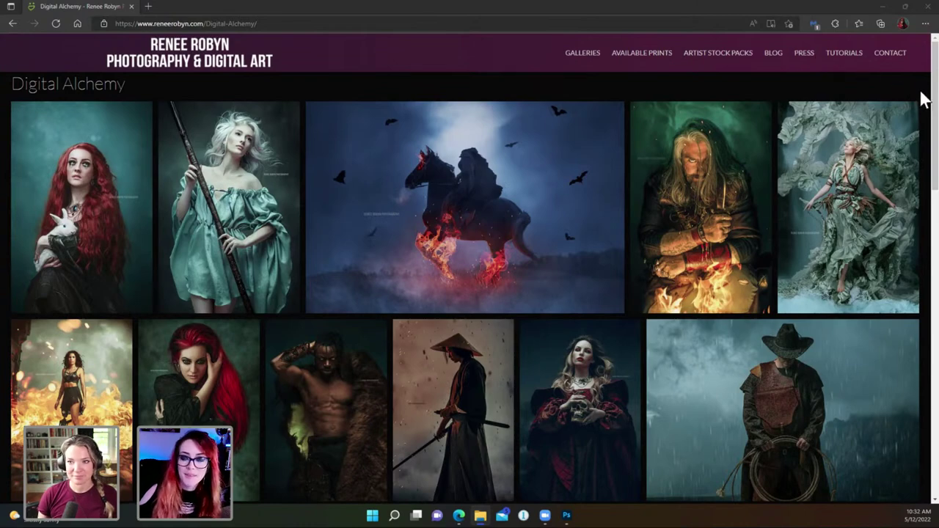
Scroll down the Digital Alchemy gallery to the lower rows of composite artworks.
{"action": "scroll", "coordinate": [923, 100], "scroll_direction": "down", "scroll_amount": 1}
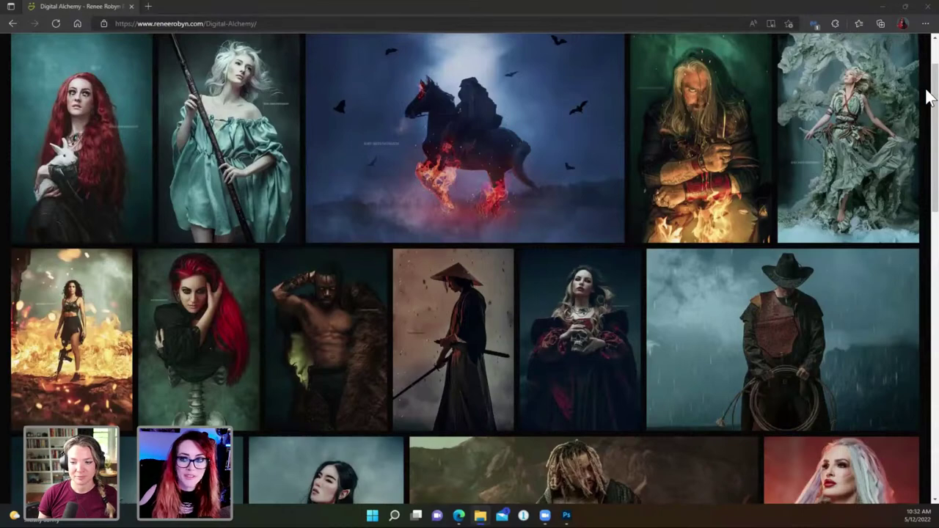
{"action": "scroll", "coordinate": [927, 97], "scroll_direction": "down", "scroll_amount": 1}
{"action": "scroll", "coordinate": [928, 97], "scroll_direction": "up", "scroll_amount": 1}
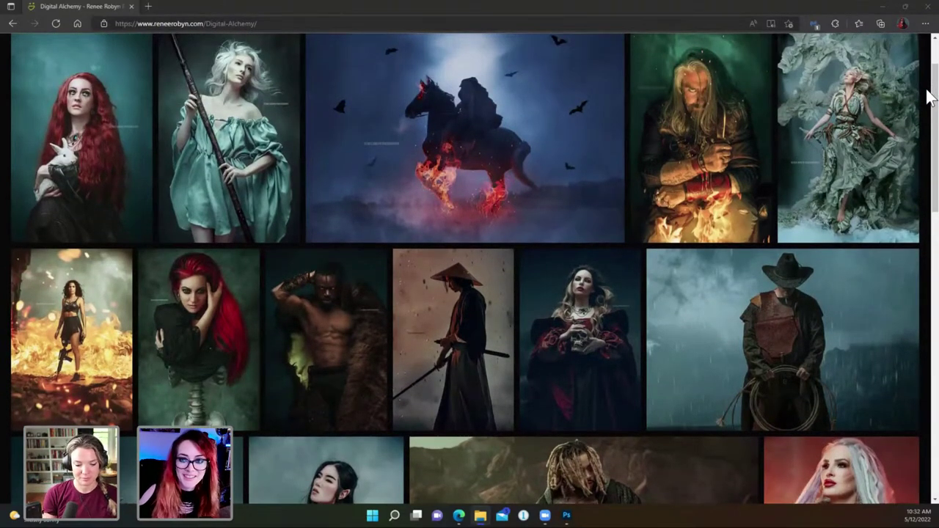
{"action": "scroll", "coordinate": [927, 97], "scroll_direction": "down", "scroll_amount": 1}
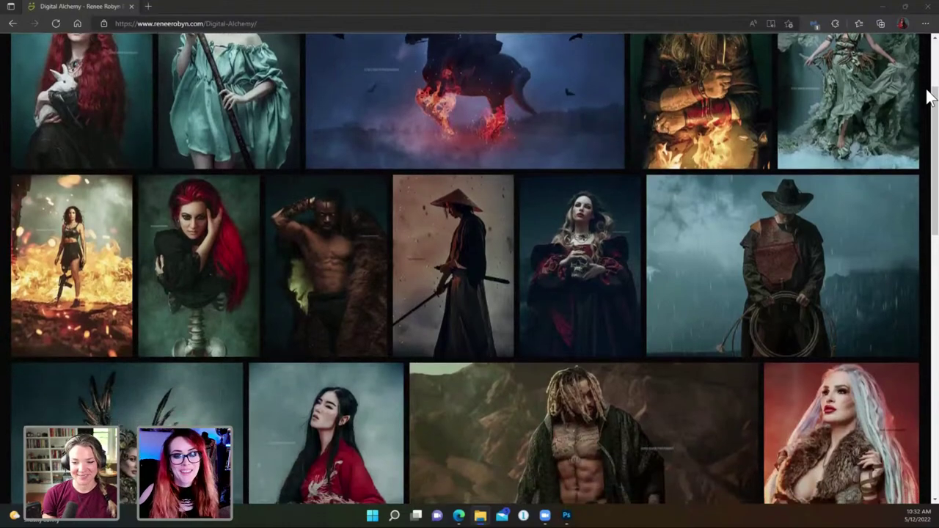
{"action": "scroll", "coordinate": [928, 97], "scroll_direction": "down", "scroll_amount": 3}
{"action": "scroll", "coordinate": [927, 97], "scroll_direction": "down", "scroll_amount": 2}
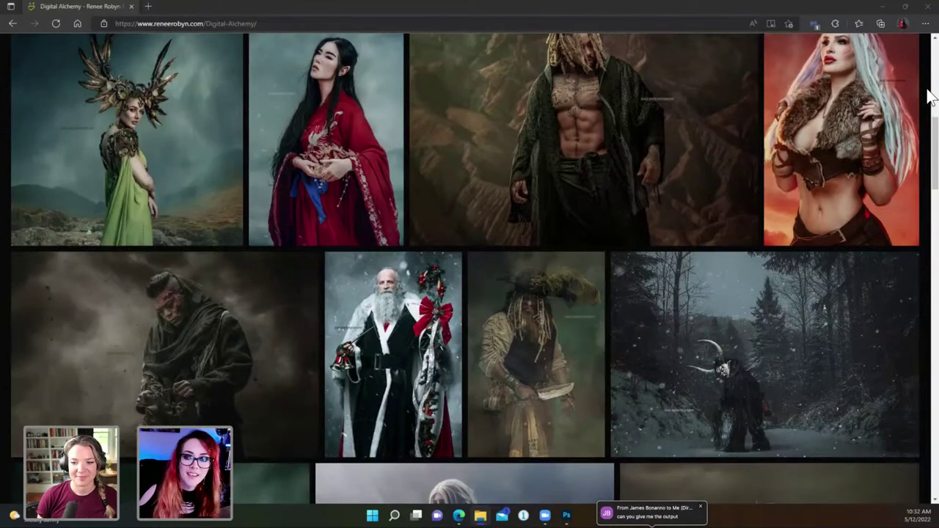
{"action": "scroll", "coordinate": [928, 97], "scroll_direction": "down", "scroll_amount": 2}
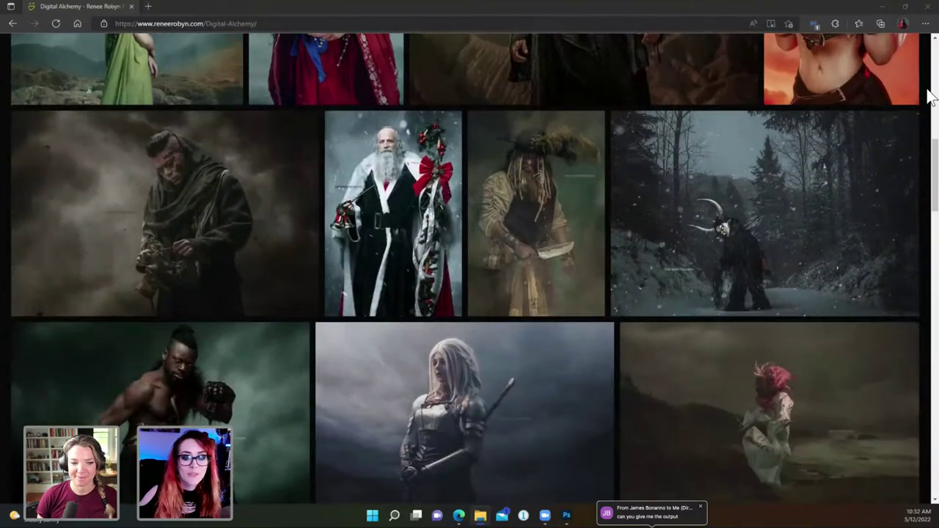
{"action": "scroll", "coordinate": [928, 97], "scroll_direction": "down", "scroll_amount": 3}
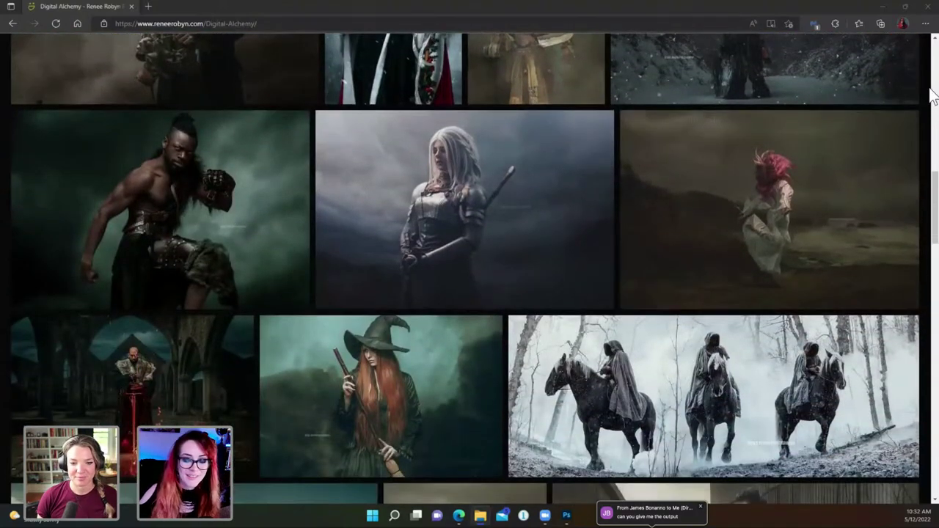
{"action": "scroll", "coordinate": [930, 95], "scroll_direction": "down", "scroll_amount": 4}
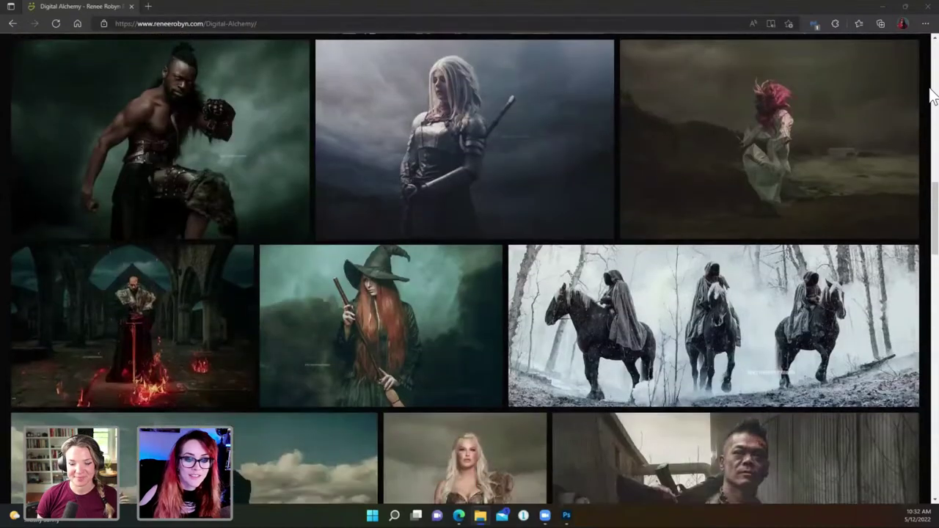
{"action": "scroll", "coordinate": [930, 95], "scroll_direction": "down", "scroll_amount": 3}
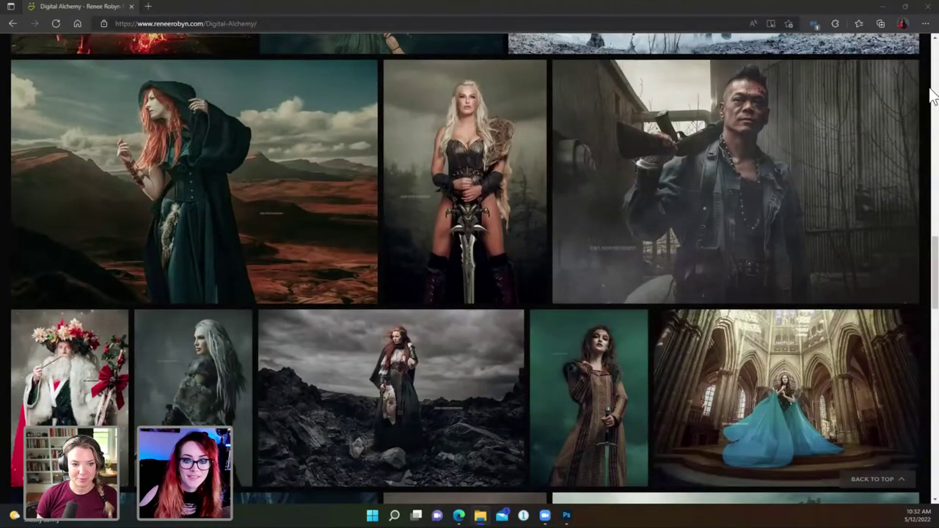
{"action": "scroll", "coordinate": [930, 95], "scroll_direction": "down", "scroll_amount": 2}
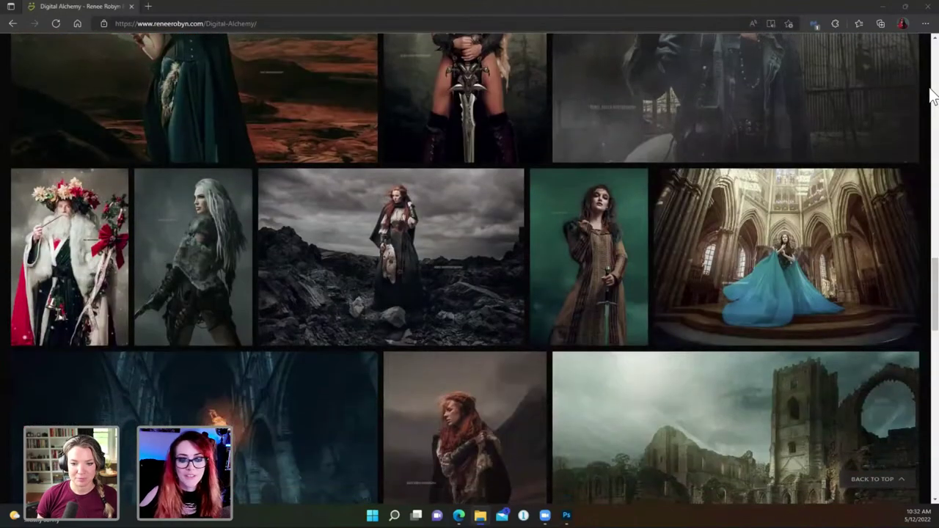
{"action": "scroll", "coordinate": [930, 96], "scroll_direction": "down", "scroll_amount": 5}
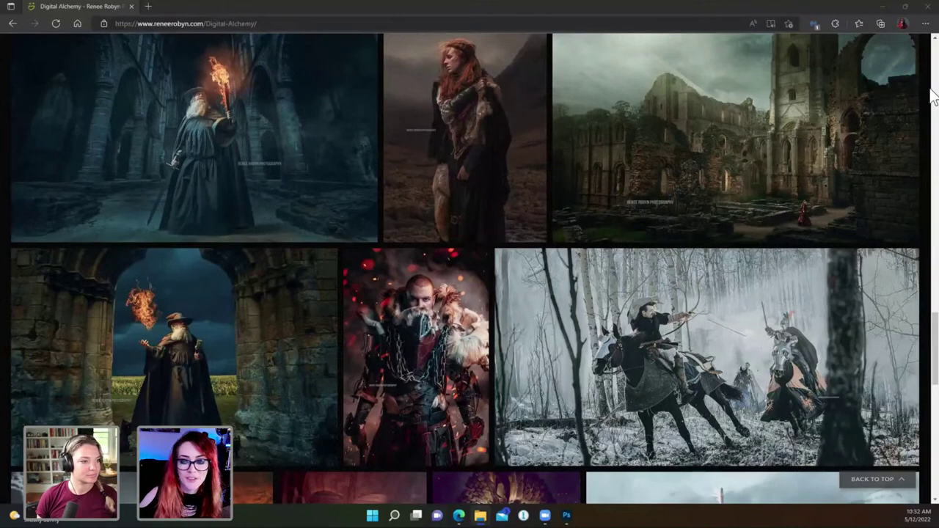
{"action": "scroll", "coordinate": [930, 95], "scroll_direction": "down", "scroll_amount": 1}
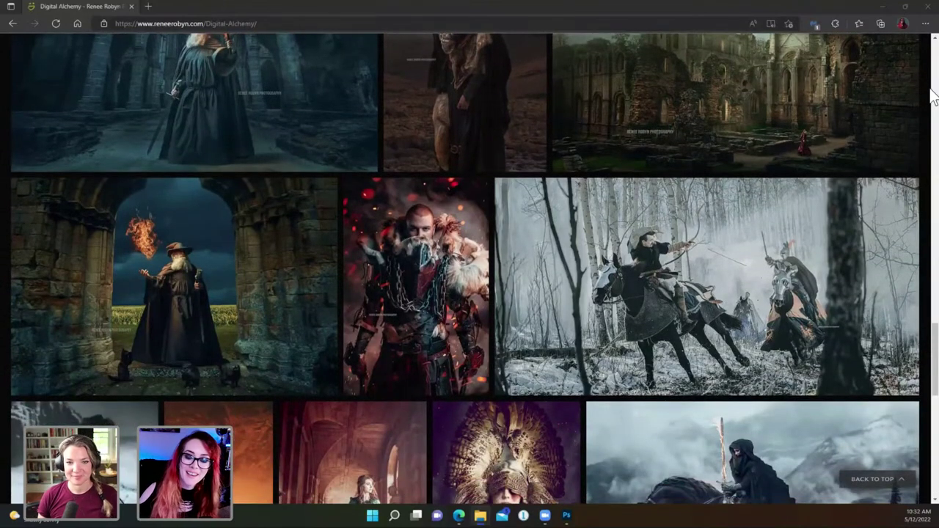
{"action": "scroll", "coordinate": [932, 95], "scroll_direction": "down", "scroll_amount": 6}
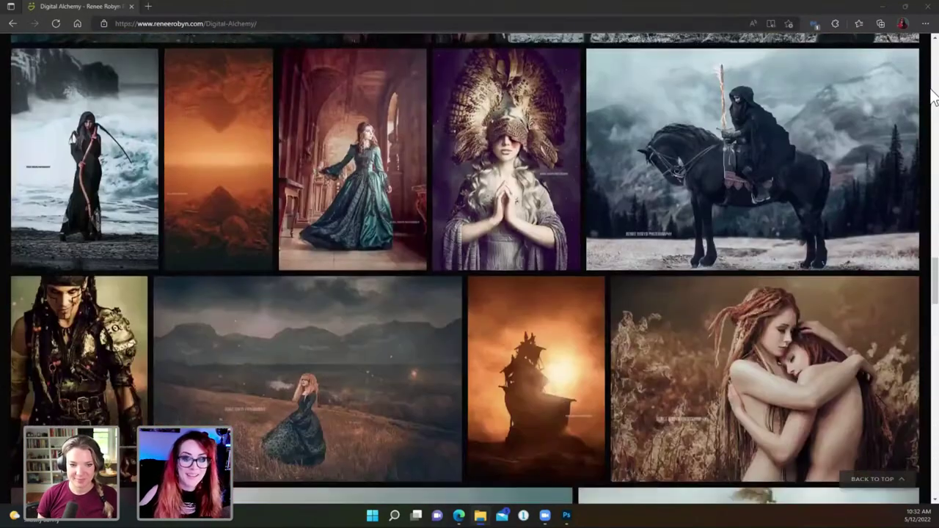
{"action": "scroll", "coordinate": [932, 95], "scroll_direction": "down", "scroll_amount": 1}
{"action": "scroll", "coordinate": [932, 96], "scroll_direction": "down", "scroll_amount": 1}
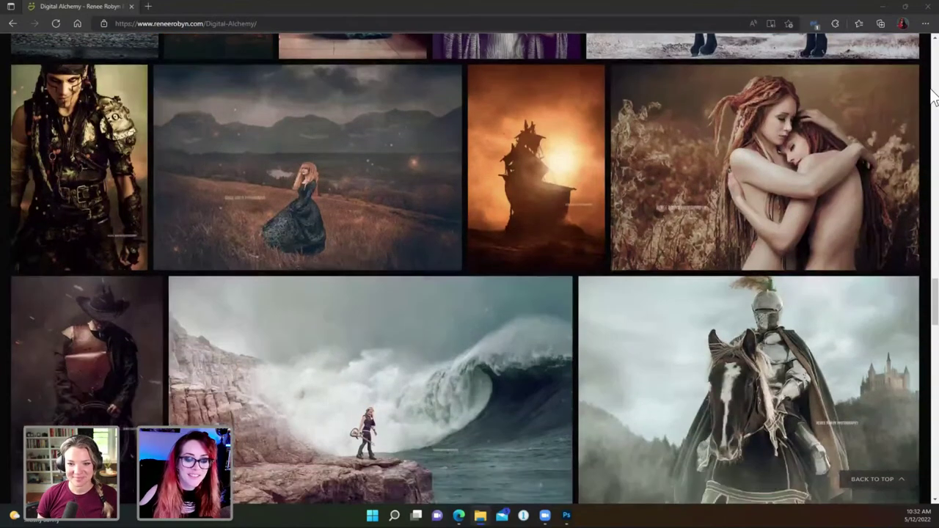
{"action": "scroll", "coordinate": [933, 95], "scroll_direction": "down", "scroll_amount": 4}
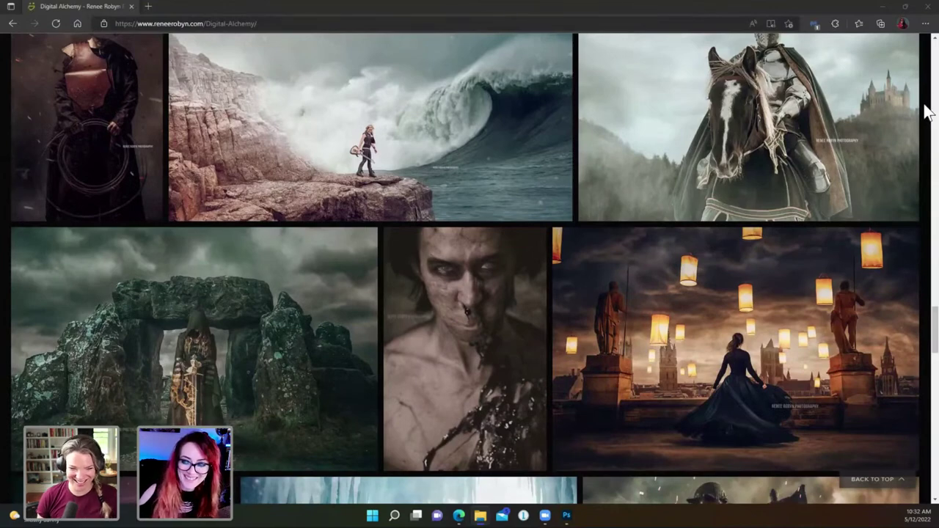
{"action": "scroll", "coordinate": [928, 112], "scroll_direction": "down", "scroll_amount": 4}
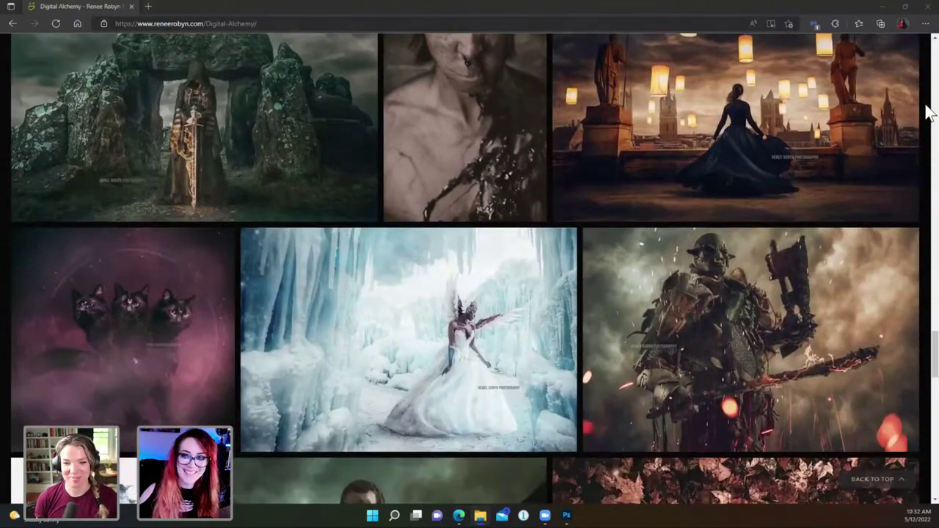
Scroll further through the gallery, then back up toward the earlier artwork rows.
{"action": "scroll", "coordinate": [930, 111], "scroll_direction": "down", "scroll_amount": 4}
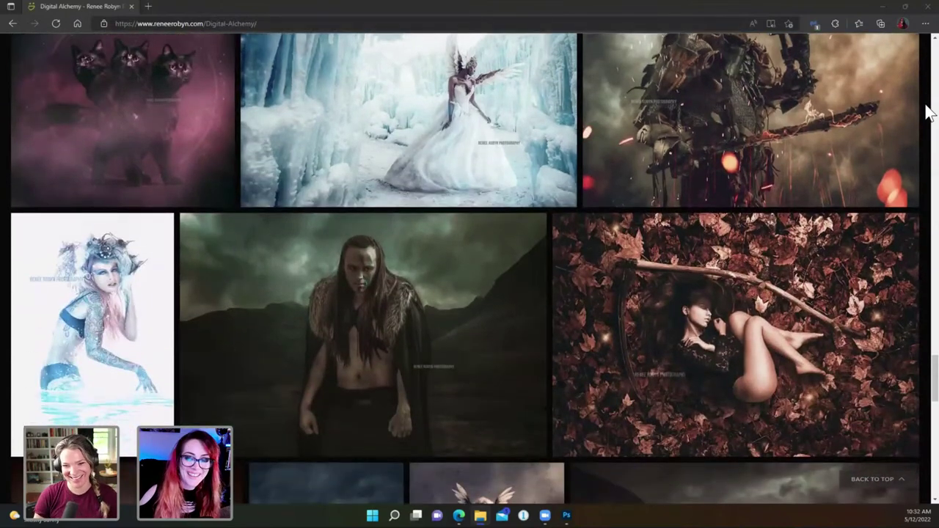
{"action": "scroll", "coordinate": [931, 112], "scroll_direction": "down", "scroll_amount": 2}
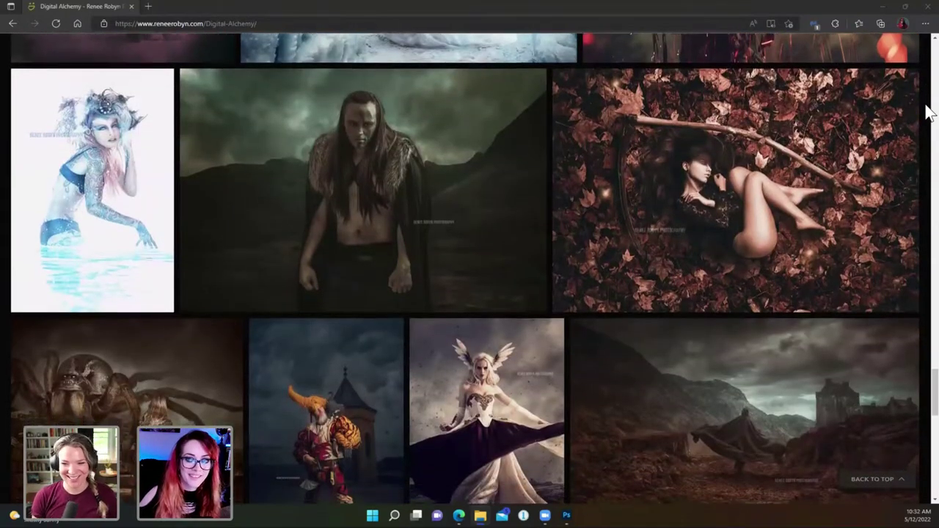
{"action": "scroll", "coordinate": [928, 111], "scroll_direction": "down", "scroll_amount": 3}
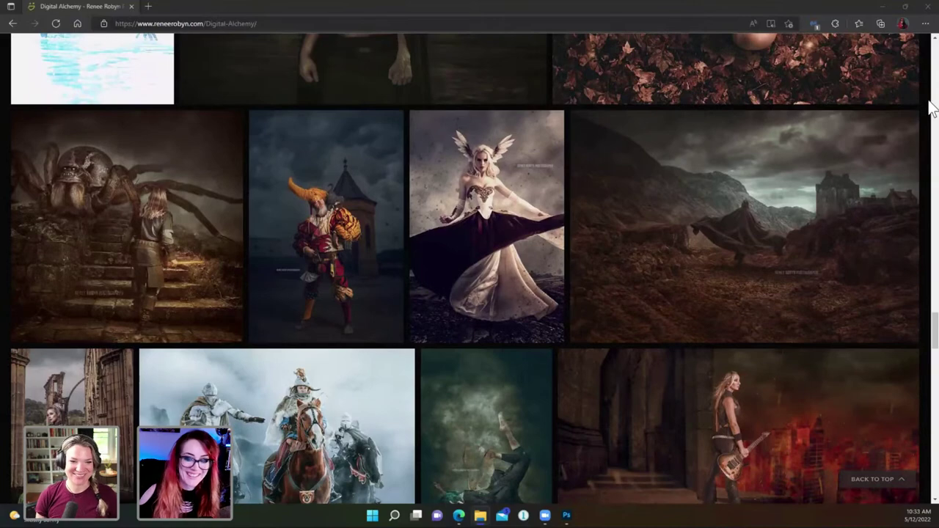
{"action": "scroll", "coordinate": [927, 114], "scroll_direction": "down", "scroll_amount": 2}
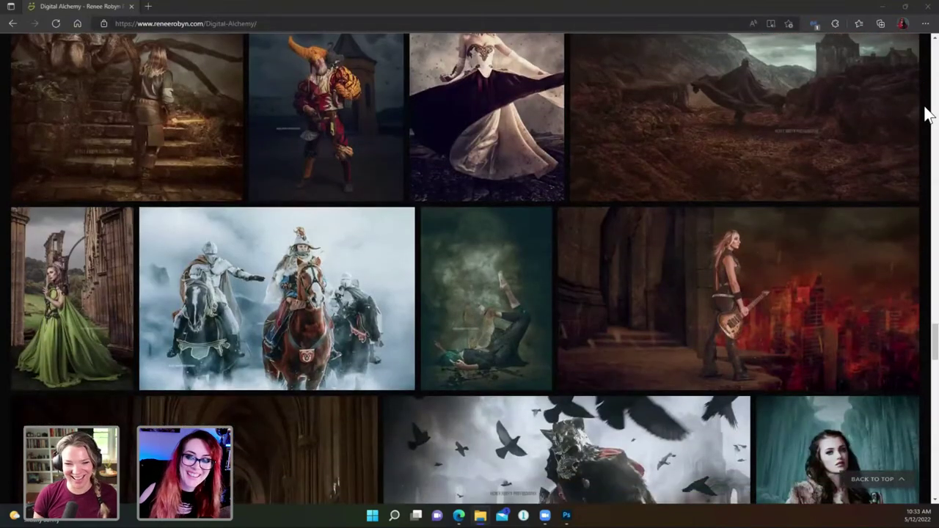
{"action": "scroll", "coordinate": [926, 114], "scroll_direction": "down", "scroll_amount": 6}
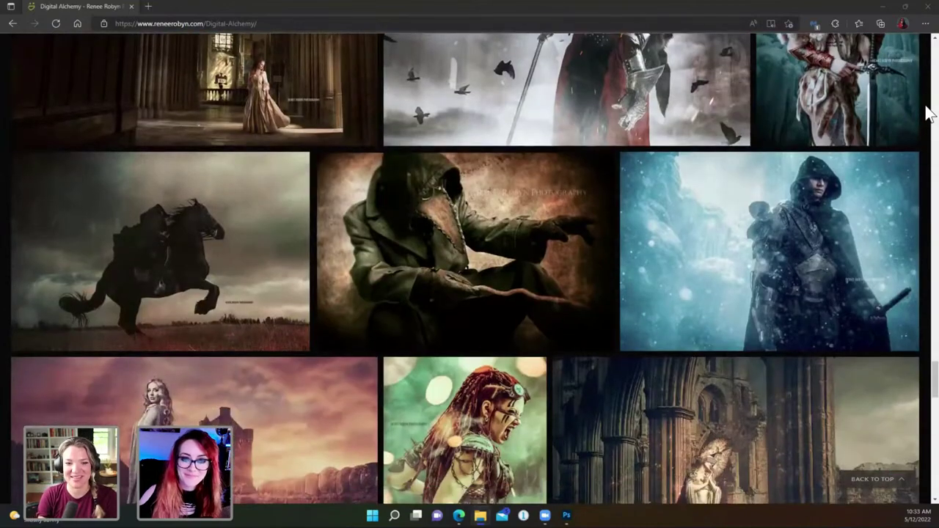
{"action": "scroll", "coordinate": [927, 114], "scroll_direction": "down", "scroll_amount": 5}
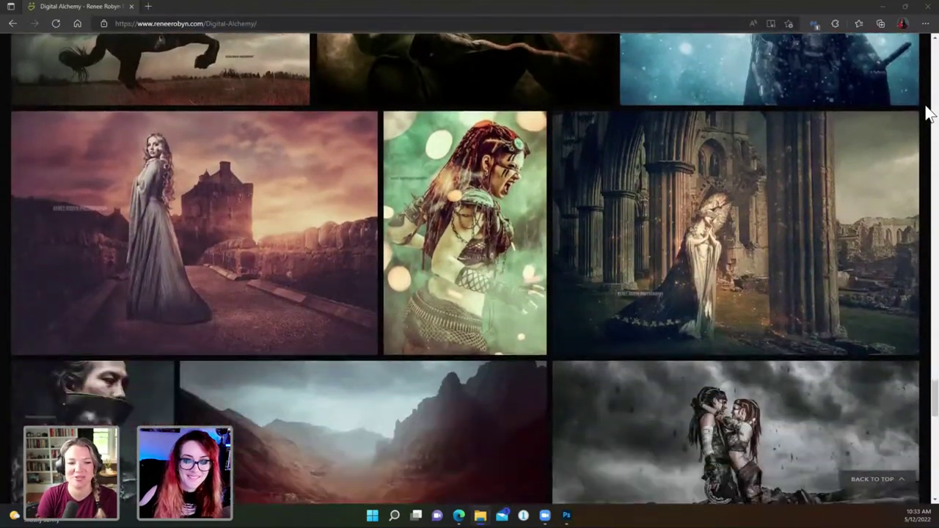
{"action": "scroll", "coordinate": [927, 114], "scroll_direction": "down", "scroll_amount": 2}
{"action": "scroll", "coordinate": [927, 114], "scroll_direction": "down", "scroll_amount": 5}
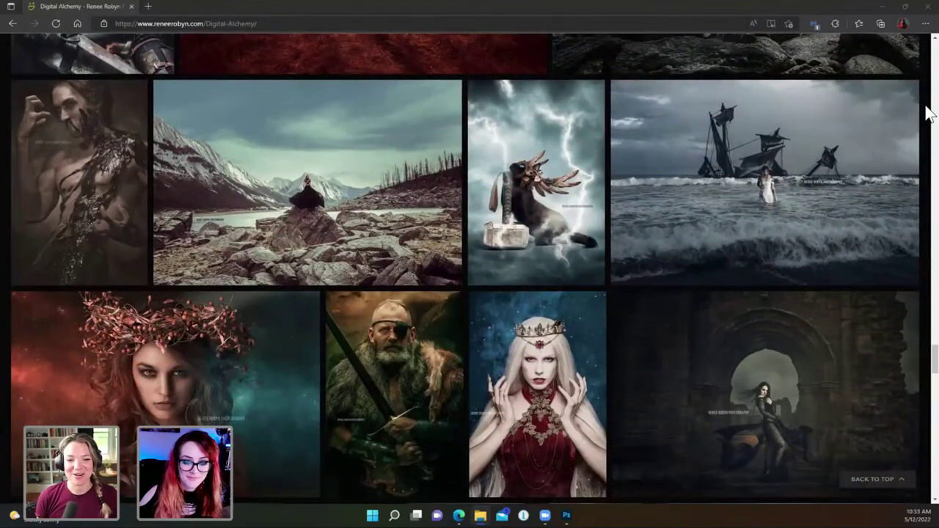
{"action": "scroll", "coordinate": [927, 114], "scroll_direction": "down", "scroll_amount": 6}
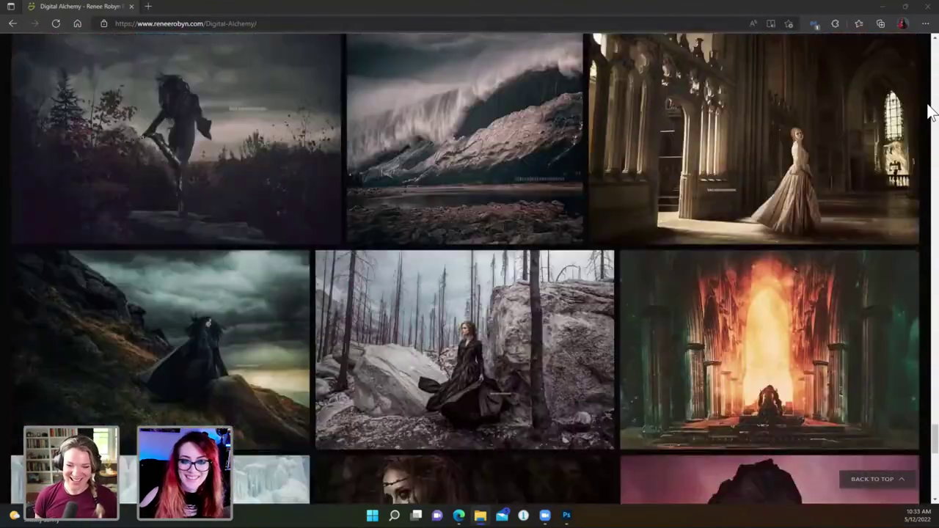
{"action": "scroll", "coordinate": [928, 110], "scroll_direction": "down", "scroll_amount": 10}
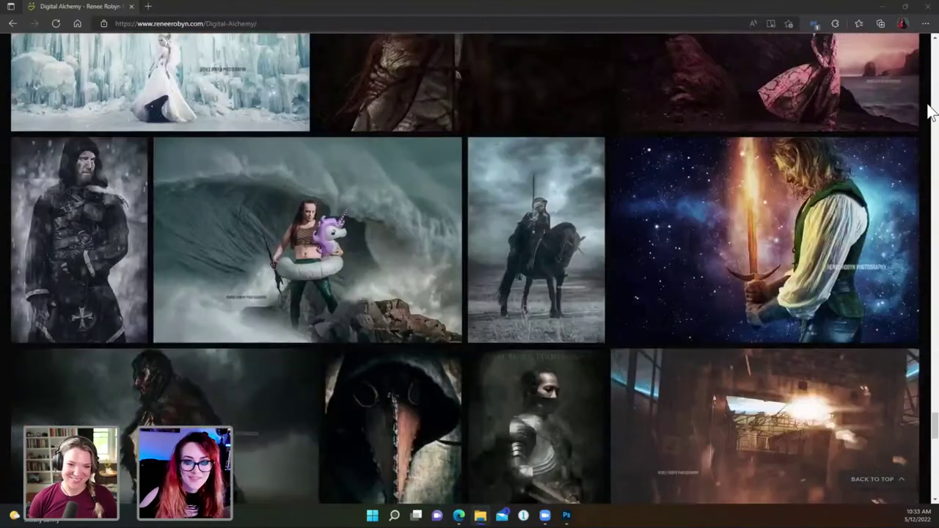
{"action": "scroll", "coordinate": [931, 111], "scroll_direction": "down", "scroll_amount": 6}
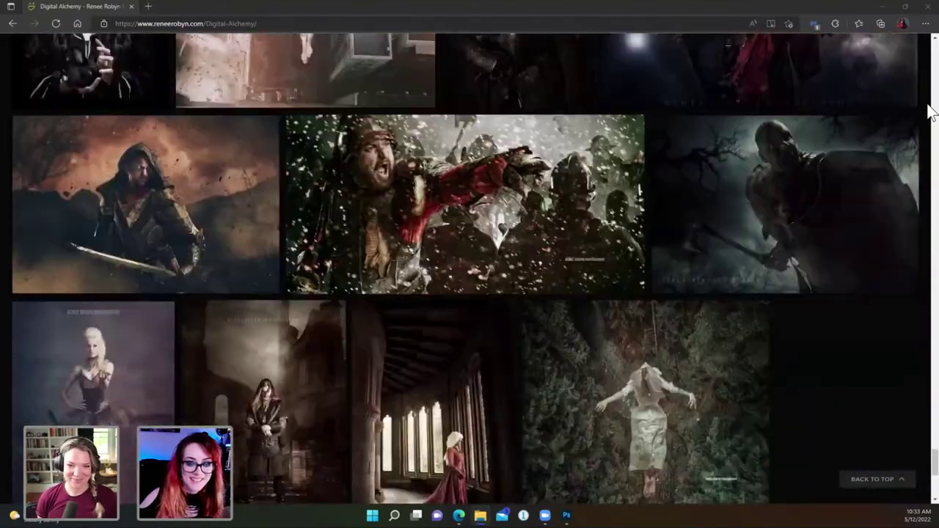
{"action": "scroll", "coordinate": [928, 110], "scroll_direction": "up", "scroll_amount": 12}
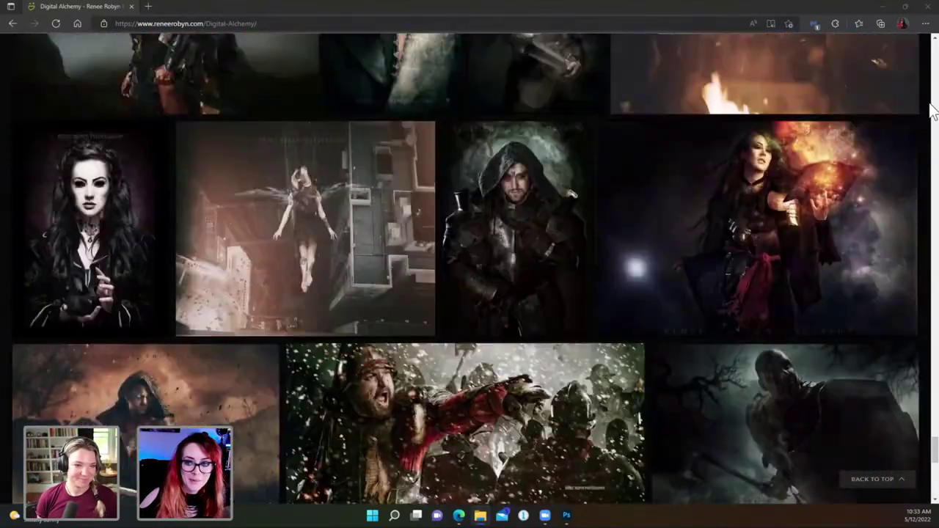
{"action": "scroll", "coordinate": [932, 110], "scroll_direction": "up", "scroll_amount": 12}
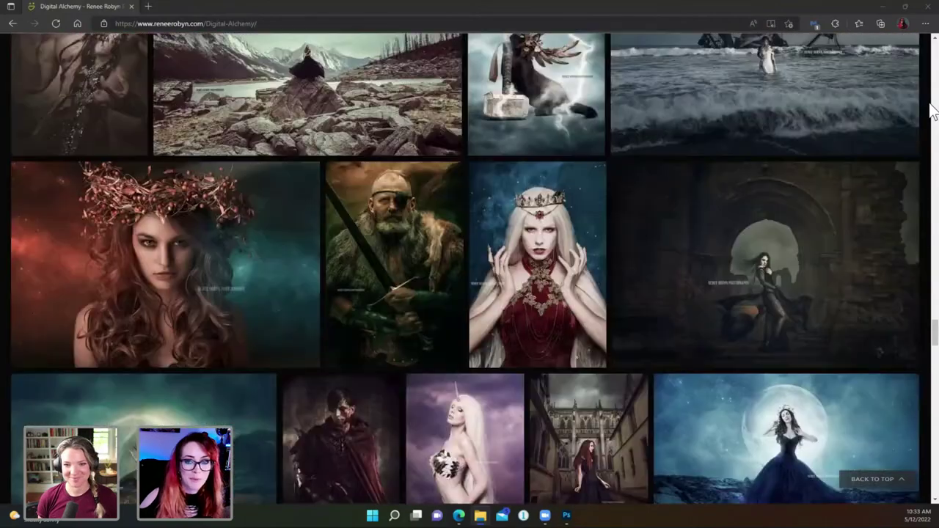
{"action": "scroll", "coordinate": [932, 110], "scroll_direction": "up", "scroll_amount": 12}
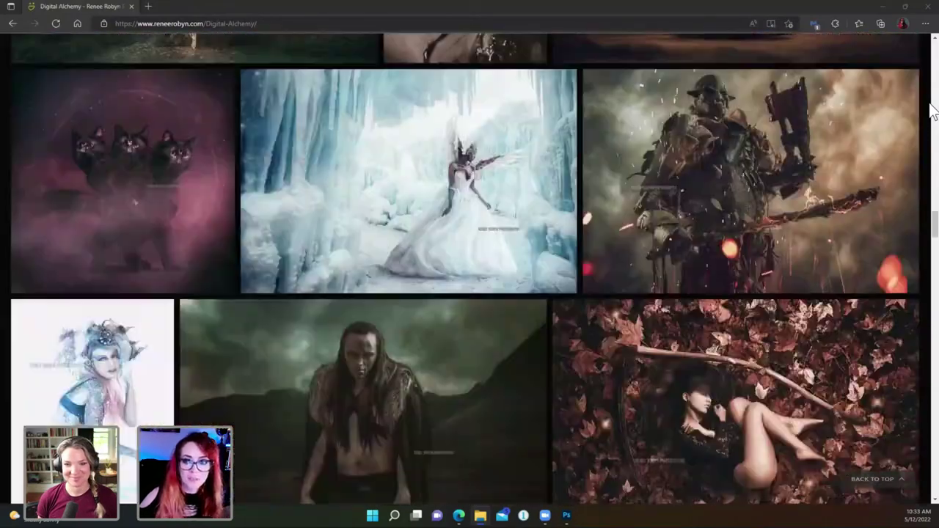
{"action": "scroll", "coordinate": [932, 110], "scroll_direction": "up", "scroll_amount": 12}
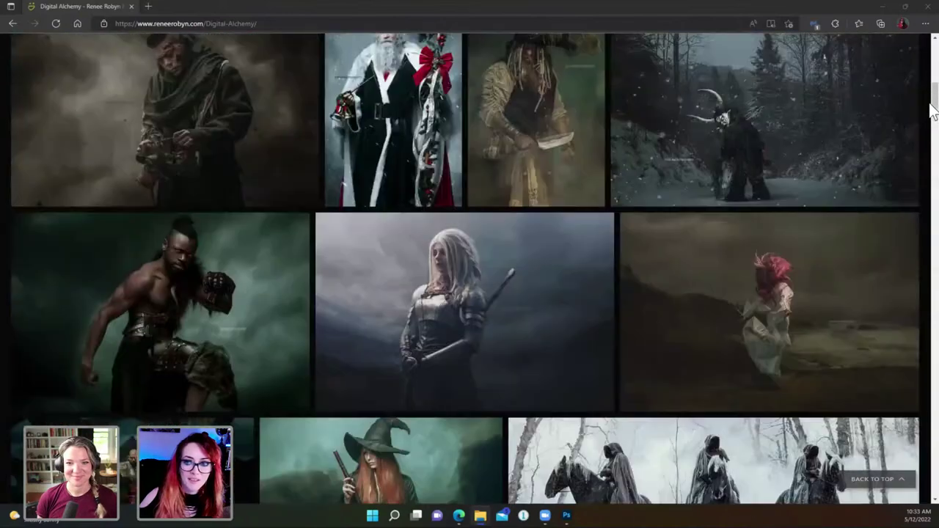
{"action": "scroll", "coordinate": [932, 110], "scroll_direction": "up", "scroll_amount": 4}
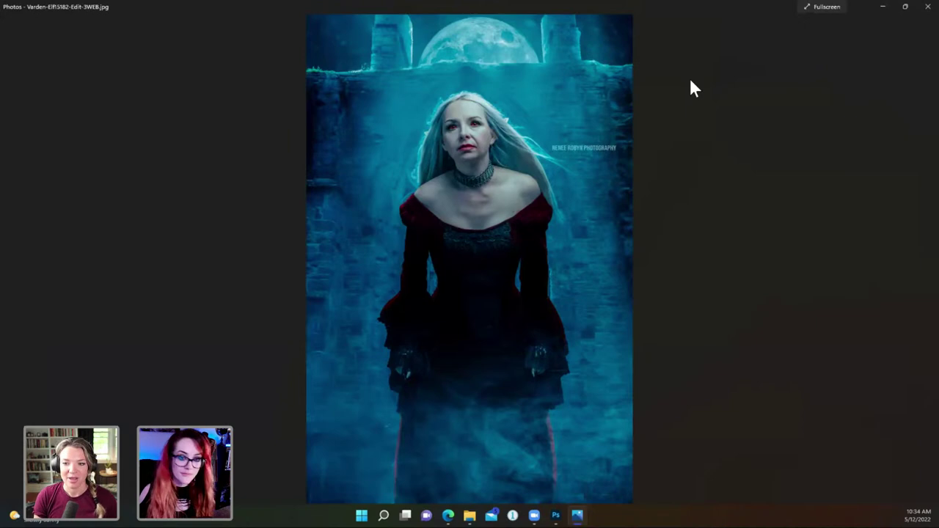
Cycle through edit 4, Edit-3WEB and edit-2WEB to the original Varden-Elf15182-WEB.jpg.
{"action": "key", "text": "Right"}
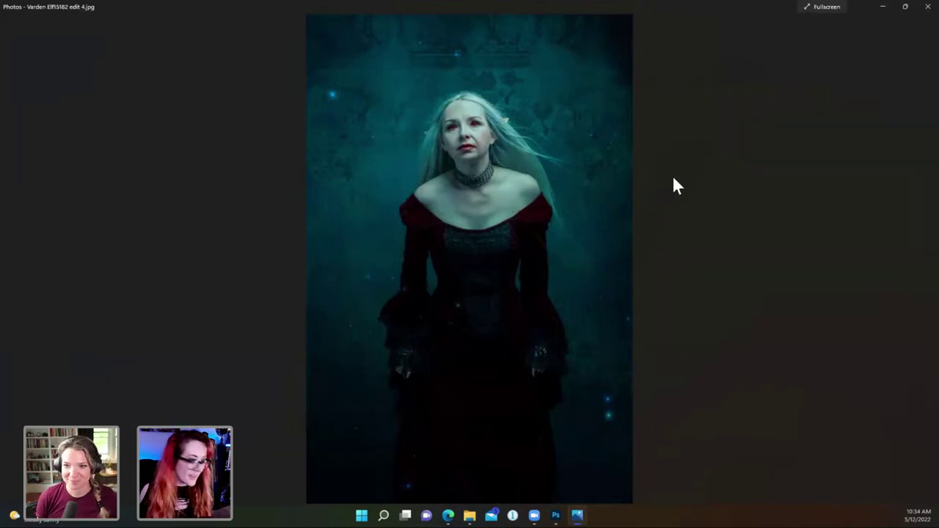
{"action": "key", "text": "Right"}
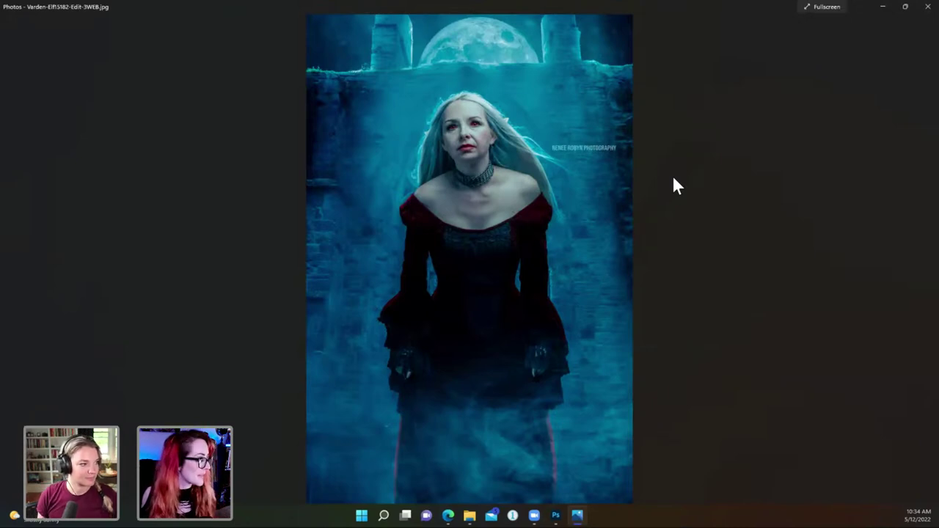
{"action": "key", "text": "Right"}
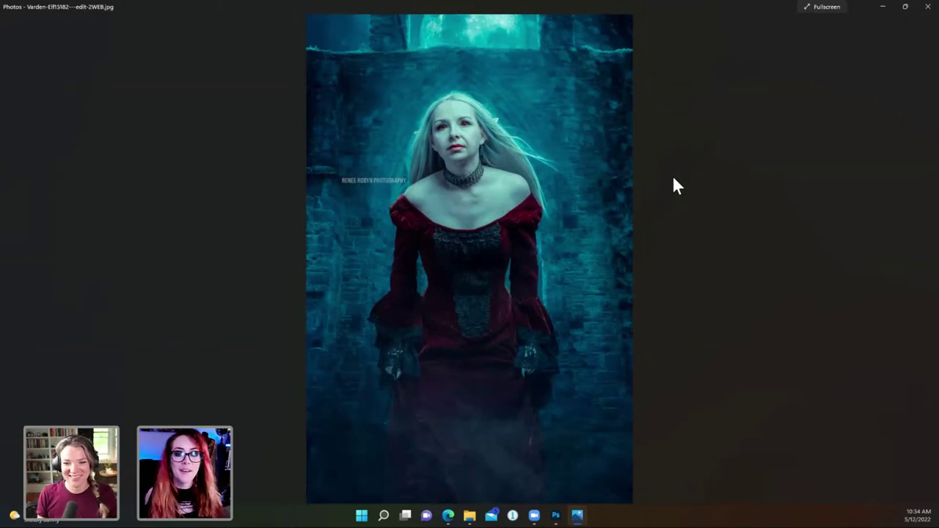
{"action": "key", "text": "Right"}
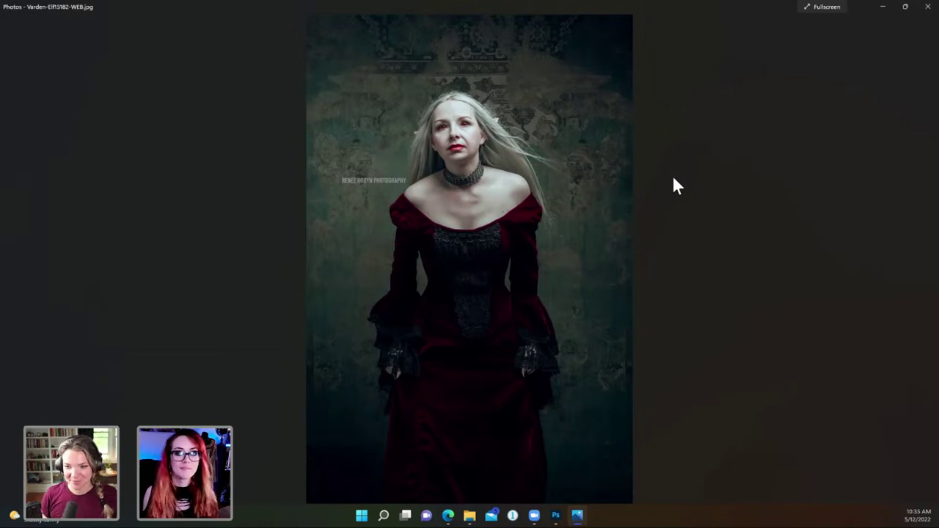
Flip through edit 2, Edit 3 and edit 4, then return to the moonlit Edit 3.
{"action": "key", "text": "Right"}
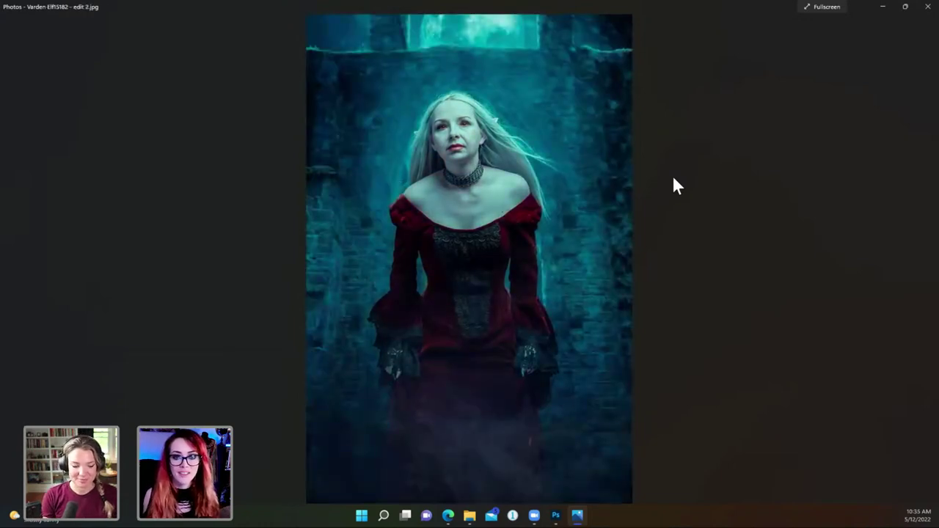
{"action": "key", "text": "Right"}
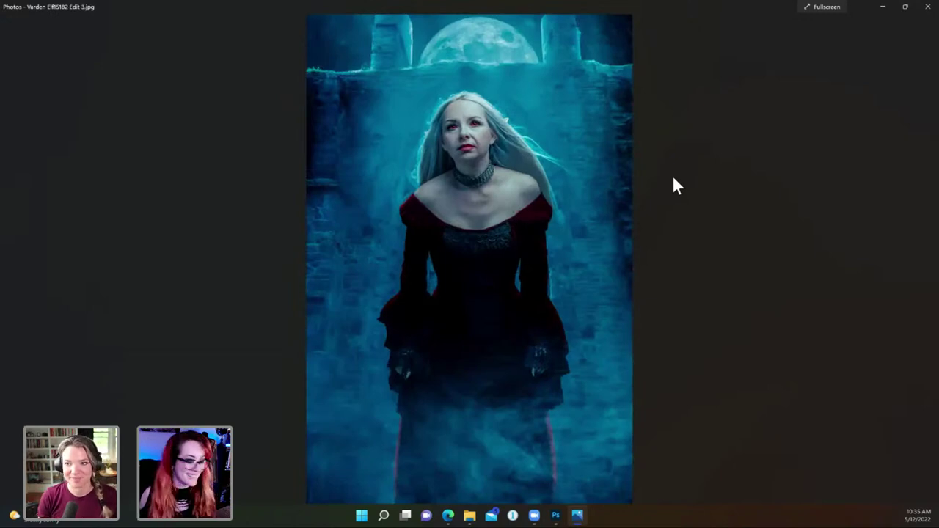
{"action": "key", "text": "Right"}
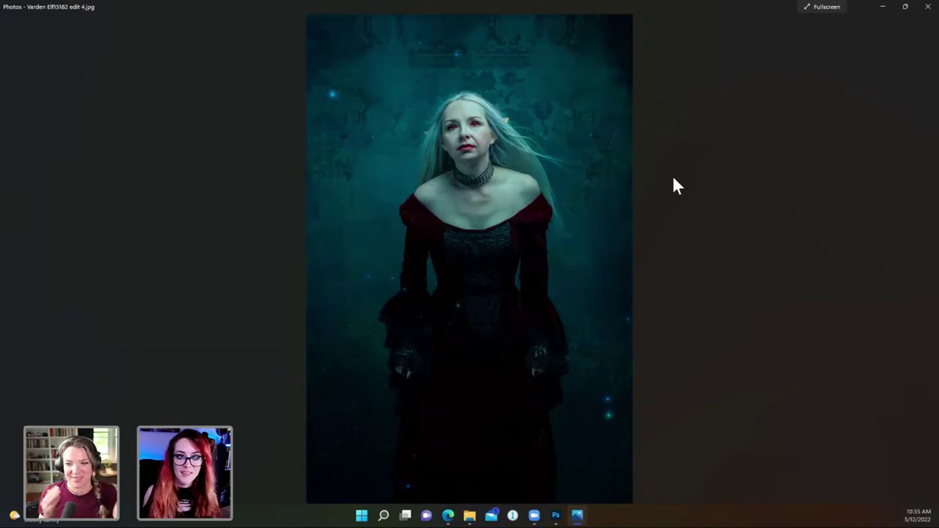
{"action": "key", "text": "Left"}
{"action": "key", "text": "Left"}
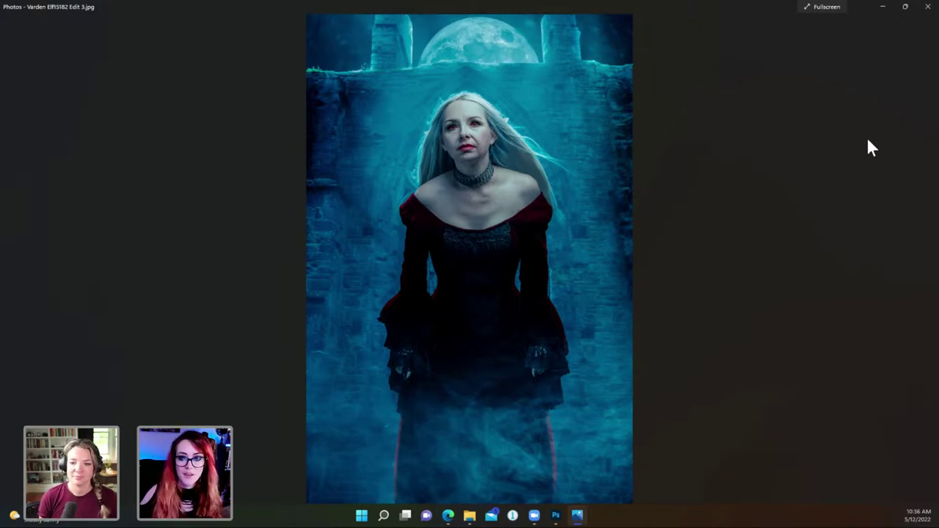
{"action": "left_click", "coordinate": [867, 143]}
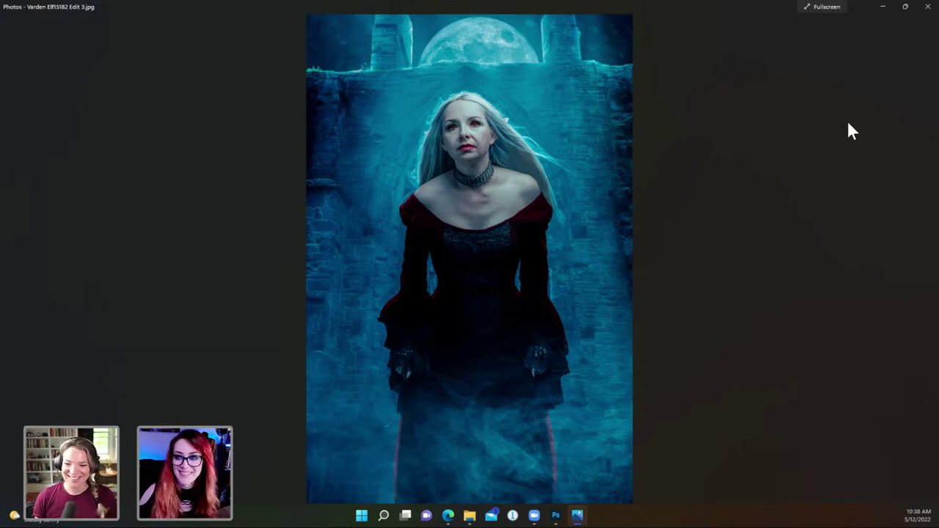
Close the Photos viewer and switch to Photoshop with the leather-jacket portrait open.
{"action": "left_click", "coordinate": [928, 16]}
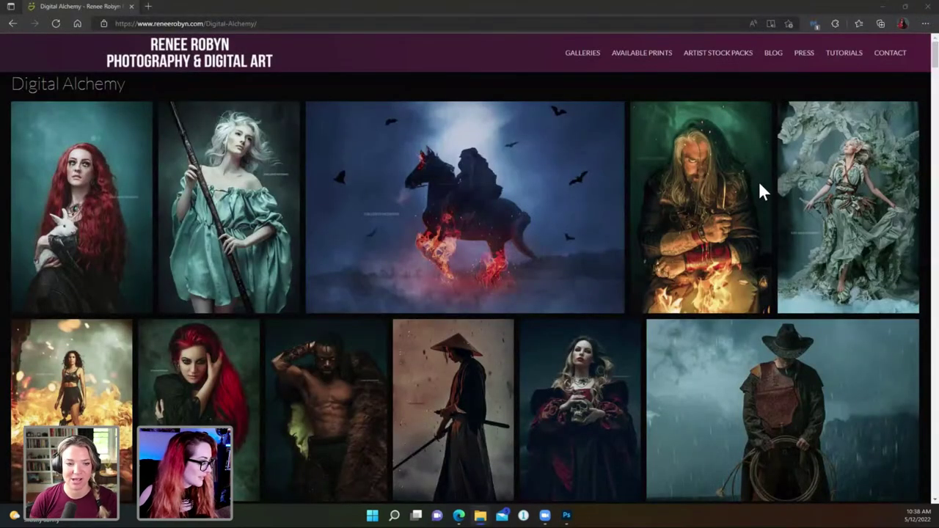
{"action": "key", "text": "alt+Tab"}
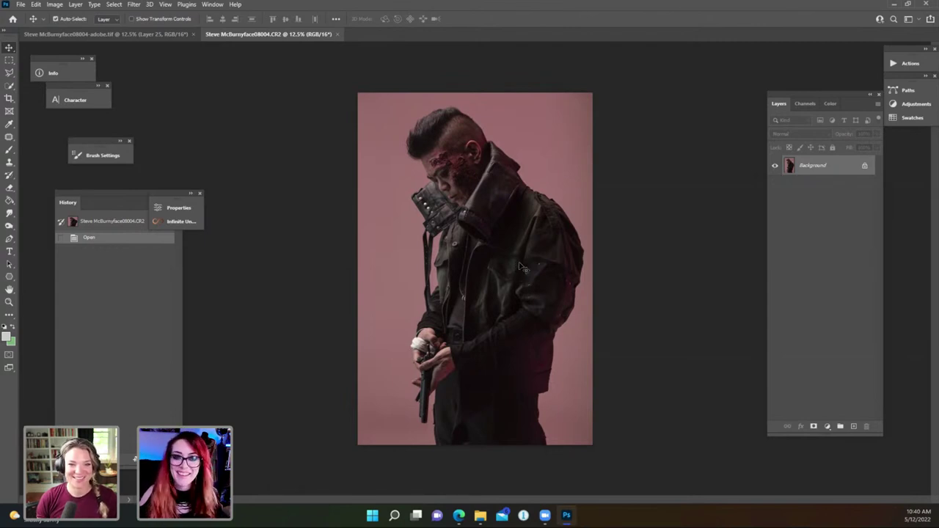
Zoom out and switch to the finished -adobe.tif neon composite document.
{"action": "key", "text": "ctrl+minus"}
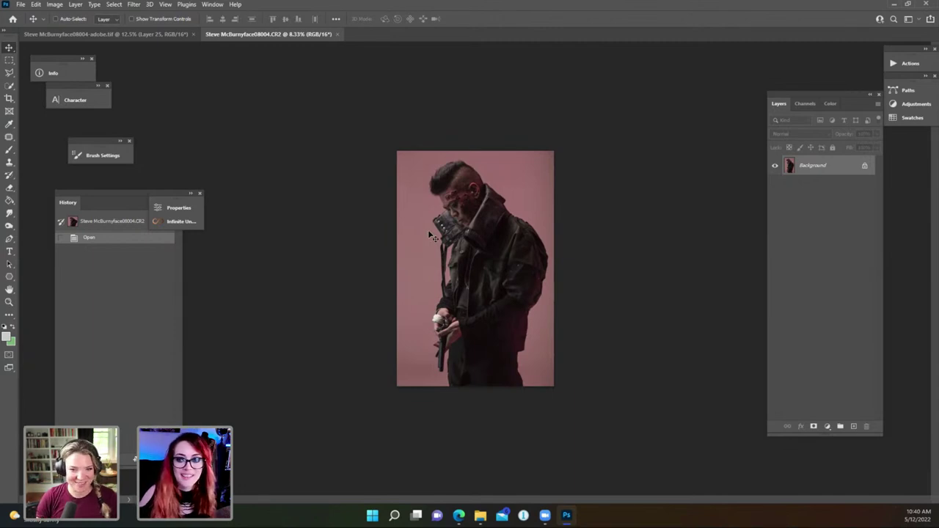
{"action": "left_click", "coordinate": [139, 35]}
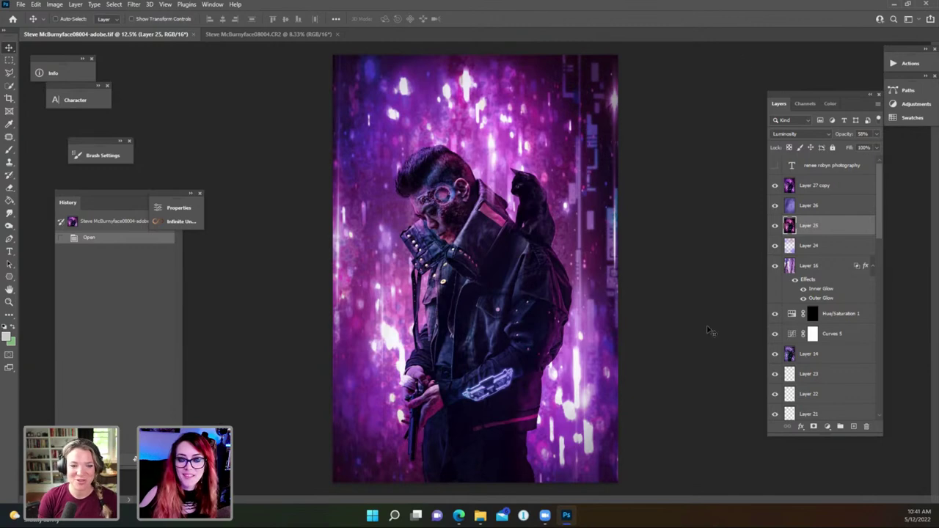
Zoom in and pan around the composite to inspect the cat on his shoulder.
{"action": "key", "text": "ctrl+plus"}
{"action": "key", "text": "ctrl+plus"}
{"action": "key", "text": "ctrl+plus"}
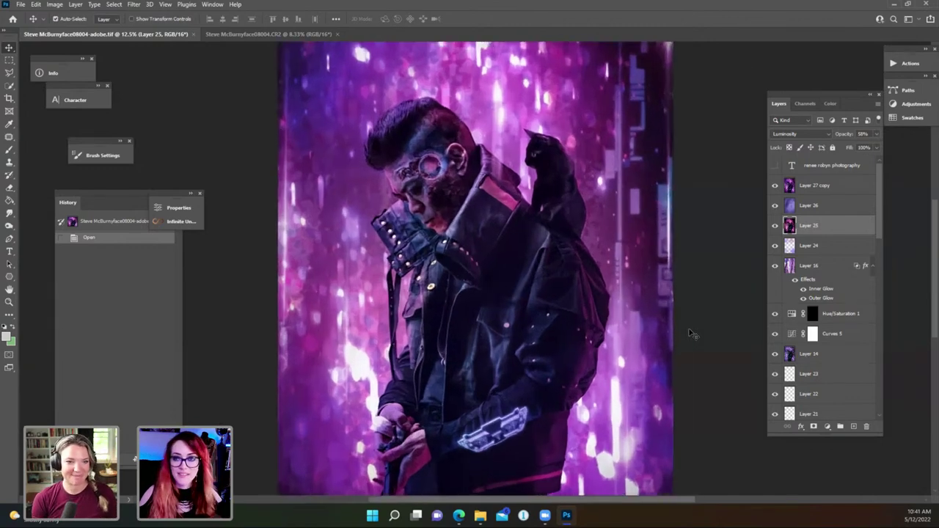
{"action": "left_click_drag", "start_coordinate": [493, 145], "coordinate": [410, 209]}
{"action": "scroll", "coordinate": [410, 276], "scroll_direction": "down", "scroll_amount": 5}
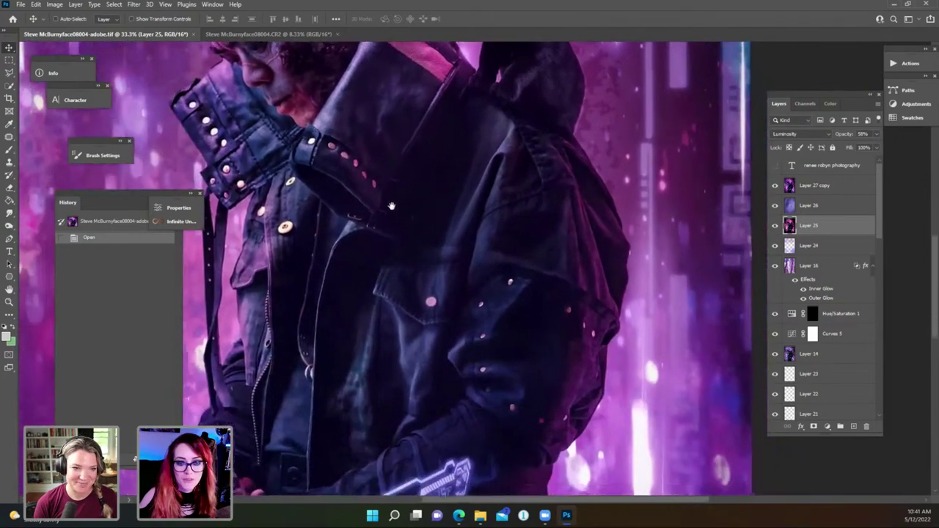
{"action": "scroll", "coordinate": [410, 313], "scroll_direction": "down", "scroll_amount": 6}
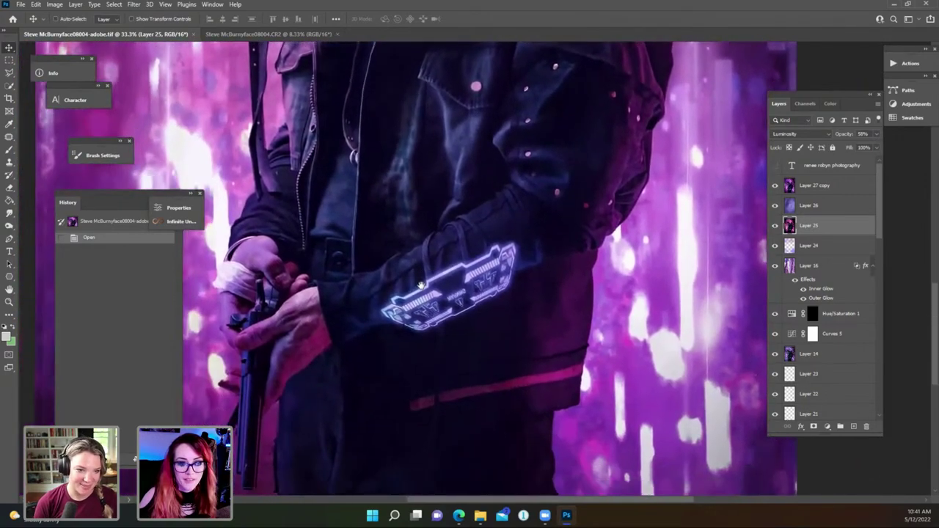
{"action": "scroll", "coordinate": [416, 242], "scroll_direction": "down", "scroll_amount": 2}
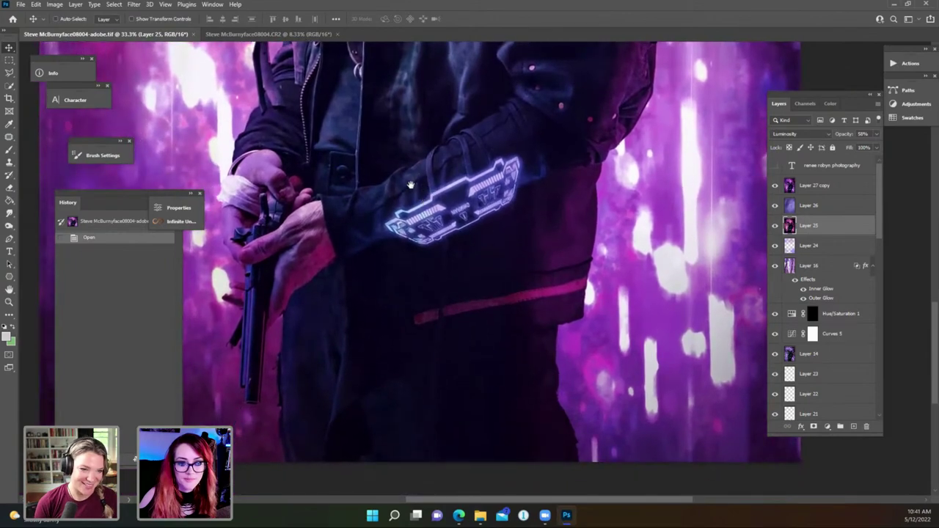
{"action": "scroll", "coordinate": [455, 347], "scroll_direction": "up", "scroll_amount": 3}
{"action": "scroll", "coordinate": [455, 347], "scroll_direction": "up", "scroll_amount": 10}
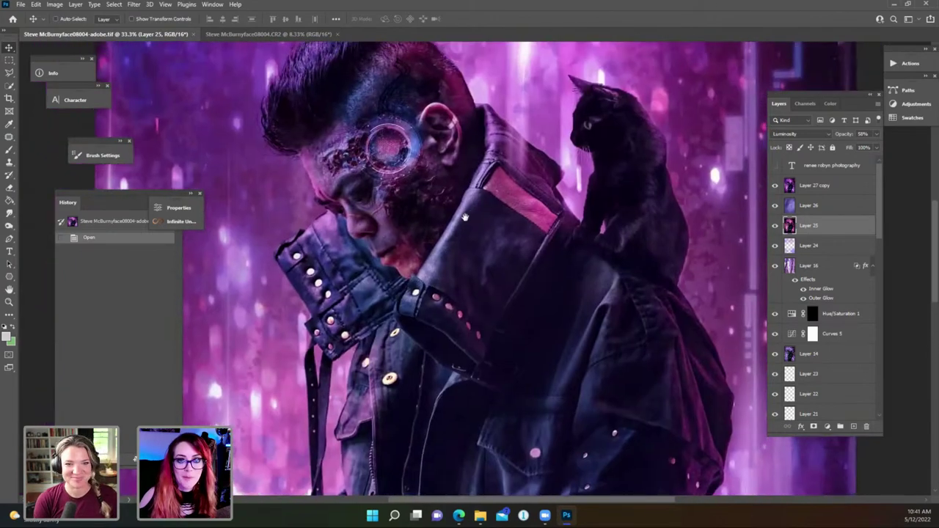
{"action": "scroll", "coordinate": [455, 327], "scroll_direction": "up", "scroll_amount": 1}
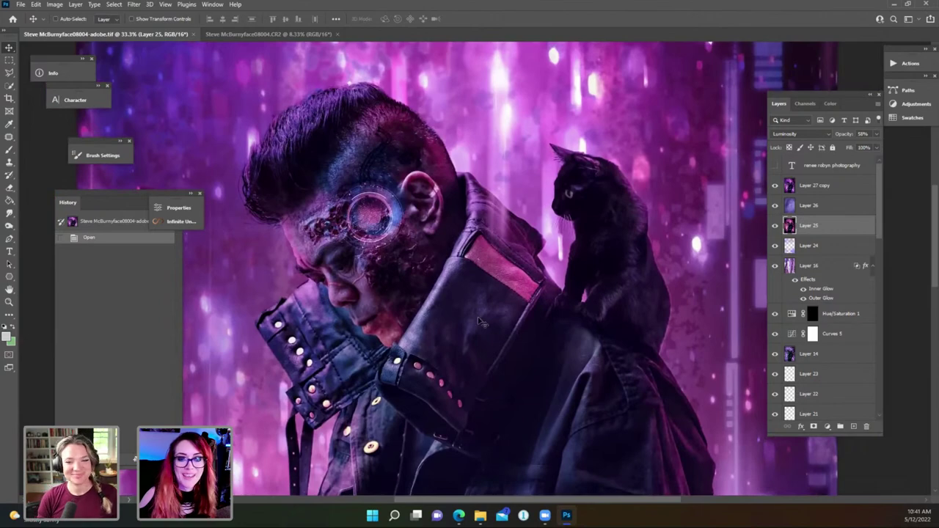
Zoom back out and close the finished .tif composite document.
{"action": "key", "text": "ctrl+minus"}
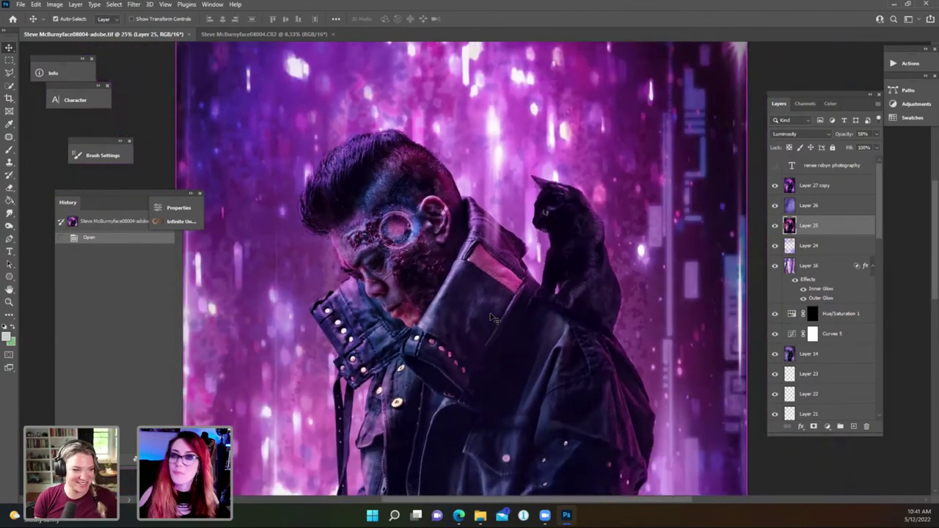
{"action": "key", "text": "ctrl+minus"}
{"action": "key", "text": "ctrl+minus"}
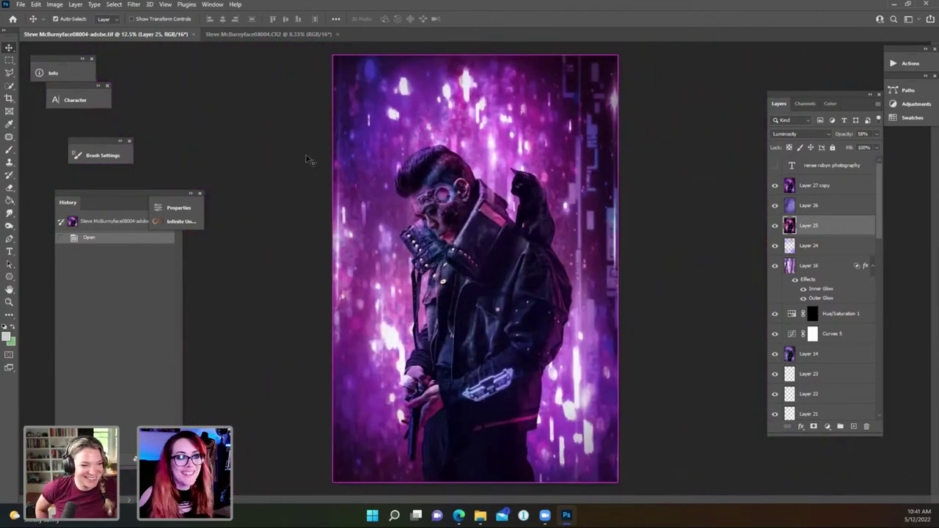
{"action": "left_click", "coordinate": [193, 34]}
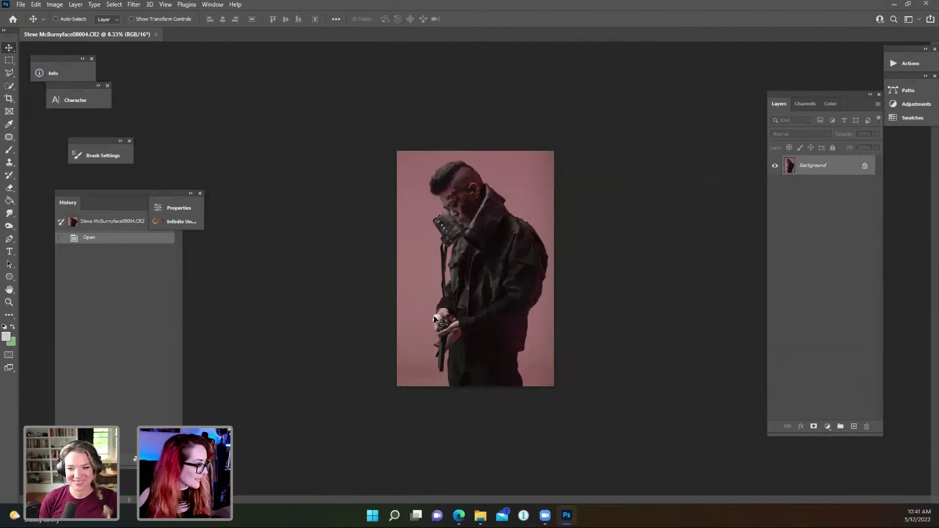
Return from Edge to the raw pink-background photo in Photoshop.
{"action": "key", "text": "alt+Tab"}
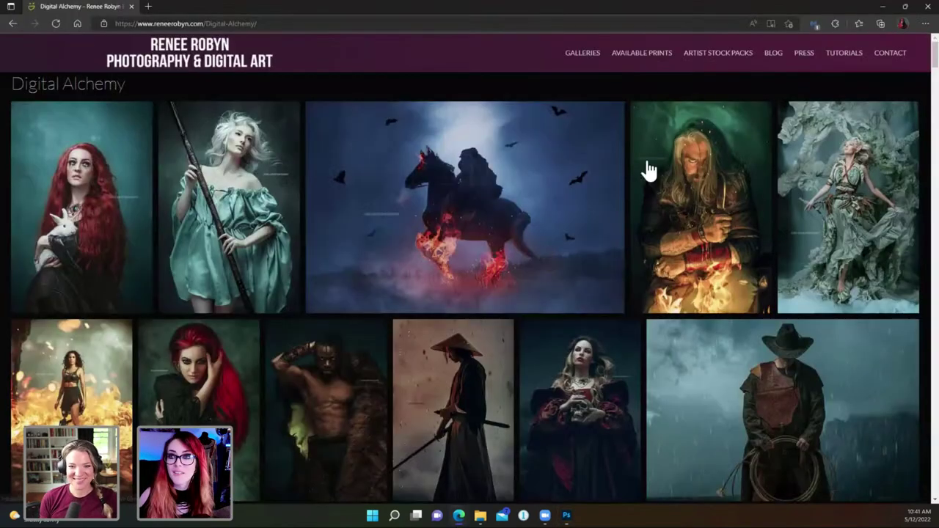
{"action": "key", "text": "alt+Tab"}
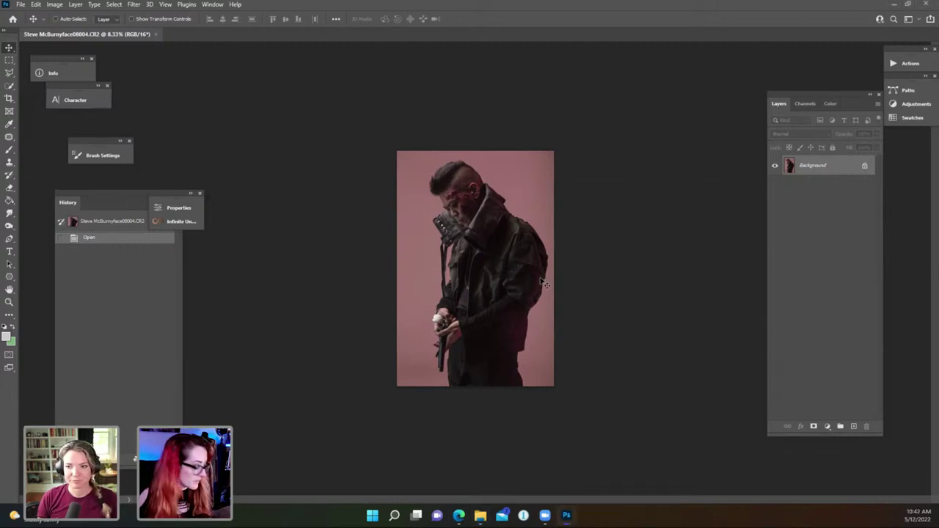
Content-aware crop the portrait to extend the pink backdrop above the man's head.
{"action": "key", "text": "c"}
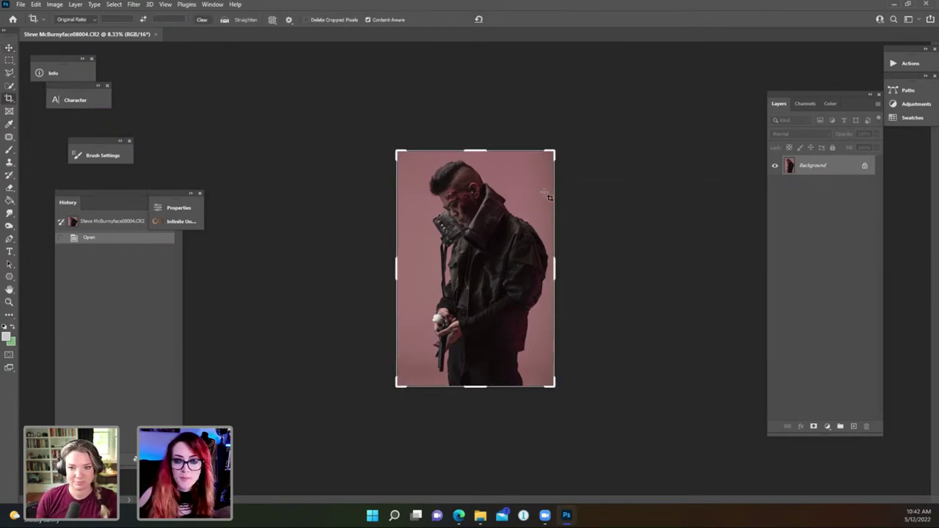
{"action": "left_click", "coordinate": [481, 156]}
{"action": "left_click_drag", "start_coordinate": [481, 150], "coordinate": [488, 123]}
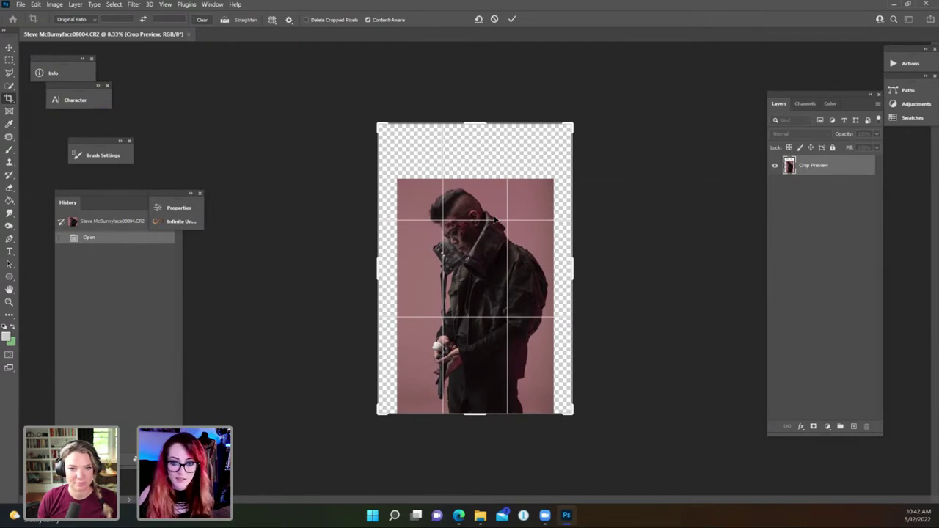
{"action": "left_click_drag", "start_coordinate": [498, 218], "coordinate": [495, 219]}
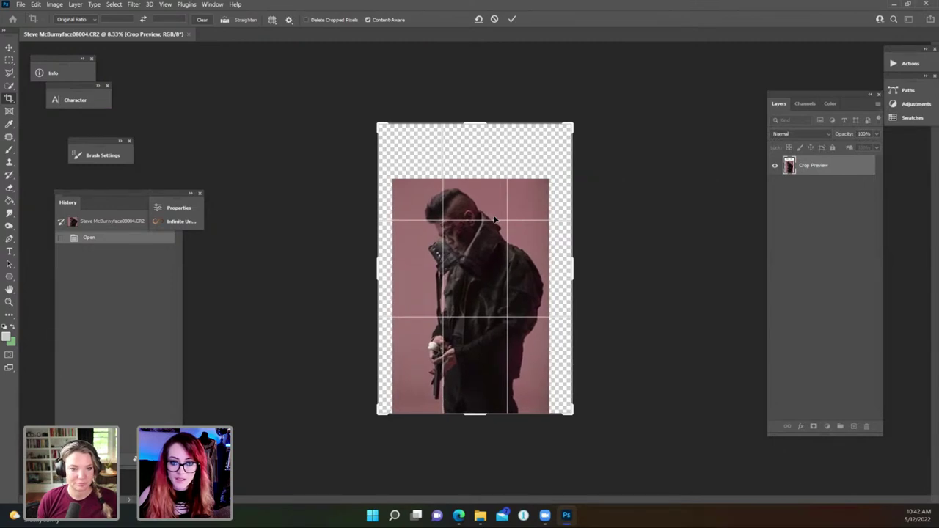
{"action": "left_click_drag", "start_coordinate": [475, 123], "coordinate": [474, 126]}
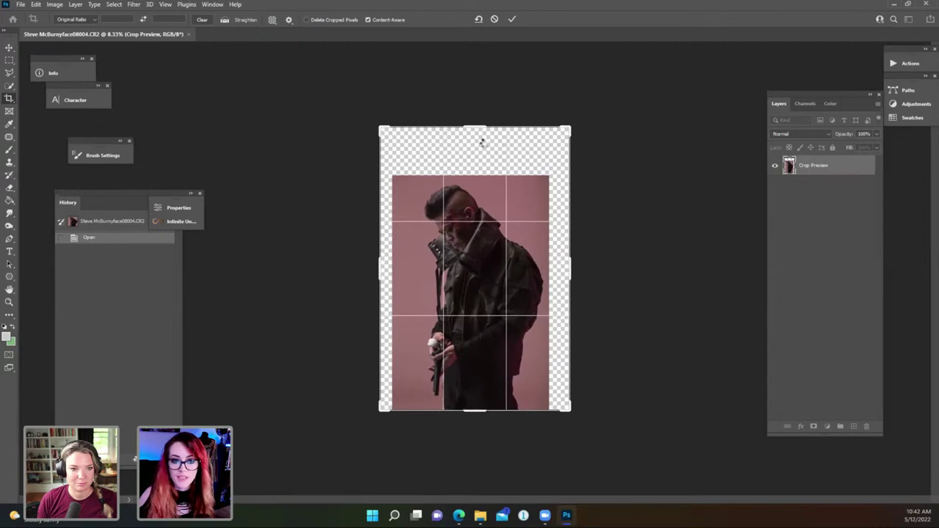
{"action": "key", "text": "Return"}
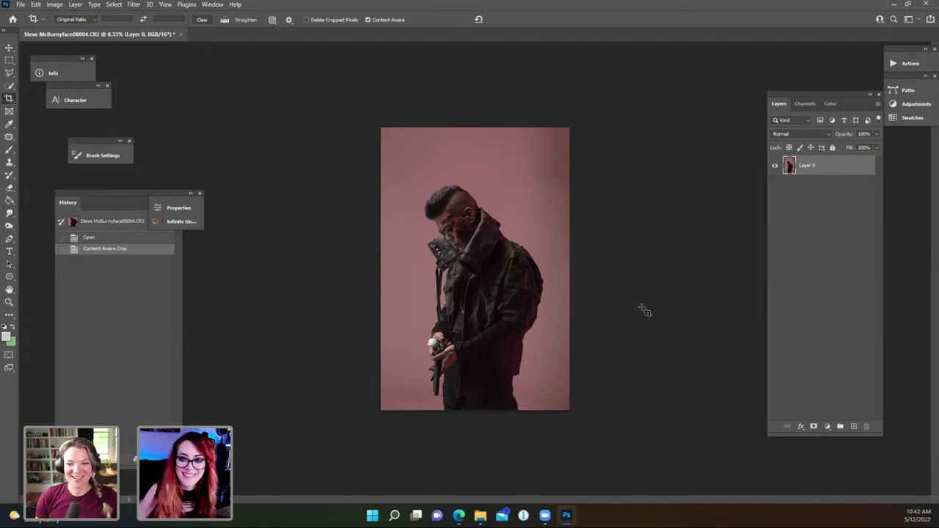
{"action": "key", "text": "b"}
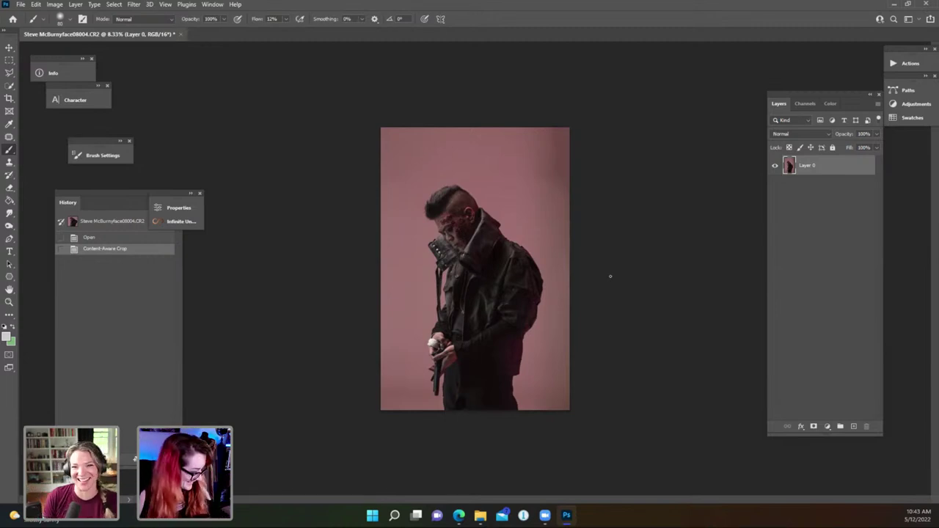
{"action": "key", "text": "ctrl+plus"}
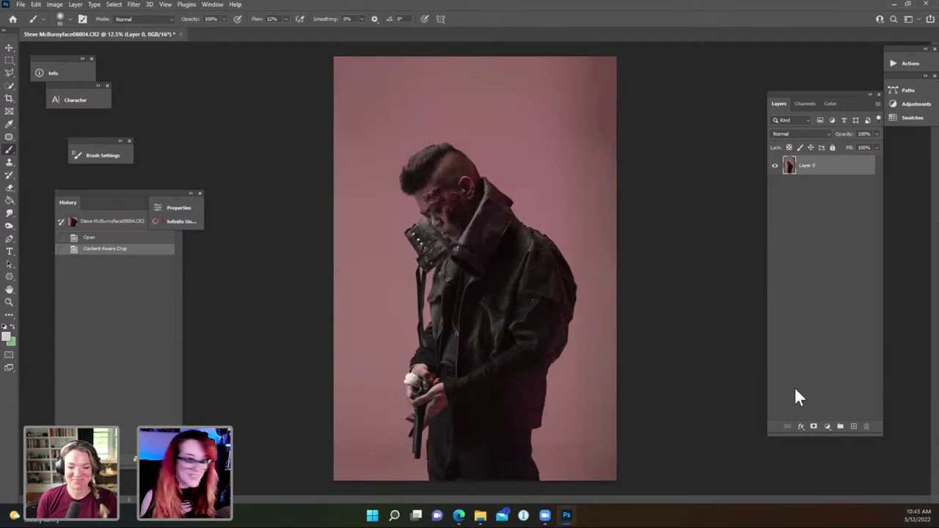
Create a new layer, Layer 1, with Soft Light blend mode.
{"action": "key", "text": "ctrl+shift+n"}
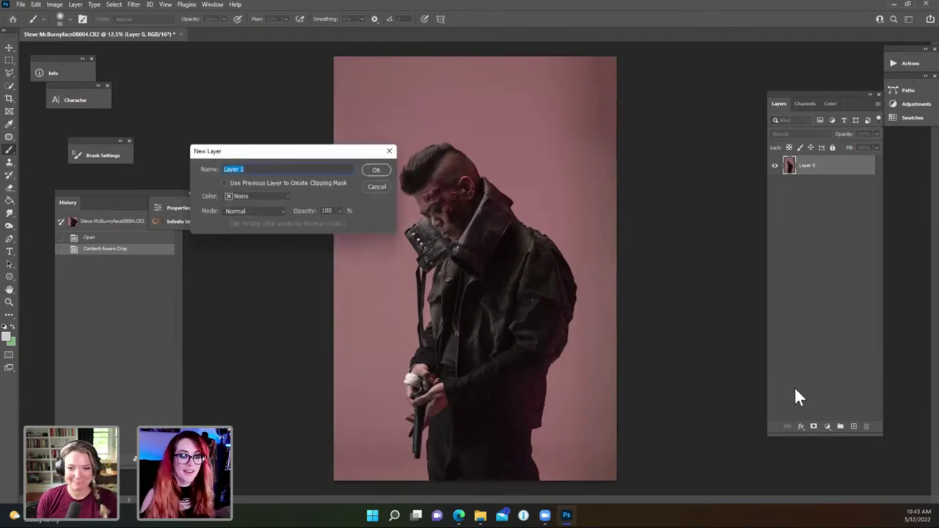
{"action": "left_click", "coordinate": [278, 211]}
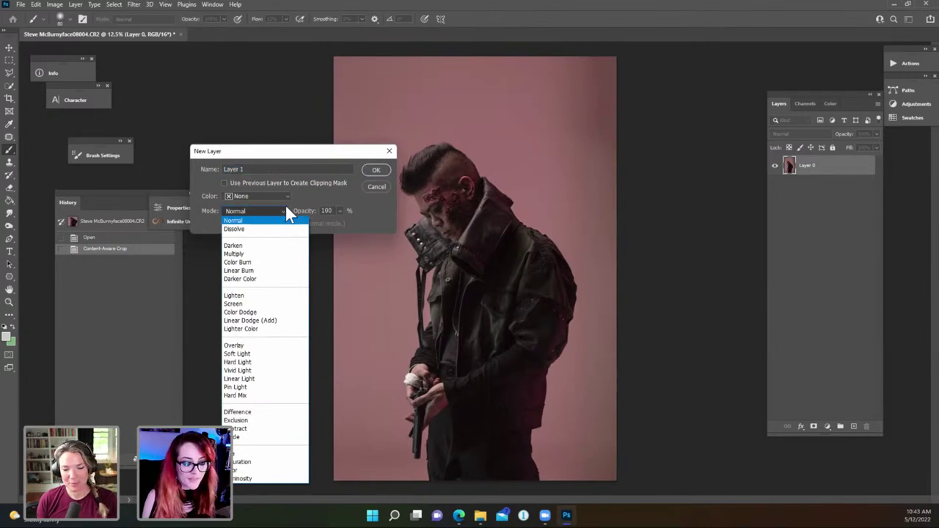
{"action": "left_click", "coordinate": [272, 354]}
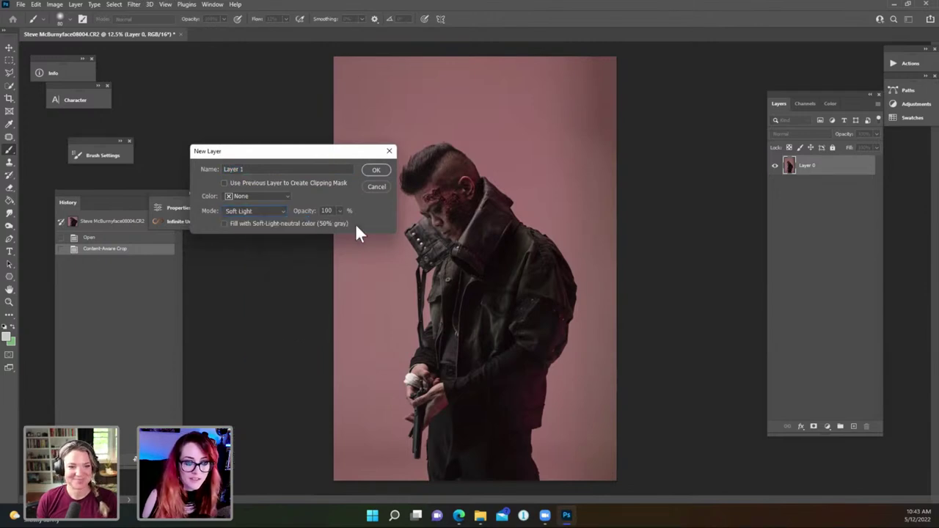
{"action": "left_click", "coordinate": [376, 170]}
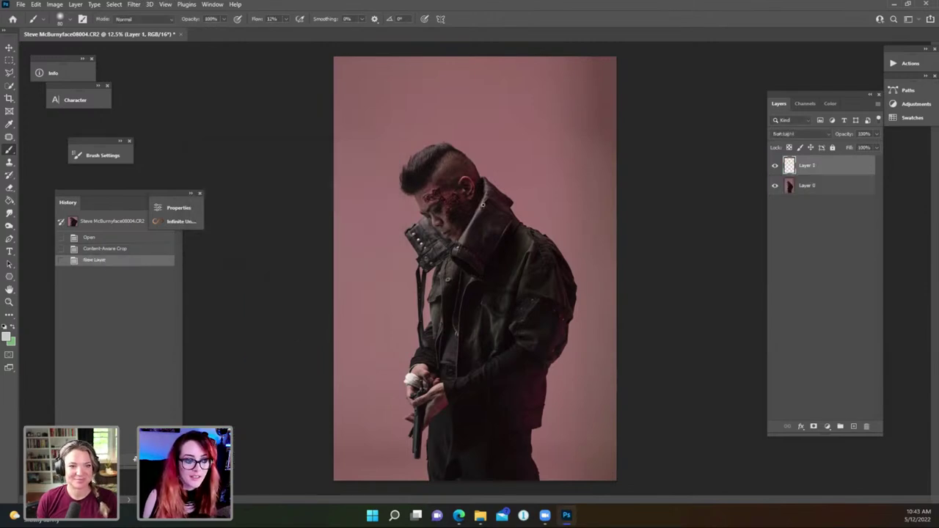
Set the foreground colour to golden yellow d2ad1a.
{"action": "left_click", "coordinate": [7, 337]}
{"action": "left_click", "coordinate": [314, 380]}
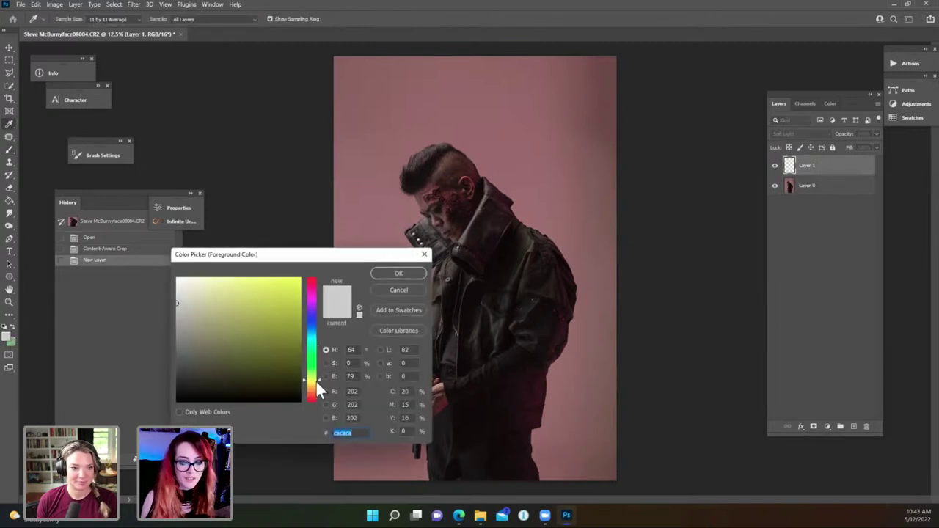
{"action": "left_click", "coordinate": [273, 306]}
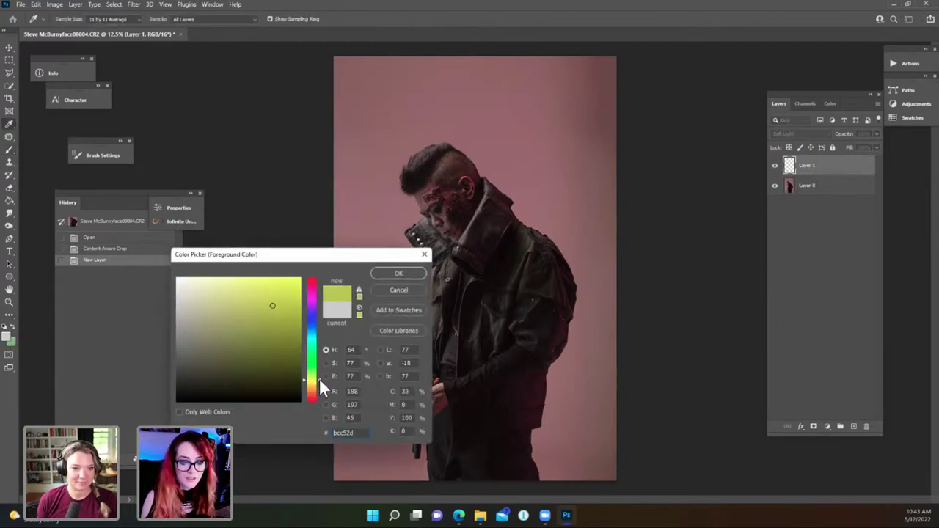
{"action": "left_click", "coordinate": [319, 384]}
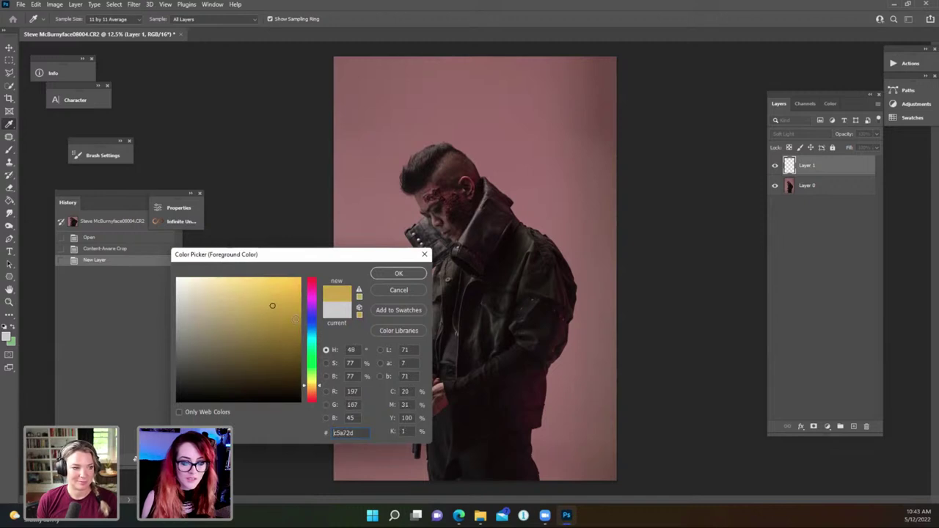
{"action": "mouse_move", "coordinate": [273, 307]}
{"action": "left_mouse_down"}
{"action": "mouse_move", "coordinate": [281, 315]}
{"action": "mouse_move", "coordinate": [286, 299]}
{"action": "left_mouse_up"}
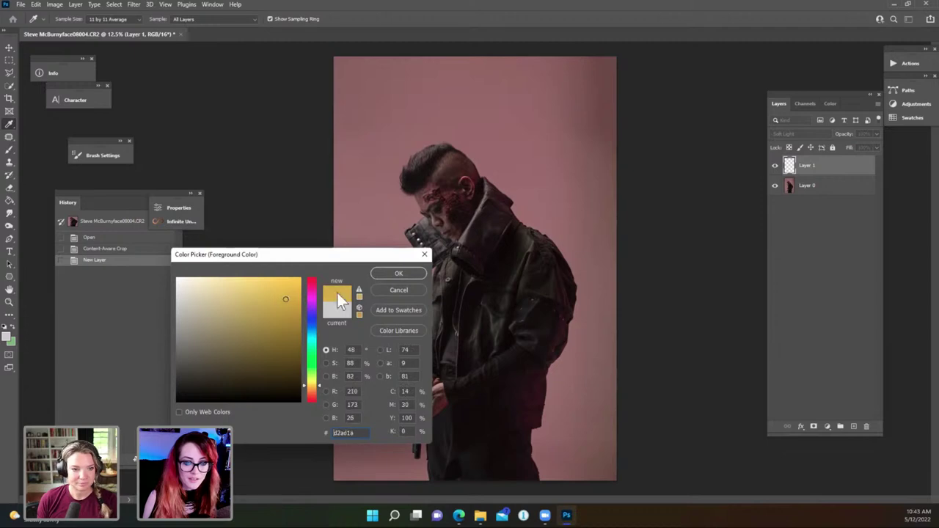
{"action": "left_click", "coordinate": [396, 273]}
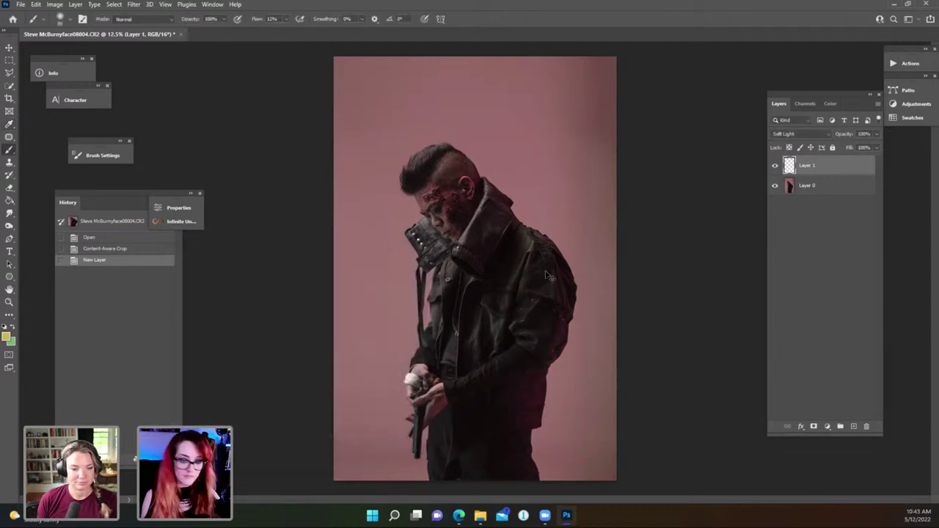
Zoom in and centre the view on the face, then try the KYLE Ultimate Charcoal Pencil 25px brush.
{"action": "scroll", "coordinate": [546, 268], "scroll_direction": "up", "scroll_amount": 3}
{"action": "scroll", "coordinate": [370, 172], "scroll_direction": "up", "scroll_amount": 1}
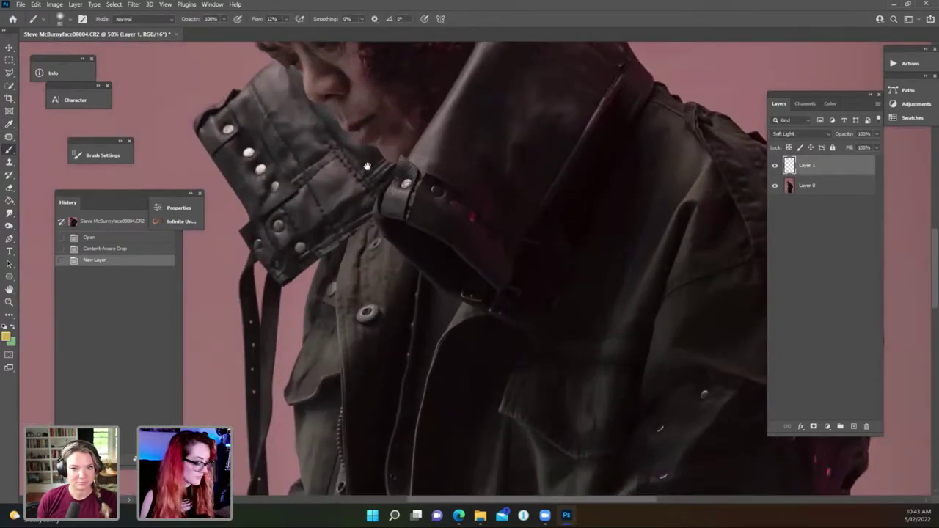
{"action": "scroll", "coordinate": [405, 301], "scroll_direction": "up", "scroll_amount": 1}
{"action": "scroll", "coordinate": [405, 301], "scroll_direction": "up", "scroll_amount": 1}
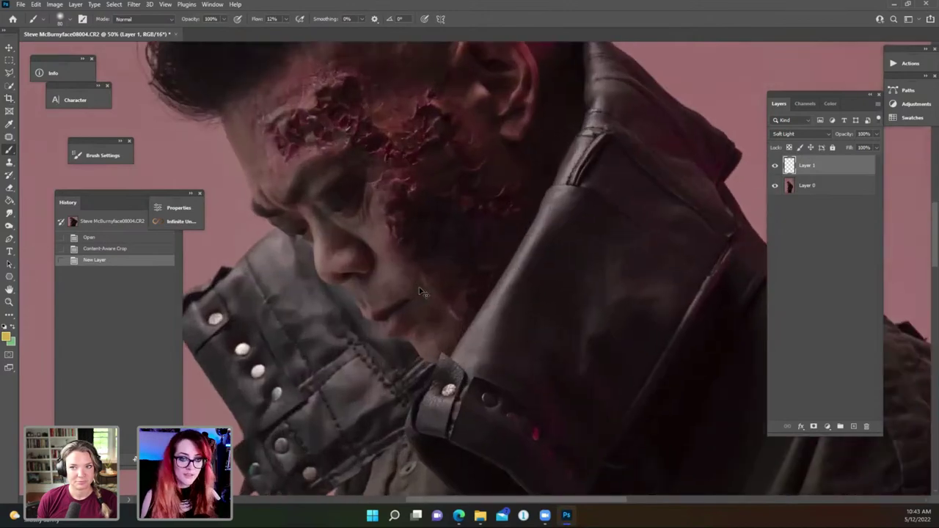
{"action": "scroll", "coordinate": [353, 258], "scroll_direction": "up", "scroll_amount": 1}
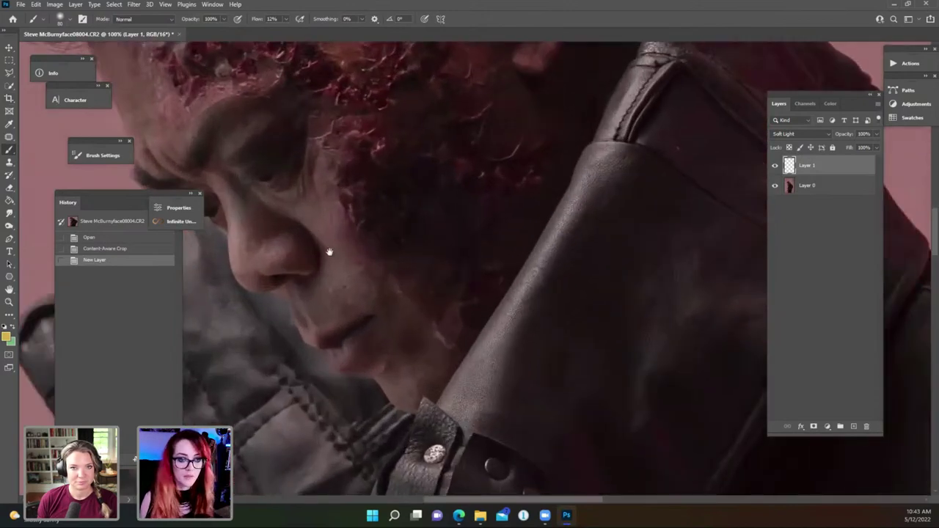
{"action": "left_click_drag", "start_coordinate": [330, 252], "coordinate": [450, 251]}
{"action": "left_click", "coordinate": [64, 18]}
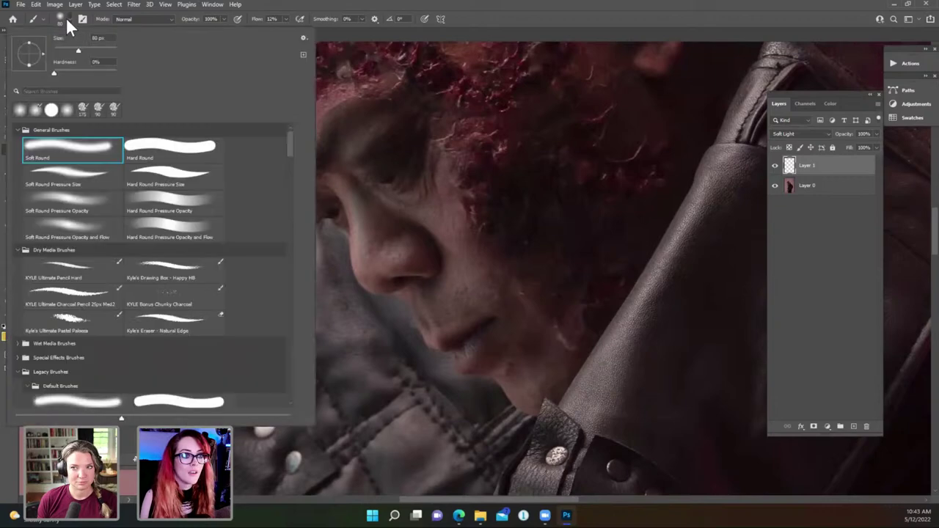
{"action": "left_click", "coordinate": [73, 295]}
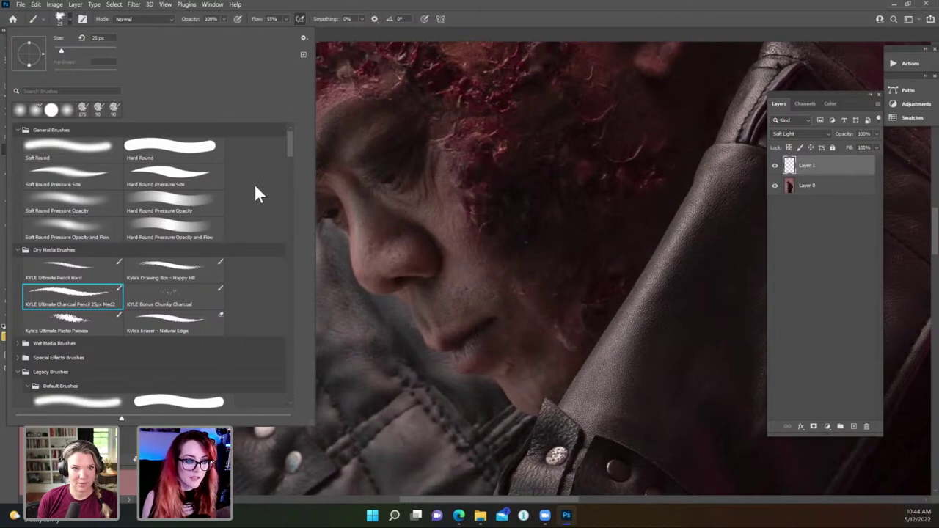
Choose the Crayon brush from the presets and paint a short test stroke near the eye.
{"action": "scroll", "coordinate": [293, 166], "scroll_direction": "down", "scroll_amount": 5}
{"action": "scroll", "coordinate": [294, 163], "scroll_direction": "up", "scroll_amount": 3}
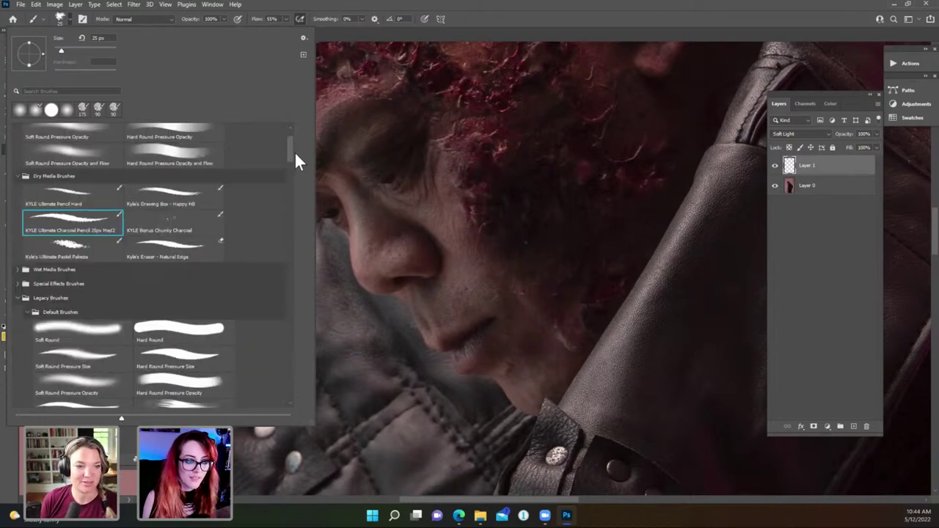
{"action": "scroll", "coordinate": [294, 151], "scroll_direction": "down", "scroll_amount": 1}
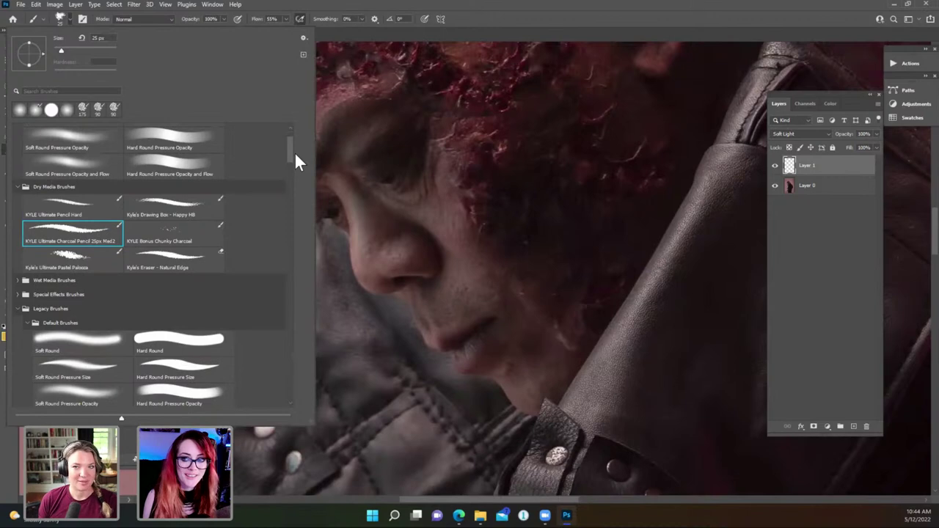
{"action": "scroll", "coordinate": [294, 154], "scroll_direction": "down", "scroll_amount": 5}
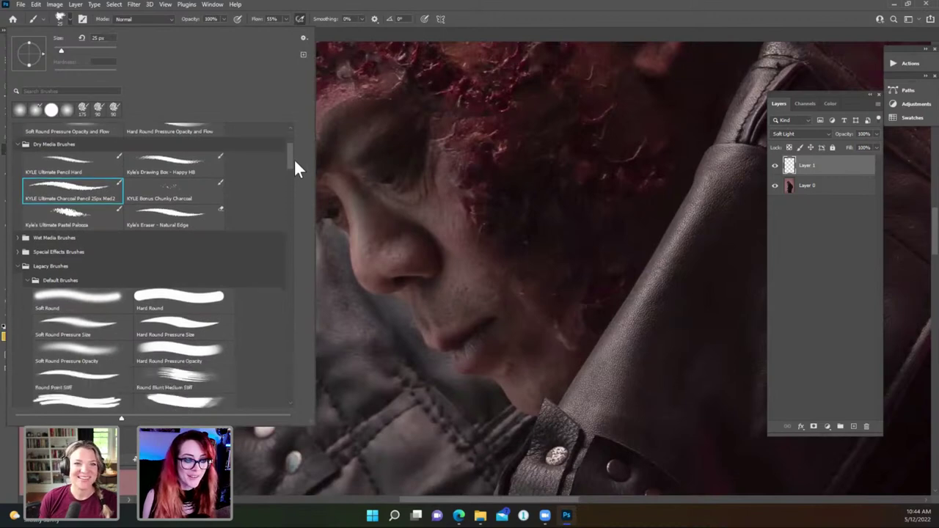
{"action": "scroll", "coordinate": [296, 160], "scroll_direction": "up", "scroll_amount": 4}
{"action": "scroll", "coordinate": [295, 155], "scroll_direction": "up", "scroll_amount": 1}
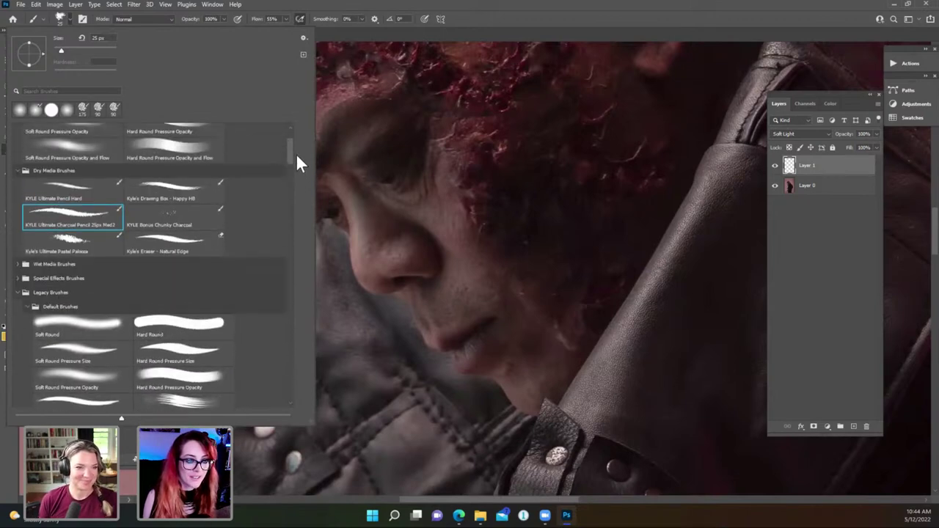
{"action": "scroll", "coordinate": [295, 158], "scroll_direction": "down", "scroll_amount": 5}
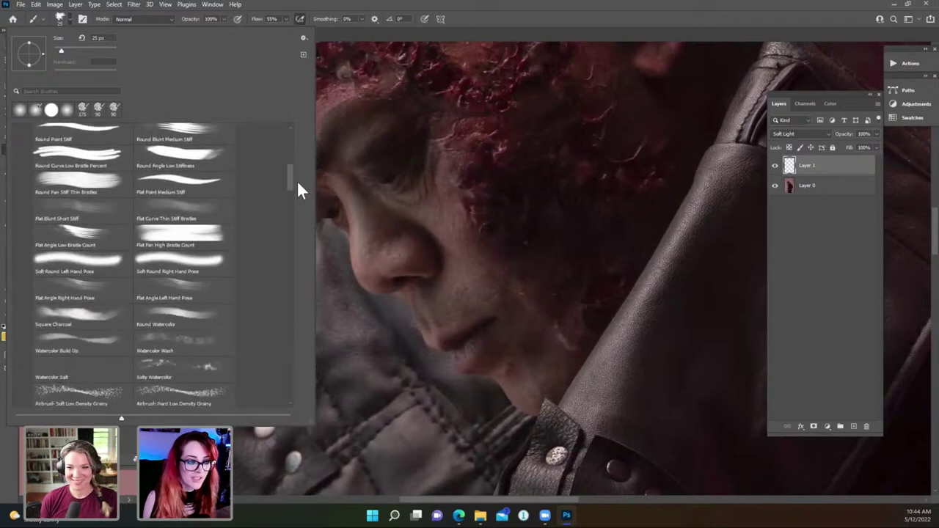
{"action": "scroll", "coordinate": [299, 180], "scroll_direction": "down", "scroll_amount": 1}
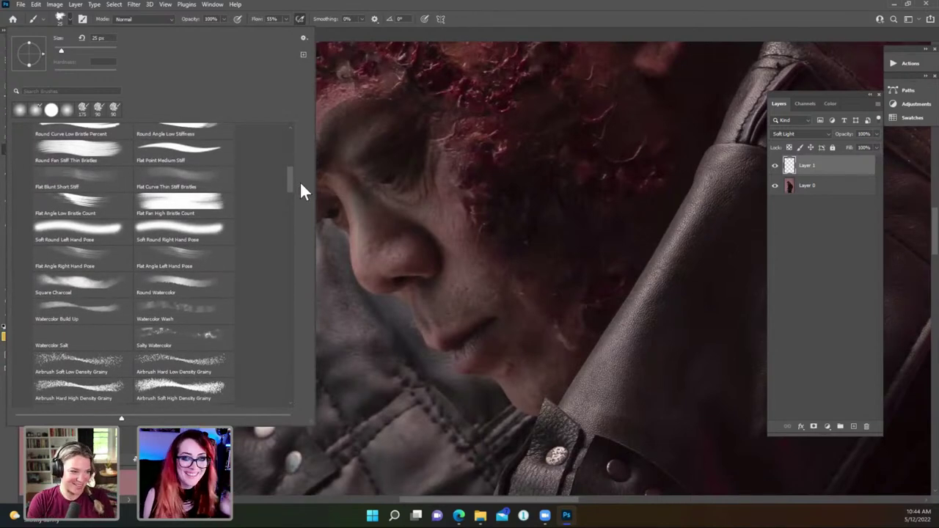
{"action": "scroll", "coordinate": [300, 181], "scroll_direction": "up", "scroll_amount": 1}
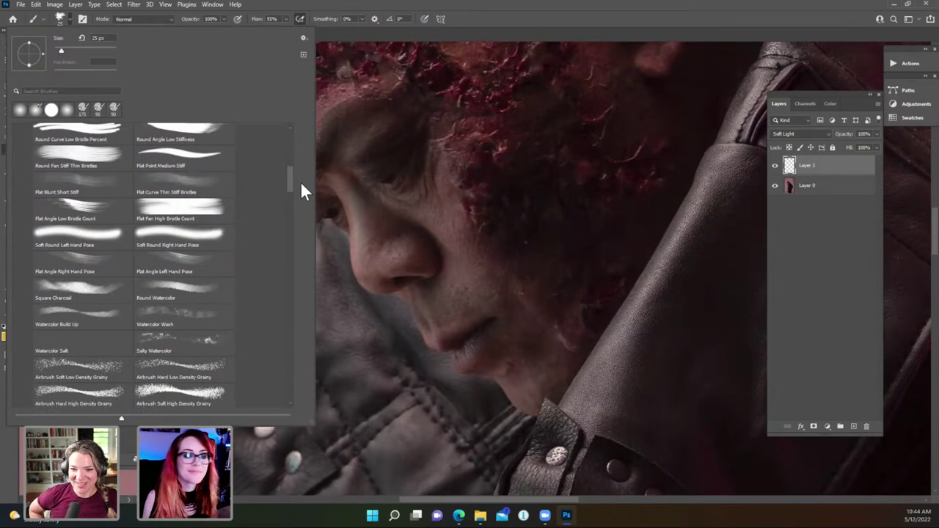
{"action": "scroll", "coordinate": [300, 181], "scroll_direction": "down", "scroll_amount": 7}
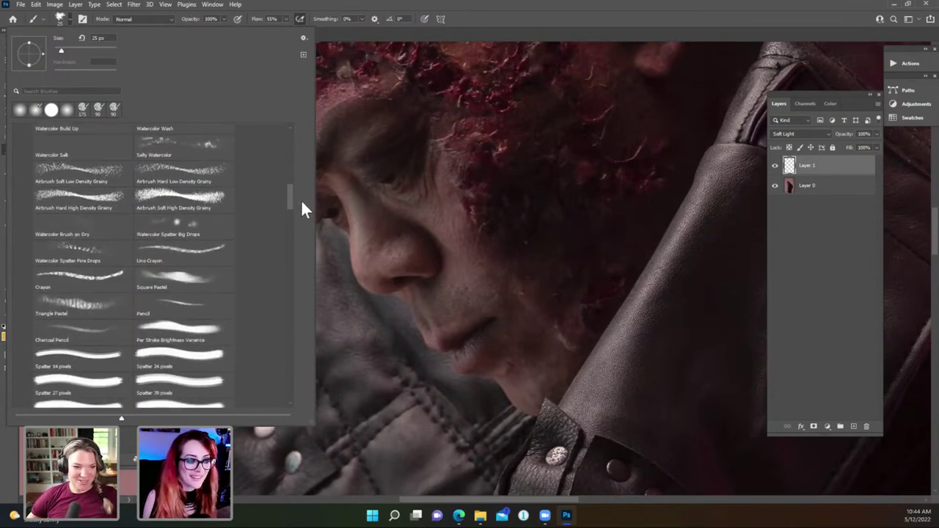
{"action": "scroll", "coordinate": [302, 204], "scroll_direction": "down", "scroll_amount": 2}
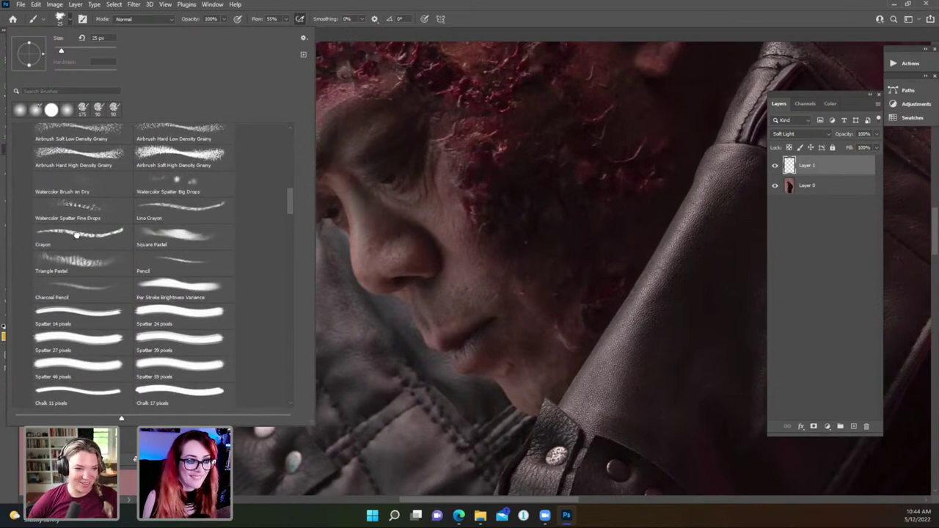
{"action": "left_click", "coordinate": [123, 235]}
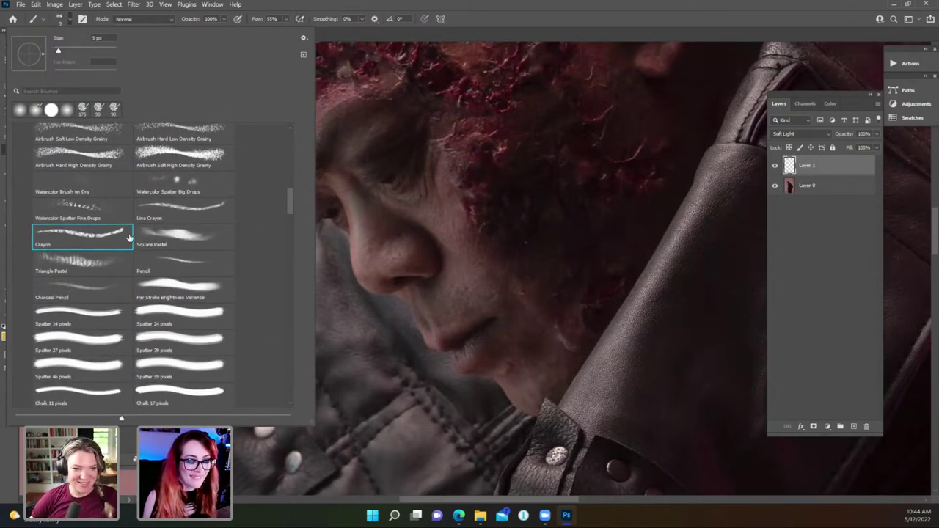
{"action": "left_click", "coordinate": [372, 233]}
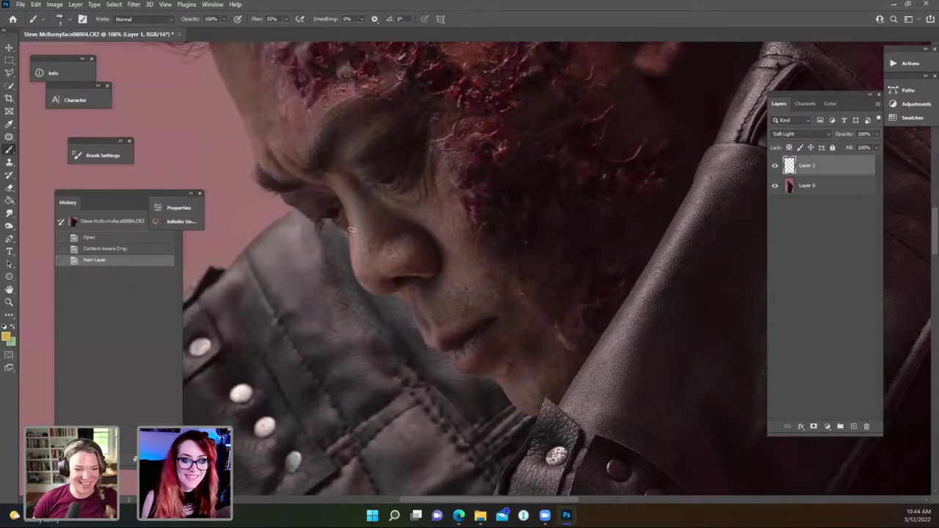
{"action": "left_click_drag", "start_coordinate": [374, 225], "coordinate": [357, 226]}
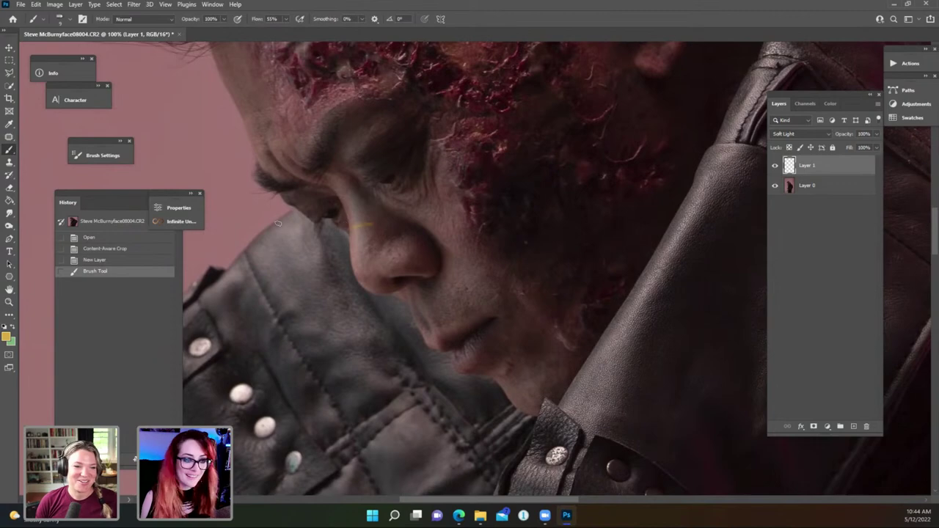
Undo the test stroke and set the foreground colour to a brighter, more saturated yellow.
{"action": "key", "text": "ctrl+z"}
{"action": "left_click", "coordinate": [7, 336]}
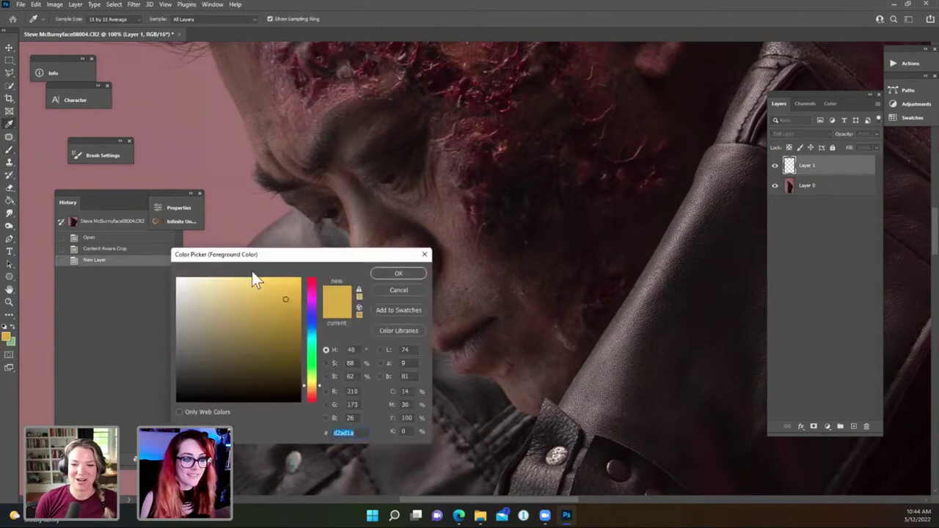
{"action": "left_click", "coordinate": [286, 292]}
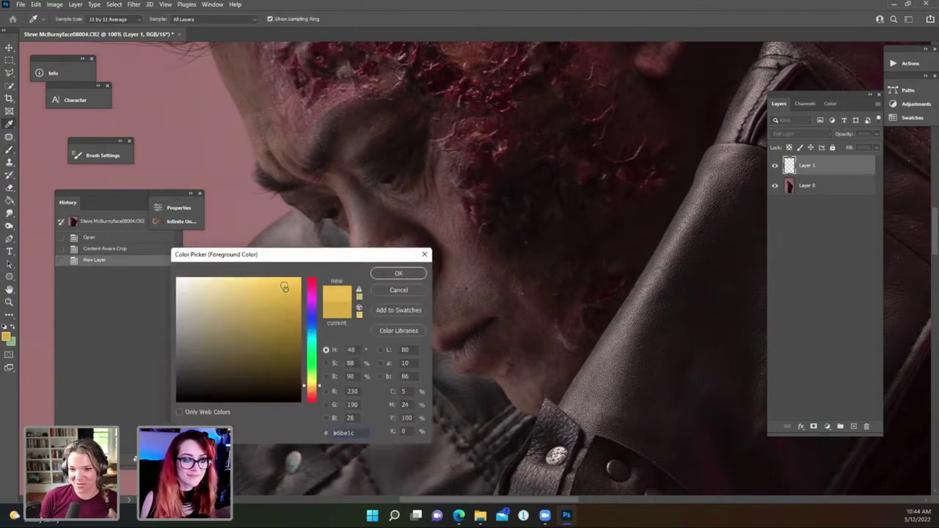
{"action": "left_click", "coordinate": [391, 272]}
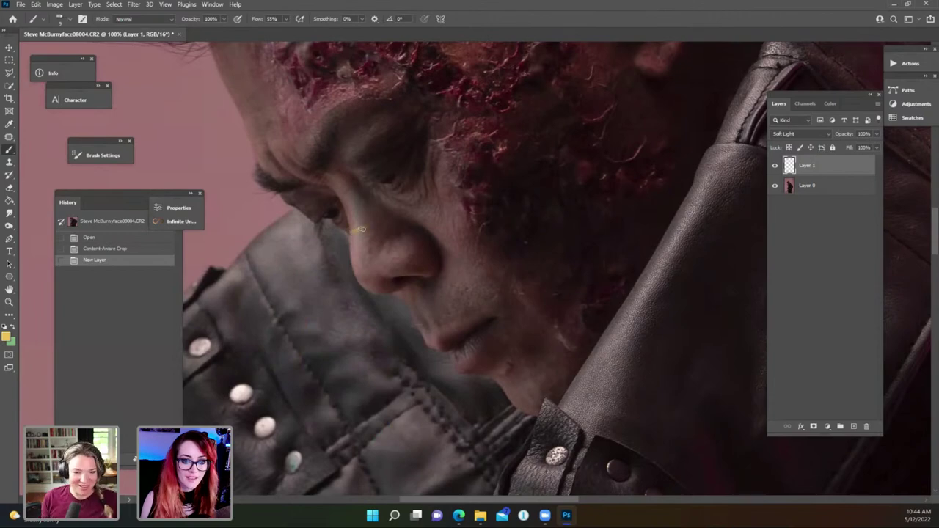
Paint the yellow line along the lower eyelid, extending it right and up toward the temple.
{"action": "left_click_drag", "start_coordinate": [361, 229], "coordinate": [415, 228]}
{"action": "left_click_drag", "start_coordinate": [408, 228], "coordinate": [433, 217]}
{"action": "left_click_drag", "start_coordinate": [432, 218], "coordinate": [443, 212]}
{"action": "left_click_drag", "start_coordinate": [442, 212], "coordinate": [449, 207]}
{"action": "left_click", "coordinate": [380, 227]}
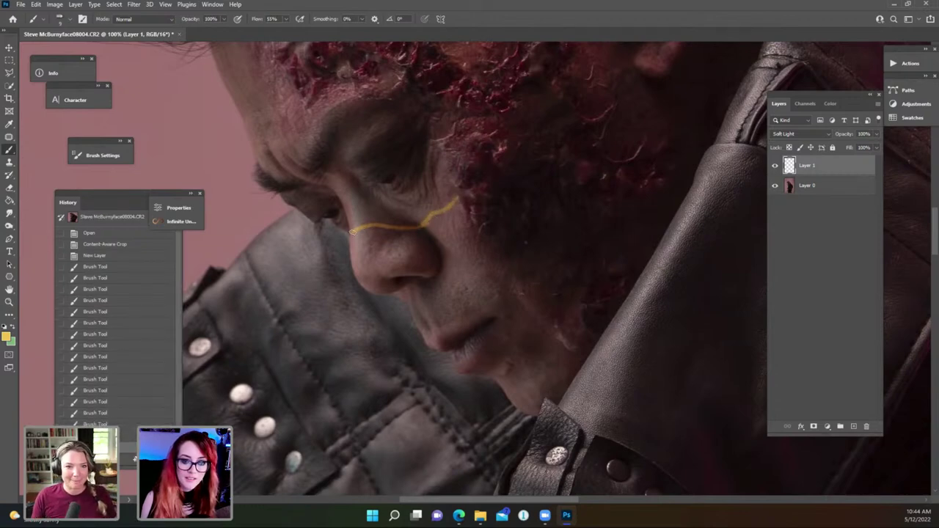
{"action": "left_click_drag", "start_coordinate": [352, 232], "coordinate": [419, 226]}
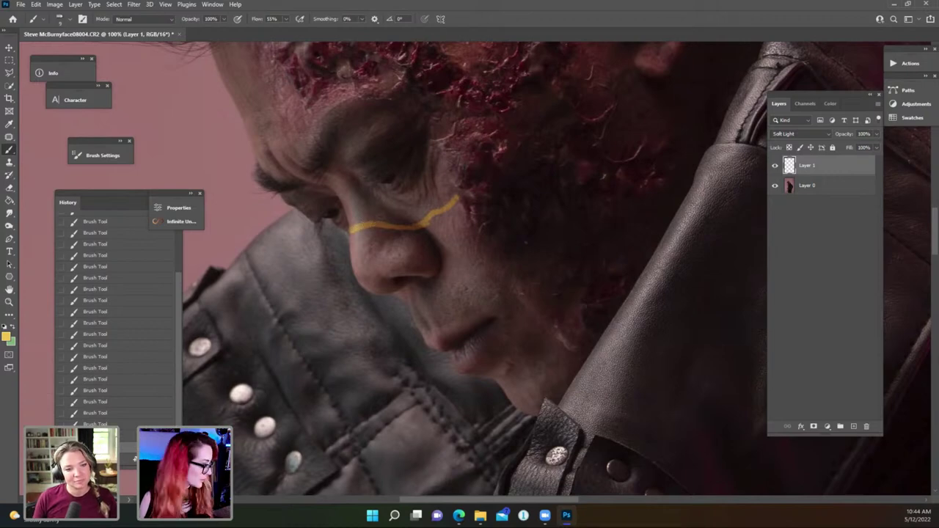
Trim the rough edges of the yellow line with a small eraser.
{"action": "key", "text": "e"}
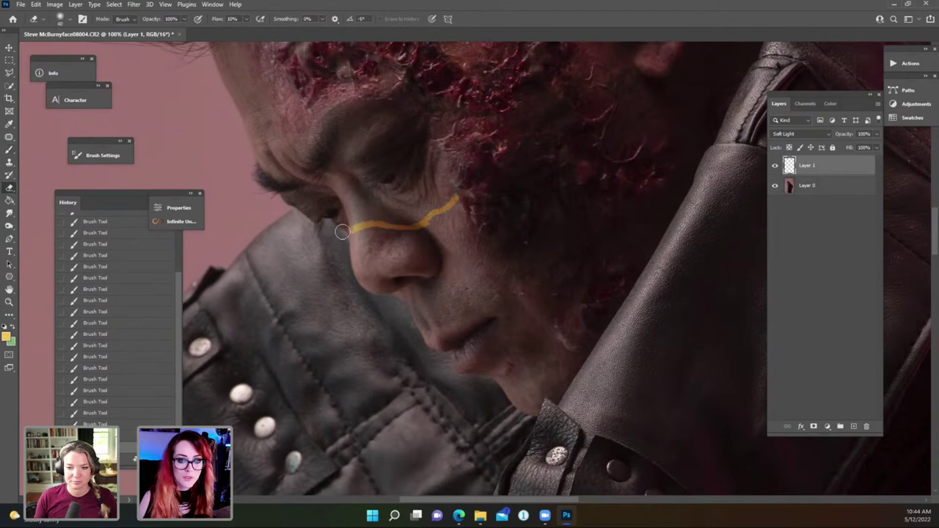
{"action": "key", "text": "bracketleft"}
{"action": "key", "text": "bracketleft"}
{"action": "key", "text": "bracketleft"}
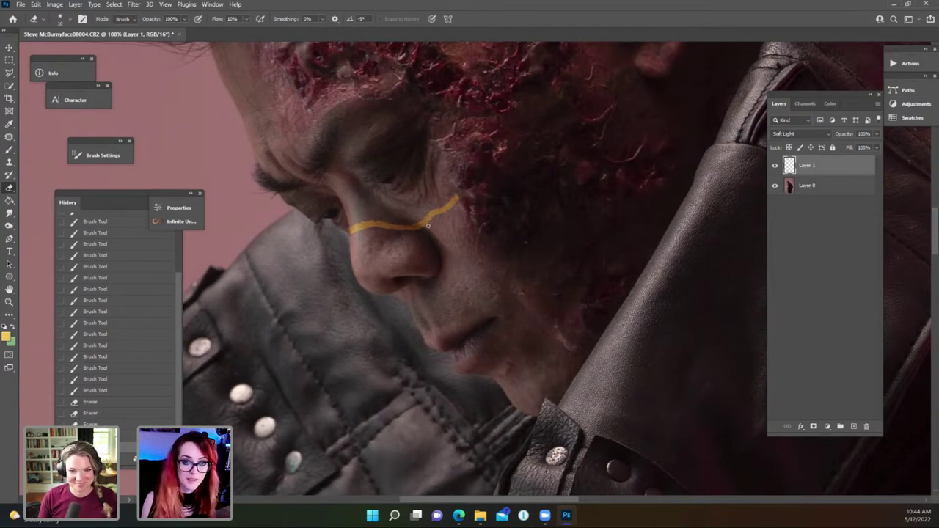
{"action": "left_click_drag", "start_coordinate": [428, 226], "coordinate": [404, 234]}
{"action": "key", "text": "bracketright"}
{"action": "key", "text": "bracketright"}
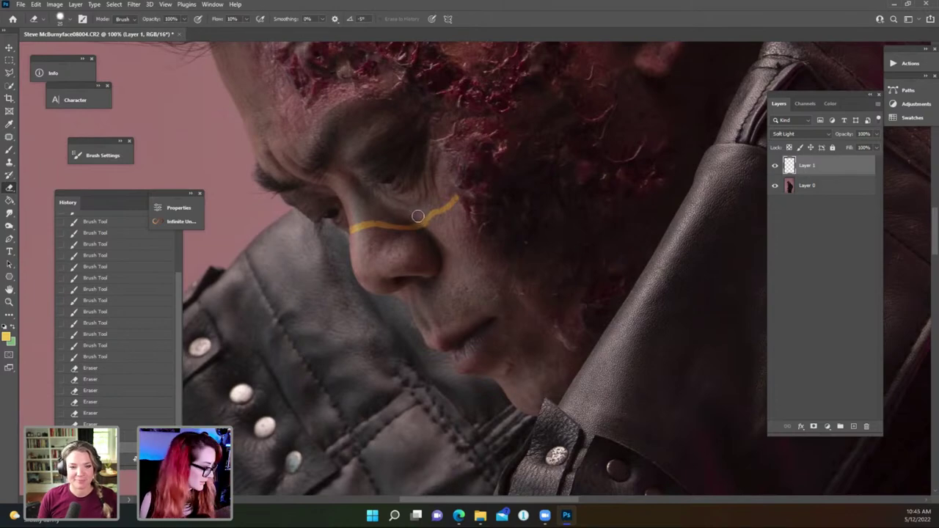
{"action": "left_click_drag", "start_coordinate": [417, 220], "coordinate": [402, 219]}
{"action": "key", "text": "b"}
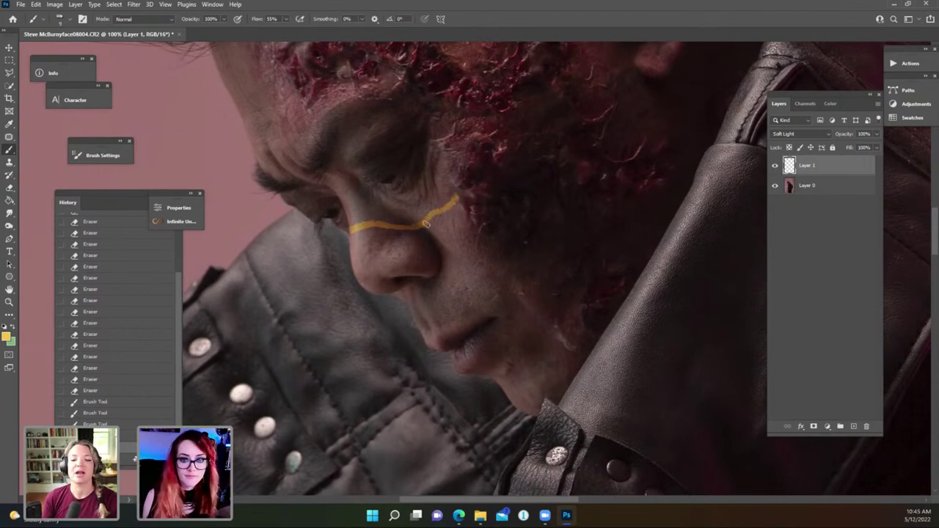
Thin the yellow line with many small erasures, zooming in close to check the result.
{"action": "key", "text": "e"}
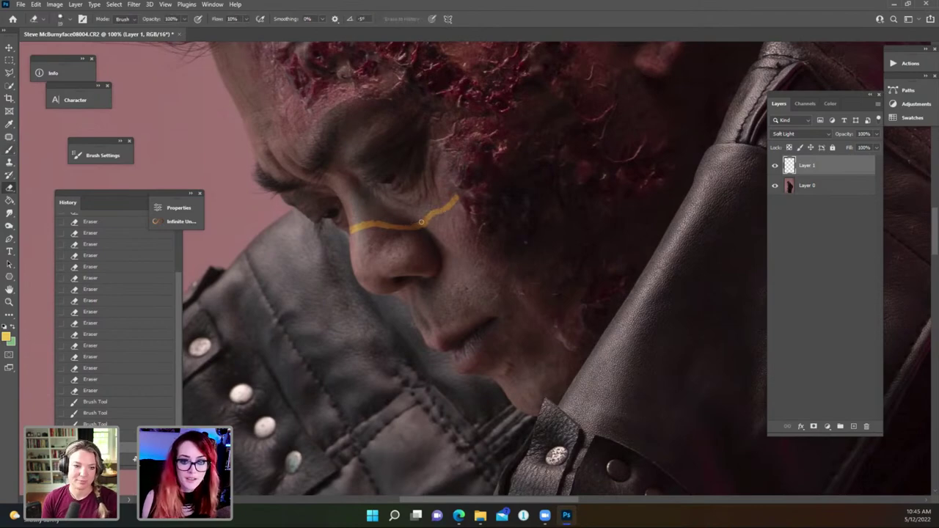
{"action": "left_click", "coordinate": [420, 221]}
{"action": "left_click", "coordinate": [417, 222]}
{"action": "left_click", "coordinate": [415, 223]}
{"action": "left_click", "coordinate": [413, 223]}
{"action": "left_click", "coordinate": [413, 223]}
{"action": "left_click", "coordinate": [411, 224]}
{"action": "left_click", "coordinate": [411, 224]}
{"action": "left_click", "coordinate": [408, 224]}
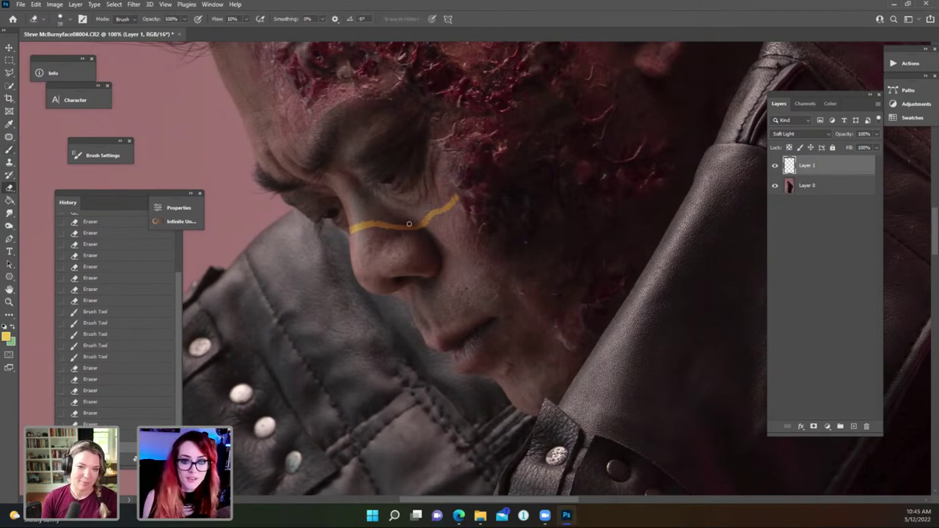
{"action": "left_click", "coordinate": [411, 224]}
{"action": "left_click", "coordinate": [415, 223]}
{"action": "left_click", "coordinate": [418, 221]}
{"action": "left_click", "coordinate": [422, 221]}
{"action": "left_click", "coordinate": [426, 223]}
{"action": "left_click", "coordinate": [430, 228]}
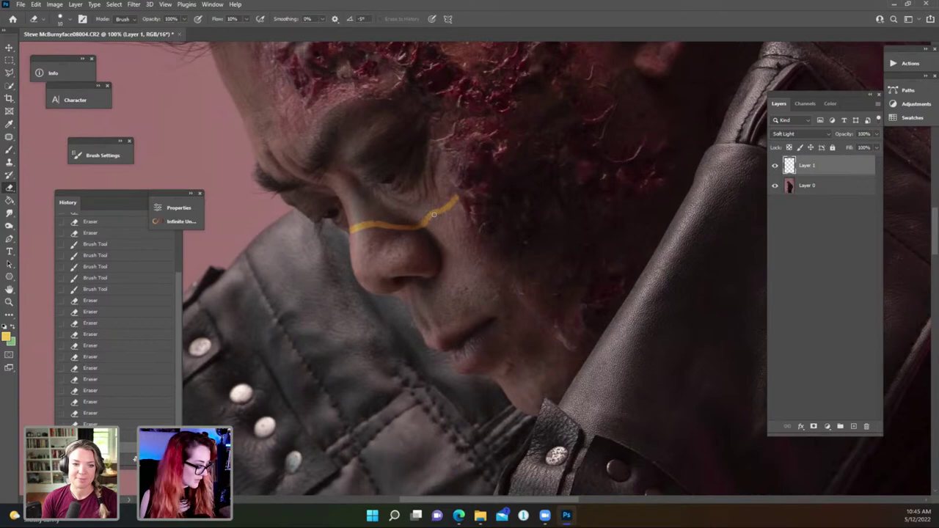
{"action": "key", "text": "ctrl+plus"}
{"action": "key", "text": "ctrl+plus"}
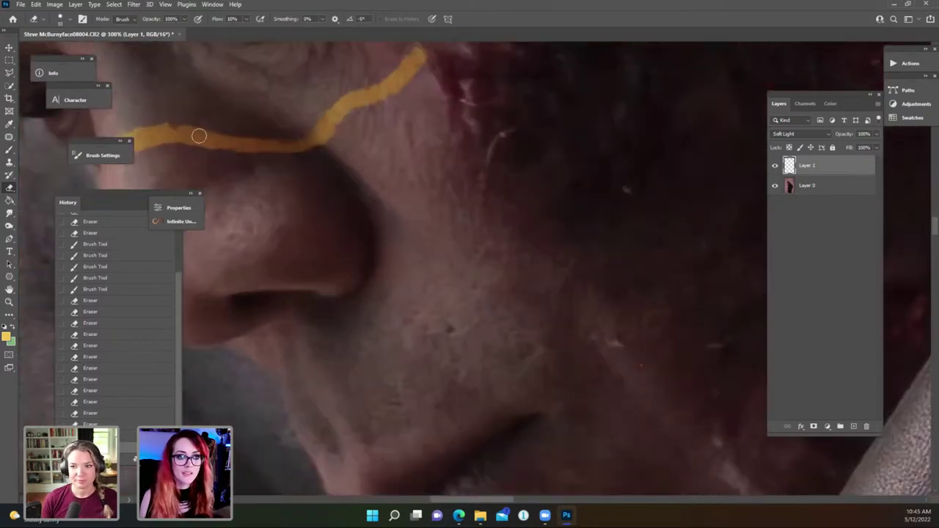
{"action": "left_click_drag", "start_coordinate": [273, 172], "coordinate": [372, 226]}
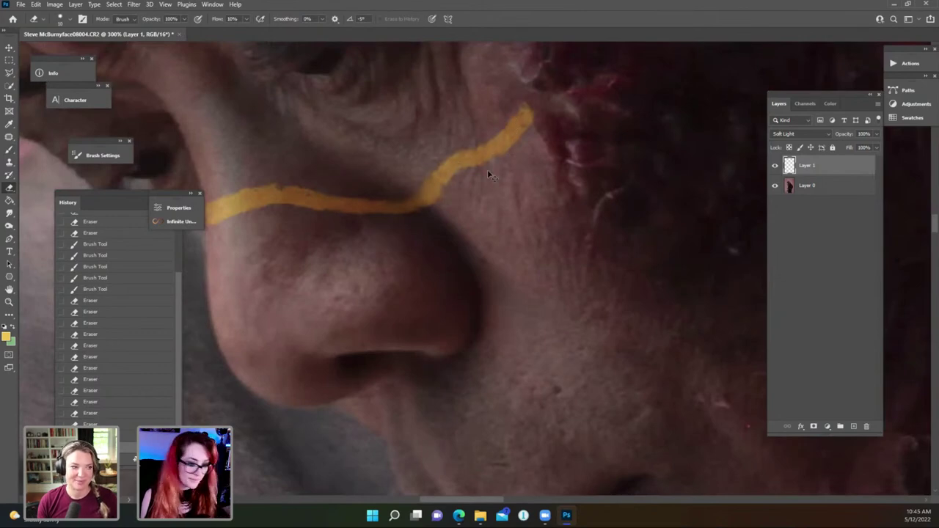
{"action": "key", "text": "ctrl+minus"}
{"action": "key", "text": "ctrl+minus"}
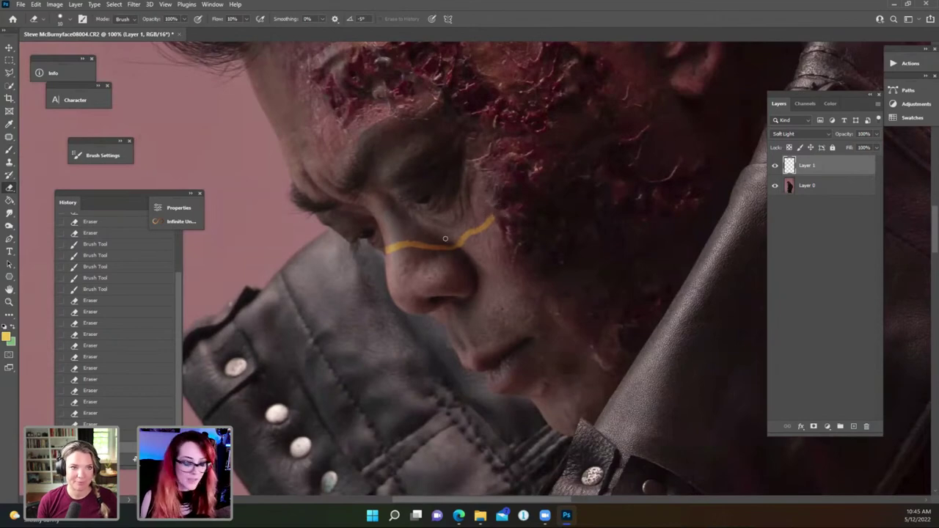
Trace a thin yellow outline along the jaw and lip corner, undoing the last stroke.
{"action": "key", "text": "b"}
{"action": "left_click_drag", "start_coordinate": [496, 308], "coordinate": [415, 139]}
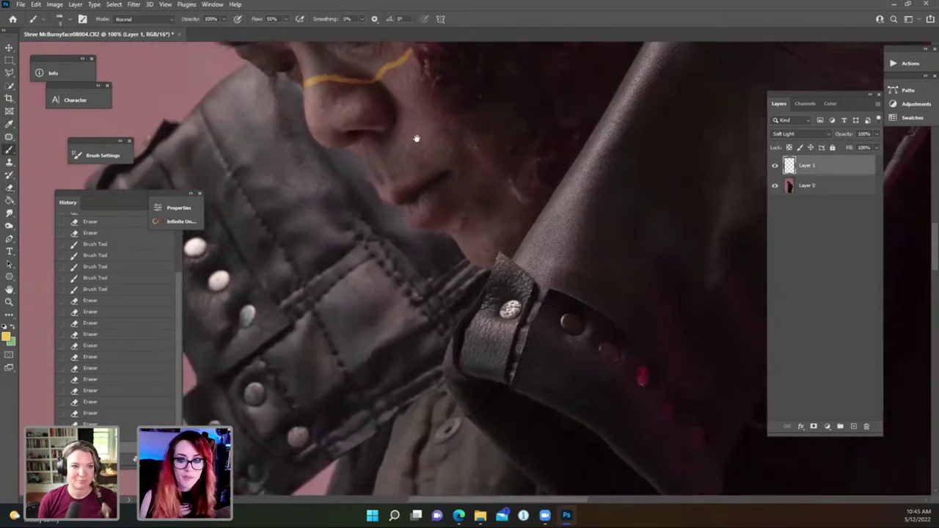
{"action": "mouse_move", "coordinate": [450, 171]}
{"action": "left_mouse_down"}
{"action": "mouse_move", "coordinate": [470, 166]}
{"action": "mouse_move", "coordinate": [495, 179]}
{"action": "mouse_move", "coordinate": [537, 216]}
{"action": "left_mouse_up"}
{"action": "mouse_move", "coordinate": [411, 206]}
{"action": "left_mouse_down"}
{"action": "mouse_move", "coordinate": [443, 227]}
{"action": "mouse_move", "coordinate": [489, 266]}
{"action": "mouse_move", "coordinate": [477, 267]}
{"action": "mouse_move", "coordinate": [492, 267]}
{"action": "mouse_move", "coordinate": [504, 242]}
{"action": "mouse_move", "coordinate": [500, 257]}
{"action": "mouse_move", "coordinate": [501, 245]}
{"action": "mouse_move", "coordinate": [515, 259]}
{"action": "mouse_move", "coordinate": [535, 224]}
{"action": "left_mouse_up"}
{"action": "key", "text": "ctrl+z"}
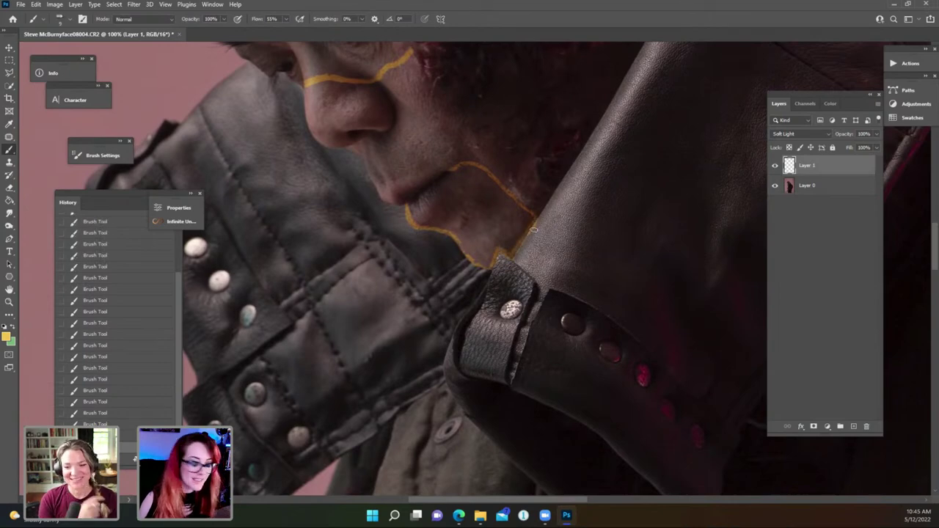
{"action": "key", "text": "e"}
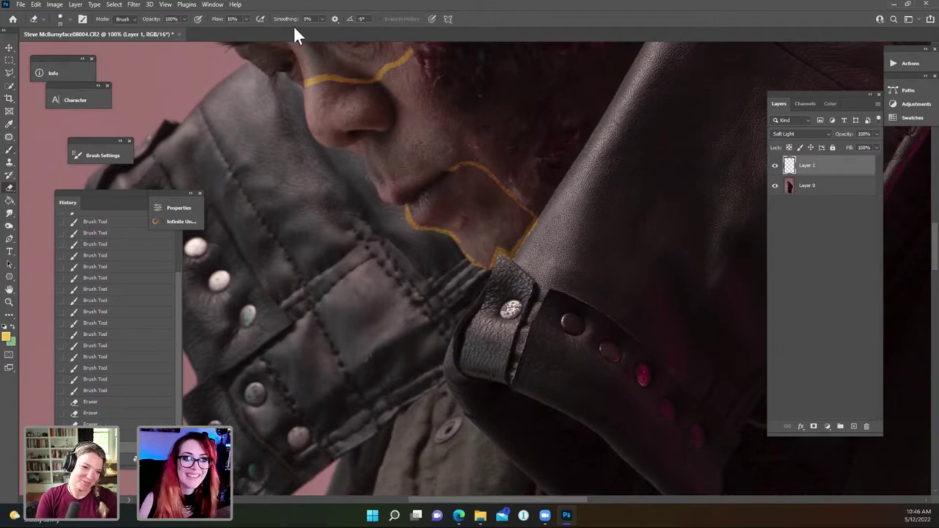
Raise the Eraser flow and erase stray bits of the chin outline.
{"action": "left_click", "coordinate": [248, 19]}
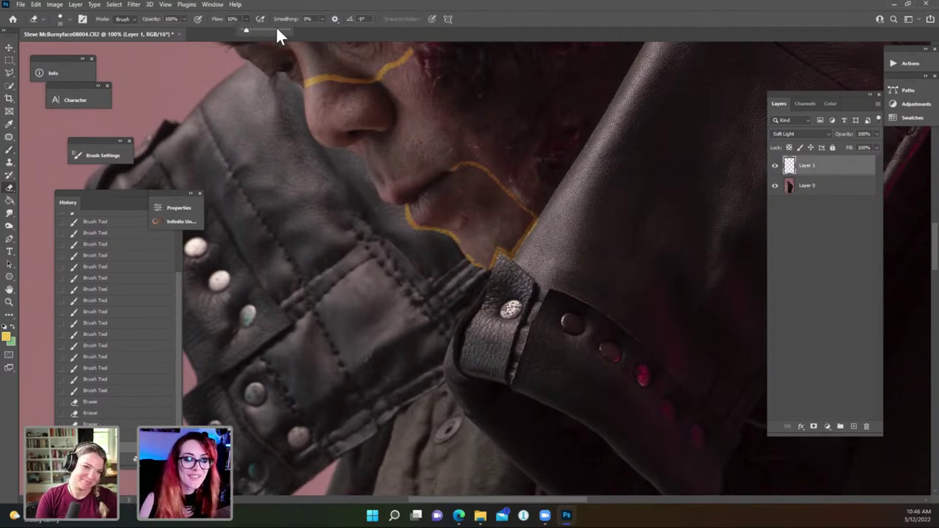
{"action": "left_click", "coordinate": [542, 220]}
{"action": "left_click", "coordinate": [514, 257]}
{"action": "left_click", "coordinate": [517, 258]}
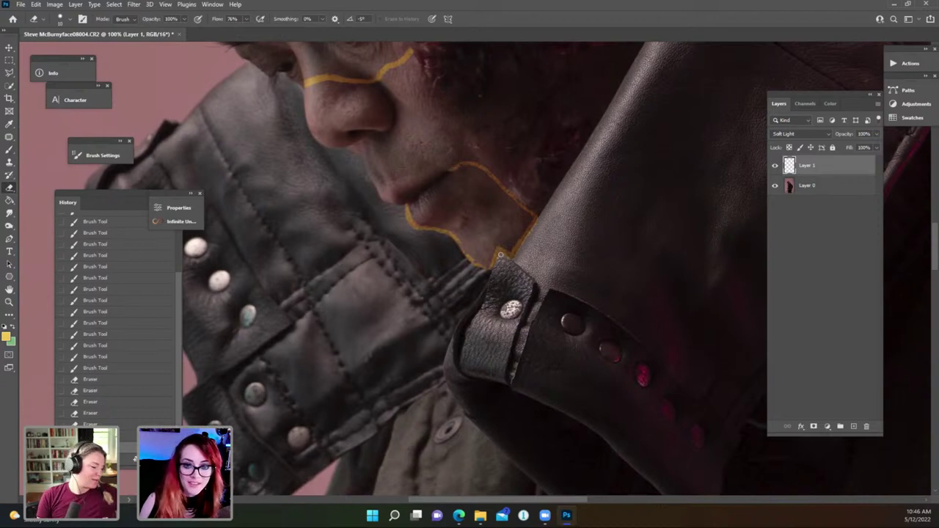
{"action": "left_click", "coordinate": [501, 255]}
{"action": "left_click", "coordinate": [509, 263]}
{"action": "left_click", "coordinate": [496, 267]}
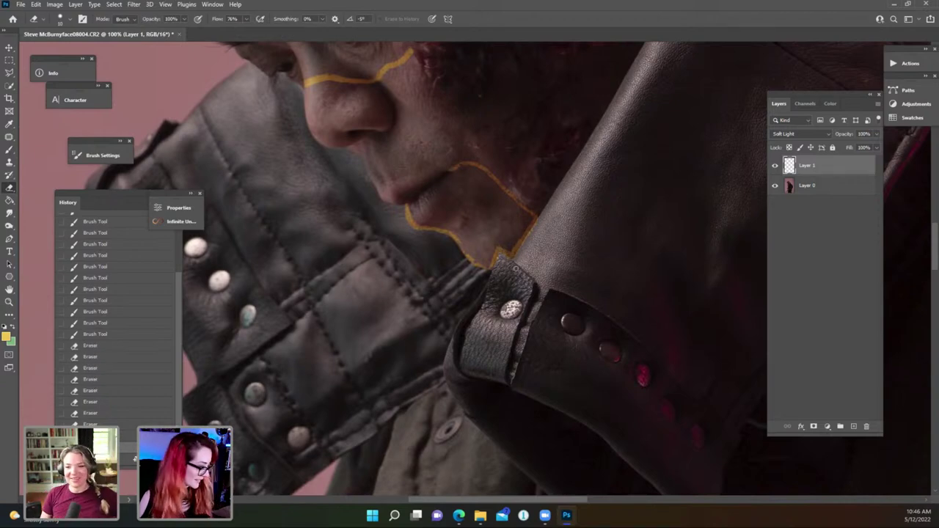
Brush yellow inside the chin outline along its left and top edges.
{"action": "key", "text": "b"}
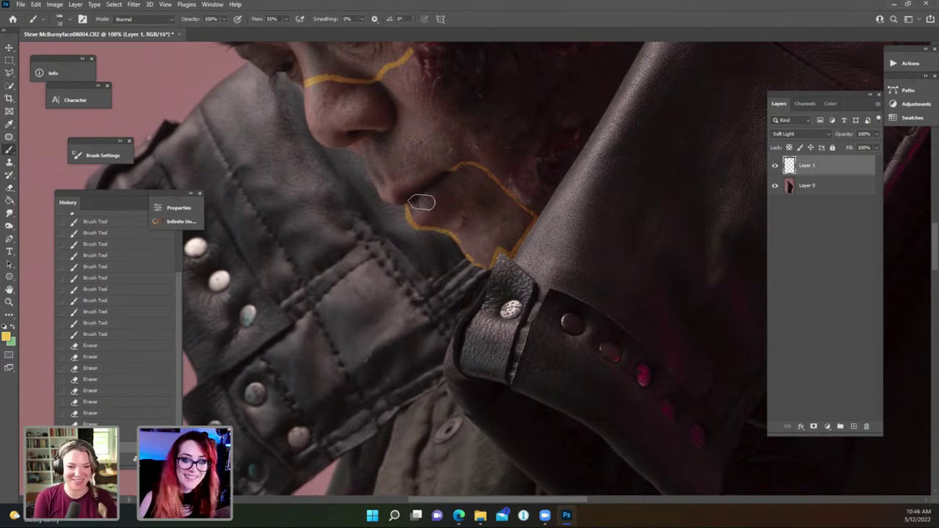
{"action": "left_click", "coordinate": [422, 211]}
{"action": "left_click", "coordinate": [435, 197]}
{"action": "left_click", "coordinate": [429, 200]}
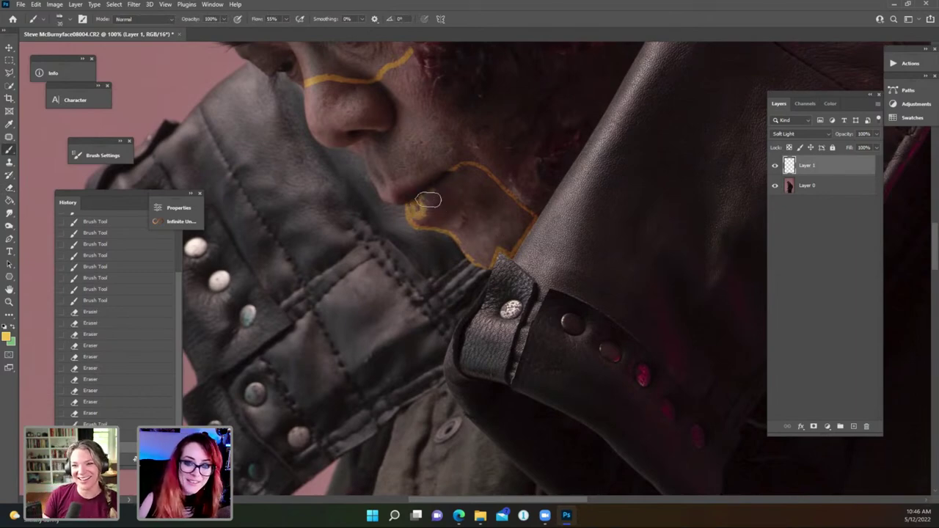
{"action": "left_click", "coordinate": [423, 204]}
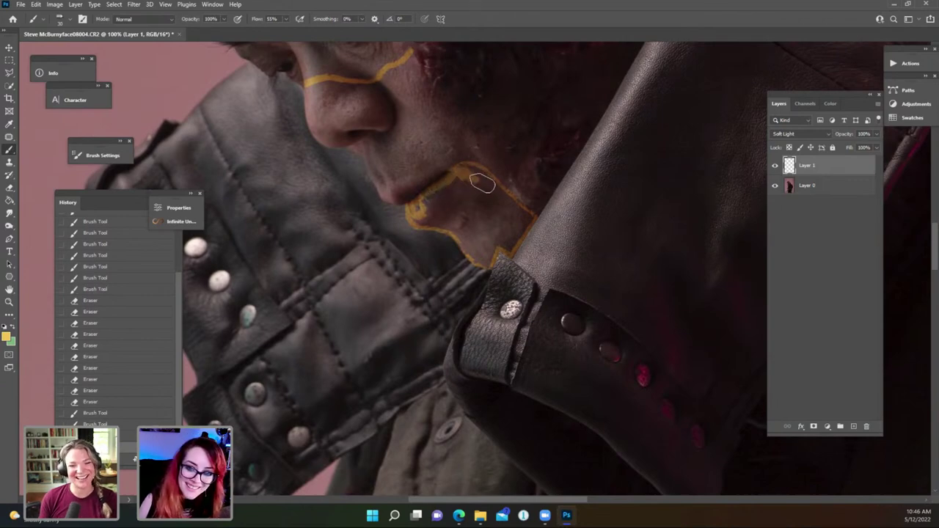
{"action": "mouse_move", "coordinate": [483, 184]}
{"action": "left_mouse_down"}
{"action": "mouse_move", "coordinate": [477, 175]}
{"action": "mouse_move", "coordinate": [492, 185]}
{"action": "left_mouse_up"}
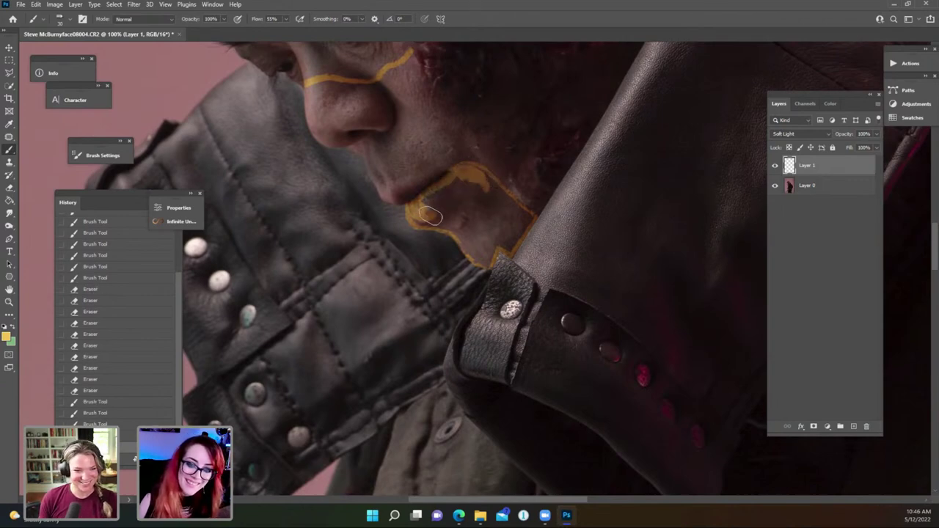
{"action": "mouse_move", "coordinate": [430, 215]}
{"action": "left_mouse_down"}
{"action": "mouse_move", "coordinate": [462, 234]}
{"action": "mouse_move", "coordinate": [444, 217]}
{"action": "mouse_move", "coordinate": [438, 223]}
{"action": "mouse_move", "coordinate": [449, 198]}
{"action": "mouse_move", "coordinate": [440, 202]}
{"action": "mouse_move", "coordinate": [474, 184]}
{"action": "mouse_move", "coordinate": [480, 177]}
{"action": "left_mouse_up"}
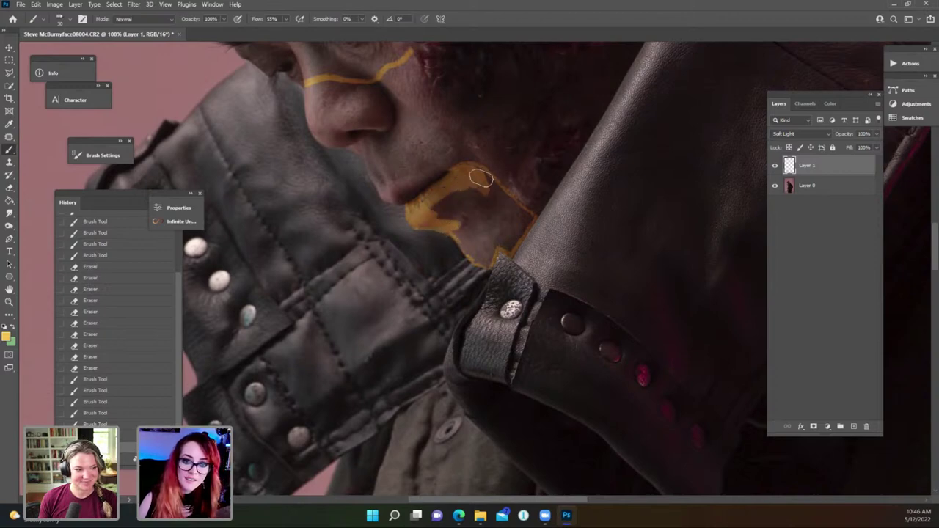
Flood-fill the outlined chin shape with yellow and reshape its upper right edge.
{"action": "key", "text": "g"}
{"action": "left_click", "coordinate": [482, 215]}
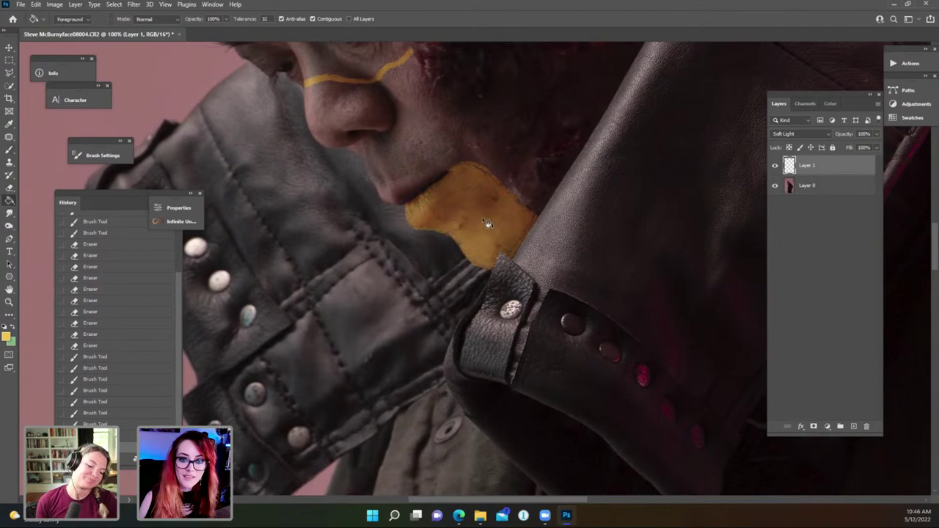
{"action": "key", "text": "b"}
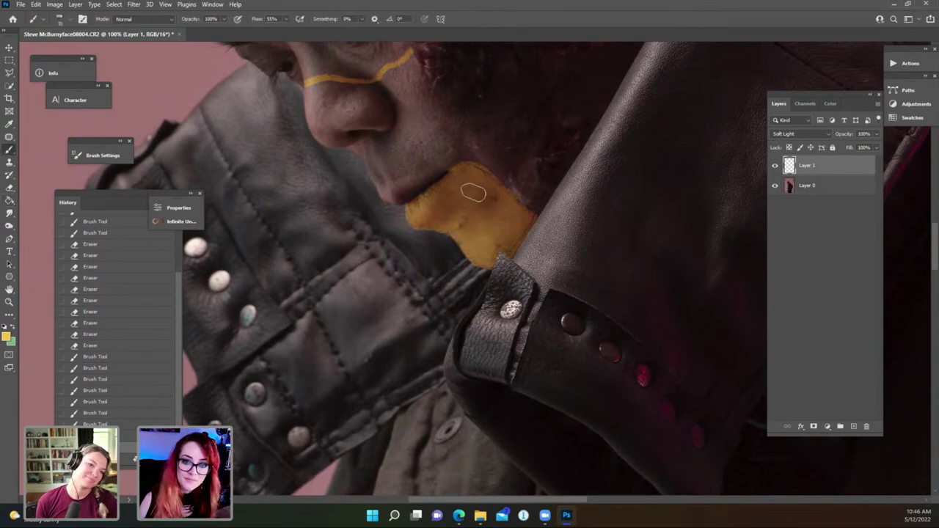
{"action": "mouse_move", "coordinate": [473, 193]}
{"action": "left_mouse_down"}
{"action": "mouse_move", "coordinate": [504, 209]}
{"action": "mouse_move", "coordinate": [479, 175]}
{"action": "mouse_move", "coordinate": [503, 202]}
{"action": "mouse_move", "coordinate": [455, 229]}
{"action": "mouse_move", "coordinate": [475, 236]}
{"action": "mouse_move", "coordinate": [475, 244]}
{"action": "mouse_move", "coordinate": [459, 233]}
{"action": "mouse_move", "coordinate": [479, 255]}
{"action": "mouse_move", "coordinate": [500, 250]}
{"action": "mouse_move", "coordinate": [499, 234]}
{"action": "mouse_move", "coordinate": [482, 255]}
{"action": "mouse_move", "coordinate": [467, 250]}
{"action": "mouse_move", "coordinate": [492, 262]}
{"action": "left_mouse_up"}
Dab more yellow paint across the chin patch until it is solidly filled.
{"action": "left_click", "coordinate": [510, 254]}
{"action": "left_click", "coordinate": [513, 248]}
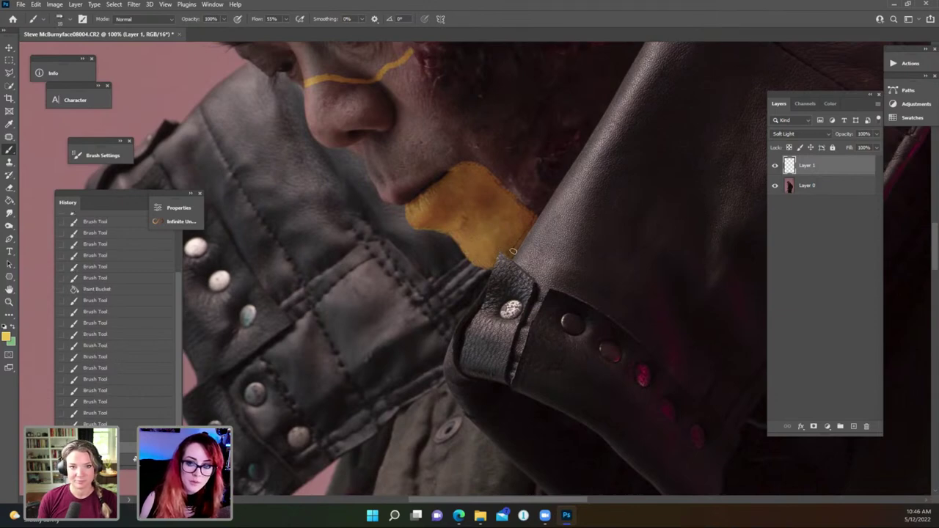
{"action": "left_click", "coordinate": [521, 236]}
{"action": "left_click", "coordinate": [523, 235]}
{"action": "left_click", "coordinate": [523, 228]}
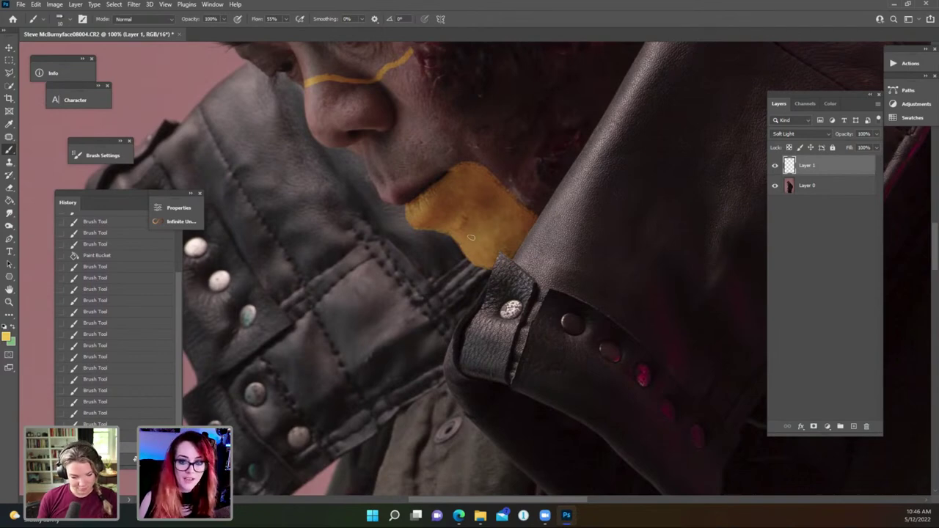
{"action": "left_click", "coordinate": [448, 230]}
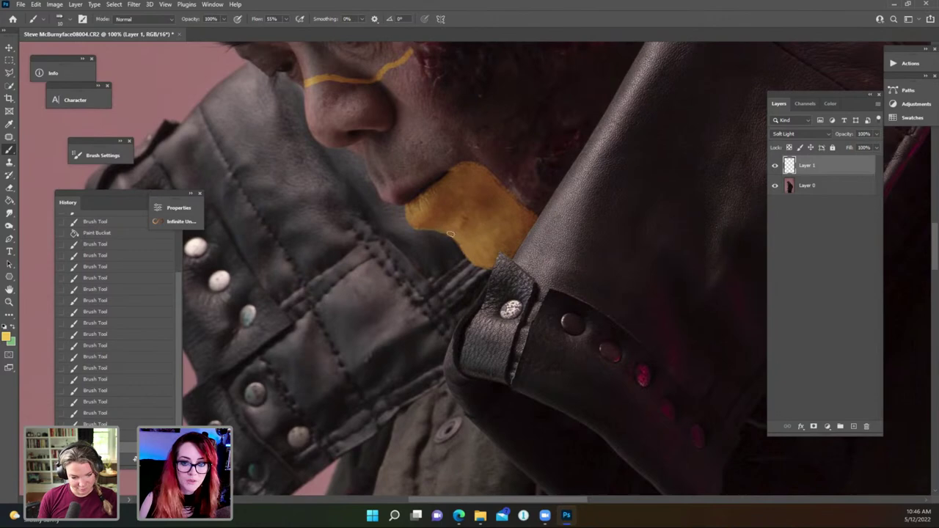
{"action": "left_click", "coordinate": [450, 233]}
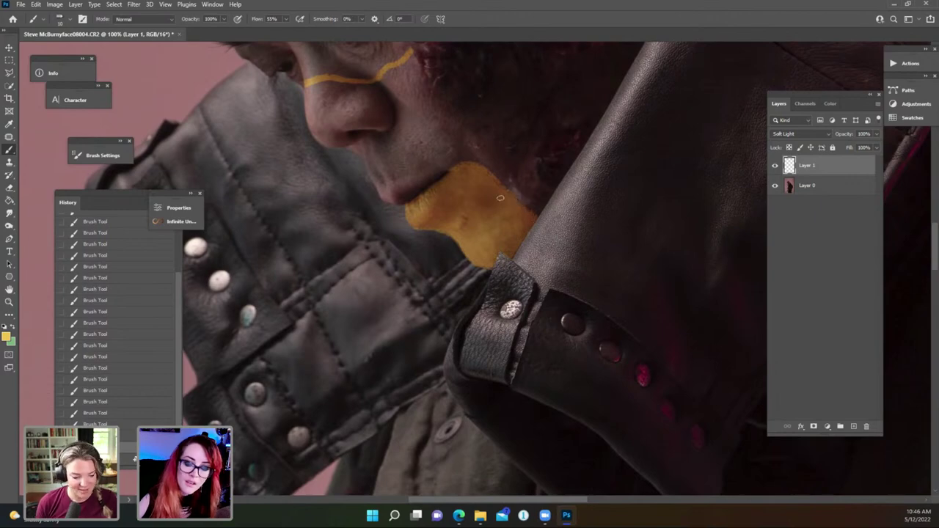
{"action": "key", "text": "e"}
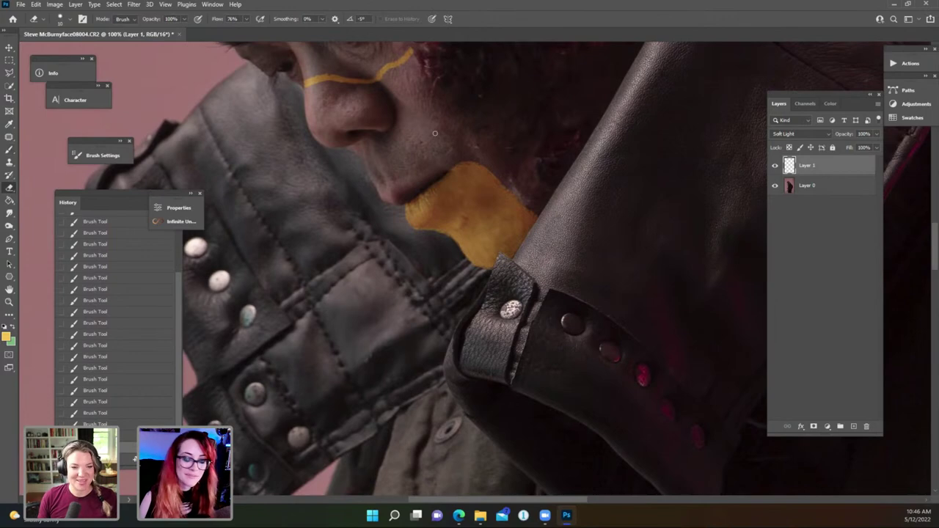
{"action": "key", "text": "b"}
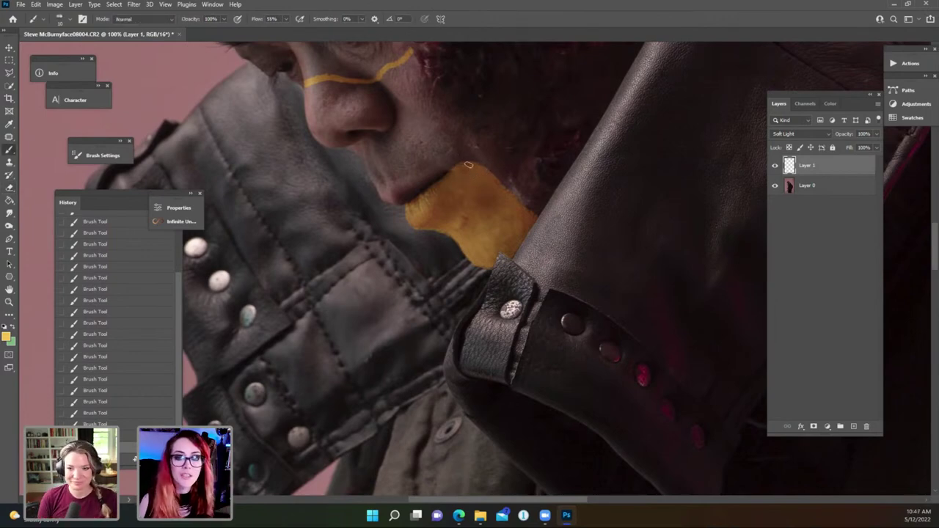
{"action": "key", "text": "ctrl+minus"}
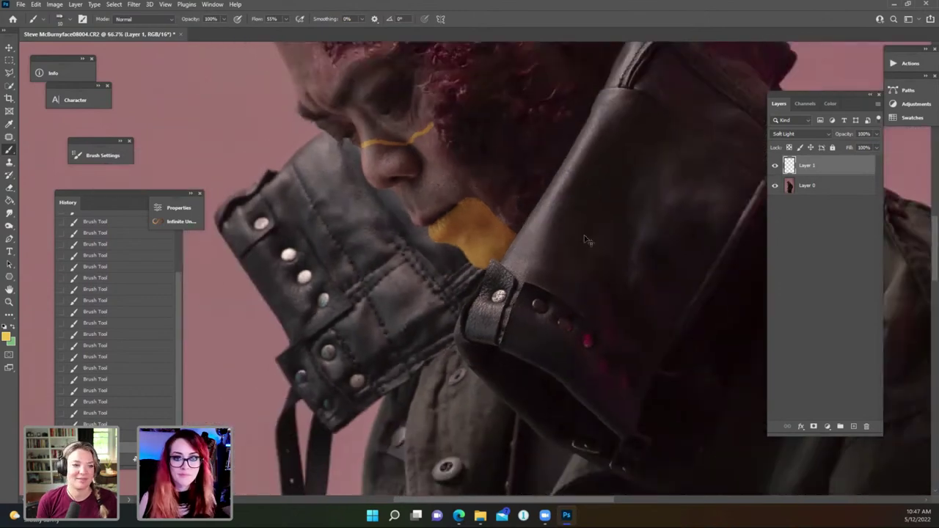
Change the Layer 1 name to 'Face paint' in the Layers panel.
{"action": "double_click", "coordinate": [811, 165]}
{"action": "type", "text": "Face paint"}
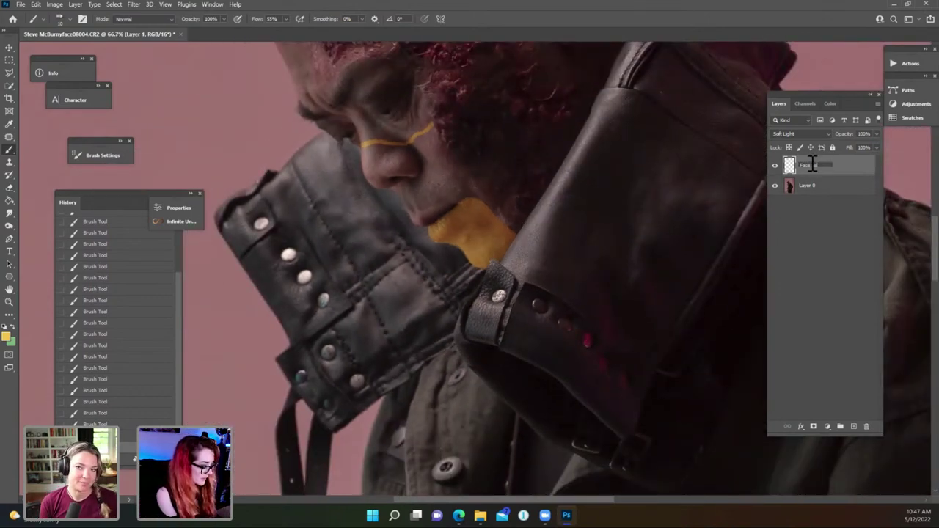
{"action": "key", "text": "Return"}
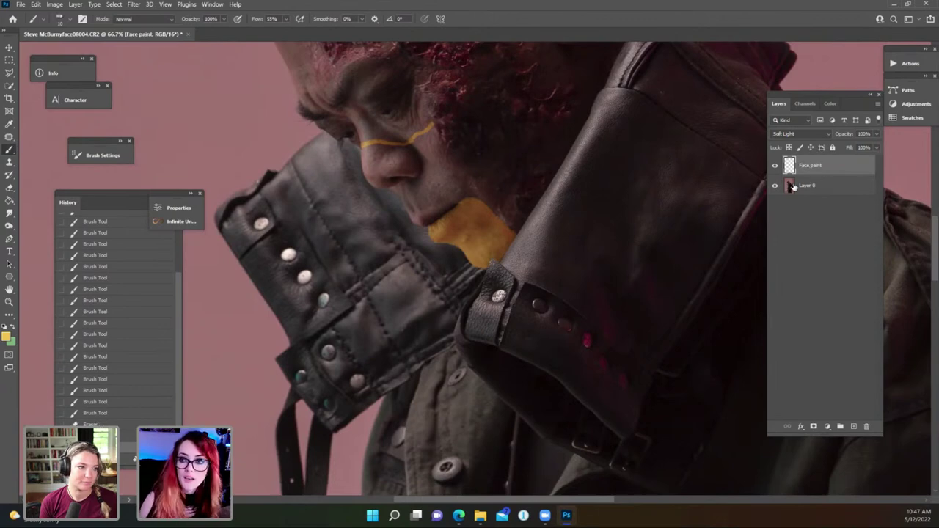
{"action": "double_click", "coordinate": [815, 166]}
{"action": "key", "text": "Return"}
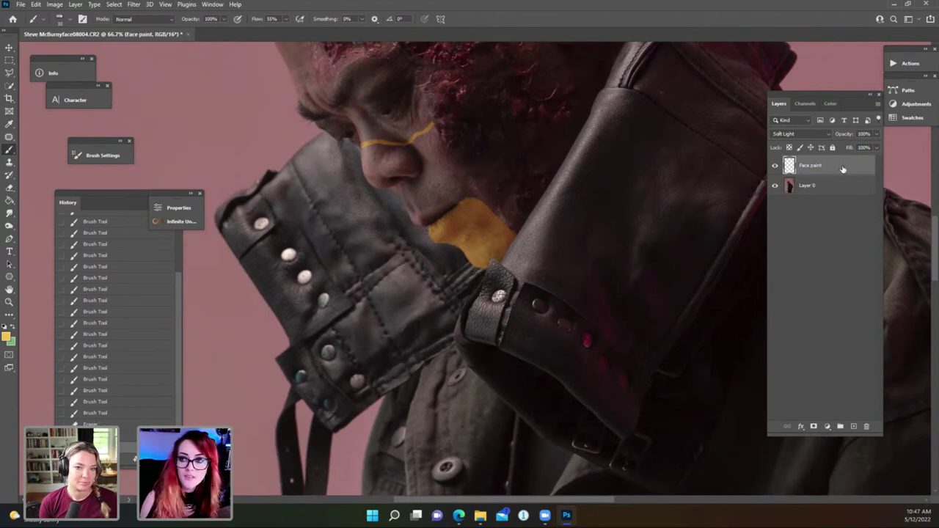
{"action": "double_click", "coordinate": [843, 167]}
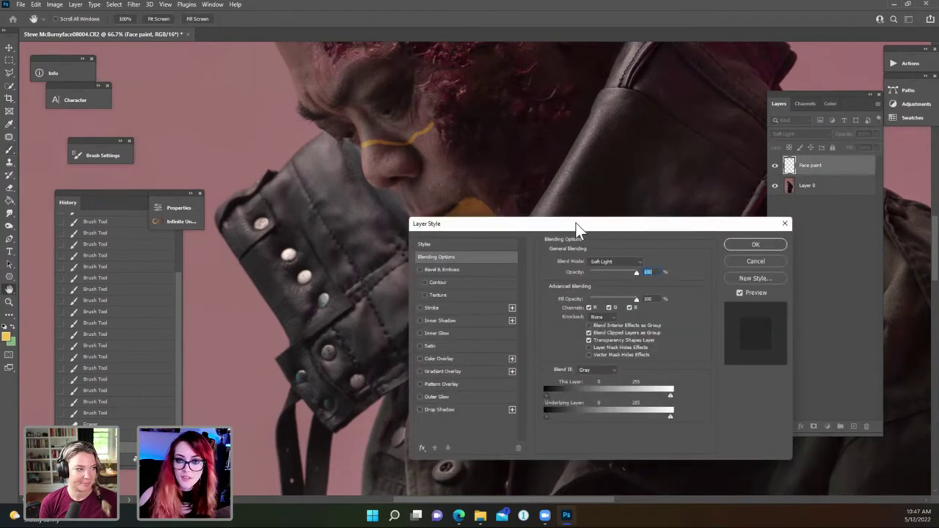
Alt-split the Underlying Layer Blend If slider so the paint fades over darker skin.
{"action": "left_click_drag", "start_coordinate": [576, 223], "coordinate": [686, 252]}
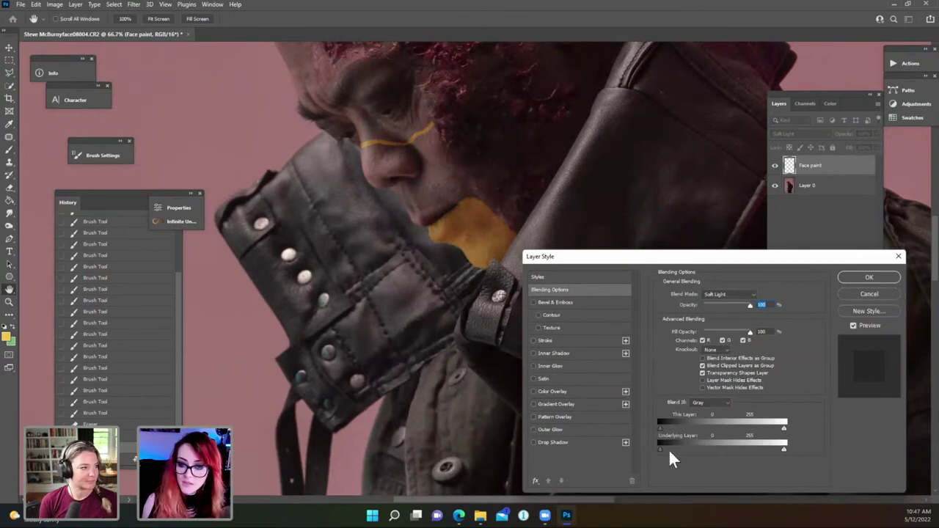
{"action": "key", "text": "alt"}
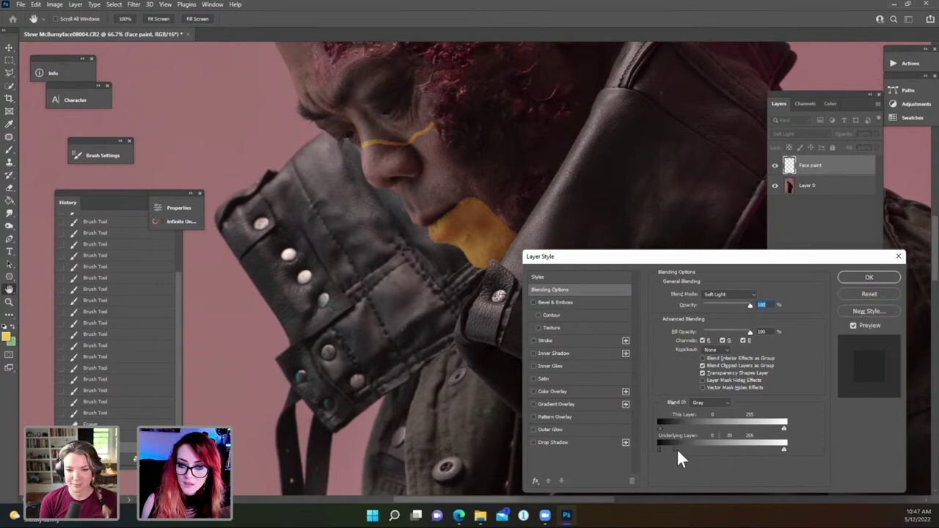
{"action": "left_click_drag", "start_coordinate": [678, 452], "coordinate": [688, 452]}
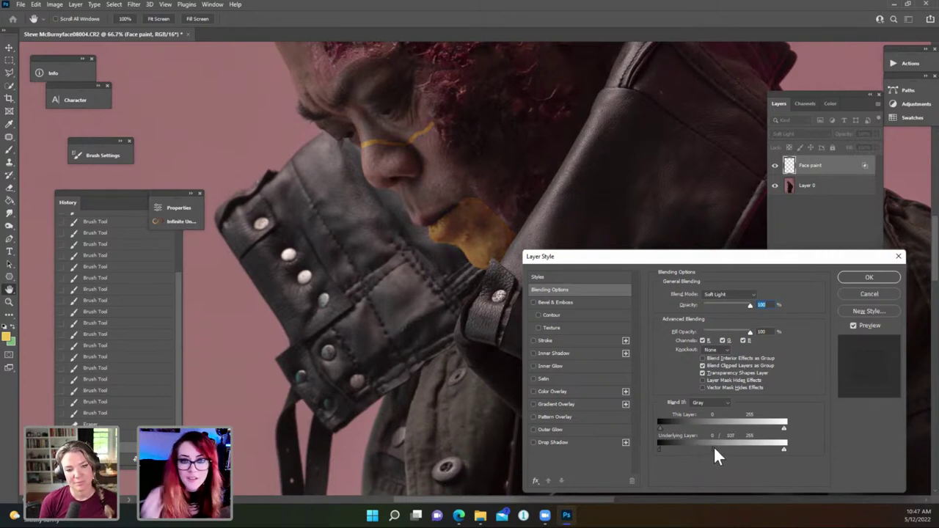
{"action": "left_click", "coordinate": [534, 303]}
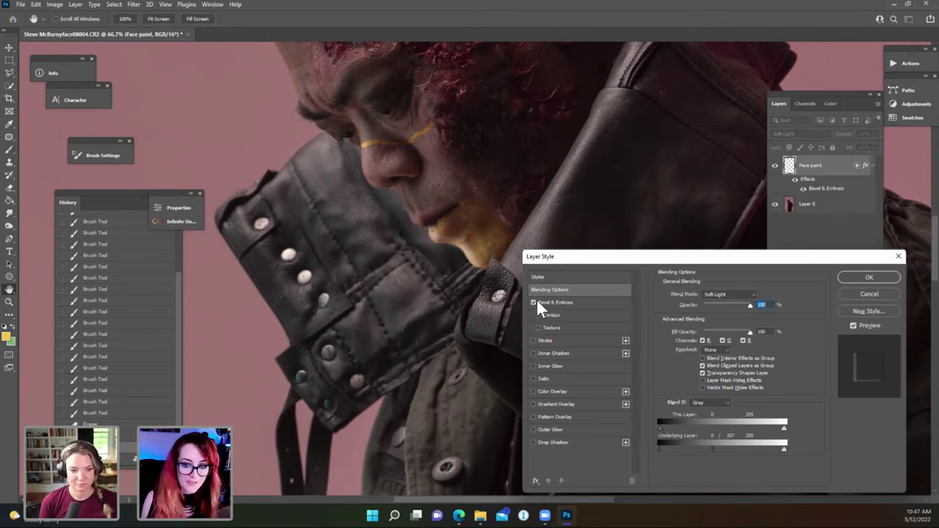
{"action": "left_click", "coordinate": [534, 303]}
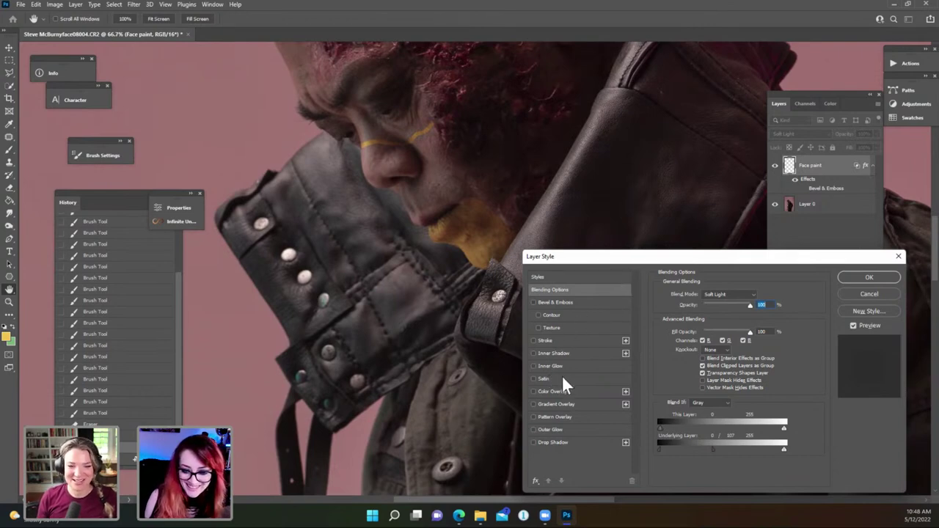
Add Drop Shadow and contoured Bevel & Emboss, re-split the fade near 85, and apply.
{"action": "left_click", "coordinate": [535, 443]}
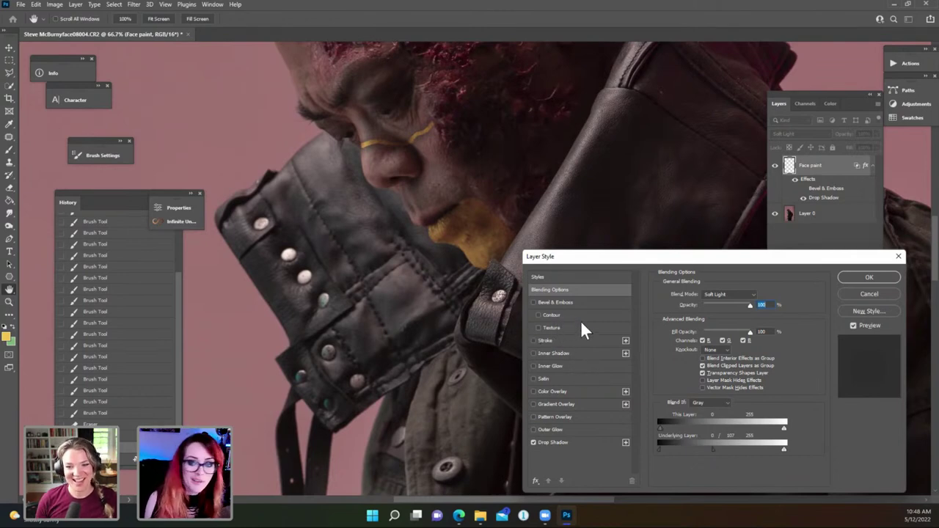
{"action": "left_click", "coordinate": [538, 314]}
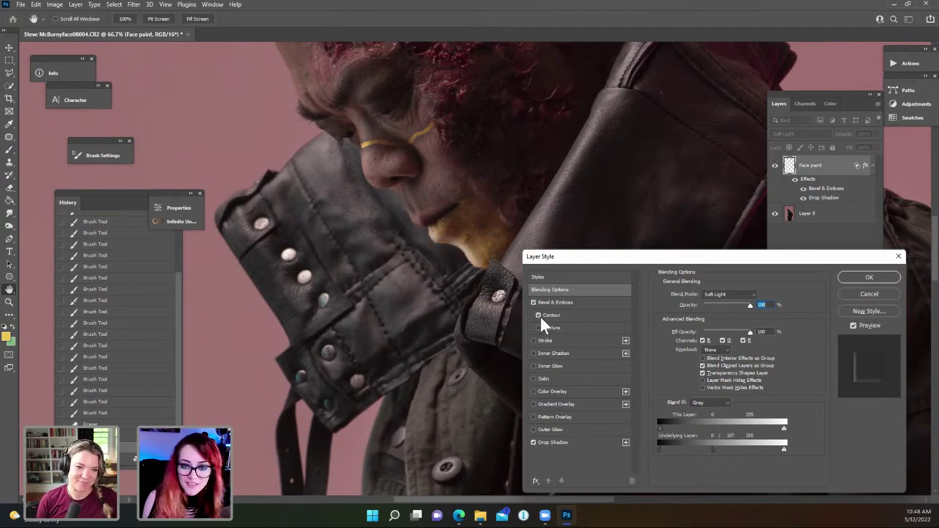
{"action": "left_click", "coordinate": [541, 314]}
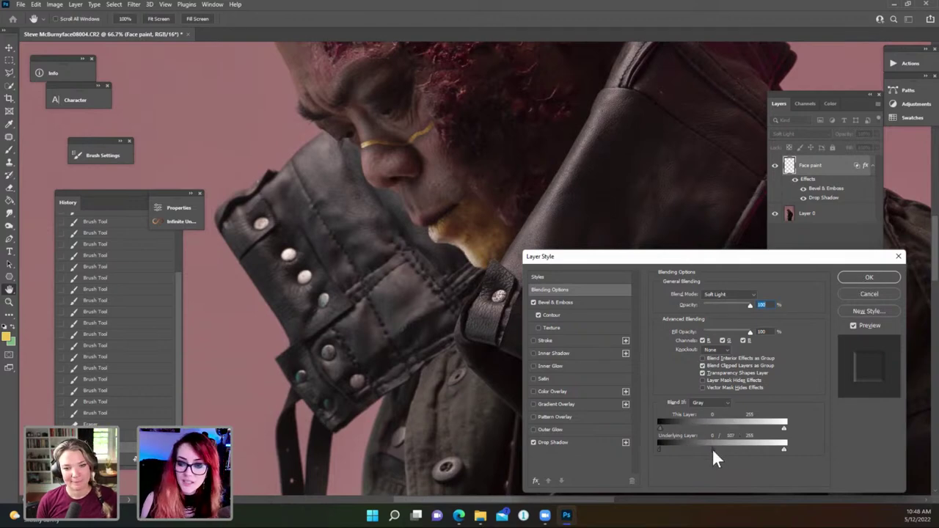
{"action": "left_click_drag", "start_coordinate": [712, 449], "coordinate": [658, 444]}
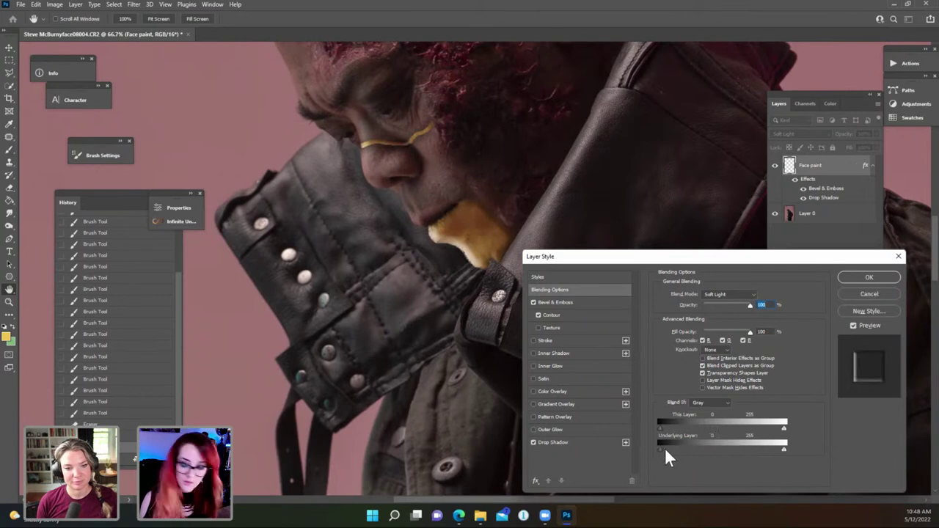
{"action": "key", "text": "alt"}
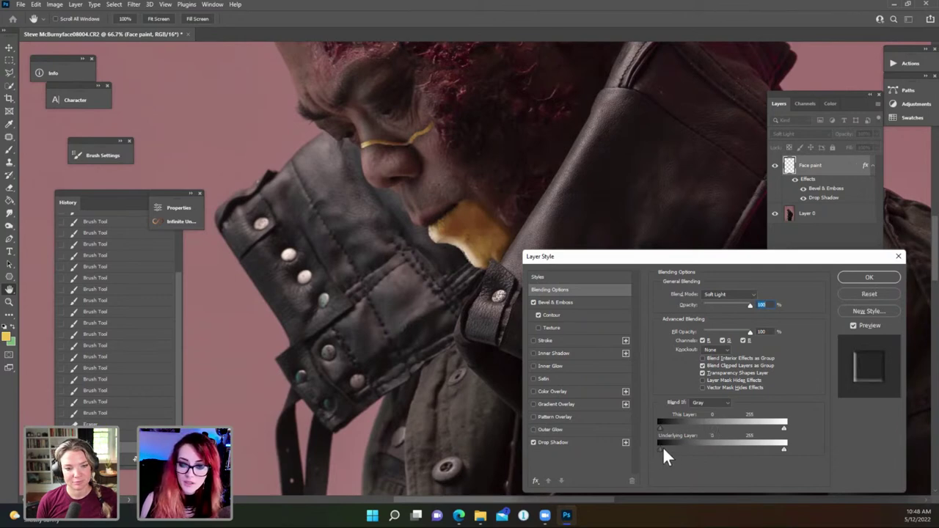
{"action": "left_click_drag", "start_coordinate": [663, 449], "coordinate": [706, 449]}
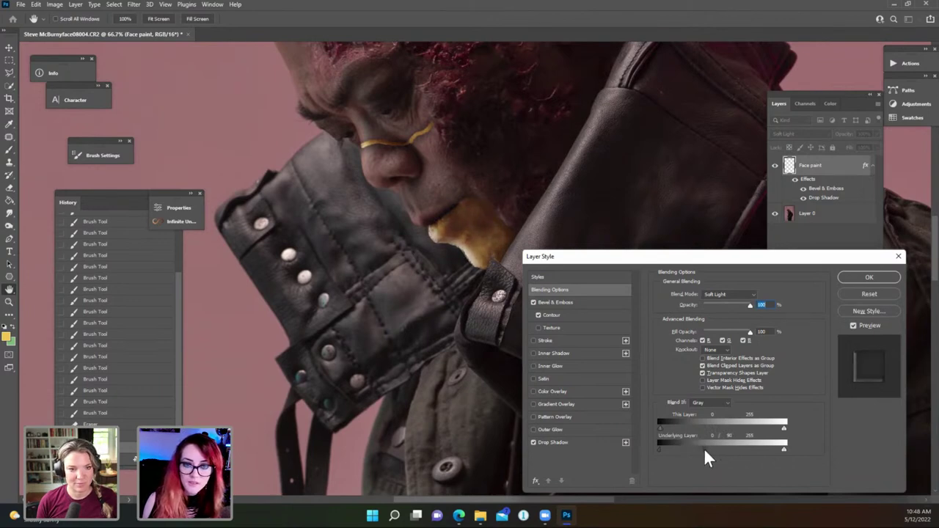
{"action": "left_click_drag", "start_coordinate": [700, 449], "coordinate": [697, 449]}
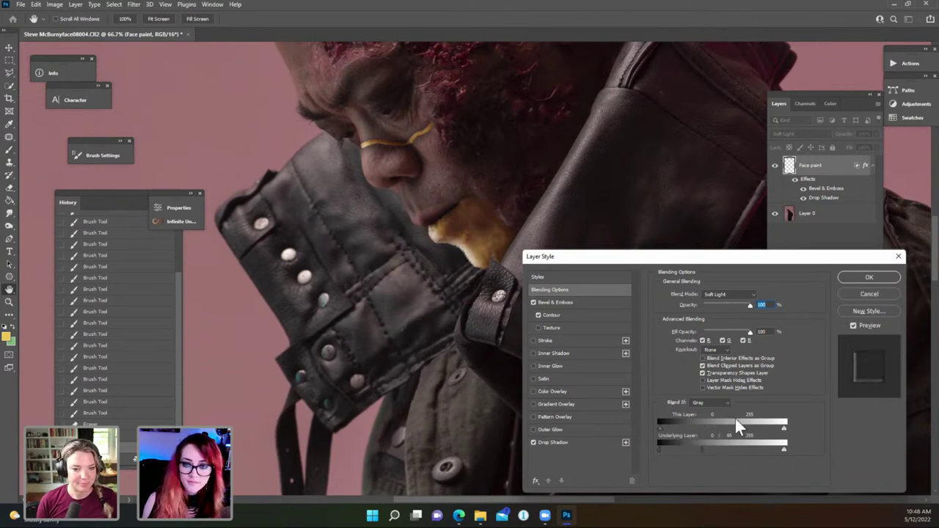
{"action": "left_click", "coordinate": [868, 277]}
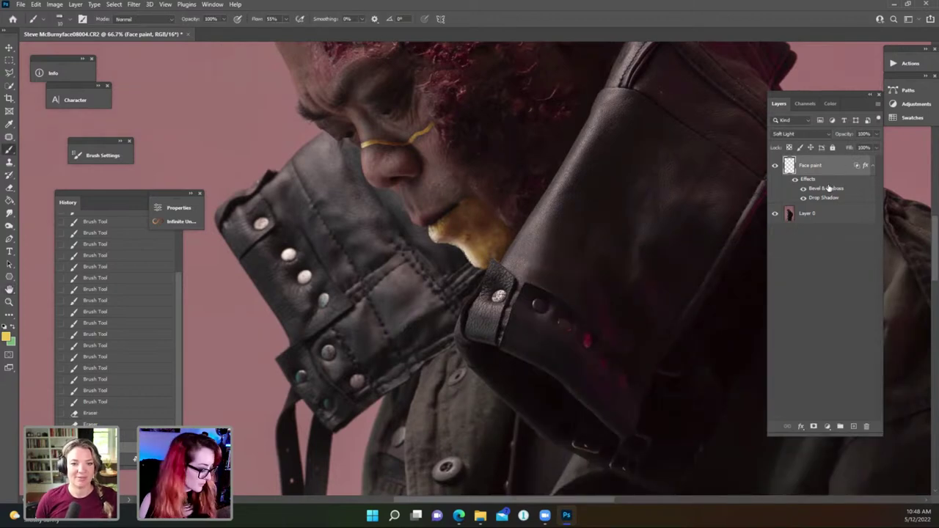
Zoom out to 33.3% and pan to frame the man's whole head and jacket.
{"action": "key", "text": "ctrl+minus"}
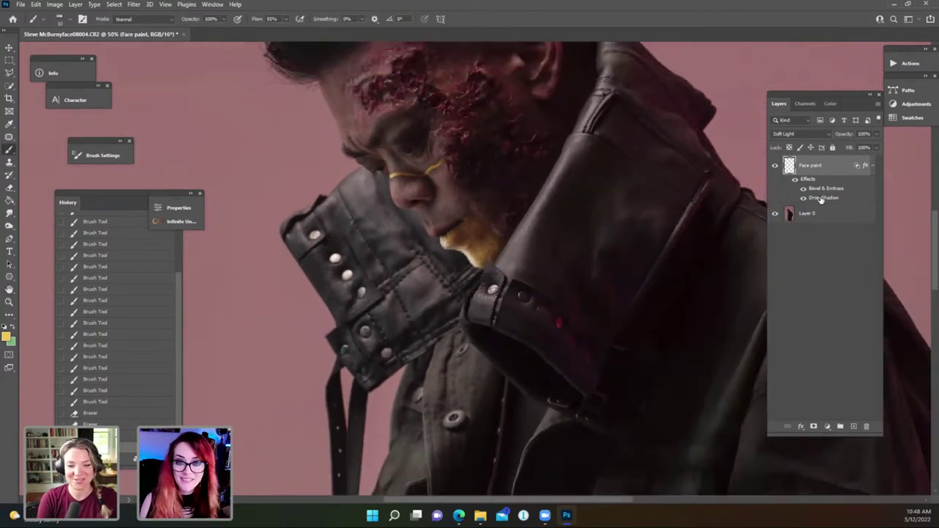
{"action": "key", "text": "ctrl+minus"}
{"action": "key", "text": "ctrl+minus"}
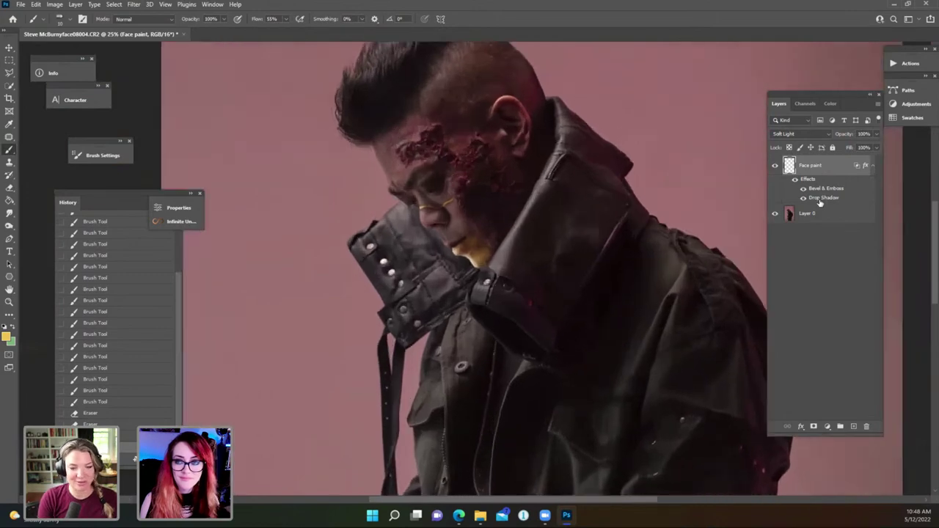
{"action": "key", "text": "ctrl+plus"}
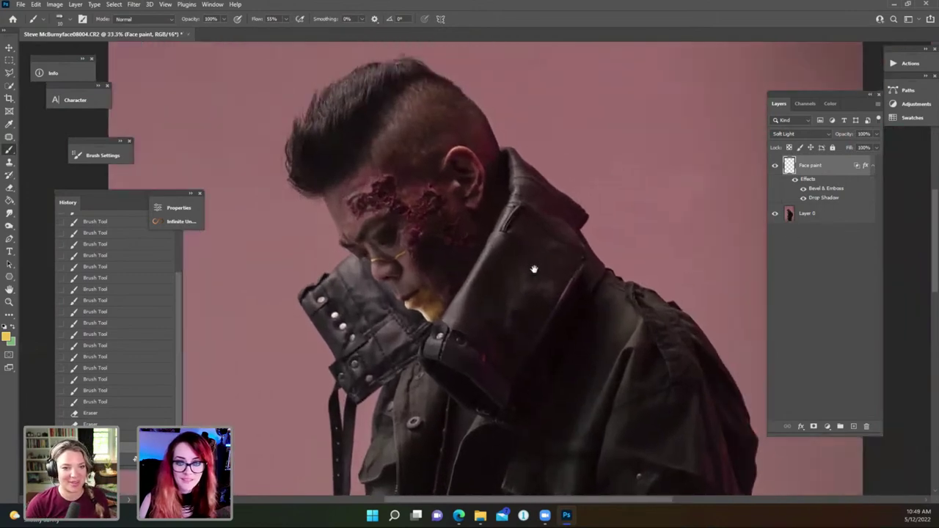
{"action": "left_click_drag", "start_coordinate": [534, 269], "coordinate": [530, 246]}
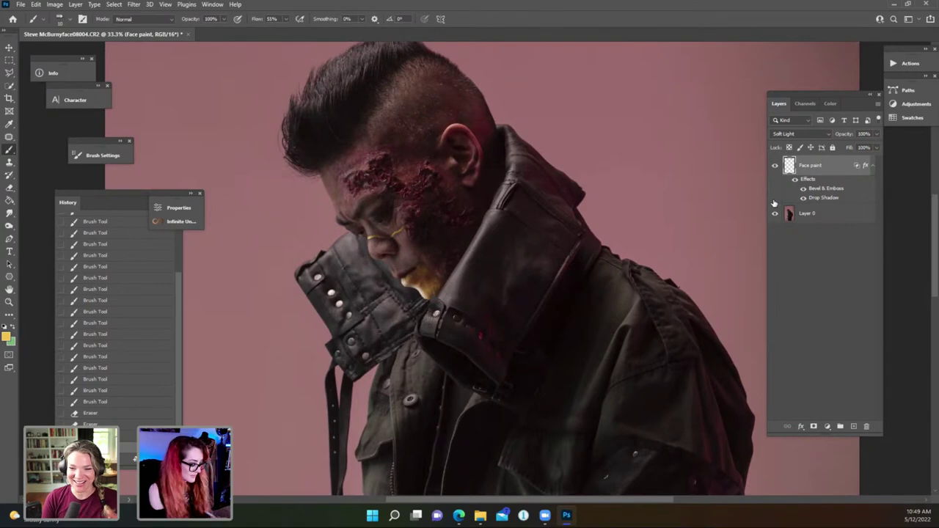
Add an 'earring' layer via Ctrl+Shift+N and switch its blending to Linear Dodge (Add).
{"action": "key", "text": "ctrl+shift+n"}
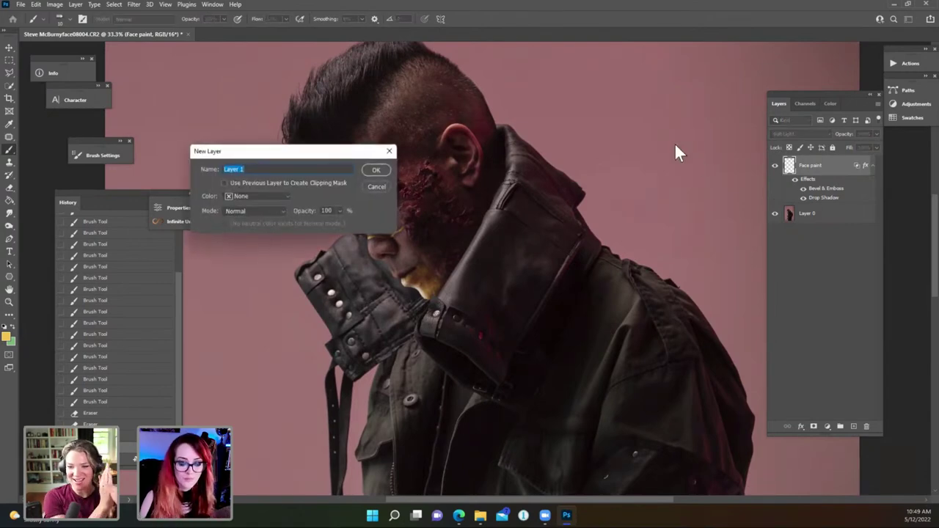
{"action": "type", "text": "earri"}
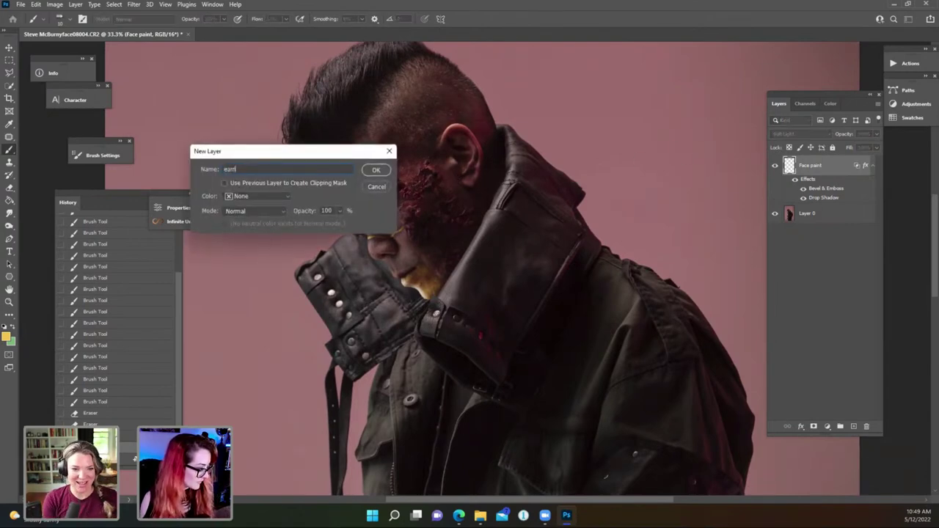
{"action": "type", "text": "ng"}
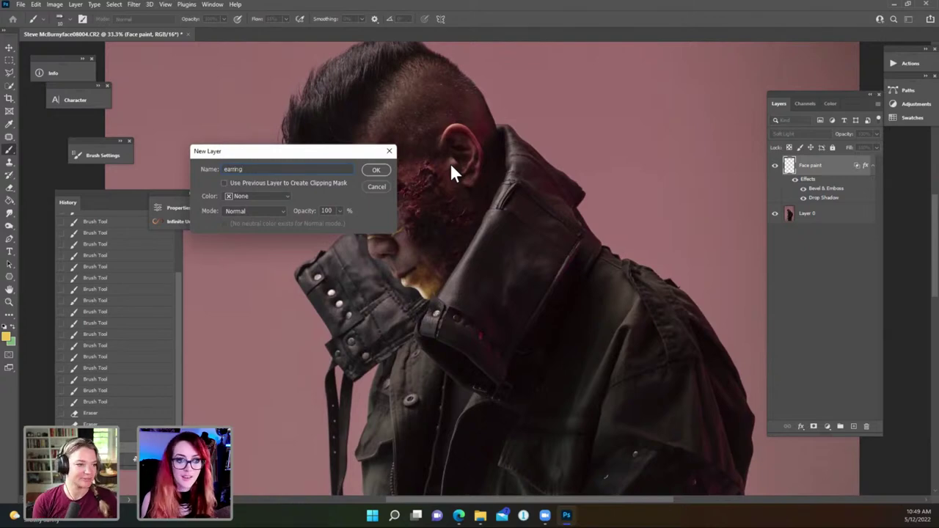
{"action": "key", "text": "Return"}
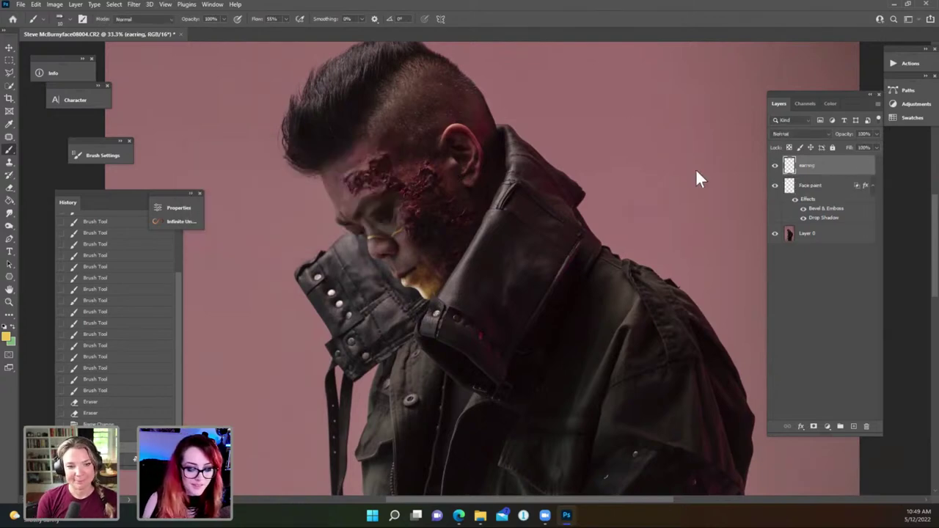
{"action": "left_click", "coordinate": [799, 134]}
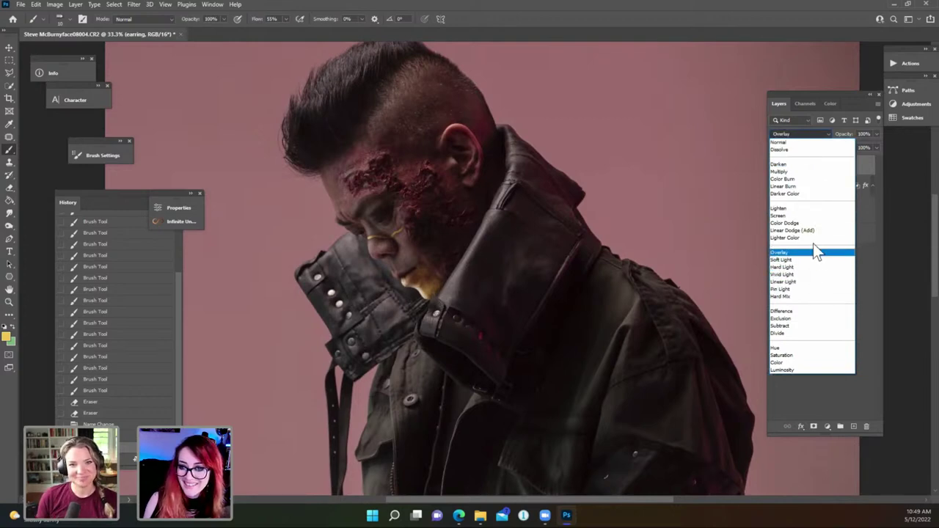
{"action": "left_click", "coordinate": [807, 230]}
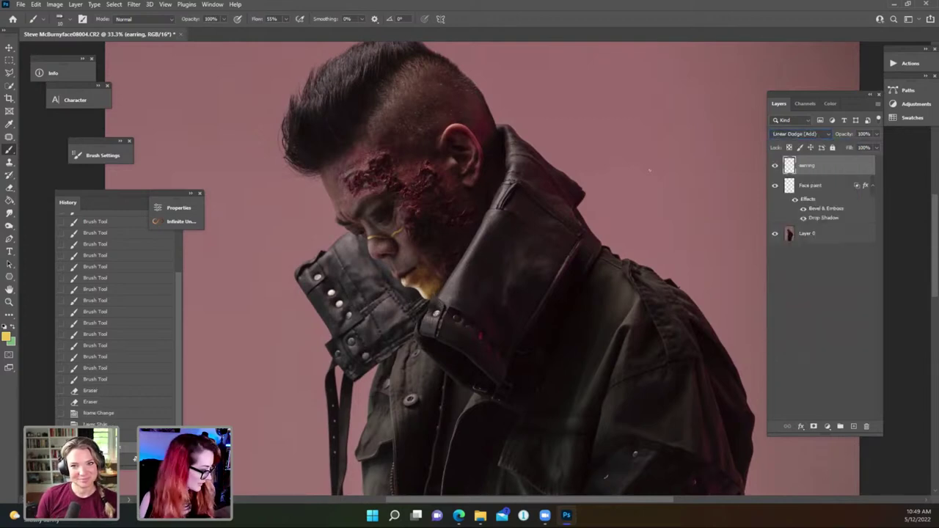
{"action": "key", "text": "ctrl+plus"}
{"action": "key", "text": "ctrl+plus"}
{"action": "key", "text": "ctrl+plus"}
{"action": "key", "text": "ctrl+plus"}
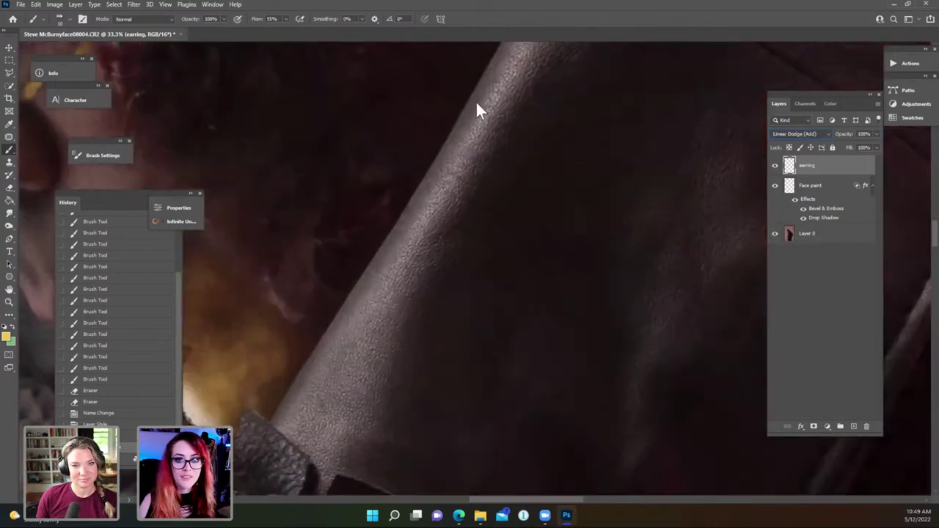
Paint a yellow cuff shape along the top rim of the man's ear.
{"action": "scroll", "coordinate": [482, 224], "scroll_direction": "left", "scroll_amount": 10}
{"action": "scroll", "coordinate": [484, 325], "scroll_direction": "up", "scroll_amount": 8}
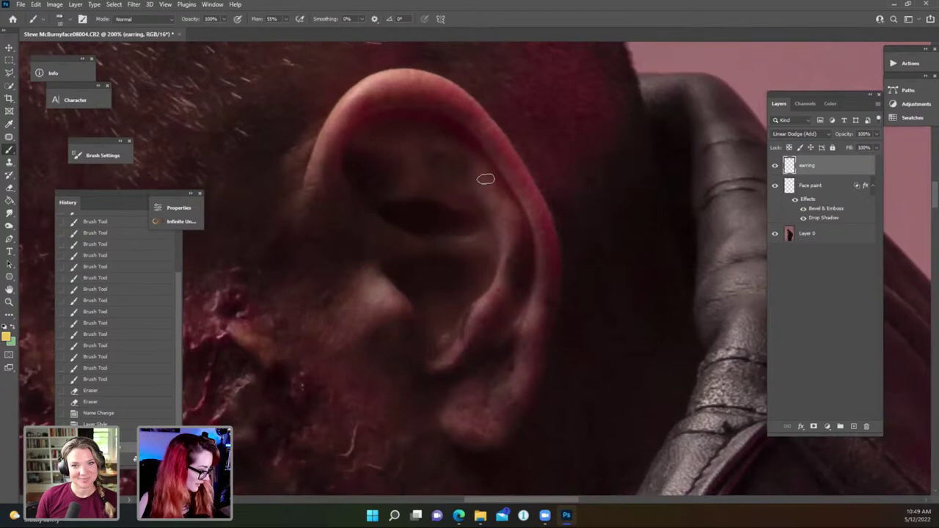
{"action": "key", "text": "ctrl+minus"}
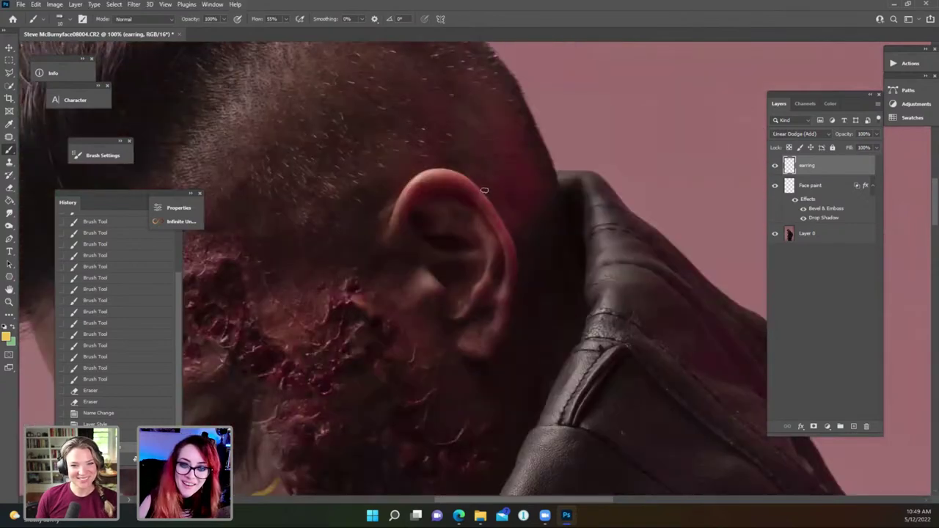
{"action": "mouse_move", "coordinate": [477, 183]}
{"action": "left_mouse_down"}
{"action": "mouse_move", "coordinate": [512, 230]}
{"action": "mouse_move", "coordinate": [506, 225]}
{"action": "left_mouse_up"}
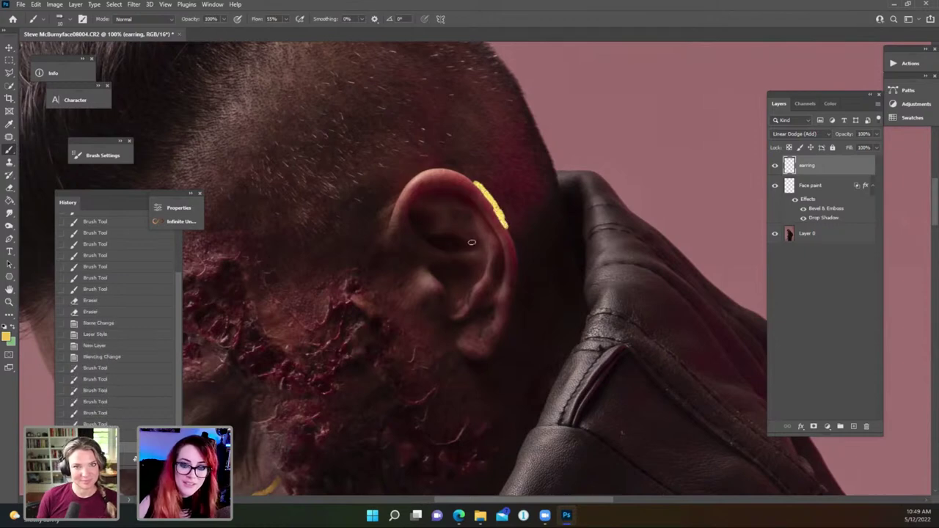
{"action": "left_click_drag", "start_coordinate": [469, 239], "coordinate": [483, 244]}
{"action": "mouse_move", "coordinate": [481, 238]}
{"action": "left_mouse_down"}
{"action": "mouse_move", "coordinate": [485, 191]}
{"action": "mouse_move", "coordinate": [486, 240]}
{"action": "mouse_move", "coordinate": [498, 209]}
{"action": "mouse_move", "coordinate": [481, 240]}
{"action": "mouse_move", "coordinate": [479, 234]}
{"action": "mouse_move", "coordinate": [471, 245]}
{"action": "mouse_move", "coordinate": [471, 235]}
{"action": "mouse_move", "coordinate": [483, 248]}
{"action": "mouse_move", "coordinate": [495, 209]}
{"action": "mouse_move", "coordinate": [484, 189]}
{"action": "left_mouse_up"}
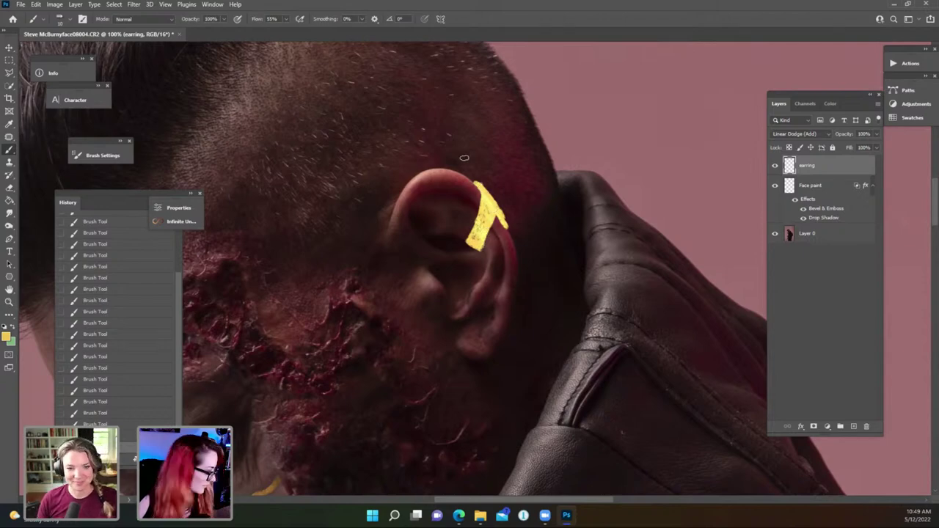
Touch up the cuff by filling its lower-left tip and erasing ragged edges and stray paint.
{"action": "key", "text": "e"}
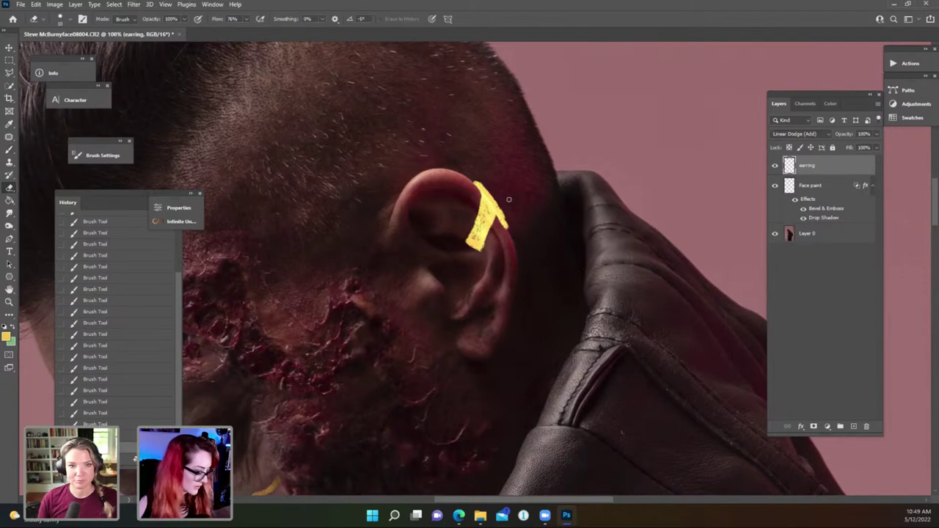
{"action": "key", "text": "b"}
{"action": "mouse_move", "coordinate": [503, 215]}
{"action": "left_mouse_down"}
{"action": "mouse_move", "coordinate": [509, 228]}
{"action": "mouse_move", "coordinate": [505, 220]}
{"action": "left_mouse_up"}
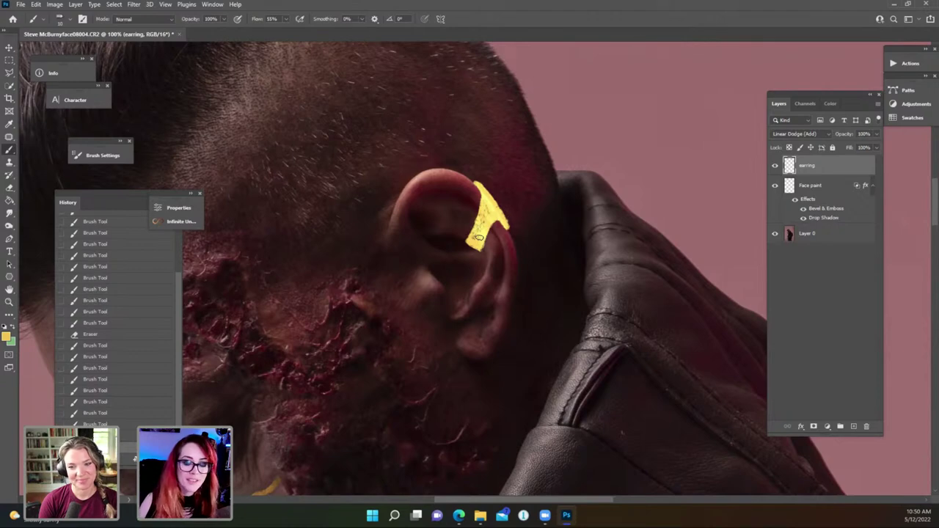
{"action": "left_click_drag", "start_coordinate": [472, 242], "coordinate": [479, 245]}
{"action": "left_click_drag", "start_coordinate": [479, 246], "coordinate": [480, 244]}
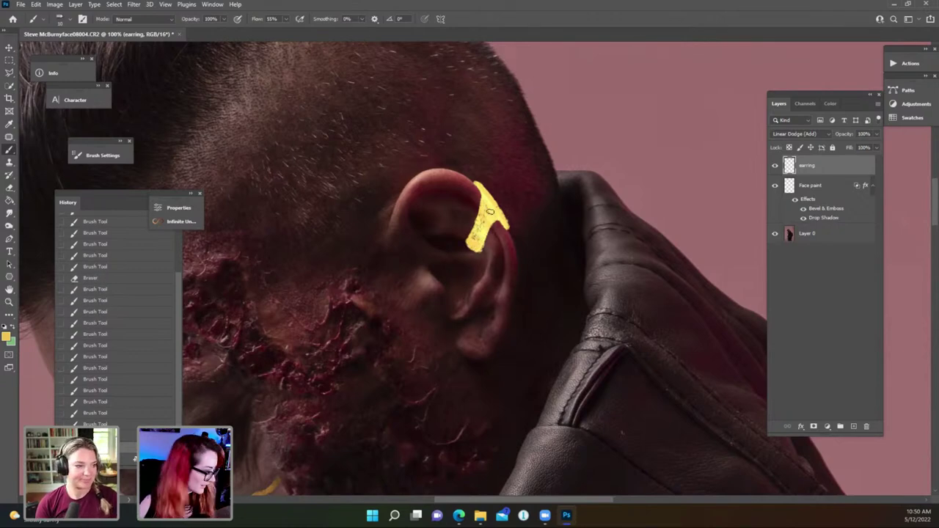
{"action": "key", "text": "e"}
{"action": "left_click", "coordinate": [482, 250]}
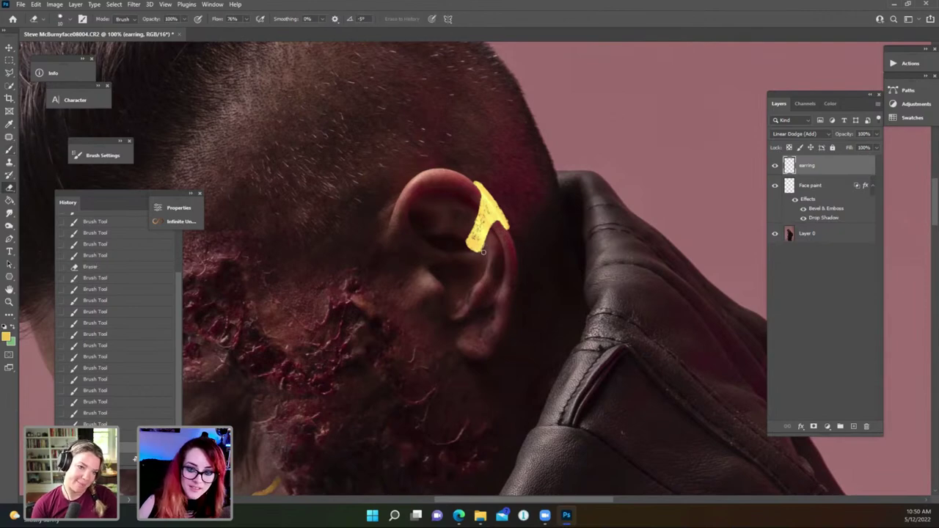
{"action": "left_click", "coordinate": [483, 249]}
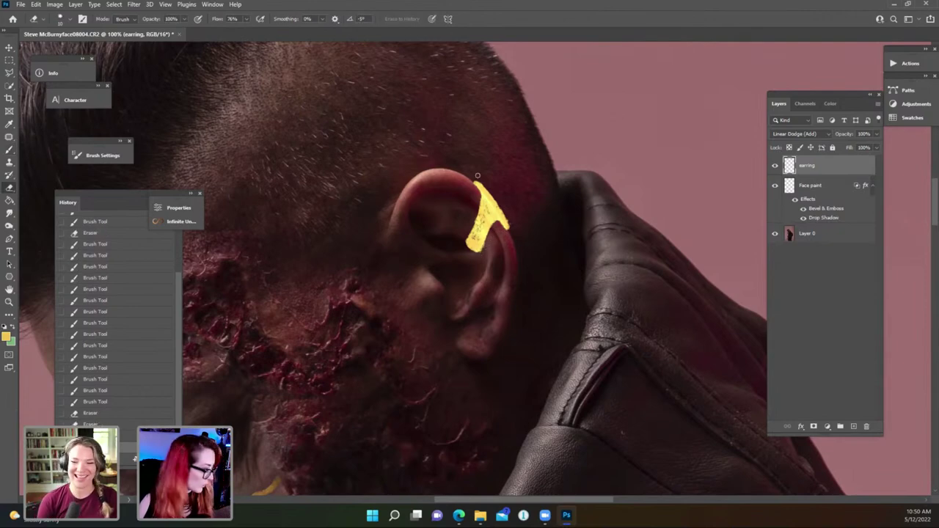
{"action": "key", "text": "b"}
Bring the ear and head back into view and open the earring layer's blending options.
{"action": "scroll", "coordinate": [508, 230], "scroll_direction": "down", "scroll_amount": 2}
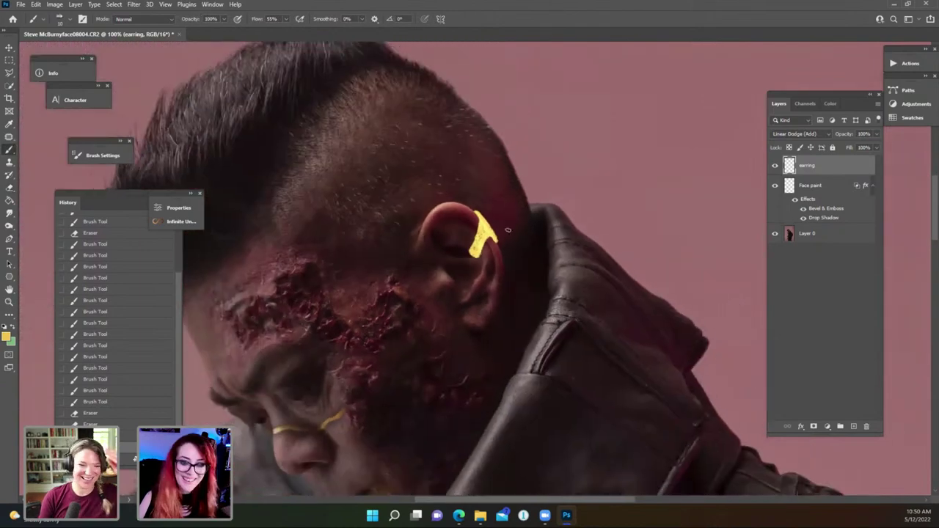
{"action": "scroll", "coordinate": [507, 230], "scroll_direction": "down", "scroll_amount": 1}
{"action": "left_click_drag", "start_coordinate": [428, 344], "coordinate": [448, 212]}
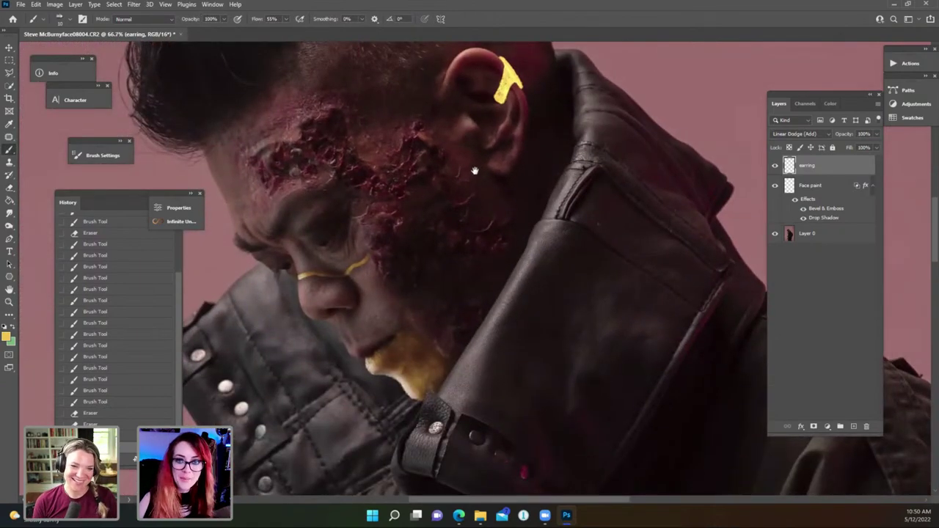
{"action": "left_click_drag", "start_coordinate": [477, 169], "coordinate": [433, 264]}
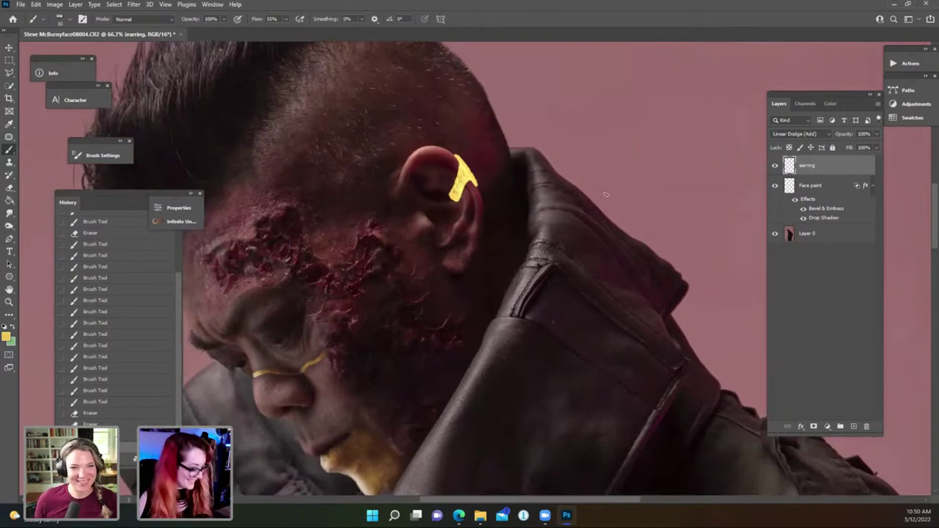
{"action": "scroll", "coordinate": [627, 193], "scroll_direction": "down", "scroll_amount": 1}
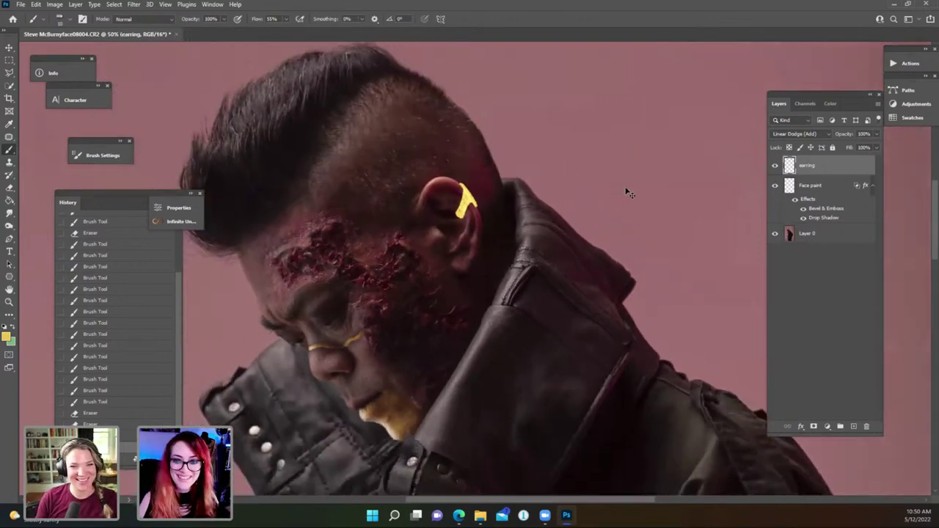
{"action": "double_click", "coordinate": [824, 167]}
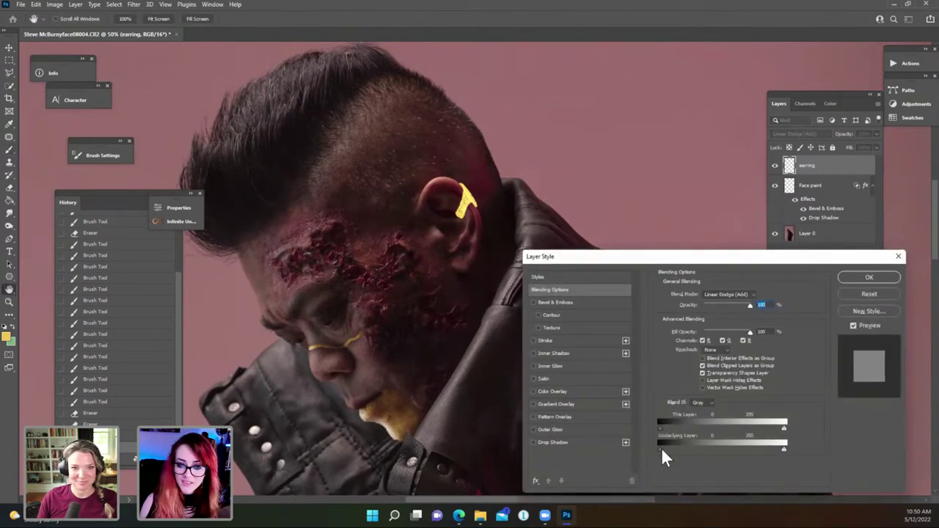
Split the Underlying Layer Blend If black slider to about 48 so darker ear areas show through.
{"action": "left_click_drag", "start_coordinate": [686, 448], "coordinate": [697, 448]}
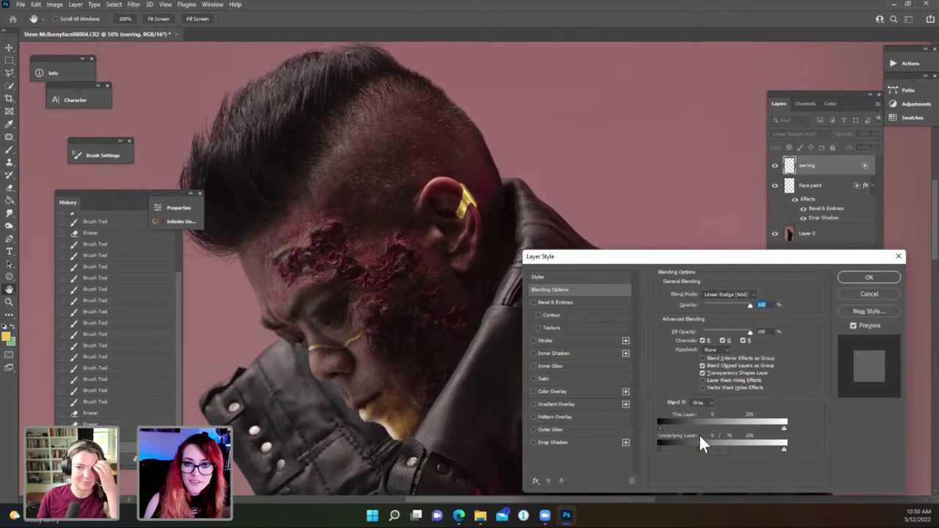
{"action": "key", "text": "alt"}
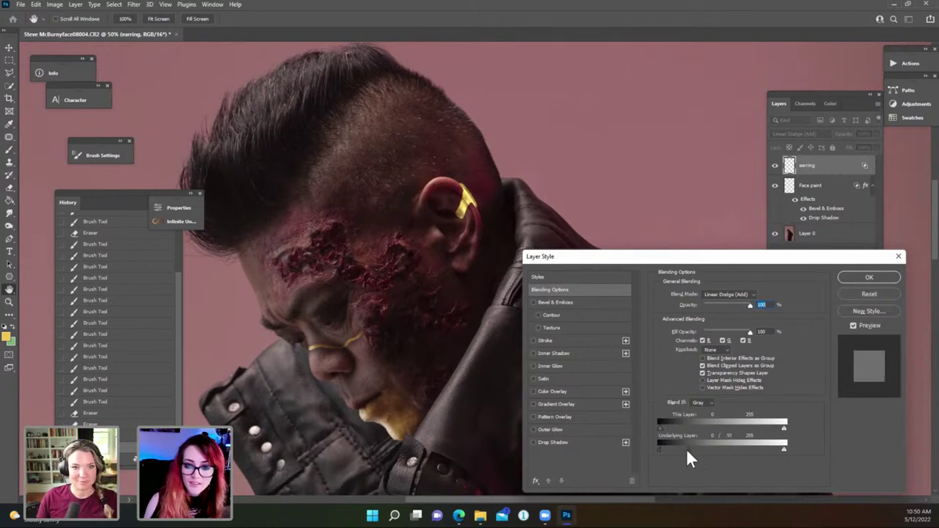
{"action": "mouse_move", "coordinate": [660, 449]}
{"action": "left_mouse_down"}
{"action": "mouse_move", "coordinate": [688, 447]}
{"action": "mouse_move", "coordinate": [653, 448]}
{"action": "left_mouse_up"}
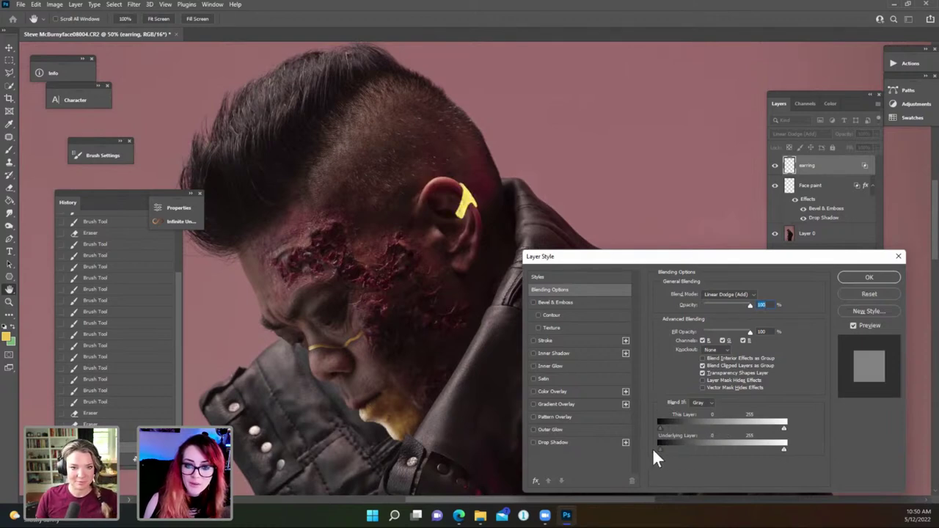
{"action": "key", "text": "alt"}
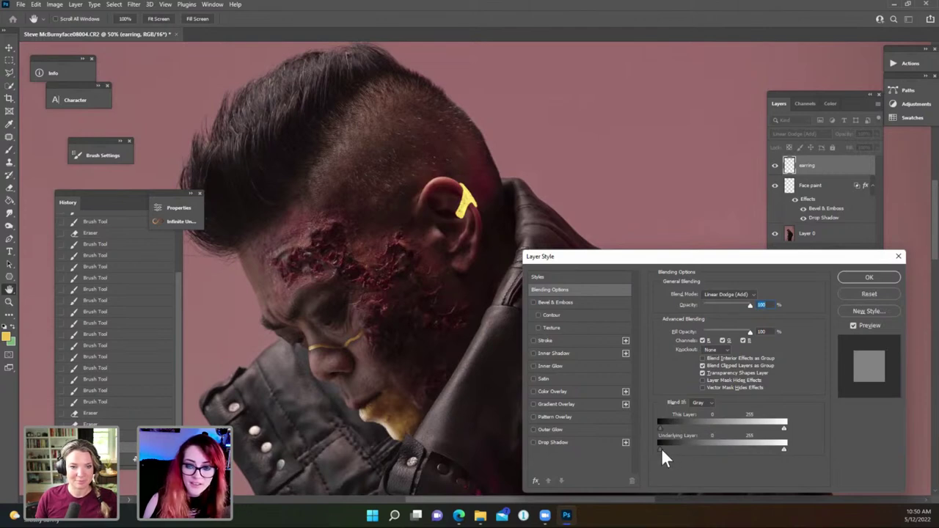
{"action": "left_click_drag", "start_coordinate": [676, 446], "coordinate": [682, 446]}
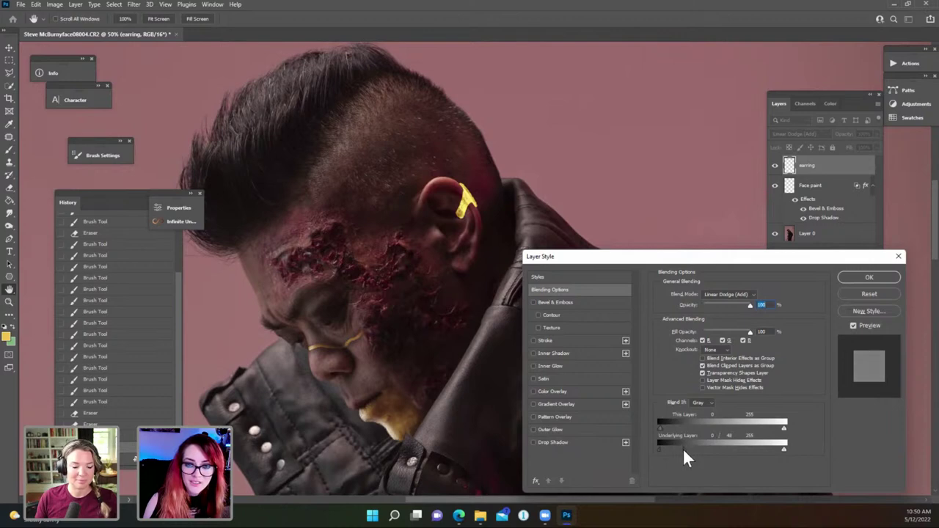
Apply the Layer Style and trim the earring's edges while zoomed in on the ear.
{"action": "left_click", "coordinate": [863, 278]}
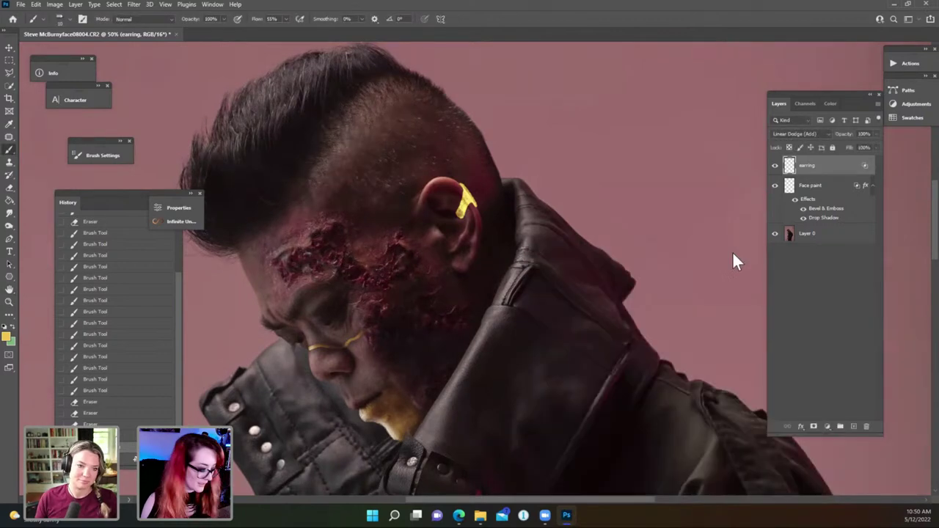
{"action": "key", "text": "ctrl+minus"}
{"action": "key", "text": "ctrl+minus"}
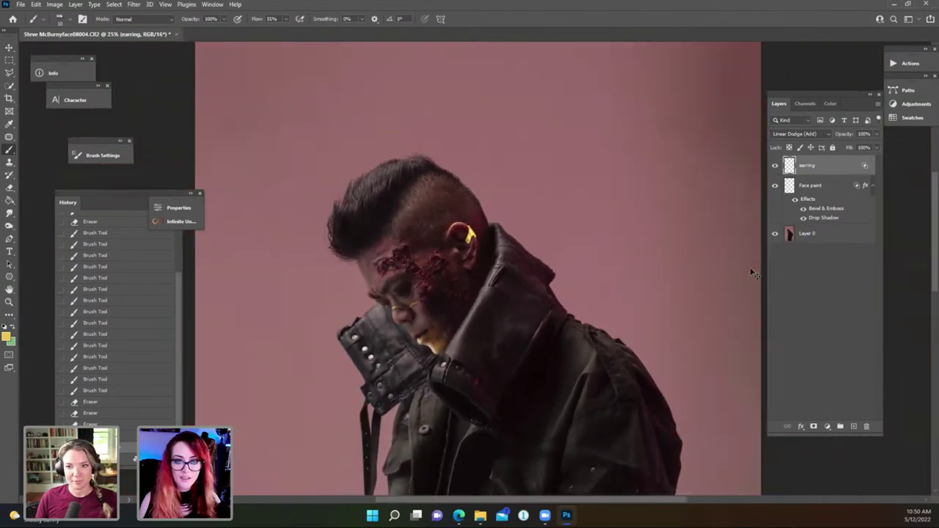
{"action": "key", "text": "ctrl+plus"}
{"action": "key", "text": "ctrl+plus"}
{"action": "key", "text": "ctrl+plus"}
{"action": "key", "text": "ctrl+plus"}
{"action": "mouse_move", "coordinate": [430, 151]}
{"action": "left_mouse_down"}
{"action": "mouse_move", "coordinate": [467, 259]}
{"action": "mouse_move", "coordinate": [442, 247]}
{"action": "mouse_move", "coordinate": [456, 220]}
{"action": "mouse_move", "coordinate": [443, 255]}
{"action": "mouse_move", "coordinate": [466, 238]}
{"action": "mouse_move", "coordinate": [461, 259]}
{"action": "mouse_move", "coordinate": [456, 249]}
{"action": "left_mouse_up"}
{"action": "key", "text": "e"}
{"action": "key", "text": "b"}
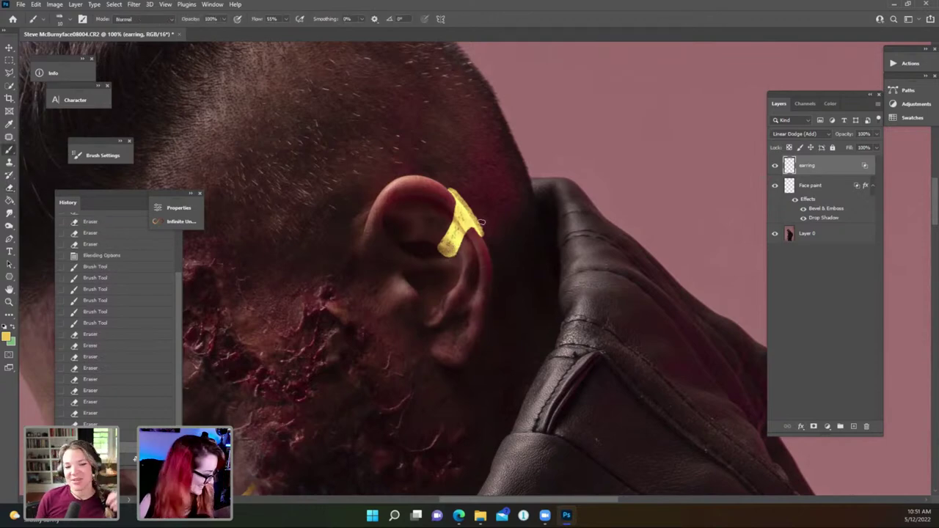
Lower the earring layer's opacity to 73%.
{"action": "key", "text": "ctrl+minus"}
{"action": "key", "text": "ctrl+minus"}
{"action": "key", "text": "ctrl+minus"}
{"action": "key", "text": "ctrl+minus"}
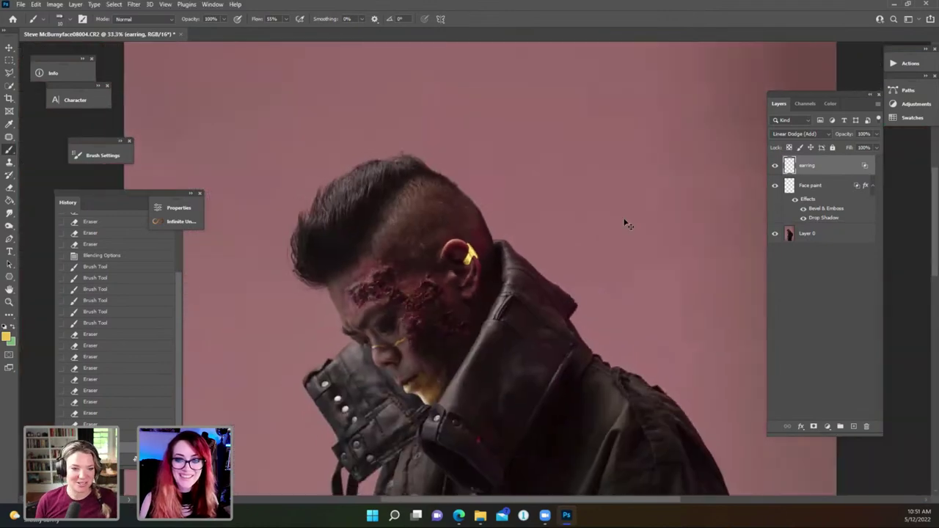
{"action": "key", "text": "ctrl+minus"}
{"action": "key", "text": "ctrl+minus"}
{"action": "key", "text": "ctrl+plus"}
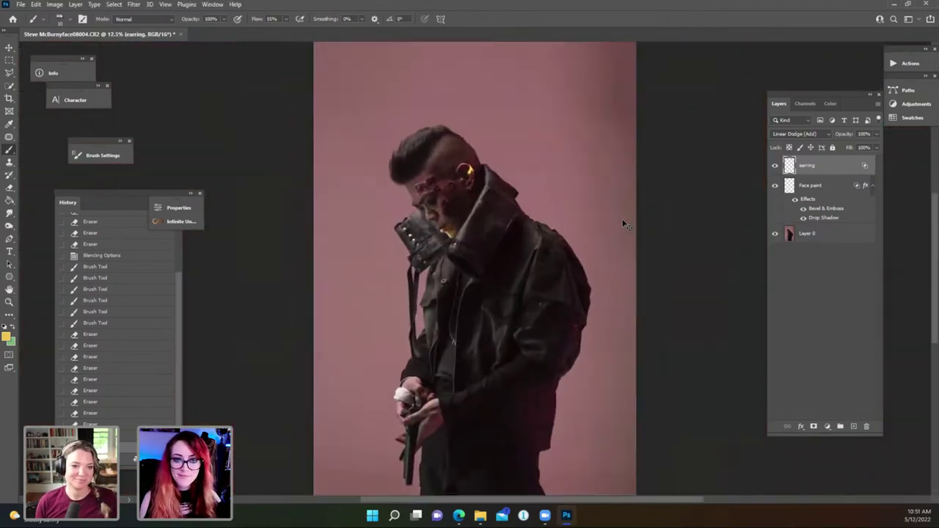
{"action": "left_click", "coordinate": [875, 133]}
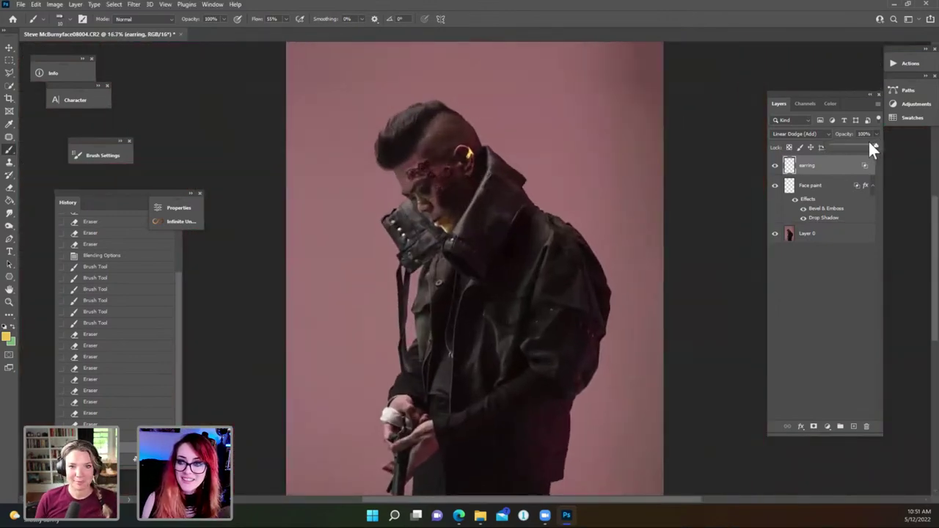
{"action": "left_click", "coordinate": [867, 144]}
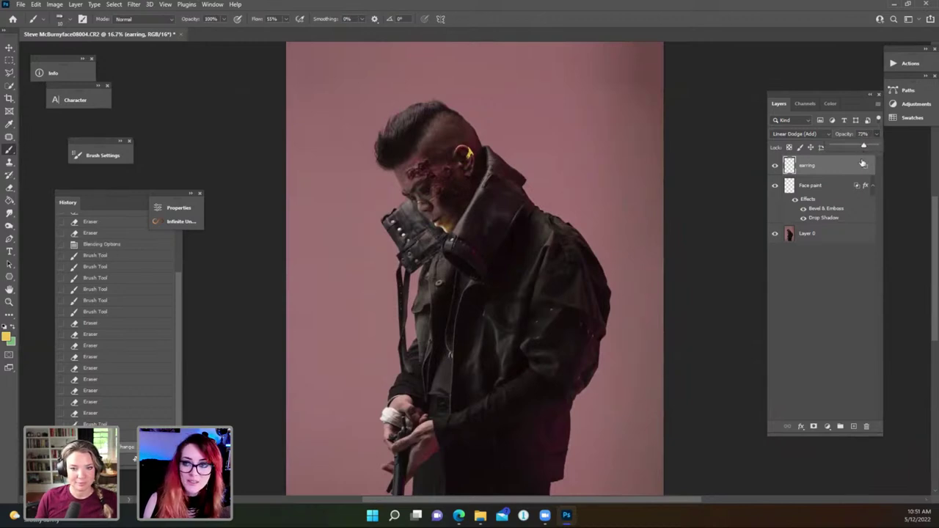
{"action": "left_click", "coordinate": [852, 169]}
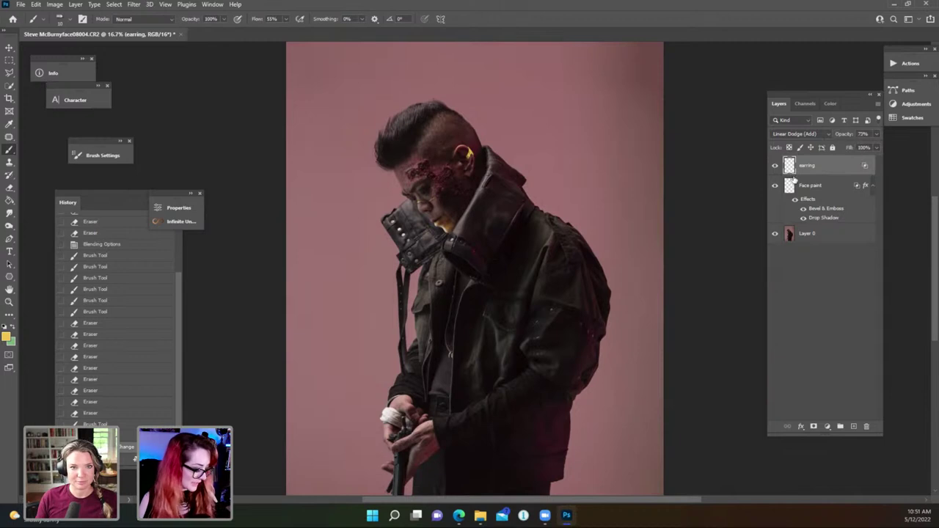
{"action": "key", "text": "ctrl+plus"}
{"action": "key", "text": "ctrl+minus"}
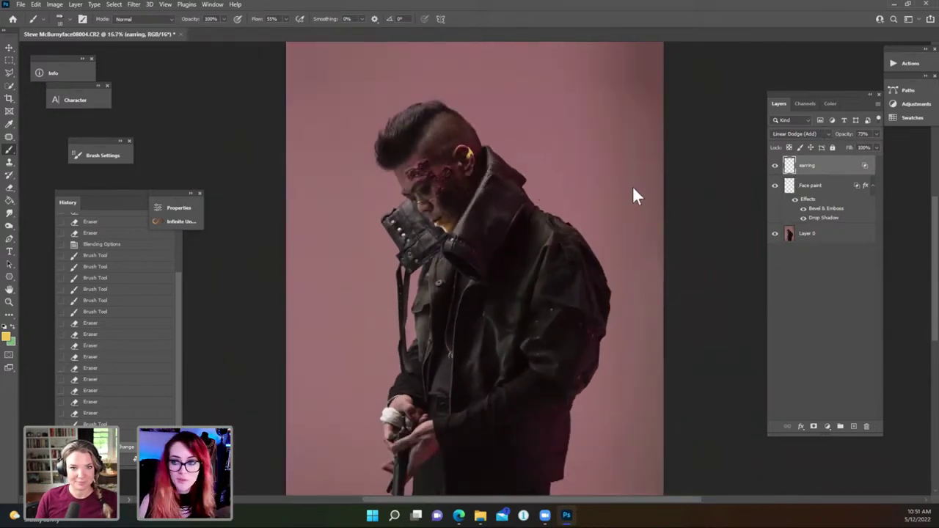
{"action": "key", "text": "ctrl+plus"}
{"action": "key", "text": "ctrl+plus"}
{"action": "key", "text": "ctrl+plus"}
{"action": "key", "text": "ctrl+plus"}
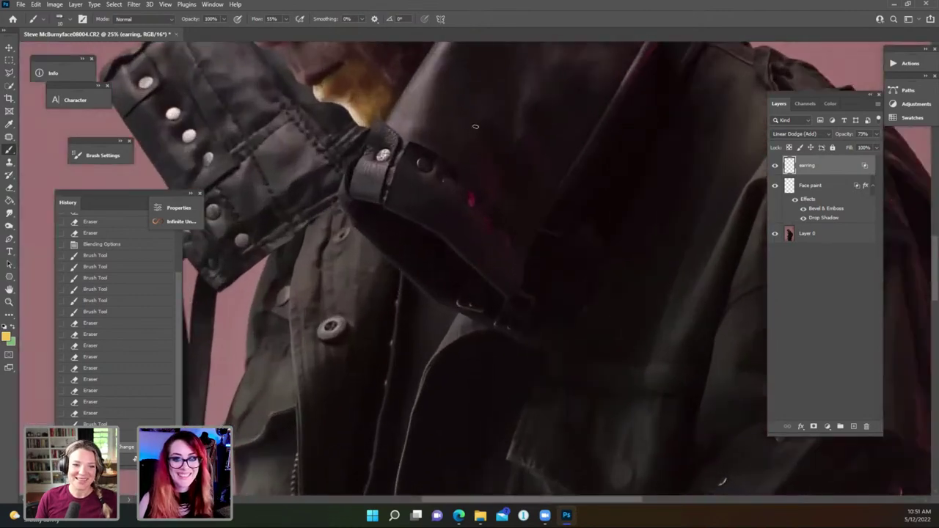
{"action": "left_click_drag", "start_coordinate": [459, 79], "coordinate": [444, 366]}
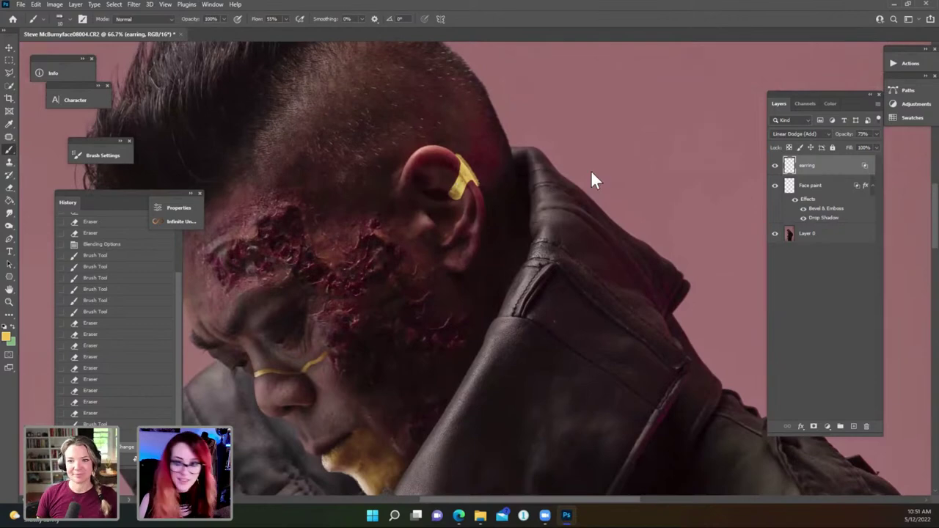
Apply Add Noise to the earring layer at 2%, Gaussian, Monochromatic.
{"action": "left_click", "coordinate": [136, 6]}
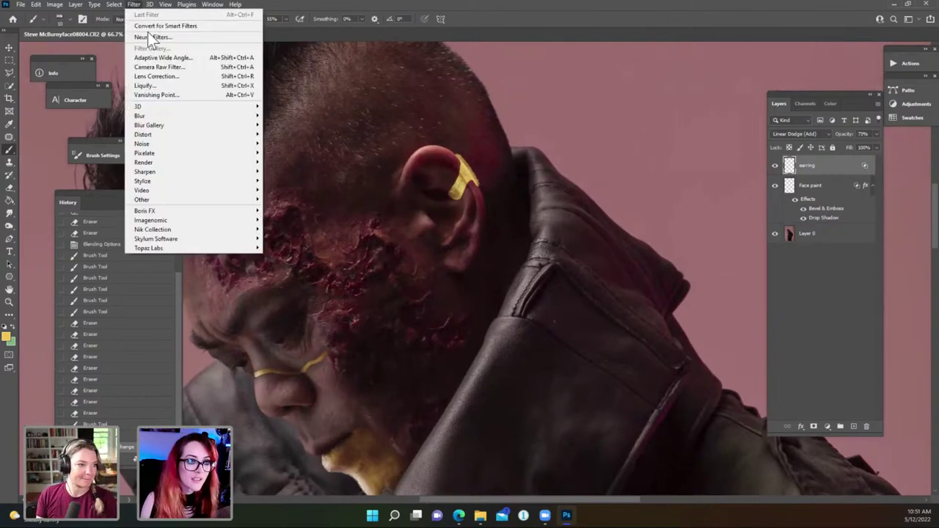
{"action": "mouse_move", "coordinate": [175, 144]}
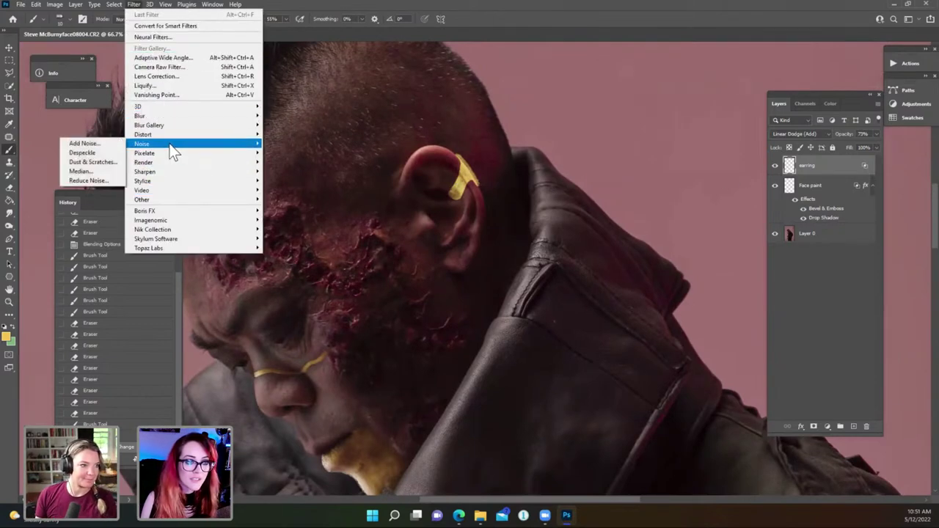
{"action": "left_click", "coordinate": [99, 144]}
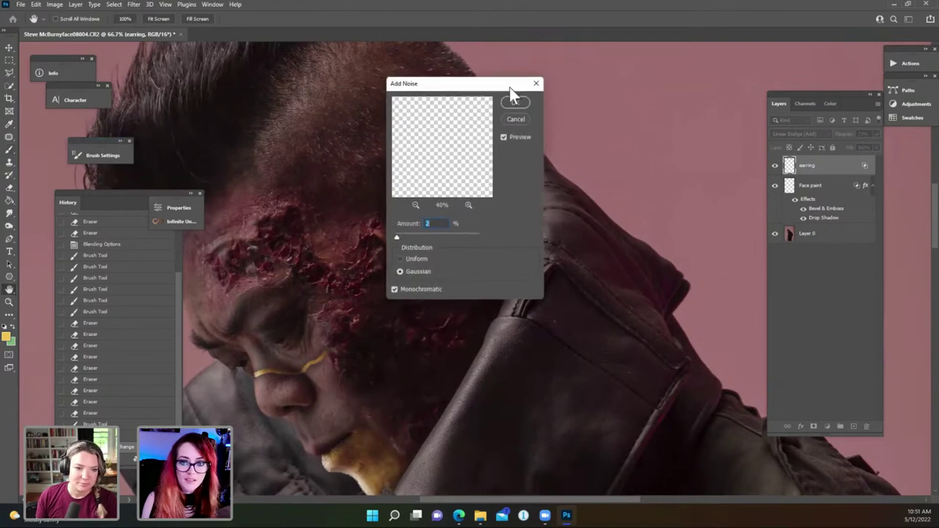
{"action": "left_click_drag", "start_coordinate": [510, 86], "coordinate": [577, 124]}
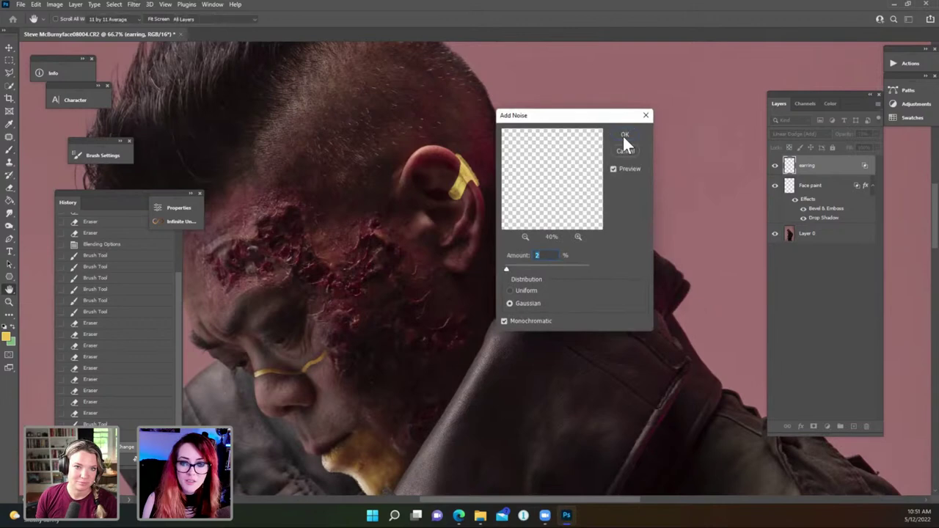
{"action": "left_click", "coordinate": [622, 135]}
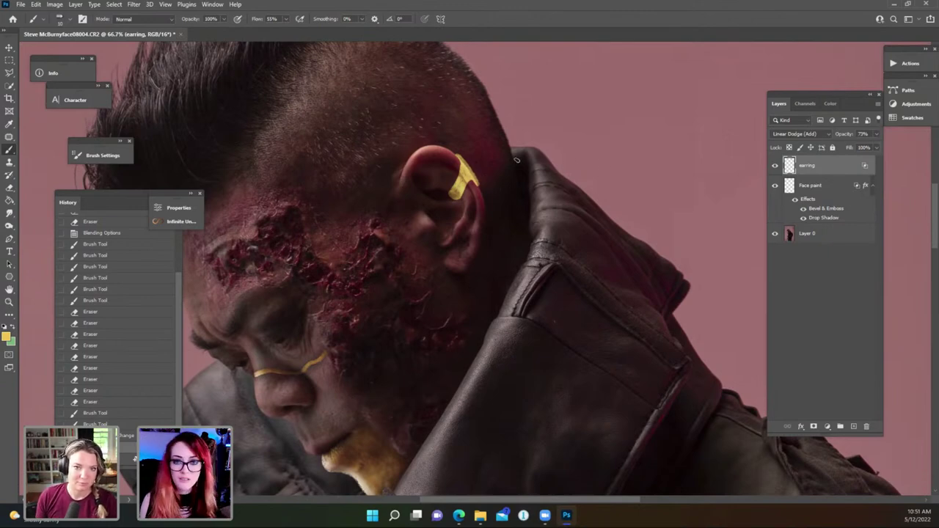
{"action": "key", "text": "ctrl+minus"}
{"action": "key", "text": "ctrl+minus"}
{"action": "key", "text": "ctrl+minus"}
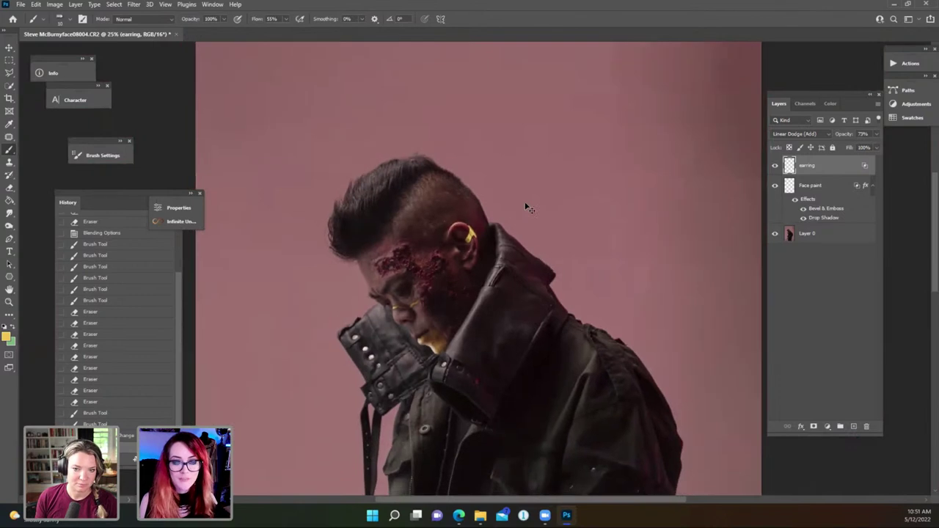
Zoom out to show the whole portrait.
{"action": "key", "text": "ctrl+minus"}
{"action": "key", "text": "ctrl+minus"}
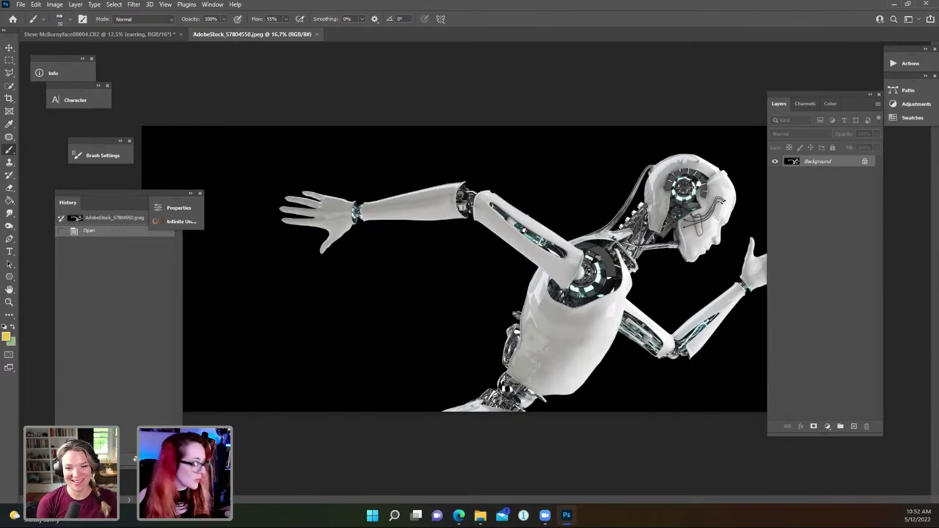
Polygonal-lasso the black wires on the robot's head and return to the portrait document.
{"action": "key", "text": "v"}
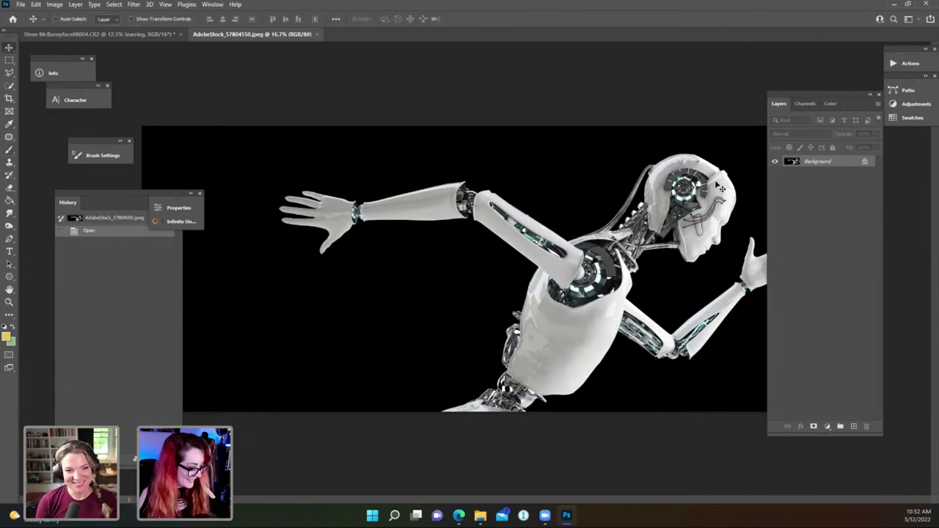
{"action": "key", "text": "ctrl+plus"}
{"action": "key", "text": "ctrl+plus"}
{"action": "key", "text": "ctrl+plus"}
{"action": "left_click_drag", "start_coordinate": [628, 239], "coordinate": [81, 386]}
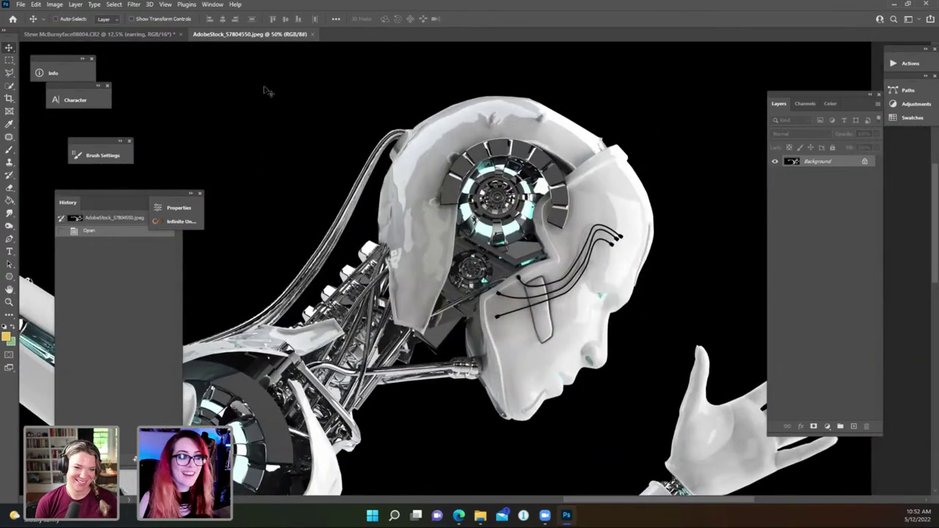
{"action": "left_click", "coordinate": [10, 72]}
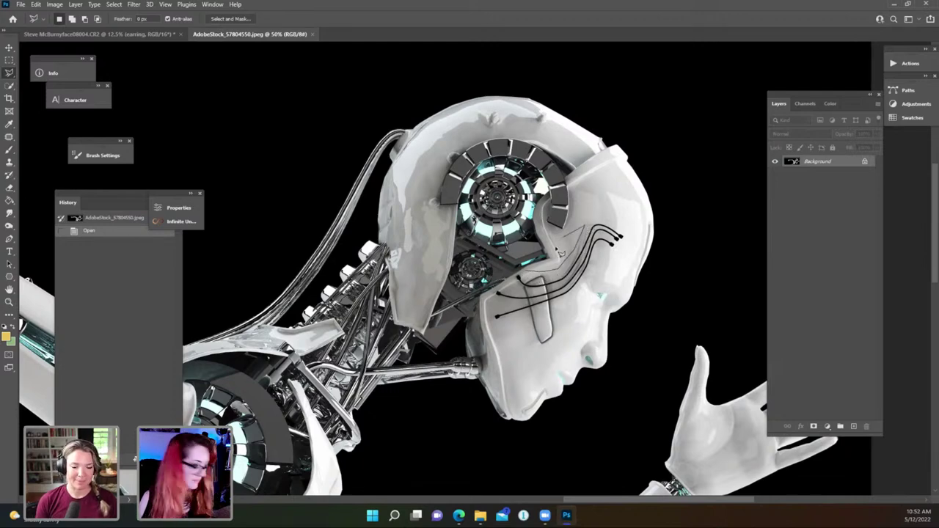
{"action": "left_click_drag", "start_coordinate": [587, 225], "coordinate": [530, 275]}
{"action": "double_click", "coordinate": [530, 274]}
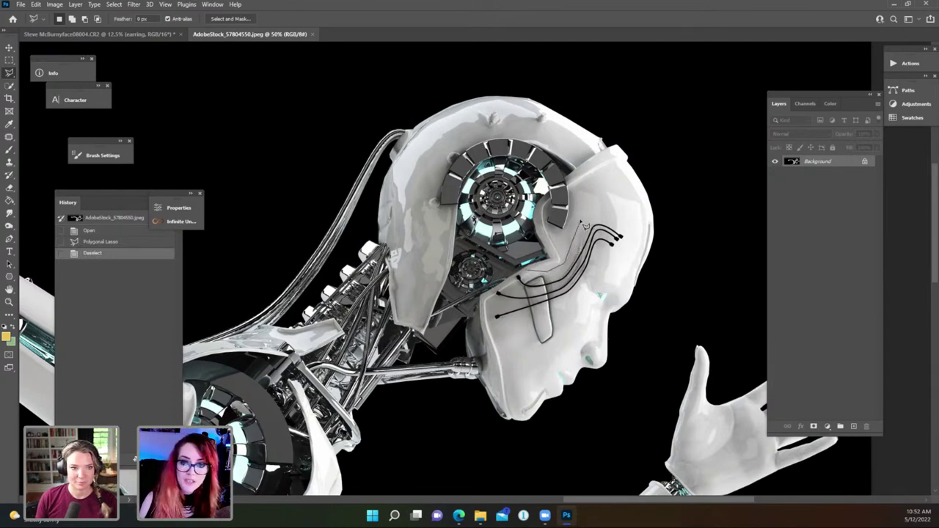
{"action": "left_click", "coordinate": [626, 233]}
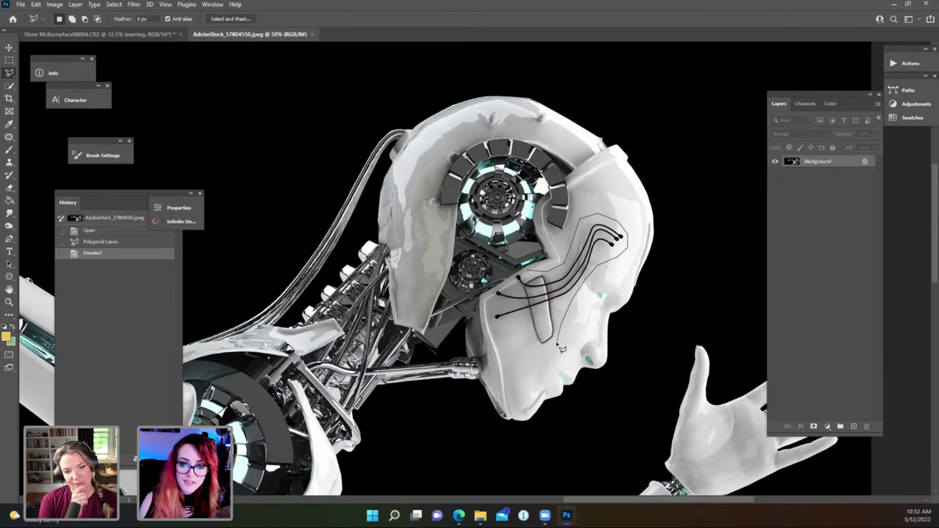
{"action": "left_click", "coordinate": [541, 352]}
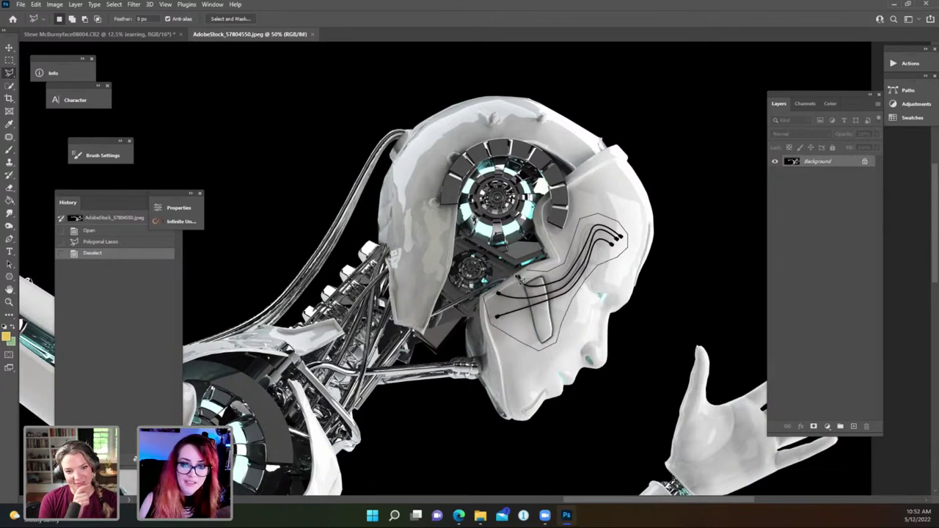
{"action": "left_click", "coordinate": [528, 276]}
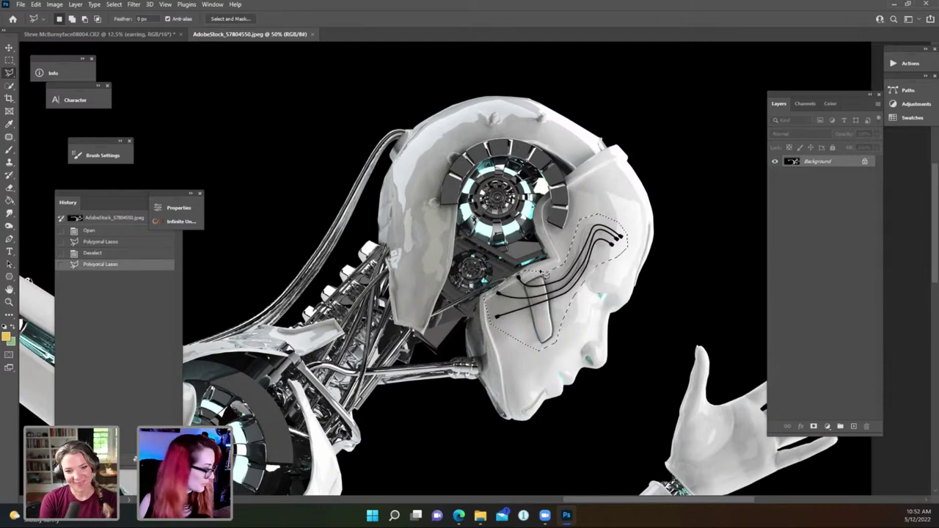
{"action": "left_click", "coordinate": [161, 32]}
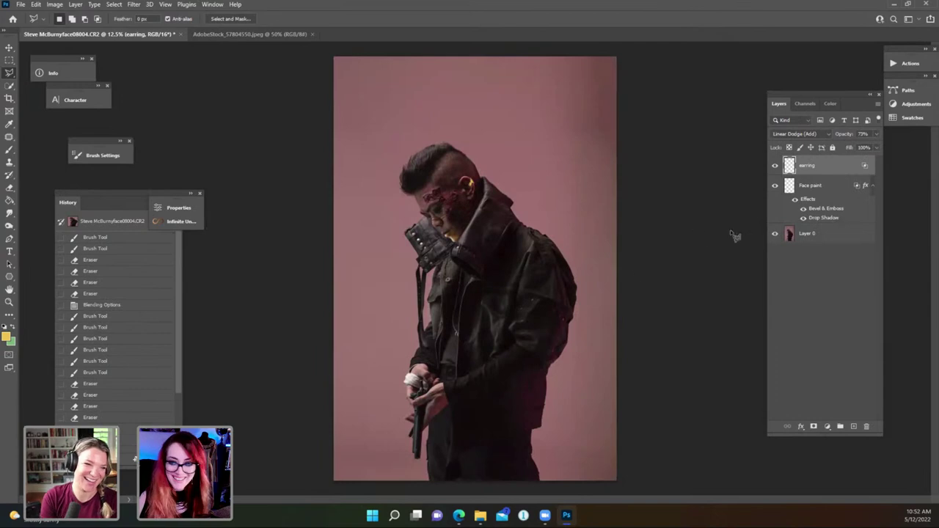
Paste the copied wires and name the new layer 'head wires'.
{"action": "key", "text": "ctrl+v"}
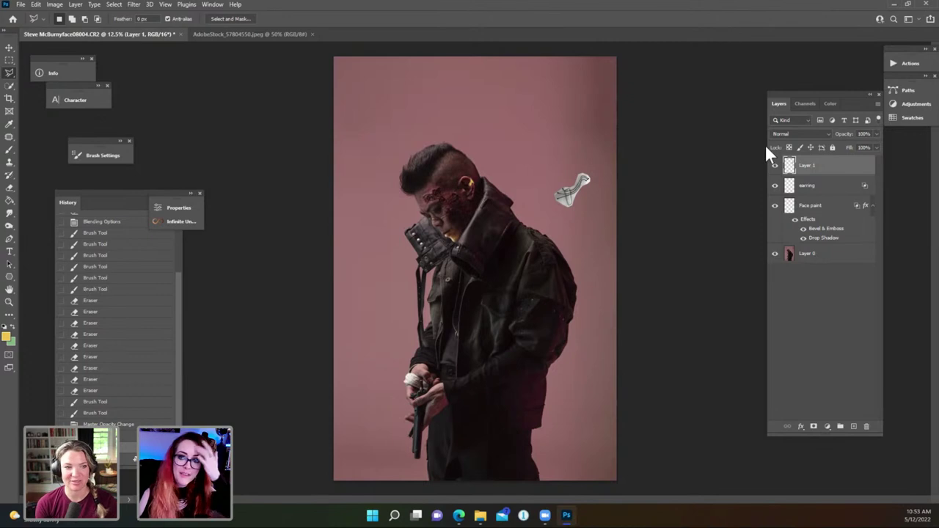
{"action": "double_click", "coordinate": [808, 166]}
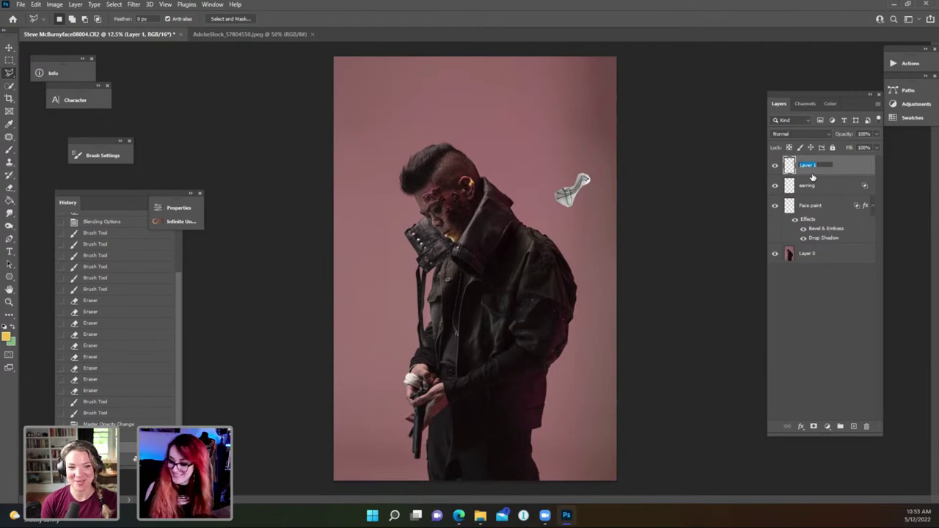
{"action": "type", "text": "head"}
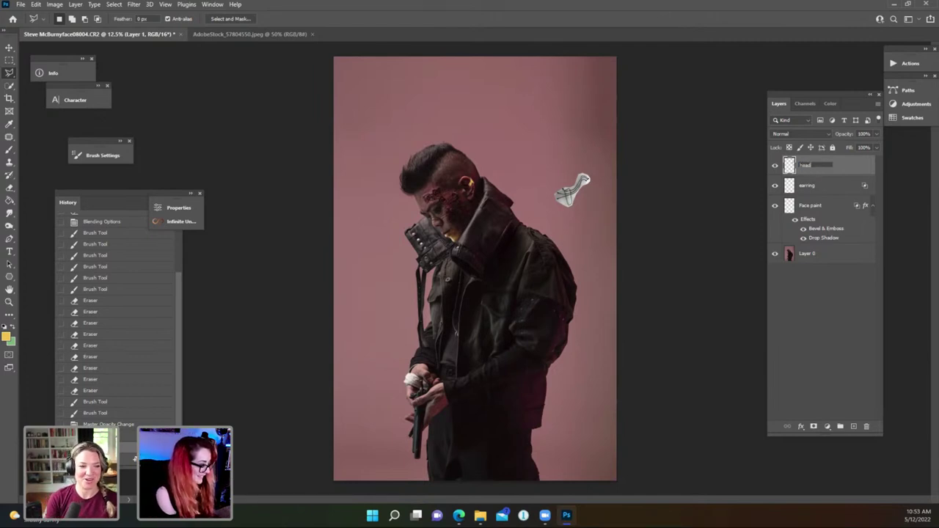
{"action": "type", "text": " wires"}
{"action": "key", "text": "Return"}
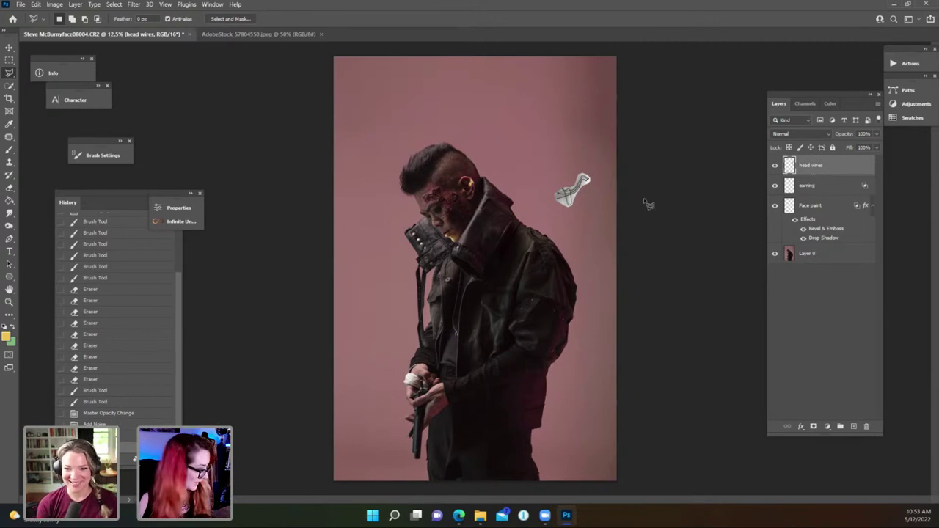
Move the wire piece onto the man's head and rotate it to about -26°.
{"action": "key", "text": "v"}
{"action": "left_click_drag", "start_coordinate": [542, 203], "coordinate": [505, 160]}
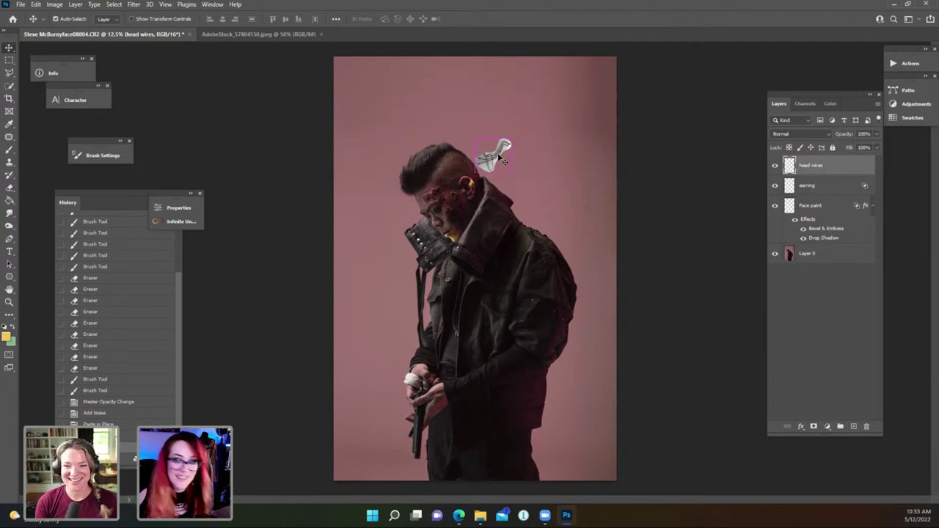
{"action": "key", "text": "ctrl+t"}
{"action": "left_click_drag", "start_coordinate": [523, 174], "coordinate": [452, 177]}
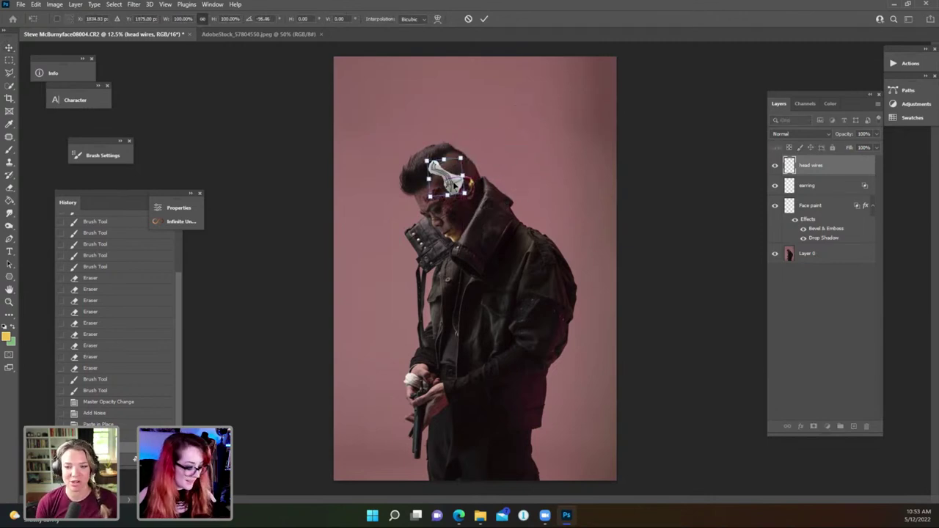
{"action": "key", "text": "ctrl+plus"}
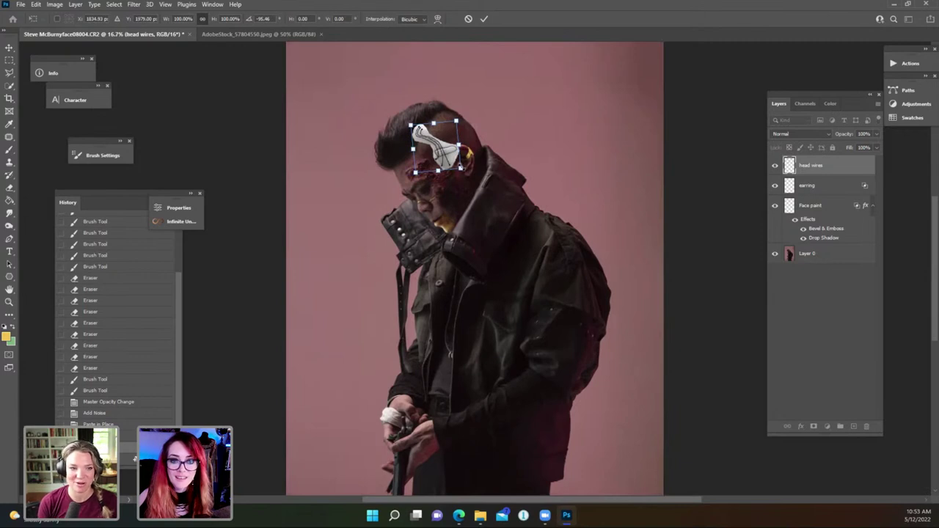
{"action": "left_click_drag", "start_coordinate": [470, 170], "coordinate": [461, 216]}
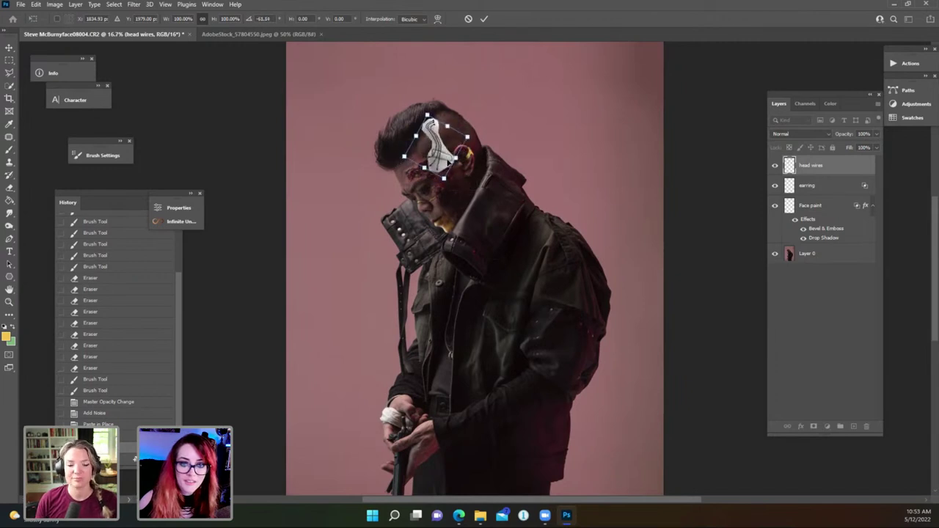
{"action": "left_click_drag", "start_coordinate": [472, 165], "coordinate": [473, 158]}
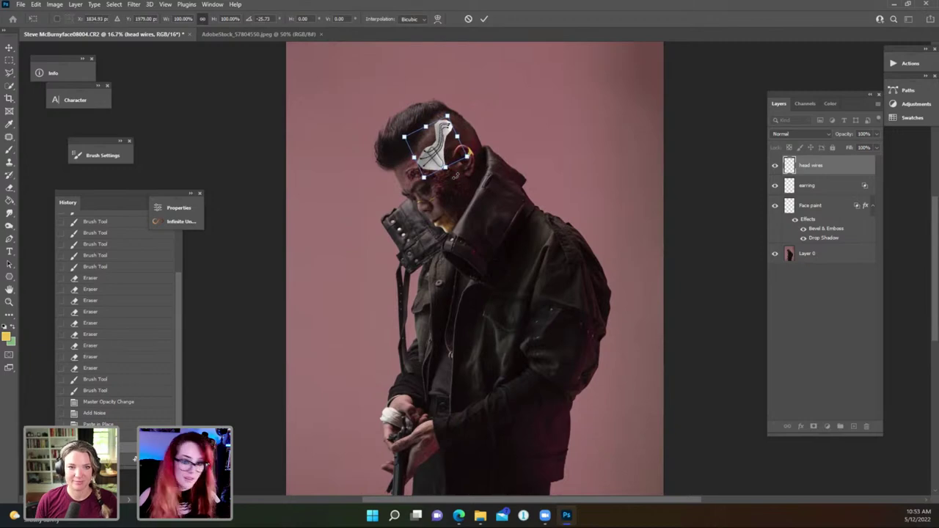
{"action": "key", "text": "ctrl+plus"}
{"action": "scroll", "coordinate": [446, 156], "scroll_direction": "up", "scroll_amount": 3}
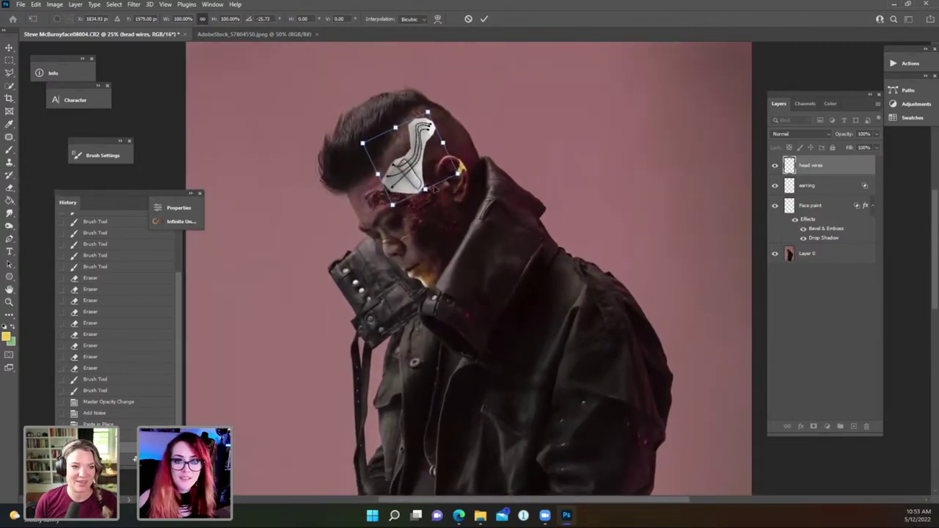
Warp the wires' corners and mesh to curve along the scalp, then commit.
{"action": "right_click", "coordinate": [424, 168]}
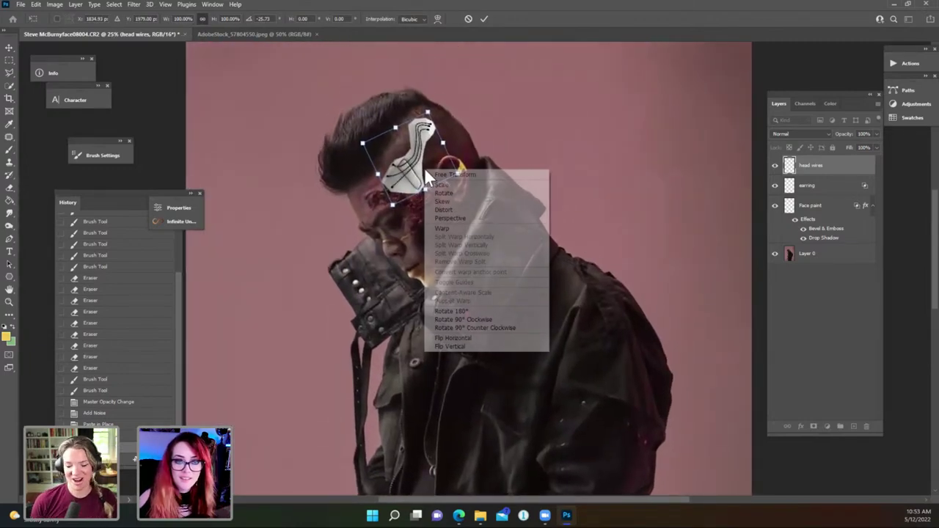
{"action": "left_click", "coordinate": [444, 228]}
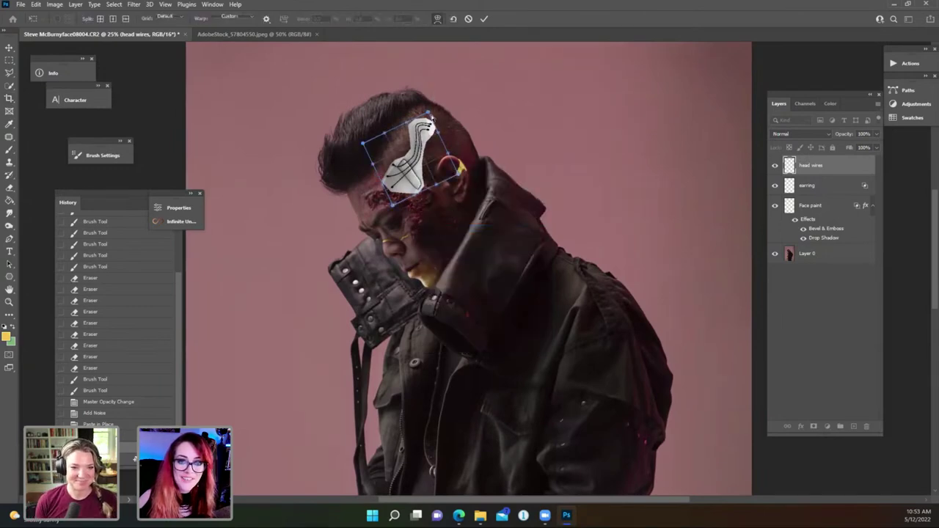
{"action": "left_click_drag", "start_coordinate": [431, 115], "coordinate": [443, 113]}
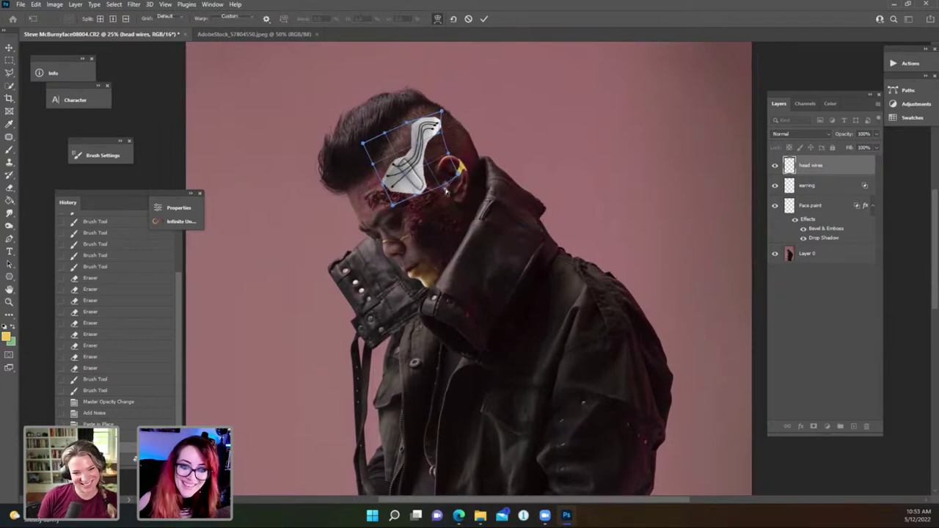
{"action": "left_click_drag", "start_coordinate": [446, 191], "coordinate": [449, 194]}
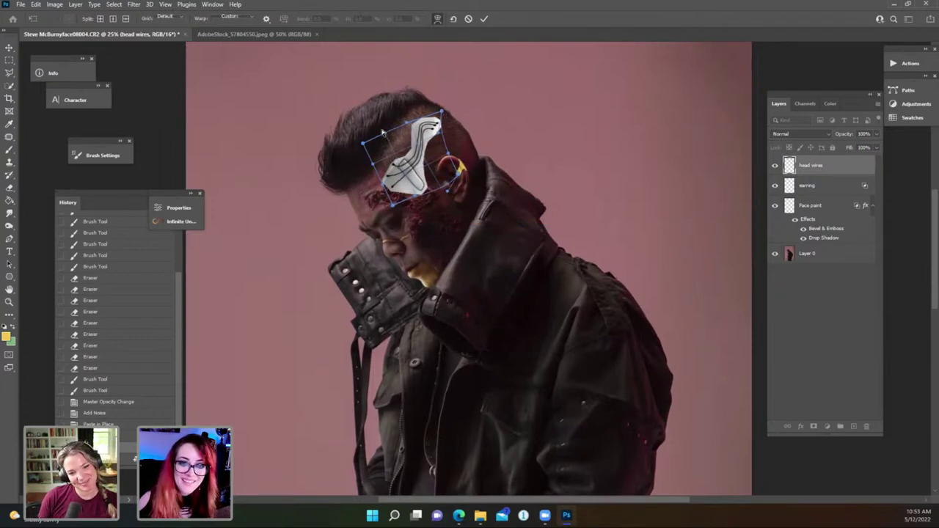
{"action": "left_click_drag", "start_coordinate": [383, 133], "coordinate": [399, 121]}
{"action": "left_click_drag", "start_coordinate": [385, 187], "coordinate": [379, 187]}
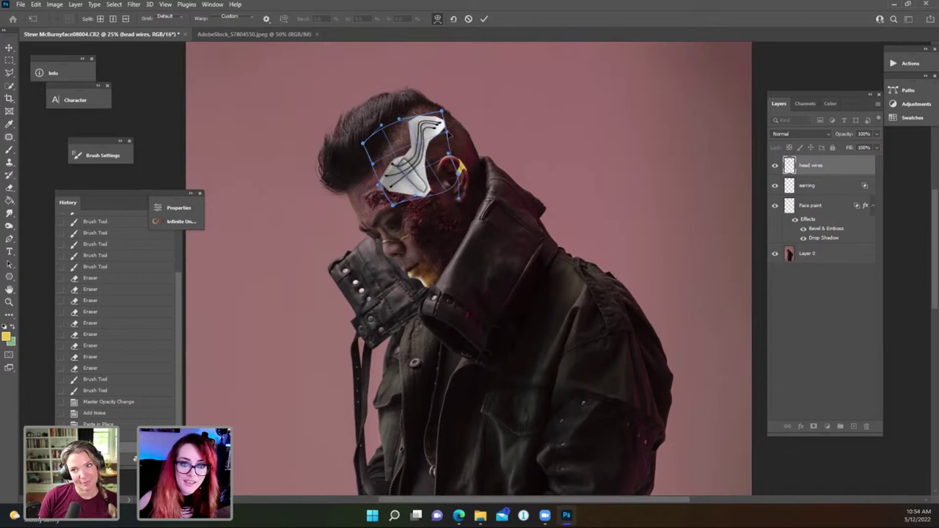
{"action": "key", "text": "Return"}
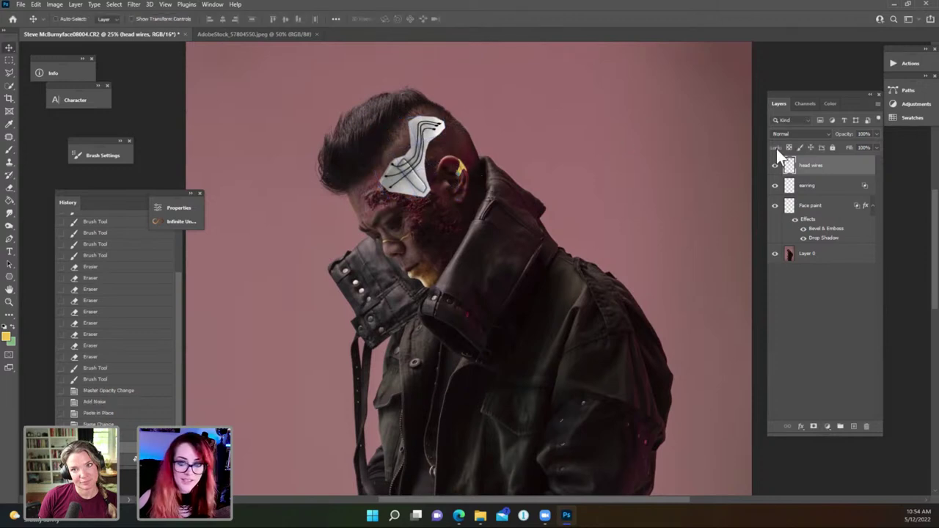
Set head wires to Multiply, then try Blend If in Layer Style and cancel.
{"action": "left_click", "coordinate": [818, 134]}
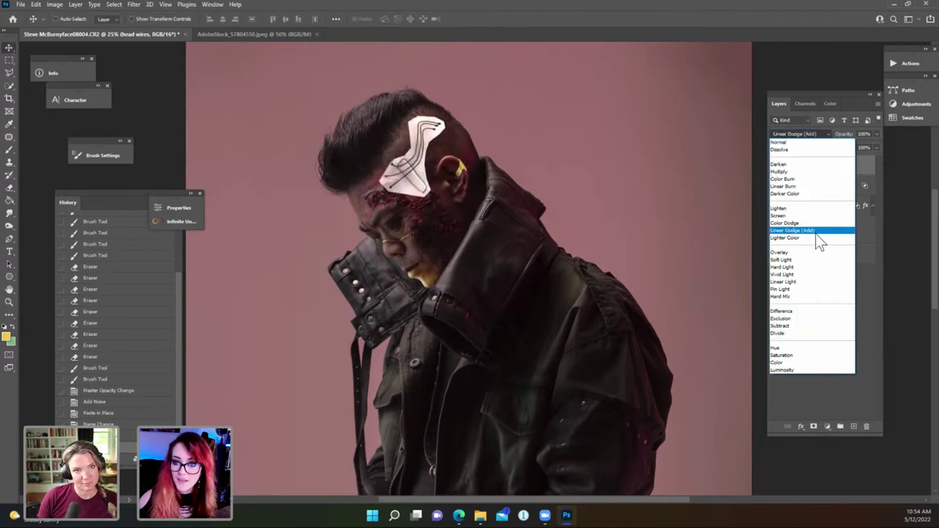
{"action": "left_click", "coordinate": [810, 173]}
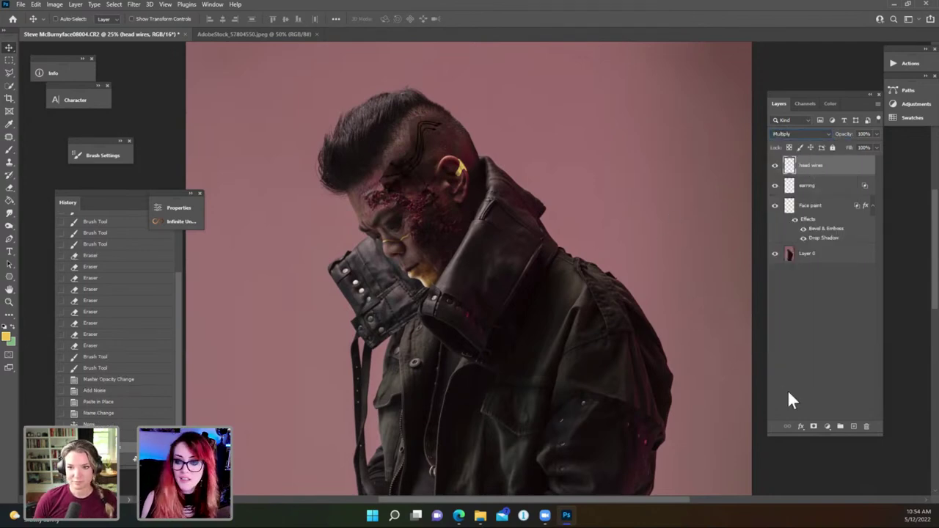
{"action": "double_click", "coordinate": [839, 175]}
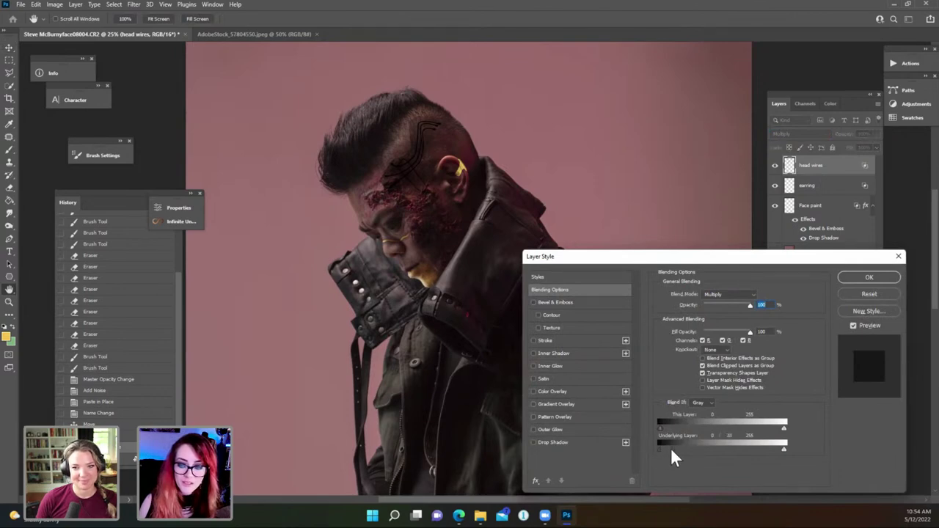
{"action": "left_click_drag", "start_coordinate": [681, 450], "coordinate": [646, 457]}
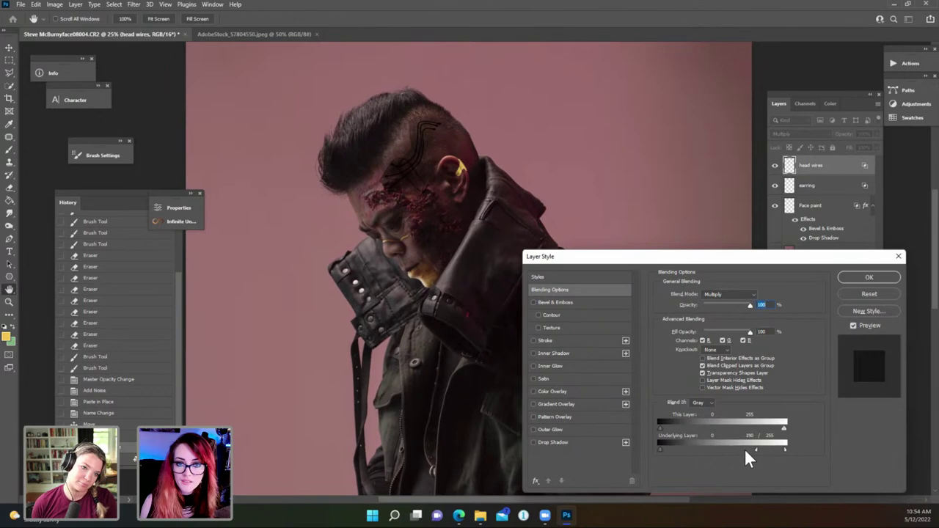
{"action": "left_click", "coordinate": [867, 294]}
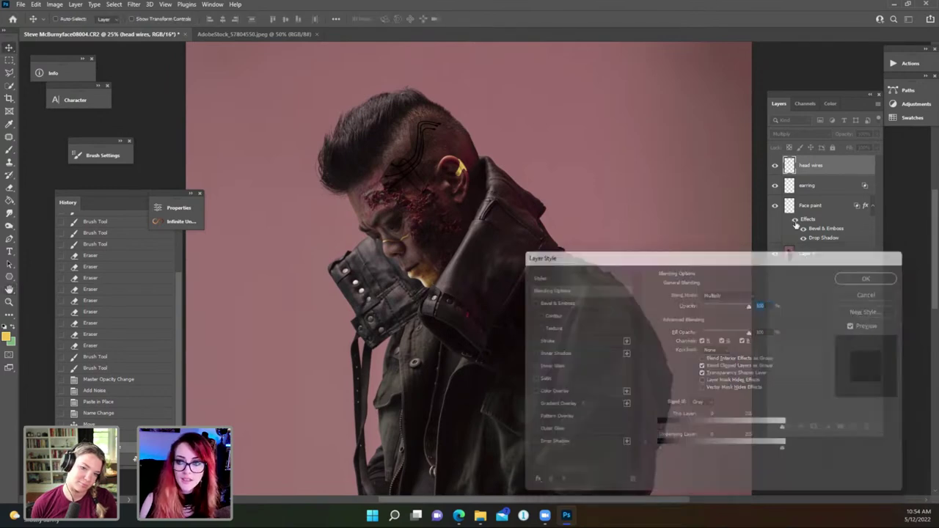
Add a layer mask to head wires and paint black with a large brush to hide some wires.
{"action": "key", "text": "ctrl+plus"}
{"action": "key", "text": "ctrl+plus"}
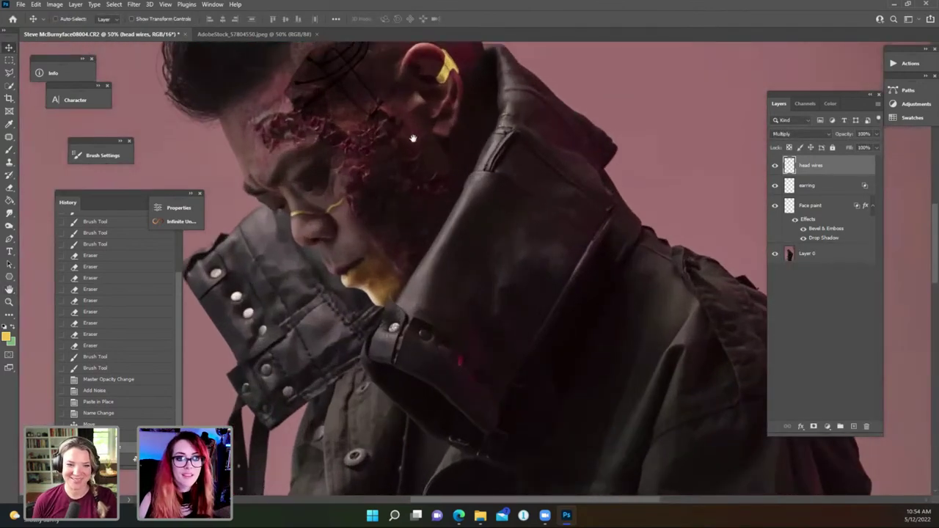
{"action": "scroll", "coordinate": [640, 200], "scroll_direction": "up", "scroll_amount": 5}
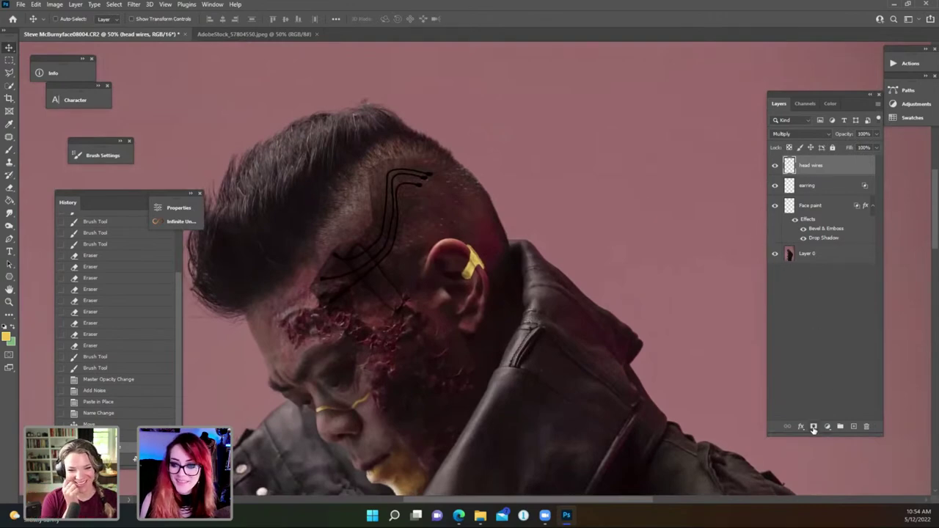
{"action": "left_click", "coordinate": [813, 427]}
{"action": "key", "text": "d"}
{"action": "key", "text": "b"}
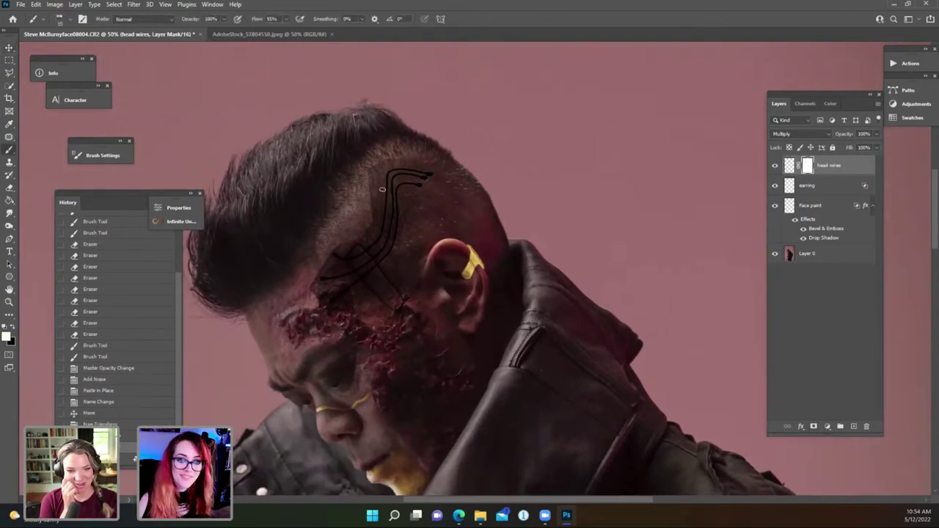
{"action": "key", "text": "bracketright"}
{"action": "key", "text": "bracketright"}
{"action": "key", "text": "bracketright"}
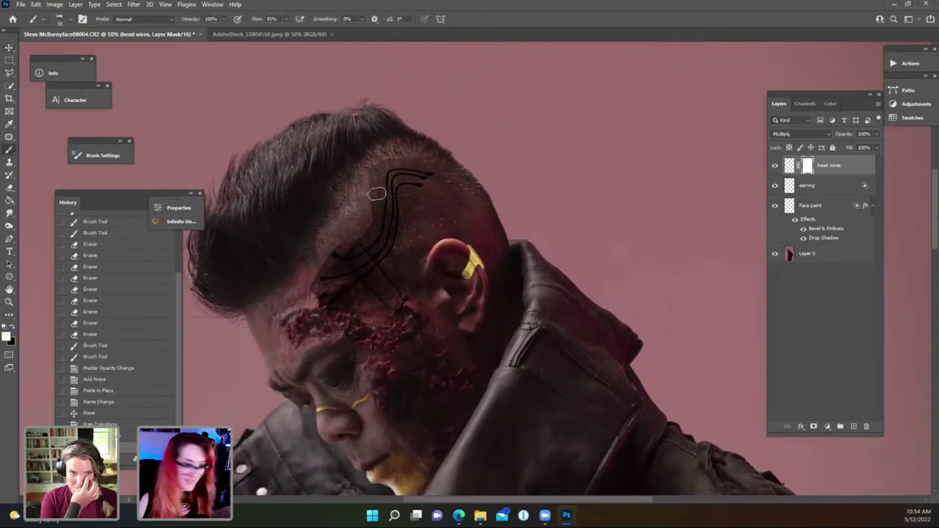
{"action": "key", "text": "x"}
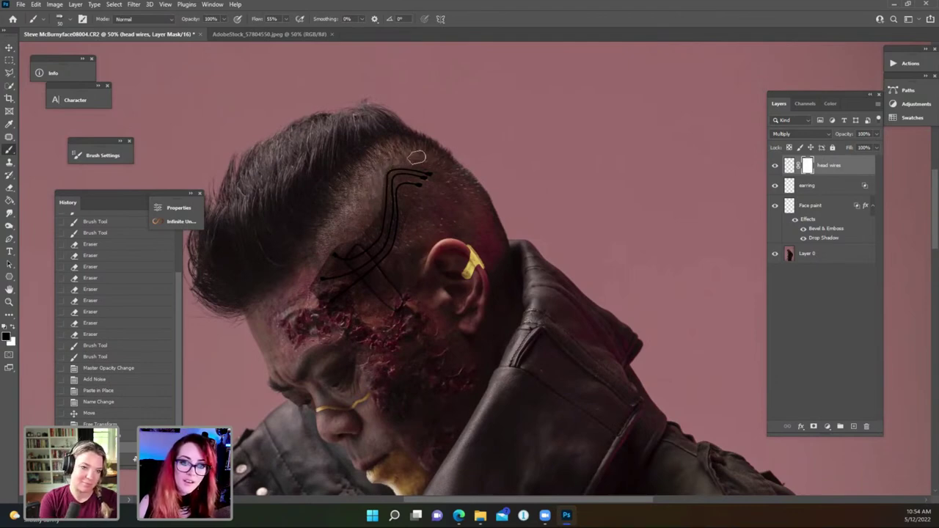
{"action": "left_click", "coordinate": [441, 163]}
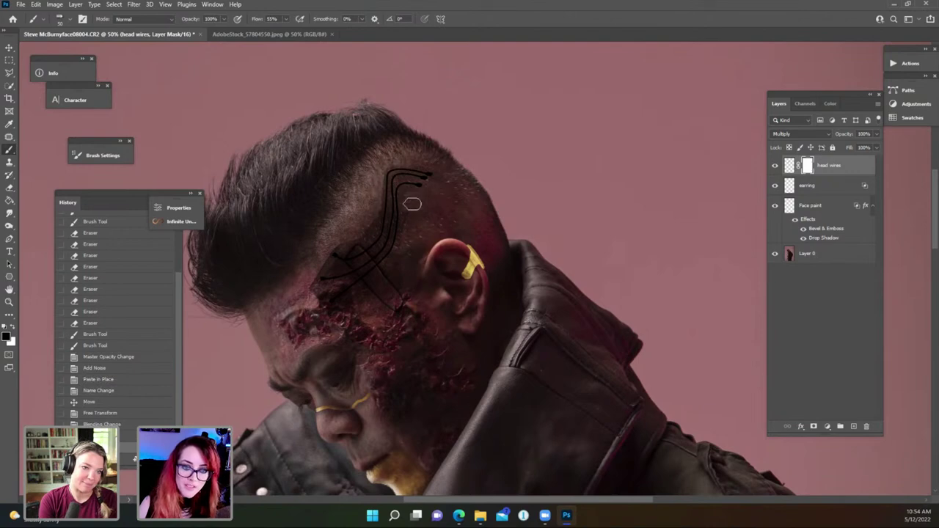
{"action": "mouse_move", "coordinate": [412, 204]}
{"action": "left_mouse_down"}
{"action": "mouse_move", "coordinate": [409, 193]}
{"action": "mouse_move", "coordinate": [422, 190]}
{"action": "left_mouse_up"}
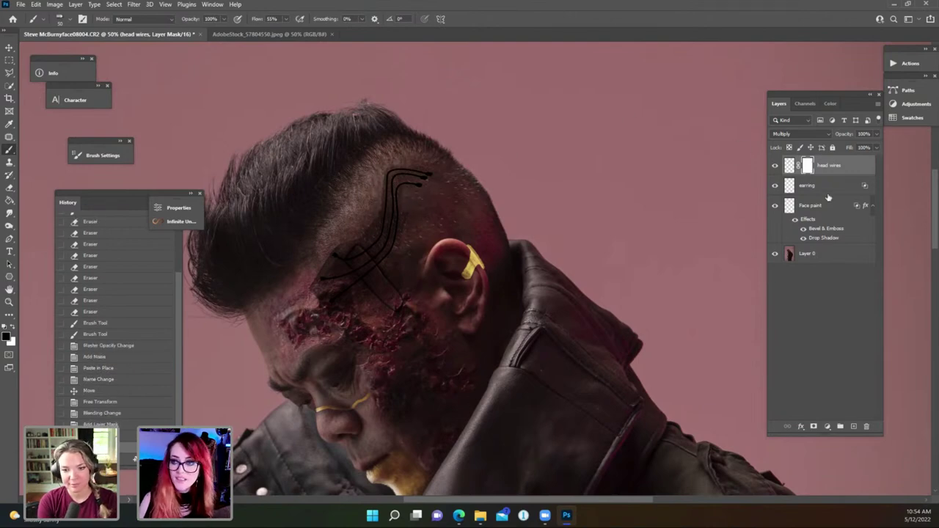
Add a Curves adjustment clipped to the head wires, raising the curve to about input 122 / output 206.
{"action": "left_click", "coordinate": [827, 426]}
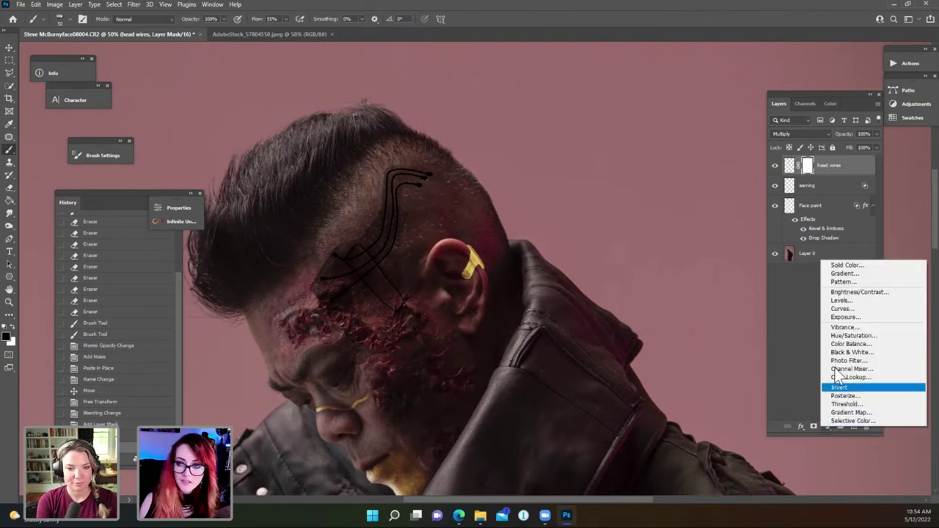
{"action": "left_click", "coordinate": [849, 308]}
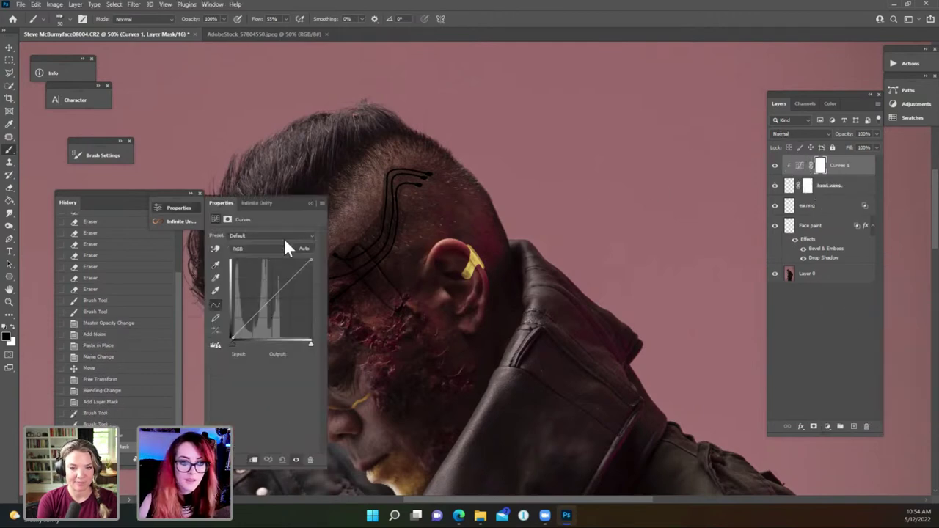
{"action": "left_click_drag", "start_coordinate": [279, 288], "coordinate": [270, 272]}
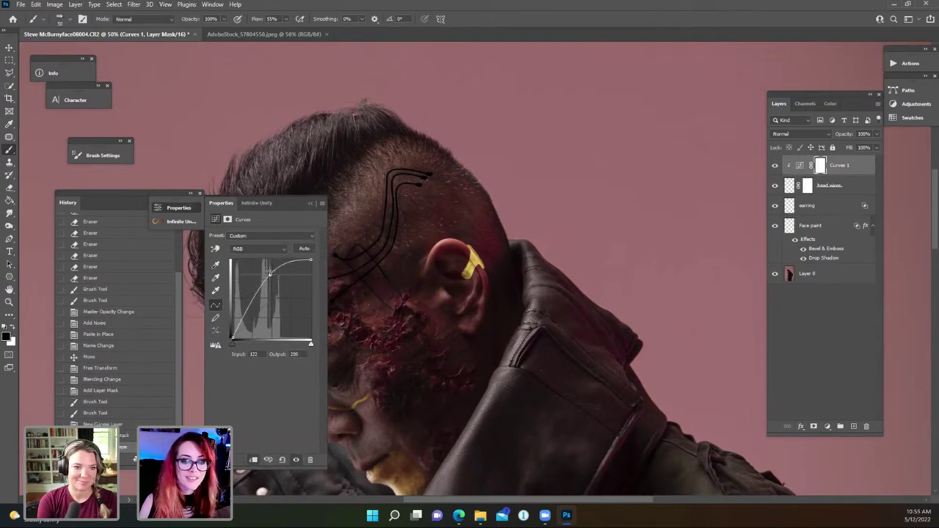
{"action": "left_click", "coordinate": [310, 204]}
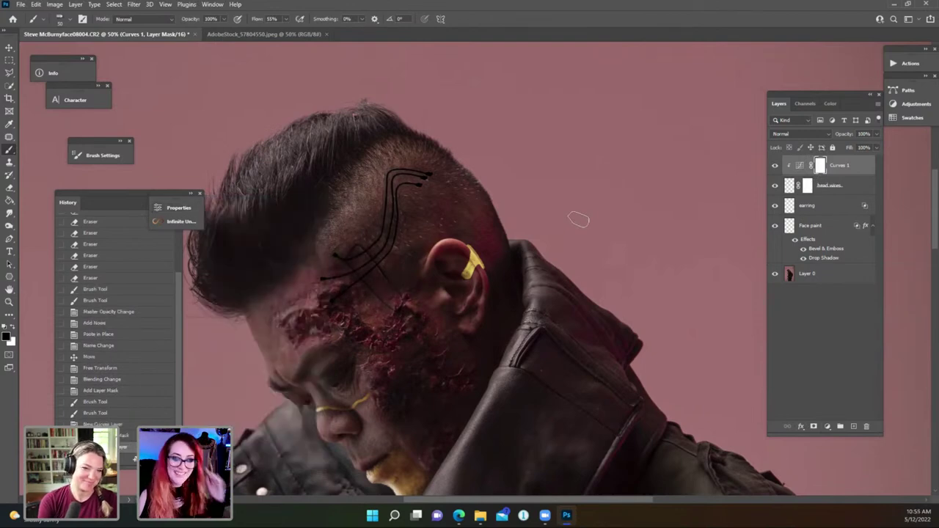
Paint black on the head wires mask to hide the stray wires over the cheek.
{"action": "left_click", "coordinate": [809, 186]}
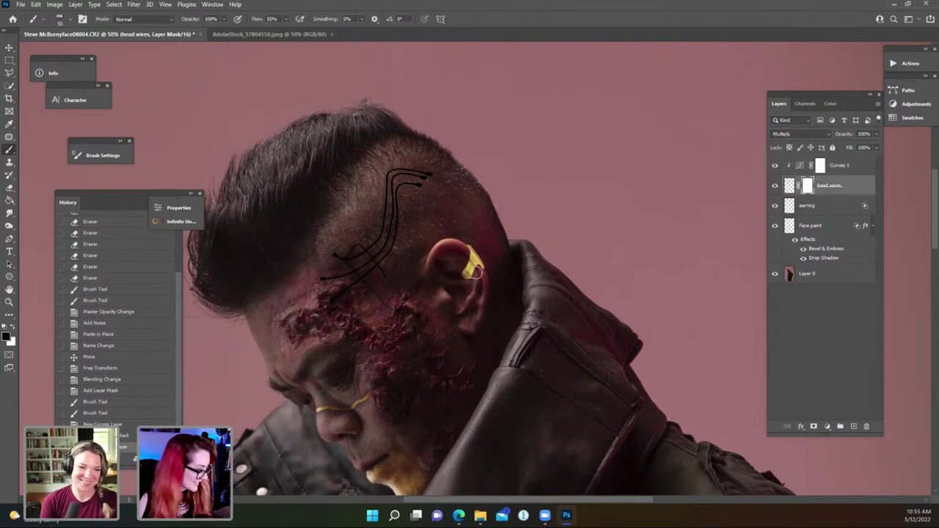
{"action": "scroll", "coordinate": [476, 274], "scroll_direction": "up", "scroll_amount": 1}
{"action": "left_click_drag", "start_coordinate": [392, 304], "coordinate": [407, 240]}
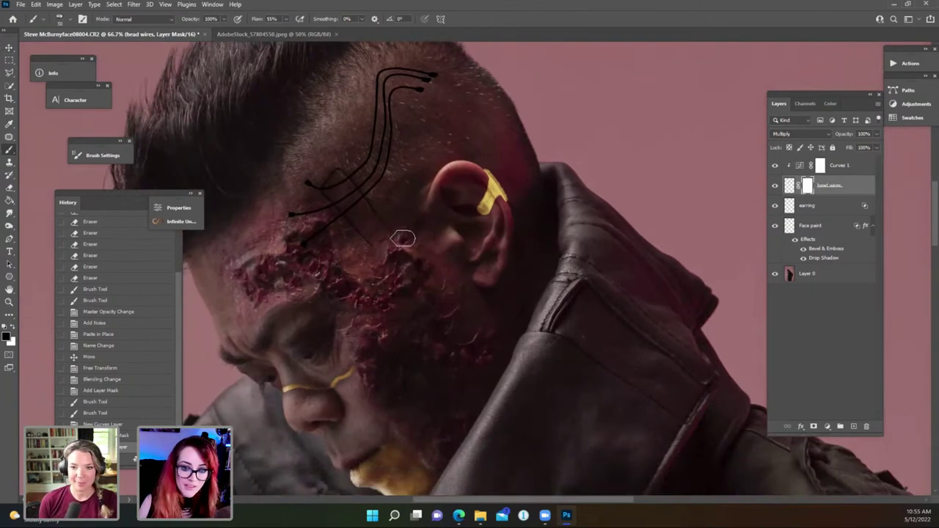
{"action": "mouse_move", "coordinate": [400, 241]}
{"action": "left_mouse_down"}
{"action": "mouse_move", "coordinate": [389, 262]}
{"action": "mouse_move", "coordinate": [350, 239]}
{"action": "left_mouse_up"}
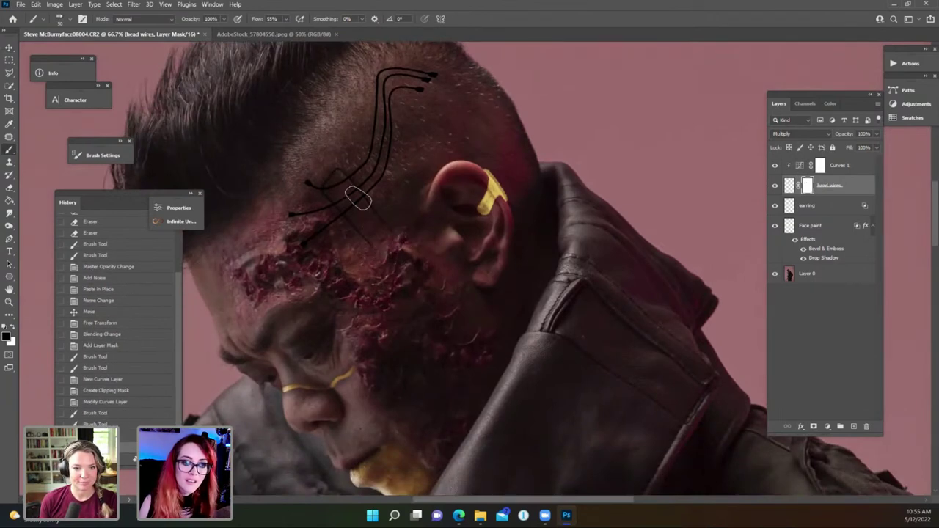
Move the head wires layer up and to the right with the Move tool.
{"action": "left_click", "coordinate": [789, 186]}
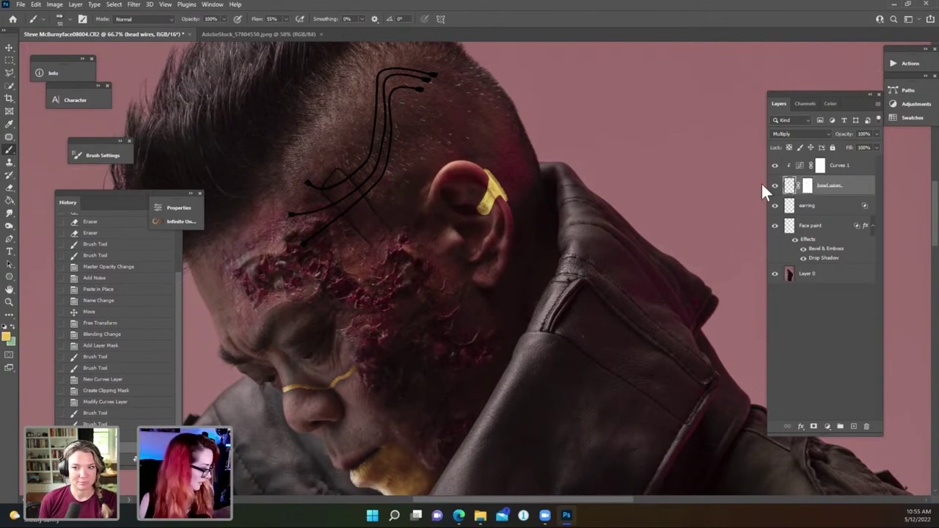
{"action": "key", "text": "v"}
{"action": "left_click_drag", "start_coordinate": [375, 184], "coordinate": [394, 171]}
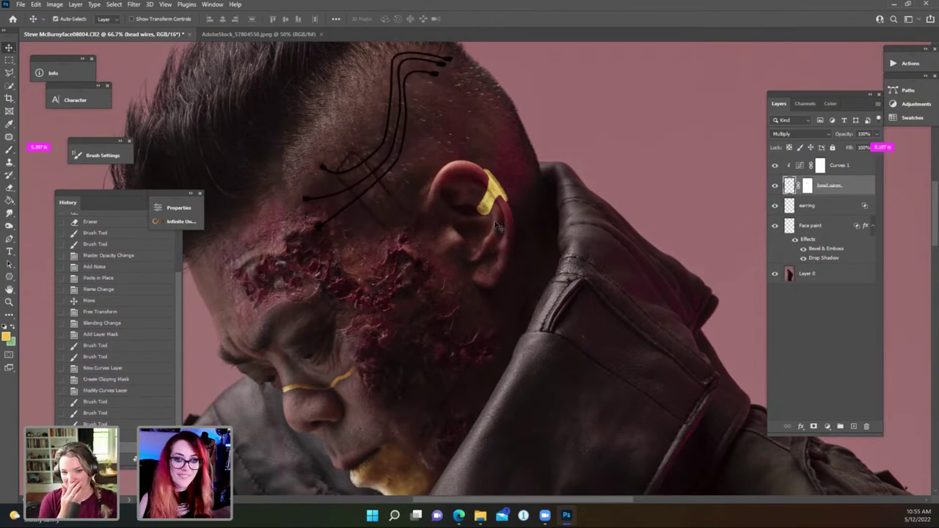
Free-transform the head wires, rotating them counter-clockwise to follow the scalp and nudging them right and down.
{"action": "key", "text": "ctrl+t"}
{"action": "left_click_drag", "start_coordinate": [480, 251], "coordinate": [491, 213]}
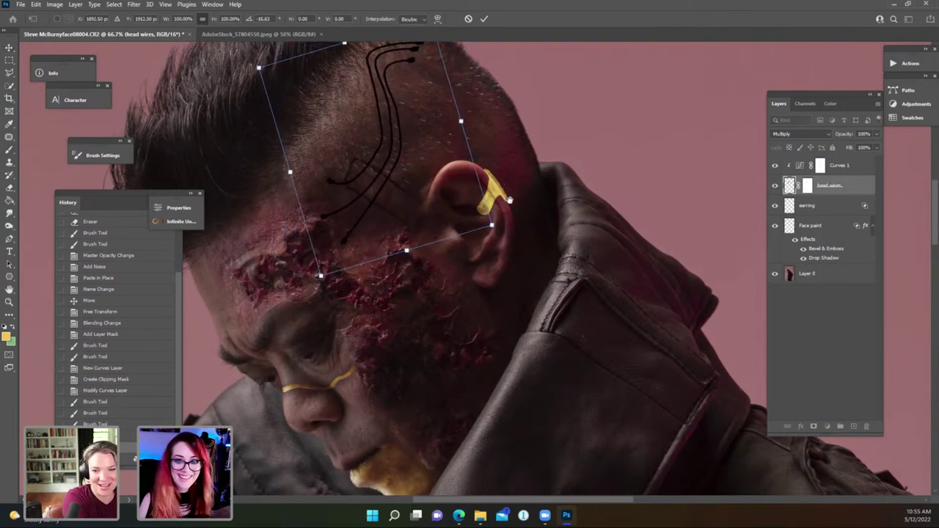
{"action": "scroll", "coordinate": [490, 220], "scroll_direction": "up", "scroll_amount": 2}
{"action": "left_click_drag", "start_coordinate": [381, 244], "coordinate": [400, 253]}
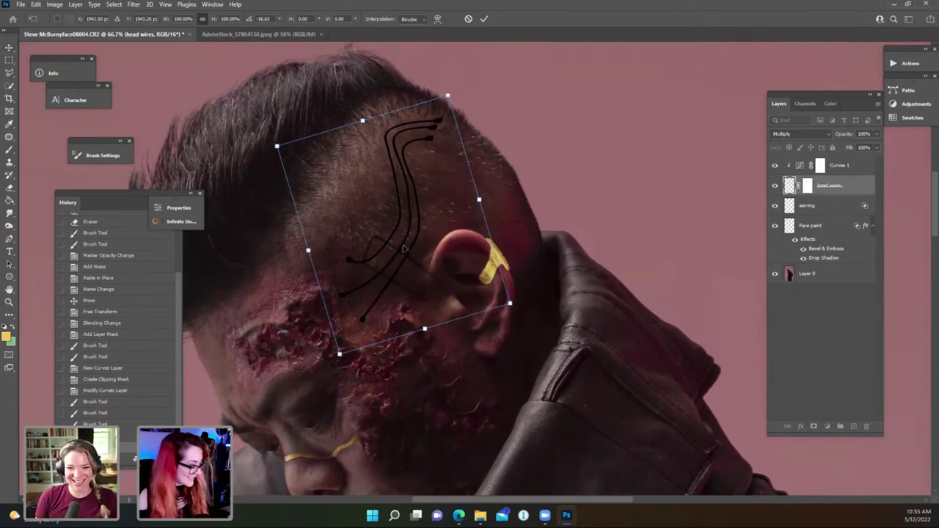
{"action": "key", "text": "Return"}
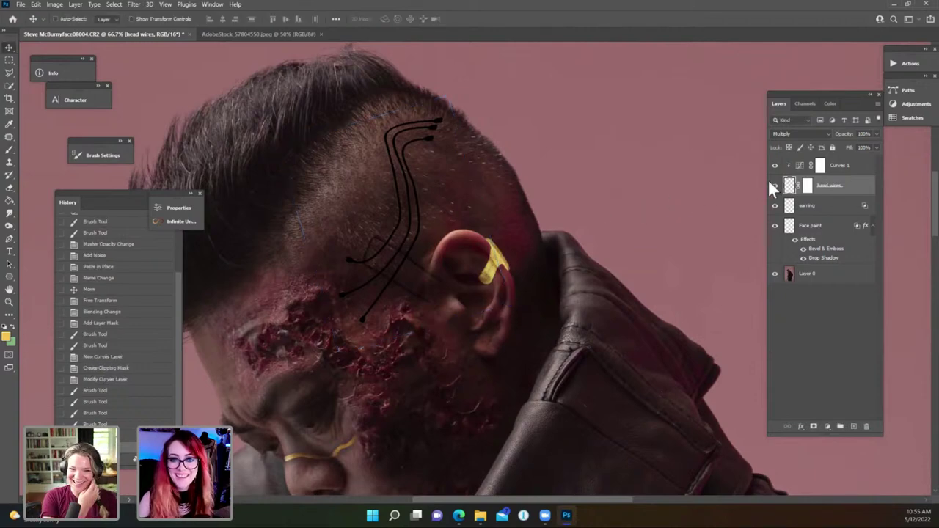
Brush black on the head wires mask to hide part of them, then lower the layer opacity to 78%.
{"action": "left_click", "coordinate": [807, 187]}
{"action": "key", "text": "d"}
{"action": "key", "text": "b"}
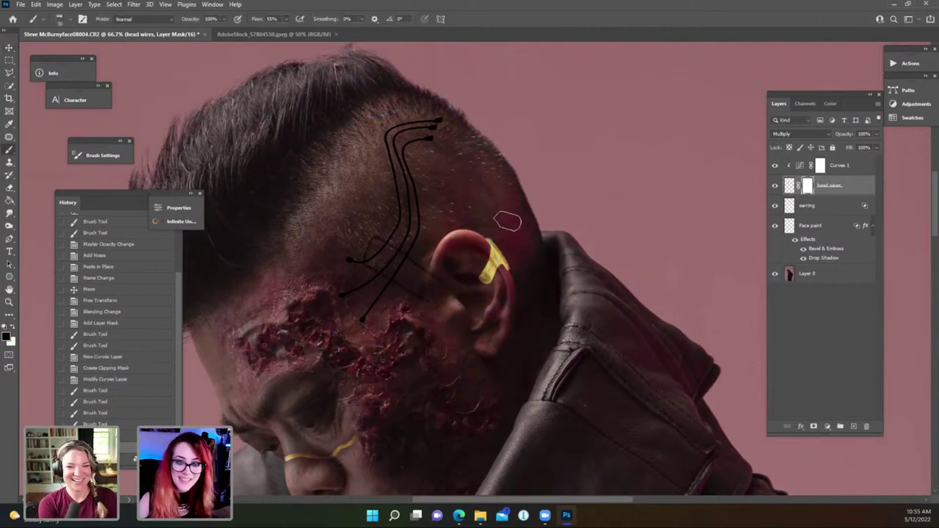
{"action": "mouse_move", "coordinate": [438, 275]}
{"action": "left_mouse_down"}
{"action": "mouse_move", "coordinate": [438, 306]}
{"action": "mouse_move", "coordinate": [440, 285]}
{"action": "left_mouse_up"}
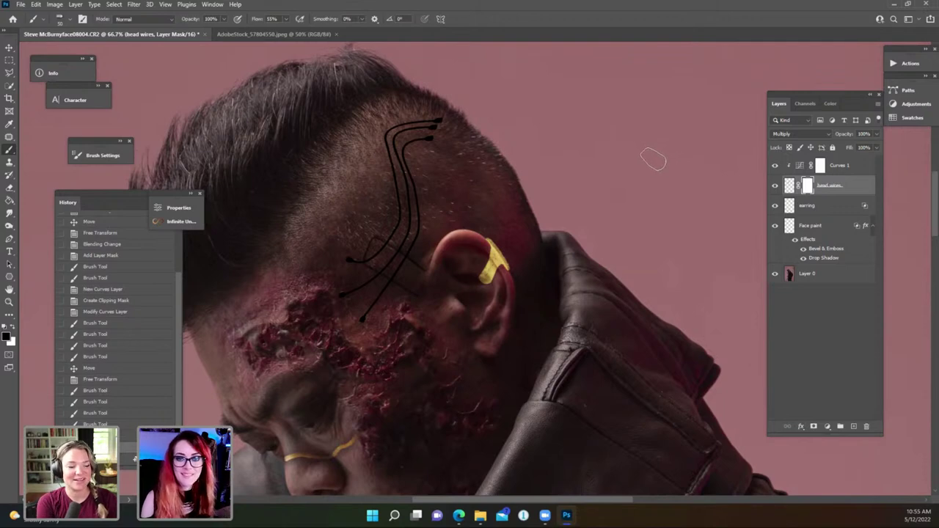
{"action": "left_click", "coordinate": [868, 145]}
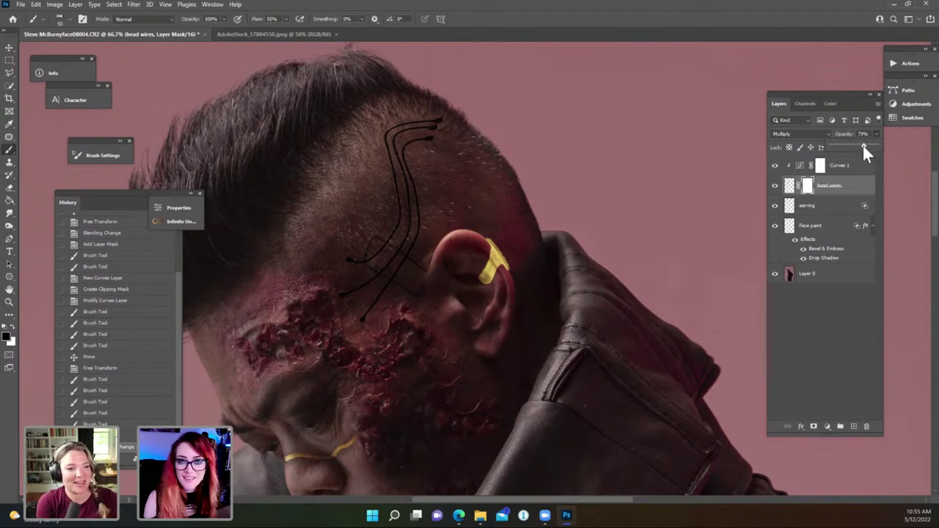
Apply Add Noise to the head wires pixels: 2%, Gaussian, Monochromatic.
{"action": "left_click", "coordinate": [790, 186]}
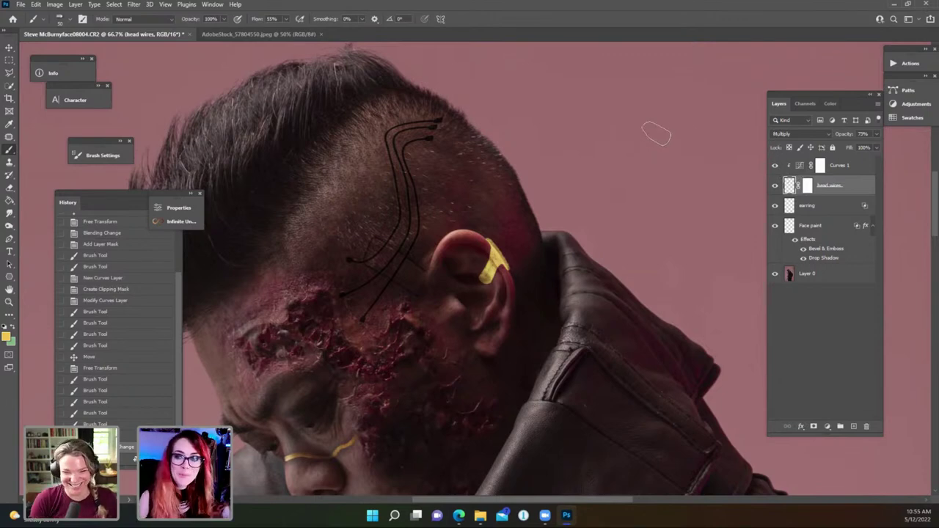
{"action": "left_click", "coordinate": [132, 4]}
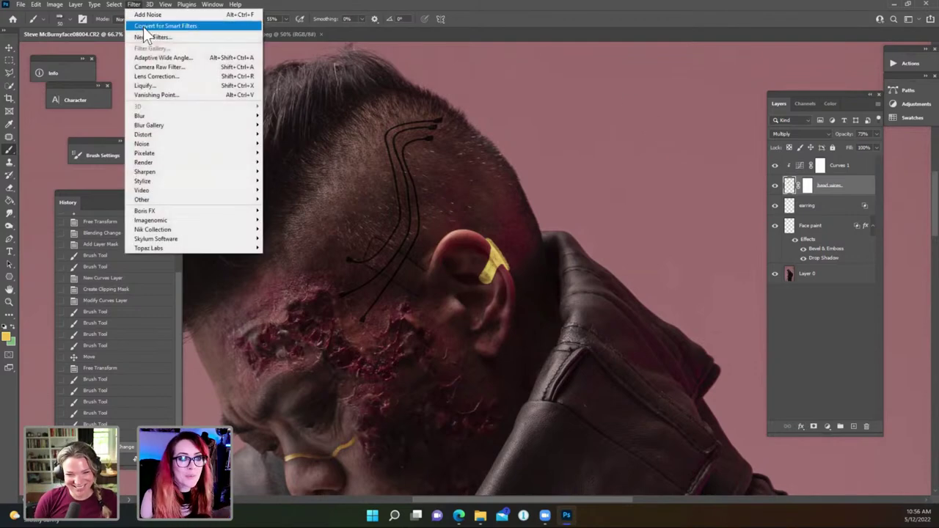
{"action": "mouse_move", "coordinate": [163, 144]}
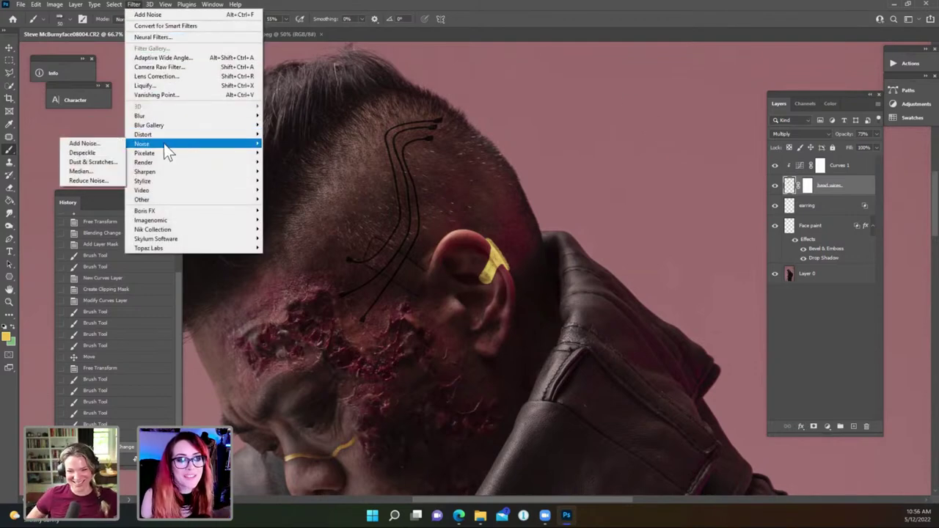
{"action": "left_click", "coordinate": [110, 144]}
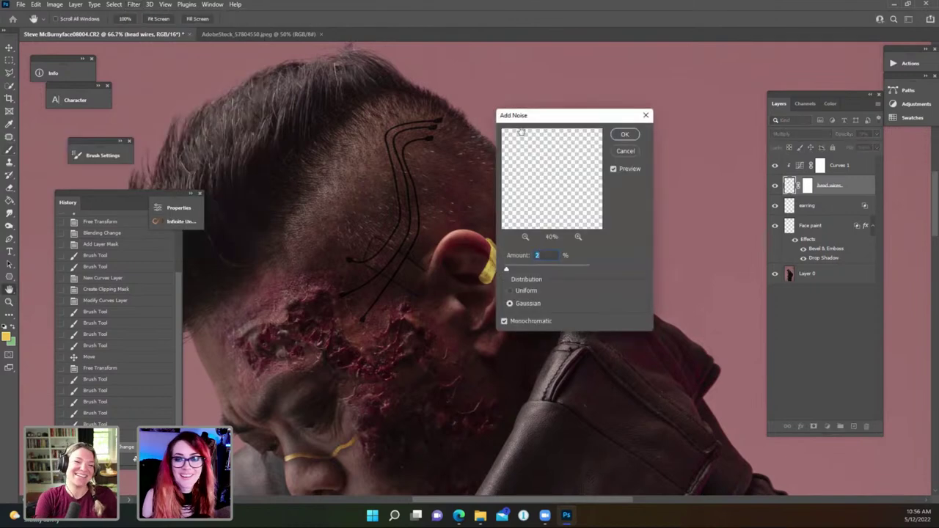
{"action": "left_click", "coordinate": [620, 136]}
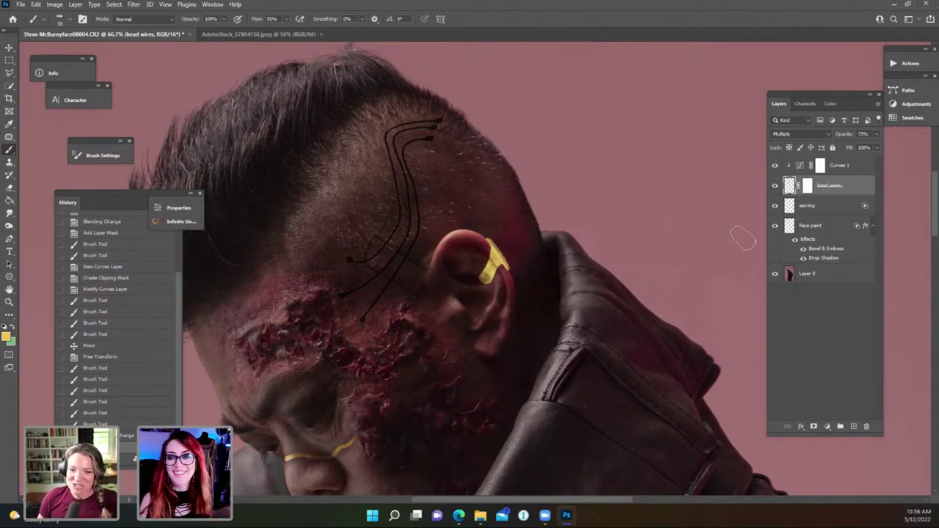
{"action": "left_click", "coordinate": [851, 168]}
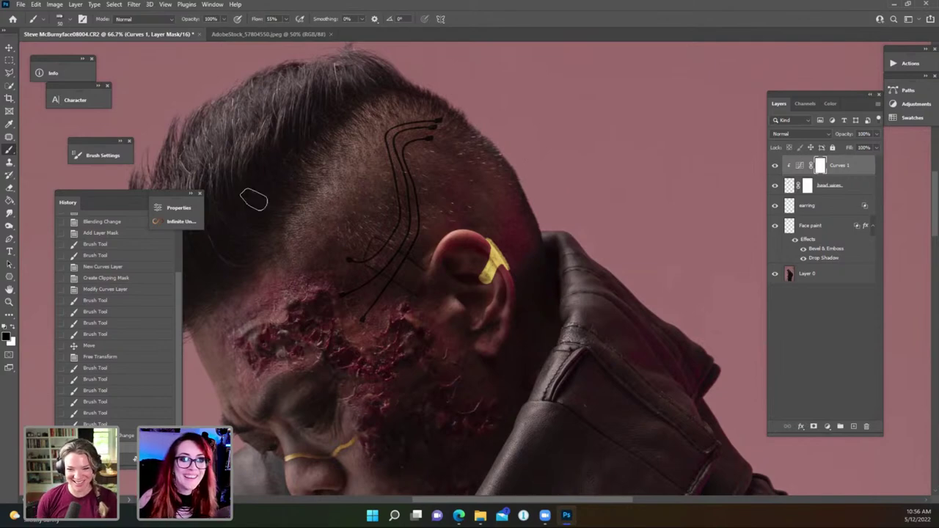
Close the AdobeStock robot image document.
{"action": "left_click", "coordinate": [289, 33]}
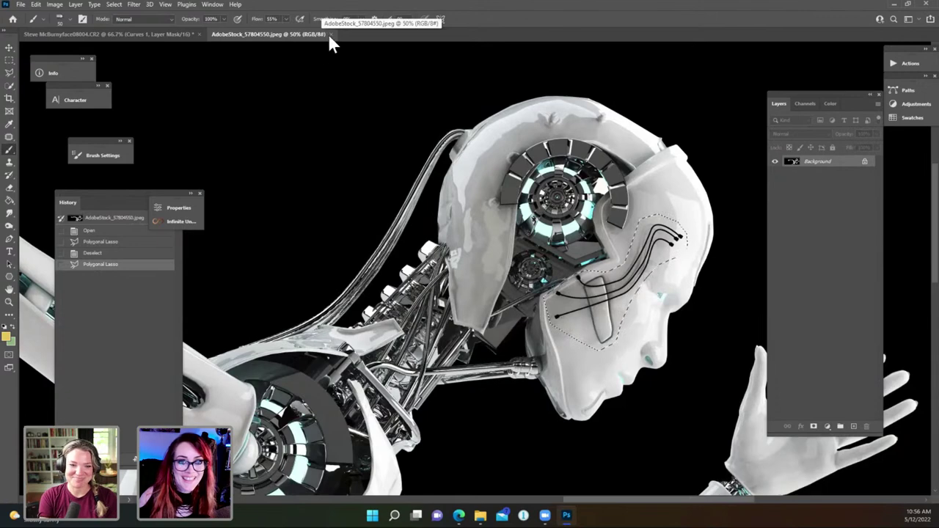
{"action": "left_click", "coordinate": [331, 34]}
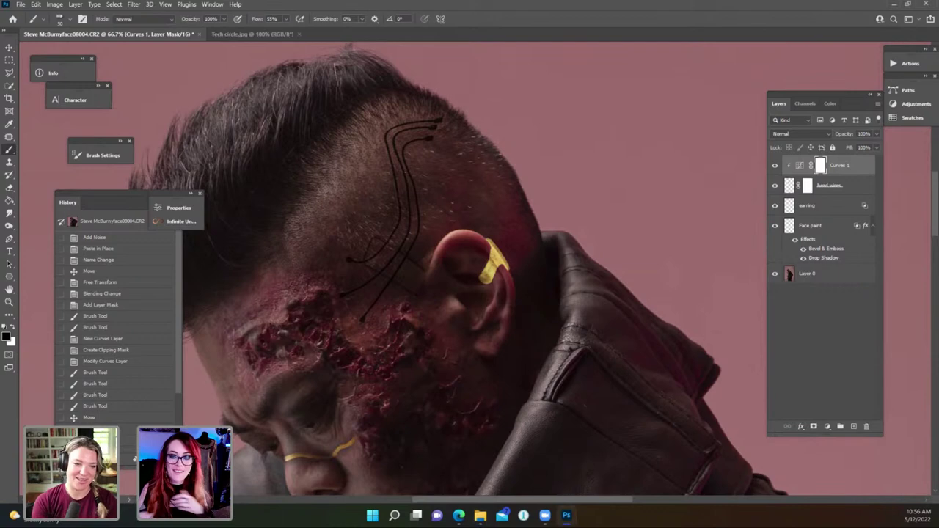
Paste the whole Tech circle.jpg into the portrait as Layer 1 and set its blend mode to Screen.
{"action": "key", "text": "ctrl+a"}
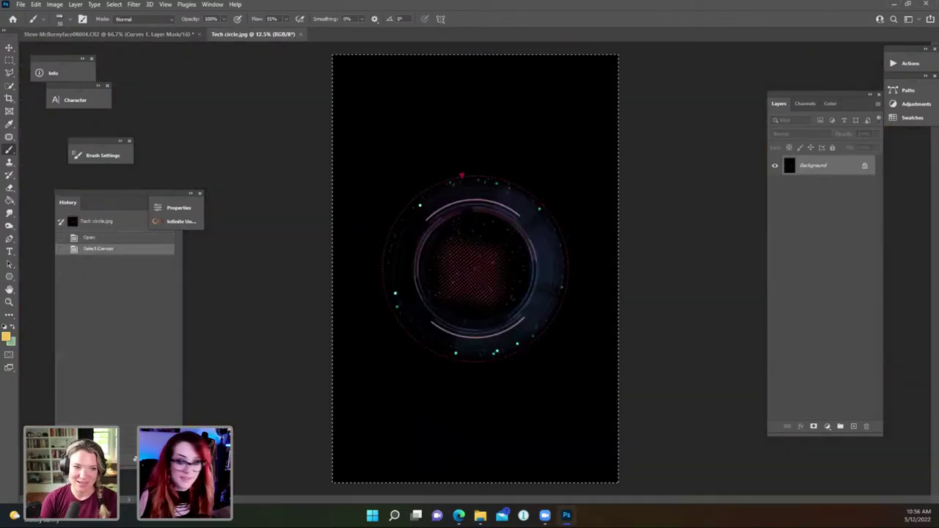
{"action": "left_click", "coordinate": [176, 34]}
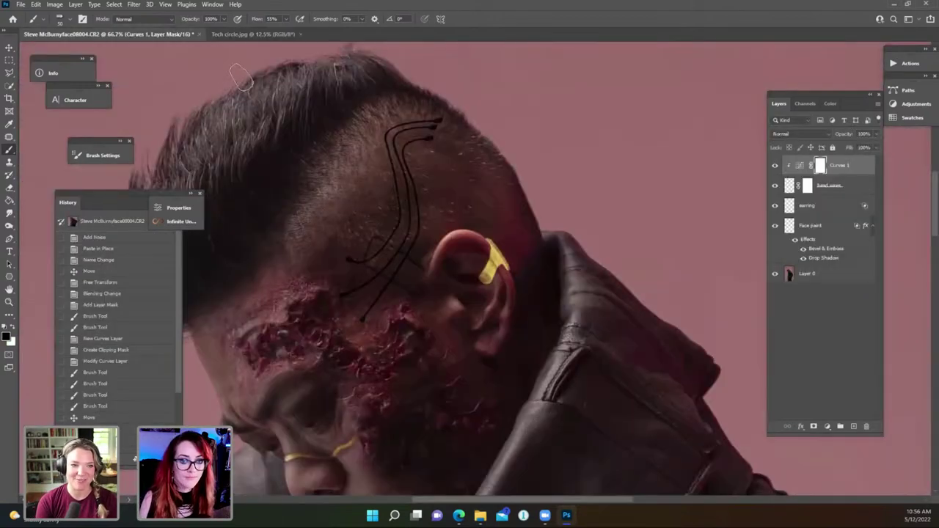
{"action": "key", "text": "ctrl+minus"}
{"action": "key", "text": "ctrl+minus"}
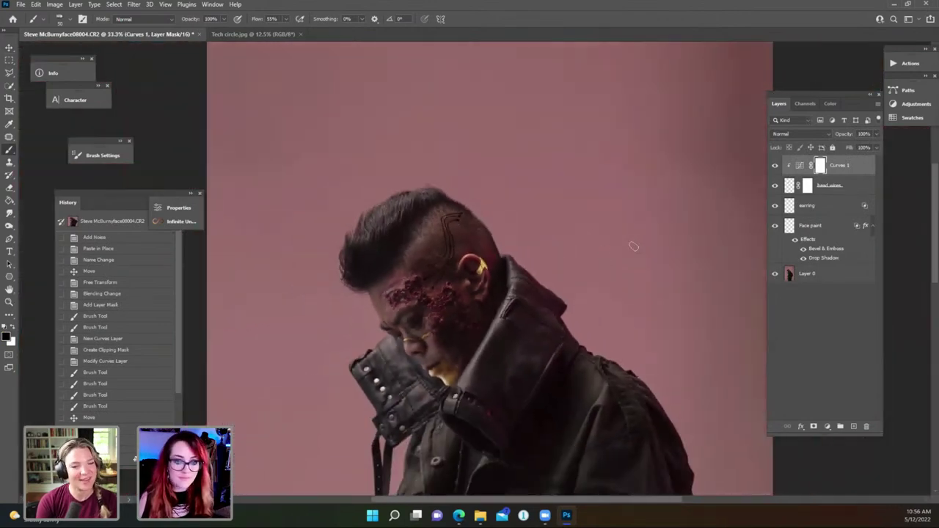
{"action": "key", "text": "ctrl+v"}
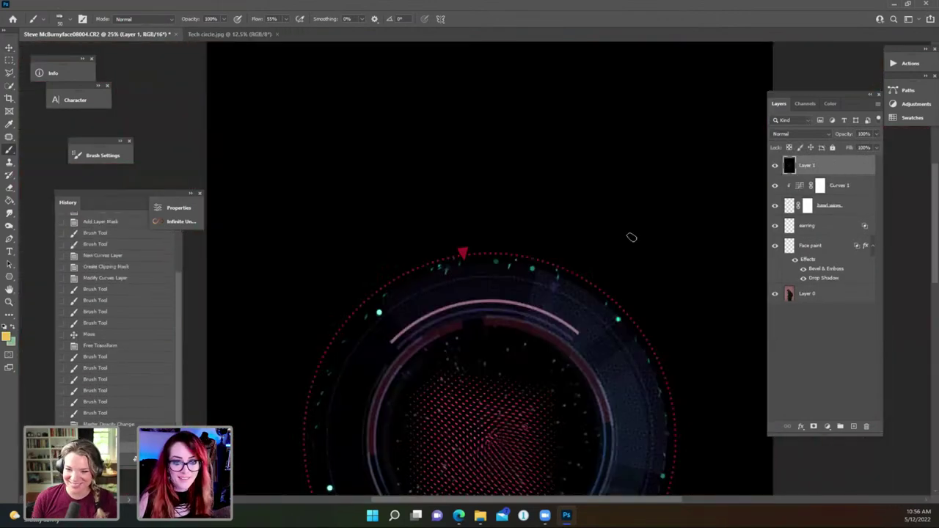
{"action": "left_click", "coordinate": [806, 132]}
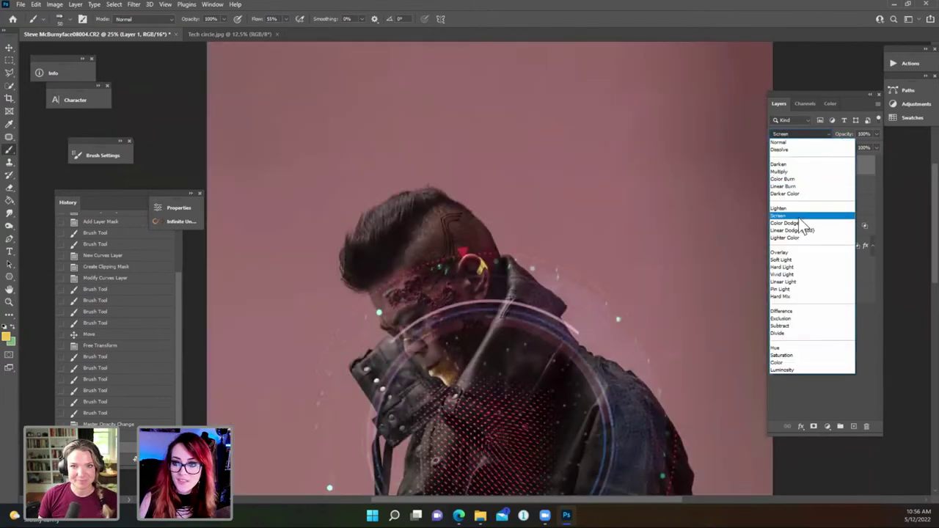
{"action": "left_click", "coordinate": [798, 217]}
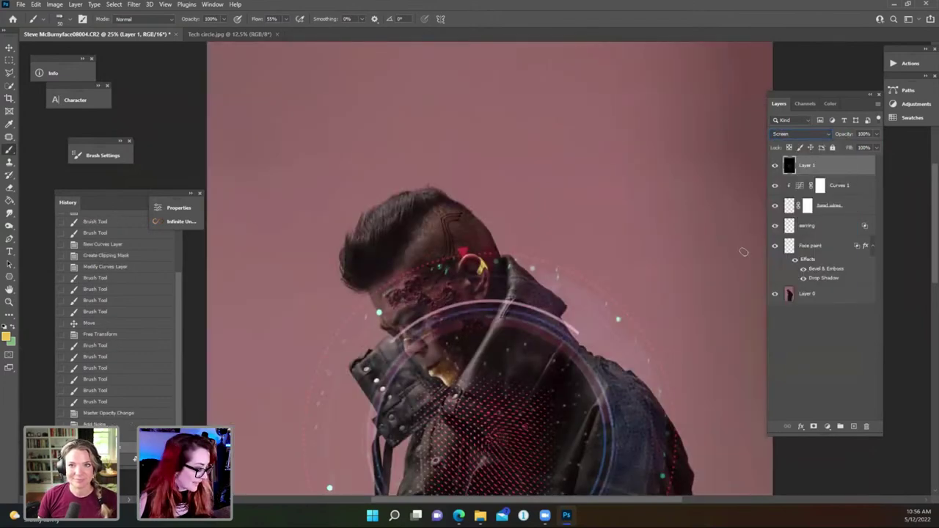
{"action": "key", "text": "ctrl+minus"}
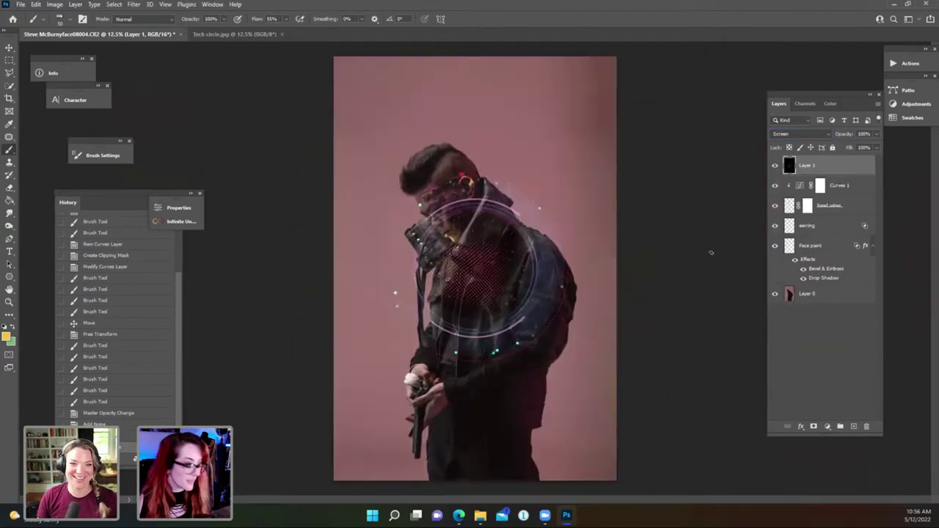
Free-transform the tech circle, shrinking it sharply and moving it onto the man's face.
{"action": "key", "text": "ctrl+t"}
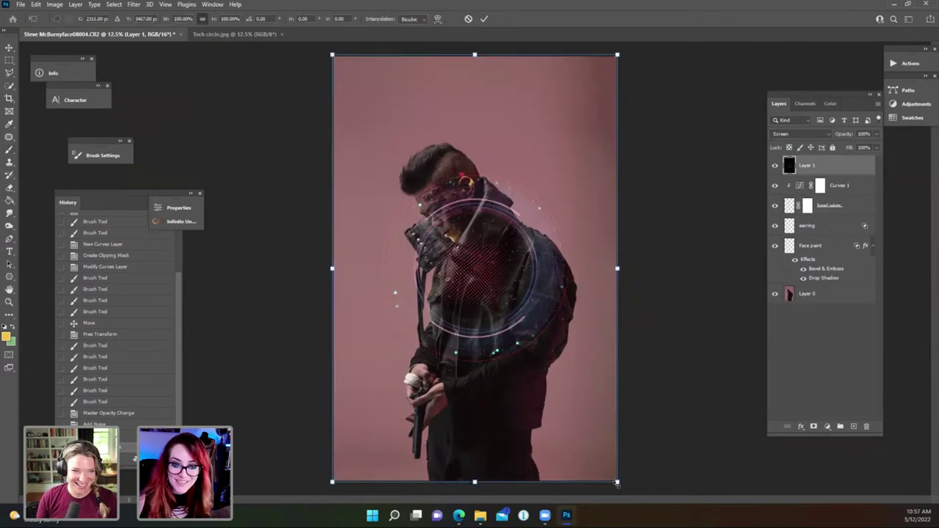
{"action": "left_click_drag", "start_coordinate": [617, 483], "coordinate": [397, 152]}
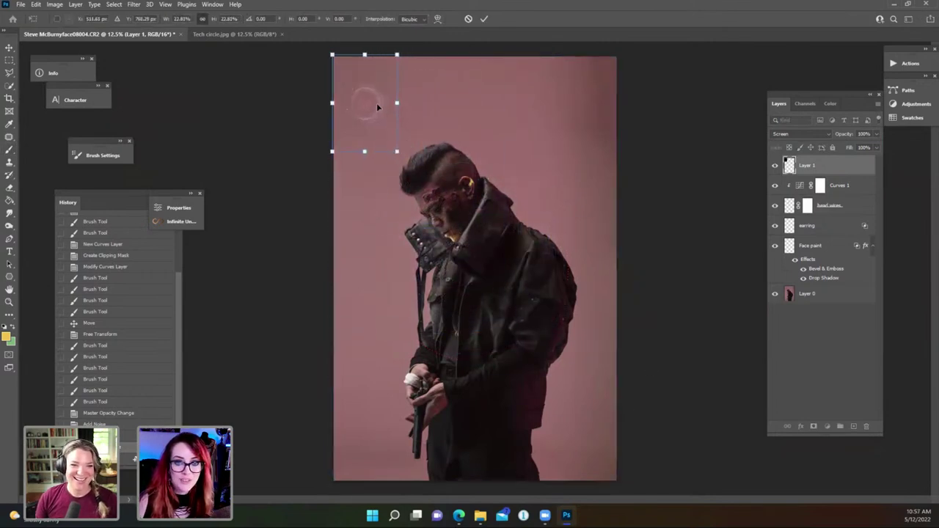
{"action": "left_click_drag", "start_coordinate": [377, 103], "coordinate": [454, 198]}
{"action": "scroll", "coordinate": [483, 211], "scroll_direction": "up", "scroll_amount": 2}
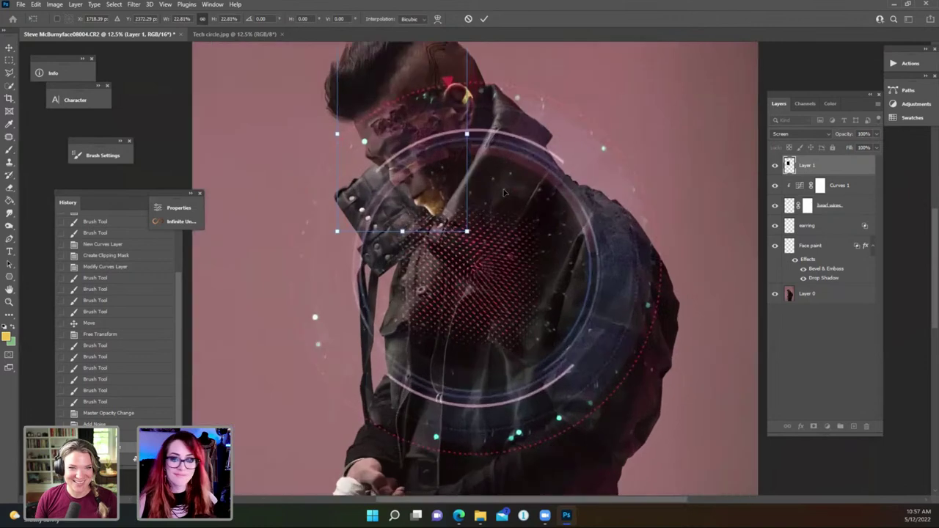
{"action": "scroll", "coordinate": [464, 209], "scroll_direction": "up", "scroll_amount": 2}
{"action": "left_click_drag", "start_coordinate": [419, 134], "coordinate": [452, 141]}
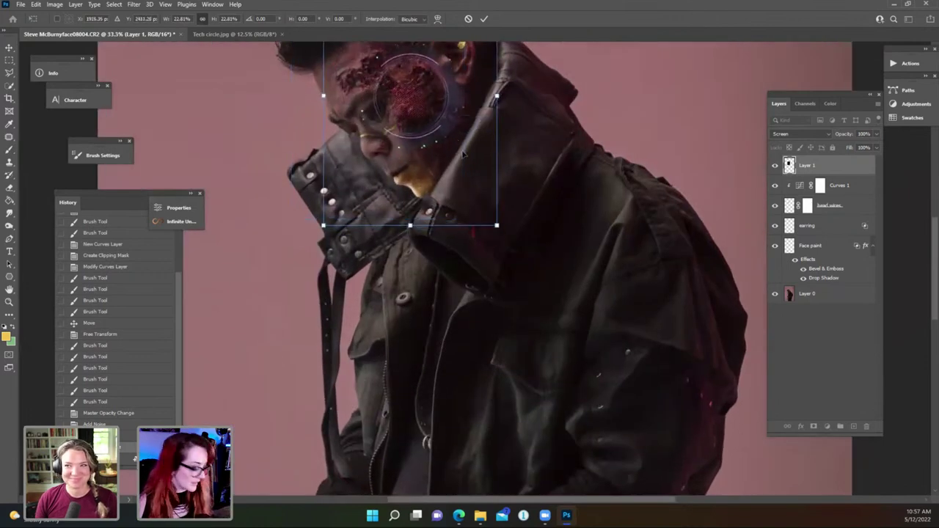
Shrink the tech circle further, commit the transform, and position it over the man's eye.
{"action": "left_click_drag", "start_coordinate": [497, 225], "coordinate": [510, 315]}
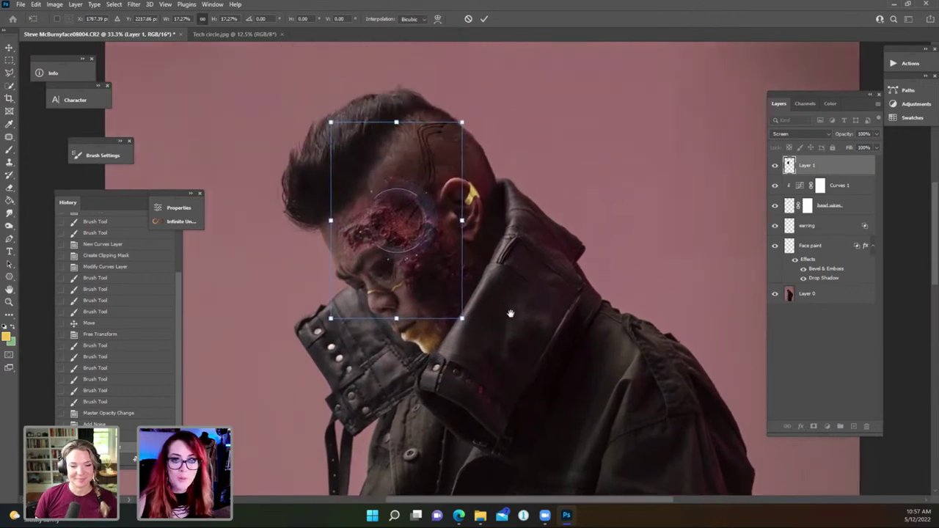
{"action": "left_click_drag", "start_coordinate": [419, 303], "coordinate": [428, 217]}
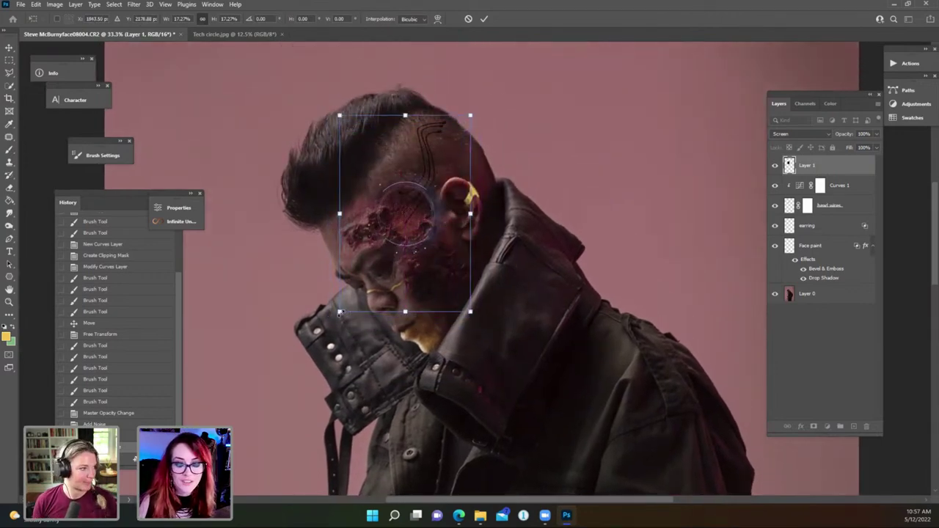
{"action": "left_click_drag", "start_coordinate": [339, 312], "coordinate": [358, 283]}
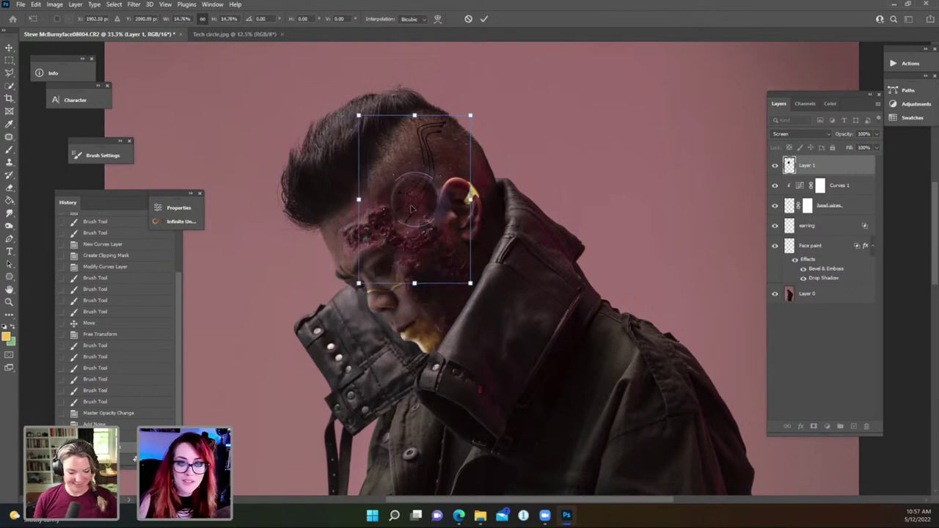
{"action": "left_click_drag", "start_coordinate": [412, 209], "coordinate": [407, 234]}
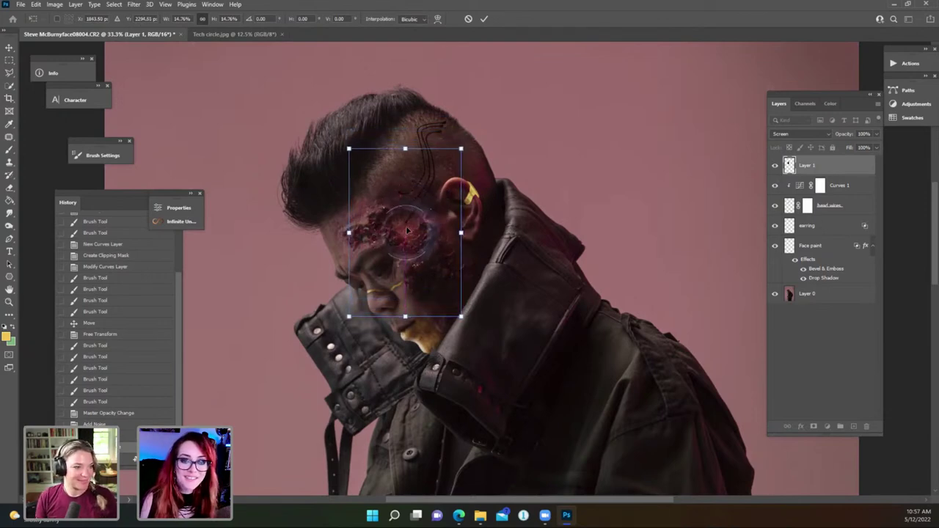
{"action": "key", "text": "Return"}
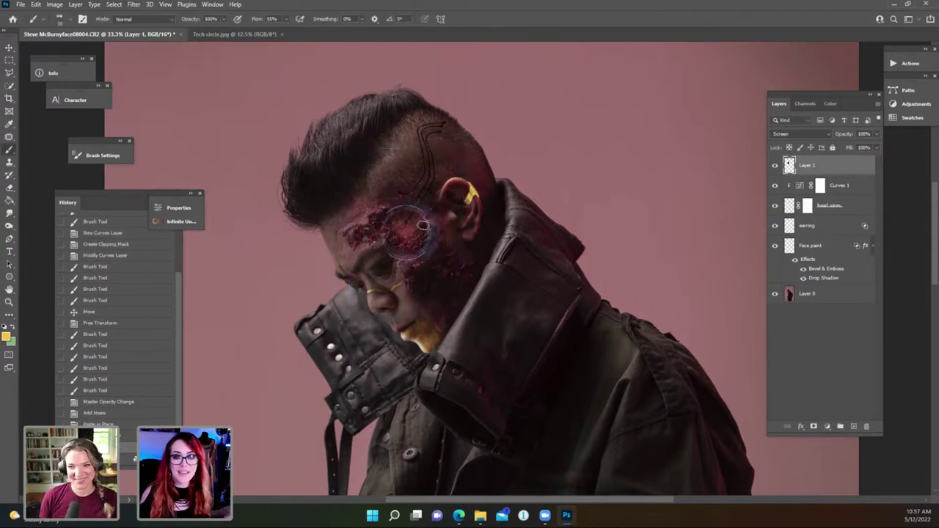
{"action": "left_click_drag", "start_coordinate": [433, 243], "coordinate": [415, 228]}
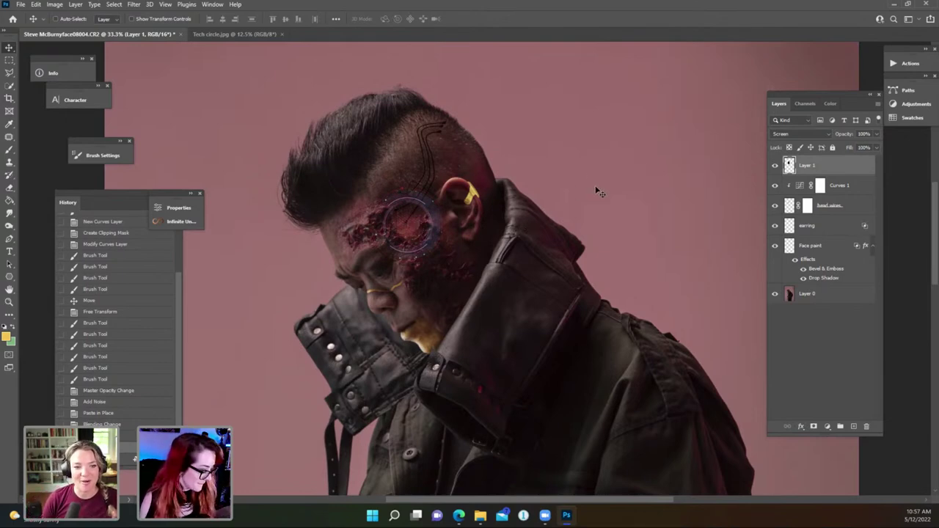
Duplicate the tech-circle layer as Layer 1 copy and select the original Layer 1.
{"action": "key", "text": "j"}
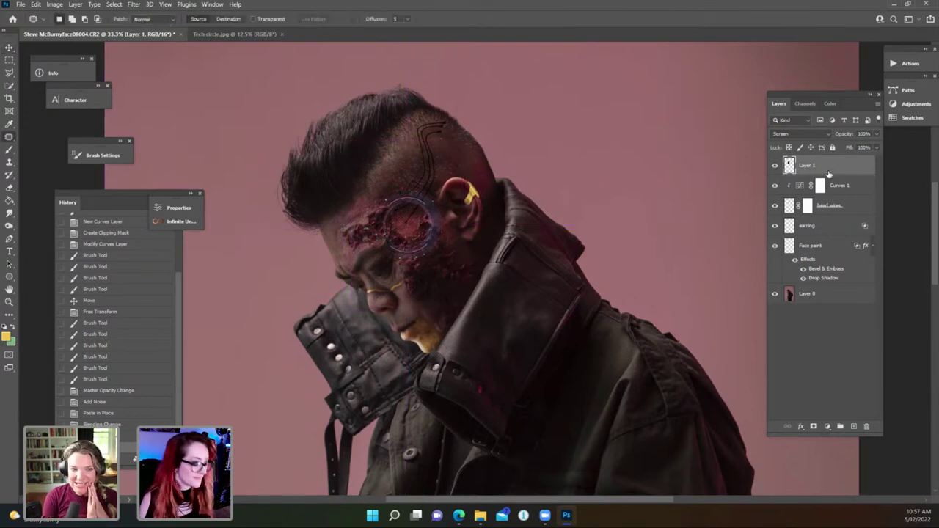
{"action": "key", "text": "ctrl+j"}
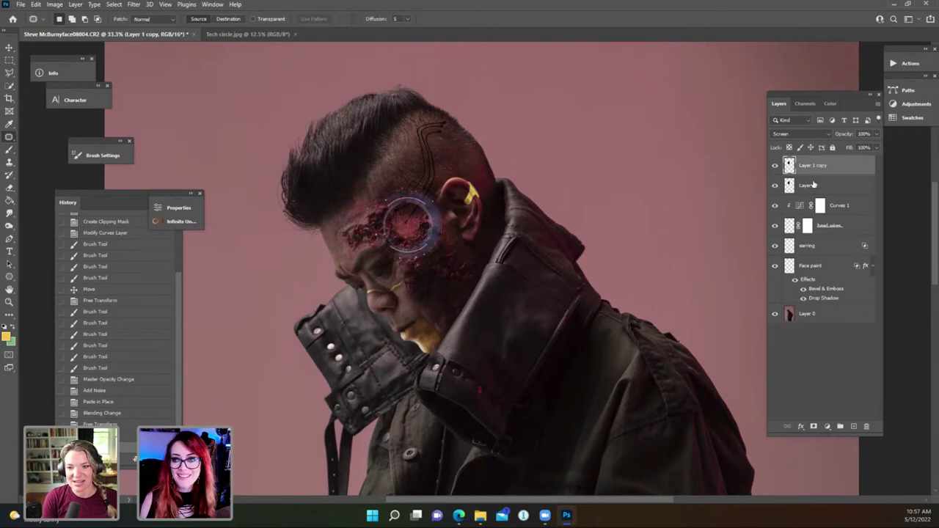
{"action": "left_click", "coordinate": [813, 184]}
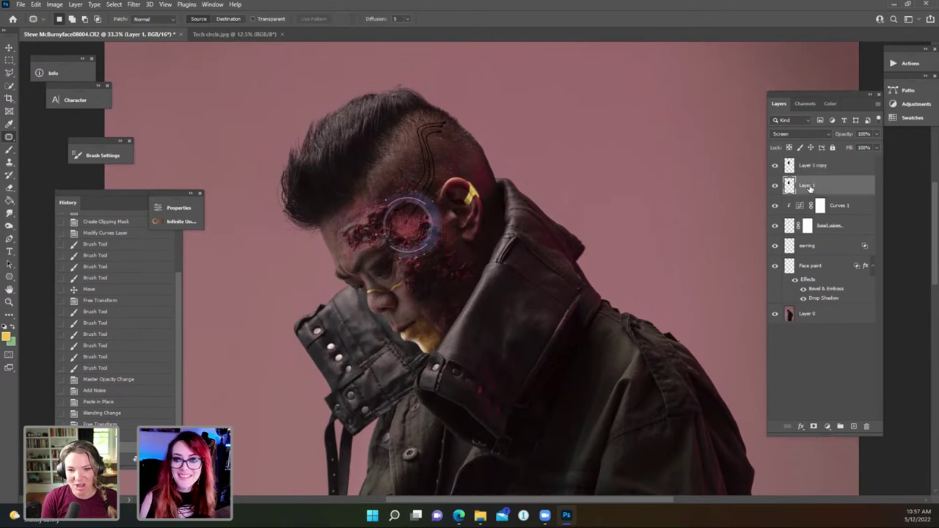
Soften the original Layer 1 with a Gaussian Blur of roughly 4 pixels.
{"action": "left_click", "coordinate": [134, 4]}
{"action": "mouse_move", "coordinate": [152, 118]}
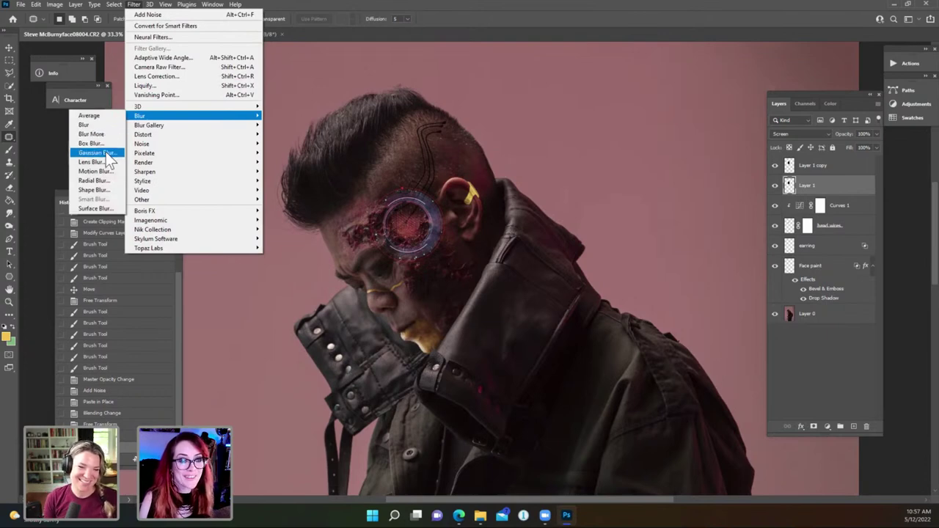
{"action": "left_click", "coordinate": [102, 153]}
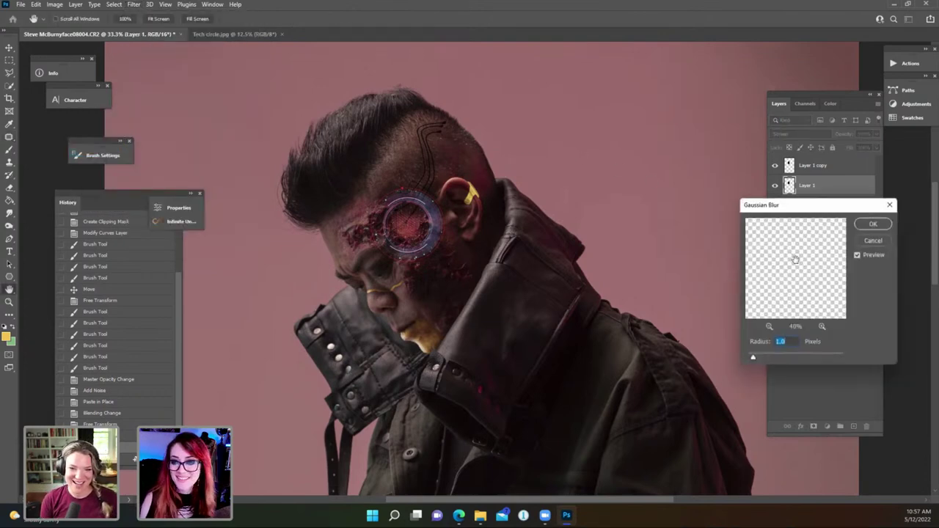
{"action": "left_click", "coordinate": [767, 357]}
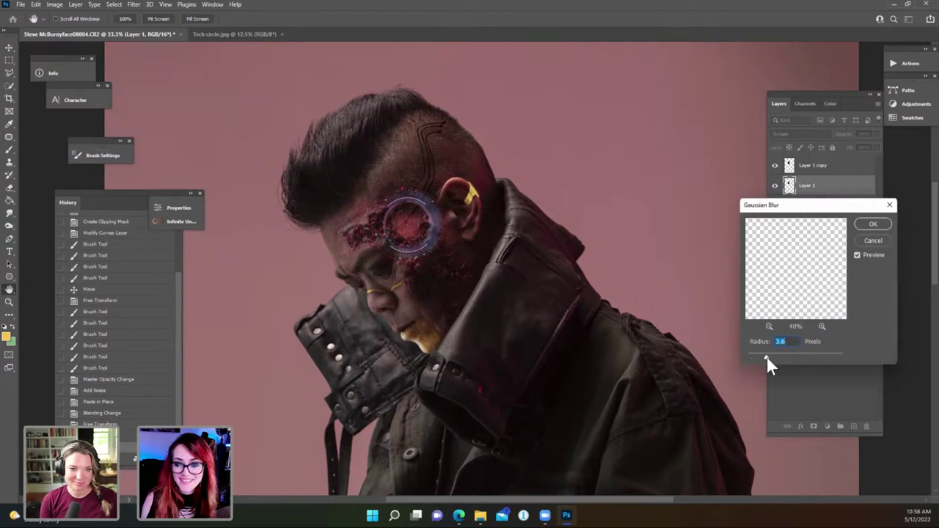
{"action": "left_click", "coordinate": [766, 357]}
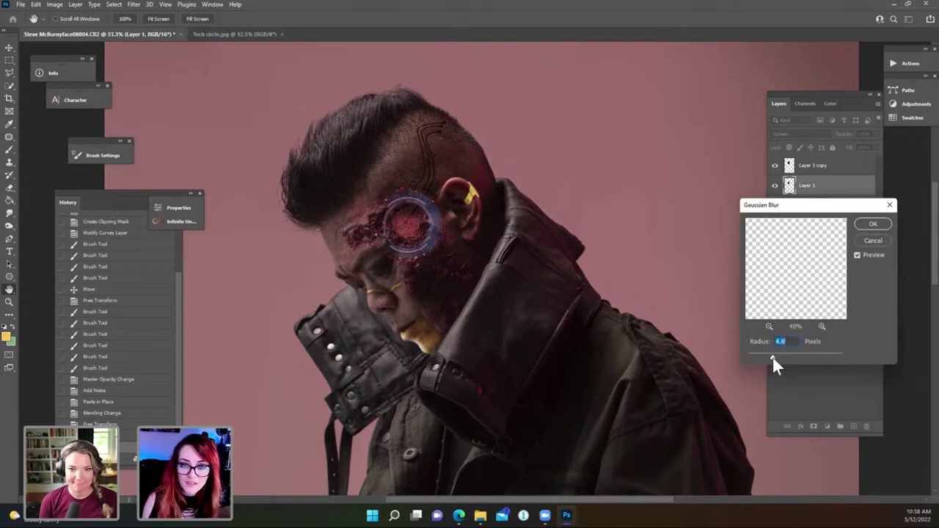
{"action": "left_click", "coordinate": [873, 223]}
{"action": "left_click", "coordinate": [841, 168]}
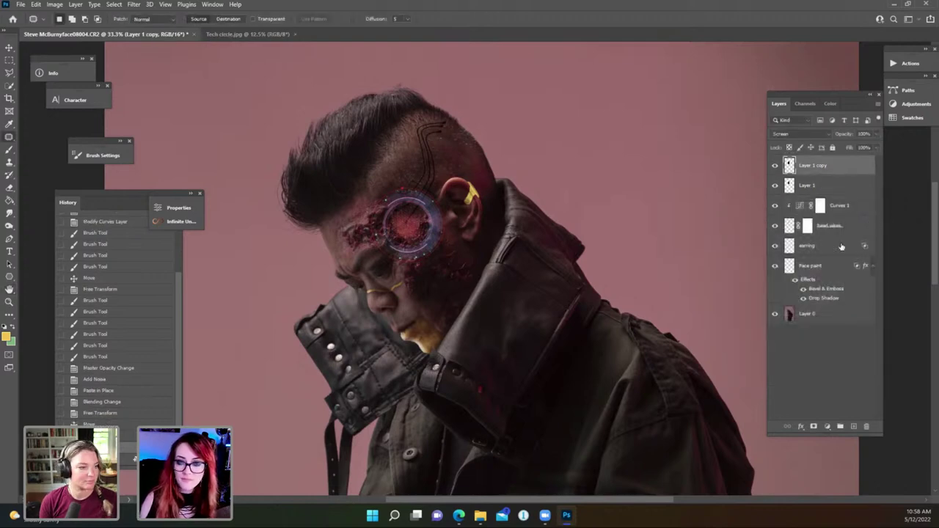
{"action": "left_click", "coordinate": [827, 426]}
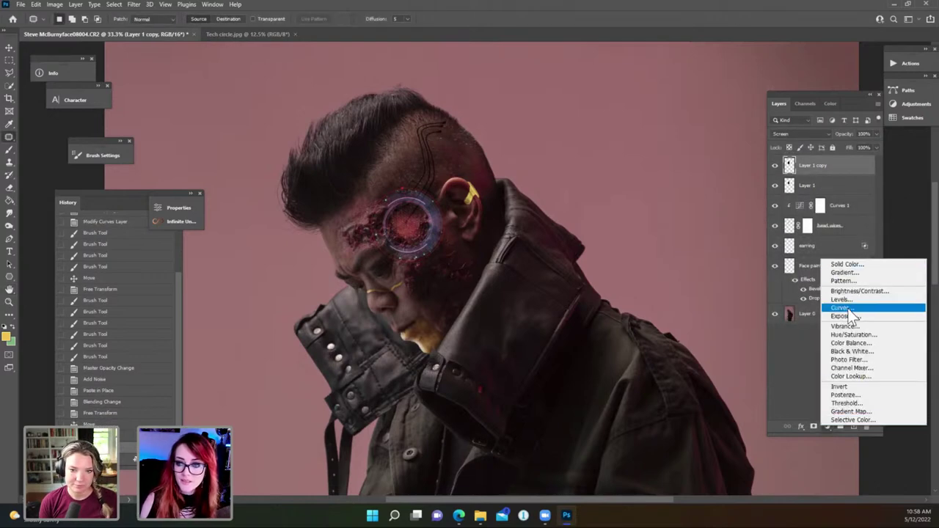
Add Curves 2 clipped to Layer 1 copy, raising the RGB midtones to brighten the sharp circle.
{"action": "left_click", "coordinate": [857, 307]}
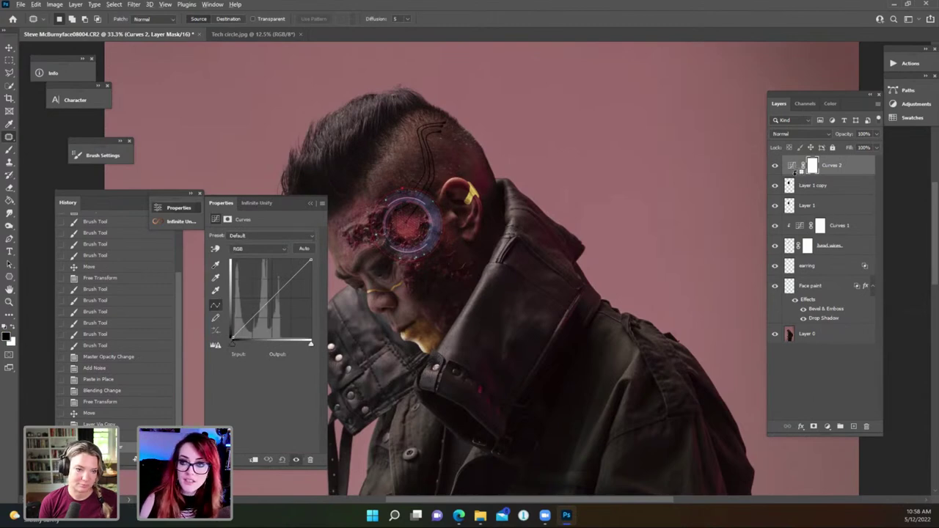
{"action": "left_click", "coordinate": [797, 174], "text": "alt"}
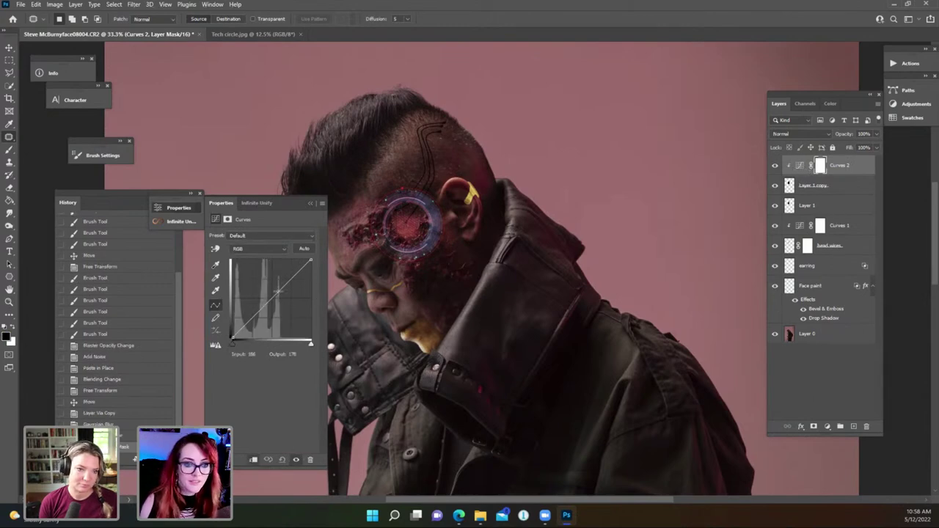
{"action": "left_click_drag", "start_coordinate": [279, 293], "coordinate": [274, 278]}
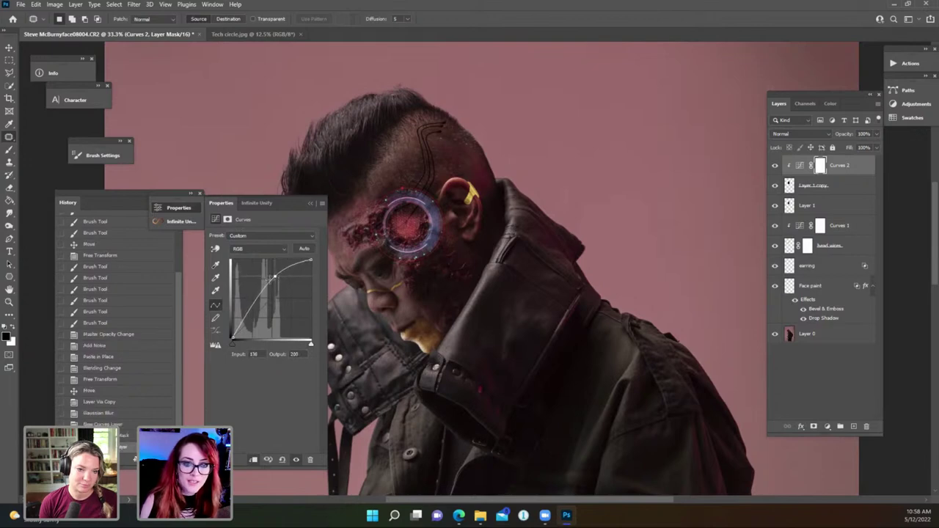
{"action": "left_click", "coordinate": [311, 203]}
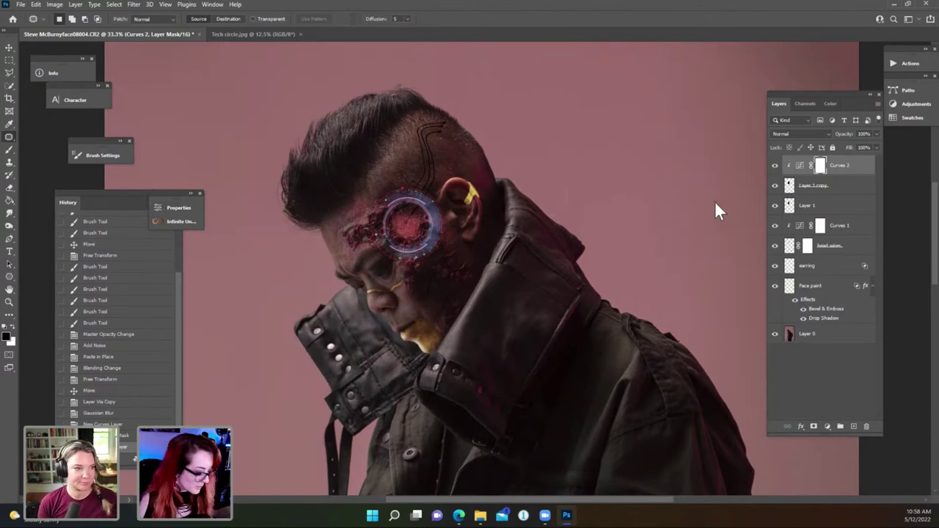
{"action": "key", "text": "ctrl+minus"}
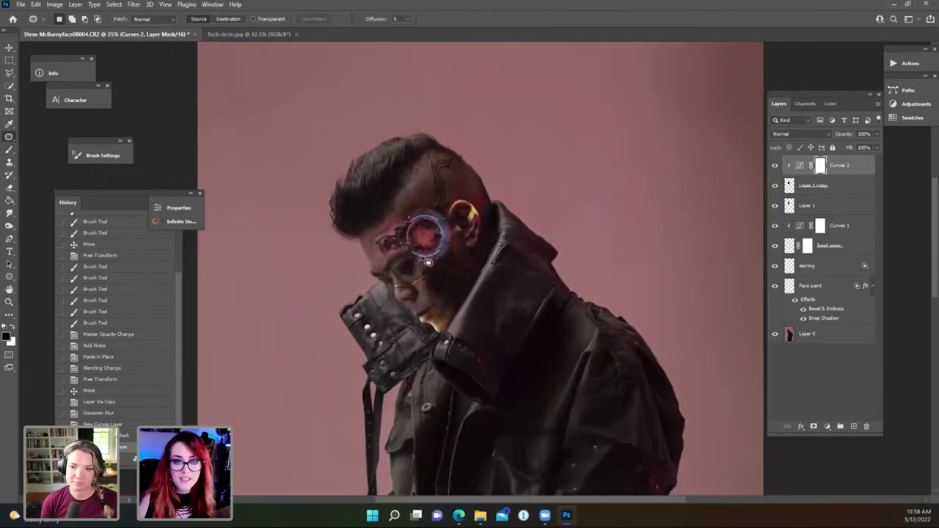
Check the Tech circle.jpg document, then return to the portrait without applying any filter.
{"action": "left_click", "coordinate": [264, 34]}
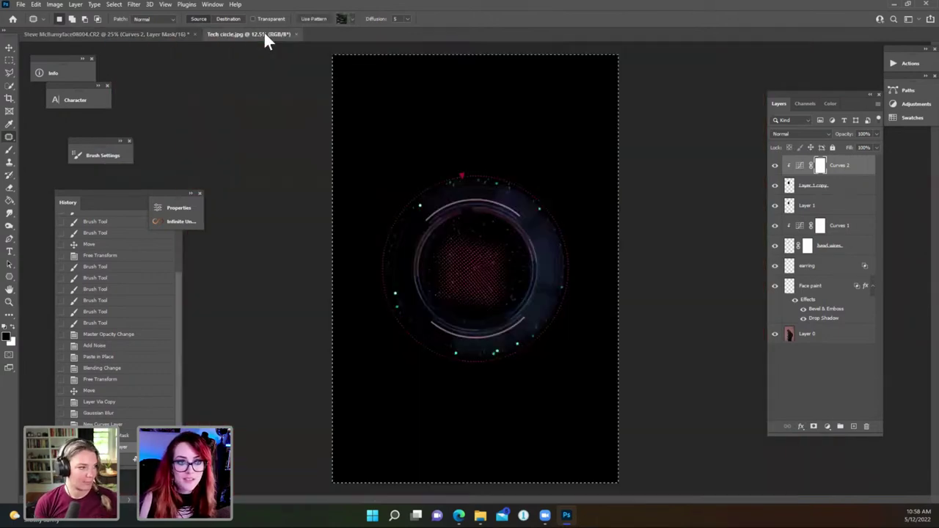
{"action": "key", "text": "ctrl+a"}
{"action": "left_click", "coordinate": [134, 4]}
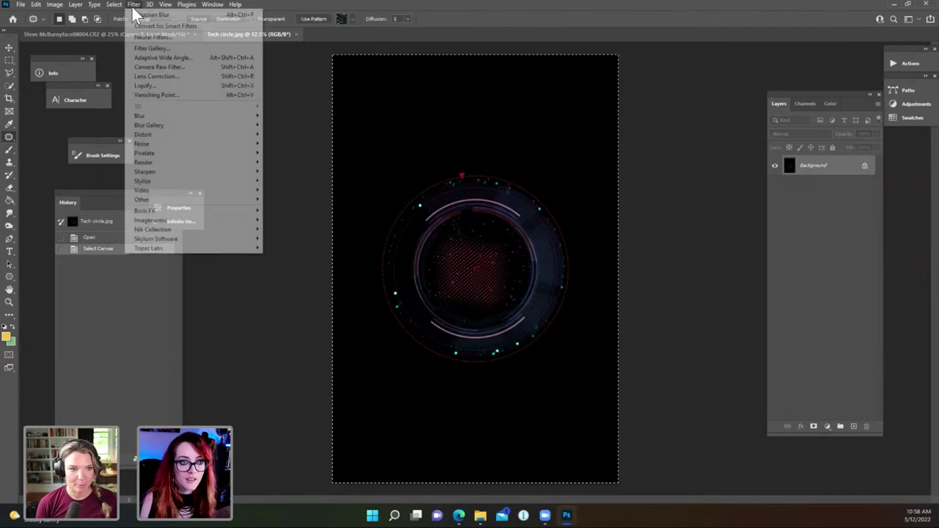
{"action": "left_click", "coordinate": [303, 58]}
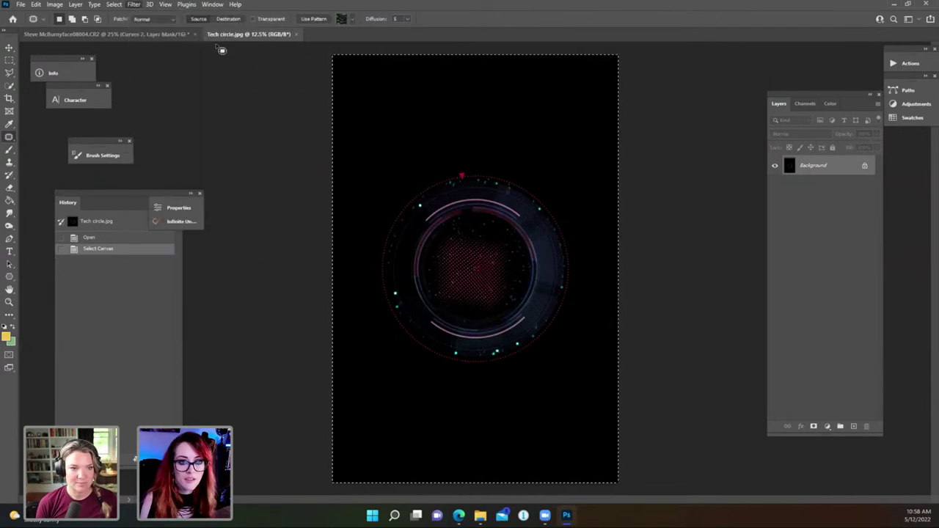
{"action": "left_click", "coordinate": [165, 33]}
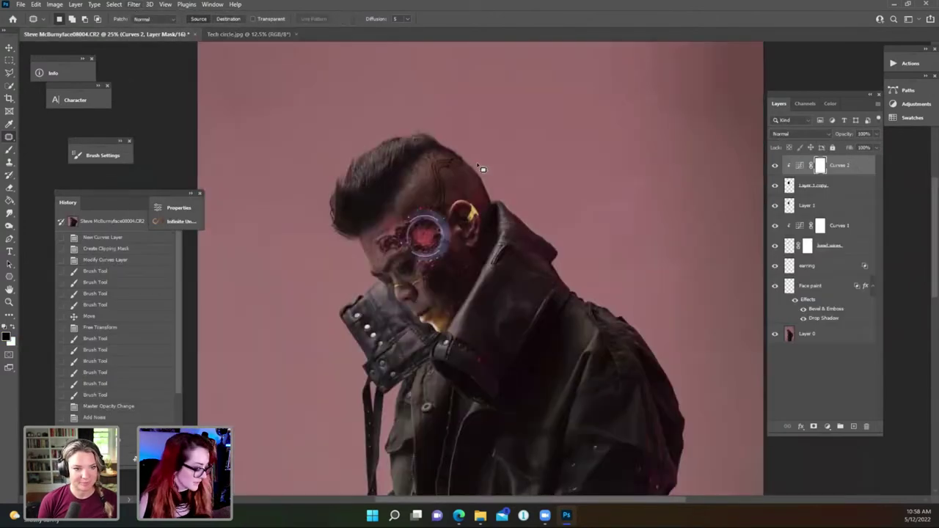
{"action": "key", "text": "ctrl+plus"}
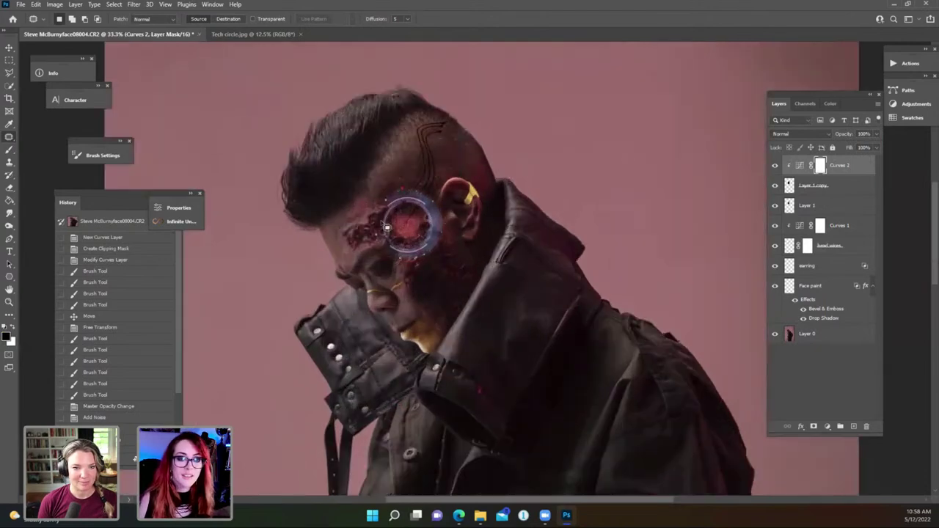
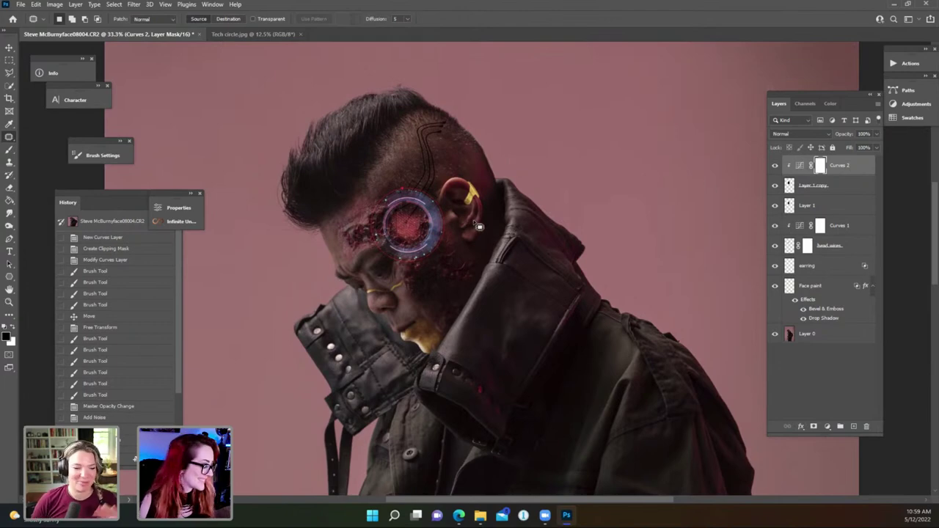
Add a new Soft Light layer, Layer 2, above Layer 1.
{"action": "left_click", "coordinate": [833, 211]}
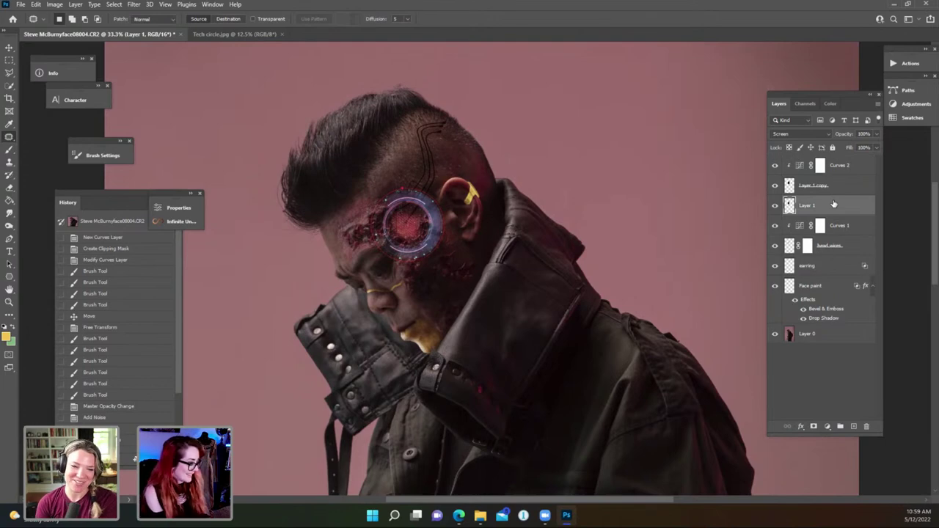
{"action": "key", "text": "ctrl+shift+n"}
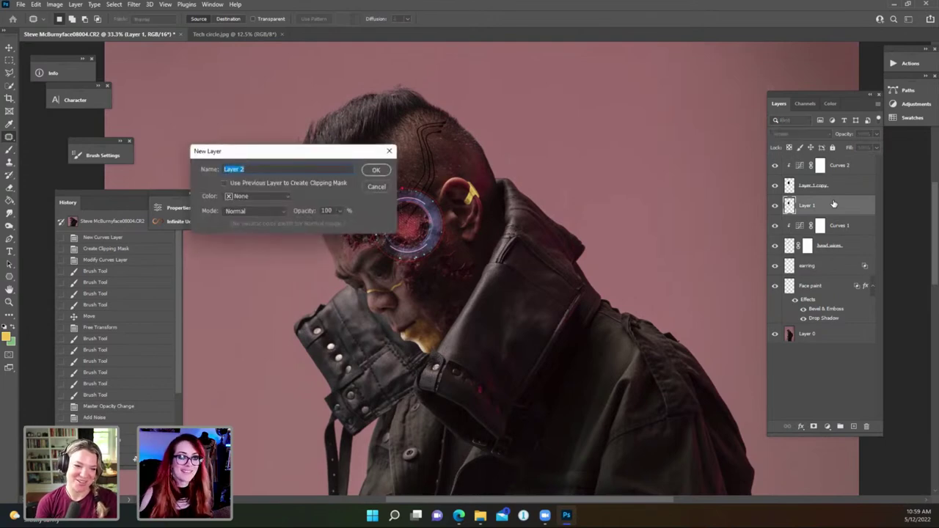
{"action": "left_click", "coordinate": [257, 211]}
{"action": "left_click", "coordinate": [265, 350]}
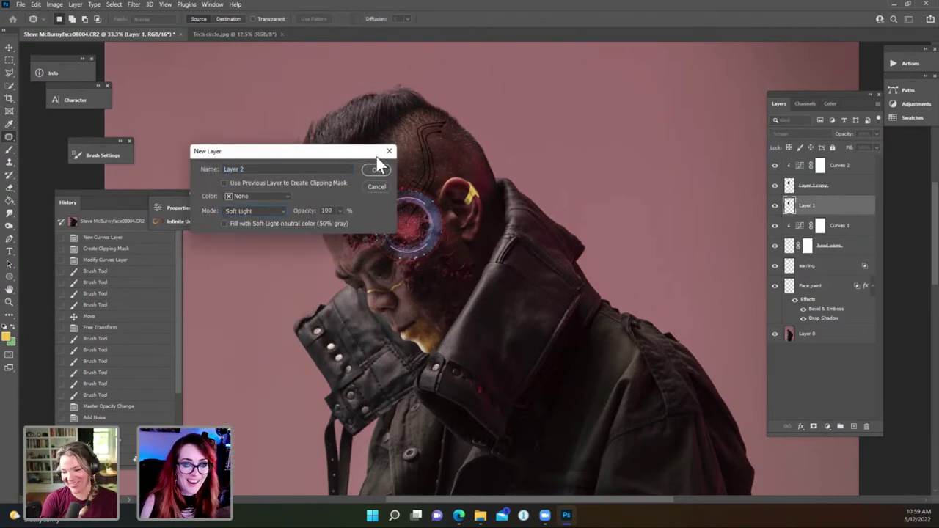
{"action": "left_click", "coordinate": [376, 170]}
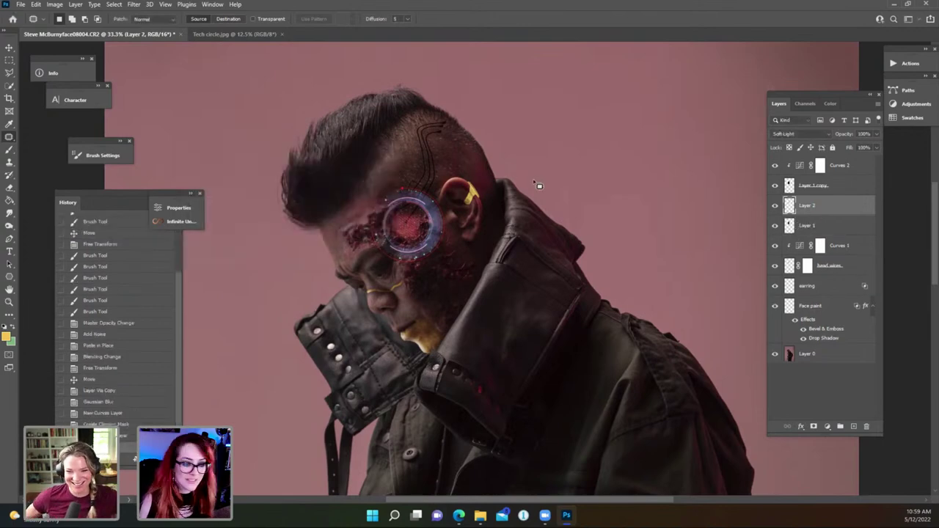
Select the Soft Round brush.
{"action": "key", "text": "b"}
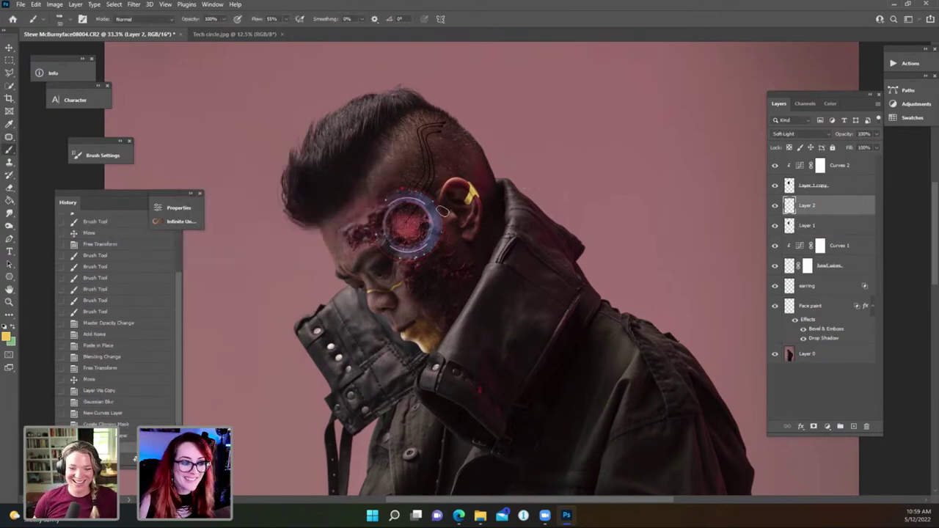
{"action": "left_click", "coordinate": [61, 21]}
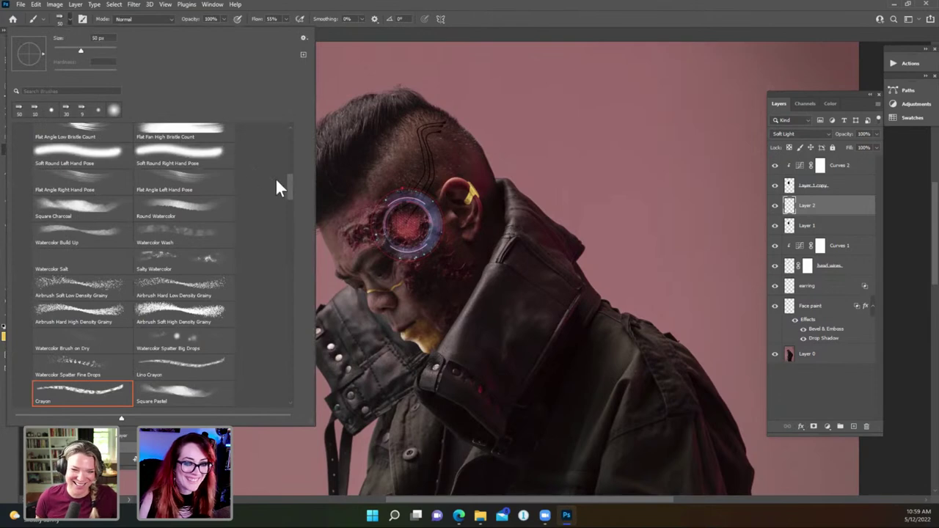
{"action": "left_click_drag", "start_coordinate": [295, 192], "coordinate": [292, 143]}
{"action": "left_click", "coordinate": [103, 155]}
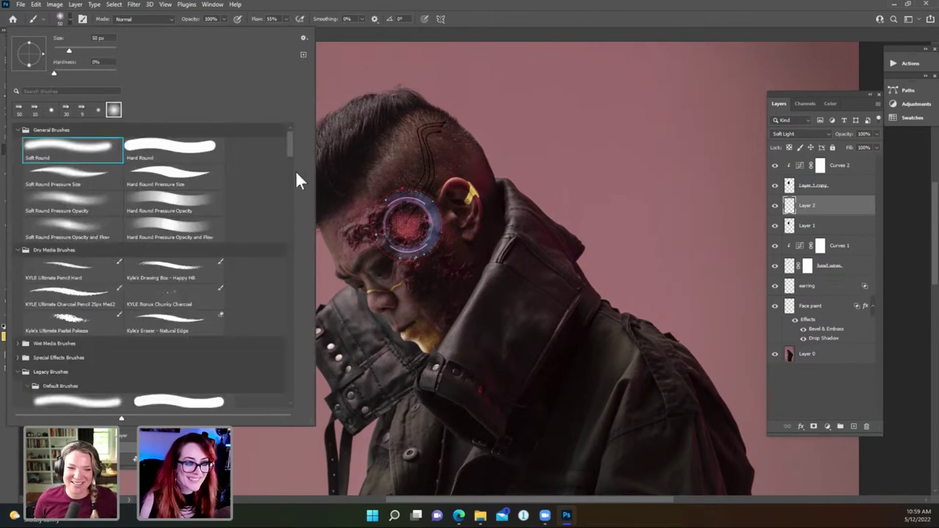
{"action": "left_click", "coordinate": [407, 194]}
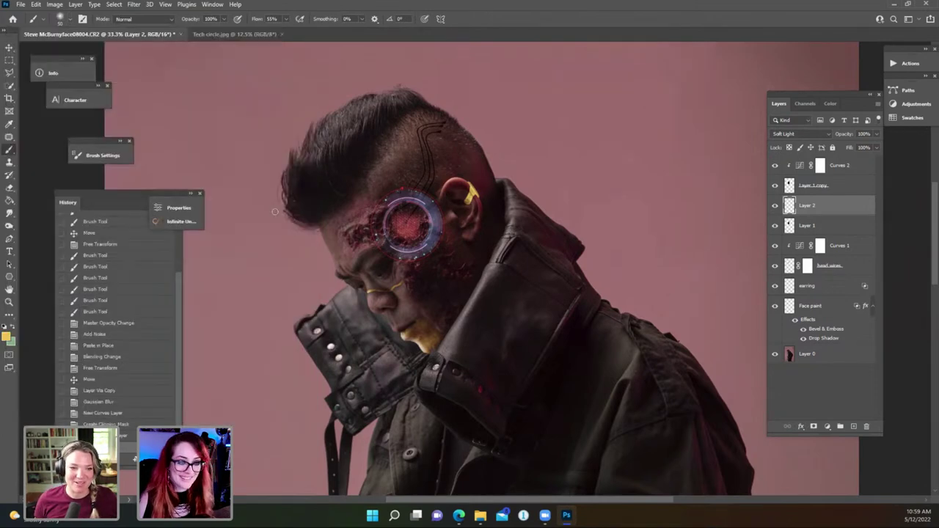
Set a cyan foreground colour from 004eff and paint it over the eye's tech circle.
{"action": "left_click", "coordinate": [7, 336]}
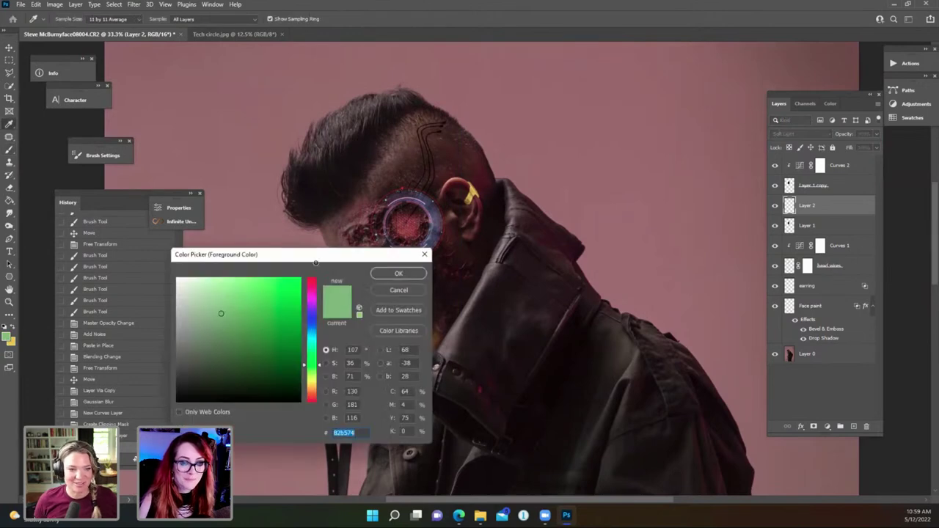
{"action": "type", "text": "004eff"}
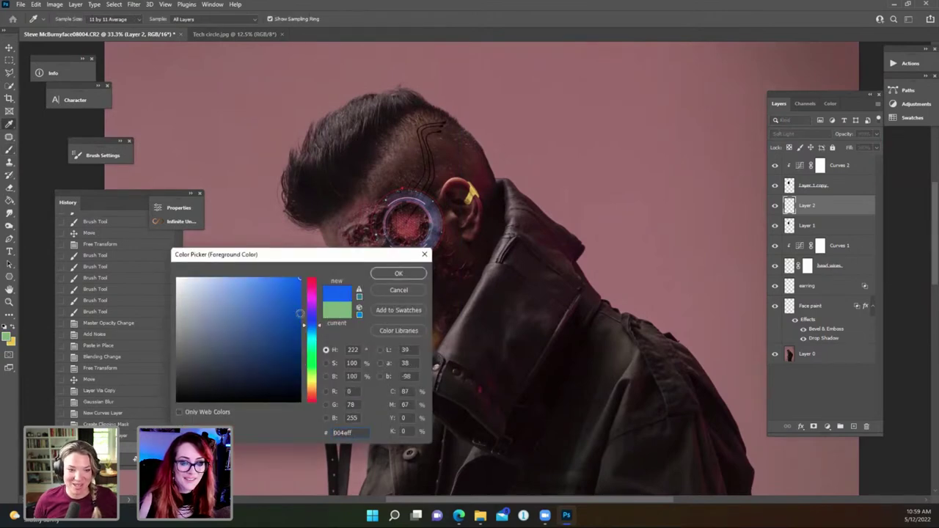
{"action": "left_click", "coordinate": [312, 332]}
{"action": "left_click", "coordinate": [398, 273]}
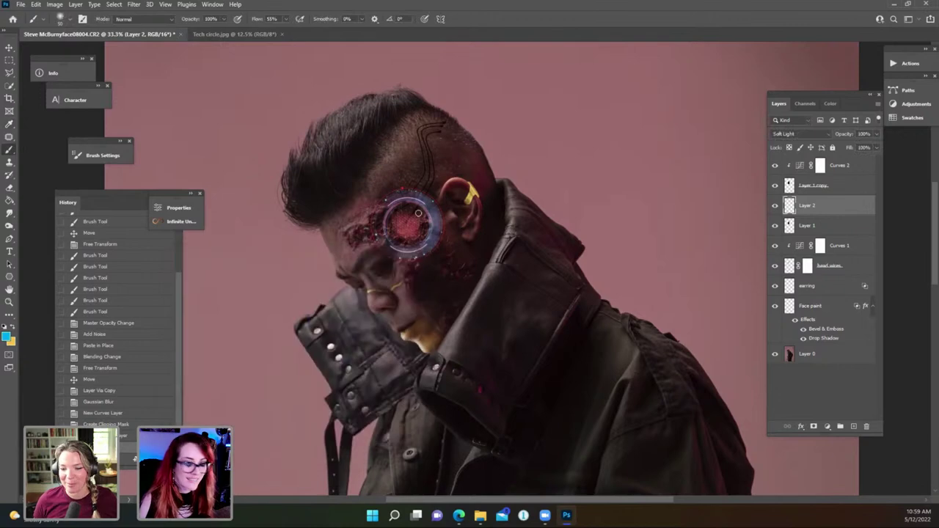
{"action": "key", "text": "bracketright"}
{"action": "key", "text": "bracketright"}
{"action": "key", "text": "bracketright"}
{"action": "key", "text": "bracketright"}
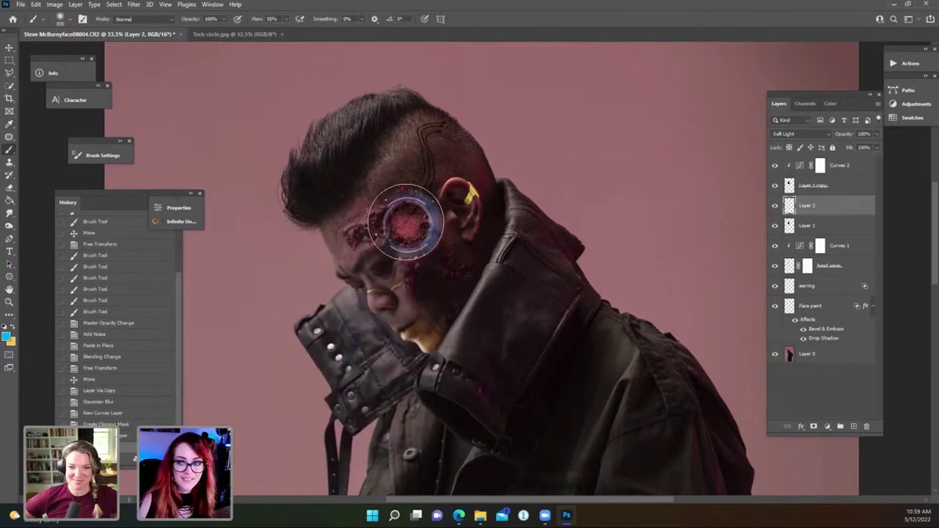
{"action": "left_click_drag", "start_coordinate": [407, 224], "coordinate": [441, 222]}
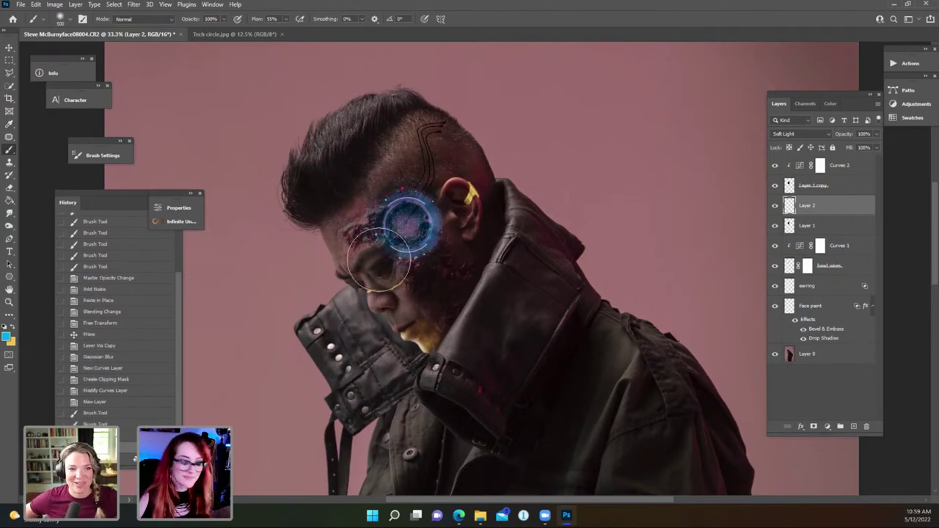
Set Layer 2 to Hard Light, move it below Layer 1, and lower its opacity to about 70%.
{"action": "left_click", "coordinate": [804, 133]}
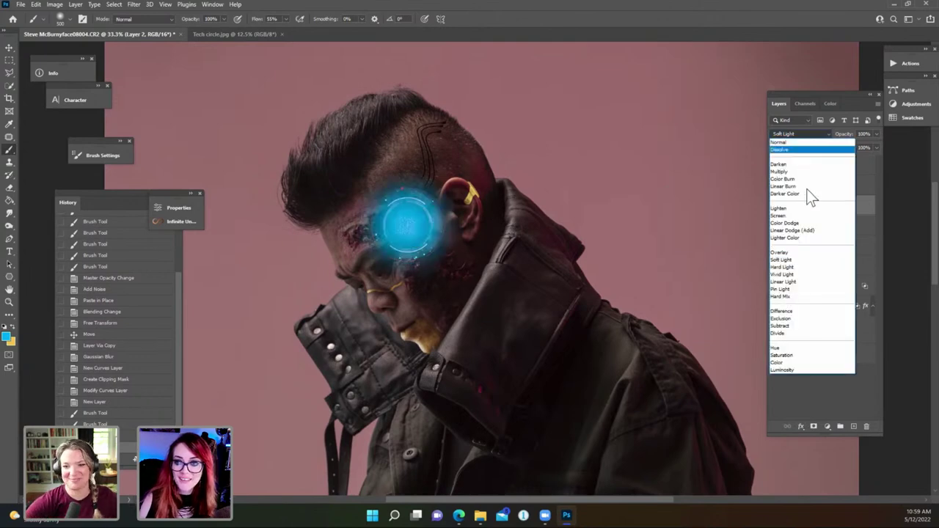
{"action": "left_click", "coordinate": [800, 268]}
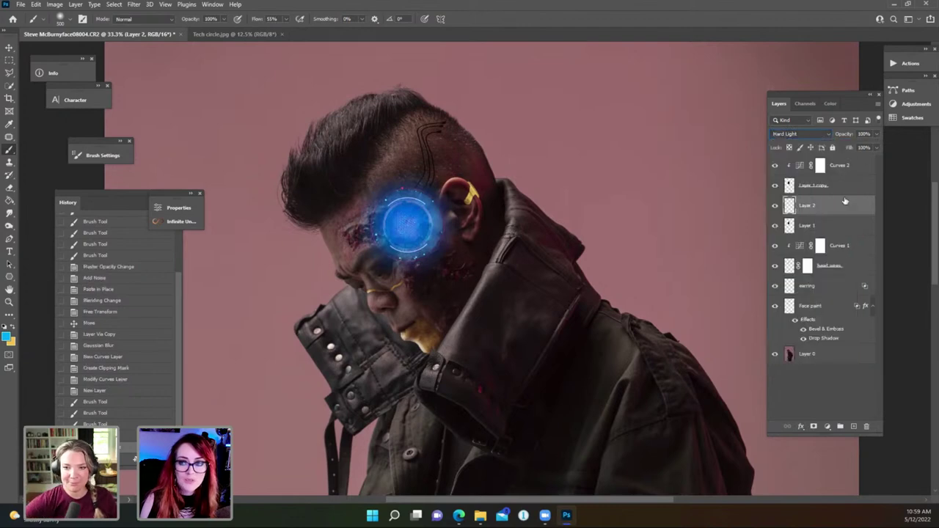
{"action": "left_click_drag", "start_coordinate": [844, 201], "coordinate": [841, 228]}
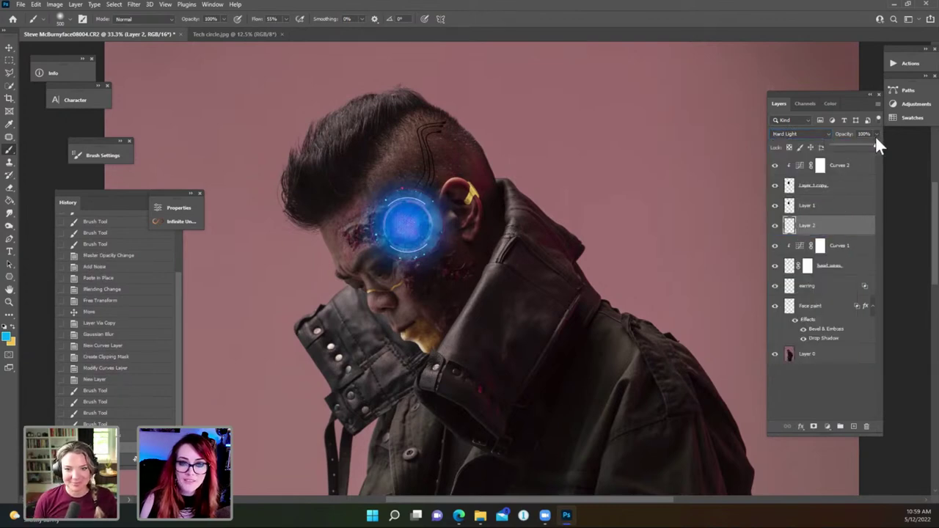
{"action": "left_click_drag", "start_coordinate": [864, 144], "coordinate": [860, 146]}
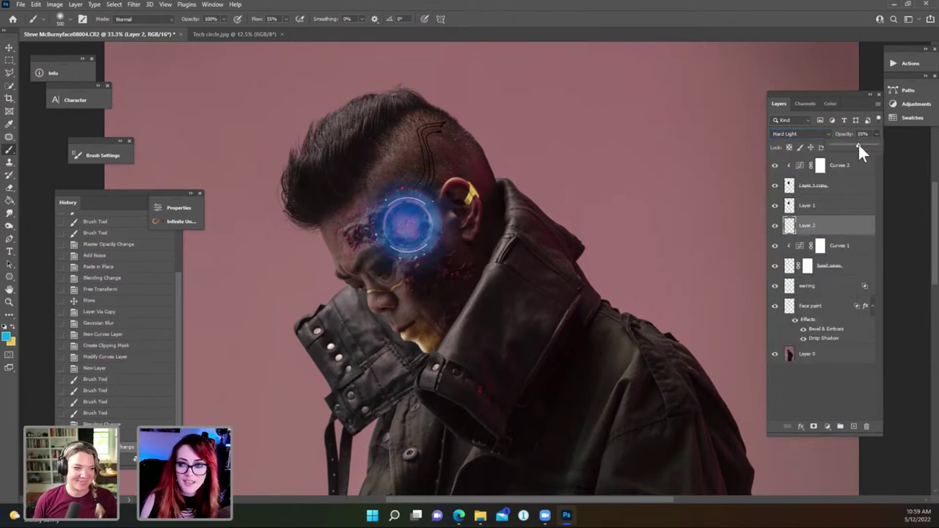
{"action": "left_click", "coordinate": [851, 166]}
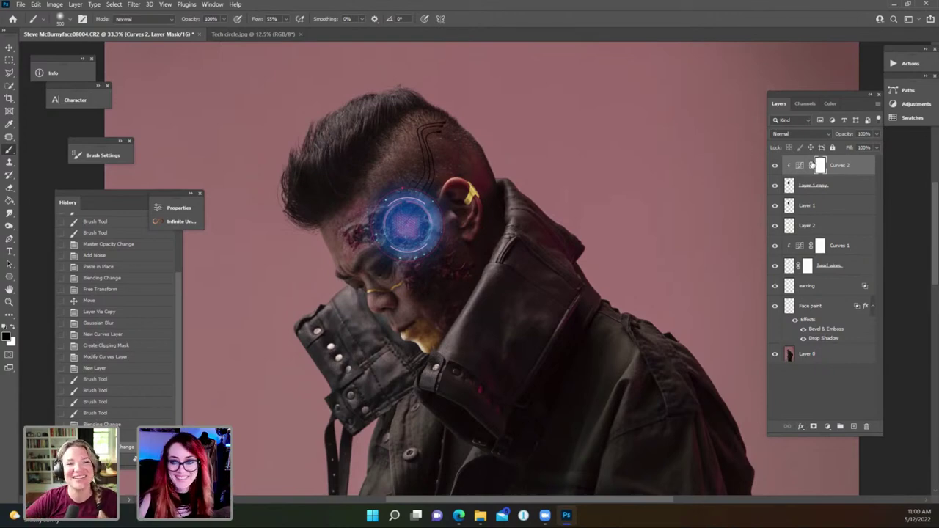
{"action": "left_click", "coordinate": [846, 189]}
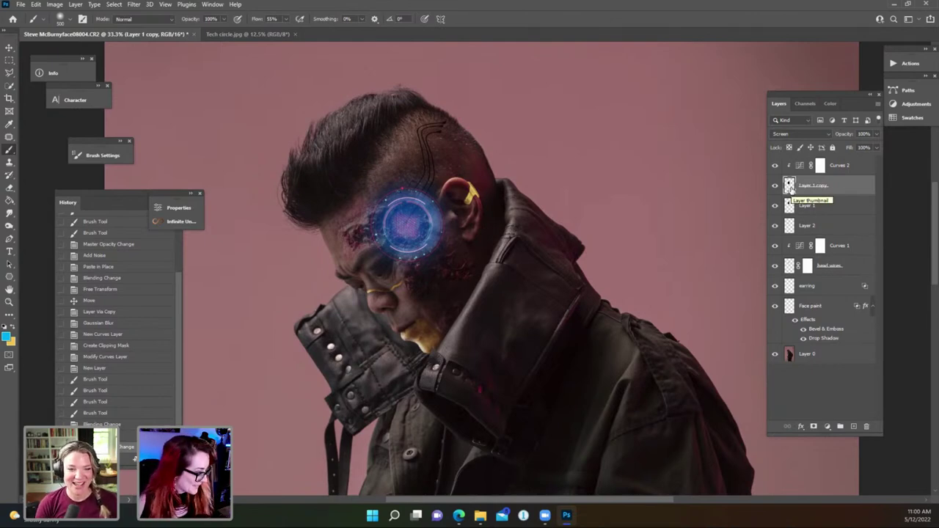
{"action": "key", "text": "ctrl+minus"}
{"action": "key", "text": "ctrl+minus"}
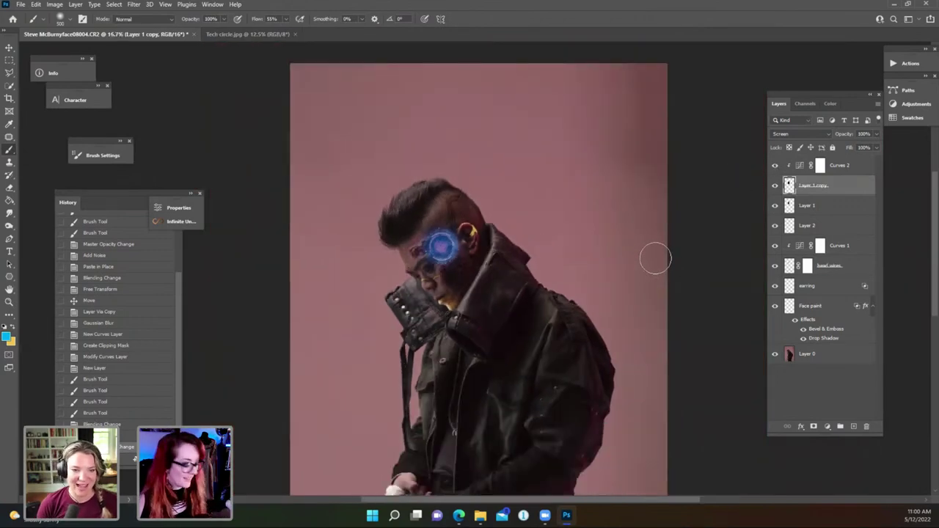
{"action": "scroll", "coordinate": [673, 250], "scroll_direction": "down", "scroll_amount": 1}
{"action": "scroll", "coordinate": [675, 251], "scroll_direction": "up", "scroll_amount": 1}
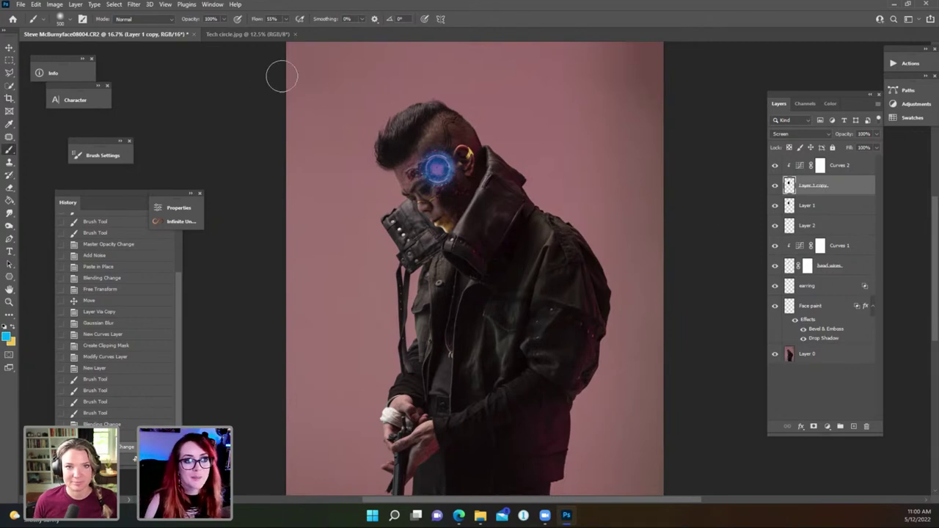
Run Filter > Boris FX > Optics 2022 on Layer 1 copy.
{"action": "left_click", "coordinate": [133, 5]}
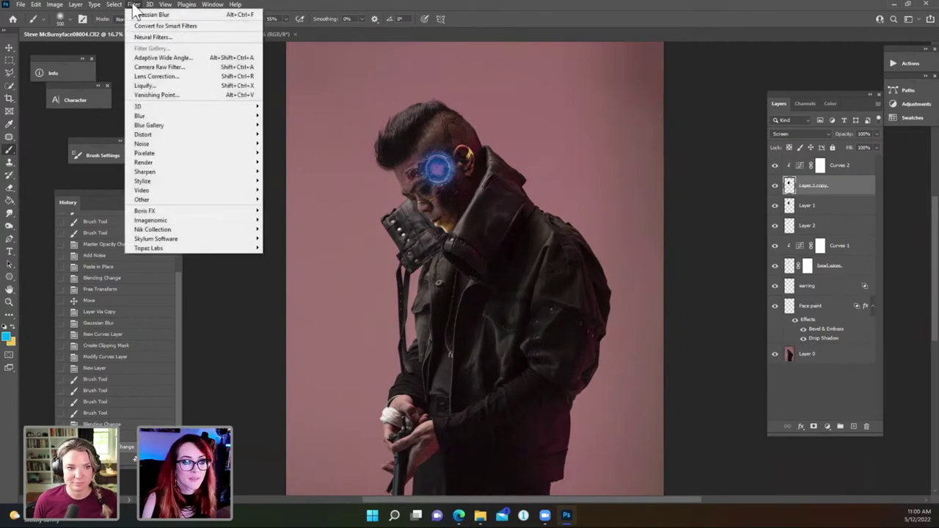
{"action": "mouse_move", "coordinate": [183, 211]}
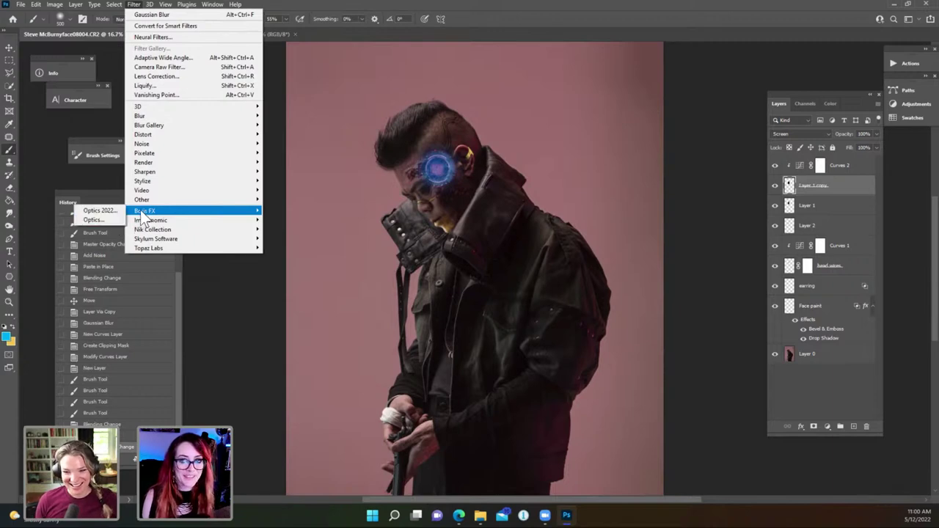
{"action": "left_click", "coordinate": [112, 212]}
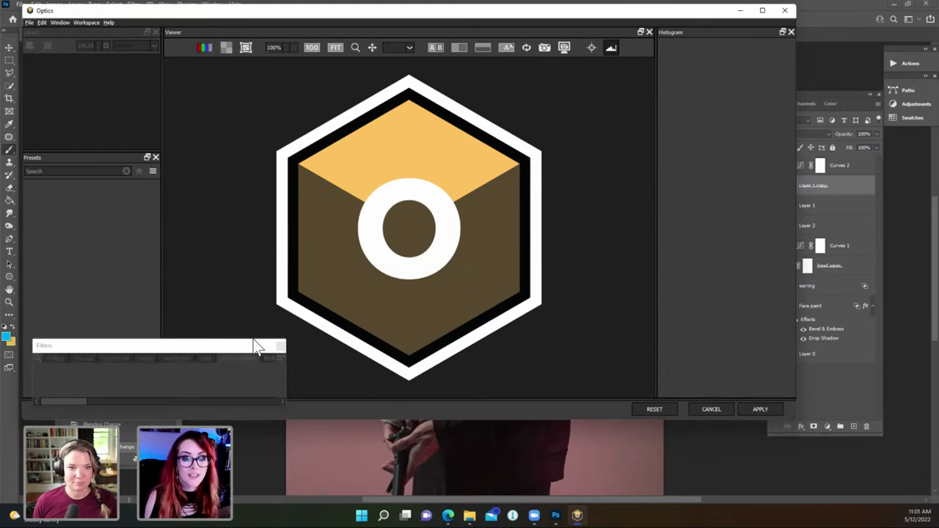
Dismiss the Optics startup note and enlarge the Filters panel to show all categories.
{"action": "left_click", "coordinate": [418, 220]}
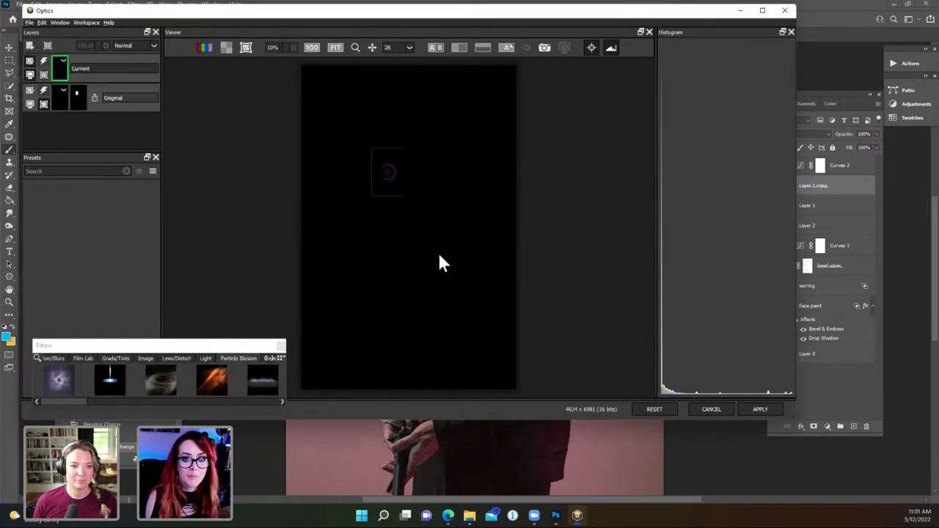
{"action": "left_click_drag", "start_coordinate": [258, 347], "coordinate": [297, 402]}
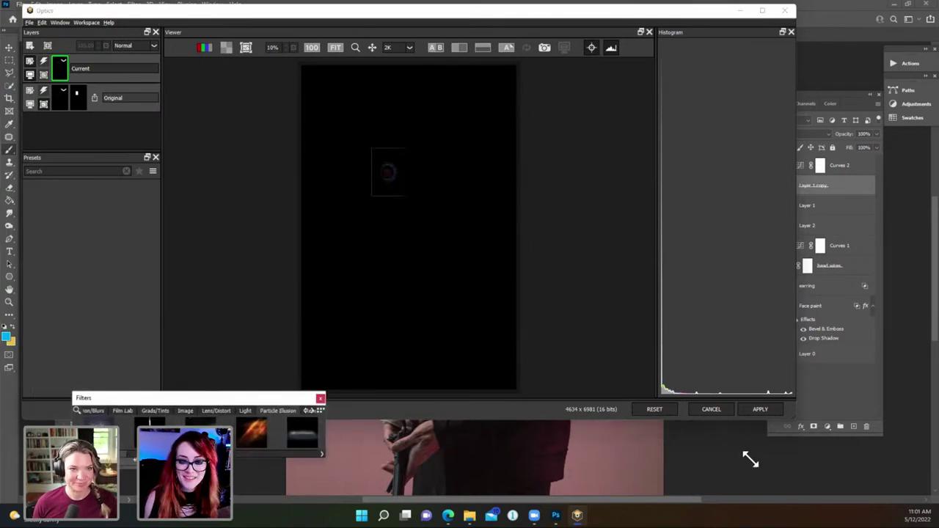
{"action": "left_click_drag", "start_coordinate": [750, 459], "coordinate": [749, 457]}
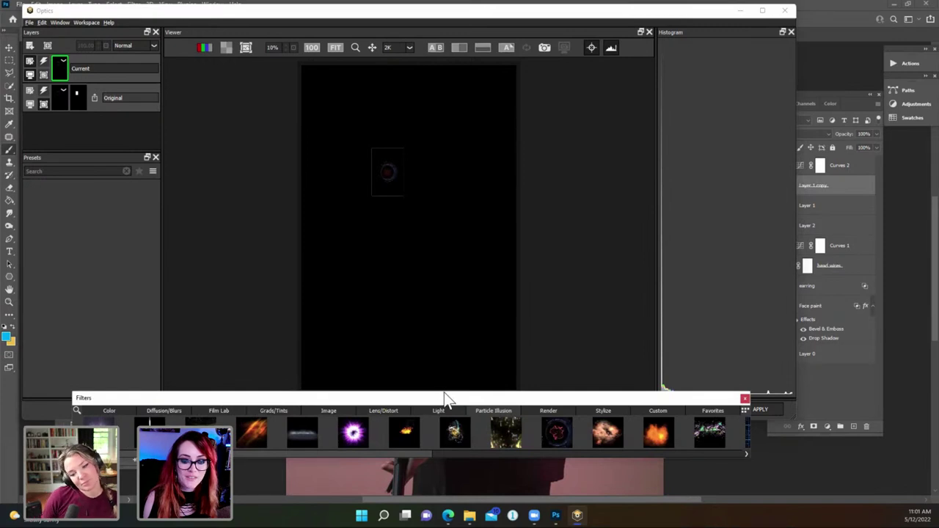
{"action": "left_click_drag", "start_coordinate": [448, 400], "coordinate": [442, 357]}
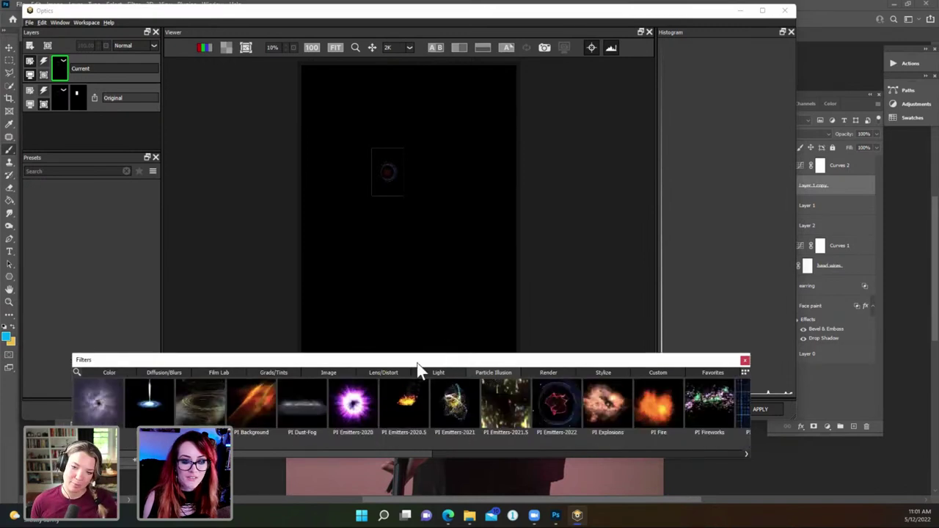
Try PI Sampler presets Light Trans 06 and HP Sparkles 16, then apply PI Emitters-2022.
{"action": "left_click", "coordinate": [162, 402]}
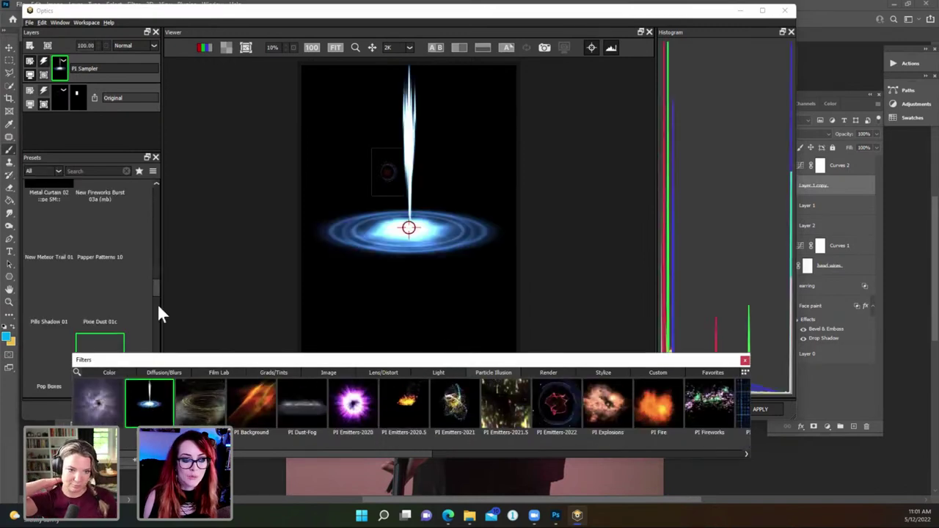
{"action": "double_click", "coordinate": [224, 366]}
{"action": "left_click_drag", "start_coordinate": [155, 286], "coordinate": [157, 262]}
{"action": "left_click", "coordinate": [117, 290]}
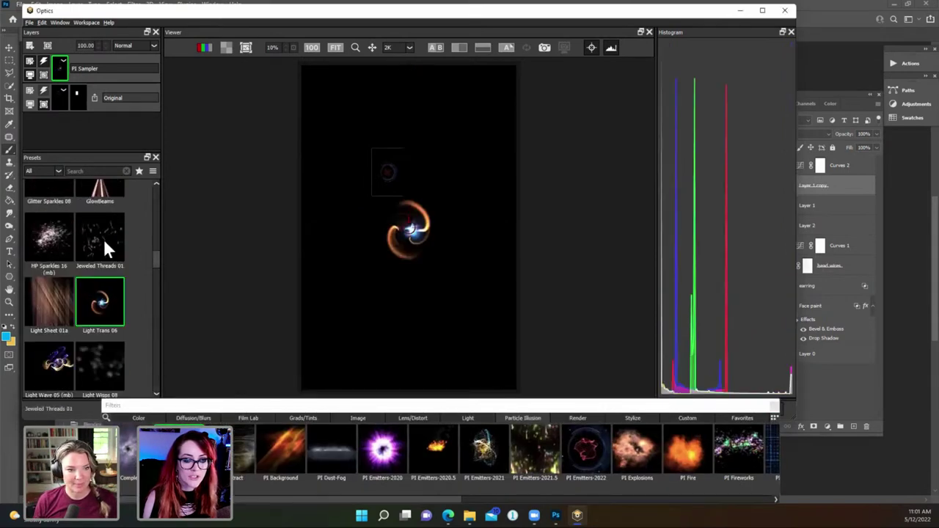
{"action": "left_click", "coordinate": [65, 240]}
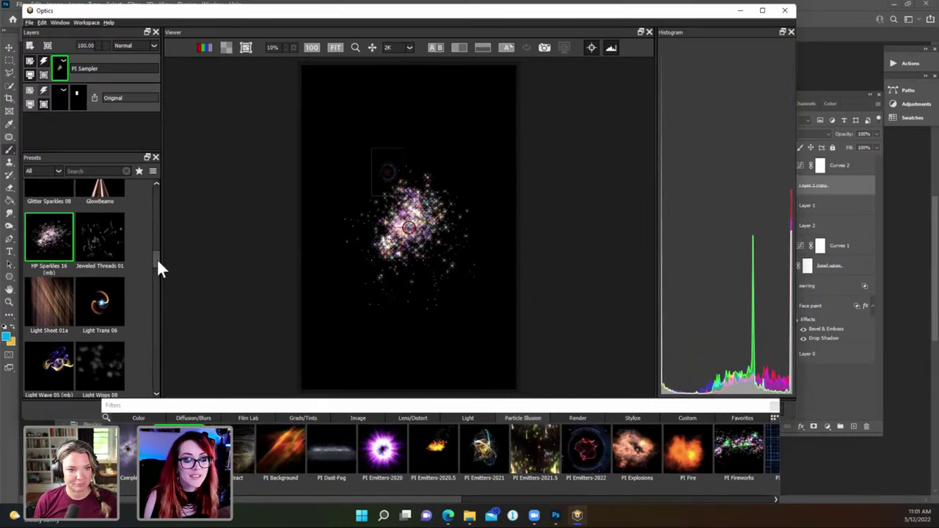
{"action": "left_click_drag", "start_coordinate": [157, 258], "coordinate": [160, 222]}
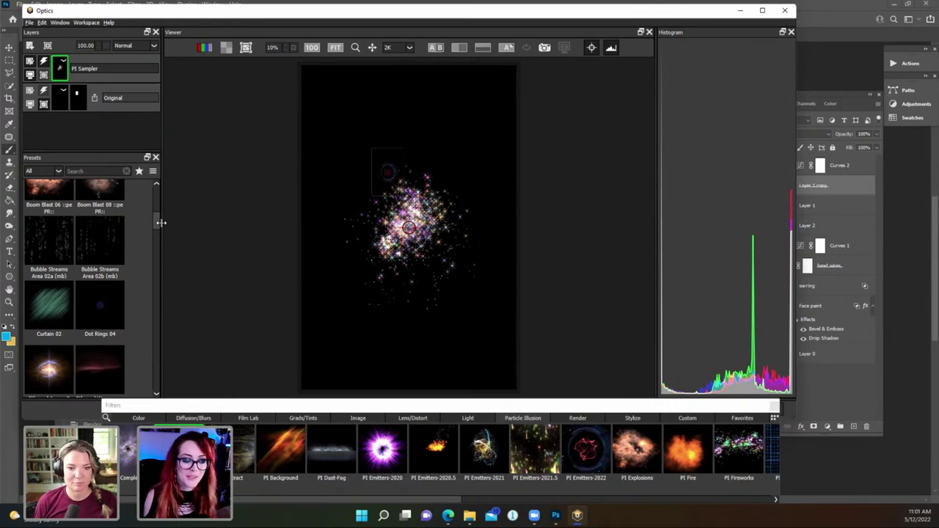
{"action": "left_click", "coordinate": [584, 443]}
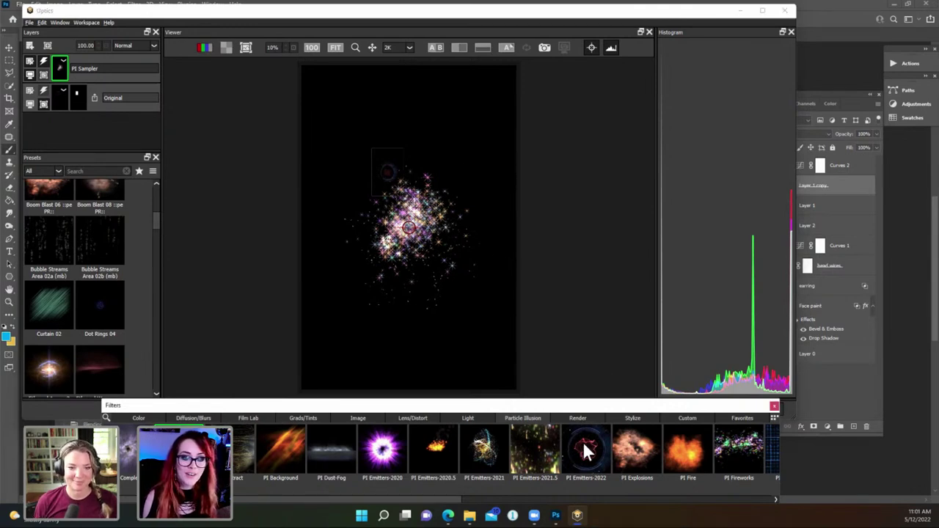
{"action": "left_click", "coordinate": [582, 442]}
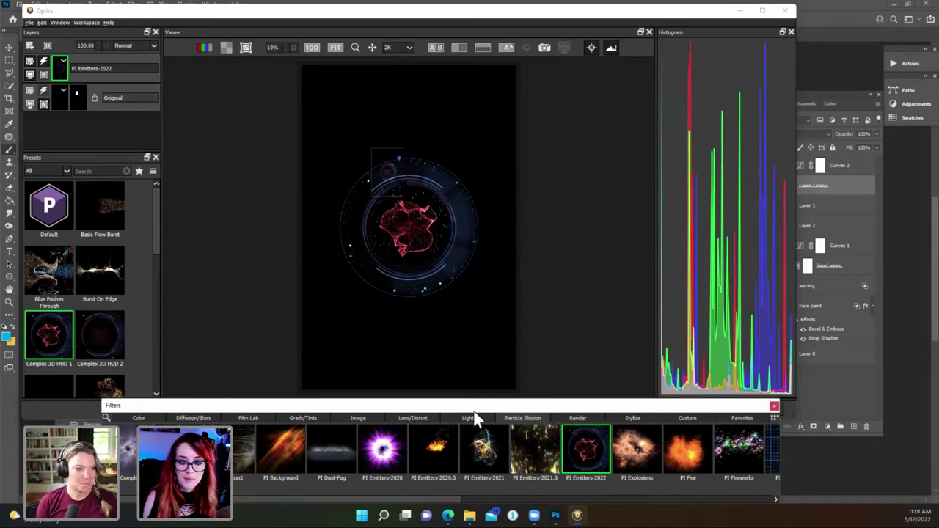
Try the PI Fire effect with its Smokey Blast 02 and Smokey Blast 01 presets.
{"action": "left_click", "coordinate": [678, 452]}
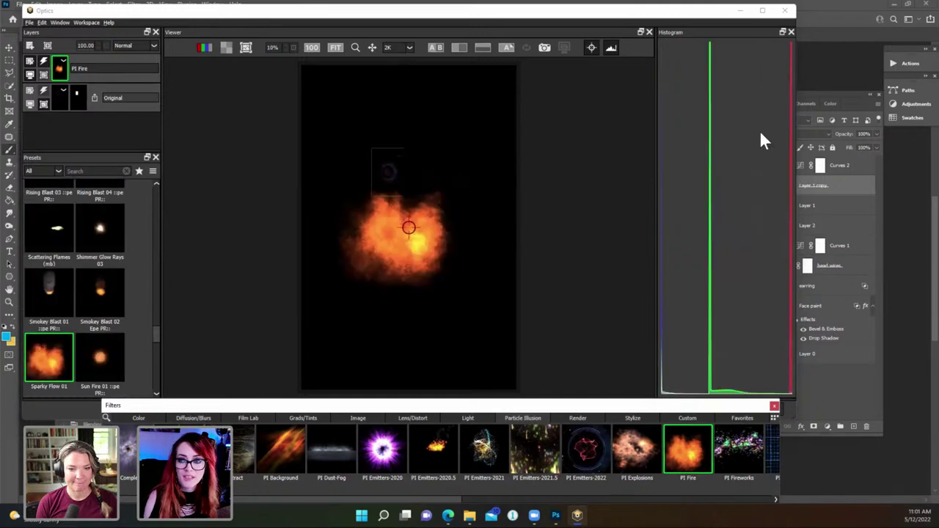
{"action": "left_click", "coordinate": [108, 294]}
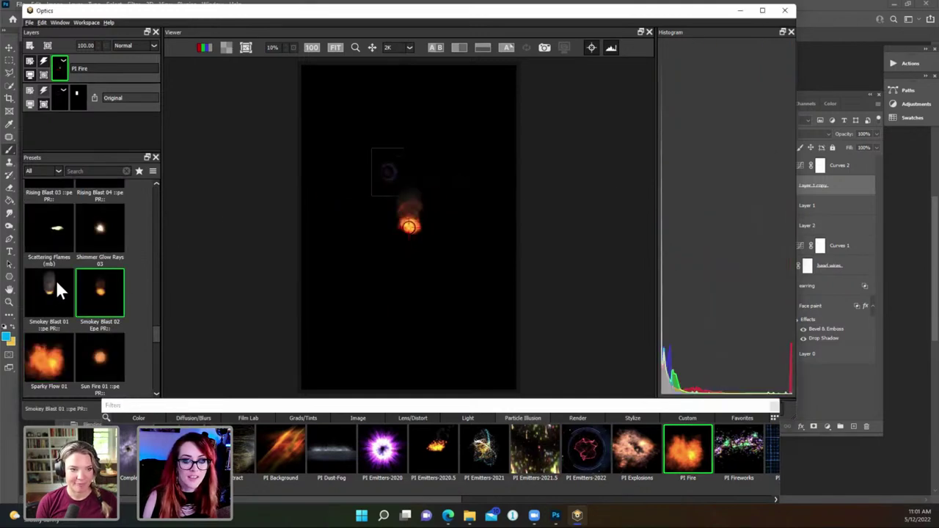
{"action": "left_click", "coordinate": [55, 282]}
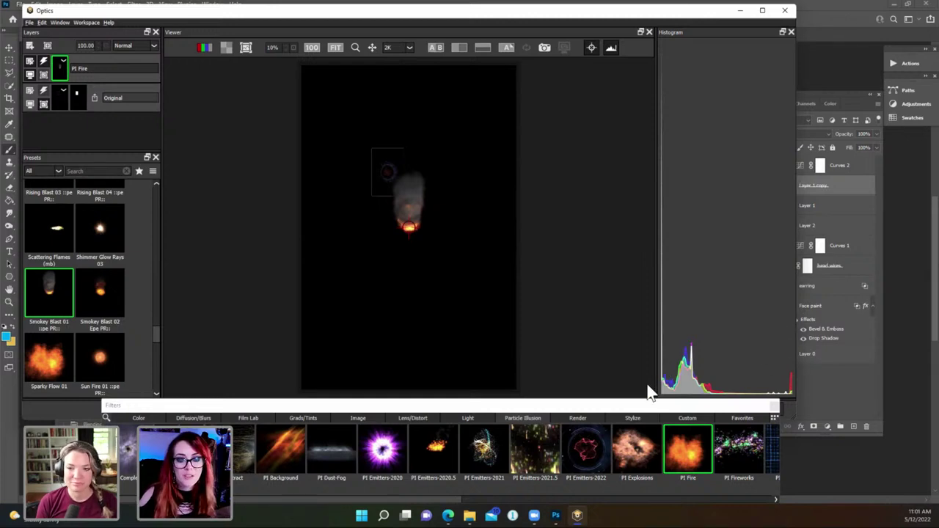
Apply the S_ZapTo lightning filter from the Render category, then cancel Optics.
{"action": "left_click", "coordinate": [577, 419]}
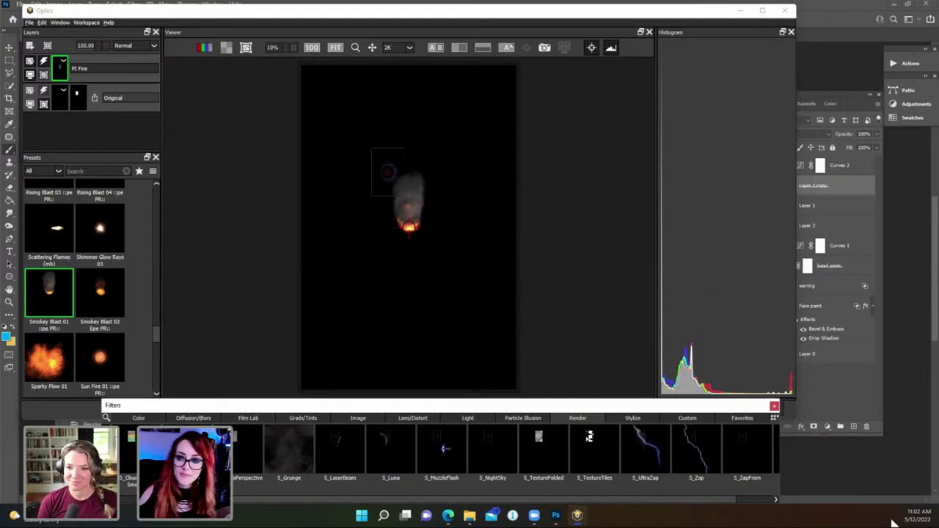
{"action": "left_click", "coordinate": [777, 461]}
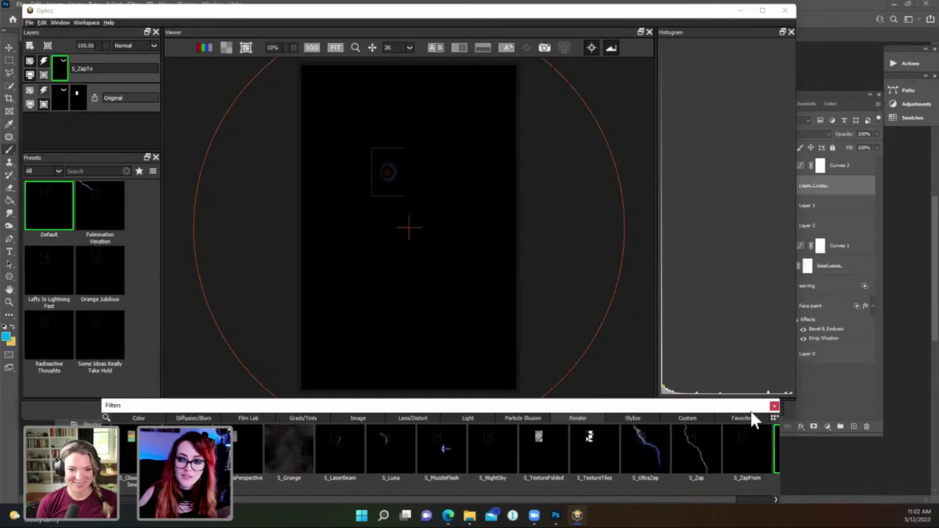
{"action": "left_click_drag", "start_coordinate": [748, 419], "coordinate": [681, 418]}
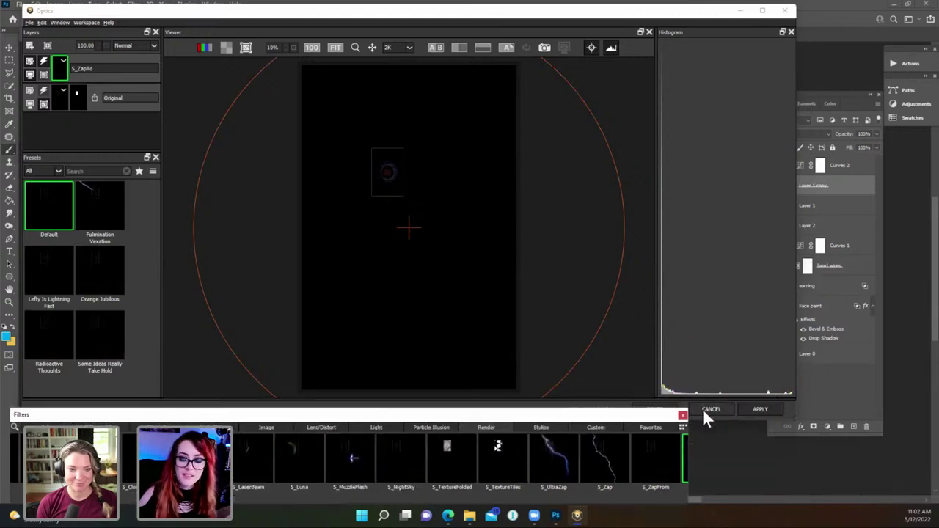
{"action": "left_click", "coordinate": [713, 409]}
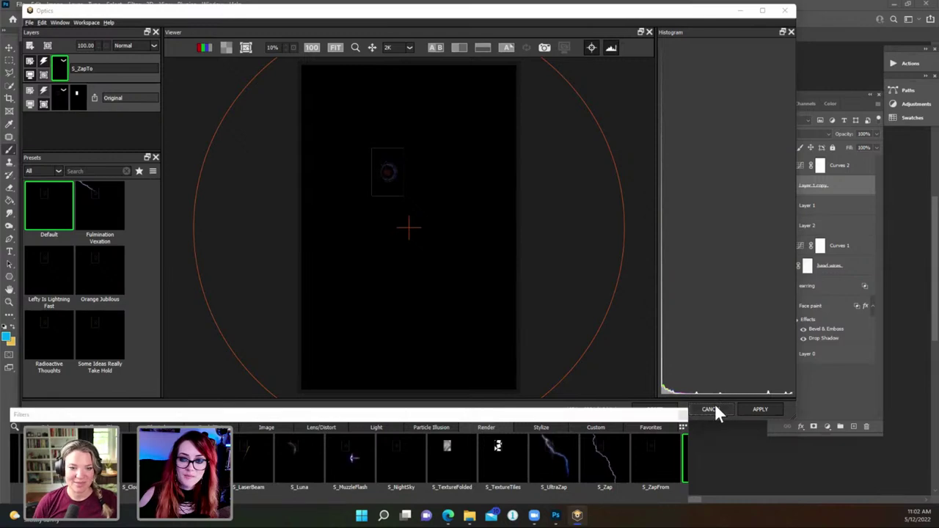
Decline saving from Optics, then set Sharpening 67, Texture +50 and Clarity +77 in Camera Raw.
{"action": "left_click", "coordinate": [406, 222]}
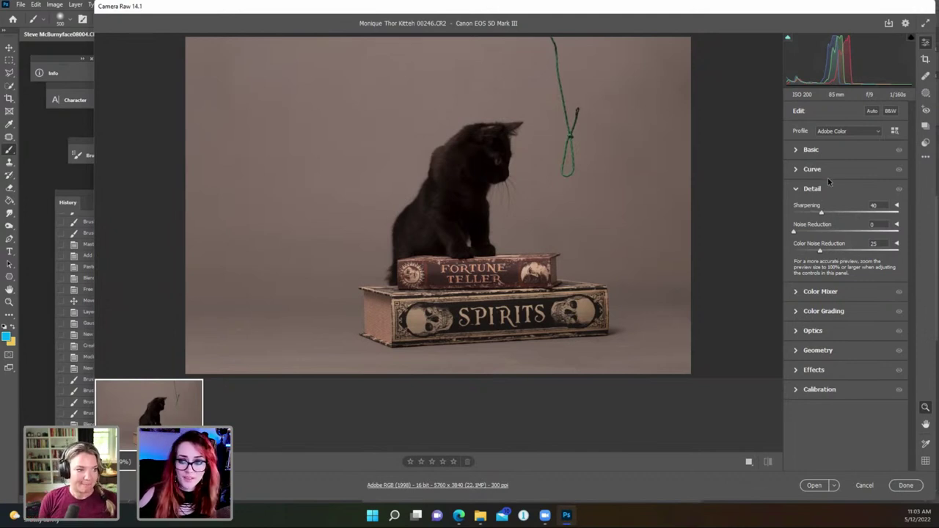
{"action": "left_click", "coordinate": [840, 211]}
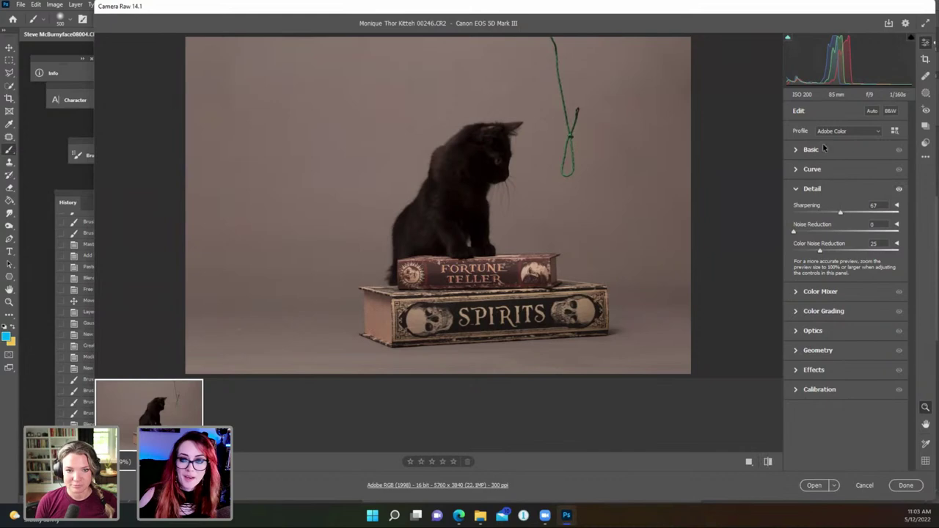
{"action": "left_click", "coordinate": [811, 149]}
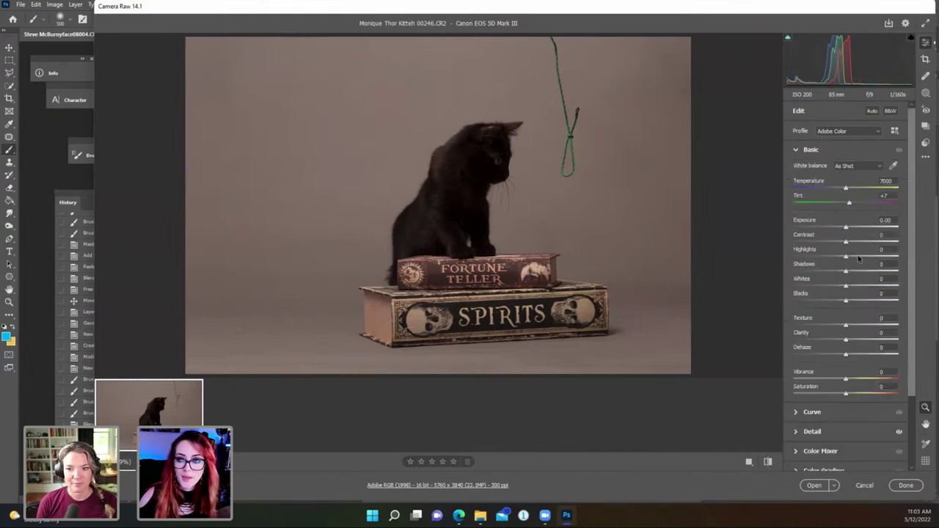
{"action": "left_click_drag", "start_coordinate": [848, 340], "coordinate": [872, 327]}
{"action": "left_click", "coordinate": [859, 326]}
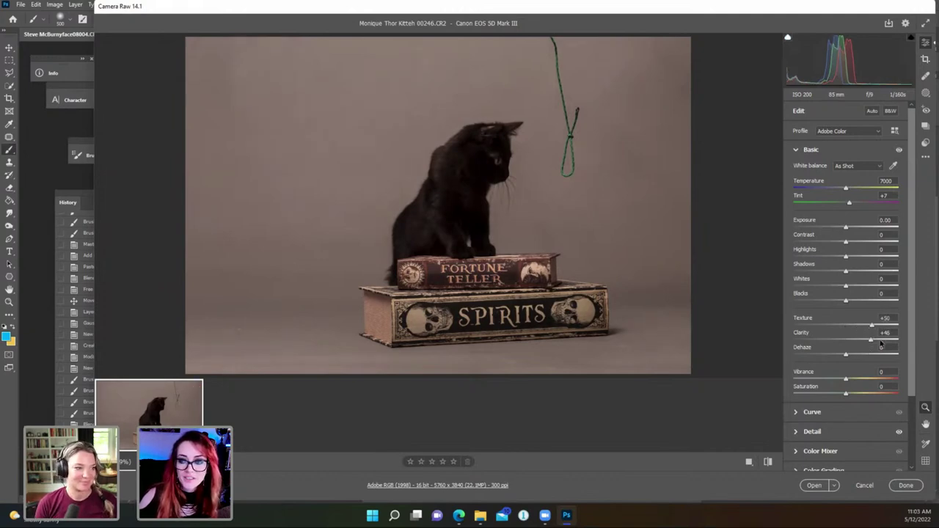
{"action": "left_click", "coordinate": [879, 341]}
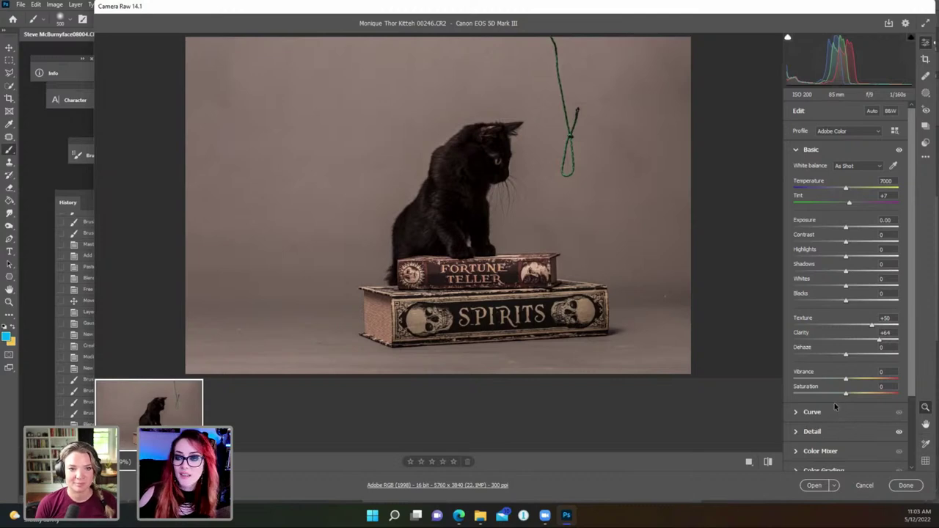
{"action": "left_click", "coordinate": [887, 341]}
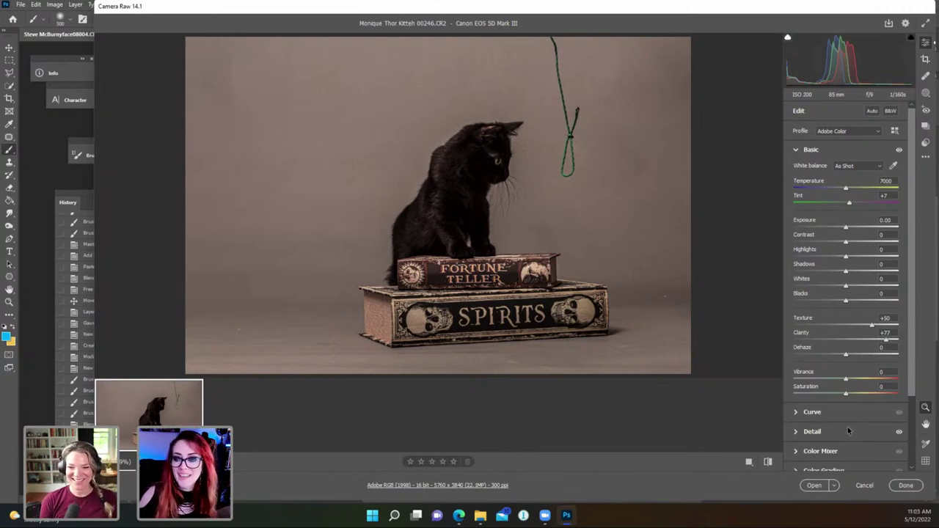
Add Noise Reduction 12 in Detail and open the kitten photo in Photoshop.
{"action": "scroll", "coordinate": [849, 430], "scroll_direction": "down", "scroll_amount": 1}
{"action": "left_click", "coordinate": [811, 407]}
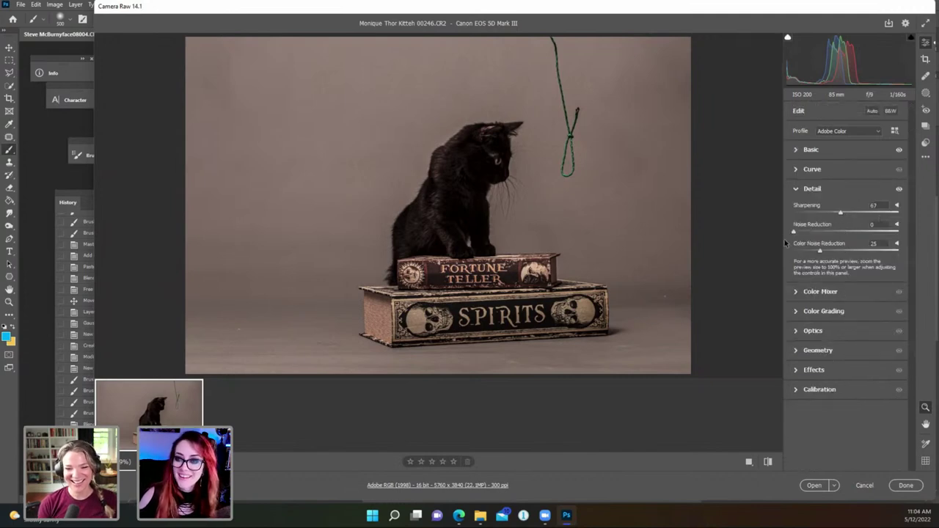
{"action": "left_click", "coordinate": [806, 232]}
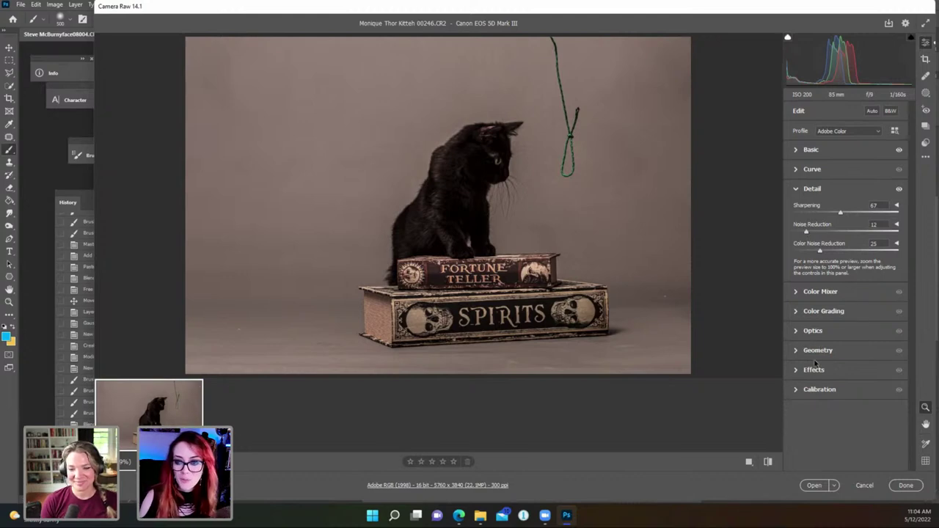
{"action": "left_click", "coordinate": [815, 486]}
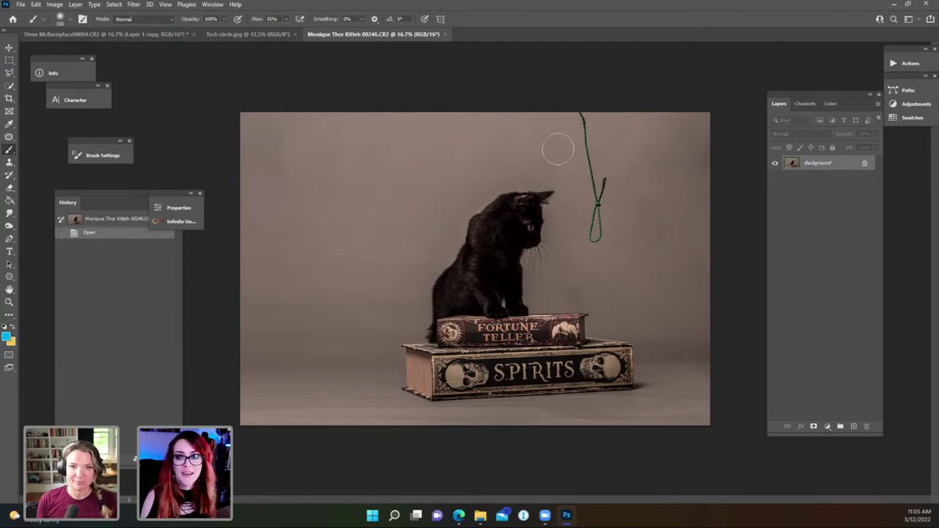
{"action": "left_click", "coordinate": [165, 33]}
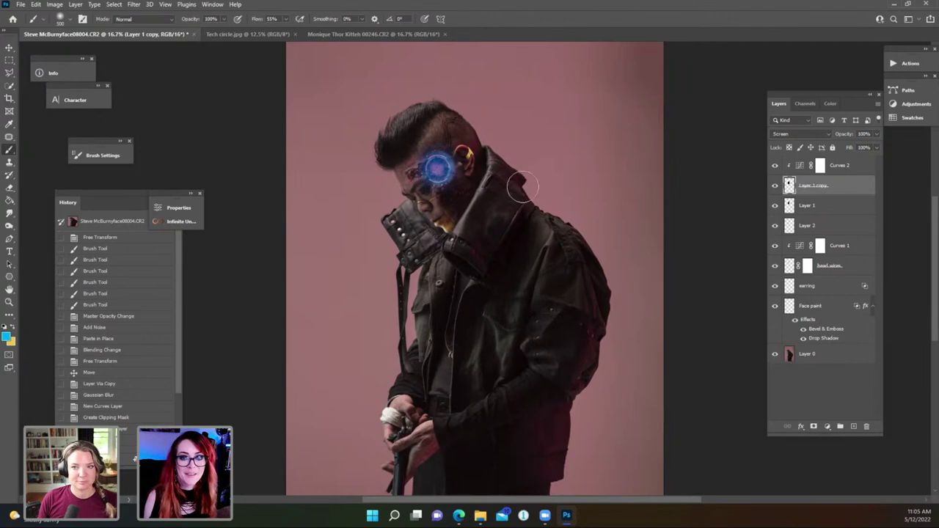
{"action": "left_click", "coordinate": [383, 33]}
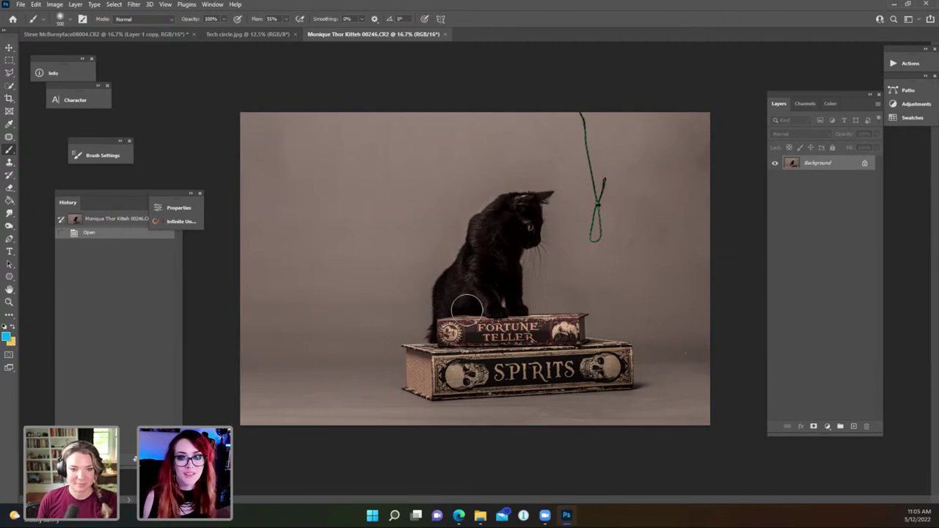
{"action": "left_click", "coordinate": [161, 37]}
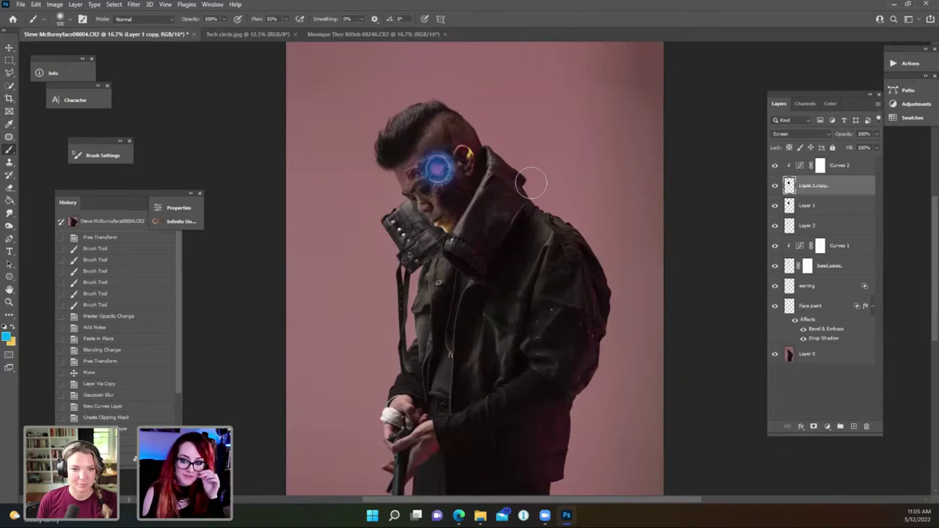
{"action": "left_click", "coordinate": [382, 33]}
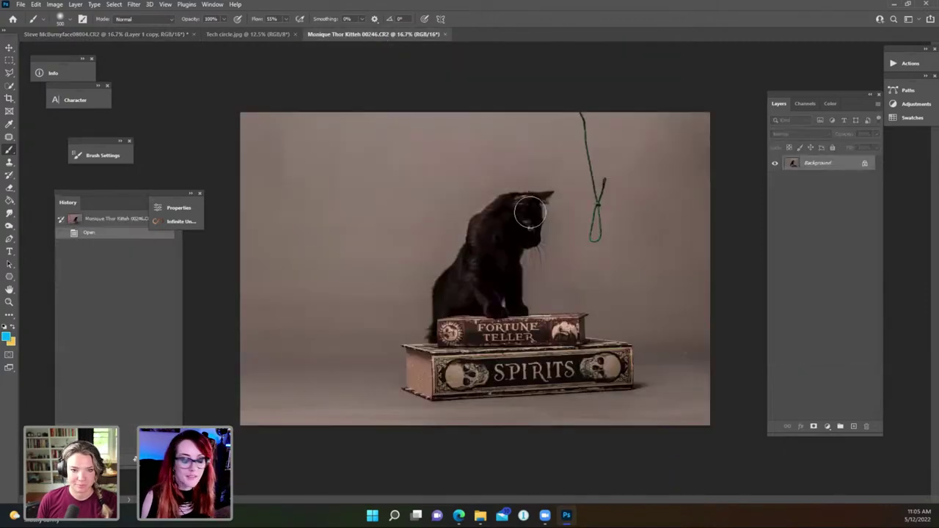
{"action": "key", "text": "m"}
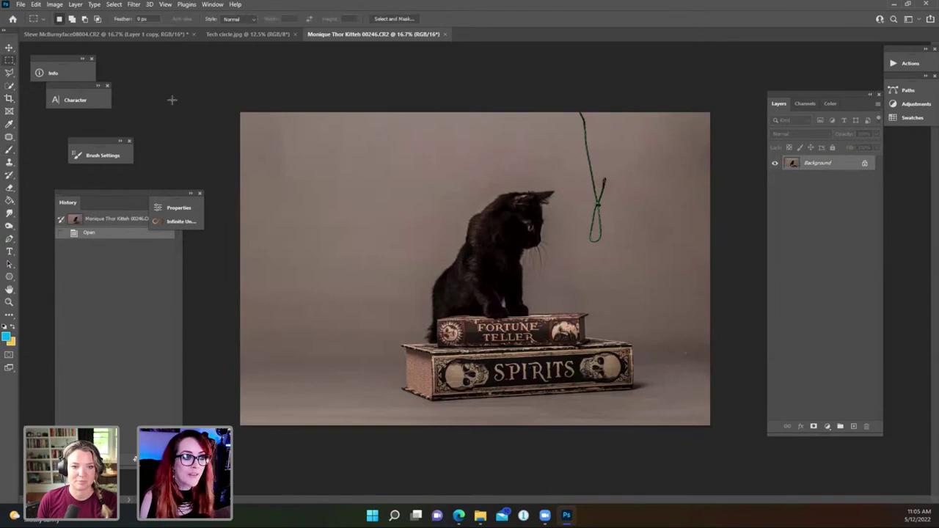
Select the kitten with the Quick Selection tool's Select Subject.
{"action": "left_click", "coordinate": [11, 86]}
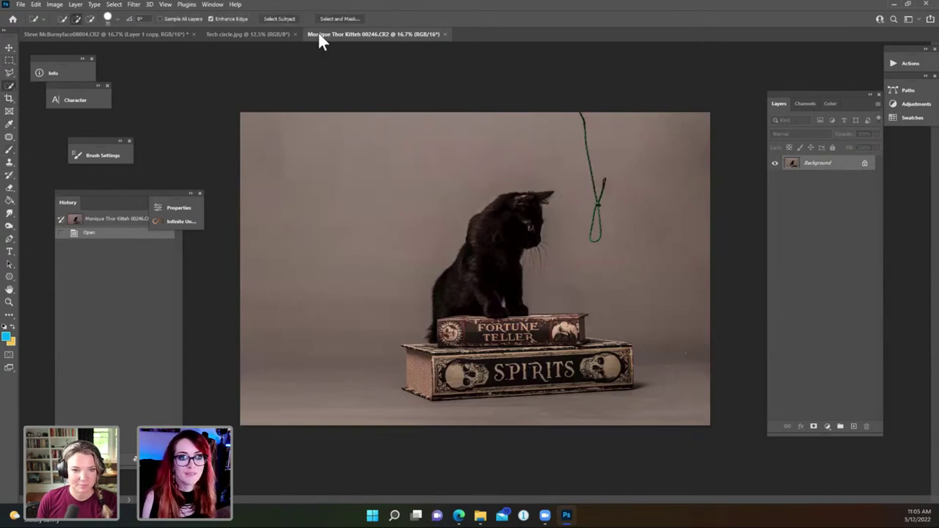
{"action": "left_click", "coordinate": [287, 19]}
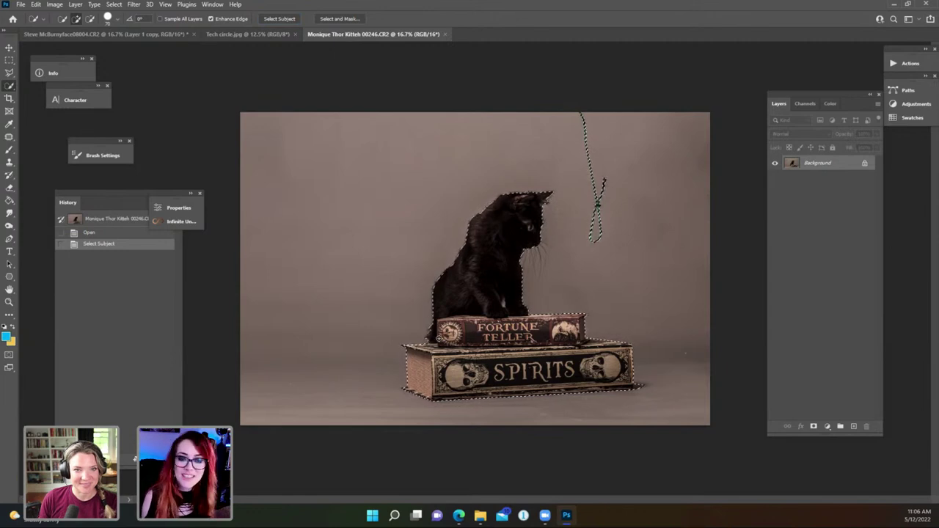
{"action": "key", "text": "ctrl+h"}
{"action": "key", "text": "alt+w"}
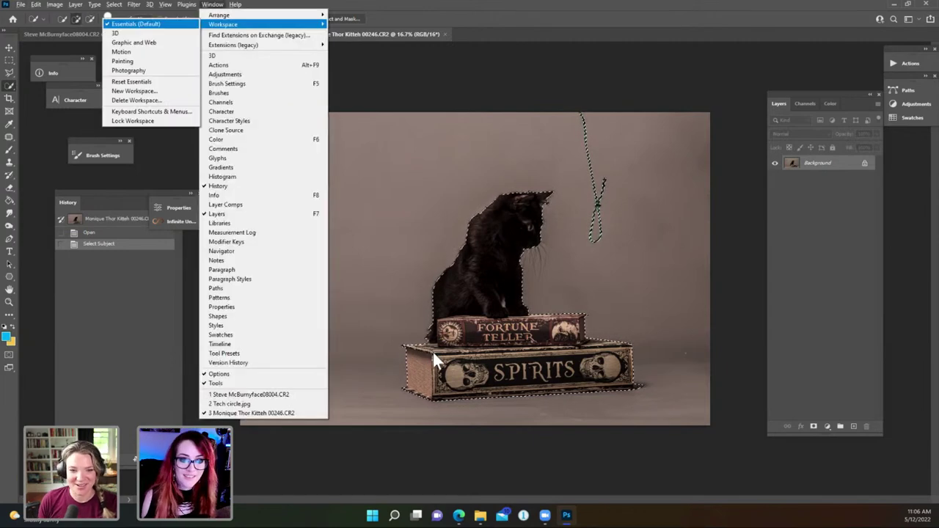
{"action": "key", "text": "Escape"}
{"action": "key", "text": "ctrl+h"}
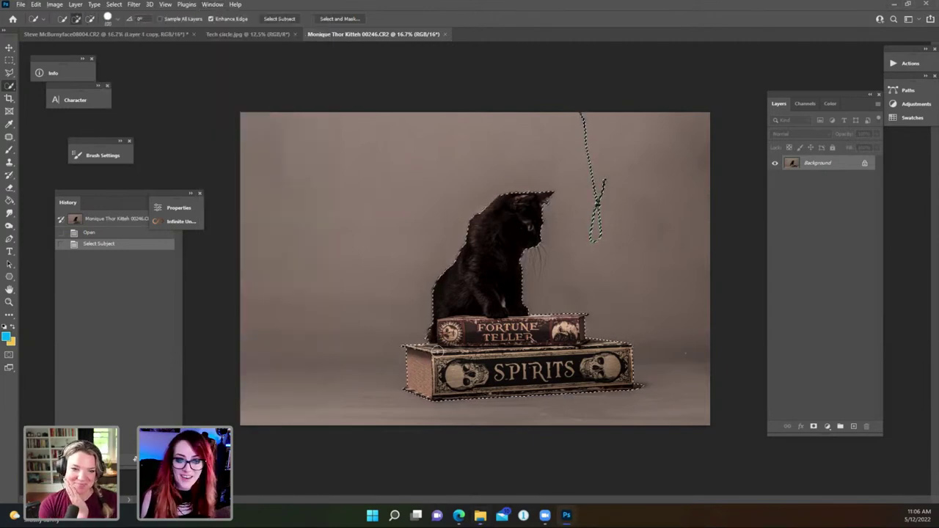
Subtract the hanging string and tidy the selection near the SPIRITS and FORTUNE TELLER boxes.
{"action": "left_click_drag", "start_coordinate": [579, 110], "coordinate": [586, 126]}
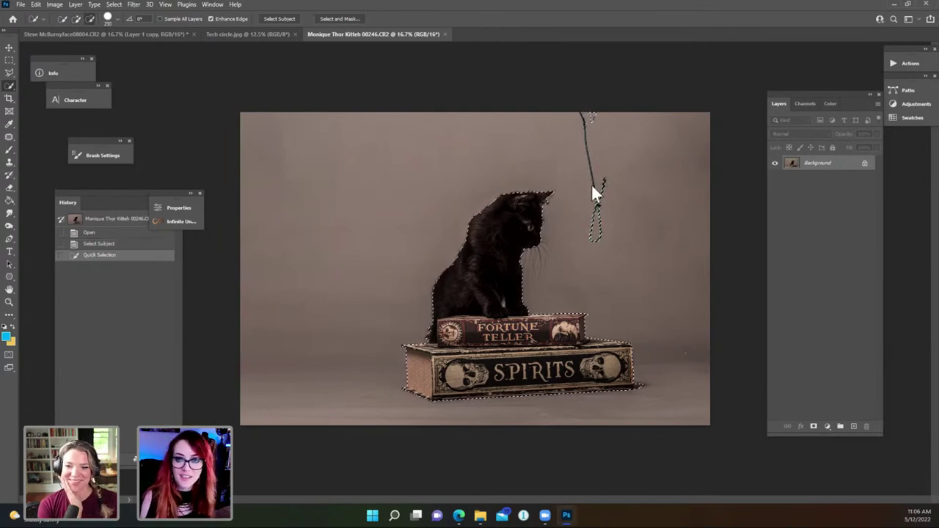
{"action": "left_click", "coordinate": [595, 109]}
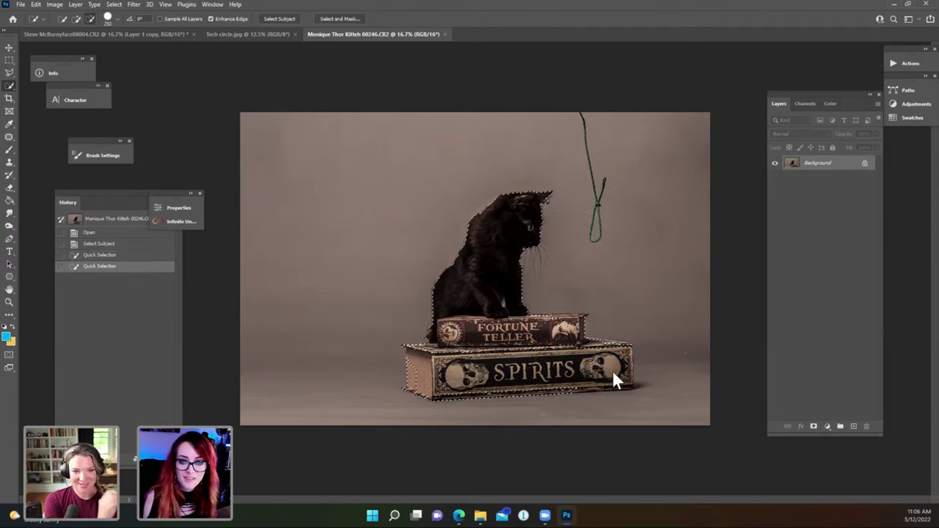
{"action": "left_click", "coordinate": [456, 395]}
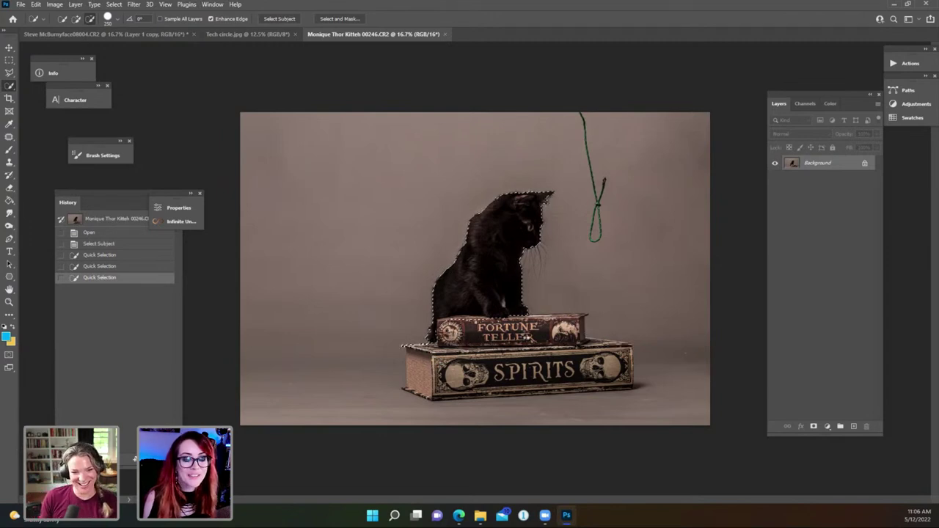
{"action": "left_click", "coordinate": [523, 336]}
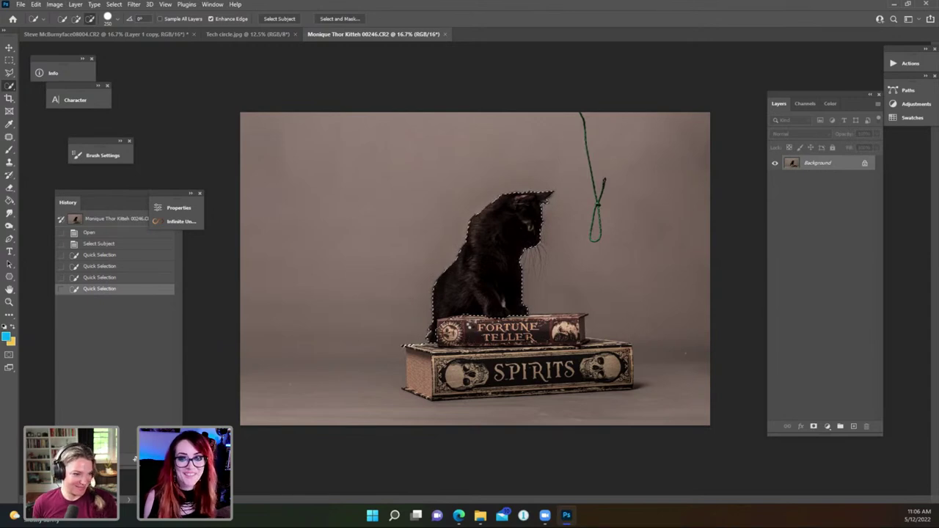
{"action": "left_click", "coordinate": [472, 325]}
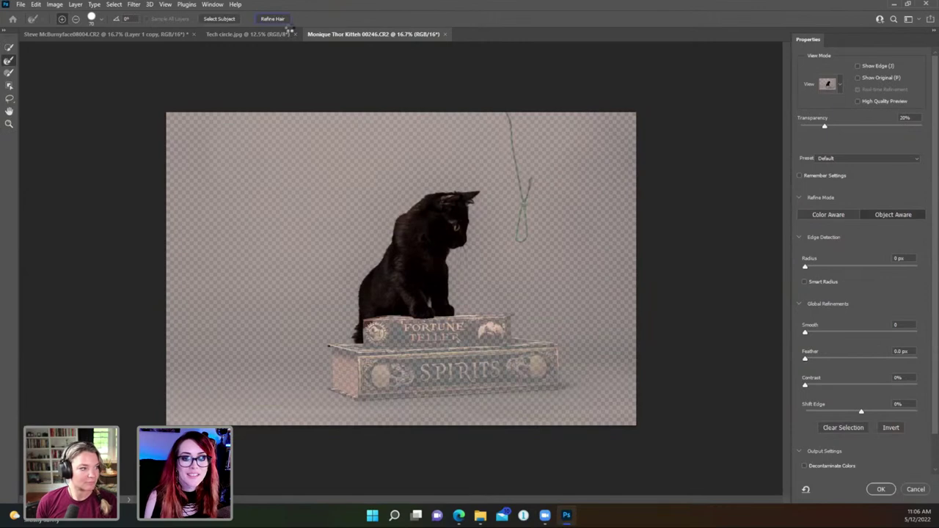
Refine the kitten's fur and head edges with Refine Hair and the Refine Edge brush, then apply.
{"action": "left_click", "coordinate": [286, 23]}
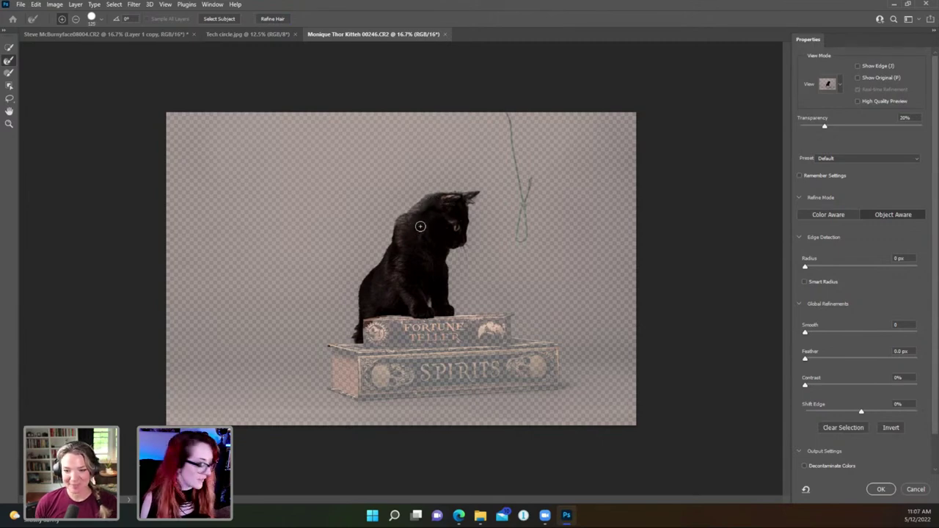
{"action": "key", "text": "alt"}
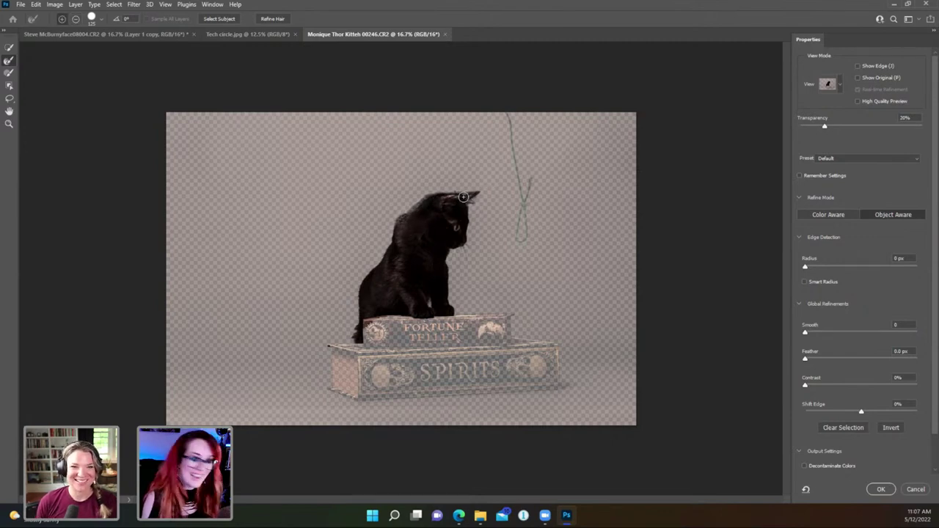
{"action": "key", "text": "bracketleft"}
{"action": "key", "text": "bracketleft"}
{"action": "key", "text": "bracketleft"}
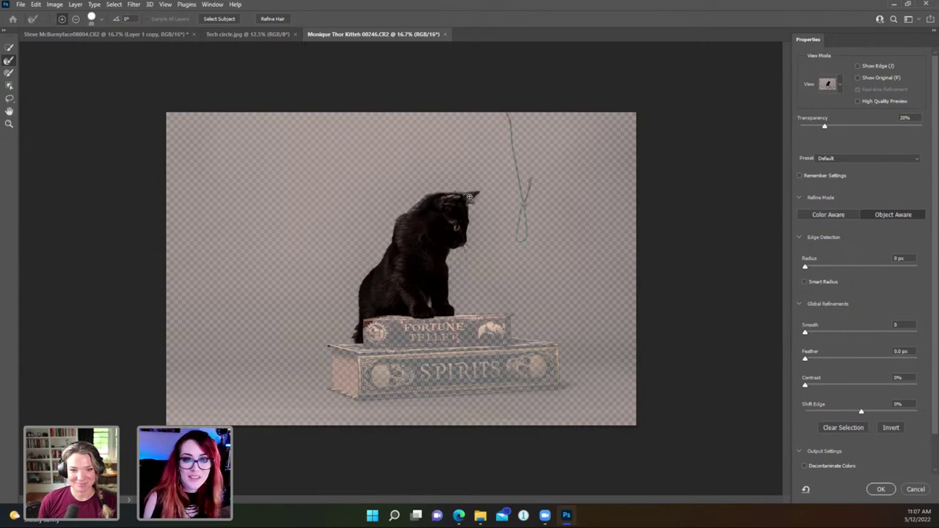
{"action": "key", "text": "alt"}
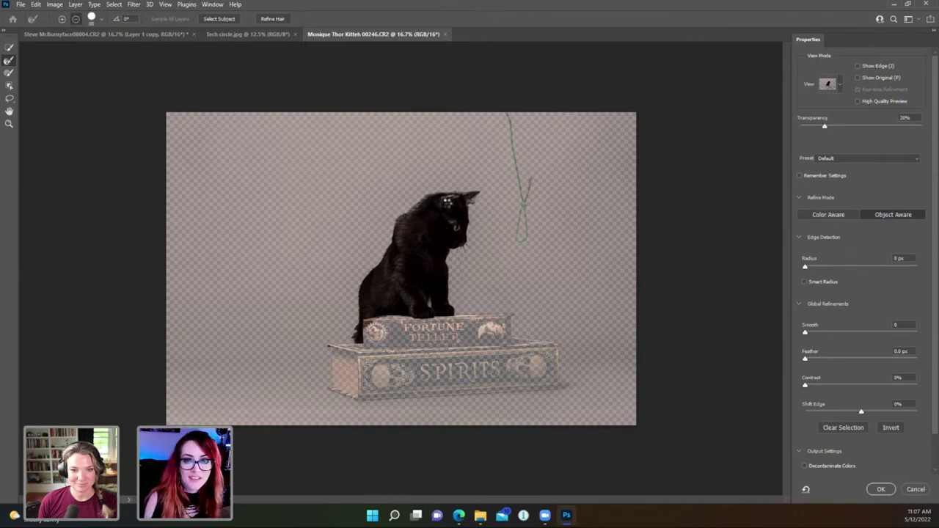
{"action": "key", "text": "alt"}
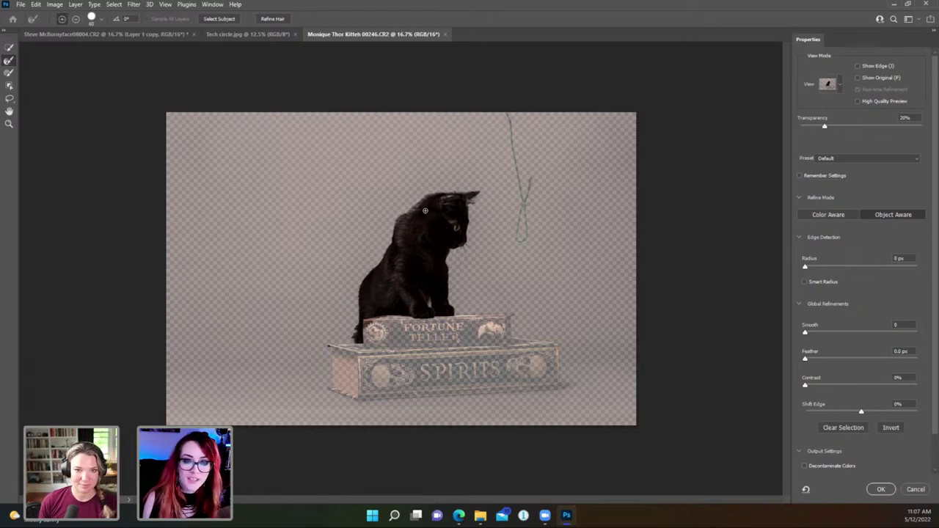
{"action": "key", "text": "alt"}
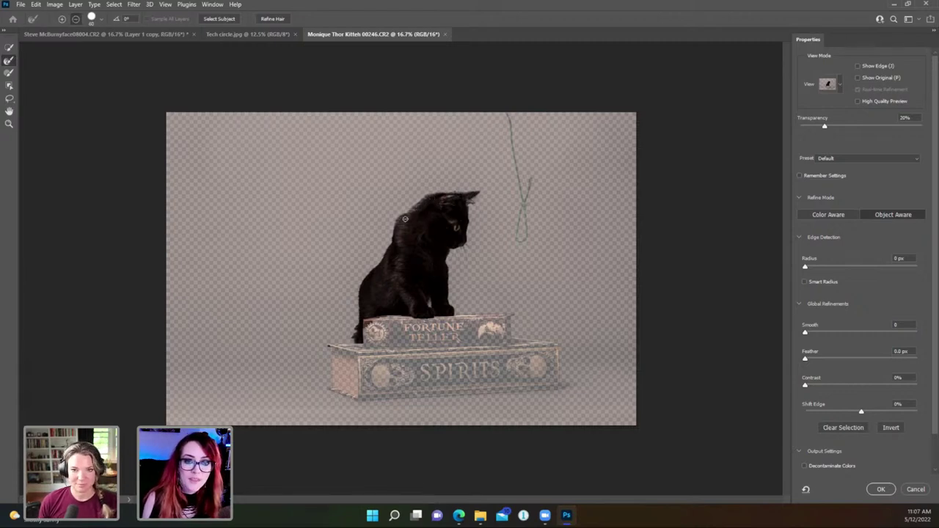
{"action": "key", "text": "alt"}
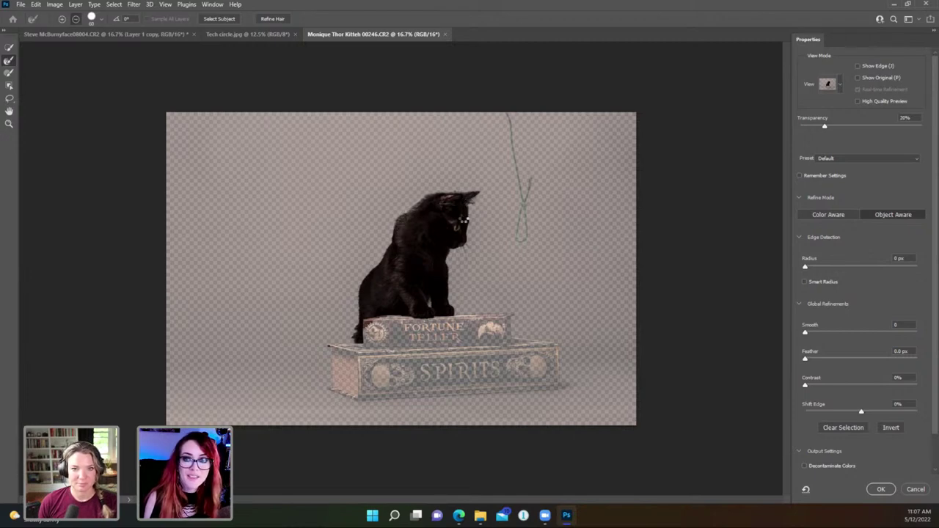
{"action": "key", "text": "alt"}
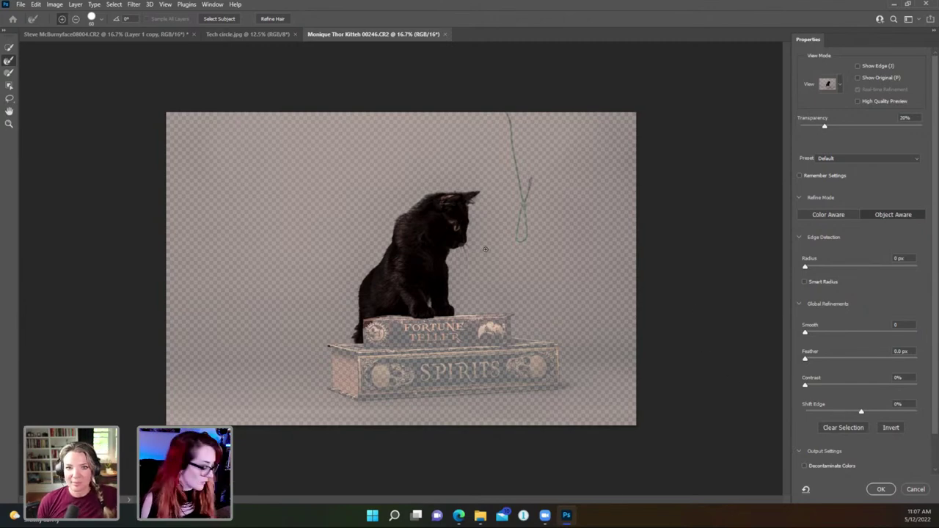
{"action": "key", "text": "alt"}
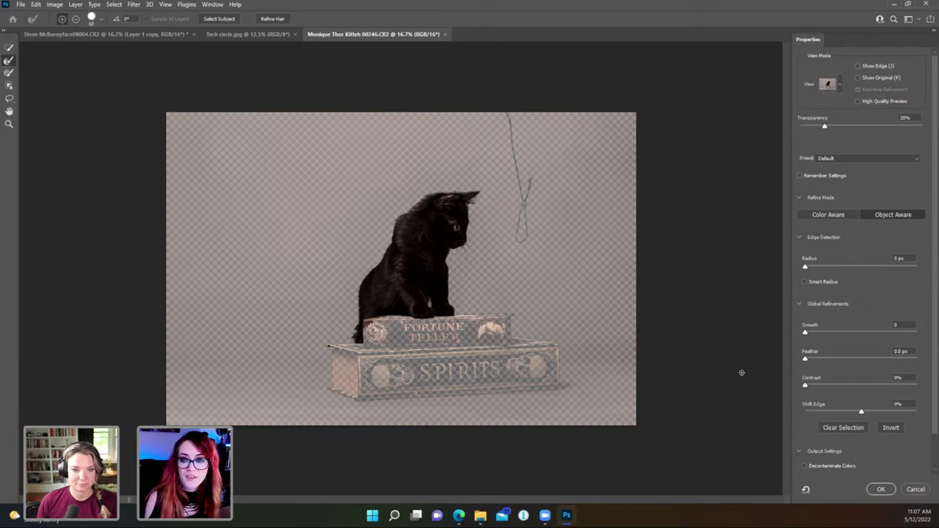
{"action": "left_click", "coordinate": [881, 490]}
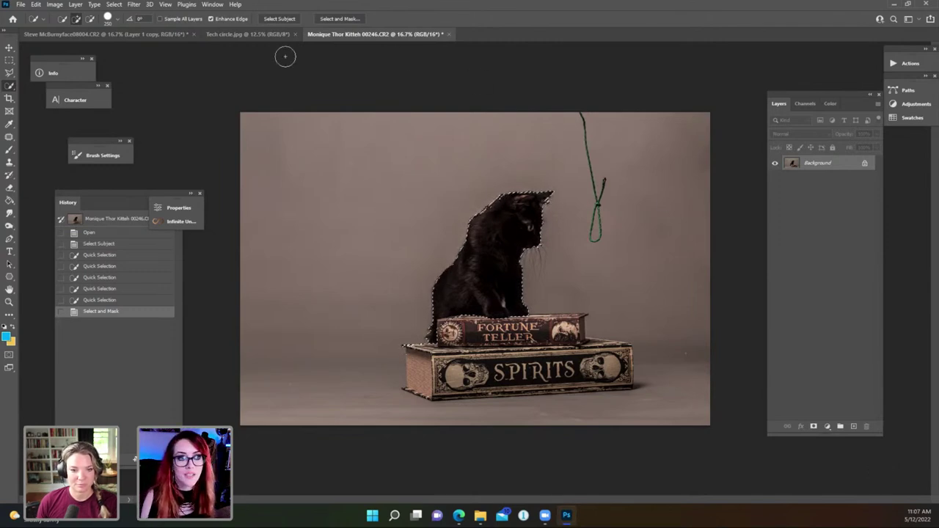
Paste the kitten into the portrait as Layer 3 above Curves 2 and start Free Transform.
{"action": "left_click", "coordinate": [169, 35]}
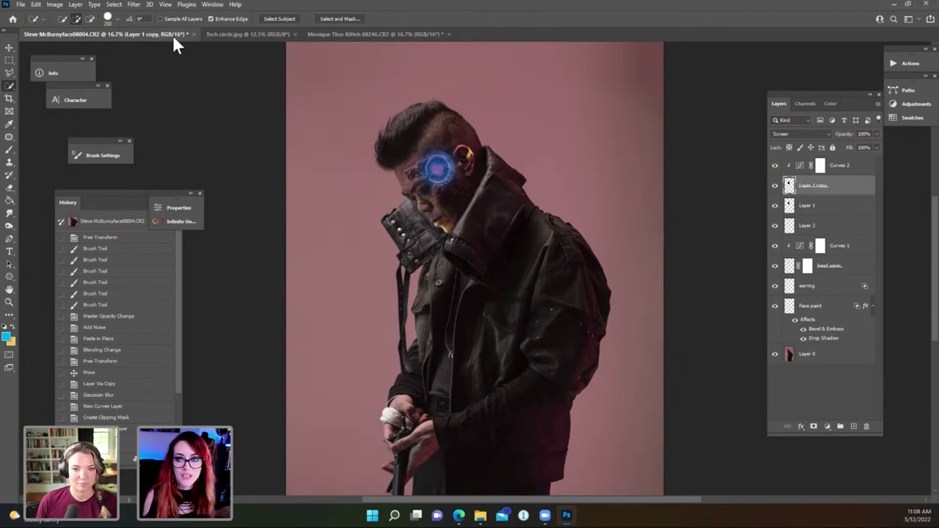
{"action": "left_click", "coordinate": [855, 165]}
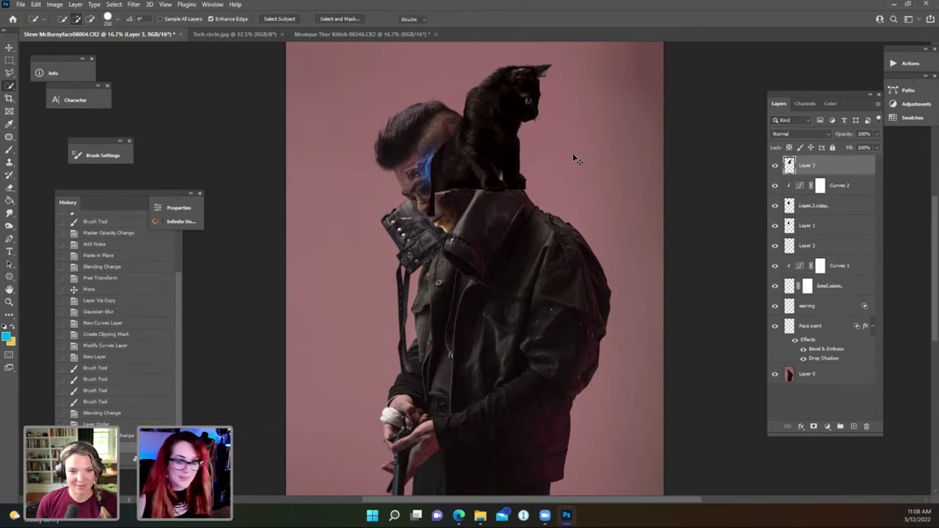
{"action": "key", "text": "ctrl+t"}
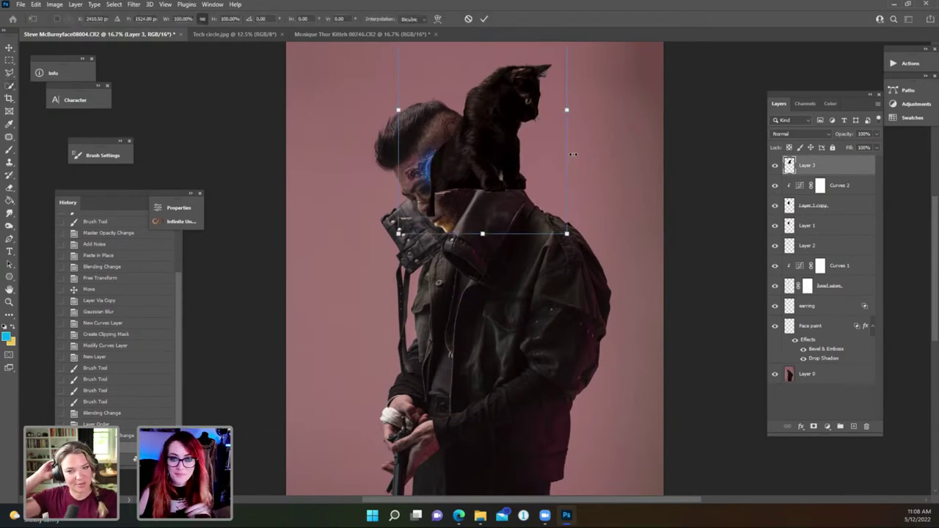
Flip the kitten horizontally, scale it to about 71.22%, and place it on the man's shoulder.
{"action": "right_click", "coordinate": [526, 177]}
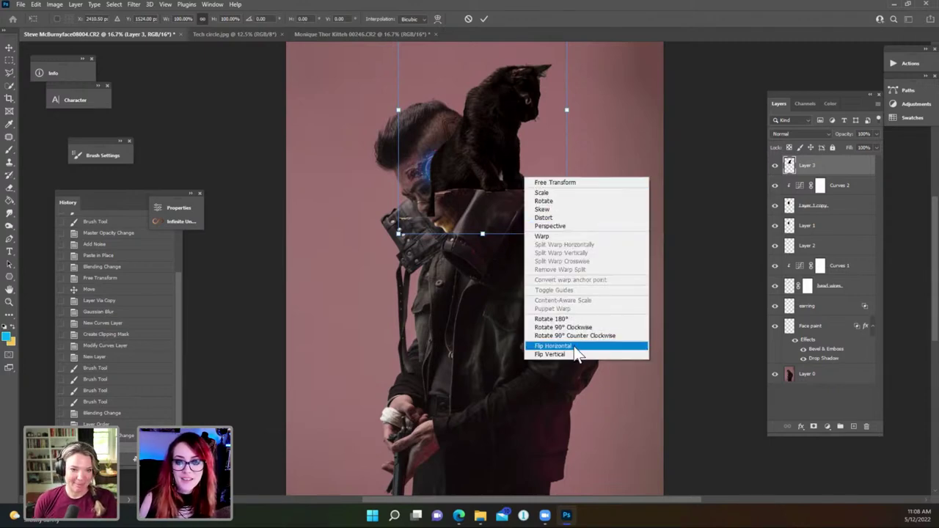
{"action": "left_click", "coordinate": [576, 348]}
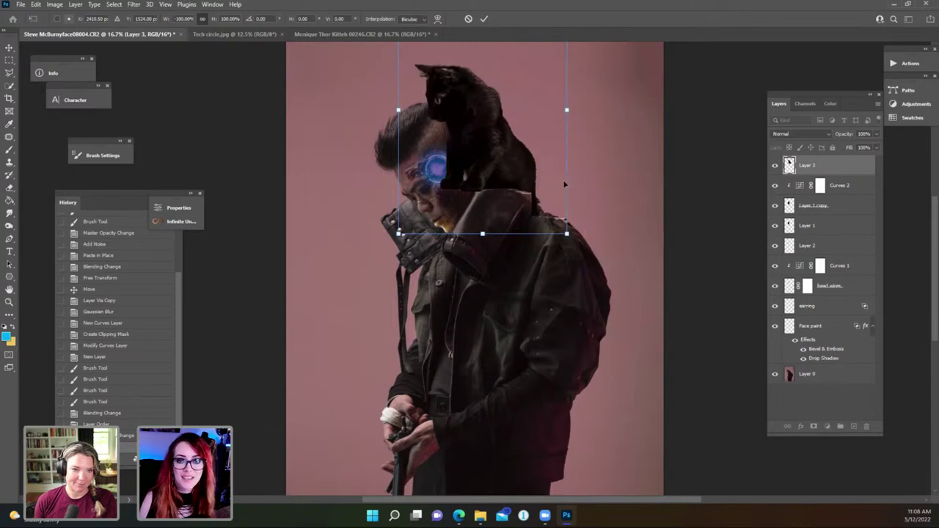
{"action": "left_click_drag", "start_coordinate": [495, 146], "coordinate": [570, 175]}
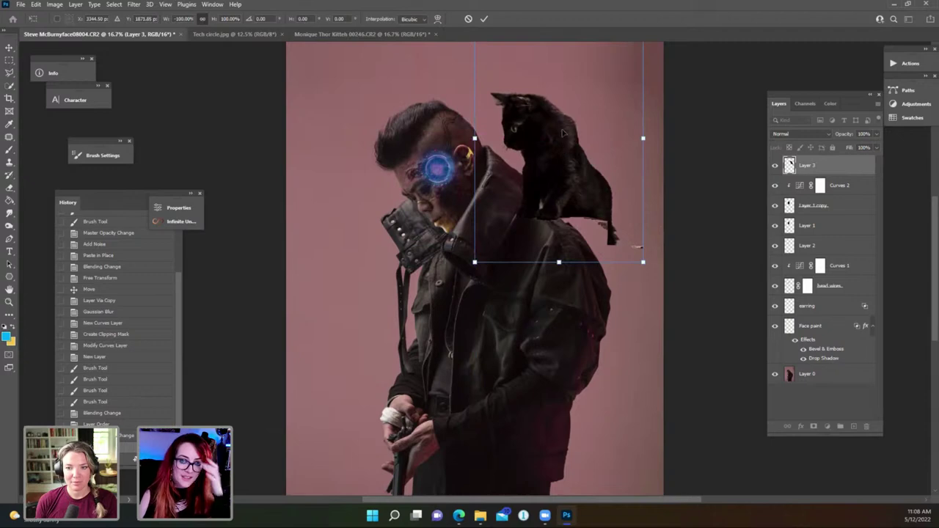
{"action": "key", "text": "ctrl+minus"}
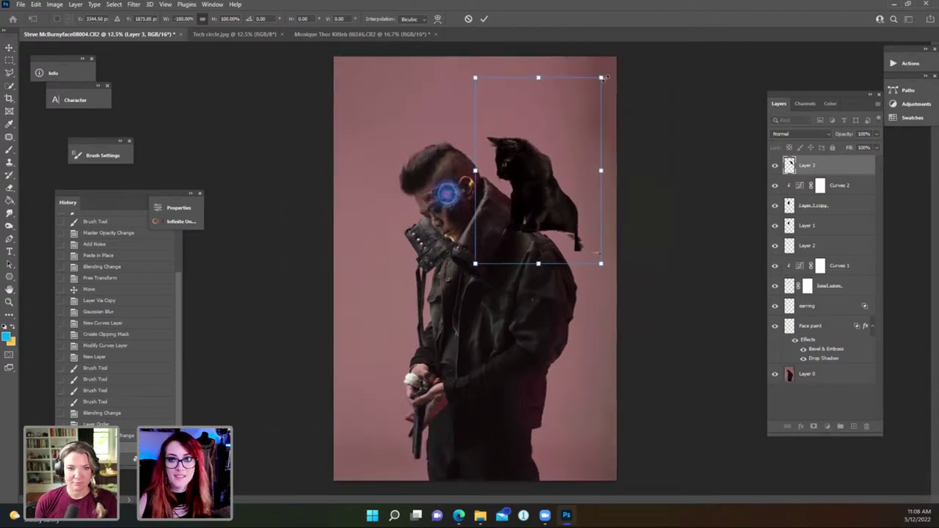
{"action": "left_click_drag", "start_coordinate": [602, 77], "coordinate": [564, 131]}
{"action": "left_click_drag", "start_coordinate": [521, 211], "coordinate": [541, 199]}
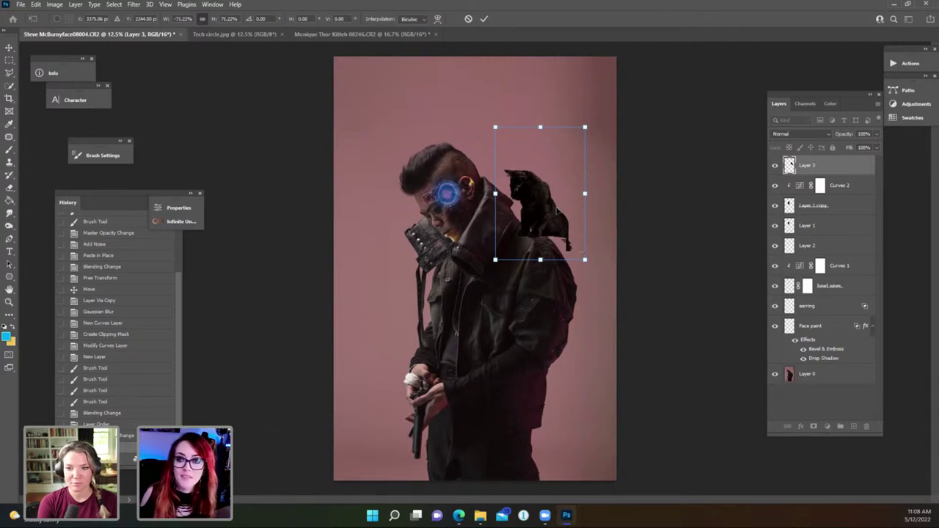
Warp the kitten's four corners and back to hug the man's shoulder, then commit.
{"action": "right_click", "coordinate": [549, 204]}
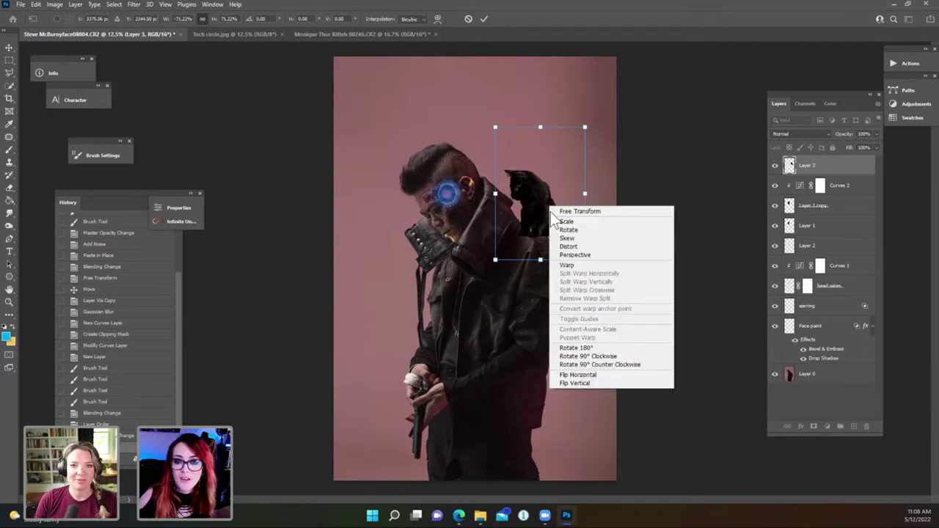
{"action": "left_click", "coordinate": [590, 265]}
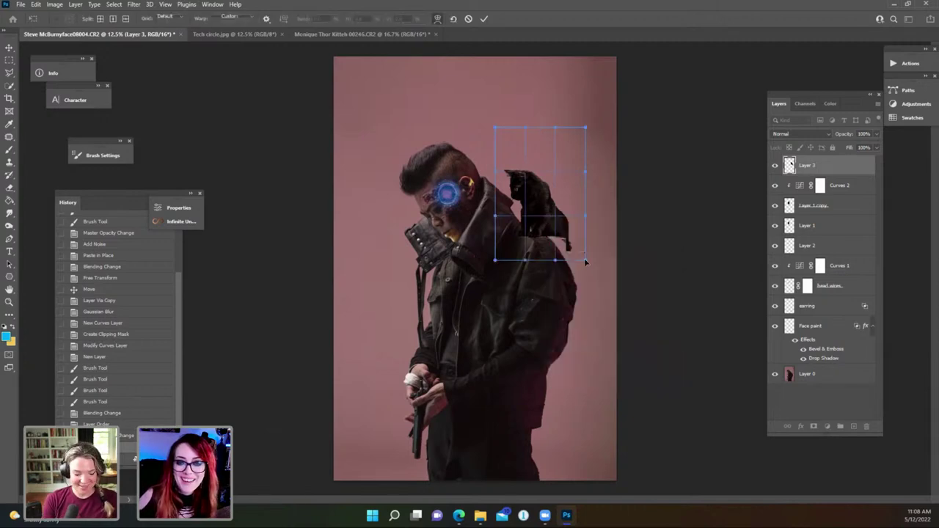
{"action": "left_click_drag", "start_coordinate": [584, 259], "coordinate": [577, 304]}
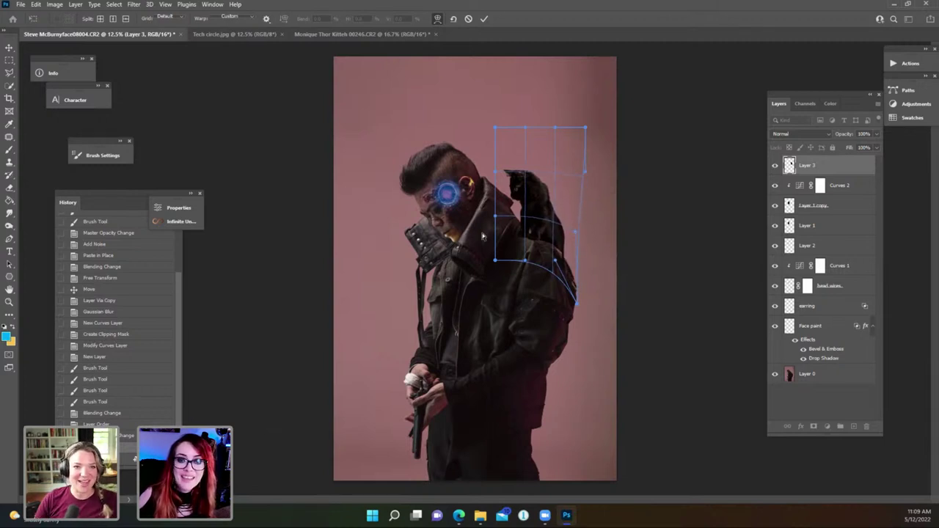
{"action": "left_click_drag", "start_coordinate": [496, 261], "coordinate": [505, 273]}
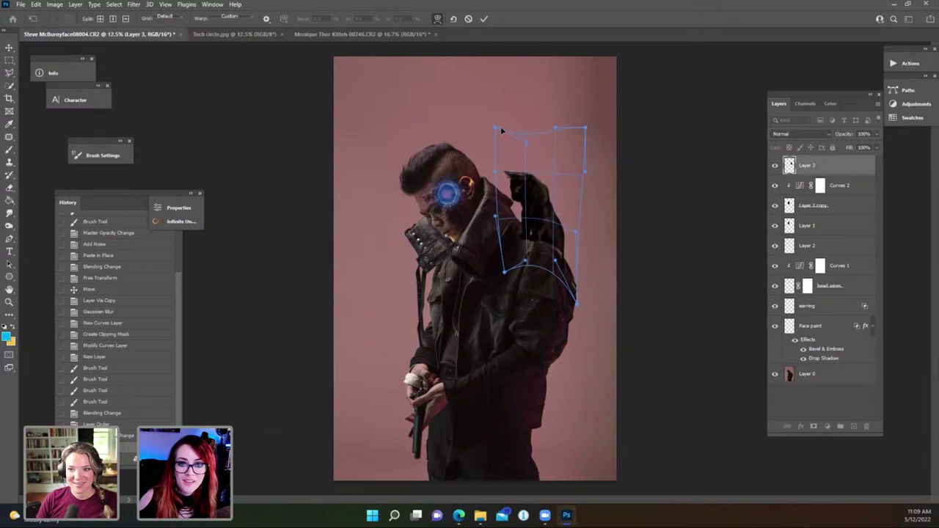
{"action": "left_click_drag", "start_coordinate": [496, 128], "coordinate": [495, 144]}
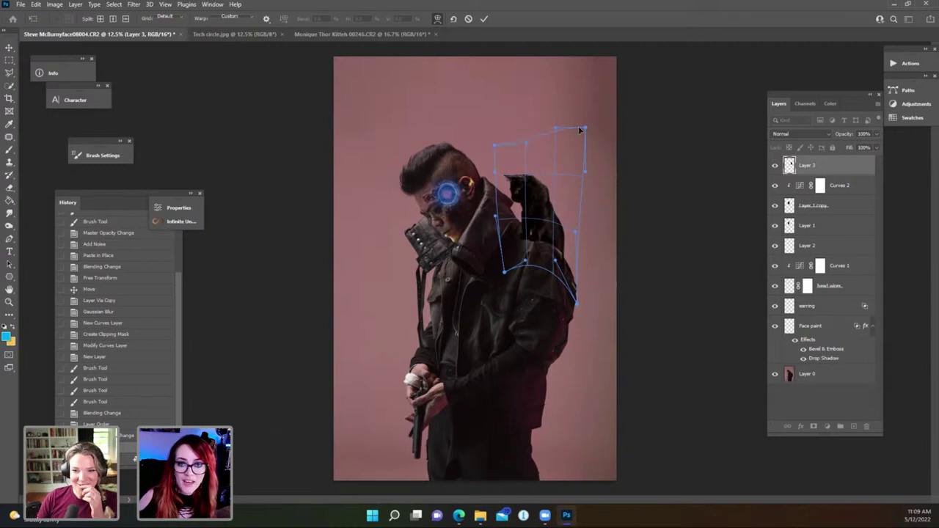
{"action": "left_click_drag", "start_coordinate": [584, 129], "coordinate": [588, 135]}
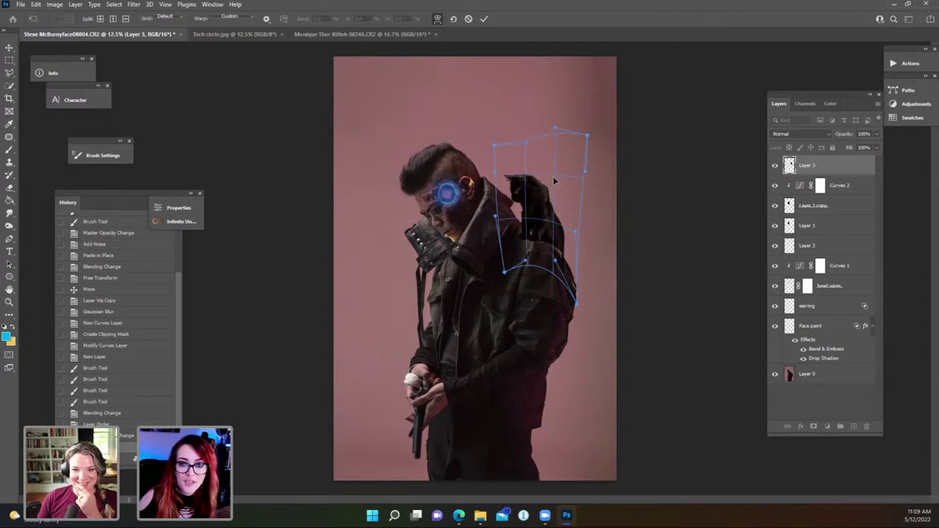
{"action": "left_click_drag", "start_coordinate": [555, 207], "coordinate": [557, 210]}
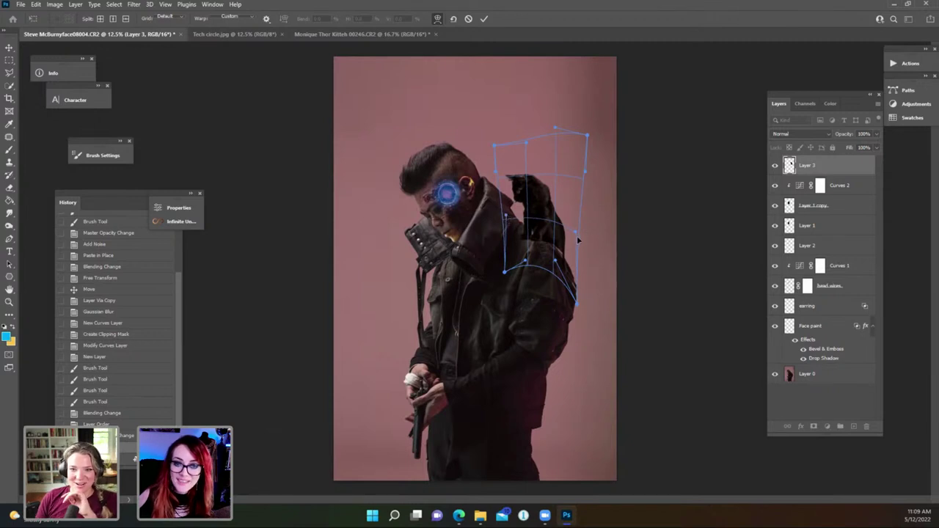
{"action": "key", "text": "Return"}
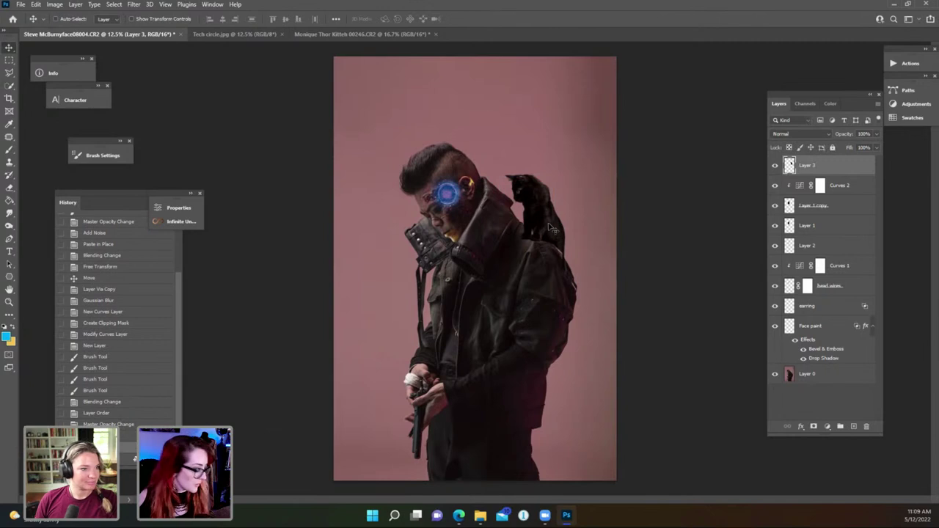
Nudge the kitten up on the shoulder and warp it, bending its body inward and bowing its right side.
{"action": "left_click_drag", "start_coordinate": [553, 227], "coordinate": [549, 220]}
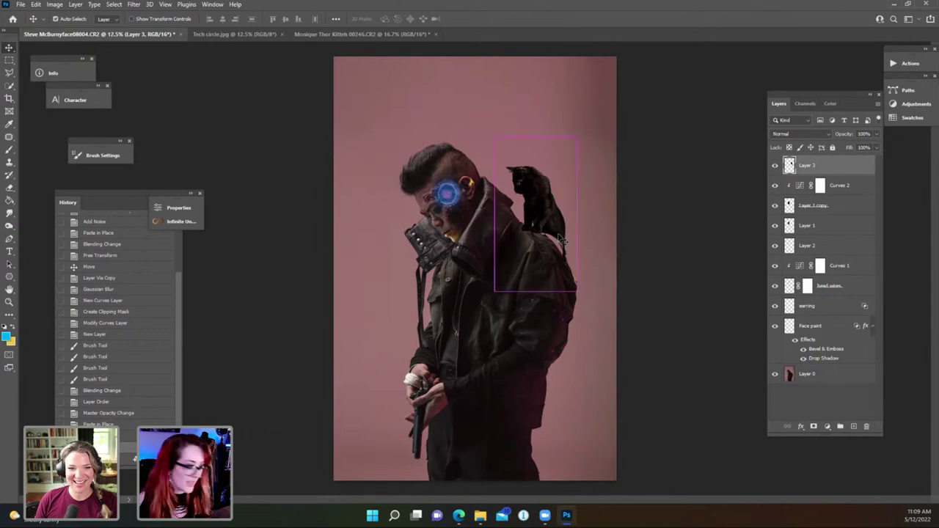
{"action": "key", "text": "ctrl+t"}
{"action": "right_click", "coordinate": [555, 217]}
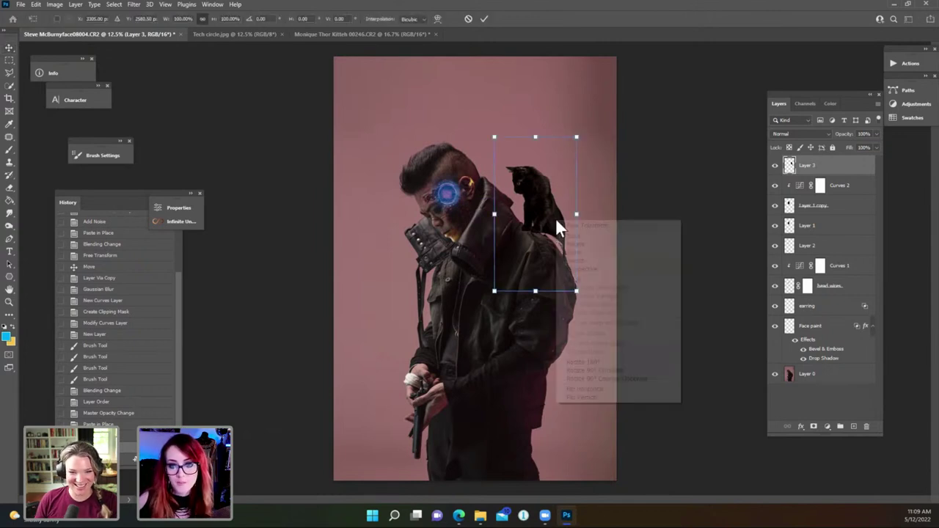
{"action": "left_click", "coordinate": [584, 279]}
{"action": "left_click_drag", "start_coordinate": [570, 239], "coordinate": [567, 247]}
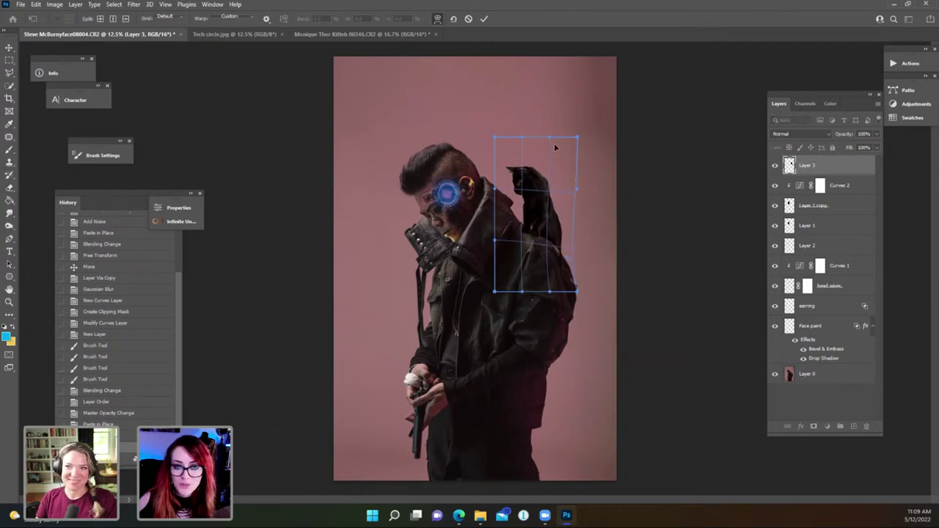
{"action": "left_click_drag", "start_coordinate": [550, 138], "coordinate": [544, 164]}
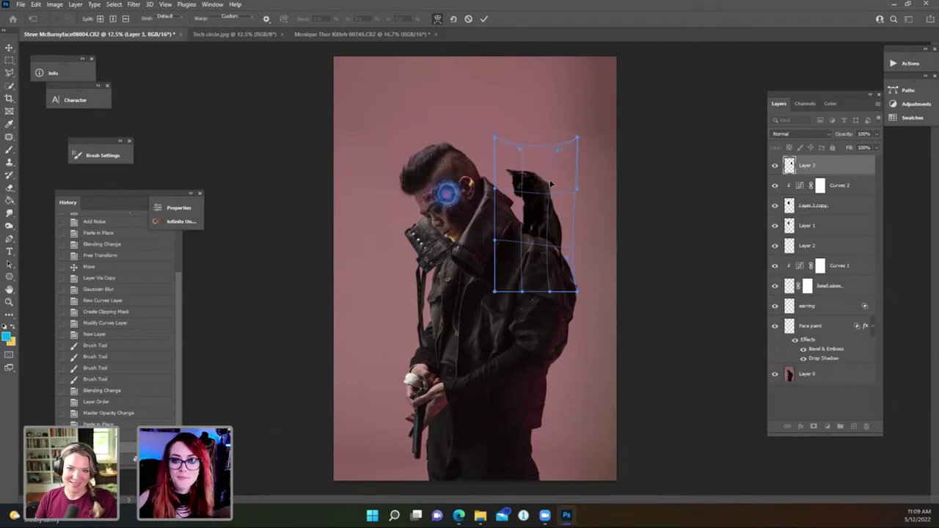
{"action": "left_click_drag", "start_coordinate": [576, 191], "coordinate": [586, 194]}
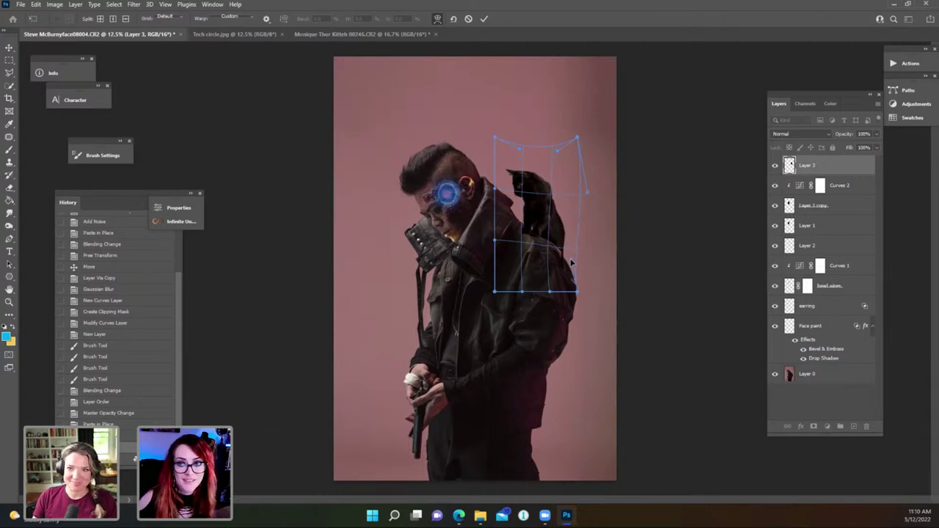
{"action": "key", "text": "Return"}
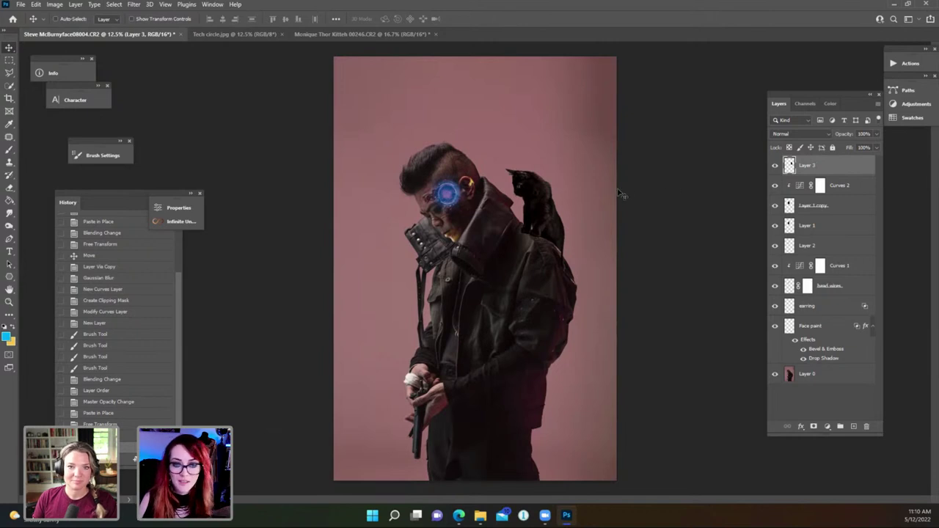
Warp the kitten layer again, bending its top edge downward.
{"action": "key", "text": "ctrl+t"}
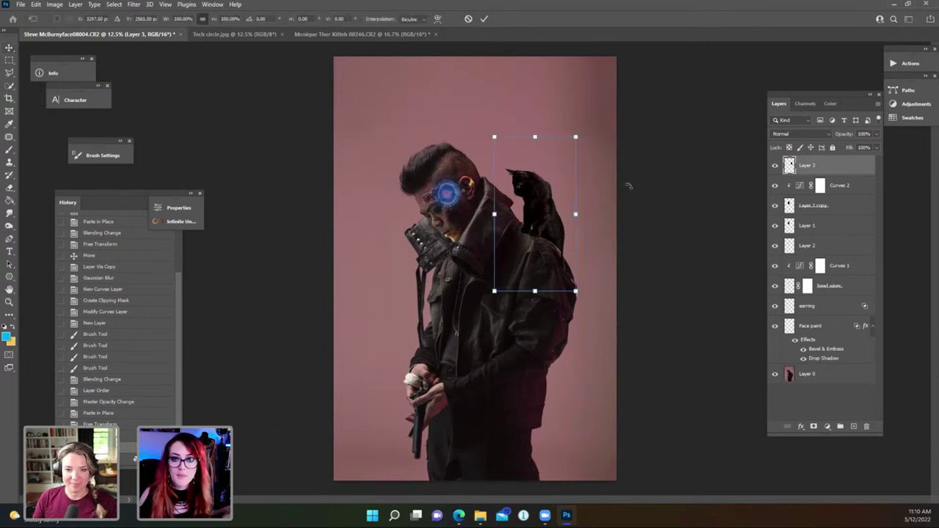
{"action": "right_click", "coordinate": [529, 201]}
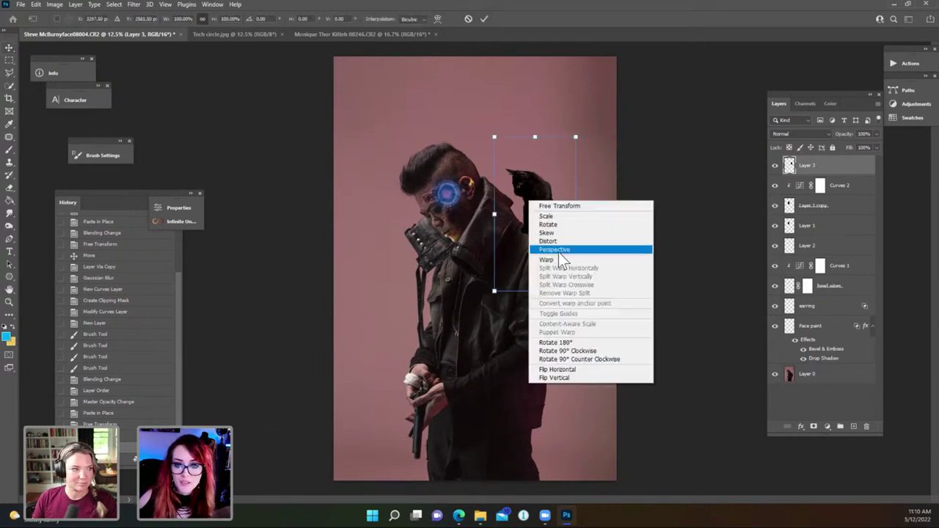
{"action": "left_click", "coordinate": [562, 262]}
{"action": "left_click_drag", "start_coordinate": [495, 138], "coordinate": [497, 148]}
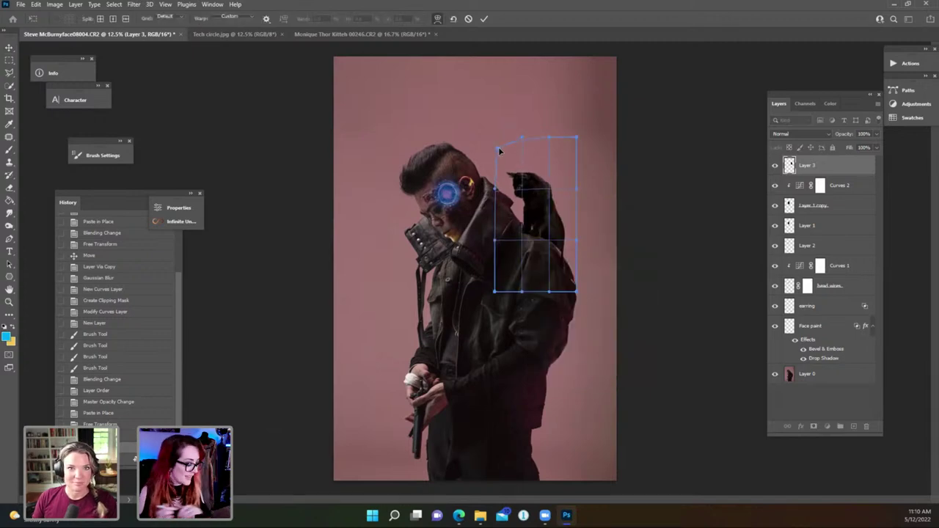
{"action": "key", "text": "Return"}
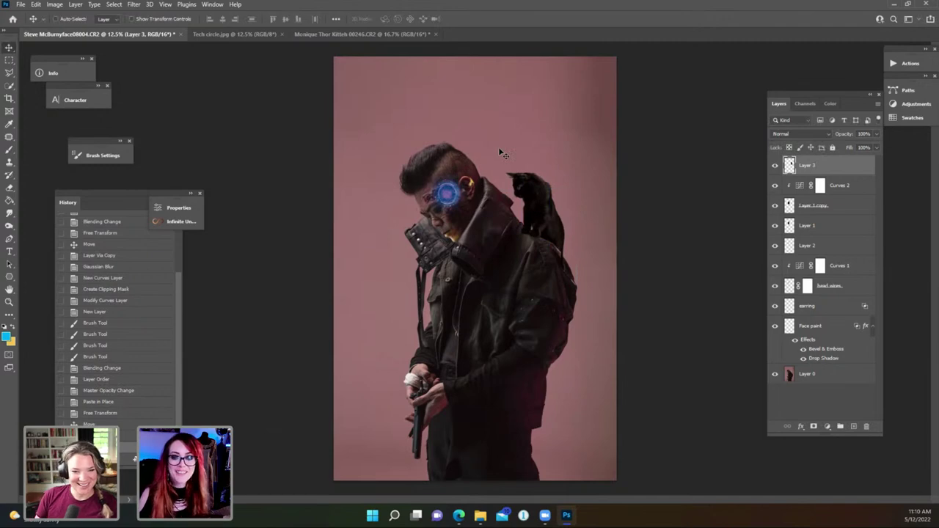
Add a layer mask to Layer 3 and paint black along the shoulder edge under the cat.
{"action": "left_click", "coordinate": [814, 428]}
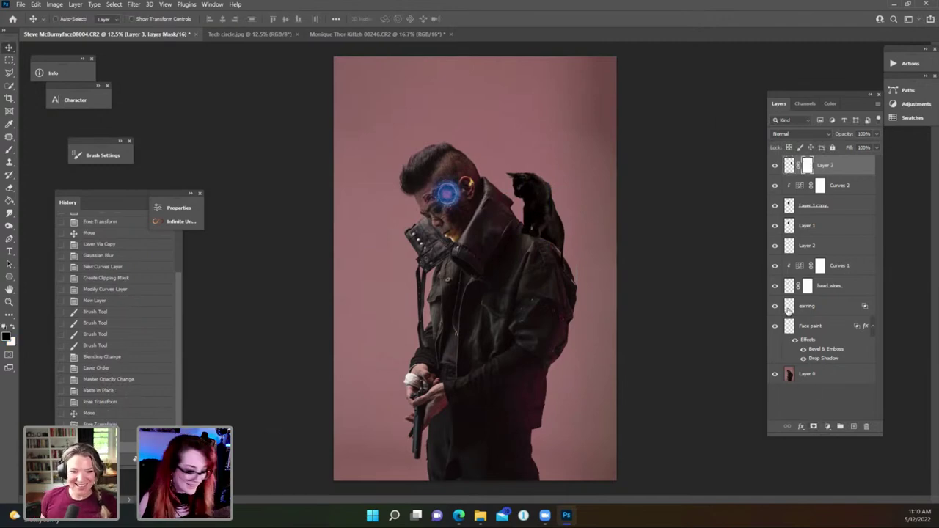
{"action": "scroll", "coordinate": [474, 267], "scroll_direction": "up", "scroll_amount": 3}
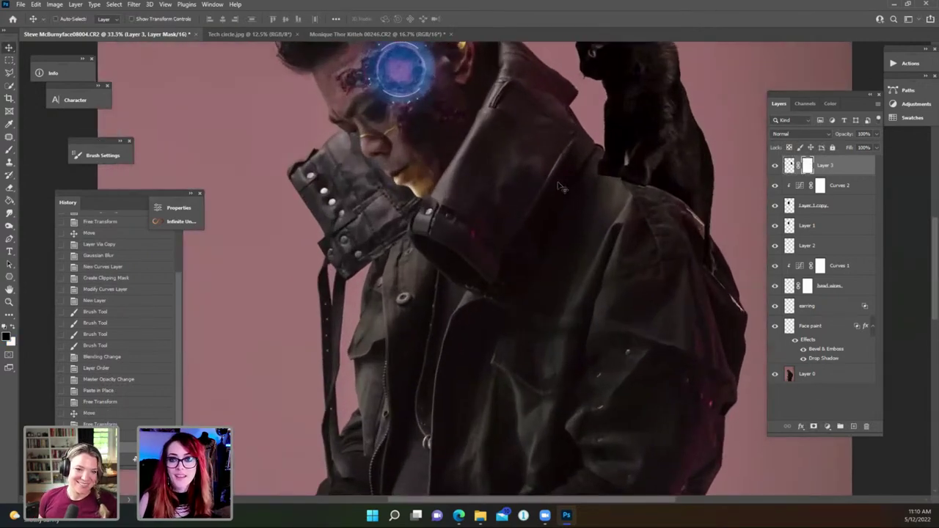
{"action": "left_click_drag", "start_coordinate": [600, 184], "coordinate": [478, 215]}
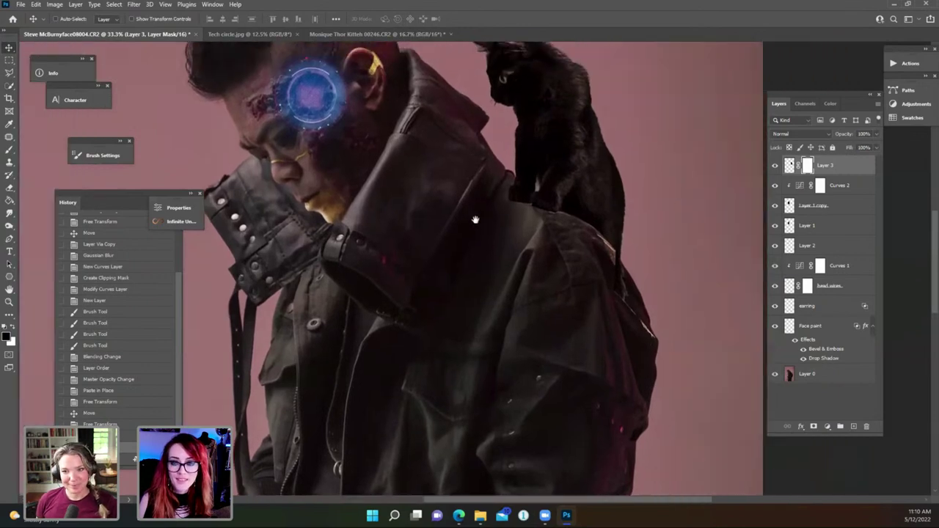
{"action": "key", "text": "b"}
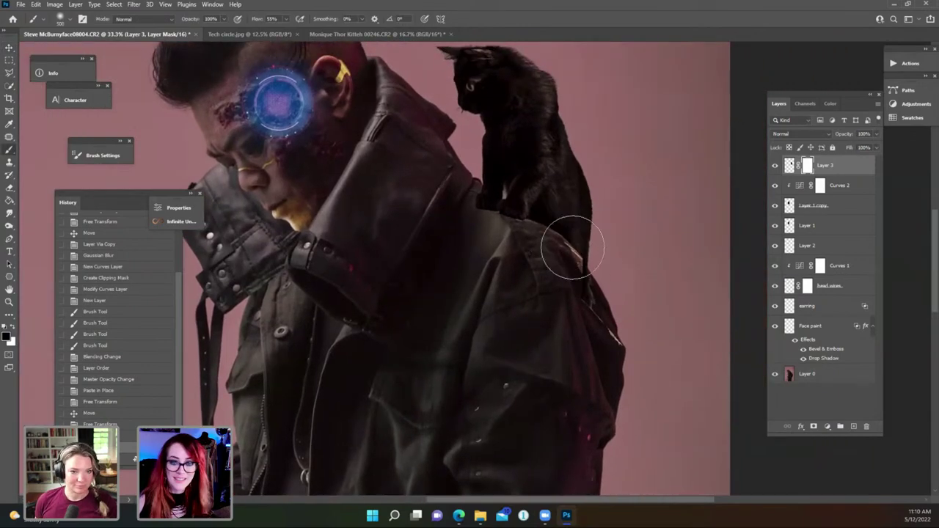
{"action": "mouse_move", "coordinate": [584, 296]}
{"action": "left_mouse_down"}
{"action": "mouse_move", "coordinate": [589, 308]}
{"action": "mouse_move", "coordinate": [580, 300]}
{"action": "left_mouse_up"}
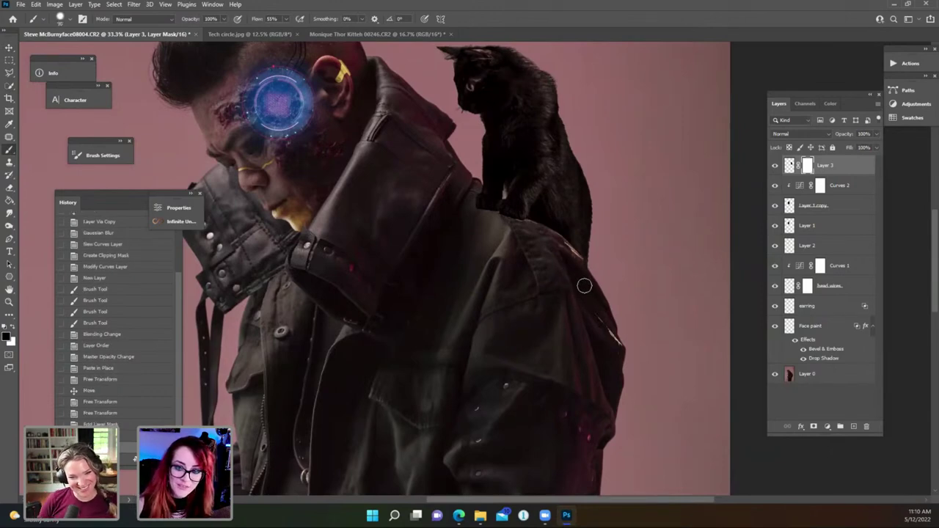
{"action": "mouse_move", "coordinate": [584, 286]}
{"action": "left_mouse_down"}
{"action": "mouse_move", "coordinate": [537, 242]}
{"action": "mouse_move", "coordinate": [555, 247]}
{"action": "left_mouse_up"}
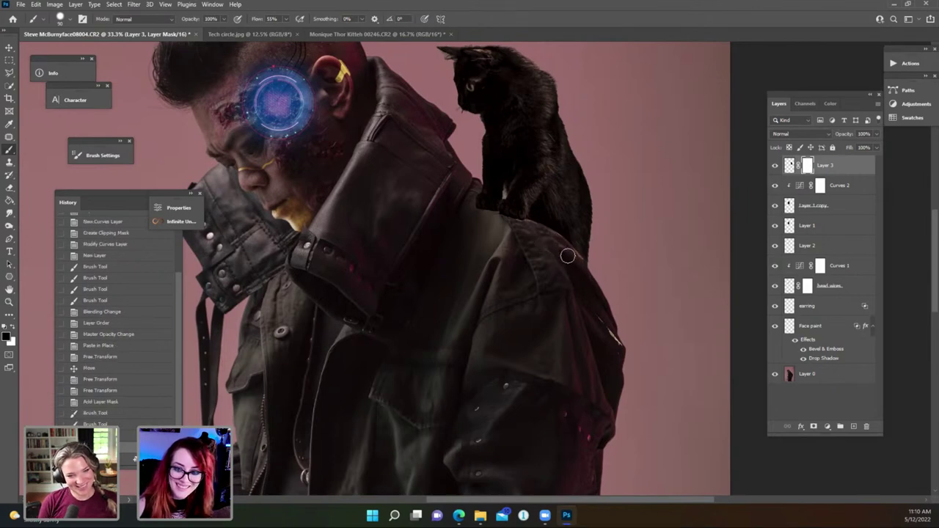
{"action": "mouse_move", "coordinate": [564, 255]}
{"action": "left_mouse_down"}
{"action": "mouse_move", "coordinate": [530, 237]}
{"action": "mouse_move", "coordinate": [504, 190]}
{"action": "left_mouse_up"}
Dab away the rest of the kitten's hard edge along the shoulder and beside its paw.
{"action": "scroll", "coordinate": [515, 206], "scroll_direction": "up", "scroll_amount": 3}
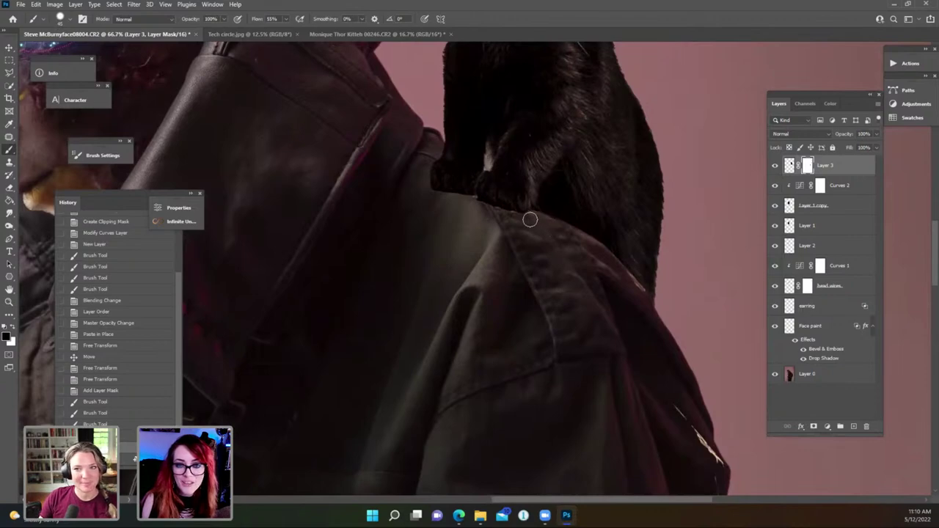
{"action": "mouse_move", "coordinate": [530, 219]}
{"action": "left_mouse_down"}
{"action": "mouse_move", "coordinate": [588, 267]}
{"action": "mouse_move", "coordinate": [629, 283]}
{"action": "mouse_move", "coordinate": [641, 308]}
{"action": "mouse_move", "coordinate": [616, 268]}
{"action": "mouse_move", "coordinate": [631, 283]}
{"action": "left_mouse_up"}
{"action": "left_click", "coordinate": [640, 305]}
{"action": "left_click", "coordinate": [639, 304]}
{"action": "left_click", "coordinate": [643, 305]}
{"action": "left_click", "coordinate": [631, 287]}
{"action": "left_click", "coordinate": [630, 291]}
{"action": "left_click", "coordinate": [628, 285]}
{"action": "left_click", "coordinate": [624, 280]}
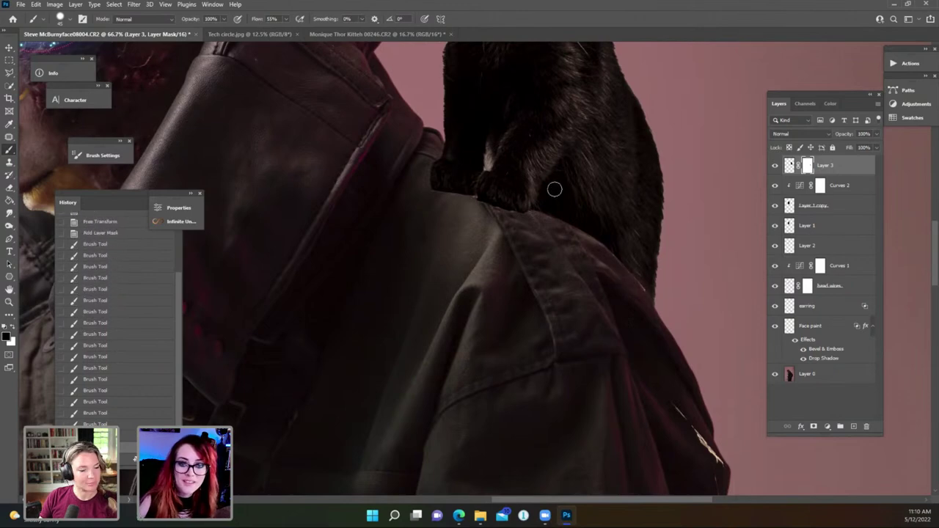
{"action": "left_click", "coordinate": [473, 209]}
{"action": "left_click", "coordinate": [481, 208]}
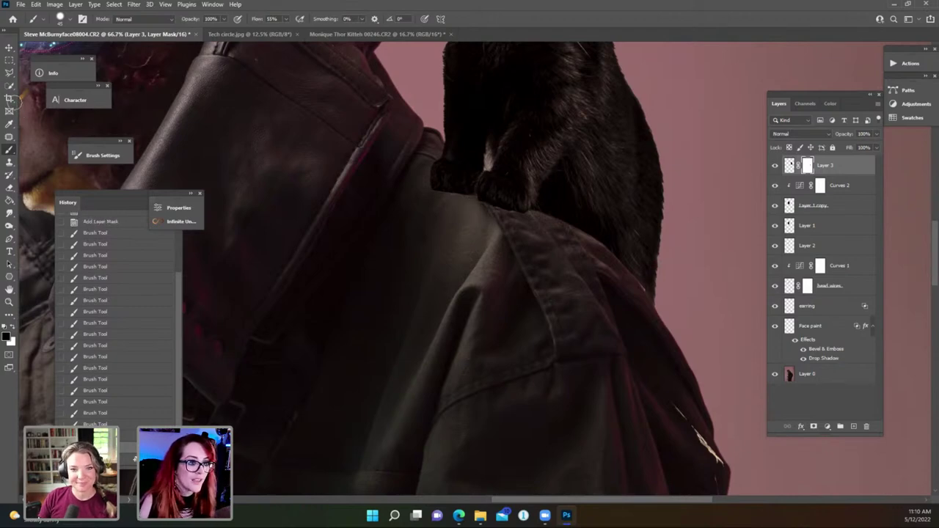
{"action": "left_click", "coordinate": [69, 20]}
With the Spatter 39 px brush, blend the shoulder edge and the cat's right fur edge.
{"action": "left_click_drag", "start_coordinate": [291, 146], "coordinate": [288, 224]}
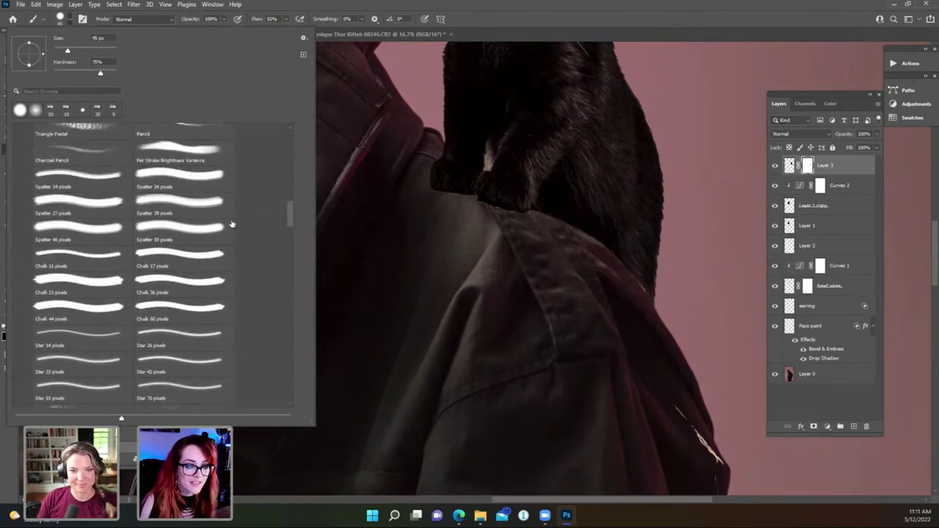
{"action": "left_click", "coordinate": [207, 233]}
{"action": "left_click", "coordinate": [532, 163]}
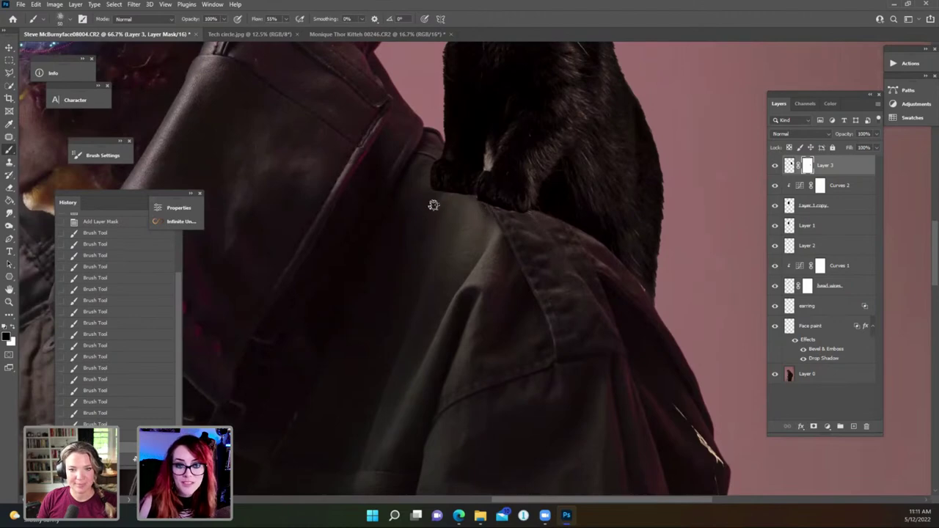
{"action": "left_click_drag", "start_coordinate": [433, 206], "coordinate": [448, 204]}
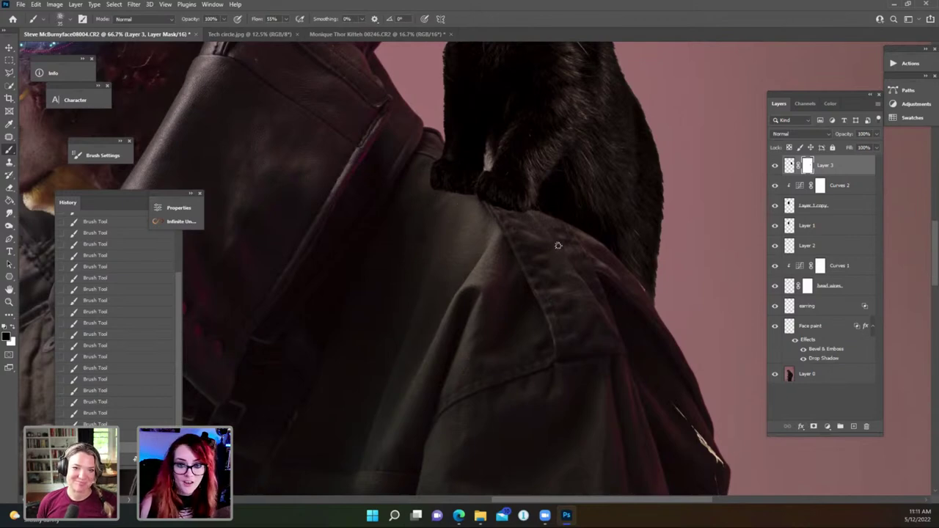
{"action": "left_click_drag", "start_coordinate": [537, 254], "coordinate": [458, 262]}
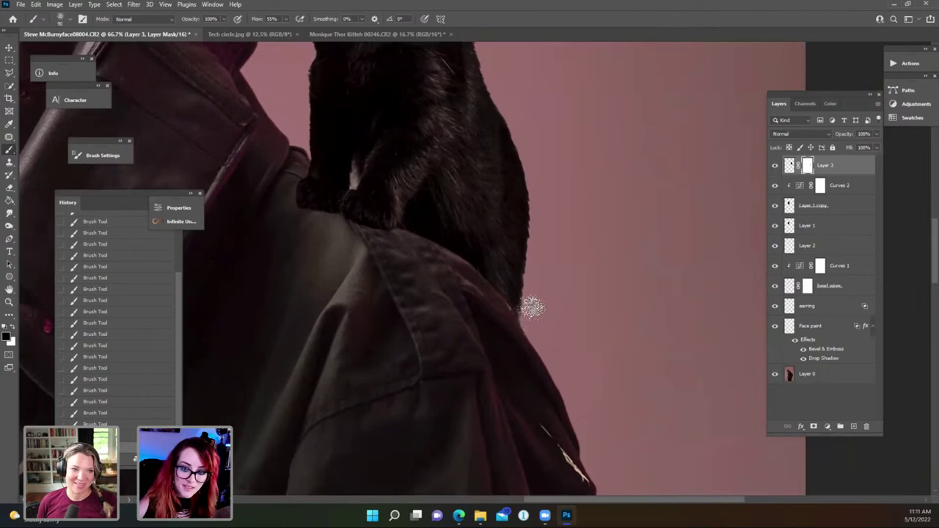
{"action": "mouse_move", "coordinate": [532, 309]}
{"action": "left_mouse_down"}
{"action": "mouse_move", "coordinate": [548, 192]}
{"action": "mouse_move", "coordinate": [540, 210]}
{"action": "mouse_move", "coordinate": [552, 220]}
{"action": "mouse_move", "coordinate": [540, 209]}
{"action": "mouse_move", "coordinate": [536, 306]}
{"action": "mouse_move", "coordinate": [529, 303]}
{"action": "mouse_move", "coordinate": [537, 321]}
{"action": "mouse_move", "coordinate": [542, 272]}
{"action": "left_mouse_up"}
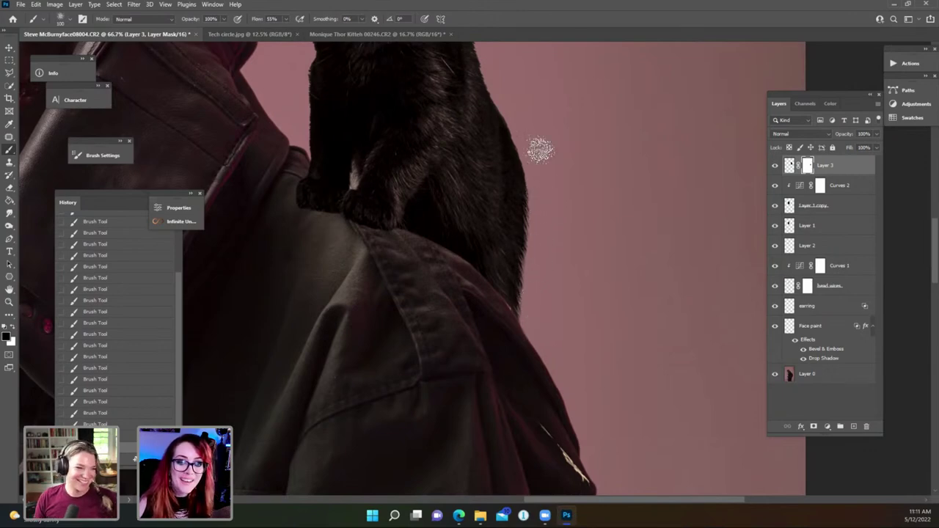
Lower brush flow to 17% and zoom to 100% on the kitten's paws.
{"action": "scroll", "coordinate": [485, 163], "scroll_direction": "up", "scroll_amount": 1}
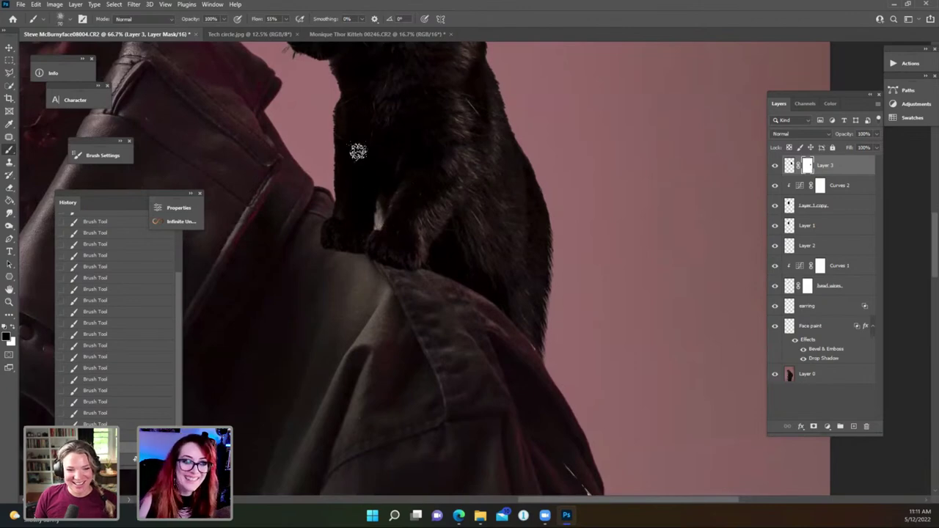
{"action": "left_click_drag", "start_coordinate": [277, 29], "coordinate": [269, 30]}
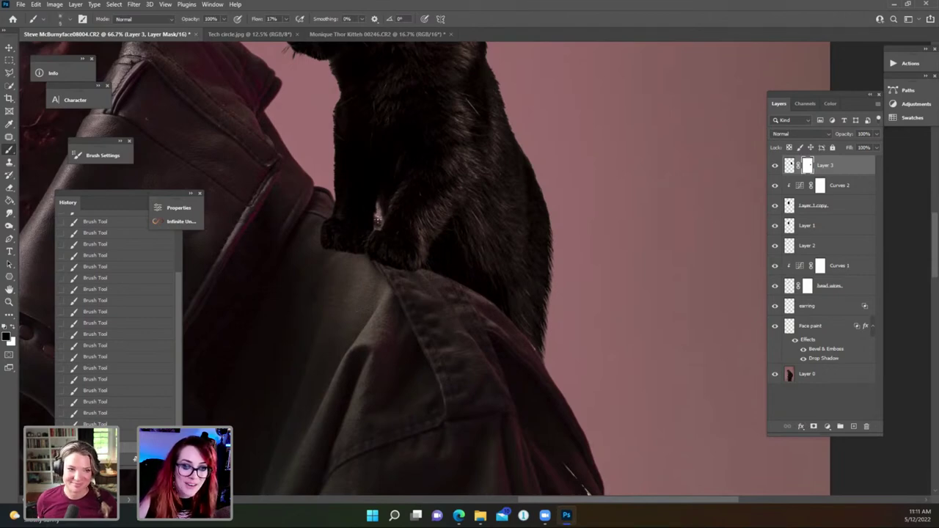
{"action": "key", "text": "ctrl+plus"}
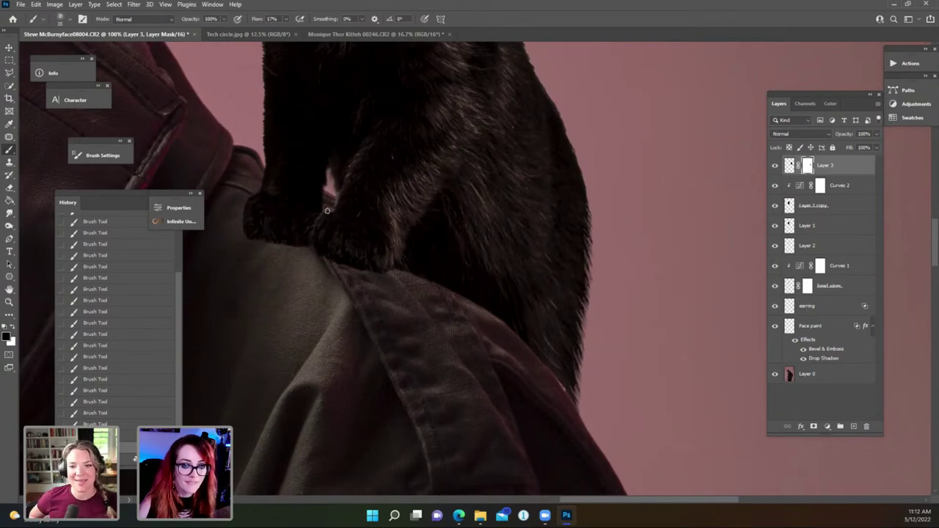
{"action": "left_click_drag", "start_coordinate": [353, 200], "coordinate": [444, 168]}
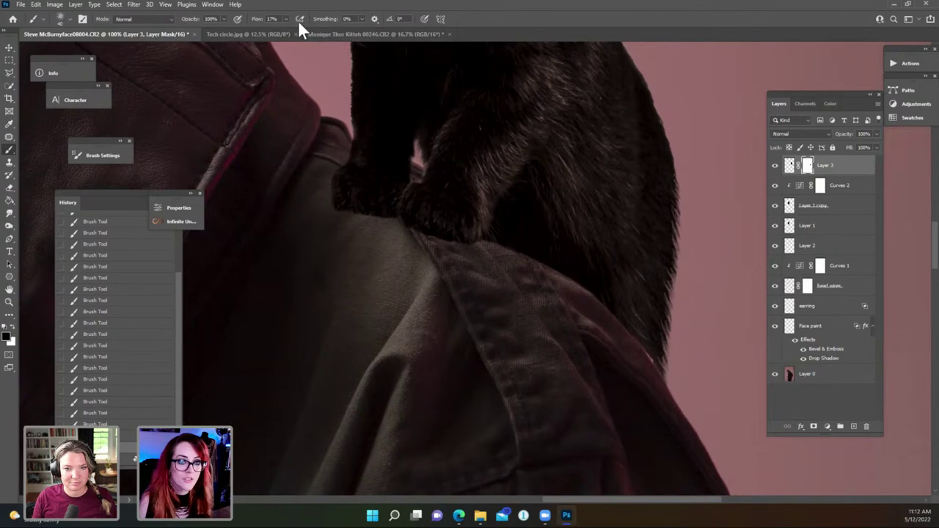
At 42% flow, mask beside the kitten's paw, restore the wrongly hidden patch, then return to black.
{"action": "left_click_drag", "start_coordinate": [286, 29], "coordinate": [297, 28]}
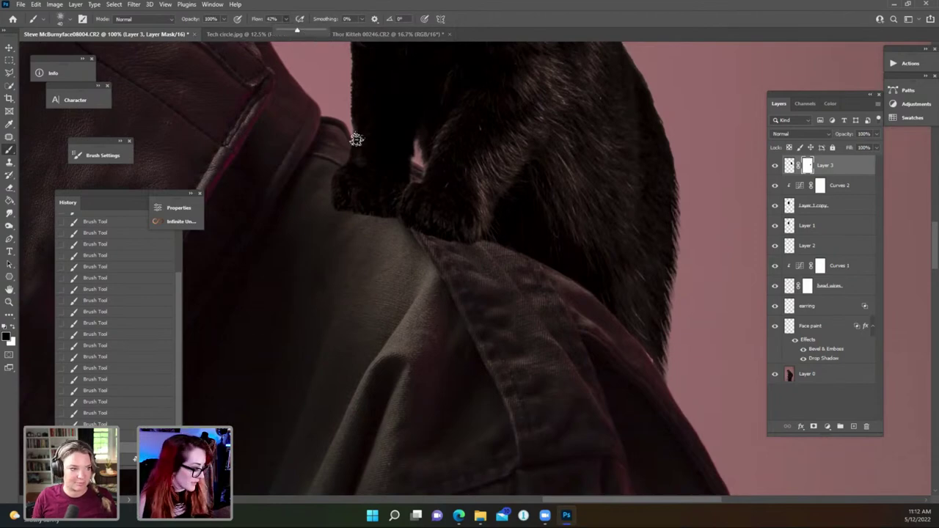
{"action": "mouse_move", "coordinate": [360, 131]}
{"action": "left_mouse_down"}
{"action": "mouse_move", "coordinate": [370, 128]}
{"action": "mouse_move", "coordinate": [362, 133]}
{"action": "left_mouse_up"}
{"action": "key", "text": "x"}
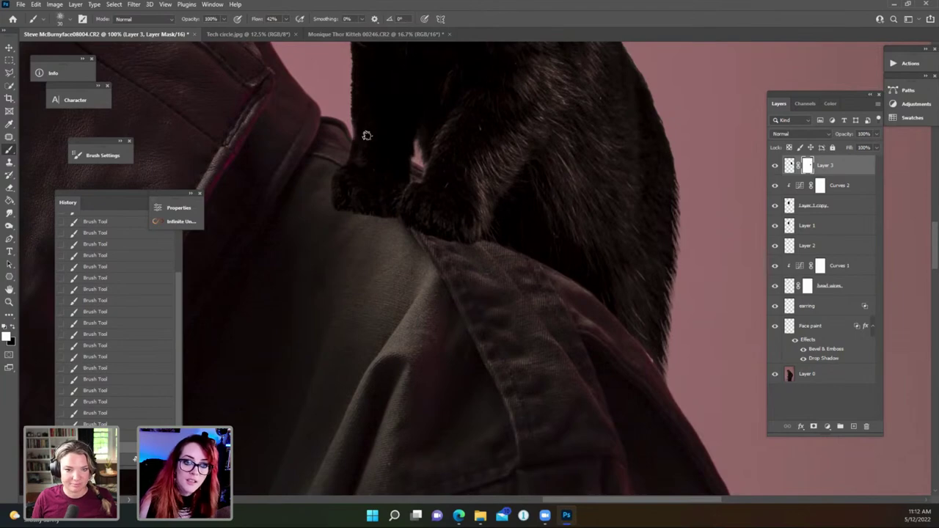
{"action": "left_click_drag", "start_coordinate": [394, 85], "coordinate": [386, 292]}
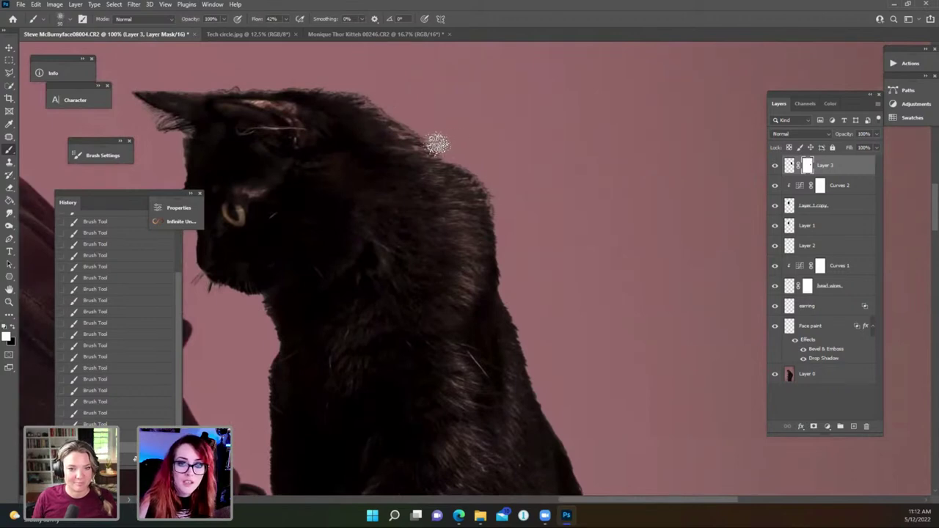
{"action": "key", "text": "x"}
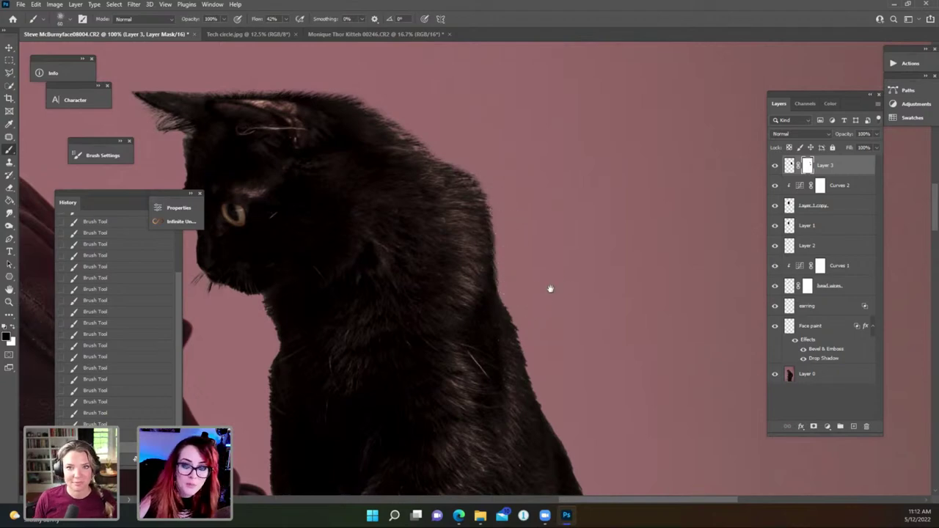
Paint Layer 3's mask along the kitten's back, lower body and head edges.
{"action": "left_click_drag", "start_coordinate": [550, 289], "coordinate": [491, 176]}
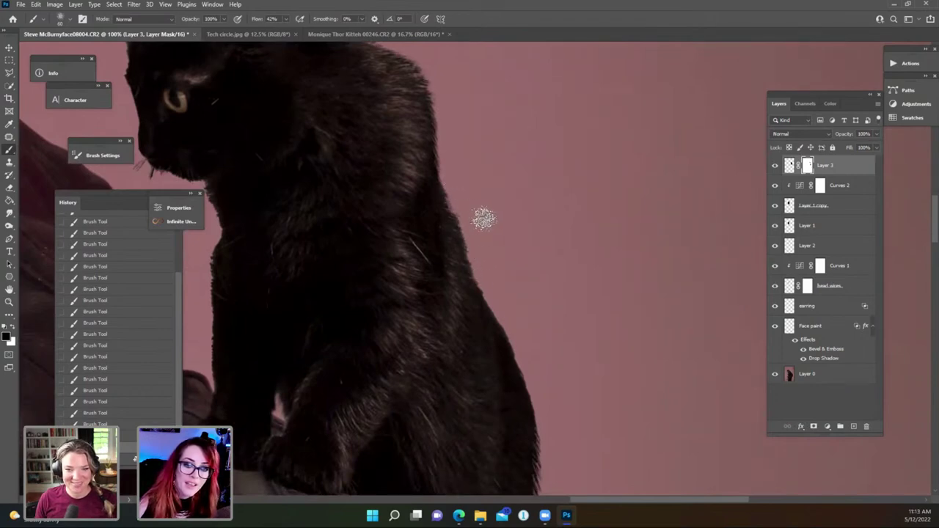
{"action": "left_click_drag", "start_coordinate": [531, 274], "coordinate": [458, 133]}
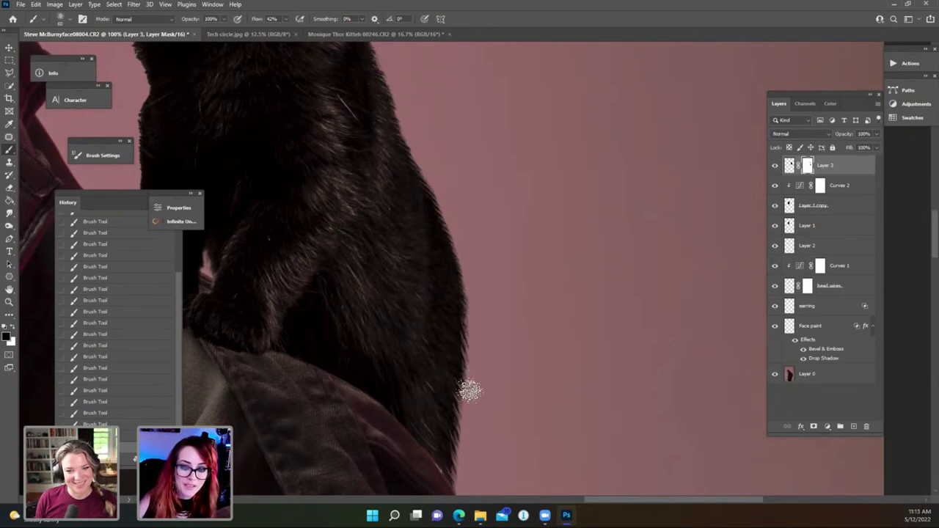
{"action": "scroll", "coordinate": [496, 320], "scroll_direction": "down", "scroll_amount": 1}
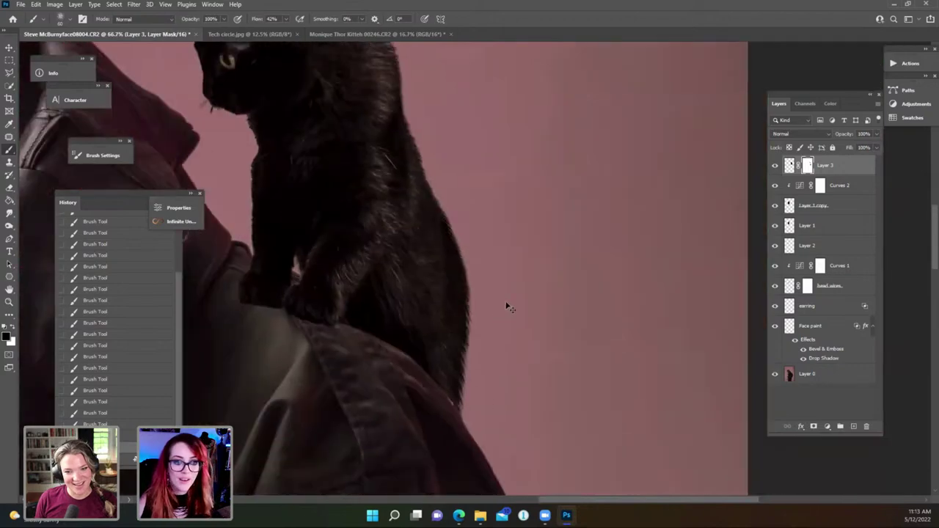
{"action": "scroll", "coordinate": [378, 231], "scroll_direction": "up", "scroll_amount": 1}
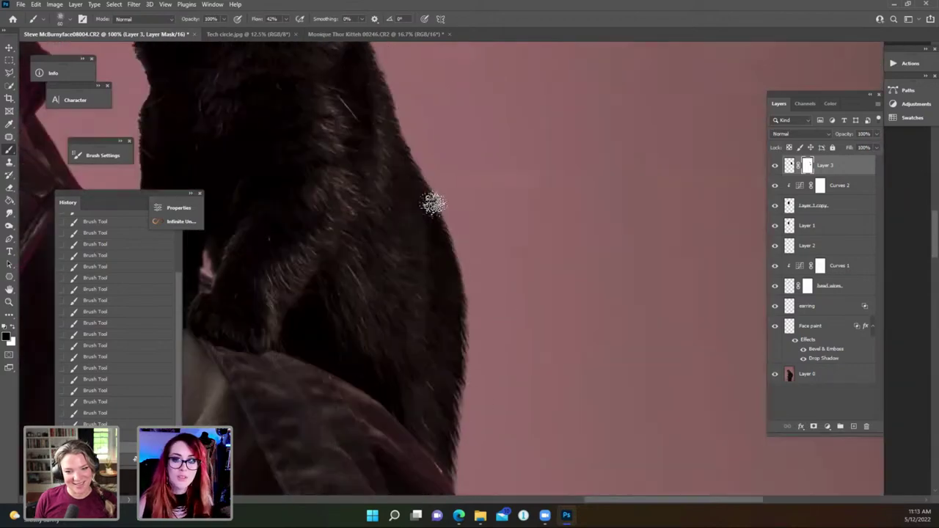
{"action": "left_click_drag", "start_coordinate": [299, 161], "coordinate": [579, 222]}
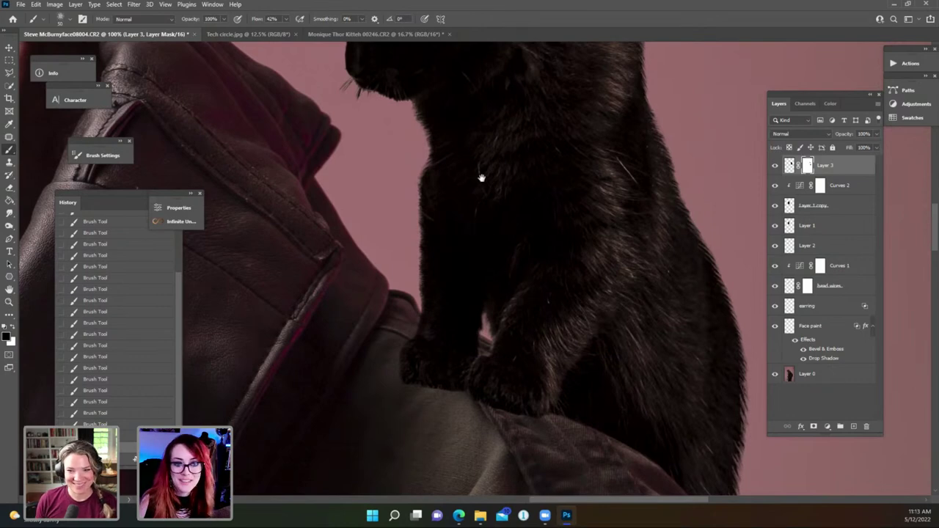
{"action": "left_click_drag", "start_coordinate": [482, 178], "coordinate": [462, 278]}
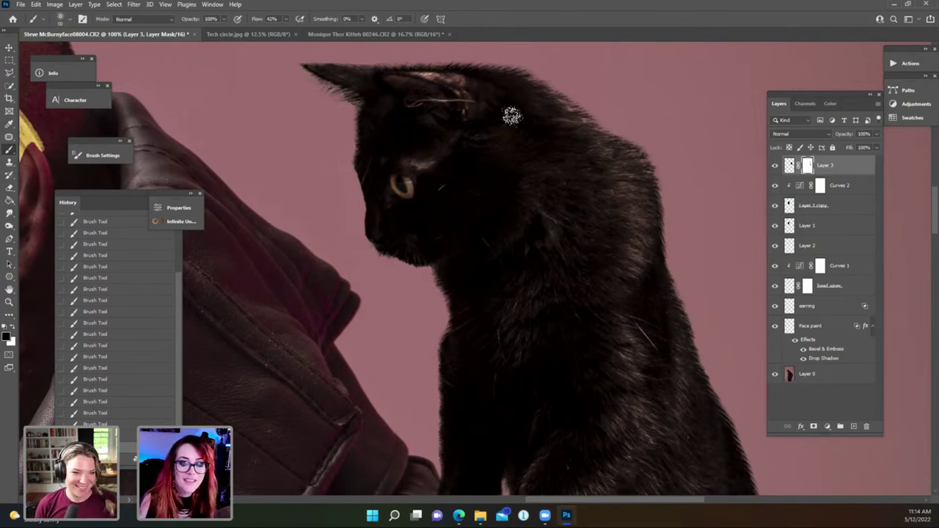
Toggle Layer 3's visibility to compare, then select its pixel thumbnail.
{"action": "left_click", "coordinate": [775, 166]}
{"action": "left_click", "coordinate": [775, 166]}
{"action": "left_click", "coordinate": [789, 165]}
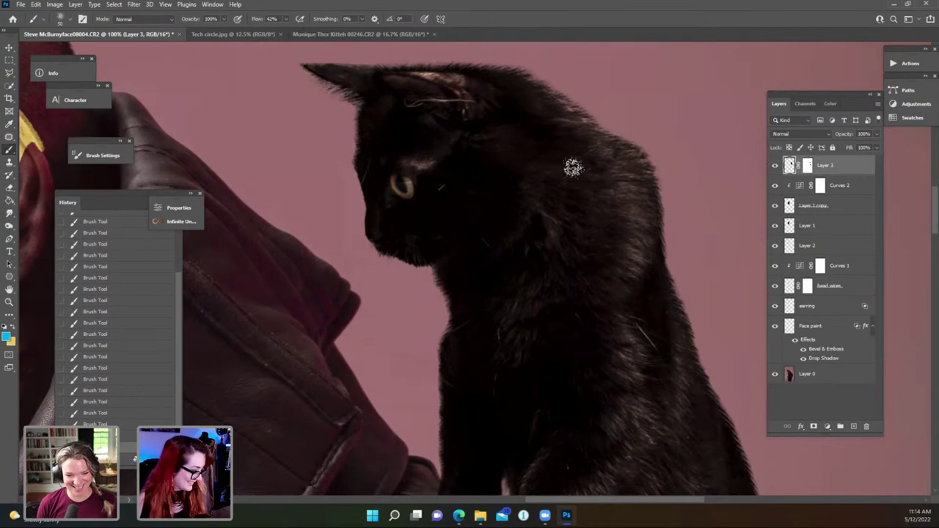
Use the Patch tool to remove stray hairs on the kitten's shoulder and chest.
{"action": "key", "text": "j"}
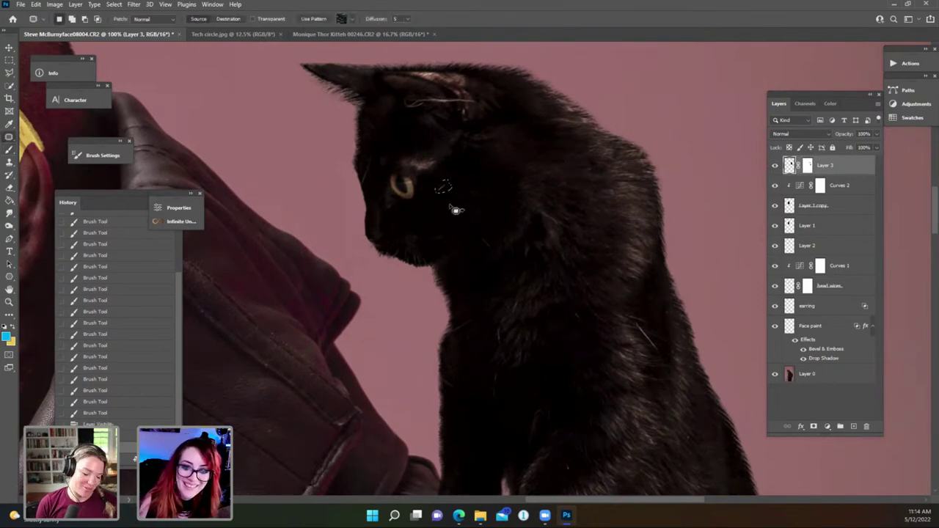
{"action": "left_click_drag", "start_coordinate": [542, 243], "coordinate": [475, 213]}
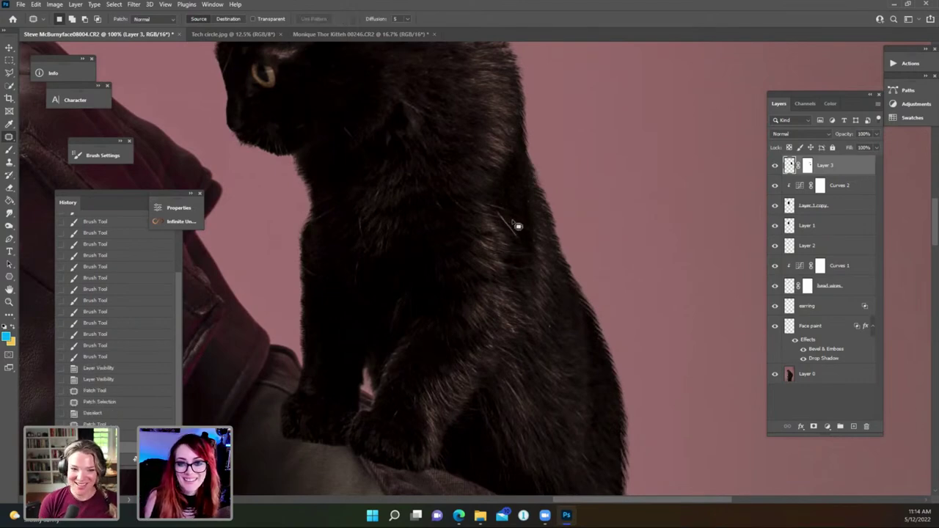
{"action": "mouse_move", "coordinate": [525, 248]}
{"action": "left_mouse_down"}
{"action": "mouse_move", "coordinate": [518, 235]}
{"action": "mouse_move", "coordinate": [536, 218]}
{"action": "left_mouse_up"}
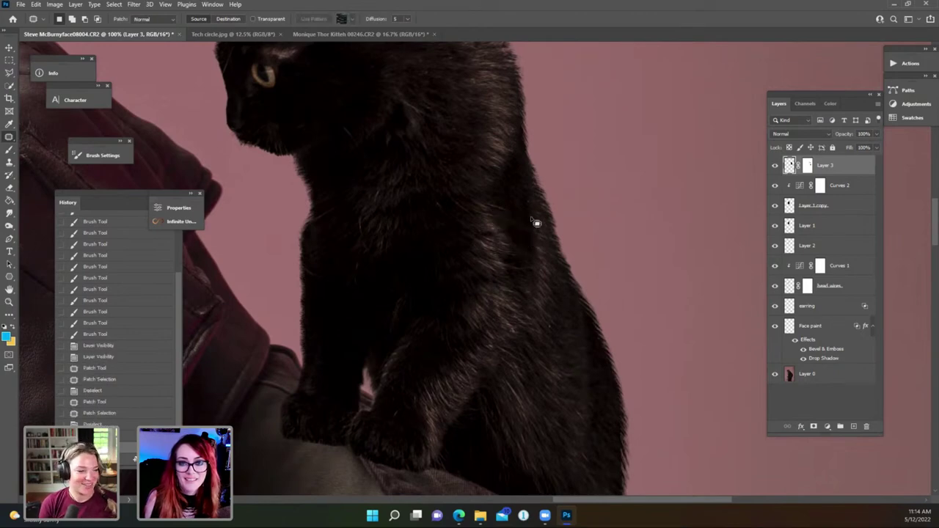
{"action": "key", "text": "ctrl+d"}
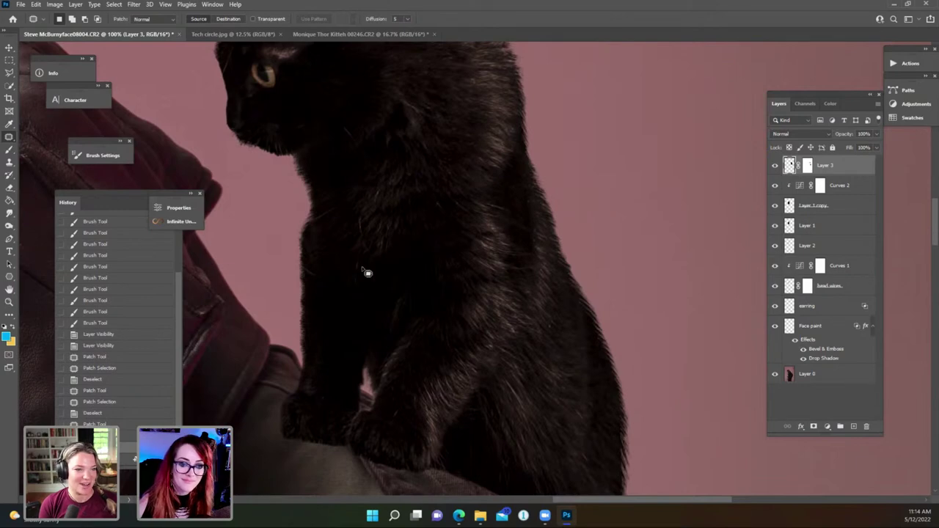
{"action": "mouse_move", "coordinate": [361, 267]}
{"action": "left_mouse_down"}
{"action": "mouse_move", "coordinate": [360, 279]}
{"action": "mouse_move", "coordinate": [396, 258]}
{"action": "left_mouse_up"}
{"action": "key", "text": "ctrl+d"}
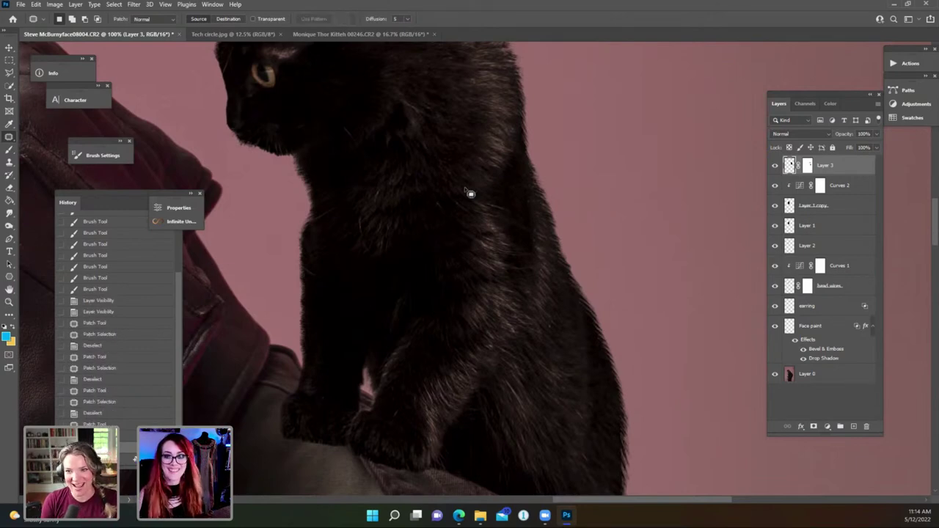
Patch out the bright streak across the kitten's head, then zoom out.
{"action": "key", "text": "ctrl+minus"}
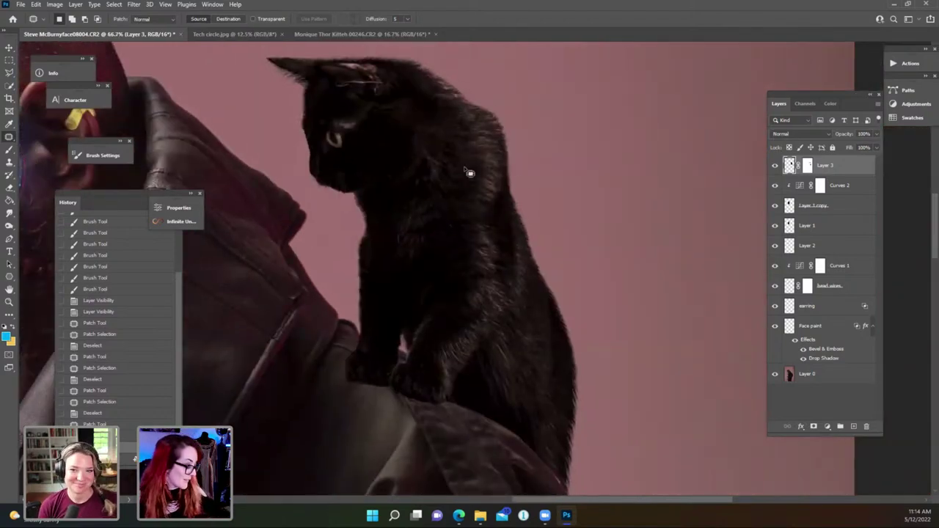
{"action": "key", "text": "ctrl+plus"}
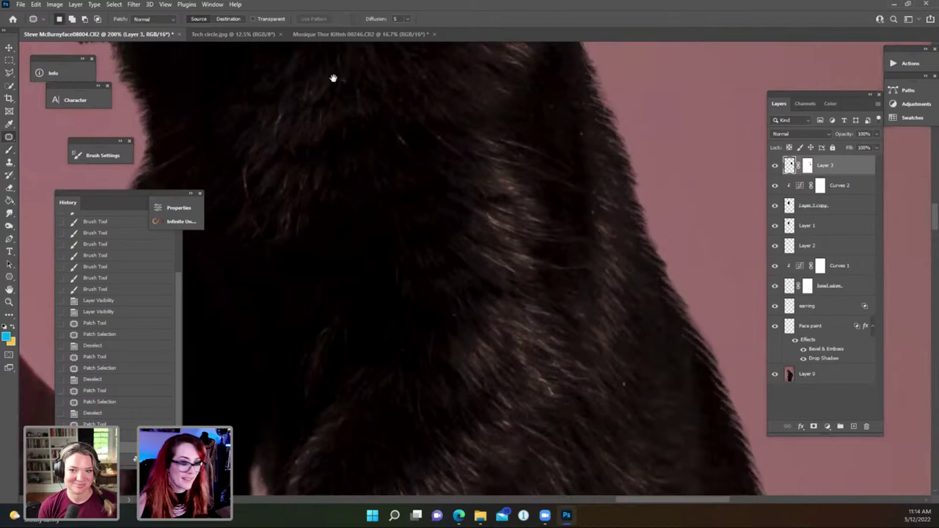
{"action": "left_click_drag", "start_coordinate": [333, 77], "coordinate": [480, 251]}
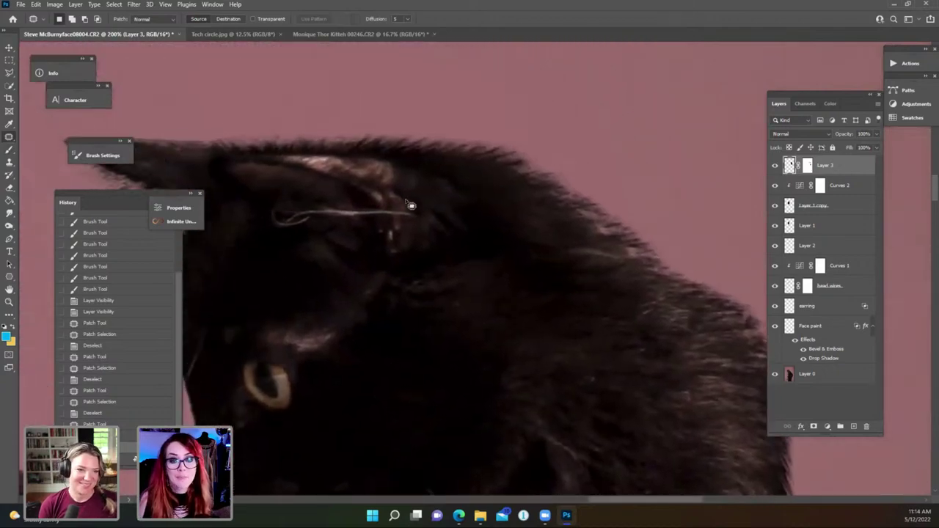
{"action": "mouse_move", "coordinate": [397, 213]}
{"action": "left_mouse_down"}
{"action": "mouse_move", "coordinate": [381, 219]}
{"action": "mouse_move", "coordinate": [423, 218]}
{"action": "mouse_move", "coordinate": [410, 205]}
{"action": "left_mouse_up"}
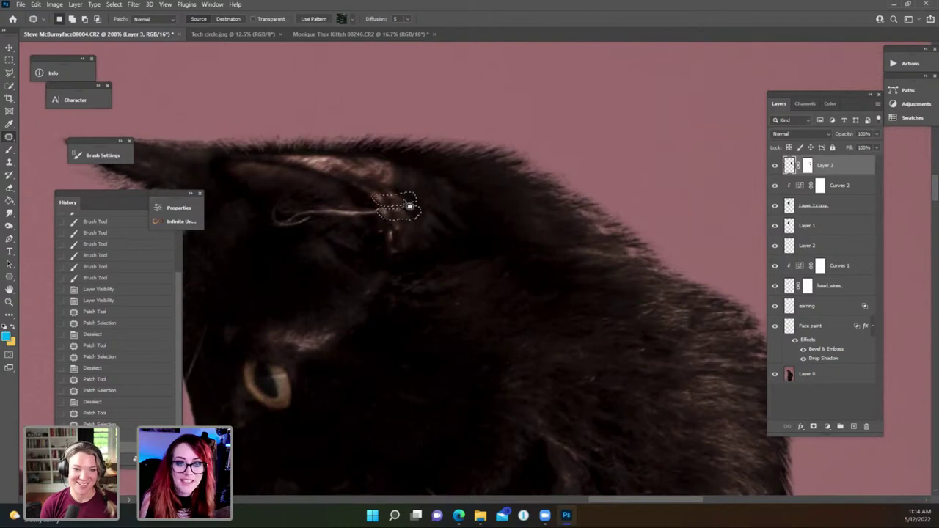
{"action": "key", "text": "ctrl+d"}
{"action": "scroll", "coordinate": [458, 229], "scroll_direction": "down", "scroll_amount": 6}
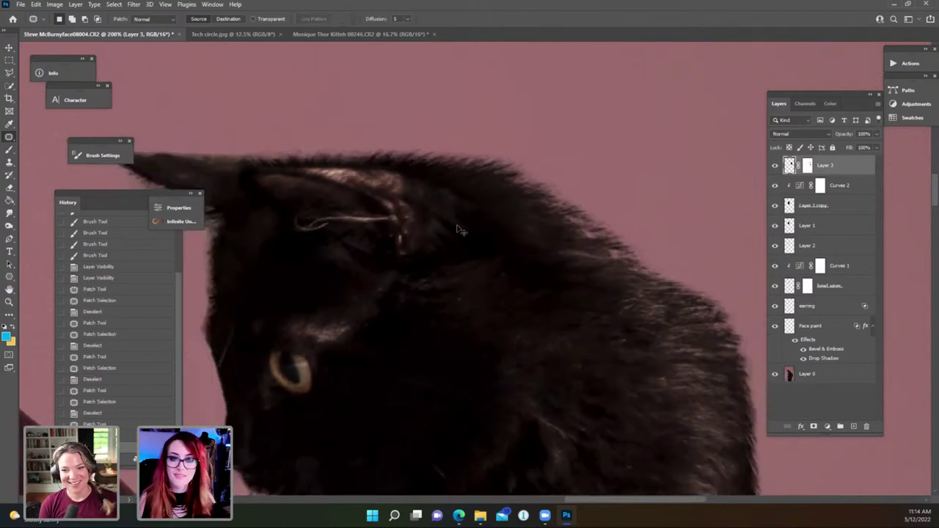
{"action": "scroll", "coordinate": [534, 243], "scroll_direction": "down", "scroll_amount": 4}
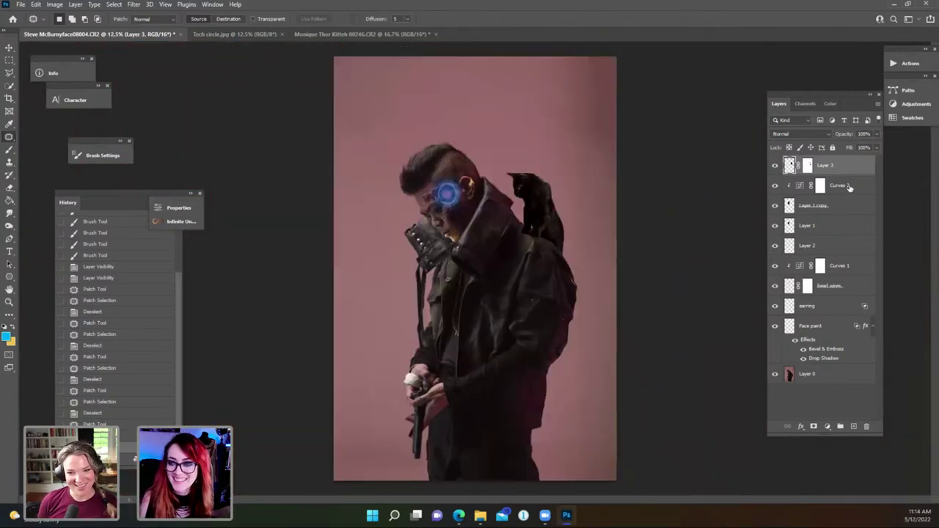
Add a Curves 3 layer below the kitten, pull the curve down to darken, and invert its mask.
{"action": "left_click", "coordinate": [833, 425]}
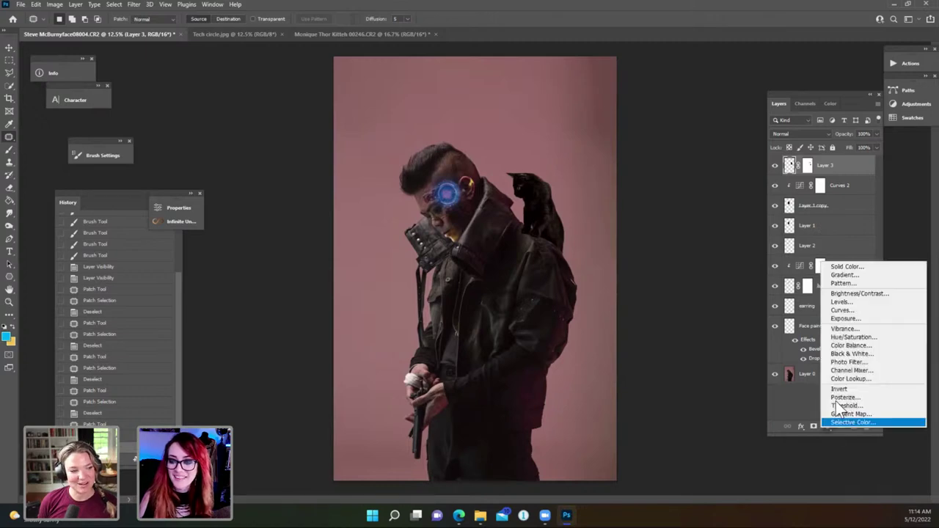
{"action": "left_click", "coordinate": [846, 315]}
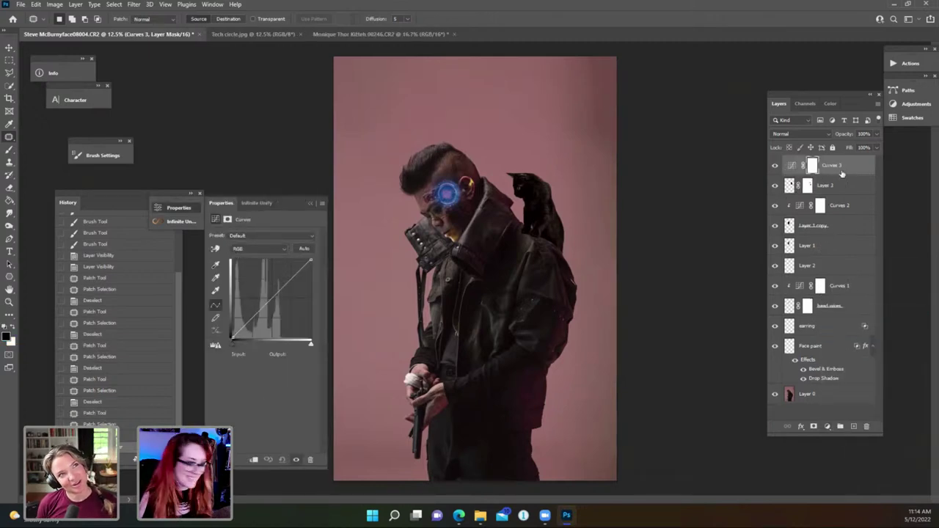
{"action": "left_click_drag", "start_coordinate": [848, 170], "coordinate": [812, 184]}
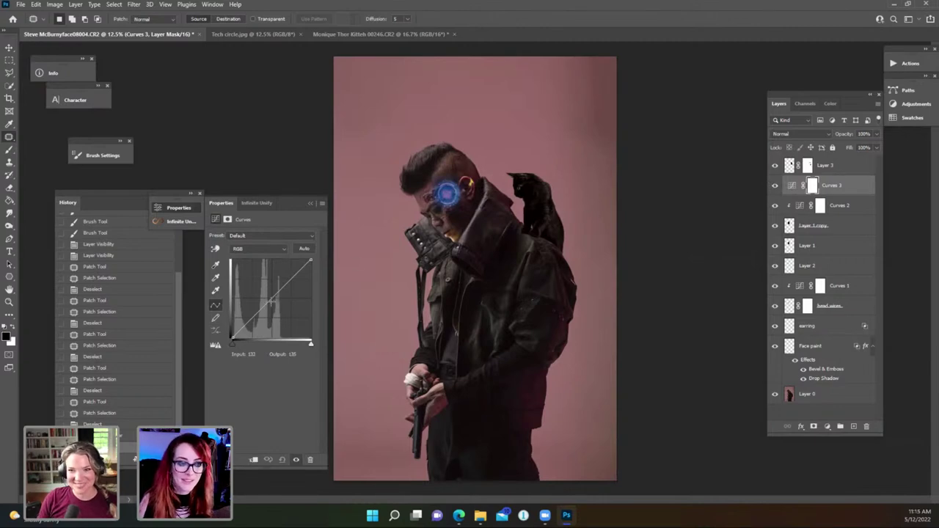
{"action": "left_click_drag", "start_coordinate": [272, 301], "coordinate": [279, 310]}
{"action": "key", "text": "ctrl+i"}
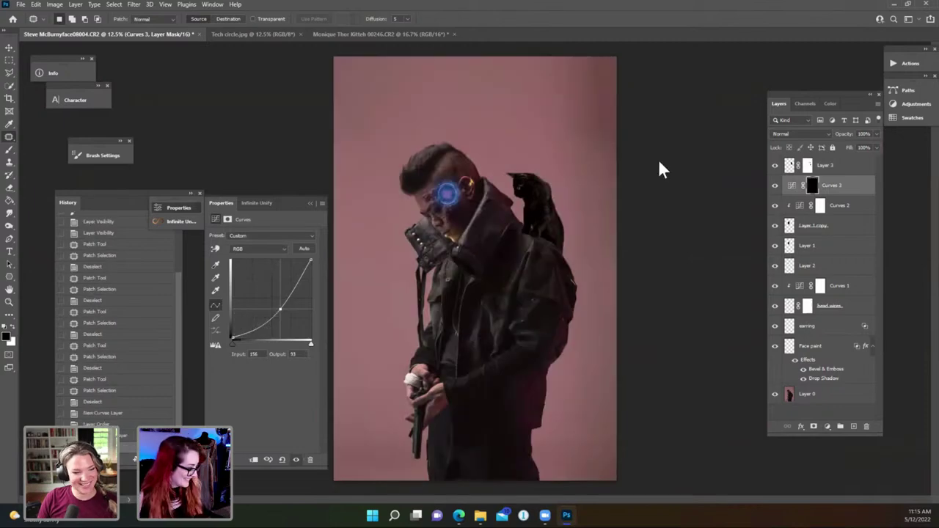
Set up a soft round brush at very low flow painting white, zoomed on the paws.
{"action": "key", "text": "b"}
{"action": "key", "text": "ctrl+plus"}
{"action": "key", "text": "ctrl+plus"}
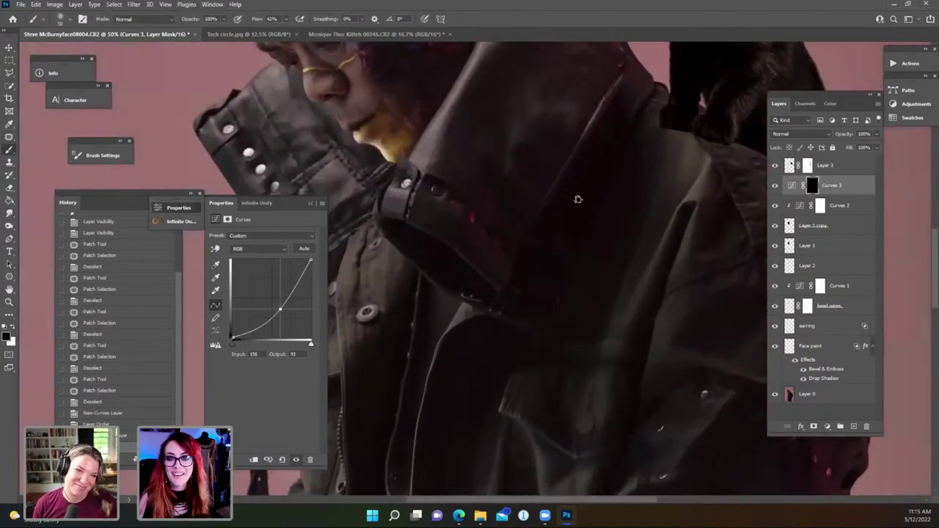
{"action": "left_click_drag", "start_coordinate": [578, 199], "coordinate": [528, 242]}
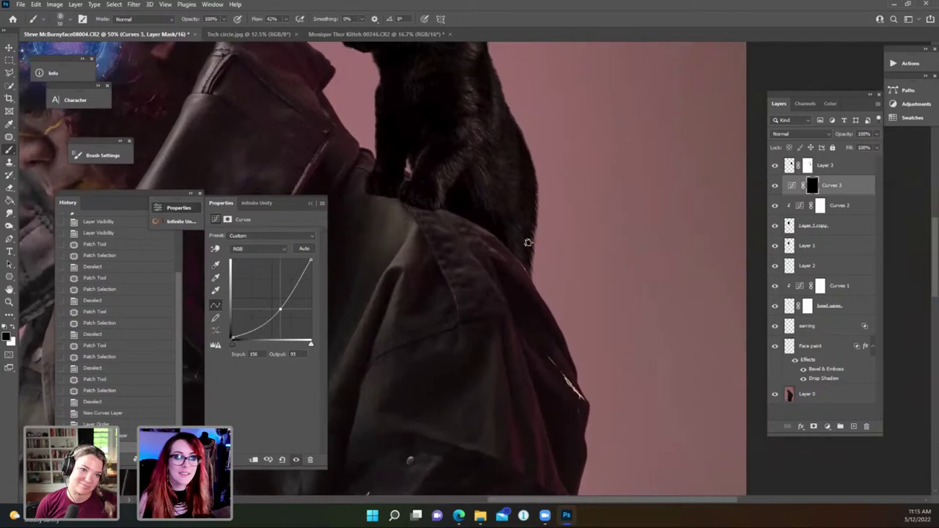
{"action": "left_click", "coordinate": [63, 17]}
{"action": "scroll", "coordinate": [295, 129], "scroll_direction": "down", "scroll_amount": 5}
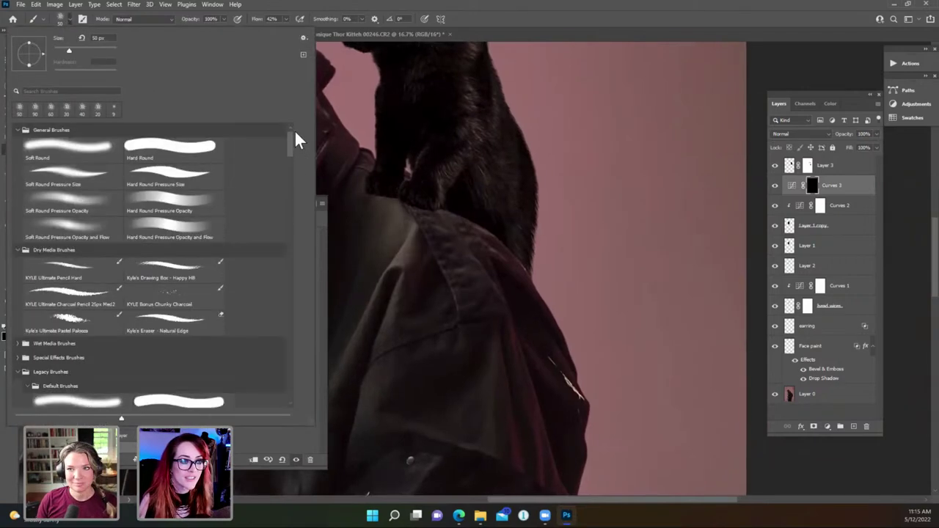
{"action": "left_click", "coordinate": [88, 157]}
{"action": "left_click", "coordinate": [469, 175]}
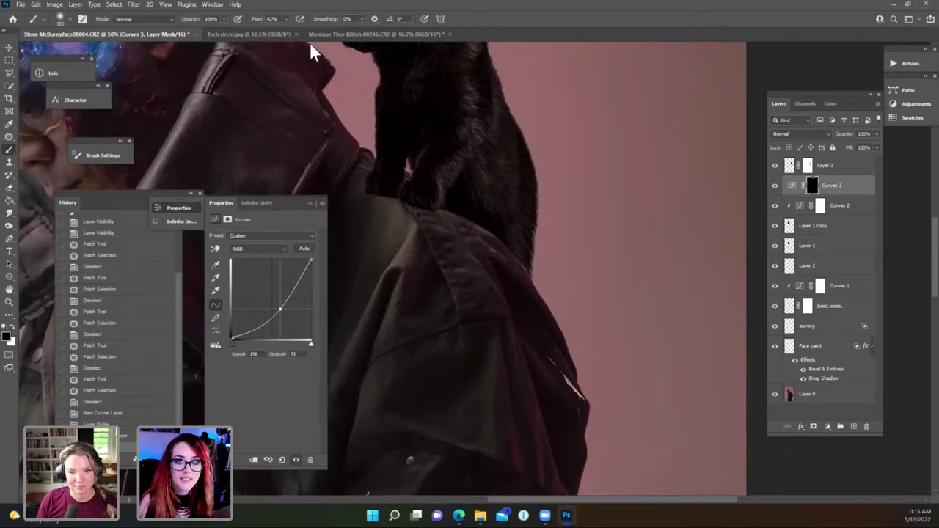
{"action": "left_click", "coordinate": [430, 209]}
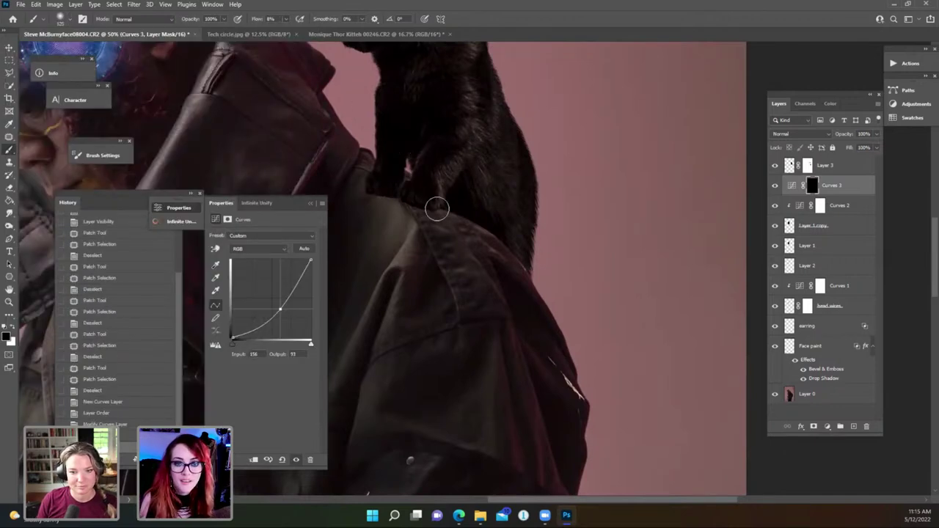
{"action": "key", "text": "x"}
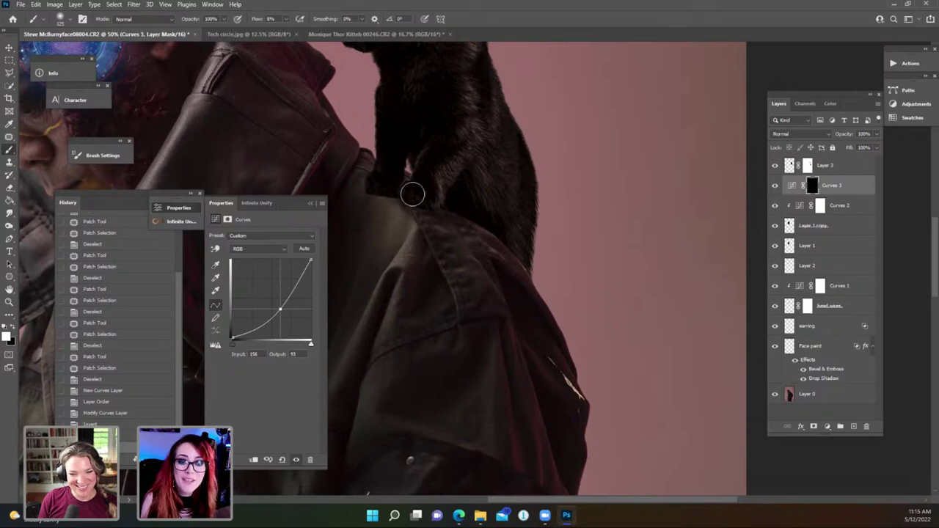
Paint shadow onto the jacket around the kitten's paws at 22% flow.
{"action": "mouse_move", "coordinate": [416, 200]}
{"action": "left_mouse_down"}
{"action": "mouse_move", "coordinate": [460, 214]}
{"action": "mouse_move", "coordinate": [459, 203]}
{"action": "mouse_move", "coordinate": [503, 243]}
{"action": "mouse_move", "coordinate": [481, 225]}
{"action": "left_mouse_up"}
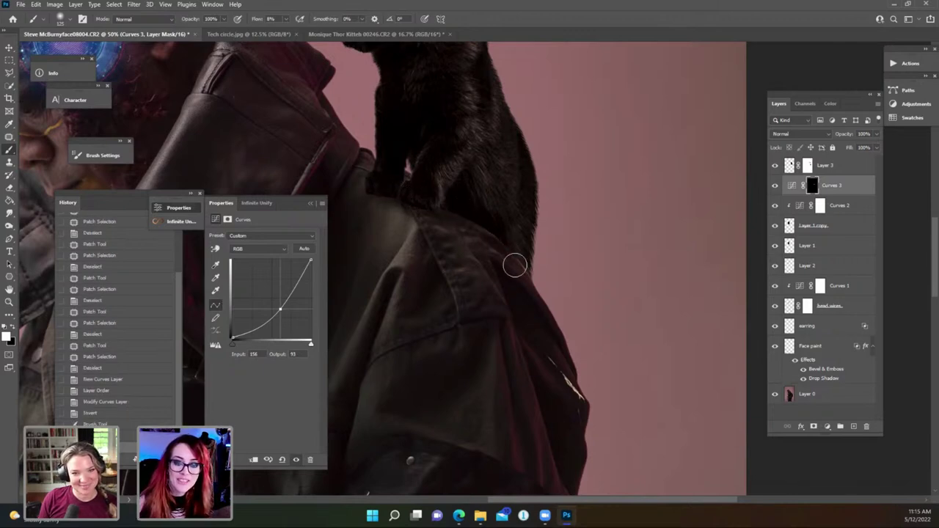
{"action": "mouse_move", "coordinate": [408, 193]}
{"action": "left_mouse_down"}
{"action": "mouse_move", "coordinate": [382, 190]}
{"action": "mouse_move", "coordinate": [405, 172]}
{"action": "left_mouse_up"}
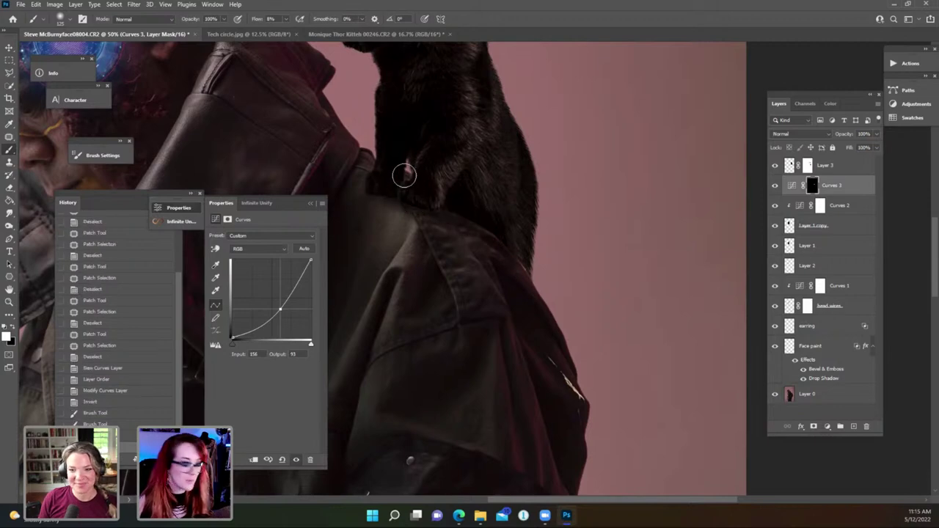
{"action": "left_click", "coordinate": [287, 19]}
{"action": "left_click", "coordinate": [307, 11]}
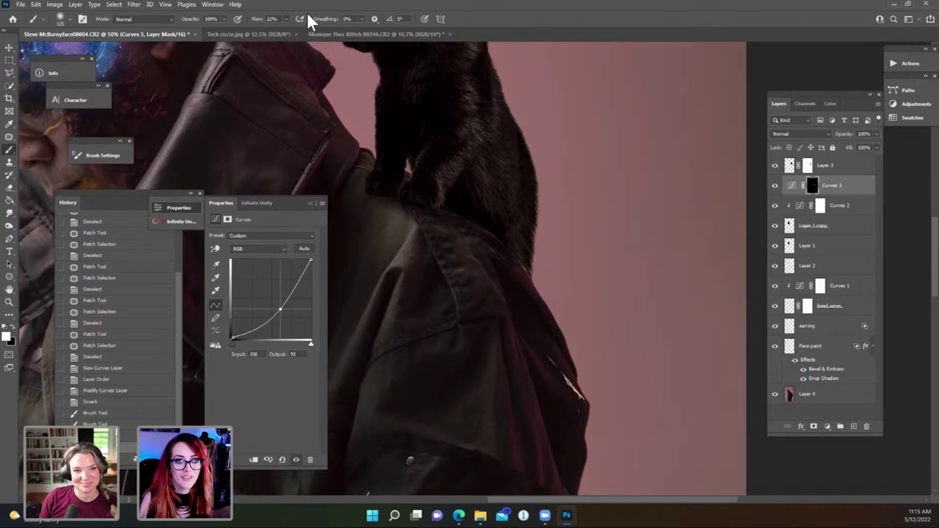
{"action": "mouse_move", "coordinate": [374, 193]}
{"action": "left_mouse_down"}
{"action": "mouse_move", "coordinate": [437, 206]}
{"action": "mouse_move", "coordinate": [443, 224]}
{"action": "mouse_move", "coordinate": [474, 228]}
{"action": "mouse_move", "coordinate": [458, 192]}
{"action": "left_mouse_up"}
{"action": "mouse_move", "coordinate": [405, 207]}
{"action": "left_mouse_down"}
{"action": "mouse_move", "coordinate": [445, 231]}
{"action": "mouse_move", "coordinate": [470, 223]}
{"action": "mouse_move", "coordinate": [493, 242]}
{"action": "left_mouse_up"}
{"action": "mouse_move", "coordinate": [493, 242]}
{"action": "left_mouse_down"}
{"action": "mouse_move", "coordinate": [507, 245]}
{"action": "mouse_move", "coordinate": [488, 229]}
{"action": "left_mouse_up"}
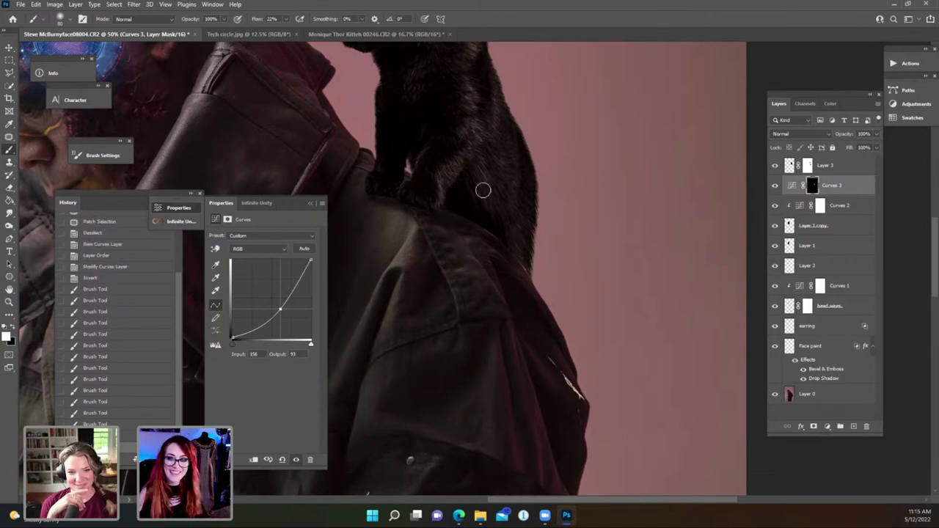
{"action": "left_click", "coordinate": [437, 217]}
{"action": "left_click", "coordinate": [563, 194]}
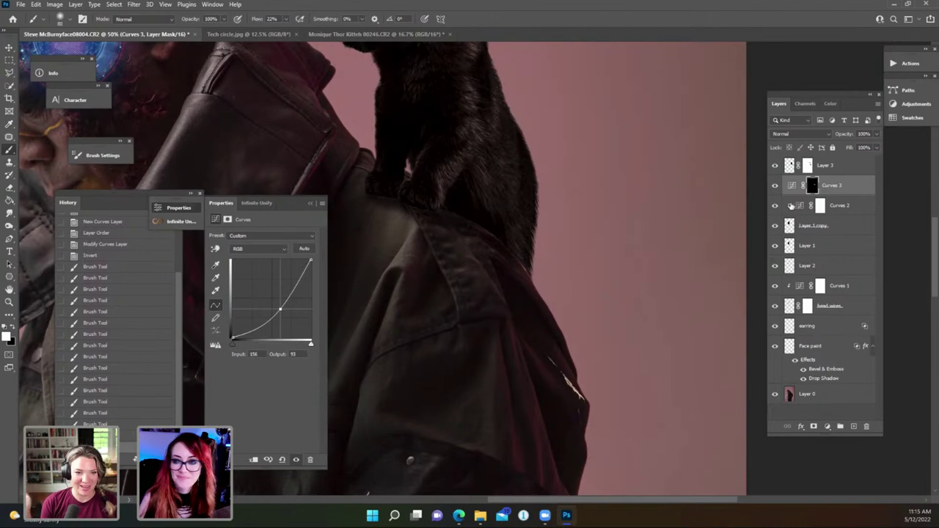
{"action": "left_click", "coordinate": [805, 166]}
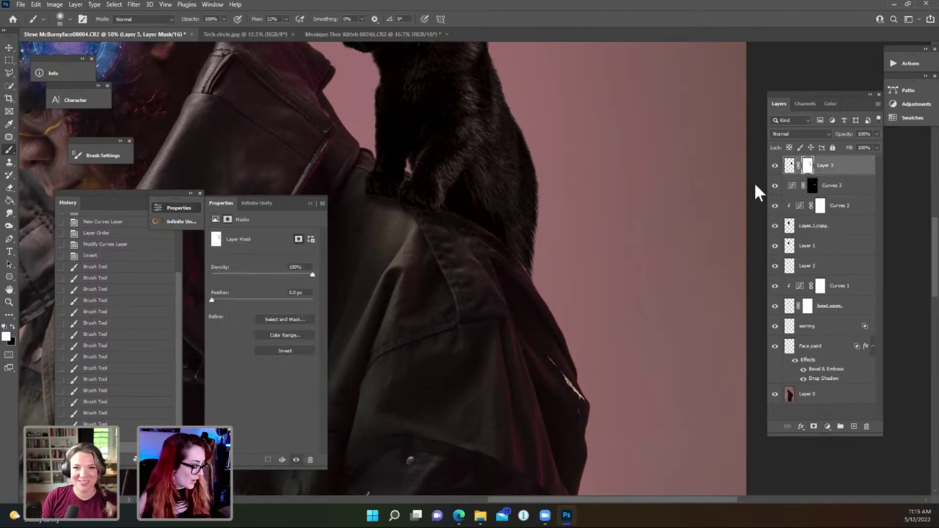
Paint Layer 3's mask along the collar edge with a smaller brush, alternating black and white.
{"action": "key", "text": "ctrl+plus"}
{"action": "key", "text": "ctrl+plus"}
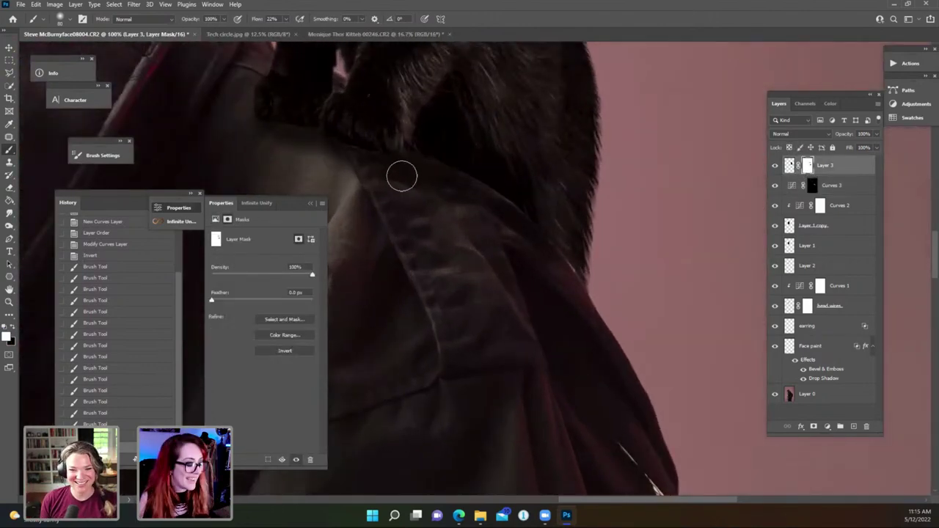
{"action": "left_click_drag", "start_coordinate": [396, 178], "coordinate": [565, 223]}
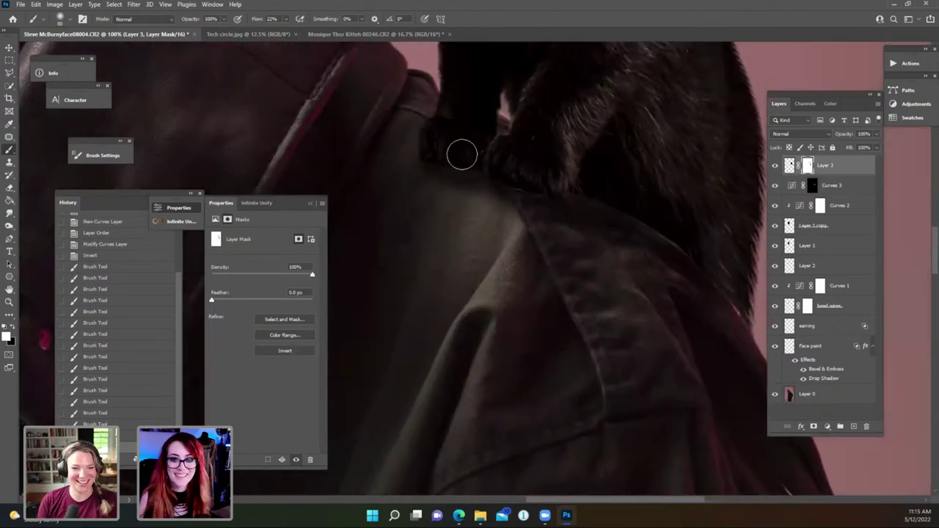
{"action": "key", "text": "bracketleft"}
{"action": "key", "text": "bracketleft"}
{"action": "key", "text": "bracketleft"}
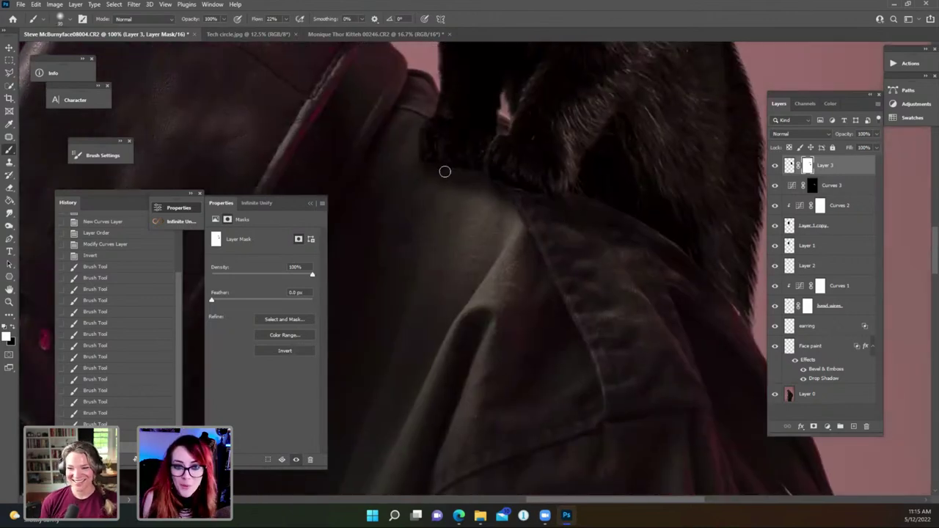
{"action": "left_click", "coordinate": [473, 178]}
{"action": "left_click_drag", "start_coordinate": [477, 178], "coordinate": [449, 169]}
{"action": "key", "text": "x"}
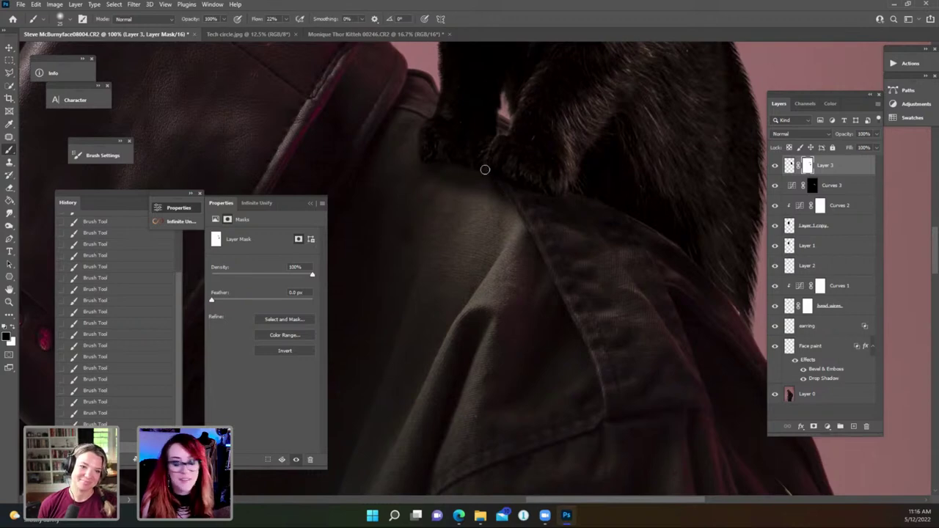
{"action": "key", "text": "x"}
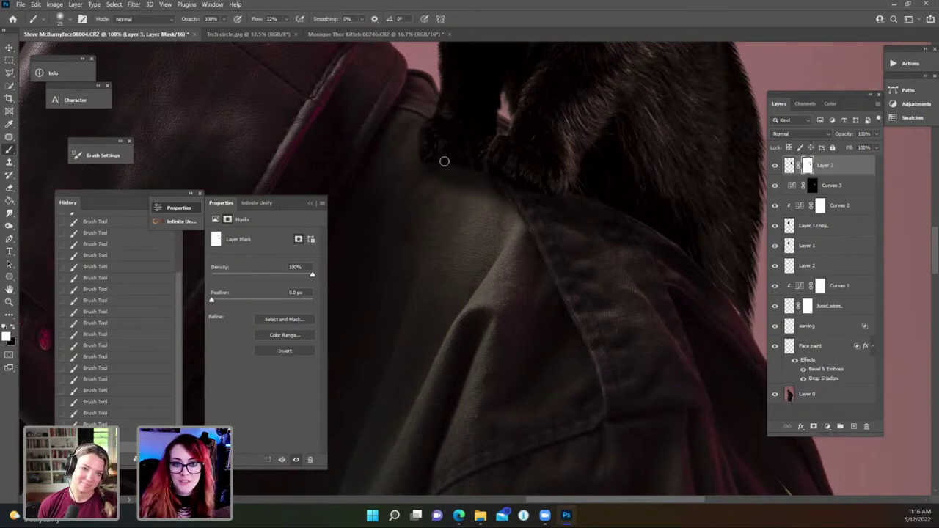
{"action": "key", "text": "x"}
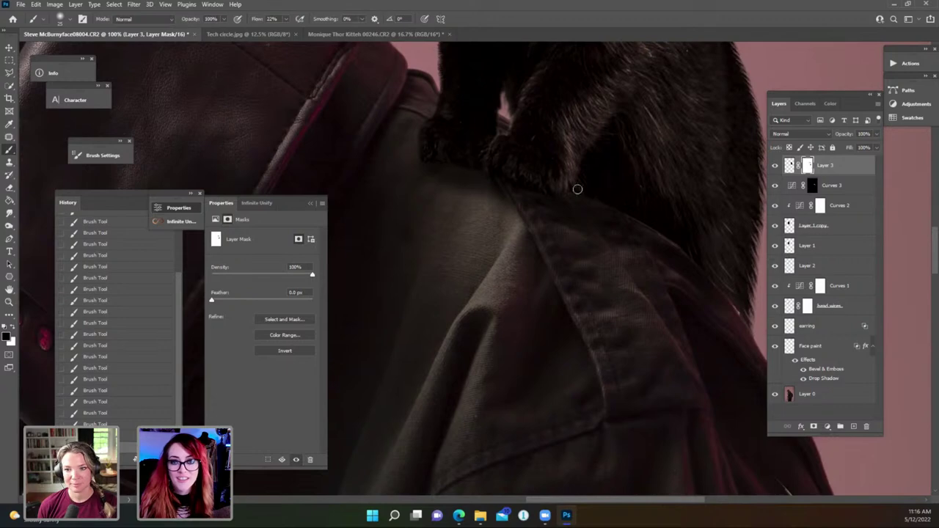
{"action": "key", "text": "v"}
{"action": "key", "text": "b"}
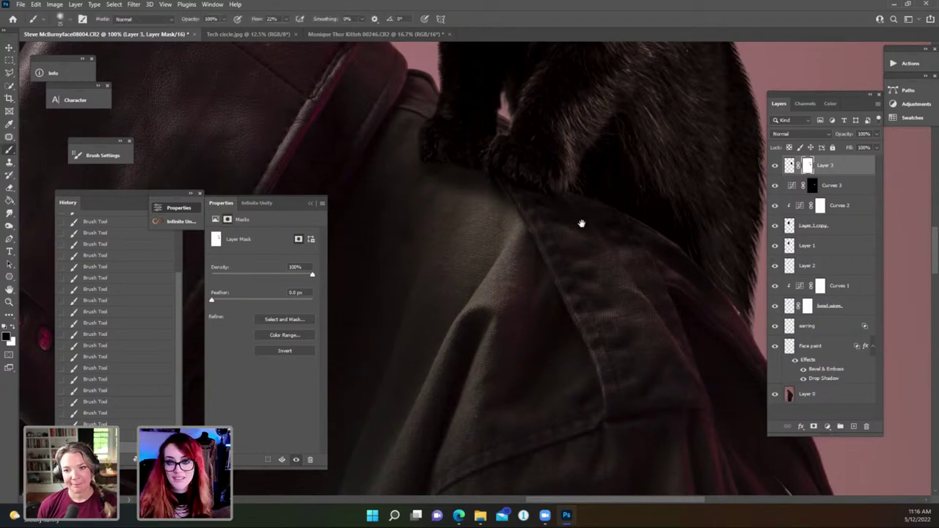
{"action": "left_click_drag", "start_coordinate": [580, 220], "coordinate": [474, 188]}
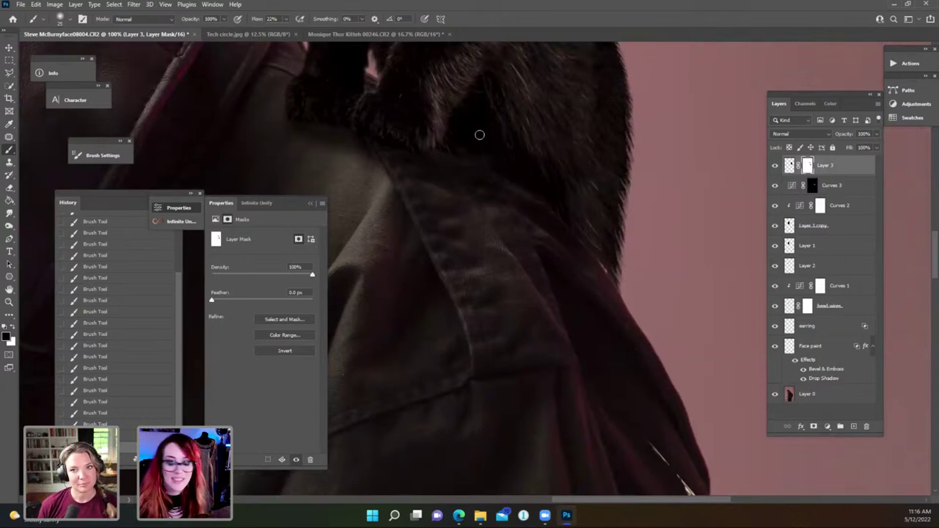
{"action": "key", "text": "x"}
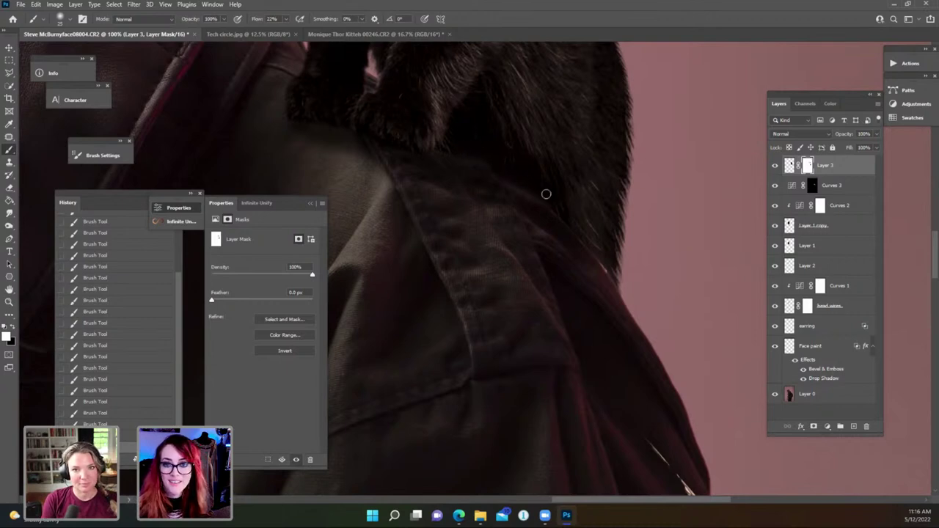
{"action": "key", "text": "x"}
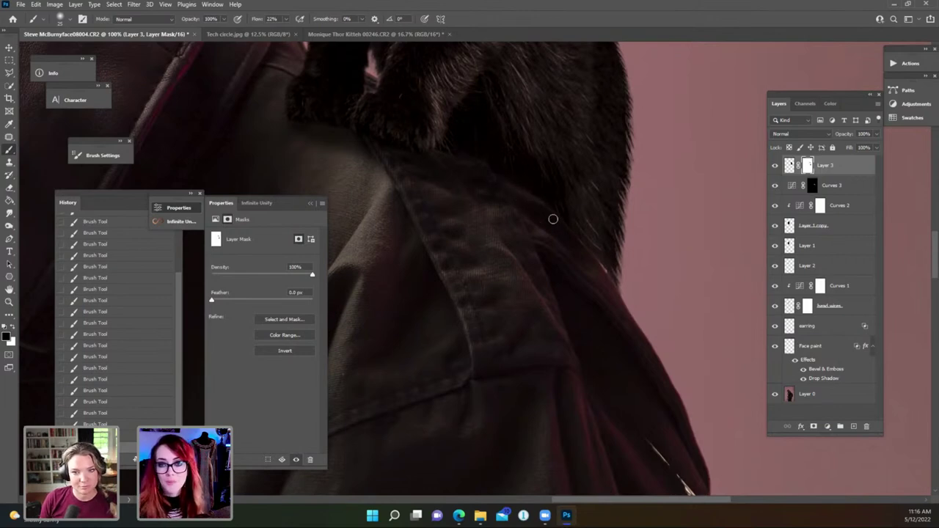
{"action": "key", "text": "x"}
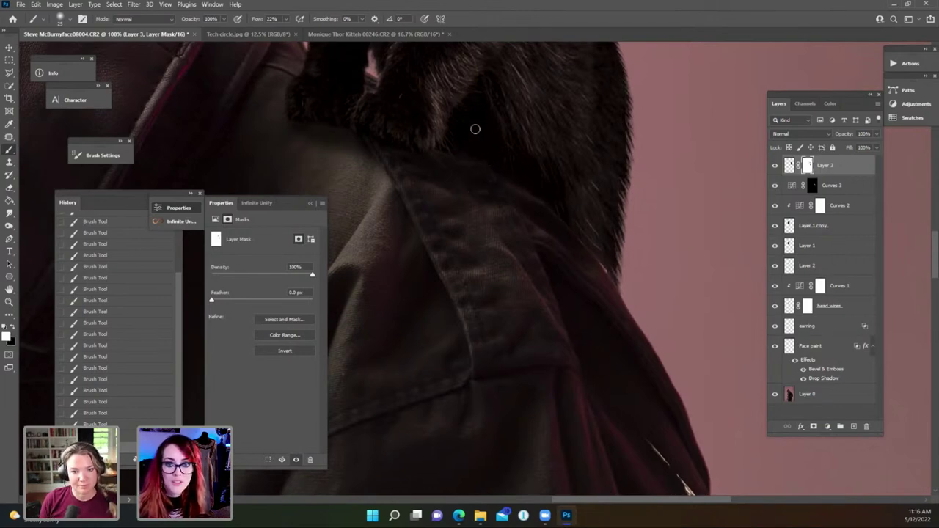
{"action": "scroll", "coordinate": [518, 174], "scroll_direction": "down", "scroll_amount": 5}
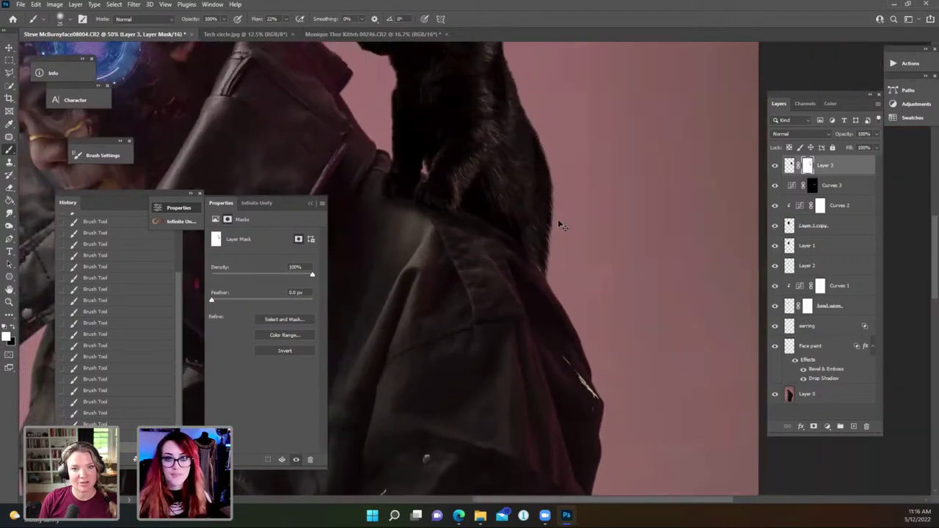
{"action": "scroll", "coordinate": [562, 209], "scroll_direction": "up", "scroll_amount": 2}
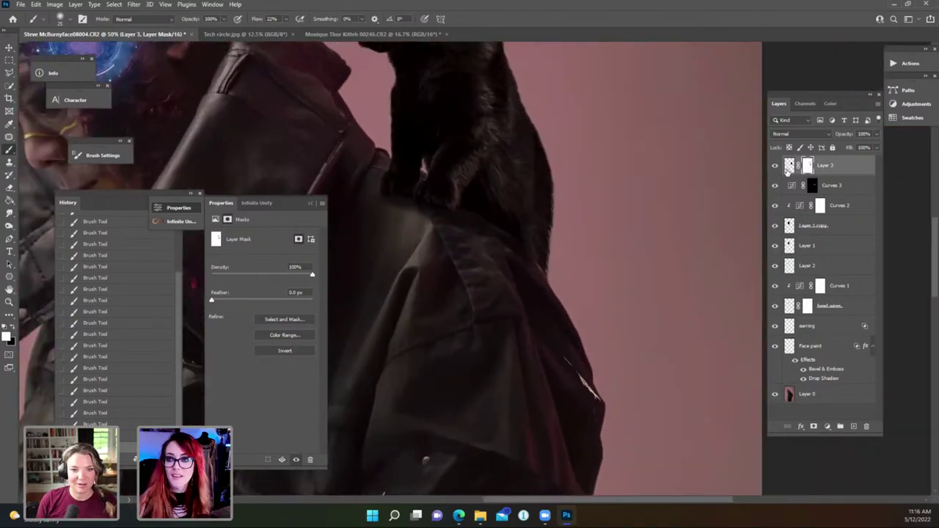
Keep refining Layer 3's mask at the kitten's paw edge with a much smaller brush.
{"action": "left_click", "coordinate": [789, 166]}
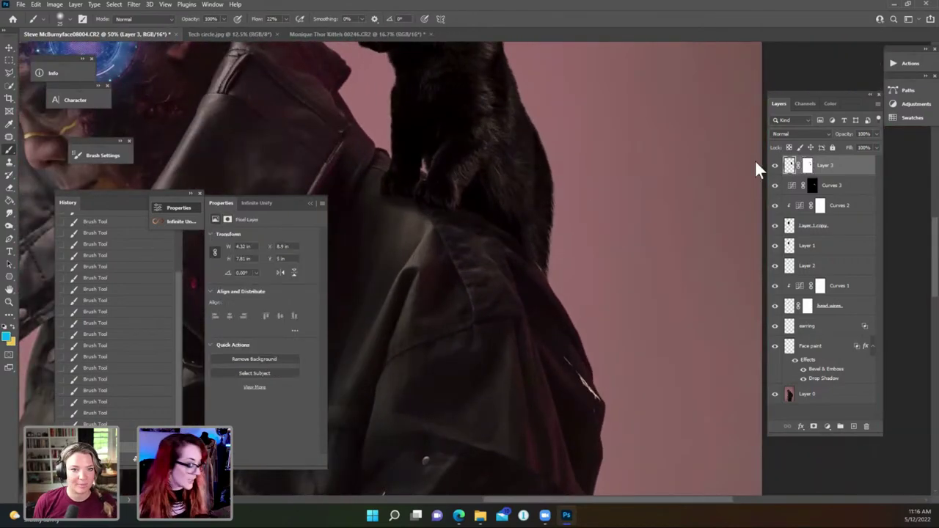
{"action": "left_click", "coordinate": [806, 168]}
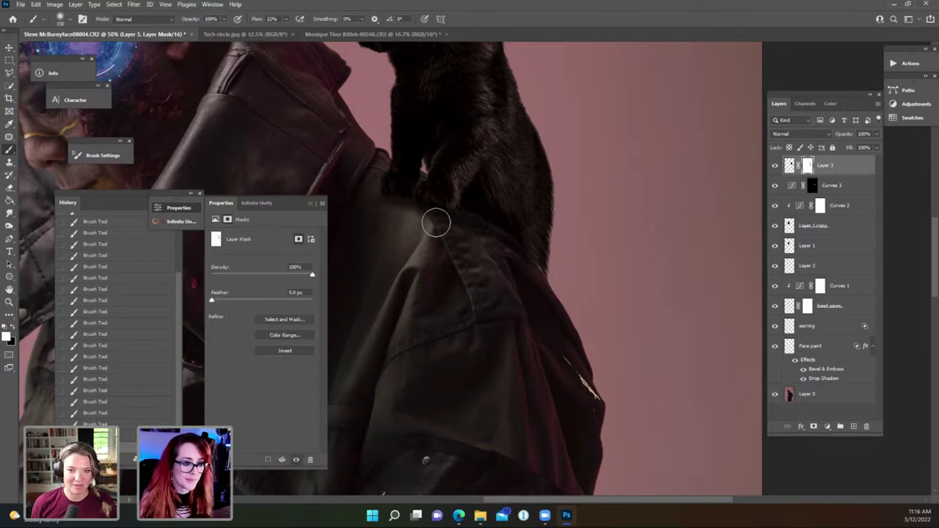
{"action": "key", "text": "x"}
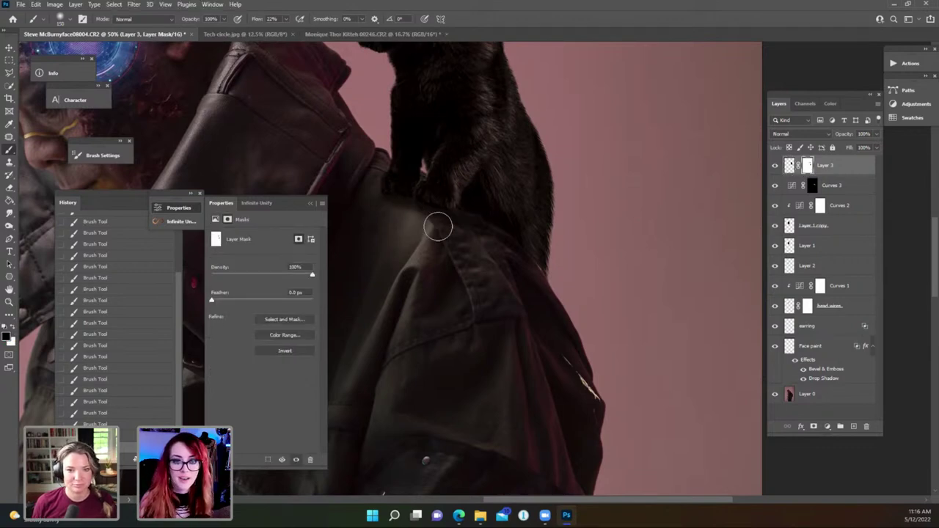
{"action": "key", "text": "x"}
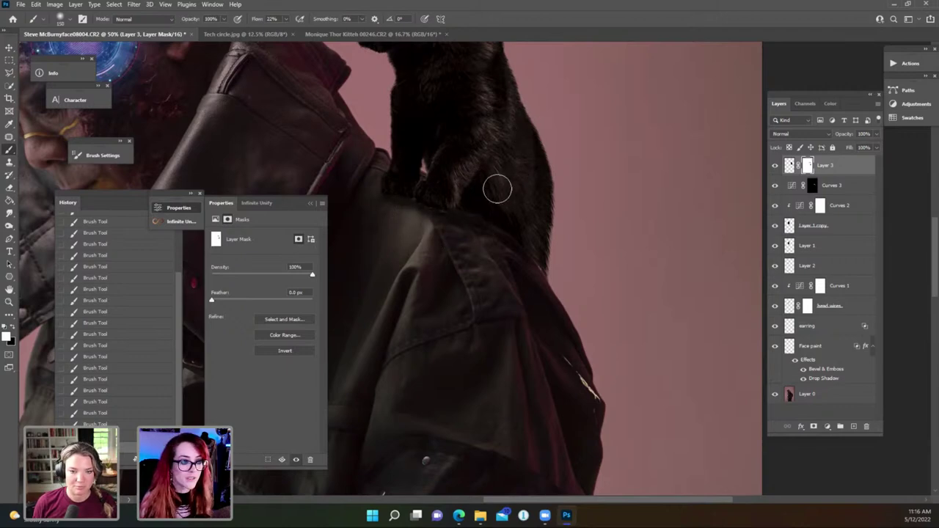
{"action": "key", "text": "x"}
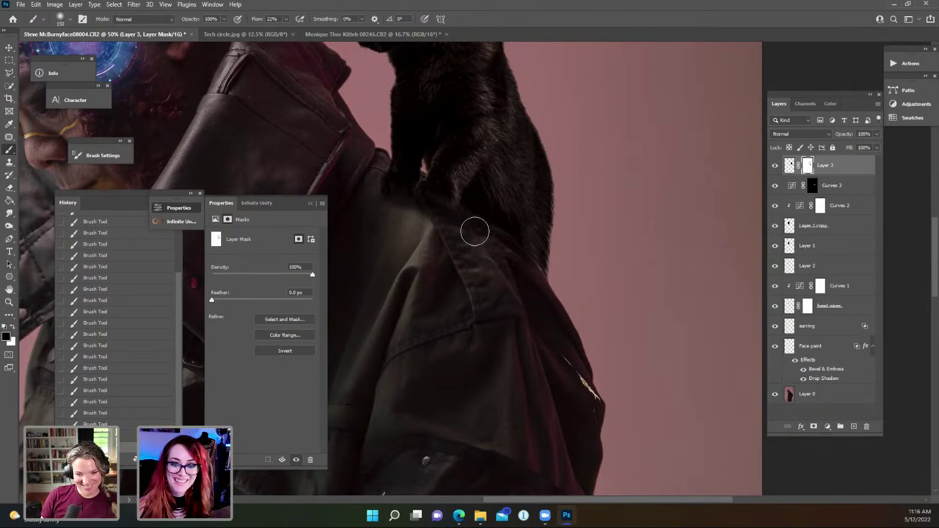
{"action": "key", "text": "x"}
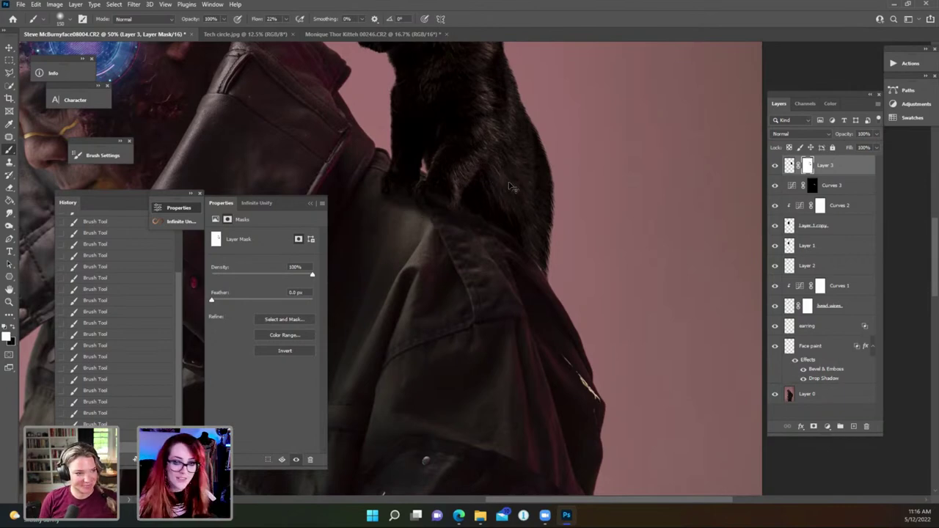
{"action": "scroll", "coordinate": [511, 186], "scroll_direction": "up", "scroll_amount": 1}
{"action": "scroll", "coordinate": [462, 198], "scroll_direction": "up", "scroll_amount": 1}
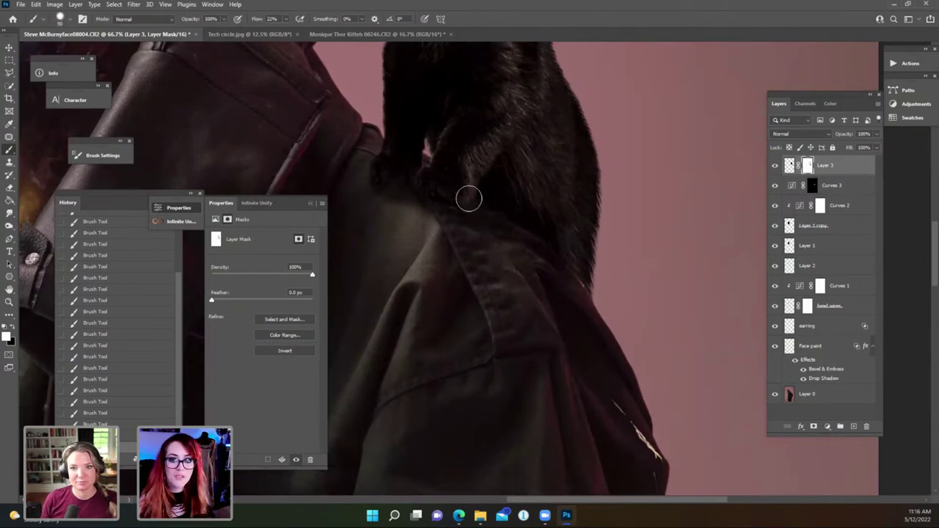
{"action": "scroll", "coordinate": [448, 205], "scroll_direction": "up", "scroll_amount": 2}
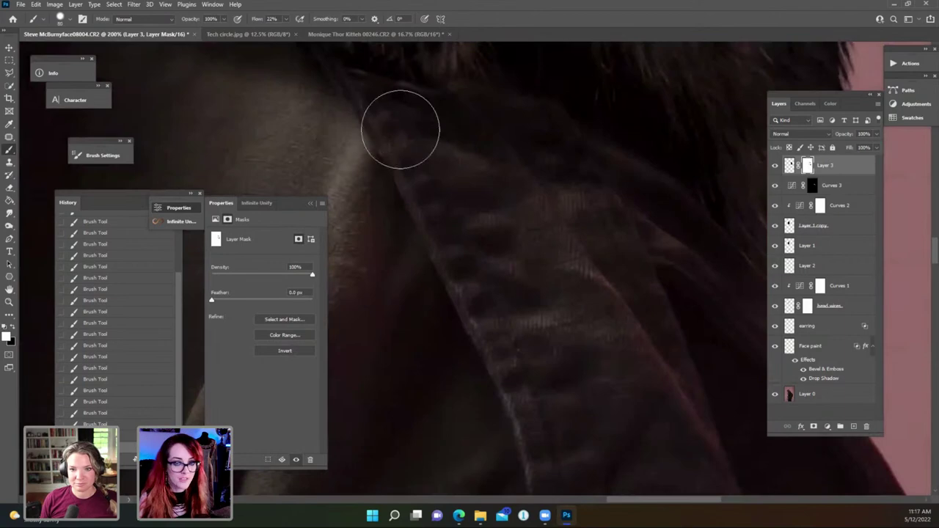
{"action": "left_click_drag", "start_coordinate": [445, 162], "coordinate": [496, 268]}
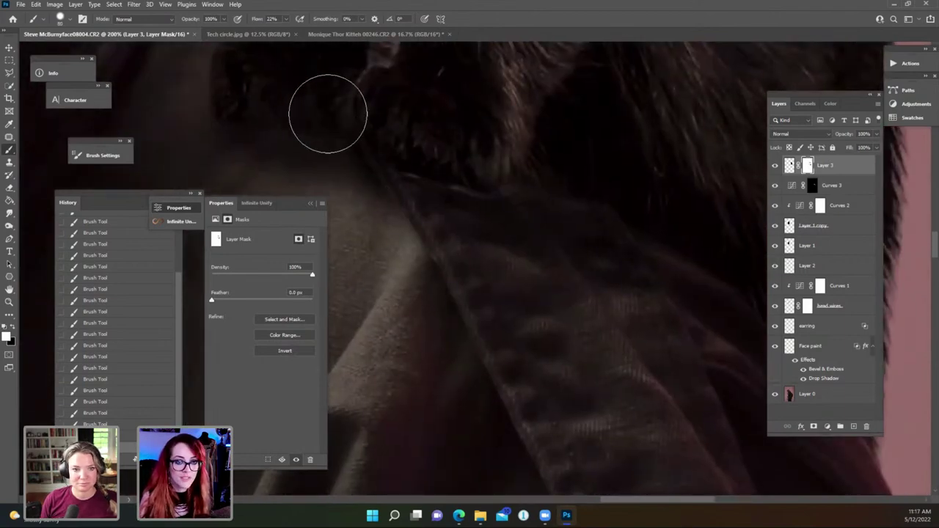
{"action": "key", "text": "x"}
{"action": "key", "text": "bracketleft"}
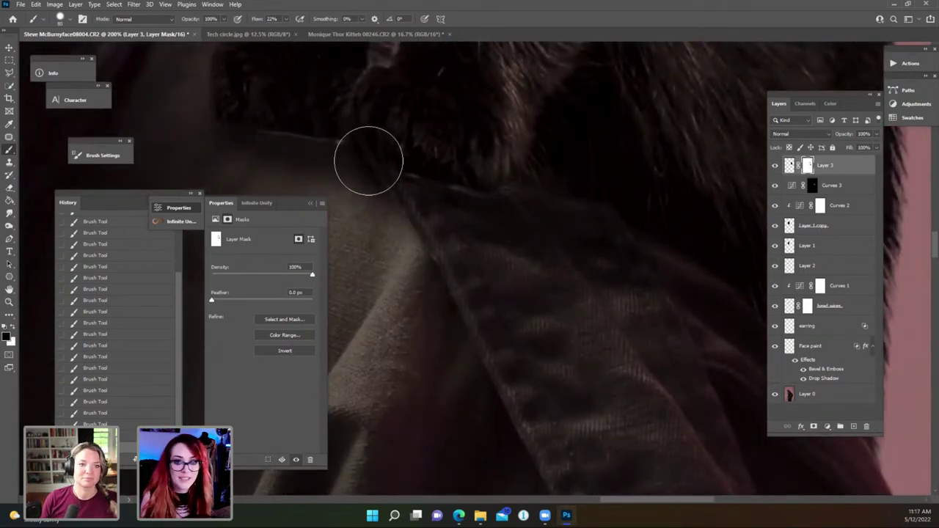
{"action": "key", "text": "bracketleft"}
{"action": "key", "text": "bracketleft"}
{"action": "key", "text": "bracketleft"}
{"action": "key", "text": "bracketleft"}
{"action": "key", "text": "bracketleft"}
{"action": "key", "text": "bracketleft"}
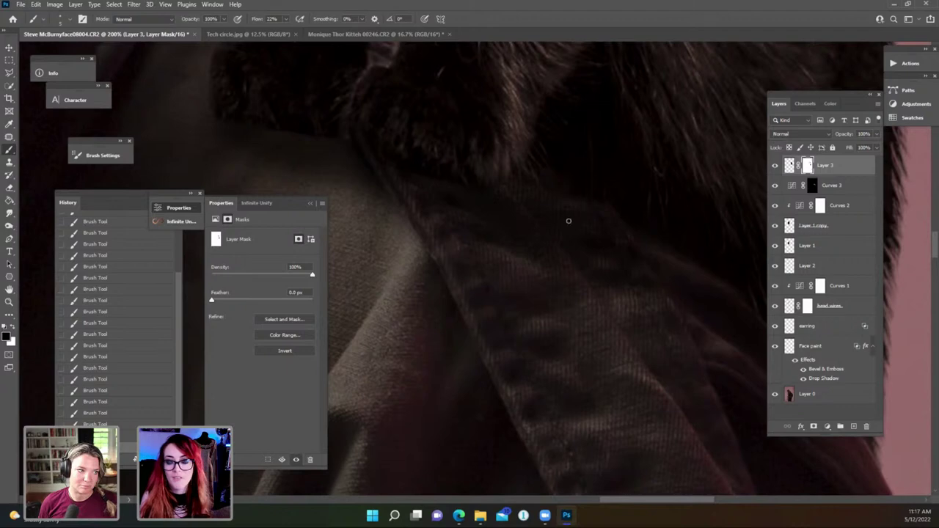
{"action": "key", "text": "ctrl+minus"}
{"action": "key", "text": "ctrl+minus"}
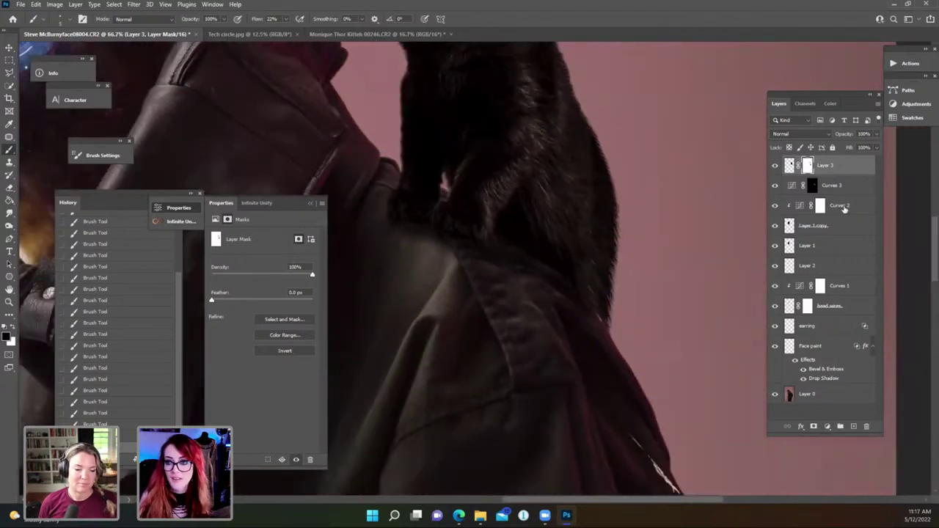
Create Multiply-mode Layer 4 above Curves 3 and set a near-black foreground colour.
{"action": "left_click", "coordinate": [846, 187]}
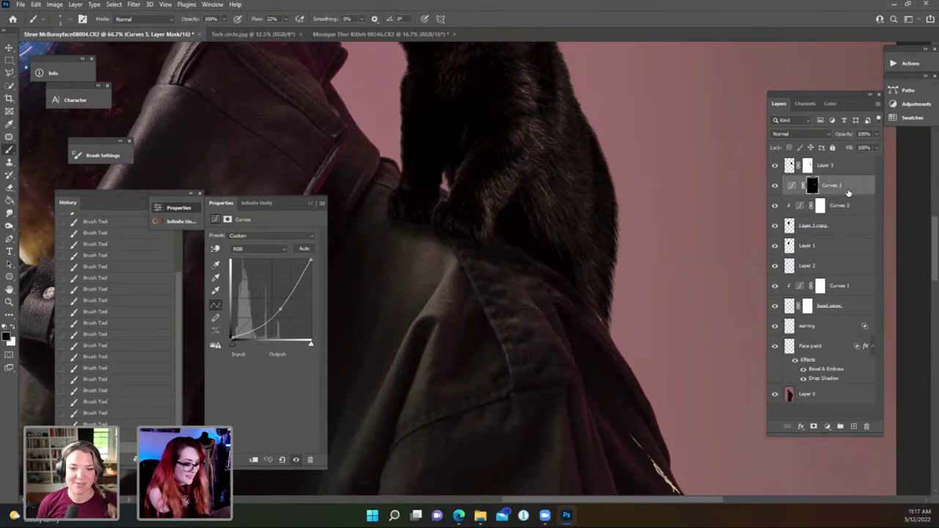
{"action": "key", "text": "ctrl+shift+n"}
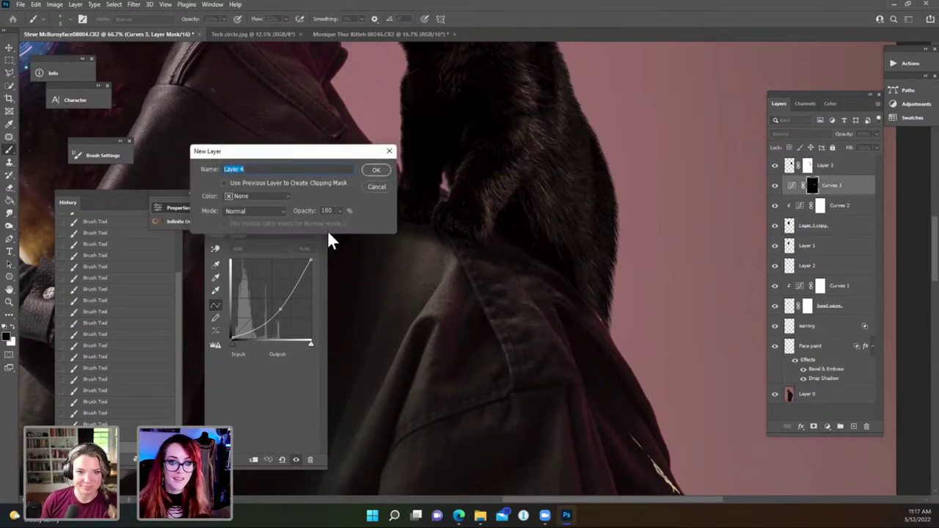
{"action": "left_click", "coordinate": [276, 215]}
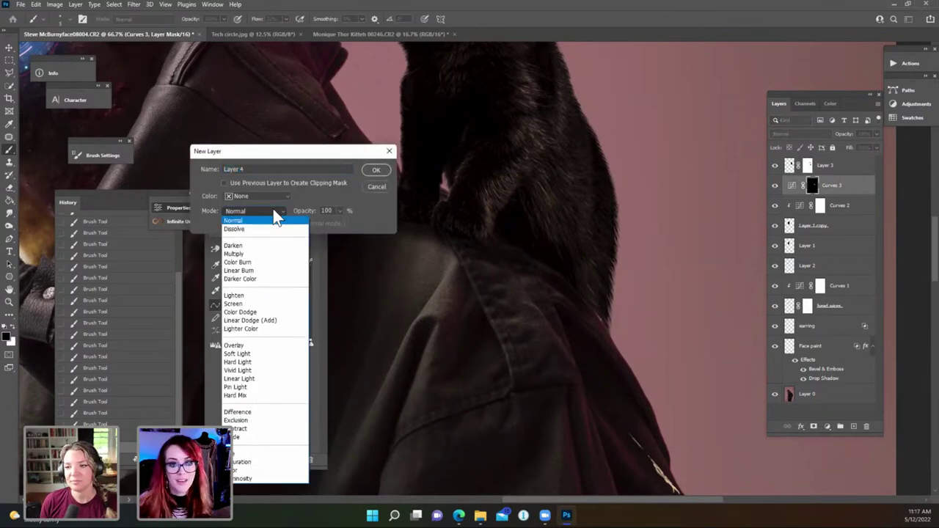
{"action": "left_click", "coordinate": [267, 255]}
{"action": "left_click", "coordinate": [373, 172]}
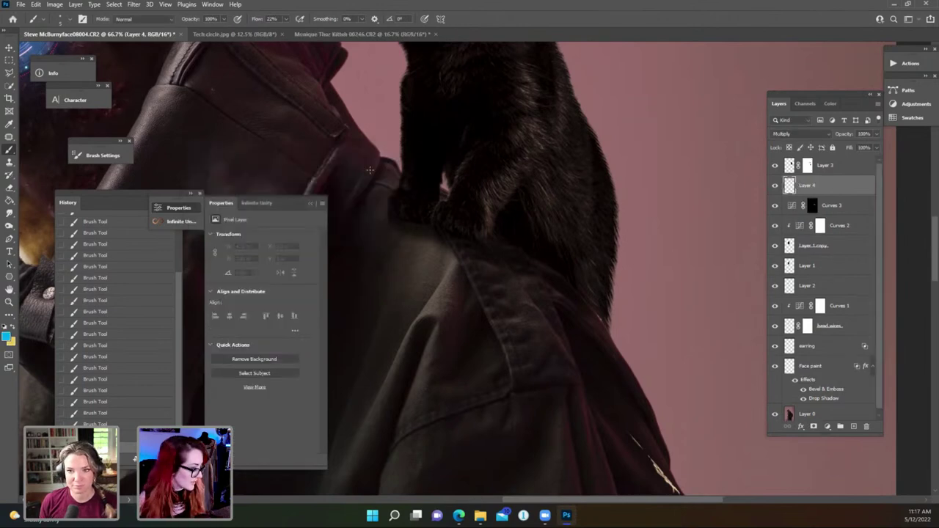
{"action": "left_click", "coordinate": [9, 337]}
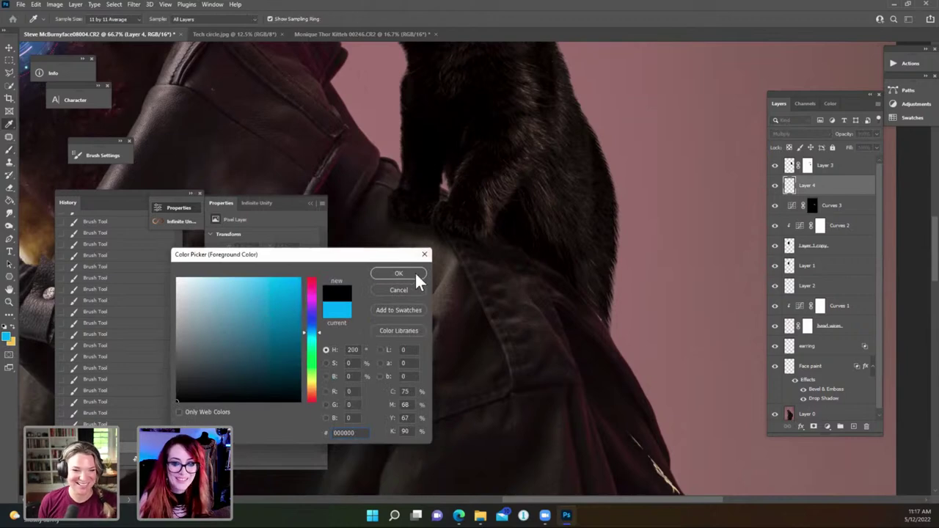
{"action": "left_click", "coordinate": [415, 273]}
Brush dark shadow strokes under the kitten's paws and fur along the coat shoulder.
{"action": "scroll", "coordinate": [580, 262], "scroll_direction": "up", "scroll_amount": 1}
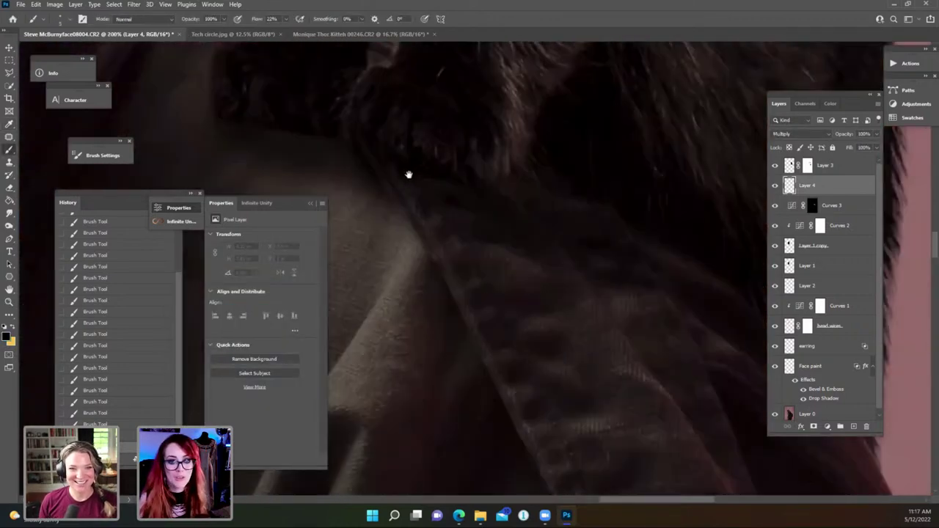
{"action": "left_click_drag", "start_coordinate": [409, 175], "coordinate": [626, 215]}
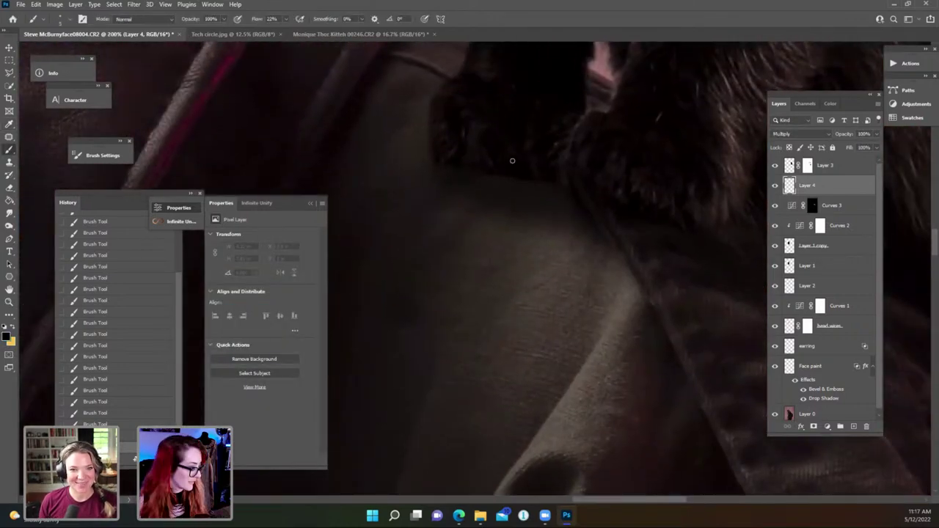
{"action": "mouse_move", "coordinate": [478, 166]}
{"action": "left_mouse_down"}
{"action": "mouse_move", "coordinate": [575, 179]}
{"action": "mouse_move", "coordinate": [444, 163]}
{"action": "left_mouse_up"}
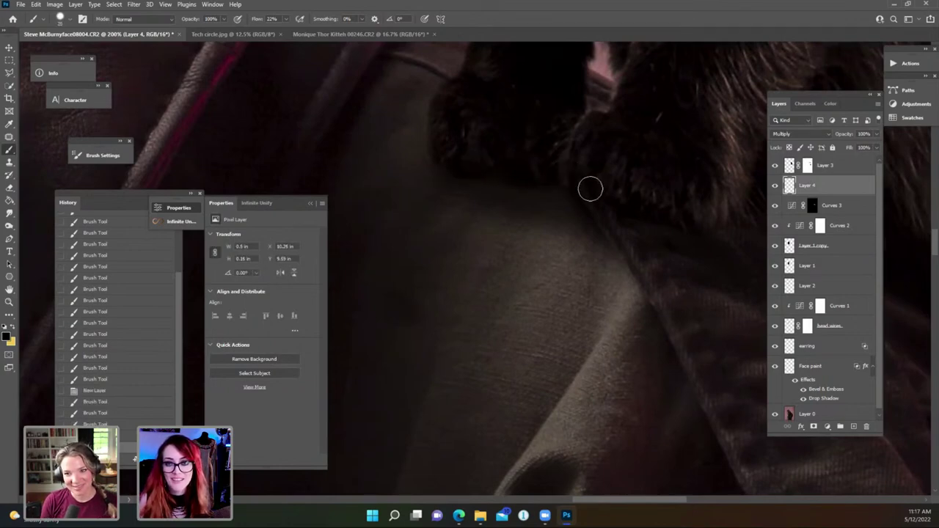
{"action": "mouse_move", "coordinate": [603, 193]}
{"action": "left_mouse_down"}
{"action": "mouse_move", "coordinate": [469, 186]}
{"action": "mouse_move", "coordinate": [505, 212]}
{"action": "mouse_move", "coordinate": [598, 230]}
{"action": "mouse_move", "coordinate": [477, 199]}
{"action": "mouse_move", "coordinate": [503, 193]}
{"action": "left_mouse_up"}
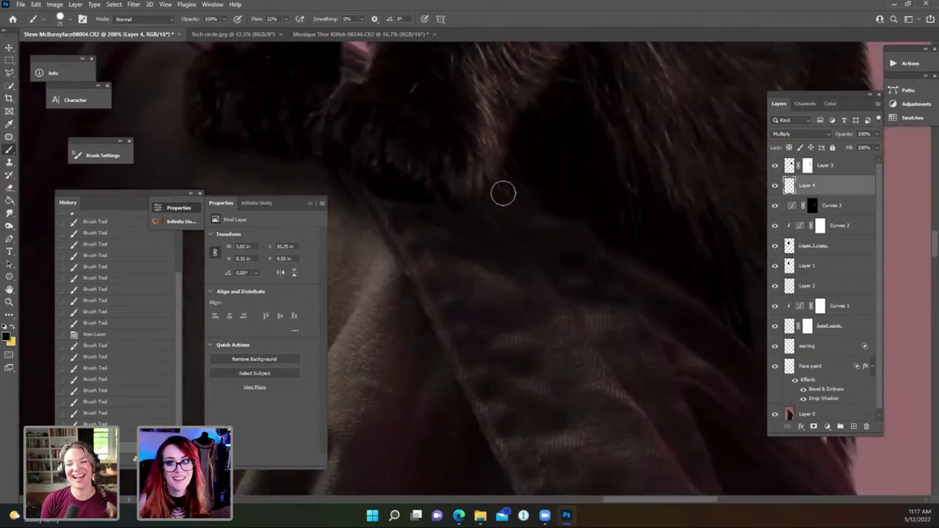
{"action": "mouse_move", "coordinate": [591, 256]}
{"action": "left_mouse_down"}
{"action": "mouse_move", "coordinate": [445, 178]}
{"action": "mouse_move", "coordinate": [366, 176]}
{"action": "mouse_move", "coordinate": [279, 134]}
{"action": "mouse_move", "coordinate": [208, 130]}
{"action": "mouse_move", "coordinate": [324, 105]}
{"action": "left_mouse_up"}
{"action": "left_click", "coordinate": [281, 136]}
{"action": "left_click_drag", "start_coordinate": [247, 109], "coordinate": [370, 136]}
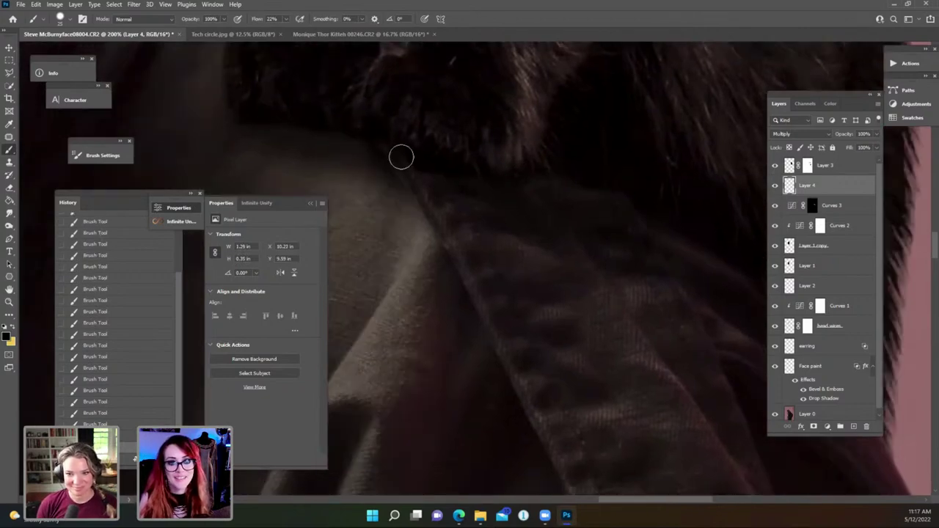
{"action": "mouse_move", "coordinate": [495, 191]}
{"action": "left_mouse_down"}
{"action": "mouse_move", "coordinate": [461, 181]}
{"action": "mouse_move", "coordinate": [579, 210]}
{"action": "mouse_move", "coordinate": [617, 251]}
{"action": "left_mouse_up"}
{"action": "left_click", "coordinate": [426, 150]}
{"action": "scroll", "coordinate": [620, 245], "scroll_direction": "down", "scroll_amount": 4}
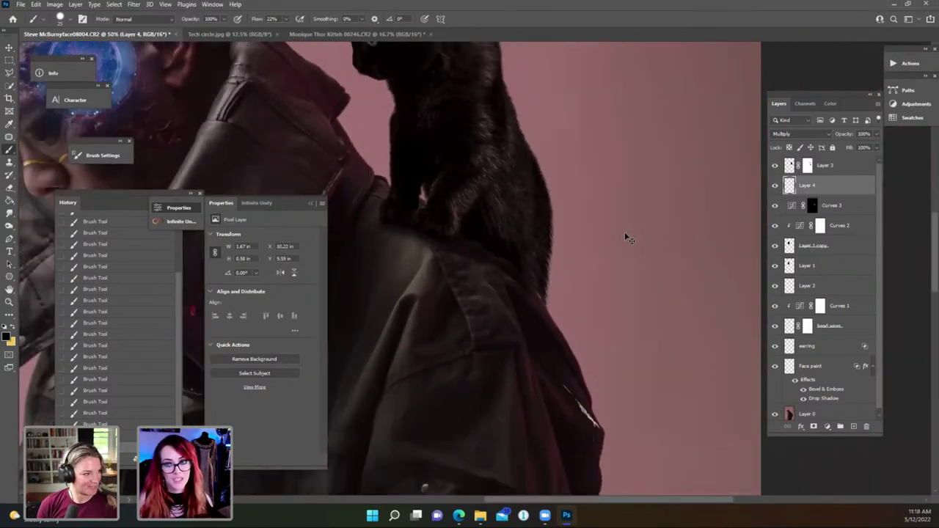
Target the Curves 3 mask over the cat's shoulder with white as the painting colour.
{"action": "scroll", "coordinate": [622, 232], "scroll_direction": "down", "scroll_amount": 2}
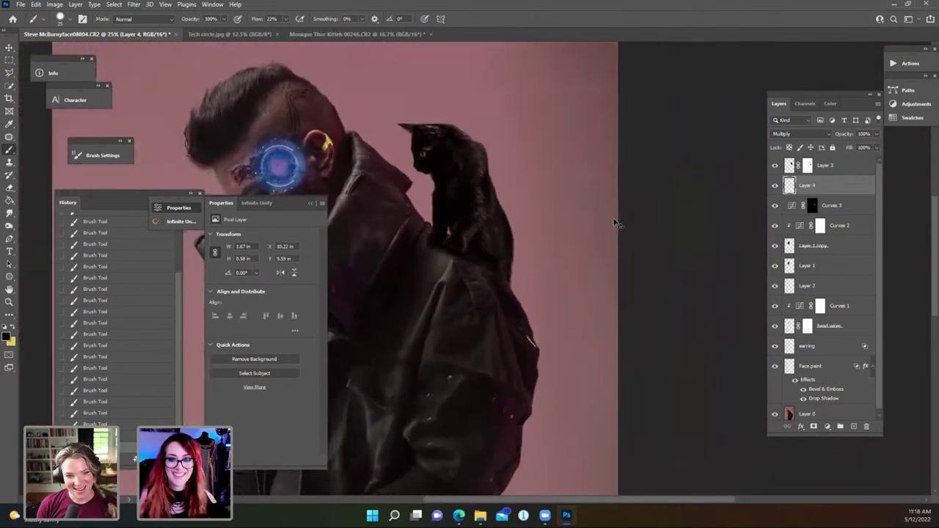
{"action": "left_click", "coordinate": [813, 207]}
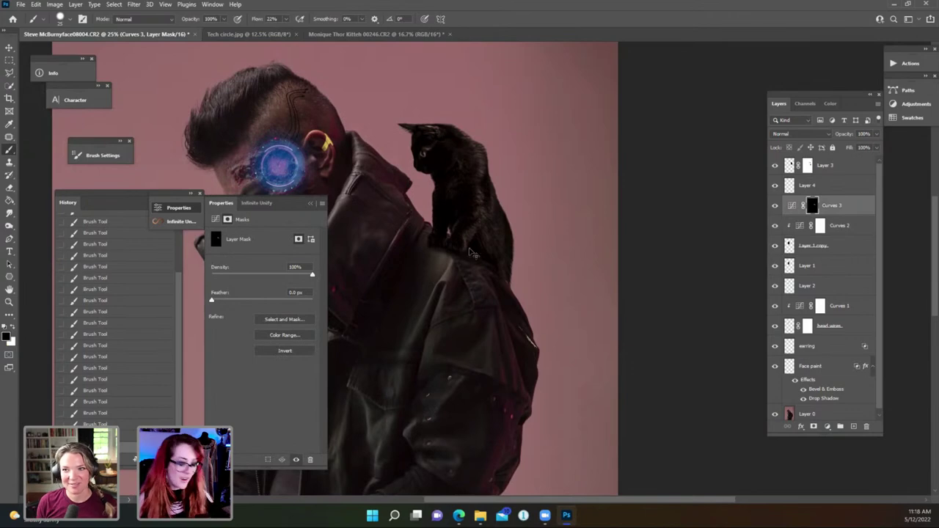
{"action": "scroll", "coordinate": [473, 253], "scroll_direction": "up", "scroll_amount": 2}
{"action": "left_click_drag", "start_coordinate": [471, 236], "coordinate": [565, 210]}
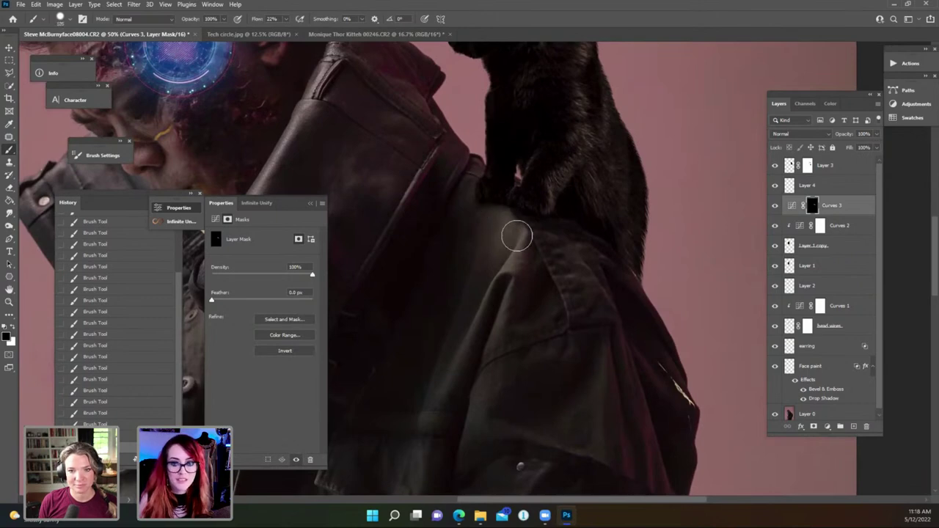
{"action": "key", "text": "x"}
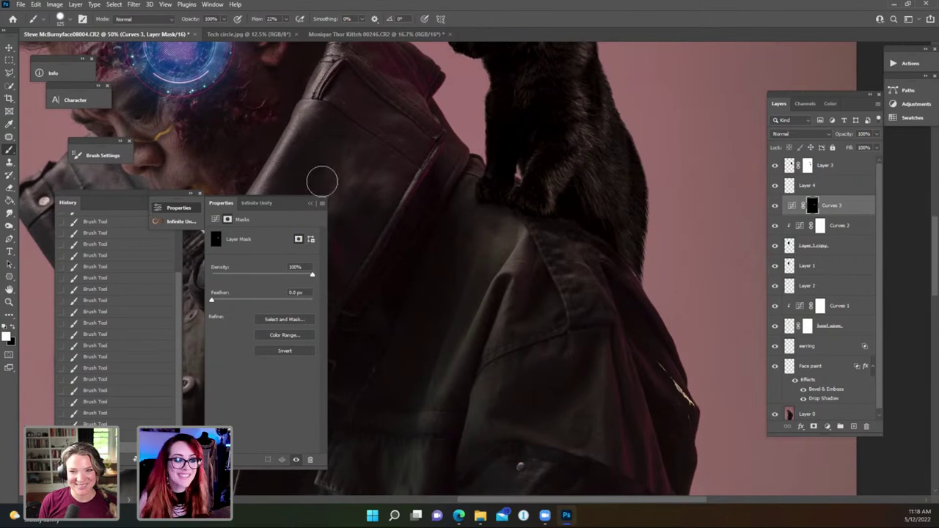
{"action": "key", "text": "ctrl+2"}
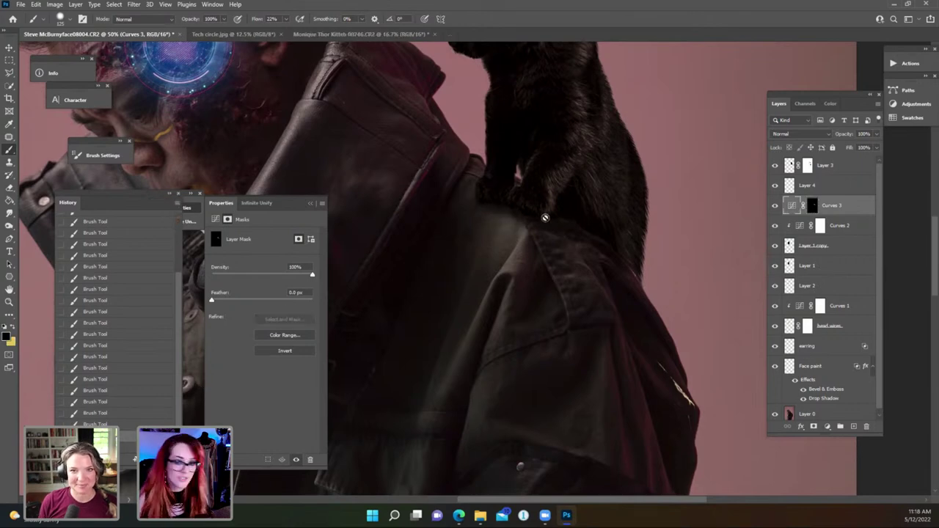
{"action": "left_click", "coordinate": [812, 206]}
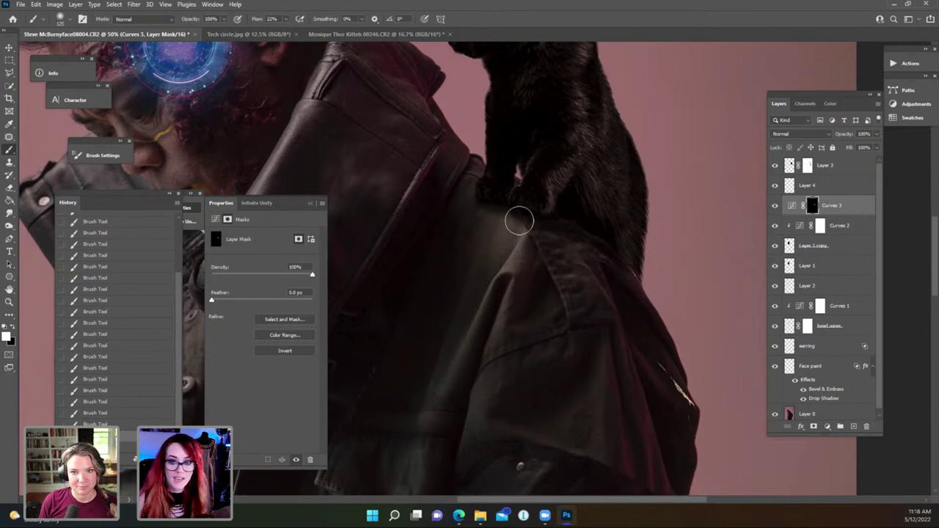
Enlarge the brush to about 175 and fit the whole composite in view.
{"action": "key", "text": "bracketright"}
{"action": "key", "text": "bracketright"}
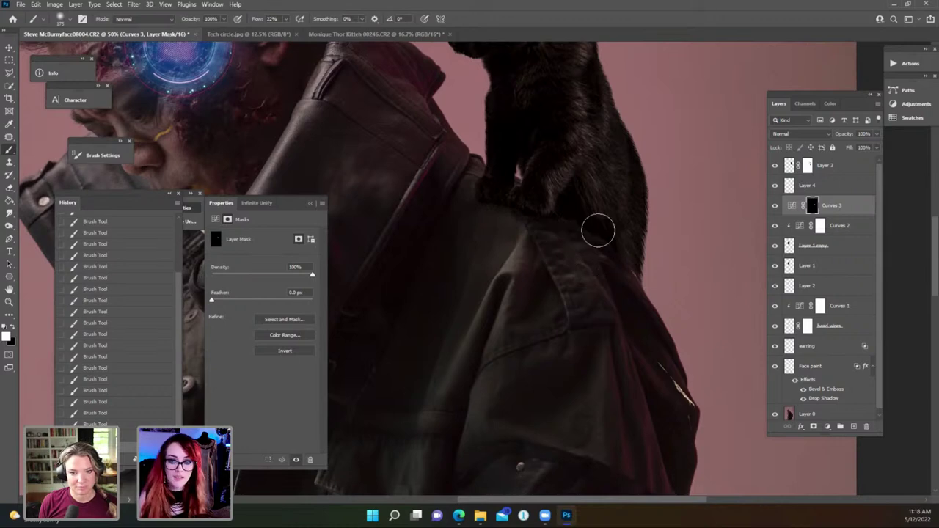
{"action": "key", "text": "ctrl+0"}
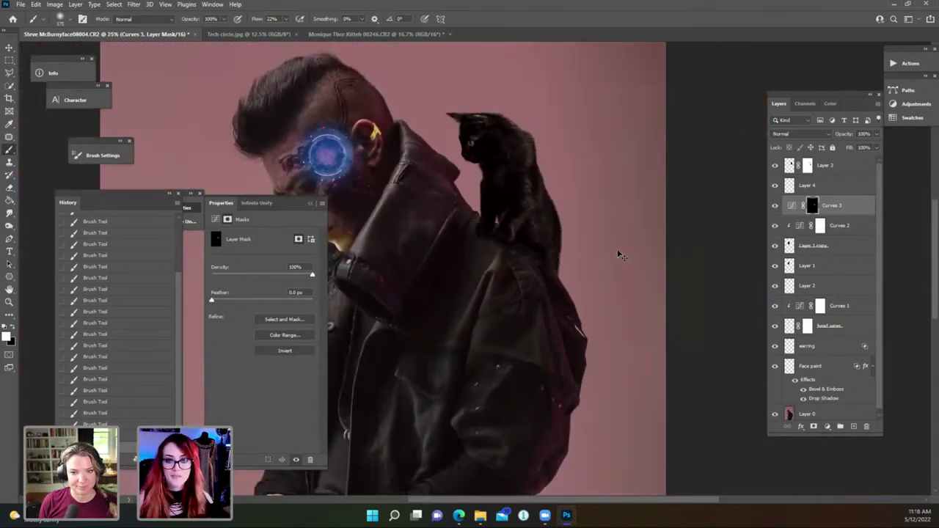
{"action": "key", "text": "ctrl+minus"}
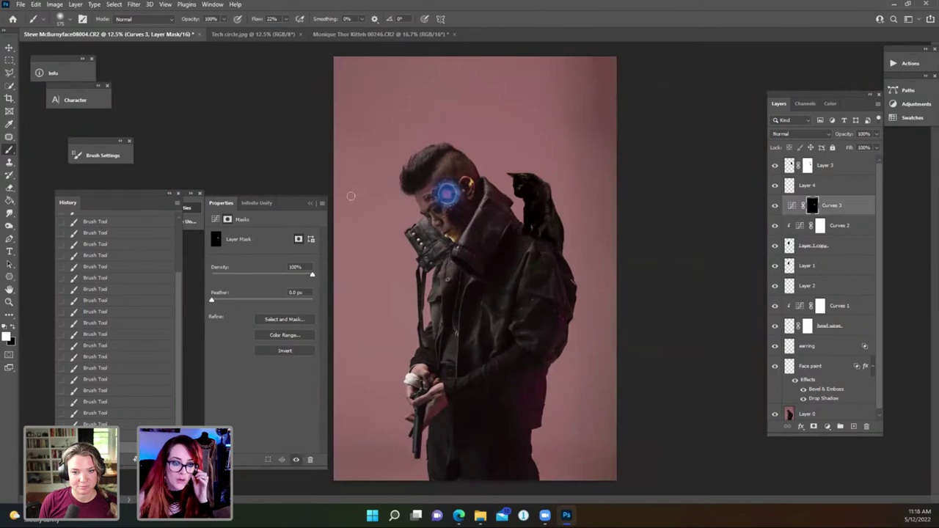
Close mask properties, then rename the kitten layer Cat, Layer 4 Contact shadow, Curves 3 Shadow.
{"action": "left_click", "coordinate": [312, 203]}
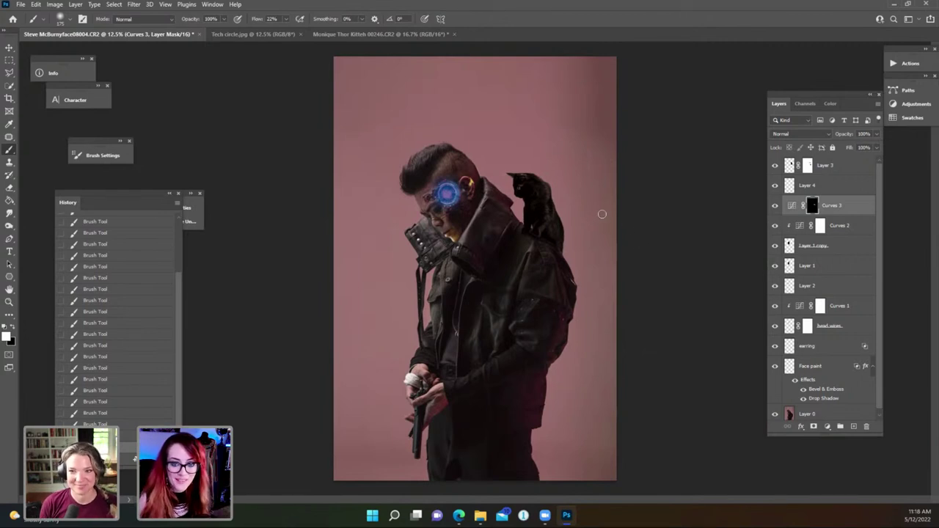
{"action": "left_click", "coordinate": [838, 166]}
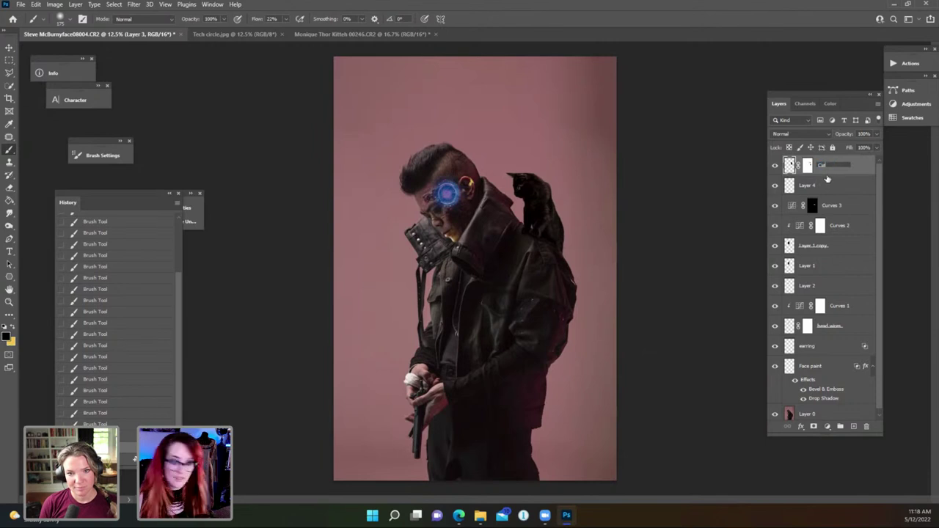
{"action": "left_click", "coordinate": [814, 185]}
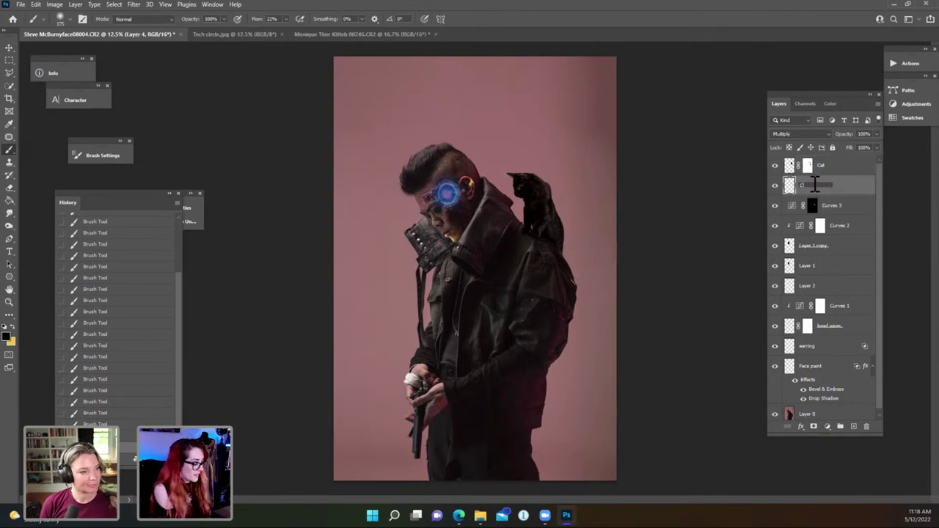
{"action": "key", "text": "Return"}
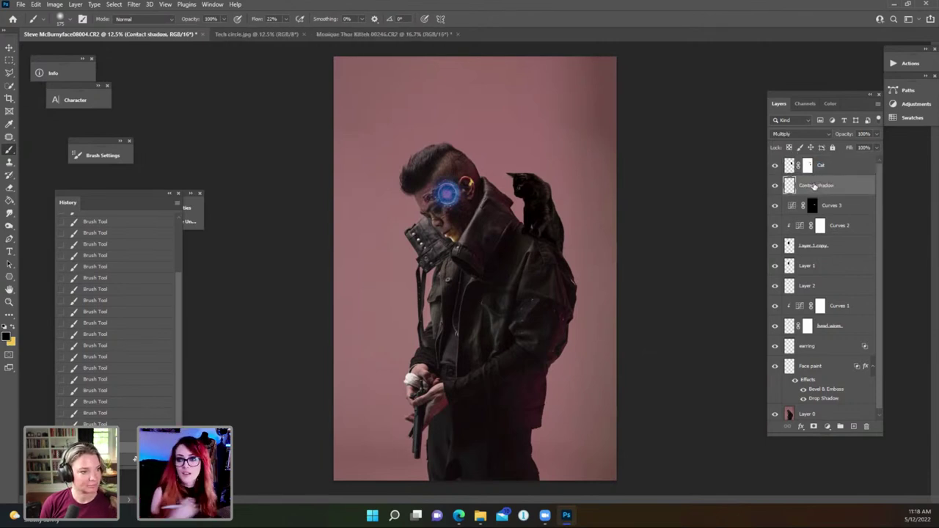
{"action": "double_click", "coordinate": [832, 206]}
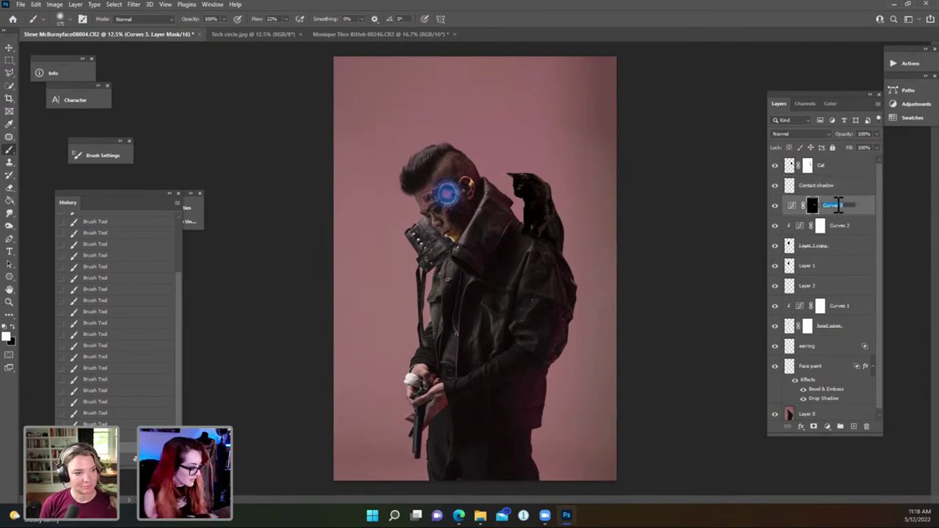
{"action": "key", "text": "Return"}
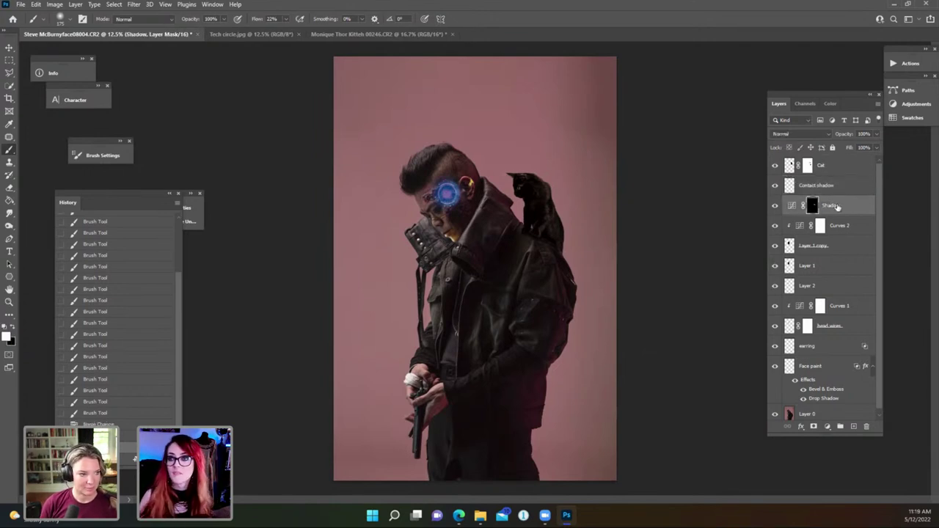
Toggle the Layer 1 copy eye glow to compare, then zoom in on the head and cat.
{"action": "left_click", "coordinate": [840, 171]}
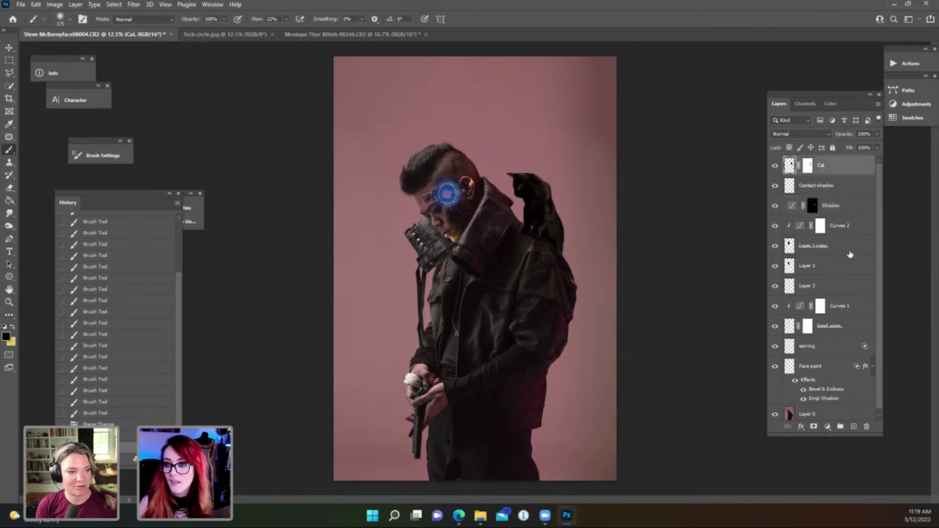
{"action": "left_click", "coordinate": [848, 247]}
{"action": "left_click", "coordinate": [774, 246]}
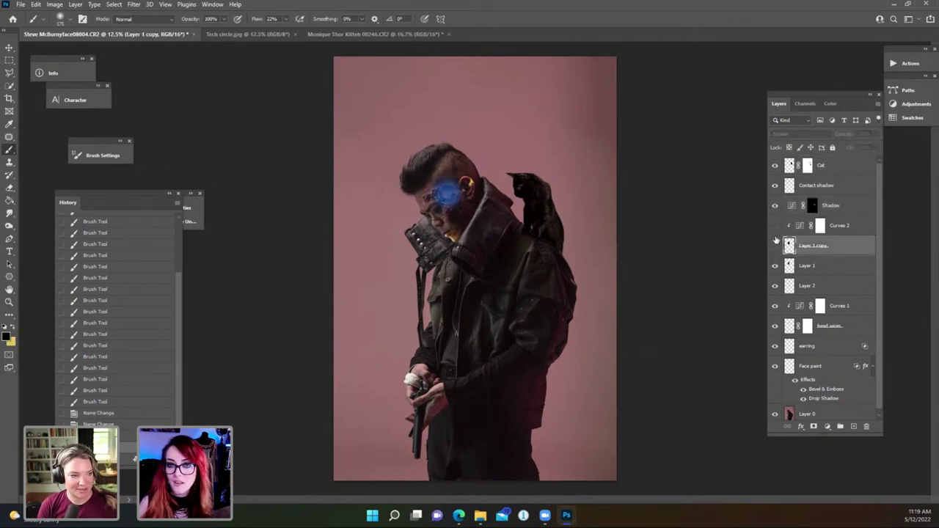
{"action": "left_click", "coordinate": [774, 246]}
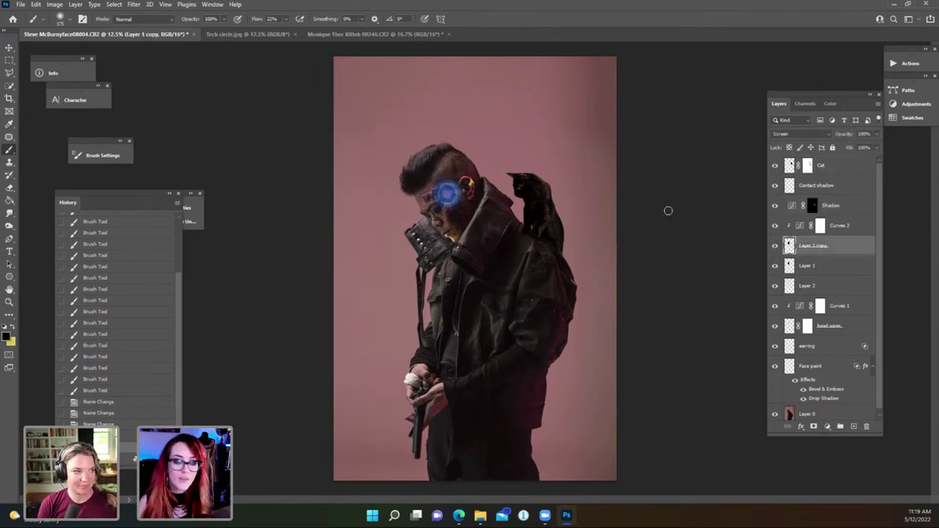
{"action": "key", "text": "ctrl+plus"}
{"action": "key", "text": "ctrl+plus"}
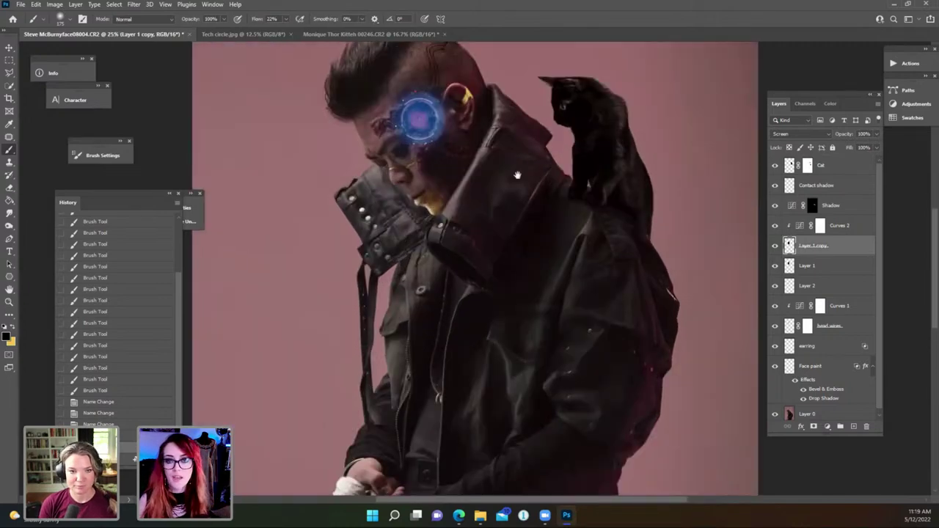
{"action": "left_click_drag", "start_coordinate": [522, 174], "coordinate": [422, 365]}
Add a new Layer 3 above Cat and raise the brush flow to 100%.
{"action": "left_click", "coordinate": [833, 167]}
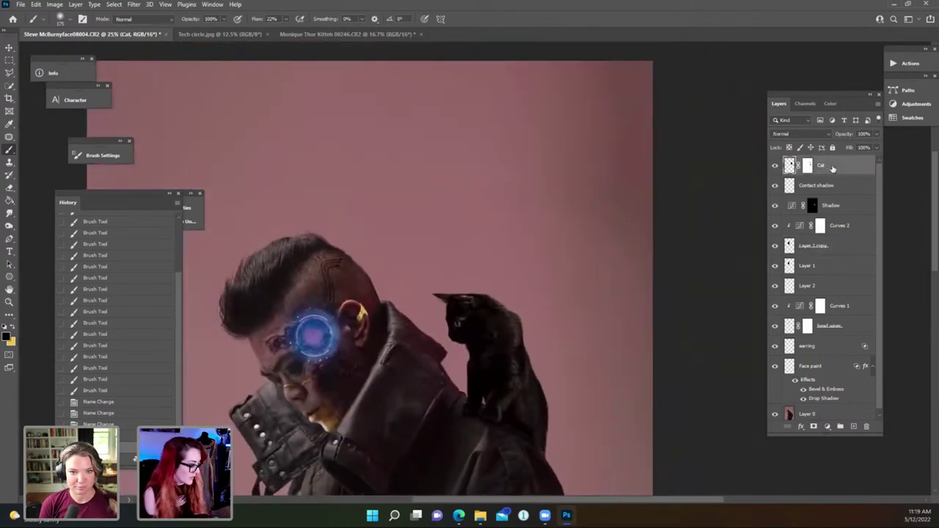
{"action": "key", "text": "ctrl+shift+n"}
{"action": "key", "text": "Return"}
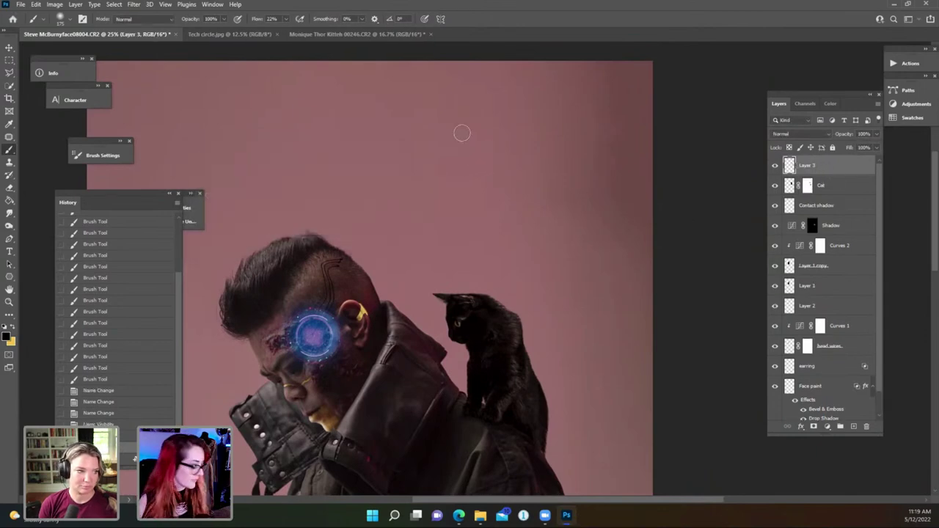
{"action": "left_click", "coordinate": [286, 19]}
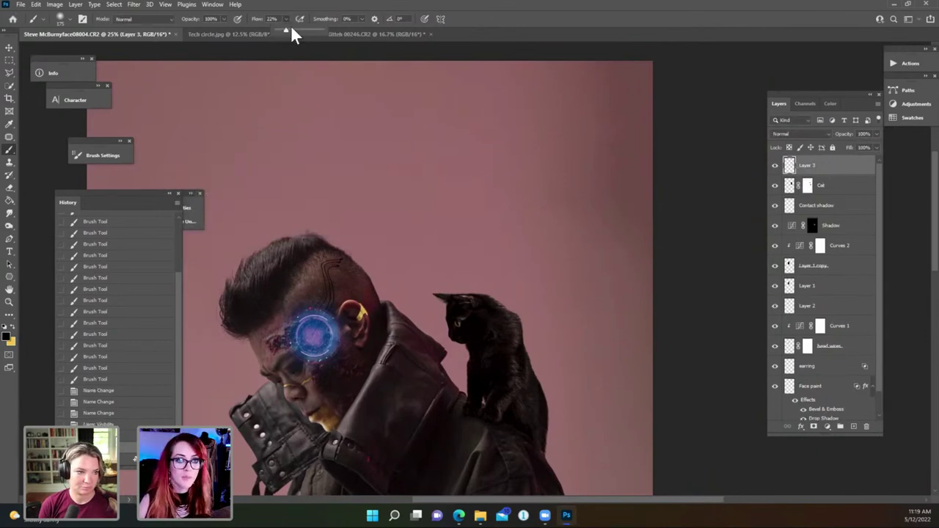
{"action": "left_click_drag", "start_coordinate": [293, 31], "coordinate": [343, 33]}
Paint a black heart above the man's head with a yellow heart inside it.
{"action": "mouse_move", "coordinate": [427, 121]}
{"action": "left_mouse_down"}
{"action": "mouse_move", "coordinate": [434, 202]}
{"action": "mouse_move", "coordinate": [434, 113]}
{"action": "mouse_move", "coordinate": [400, 142]}
{"action": "mouse_move", "coordinate": [447, 198]}
{"action": "mouse_move", "coordinate": [430, 150]}
{"action": "mouse_move", "coordinate": [404, 122]}
{"action": "mouse_move", "coordinate": [407, 133]}
{"action": "mouse_move", "coordinate": [422, 116]}
{"action": "mouse_move", "coordinate": [445, 123]}
{"action": "mouse_move", "coordinate": [469, 110]}
{"action": "mouse_move", "coordinate": [465, 137]}
{"action": "mouse_move", "coordinate": [443, 160]}
{"action": "mouse_move", "coordinate": [430, 151]}
{"action": "mouse_move", "coordinate": [454, 143]}
{"action": "mouse_move", "coordinate": [445, 162]}
{"action": "mouse_move", "coordinate": [412, 142]}
{"action": "mouse_move", "coordinate": [438, 196]}
{"action": "mouse_move", "coordinate": [447, 171]}
{"action": "mouse_move", "coordinate": [420, 158]}
{"action": "left_mouse_up"}
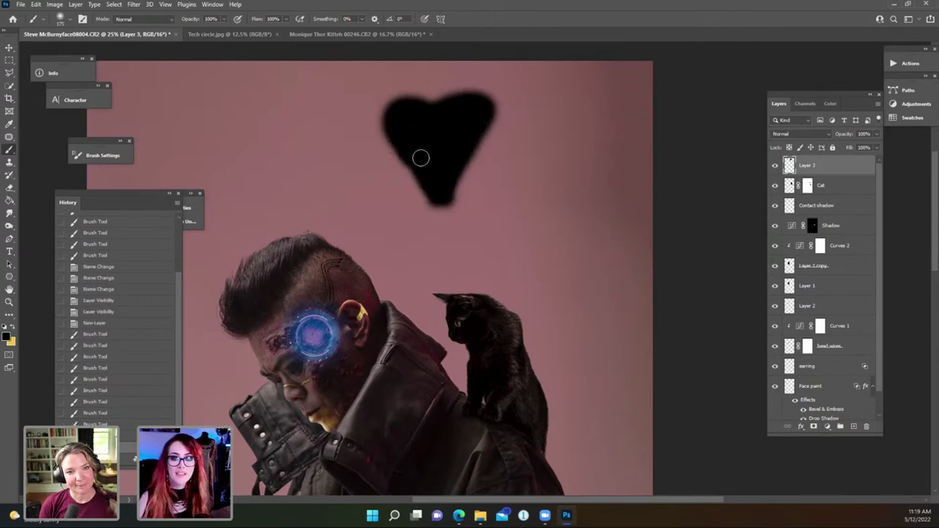
{"action": "mouse_move", "coordinate": [435, 89]}
{"action": "left_mouse_down"}
{"action": "mouse_move", "coordinate": [390, 124]}
{"action": "mouse_move", "coordinate": [432, 181]}
{"action": "mouse_move", "coordinate": [449, 172]}
{"action": "mouse_move", "coordinate": [469, 131]}
{"action": "left_mouse_up"}
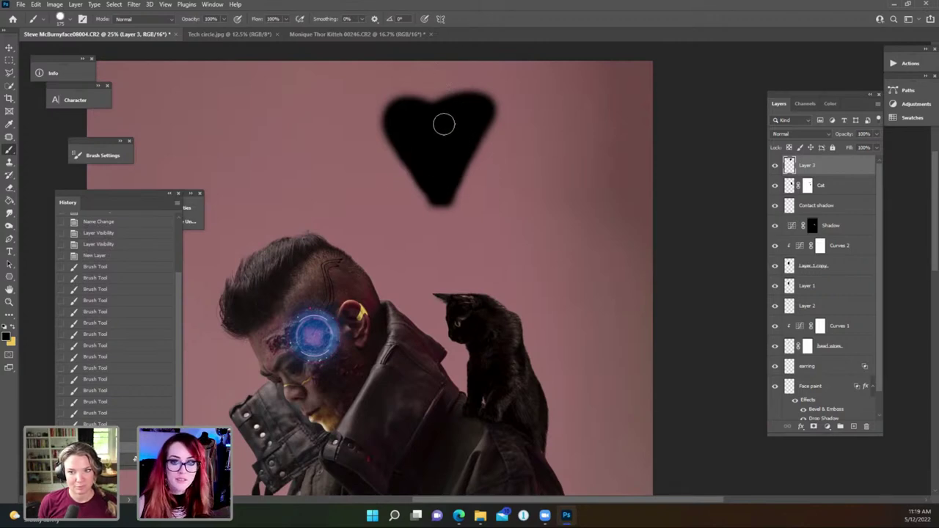
{"action": "mouse_move", "coordinate": [453, 117]}
{"action": "left_mouse_down"}
{"action": "mouse_move", "coordinate": [446, 132]}
{"action": "mouse_move", "coordinate": [462, 110]}
{"action": "mouse_move", "coordinate": [441, 170]}
{"action": "left_mouse_up"}
{"action": "key", "text": "x"}
{"action": "mouse_move", "coordinate": [440, 124]}
{"action": "left_mouse_down"}
{"action": "mouse_move", "coordinate": [433, 119]}
{"action": "mouse_move", "coordinate": [417, 140]}
{"action": "mouse_move", "coordinate": [440, 163]}
{"action": "left_mouse_up"}
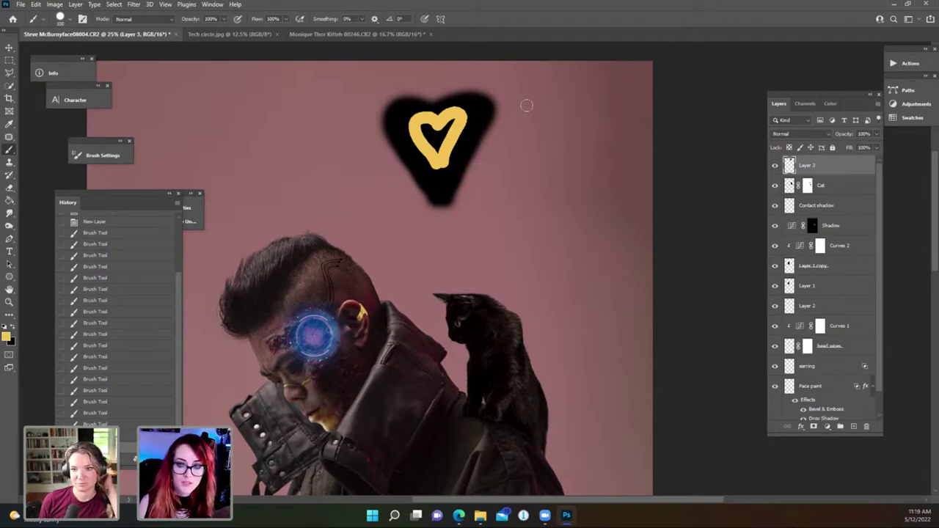
{"action": "key", "text": "ctrl+plus"}
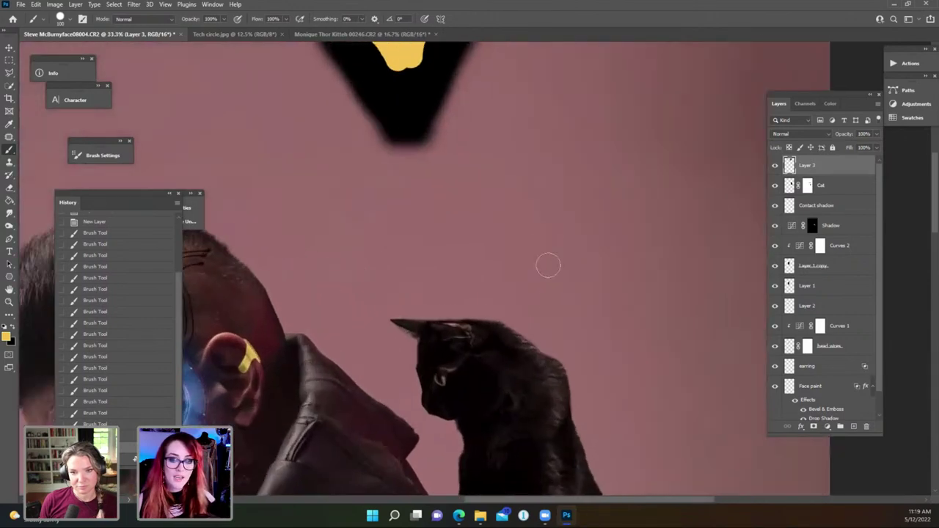
{"action": "left_click_drag", "start_coordinate": [500, 287], "coordinate": [413, 140]}
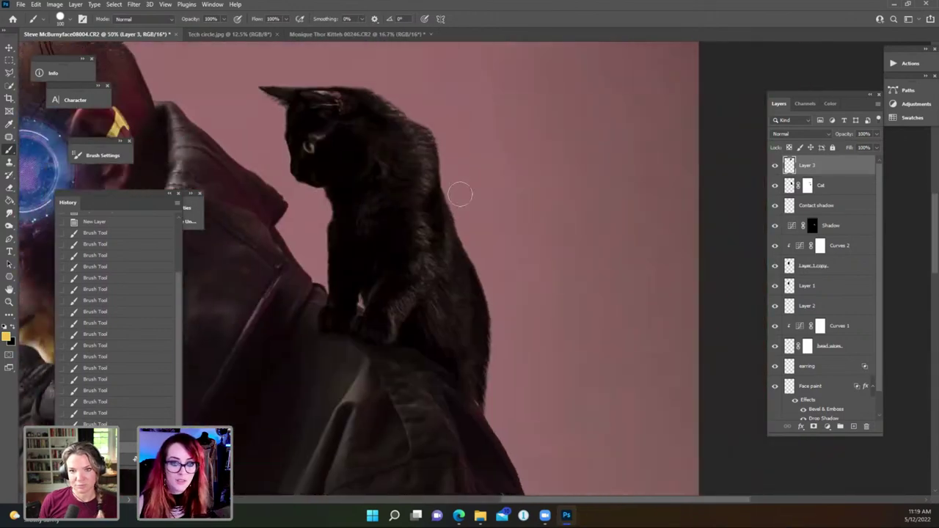
{"action": "scroll", "coordinate": [495, 218], "scroll_direction": "up", "scroll_amount": 1}
{"action": "scroll", "coordinate": [496, 223], "scroll_direction": "up", "scroll_amount": 1}
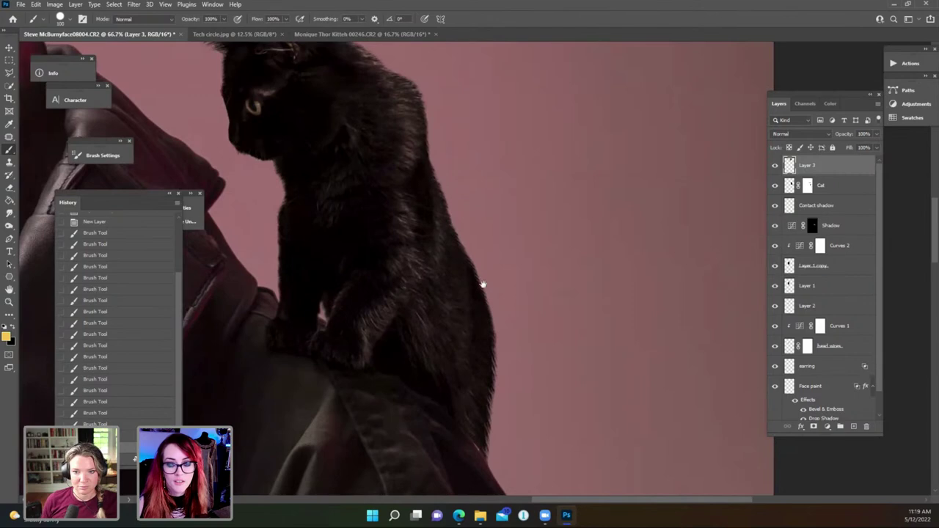
{"action": "left_click_drag", "start_coordinate": [483, 285], "coordinate": [419, 183]}
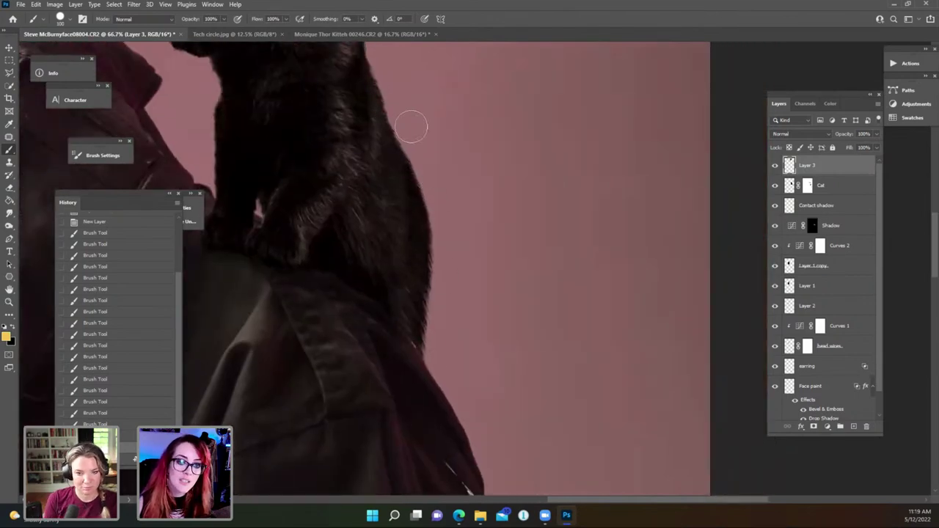
{"action": "scroll", "coordinate": [435, 186], "scroll_direction": "up", "scroll_amount": 1}
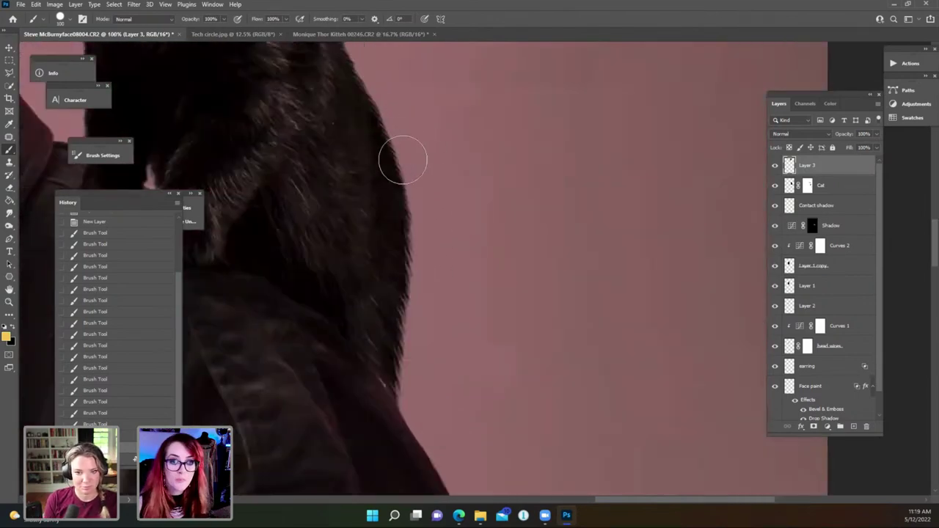
{"action": "left_click_drag", "start_coordinate": [371, 164], "coordinate": [406, 230]}
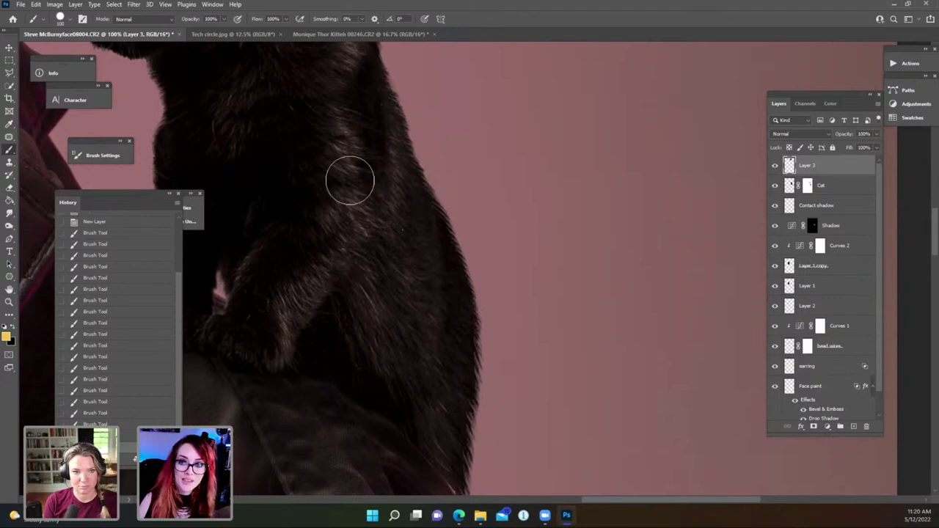
Switch to the kitten photo, clear its selection, and zoom in on its back, head and ears.
{"action": "left_click", "coordinate": [323, 34]}
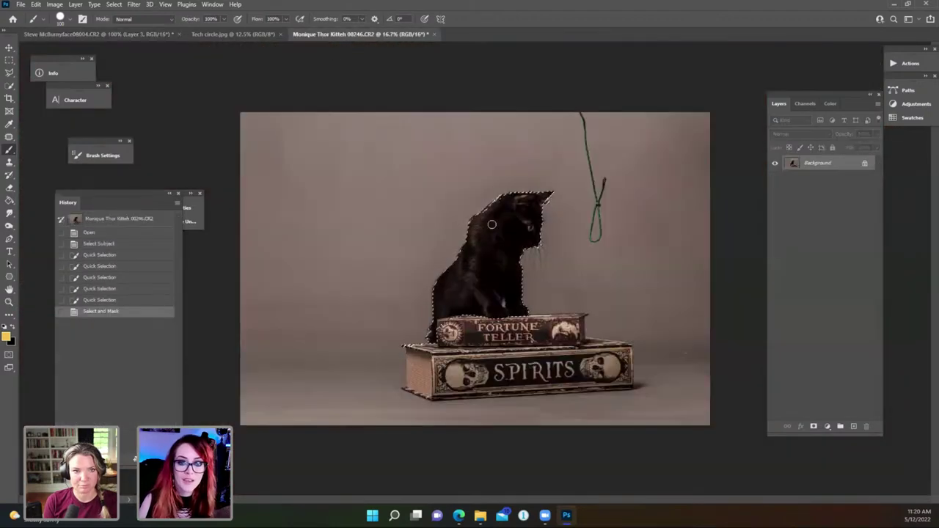
{"action": "key", "text": "ctrl+d"}
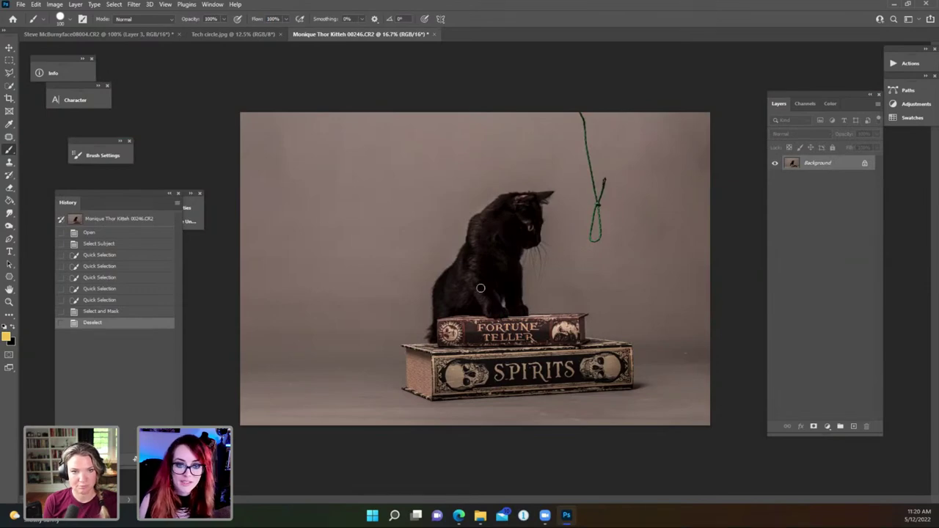
{"action": "key", "text": "ctrl+plus"}
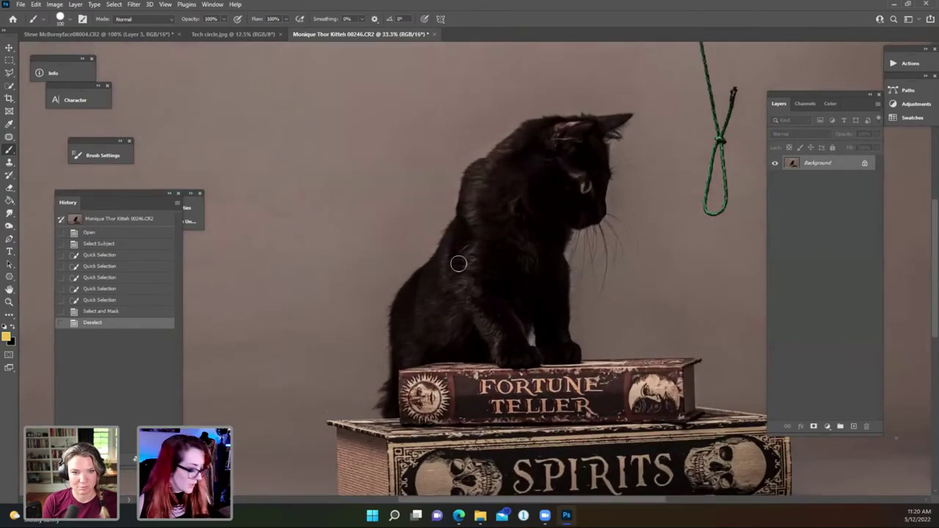
{"action": "key", "text": "ctrl+plus"}
{"action": "left_click_drag", "start_coordinate": [439, 255], "coordinate": [467, 187]}
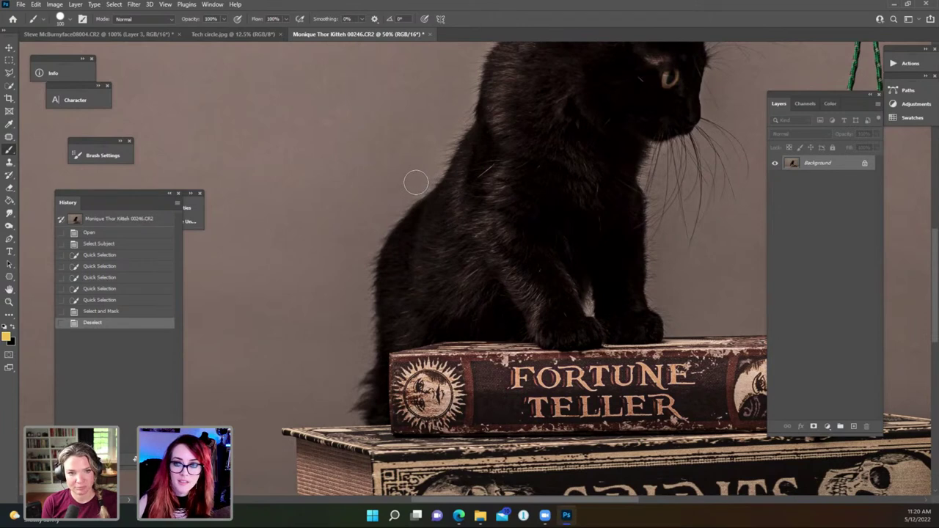
{"action": "left_click_drag", "start_coordinate": [490, 163], "coordinate": [417, 249]}
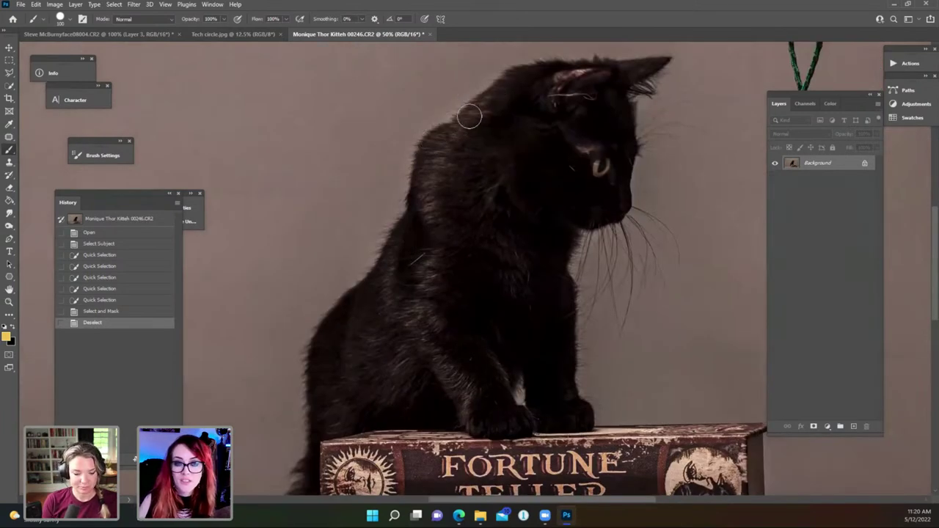
{"action": "left_click_drag", "start_coordinate": [518, 126], "coordinate": [453, 165]}
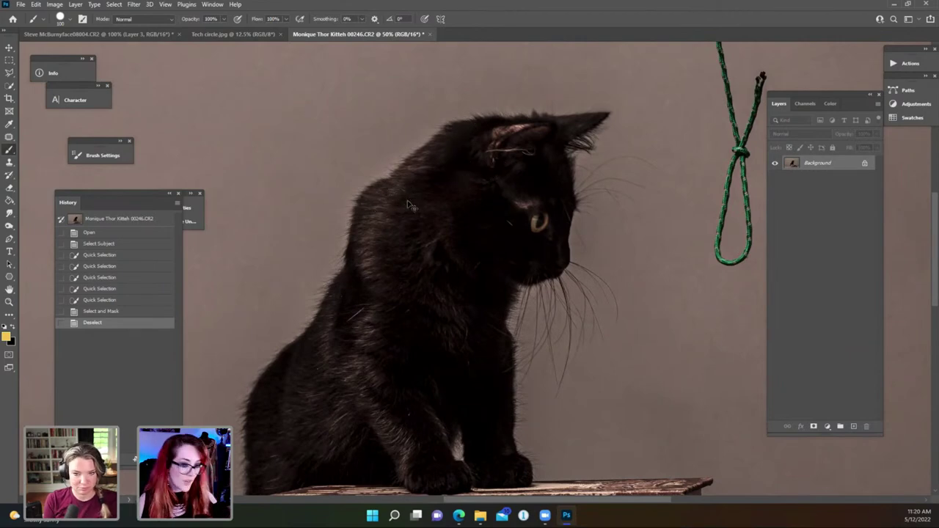
Zoom in closely and inspect the kitten's fur edge along the tan backdrop.
{"action": "key", "text": "ctrl+plus"}
{"action": "key", "text": "ctrl+plus"}
{"action": "key", "text": "ctrl+plus"}
{"action": "left_click_drag", "start_coordinate": [386, 204], "coordinate": [485, 312]}
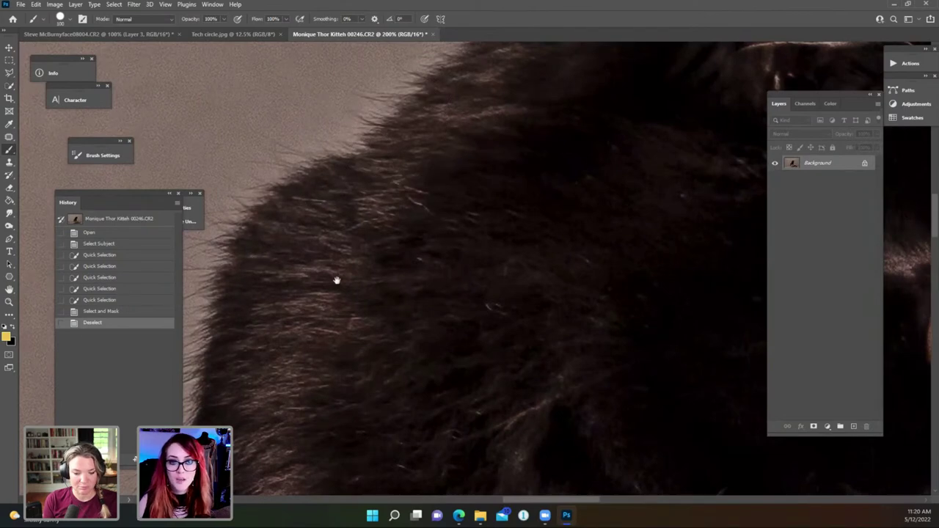
{"action": "left_click_drag", "start_coordinate": [335, 279], "coordinate": [423, 215]}
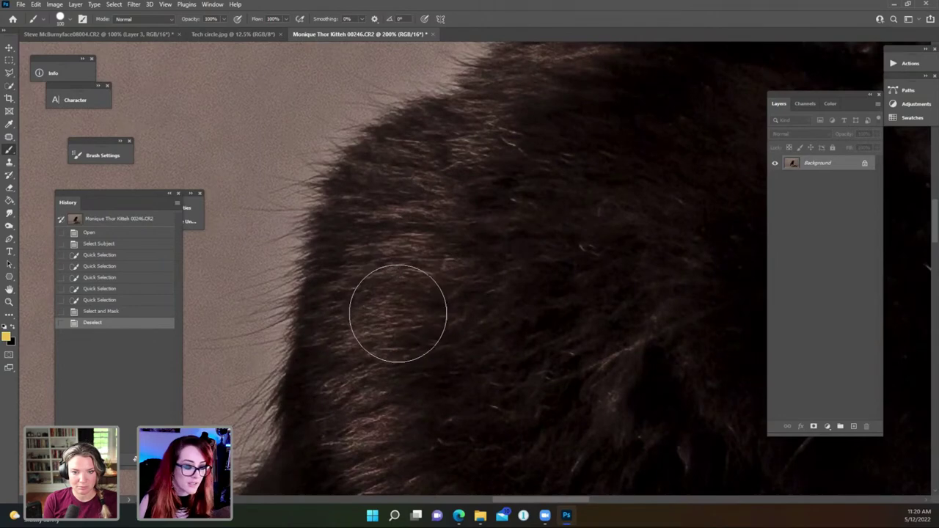
{"action": "mouse_move", "coordinate": [384, 357]}
{"action": "left_mouse_down"}
{"action": "mouse_move", "coordinate": [489, 151]}
{"action": "mouse_move", "coordinate": [352, 283]}
{"action": "mouse_move", "coordinate": [453, 210]}
{"action": "mouse_move", "coordinate": [403, 234]}
{"action": "mouse_move", "coordinate": [394, 127]}
{"action": "left_mouse_up"}
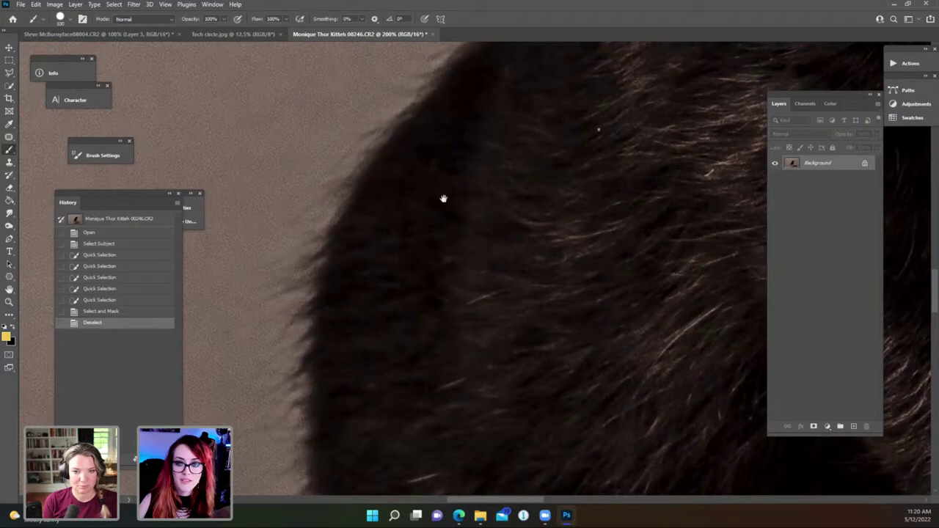
{"action": "scroll", "coordinate": [425, 221], "scroll_direction": "down", "scroll_amount": 2}
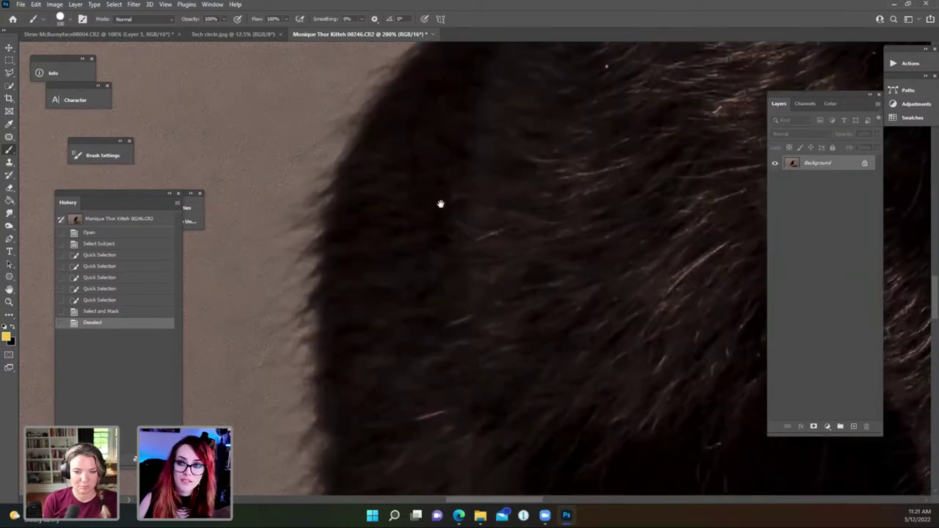
{"action": "mouse_move", "coordinate": [441, 203]}
{"action": "left_mouse_down"}
{"action": "mouse_move", "coordinate": [352, 346]}
{"action": "mouse_move", "coordinate": [457, 237]}
{"action": "mouse_move", "coordinate": [354, 319]}
{"action": "left_mouse_up"}
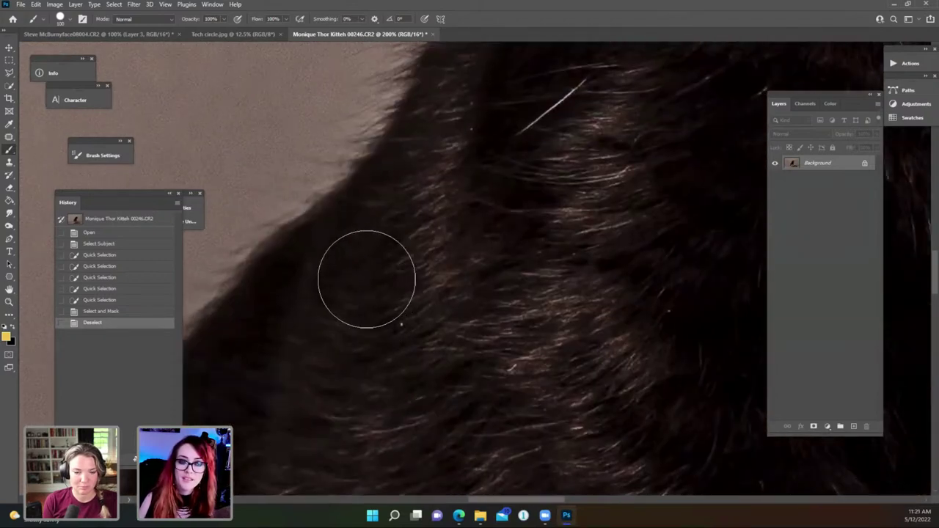
{"action": "left_click_drag", "start_coordinate": [367, 278], "coordinate": [382, 193]}
{"action": "left_click_drag", "start_coordinate": [444, 183], "coordinate": [308, 231]}
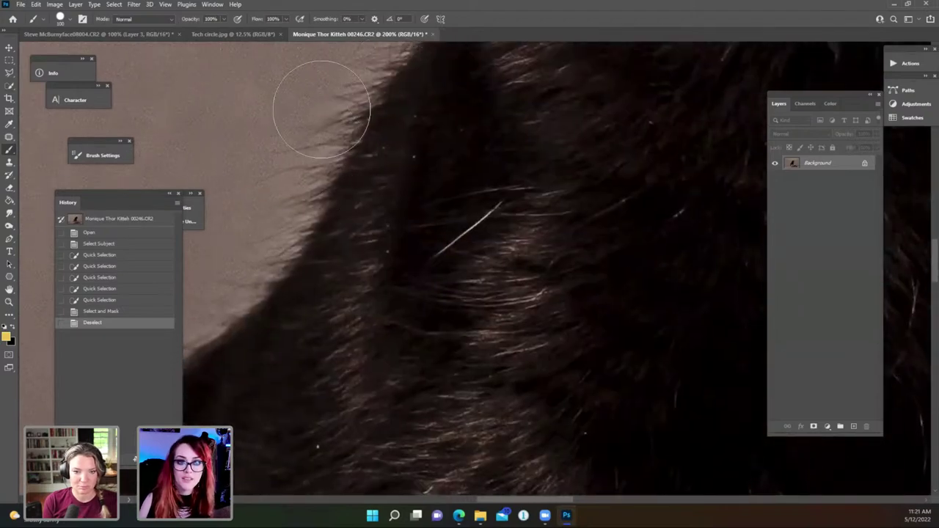
Return to the portrait and hide the Contact shadow layer to inspect the cat's shoulder contact.
{"action": "left_click", "coordinate": [146, 35]}
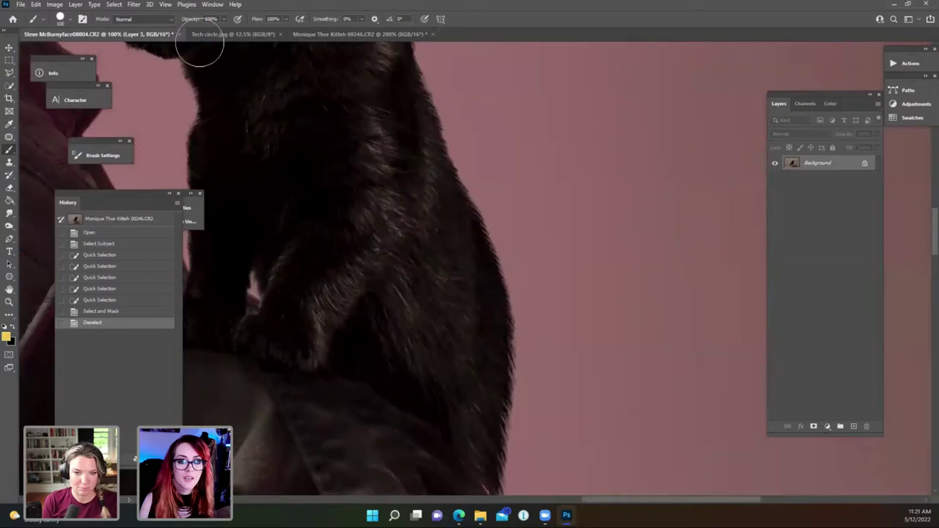
{"action": "left_click_drag", "start_coordinate": [369, 193], "coordinate": [428, 157]}
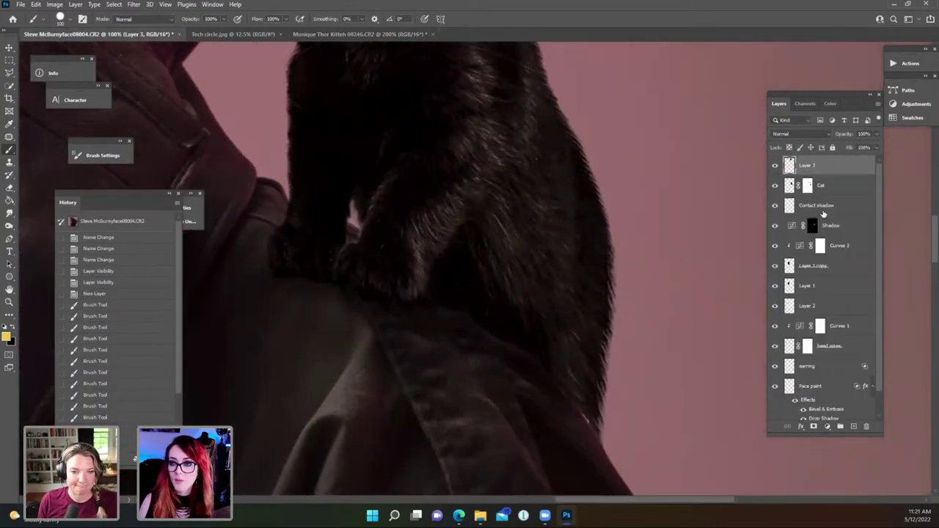
{"action": "left_click", "coordinate": [776, 206]}
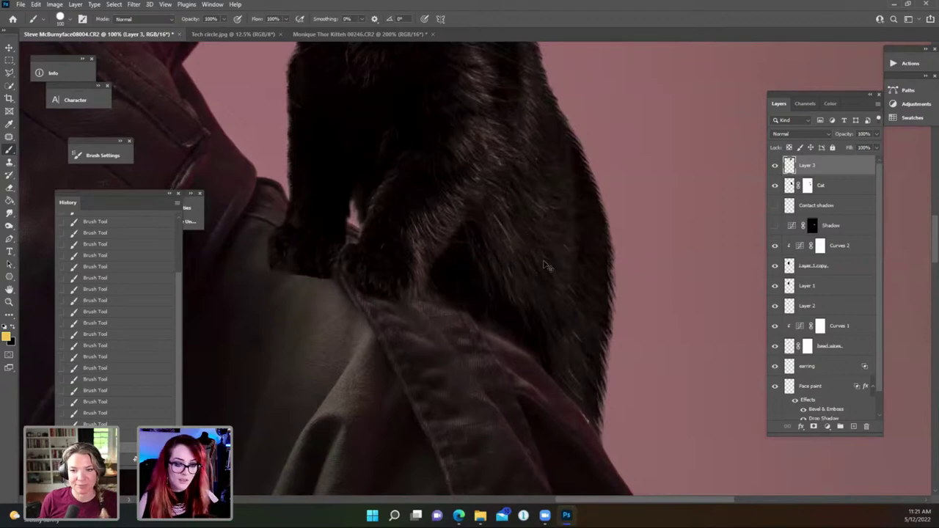
{"action": "scroll", "coordinate": [547, 266], "scroll_direction": "up", "scroll_amount": 3}
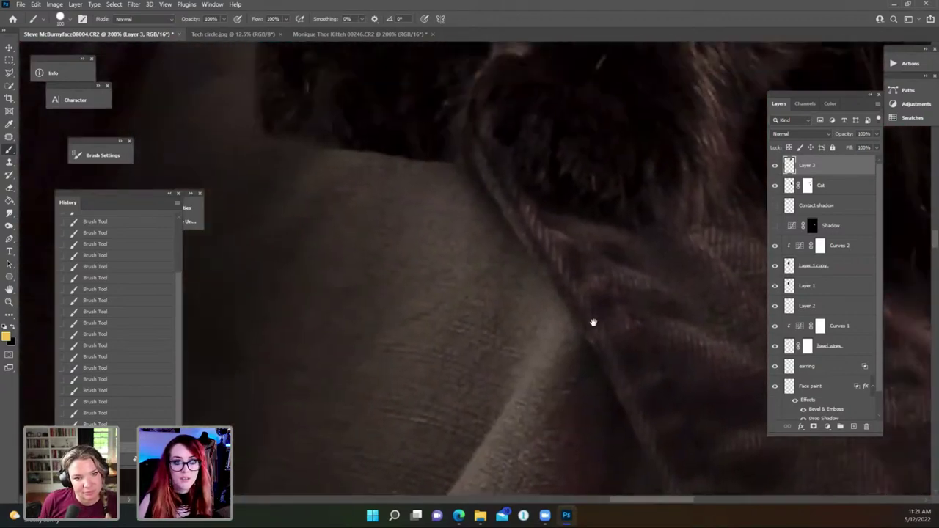
{"action": "left_click_drag", "start_coordinate": [593, 323], "coordinate": [468, 245]}
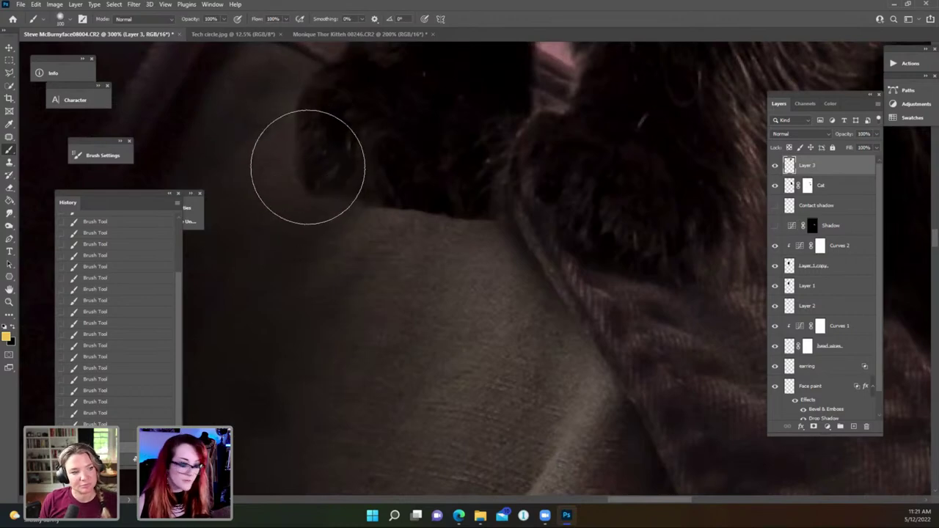
{"action": "key", "text": "bracketleft"}
{"action": "key", "text": "bracketleft"}
{"action": "key", "text": "bracketleft"}
{"action": "key", "text": "bracketleft"}
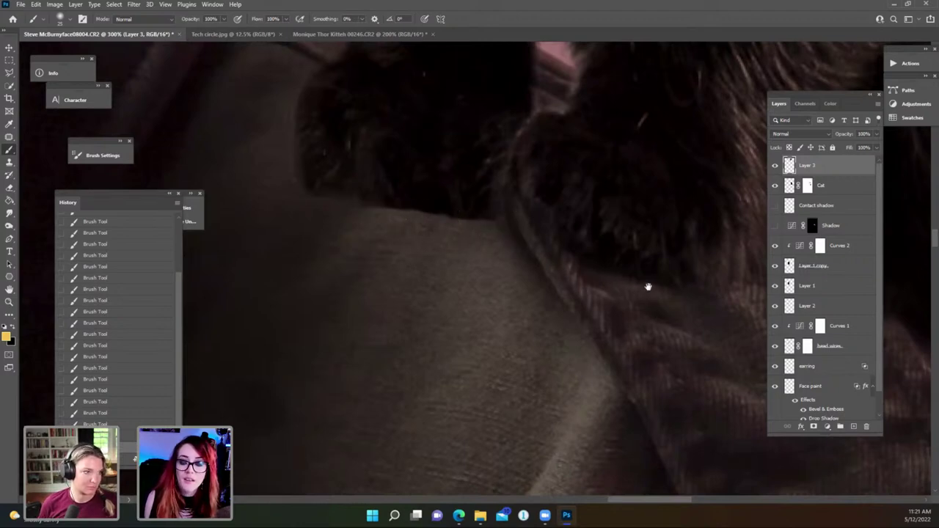
{"action": "left_click_drag", "start_coordinate": [647, 287], "coordinate": [594, 271]}
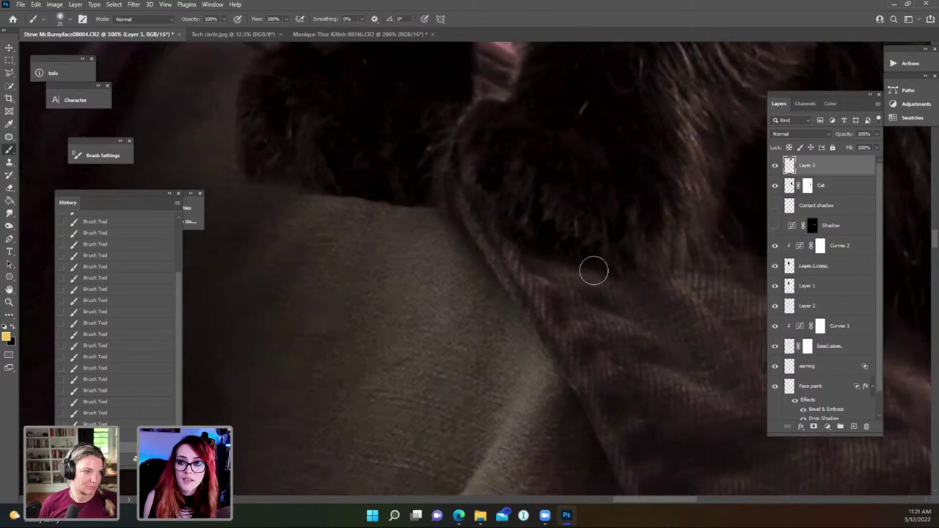
Show Contact shadow again, toggle the Shadow layer on and off, and zoom out fully.
{"action": "left_click", "coordinate": [775, 206]}
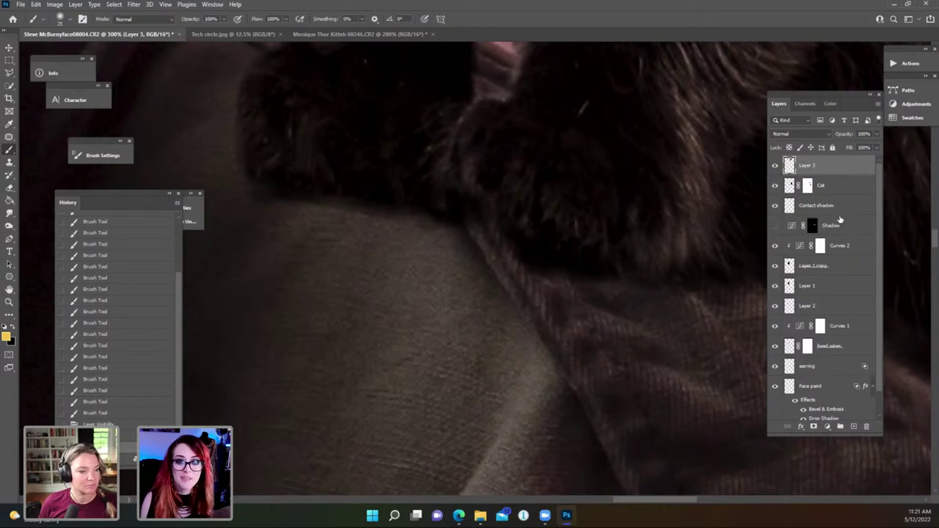
{"action": "left_click", "coordinate": [775, 225]}
{"action": "left_click", "coordinate": [776, 225]}
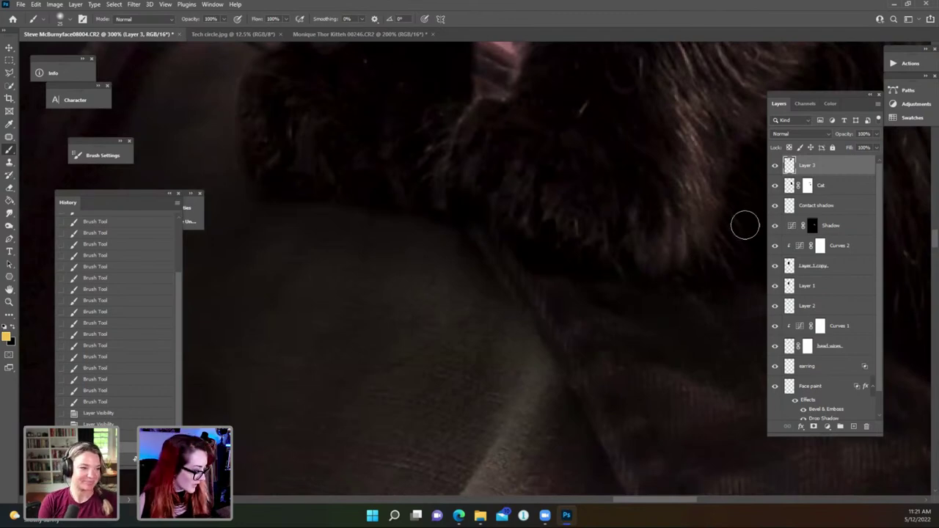
{"action": "key", "text": "ctrl+minus"}
{"action": "key", "text": "ctrl+minus"}
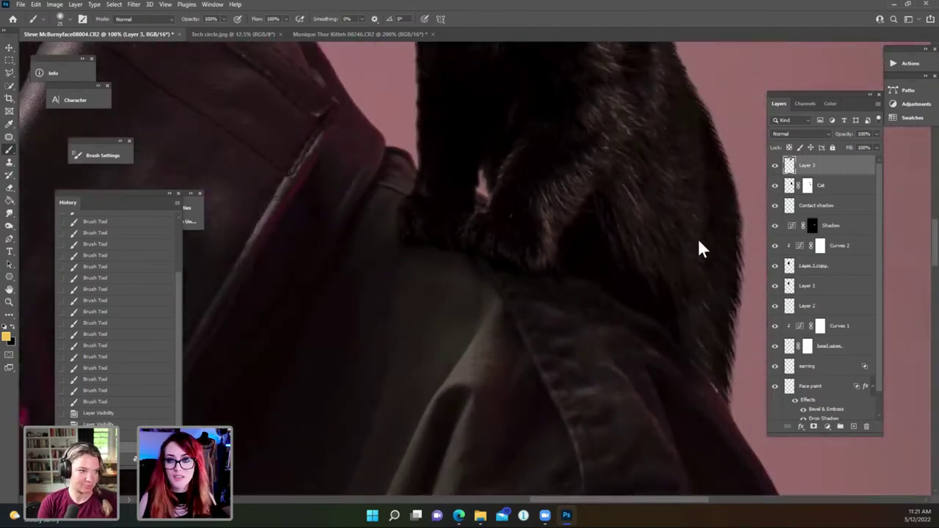
{"action": "key", "text": "ctrl+minus"}
{"action": "key", "text": "ctrl+minus"}
{"action": "key", "text": "ctrl+minus"}
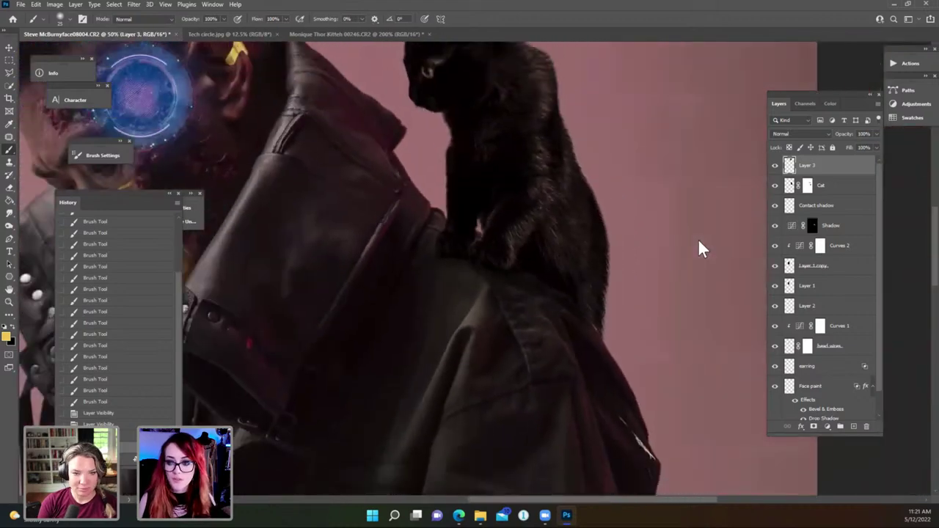
{"action": "key", "text": "ctrl+minus"}
{"action": "key", "text": "ctrl+minus"}
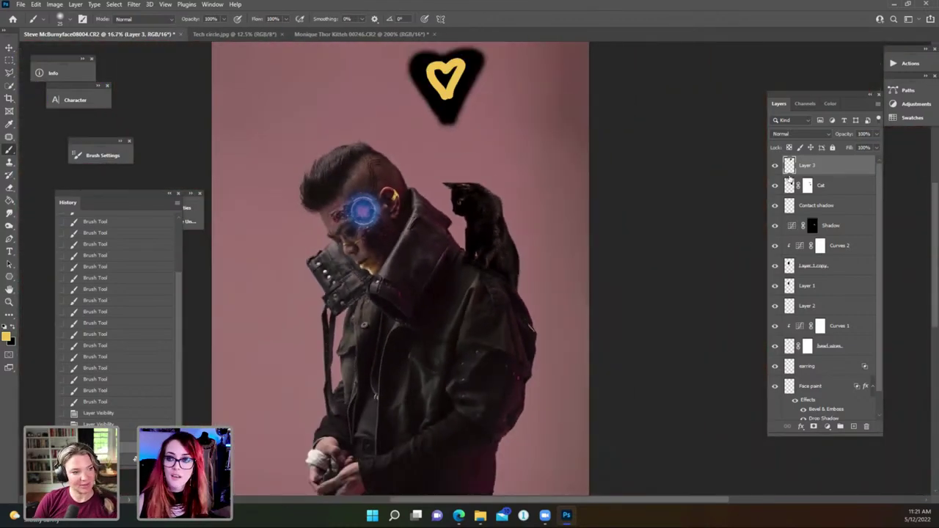
Delete the heart doodle layer and add a Normal-mode layer named 'paint jacket' above Cat.
{"action": "key", "text": "Delete"}
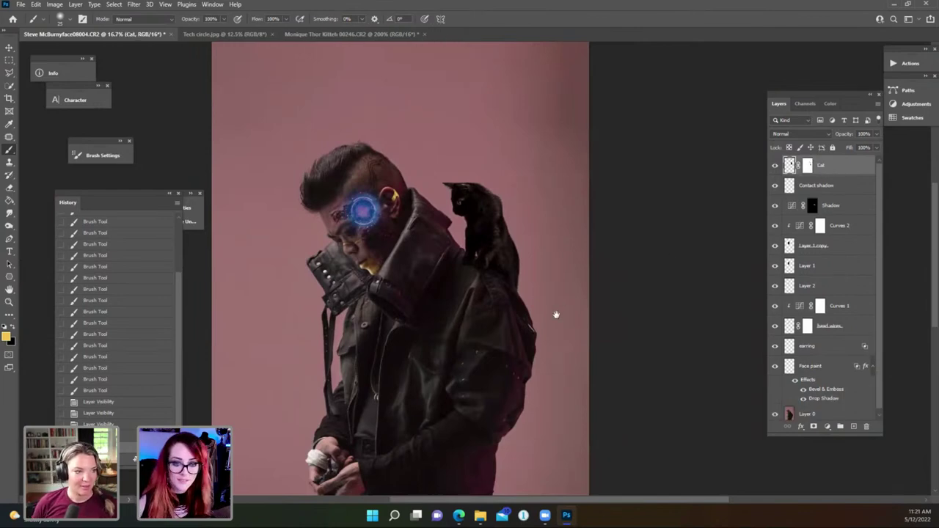
{"action": "left_click_drag", "start_coordinate": [556, 315], "coordinate": [598, 238]}
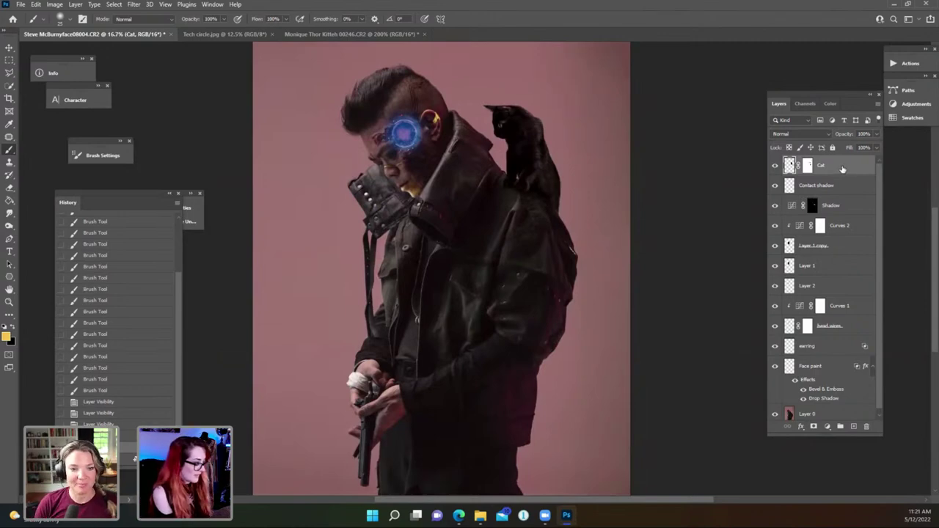
{"action": "key", "text": "ctrl+shift+n"}
{"action": "type", "text": "pain"}
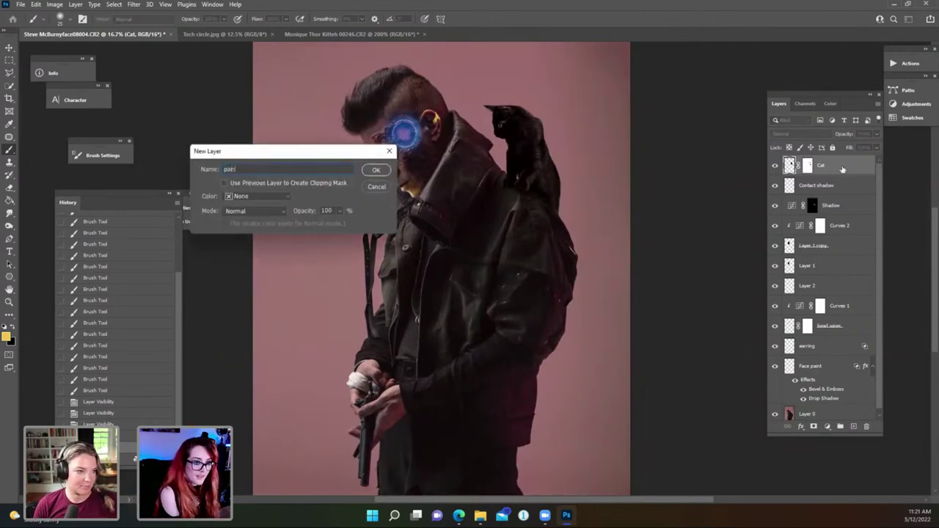
{"action": "type", "text": "t jacket"}
{"action": "key", "text": "Return"}
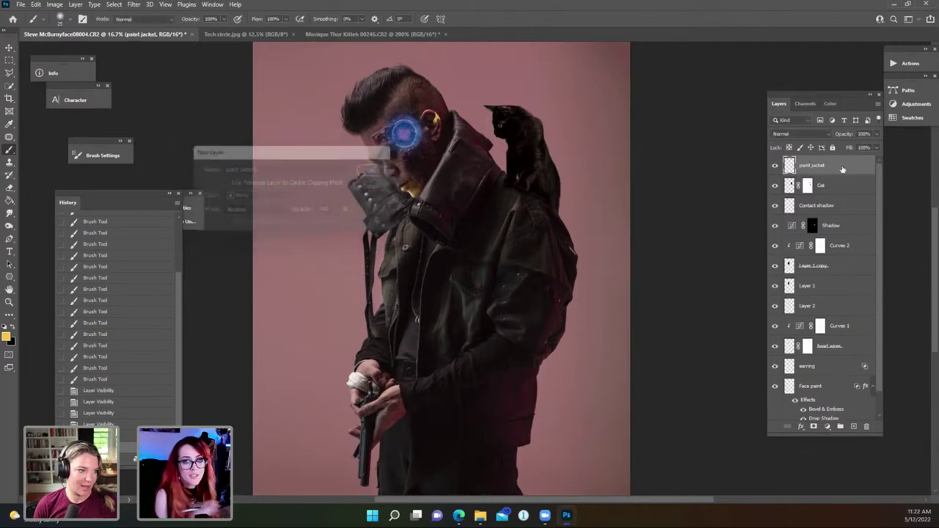
{"action": "left_click", "coordinate": [808, 133]}
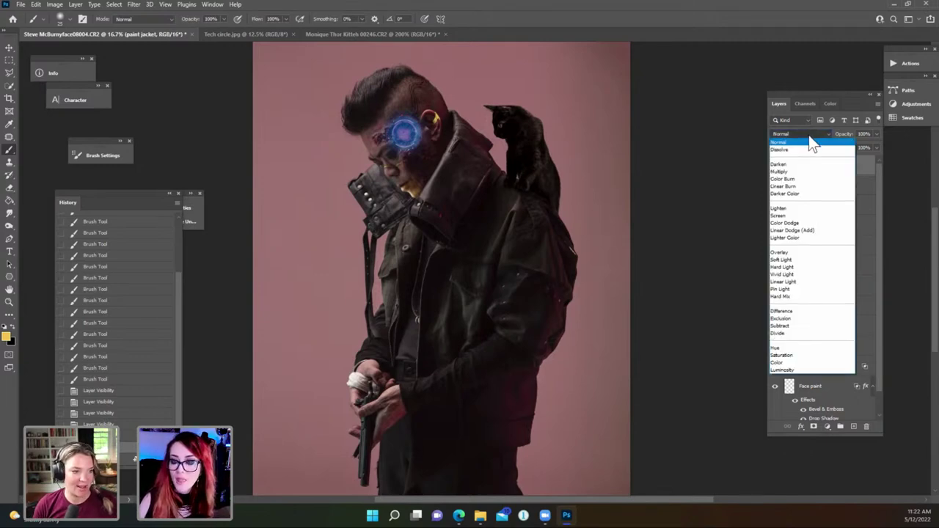
{"action": "left_click", "coordinate": [811, 140]}
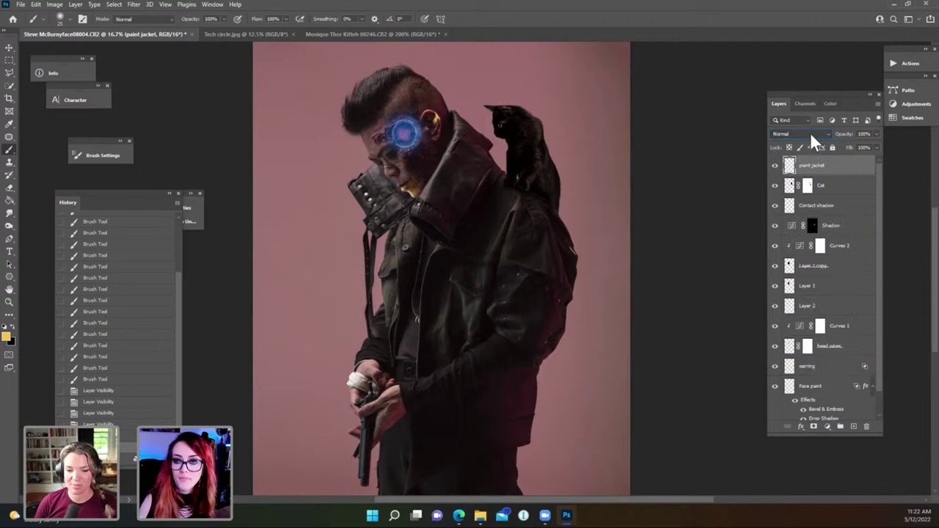
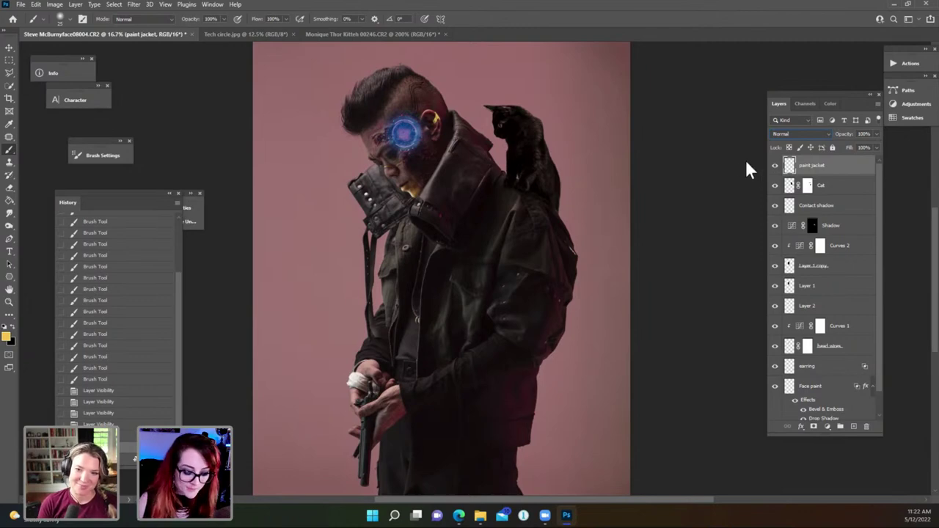
Switch the paint jacket layer from Normal to Linear Light, then zoom in on the face.
{"action": "left_click", "coordinate": [816, 134]}
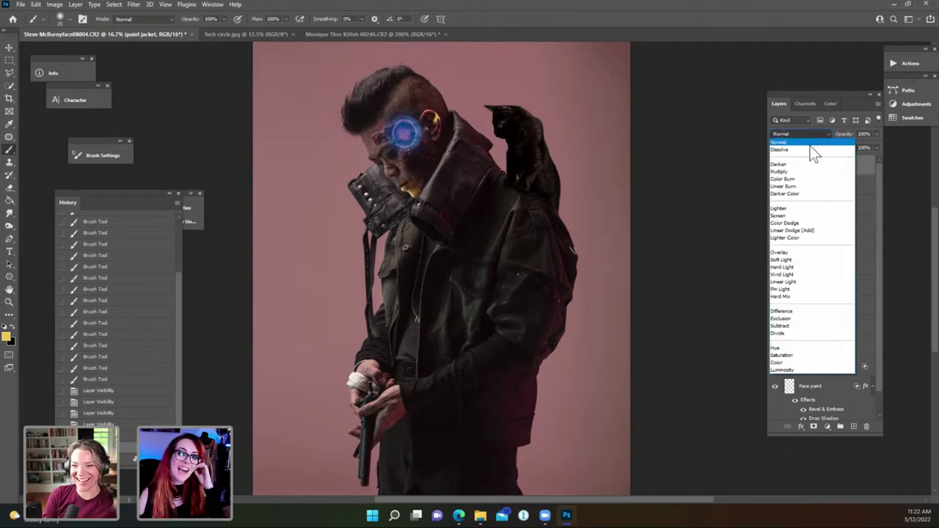
{"action": "left_click", "coordinate": [812, 134]}
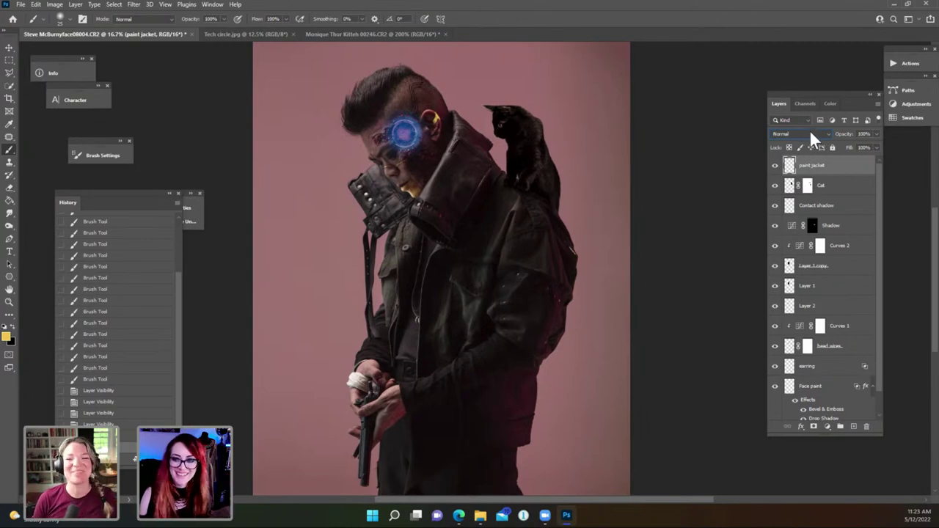
{"action": "left_click", "coordinate": [810, 134]}
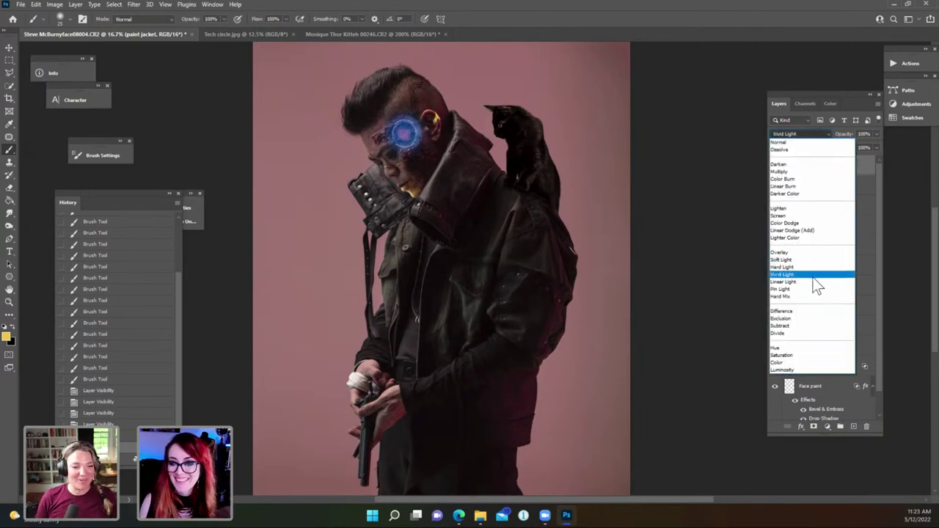
{"action": "left_click", "coordinate": [811, 282]}
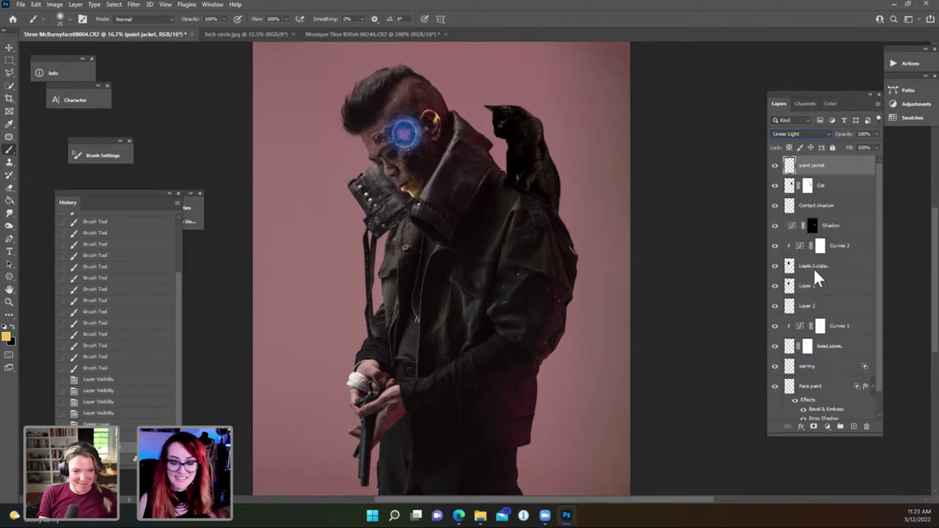
{"action": "key", "text": "ctrl+plus"}
{"action": "key", "text": "ctrl+plus"}
{"action": "key", "text": "ctrl+plus"}
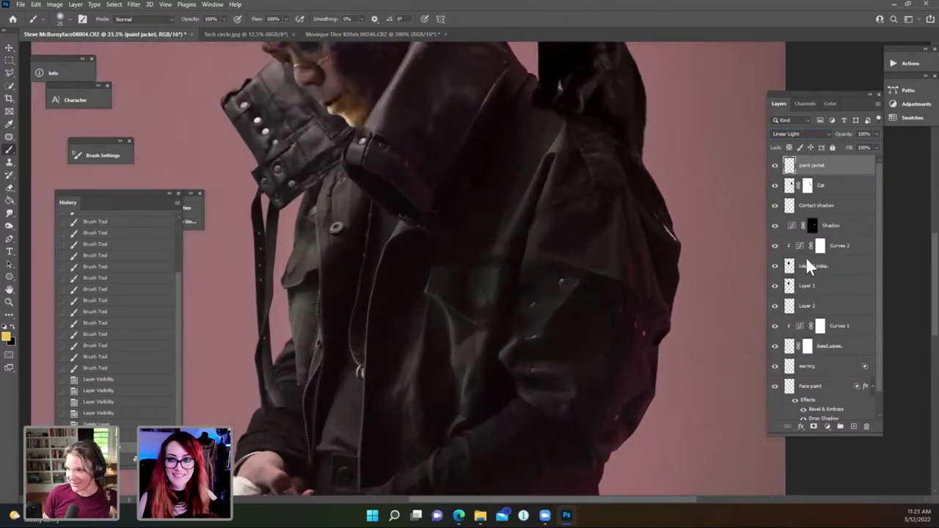
{"action": "left_click_drag", "start_coordinate": [434, 125], "coordinate": [520, 331]}
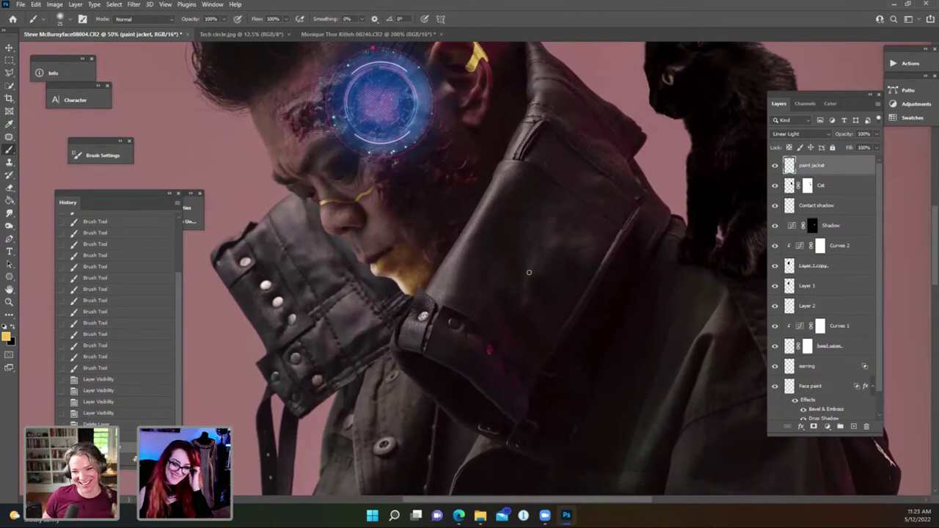
Try the KYLE Ultimate Charcoal Pencil, Rough Round Bristle and Oil Pastel Large brush presets.
{"action": "left_click", "coordinate": [69, 19]}
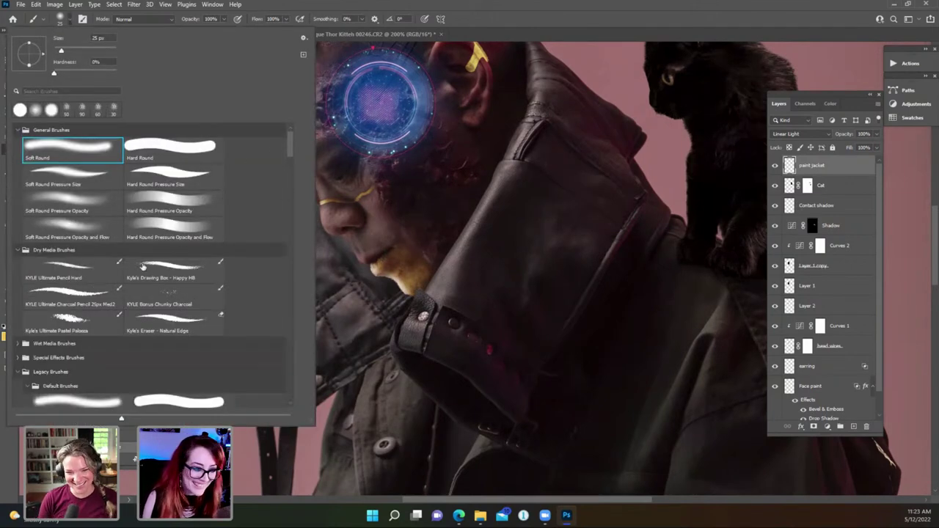
{"action": "left_click", "coordinate": [94, 295]}
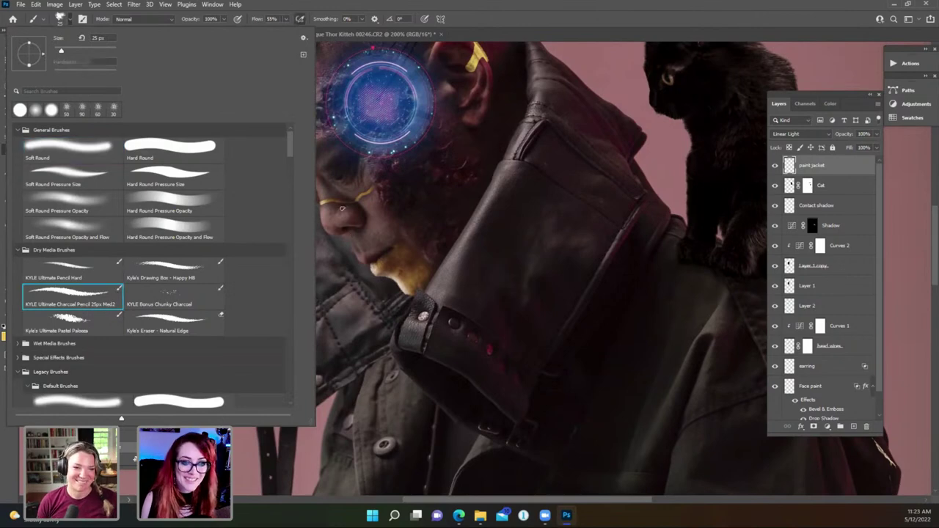
{"action": "left_click_drag", "start_coordinate": [289, 143], "coordinate": [283, 254]}
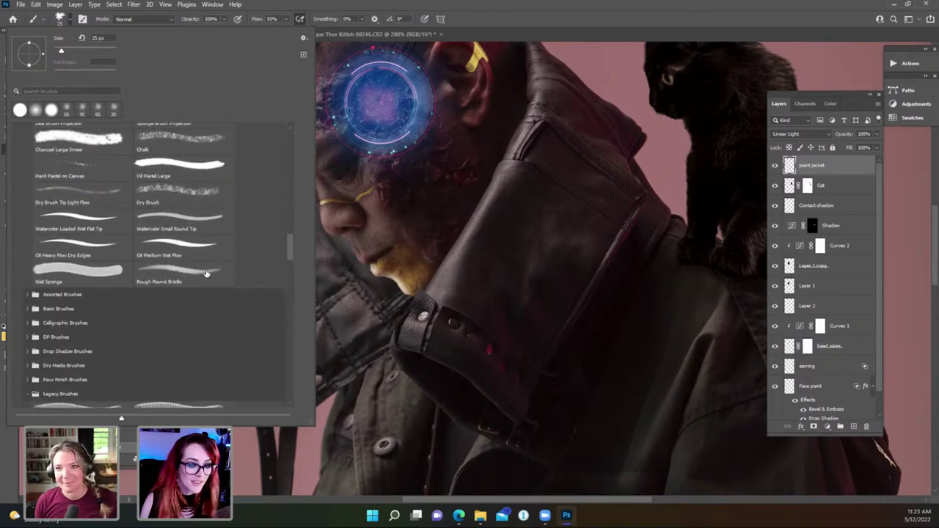
{"action": "left_click", "coordinate": [180, 273]}
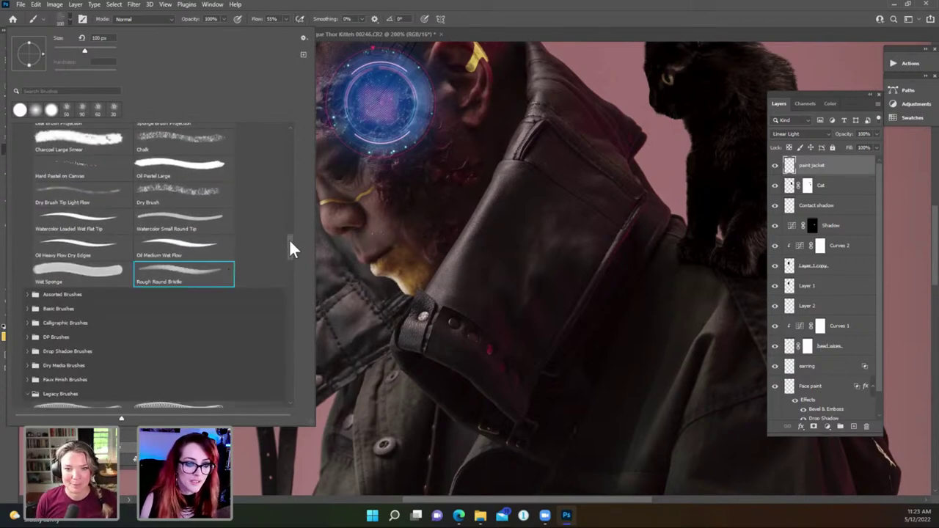
{"action": "scroll", "coordinate": [289, 233], "scroll_direction": "up", "scroll_amount": 4}
{"action": "scroll", "coordinate": [291, 233], "scroll_direction": "up", "scroll_amount": 1}
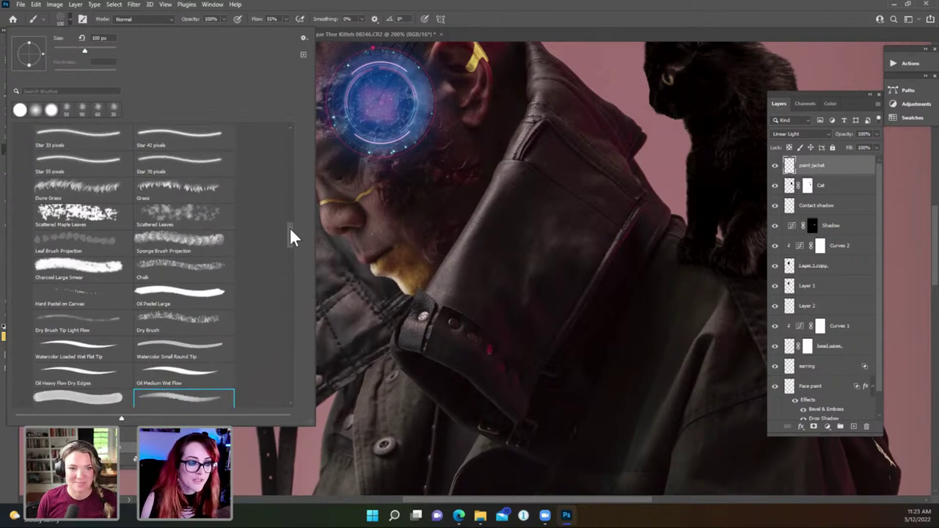
{"action": "left_click", "coordinate": [208, 291]}
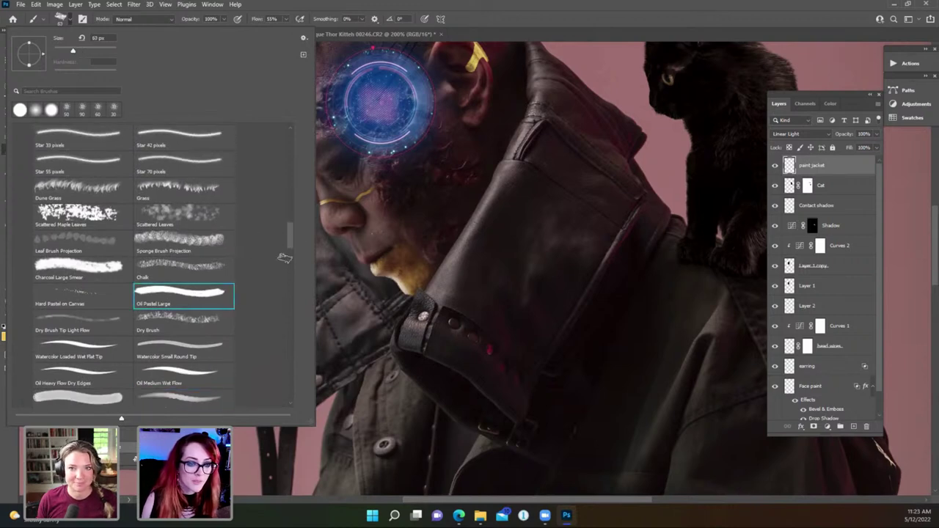
{"action": "left_click", "coordinate": [364, 257]}
{"action": "scroll", "coordinate": [365, 257], "scroll_direction": "up", "scroll_amount": 1}
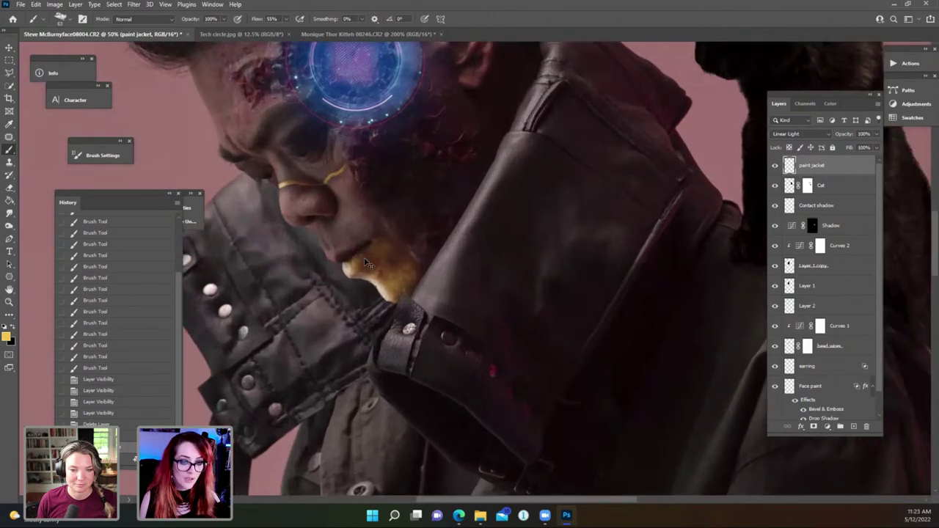
{"action": "scroll", "coordinate": [356, 246], "scroll_direction": "down", "scroll_amount": 3}
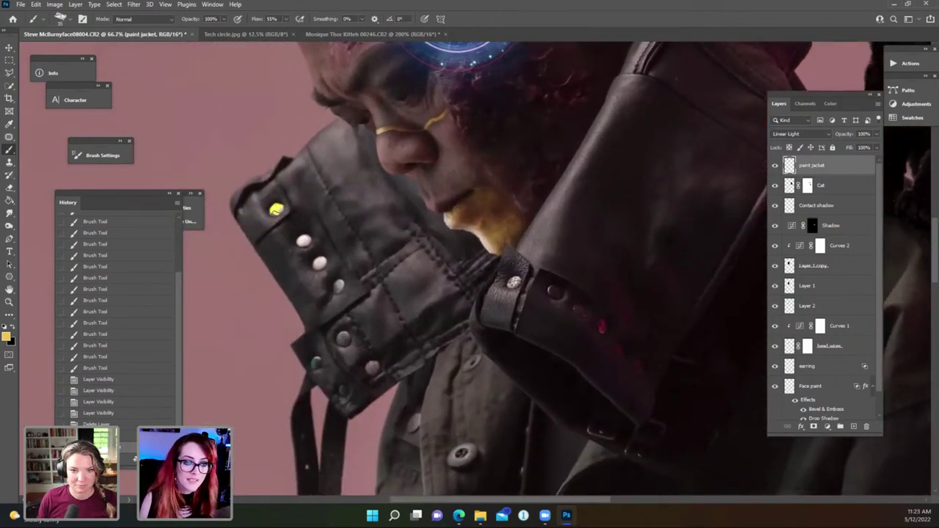
Dab trial yellow on the top collar rivet, then undo it via History and Ctrl+Z.
{"action": "left_click", "coordinate": [277, 210]}
{"action": "left_click", "coordinate": [277, 210]}
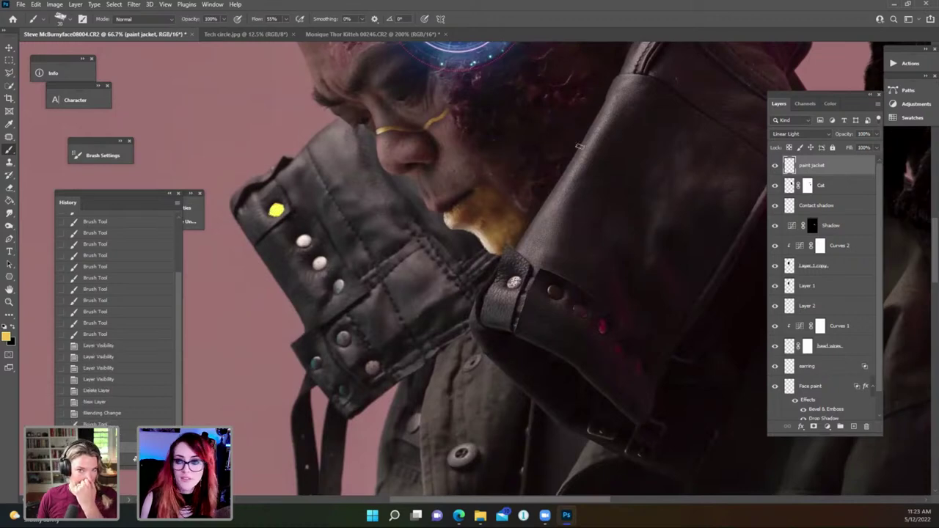
{"action": "left_click", "coordinate": [143, 415]}
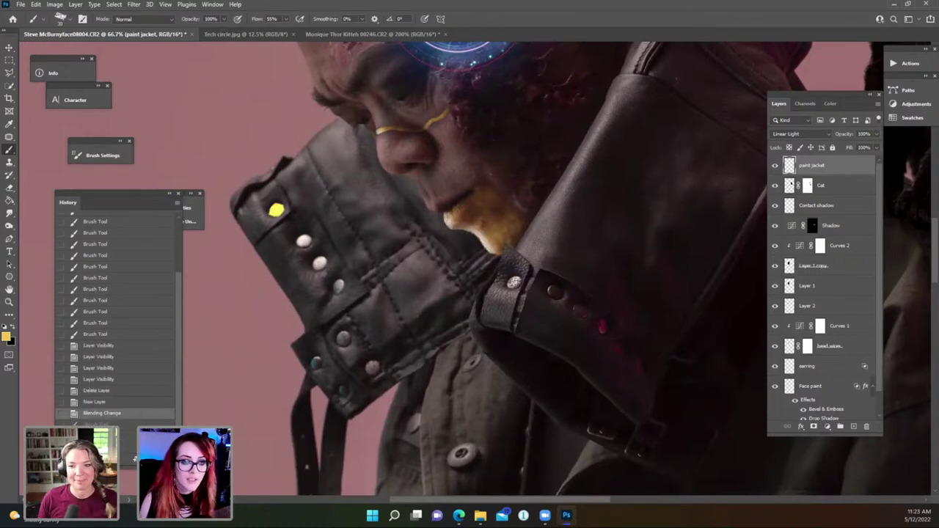
{"action": "left_click", "coordinate": [134, 459]}
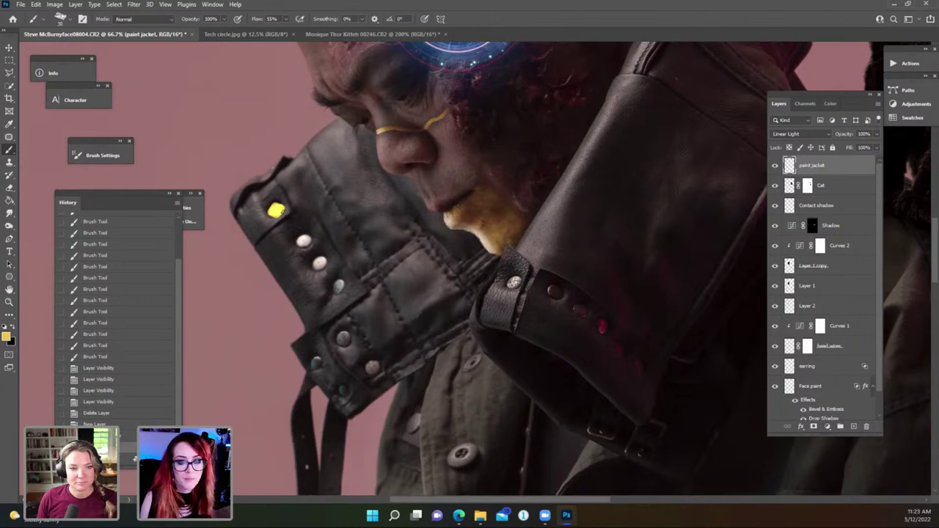
{"action": "key", "text": "ctrl+z"}
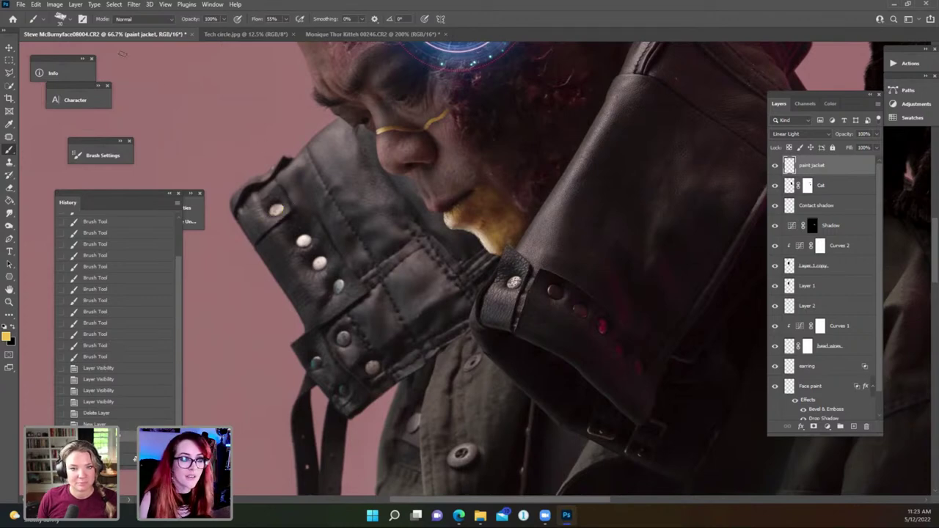
Pick the Crayon brush preset at 9 px from the Brush Preset Picker.
{"action": "left_click", "coordinate": [65, 18]}
{"action": "left_click_drag", "start_coordinate": [289, 235], "coordinate": [291, 204]}
{"action": "left_click", "coordinate": [110, 208]}
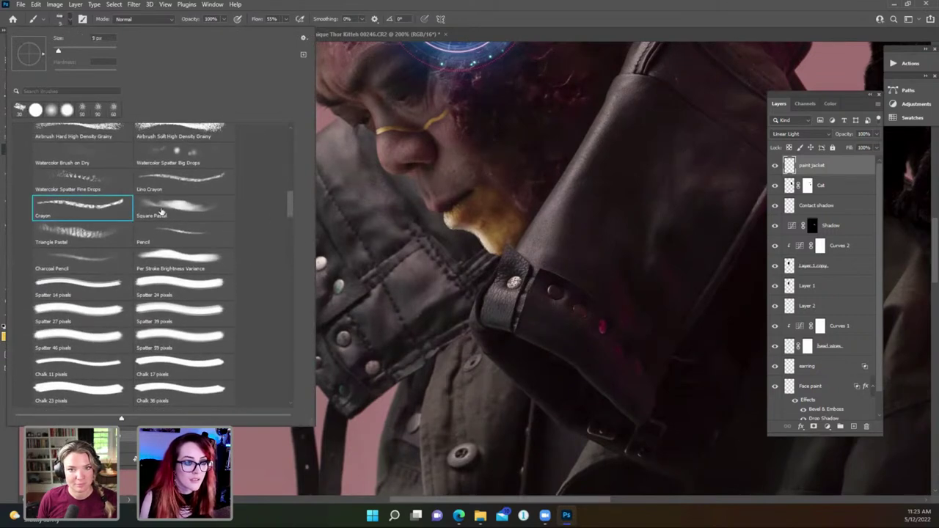
{"action": "left_click", "coordinate": [419, 204]}
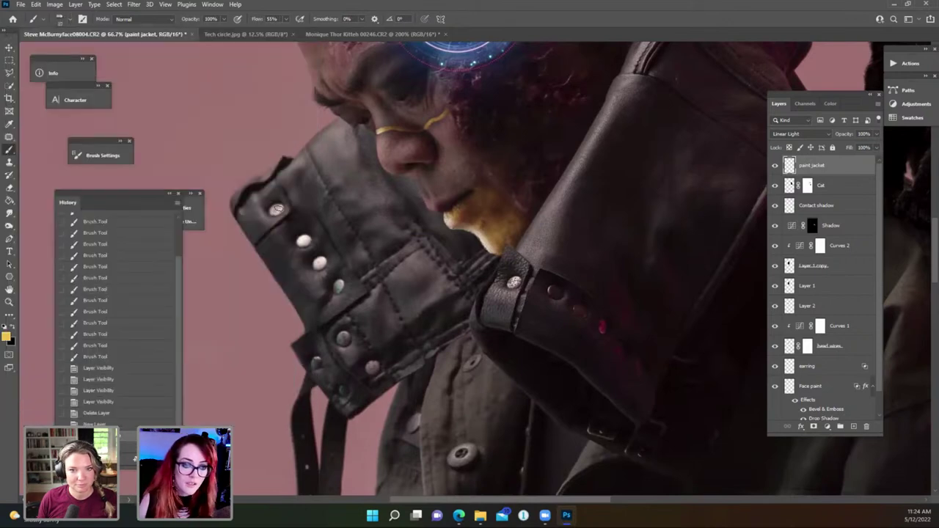
Dab solid yellow onto the top, second and third collar strap rivets.
{"action": "left_click", "coordinate": [276, 211]}
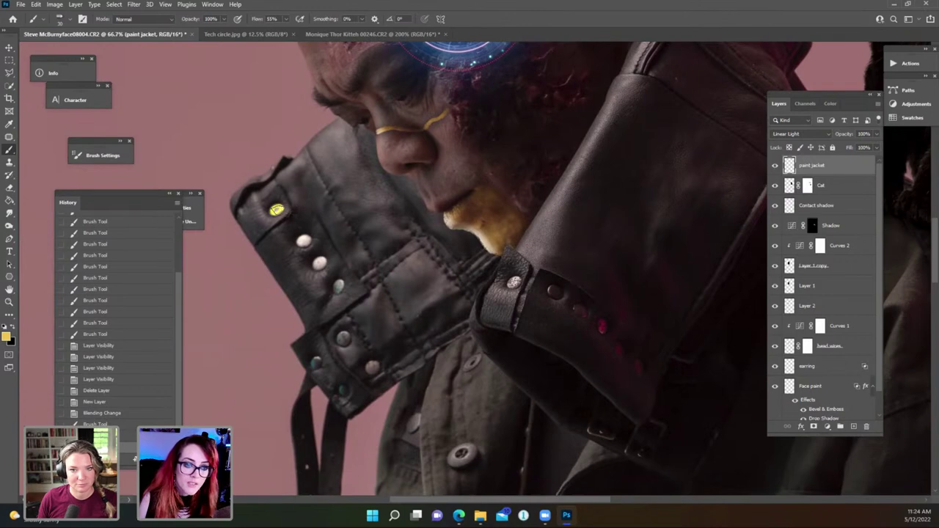
{"action": "left_click", "coordinate": [276, 210]}
{"action": "left_click", "coordinate": [277, 212]}
{"action": "left_click", "coordinate": [277, 210]}
{"action": "left_click", "coordinate": [277, 211]}
{"action": "left_click", "coordinate": [277, 211]}
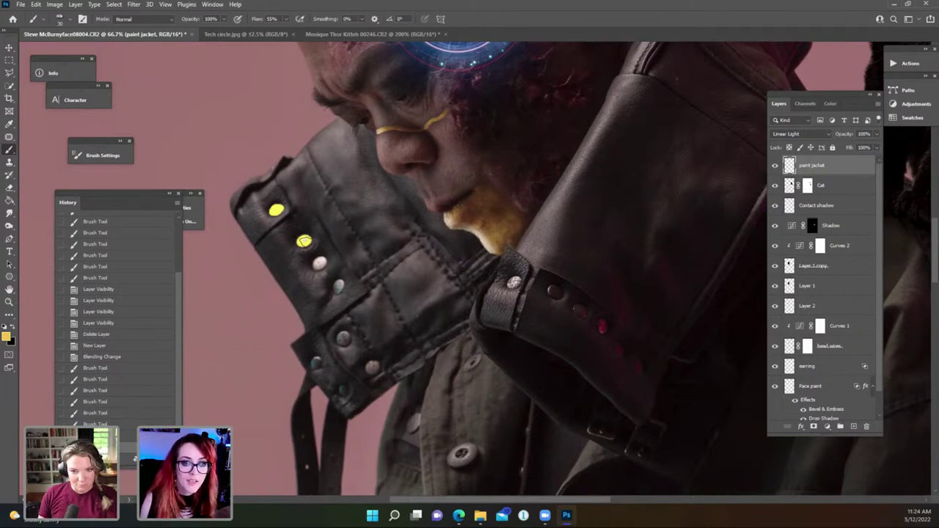
{"action": "left_click", "coordinate": [305, 241]}
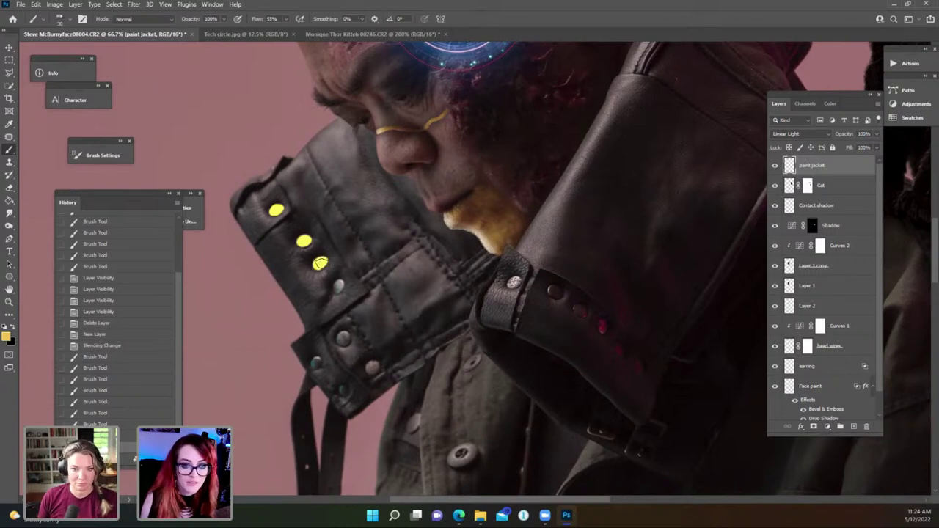
{"action": "left_click", "coordinate": [320, 262]}
{"action": "left_click", "coordinate": [321, 264]}
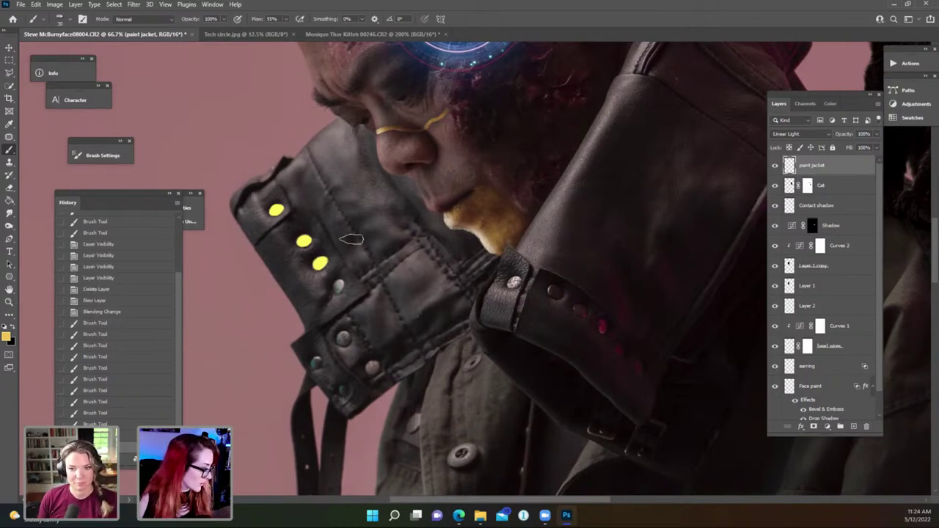
Erase overspill at the third rivet, paint the fourth rivet yellow, and clean its edges.
{"action": "key", "text": "e"}
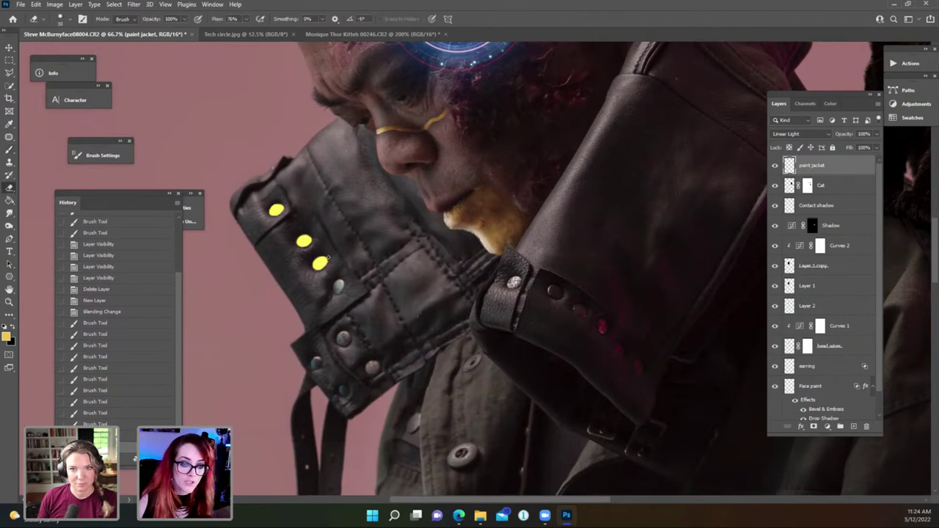
{"action": "left_click", "coordinate": [328, 262]}
{"action": "key", "text": "b"}
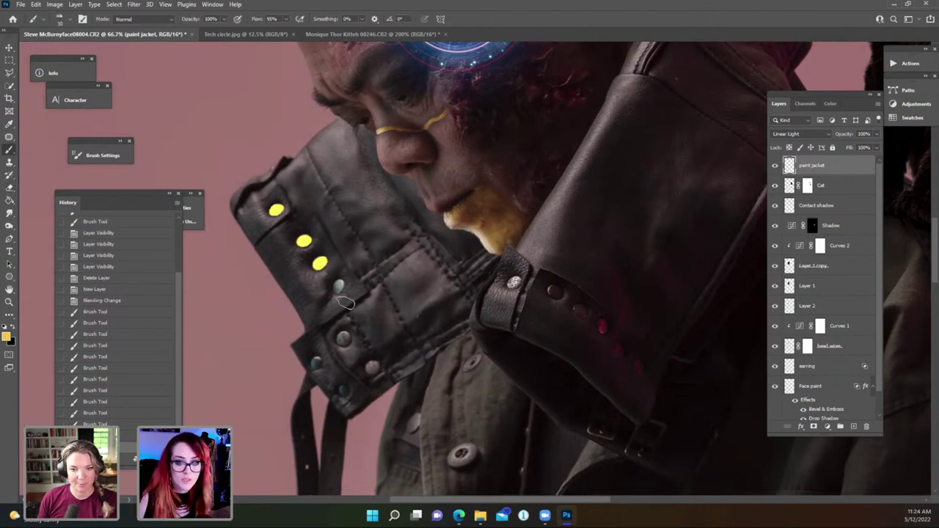
{"action": "left_click", "coordinate": [339, 286]}
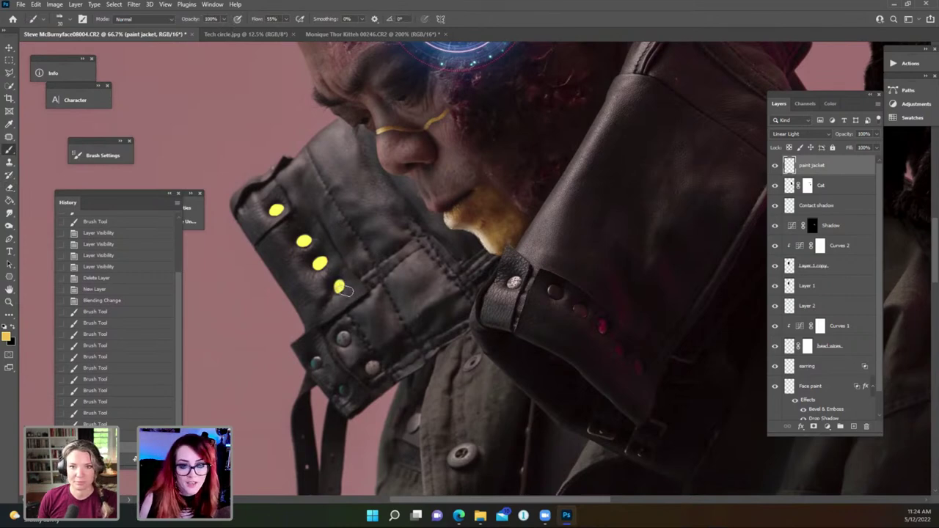
{"action": "key", "text": "e"}
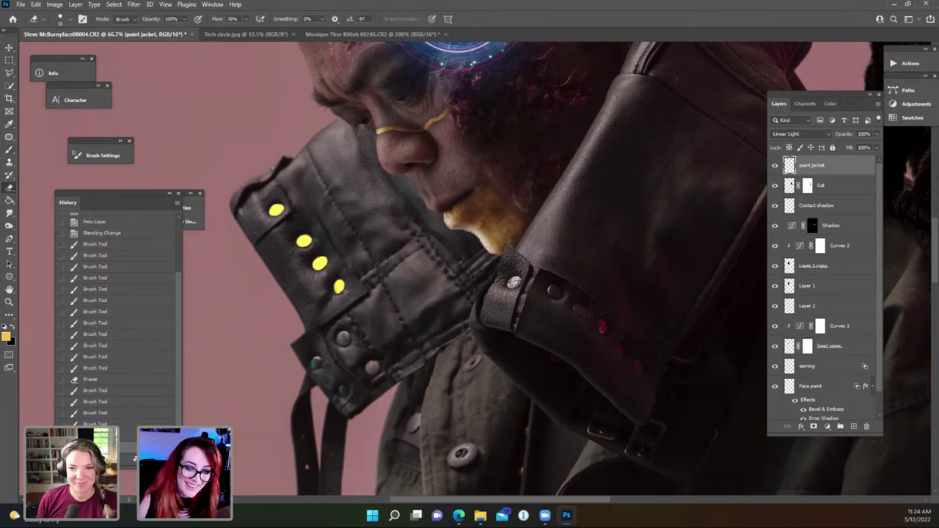
{"action": "left_click", "coordinate": [346, 290]}
{"action": "left_click", "coordinate": [384, 253]}
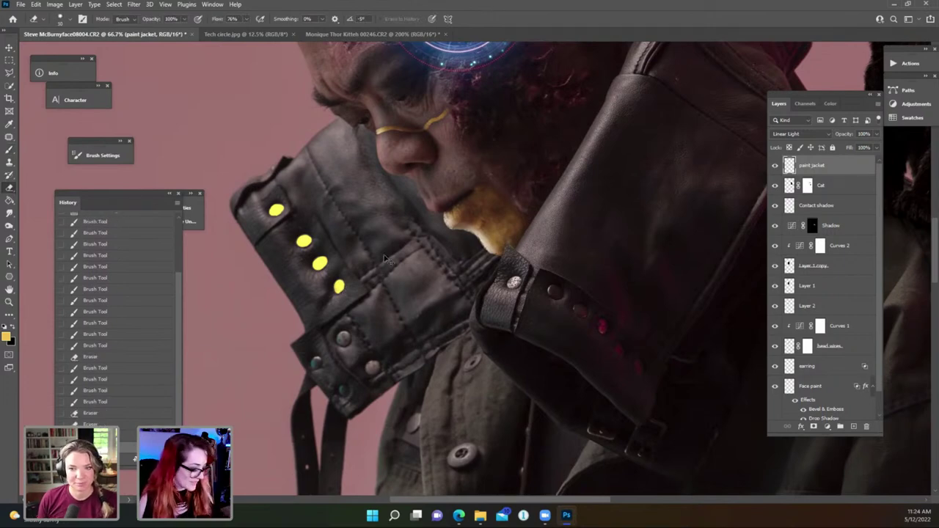
{"action": "key", "text": "ctrl+minus"}
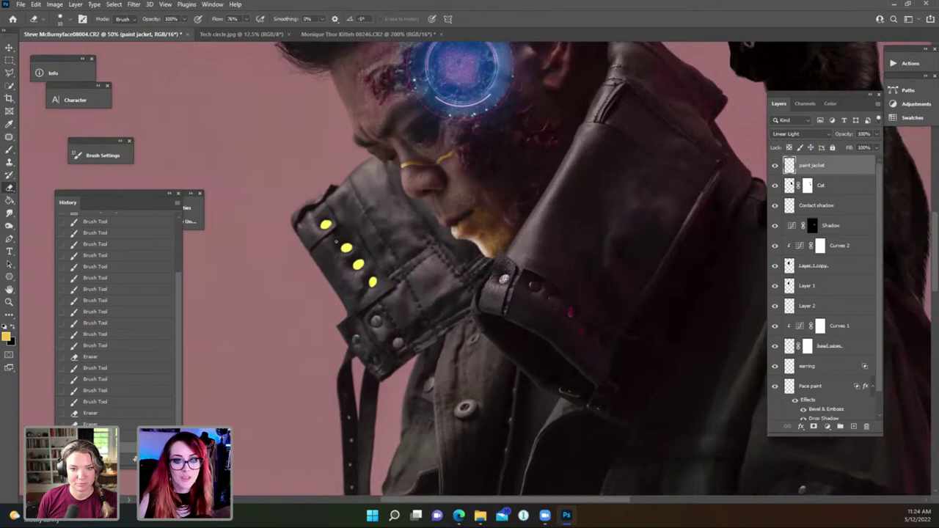
Soften the yellow dots on the jacket strap with the Blur tool.
{"action": "left_click", "coordinate": [10, 212]}
{"action": "left_click", "coordinate": [34, 214]}
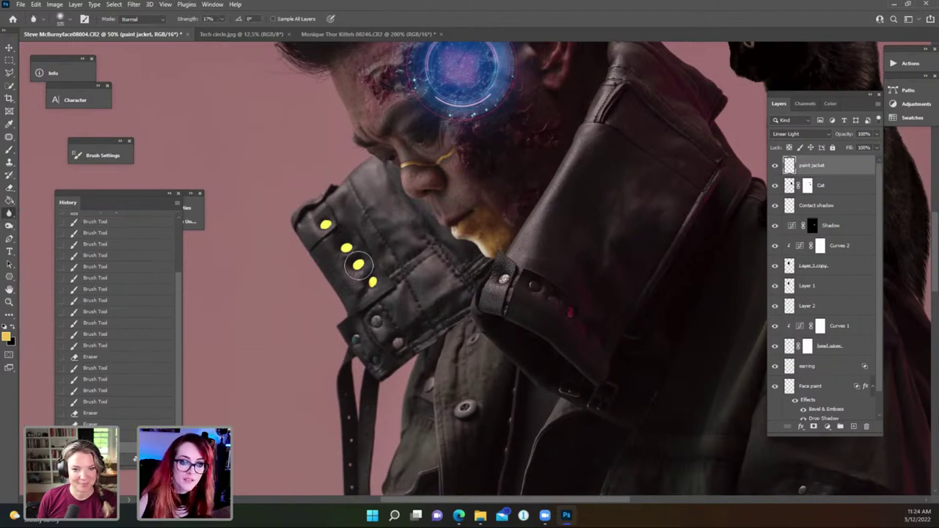
{"action": "left_click_drag", "start_coordinate": [330, 225], "coordinate": [426, 334]}
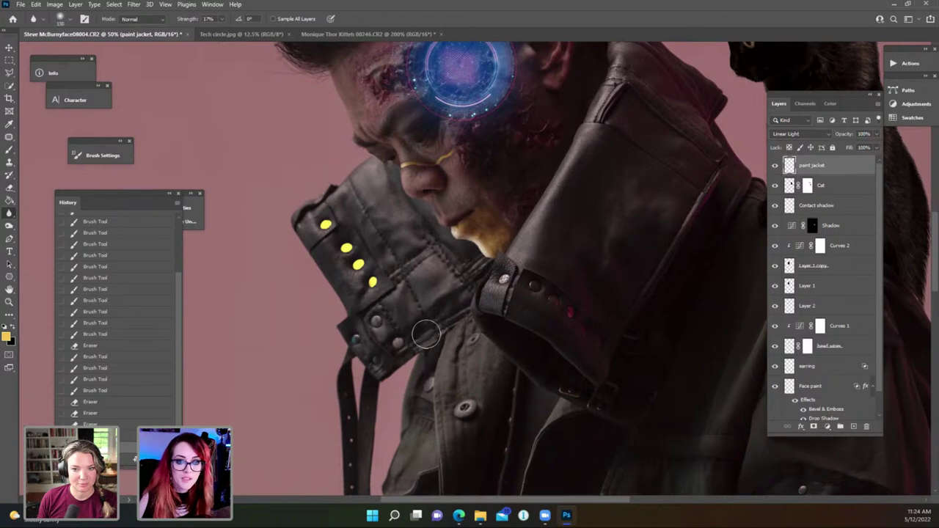
{"action": "mouse_move", "coordinate": [332, 223]}
{"action": "left_mouse_down"}
{"action": "mouse_move", "coordinate": [373, 293]}
{"action": "mouse_move", "coordinate": [346, 261]}
{"action": "left_mouse_up"}
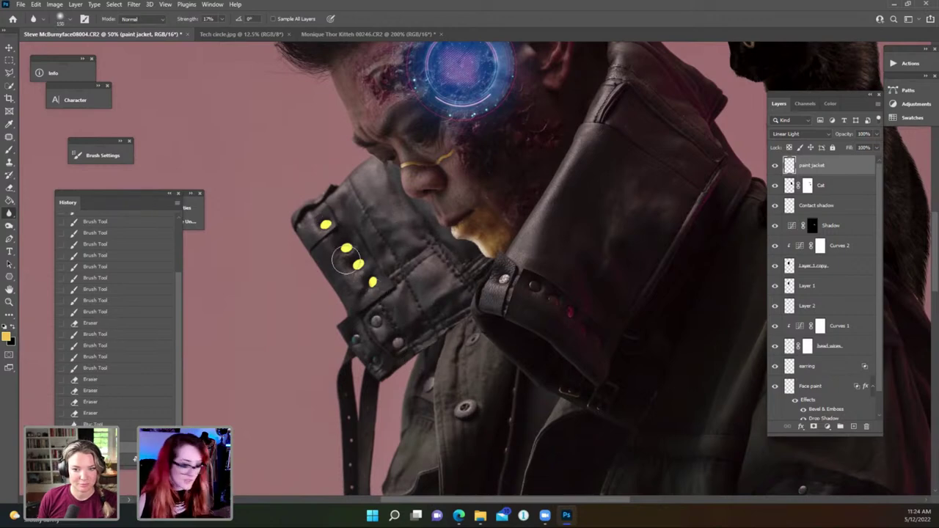
Change the paint jacket layer's blend mode from Linear Light to Color.
{"action": "left_click", "coordinate": [814, 134]}
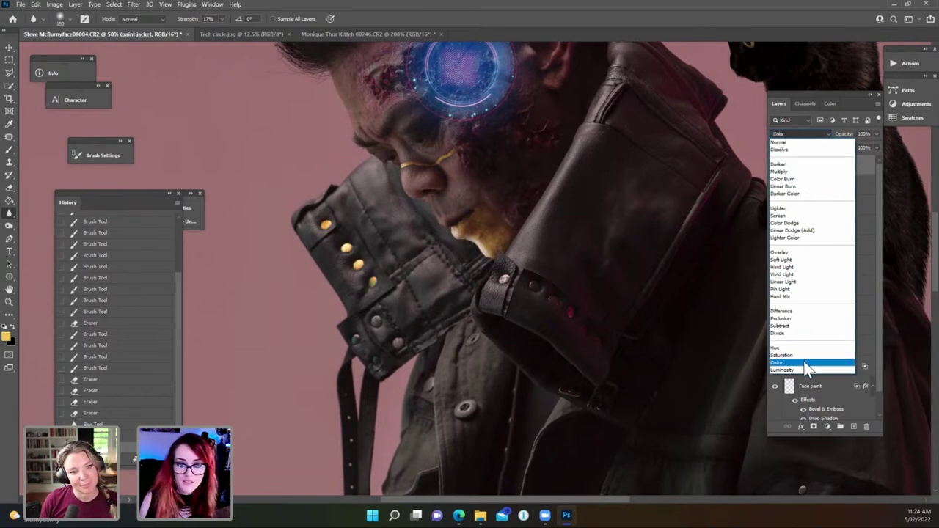
{"action": "left_click", "coordinate": [803, 362]}
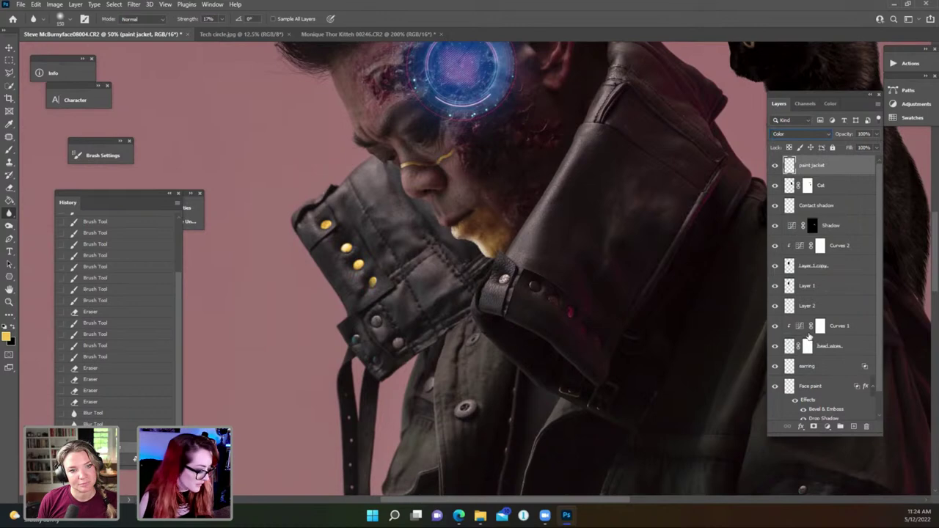
{"action": "left_click_drag", "start_coordinate": [677, 294], "coordinate": [500, 211]}
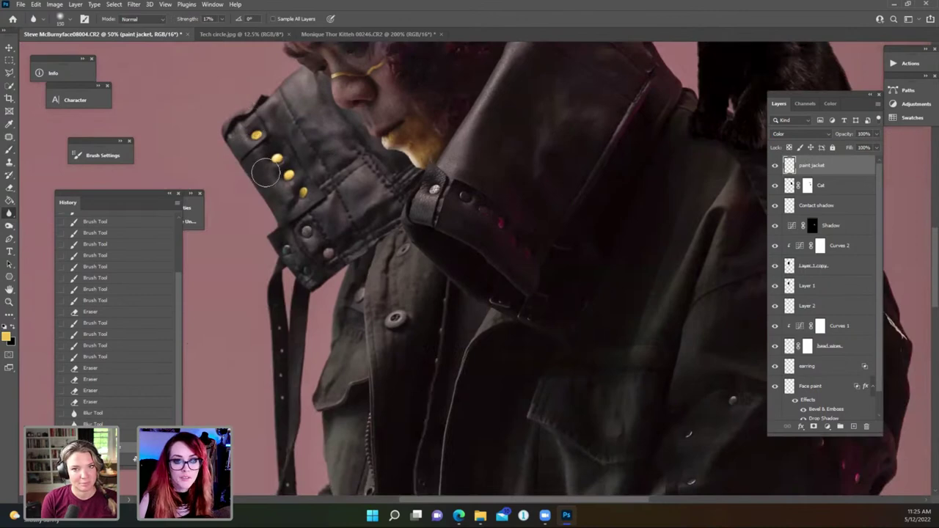
Paint the snaps along the collar strap gold with the Brush.
{"action": "key", "text": "b"}
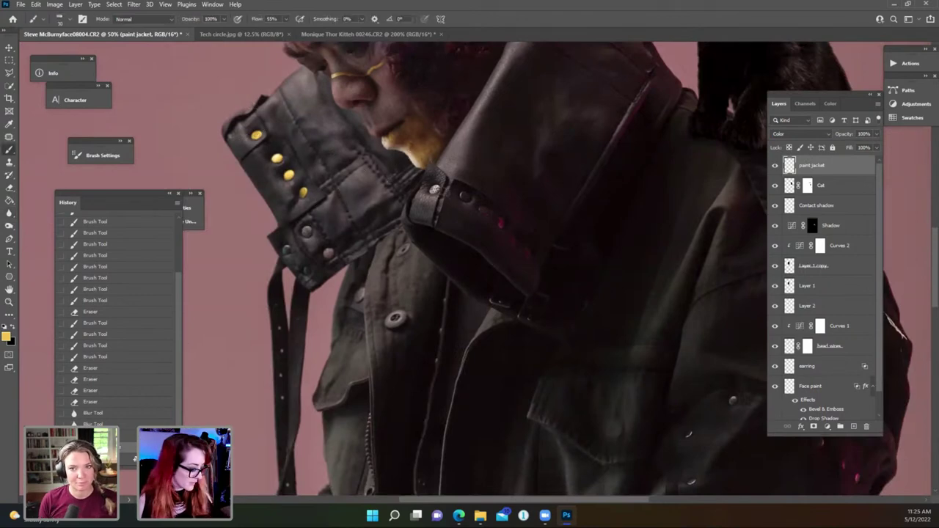
{"action": "key", "text": "ctrl+plus"}
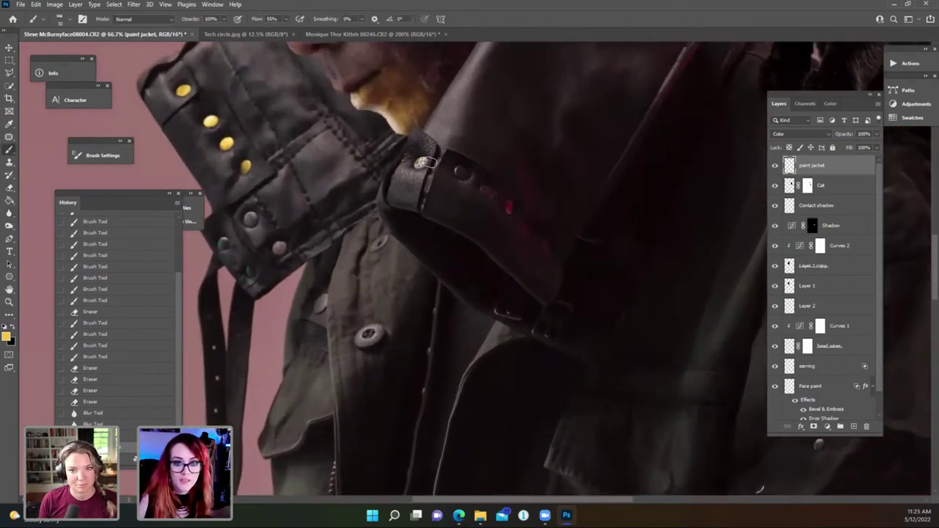
{"action": "left_click_drag", "start_coordinate": [428, 162], "coordinate": [431, 169]}
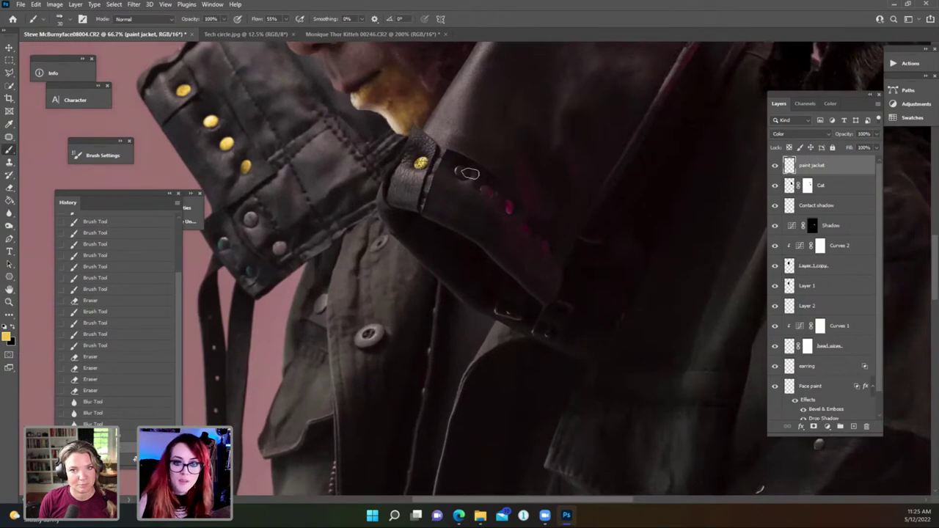
{"action": "left_click_drag", "start_coordinate": [467, 179], "coordinate": [464, 175]}
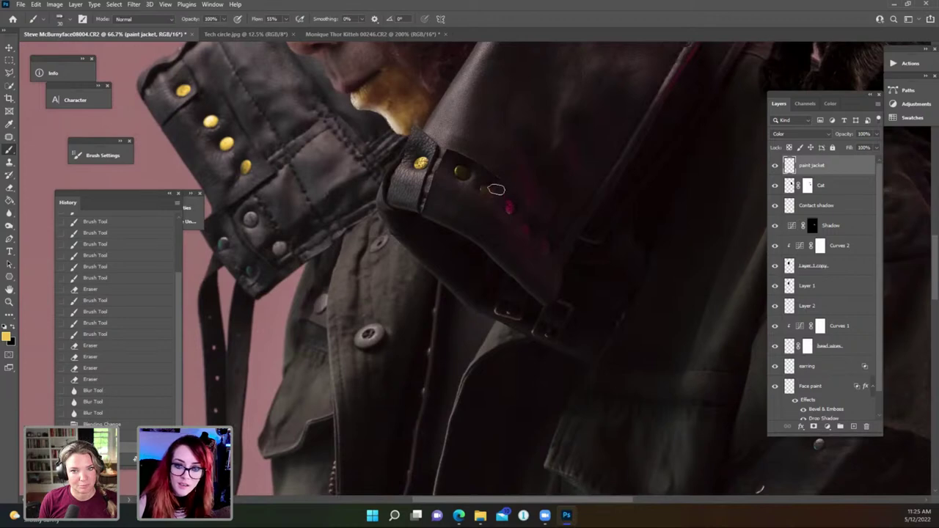
{"action": "left_click", "coordinate": [486, 190]}
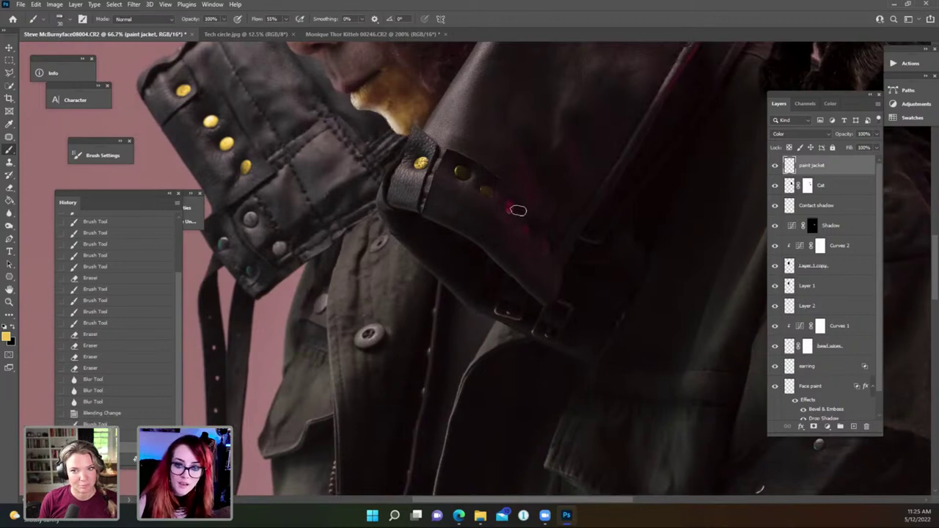
{"action": "left_click", "coordinate": [512, 210]}
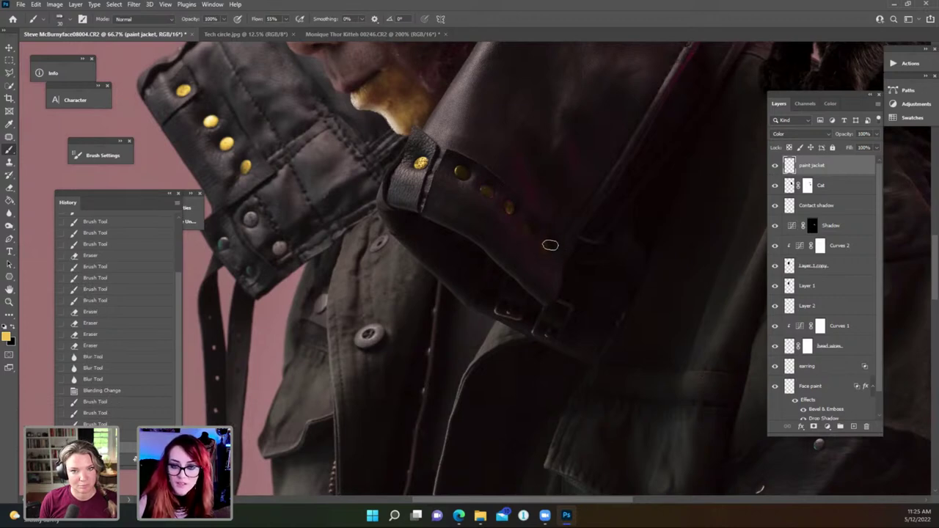
{"action": "left_click", "coordinate": [605, 214]}
{"action": "left_click_drag", "start_coordinate": [557, 264], "coordinate": [503, 302]}
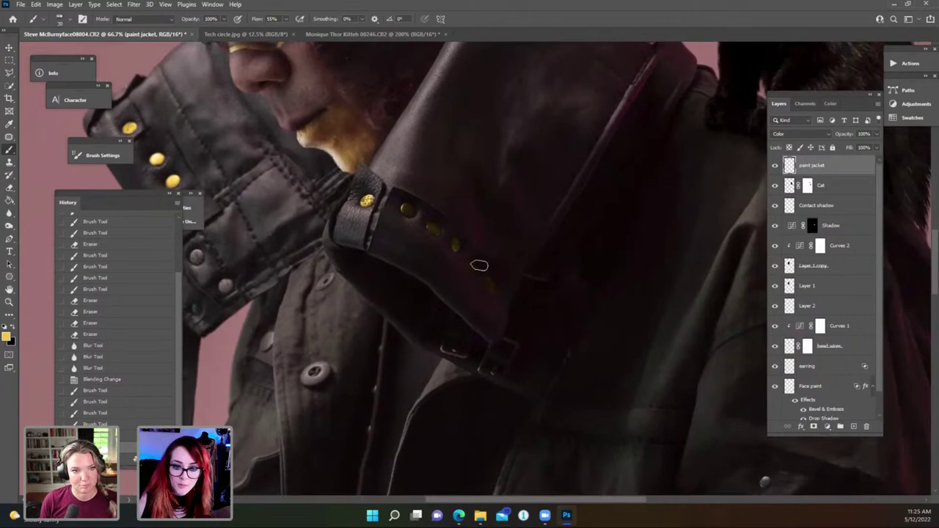
{"action": "left_click", "coordinate": [478, 266]}
{"action": "left_click", "coordinate": [478, 267]}
{"action": "left_click", "coordinate": [478, 269]}
{"action": "left_click", "coordinate": [498, 285]}
Brush a faint yellow tint along the upper collar edge.
{"action": "left_click_drag", "start_coordinate": [528, 207], "coordinate": [440, 331]}
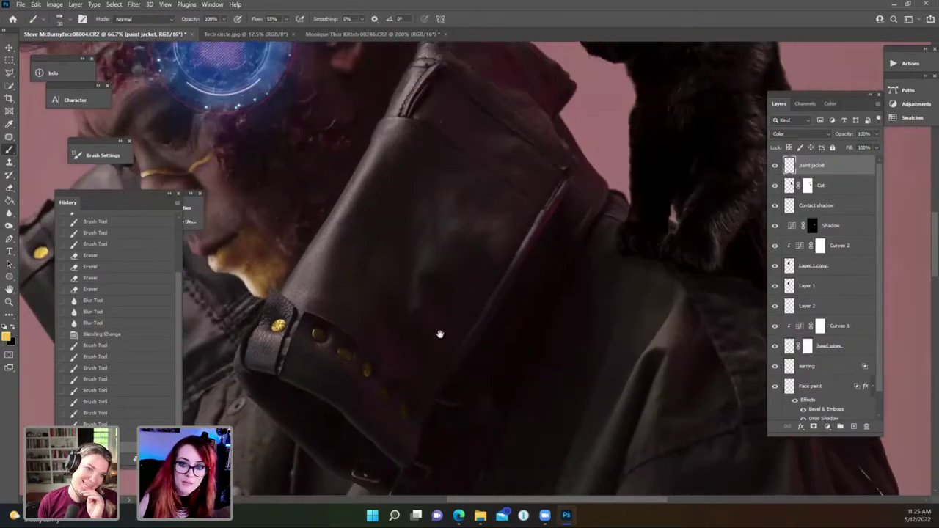
{"action": "left_click_drag", "start_coordinate": [469, 154], "coordinate": [480, 205]}
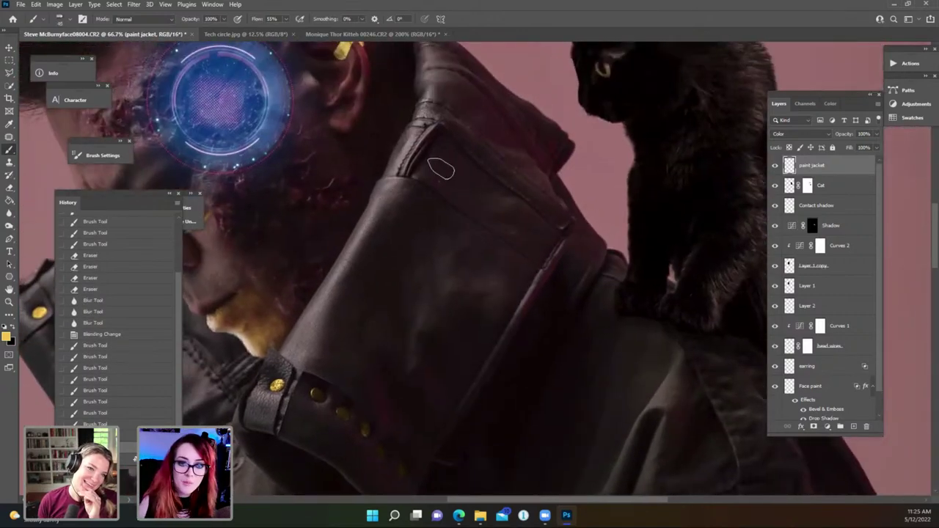
{"action": "mouse_move", "coordinate": [432, 177]}
{"action": "left_mouse_down"}
{"action": "mouse_move", "coordinate": [452, 148]}
{"action": "mouse_move", "coordinate": [480, 160]}
{"action": "mouse_move", "coordinate": [476, 134]}
{"action": "mouse_move", "coordinate": [470, 160]}
{"action": "mouse_move", "coordinate": [436, 171]}
{"action": "mouse_move", "coordinate": [446, 180]}
{"action": "mouse_move", "coordinate": [430, 166]}
{"action": "mouse_move", "coordinate": [537, 240]}
{"action": "left_mouse_up"}
{"action": "mouse_move", "coordinate": [433, 156]}
{"action": "left_mouse_down"}
{"action": "mouse_move", "coordinate": [467, 187]}
{"action": "mouse_move", "coordinate": [473, 177]}
{"action": "mouse_move", "coordinate": [446, 138]}
{"action": "mouse_move", "coordinate": [490, 173]}
{"action": "mouse_move", "coordinate": [465, 144]}
{"action": "mouse_move", "coordinate": [552, 218]}
{"action": "mouse_move", "coordinate": [454, 178]}
{"action": "mouse_move", "coordinate": [469, 192]}
{"action": "mouse_move", "coordinate": [476, 178]}
{"action": "mouse_move", "coordinate": [526, 229]}
{"action": "mouse_move", "coordinate": [503, 161]}
{"action": "mouse_move", "coordinate": [521, 240]}
{"action": "mouse_move", "coordinate": [540, 242]}
{"action": "mouse_move", "coordinate": [545, 255]}
{"action": "mouse_move", "coordinate": [554, 254]}
{"action": "mouse_move", "coordinate": [549, 262]}
{"action": "mouse_move", "coordinate": [567, 242]}
{"action": "mouse_move", "coordinate": [551, 258]}
{"action": "mouse_move", "coordinate": [551, 236]}
{"action": "left_mouse_up"}
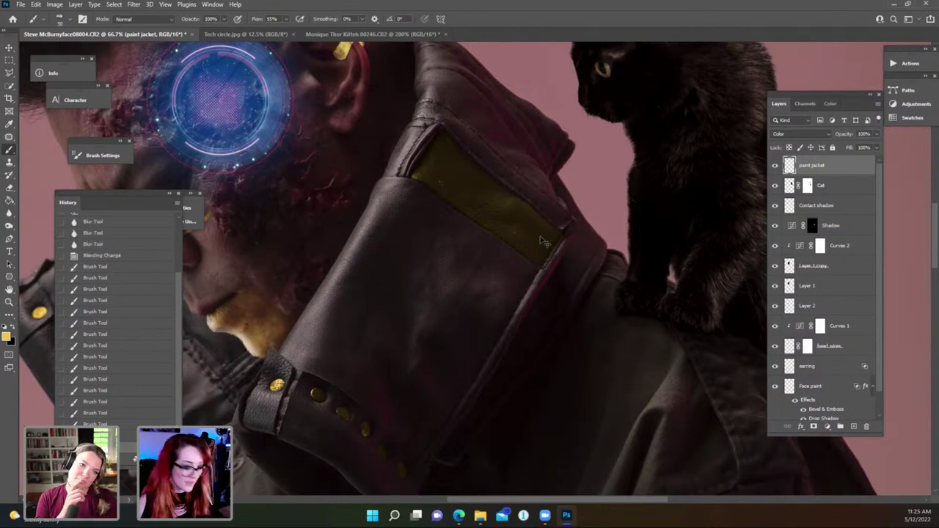
Paint four grey collar rivets yellow, after undoing a first trial dab.
{"action": "key", "text": "ctrl+minus"}
{"action": "left_click_drag", "start_coordinate": [538, 317], "coordinate": [371, 63]}
{"action": "mouse_move", "coordinate": [442, 238]}
{"action": "left_mouse_down"}
{"action": "mouse_move", "coordinate": [568, 166]}
{"action": "mouse_move", "coordinate": [418, 75]}
{"action": "mouse_move", "coordinate": [566, 231]}
{"action": "mouse_move", "coordinate": [393, 199]}
{"action": "left_mouse_up"}
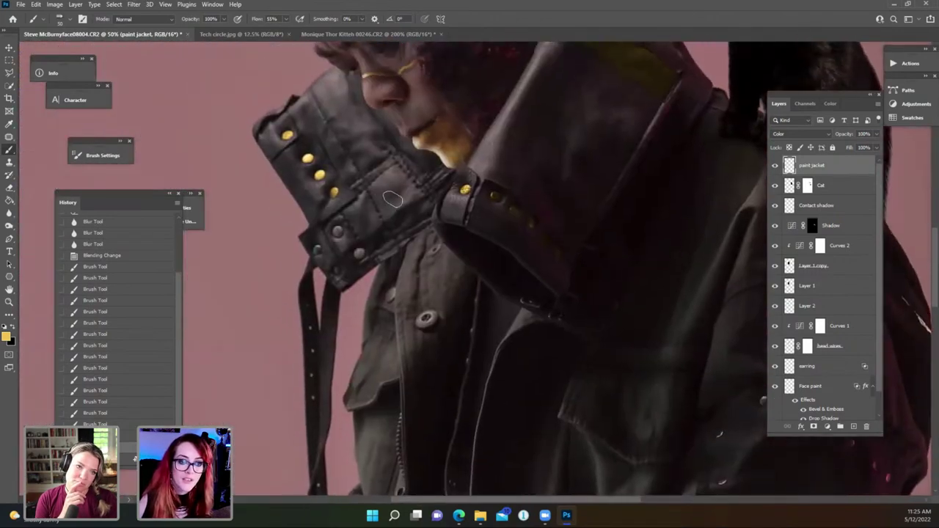
{"action": "left_click", "coordinate": [342, 232]}
{"action": "key", "text": "ctrl+z"}
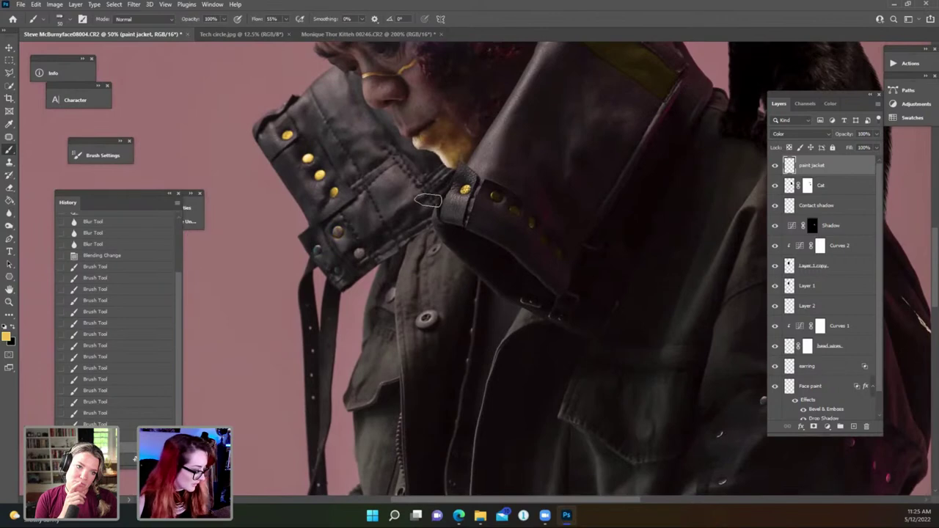
{"action": "key", "text": "ctrl+plus"}
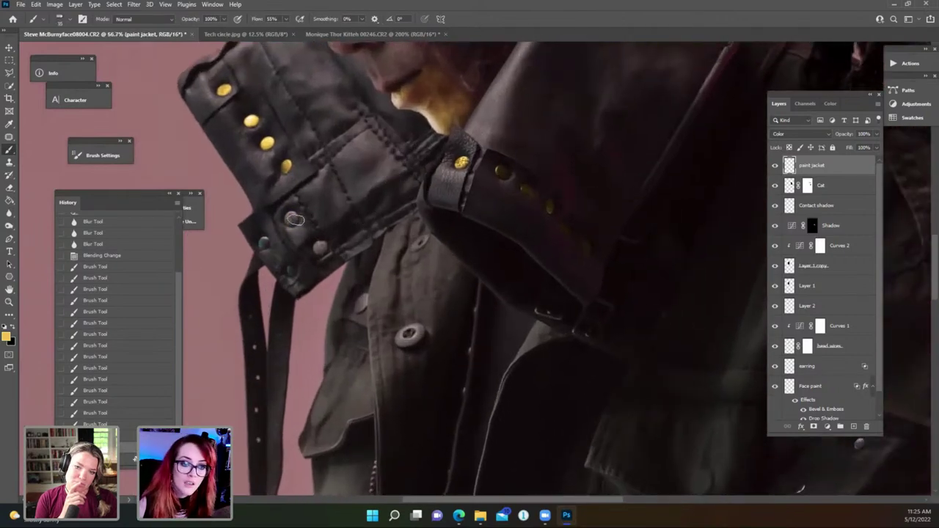
{"action": "left_click", "coordinate": [292, 217]}
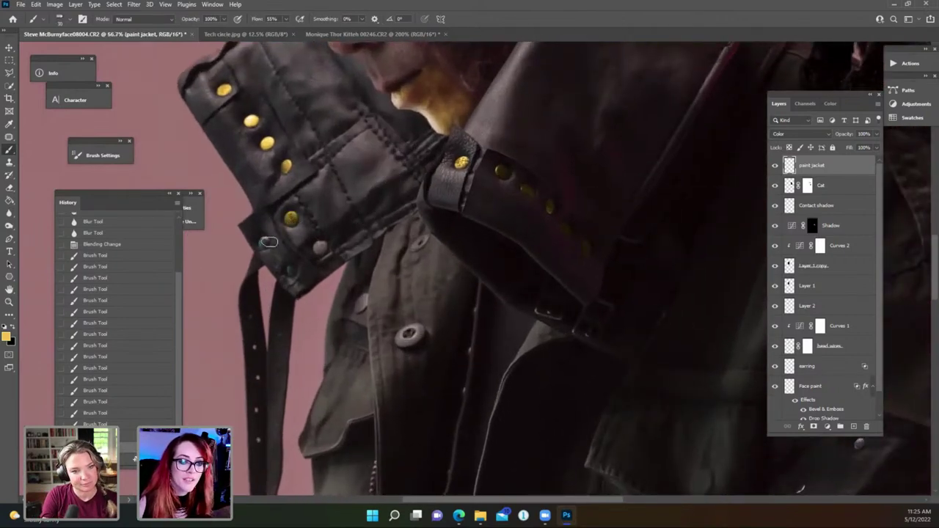
{"action": "left_click", "coordinate": [270, 242]}
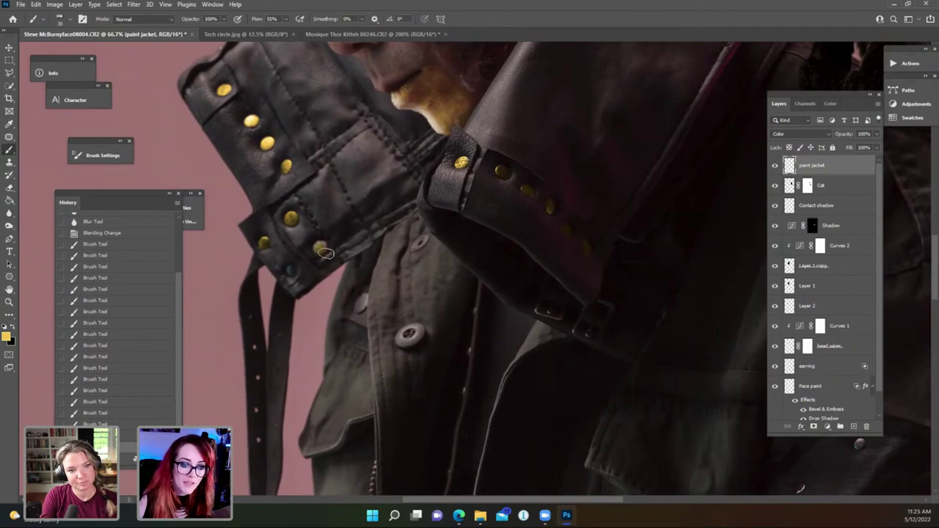
{"action": "left_click", "coordinate": [326, 251]}
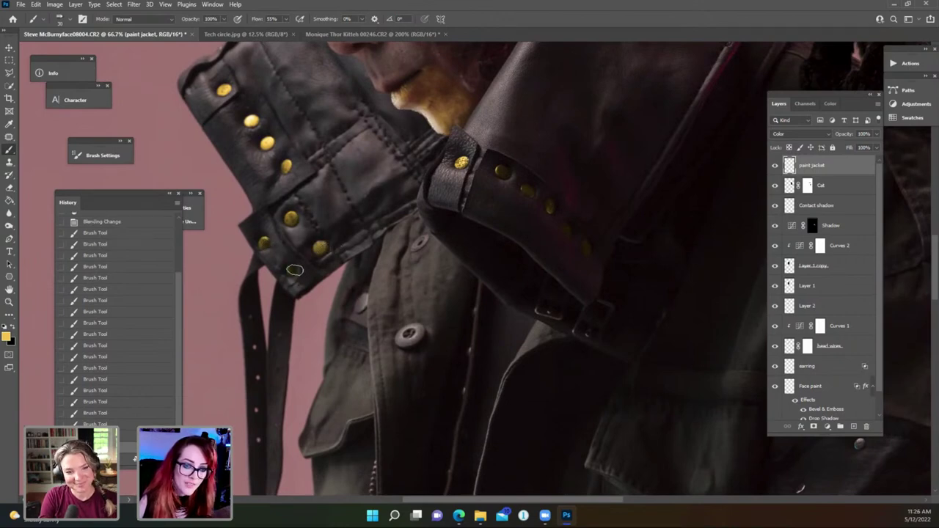
{"action": "left_click", "coordinate": [294, 270]}
{"action": "key", "text": "e"}
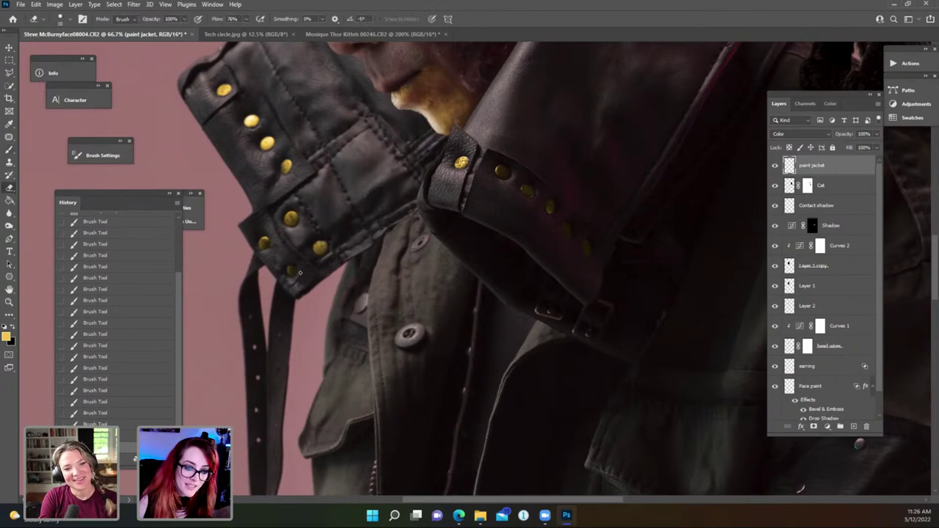
{"action": "key", "text": "b"}
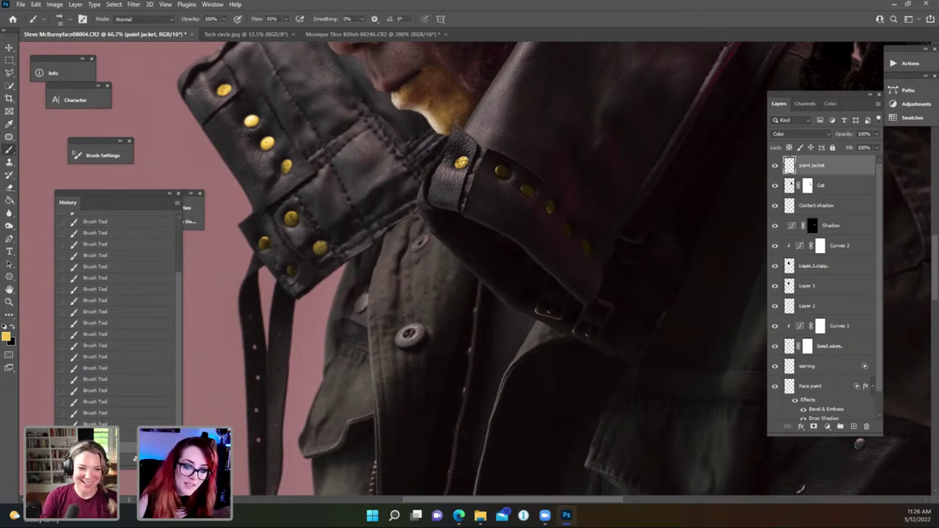
Build up yellow on the remaining collar rivets and the rivet below the collar.
{"action": "left_click", "coordinate": [323, 249]}
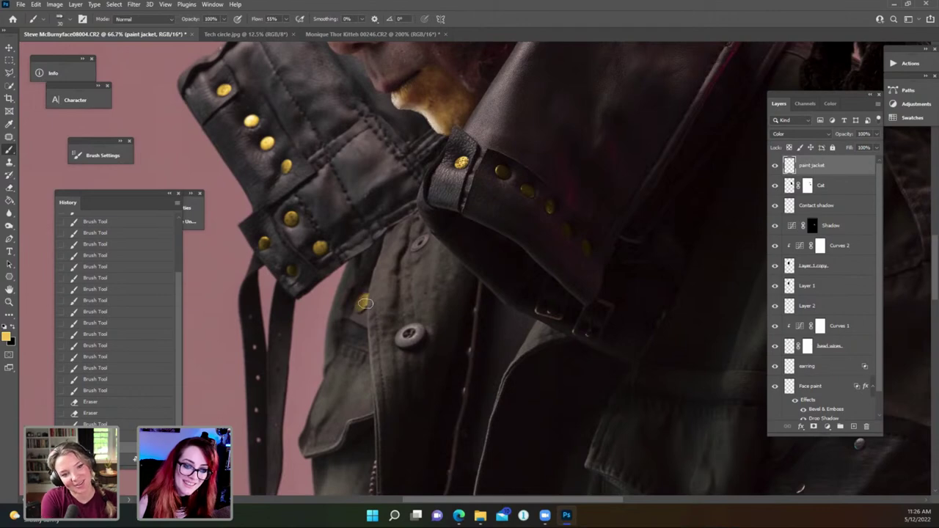
{"action": "left_click", "coordinate": [364, 303]}
{"action": "left_click", "coordinate": [363, 304]}
{"action": "left_click", "coordinate": [361, 303]}
{"action": "left_click", "coordinate": [358, 301]}
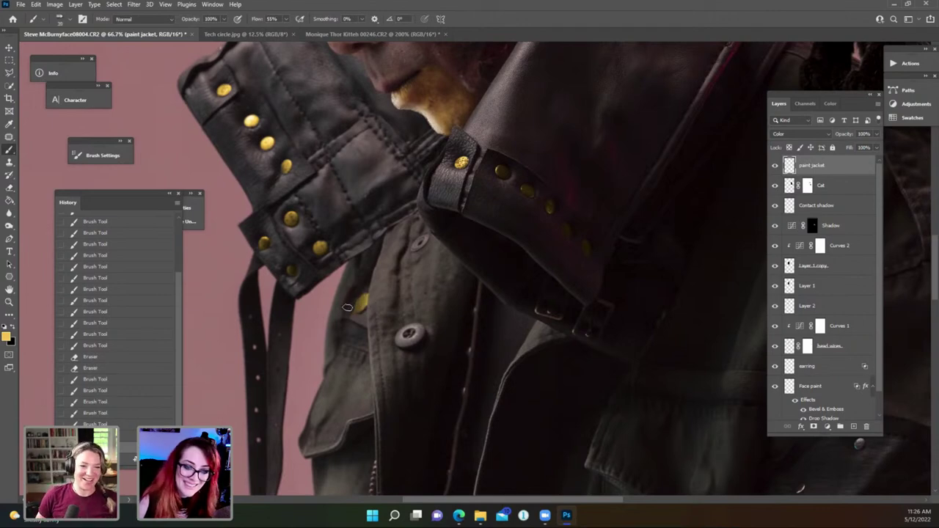
{"action": "left_click", "coordinate": [352, 292]}
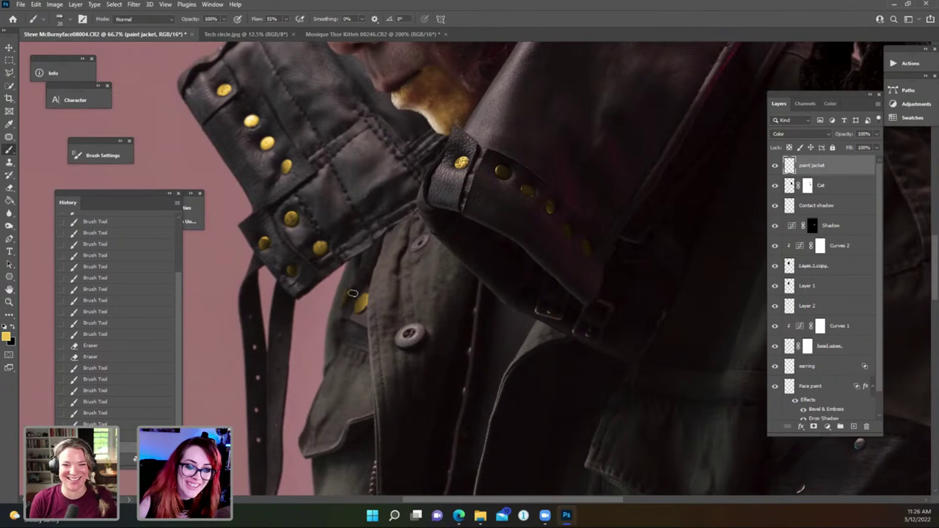
{"action": "left_click", "coordinate": [352, 293]}
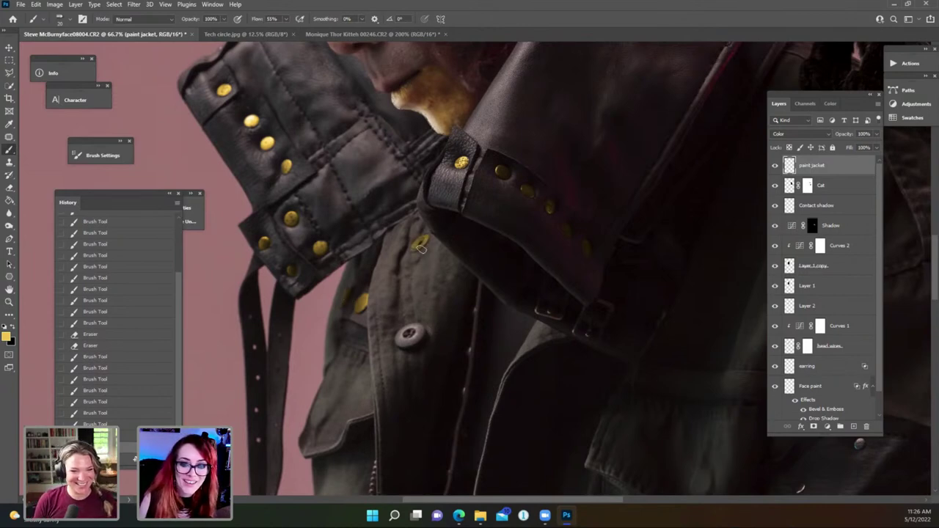
{"action": "left_click", "coordinate": [416, 250]}
{"action": "left_click", "coordinate": [418, 248]}
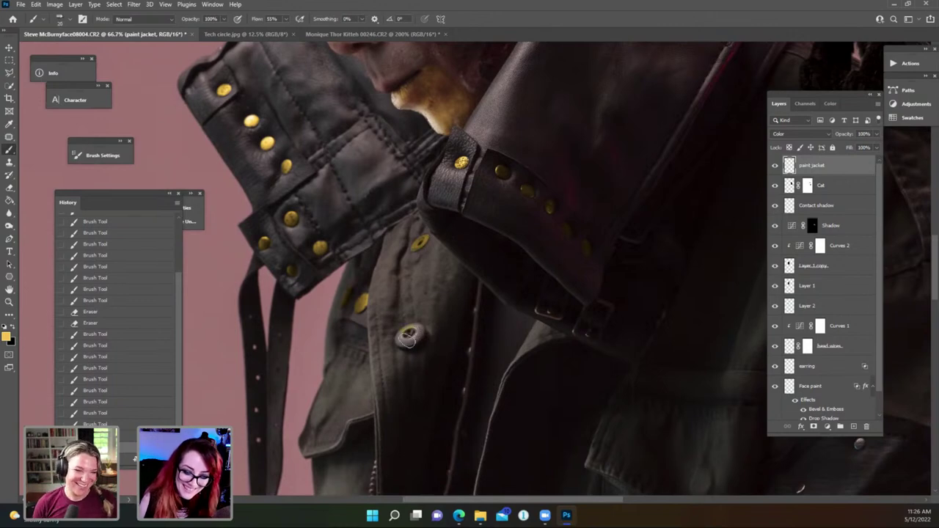
Paint the large front jacket button gold.
{"action": "left_click", "coordinate": [410, 337]}
{"action": "left_click", "coordinate": [409, 342]}
{"action": "left_click", "coordinate": [405, 344]}
{"action": "left_click", "coordinate": [417, 343]}
{"action": "left_click", "coordinate": [418, 344]}
{"action": "left_click", "coordinate": [416, 345]}
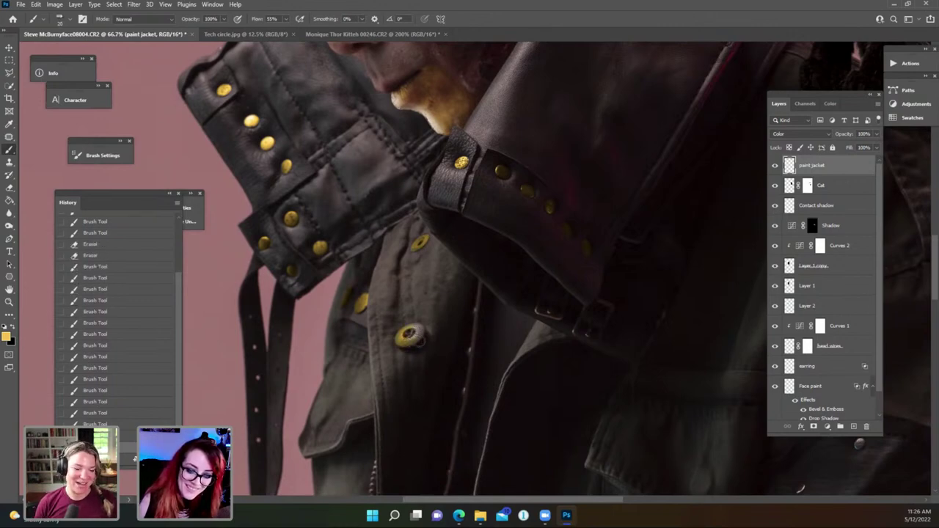
{"action": "left_click", "coordinate": [425, 338]}
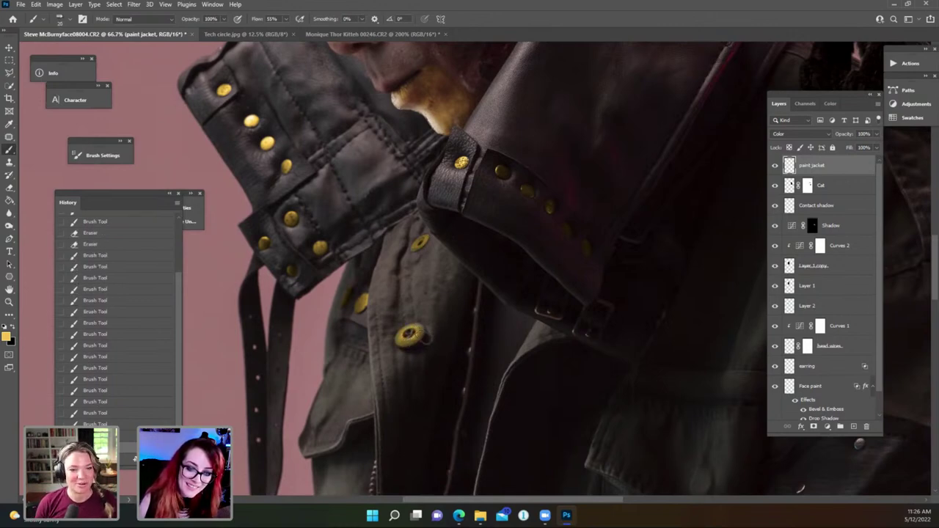
{"action": "left_click", "coordinate": [427, 335]}
{"action": "left_click", "coordinate": [411, 334]}
{"action": "left_click", "coordinate": [412, 333]}
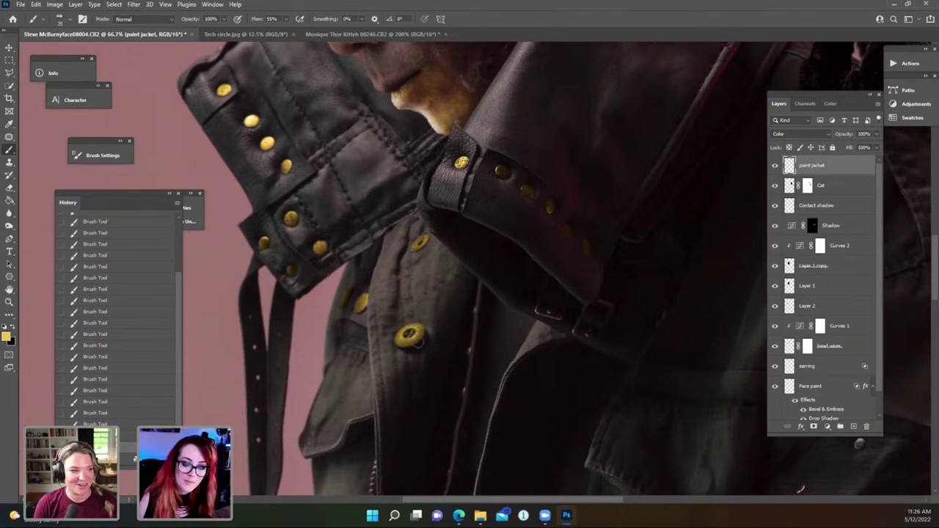
{"action": "key", "text": "e"}
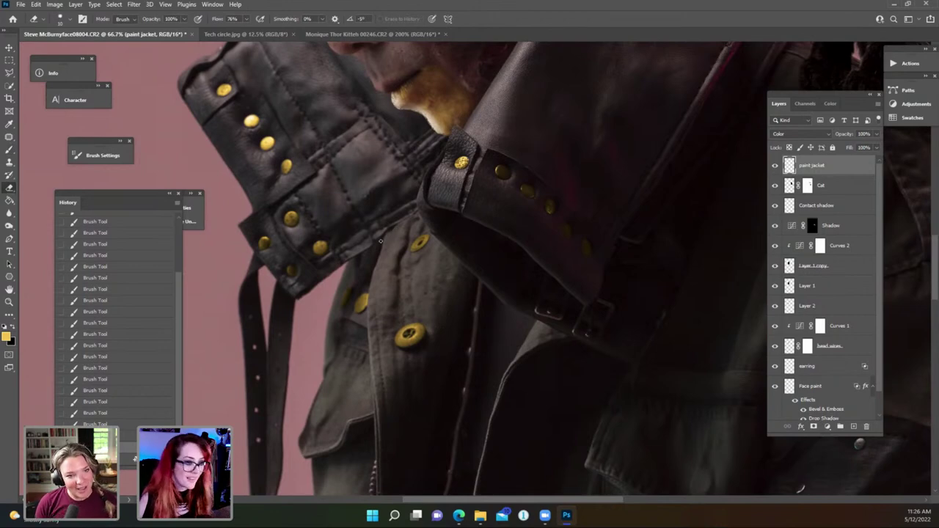
Dodge the jacket front's shadows near the buttons at 14% exposure with a larger brush.
{"action": "left_click", "coordinate": [10, 225]}
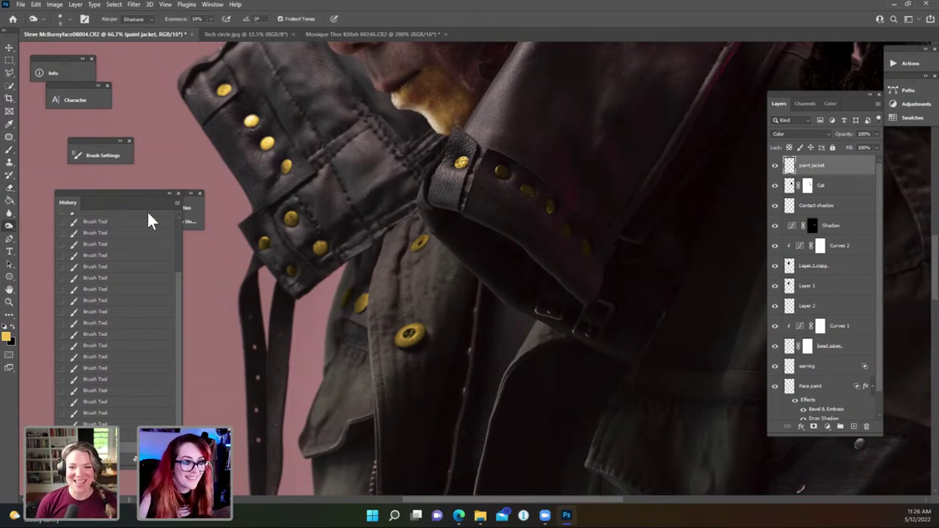
{"action": "key", "text": "1"}
{"action": "key", "text": "4"}
{"action": "key", "text": "bracketright"}
{"action": "key", "text": "bracketright"}
{"action": "key", "text": "bracketright"}
{"action": "key", "text": "bracketright"}
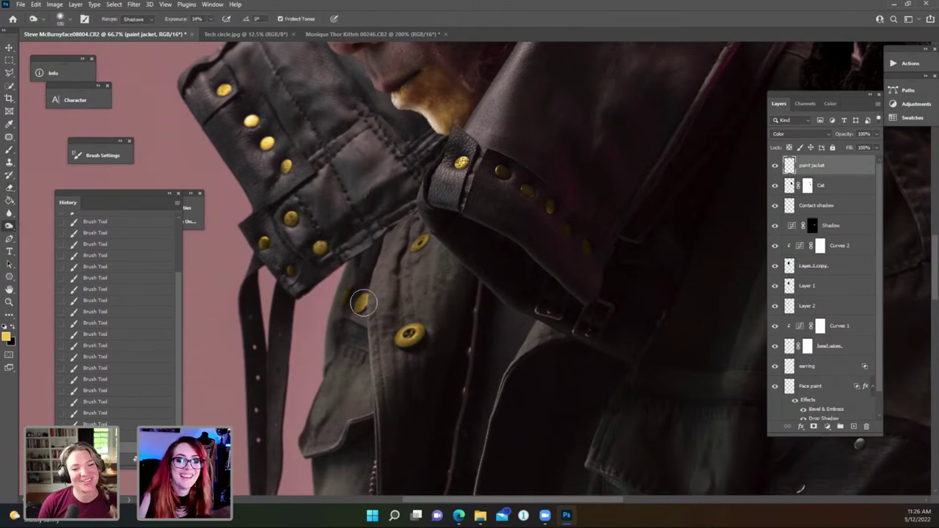
{"action": "mouse_move", "coordinate": [344, 281]}
{"action": "left_mouse_down"}
{"action": "mouse_move", "coordinate": [299, 210]}
{"action": "mouse_move", "coordinate": [419, 239]}
{"action": "mouse_move", "coordinate": [401, 336]}
{"action": "mouse_move", "coordinate": [386, 352]}
{"action": "mouse_move", "coordinate": [320, 246]}
{"action": "mouse_move", "coordinate": [306, 266]}
{"action": "left_mouse_up"}
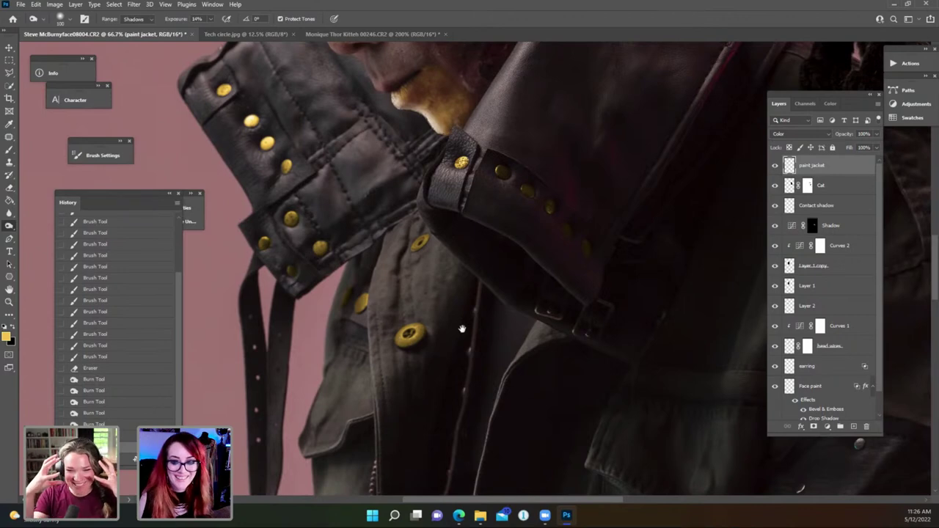
{"action": "scroll", "coordinate": [461, 328], "scroll_direction": "right", "scroll_amount": 10}
{"action": "scroll", "coordinate": [461, 329], "scroll_direction": "down", "scroll_amount": 3}
Paint the first sleeve rivet yellow, redoing the dab once.
{"action": "key", "text": "b"}
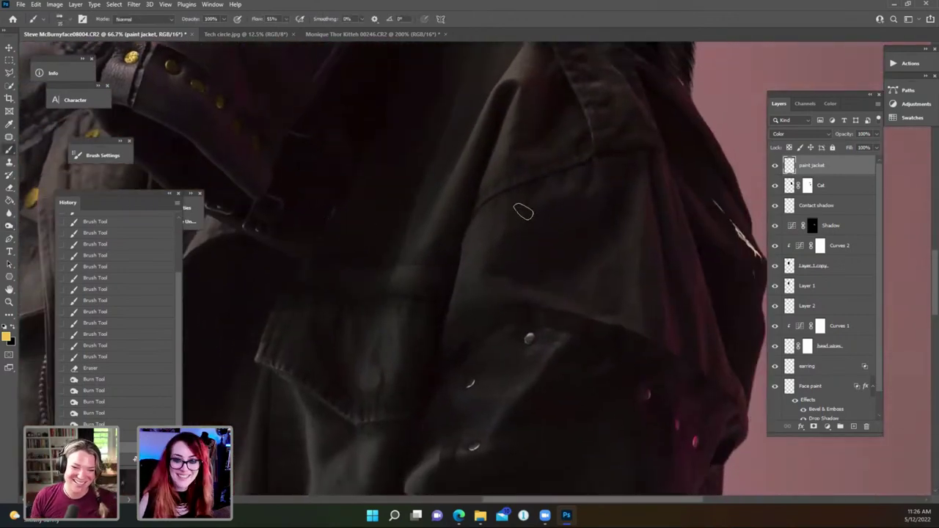
{"action": "left_click_drag", "start_coordinate": [577, 254], "coordinate": [445, 105]}
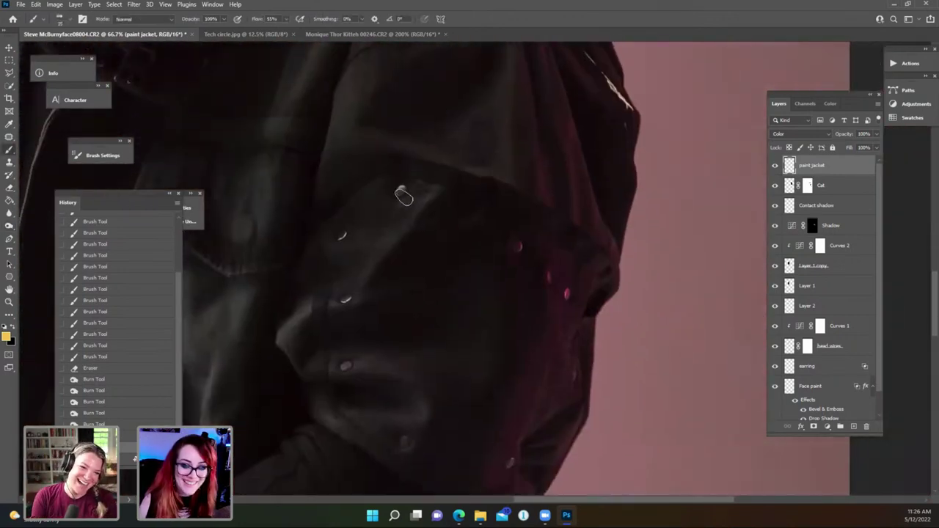
{"action": "left_click", "coordinate": [402, 192]}
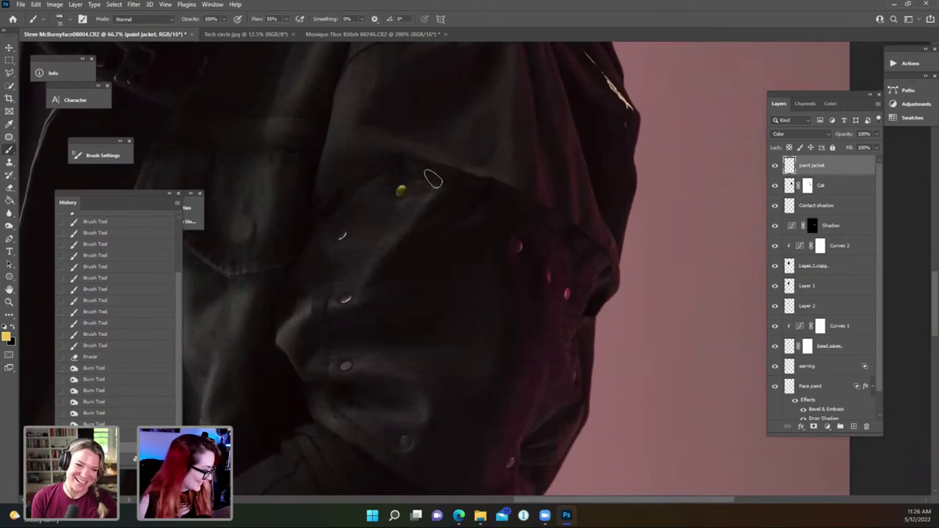
{"action": "key", "text": "ctrl+z"}
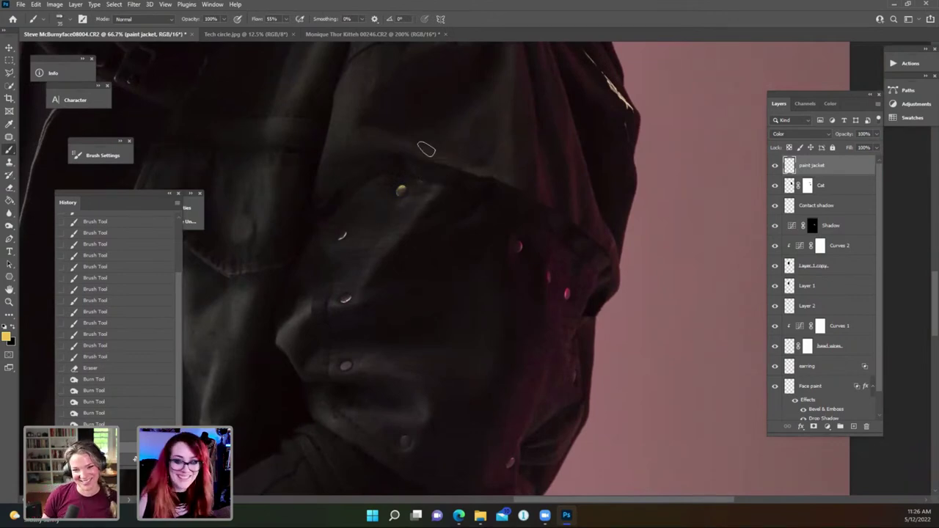
{"action": "left_click", "coordinate": [401, 193]}
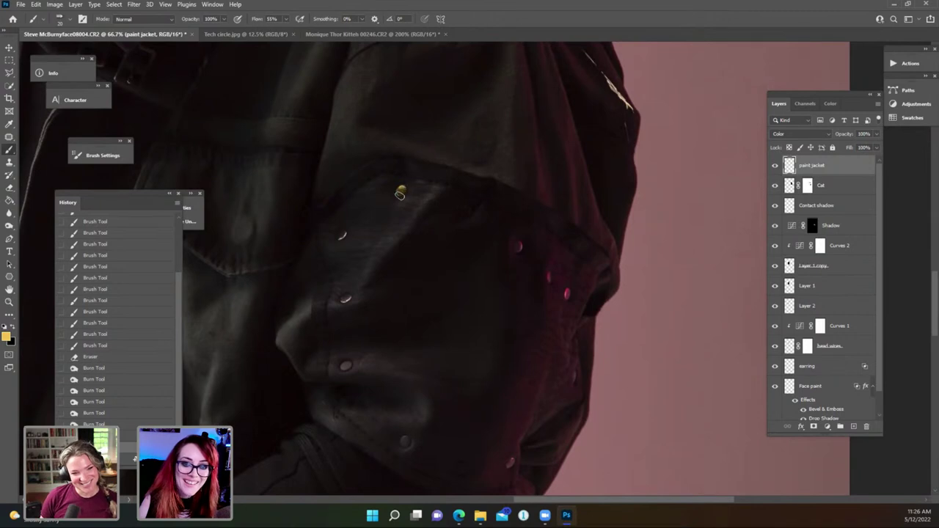
Paint the rivets running down the sleeve to the lower button yellow.
{"action": "left_click", "coordinate": [342, 237]}
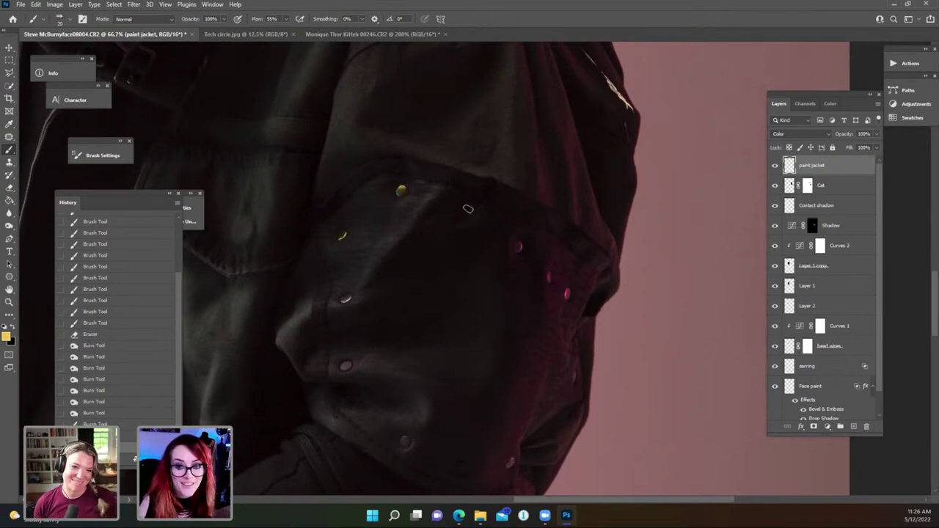
{"action": "left_click", "coordinate": [369, 291]}
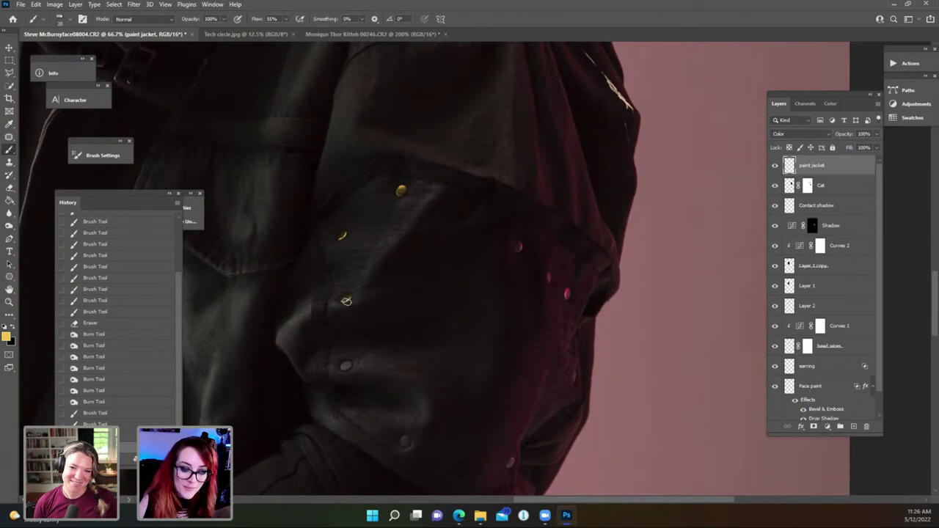
{"action": "left_click", "coordinate": [347, 301]}
{"action": "left_click", "coordinate": [346, 366]}
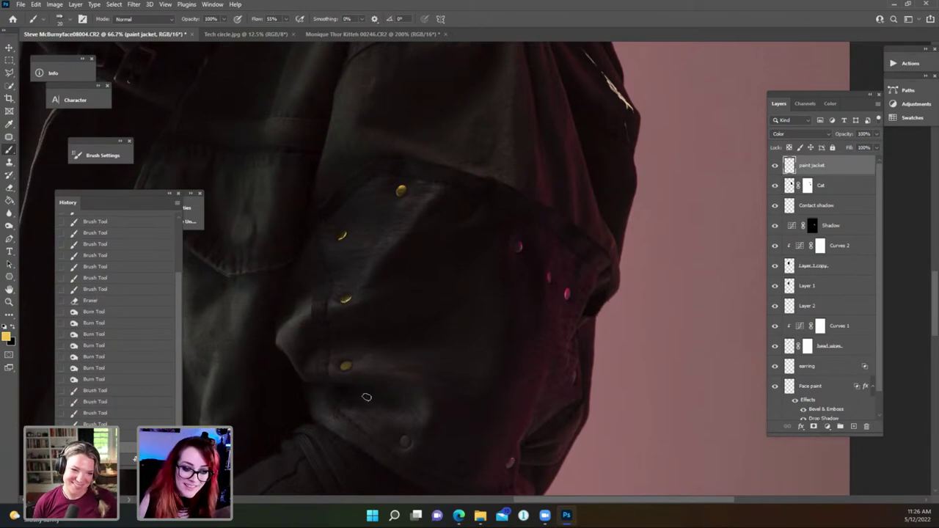
{"action": "left_click", "coordinate": [369, 405]}
{"action": "left_click", "coordinate": [380, 396]}
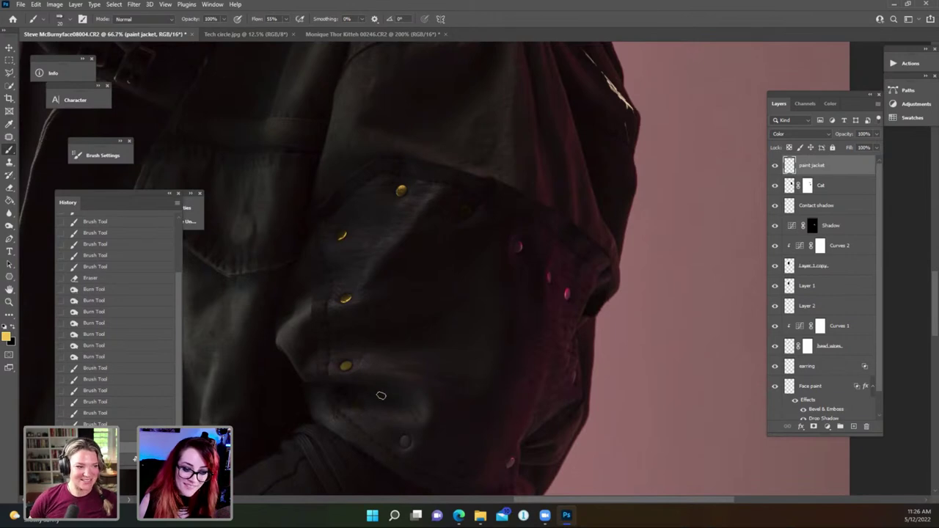
{"action": "left_click", "coordinate": [360, 405]}
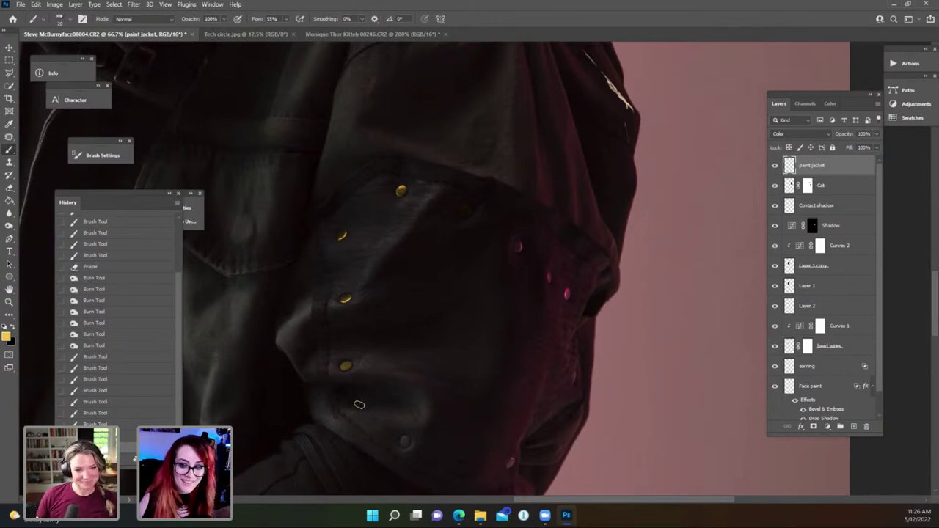
Paint the rivets on the sleeve's right side and lower edge yellow.
{"action": "left_click", "coordinate": [518, 248]}
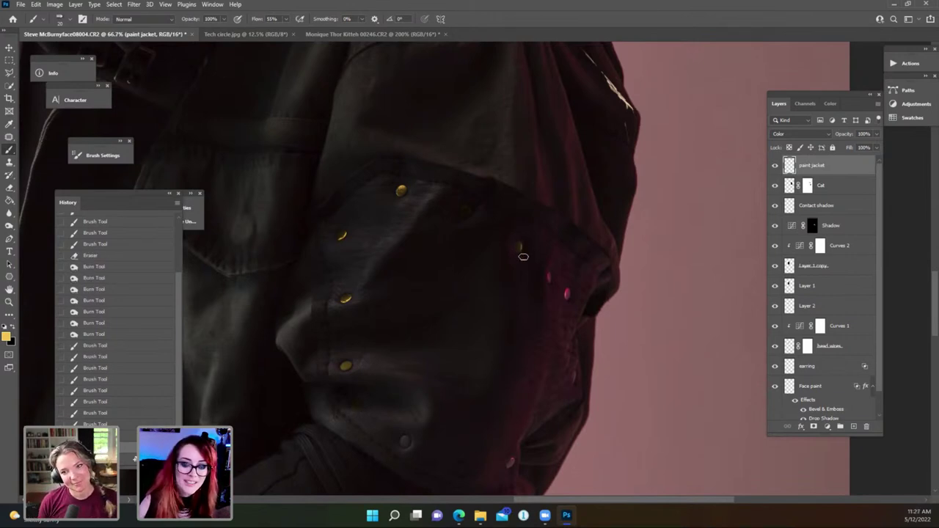
{"action": "left_click", "coordinate": [523, 256]}
{"action": "left_click_drag", "start_coordinate": [461, 374], "coordinate": [428, 269]}
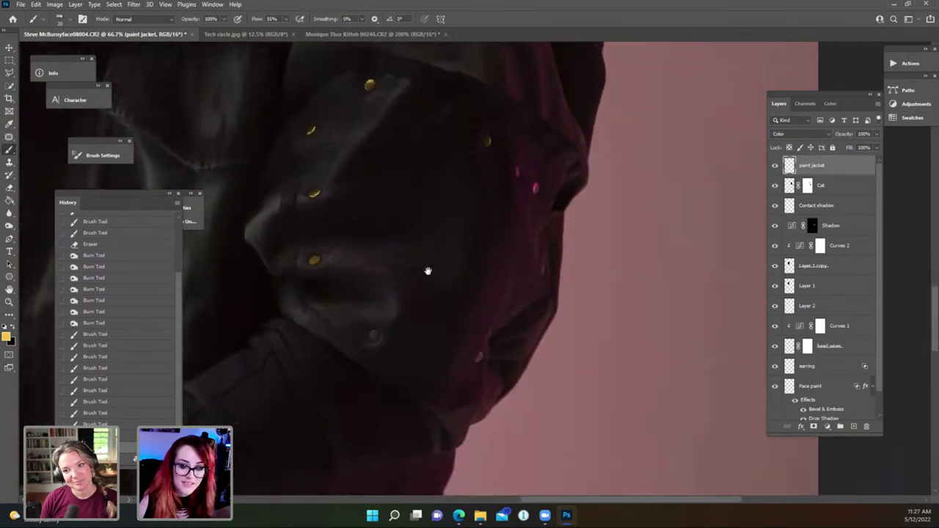
{"action": "left_click", "coordinate": [376, 335]}
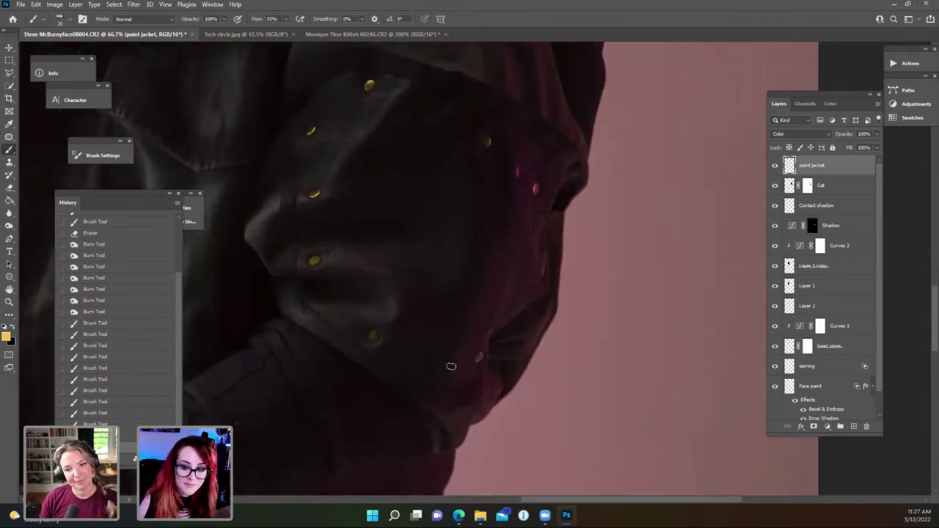
{"action": "left_click", "coordinate": [433, 365]}
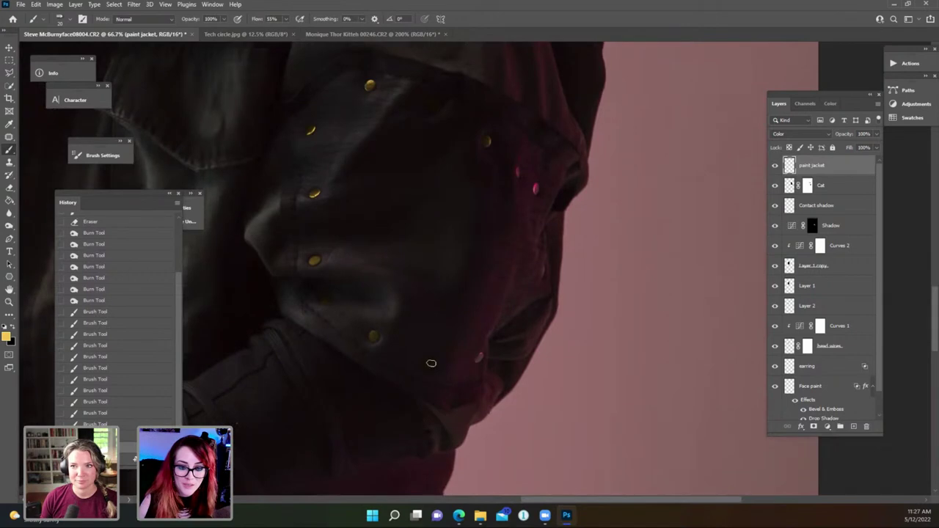
{"action": "left_click", "coordinate": [491, 354]}
{"action": "left_click", "coordinate": [482, 358]}
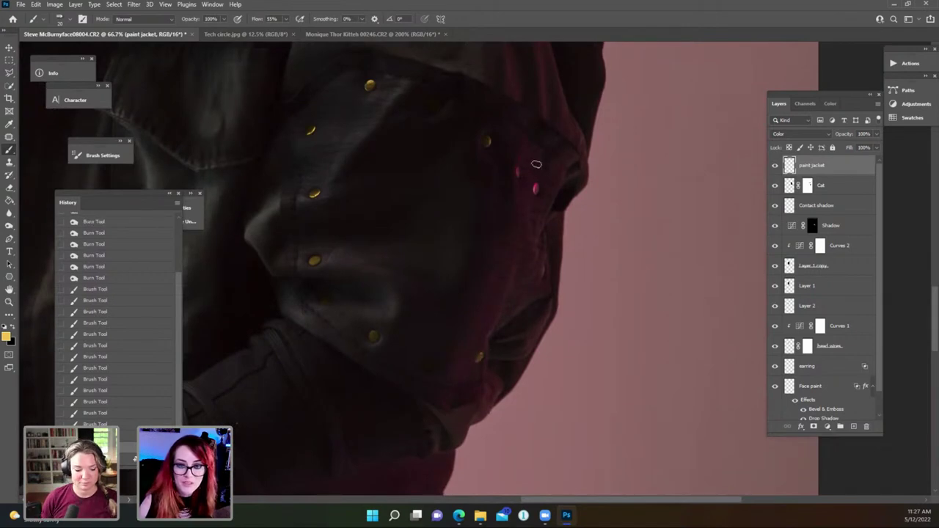
Paint the pink-lit rivets along the sleeve's right edge yellow and touch them up.
{"action": "left_click", "coordinate": [538, 190]}
{"action": "left_click", "coordinate": [520, 171]}
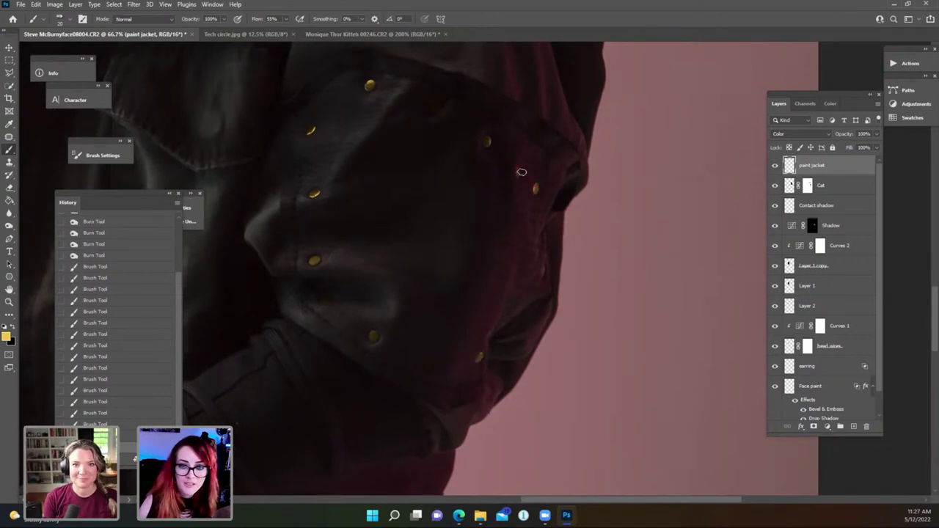
{"action": "left_click", "coordinate": [537, 177]}
{"action": "left_click", "coordinate": [547, 276]}
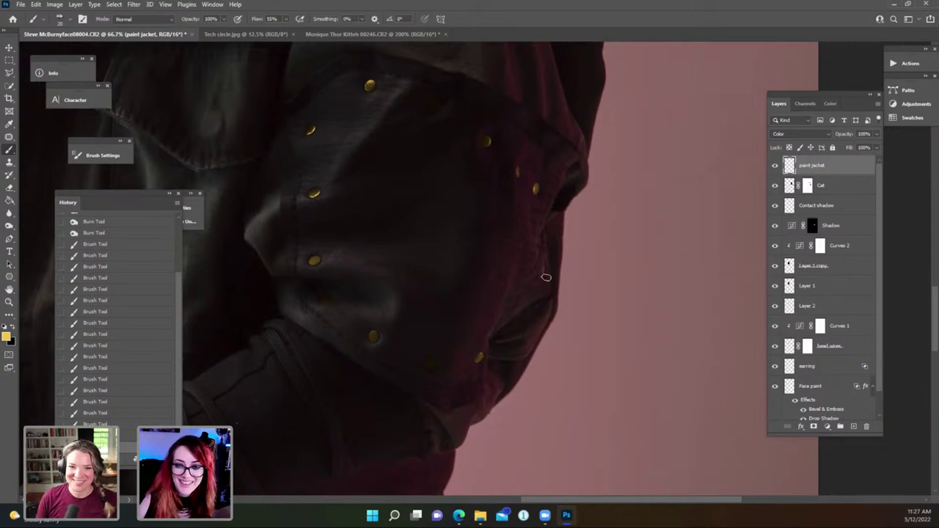
{"action": "left_click", "coordinate": [548, 232]}
{"action": "left_click_drag", "start_coordinate": [501, 344], "coordinate": [535, 296]}
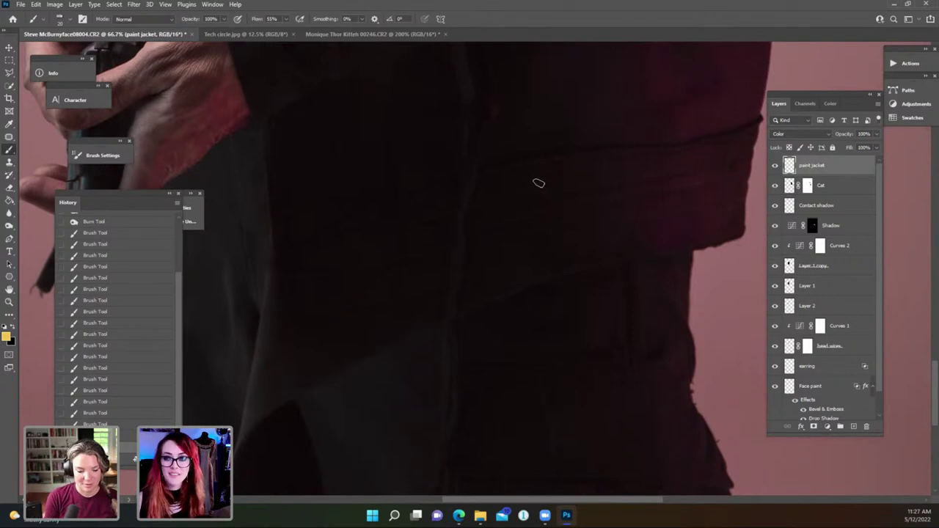
Paint a thin yellow-green stripe across the jacket strap and erase its overspill at the edge.
{"action": "left_click_drag", "start_coordinate": [540, 200], "coordinate": [426, 258]}
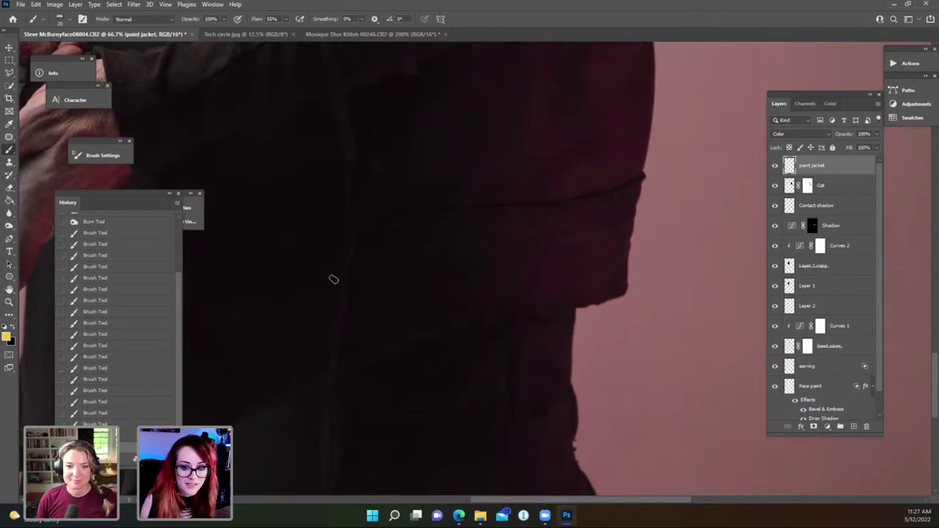
{"action": "left_click_drag", "start_coordinate": [333, 279], "coordinate": [309, 283]}
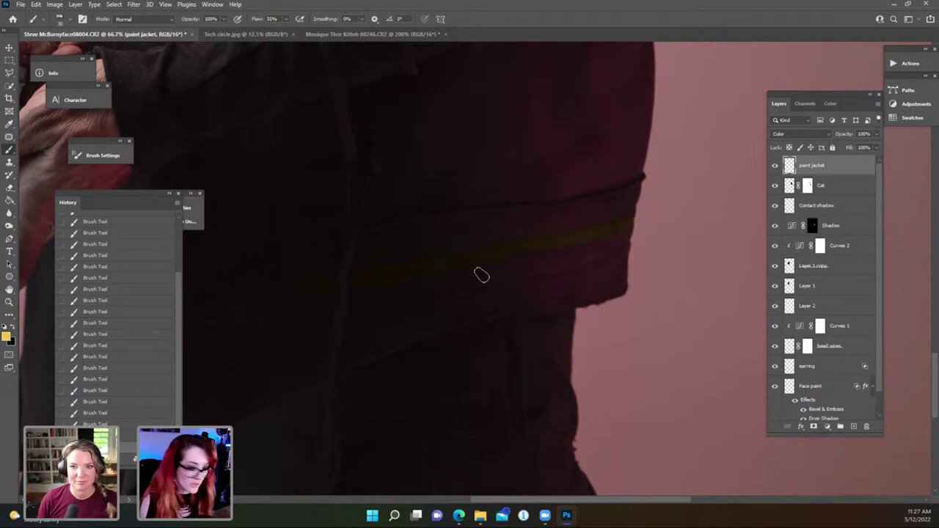
{"action": "key", "text": "e"}
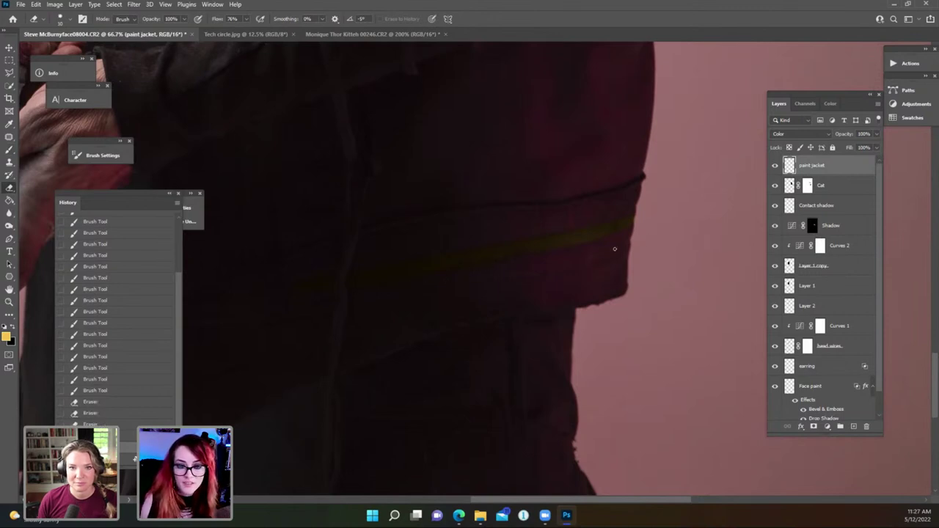
{"action": "left_click_drag", "start_coordinate": [614, 248], "coordinate": [560, 269]}
{"action": "key", "text": "b"}
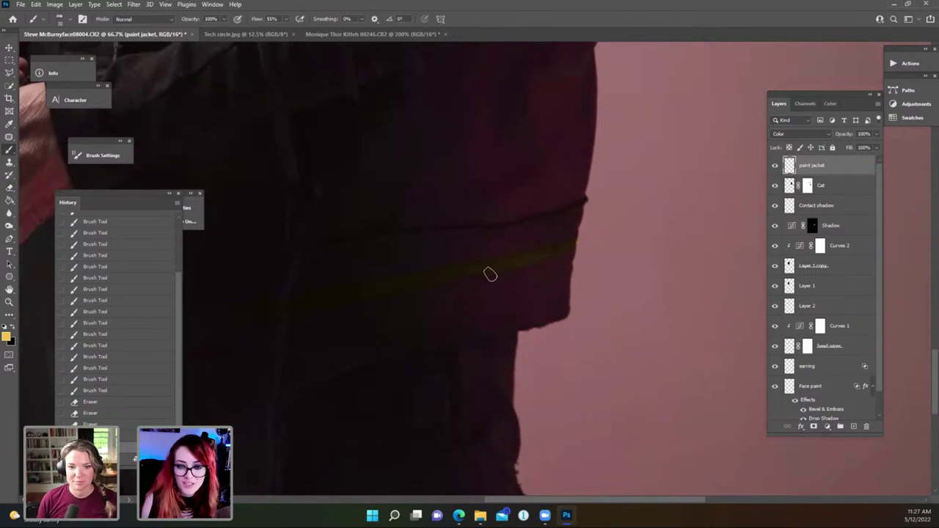
{"action": "left_click_drag", "start_coordinate": [490, 274], "coordinate": [575, 256]}
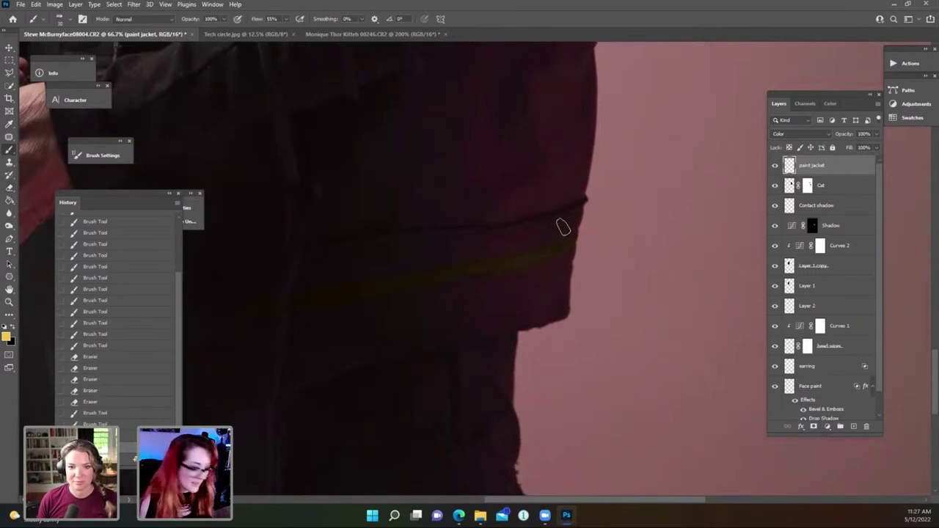
{"action": "key", "text": "e"}
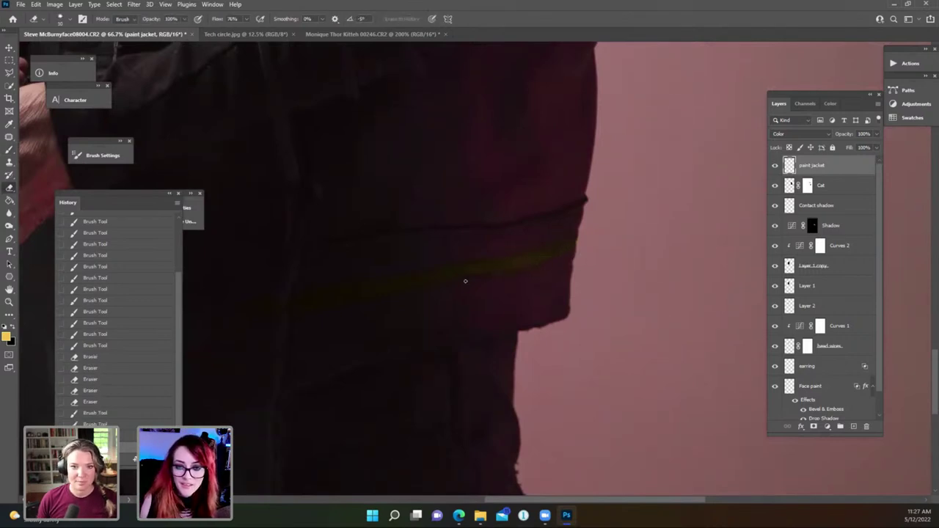
{"action": "mouse_move", "coordinate": [580, 236]}
{"action": "left_mouse_down"}
{"action": "mouse_move", "coordinate": [578, 245]}
{"action": "mouse_move", "coordinate": [564, 175]}
{"action": "left_mouse_up"}
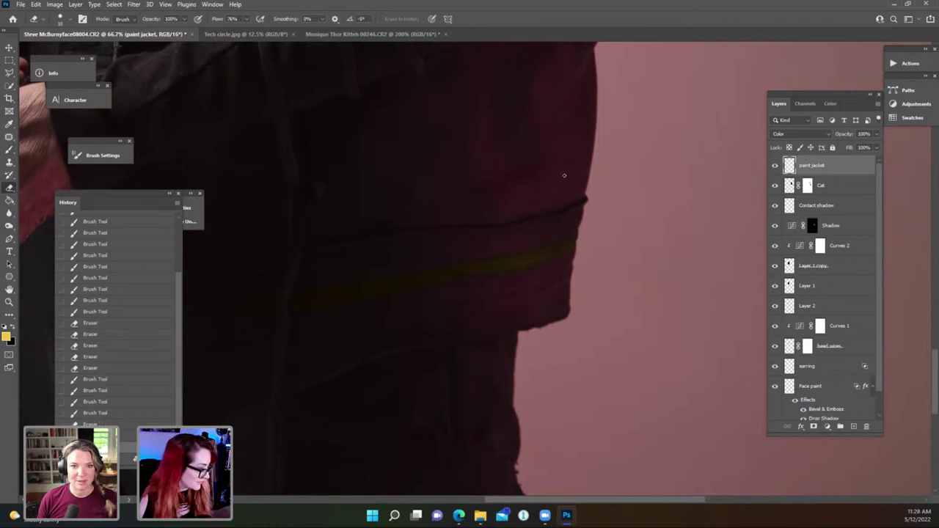
Blur the paint line's end at the jacket edge, then switch to a larger Brush.
{"action": "left_click", "coordinate": [8, 214]}
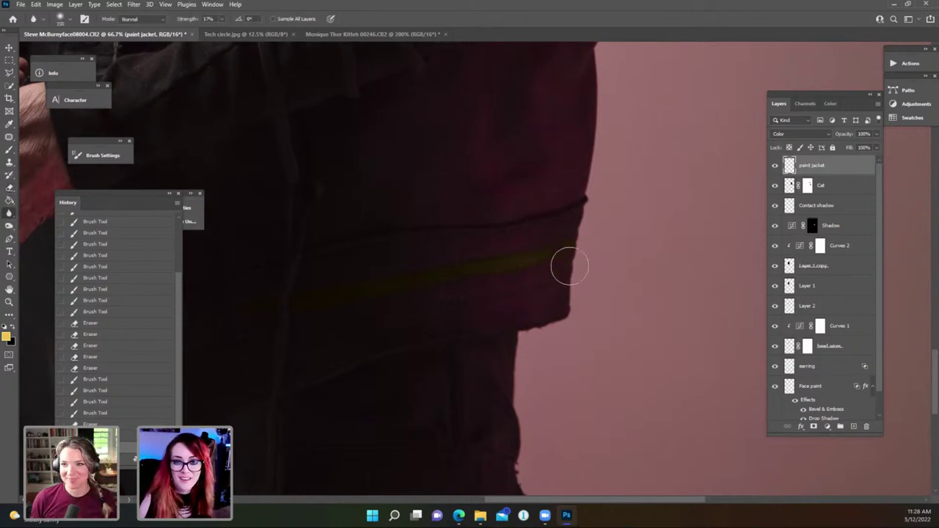
{"action": "mouse_move", "coordinate": [576, 237]}
{"action": "left_mouse_down"}
{"action": "mouse_move", "coordinate": [559, 300]}
{"action": "mouse_move", "coordinate": [548, 284]}
{"action": "mouse_move", "coordinate": [556, 257]}
{"action": "mouse_move", "coordinate": [582, 274]}
{"action": "left_mouse_up"}
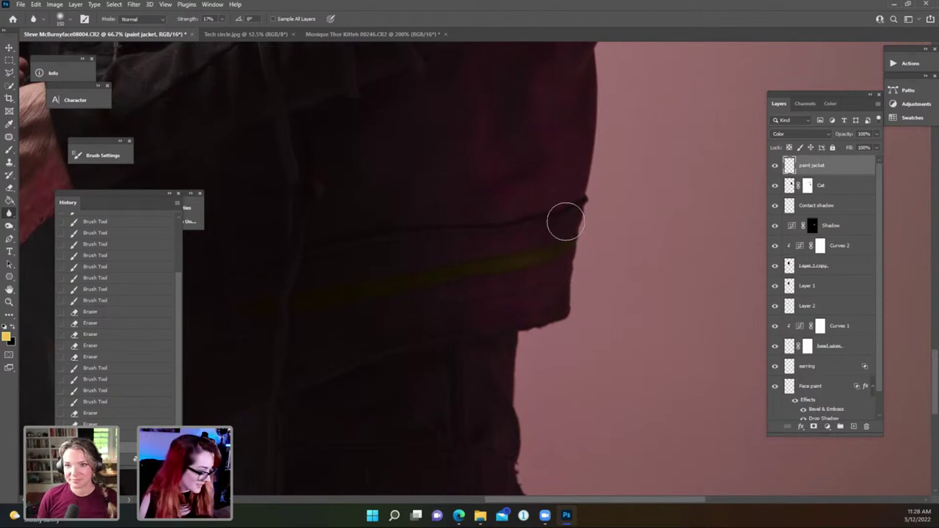
{"action": "left_click_drag", "start_coordinate": [451, 245], "coordinate": [520, 203]}
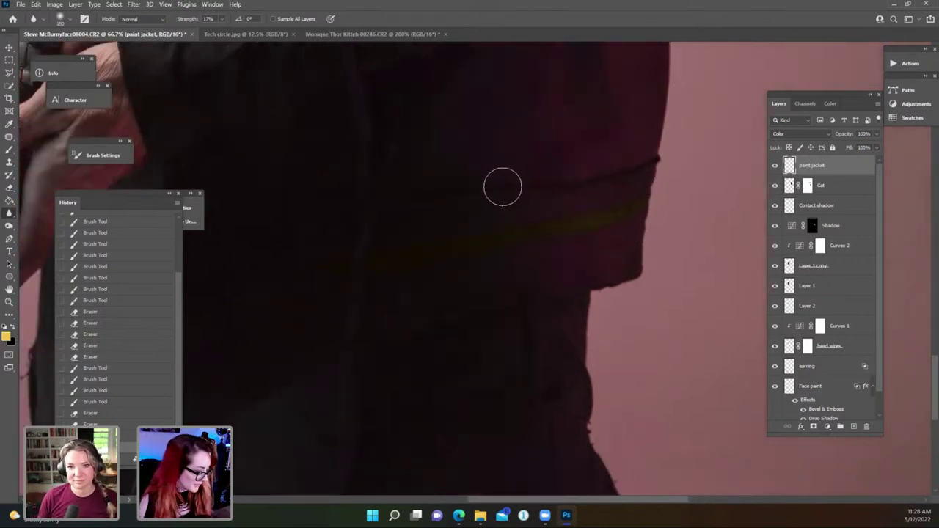
{"action": "key", "text": "ctrl+minus"}
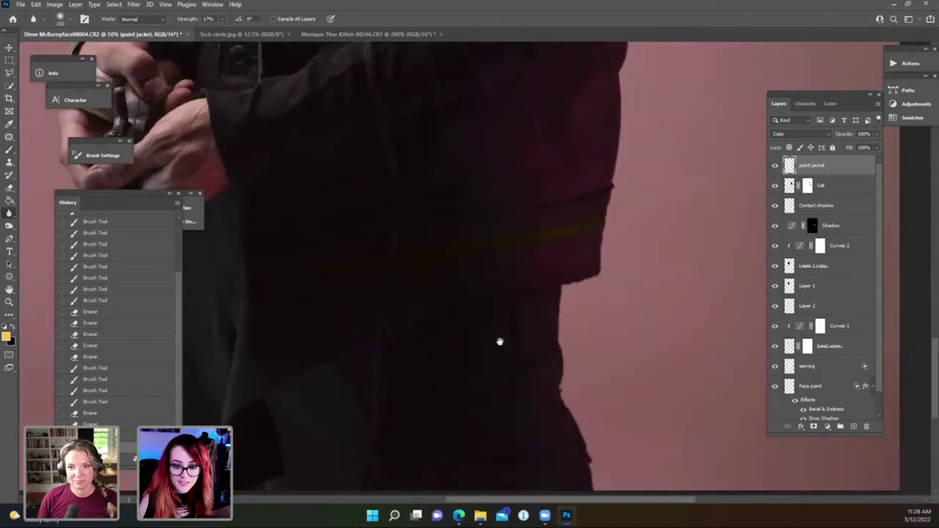
{"action": "left_click_drag", "start_coordinate": [499, 340], "coordinate": [484, 187]}
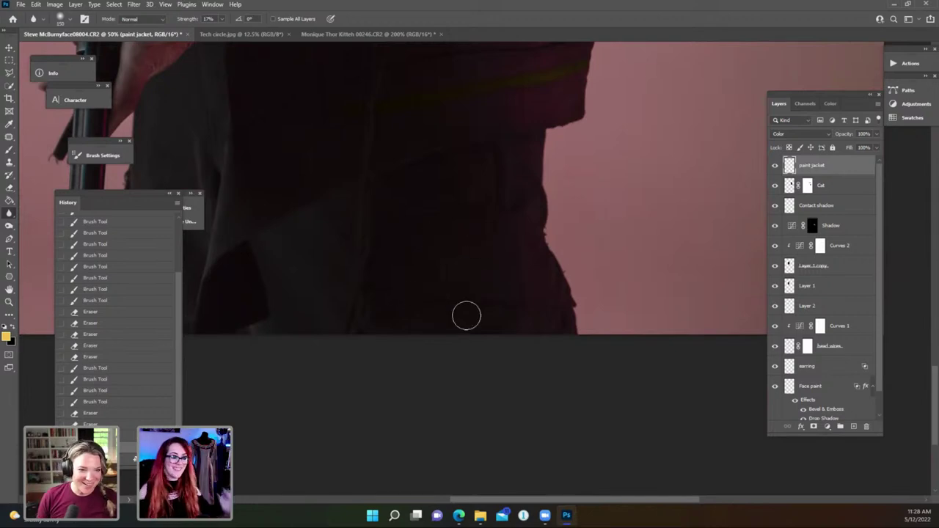
{"action": "key", "text": "b"}
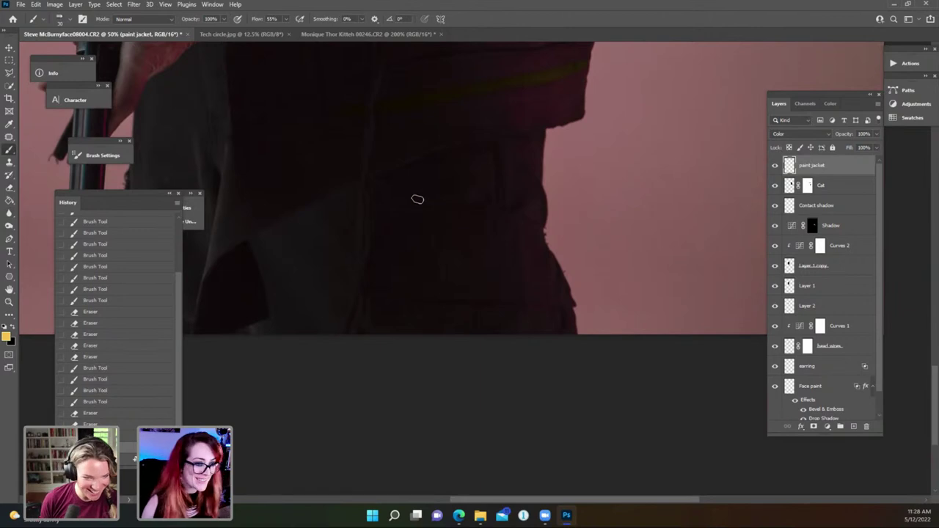
{"action": "key", "text": "bracketright"}
{"action": "key", "text": "bracketright"}
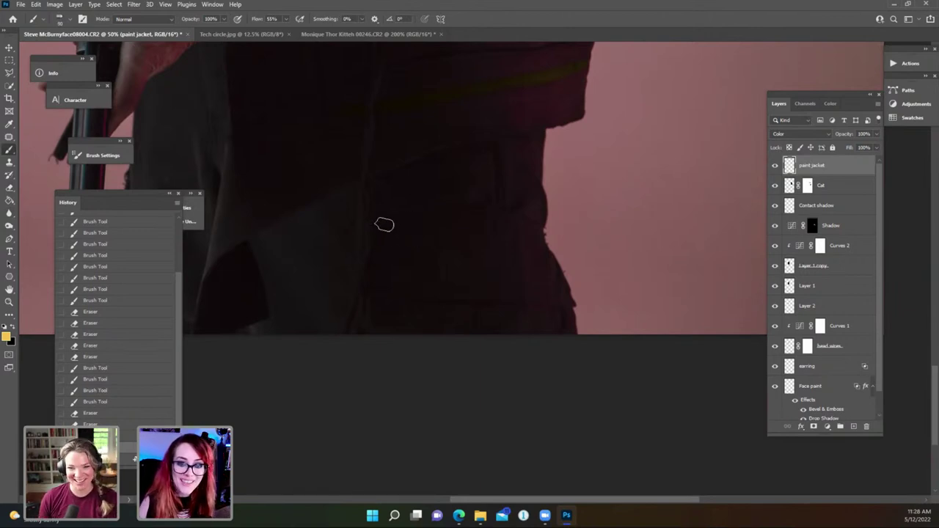
Set the paint jacket layer's blend mode to Soft Light.
{"action": "left_click", "coordinate": [387, 229]}
{"action": "left_click", "coordinate": [799, 136]}
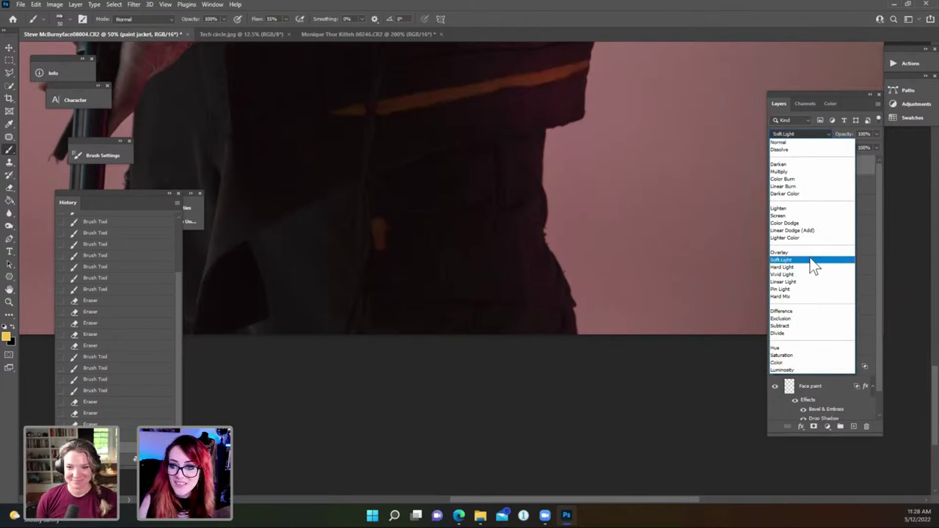
{"action": "left_click", "coordinate": [811, 260]}
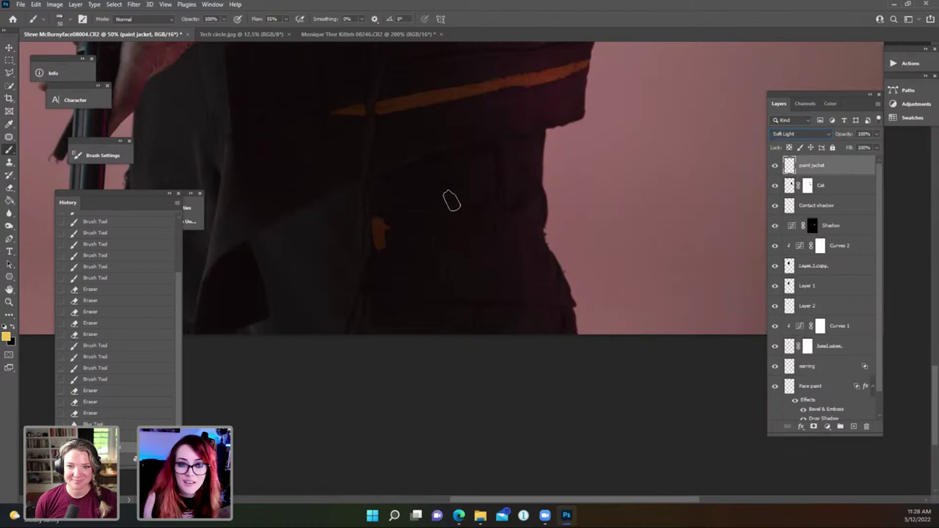
Brush a solid orange rectangular patch across the lower jacket.
{"action": "mouse_move", "coordinate": [384, 224]}
{"action": "left_mouse_down"}
{"action": "mouse_move", "coordinate": [486, 222]}
{"action": "mouse_move", "coordinate": [544, 229]}
{"action": "left_mouse_up"}
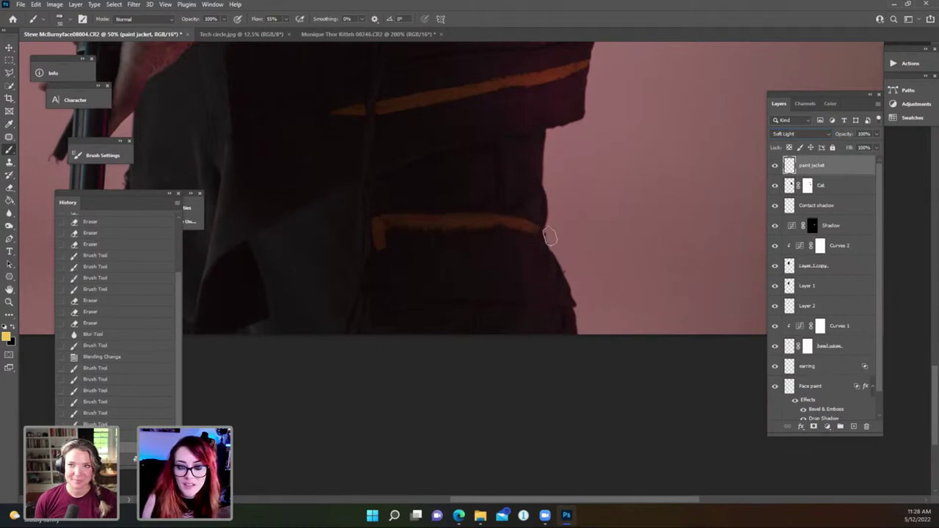
{"action": "mouse_move", "coordinate": [386, 227]}
{"action": "left_mouse_down"}
{"action": "mouse_move", "coordinate": [382, 301]}
{"action": "mouse_move", "coordinate": [559, 304]}
{"action": "mouse_move", "coordinate": [465, 302]}
{"action": "mouse_move", "coordinate": [554, 308]}
{"action": "mouse_move", "coordinate": [478, 297]}
{"action": "mouse_move", "coordinate": [569, 312]}
{"action": "mouse_move", "coordinate": [533, 301]}
{"action": "mouse_move", "coordinate": [576, 307]}
{"action": "left_mouse_up"}
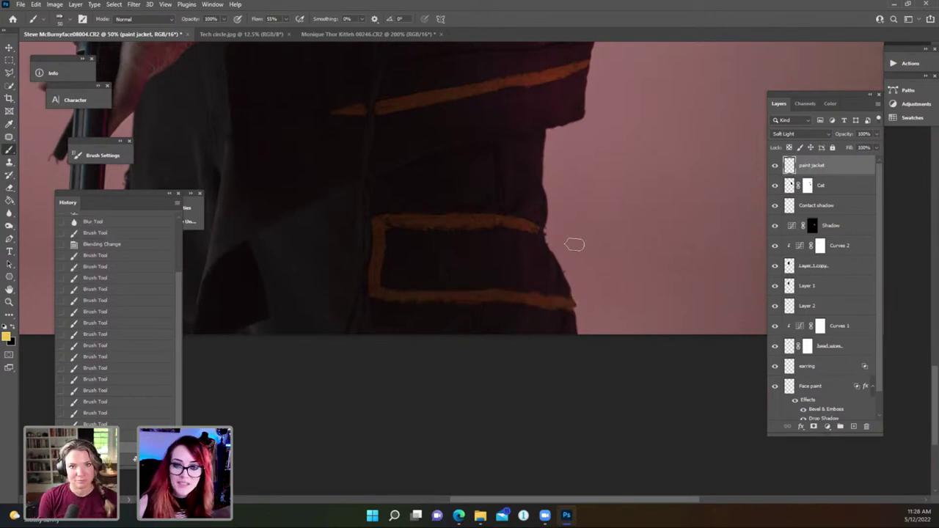
{"action": "mouse_move", "coordinate": [544, 234]}
{"action": "left_mouse_down"}
{"action": "mouse_move", "coordinate": [565, 287]}
{"action": "mouse_move", "coordinate": [564, 274]}
{"action": "left_mouse_up"}
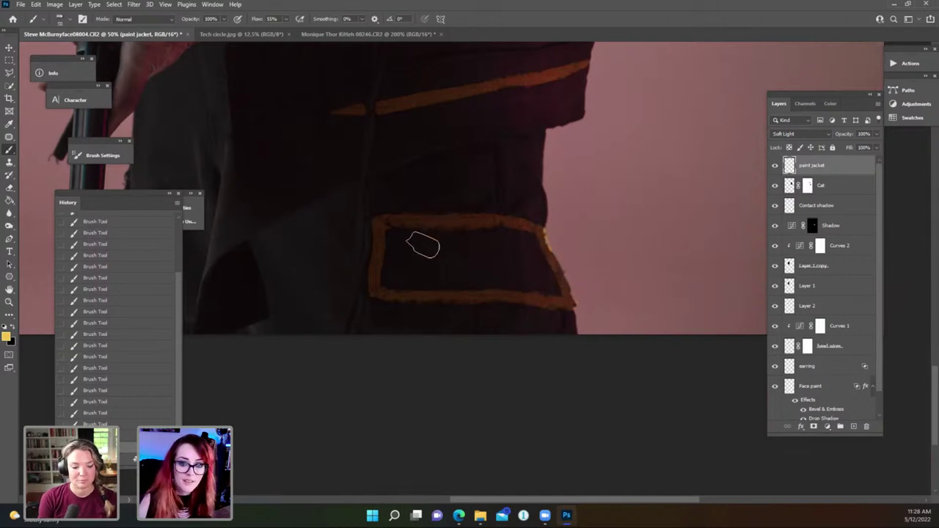
{"action": "mouse_move", "coordinate": [404, 237]}
{"action": "left_mouse_down"}
{"action": "mouse_move", "coordinate": [442, 237]}
{"action": "mouse_move", "coordinate": [536, 240]}
{"action": "mouse_move", "coordinate": [567, 300]}
{"action": "mouse_move", "coordinate": [420, 270]}
{"action": "mouse_move", "coordinate": [388, 268]}
{"action": "mouse_move", "coordinate": [388, 285]}
{"action": "mouse_move", "coordinate": [407, 268]}
{"action": "mouse_move", "coordinate": [407, 288]}
{"action": "mouse_move", "coordinate": [427, 273]}
{"action": "mouse_move", "coordinate": [425, 286]}
{"action": "mouse_move", "coordinate": [506, 286]}
{"action": "mouse_move", "coordinate": [490, 251]}
{"action": "mouse_move", "coordinate": [478, 277]}
{"action": "mouse_move", "coordinate": [508, 260]}
{"action": "left_mouse_up"}
Erase the orange overspill along the patch's right edge beyond the jacket outline.
{"action": "key", "text": "e"}
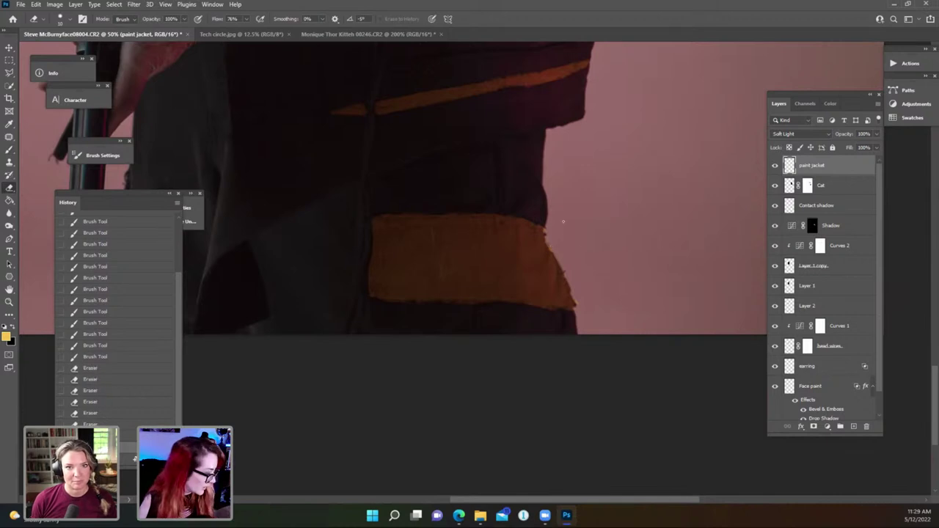
{"action": "key", "text": "b"}
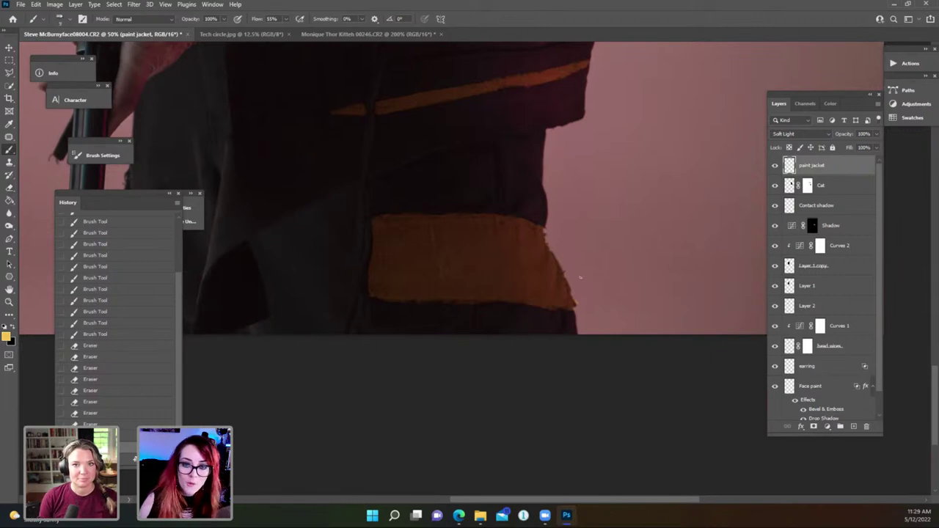
{"action": "key", "text": "e"}
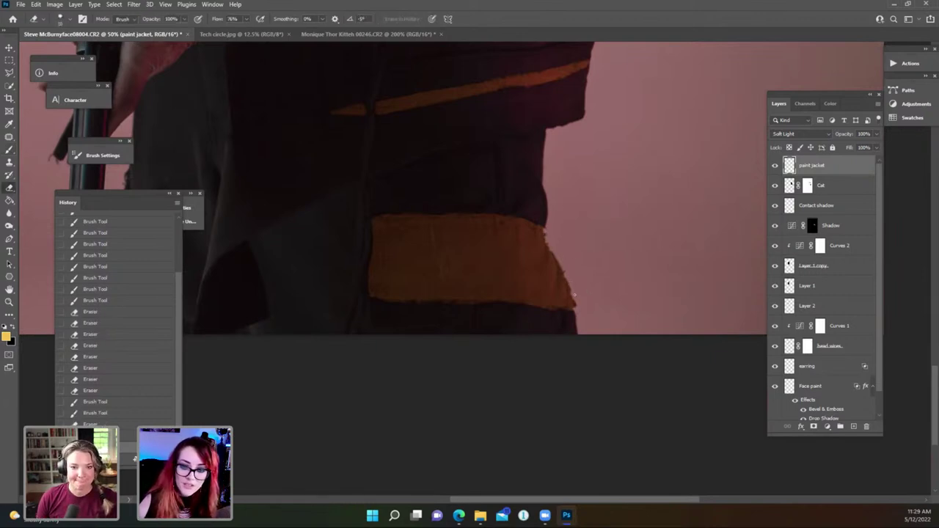
{"action": "left_click", "coordinate": [573, 289]}
{"action": "left_click", "coordinate": [572, 285]}
{"action": "left_click", "coordinate": [570, 282]}
{"action": "left_click", "coordinate": [569, 277]}
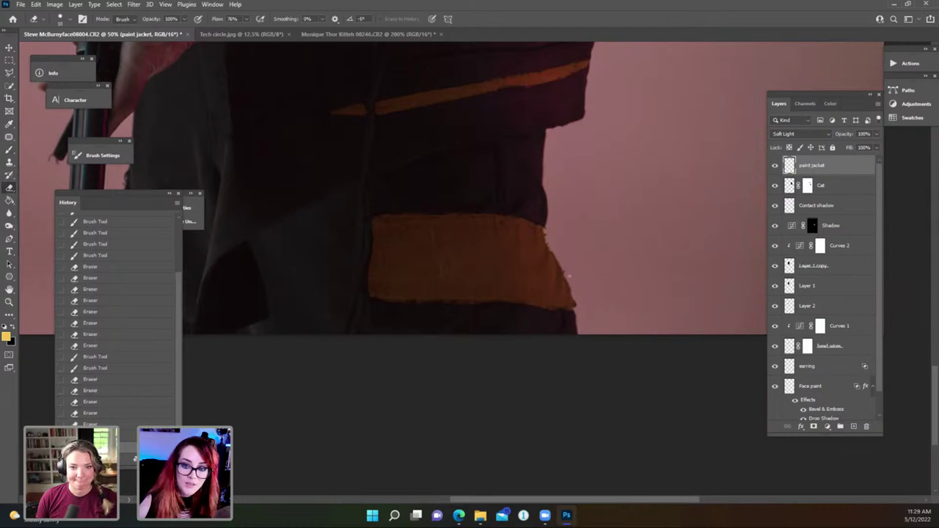
{"action": "left_click", "coordinate": [563, 248]}
{"action": "left_click", "coordinate": [545, 231]}
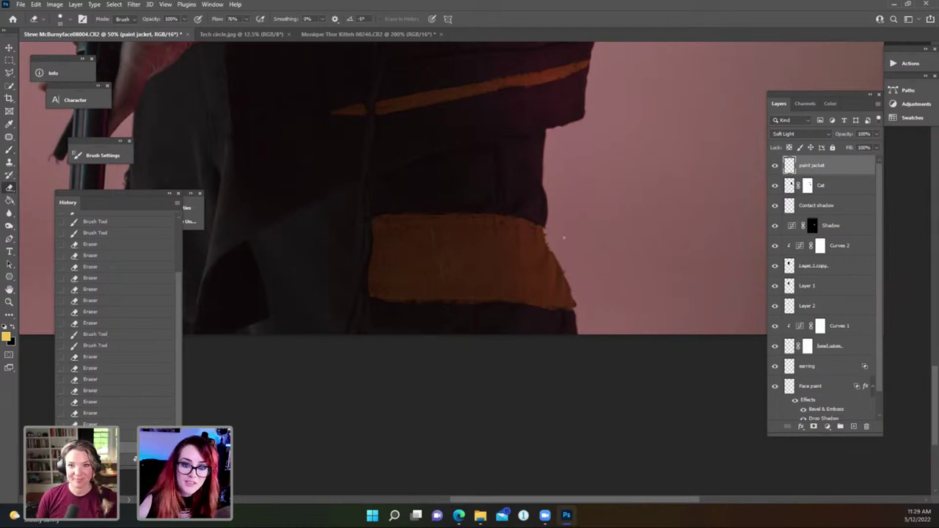
{"action": "scroll", "coordinate": [580, 239], "scroll_direction": "down", "scroll_amount": 4}
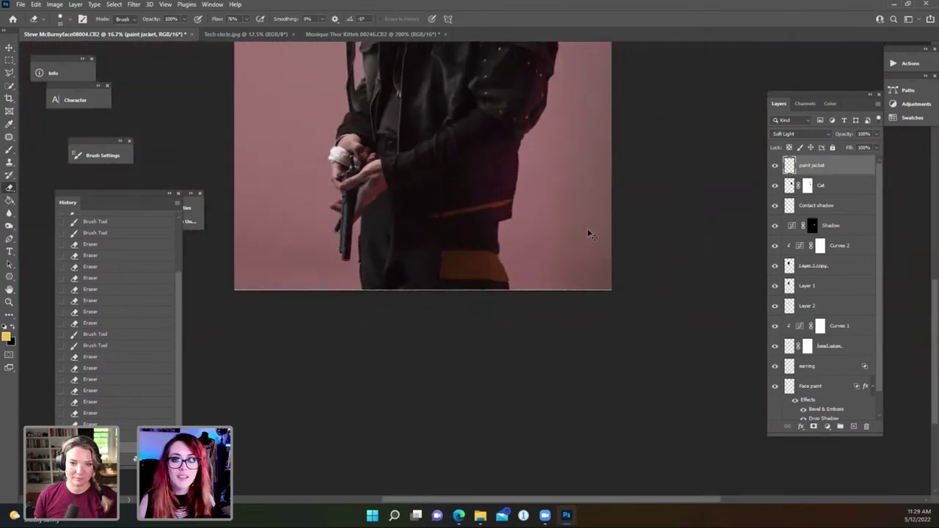
Bring the chest pocket into view and dab yellow paint onto its flap rivet.
{"action": "scroll", "coordinate": [447, 220], "scroll_direction": "up", "scroll_amount": 4}
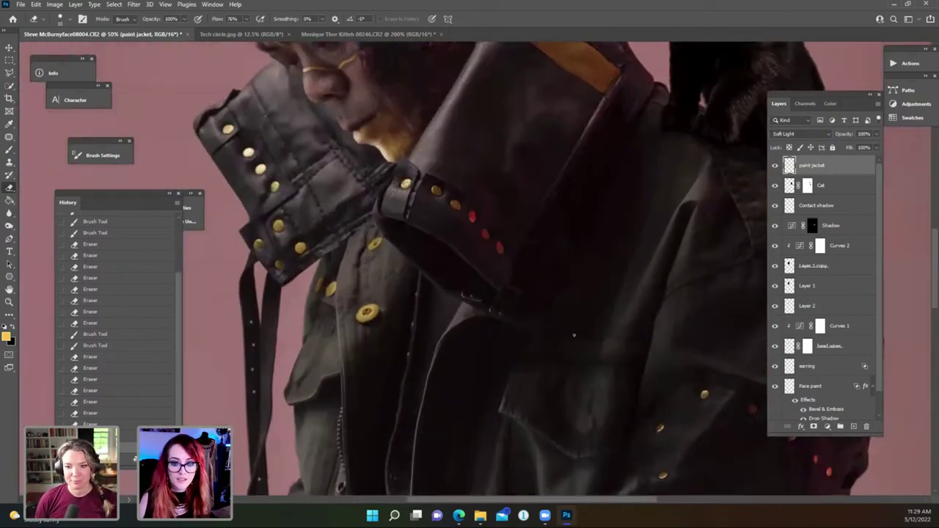
{"action": "mouse_move", "coordinate": [493, 254]}
{"action": "left_mouse_down"}
{"action": "mouse_move", "coordinate": [451, 224]}
{"action": "mouse_move", "coordinate": [340, 30]}
{"action": "left_mouse_up"}
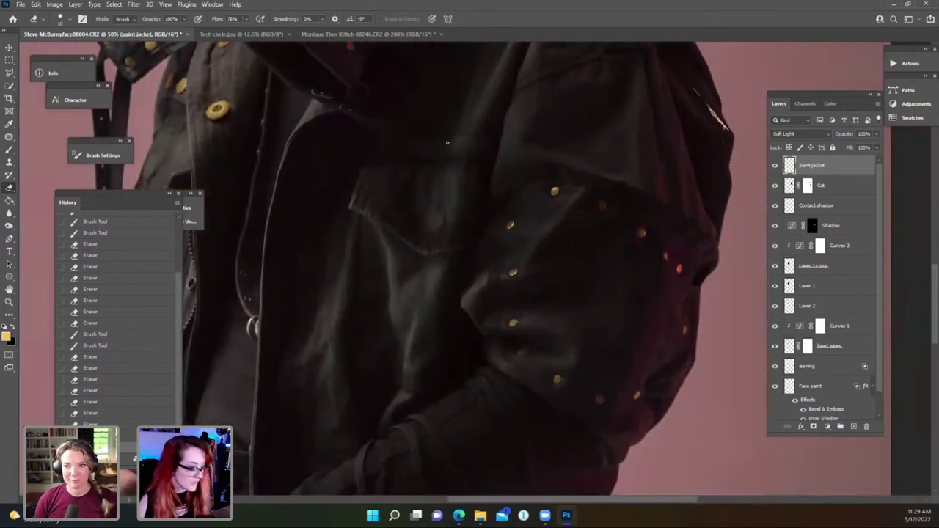
{"action": "key", "text": "b"}
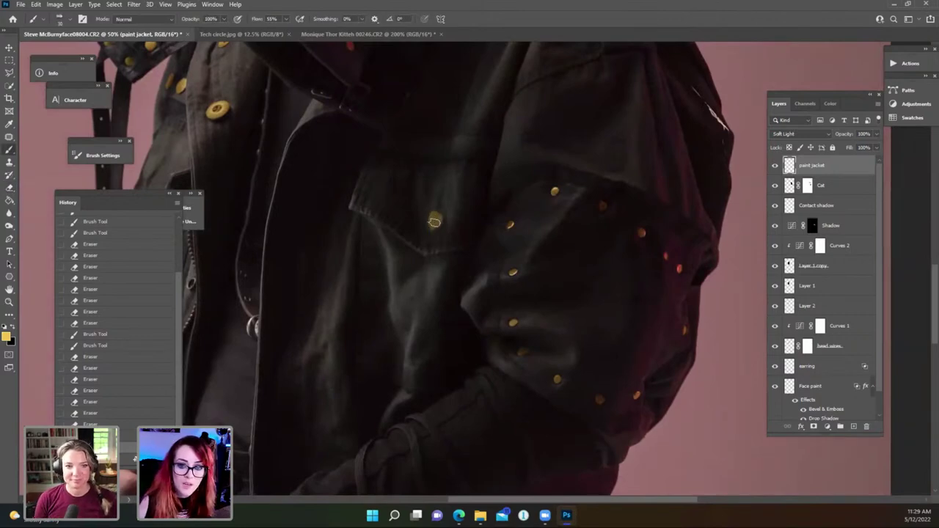
{"action": "left_click", "coordinate": [441, 220]}
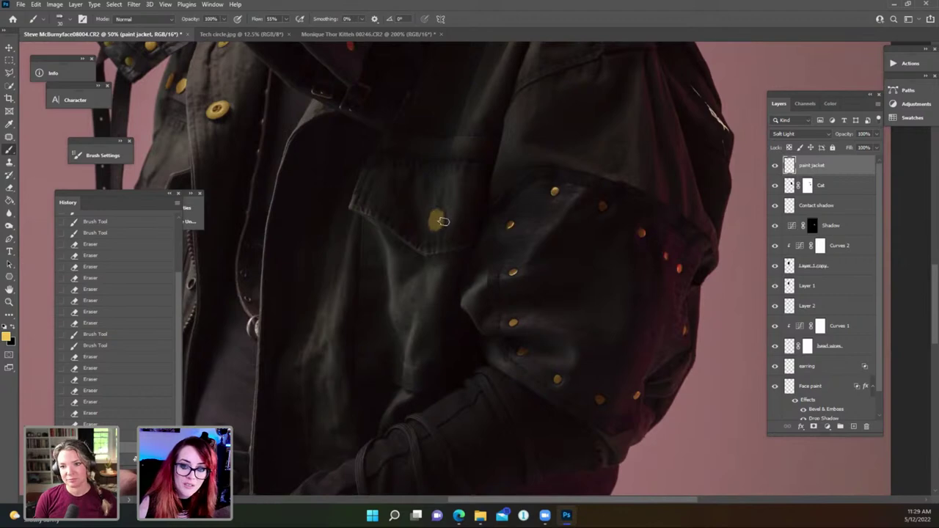
{"action": "left_click", "coordinate": [439, 224]}
{"action": "left_click", "coordinate": [438, 227]}
{"action": "left_click", "coordinate": [436, 231]}
{"action": "left_click", "coordinate": [452, 221]}
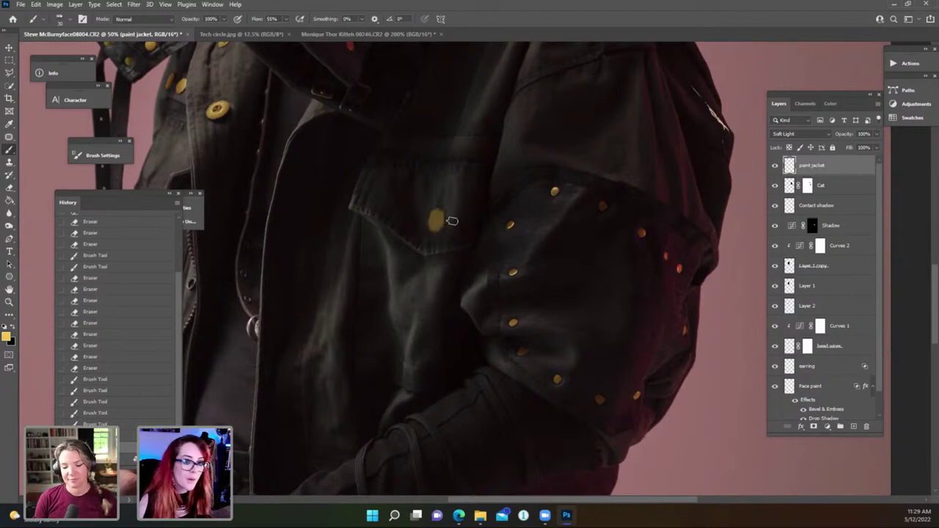
{"action": "left_click", "coordinate": [439, 226]}
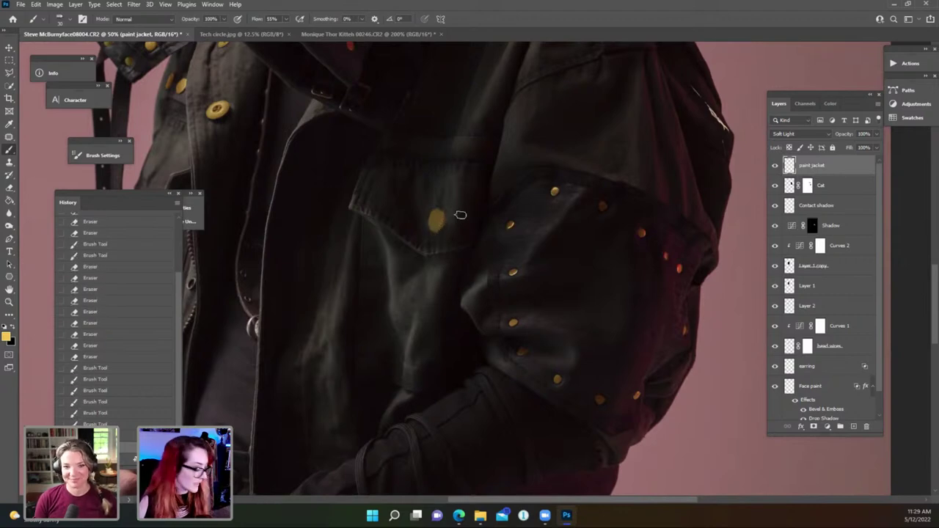
Erase the stray yellow paint around the rivet.
{"action": "key", "text": "e"}
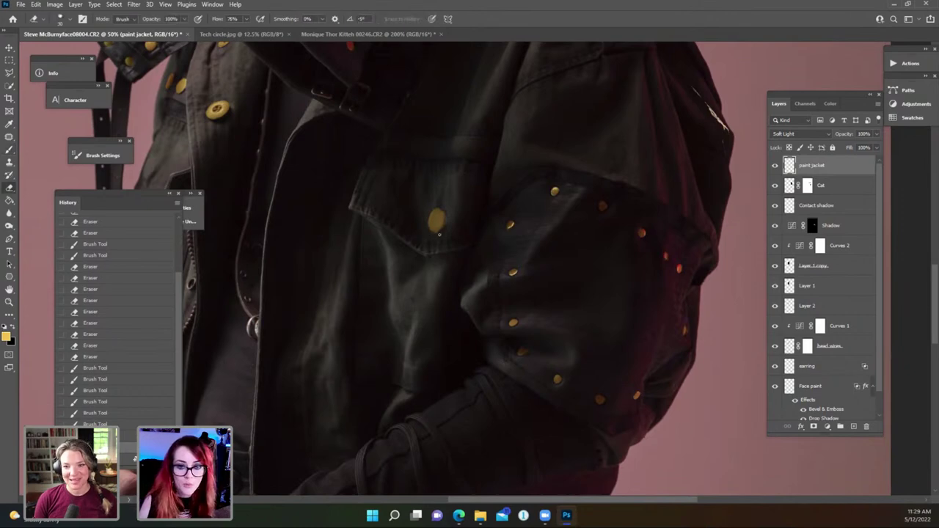
{"action": "left_click", "coordinate": [444, 228]}
{"action": "left_click", "coordinate": [442, 223]}
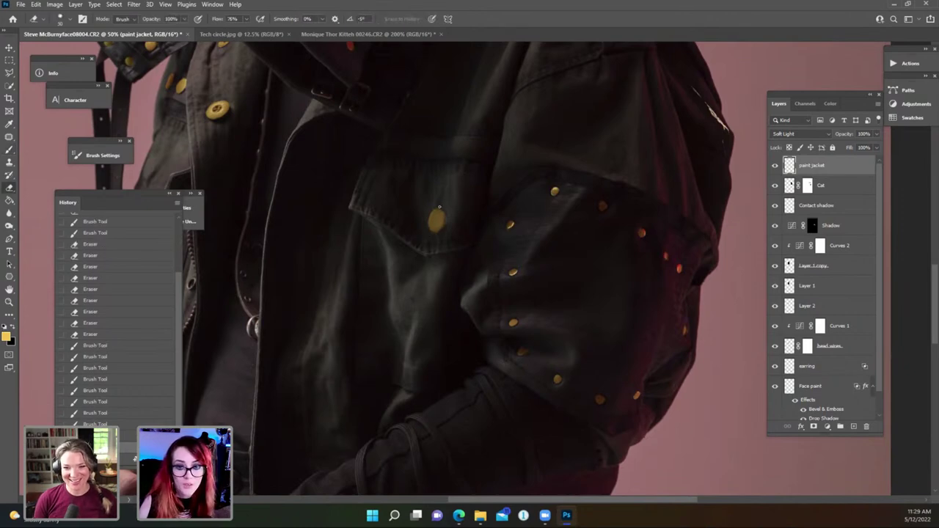
{"action": "left_click", "coordinate": [441, 207]}
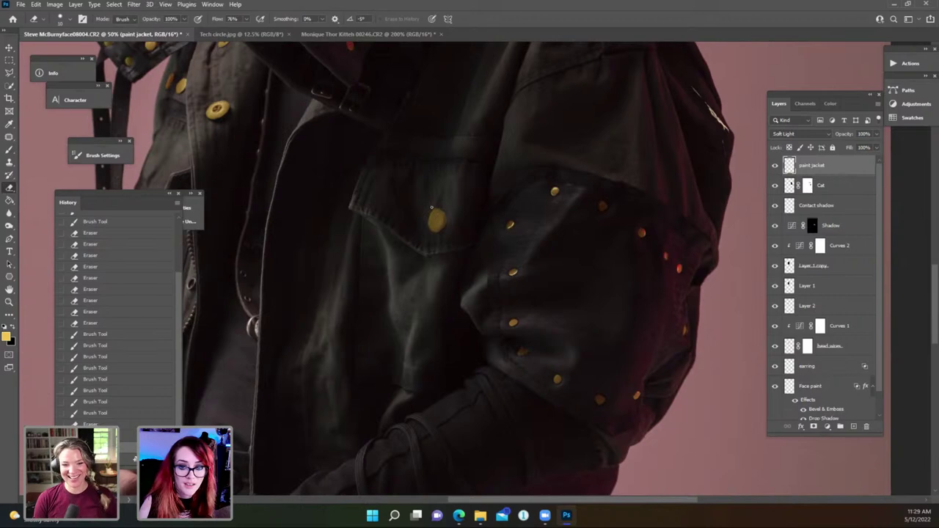
{"action": "left_click", "coordinate": [434, 207]}
{"action": "left_click", "coordinate": [449, 217]}
{"action": "left_click", "coordinate": [450, 217]}
{"action": "left_click", "coordinate": [450, 218]}
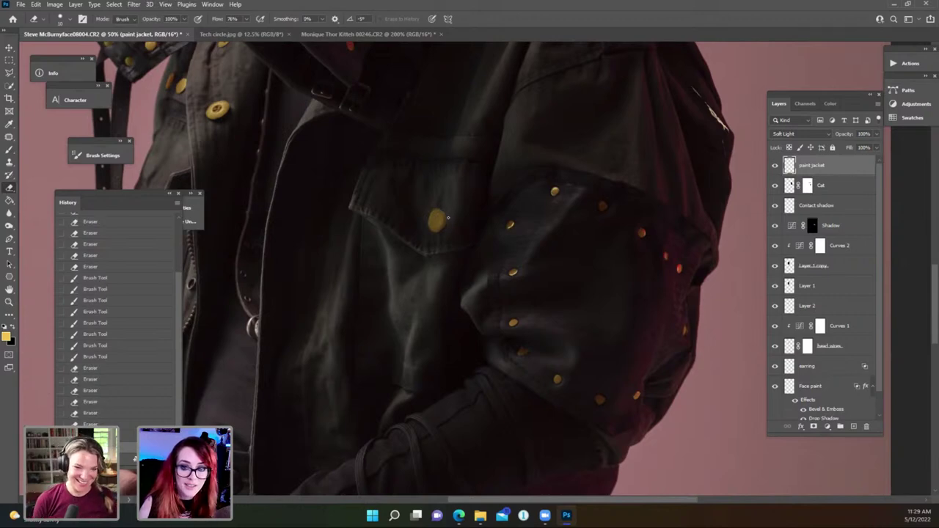
{"action": "left_click", "coordinate": [446, 227]}
{"action": "left_click", "coordinate": [442, 232]}
{"action": "left_click", "coordinate": [438, 231]}
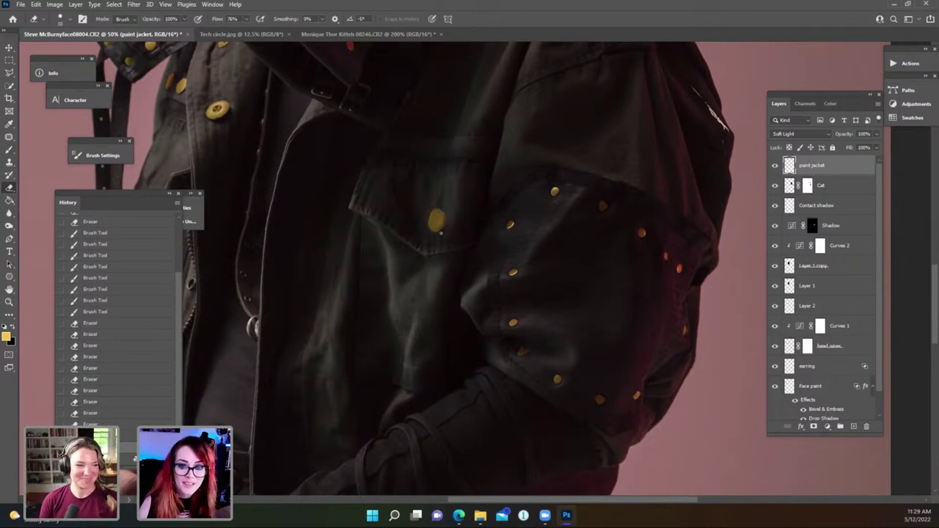
{"action": "left_click", "coordinate": [433, 232]}
{"action": "left_click", "coordinate": [429, 232]}
Repaint and brighten the rivet's yellow glow.
{"action": "key", "text": "b"}
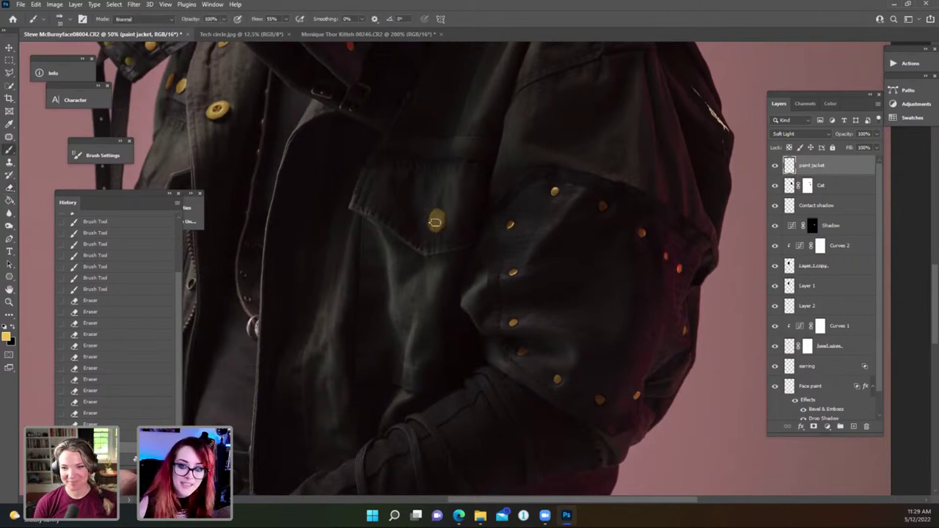
{"action": "left_click", "coordinate": [435, 224]}
{"action": "left_click", "coordinate": [435, 223]}
{"action": "left_click", "coordinate": [435, 224]}
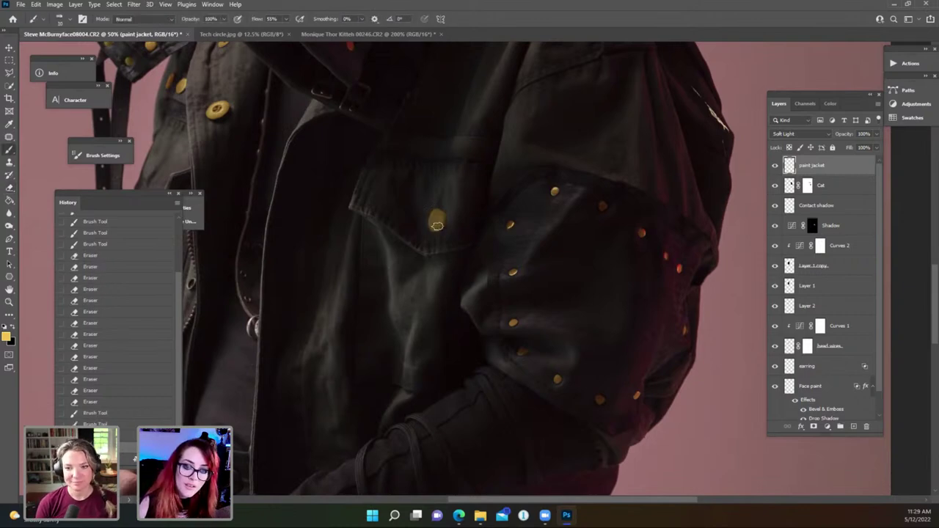
{"action": "left_click", "coordinate": [435, 224]}
{"action": "left_click", "coordinate": [435, 224]}
{"action": "left_click", "coordinate": [435, 224]}
{"action": "left_click", "coordinate": [435, 224]}
{"action": "left_click", "coordinate": [435, 226]}
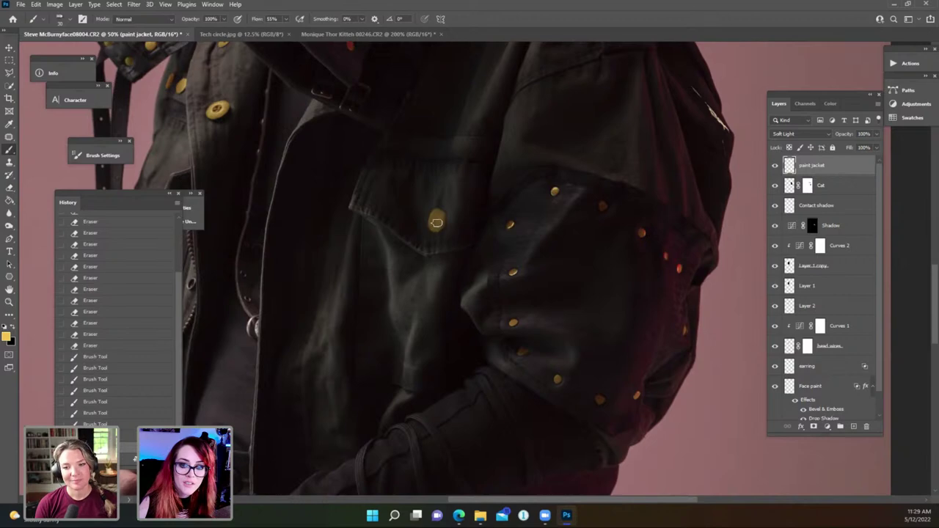
{"action": "left_click", "coordinate": [437, 224]}
Brush yellow strokes down the jacket placket below the collar button, widening the stripe.
{"action": "scroll", "coordinate": [507, 191], "scroll_direction": "down", "scroll_amount": 4}
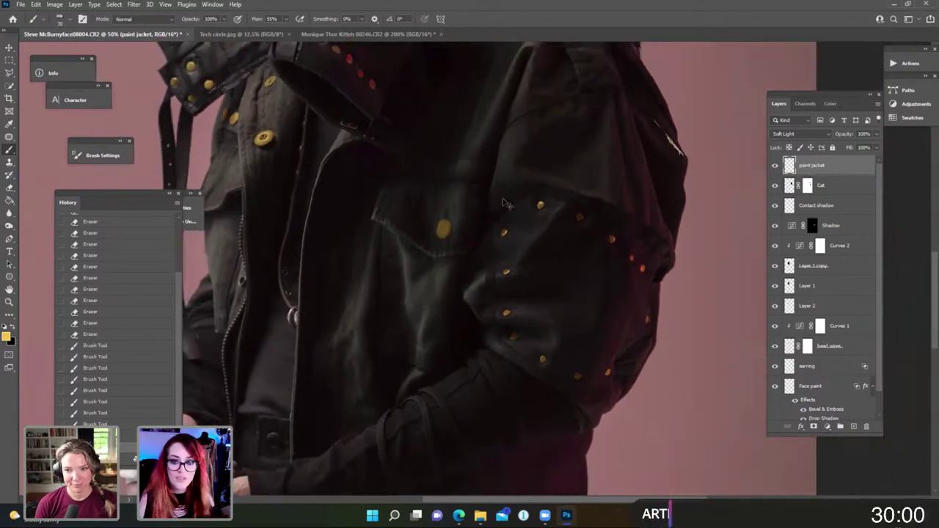
{"action": "scroll", "coordinate": [511, 218], "scroll_direction": "up", "scroll_amount": 3}
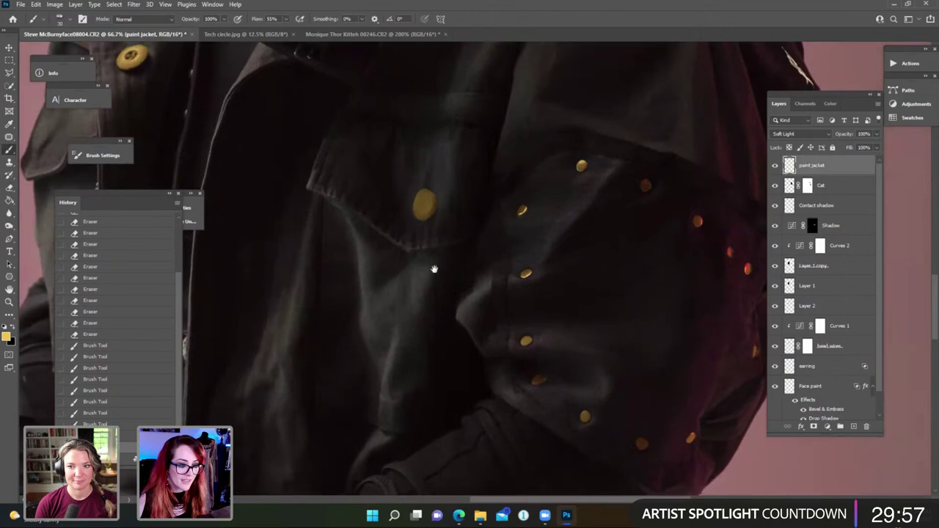
{"action": "mouse_move", "coordinate": [434, 269]}
{"action": "left_mouse_down"}
{"action": "mouse_move", "coordinate": [420, 206]}
{"action": "mouse_move", "coordinate": [400, 177]}
{"action": "left_mouse_up"}
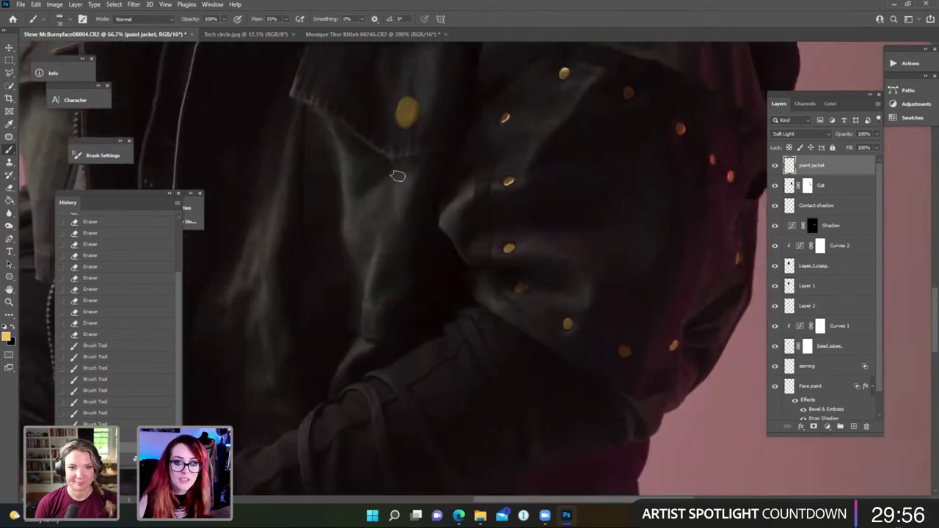
{"action": "mouse_move", "coordinate": [387, 173]}
{"action": "left_mouse_down"}
{"action": "mouse_move", "coordinate": [385, 166]}
{"action": "mouse_move", "coordinate": [382, 251]}
{"action": "left_mouse_up"}
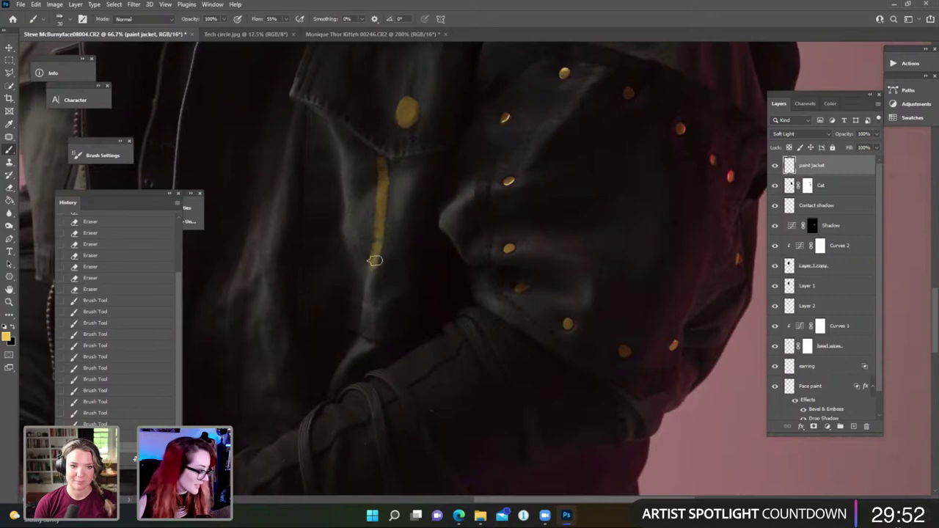
{"action": "mouse_move", "coordinate": [369, 330]}
{"action": "left_mouse_down"}
{"action": "mouse_move", "coordinate": [378, 251]}
{"action": "mouse_move", "coordinate": [373, 282]}
{"action": "left_mouse_up"}
{"action": "mouse_move", "coordinate": [385, 162]}
{"action": "left_mouse_down"}
{"action": "mouse_move", "coordinate": [393, 188]}
{"action": "mouse_move", "coordinate": [394, 167]}
{"action": "mouse_move", "coordinate": [398, 184]}
{"action": "mouse_move", "coordinate": [408, 170]}
{"action": "mouse_move", "coordinate": [402, 194]}
{"action": "mouse_move", "coordinate": [412, 163]}
{"action": "mouse_move", "coordinate": [389, 234]}
{"action": "mouse_move", "coordinate": [396, 174]}
{"action": "mouse_move", "coordinate": [372, 334]}
{"action": "mouse_move", "coordinate": [388, 336]}
{"action": "mouse_move", "coordinate": [379, 296]}
{"action": "left_mouse_up"}
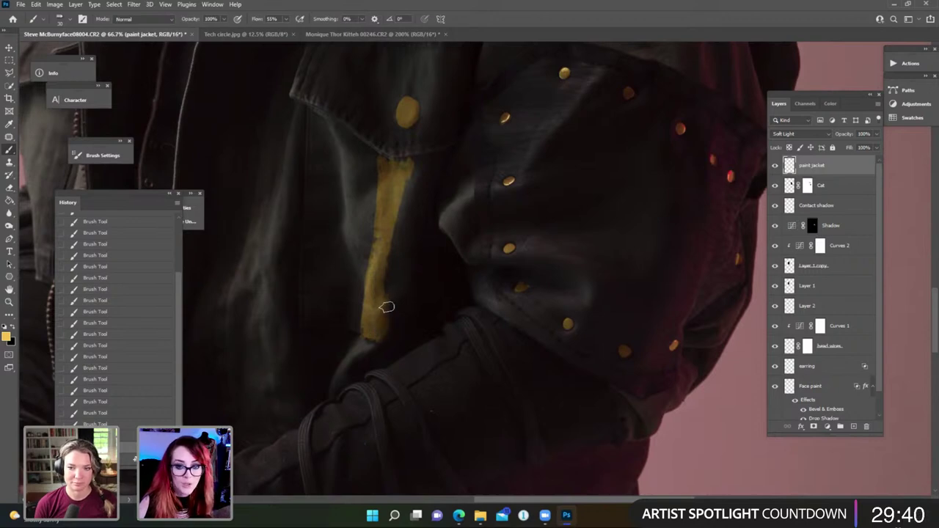
{"action": "left_click_drag", "start_coordinate": [410, 168], "coordinate": [390, 323]}
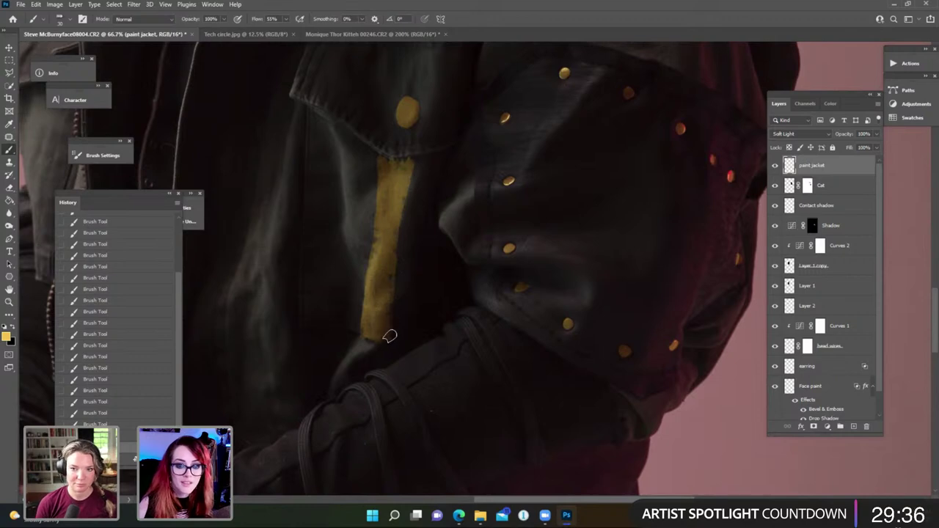
Trim the yellow stripe's bottom end with a larger eraser.
{"action": "key", "text": "e"}
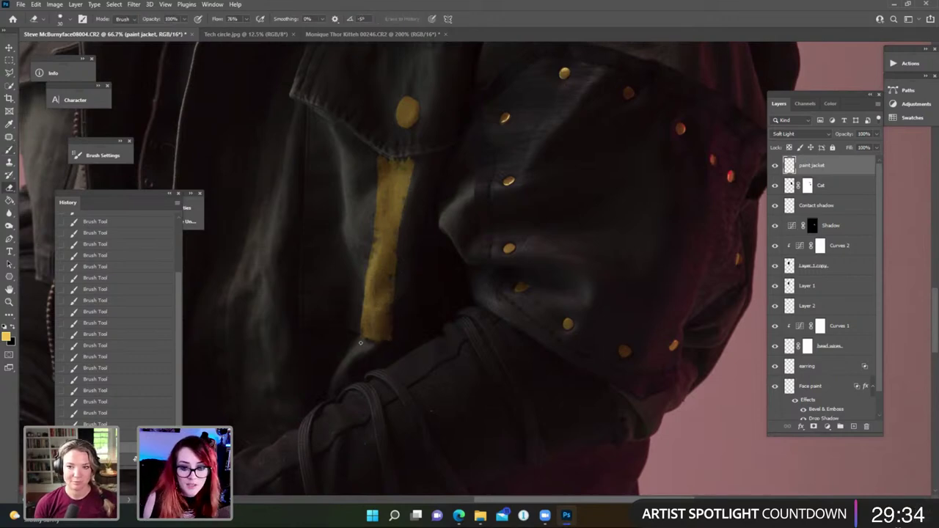
{"action": "key", "text": "]"}
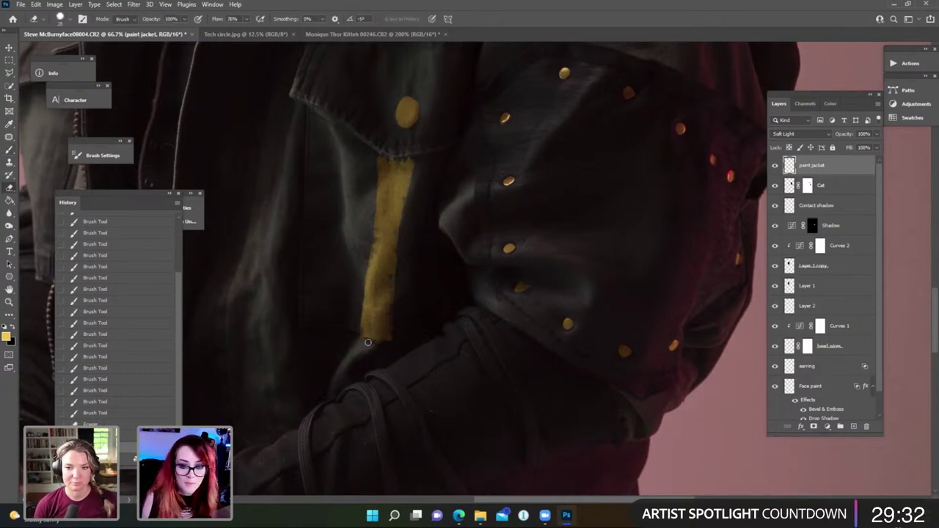
{"action": "mouse_move", "coordinate": [381, 347]}
{"action": "left_mouse_down"}
{"action": "mouse_move", "coordinate": [396, 348]}
{"action": "mouse_move", "coordinate": [373, 347]}
{"action": "left_mouse_up"}
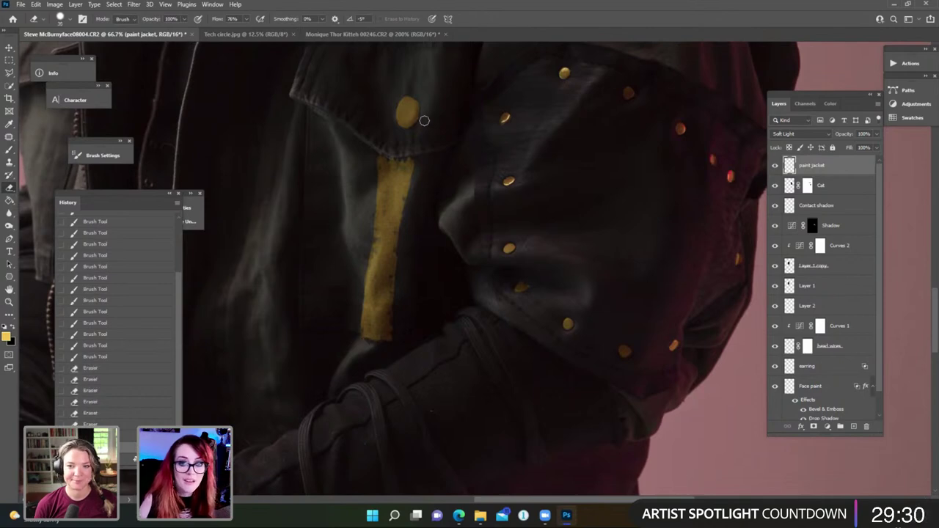
{"action": "mouse_move", "coordinate": [379, 150]}
{"action": "left_mouse_down"}
{"action": "mouse_move", "coordinate": [419, 151]}
{"action": "mouse_move", "coordinate": [430, 136]}
{"action": "left_mouse_up"}
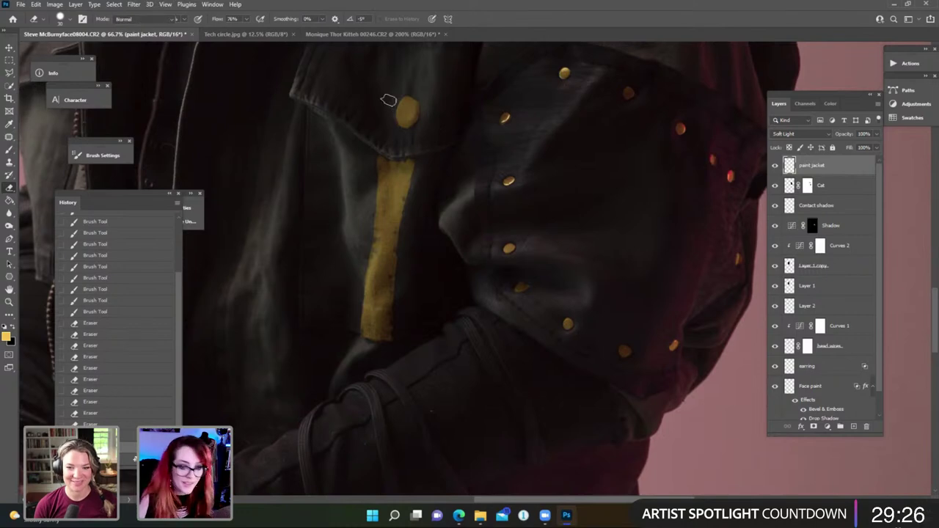
Touch up with a smaller brush, then erase the stripe's top edge and lower-left edge.
{"action": "key", "text": "b"}
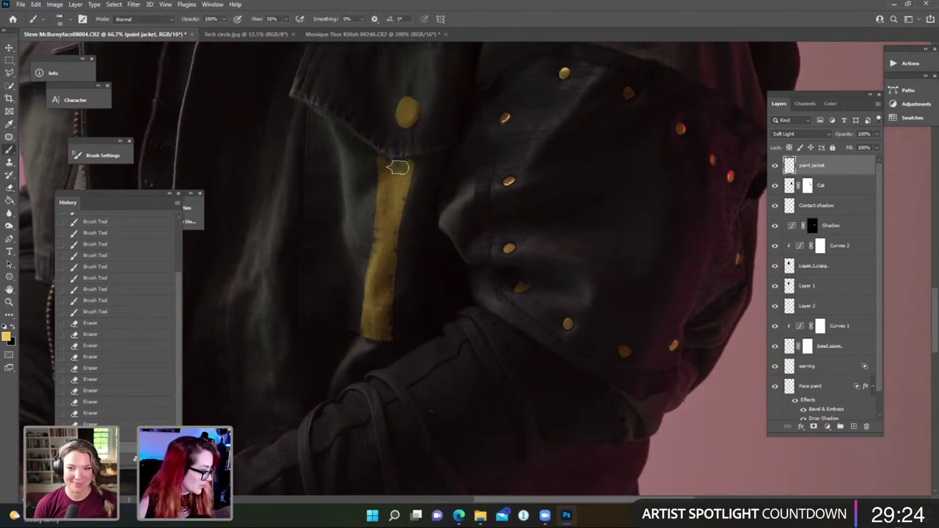
{"action": "key", "text": "bracketleft"}
{"action": "key", "text": "bracketleft"}
{"action": "key", "text": "bracketleft"}
{"action": "mouse_move", "coordinate": [386, 159]}
{"action": "left_mouse_down"}
{"action": "mouse_move", "coordinate": [422, 159]}
{"action": "mouse_move", "coordinate": [408, 186]}
{"action": "left_mouse_up"}
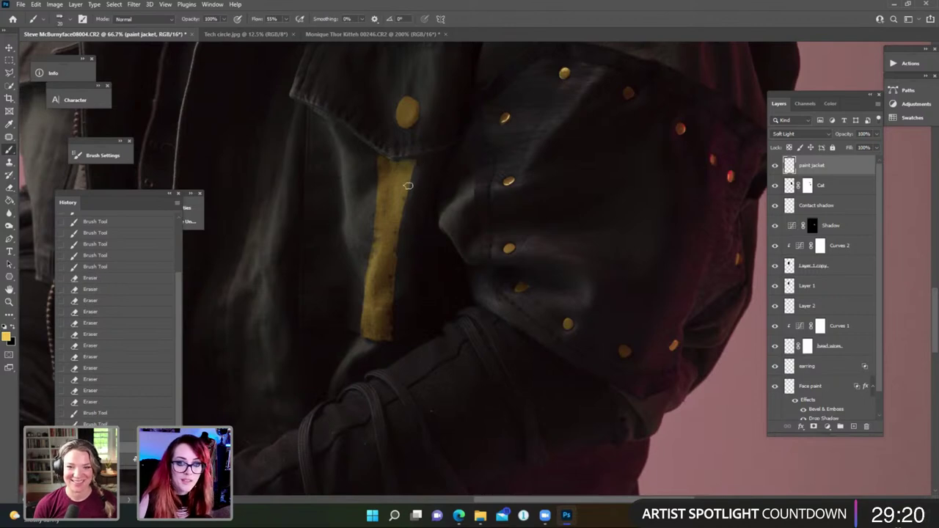
{"action": "key", "text": "e"}
{"action": "left_click", "coordinate": [387, 151]}
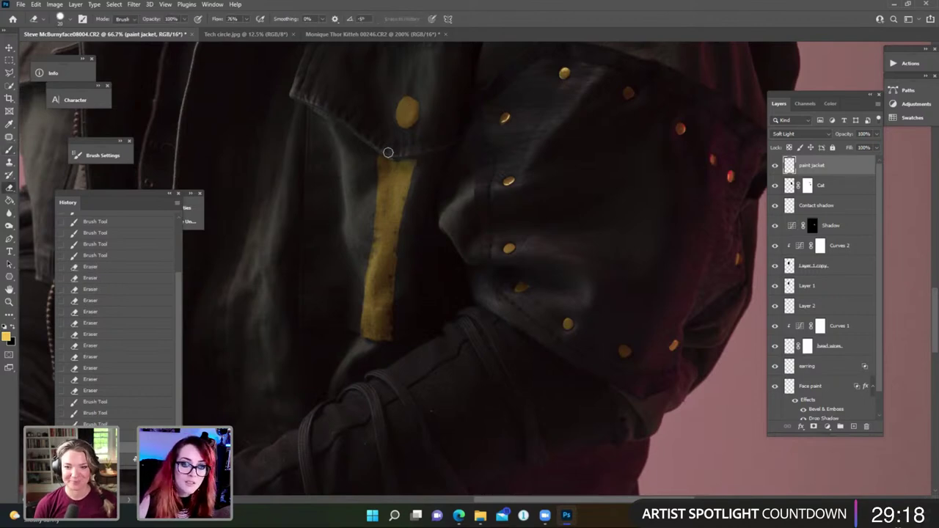
{"action": "mouse_move", "coordinate": [388, 151]}
{"action": "left_mouse_down"}
{"action": "mouse_move", "coordinate": [421, 149]}
{"action": "mouse_move", "coordinate": [422, 159]}
{"action": "left_mouse_up"}
{"action": "left_click", "coordinate": [420, 171]}
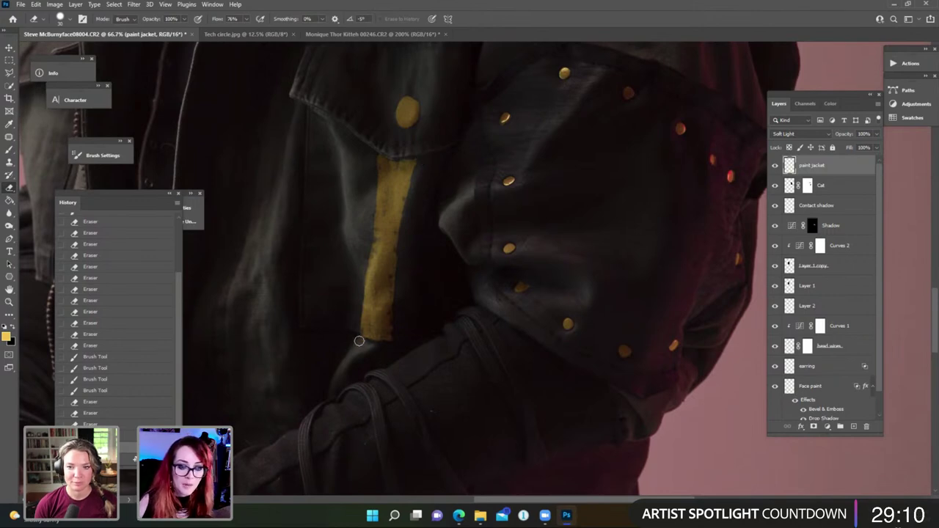
{"action": "left_click_drag", "start_coordinate": [360, 340], "coordinate": [373, 345]}
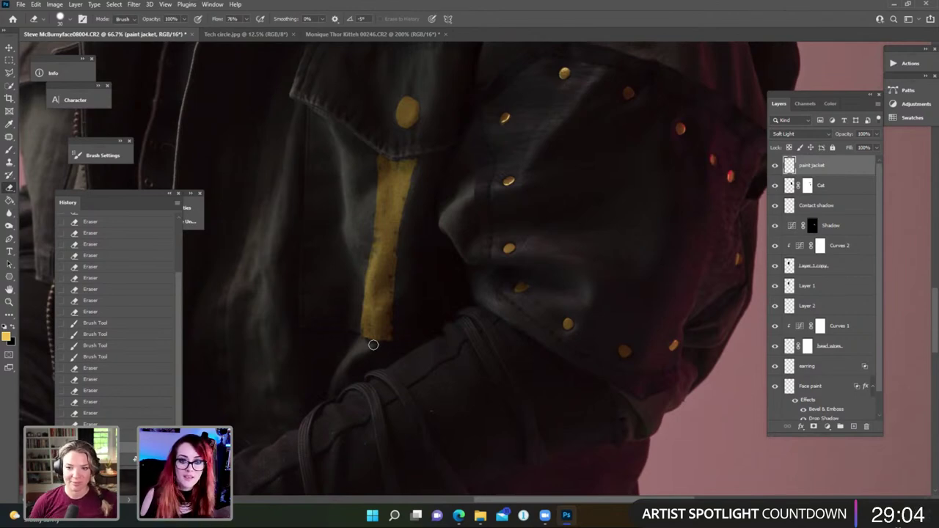
{"action": "key", "text": "ctrl+minus"}
{"action": "key", "text": "ctrl+minus"}
{"action": "key", "text": "ctrl+minus"}
{"action": "key", "text": "ctrl+minus"}
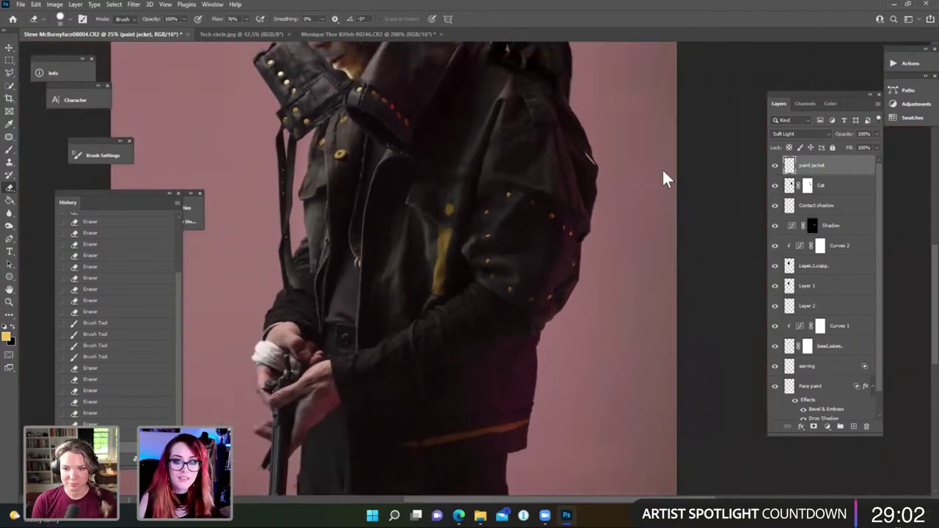
Zoom in on the jacket's left front and blur the studs near the collar.
{"action": "key", "text": "ctrl+minus"}
{"action": "key", "text": "ctrl+plus"}
{"action": "key", "text": "ctrl+plus"}
{"action": "key", "text": "ctrl+plus"}
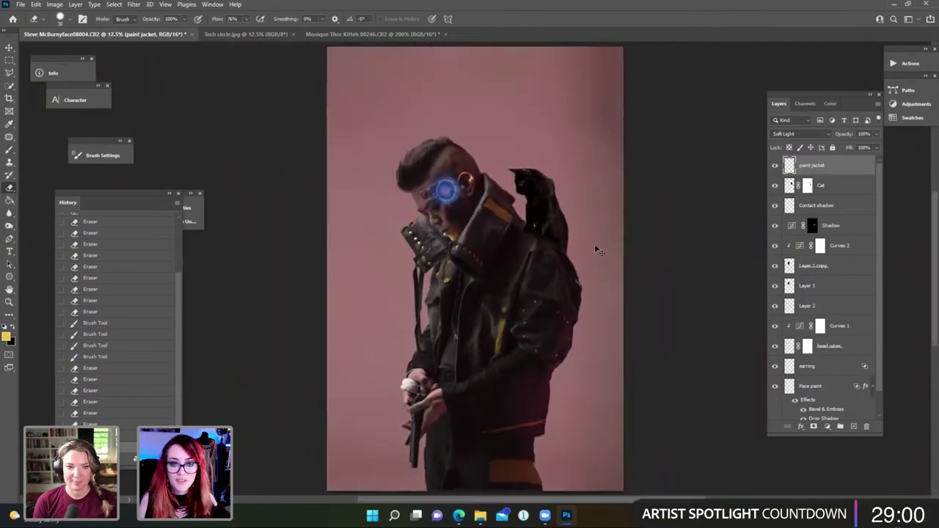
{"action": "key", "text": "ctrl+plus"}
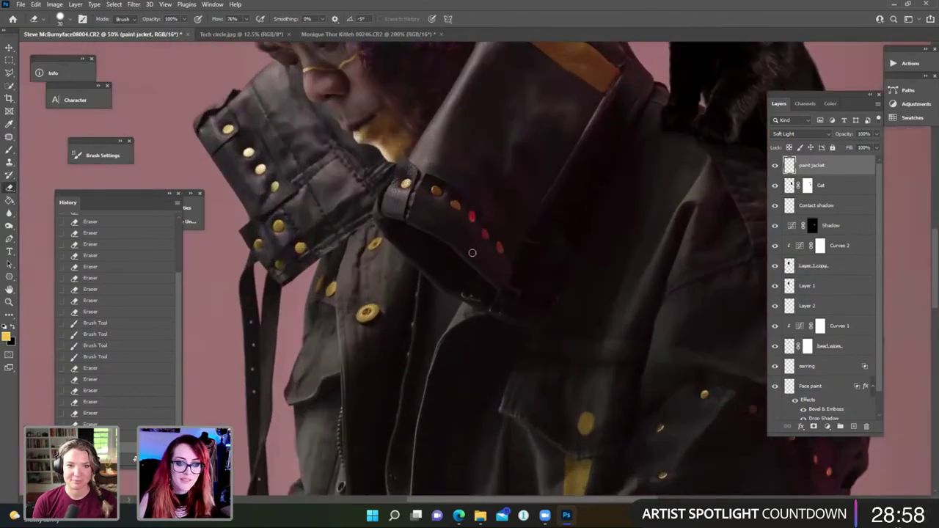
{"action": "left_click_drag", "start_coordinate": [408, 318], "coordinate": [453, 227]}
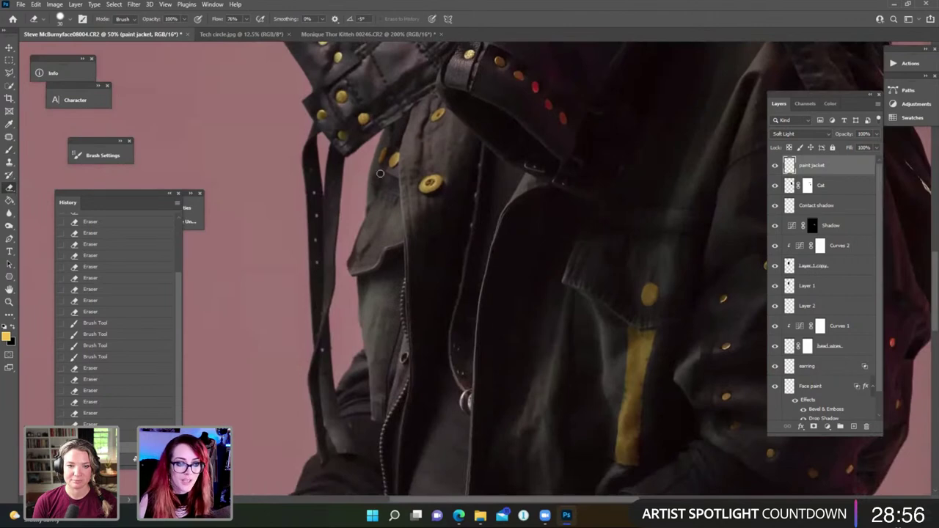
{"action": "left_click", "coordinate": [9, 212]}
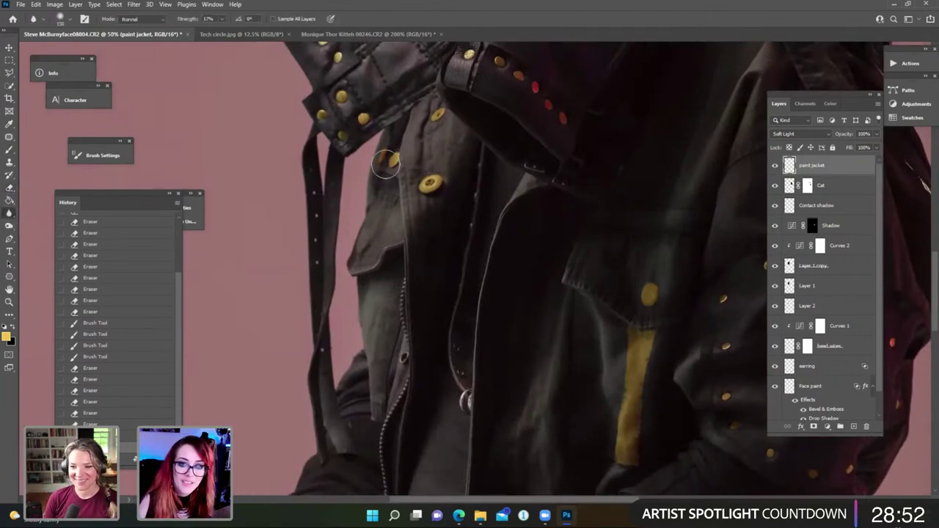
{"action": "mouse_move", "coordinate": [418, 144]}
{"action": "left_mouse_down"}
{"action": "mouse_move", "coordinate": [434, 117]}
{"action": "mouse_move", "coordinate": [383, 169]}
{"action": "mouse_move", "coordinate": [412, 130]}
{"action": "mouse_move", "coordinate": [422, 127]}
{"action": "mouse_move", "coordinate": [366, 195]}
{"action": "left_mouse_up"}
{"action": "mouse_move", "coordinate": [472, 116]}
{"action": "left_mouse_down"}
{"action": "mouse_move", "coordinate": [401, 162]}
{"action": "mouse_move", "coordinate": [397, 145]}
{"action": "left_mouse_up"}
{"action": "mouse_move", "coordinate": [444, 198]}
{"action": "left_mouse_down"}
{"action": "mouse_move", "coordinate": [432, 183]}
{"action": "mouse_move", "coordinate": [411, 223]}
{"action": "left_mouse_up"}
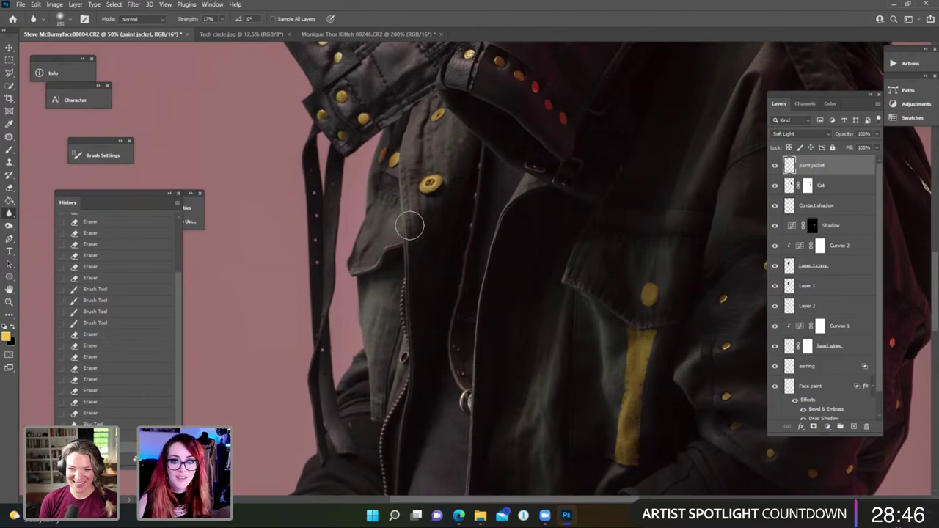
Paint the stud by the left pocket flap yellow.
{"action": "key", "text": "b"}
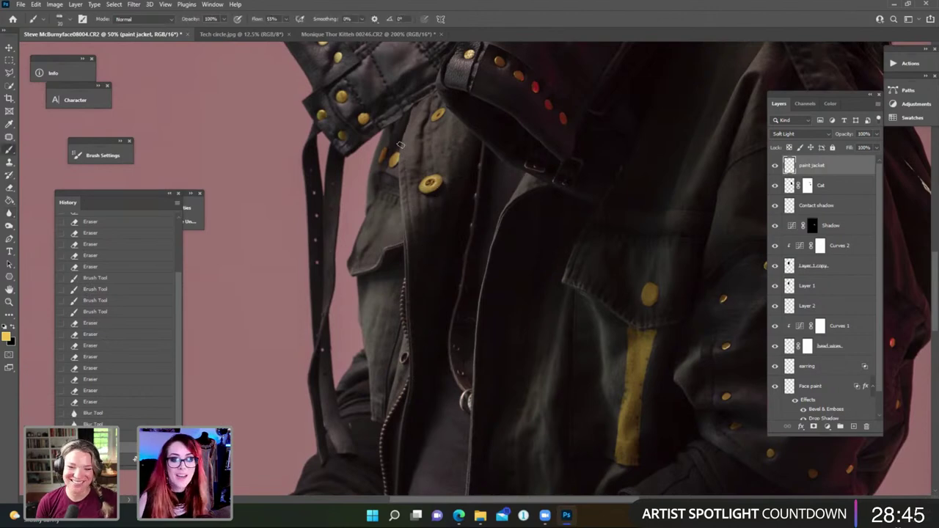
{"action": "left_click", "coordinate": [361, 241]}
{"action": "left_click", "coordinate": [364, 243]}
{"action": "left_click", "coordinate": [364, 242]}
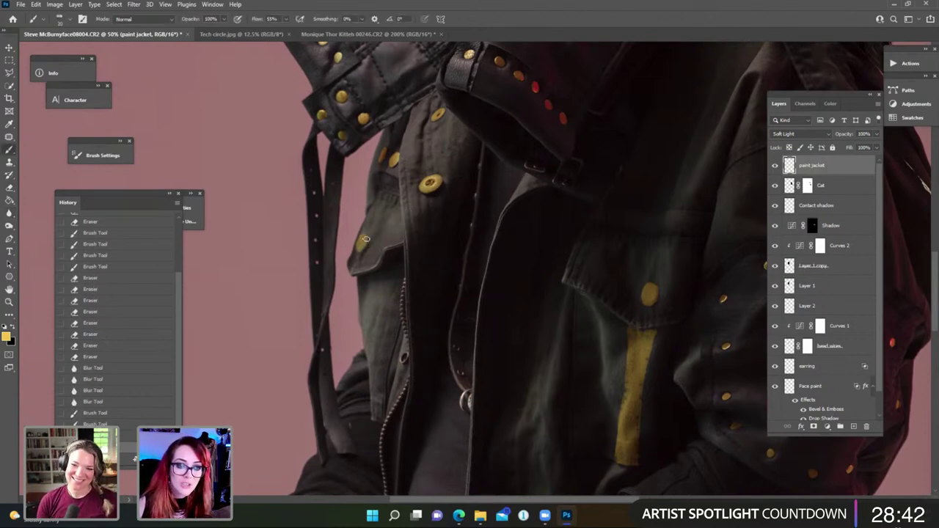
{"action": "left_click", "coordinate": [365, 239]}
{"action": "left_click", "coordinate": [364, 239]}
{"action": "left_click", "coordinate": [363, 245]}
{"action": "left_click", "coordinate": [365, 244]}
{"action": "left_click", "coordinate": [363, 250]}
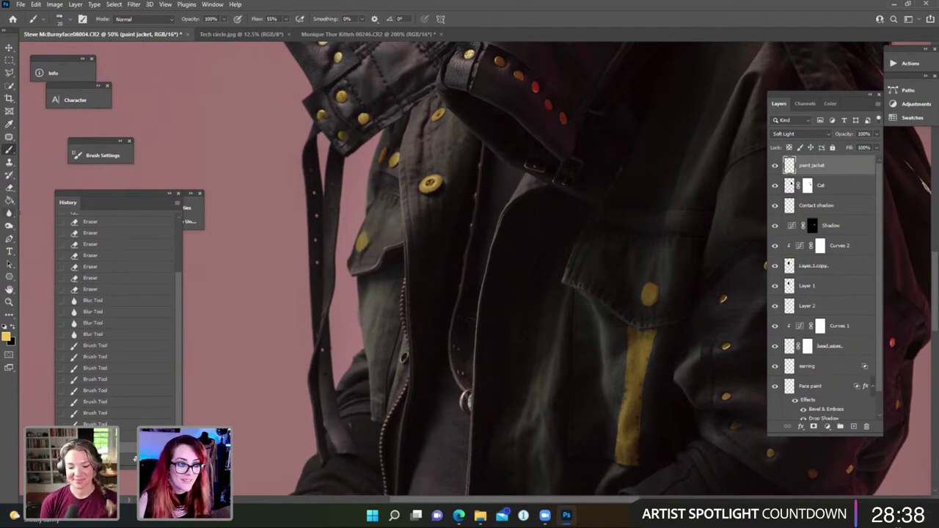
Erase stray yellow paint around the painted stud.
{"action": "left_click", "coordinate": [9, 212]}
{"action": "mouse_move", "coordinate": [337, 225]}
{"action": "left_mouse_down"}
{"action": "mouse_move", "coordinate": [357, 249]}
{"action": "mouse_move", "coordinate": [352, 241]}
{"action": "mouse_move", "coordinate": [366, 238]}
{"action": "mouse_move", "coordinate": [358, 250]}
{"action": "mouse_move", "coordinate": [359, 232]}
{"action": "mouse_move", "coordinate": [360, 248]}
{"action": "mouse_move", "coordinate": [380, 211]}
{"action": "left_mouse_up"}
{"action": "key", "text": "e"}
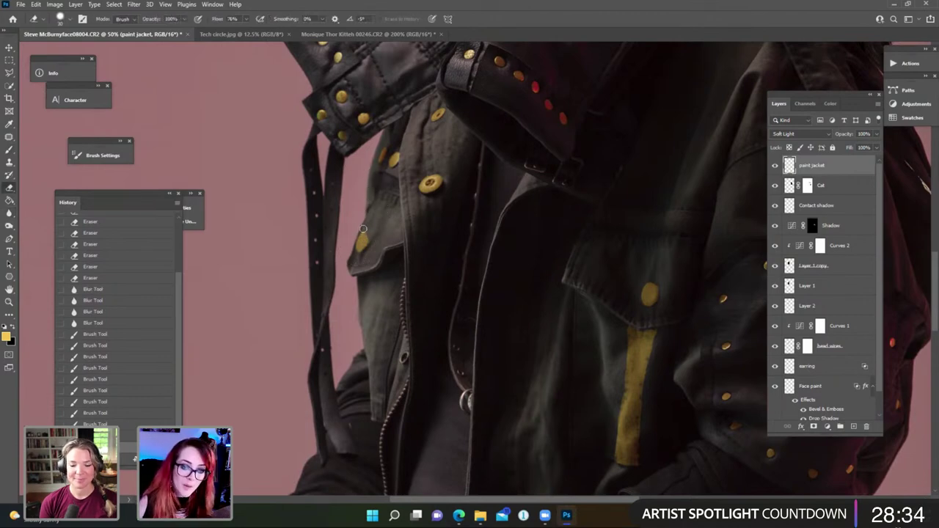
{"action": "left_click", "coordinate": [366, 229]}
{"action": "left_click", "coordinate": [367, 229]}
{"action": "left_click", "coordinate": [368, 230]}
{"action": "left_click", "coordinate": [368, 230]}
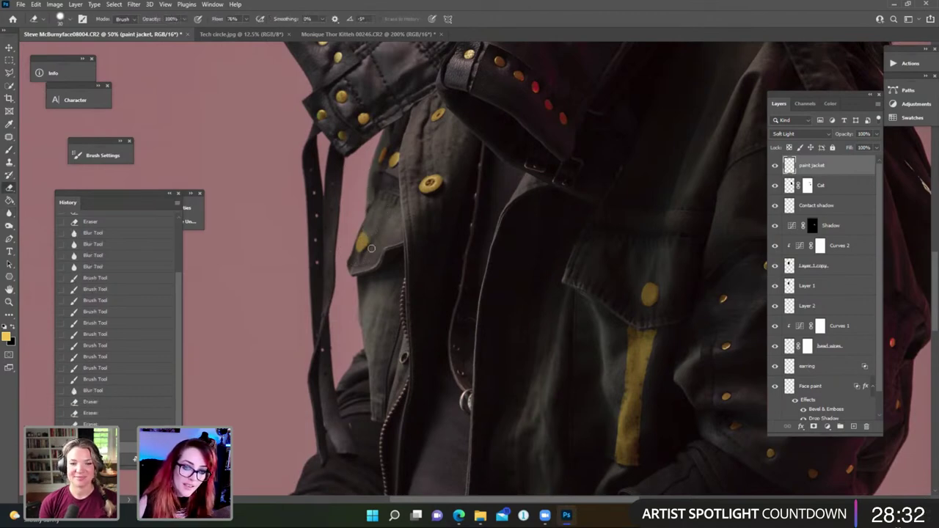
{"action": "left_click_drag", "start_coordinate": [368, 230], "coordinate": [368, 253]}
Clean the jacket beside the stud and blur the stud's edge.
{"action": "left_click", "coordinate": [366, 257]}
{"action": "left_click", "coordinate": [363, 259]}
{"action": "left_click", "coordinate": [358, 260]}
{"action": "left_click", "coordinate": [357, 260]}
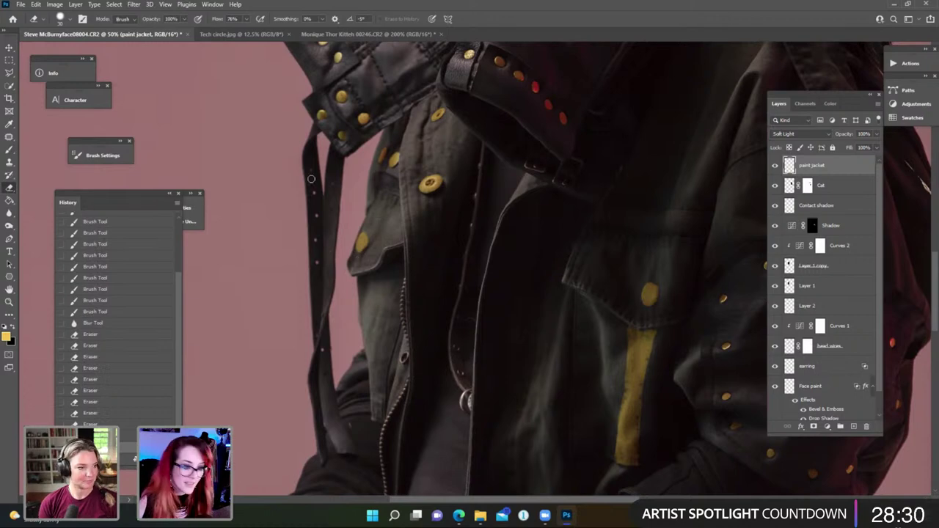
{"action": "left_click", "coordinate": [9, 213]}
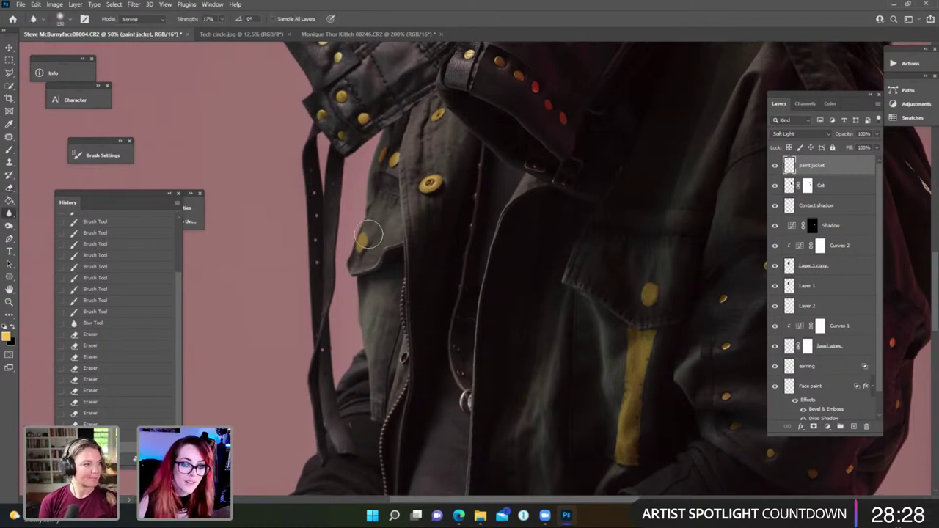
{"action": "left_click", "coordinate": [373, 248]}
Paint a yellow stripe along the jacket edge below the pocket, then trim and blur it.
{"action": "key", "text": "b"}
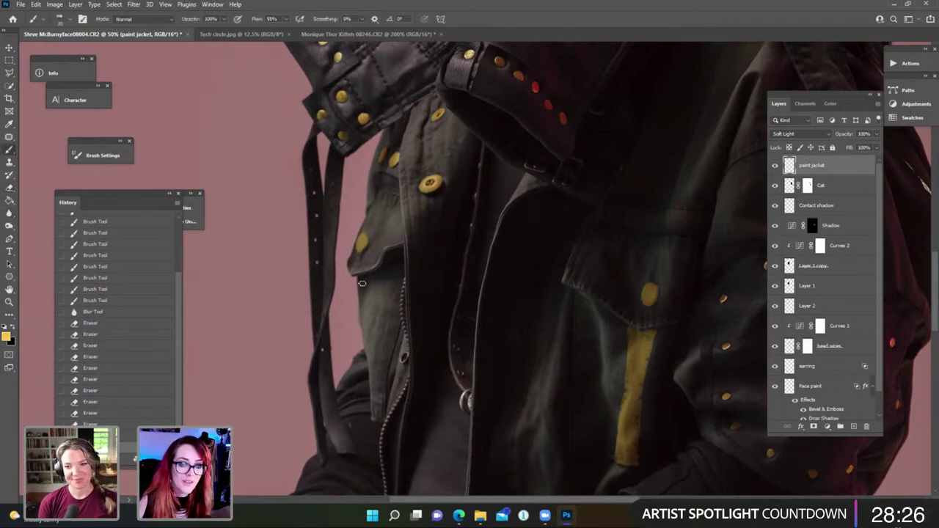
{"action": "left_click_drag", "start_coordinate": [363, 280], "coordinate": [362, 317]}
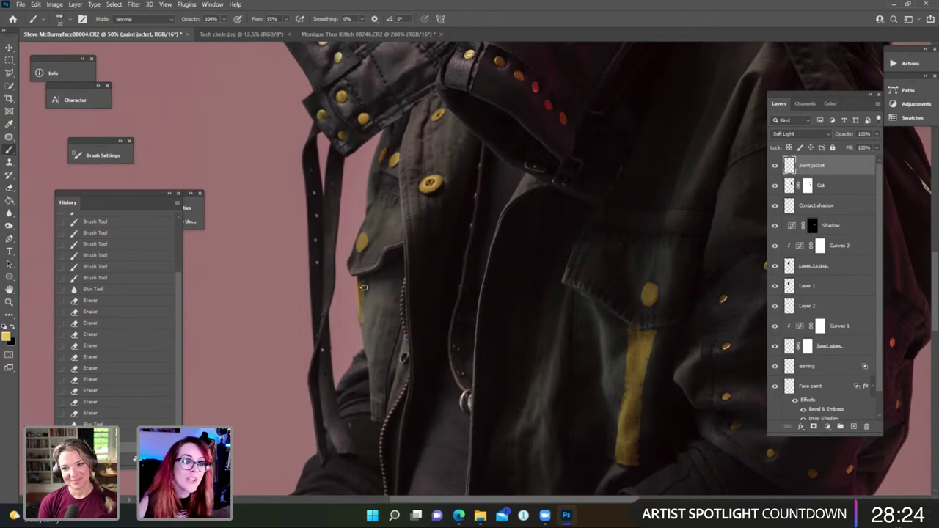
{"action": "left_click_drag", "start_coordinate": [364, 279], "coordinate": [364, 305]}
{"action": "mouse_move", "coordinate": [364, 305]}
{"action": "left_mouse_down"}
{"action": "mouse_move", "coordinate": [377, 408]}
{"action": "mouse_move", "coordinate": [375, 391]}
{"action": "mouse_move", "coordinate": [376, 417]}
{"action": "left_mouse_up"}
{"action": "mouse_move", "coordinate": [374, 381]}
{"action": "left_mouse_down"}
{"action": "mouse_move", "coordinate": [378, 411]}
{"action": "mouse_move", "coordinate": [381, 377]}
{"action": "left_mouse_up"}
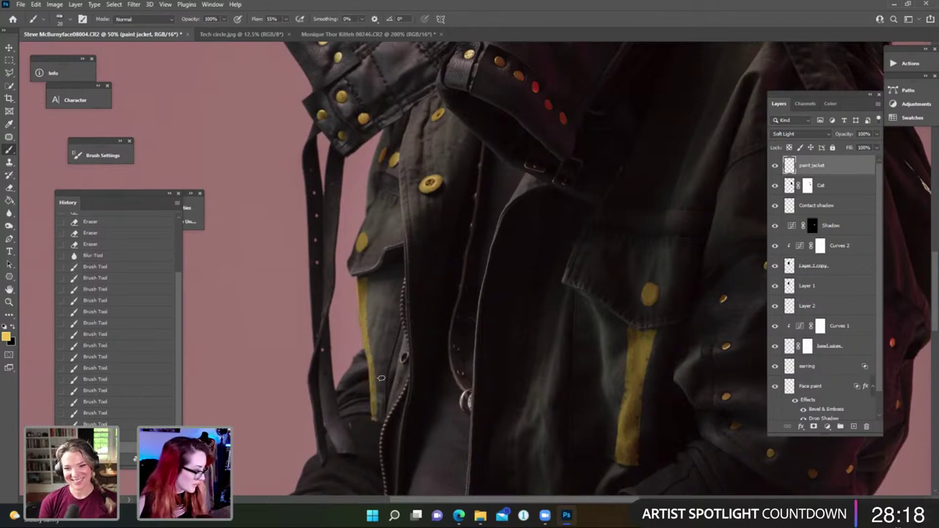
{"action": "key", "text": "e"}
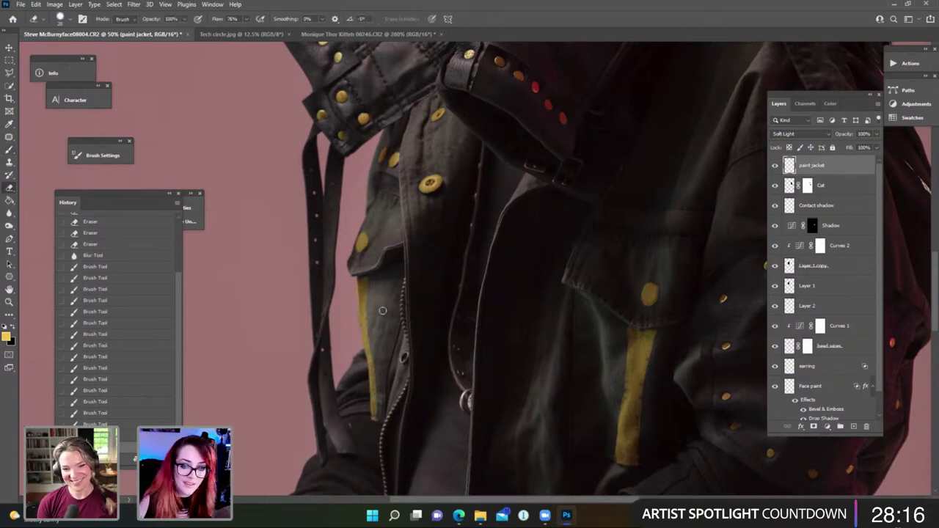
{"action": "mouse_move", "coordinate": [353, 286]}
{"action": "left_mouse_down"}
{"action": "mouse_move", "coordinate": [355, 334]}
{"action": "mouse_move", "coordinate": [359, 276]}
{"action": "left_mouse_up"}
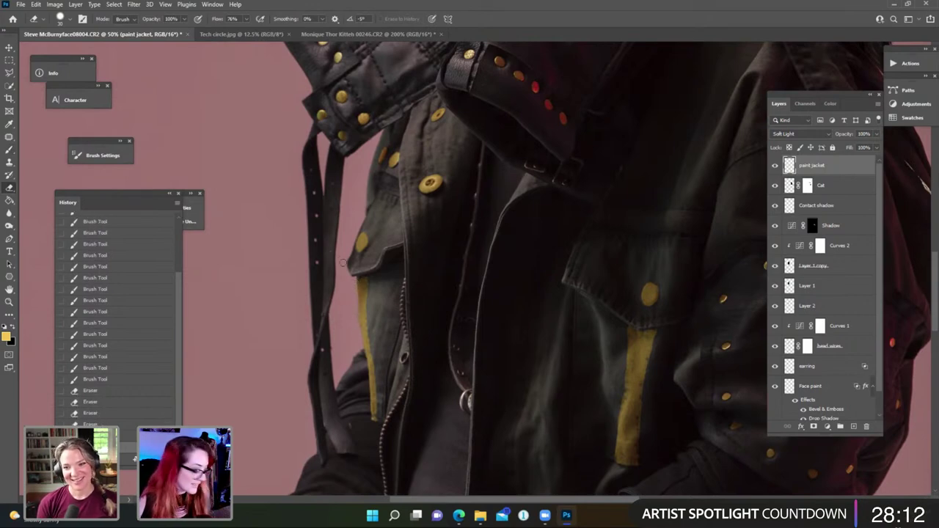
{"action": "key", "text": "b"}
{"action": "left_click_drag", "start_coordinate": [362, 312], "coordinate": [361, 293]}
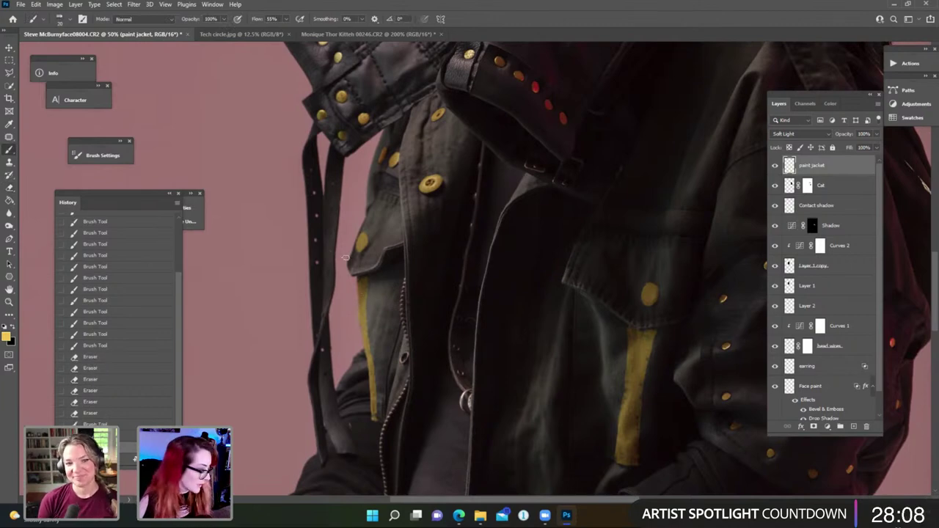
{"action": "left_click", "coordinate": [8, 212]}
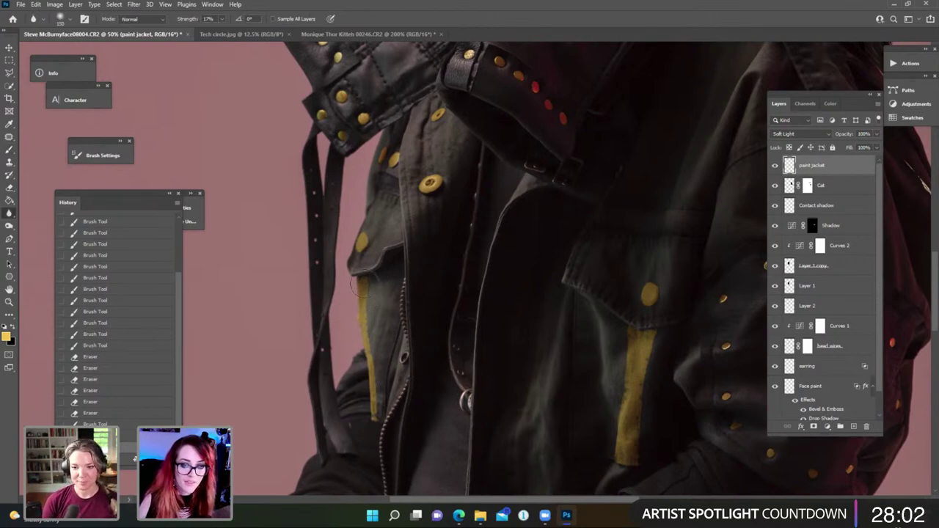
{"action": "left_click_drag", "start_coordinate": [356, 323], "coordinate": [367, 435]}
{"action": "key", "text": "ctrl+minus"}
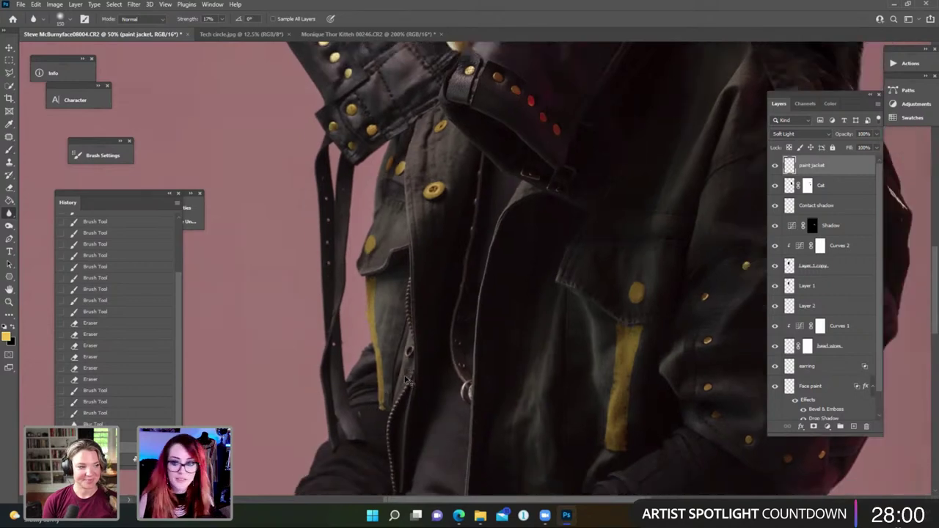
{"action": "key", "text": "ctrl+minus"}
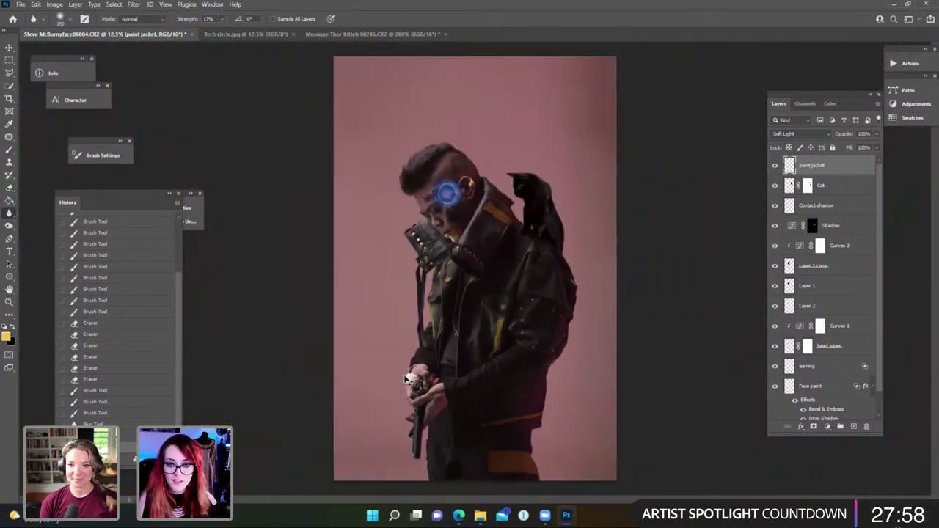
{"action": "key", "text": "ctrl+plus"}
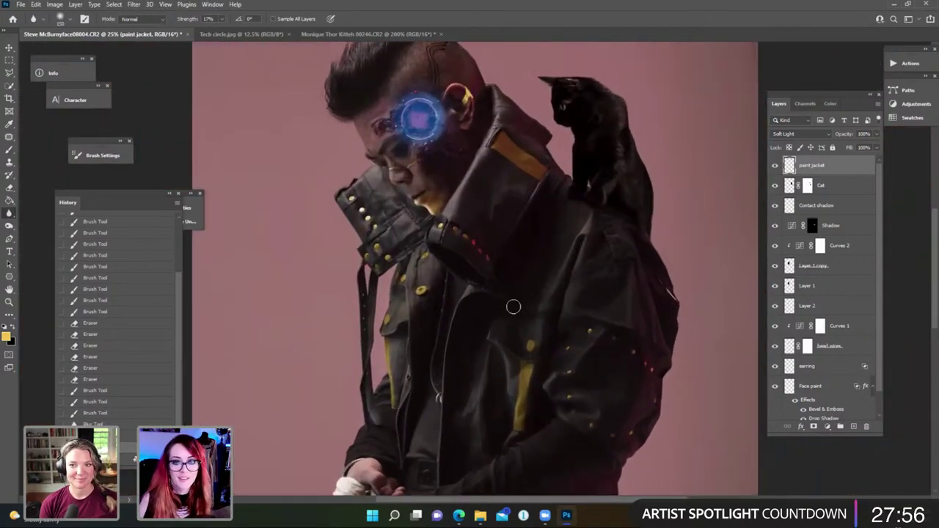
{"action": "left_click_drag", "start_coordinate": [580, 339], "coordinate": [451, 98]}
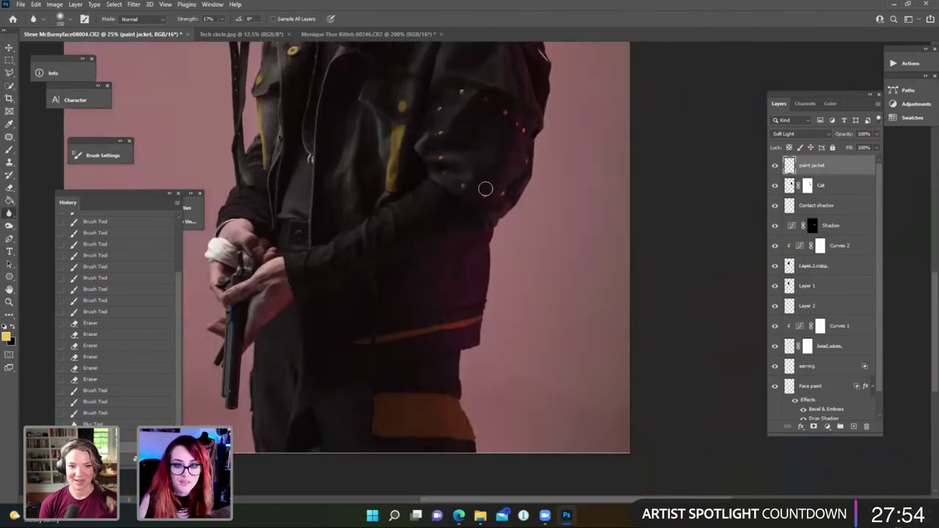
{"action": "left_click_drag", "start_coordinate": [484, 189], "coordinate": [510, 180]}
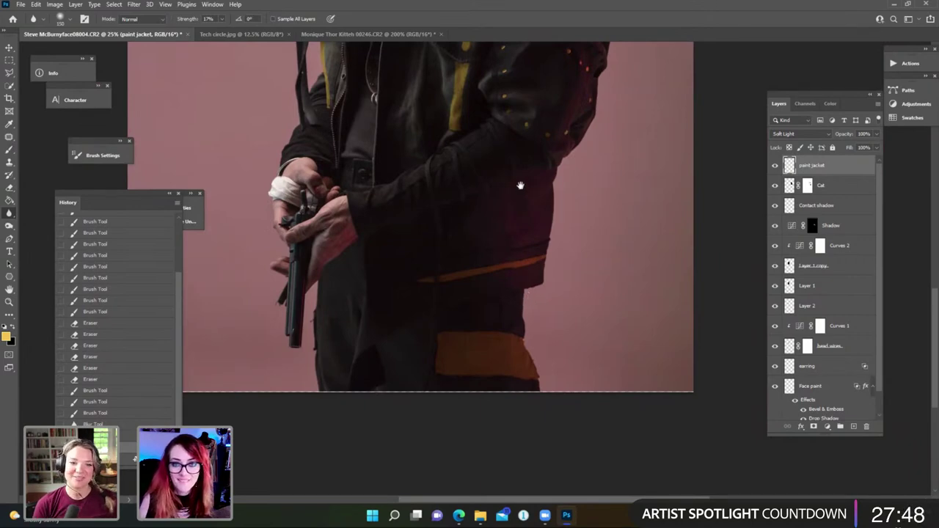
{"action": "left_click_drag", "start_coordinate": [520, 185], "coordinate": [498, 396]}
{"action": "left_click_drag", "start_coordinate": [502, 279], "coordinate": [501, 352]}
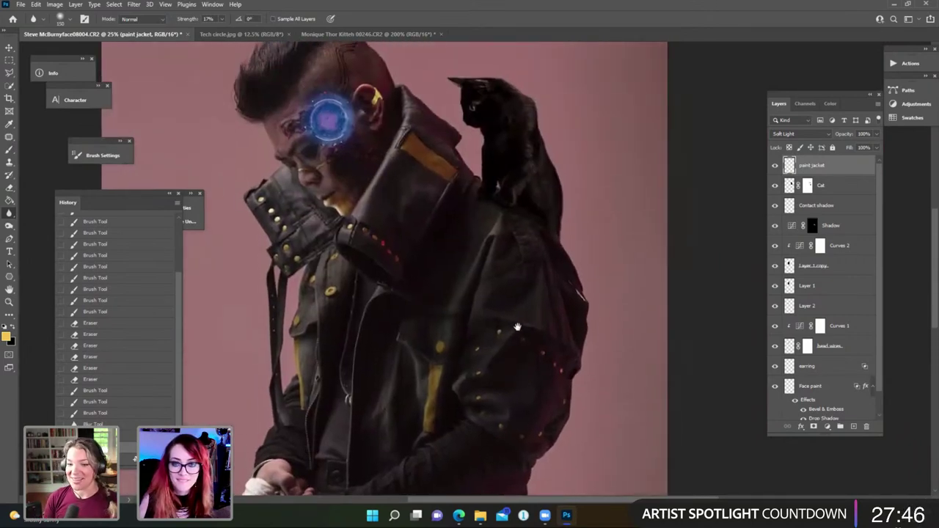
{"action": "mouse_move", "coordinate": [438, 226]}
{"action": "left_mouse_down"}
{"action": "mouse_move", "coordinate": [528, 266]}
{"action": "mouse_move", "coordinate": [465, 235]}
{"action": "mouse_move", "coordinate": [481, 269]}
{"action": "mouse_move", "coordinate": [451, 137]}
{"action": "left_mouse_up"}
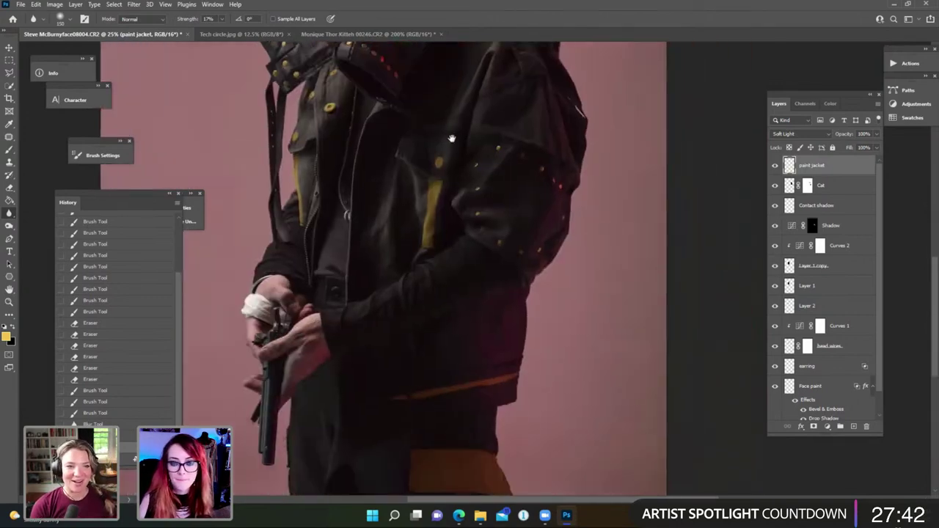
{"action": "left_click_drag", "start_coordinate": [463, 256], "coordinate": [459, 212]}
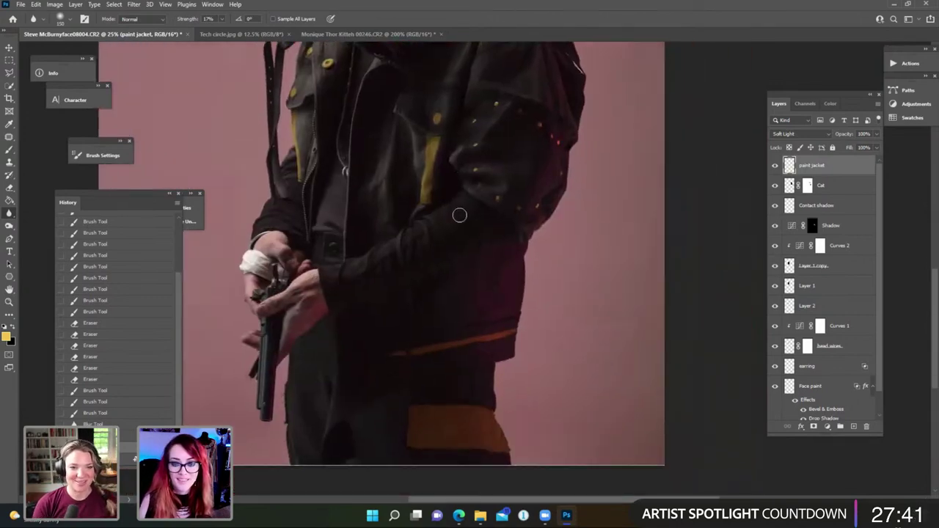
Split the paint jacket layer's Underlying Layer black Blend If slider to 0/25, then zoom out.
{"action": "double_click", "coordinate": [834, 168]}
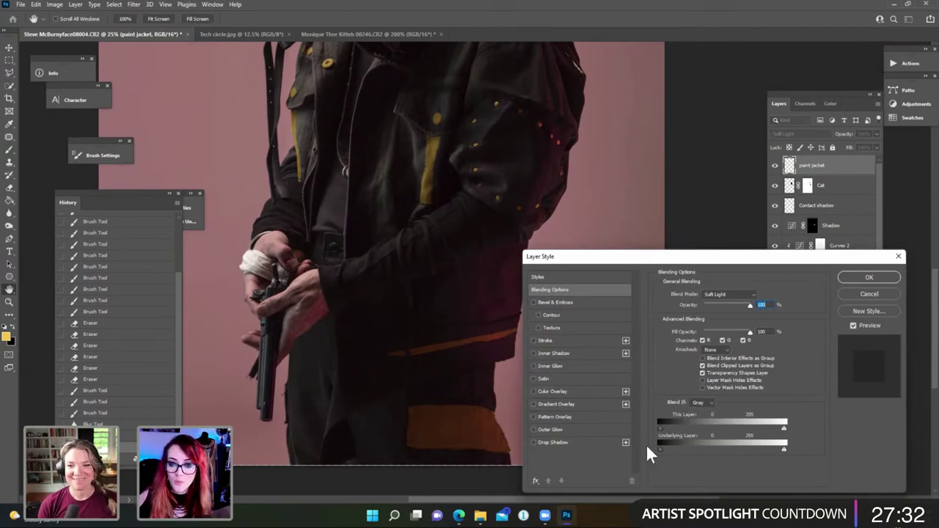
{"action": "left_click_drag", "start_coordinate": [665, 450], "coordinate": [670, 451]}
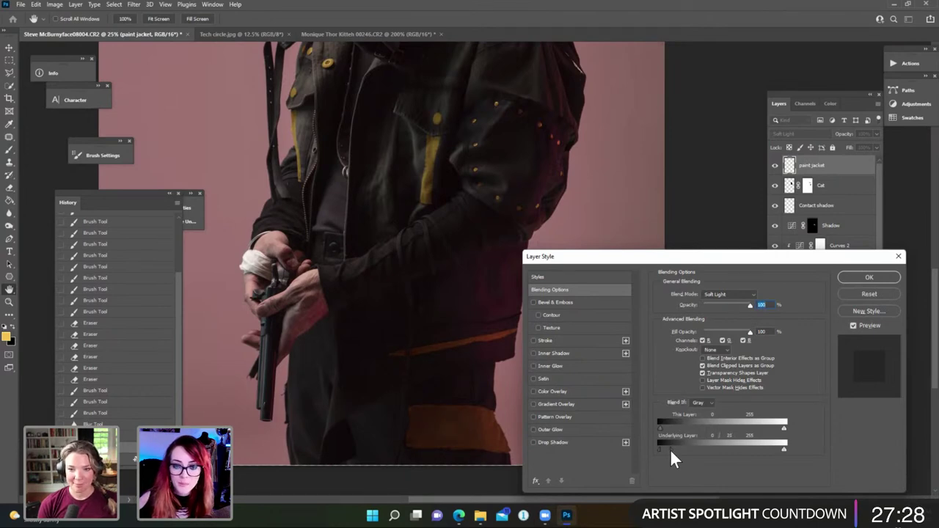
{"action": "left_click_drag", "start_coordinate": [671, 449], "coordinate": [672, 449]}
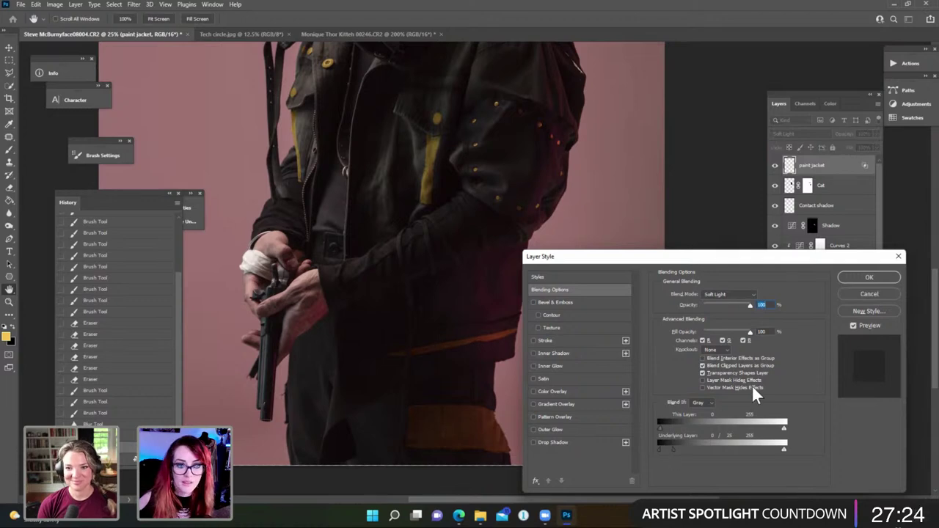
{"action": "left_click", "coordinate": [865, 276]}
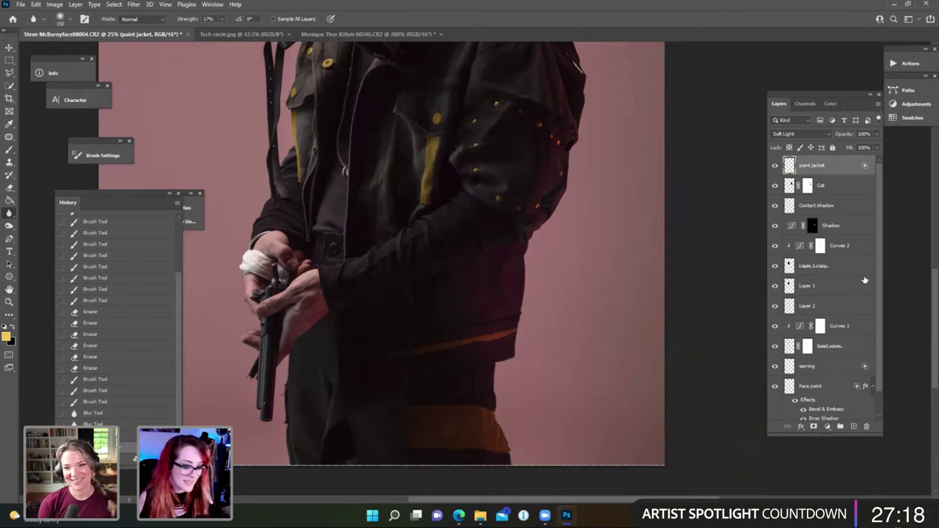
{"action": "key", "text": "ctrl+minus"}
{"action": "key", "text": "ctrl+minus"}
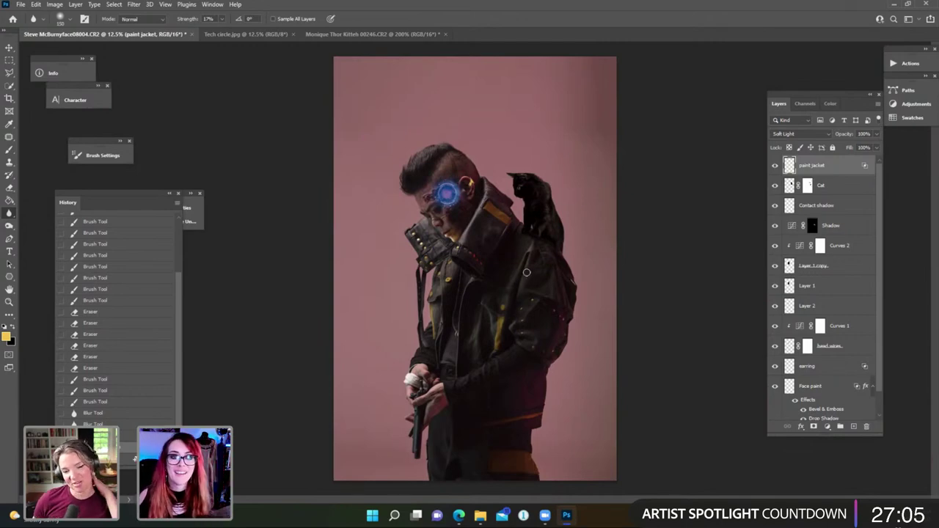
Close the Tech circle and cat photo documents, choosing not to save the cat photo.
{"action": "left_click", "coordinate": [291, 33]}
{"action": "left_click", "coordinate": [292, 33]}
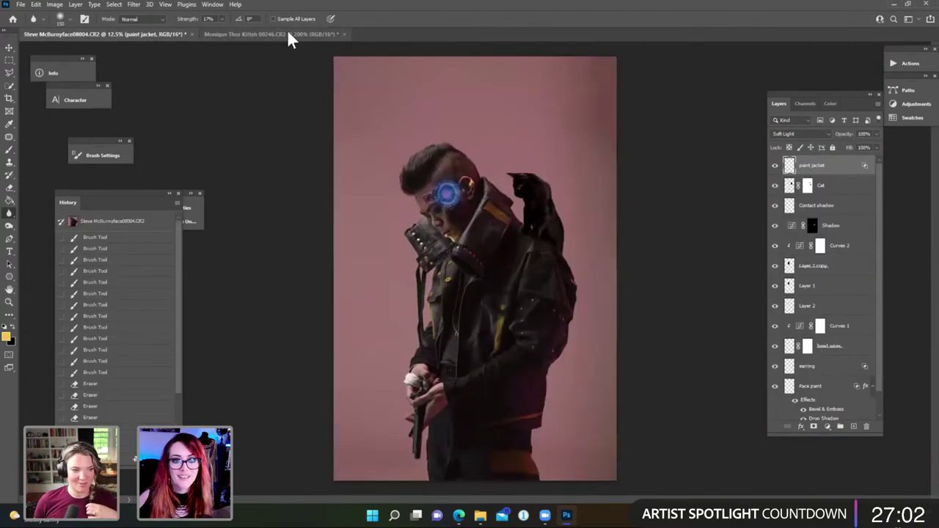
{"action": "left_click", "coordinate": [334, 33]}
{"action": "left_click", "coordinate": [347, 33]}
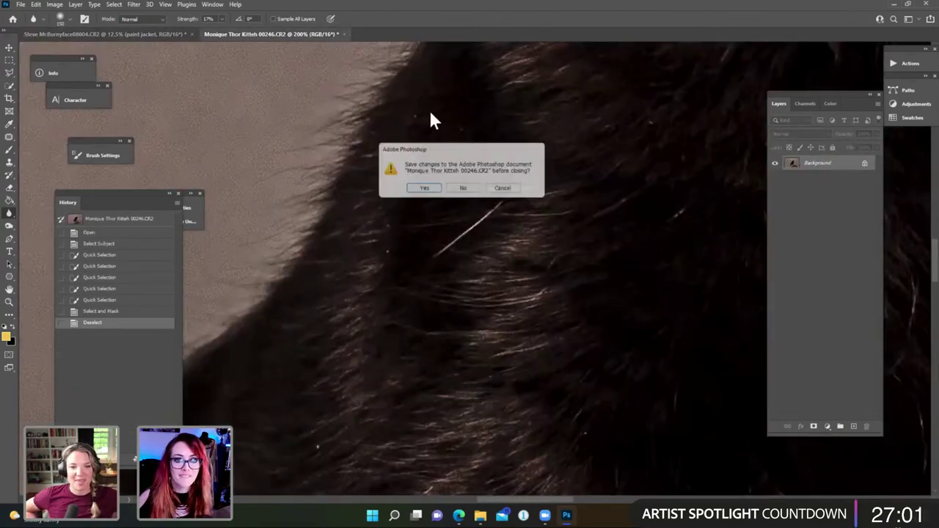
{"action": "left_click", "coordinate": [474, 193]}
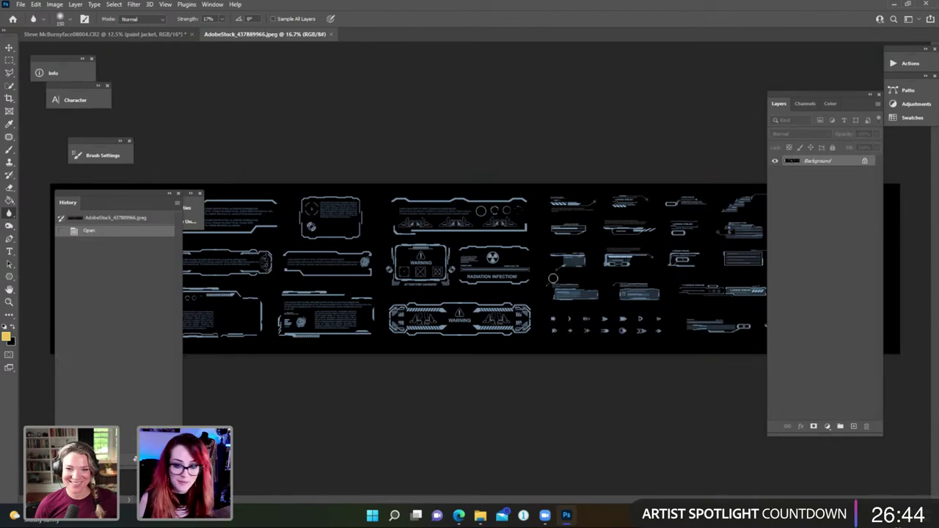
Marquee-select the WARNING frame on the HUD sheet and paste it into the composite as Layer 3.
{"action": "key", "text": "m"}
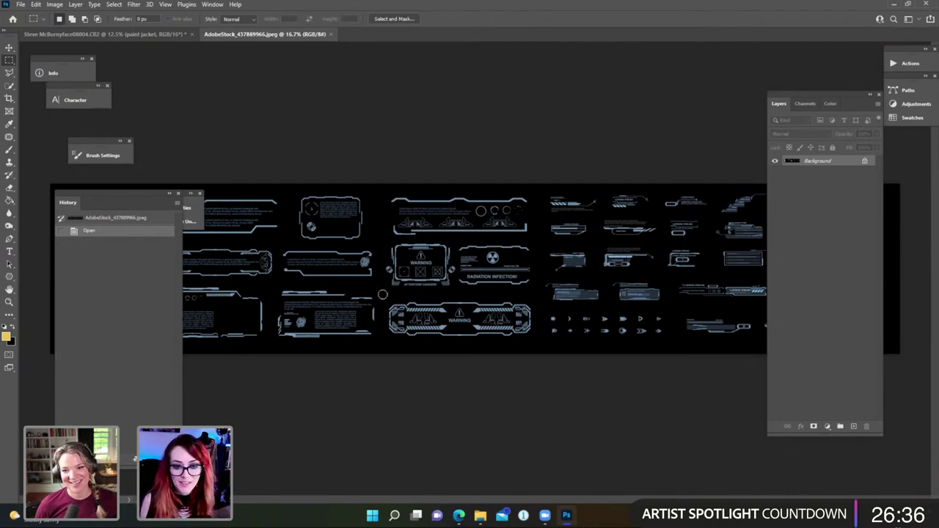
{"action": "left_click_drag", "start_coordinate": [383, 295], "coordinate": [528, 341]}
{"action": "left_click_drag", "start_coordinate": [540, 344], "coordinate": [540, 344]}
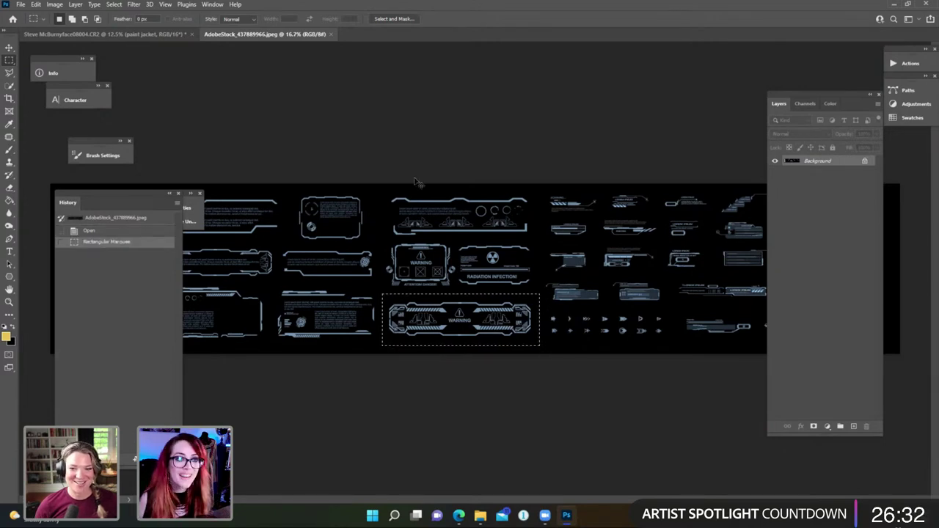
{"action": "left_click", "coordinate": [178, 34]}
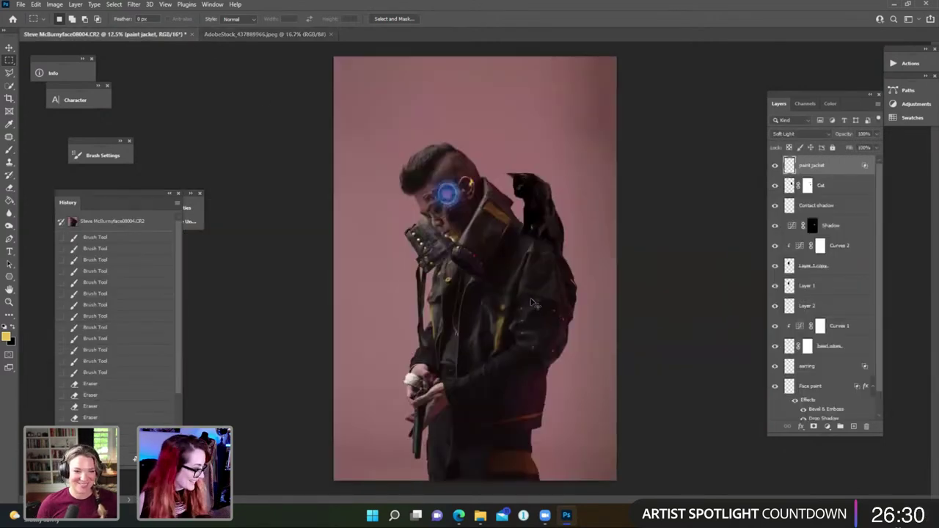
{"action": "key", "text": "ctrl+v"}
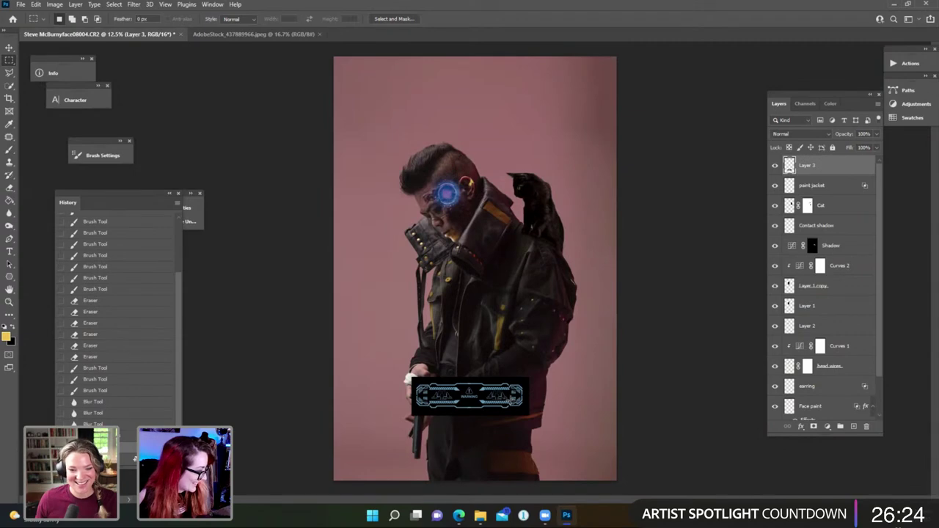
Flip the WARNING banner vertically and move it onto the forearm sleeve.
{"action": "key", "text": "ctrl+t"}
{"action": "right_click", "coordinate": [489, 401]}
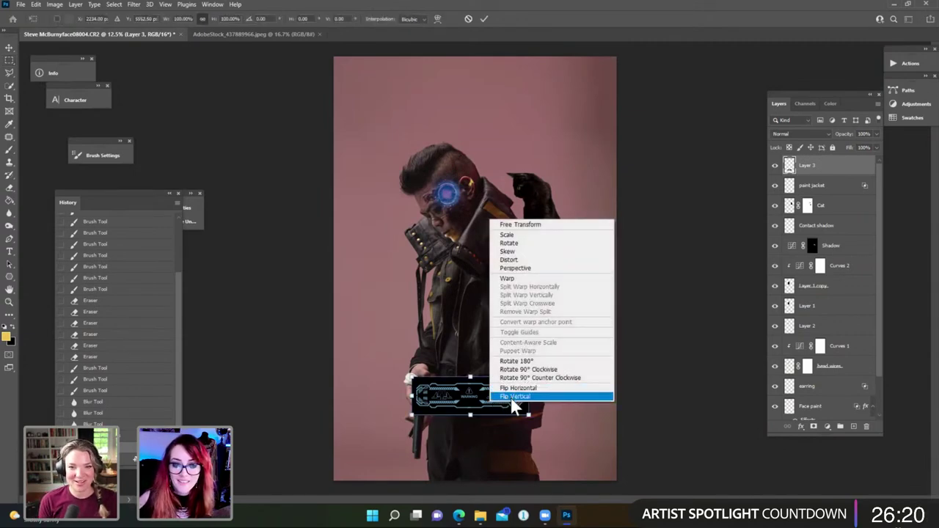
{"action": "left_click", "coordinate": [513, 396]}
{"action": "left_click_drag", "start_coordinate": [516, 405], "coordinate": [538, 377]}
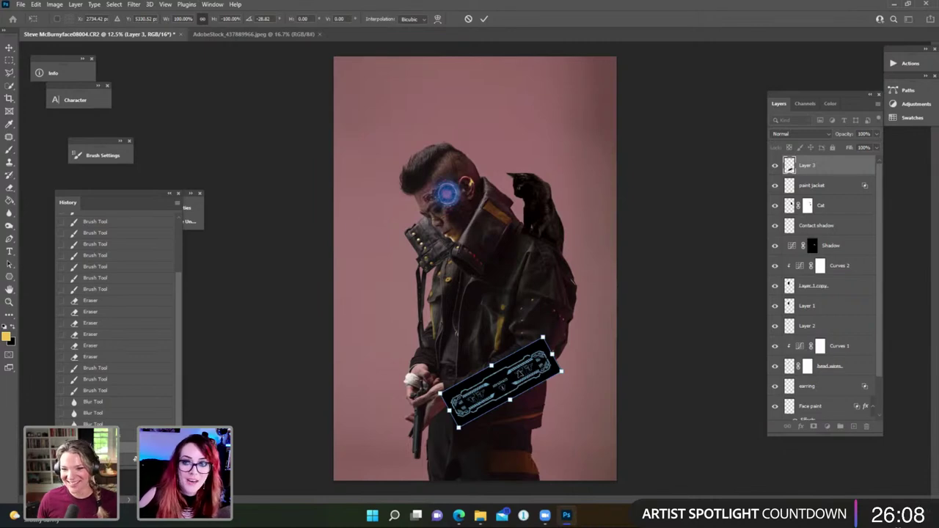
Taper the banner with a Perspective transform so it follows the sleeve.
{"action": "right_click", "coordinate": [523, 379]}
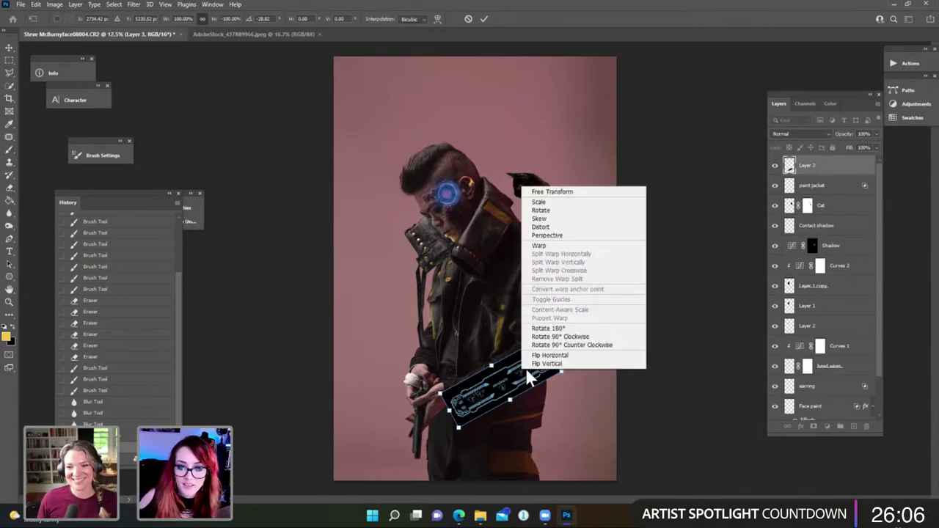
{"action": "left_click", "coordinate": [563, 236]}
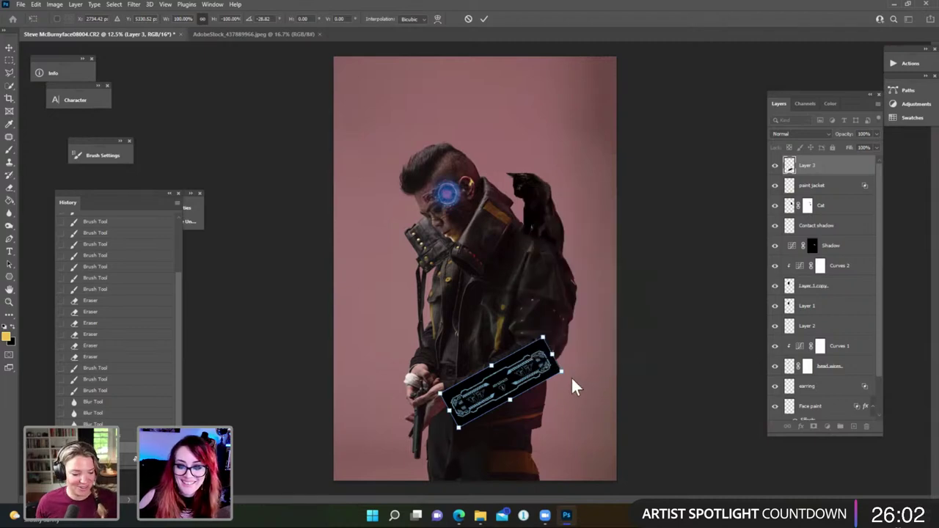
{"action": "left_click_drag", "start_coordinate": [561, 372], "coordinate": [538, 396]}
Apply the banner transform and set Layer 3's blend mode to Screen.
{"action": "key", "text": "Return"}
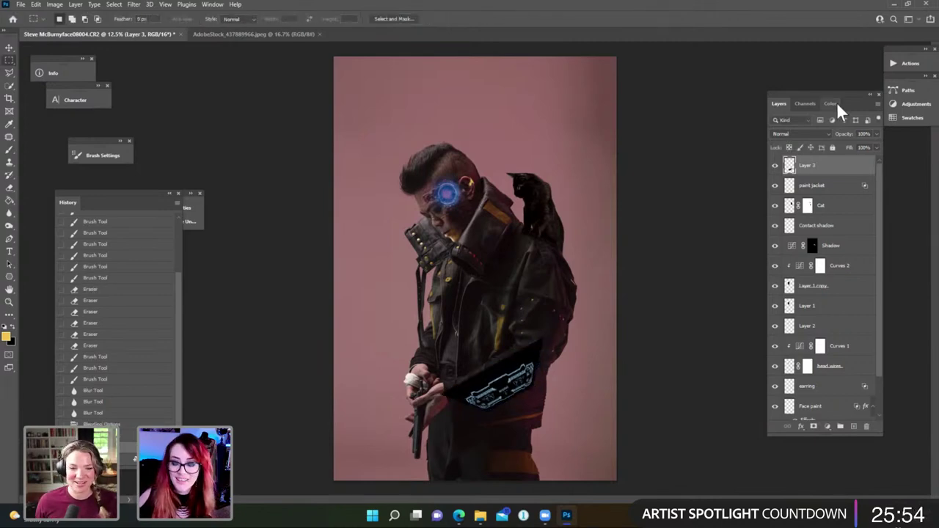
{"action": "left_click", "coordinate": [815, 133]}
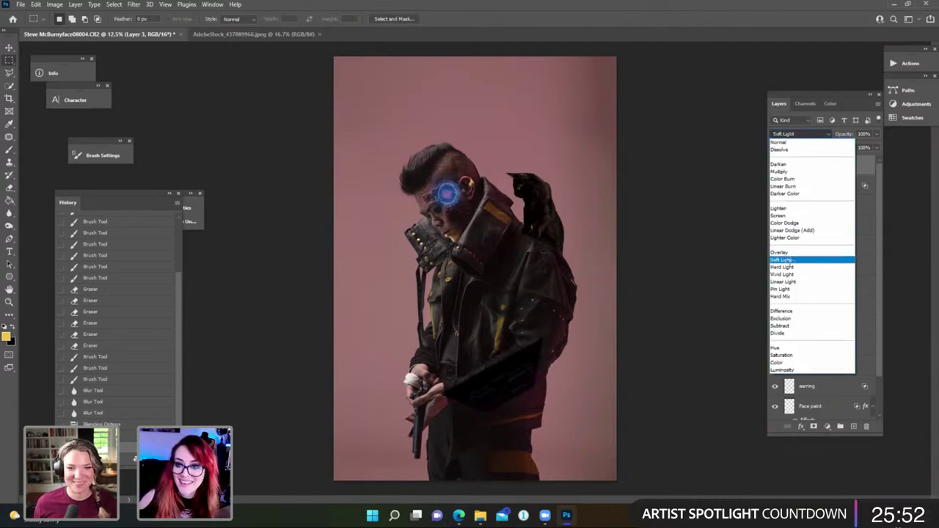
{"action": "left_click", "coordinate": [782, 216]}
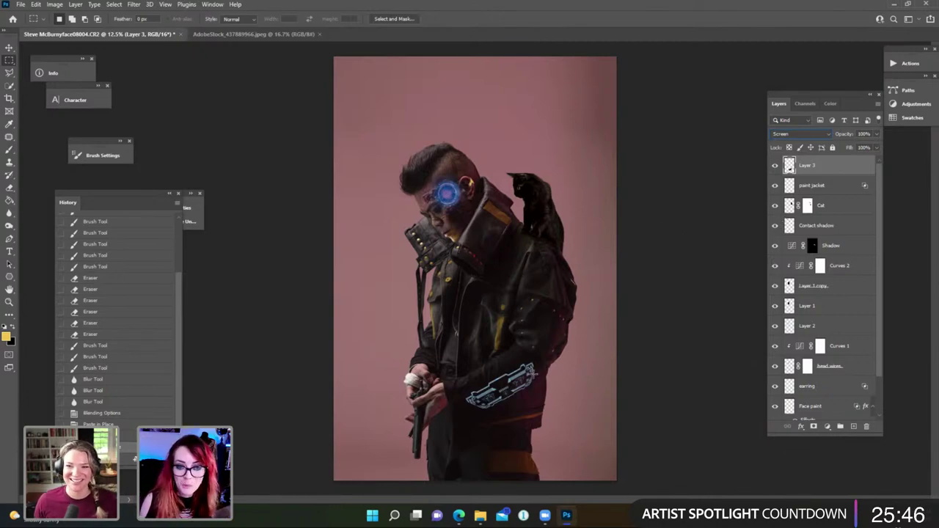
Nudge the decal slightly up and left on the sleeve, then zoom in on it.
{"action": "key", "text": "v"}
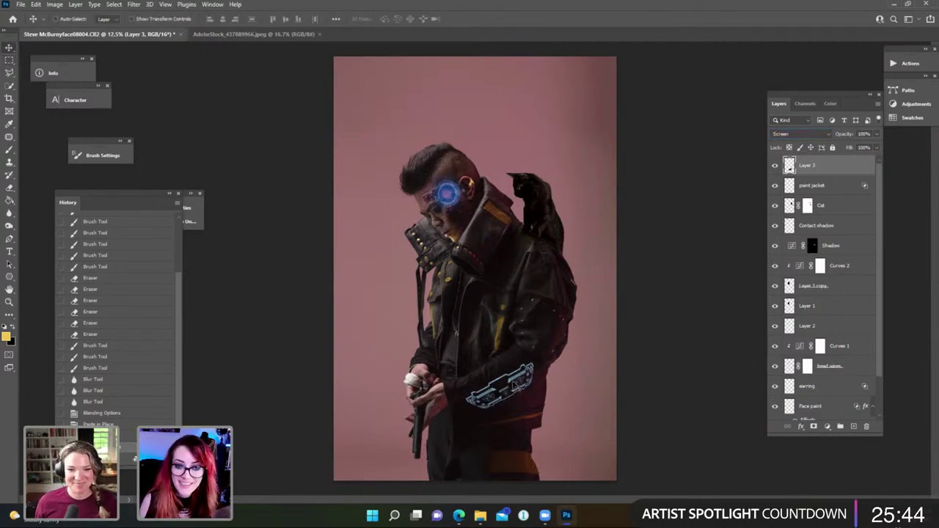
{"action": "key", "text": "ctrl+t"}
{"action": "left_click_drag", "start_coordinate": [517, 383], "coordinate": [527, 376]}
{"action": "key", "text": "Return"}
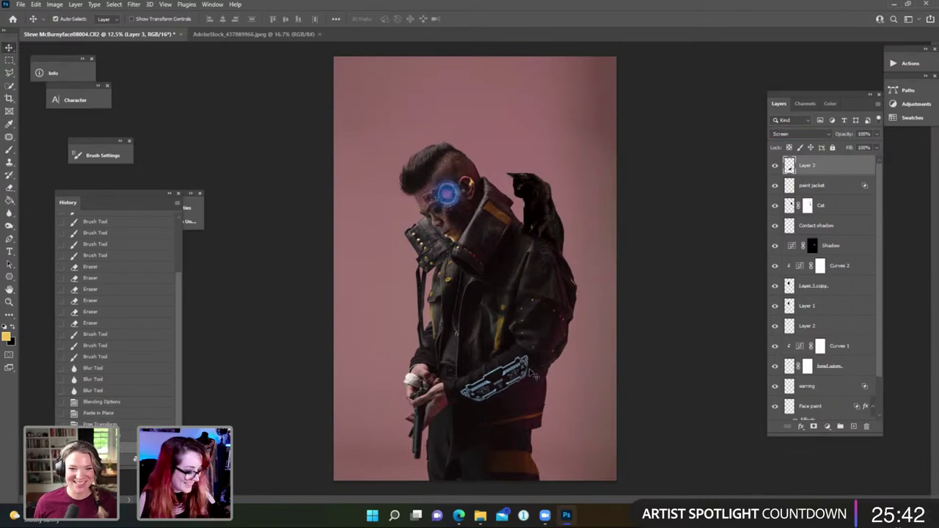
{"action": "key", "text": "ctrl+plus"}
{"action": "key", "text": "ctrl+plus"}
{"action": "key", "text": "ctrl+plus"}
{"action": "left_click_drag", "start_coordinate": [550, 359], "coordinate": [503, 245]}
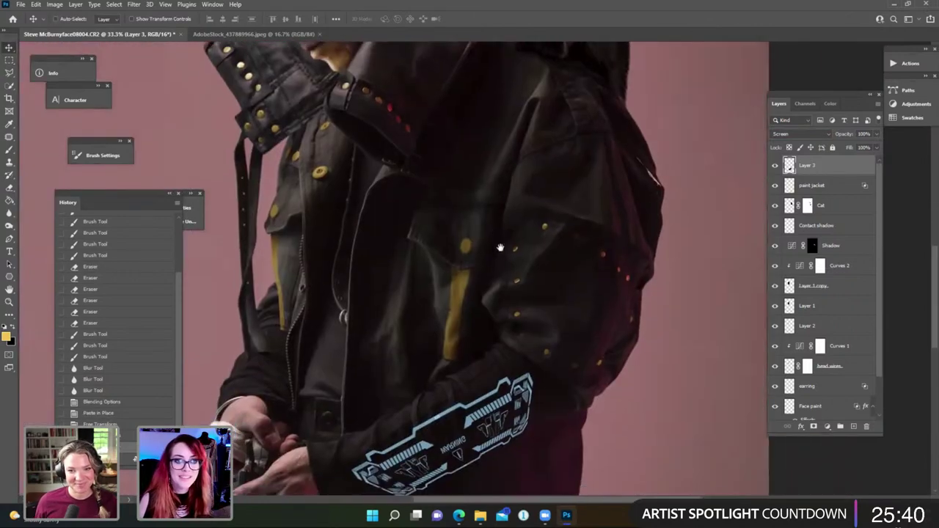
Compare against the HUD stock sheet, undo the nudge, and restart Free Transform on the decal.
{"action": "left_click", "coordinate": [267, 34]}
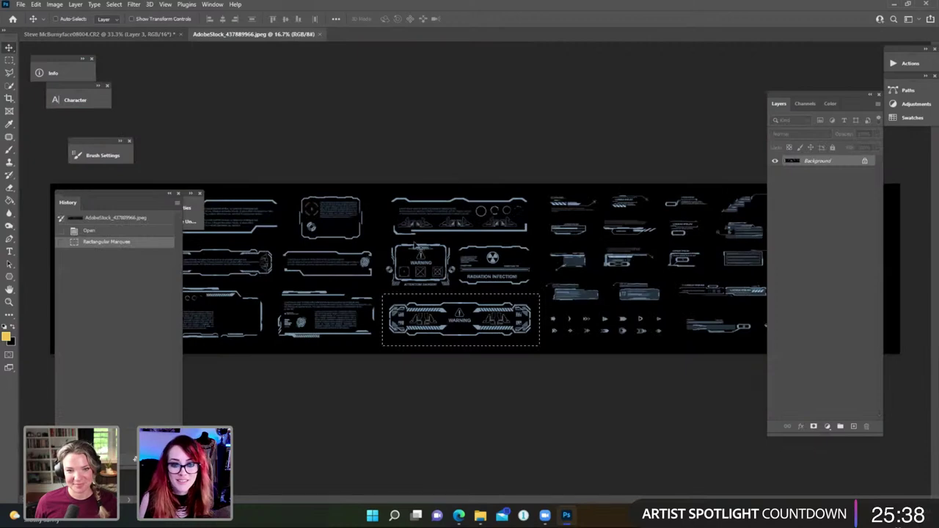
{"action": "left_click", "coordinate": [154, 36]}
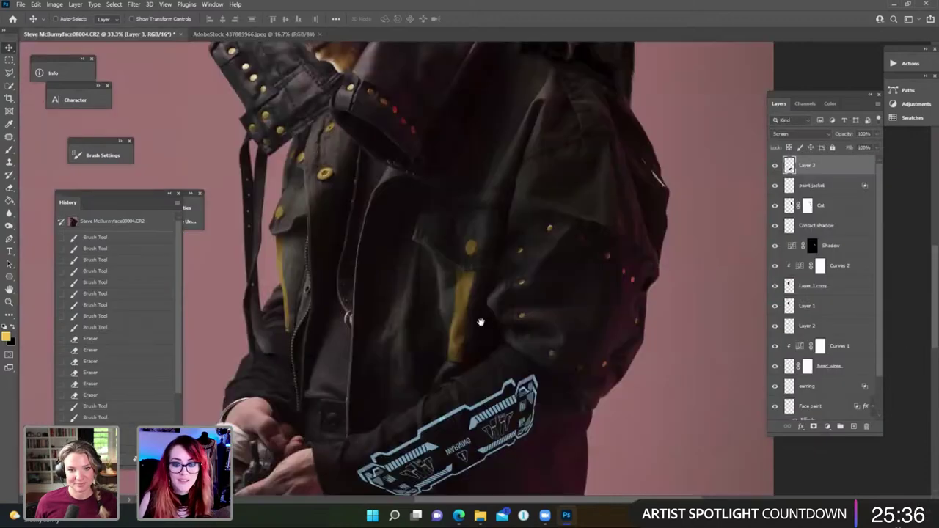
{"action": "key", "text": "ctrl+z"}
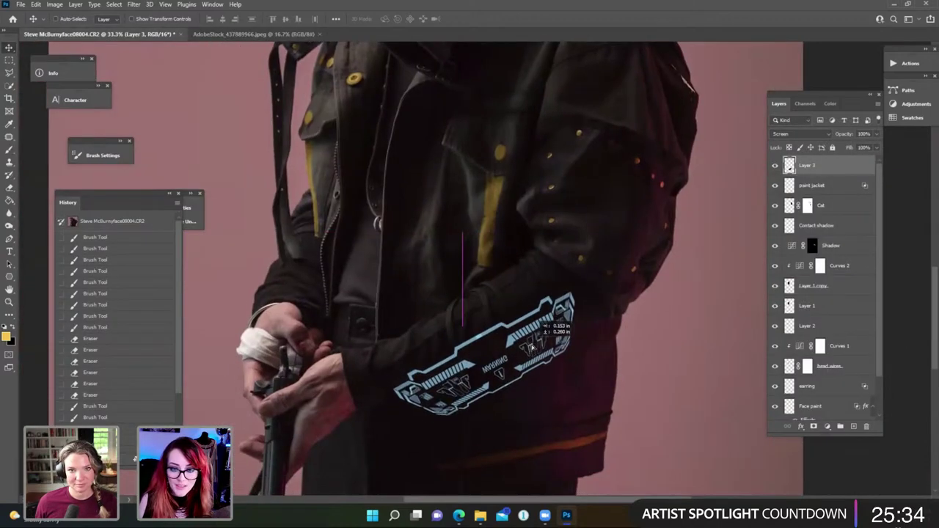
{"action": "key", "text": "ctrl+t"}
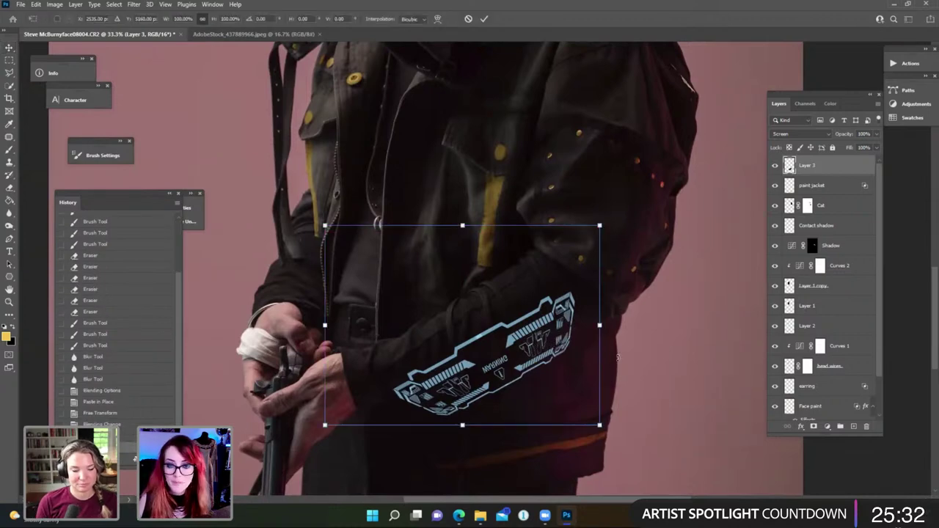
Flip the decal vertically, rotate it about 127° along the forearm, and commit.
{"action": "left_click_drag", "start_coordinate": [616, 355], "coordinate": [614, 356]}
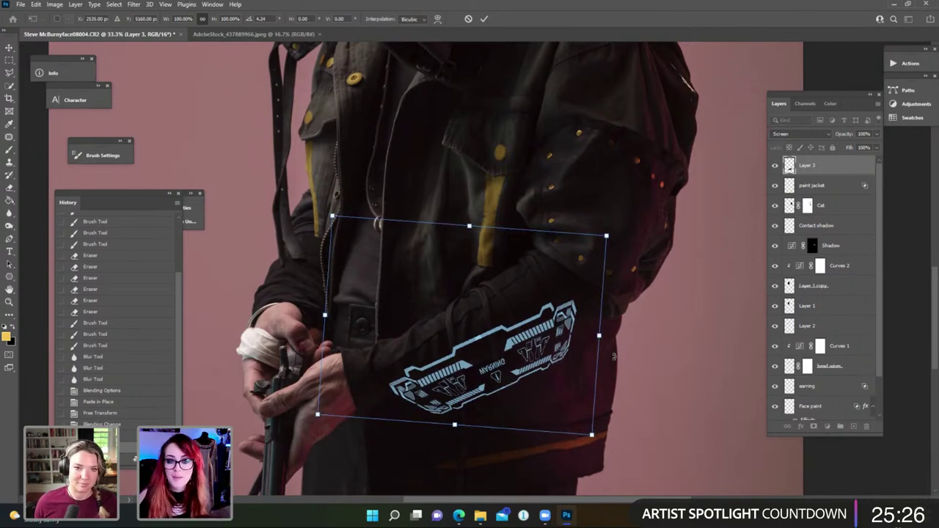
{"action": "right_click", "coordinate": [481, 367]}
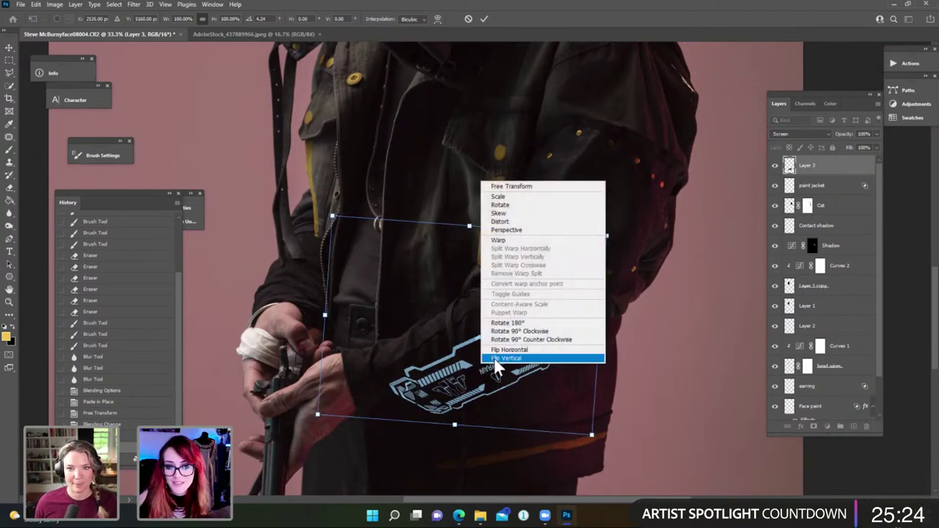
{"action": "left_click", "coordinate": [505, 350]}
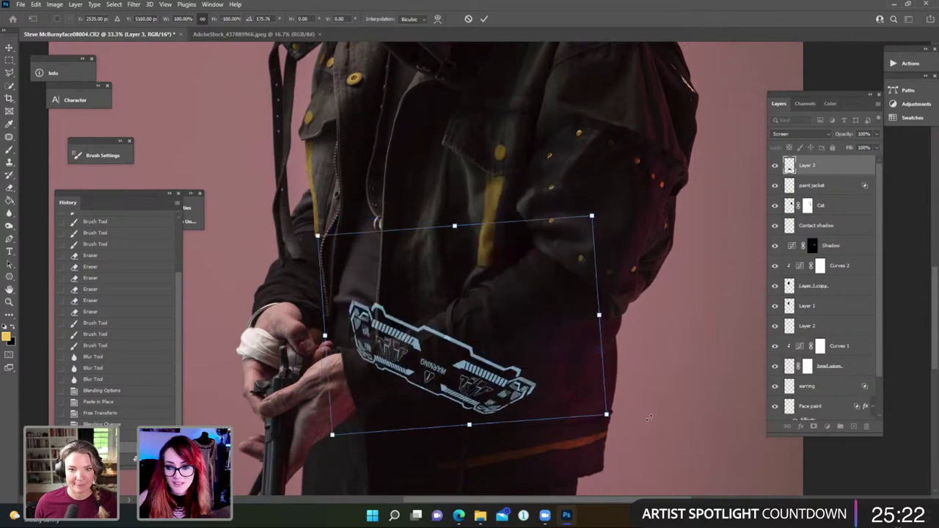
{"action": "left_click_drag", "start_coordinate": [648, 416], "coordinate": [629, 258]}
{"action": "mouse_move", "coordinate": [527, 327]}
{"action": "left_mouse_down"}
{"action": "mouse_move", "coordinate": [549, 324]}
{"action": "mouse_move", "coordinate": [540, 321]}
{"action": "left_mouse_up"}
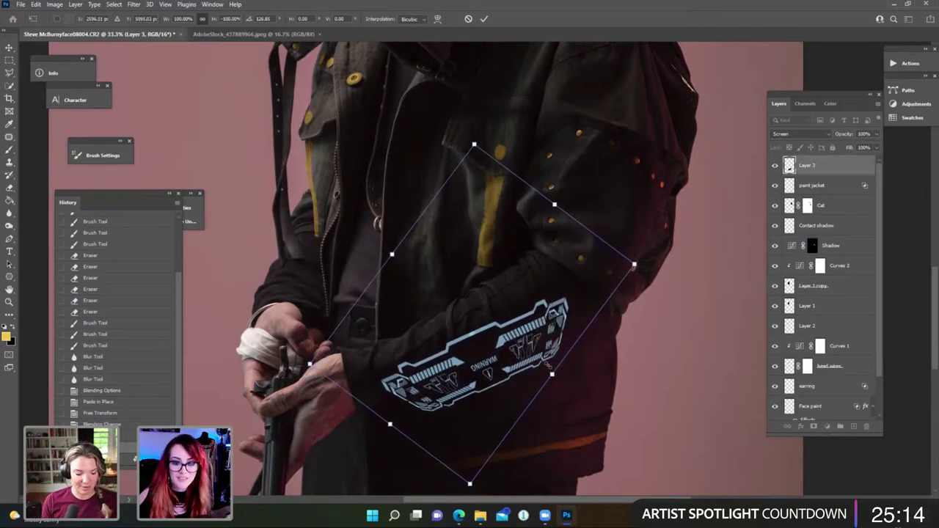
{"action": "left_click_drag", "start_coordinate": [563, 419], "coordinate": [566, 418]}
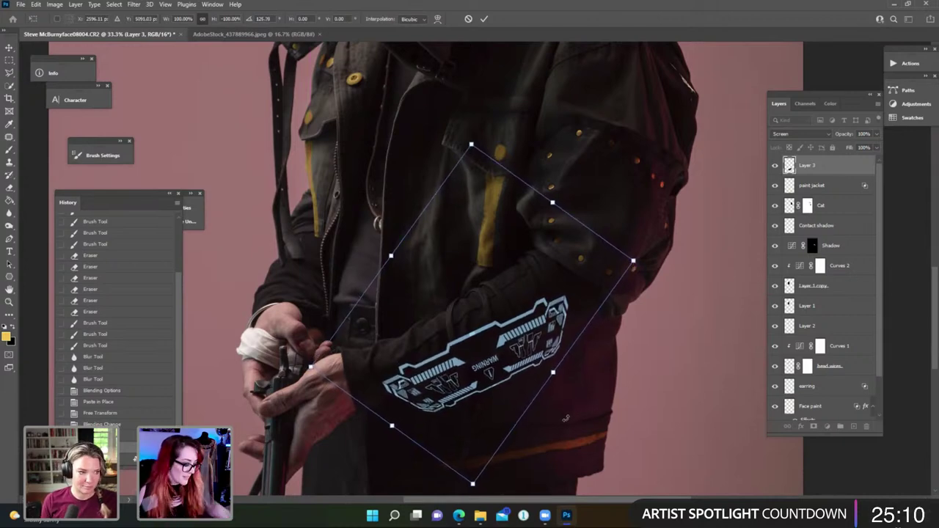
{"action": "key", "text": "Return"}
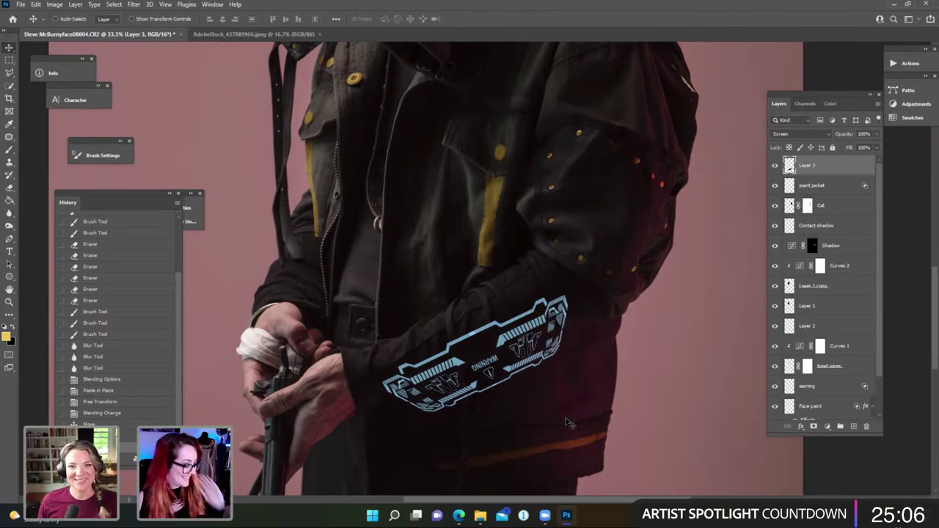
Duplicate Layer 3 to brighten the glow and rename Layer 1 to 'Circle'.
{"action": "key", "text": "ctrl+j"}
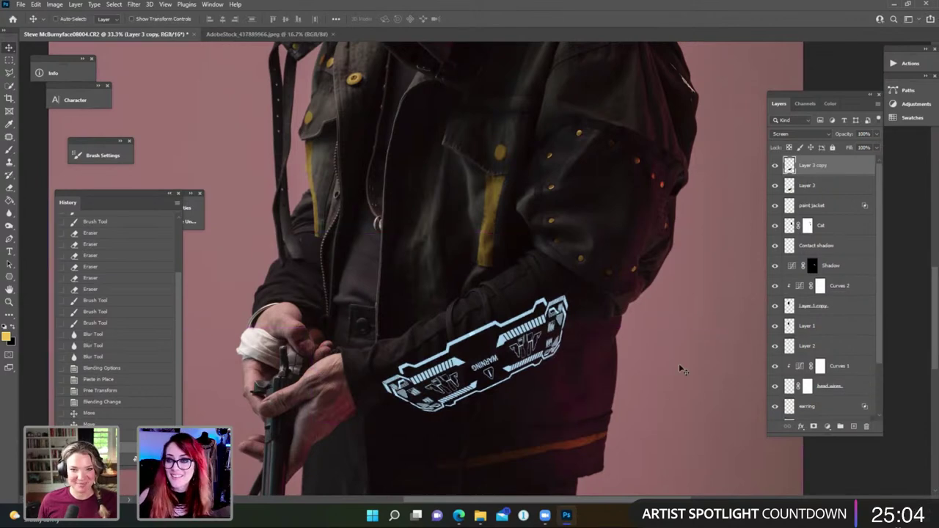
{"action": "left_click", "coordinate": [833, 187]}
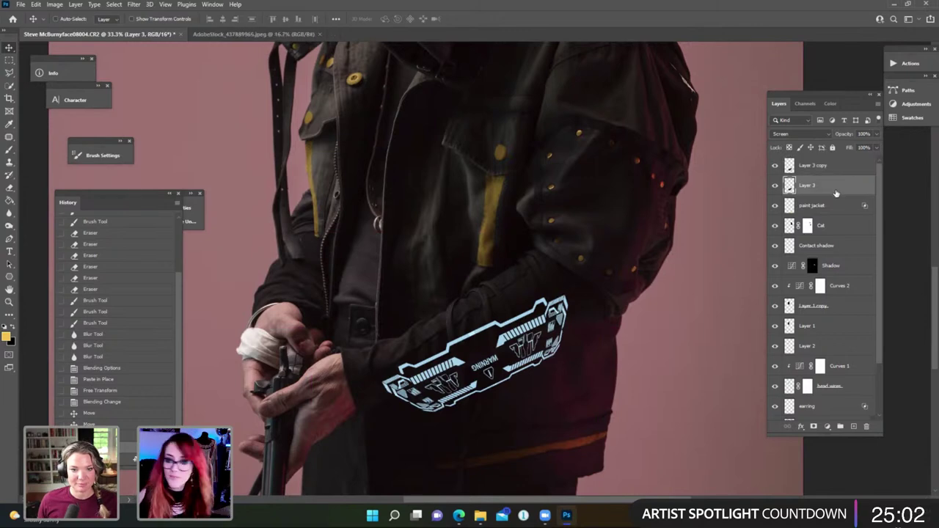
{"action": "double_click", "coordinate": [814, 326]}
{"action": "type", "text": "Circle"}
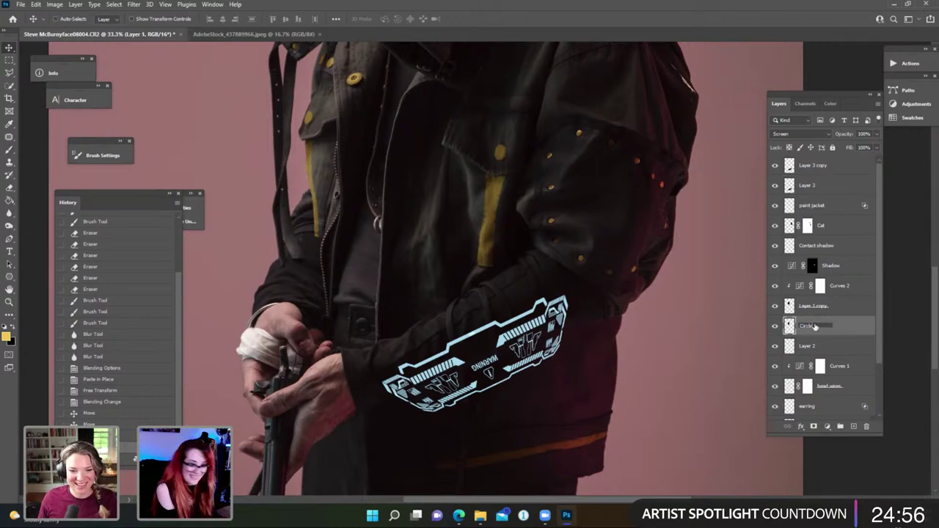
{"action": "key", "text": "Return"}
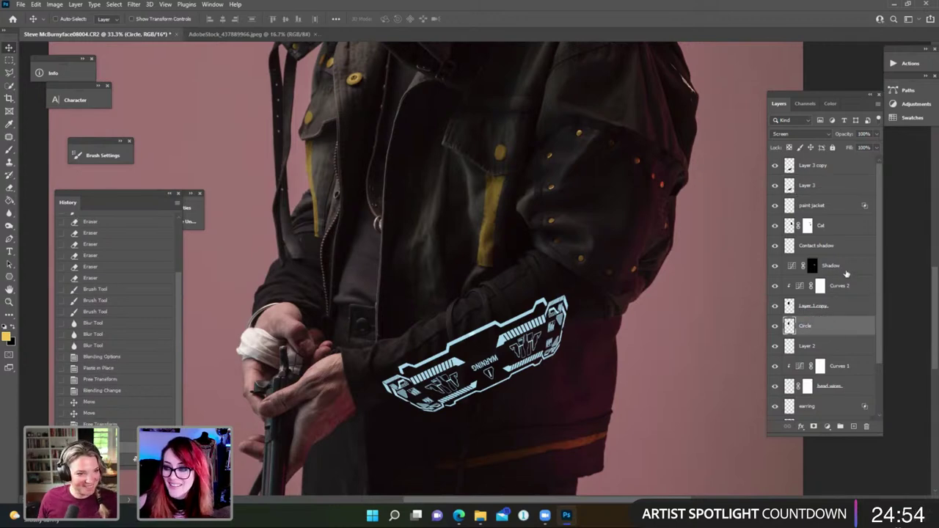
Group the Cat, Contact shadow and Shadow layers into a group named 'cAT'.
{"action": "left_click", "coordinate": [841, 229]}
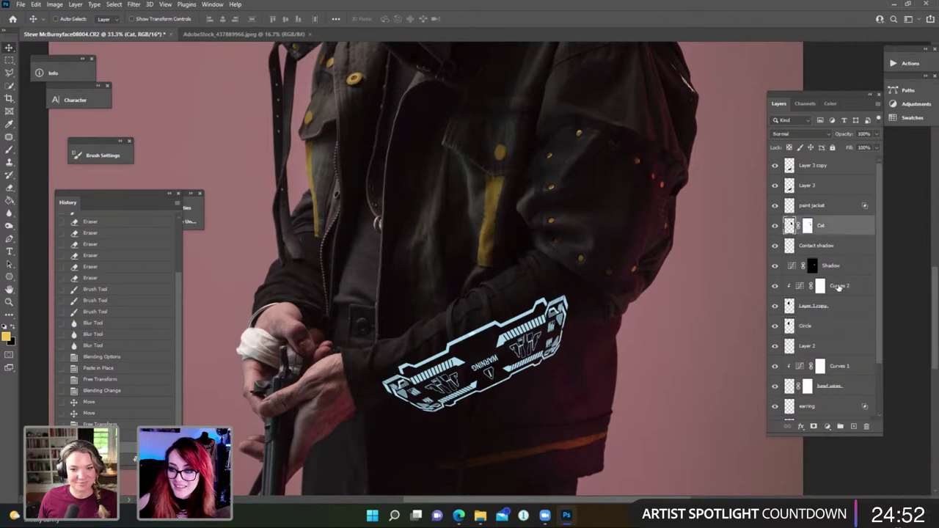
{"action": "left_click", "coordinate": [841, 268]}
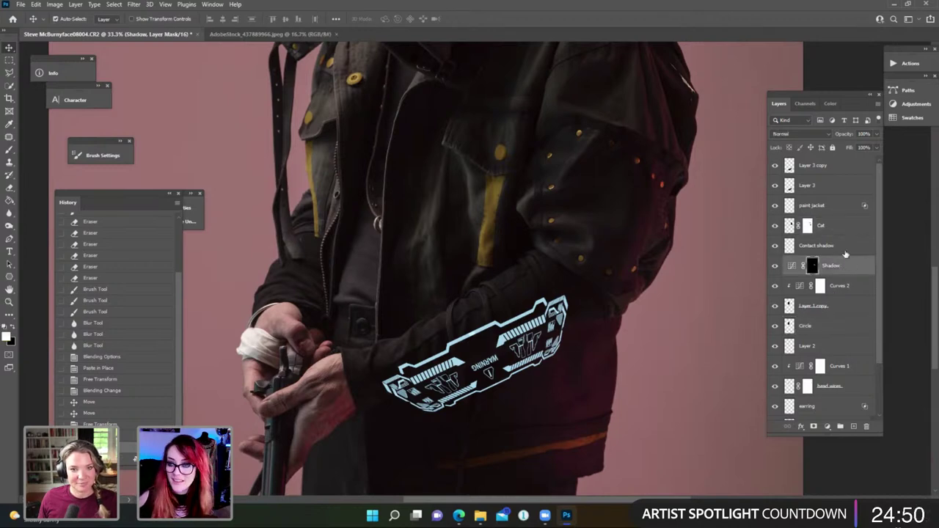
{"action": "left_click", "coordinate": [836, 232], "text": "shift"}
{"action": "key", "text": "ctrl+g"}
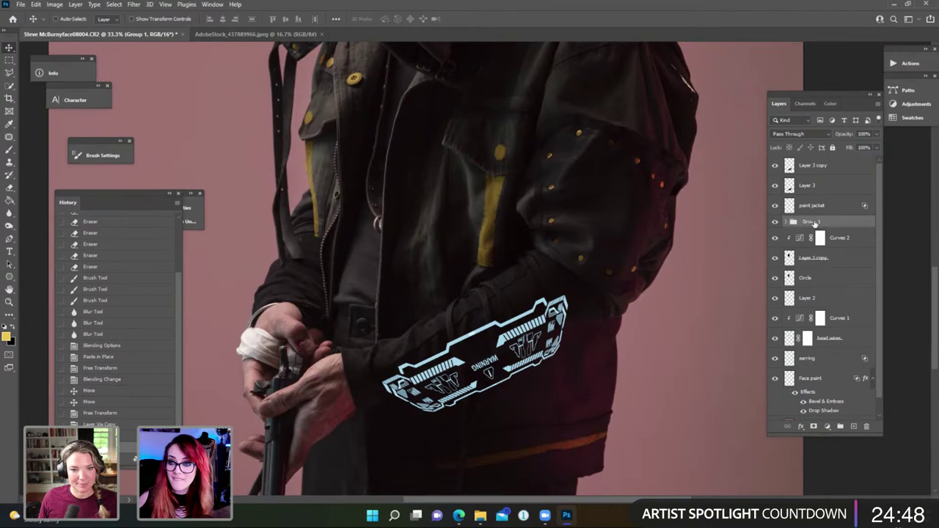
{"action": "double_click", "coordinate": [813, 221]}
{"action": "type", "text": "cAT"}
{"action": "key", "text": "Return"}
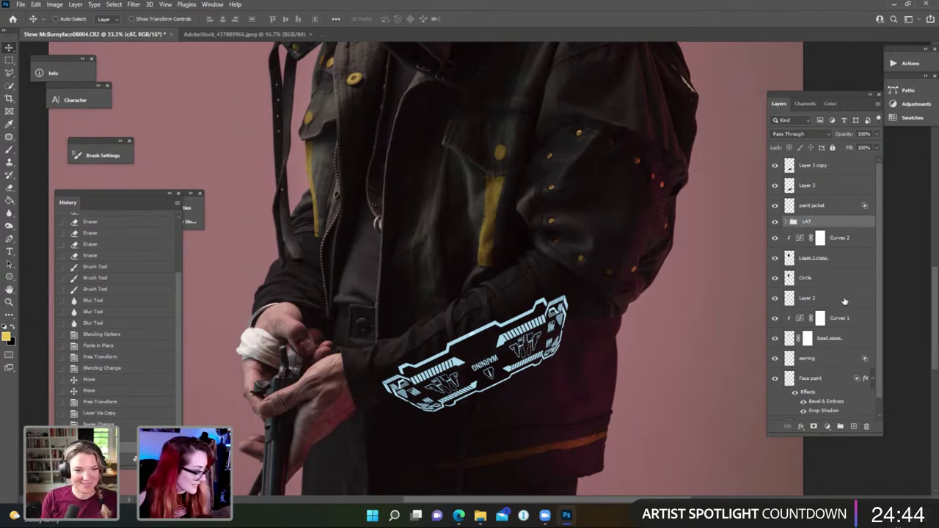
Group the layers from paint jacket down to Face paint into a group named 'Paint'.
{"action": "left_click", "coordinate": [844, 236]}
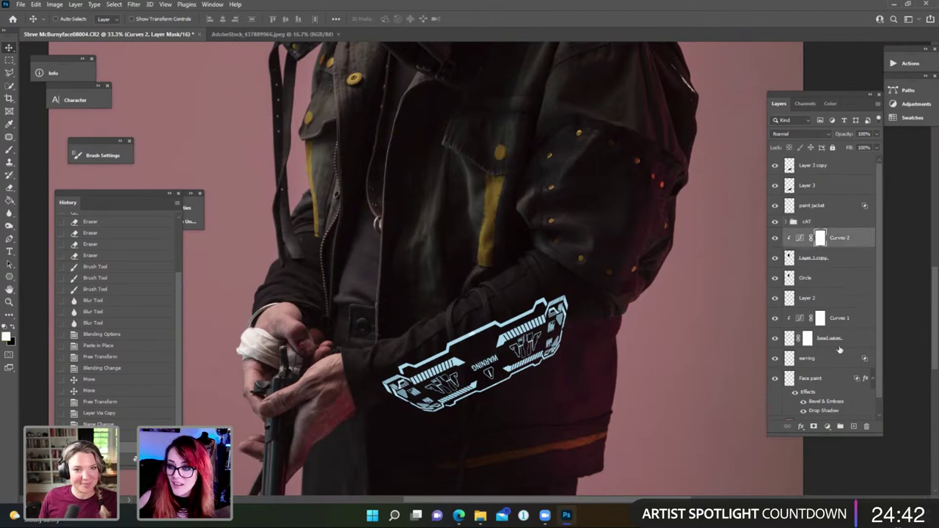
{"action": "scroll", "coordinate": [844, 372], "scroll_direction": "down", "scroll_amount": 1}
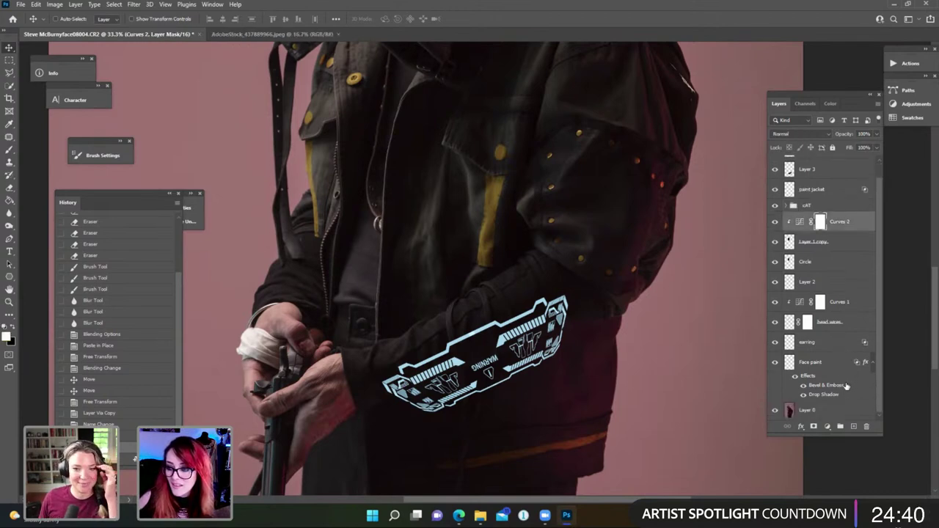
{"action": "left_click", "coordinate": [834, 364]}
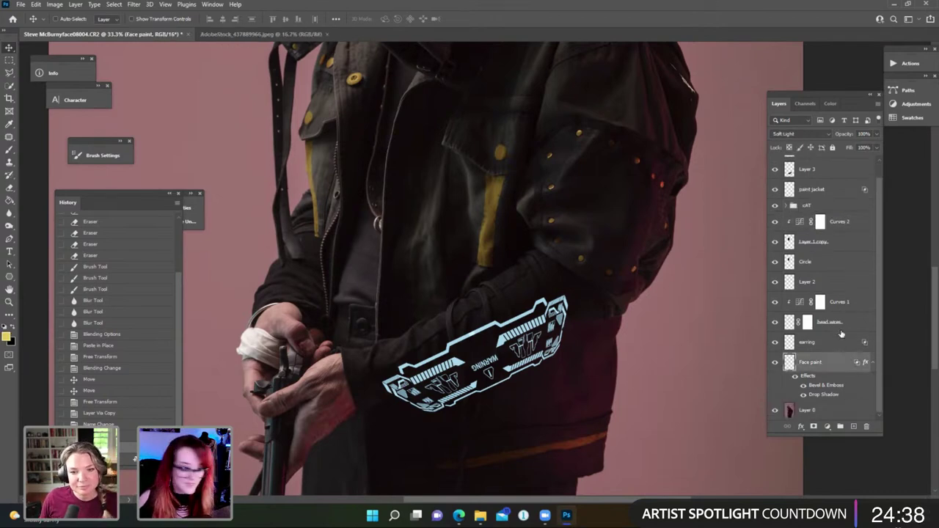
{"action": "left_click", "coordinate": [857, 225], "text": "shift"}
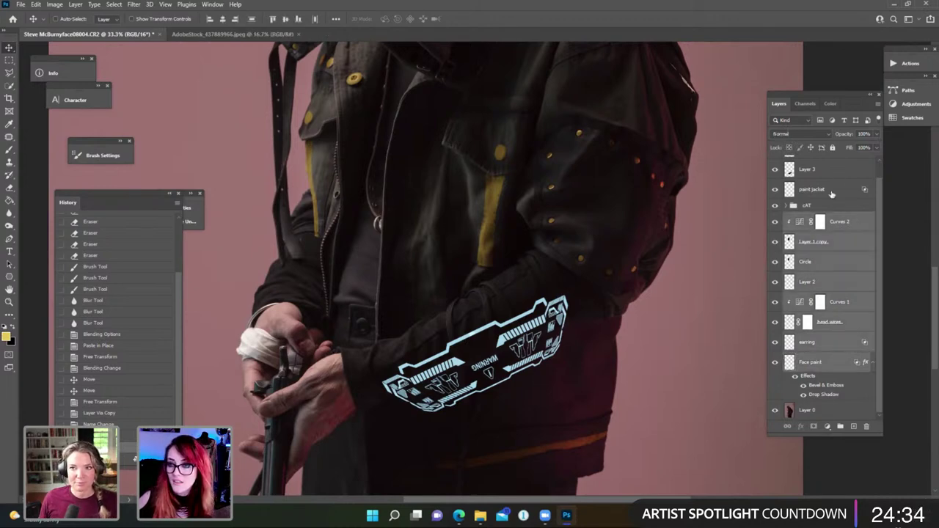
{"action": "left_click_drag", "start_coordinate": [831, 192], "coordinate": [839, 213]}
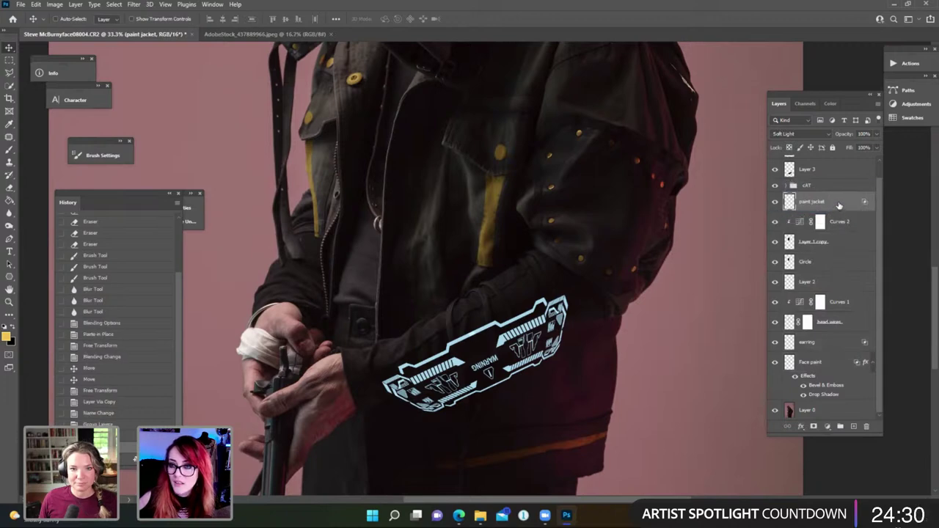
{"action": "scroll", "coordinate": [839, 207], "scroll_direction": "up", "scroll_amount": 1}
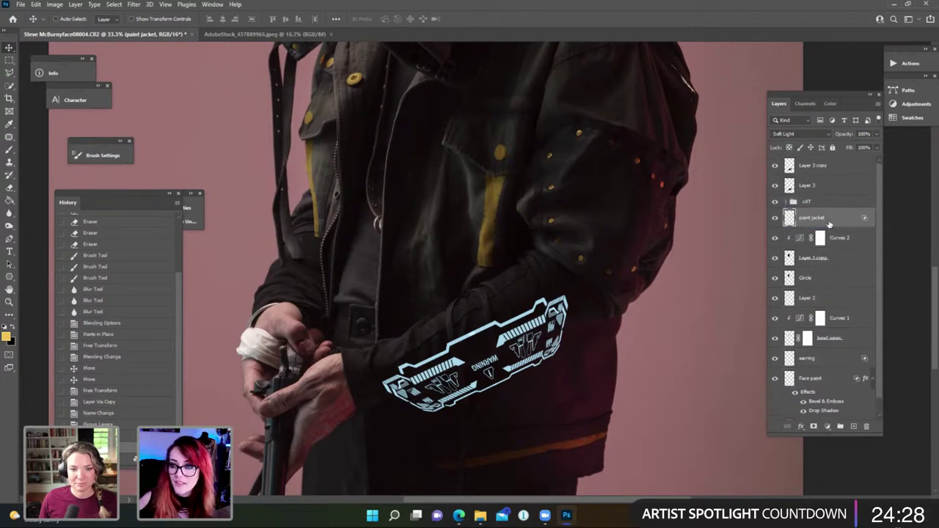
{"action": "scroll", "coordinate": [829, 347], "scroll_direction": "down", "scroll_amount": 1}
{"action": "left_click", "coordinate": [836, 362], "text": "shift"}
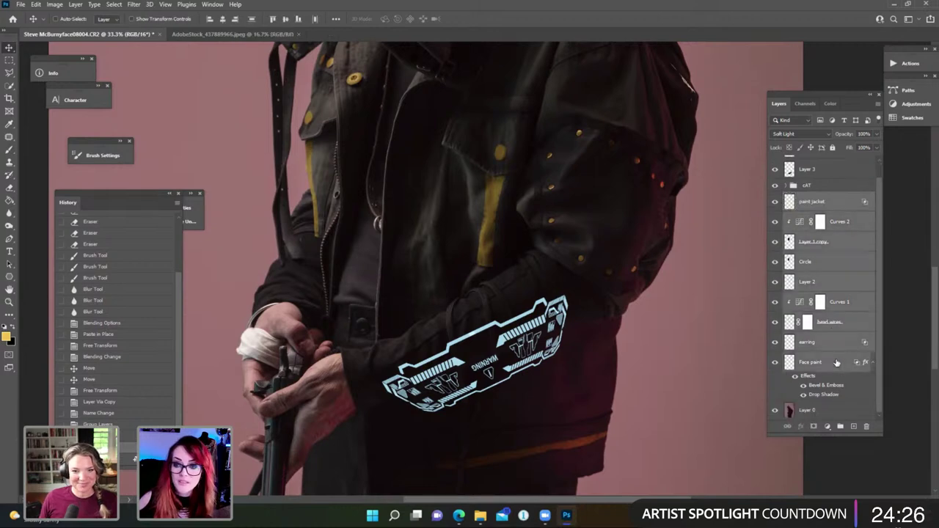
{"action": "key", "text": "ctrl+g"}
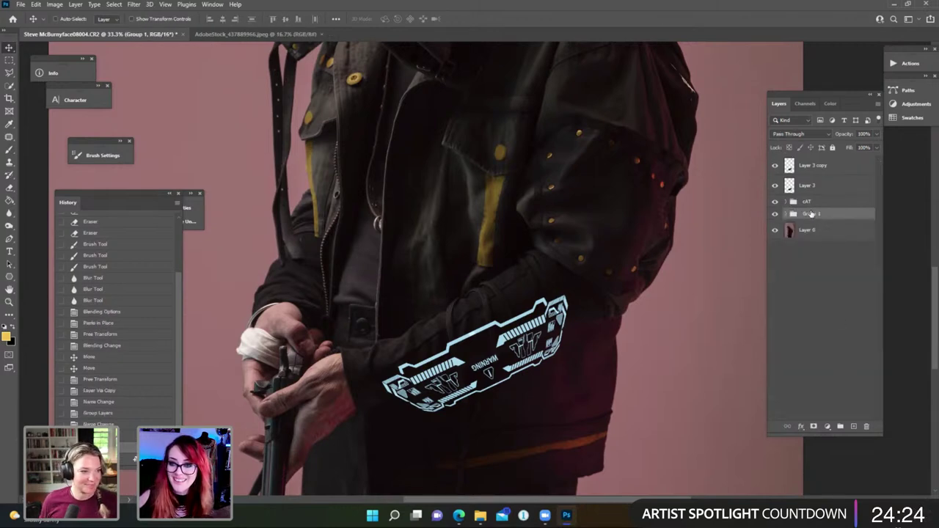
{"action": "double_click", "coordinate": [811, 213]}
{"action": "type", "text": "Pai"}
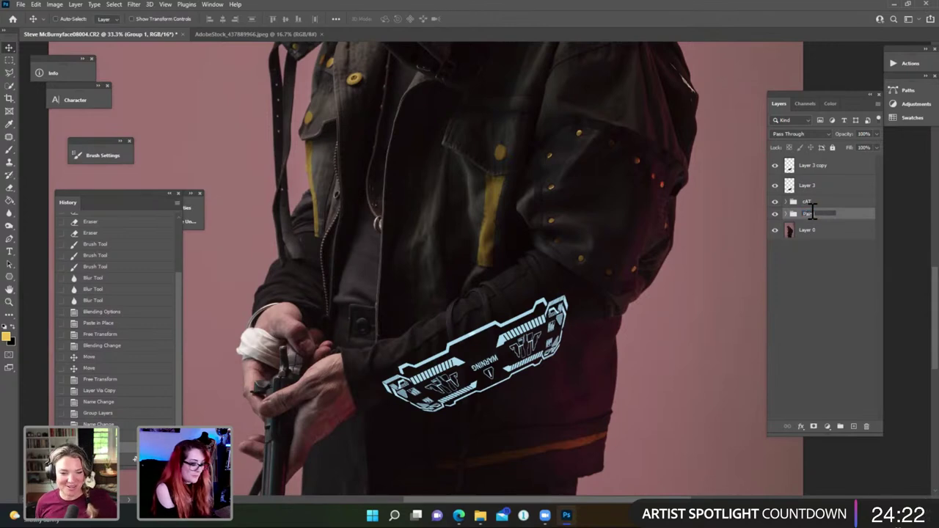
{"action": "type", "text": "nt"}
{"action": "key", "text": "Return"}
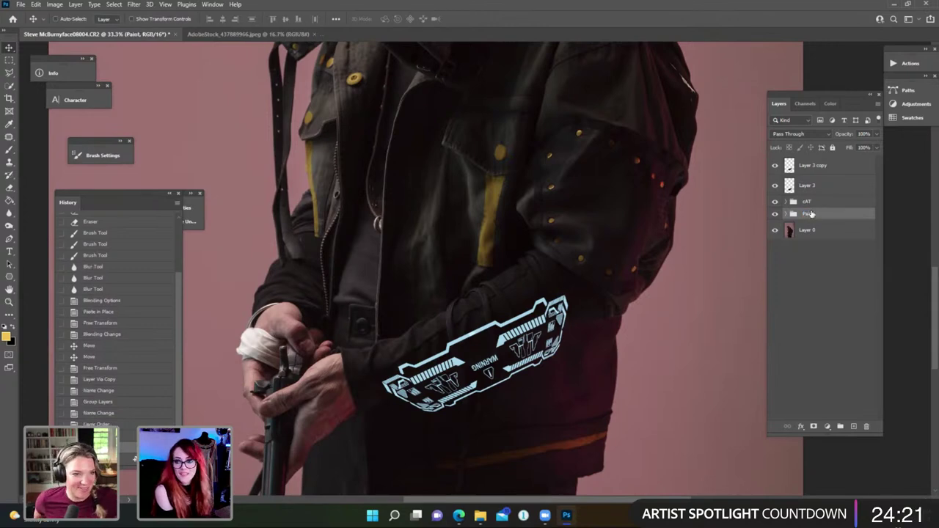
Select Layer 3 and zoom out to see the whole figure.
{"action": "left_click", "coordinate": [842, 185]}
{"action": "key", "text": "ctrl+minus"}
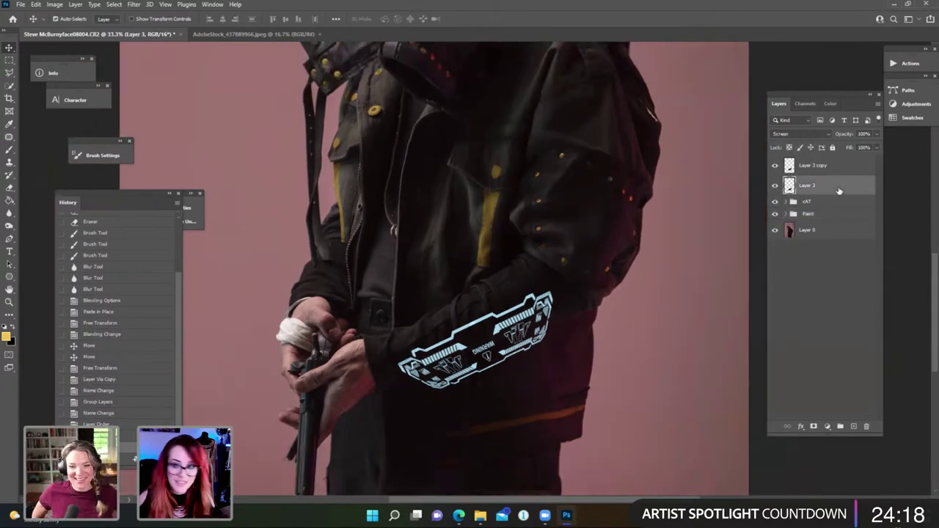
{"action": "key", "text": "ctrl+minus"}
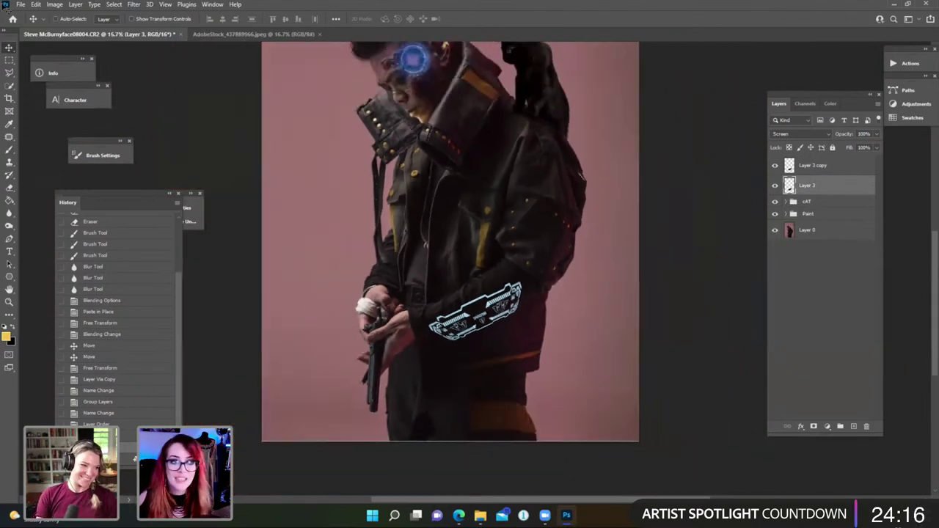
Save the composite with Save As, choosing TIFF as the file format.
{"action": "left_click", "coordinate": [15, 7]}
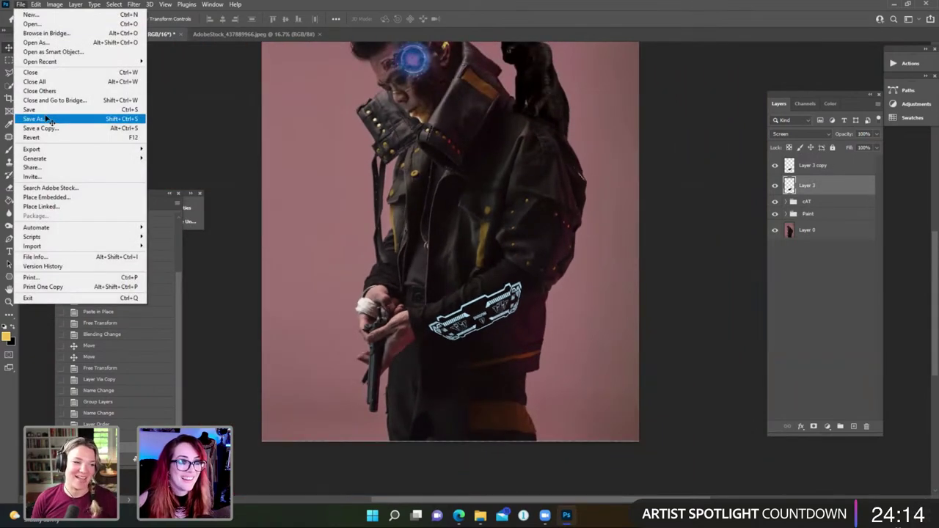
{"action": "left_click", "coordinate": [349, 135]}
{"action": "key", "text": "ctrl+shift+s"}
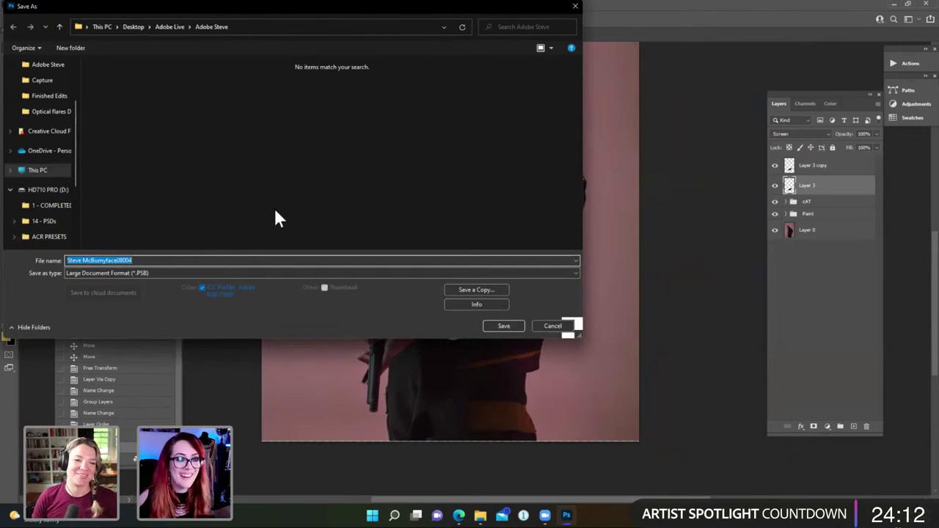
{"action": "left_click", "coordinate": [411, 273]}
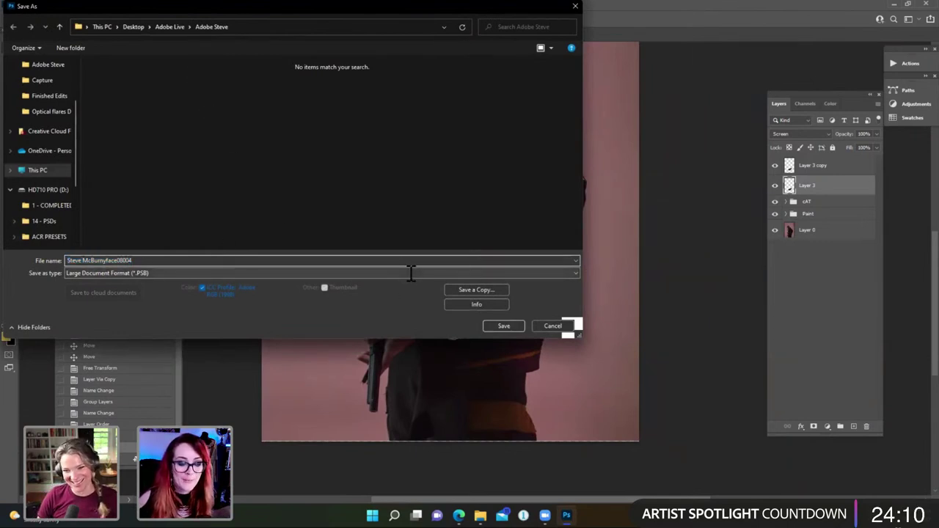
{"action": "left_click", "coordinate": [404, 304]}
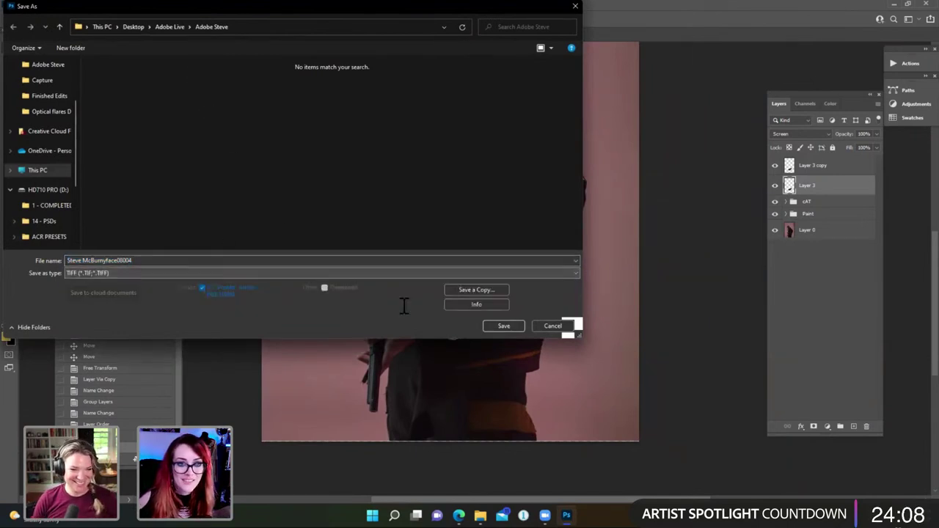
{"action": "left_click", "coordinate": [500, 326]}
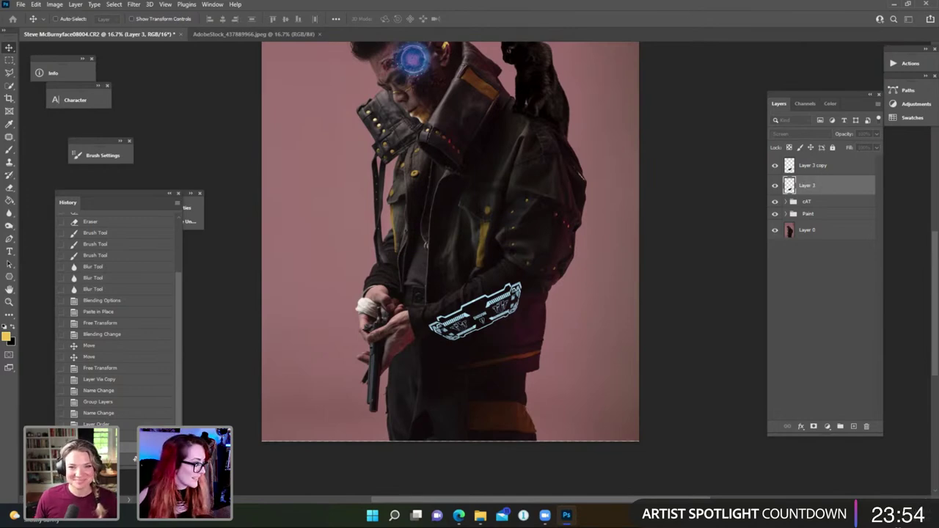
Accept the TIFF options and rename Layer 3 copy and Layer 3 to 'HUD'.
{"action": "key", "text": "Return"}
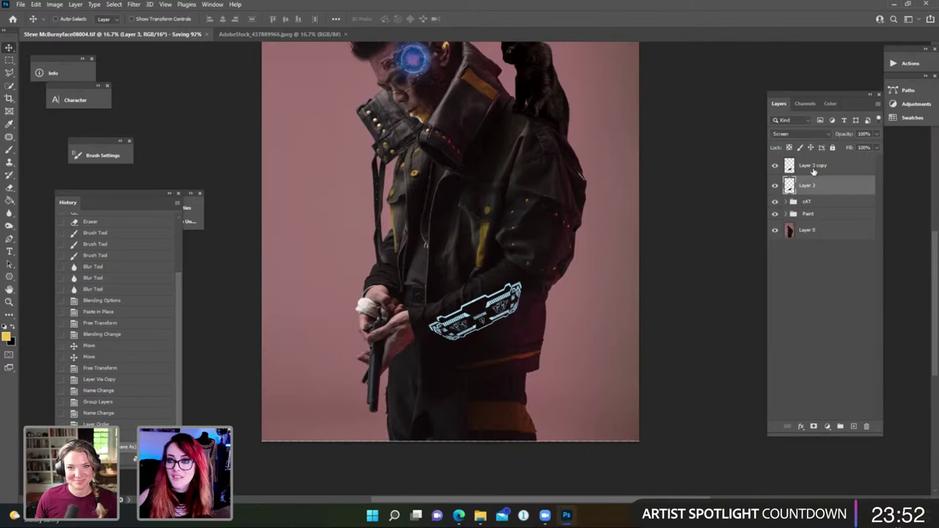
{"action": "double_click", "coordinate": [811, 166]}
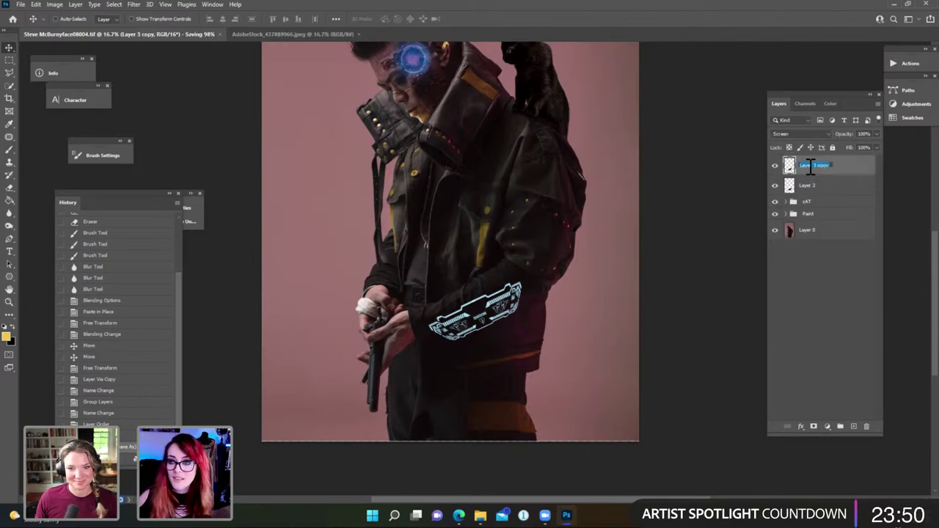
{"action": "type", "text": "HUD"}
{"action": "key", "text": "Return"}
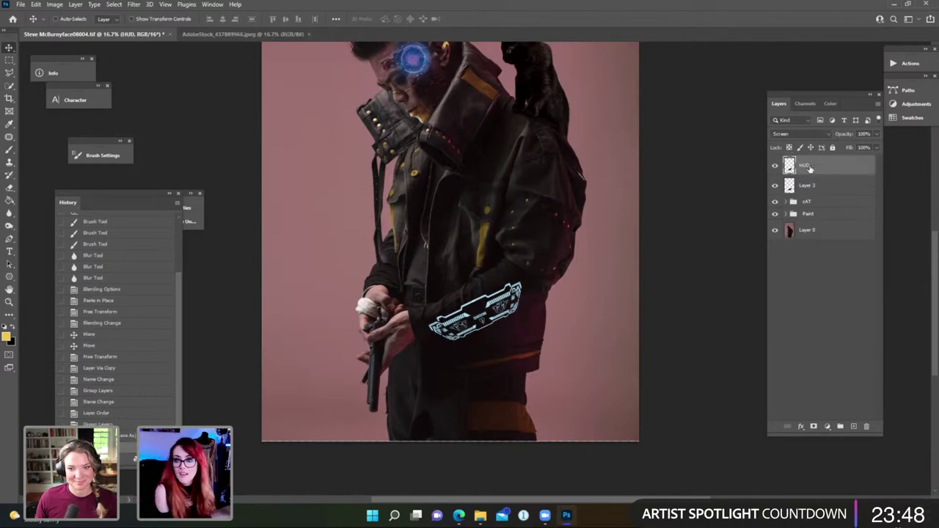
{"action": "double_click", "coordinate": [811, 185]}
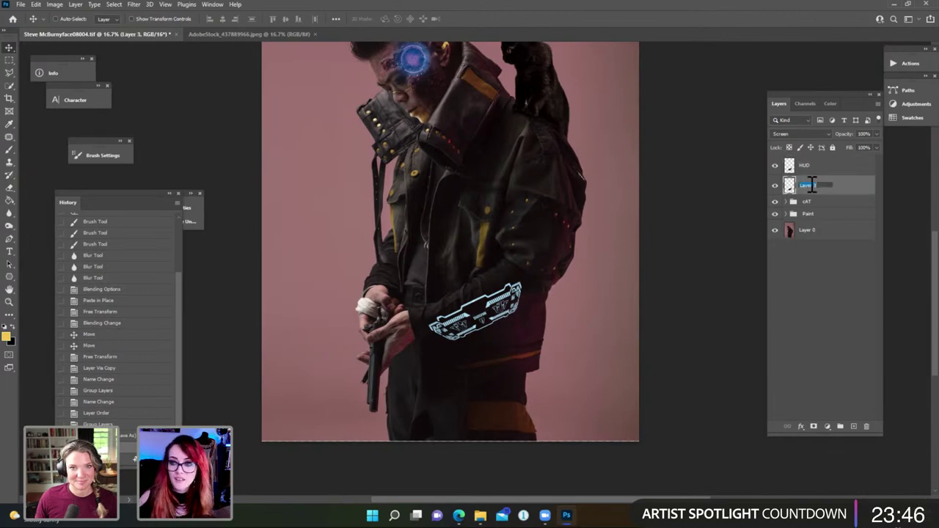
{"action": "type", "text": "HUD"}
{"action": "key", "text": "Return"}
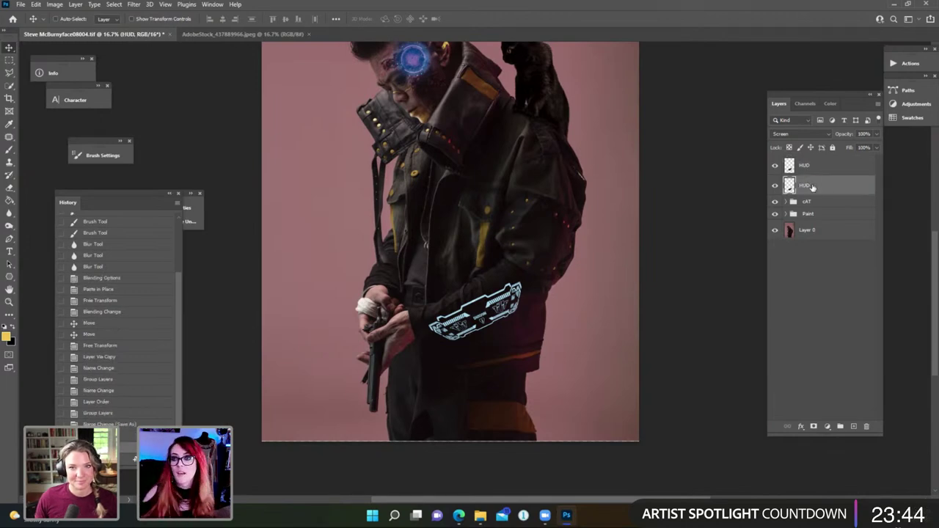
Blur the lower HUD layer with a 66.8-pixel Gaussian Blur.
{"action": "left_click", "coordinate": [133, 5]}
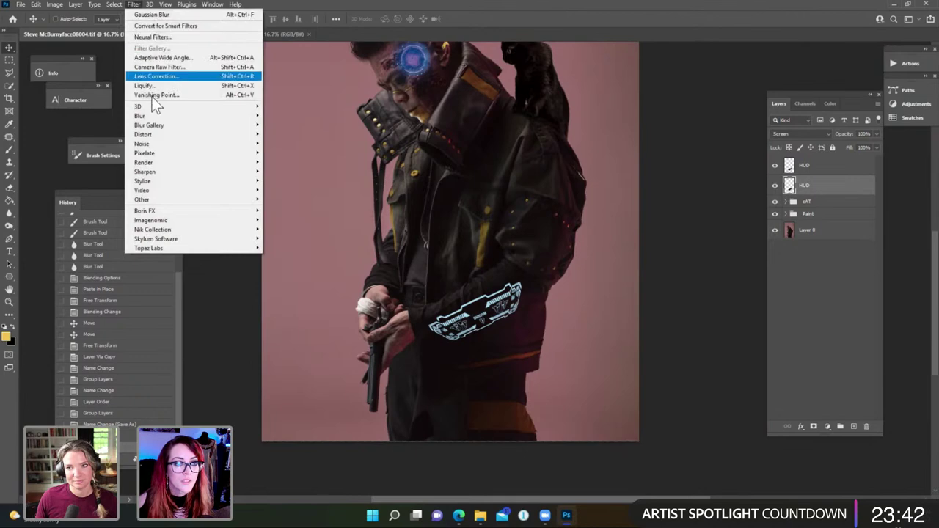
{"action": "mouse_move", "coordinate": [246, 116]}
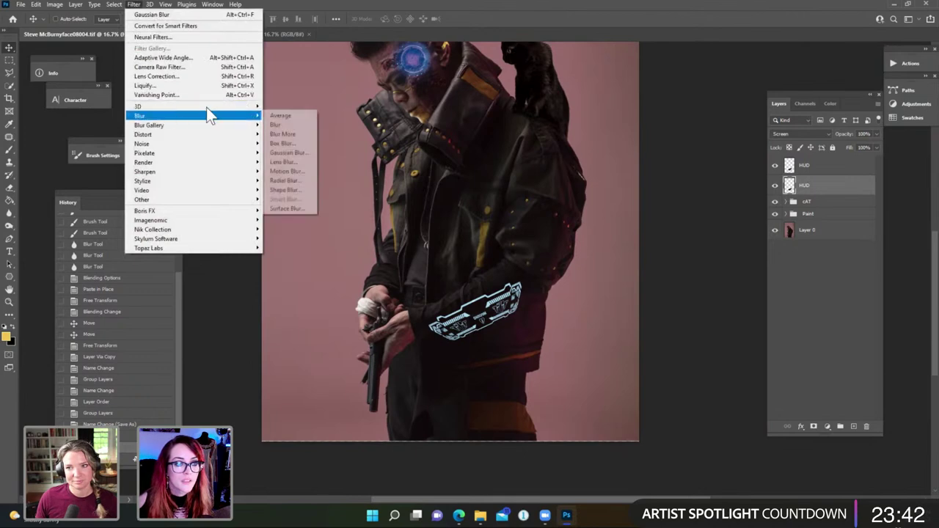
{"action": "left_click", "coordinate": [303, 153]}
{"action": "left_click", "coordinate": [786, 355]}
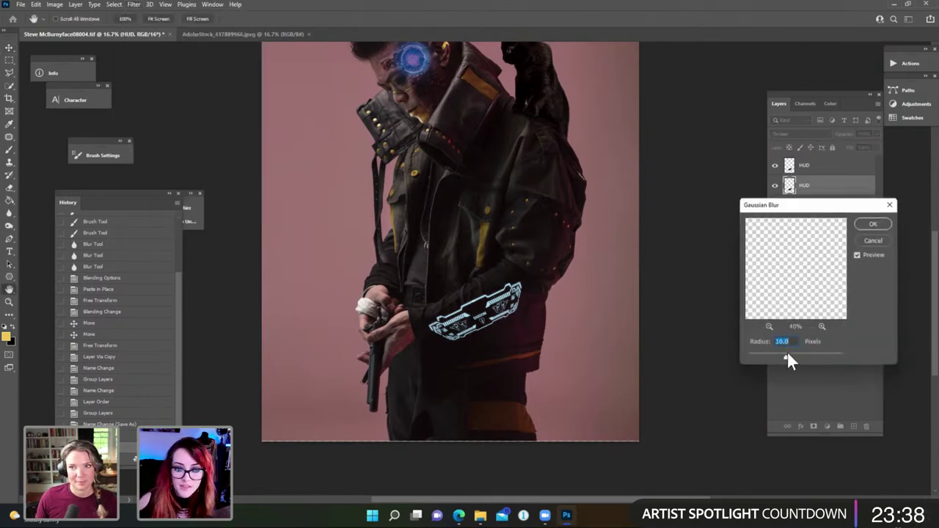
{"action": "left_click_drag", "start_coordinate": [791, 354], "coordinate": [794, 353]}
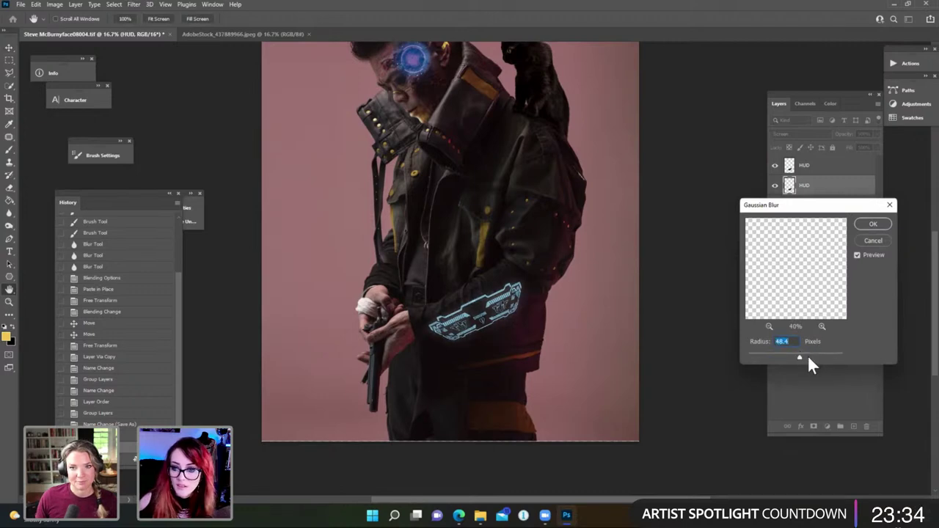
{"action": "left_click", "coordinate": [871, 224]}
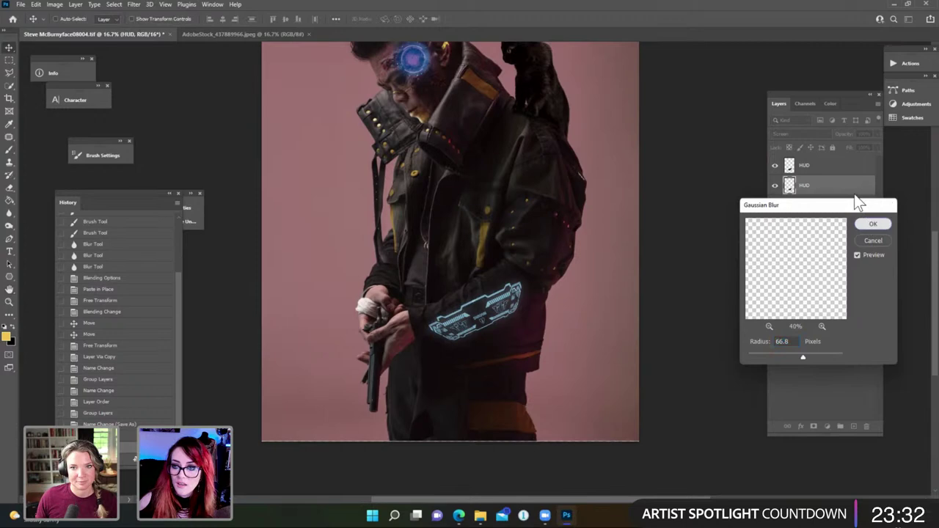
Add 2% monochromatic Gaussian noise to the top HUD layer.
{"action": "left_click", "coordinate": [838, 167]}
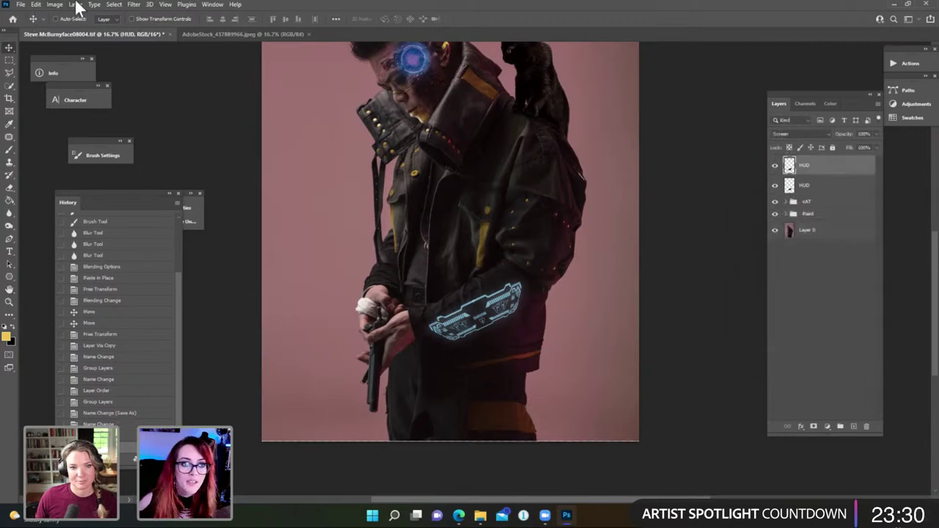
{"action": "left_click", "coordinate": [134, 4]}
{"action": "mouse_move", "coordinate": [163, 145]}
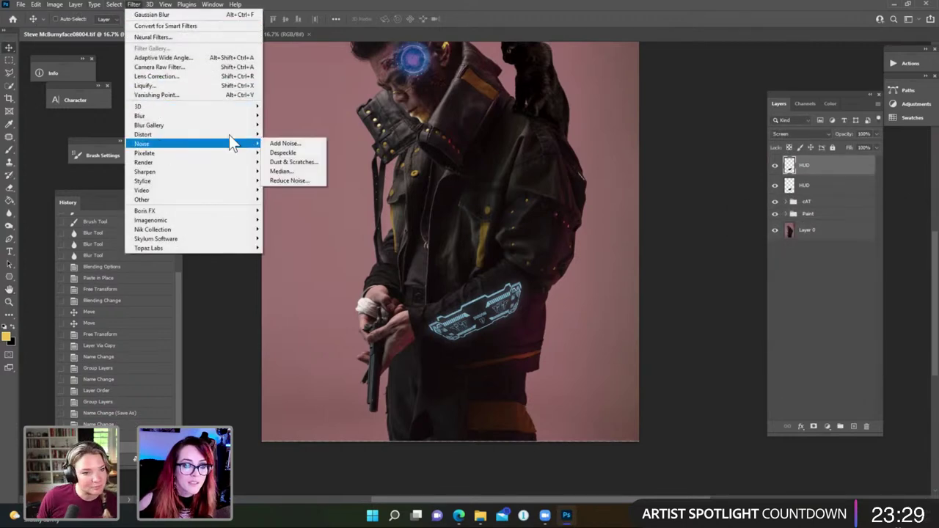
{"action": "left_click", "coordinate": [316, 173]}
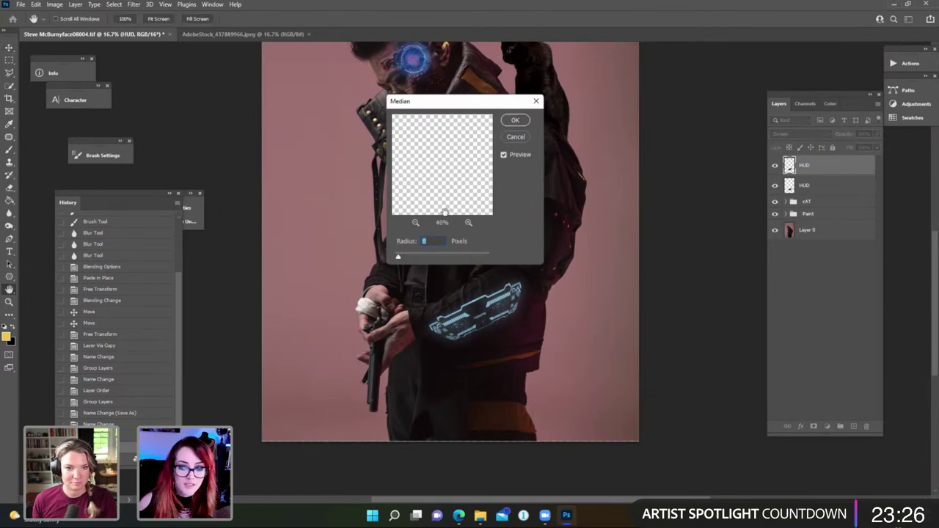
{"action": "left_click", "coordinate": [510, 136]}
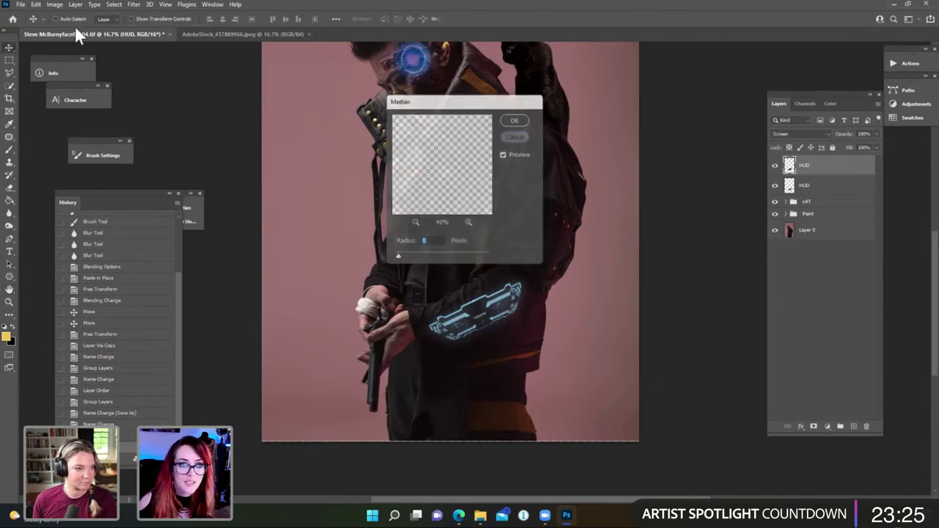
{"action": "left_click", "coordinate": [134, 5]}
{"action": "mouse_move", "coordinate": [166, 147]}
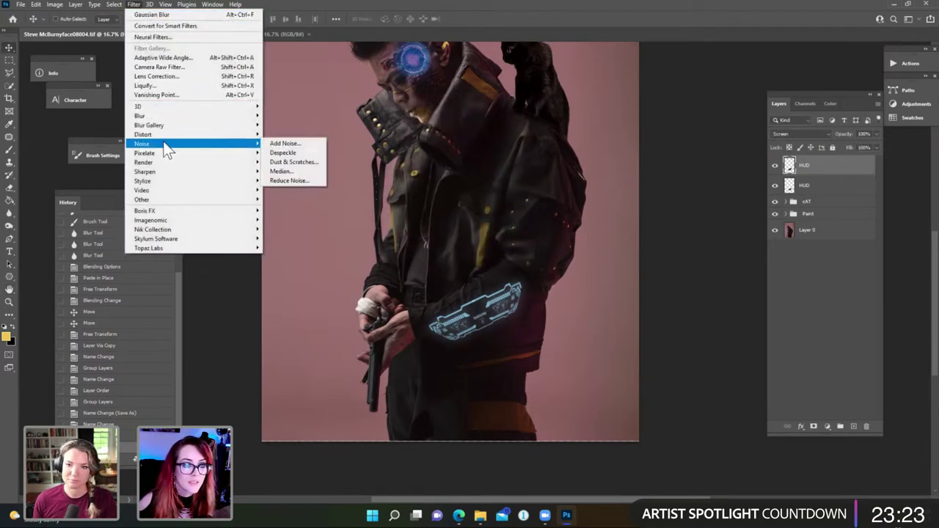
{"action": "left_click", "coordinate": [305, 142]}
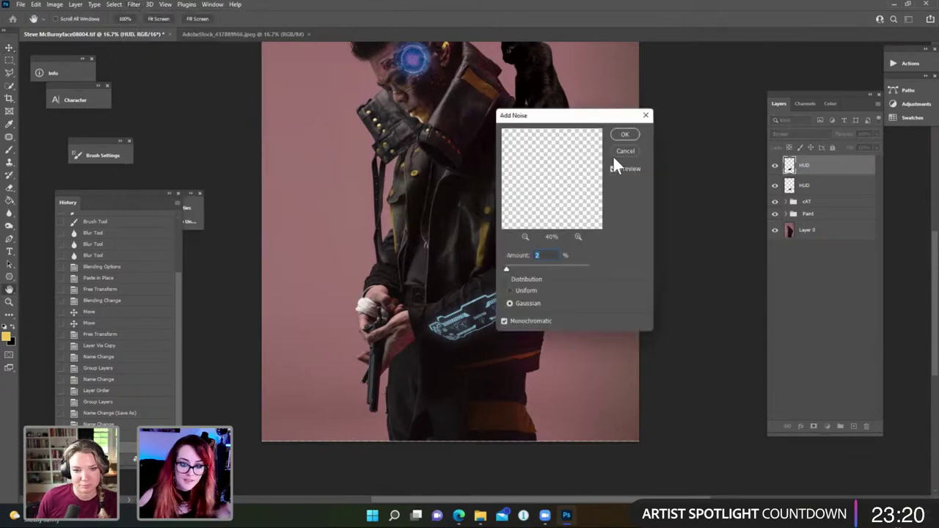
{"action": "left_click", "coordinate": [623, 135]}
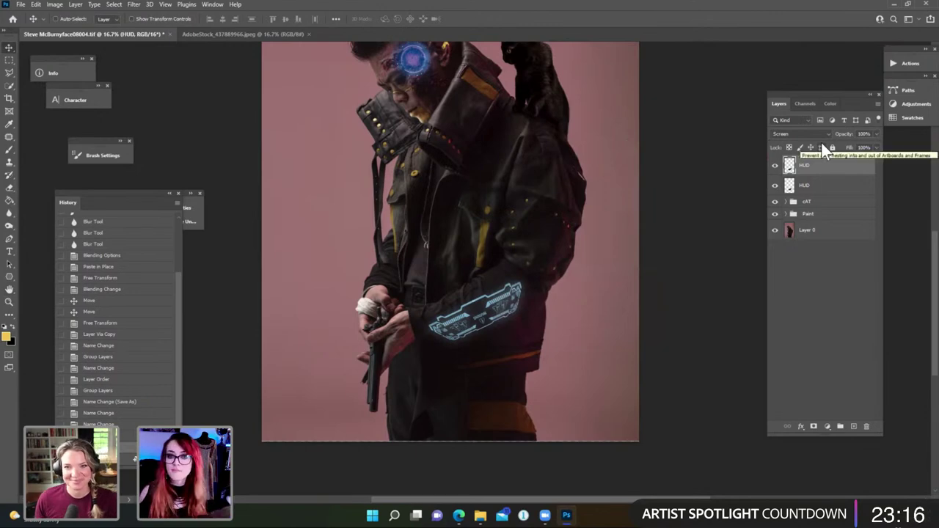
Zoom to 33.3% on the sleeve decal and select the lower HUD layer.
{"action": "key", "text": "ctrl+plus"}
{"action": "key", "text": "ctrl+plus"}
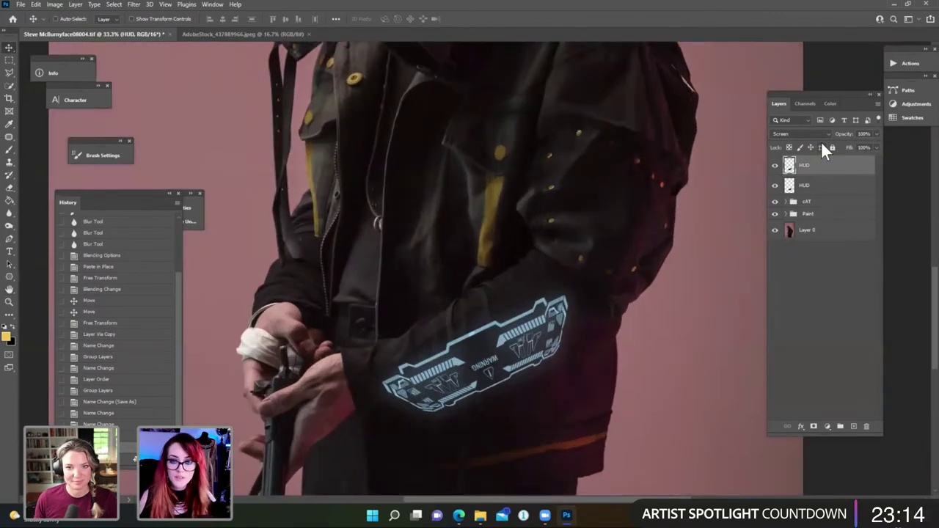
{"action": "scroll", "coordinate": [569, 235], "scroll_direction": "down", "scroll_amount": 3}
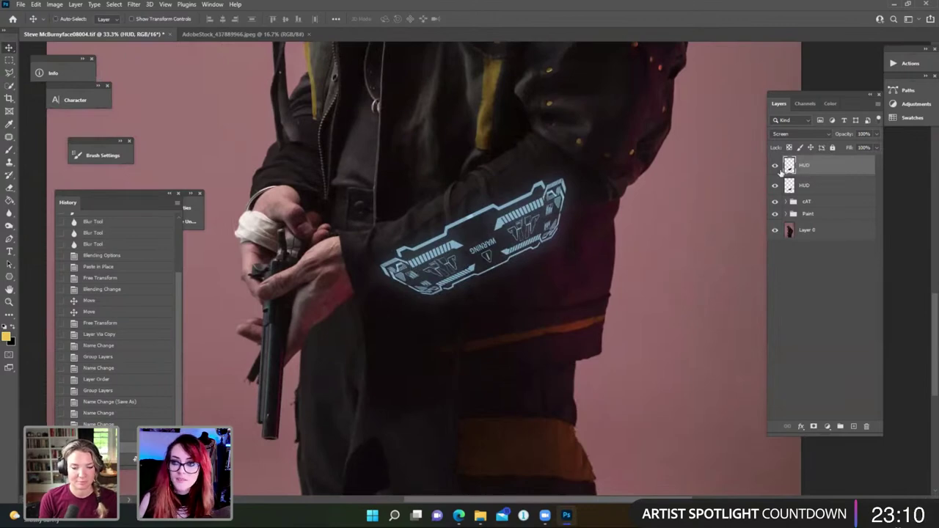
{"action": "left_click", "coordinate": [835, 187]}
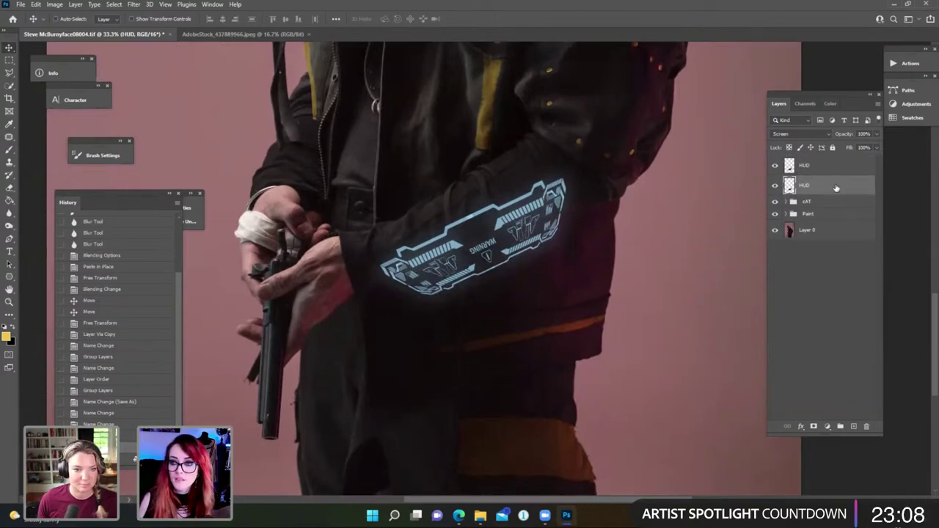
Add a new layer named 'light paint' in Overlay mode and swap the foreground and background colours.
{"action": "key", "text": "ctrl+shift+n"}
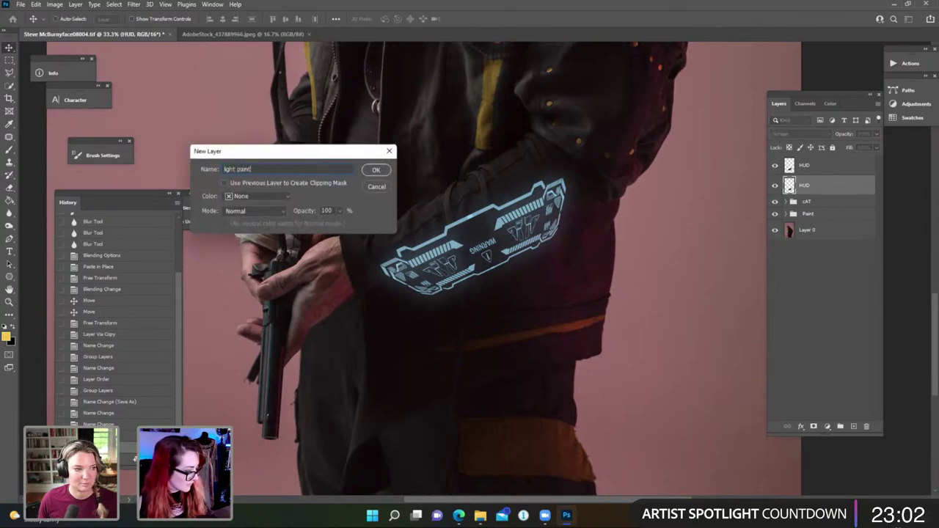
{"action": "type", "text": "light paint"}
{"action": "key", "text": "Return"}
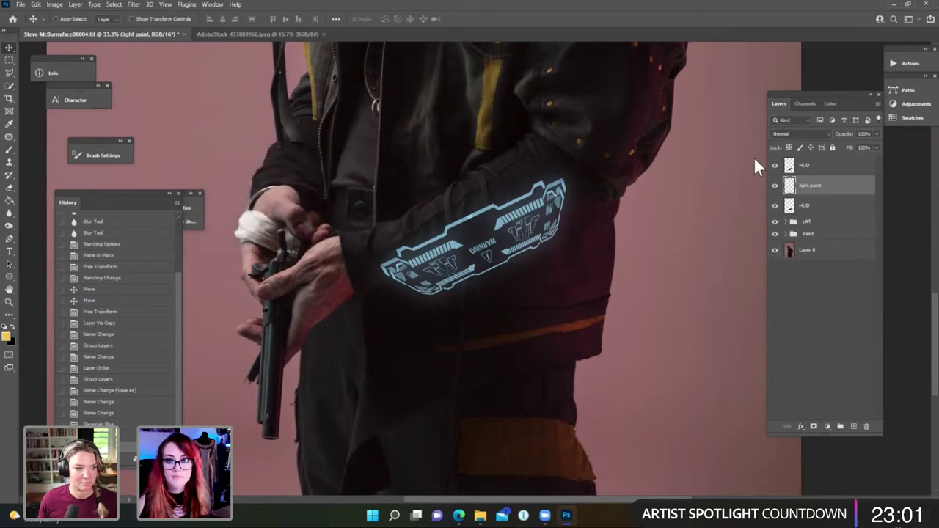
{"action": "left_click", "coordinate": [819, 132]}
{"action": "left_click", "coordinate": [822, 255]}
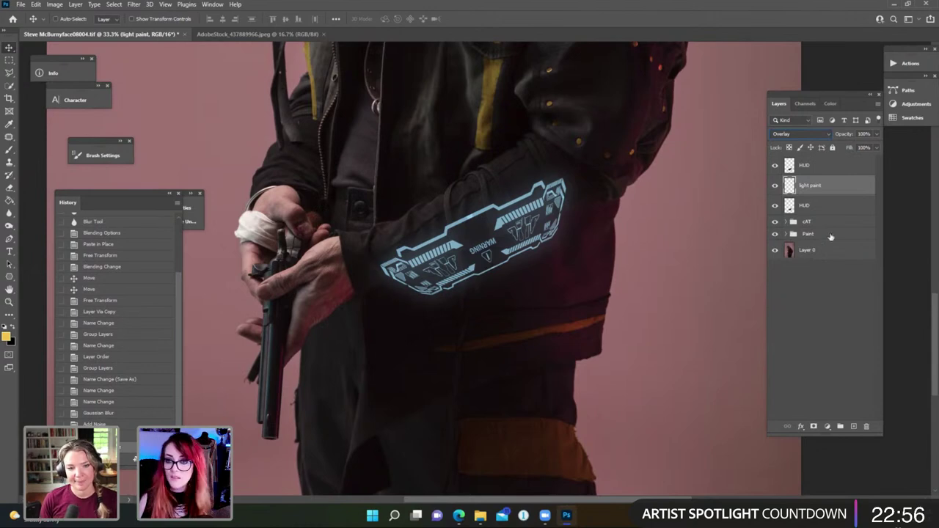
{"action": "key", "text": "x"}
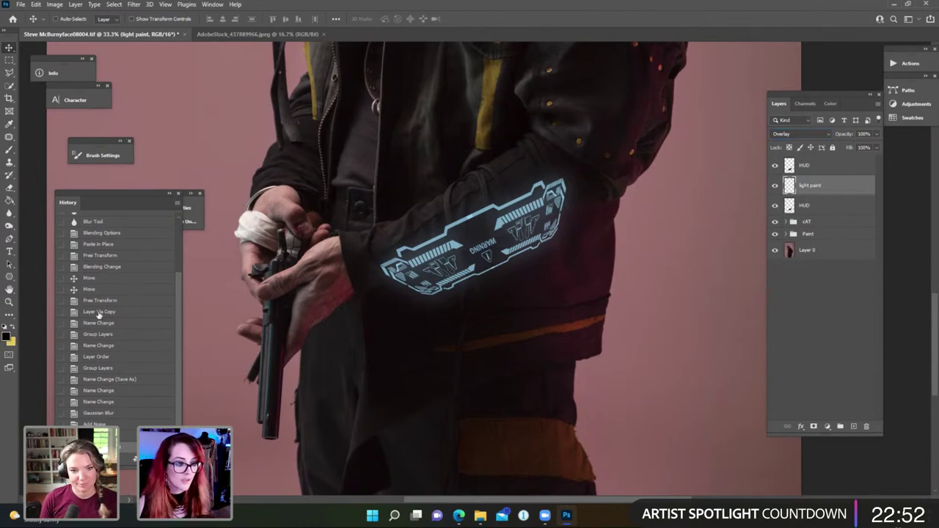
Set the foreground colour to cyan #00a8ff and zoom in on the sleeve decal.
{"action": "left_click", "coordinate": [8, 338]}
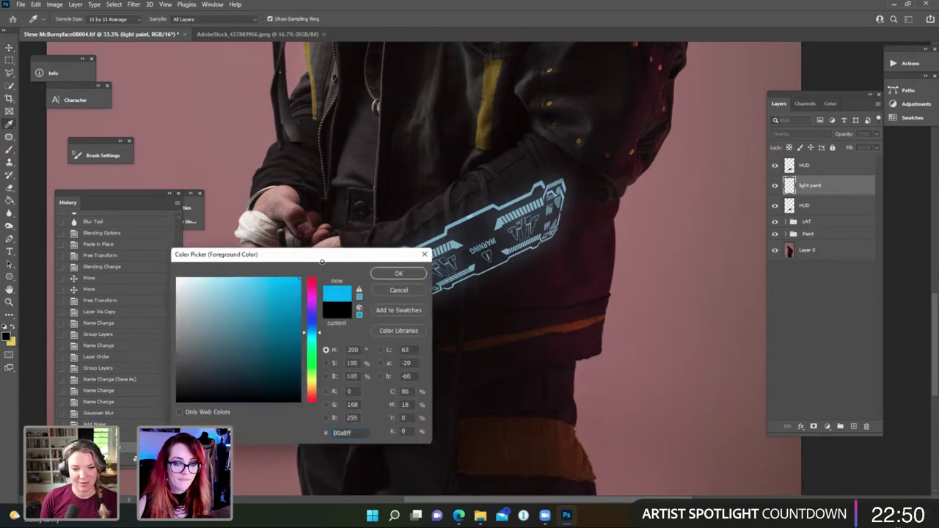
{"action": "left_click", "coordinate": [399, 273]}
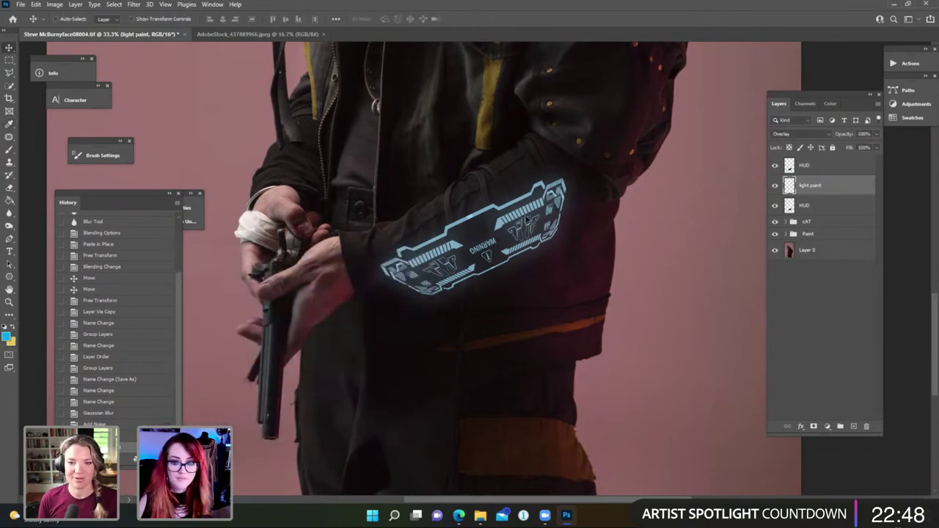
{"action": "key", "text": "ctrl+plus"}
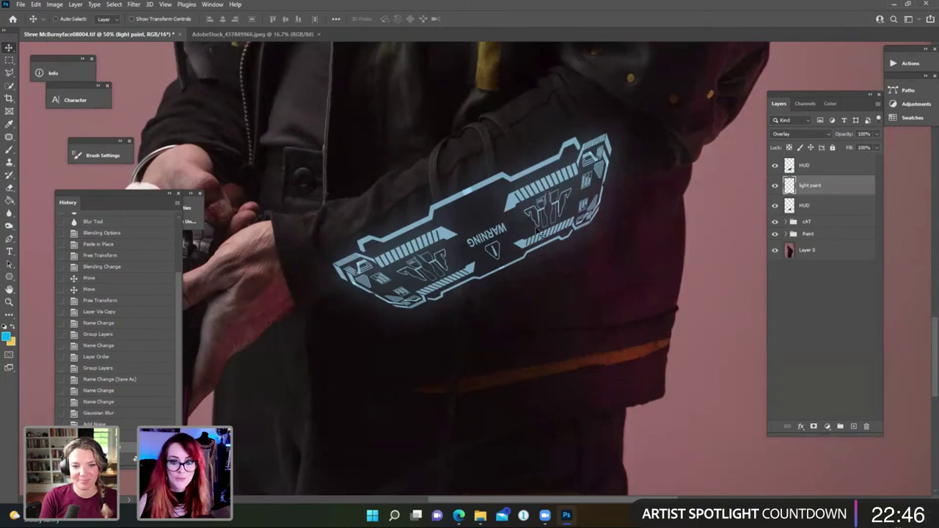
{"action": "left_click_drag", "start_coordinate": [544, 211], "coordinate": [518, 236]}
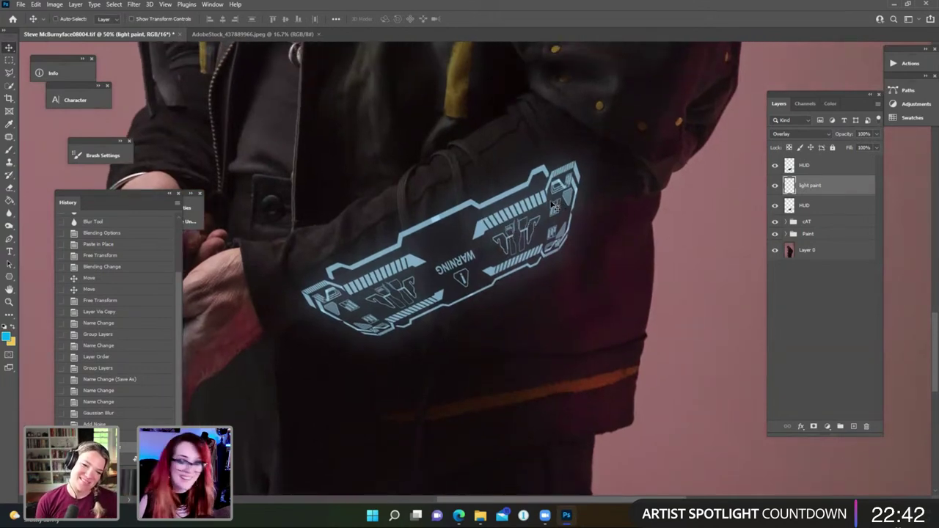
Switch to the Brush tool with the plain Soft Round preset.
{"action": "key", "text": "b"}
{"action": "left_click", "coordinate": [72, 20]}
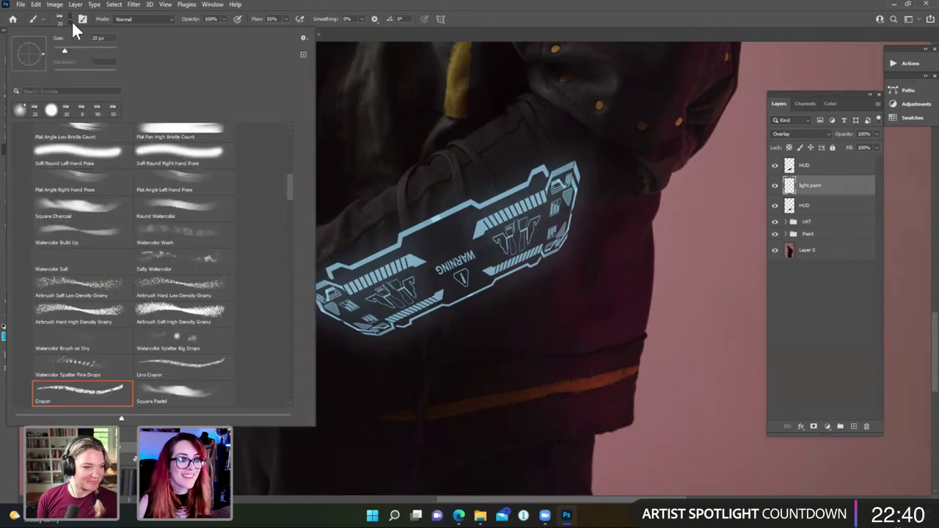
{"action": "left_click", "coordinate": [183, 156]}
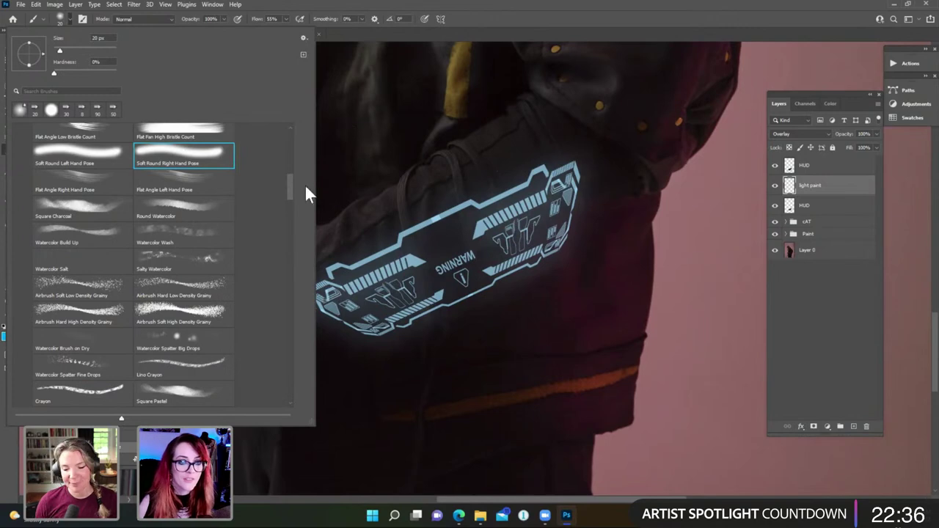
{"action": "scroll", "coordinate": [236, 137], "scroll_direction": "up", "scroll_amount": 5}
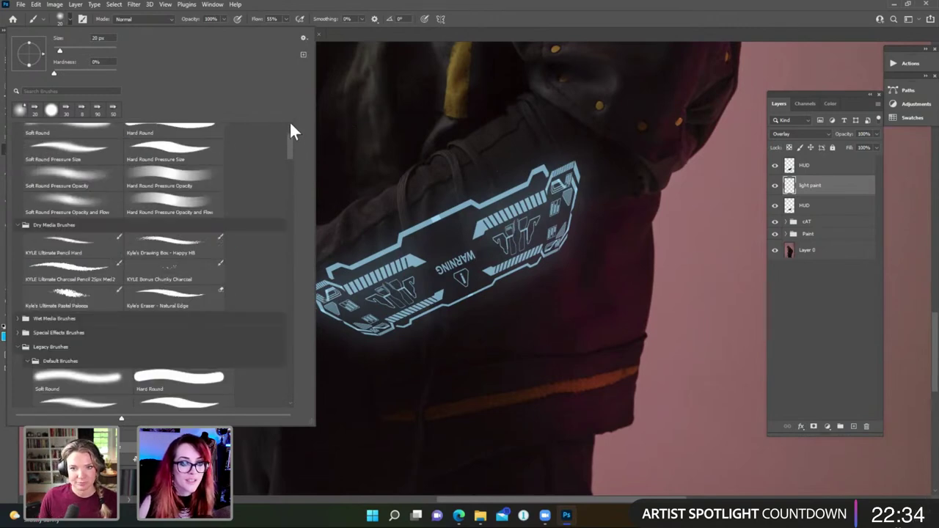
{"action": "scroll", "coordinate": [290, 126], "scroll_direction": "up", "scroll_amount": 1}
{"action": "left_click", "coordinate": [70, 150]}
{"action": "left_click", "coordinate": [435, 173]}
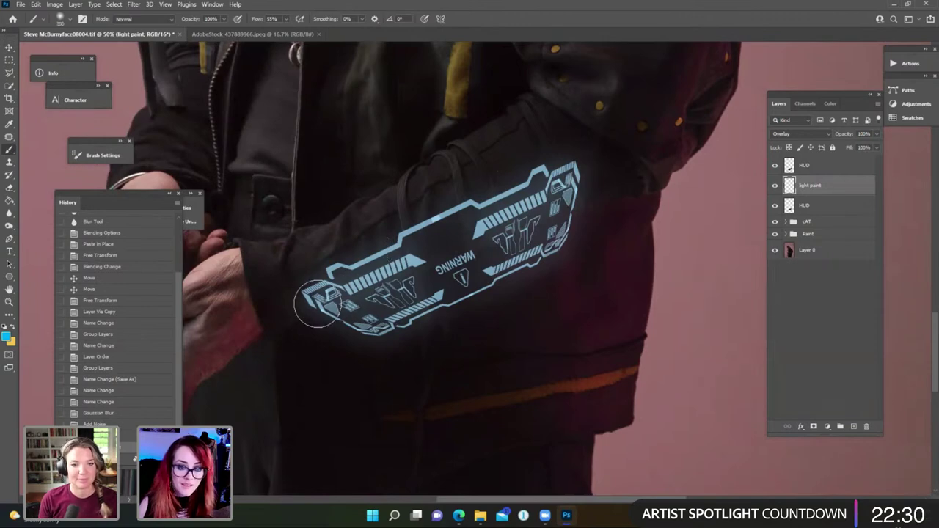
Paint soft cyan glow across the HUD decal's left end, middle and upper right edge.
{"action": "left_click", "coordinate": [320, 303]}
{"action": "left_click", "coordinate": [471, 239]}
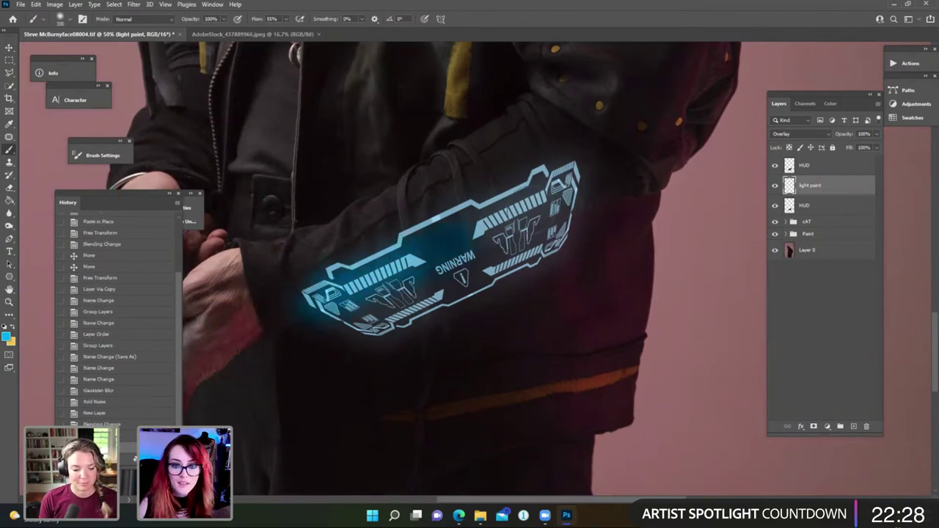
{"action": "left_click", "coordinate": [514, 224]}
{"action": "left_click", "coordinate": [411, 264]}
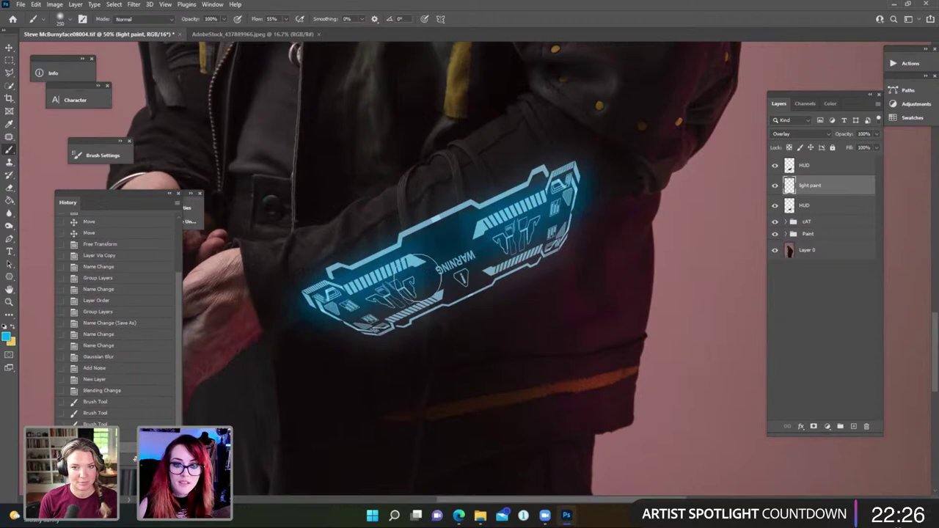
{"action": "left_click", "coordinate": [382, 317]}
{"action": "left_click", "coordinate": [543, 168]}
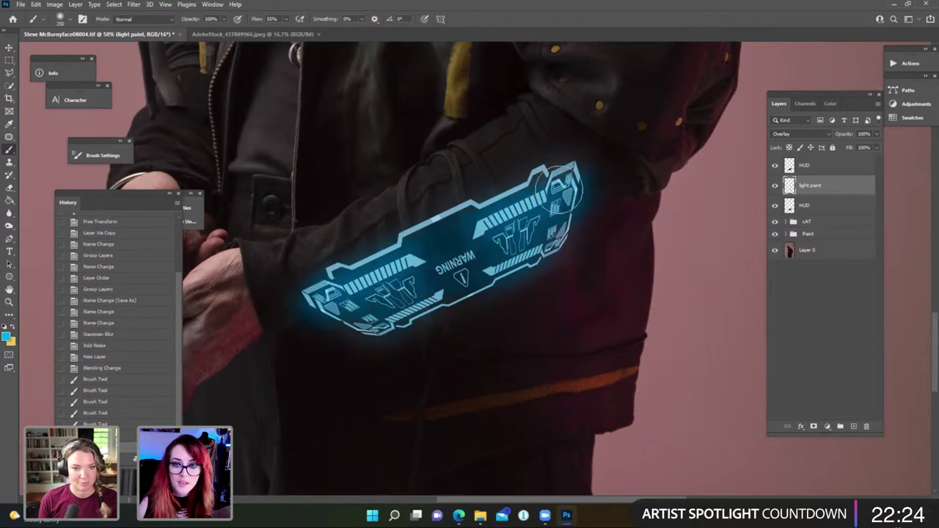
{"action": "left_click", "coordinate": [553, 163]}
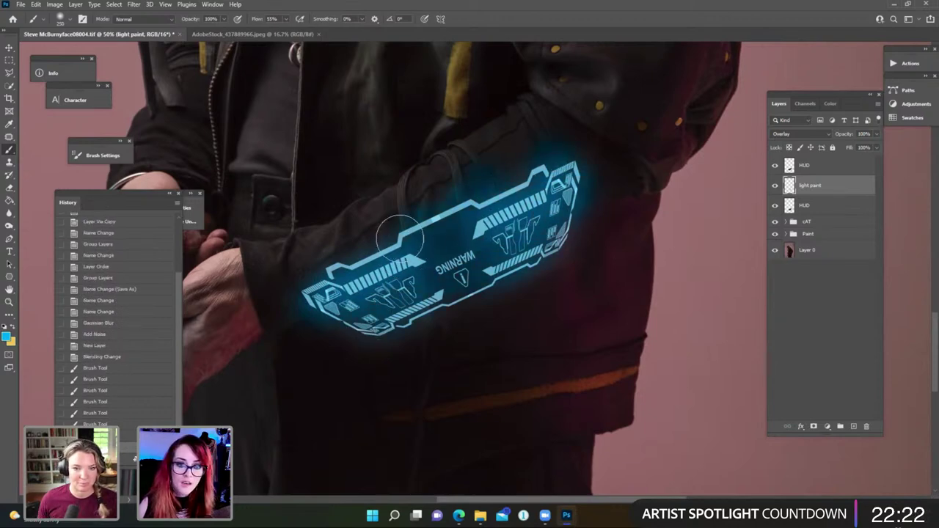
Build up extra cyan glow on the HUD, especially its lower-left end.
{"action": "left_click", "coordinate": [304, 301]}
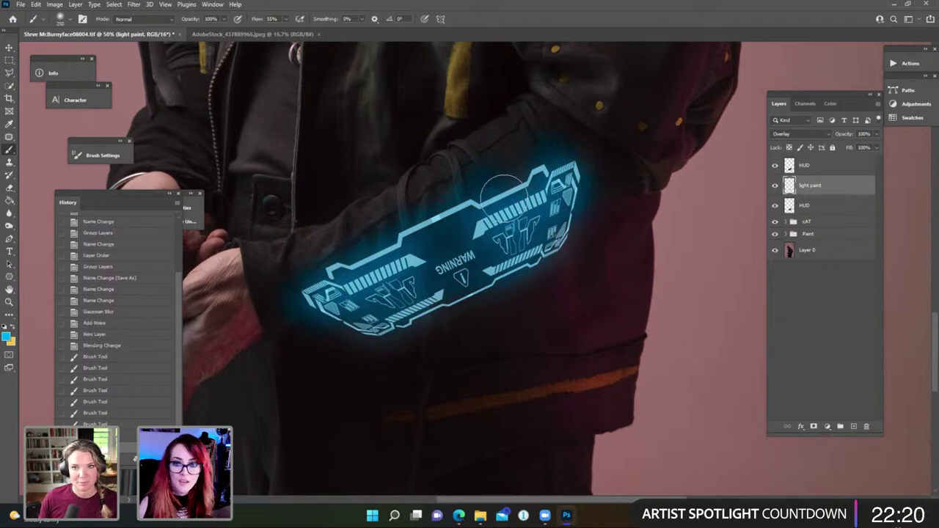
{"action": "left_click", "coordinate": [576, 142]}
{"action": "left_click", "coordinate": [304, 290]}
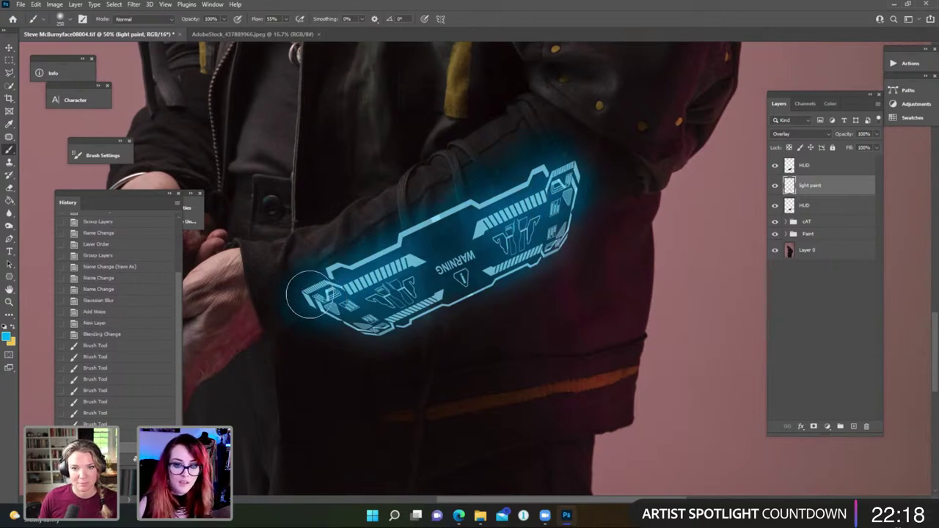
{"action": "left_click", "coordinate": [323, 305]}
{"action": "left_click", "coordinate": [516, 277]}
{"action": "left_click", "coordinate": [504, 283]}
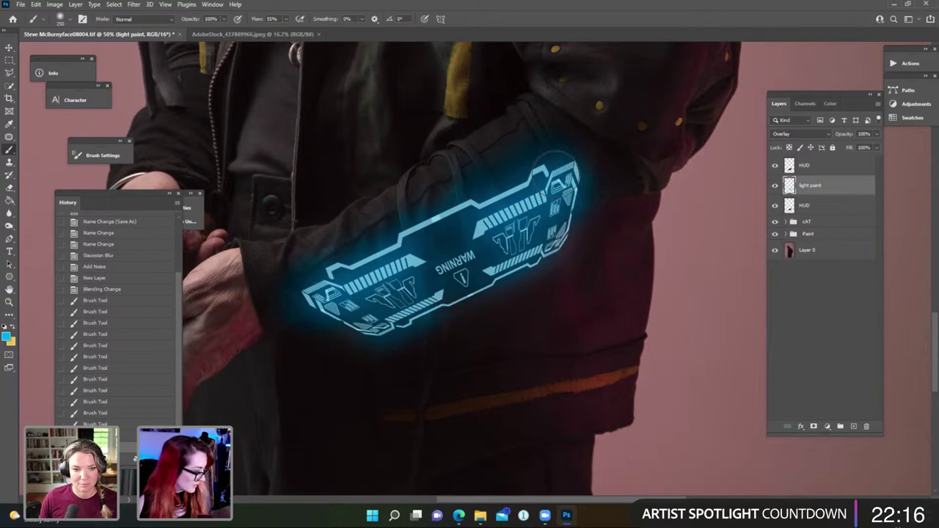
Paint a thin cyan light streak on the jacket just below the HUD.
{"action": "left_click_drag", "start_coordinate": [484, 326], "coordinate": [488, 139]}
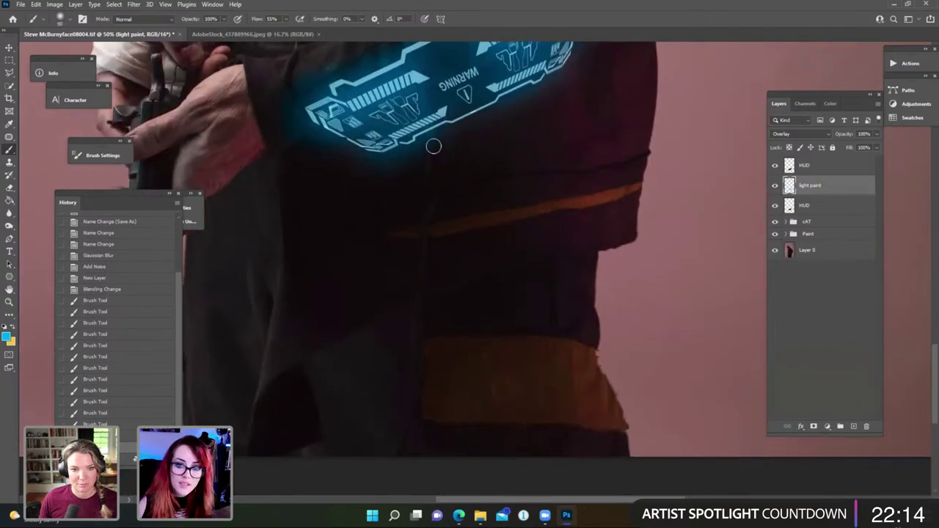
{"action": "left_click", "coordinate": [430, 138]}
{"action": "left_click", "coordinate": [443, 134]}
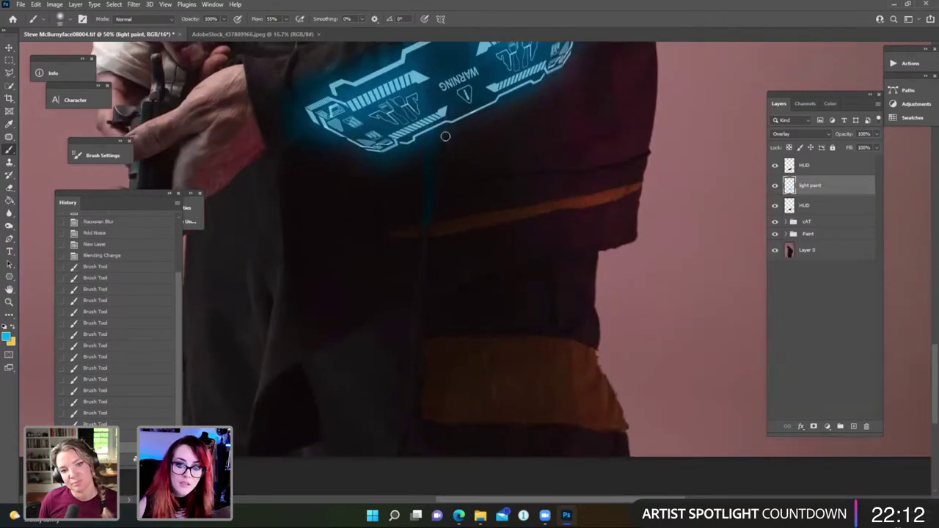
{"action": "left_click", "coordinate": [445, 154]}
{"action": "left_click", "coordinate": [423, 223]}
{"action": "left_click", "coordinate": [453, 182]}
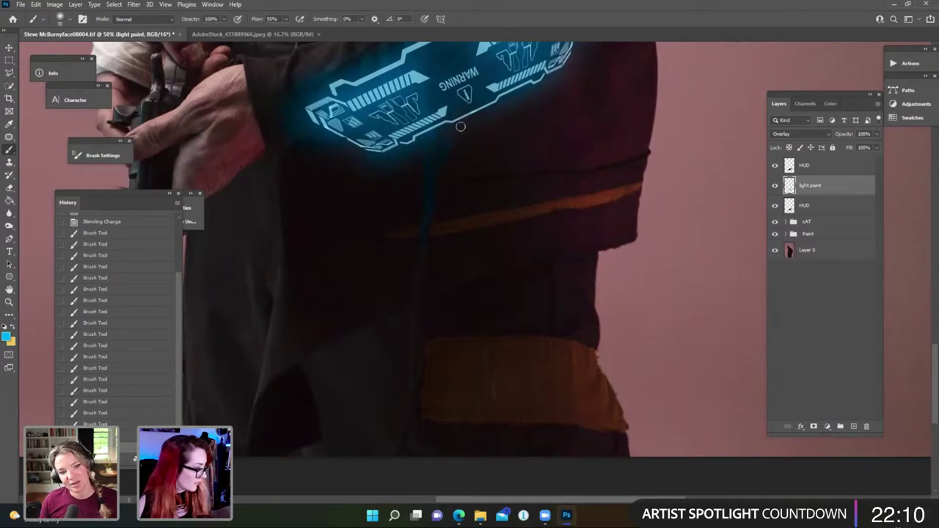
With a larger brush, spill cyan light across the orange stripe and onto the hand.
{"action": "key", "text": "bracketright"}
{"action": "key", "text": "bracketright"}
{"action": "key", "text": "bracketright"}
{"action": "key", "text": "bracketright"}
{"action": "key", "text": "bracketright"}
{"action": "key", "text": "bracketright"}
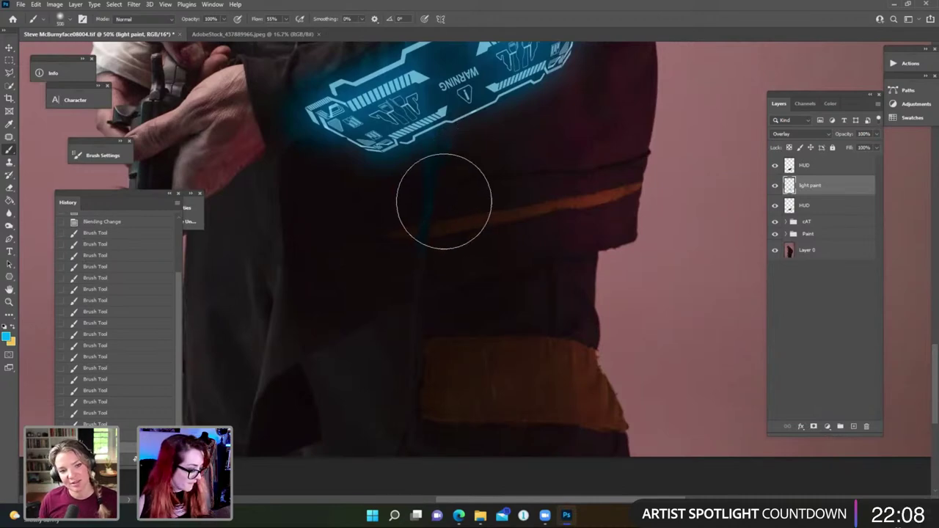
{"action": "key", "text": "e"}
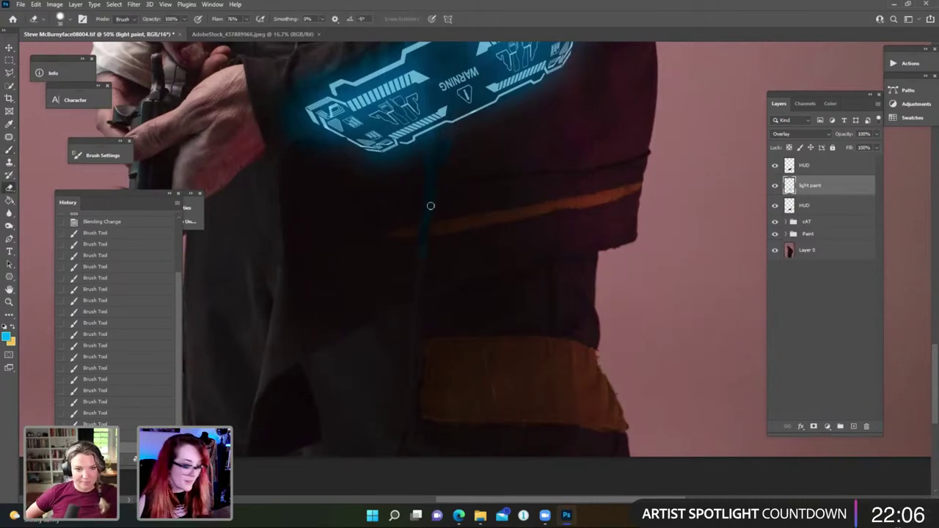
{"action": "key", "text": "b"}
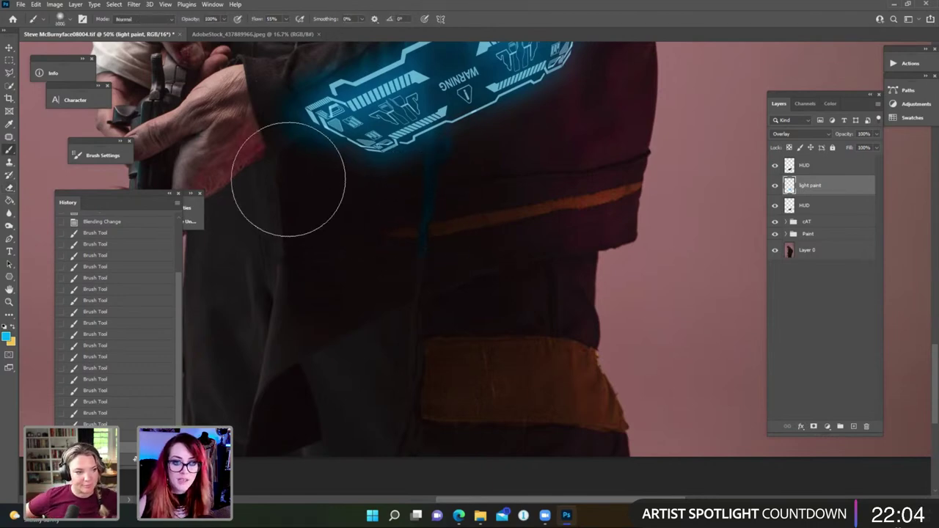
{"action": "left_click_drag", "start_coordinate": [378, 240], "coordinate": [440, 230]}
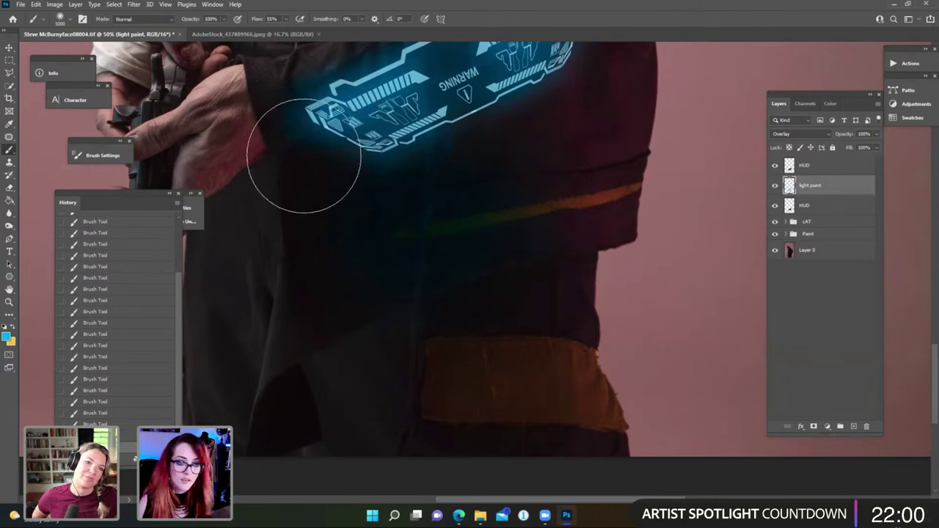
{"action": "key", "text": "bracketleft"}
{"action": "key", "text": "bracketleft"}
{"action": "key", "text": "bracketleft"}
{"action": "key", "text": "bracketleft"}
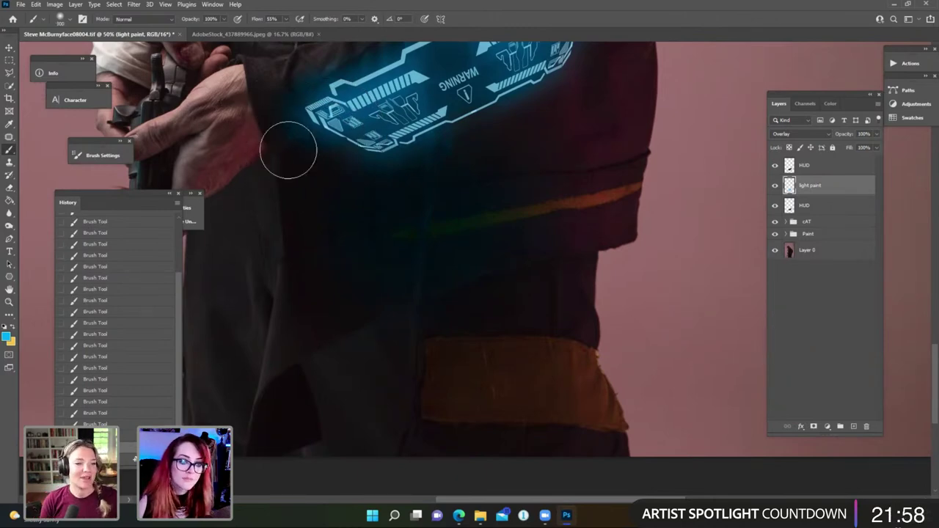
{"action": "left_click_drag", "start_coordinate": [289, 150], "coordinate": [377, 147]}
{"action": "mouse_move", "coordinate": [298, 161]}
{"action": "left_mouse_down"}
{"action": "mouse_move", "coordinate": [336, 125]}
{"action": "mouse_move", "coordinate": [294, 159]}
{"action": "mouse_move", "coordinate": [338, 120]}
{"action": "mouse_move", "coordinate": [361, 119]}
{"action": "mouse_move", "coordinate": [314, 143]}
{"action": "mouse_move", "coordinate": [348, 120]}
{"action": "mouse_move", "coordinate": [323, 129]}
{"action": "mouse_move", "coordinate": [283, 171]}
{"action": "mouse_move", "coordinate": [325, 127]}
{"action": "mouse_move", "coordinate": [319, 140]}
{"action": "mouse_move", "coordinate": [324, 112]}
{"action": "mouse_move", "coordinate": [285, 151]}
{"action": "mouse_move", "coordinate": [328, 111]}
{"action": "mouse_move", "coordinate": [359, 114]}
{"action": "mouse_move", "coordinate": [356, 92]}
{"action": "mouse_move", "coordinate": [441, 101]}
{"action": "mouse_move", "coordinate": [411, 126]}
{"action": "mouse_move", "coordinate": [346, 114]}
{"action": "left_mouse_up"}
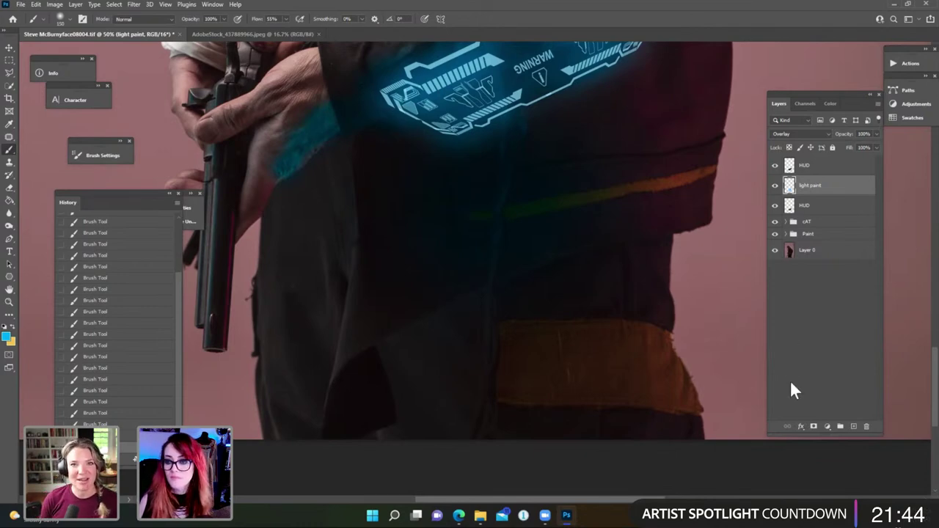
Add a layer mask to light paint and fade the hand's cyan glow with black at 15% flow.
{"action": "left_click", "coordinate": [813, 426]}
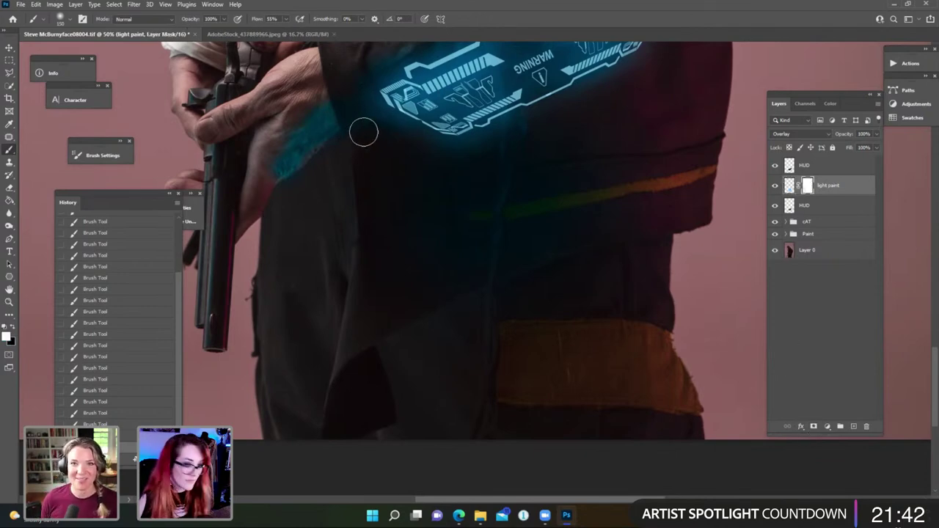
{"action": "key", "text": "x"}
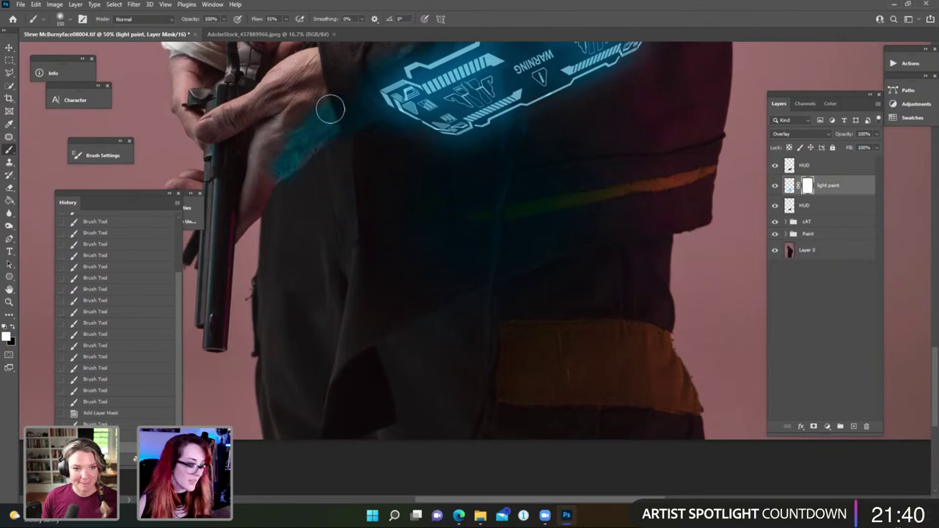
{"action": "left_click_drag", "start_coordinate": [330, 107], "coordinate": [317, 112]}
{"action": "key", "text": "ctrl+z"}
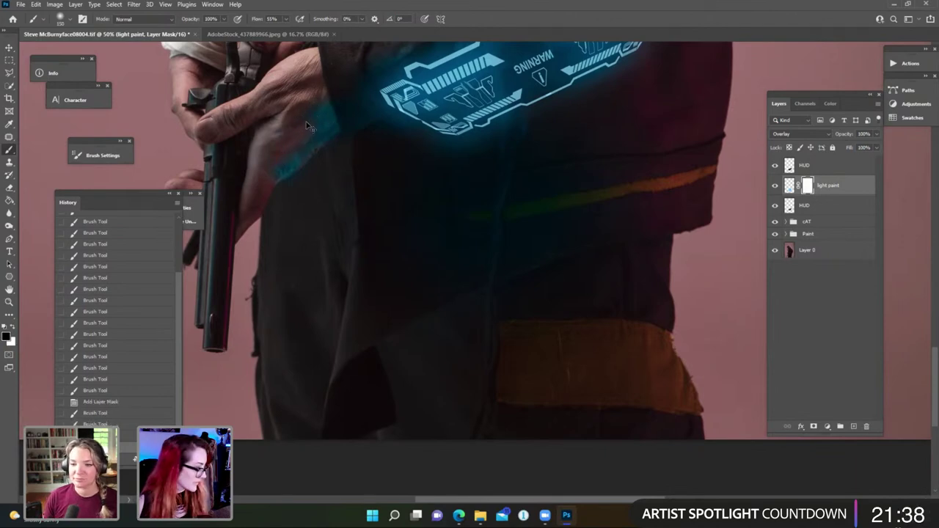
{"action": "left_click_drag", "start_coordinate": [275, 31], "coordinate": [267, 29]}
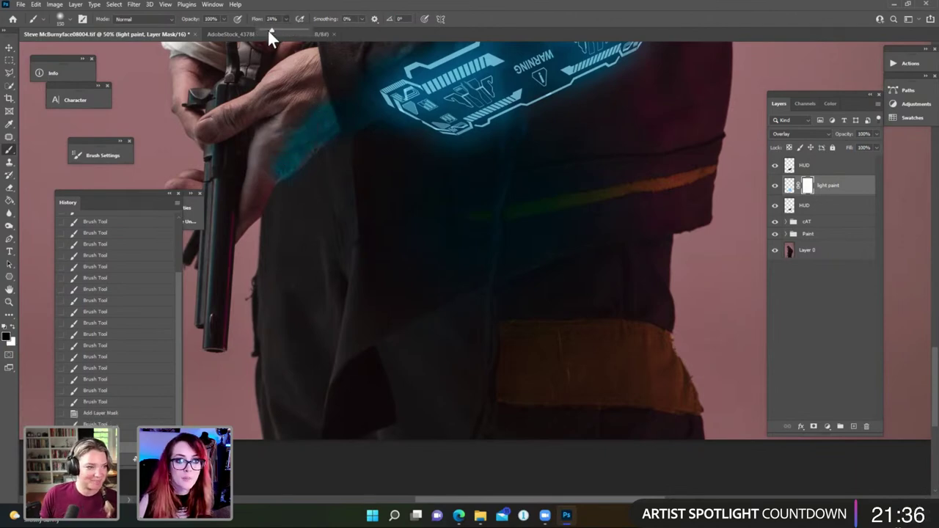
{"action": "mouse_move", "coordinate": [279, 161]}
{"action": "left_mouse_down"}
{"action": "mouse_move", "coordinate": [325, 101]}
{"action": "mouse_move", "coordinate": [314, 103]}
{"action": "mouse_move", "coordinate": [309, 122]}
{"action": "mouse_move", "coordinate": [323, 111]}
{"action": "left_mouse_up"}
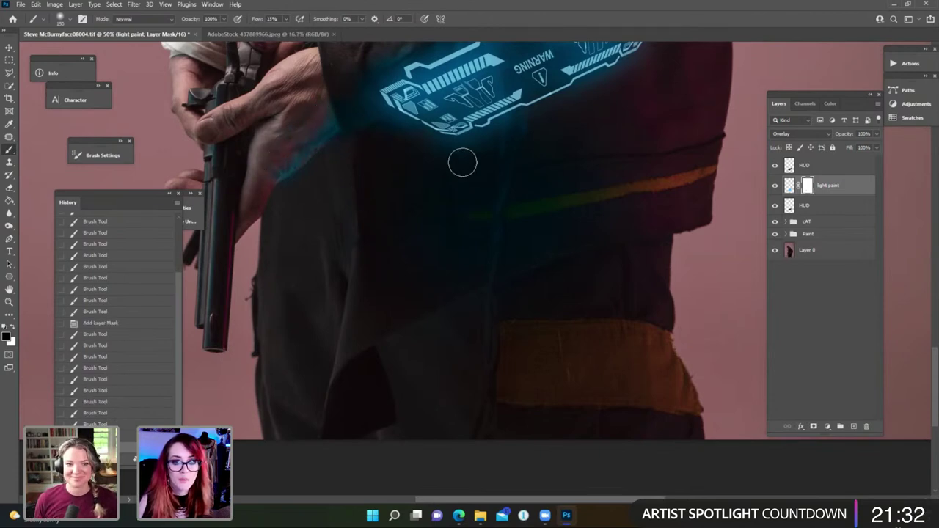
Soften the cyan glow spill around the HUD on the mask, then lower flow to 9%.
{"action": "left_click_drag", "start_coordinate": [495, 172], "coordinate": [398, 304]}
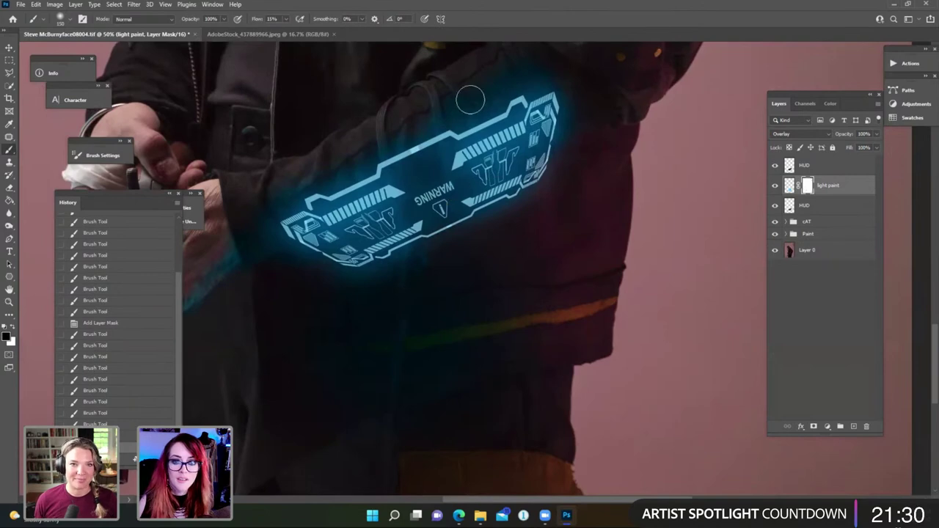
{"action": "mouse_move", "coordinate": [470, 101]}
{"action": "left_mouse_down"}
{"action": "mouse_move", "coordinate": [461, 187]}
{"action": "mouse_move", "coordinate": [444, 190]}
{"action": "mouse_move", "coordinate": [451, 203]}
{"action": "mouse_move", "coordinate": [455, 189]}
{"action": "left_mouse_up"}
{"action": "left_click_drag", "start_coordinate": [456, 183], "coordinate": [470, 157]}
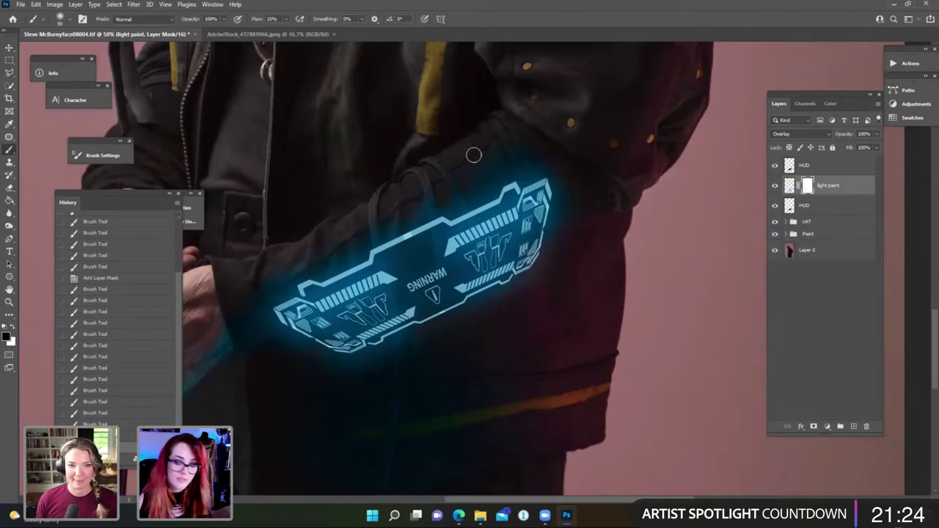
{"action": "key", "text": "bracketright"}
{"action": "key", "text": "bracketright"}
{"action": "key", "text": "bracketright"}
{"action": "mouse_move", "coordinate": [465, 184]}
{"action": "left_mouse_down"}
{"action": "mouse_move", "coordinate": [485, 154]}
{"action": "mouse_move", "coordinate": [491, 165]}
{"action": "mouse_move", "coordinate": [442, 168]}
{"action": "mouse_move", "coordinate": [442, 204]}
{"action": "mouse_move", "coordinate": [438, 169]}
{"action": "mouse_move", "coordinate": [411, 213]}
{"action": "mouse_move", "coordinate": [411, 198]}
{"action": "mouse_move", "coordinate": [378, 211]}
{"action": "mouse_move", "coordinate": [383, 225]}
{"action": "mouse_move", "coordinate": [390, 196]}
{"action": "mouse_move", "coordinate": [383, 217]}
{"action": "mouse_move", "coordinate": [362, 225]}
{"action": "left_mouse_up"}
{"action": "key", "text": "bracketleft"}
{"action": "key", "text": "bracketleft"}
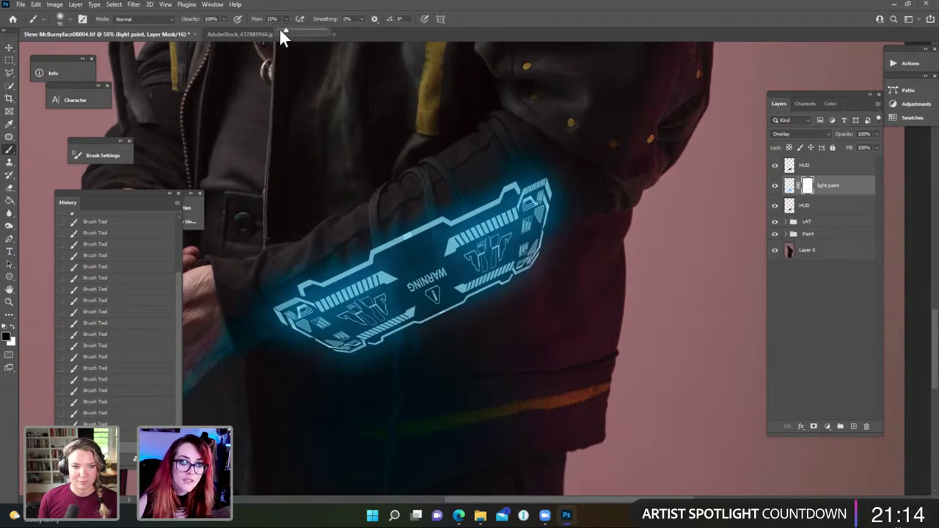
{"action": "left_click_drag", "start_coordinate": [282, 31], "coordinate": [284, 31]}
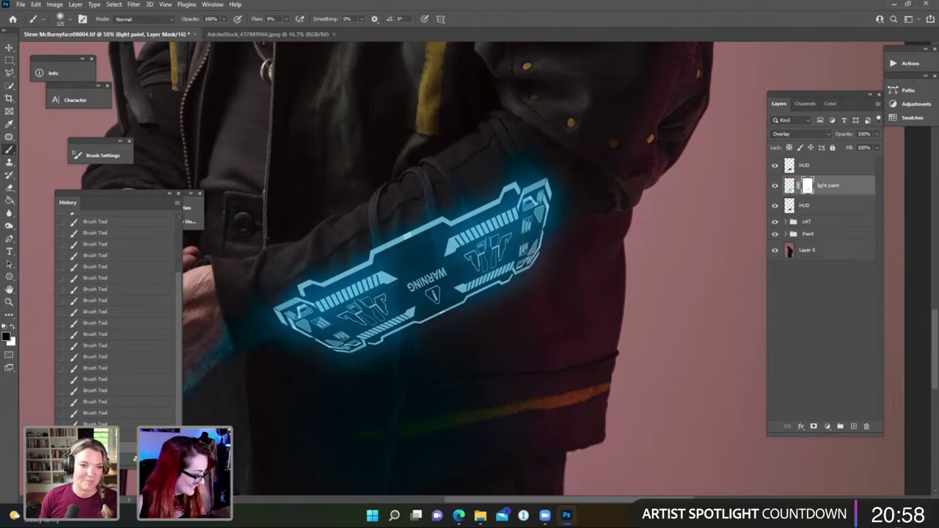
Bring the lower torso and hand into view to continue refining the mask.
{"action": "left_click_drag", "start_coordinate": [455, 283], "coordinate": [542, 176]}
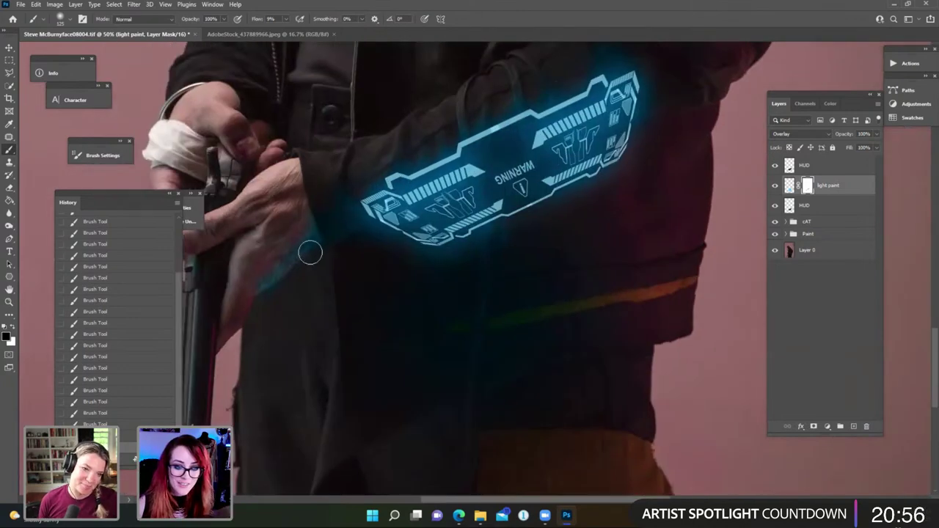
{"action": "key", "text": "e"}
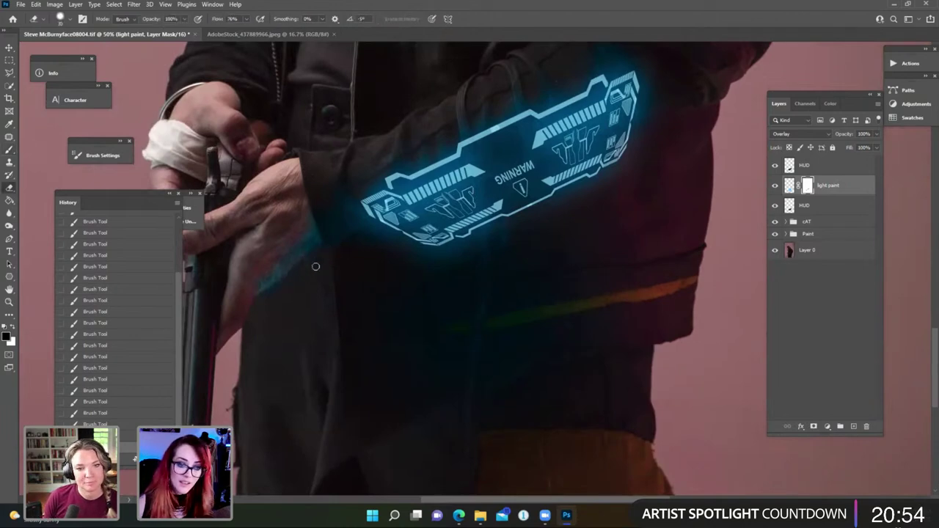
{"action": "key", "text": "b"}
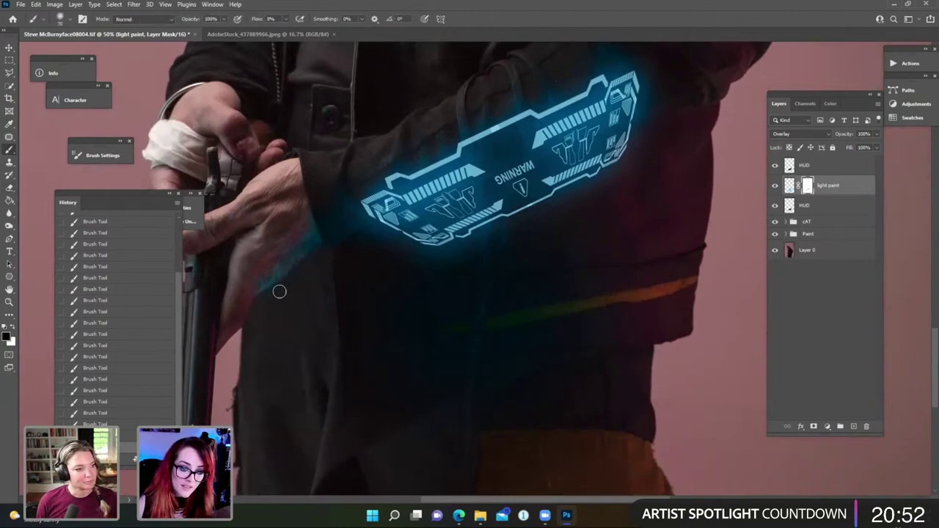
{"action": "scroll", "coordinate": [335, 262], "scroll_direction": "up", "scroll_amount": 1}
{"action": "scroll", "coordinate": [329, 269], "scroll_direction": "down", "scroll_amount": 2}
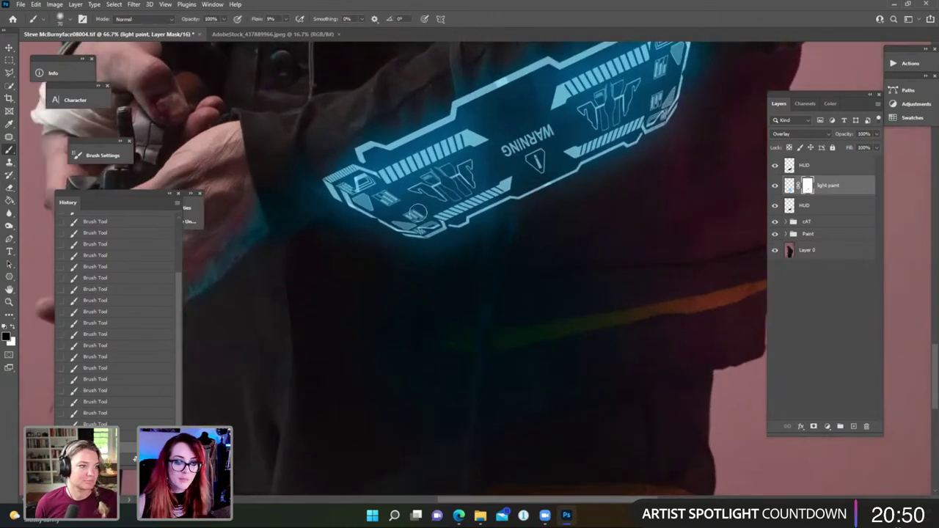
{"action": "scroll", "coordinate": [418, 213], "scroll_direction": "left", "scroll_amount": 2}
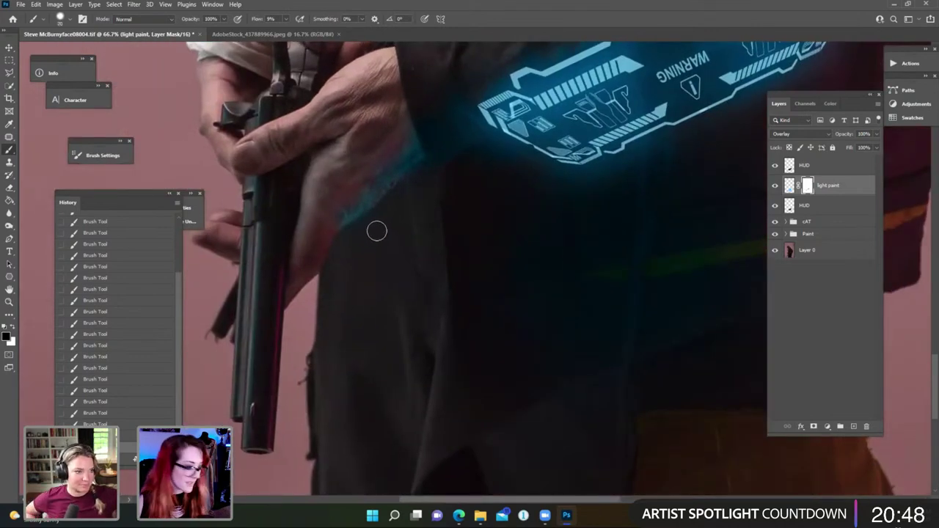
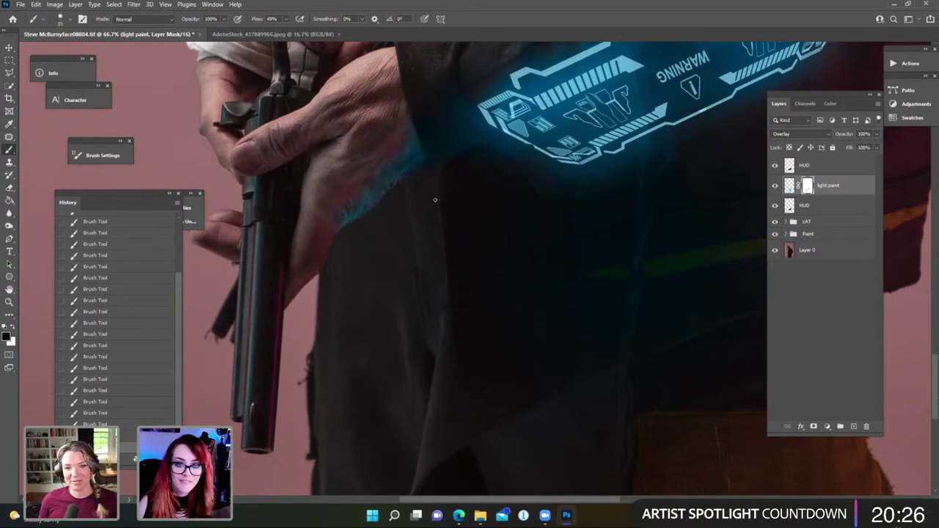
Faintly paint the light paint mask over the hand and gun with a larger brush at 9% flow.
{"action": "key", "text": "bracketright"}
{"action": "key", "text": "bracketright"}
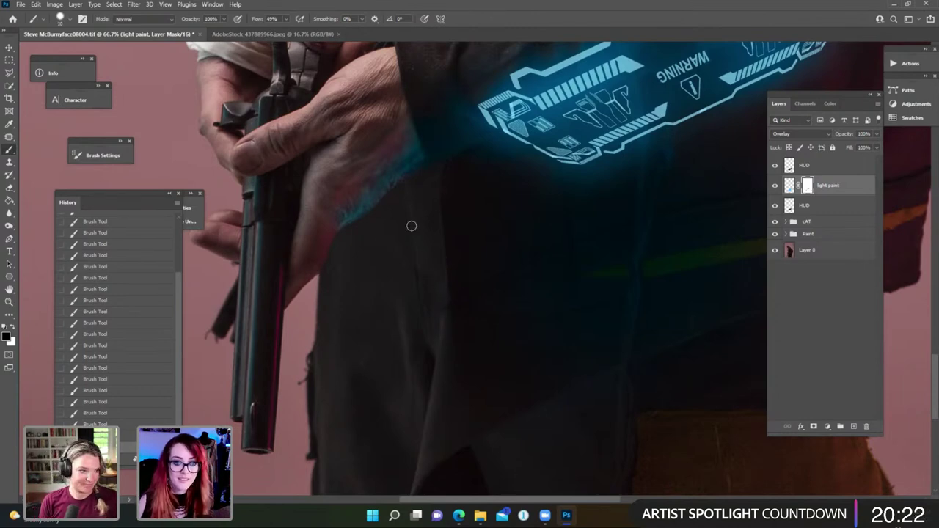
{"action": "scroll", "coordinate": [411, 213], "scroll_direction": "down", "scroll_amount": 3}
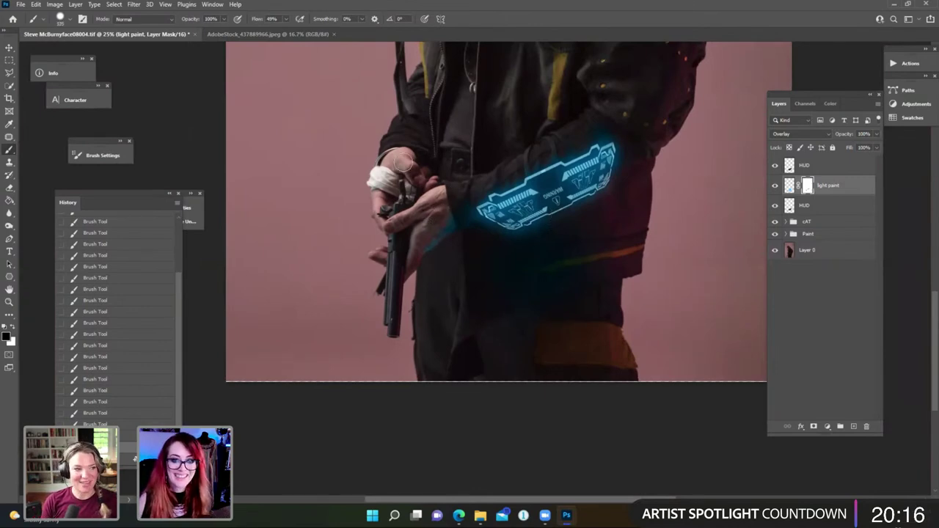
{"action": "left_click", "coordinate": [285, 19]}
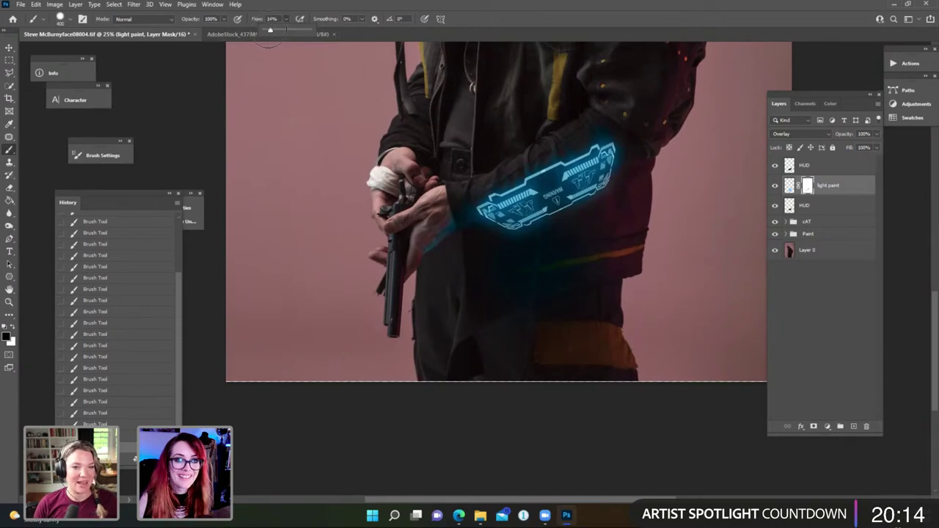
{"action": "left_click_drag", "start_coordinate": [287, 30], "coordinate": [267, 30]}
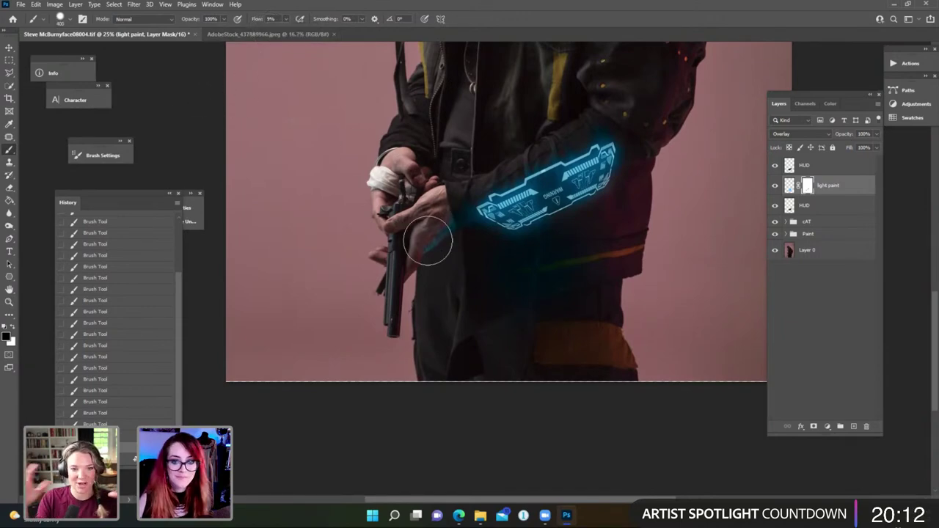
{"action": "mouse_move", "coordinate": [436, 237]}
{"action": "left_mouse_down"}
{"action": "mouse_move", "coordinate": [441, 194]}
{"action": "mouse_move", "coordinate": [418, 284]}
{"action": "mouse_move", "coordinate": [418, 254]}
{"action": "mouse_move", "coordinate": [419, 300]}
{"action": "left_mouse_up"}
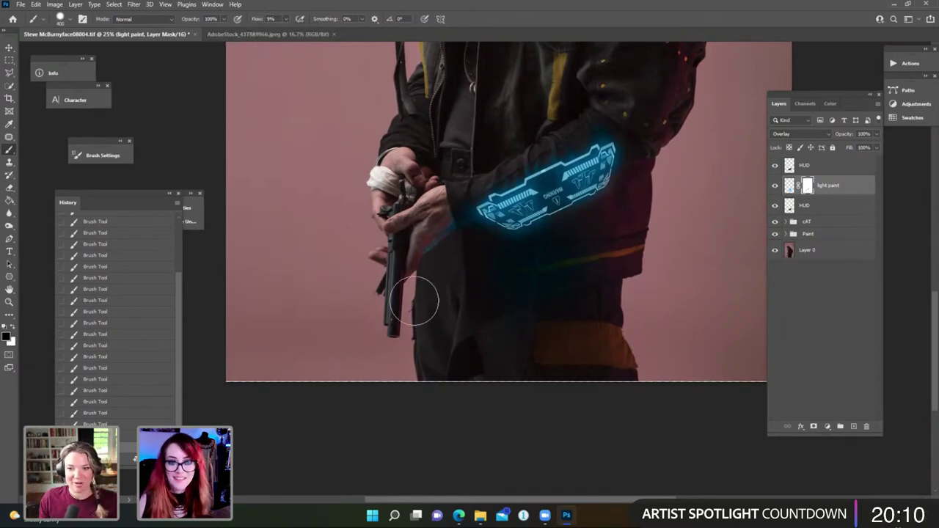
{"action": "left_click_drag", "start_coordinate": [518, 269], "coordinate": [405, 339]}
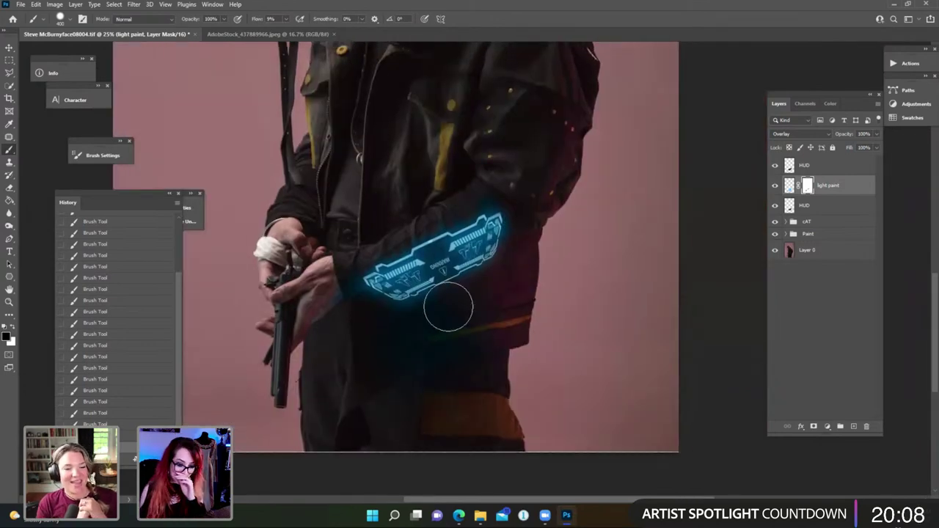
Lower the top HUD layer's opacity to 74%.
{"action": "left_click", "coordinate": [844, 165]}
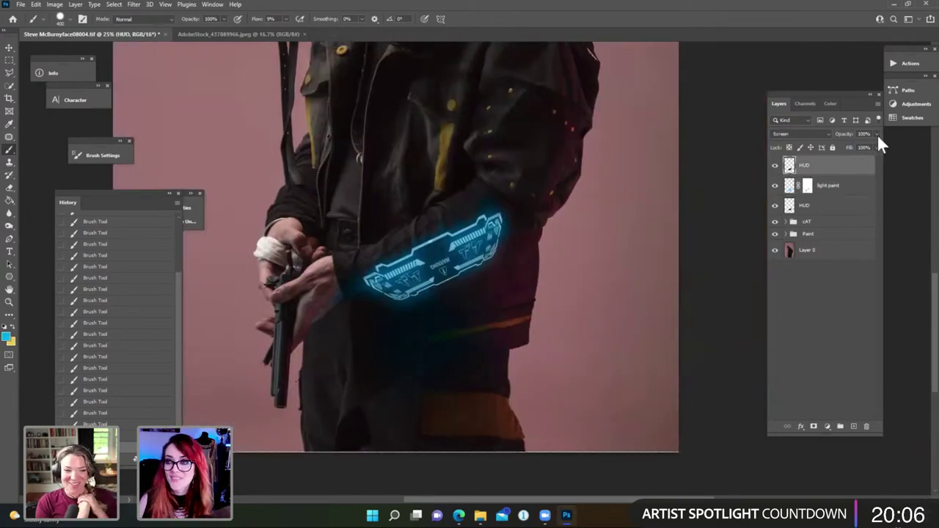
{"action": "left_click", "coordinate": [875, 133]}
{"action": "left_click_drag", "start_coordinate": [870, 145], "coordinate": [871, 146]}
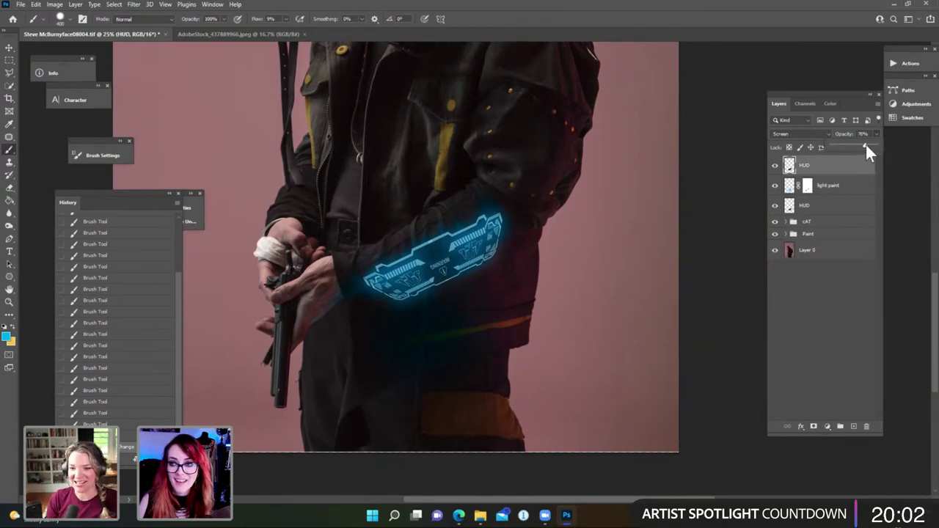
{"action": "left_click_drag", "start_coordinate": [868, 145], "coordinate": [866, 145]}
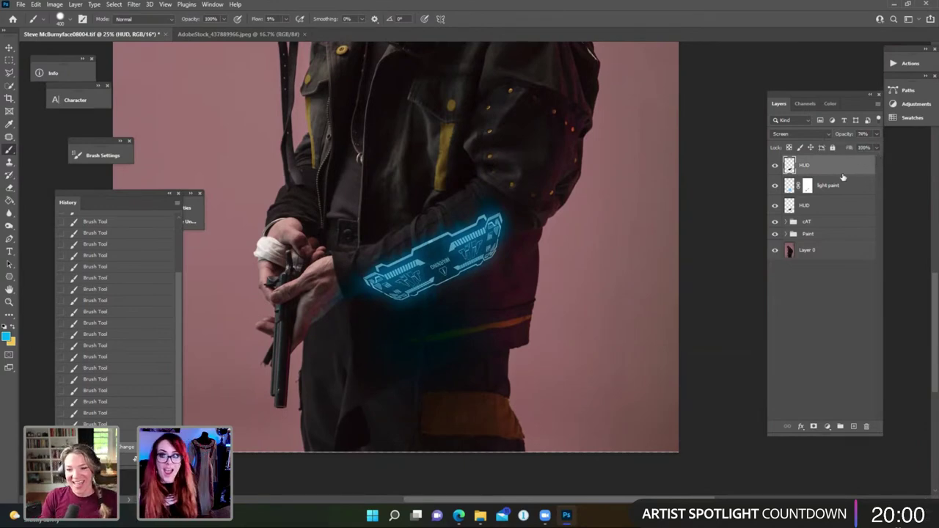
{"action": "key", "text": "ctrl+minus"}
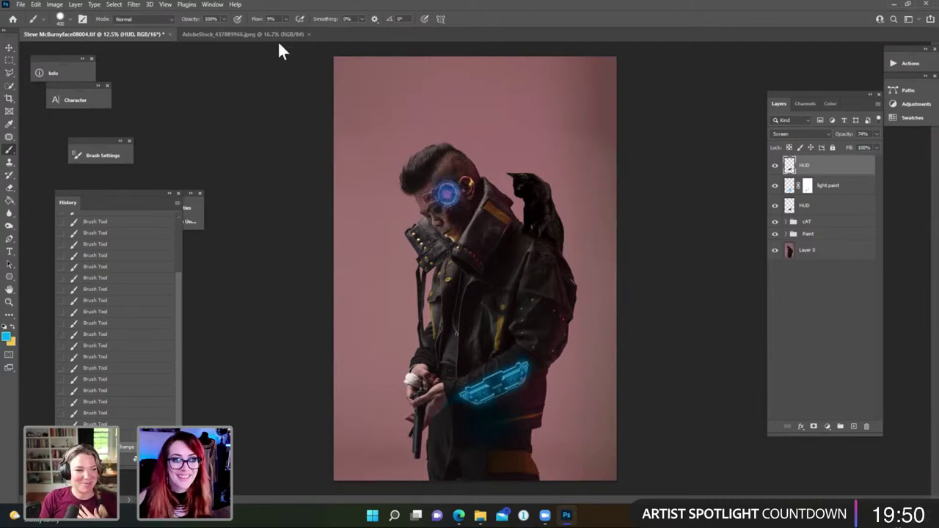
{"action": "left_click", "coordinate": [300, 34]}
Close the AdobeStock HUD image, select all of Bokeh textures.jpg, and return to the portrait document.
{"action": "left_click", "coordinate": [309, 34]}
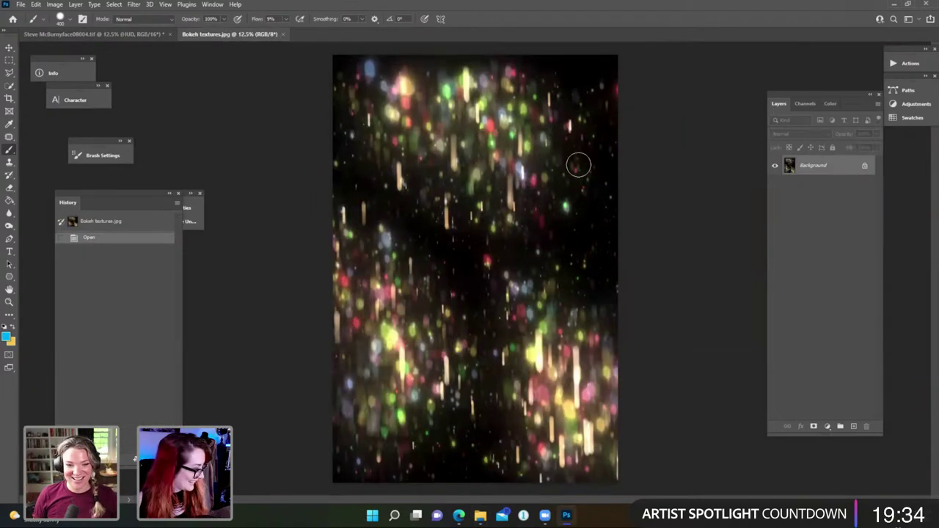
{"action": "key", "text": "ctrl+a"}
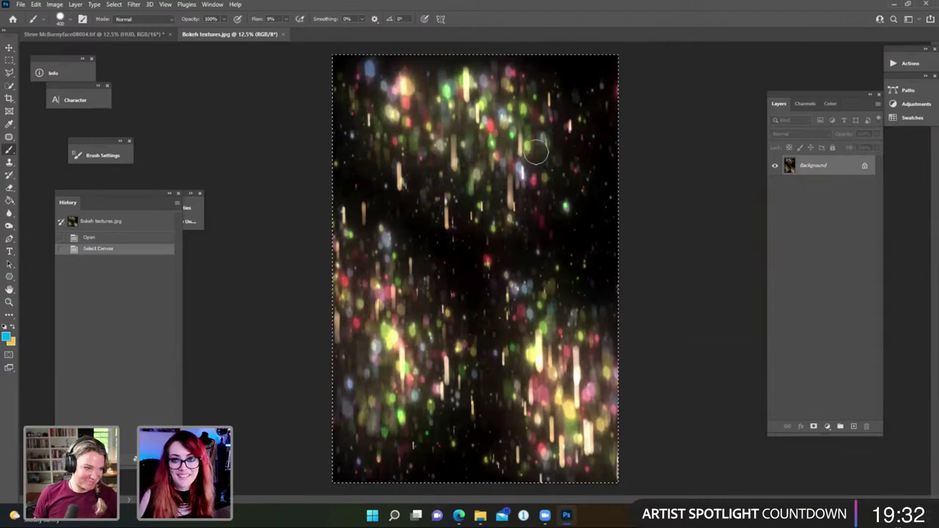
{"action": "left_click", "coordinate": [157, 33]}
{"action": "left_click", "coordinate": [237, 34]}
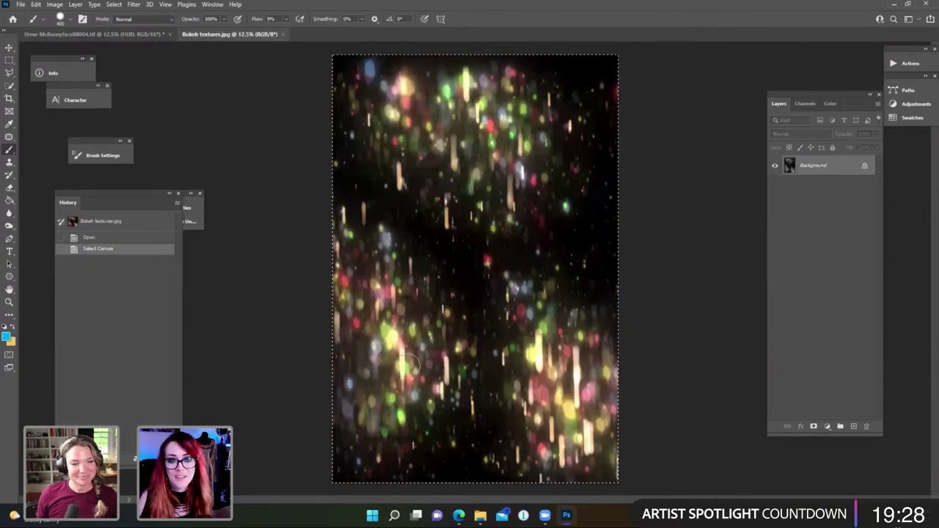
{"action": "left_click", "coordinate": [134, 5]}
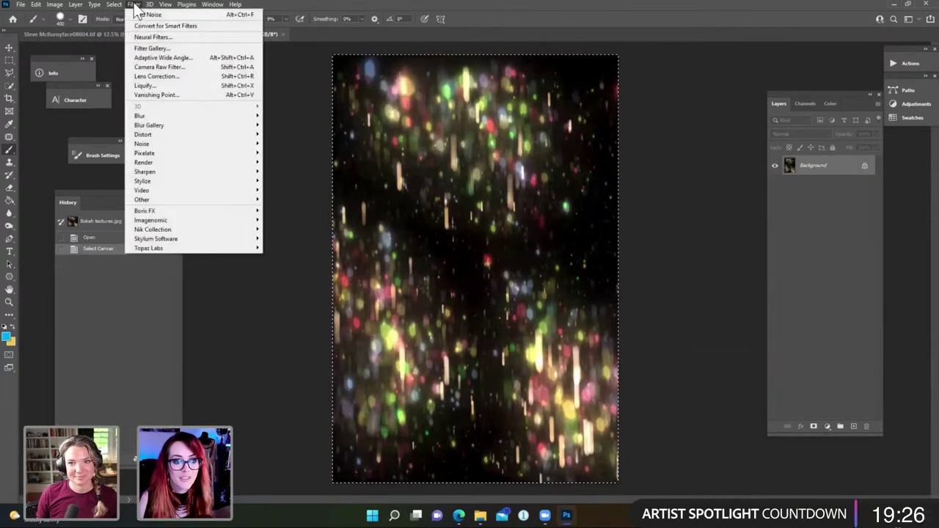
{"action": "left_click", "coordinate": [292, 72]}
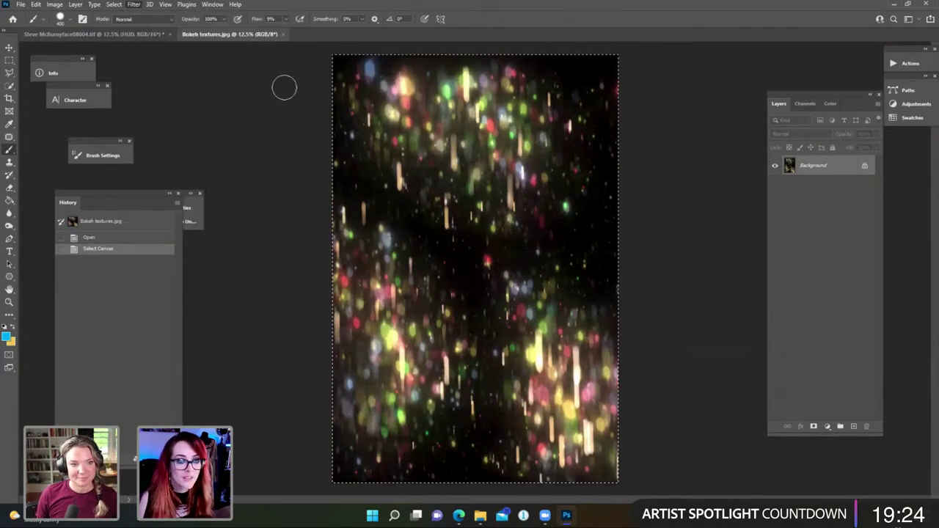
{"action": "key", "text": "ctrl+a"}
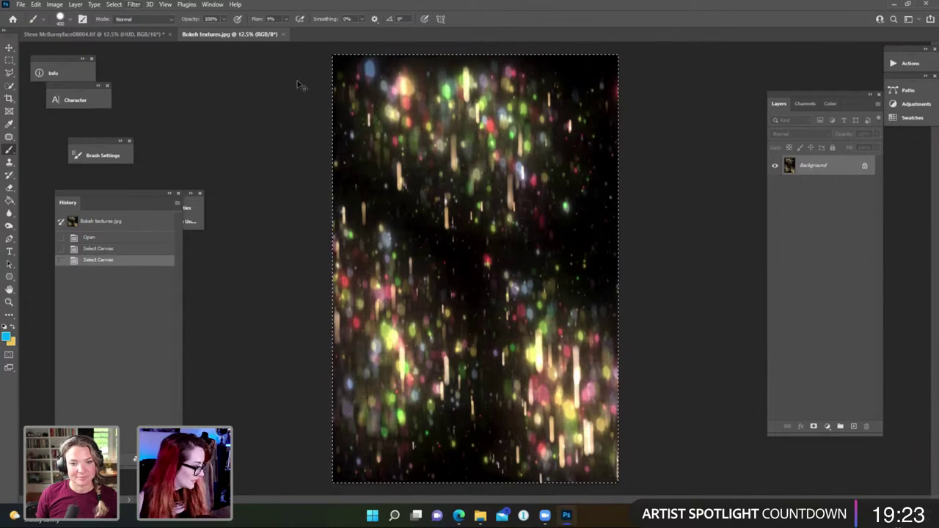
{"action": "left_click", "coordinate": [144, 35]}
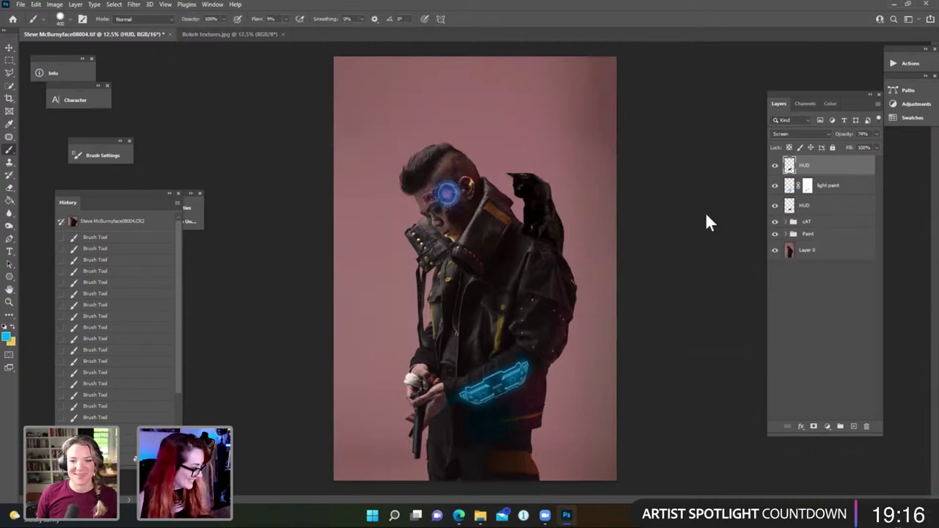
Paste the bokeh texture as Layer 3 and group the three HUD layers as 'HUD panel'.
{"action": "key", "text": "ctrl+v"}
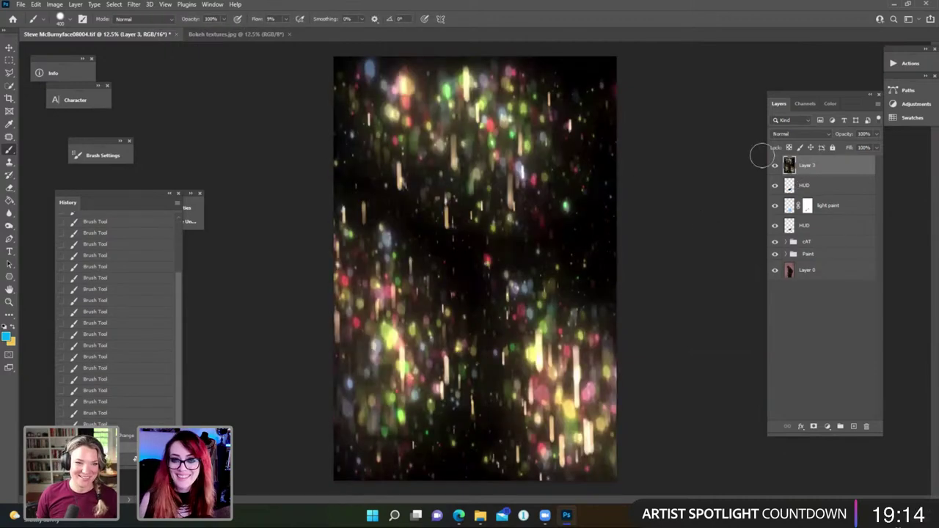
{"action": "left_click", "coordinate": [829, 189]}
{"action": "left_click", "coordinate": [841, 233], "text": "shift"}
{"action": "key", "text": "ctrl+g"}
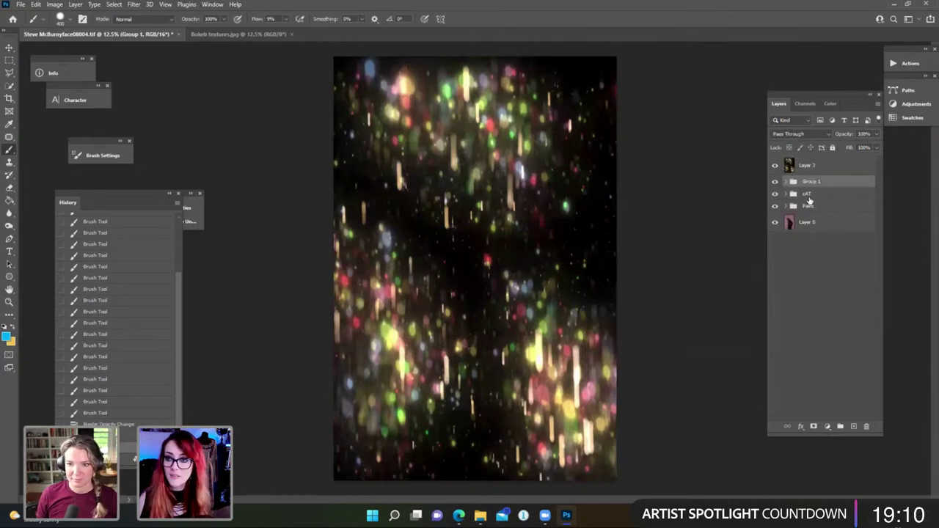
{"action": "double_click", "coordinate": [811, 182]}
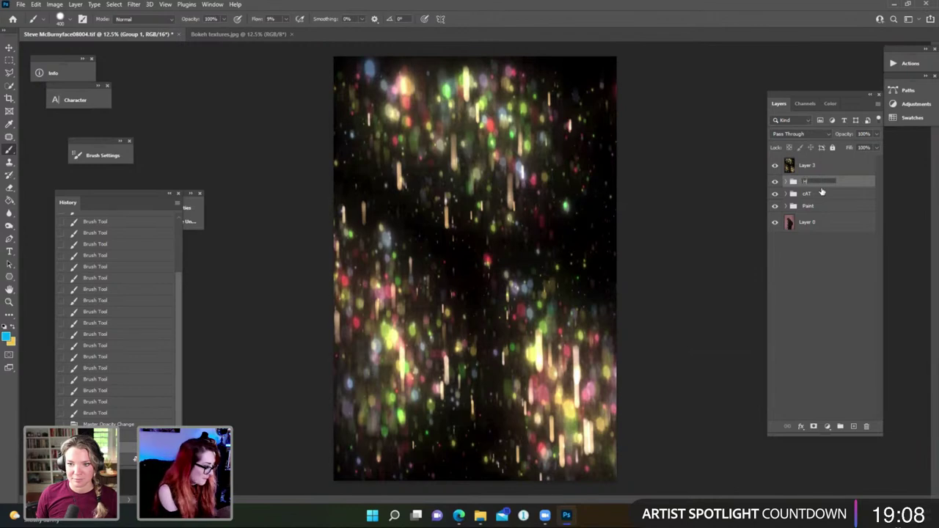
{"action": "type", "text": "HUD panel"}
{"action": "key", "text": "Return"}
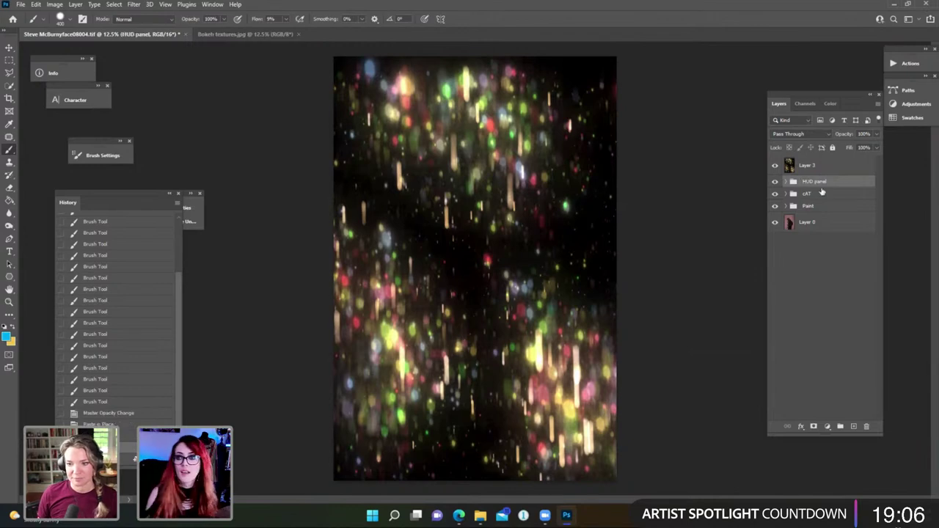
Set Layer 3 to Overlay, hide it, and stamp the visible layers into merged Layer 4.
{"action": "left_click", "coordinate": [814, 166]}
{"action": "left_click", "coordinate": [808, 132]}
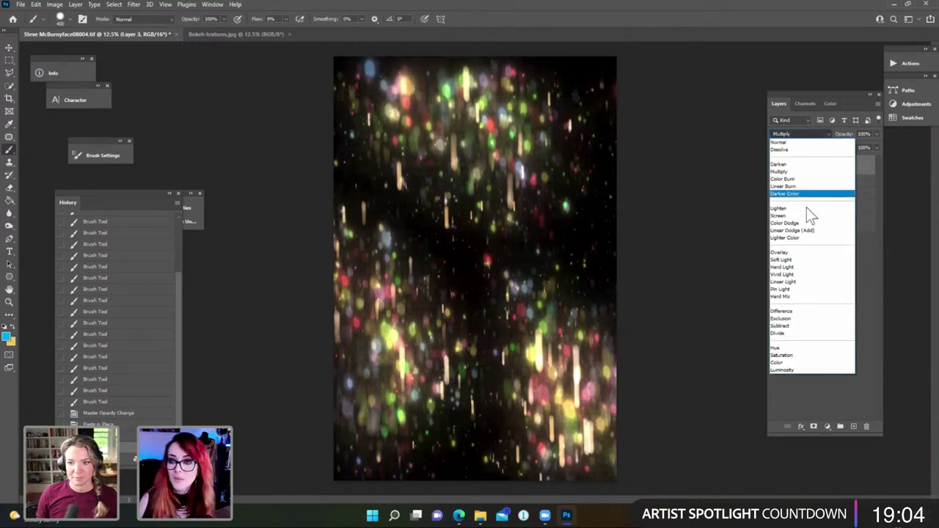
{"action": "left_click", "coordinate": [809, 252]}
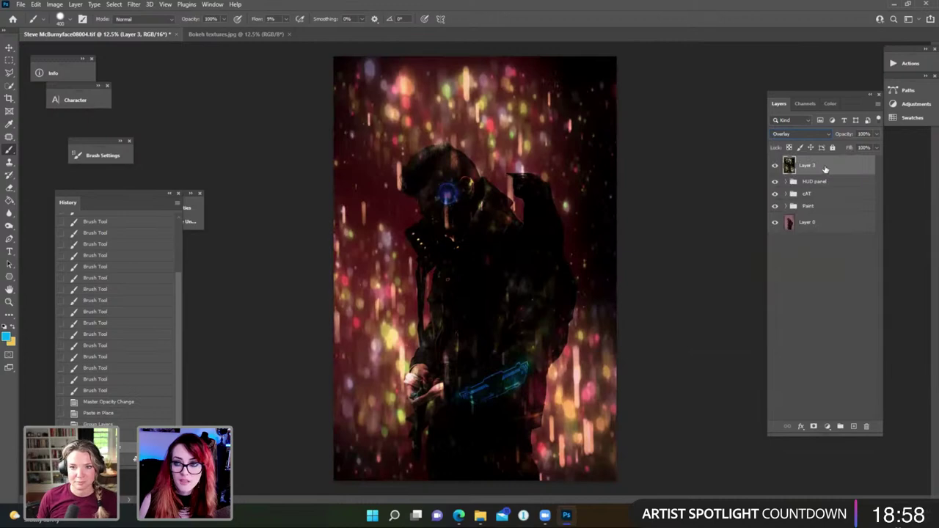
{"action": "left_click", "coordinate": [775, 165]}
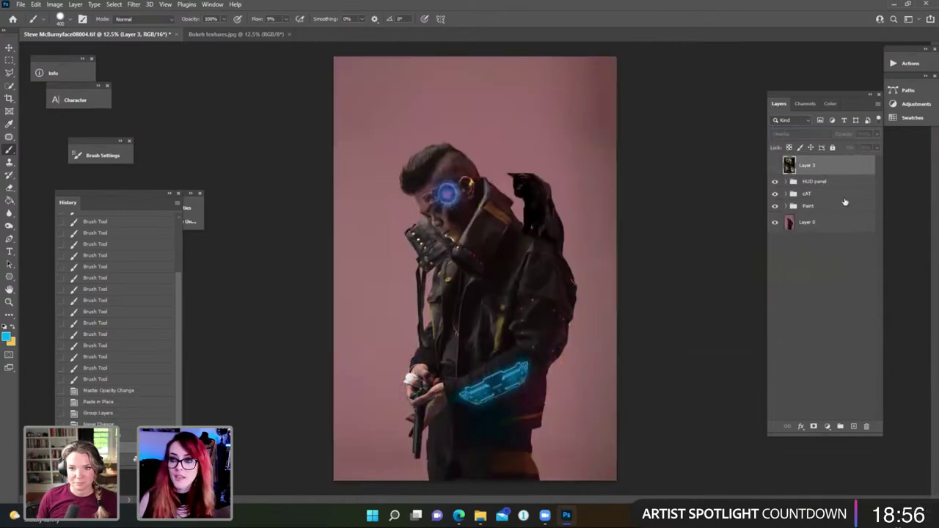
{"action": "left_click", "coordinate": [837, 184]}
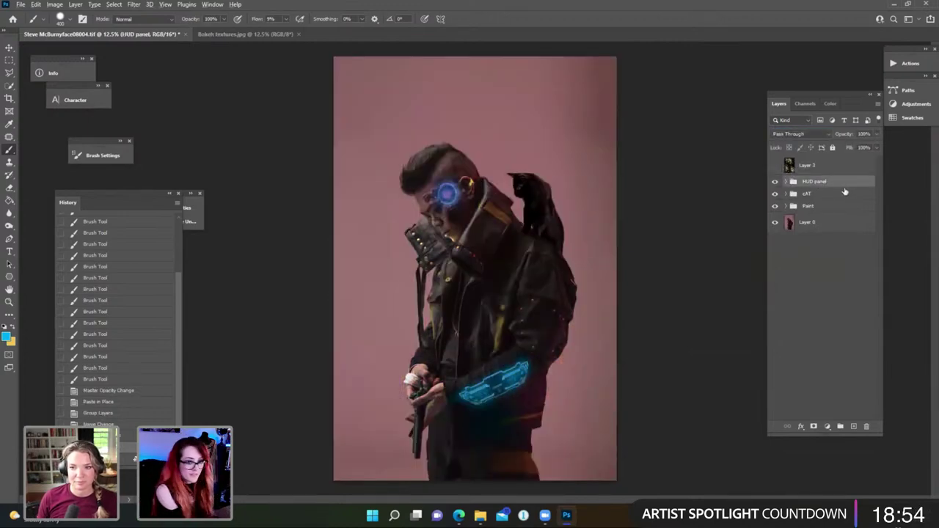
{"action": "key", "text": "ctrl+shift+alt+e"}
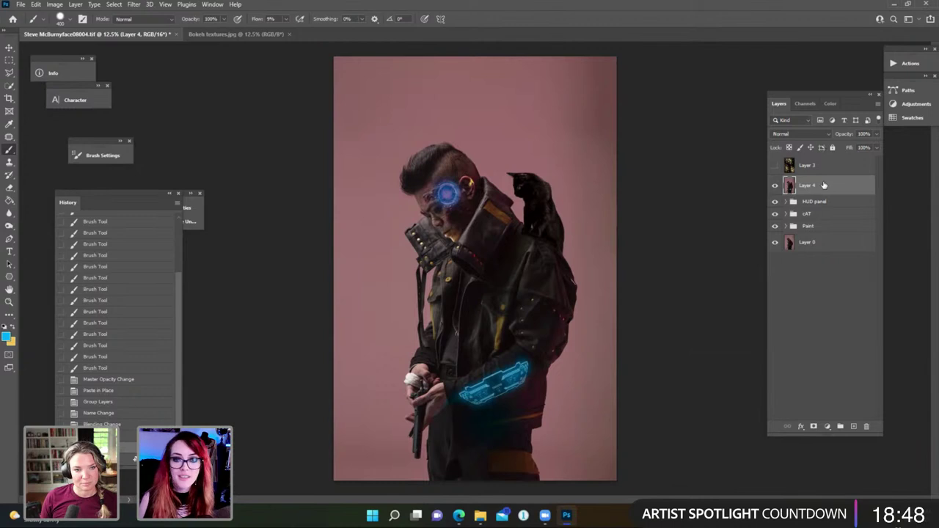
Select the man and cat with the Quick Selection tool's Select Subject and open Select and Mask.
{"action": "left_click", "coordinate": [8, 85]}
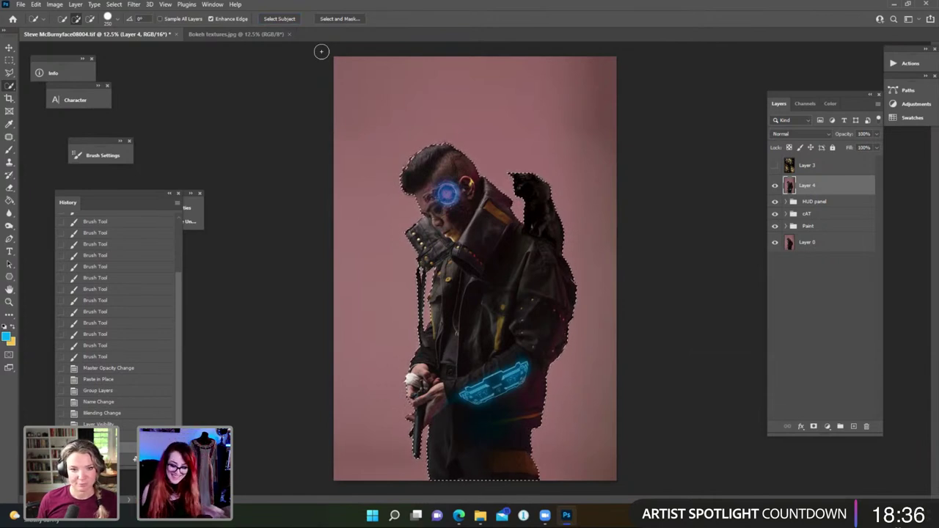
{"action": "left_click", "coordinate": [339, 19]}
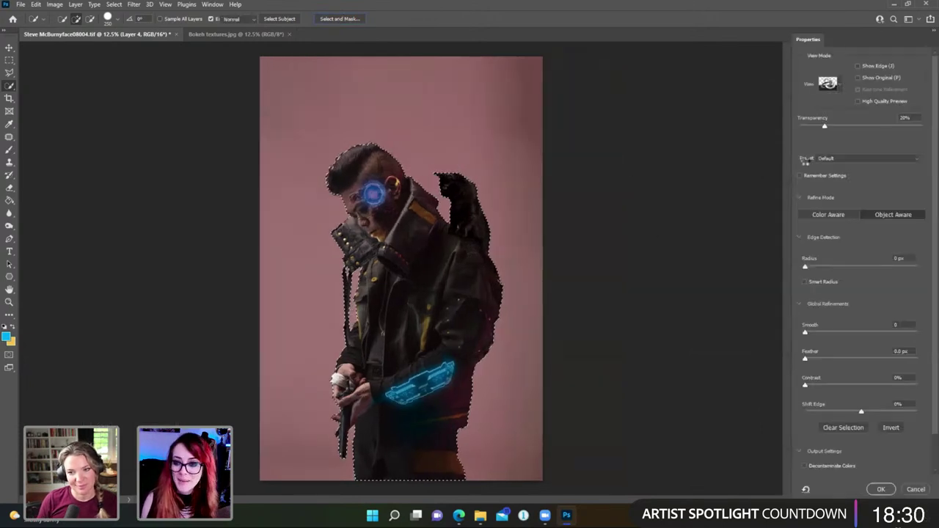
Refine the man-and-cat selection in Select and Mask with Smooth 20 and Shift Edge 0.
{"action": "left_click", "coordinate": [915, 489]}
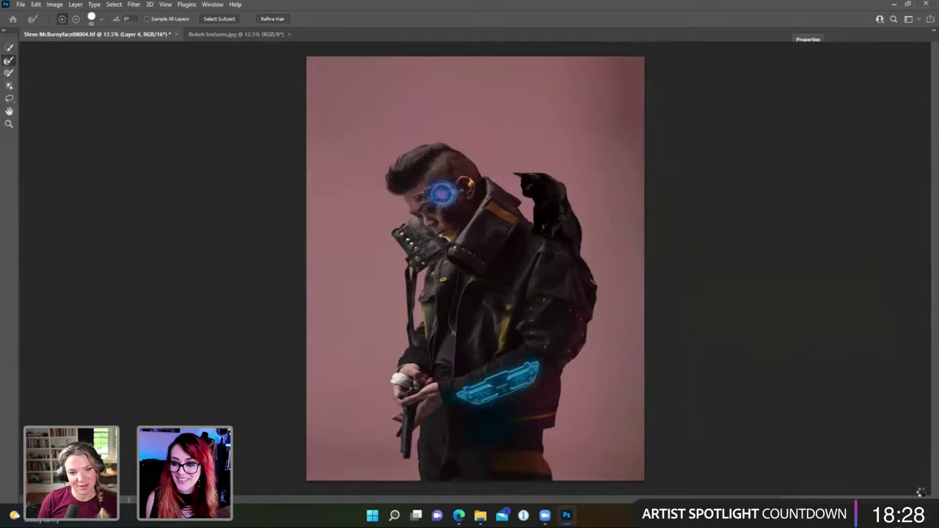
{"action": "left_click", "coordinate": [774, 243]}
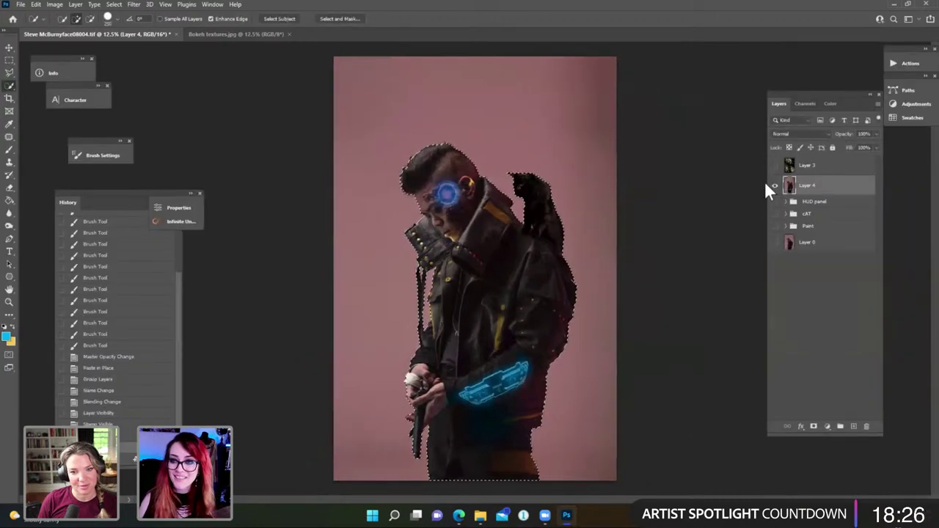
{"action": "left_click", "coordinate": [345, 20]}
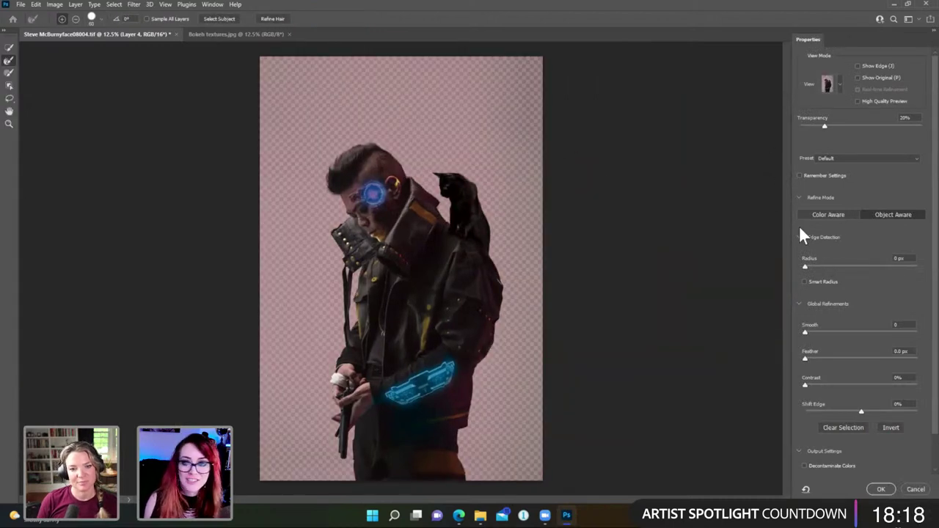
{"action": "left_click_drag", "start_coordinate": [819, 338], "coordinate": [823, 333]}
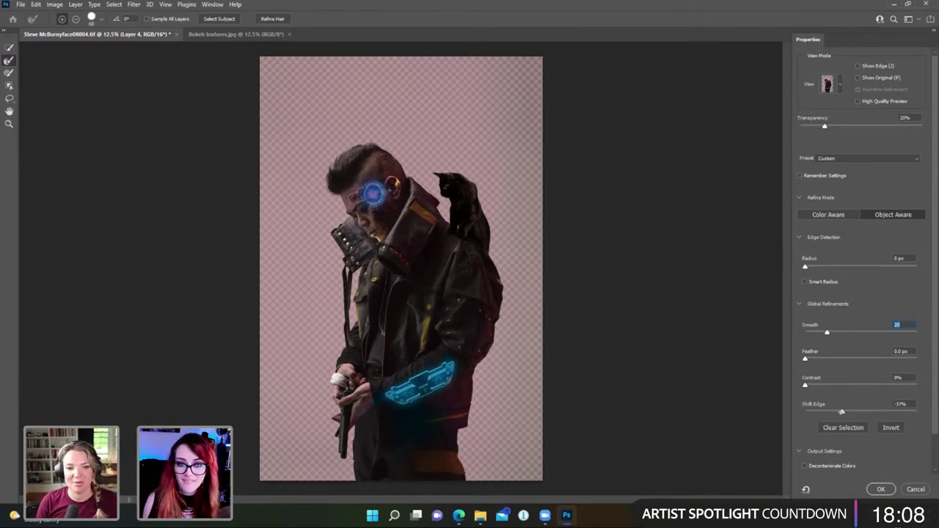
{"action": "left_click_drag", "start_coordinate": [843, 413], "coordinate": [843, 412]}
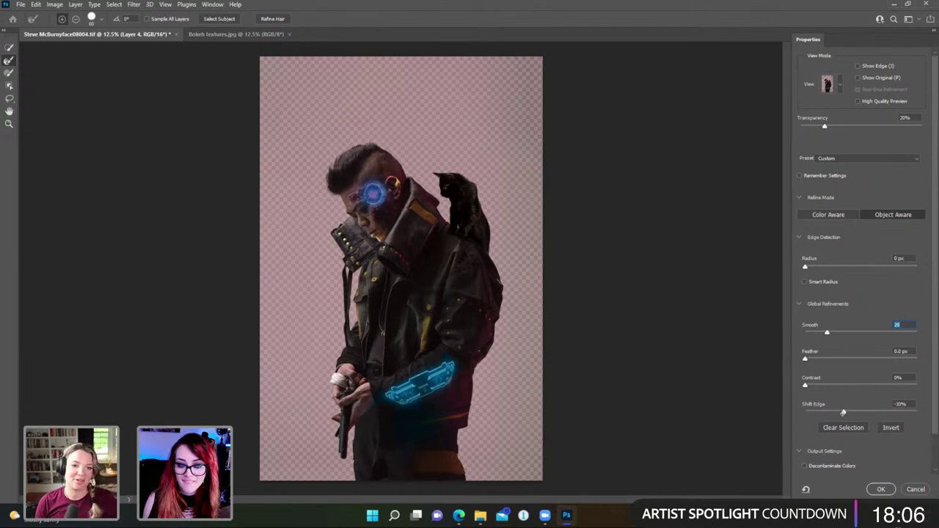
{"action": "left_click_drag", "start_coordinate": [875, 416], "coordinate": [864, 415]}
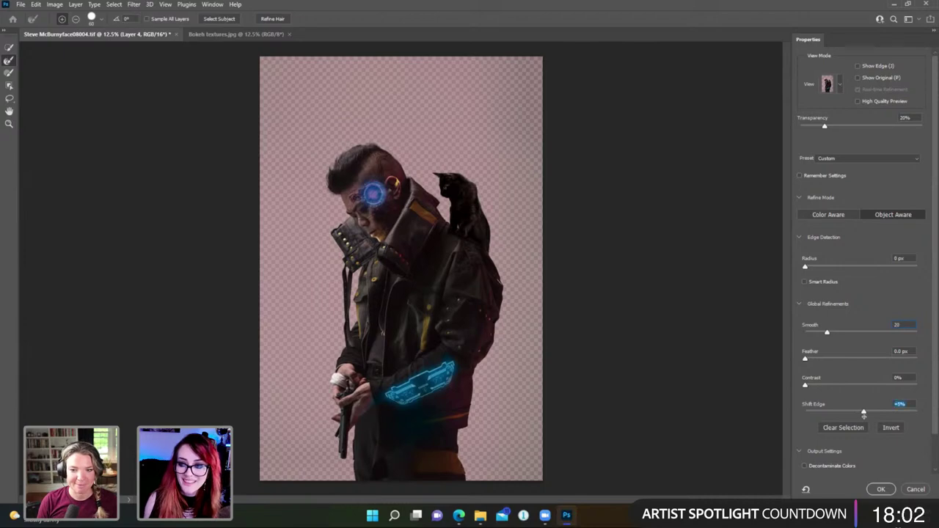
{"action": "type", "text": "0"}
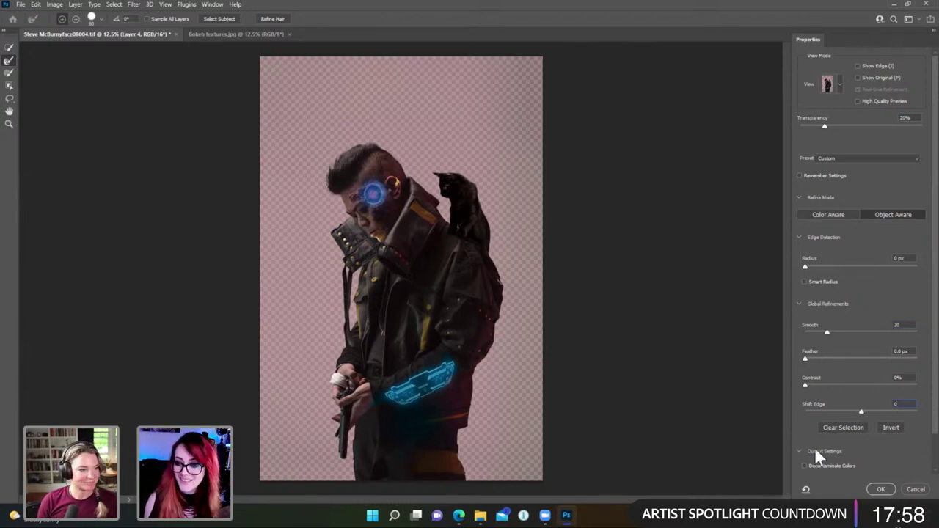
{"action": "left_click", "coordinate": [880, 489]}
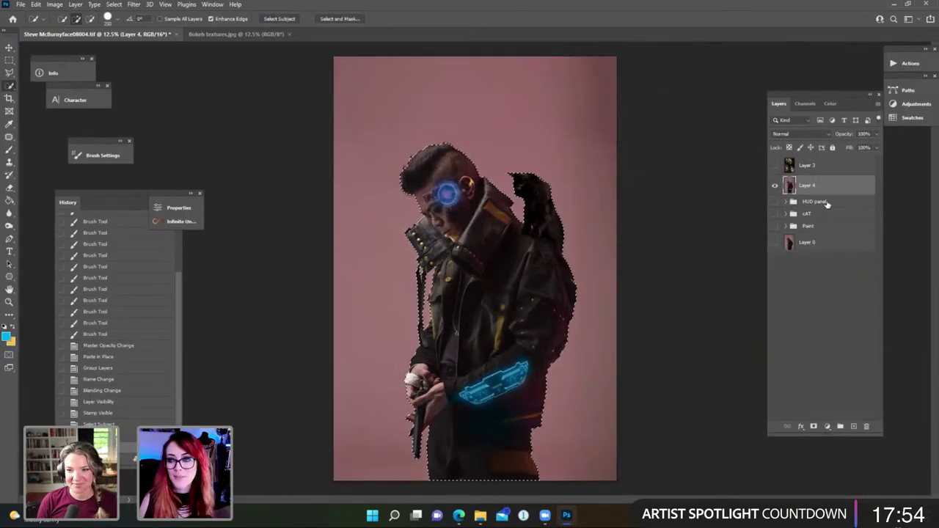
Show Layer 3 and add a layer mask from the inverted selection, hiding bokeh over the figure.
{"action": "left_click", "coordinate": [775, 165]}
{"action": "left_click", "coordinate": [811, 165]}
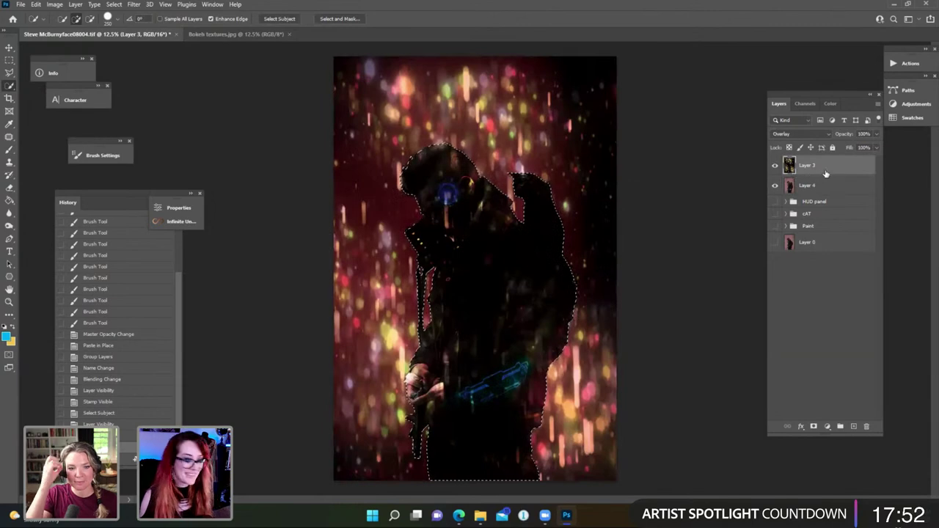
{"action": "key", "text": "ctrl+shift+i"}
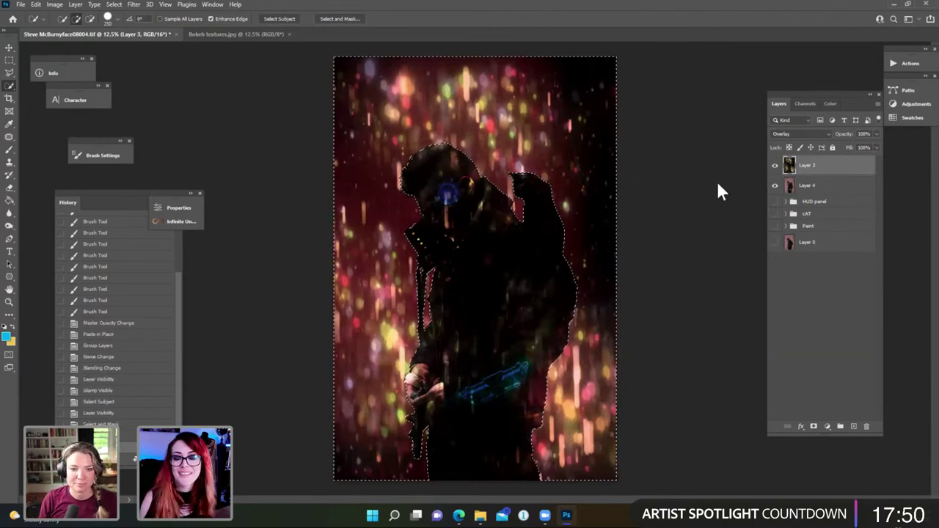
{"action": "left_click", "coordinate": [814, 426]}
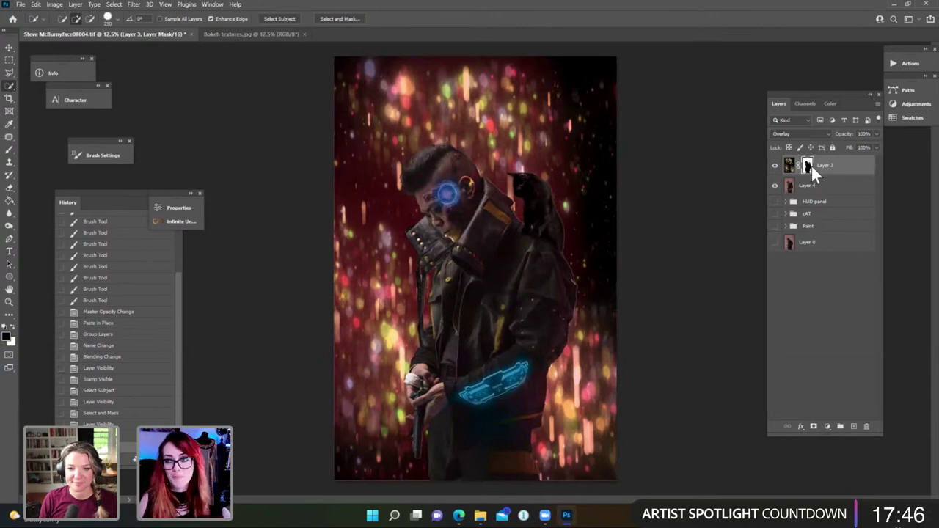
Paint Layer 3's mask with a larger brush at full flow along the bottom, right and top edges.
{"action": "key", "text": "b"}
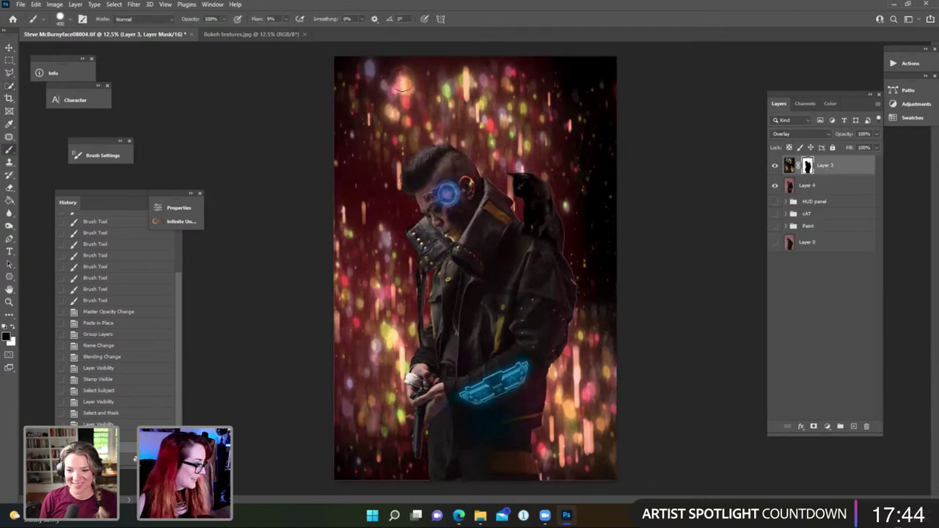
{"action": "key", "text": "bracketright"}
{"action": "key", "text": "bracketright"}
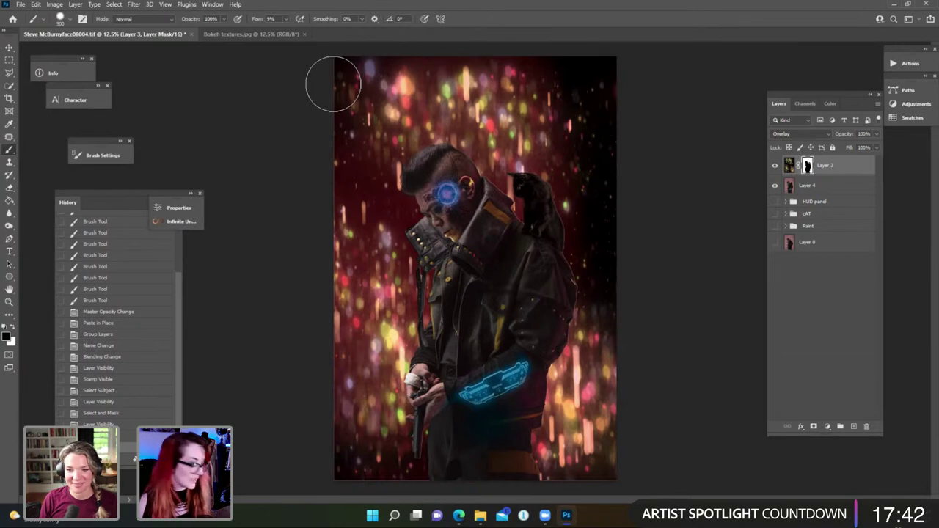
{"action": "key", "text": "x"}
{"action": "key", "text": "ctrl+shift+i"}
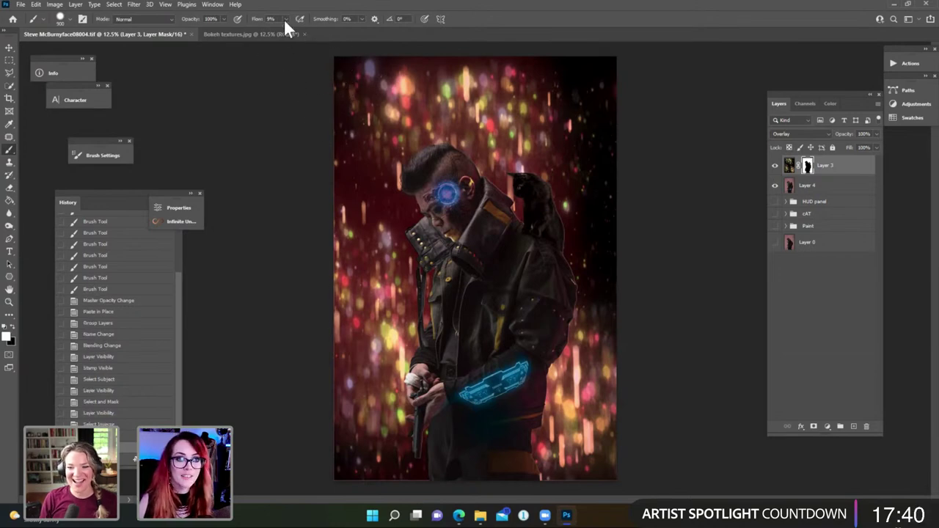
{"action": "left_click_drag", "start_coordinate": [285, 29], "coordinate": [332, 31]}
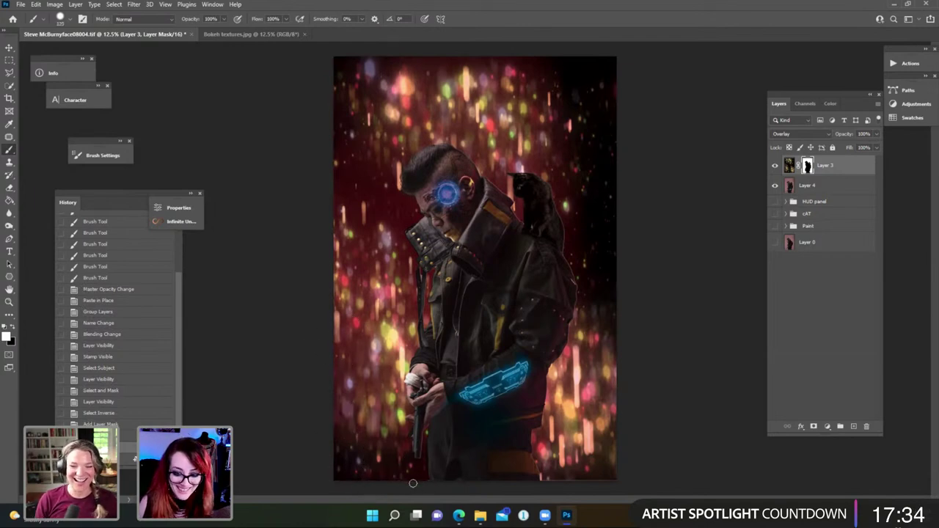
{"action": "left_click_drag", "start_coordinate": [426, 482], "coordinate": [444, 477]}
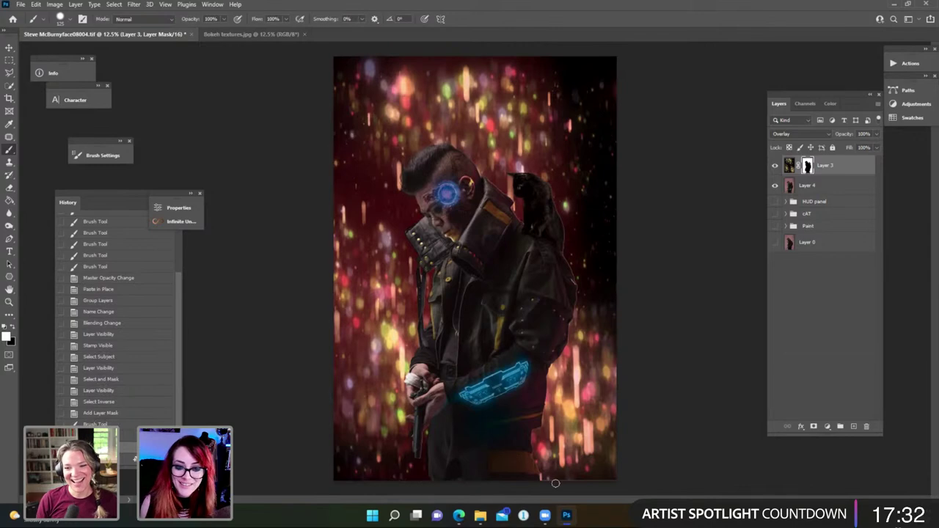
{"action": "left_click_drag", "start_coordinate": [624, 485], "coordinate": [639, 440]}
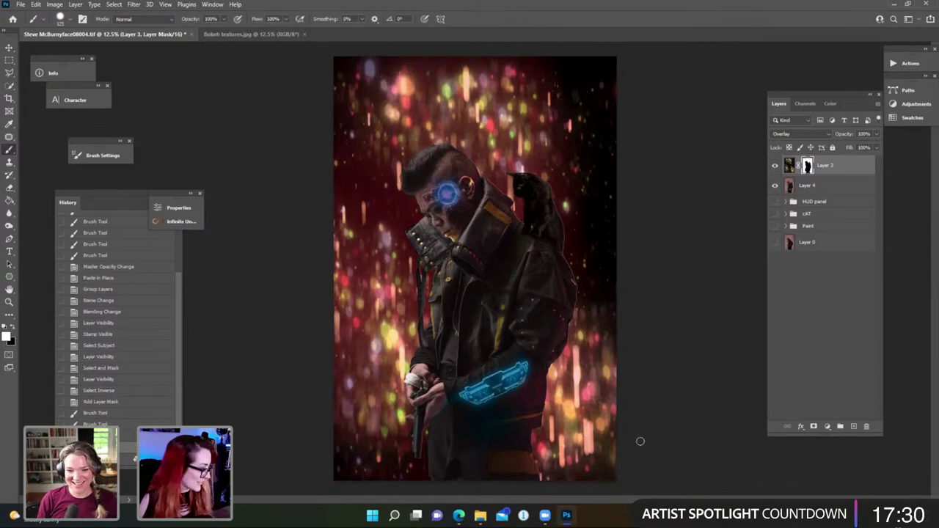
{"action": "mouse_move", "coordinate": [614, 59]}
{"action": "left_mouse_down"}
{"action": "mouse_move", "coordinate": [627, 414]}
{"action": "mouse_move", "coordinate": [619, 475]}
{"action": "mouse_move", "coordinate": [621, 233]}
{"action": "left_mouse_up"}
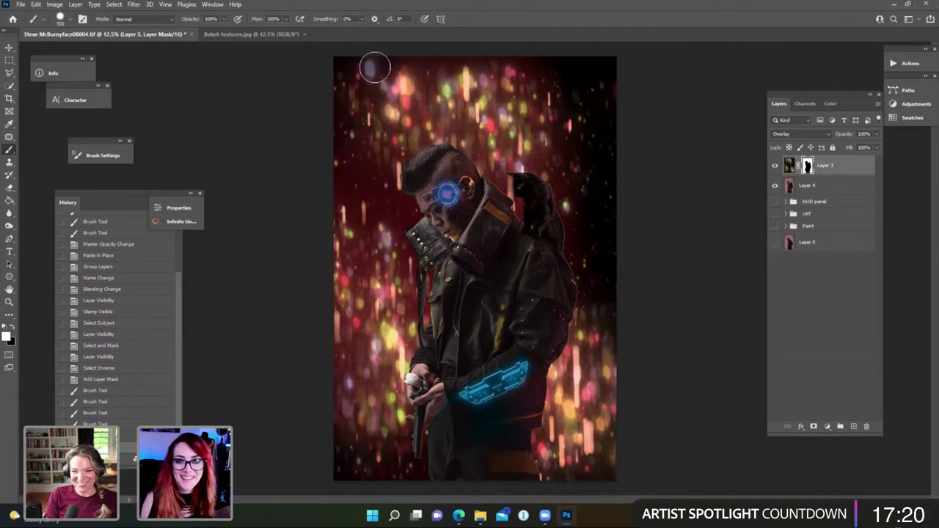
{"action": "left_click_drag", "start_coordinate": [623, 57], "coordinate": [430, 66]}
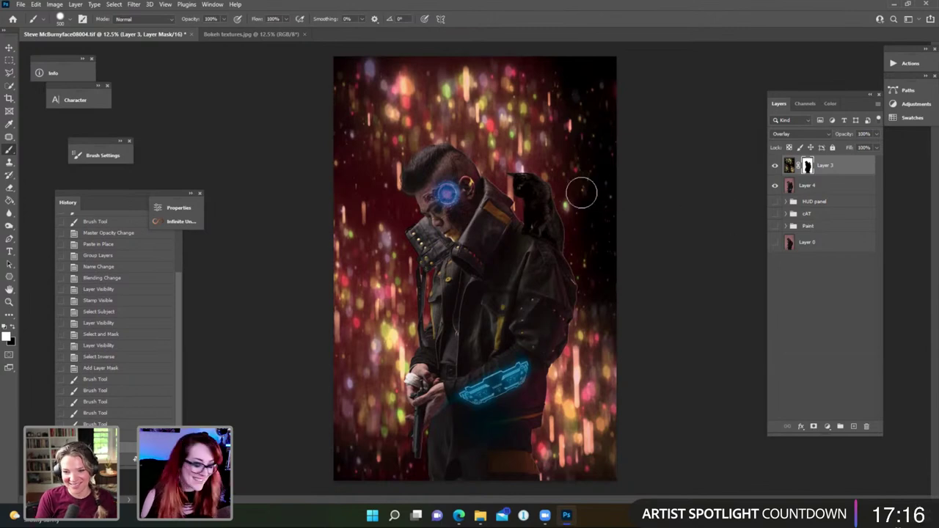
Switch Layer 3's blend mode from Overlay to Soft Light.
{"action": "left_click", "coordinate": [803, 134]}
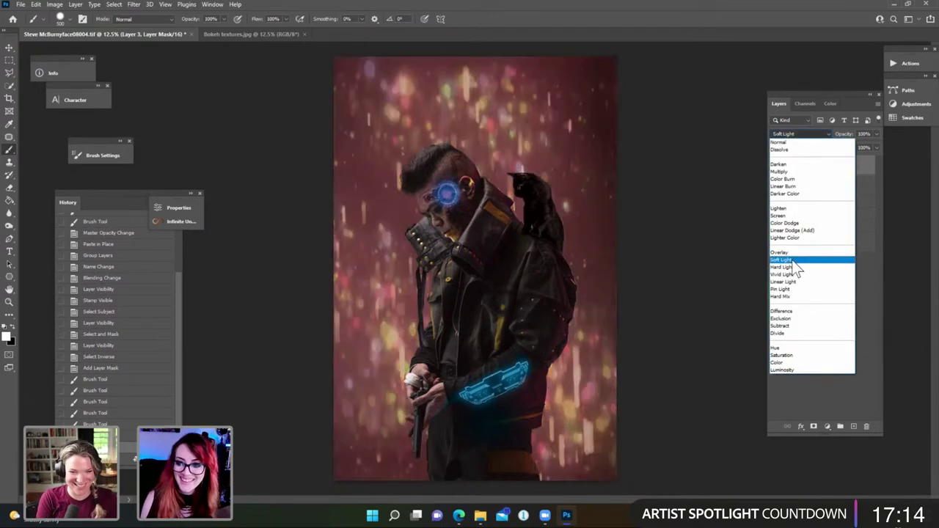
{"action": "left_click", "coordinate": [793, 258]}
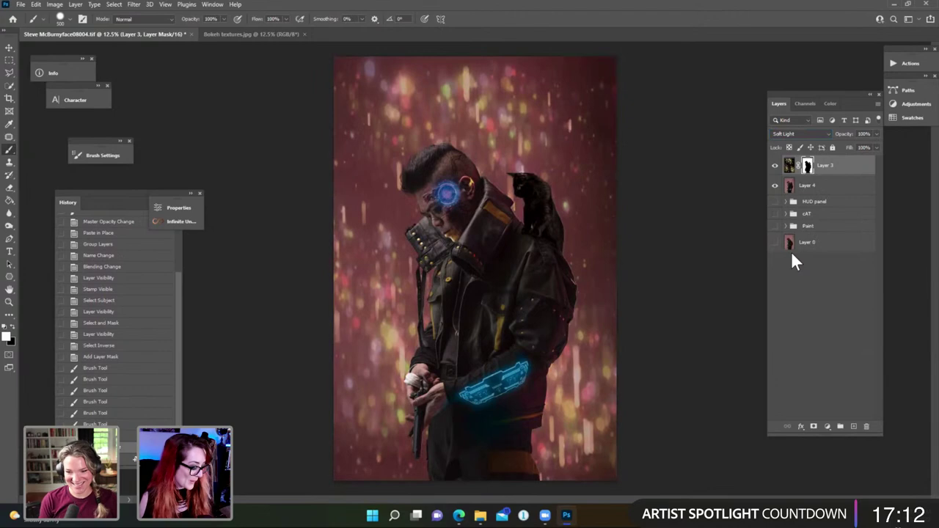
{"action": "key", "text": "ctrl+plus"}
{"action": "key", "text": "ctrl+plus"}
{"action": "key", "text": "ctrl+plus"}
{"action": "key", "text": "ctrl+plus"}
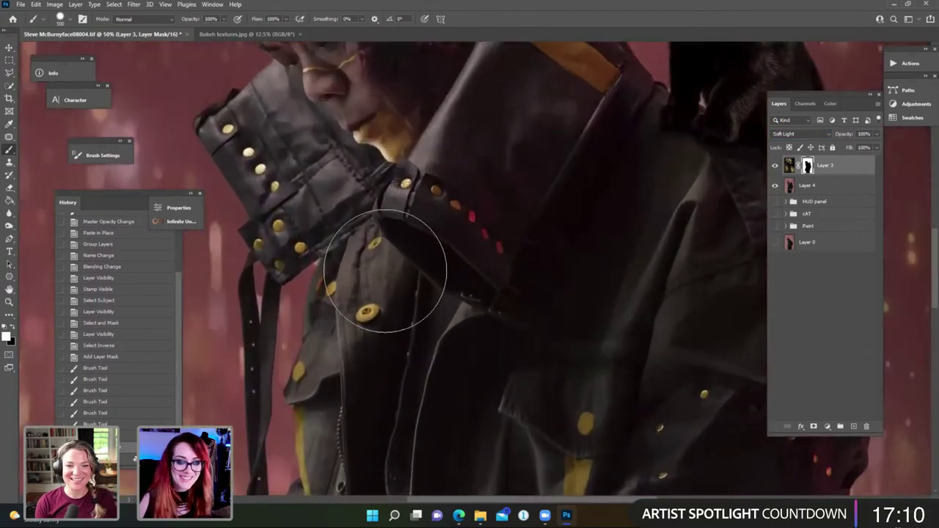
{"action": "left_click_drag", "start_coordinate": [385, 271], "coordinate": [412, 148]}
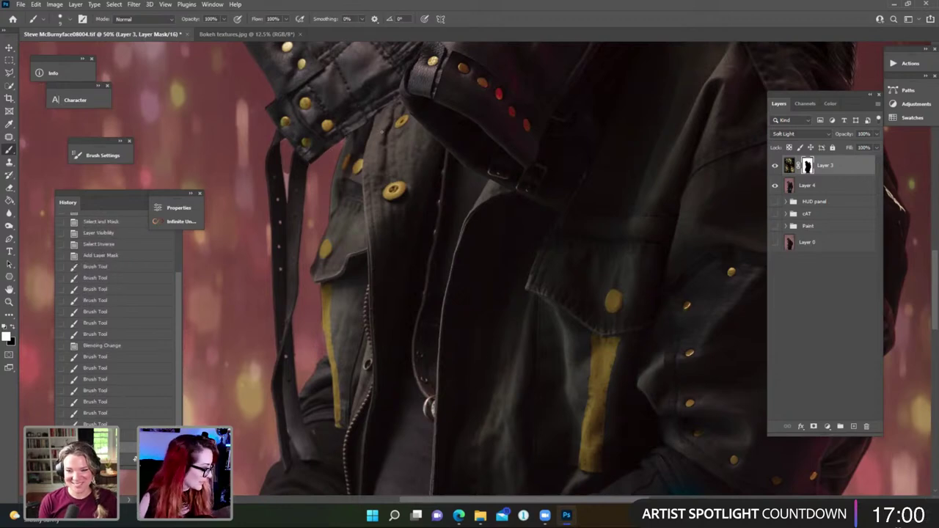
Paint black touch-ups on Layer 3's mask along the jacket collar.
{"action": "left_click", "coordinate": [349, 138]}
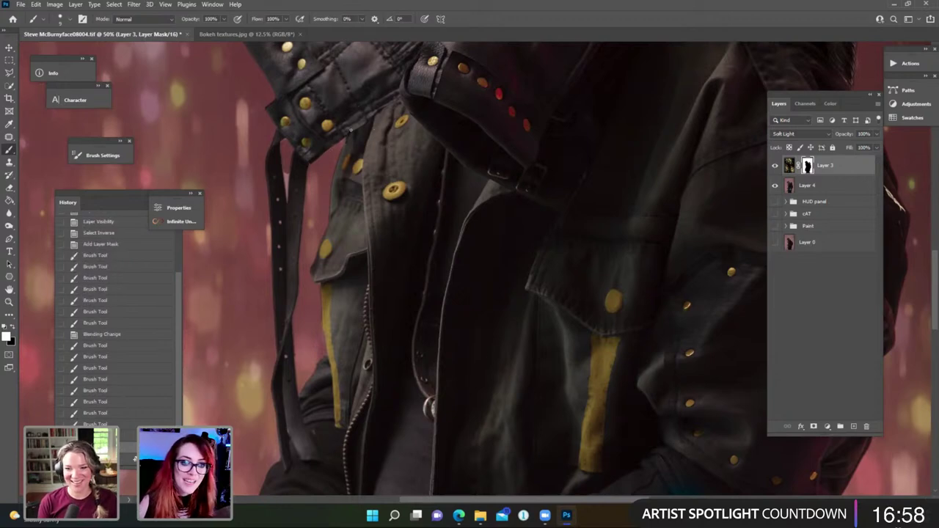
{"action": "key", "text": "x"}
{"action": "key", "text": "ctrl+z"}
{"action": "left_click", "coordinate": [347, 144]}
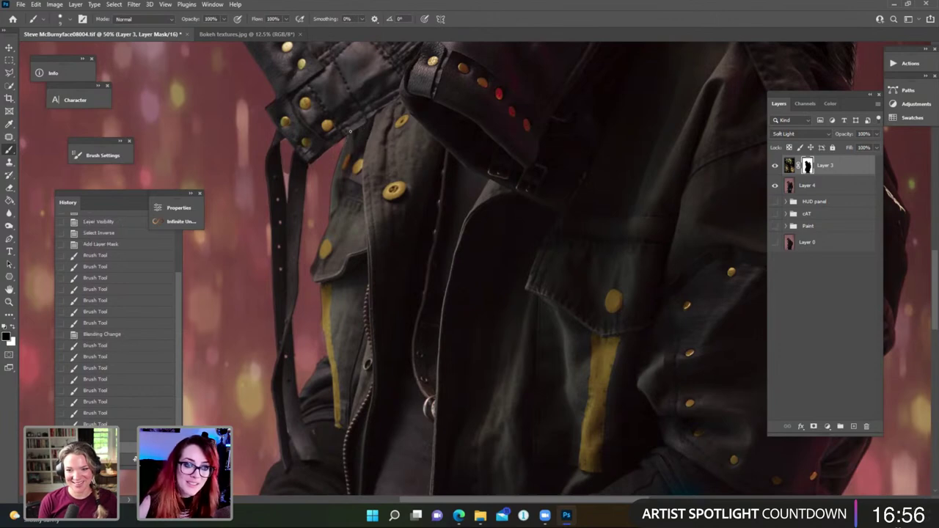
{"action": "left_click", "coordinate": [327, 154]}
{"action": "left_click", "coordinate": [335, 139]}
{"action": "left_click", "coordinate": [317, 152]}
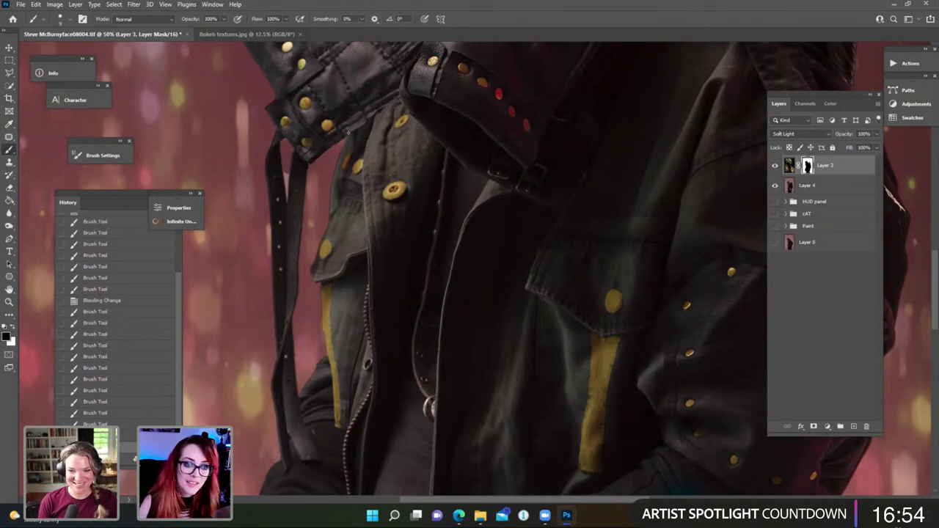
{"action": "left_click", "coordinate": [300, 167]}
Paint white touch-ups on the jacket's mask, then bring the man's face into close view.
{"action": "key", "text": "x"}
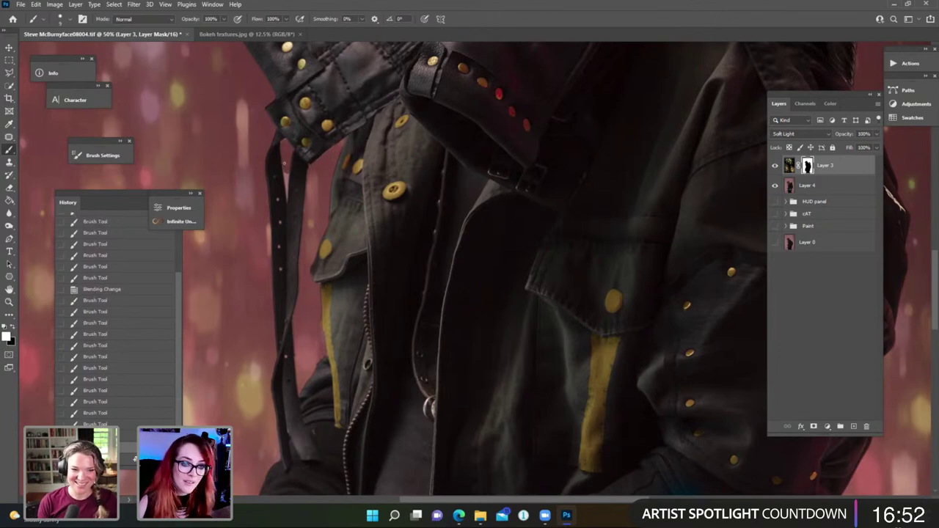
{"action": "left_click", "coordinate": [286, 171]}
{"action": "left_click", "coordinate": [286, 148]}
{"action": "left_click", "coordinate": [282, 142]}
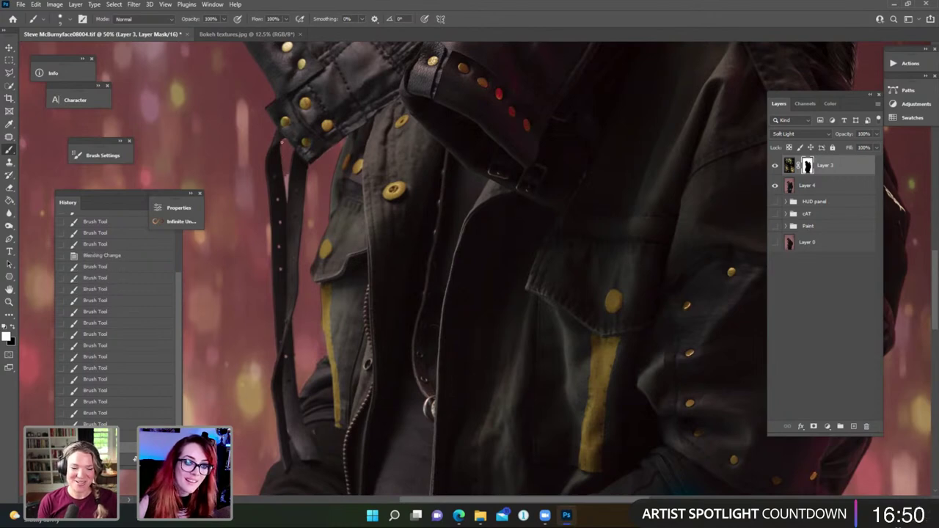
{"action": "left_click", "coordinate": [283, 142]}
{"action": "left_click", "coordinate": [285, 142]}
{"action": "left_click", "coordinate": [286, 141]}
{"action": "left_click", "coordinate": [287, 142]}
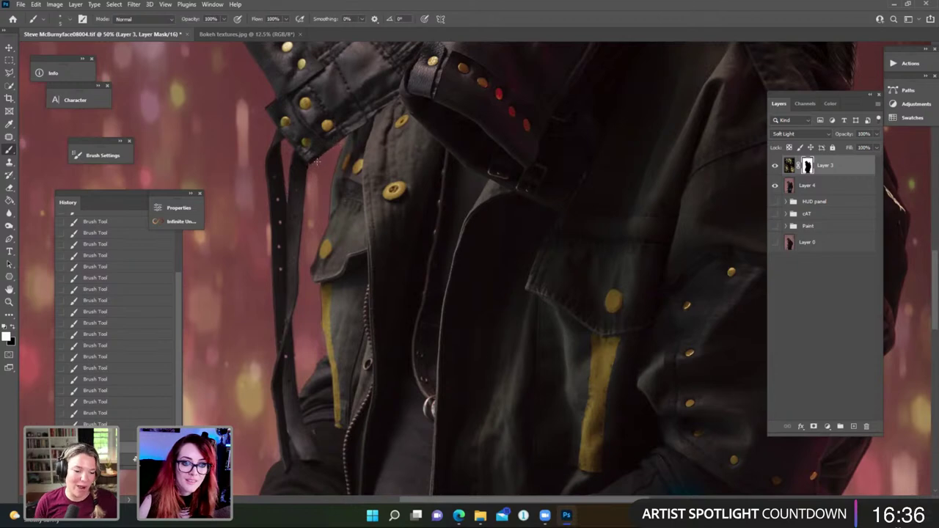
{"action": "left_click_drag", "start_coordinate": [326, 101], "coordinate": [339, 259]}
{"action": "left_click_drag", "start_coordinate": [336, 255], "coordinate": [322, 330]}
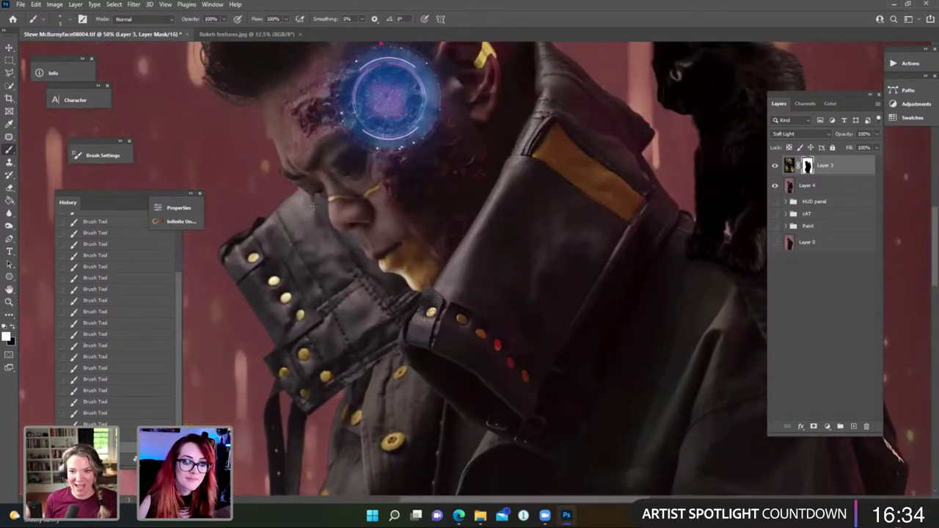
{"action": "key", "text": "ctrl+plus"}
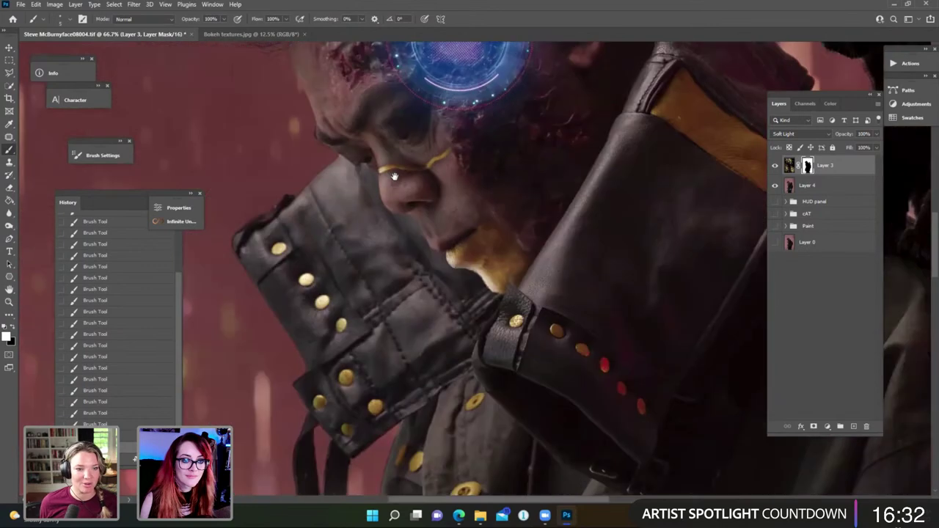
{"action": "left_click_drag", "start_coordinate": [317, 147], "coordinate": [365, 155]}
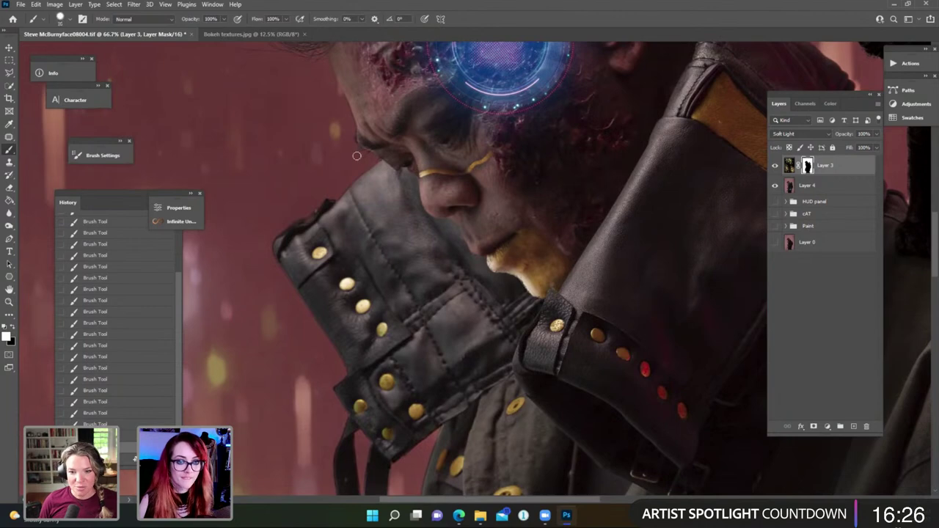
Choose the Spatter 59 pixels brush tip from the brush preset picker.
{"action": "left_click", "coordinate": [63, 17]}
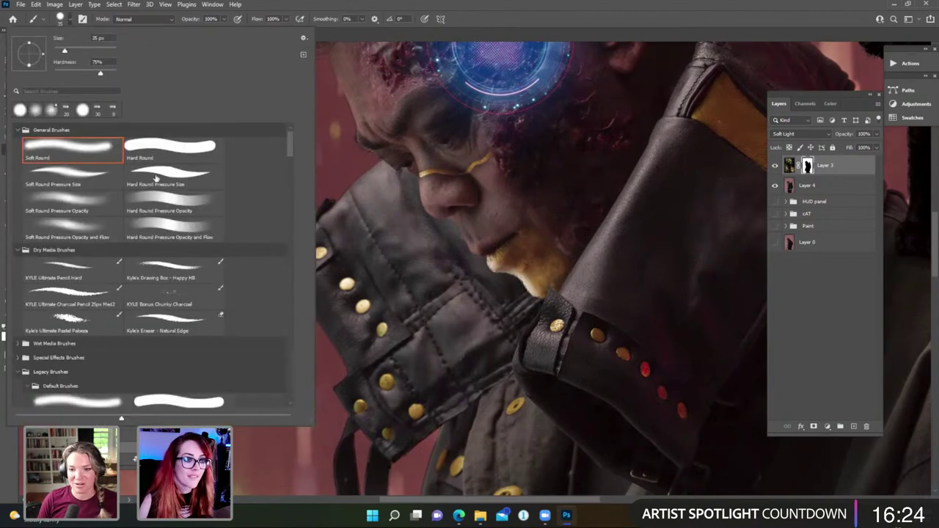
{"action": "mouse_move", "coordinate": [292, 141]}
{"action": "left_mouse_down"}
{"action": "mouse_move", "coordinate": [298, 241]}
{"action": "mouse_move", "coordinate": [290, 206]}
{"action": "mouse_move", "coordinate": [282, 212]}
{"action": "left_mouse_up"}
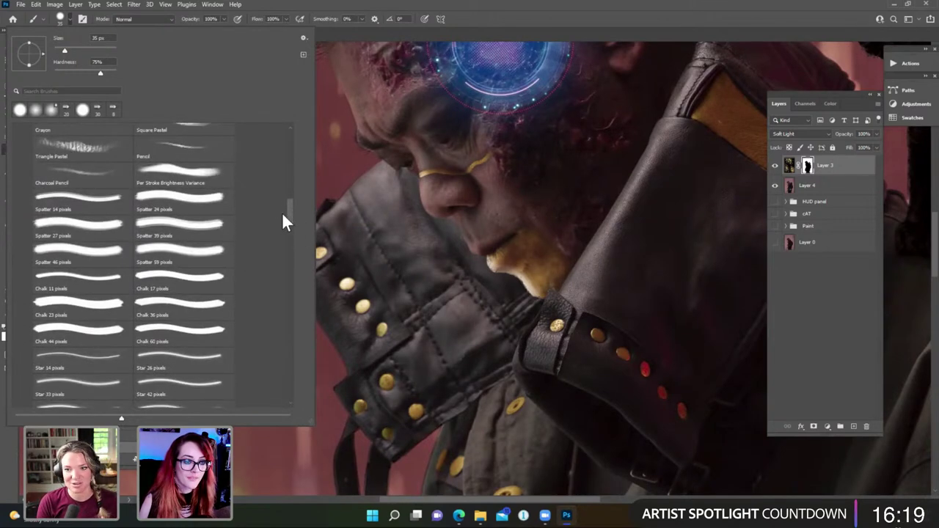
{"action": "left_click", "coordinate": [214, 253]}
{"action": "left_click", "coordinate": [402, 191]}
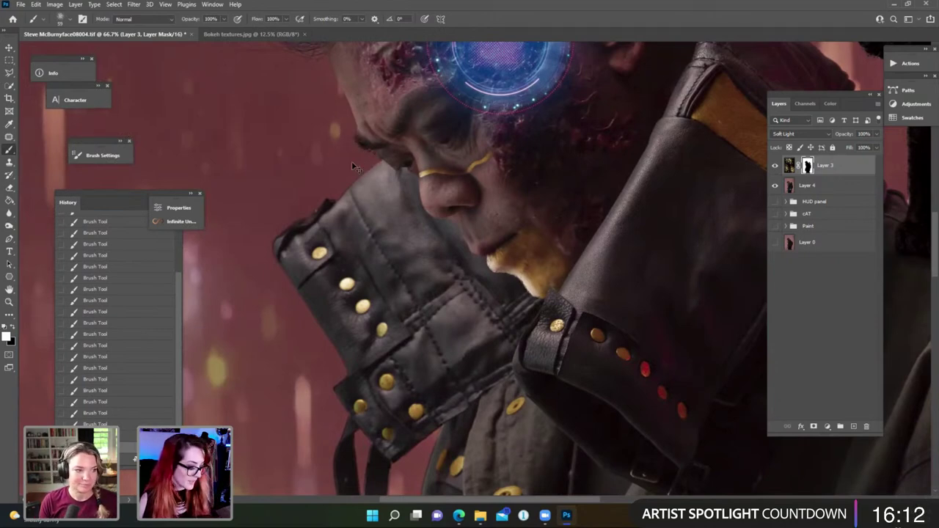
Switch Layer 3's blend mode from Soft Light to Normal.
{"action": "key", "text": "ctrl+minus"}
{"action": "key", "text": "ctrl+minus"}
{"action": "key", "text": "ctrl+minus"}
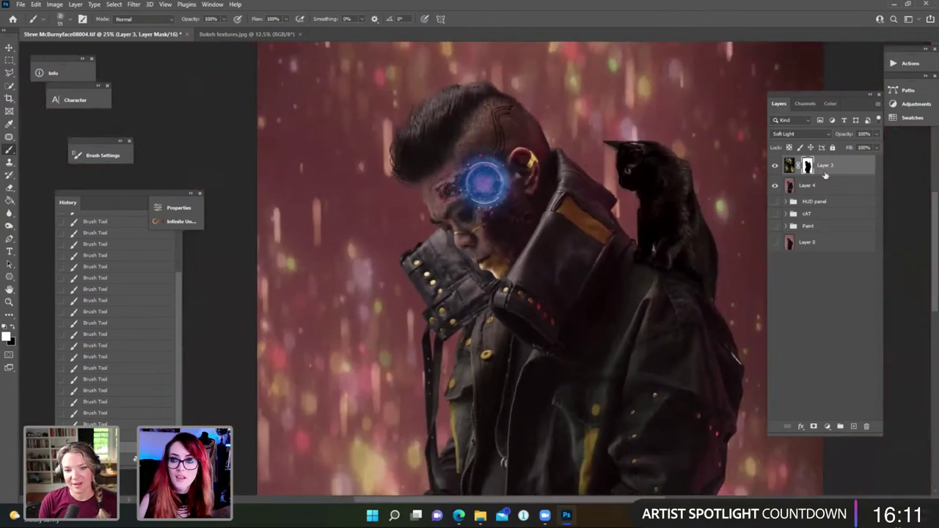
{"action": "left_click", "coordinate": [801, 134]}
{"action": "left_click", "coordinate": [803, 139]}
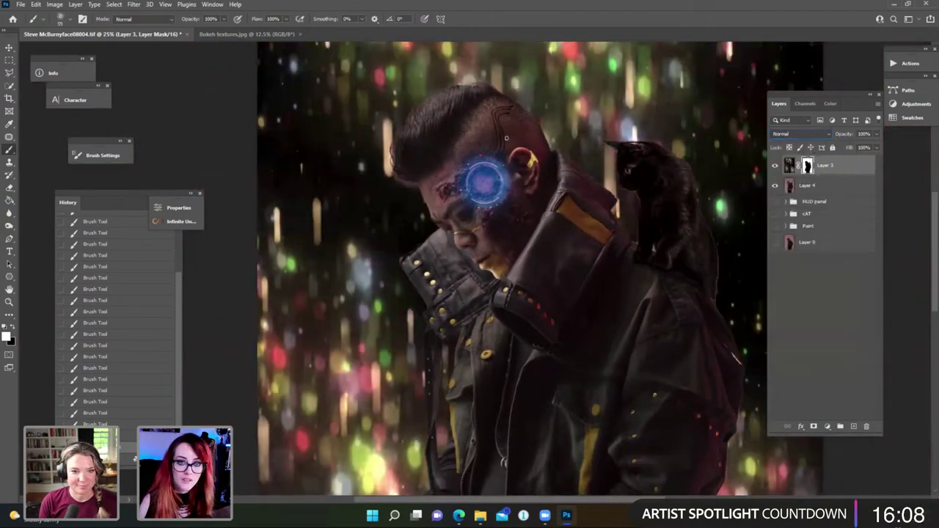
Paint spatter dabs on Layer 3's mask beside the gun.
{"action": "key", "text": "ctrl+plus"}
{"action": "key", "text": "ctrl+plus"}
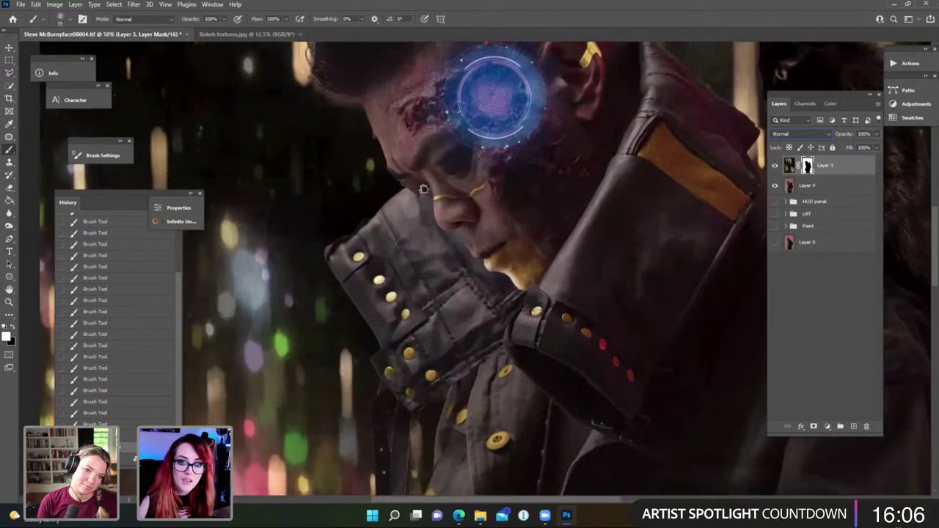
{"action": "scroll", "coordinate": [402, 213], "scroll_direction": "down", "scroll_amount": 10}
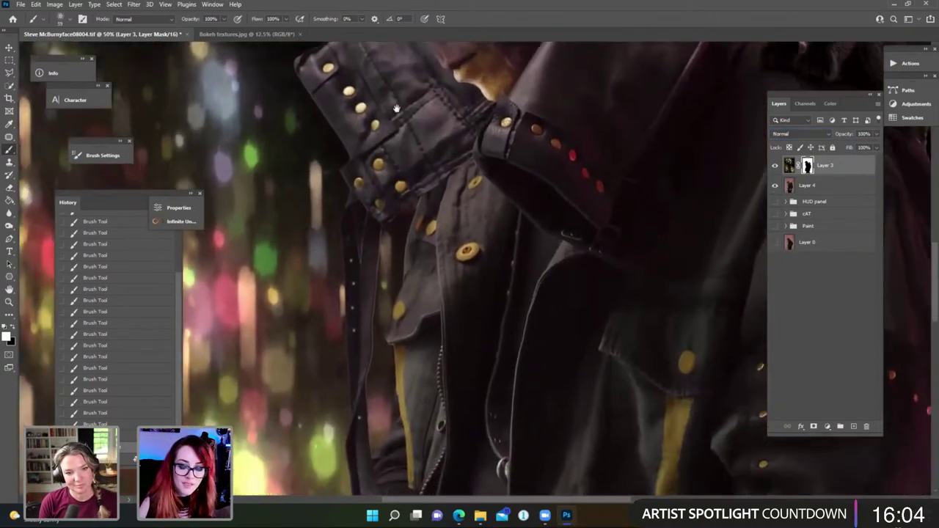
{"action": "scroll", "coordinate": [390, 121], "scroll_direction": "down", "scroll_amount": 8}
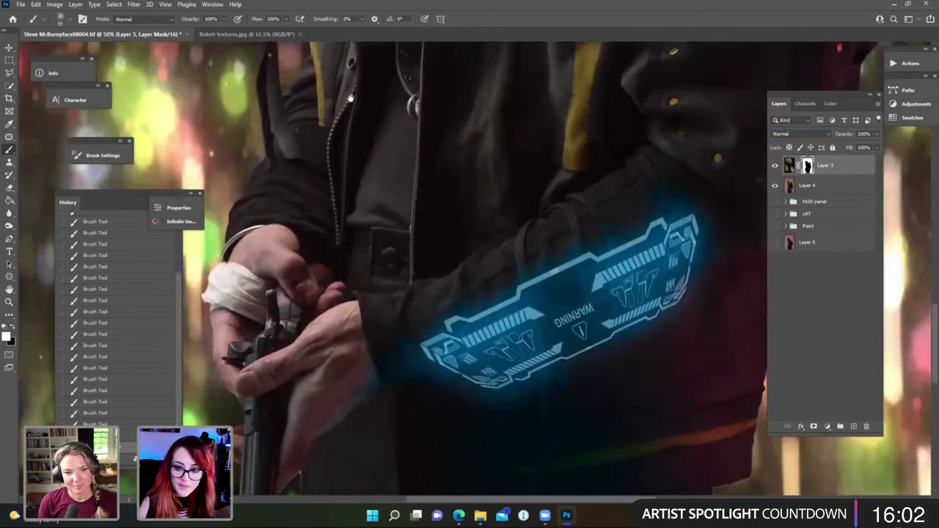
{"action": "scroll", "coordinate": [438, 225], "scroll_direction": "down", "scroll_amount": 4}
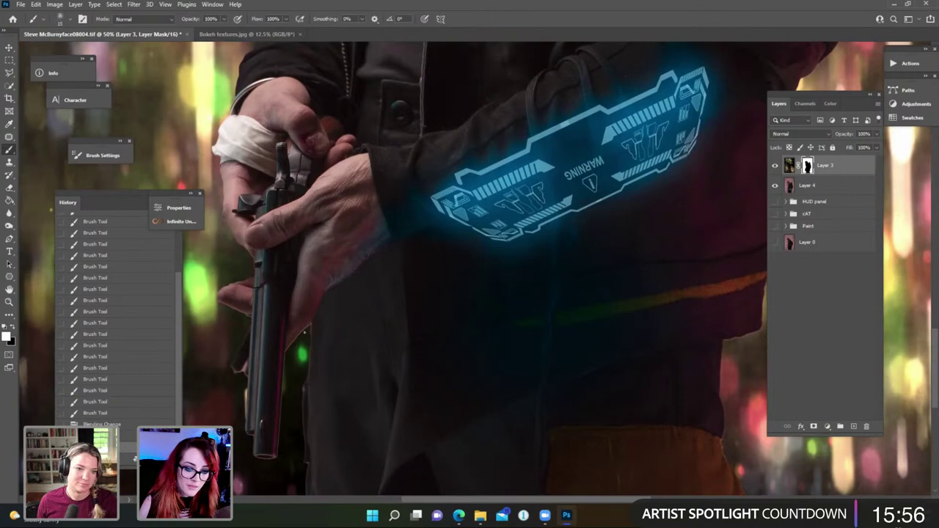
{"action": "scroll", "coordinate": [281, 351], "scroll_direction": "up", "scroll_amount": 1, "text": "alt"}
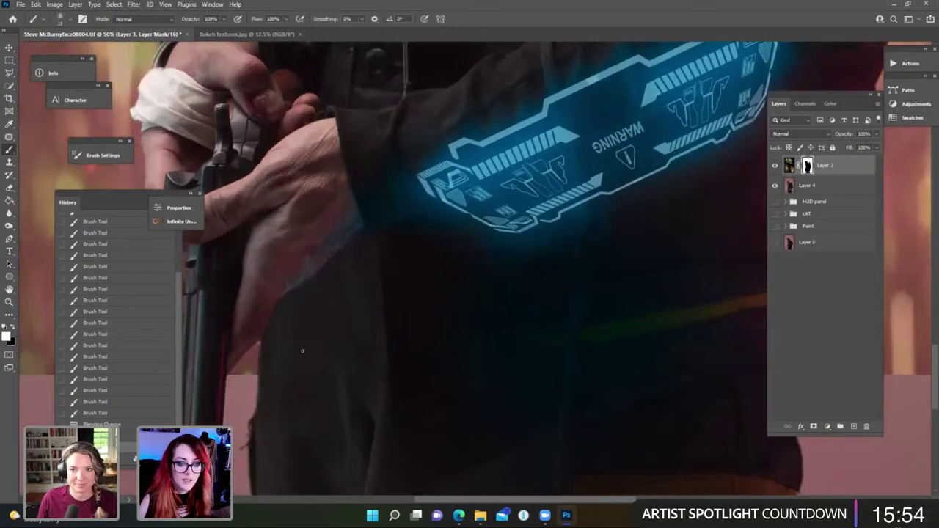
{"action": "scroll", "coordinate": [436, 199], "scroll_direction": "down", "scroll_amount": 4}
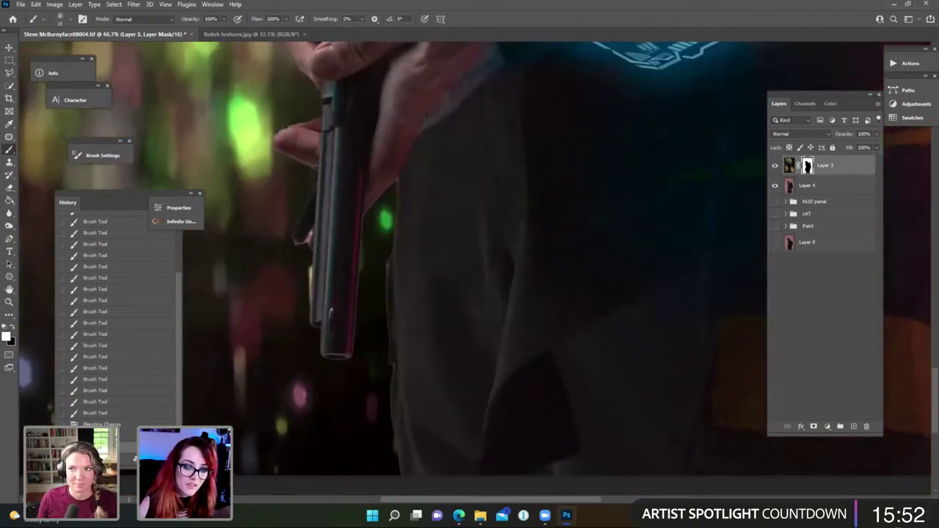
{"action": "mouse_move", "coordinate": [295, 251]}
{"action": "left_mouse_down"}
{"action": "mouse_move", "coordinate": [306, 236]}
{"action": "mouse_move", "coordinate": [305, 246]}
{"action": "left_mouse_up"}
{"action": "left_click", "coordinate": [292, 240]}
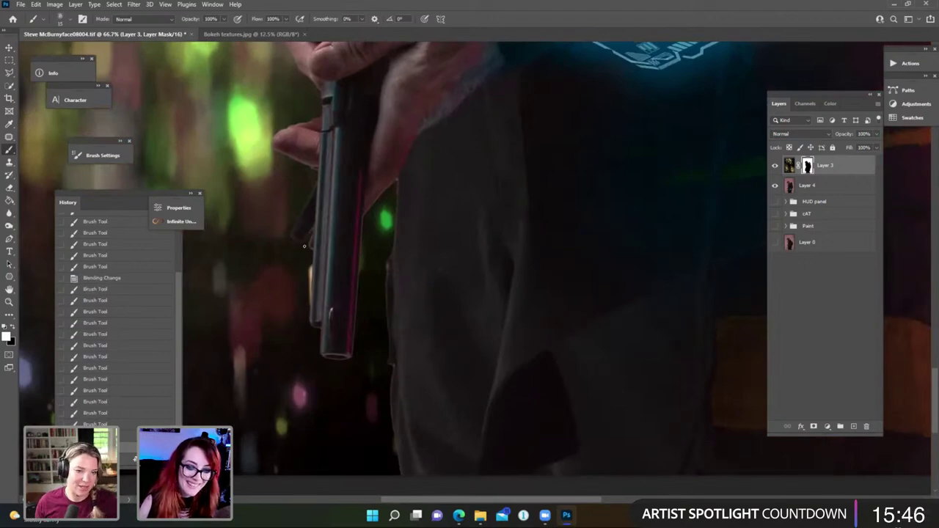
{"action": "mouse_move", "coordinate": [465, 250]}
{"action": "left_mouse_down"}
{"action": "mouse_move", "coordinate": [335, 195]}
{"action": "mouse_move", "coordinate": [438, 266]}
{"action": "mouse_move", "coordinate": [419, 329]}
{"action": "mouse_move", "coordinate": [423, 256]}
{"action": "mouse_move", "coordinate": [317, 139]}
{"action": "mouse_move", "coordinate": [365, 220]}
{"action": "mouse_move", "coordinate": [374, 161]}
{"action": "left_mouse_up"}
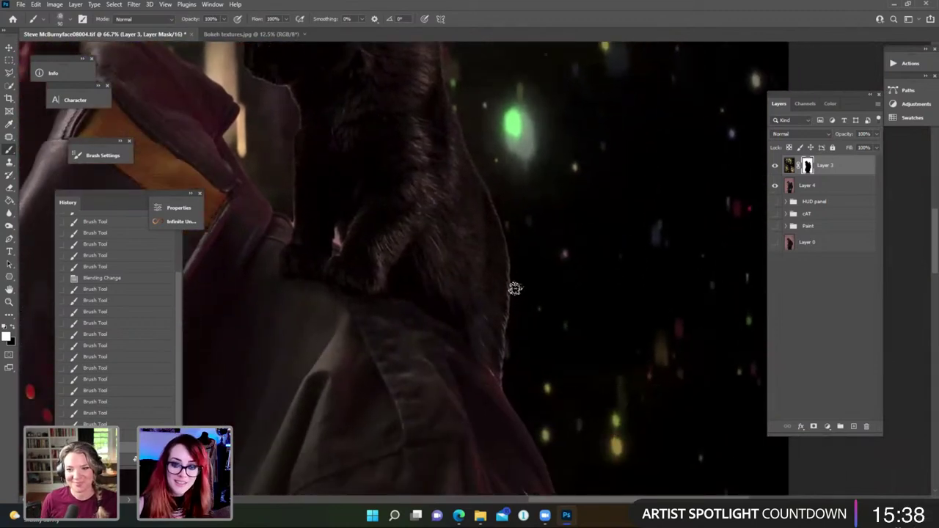
Soften Layer 3's mask around the cat's fur edges with the spatter brush at 28% flow.
{"action": "left_click", "coordinate": [285, 19]}
{"action": "left_click_drag", "start_coordinate": [297, 31], "coordinate": [268, 31]}
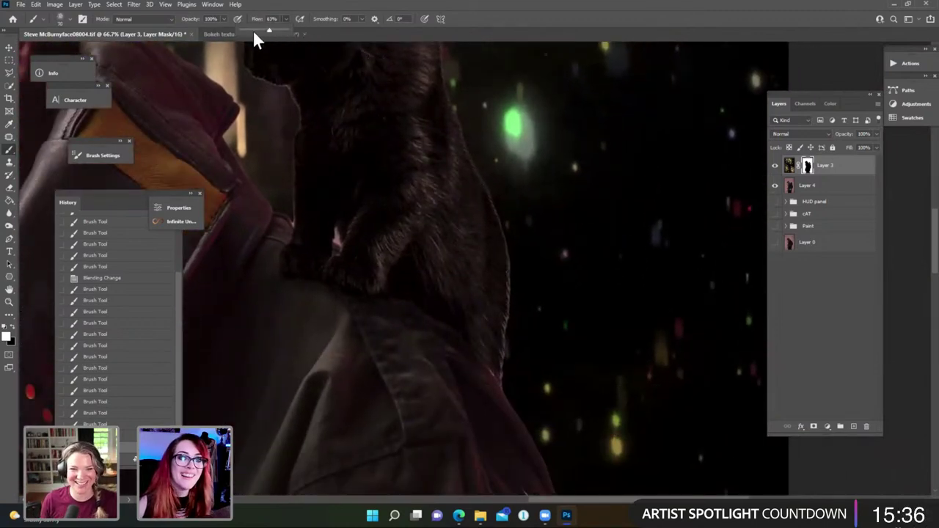
{"action": "mouse_move", "coordinate": [506, 330]}
{"action": "left_mouse_down"}
{"action": "mouse_move", "coordinate": [513, 388]}
{"action": "mouse_move", "coordinate": [511, 323]}
{"action": "left_mouse_up"}
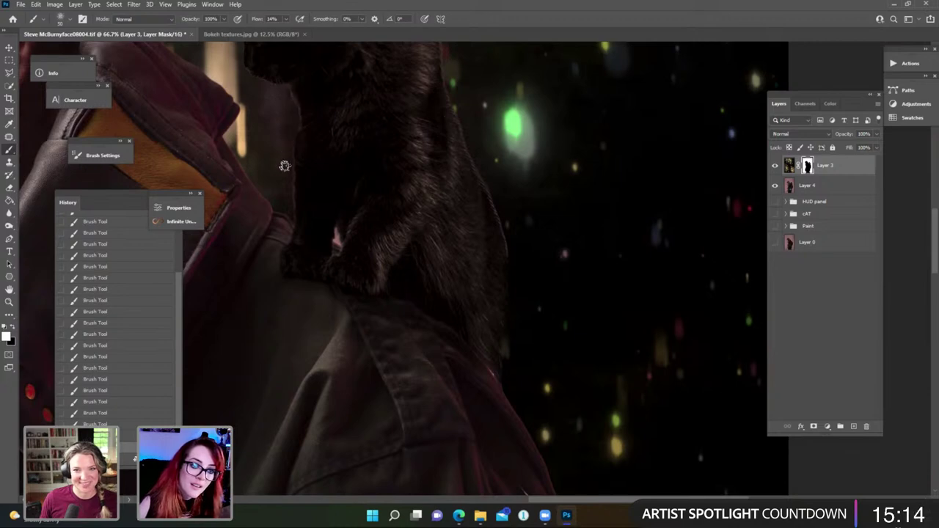
{"action": "left_click_drag", "start_coordinate": [285, 19], "coordinate": [298, 57]}
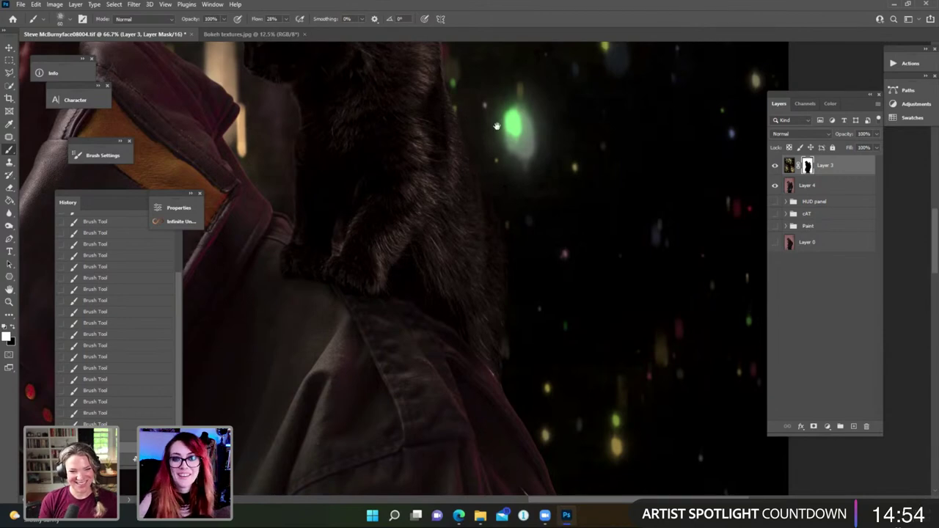
{"action": "left_click_drag", "start_coordinate": [497, 126], "coordinate": [518, 328]}
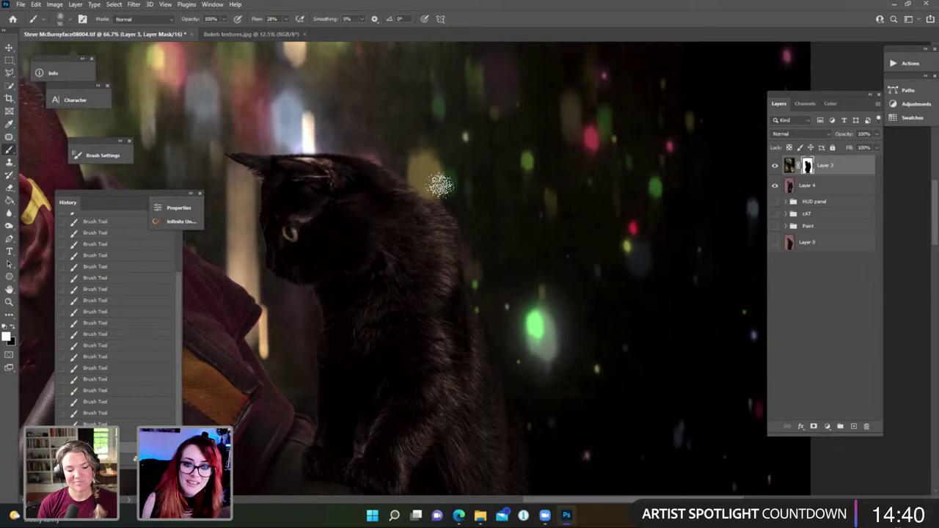
{"action": "key", "text": "1"}
{"action": "key", "text": "1"}
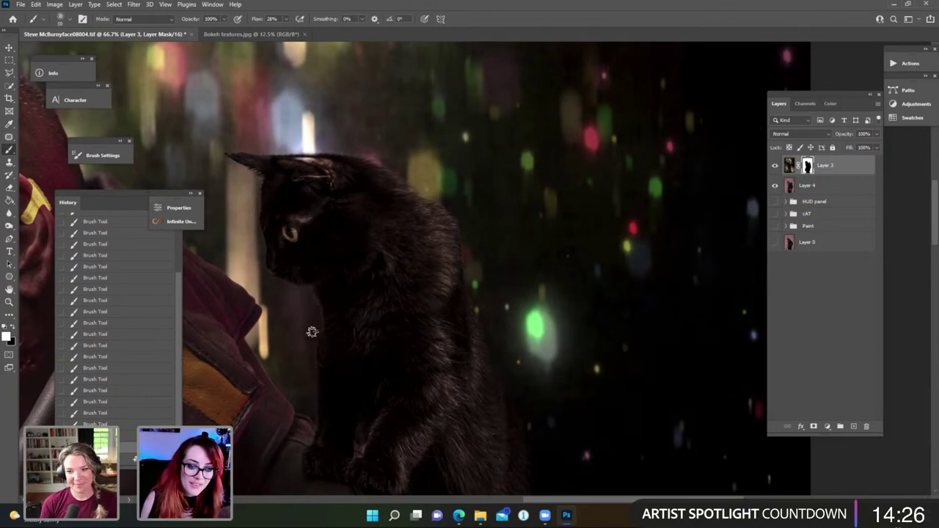
{"action": "key", "text": "ctrl+minus"}
{"action": "key", "text": "ctrl+minus"}
{"action": "key", "text": "ctrl+minus"}
{"action": "key", "text": "ctrl+minus"}
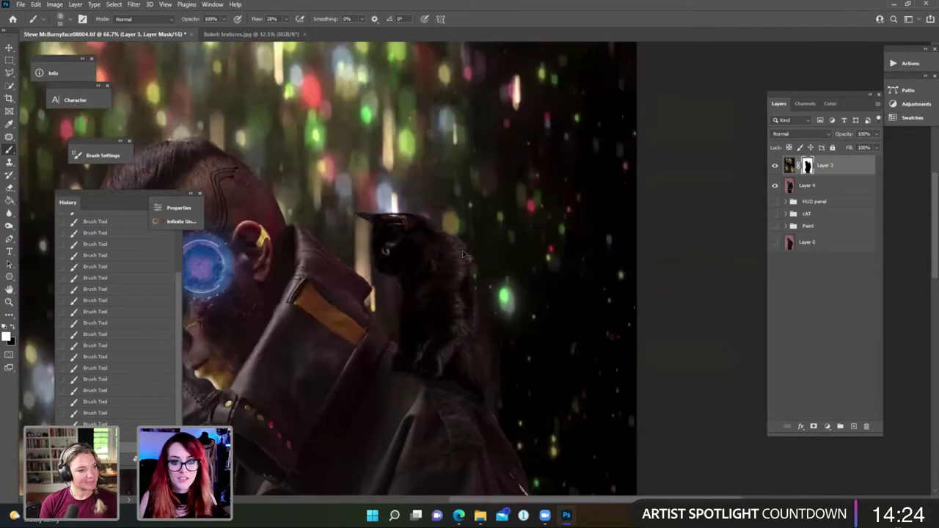
{"action": "key", "text": "ctrl+minus"}
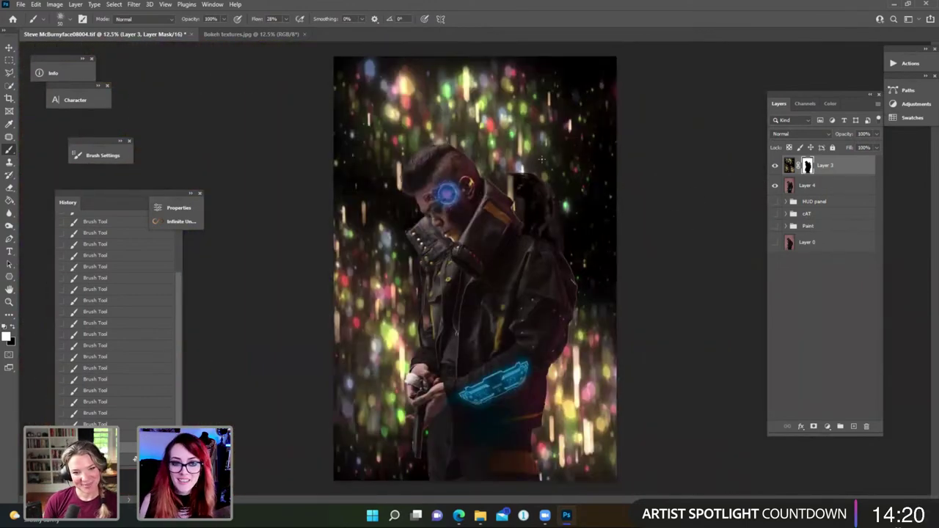
{"action": "key", "text": "ctrl+plus"}
{"action": "key", "text": "ctrl+plus"}
{"action": "key", "text": "ctrl+plus"}
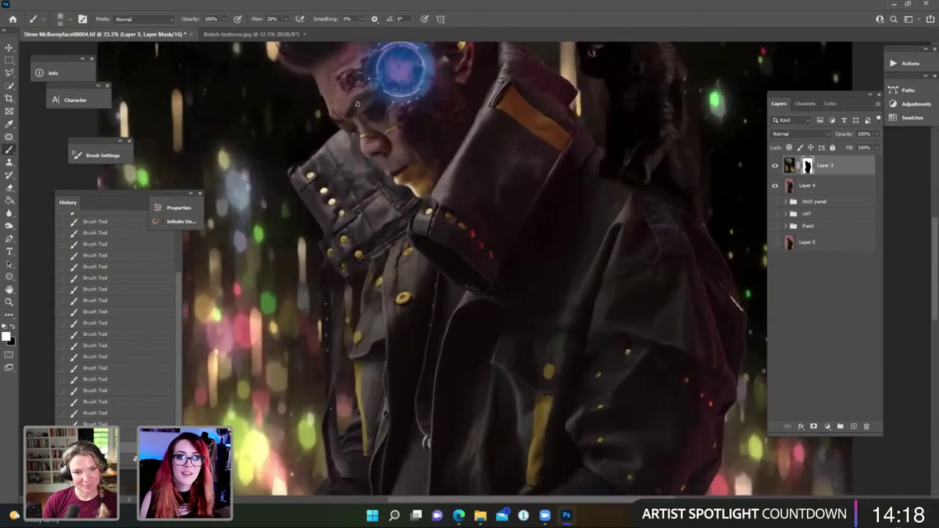
{"action": "left_click_drag", "start_coordinate": [332, 87], "coordinate": [457, 217]}
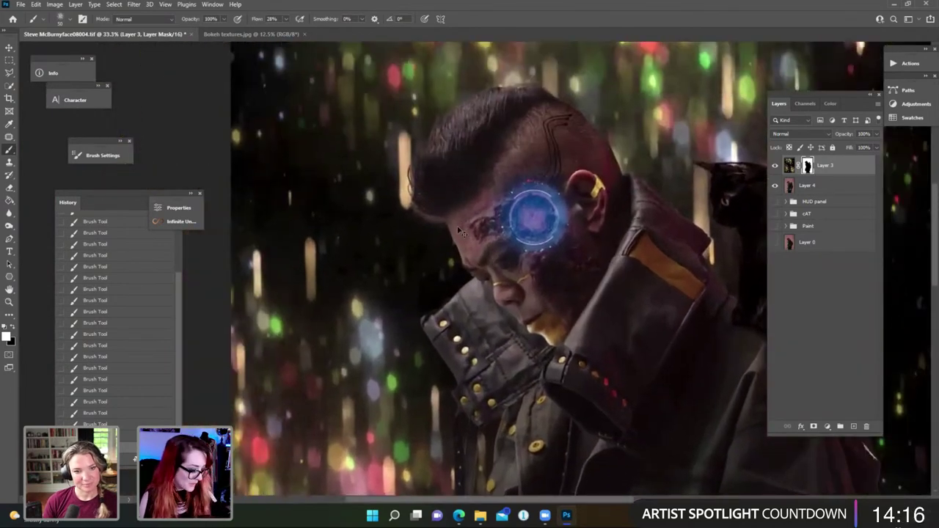
{"action": "key", "text": "ctrl+plus"}
{"action": "key", "text": "ctrl+plus"}
{"action": "key", "text": "bracketright"}
{"action": "key", "text": "bracketright"}
{"action": "key", "text": "bracketright"}
{"action": "key", "text": "bracketright"}
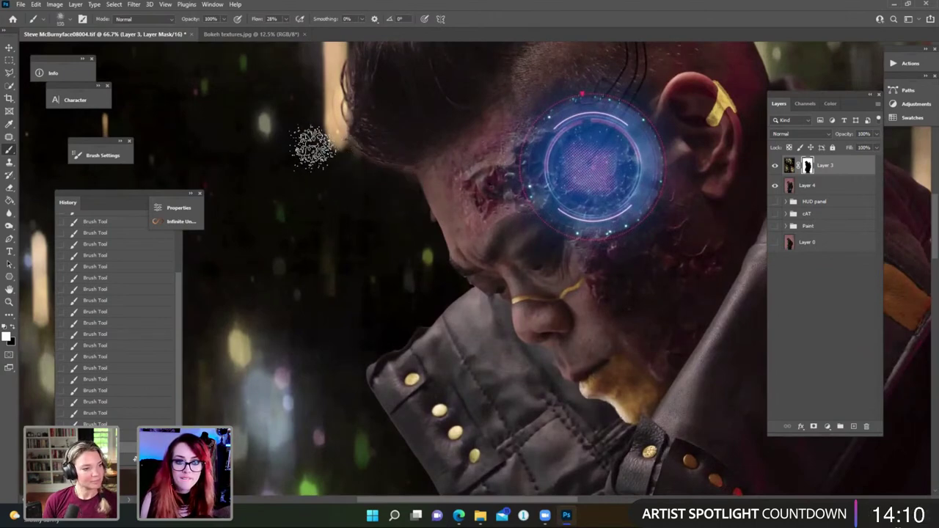
{"action": "left_click_drag", "start_coordinate": [403, 90], "coordinate": [345, 321]}
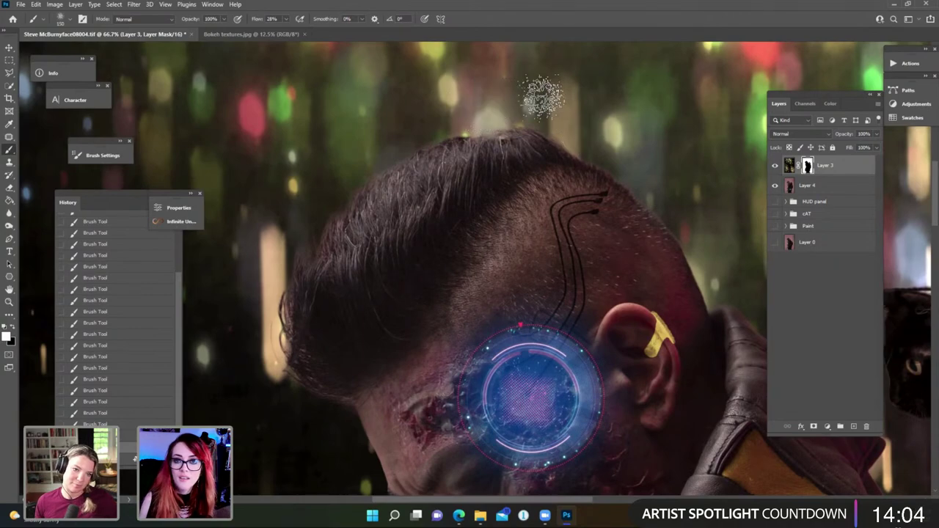
{"action": "left_click_drag", "start_coordinate": [587, 224], "coordinate": [413, 148]}
{"action": "scroll", "coordinate": [413, 149], "scroll_direction": "up", "scroll_amount": 3}
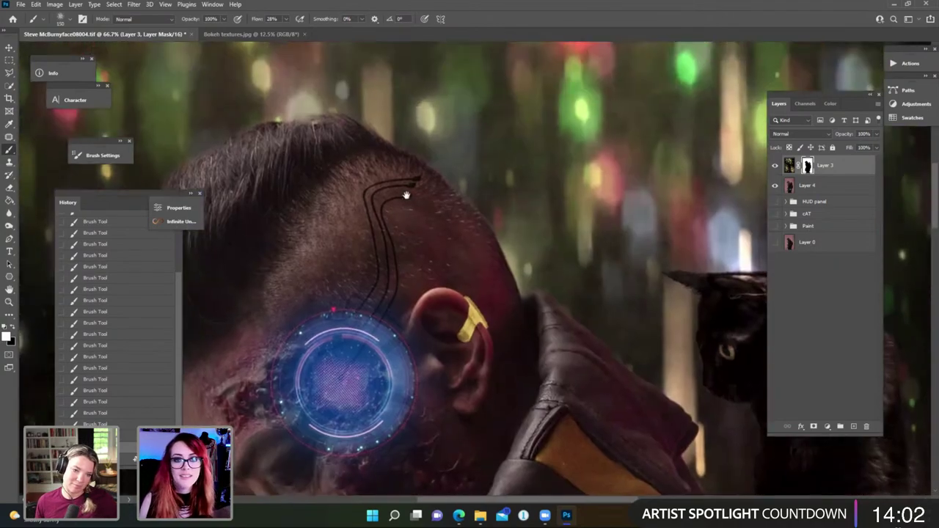
{"action": "left_click_drag", "start_coordinate": [392, 227], "coordinate": [284, 95]}
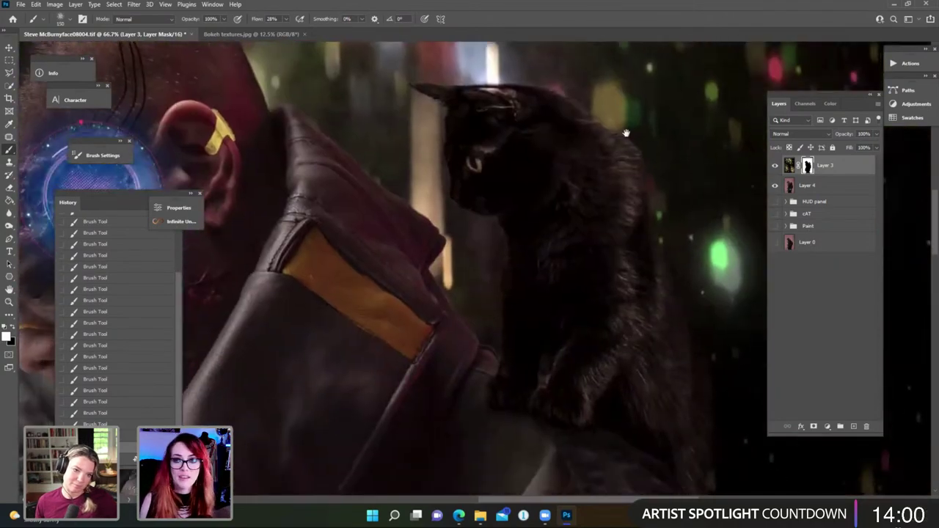
{"action": "key", "text": "ctrl+minus"}
{"action": "key", "text": "ctrl+minus"}
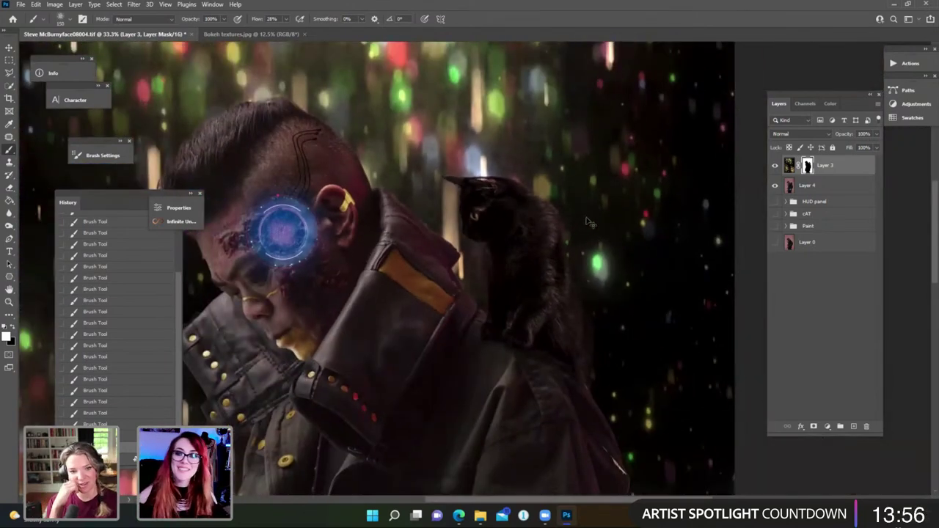
{"action": "key", "text": "ctrl+minus"}
{"action": "key", "text": "ctrl+minus"}
{"action": "key", "text": "ctrl+minus"}
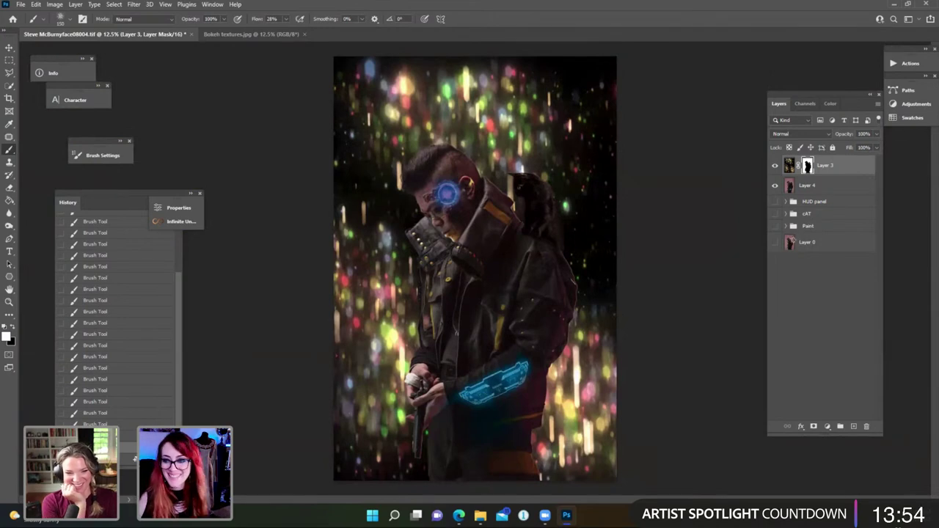
Copy Layer 3's subject mask onto Layer 4 and make the hidden layers visible again.
{"action": "left_click", "coordinate": [828, 426]}
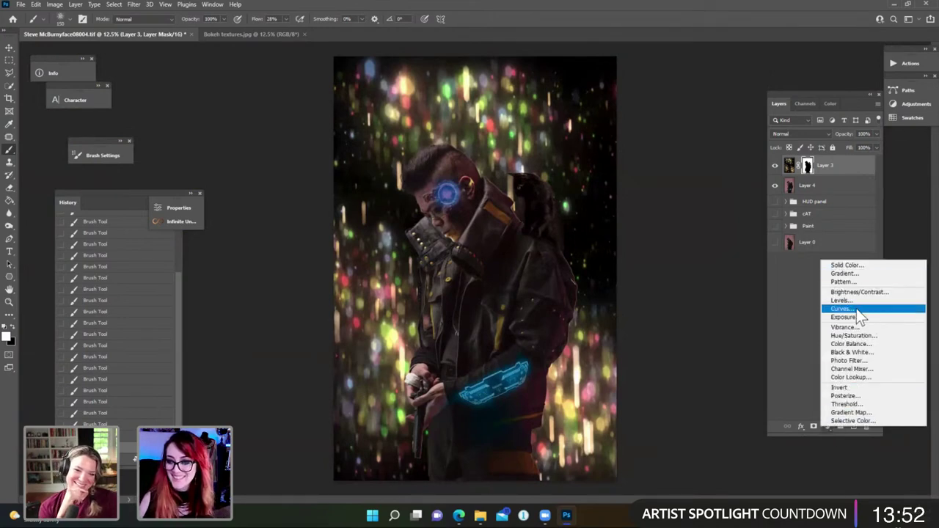
{"action": "left_click", "coordinate": [824, 168]}
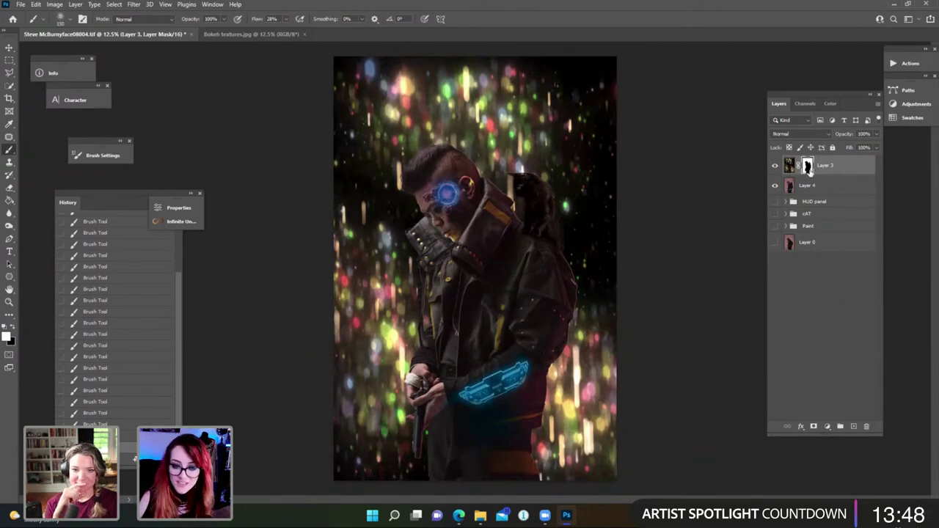
{"action": "left_click_drag", "start_coordinate": [808, 182], "coordinate": [830, 188]}
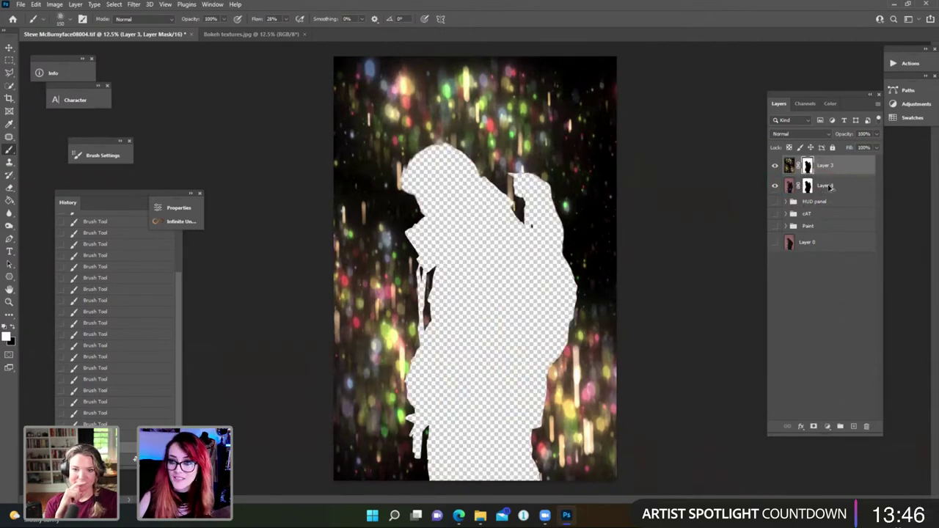
{"action": "left_click", "coordinate": [775, 201]}
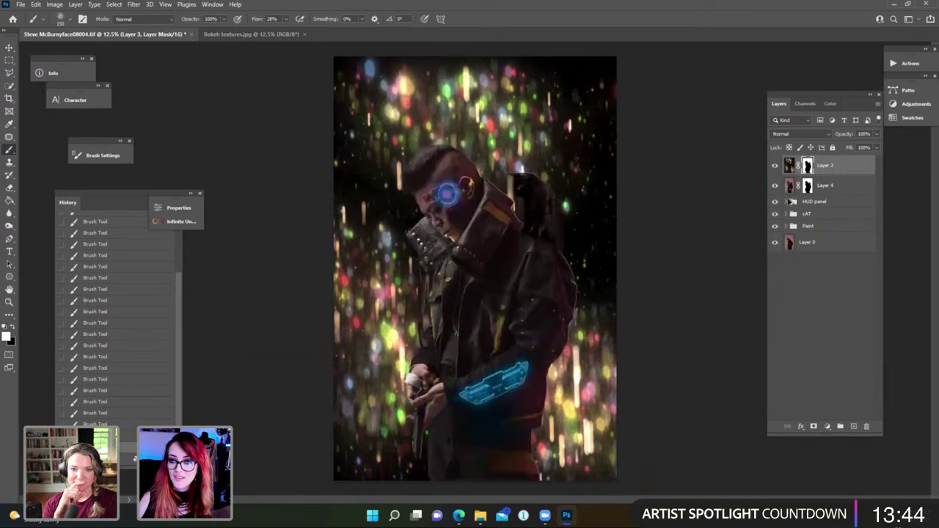
Move Layer 4 below Layer 0 and rename it 'Mask'.
{"action": "left_click_drag", "start_coordinate": [795, 187], "coordinate": [816, 246]}
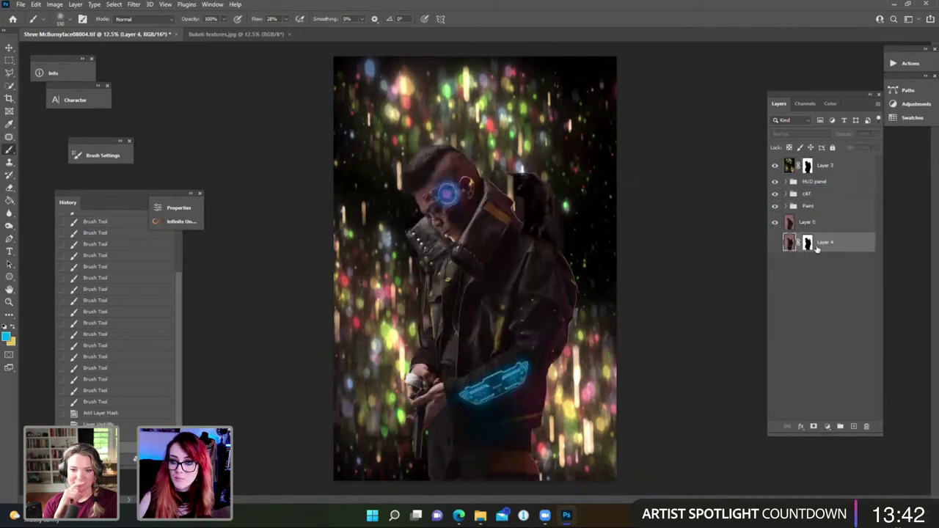
{"action": "double_click", "coordinate": [827, 242]}
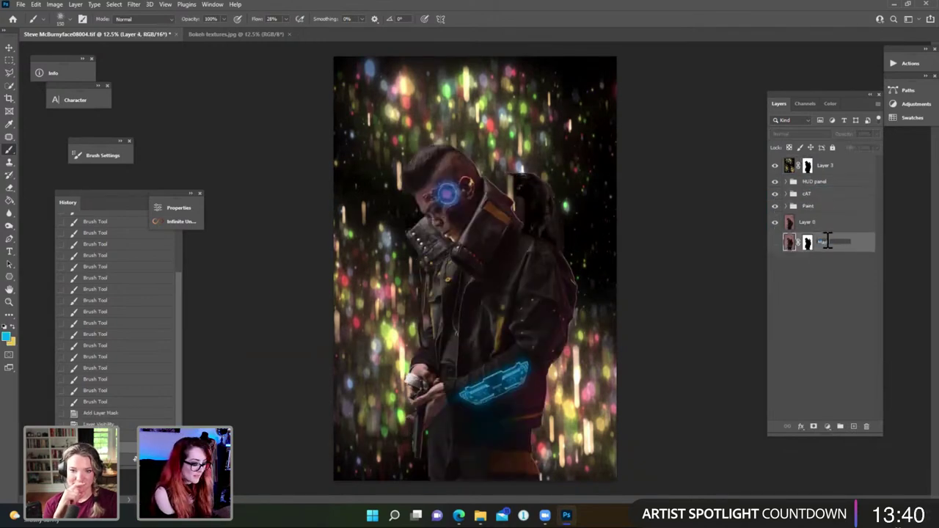
{"action": "key", "text": "Return"}
{"action": "left_click", "coordinate": [821, 166]}
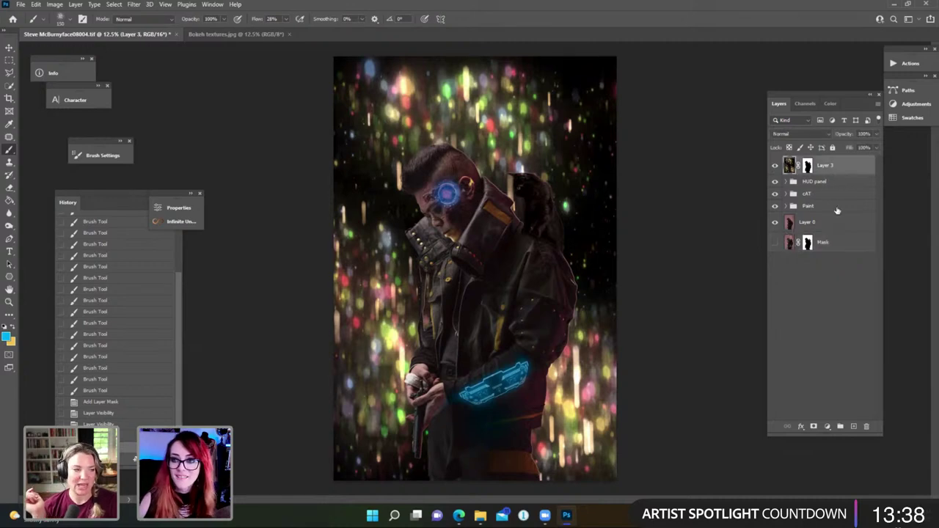
{"action": "left_click", "coordinate": [828, 427]}
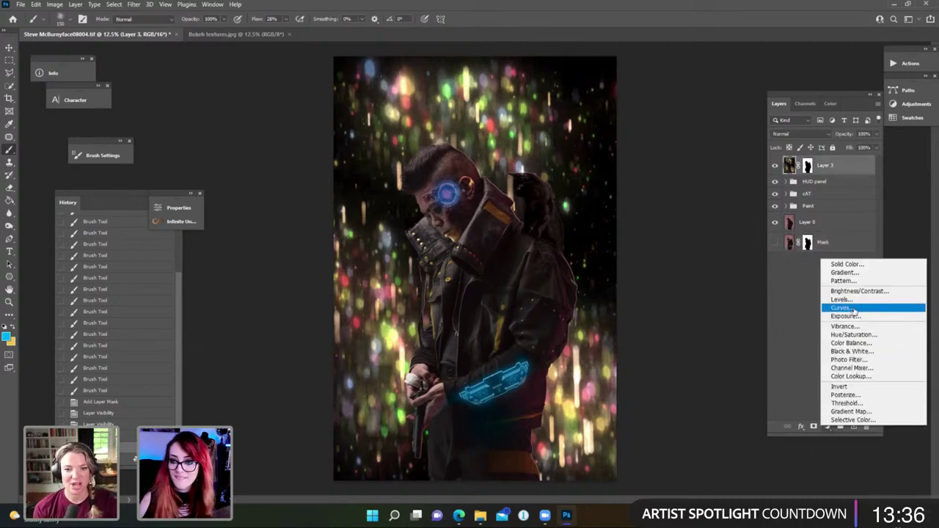
Add a Curves adjustment clipped to Layer 3 and pull its Green curve down for a magenta tint.
{"action": "left_click", "coordinate": [844, 308]}
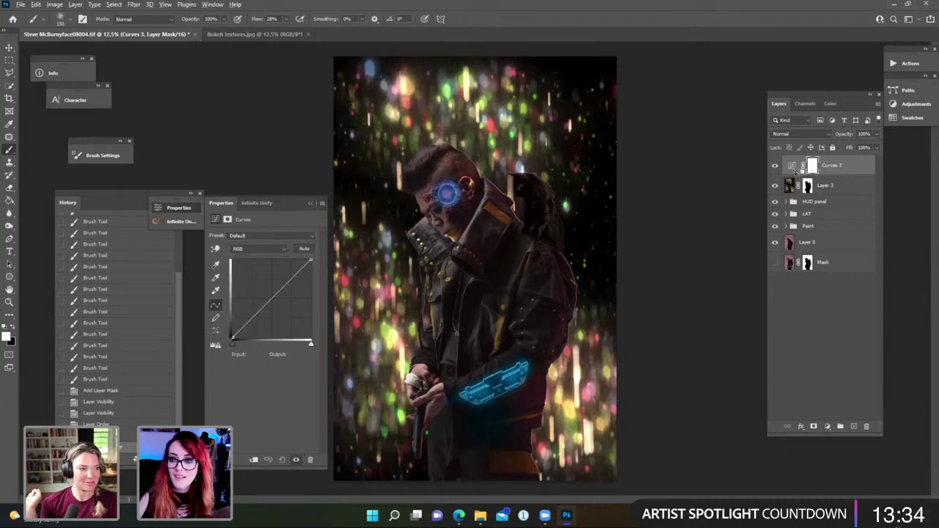
{"action": "left_click", "coordinate": [786, 175], "text": "alt"}
{"action": "left_click", "coordinate": [280, 249]}
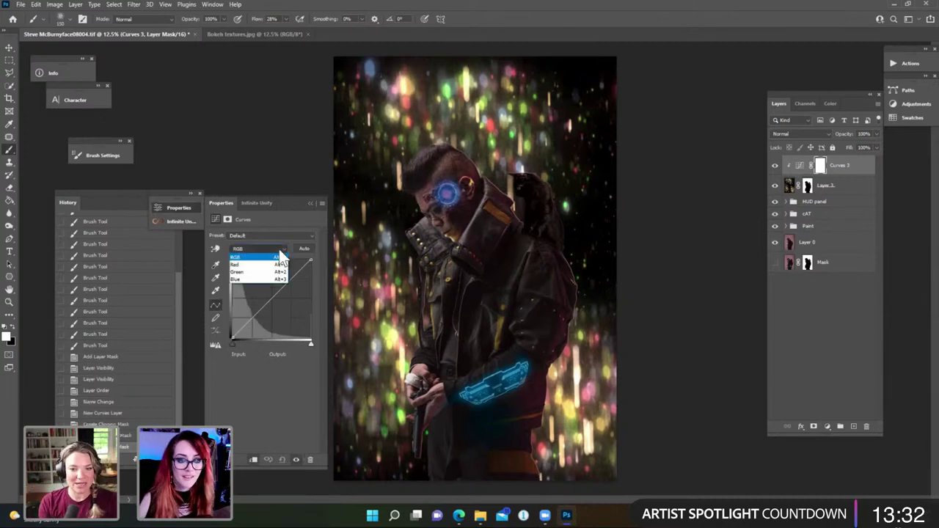
{"action": "left_click", "coordinate": [272, 272]}
{"action": "left_click_drag", "start_coordinate": [270, 301], "coordinate": [278, 305]}
Pull the Red curve down to output 119 at input 241 to darken the bokeh.
{"action": "left_click", "coordinate": [277, 250]}
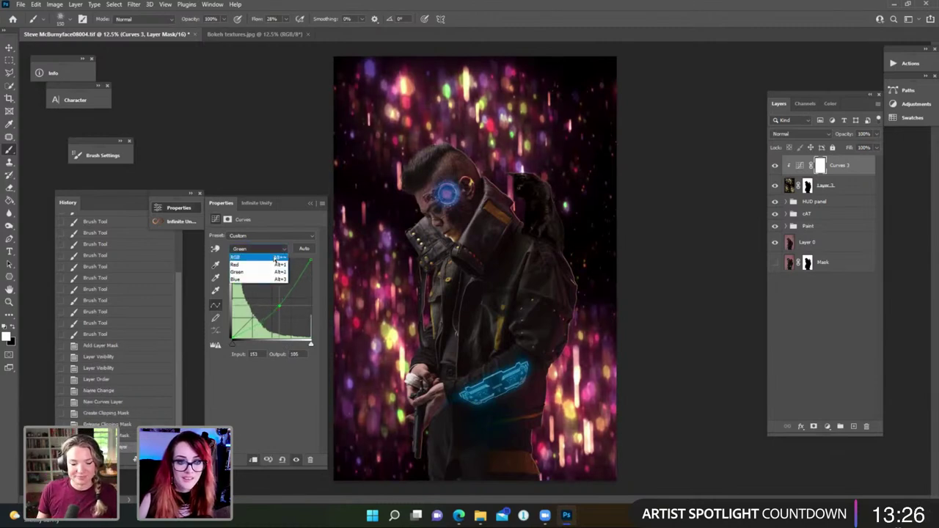
{"action": "left_click", "coordinate": [273, 261]}
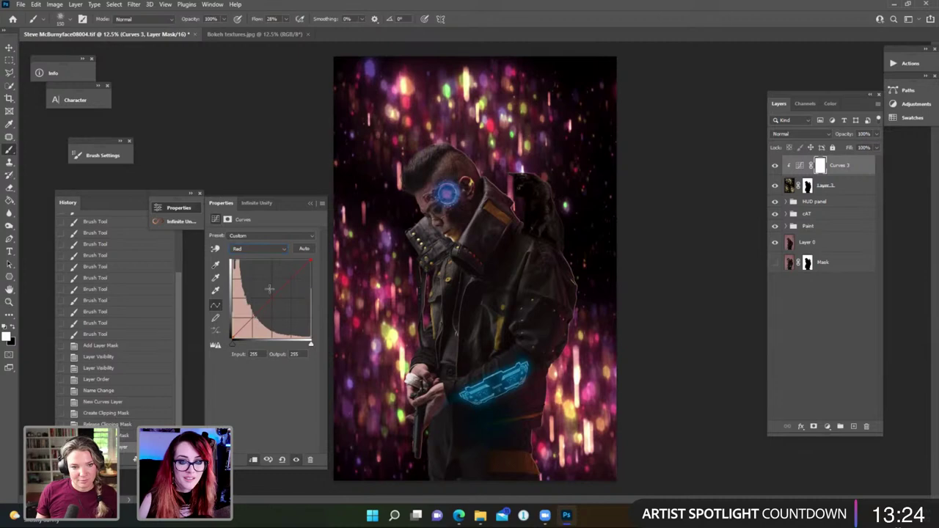
{"action": "left_click_drag", "start_coordinate": [270, 288], "coordinate": [275, 301]}
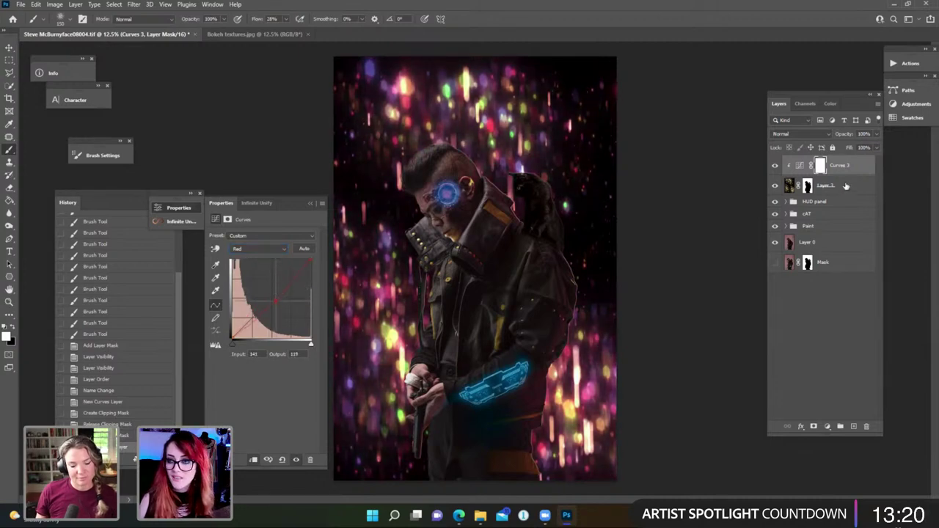
{"action": "left_click", "coordinate": [845, 186]}
{"action": "left_click", "coordinate": [800, 133]}
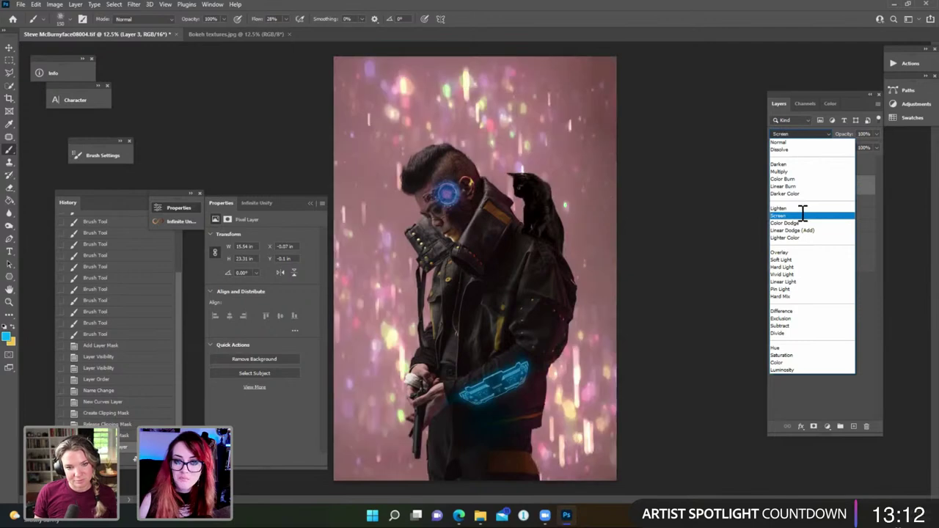
Set Layer 3 to Screen blending and duplicate Curves 3 together with Layer 3.
{"action": "left_click", "coordinate": [804, 215]}
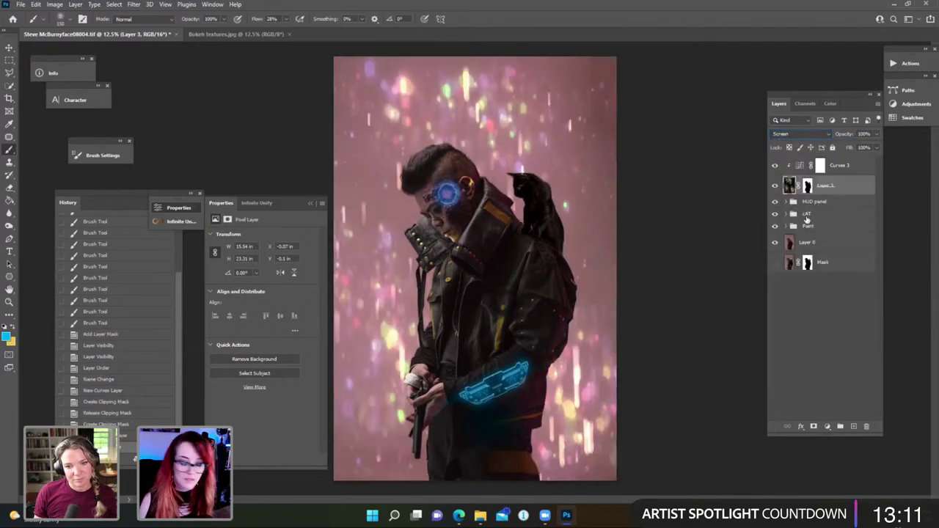
{"action": "left_click", "coordinate": [857, 170], "text": "shift"}
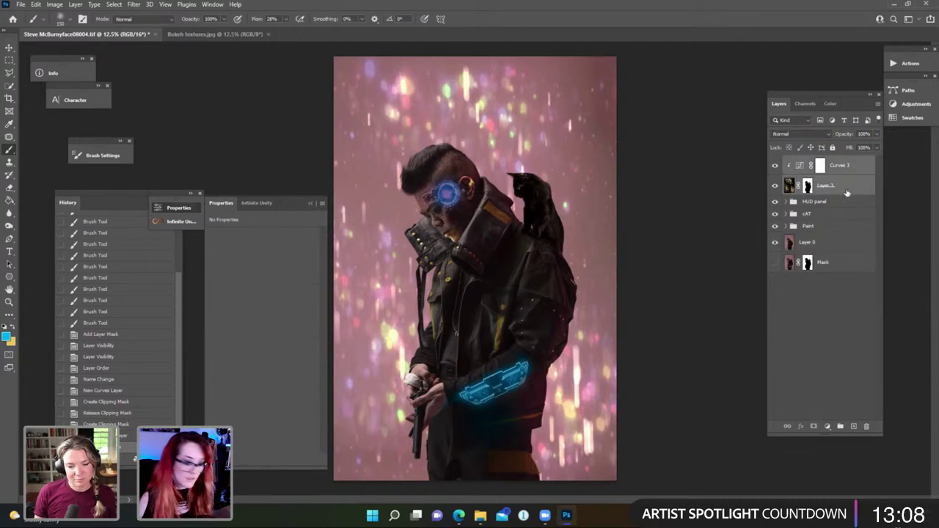
{"action": "key", "text": "ctrl+g"}
{"action": "key", "text": "ctrl+z"}
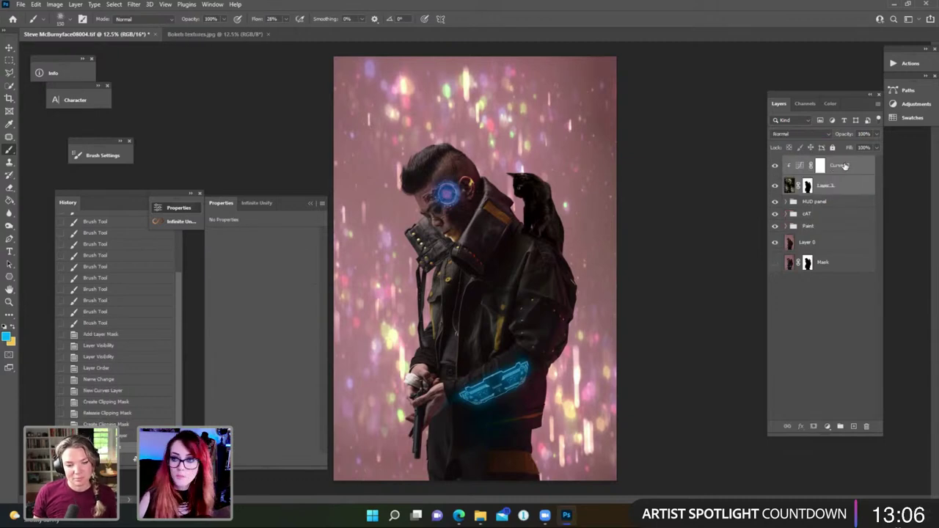
{"action": "key", "text": "ctrl+j"}
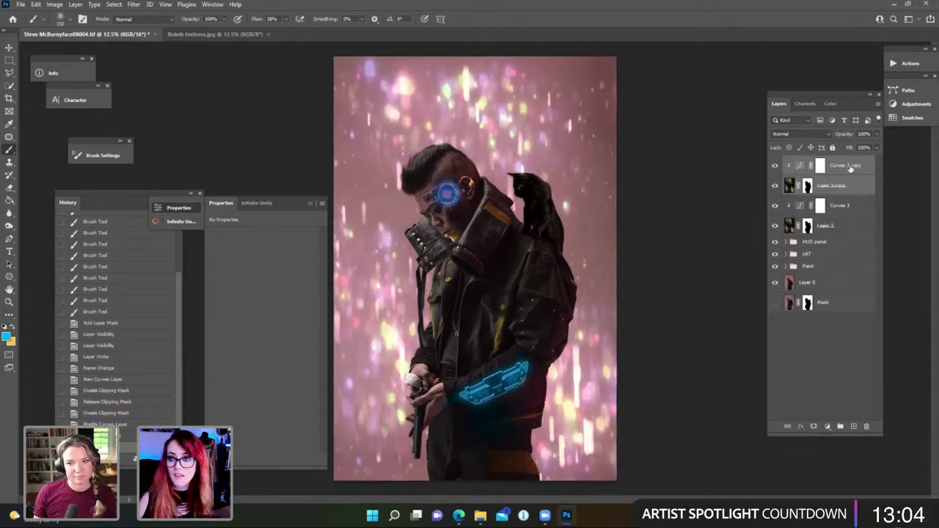
Set the Layer 3 copy's blend mode to Normal after trying Overlay.
{"action": "left_click", "coordinate": [818, 137]}
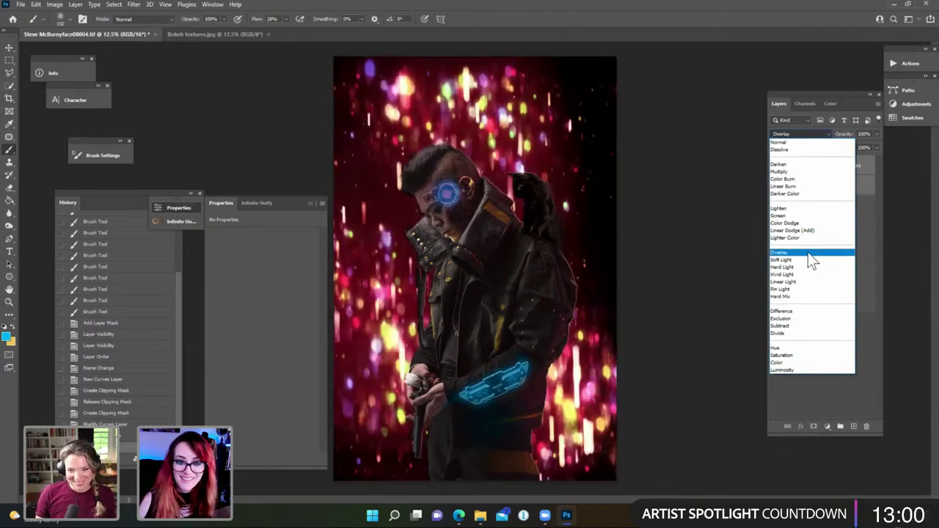
{"action": "left_click", "coordinate": [807, 252]}
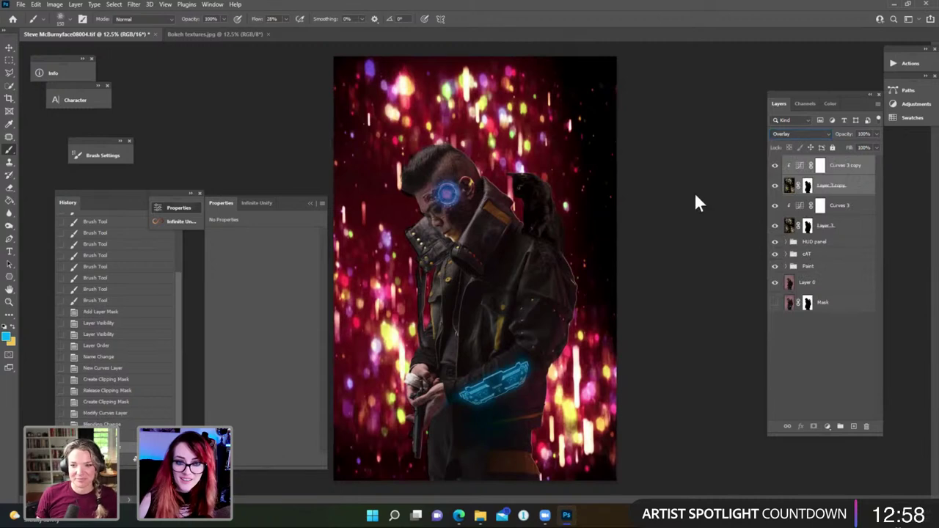
{"action": "left_click", "coordinate": [799, 134]}
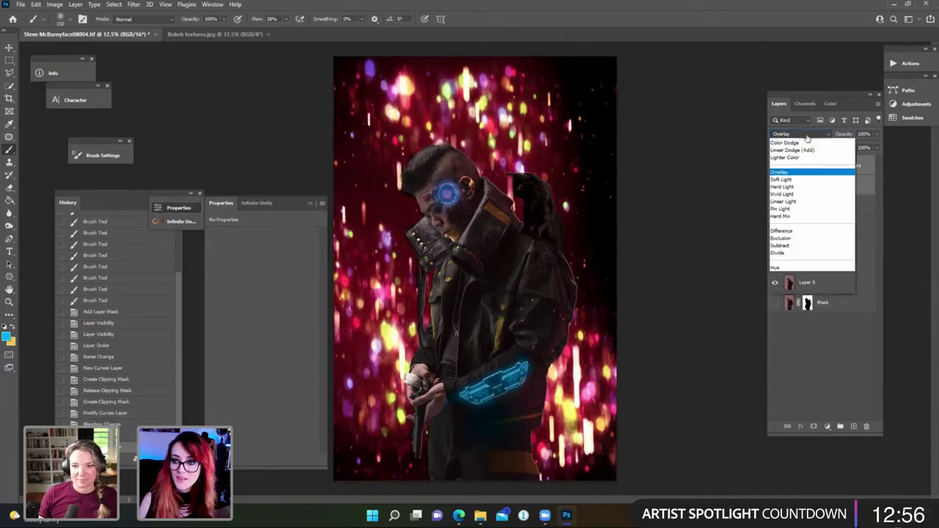
{"action": "left_click", "coordinate": [793, 141]}
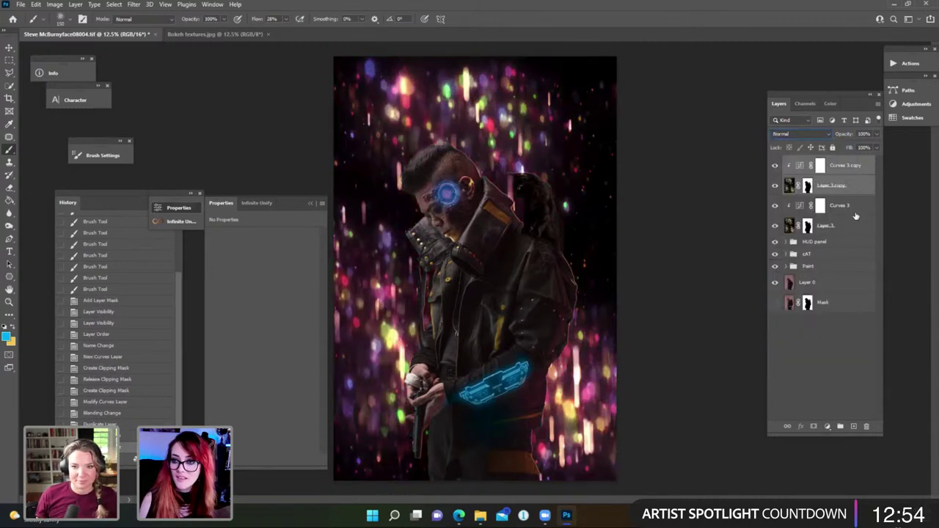
Move the original Curves 3 and Layer 3 above their copies.
{"action": "left_click", "coordinate": [855, 208]}
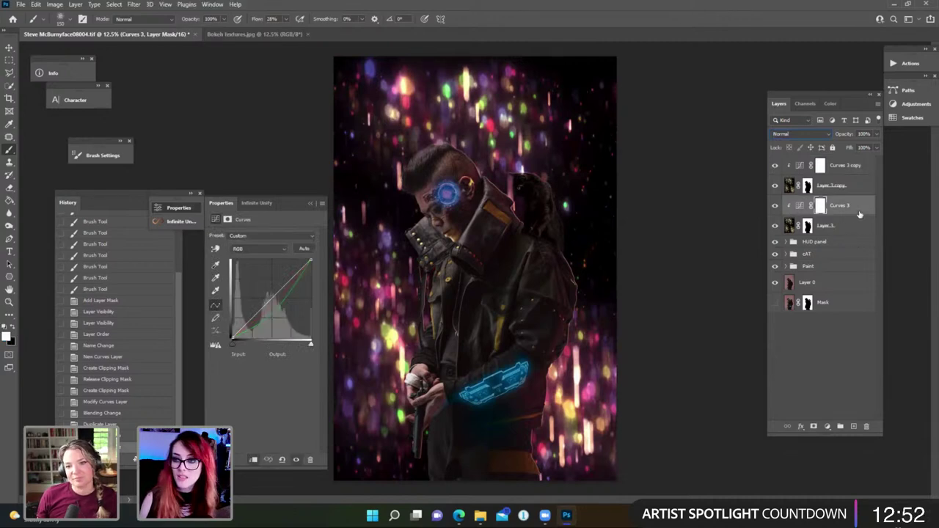
{"action": "left_click", "coordinate": [859, 224], "text": "shift"}
{"action": "left_click_drag", "start_coordinate": [859, 220], "coordinate": [864, 167]}
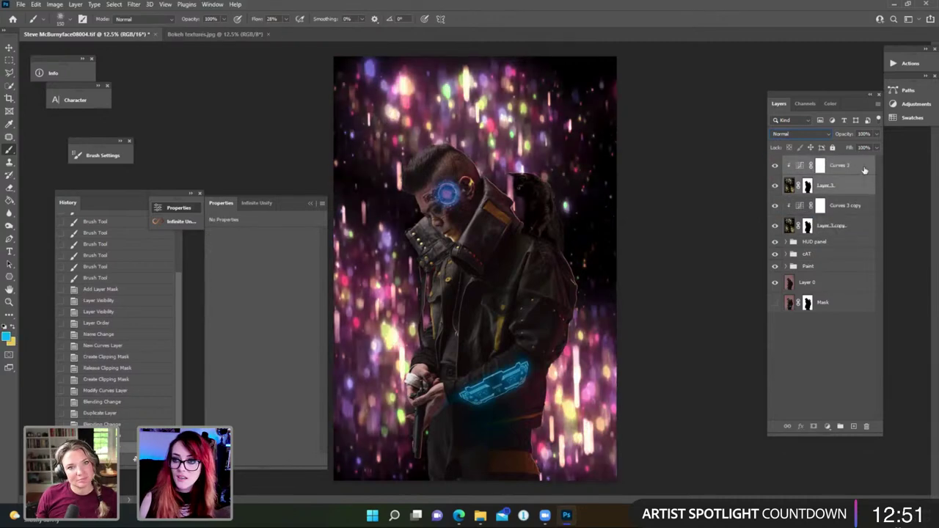
{"action": "left_click", "coordinate": [848, 208]}
{"action": "left_click", "coordinate": [849, 228]}
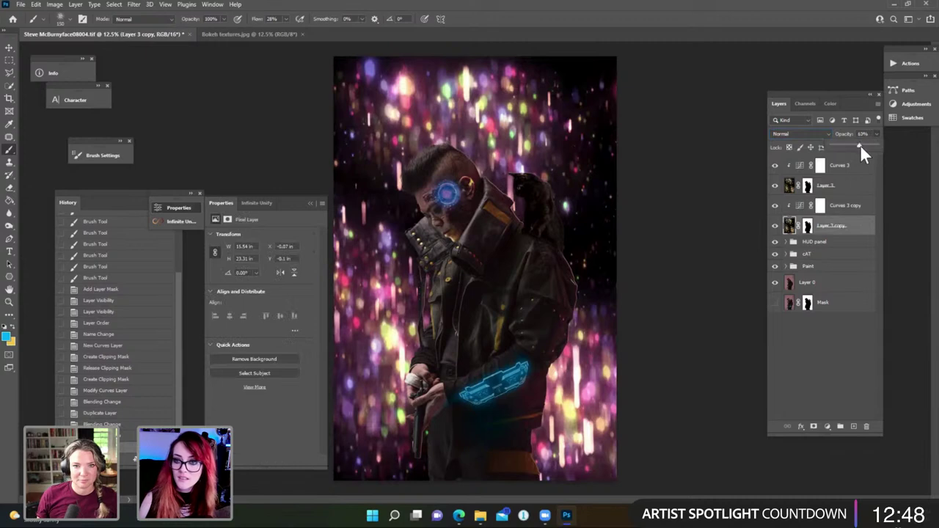
Lower Layer 3 copy's opacity to 68%, checking the softer bokeh in a close-up view.
{"action": "left_click_drag", "start_coordinate": [861, 146], "coordinate": [863, 145]}
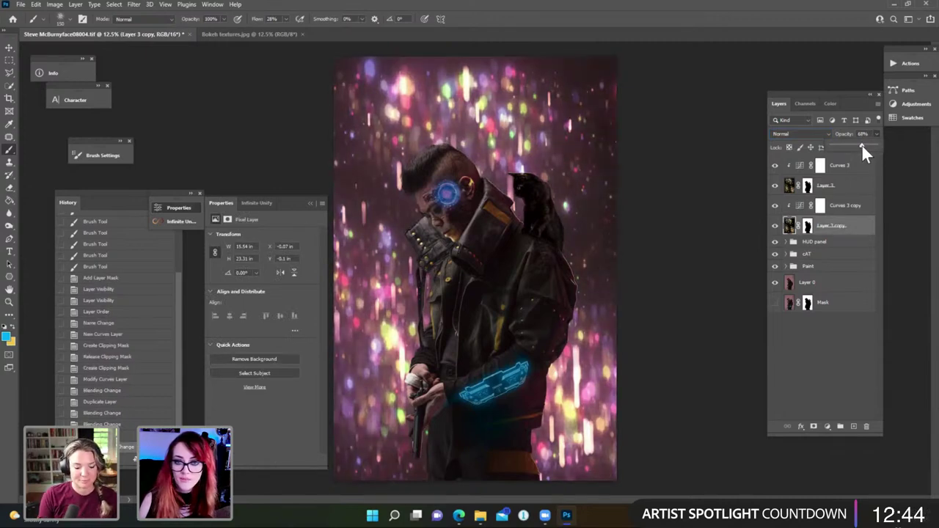
{"action": "key", "text": "ctrl+plus"}
{"action": "key", "text": "ctrl+plus"}
{"action": "key", "text": "ctrl+plus"}
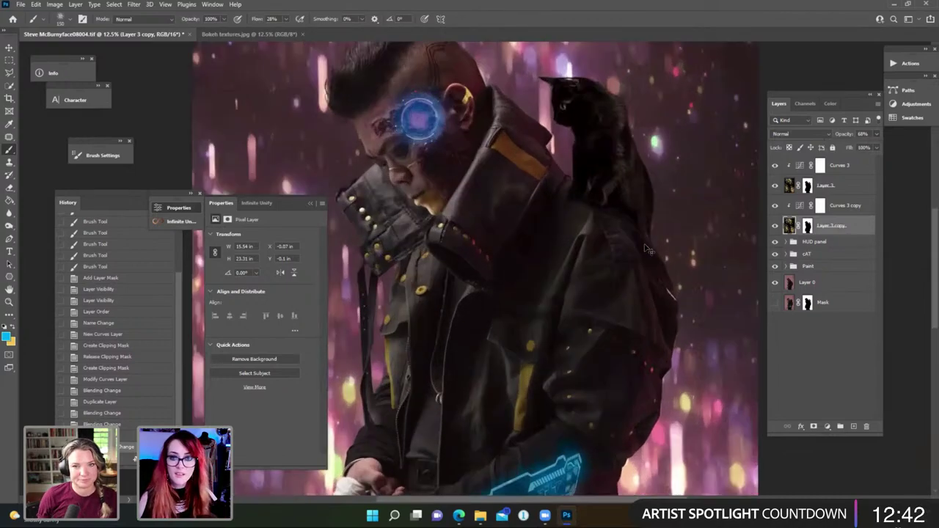
{"action": "left_click_drag", "start_coordinate": [529, 149], "coordinate": [566, 142]}
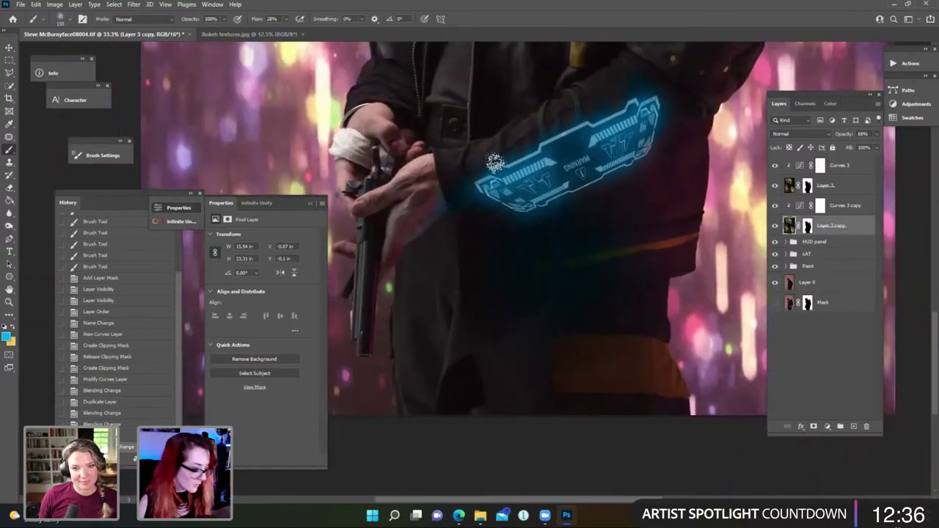
{"action": "key", "text": "ctrl+0"}
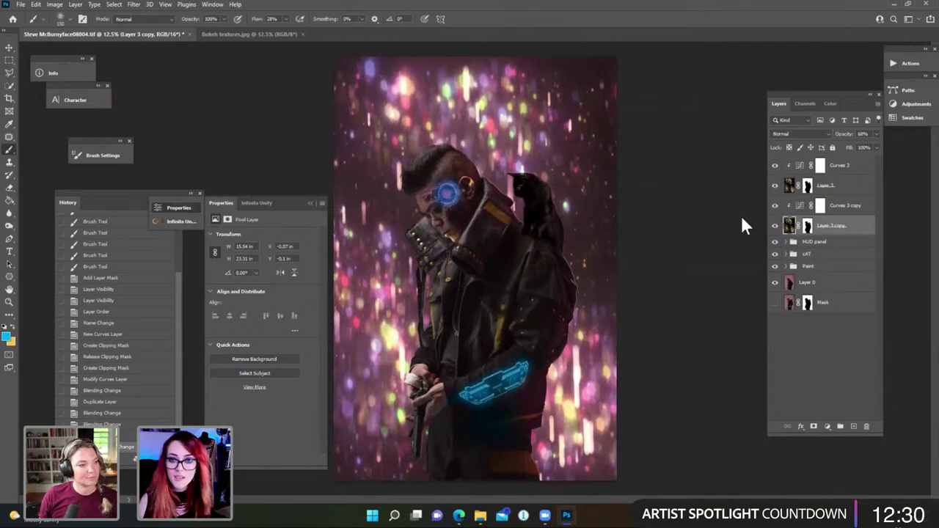
Create a new empty layer named 'rim light' above Curves 3.
{"action": "left_click", "coordinate": [859, 165]}
{"action": "key", "text": "ctrl+shift+n"}
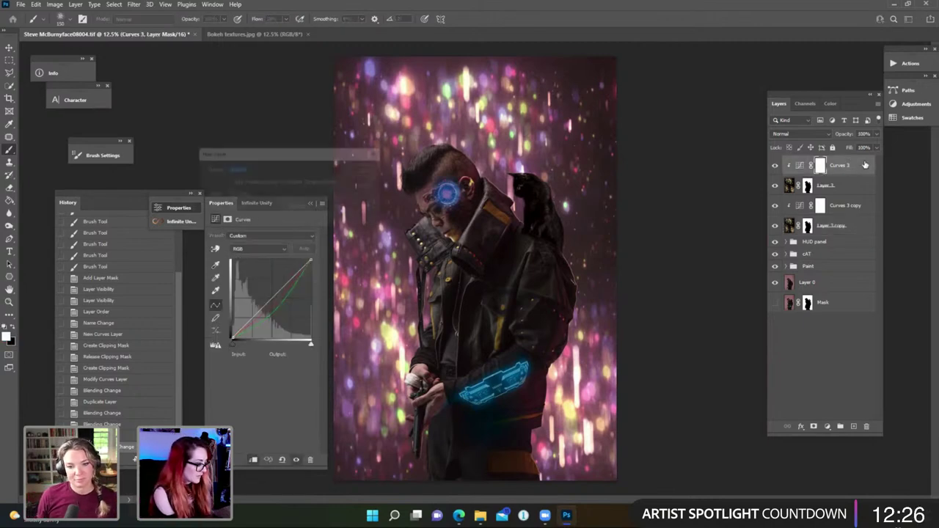
{"action": "type", "text": "rim l"}
{"action": "type", "text": "ight"}
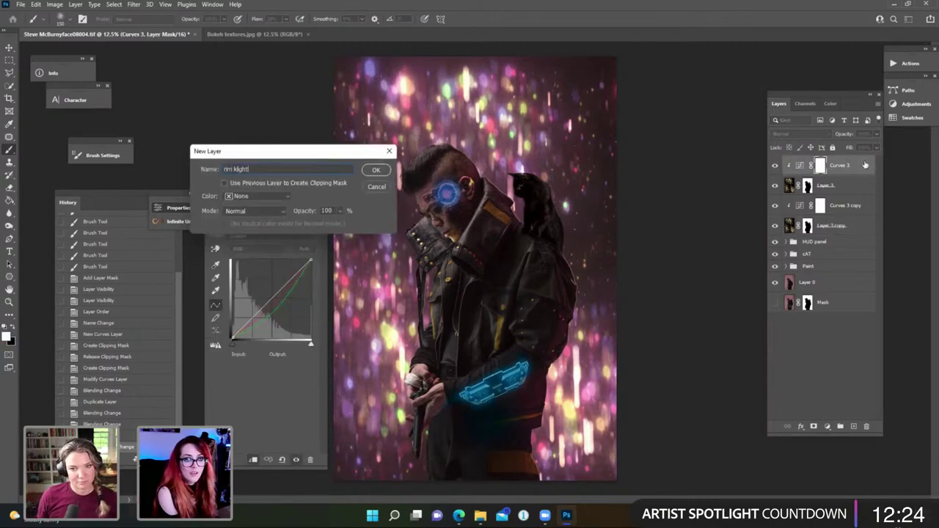
{"action": "key", "text": "BackSpace"}
{"action": "key", "text": "BackSpace"}
{"action": "type", "text": "light"}
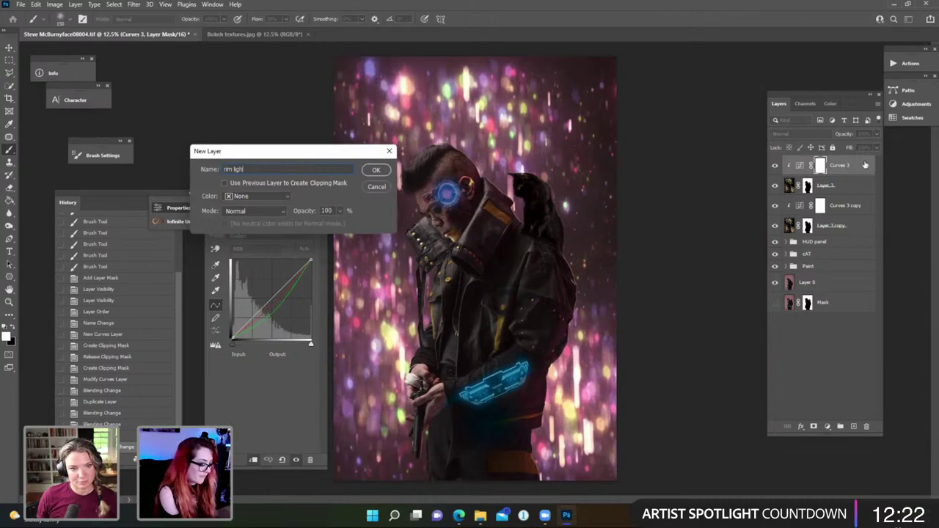
{"action": "key", "text": "Return"}
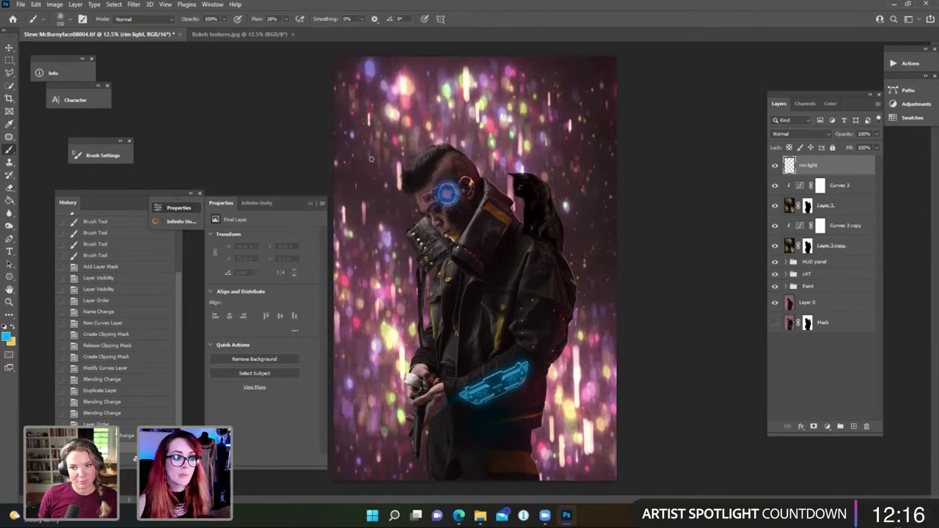
Set the foreground colour to a bright magenta (#df20e6).
{"action": "left_click", "coordinate": [6, 336]}
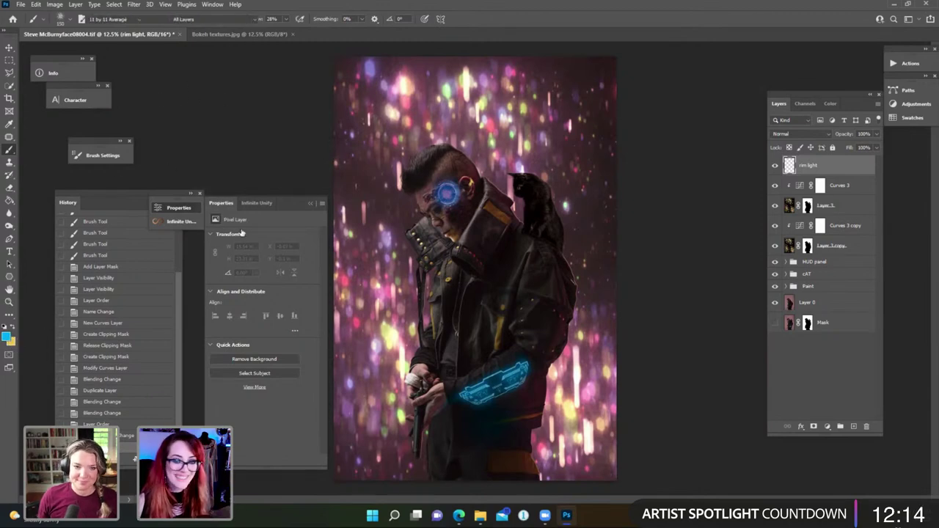
{"action": "left_click_drag", "start_coordinate": [608, 230], "coordinate": [566, 245]}
{"action": "left_click_drag", "start_coordinate": [286, 305], "coordinate": [283, 290]}
{"action": "left_click", "coordinate": [396, 273]}
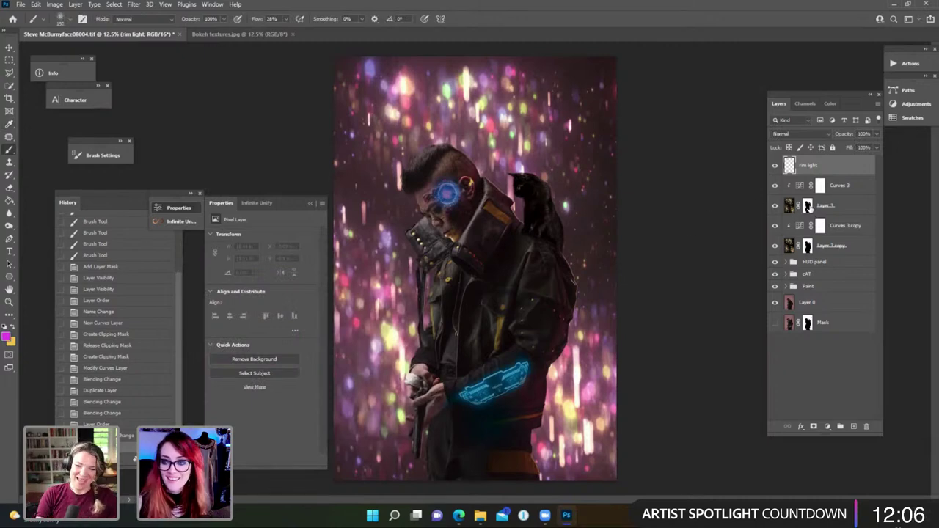
Load the subject's mask as a selection, reverting an accidental extra step.
{"action": "left_click", "coordinate": [808, 206]}
{"action": "left_click", "coordinate": [807, 206], "text": "ctrl"}
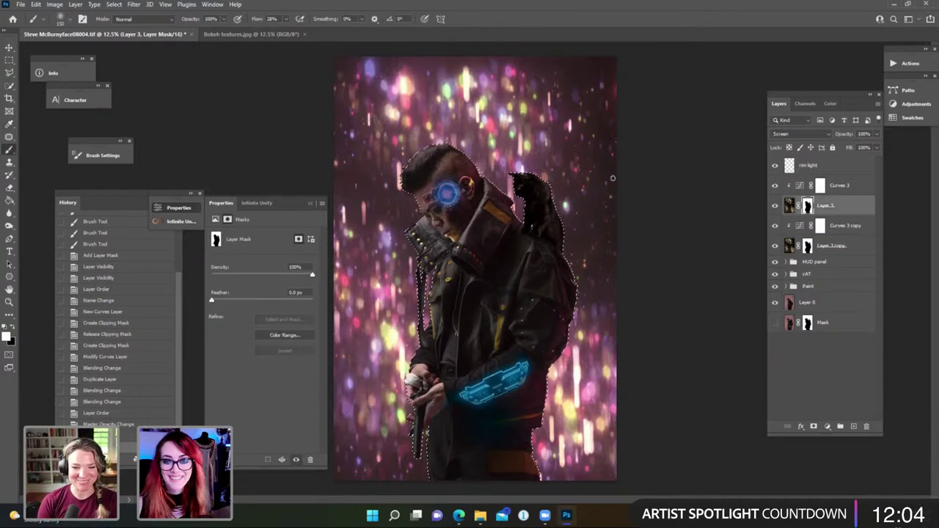
{"action": "key", "text": "ctrl+plus"}
{"action": "scroll", "coordinate": [440, 140], "scroll_direction": "up", "scroll_amount": 2}
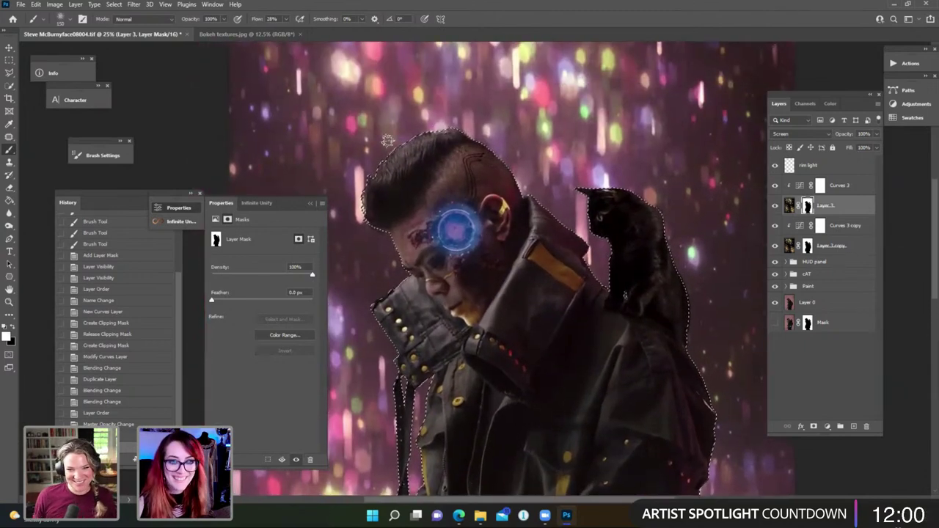
{"action": "key", "text": "ctrl+shift+alt+n"}
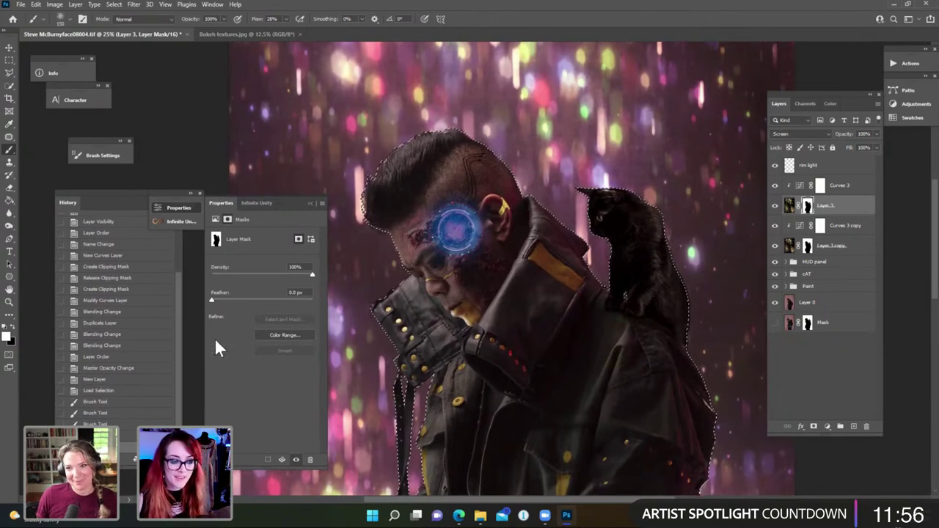
{"action": "left_click", "coordinate": [129, 390]}
Set the rim light layer's blend mode to Overlay.
{"action": "left_click", "coordinate": [825, 169]}
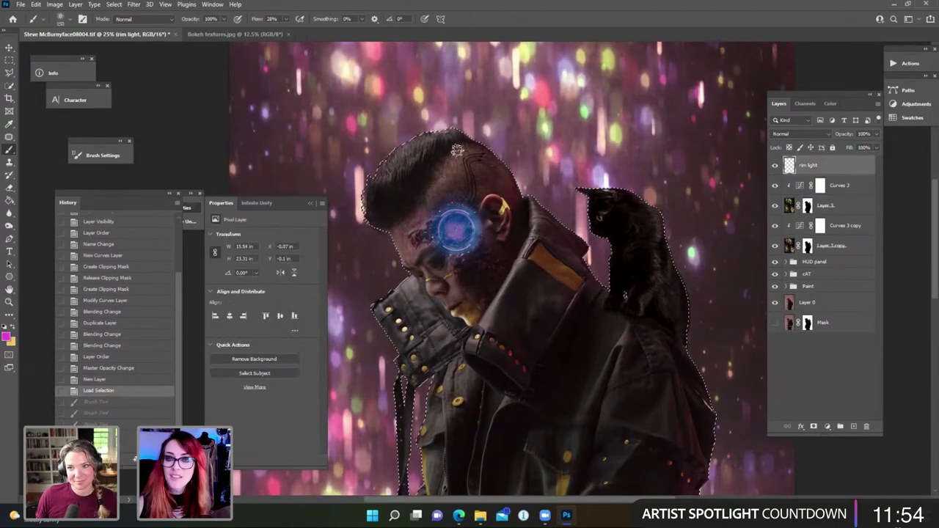
{"action": "scroll", "coordinate": [134, 459], "scroll_direction": "up", "scroll_amount": 2}
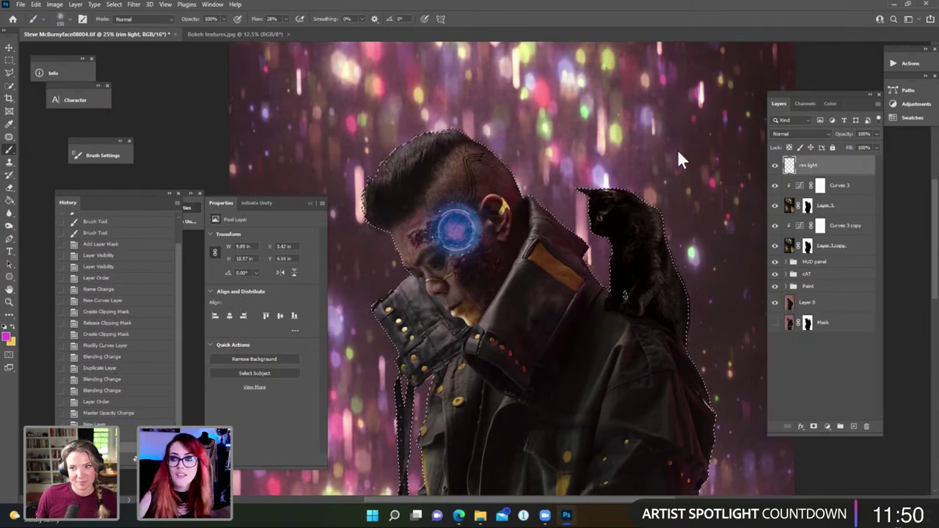
{"action": "left_click", "coordinate": [787, 133]}
{"action": "left_click", "coordinate": [791, 251]}
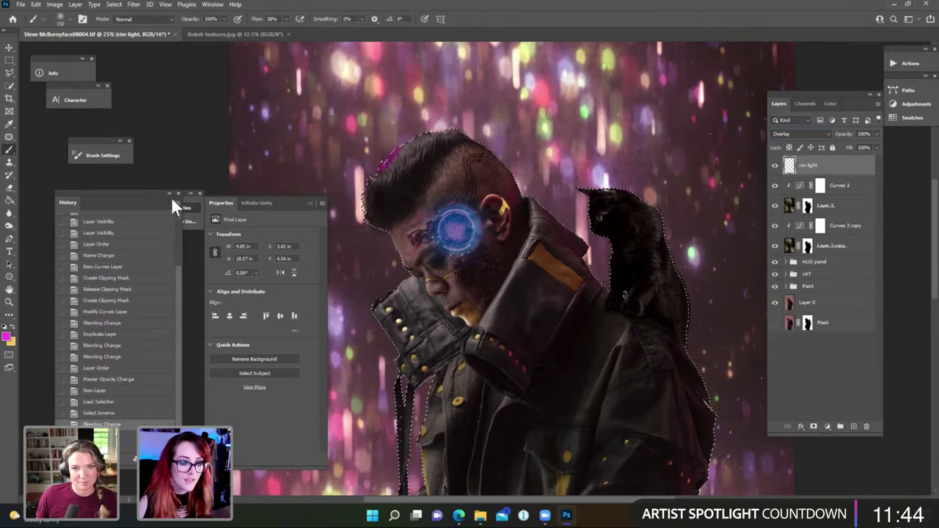
Paint magenta rim light along the top of the hair at 9% brush flow.
{"action": "left_click_drag", "start_coordinate": [279, 30], "coordinate": [272, 31]}
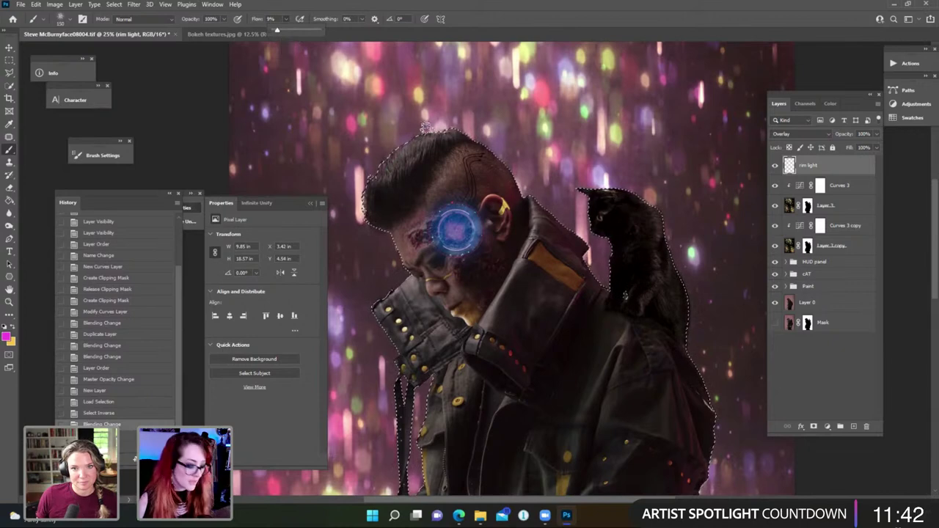
{"action": "mouse_move", "coordinate": [363, 187]}
{"action": "left_mouse_down"}
{"action": "mouse_move", "coordinate": [407, 139]}
{"action": "mouse_move", "coordinate": [440, 131]}
{"action": "mouse_move", "coordinate": [477, 140]}
{"action": "left_mouse_up"}
{"action": "left_click_drag", "start_coordinate": [469, 136], "coordinate": [514, 154]}
{"action": "left_click_drag", "start_coordinate": [528, 118], "coordinate": [551, 110]}
{"action": "key", "text": "ctrl+plus"}
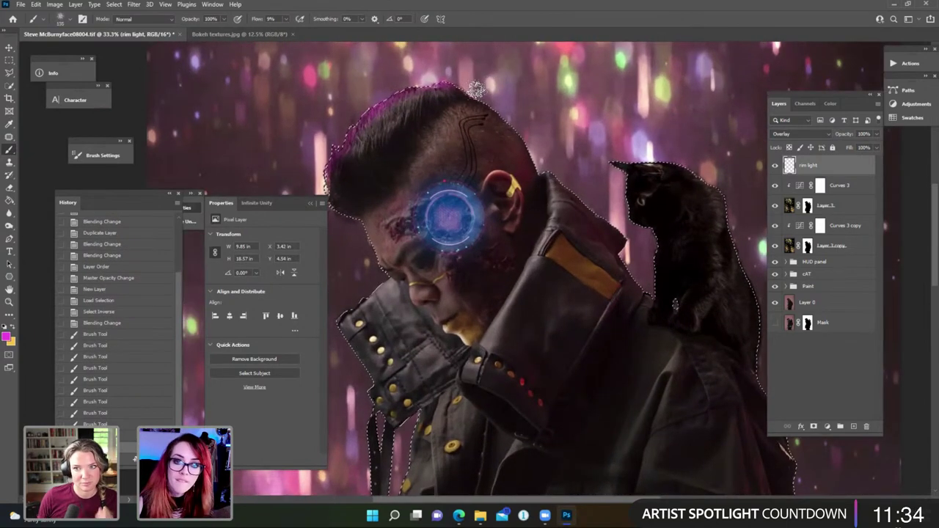
{"action": "mouse_move", "coordinate": [486, 84]}
{"action": "left_mouse_down"}
{"action": "mouse_move", "coordinate": [475, 86]}
{"action": "mouse_move", "coordinate": [489, 104]}
{"action": "mouse_move", "coordinate": [466, 89]}
{"action": "left_mouse_up"}
{"action": "left_click_drag", "start_coordinate": [506, 117], "coordinate": [525, 134]}
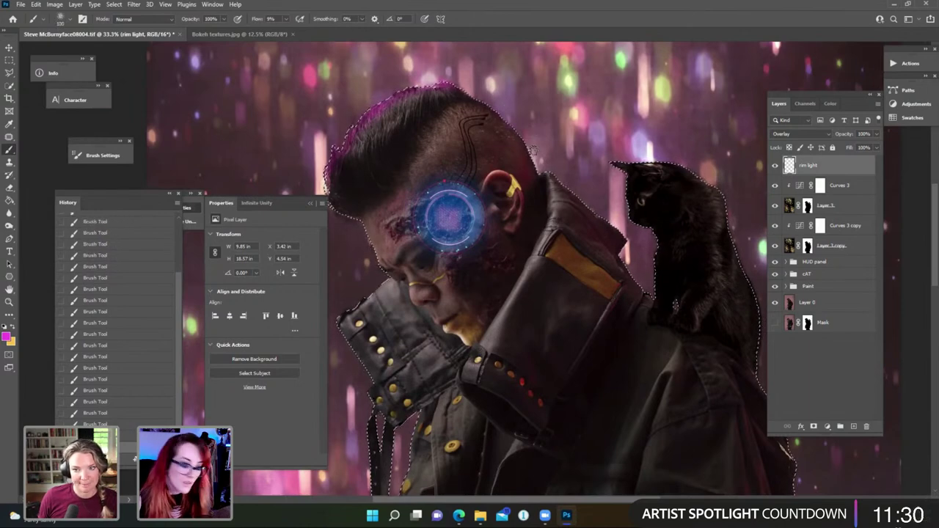
{"action": "left_click_drag", "start_coordinate": [500, 87], "coordinate": [489, 98]}
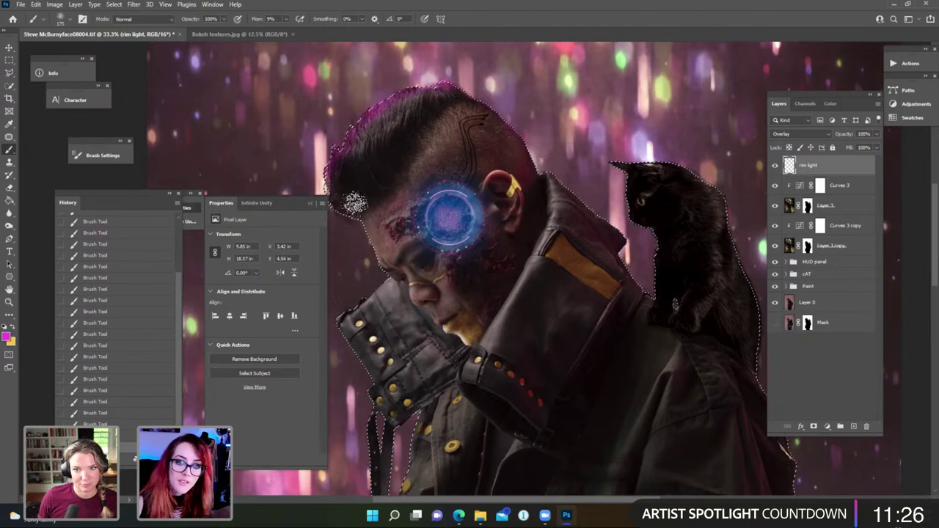
{"action": "left_click_drag", "start_coordinate": [422, 181], "coordinate": [465, 203]}
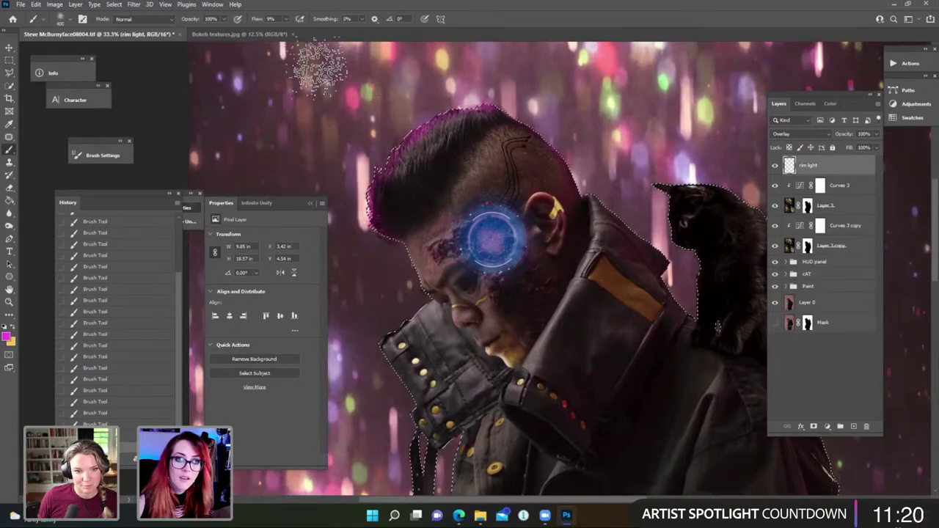
Drop the brush flow to 1% and erase excess rim light along the hair edge.
{"action": "left_click", "coordinate": [286, 19]}
{"action": "left_click", "coordinate": [282, 31]}
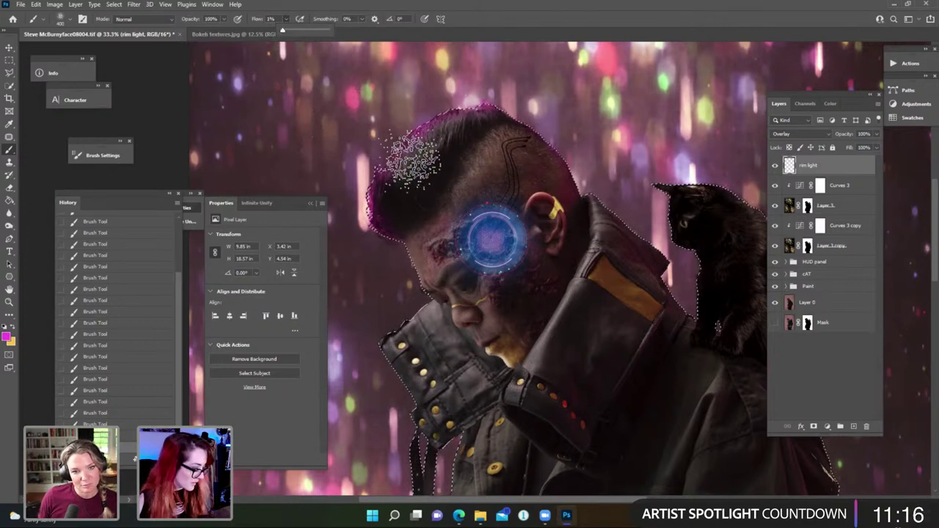
{"action": "key", "text": "e"}
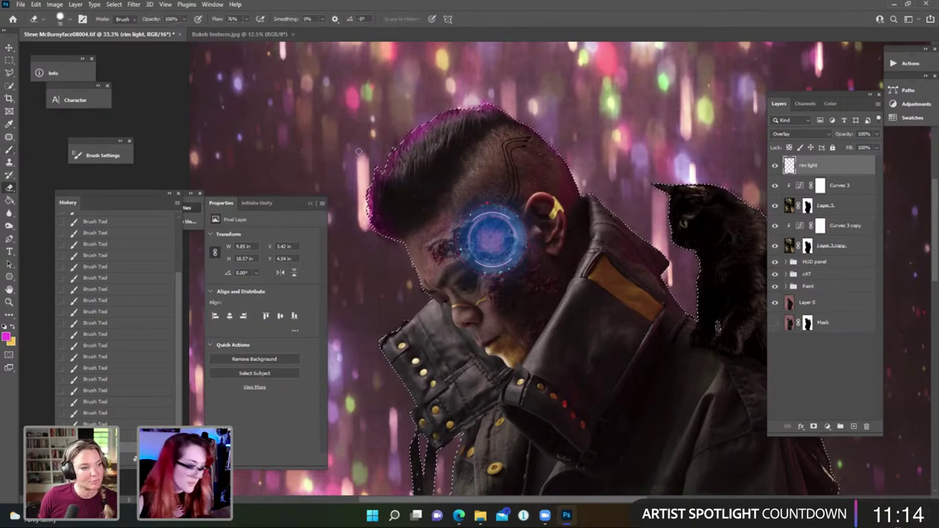
{"action": "key", "text": "bracketright"}
{"action": "key", "text": "bracketright"}
{"action": "key", "text": "bracketright"}
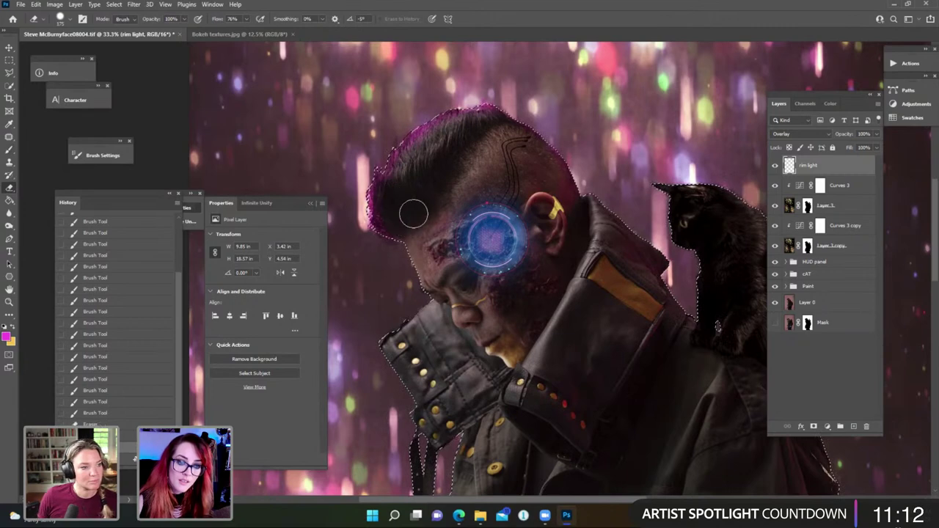
{"action": "mouse_move", "coordinate": [391, 204]}
{"action": "left_mouse_down"}
{"action": "mouse_move", "coordinate": [397, 225]}
{"action": "mouse_move", "coordinate": [385, 246]}
{"action": "left_mouse_up"}
Paint rim light down the hair edge and beside the ear.
{"action": "key", "text": "b"}
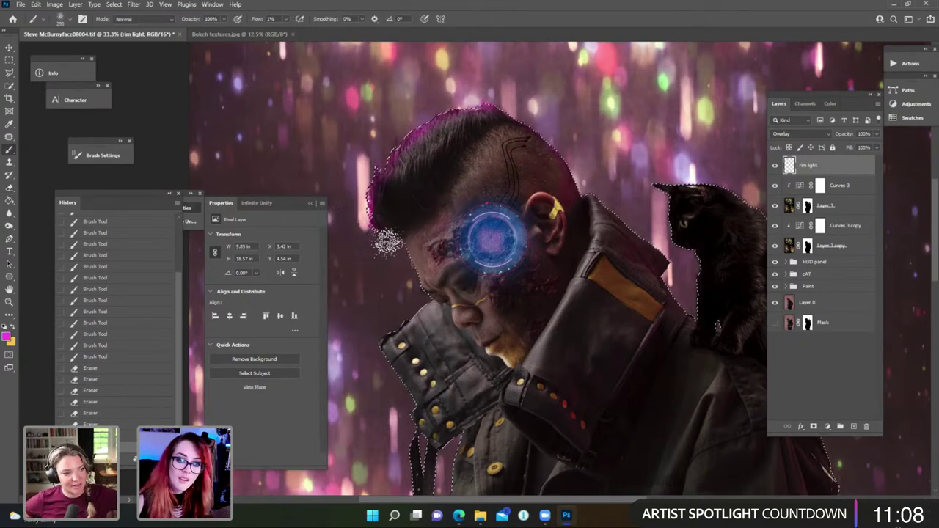
{"action": "left_click_drag", "start_coordinate": [364, 189], "coordinate": [392, 235]}
{"action": "left_click", "coordinate": [380, 212]}
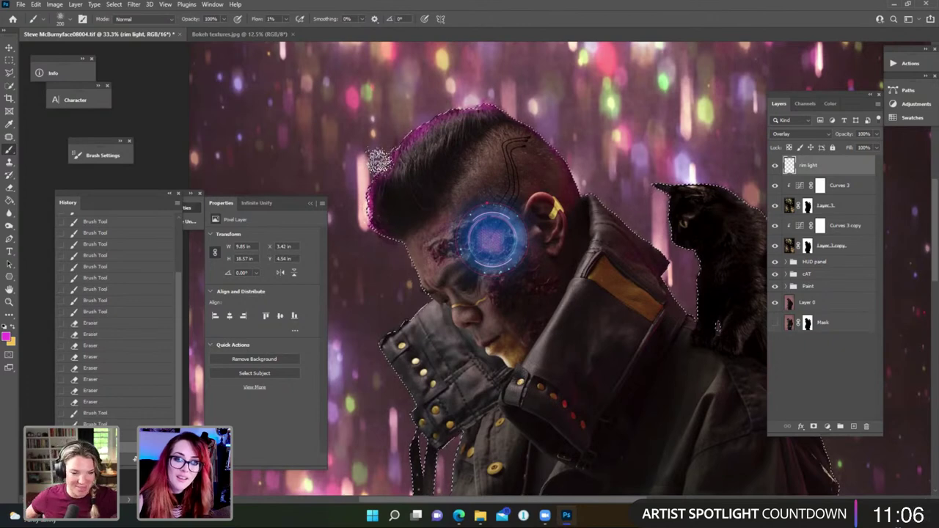
{"action": "left_click", "coordinate": [374, 223]}
{"action": "left_click", "coordinate": [369, 239]}
{"action": "left_click", "coordinate": [566, 191]}
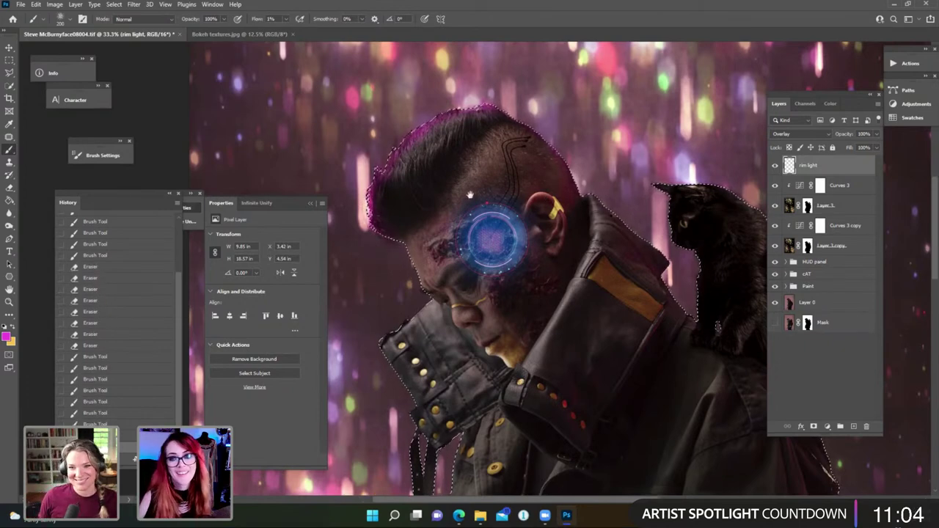
{"action": "left_click_drag", "start_coordinate": [566, 190], "coordinate": [378, 142]}
{"action": "left_click_drag", "start_coordinate": [483, 207], "coordinate": [462, 190]}
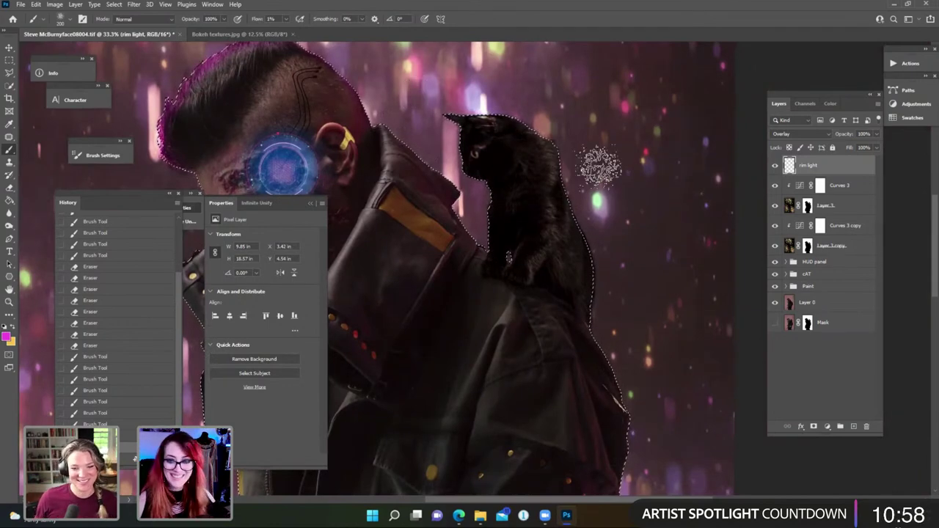
With a smaller brush, paint rim light along the cat's ear, head and back edge.
{"action": "scroll", "coordinate": [596, 168], "scroll_direction": "up", "scroll_amount": 3}
{"action": "key", "text": "bracketleft"}
{"action": "key", "text": "bracketleft"}
{"action": "key", "text": "bracketleft"}
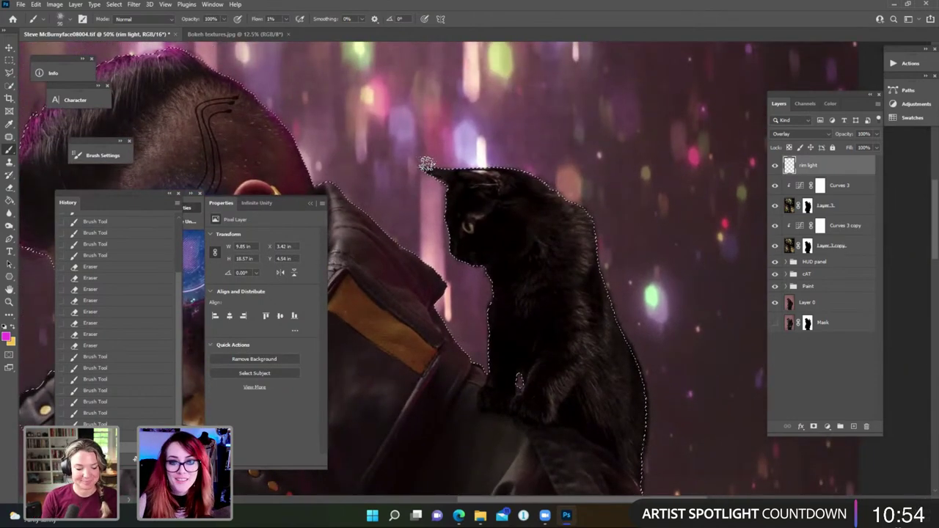
{"action": "mouse_move", "coordinate": [425, 163]}
{"action": "left_mouse_down"}
{"action": "mouse_move", "coordinate": [530, 170]}
{"action": "mouse_move", "coordinate": [545, 181]}
{"action": "left_mouse_up"}
{"action": "left_click_drag", "start_coordinate": [592, 211], "coordinate": [561, 190]}
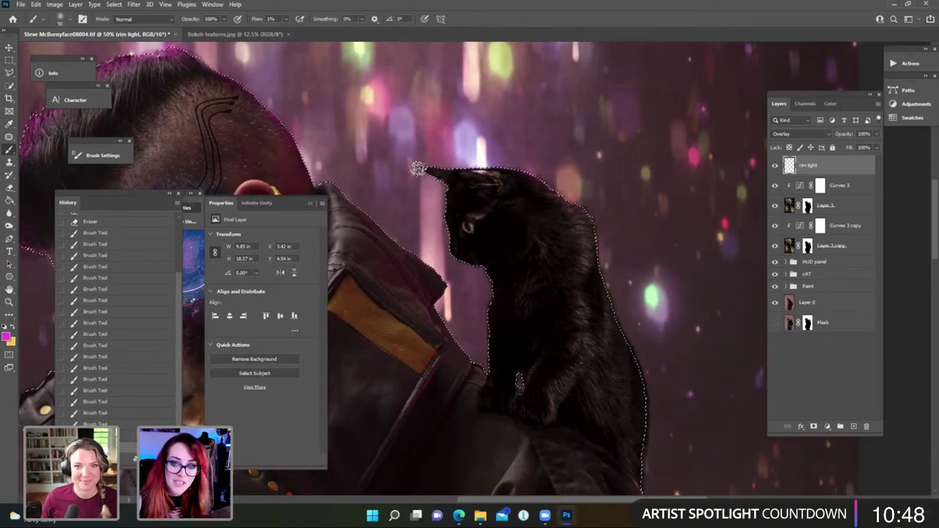
{"action": "left_click_drag", "start_coordinate": [436, 180], "coordinate": [470, 161]}
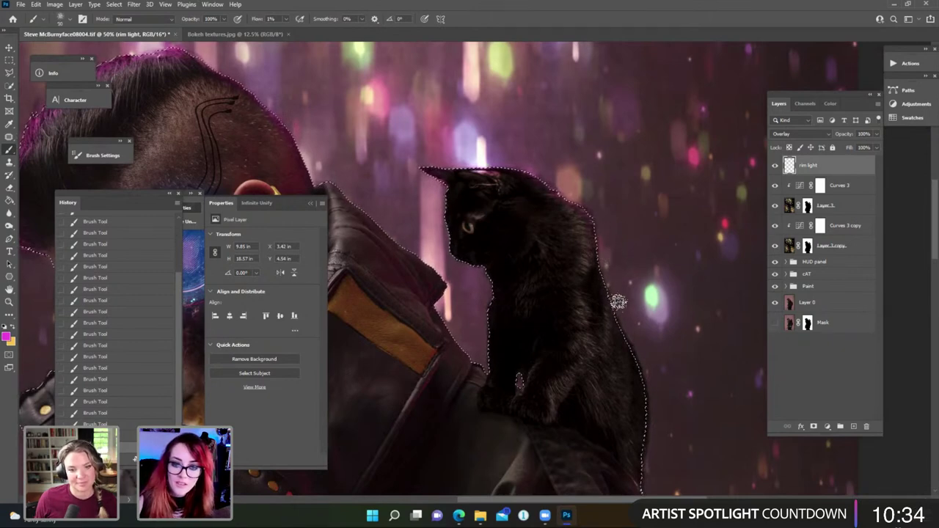
Raise brush flow to 15%, invert the selection, and paint rim light near the cat's back.
{"action": "left_click", "coordinate": [286, 19]}
{"action": "left_click_drag", "start_coordinate": [285, 30], "coordinate": [294, 31]}
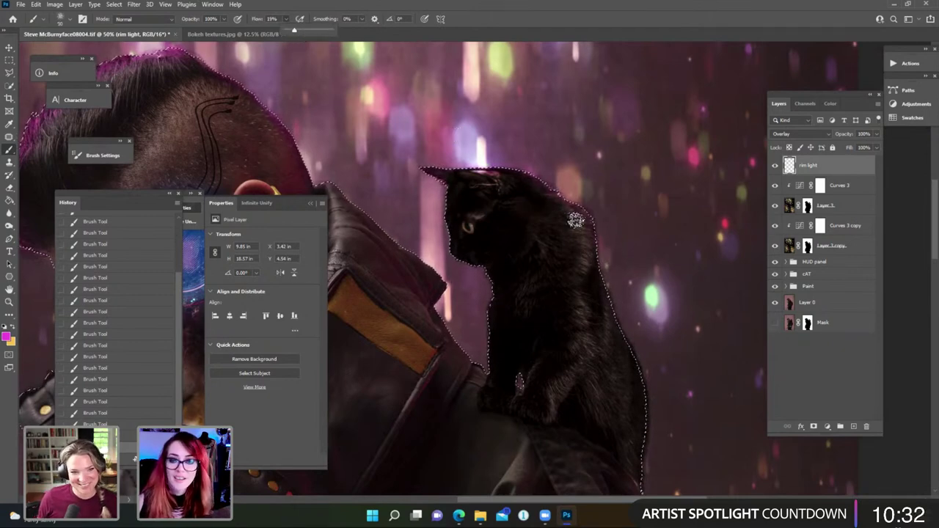
{"action": "left_click", "coordinate": [607, 236]}
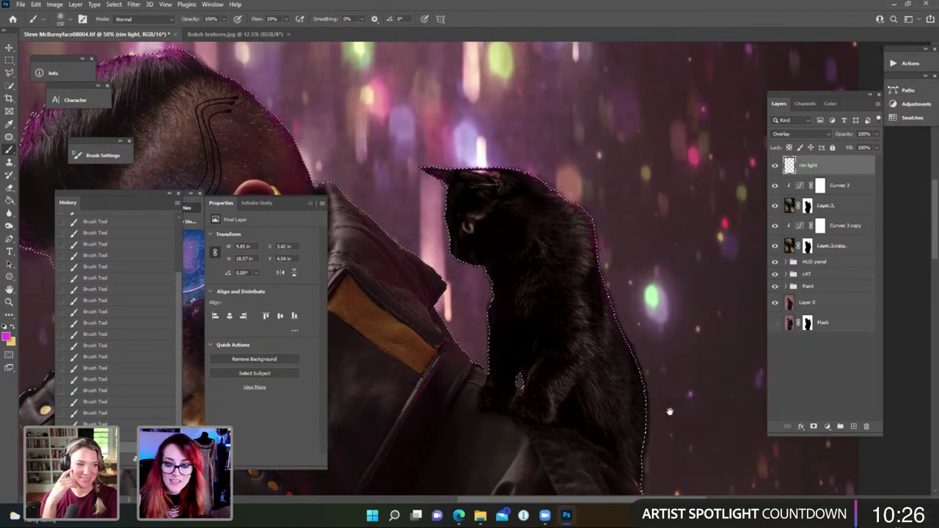
{"action": "left_click_drag", "start_coordinate": [653, 462], "coordinate": [634, 388]}
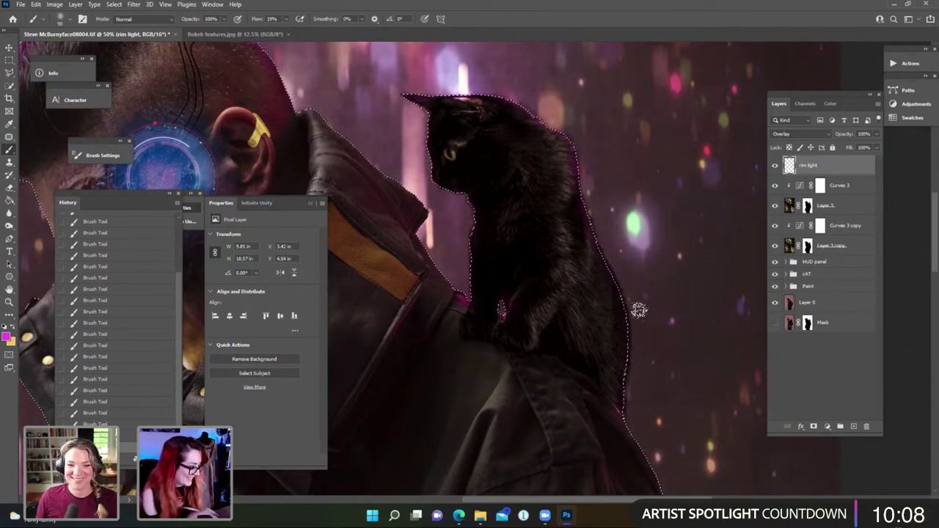
{"action": "key", "text": "ctrl+shift+i"}
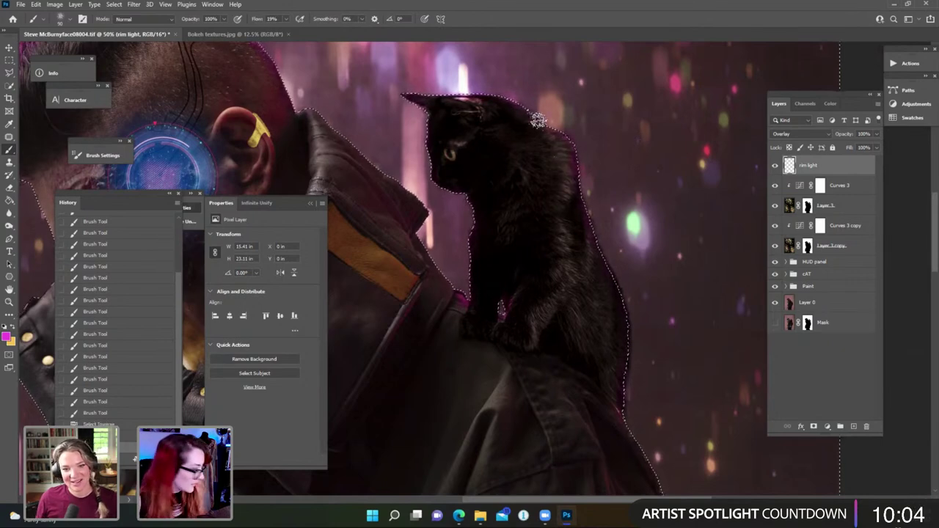
{"action": "left_click_drag", "start_coordinate": [538, 119], "coordinate": [610, 149]}
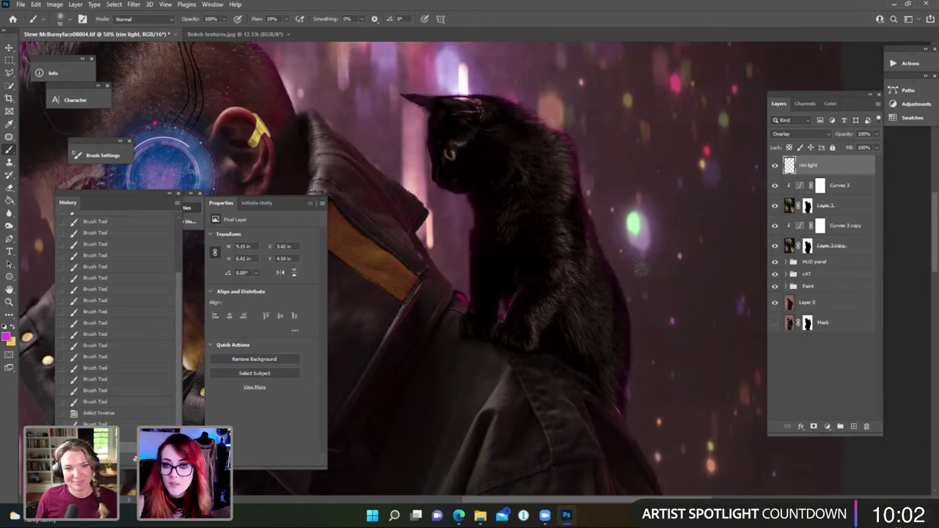
Paint soft magenta rim light along the cat's lower right edge and up its right side.
{"action": "key", "text": "ctrl+plus"}
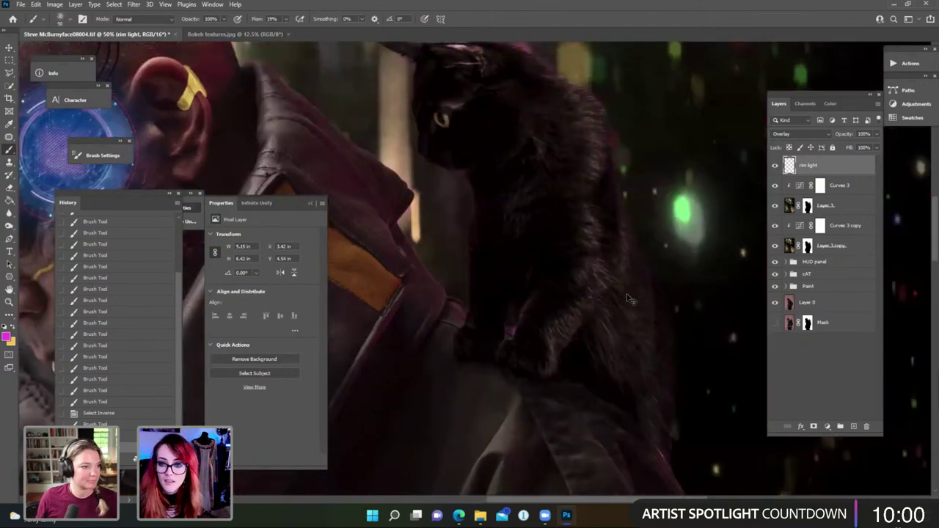
{"action": "left_click", "coordinate": [629, 299]}
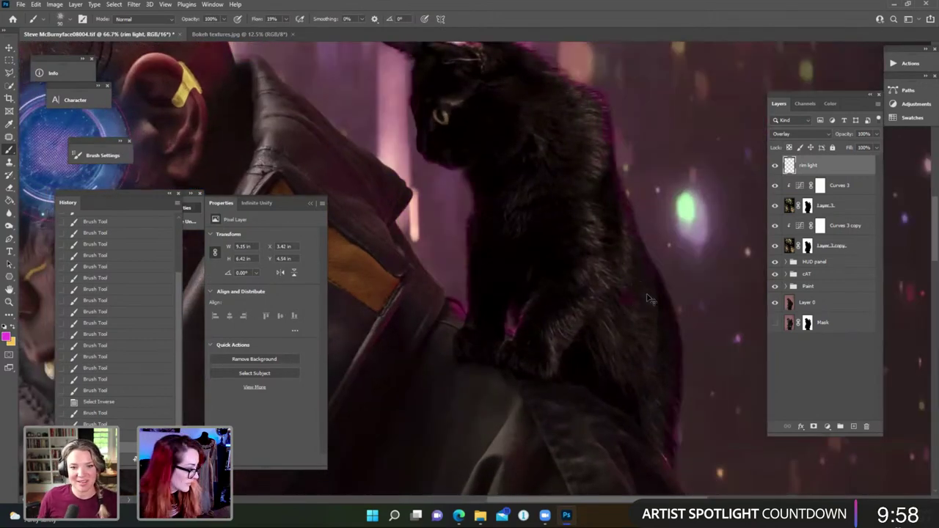
{"action": "left_click_drag", "start_coordinate": [629, 315], "coordinate": [530, 300]}
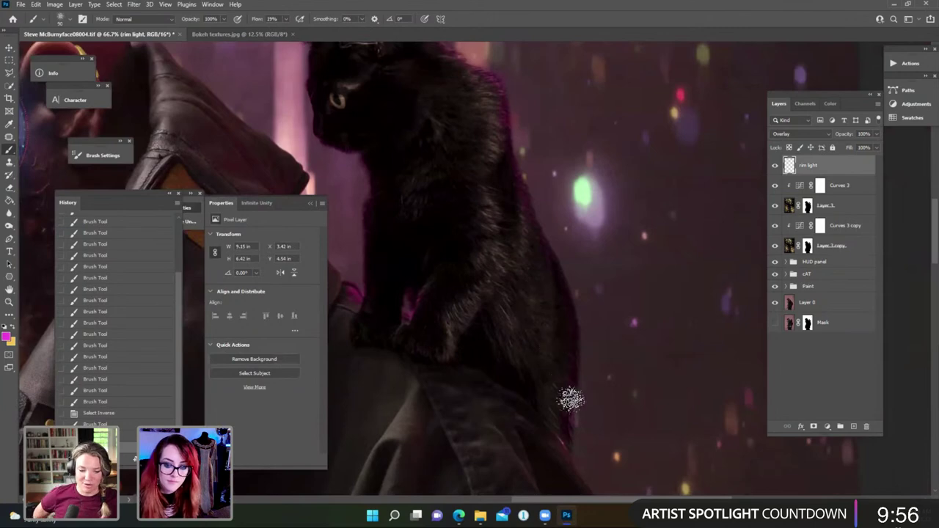
{"action": "left_click_drag", "start_coordinate": [570, 446], "coordinate": [568, 423]}
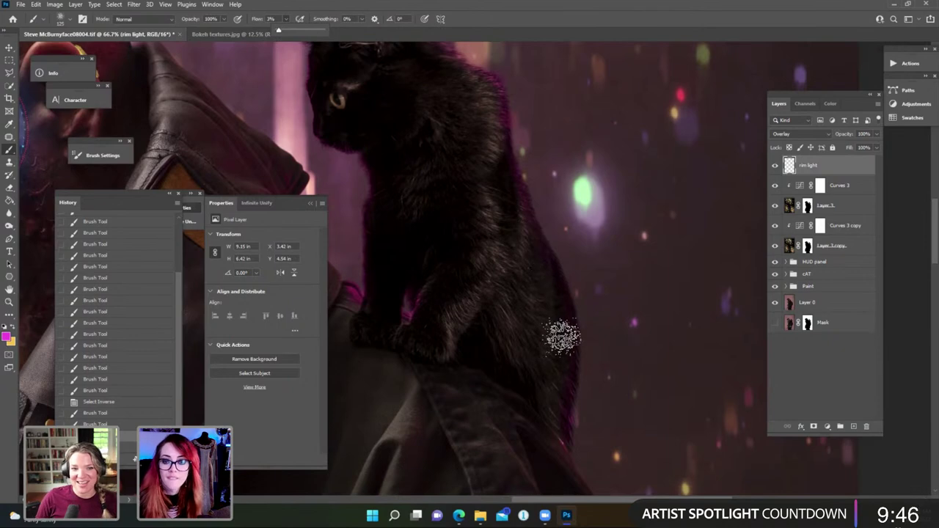
{"action": "left_click_drag", "start_coordinate": [567, 374], "coordinate": [559, 335]}
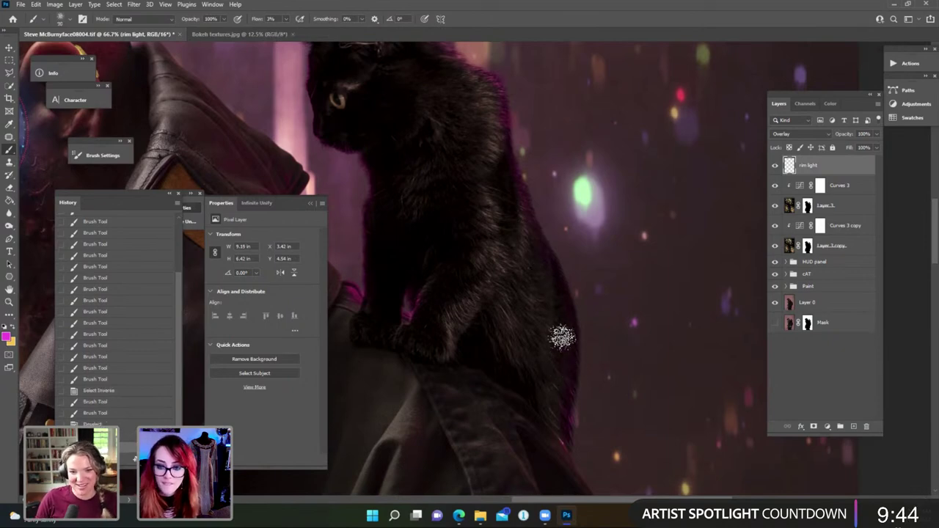
{"action": "mouse_move", "coordinate": [562, 298]}
{"action": "left_mouse_down"}
{"action": "mouse_move", "coordinate": [535, 256]}
{"action": "mouse_move", "coordinate": [531, 226]}
{"action": "left_mouse_up"}
{"action": "mouse_move", "coordinate": [571, 385]}
{"action": "left_mouse_down"}
{"action": "mouse_move", "coordinate": [563, 428]}
{"action": "mouse_move", "coordinate": [557, 412]}
{"action": "mouse_move", "coordinate": [564, 458]}
{"action": "mouse_move", "coordinate": [565, 329]}
{"action": "left_mouse_up"}
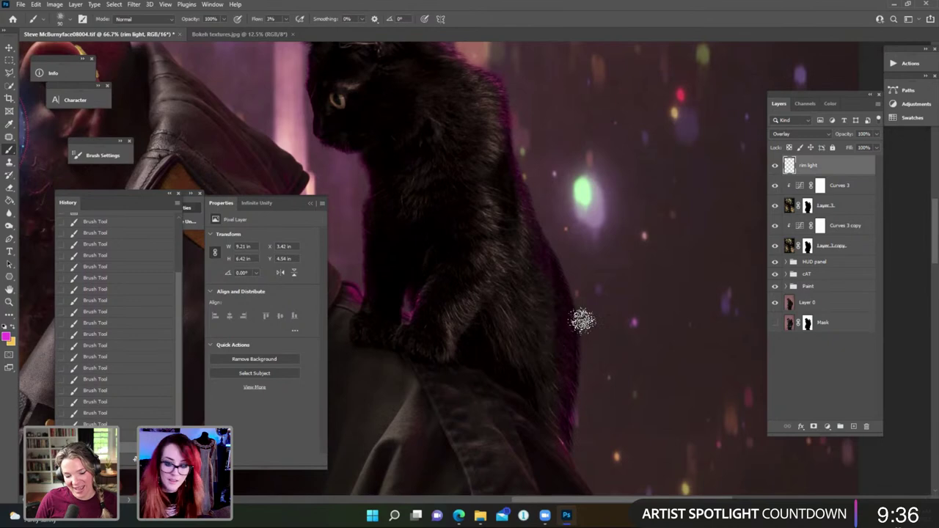
Paint pink rim light up the cat's back and zoom out to view the whole cat.
{"action": "left_click_drag", "start_coordinate": [555, 346], "coordinate": [600, 281]}
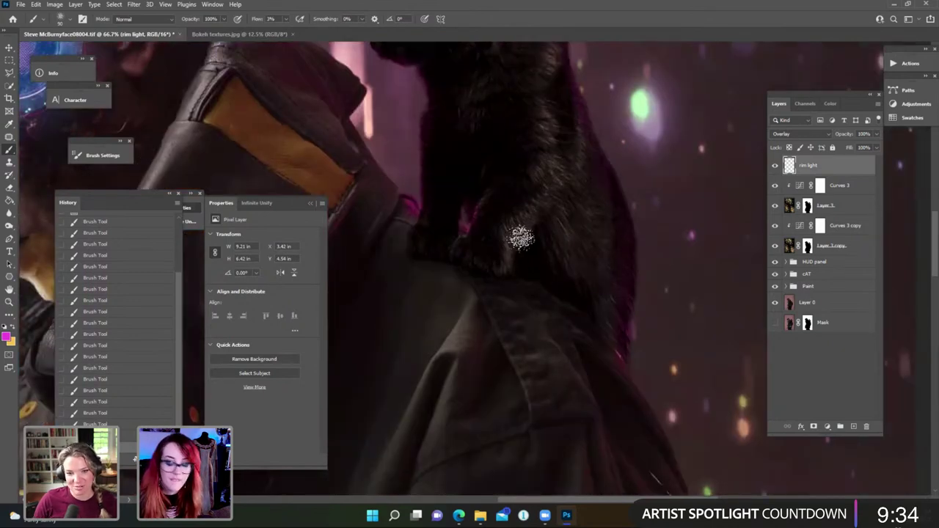
{"action": "left_click_drag", "start_coordinate": [507, 260], "coordinate": [523, 220]}
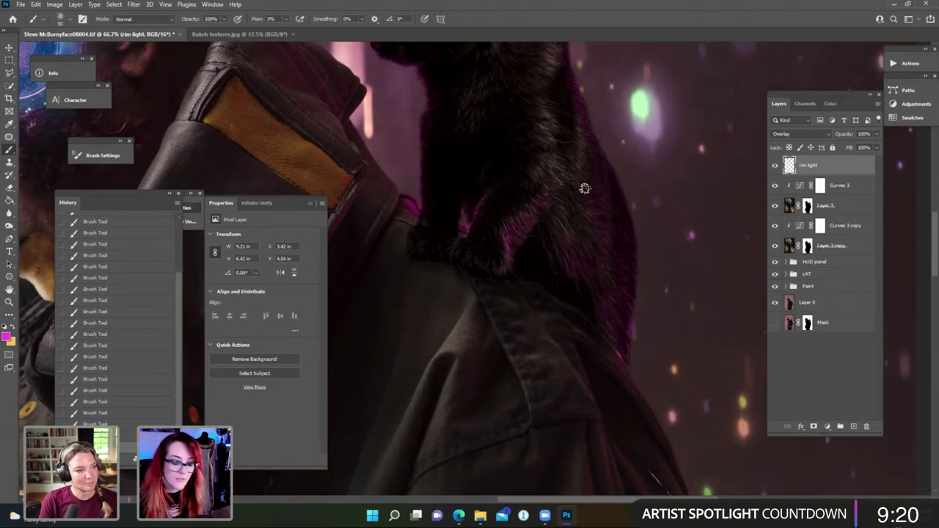
{"action": "key", "text": "ctrl+minus"}
{"action": "key", "text": "ctrl+minus"}
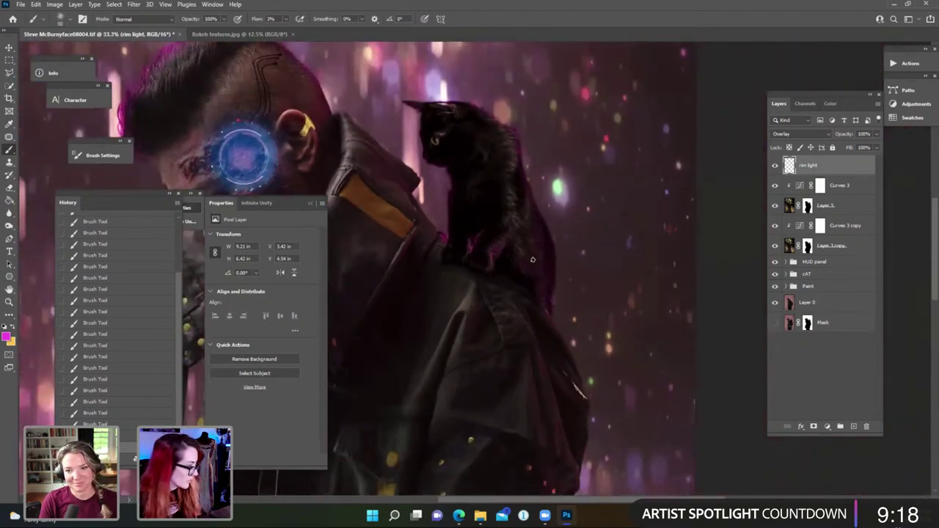
Erase stray rim light over the jacket beside the cat.
{"action": "key", "text": "e"}
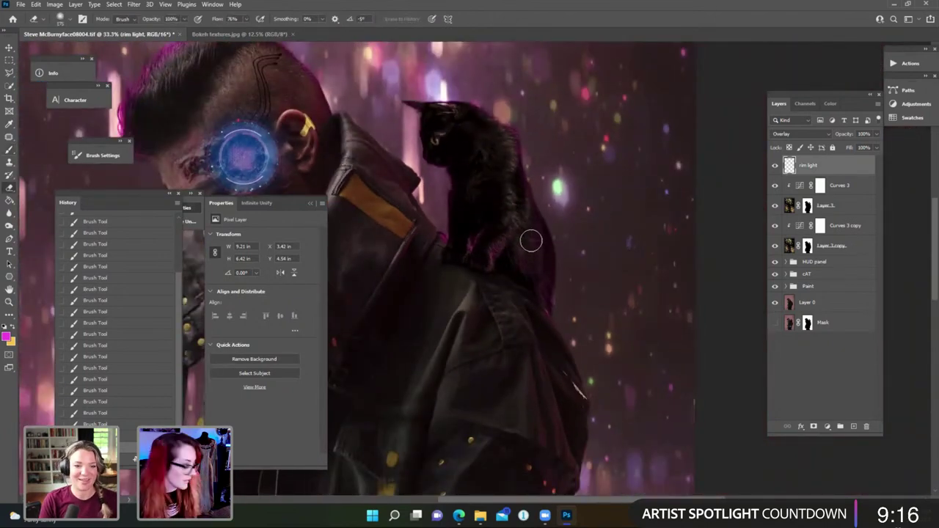
{"action": "mouse_move", "coordinate": [537, 236]}
{"action": "left_mouse_down"}
{"action": "mouse_move", "coordinate": [526, 260]}
{"action": "mouse_move", "coordinate": [528, 240]}
{"action": "mouse_move", "coordinate": [526, 310]}
{"action": "mouse_move", "coordinate": [522, 225]}
{"action": "mouse_move", "coordinate": [511, 256]}
{"action": "mouse_move", "coordinate": [533, 222]}
{"action": "mouse_move", "coordinate": [526, 200]}
{"action": "left_mouse_up"}
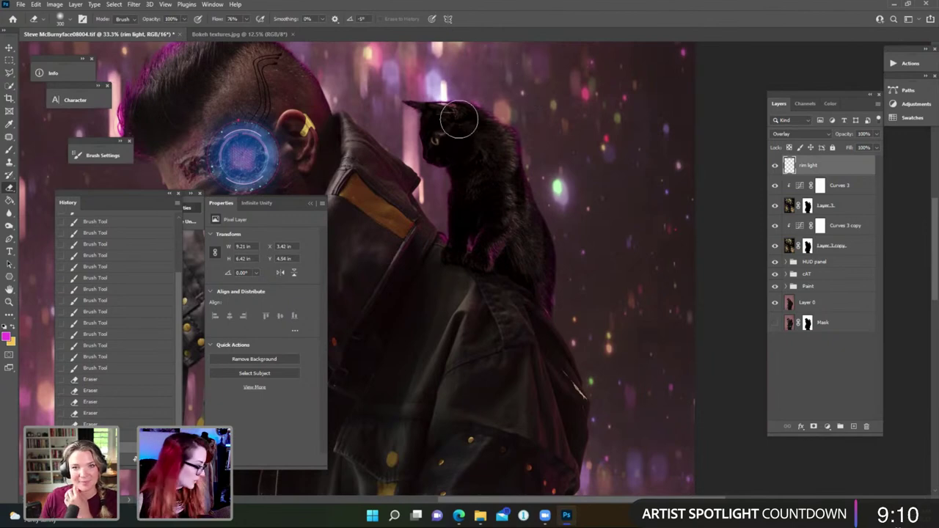
{"action": "key", "text": "b"}
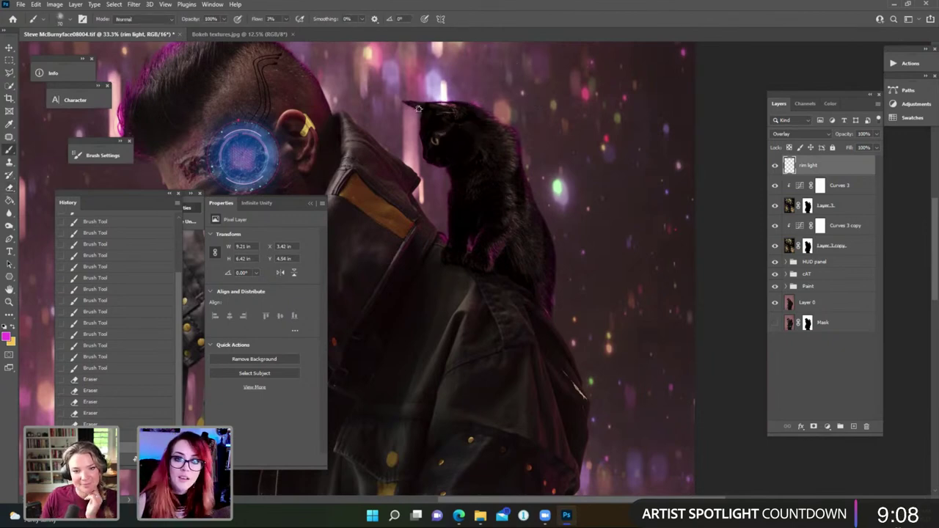
Reload the man-and-cat outline as a selection and paint rim light along the top of the head.
{"action": "left_click_drag", "start_coordinate": [421, 113], "coordinate": [314, 139]}
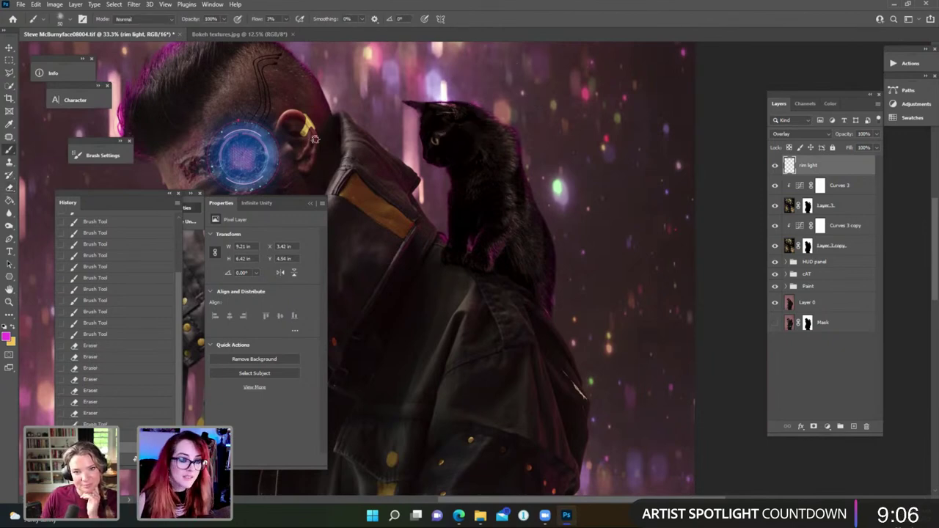
{"action": "left_click_drag", "start_coordinate": [390, 192], "coordinate": [510, 267]}
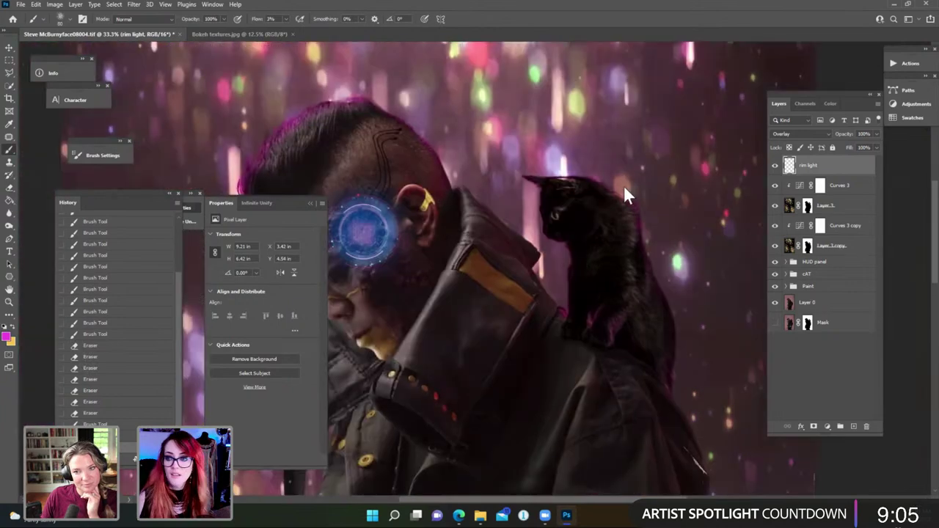
{"action": "left_click", "coordinate": [807, 206], "text": "ctrl"}
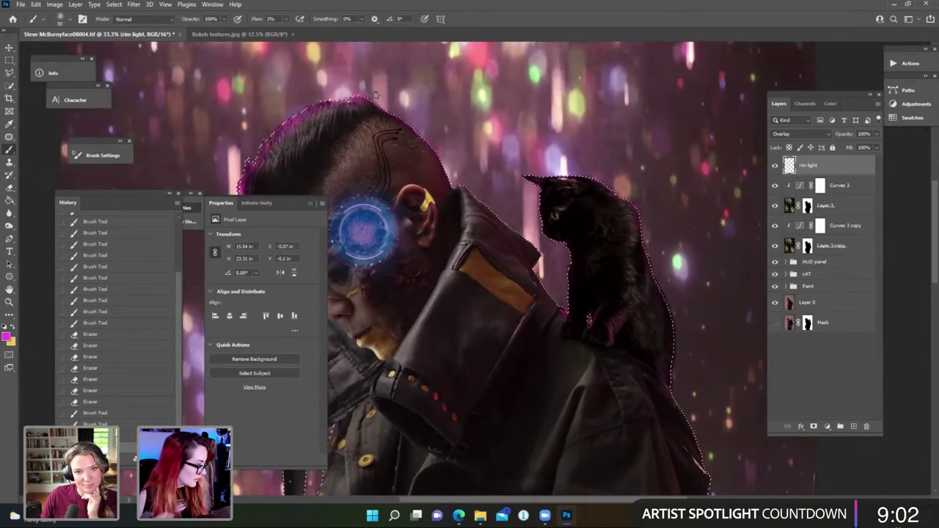
{"action": "mouse_move", "coordinate": [243, 183]}
{"action": "left_mouse_down"}
{"action": "mouse_move", "coordinate": [308, 110]}
{"action": "mouse_move", "coordinate": [375, 95]}
{"action": "left_mouse_up"}
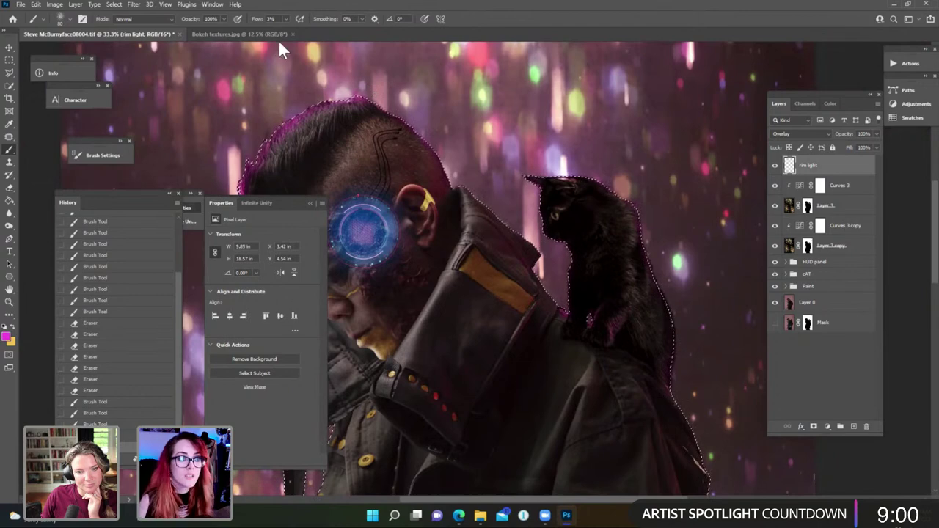
Choose the Soft Round brush and raise its flow to 19%.
{"action": "left_click", "coordinate": [67, 21]}
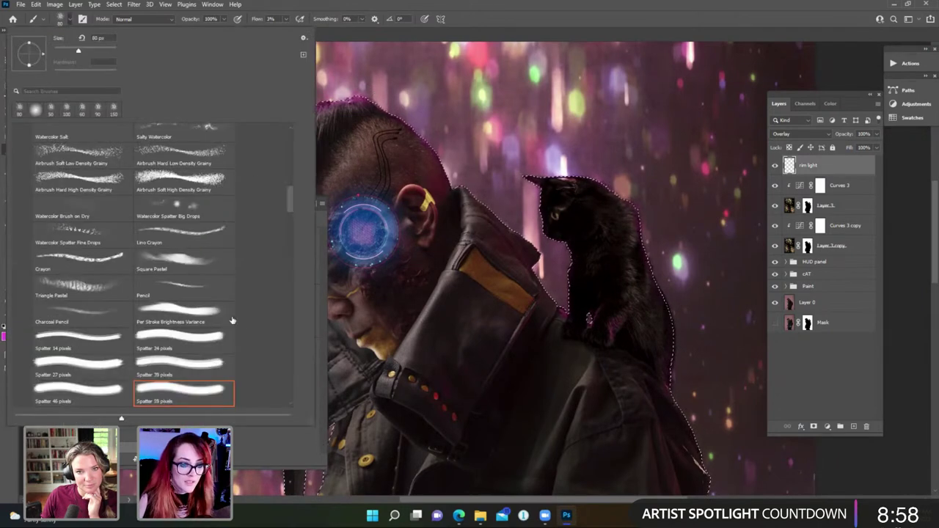
{"action": "left_click_drag", "start_coordinate": [290, 200], "coordinate": [292, 145]}
{"action": "left_click", "coordinate": [88, 152]}
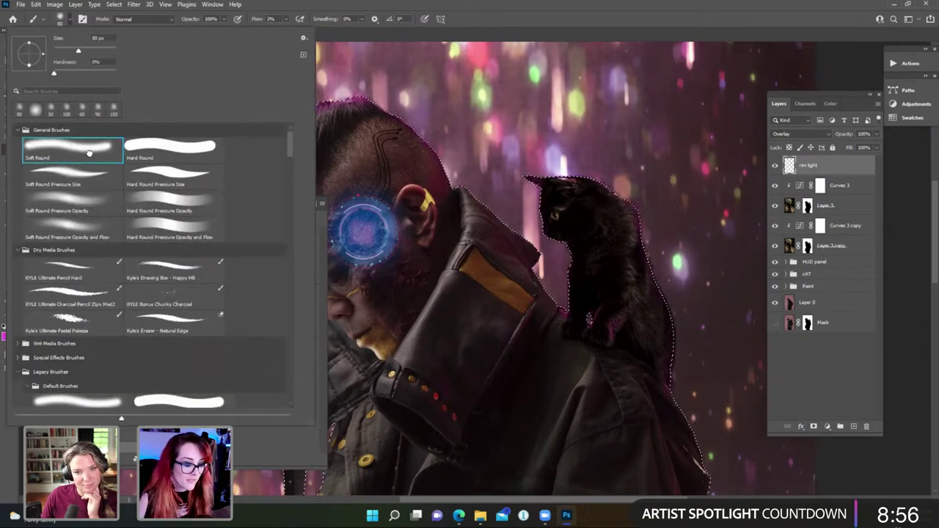
{"action": "left_click", "coordinate": [501, 241]}
{"action": "left_click_drag", "start_coordinate": [507, 245], "coordinate": [505, 184]}
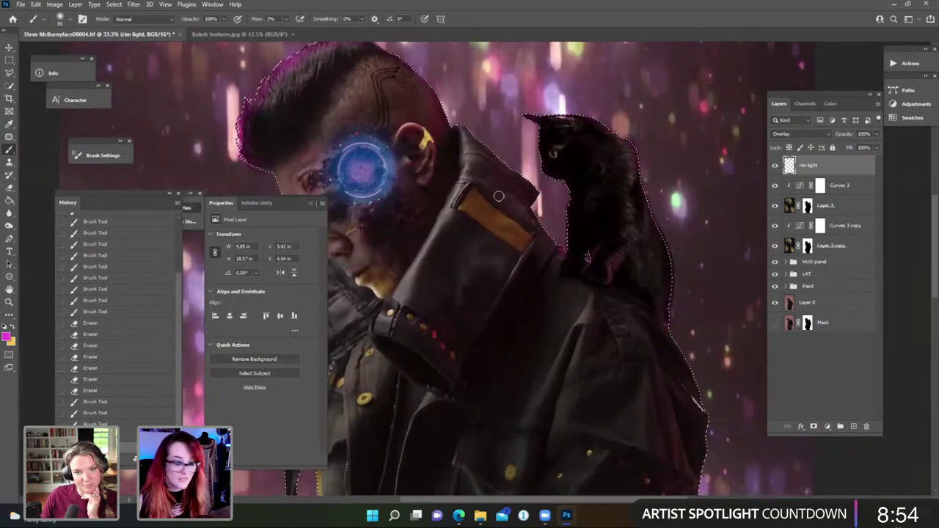
{"action": "mouse_move", "coordinate": [462, 121]}
{"action": "left_mouse_down"}
{"action": "mouse_move", "coordinate": [492, 147]}
{"action": "mouse_move", "coordinate": [463, 117]}
{"action": "mouse_move", "coordinate": [492, 137]}
{"action": "mouse_move", "coordinate": [473, 128]}
{"action": "mouse_move", "coordinate": [499, 156]}
{"action": "mouse_move", "coordinate": [425, 83]}
{"action": "left_mouse_up"}
{"action": "left_click_drag", "start_coordinate": [287, 18], "coordinate": [293, 28]}
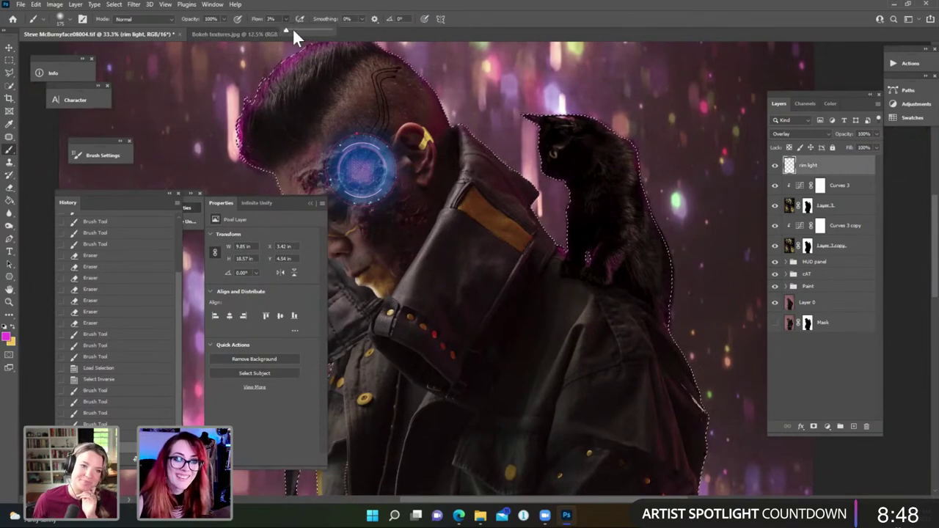
{"action": "mouse_move", "coordinate": [466, 131]}
{"action": "left_mouse_down"}
{"action": "mouse_move", "coordinate": [508, 164]}
{"action": "mouse_move", "coordinate": [490, 146]}
{"action": "left_mouse_up"}
{"action": "mouse_move", "coordinate": [525, 176]}
{"action": "left_mouse_down"}
{"action": "mouse_move", "coordinate": [562, 249]}
{"action": "mouse_move", "coordinate": [625, 266]}
{"action": "mouse_move", "coordinate": [648, 301]}
{"action": "mouse_move", "coordinate": [542, 205]}
{"action": "mouse_move", "coordinate": [533, 168]}
{"action": "mouse_move", "coordinate": [559, 240]}
{"action": "mouse_move", "coordinate": [563, 283]}
{"action": "mouse_move", "coordinate": [555, 272]}
{"action": "mouse_move", "coordinate": [535, 409]}
{"action": "mouse_move", "coordinate": [556, 159]}
{"action": "left_mouse_up"}
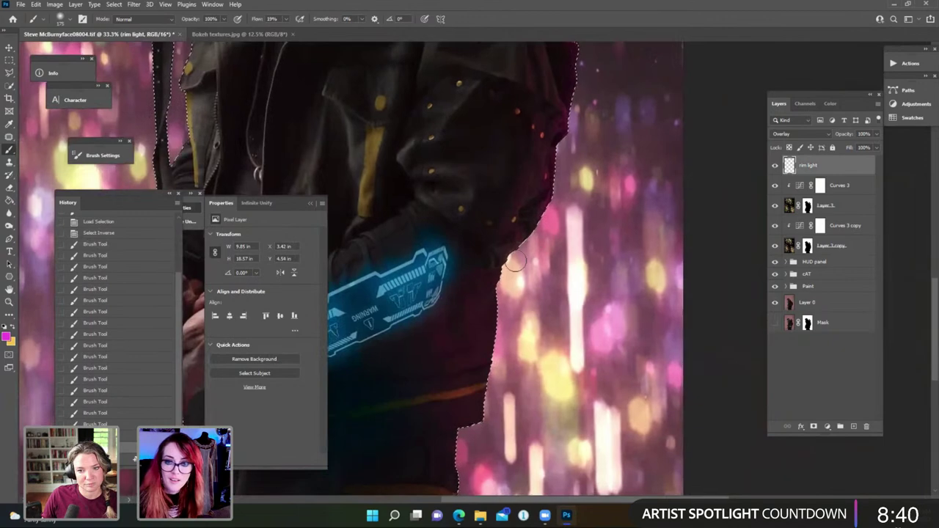
Paint pink rim light down the jacket edge and along the gun's left edge.
{"action": "left_click_drag", "start_coordinate": [513, 269], "coordinate": [502, 292]}
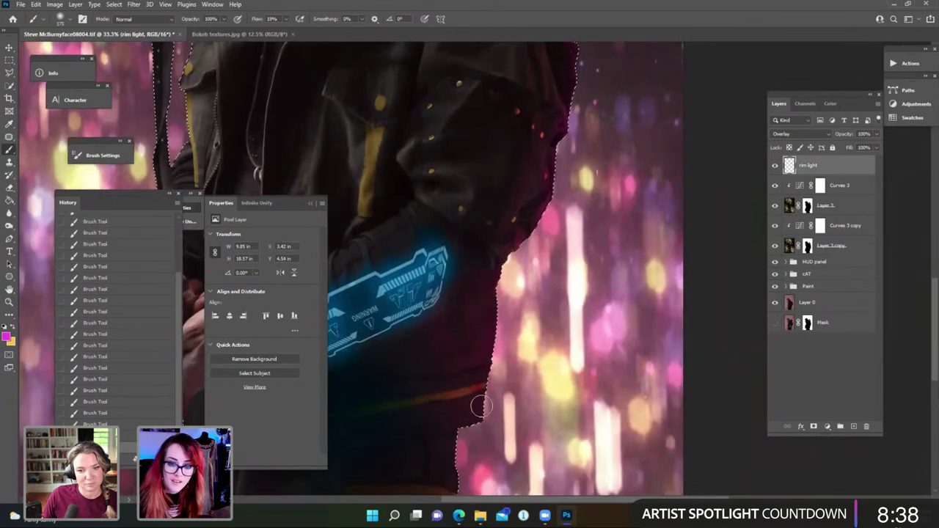
{"action": "mouse_move", "coordinate": [475, 434]}
{"action": "left_mouse_down"}
{"action": "mouse_move", "coordinate": [498, 268]}
{"action": "mouse_move", "coordinate": [488, 360]}
{"action": "mouse_move", "coordinate": [499, 388]}
{"action": "left_mouse_up"}
{"action": "left_click_drag", "start_coordinate": [445, 300], "coordinate": [591, 254]}
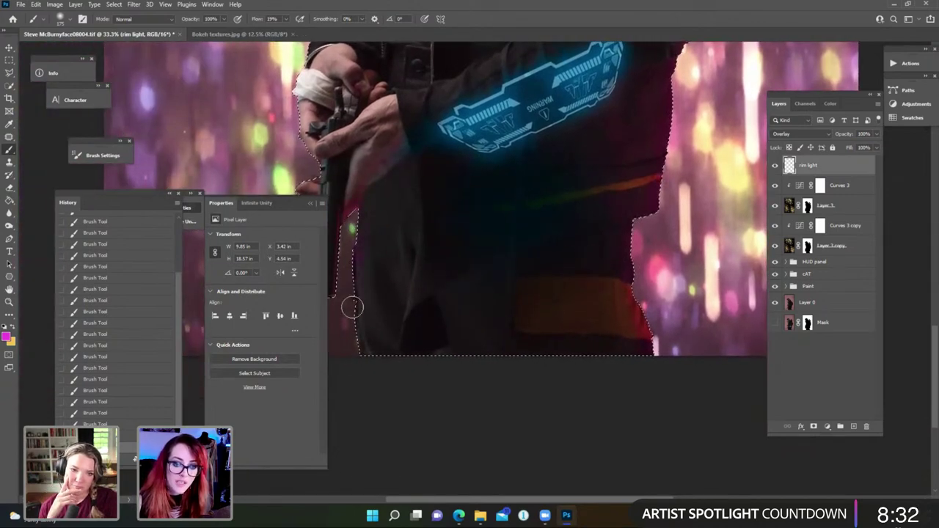
{"action": "left_click_drag", "start_coordinate": [417, 256], "coordinate": [522, 212]}
{"action": "mouse_move", "coordinate": [429, 232]}
{"action": "left_mouse_down"}
{"action": "mouse_move", "coordinate": [414, 220]}
{"action": "mouse_move", "coordinate": [406, 142]}
{"action": "mouse_move", "coordinate": [387, 238]}
{"action": "left_mouse_up"}
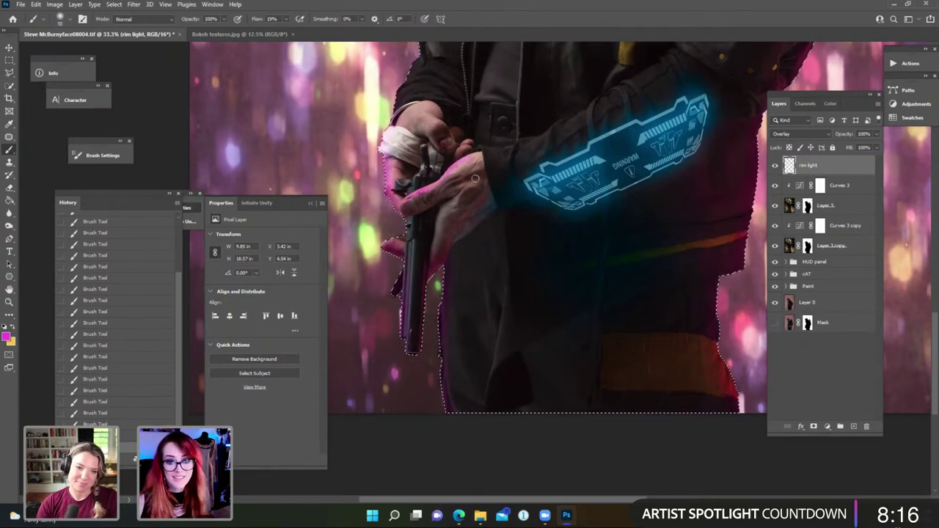
{"action": "scroll", "coordinate": [382, 194], "scroll_direction": "up", "scroll_amount": 3}
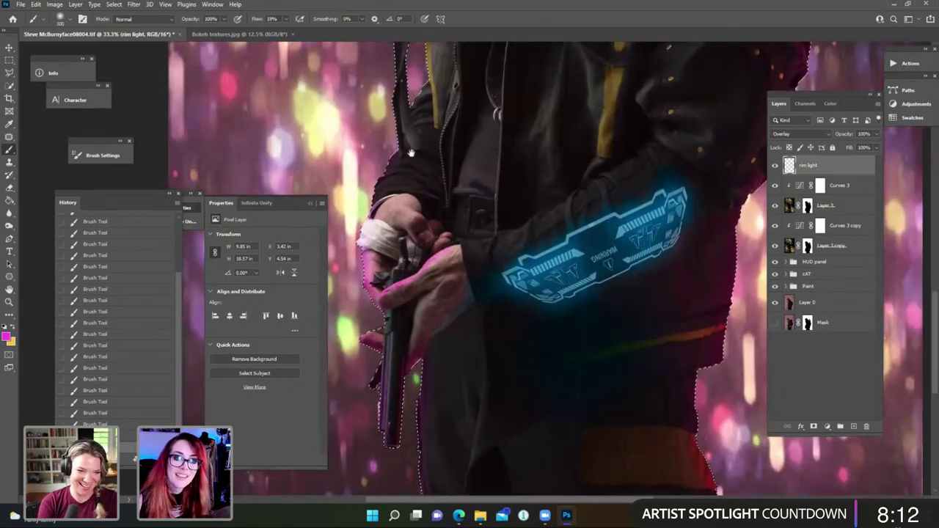
{"action": "scroll", "coordinate": [401, 145], "scroll_direction": "up", "scroll_amount": 5}
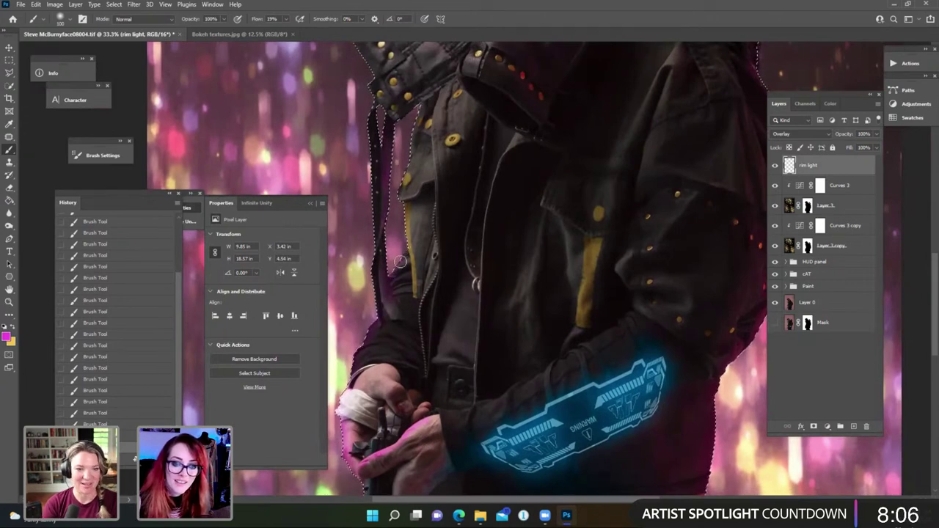
{"action": "left_click_drag", "start_coordinate": [401, 244], "coordinate": [405, 202]}
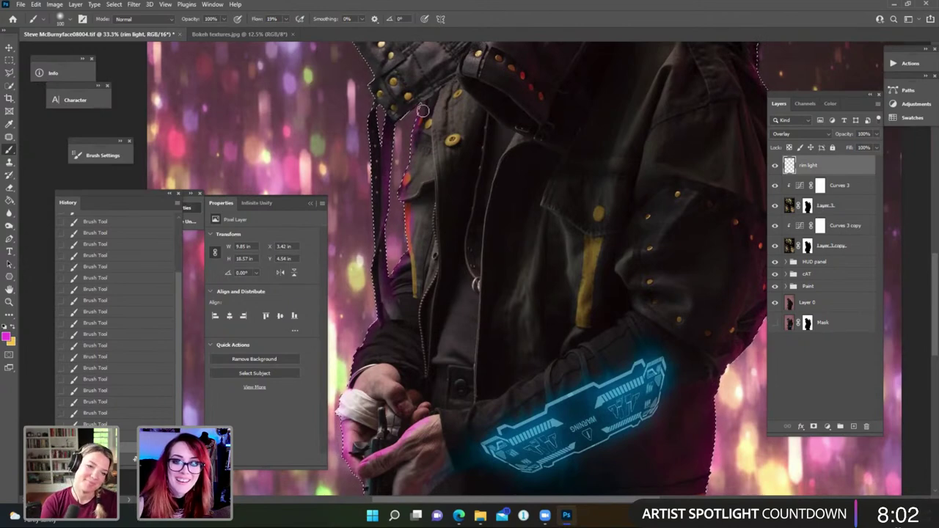
{"action": "scroll", "coordinate": [448, 183], "scroll_direction": "up", "scroll_amount": 4}
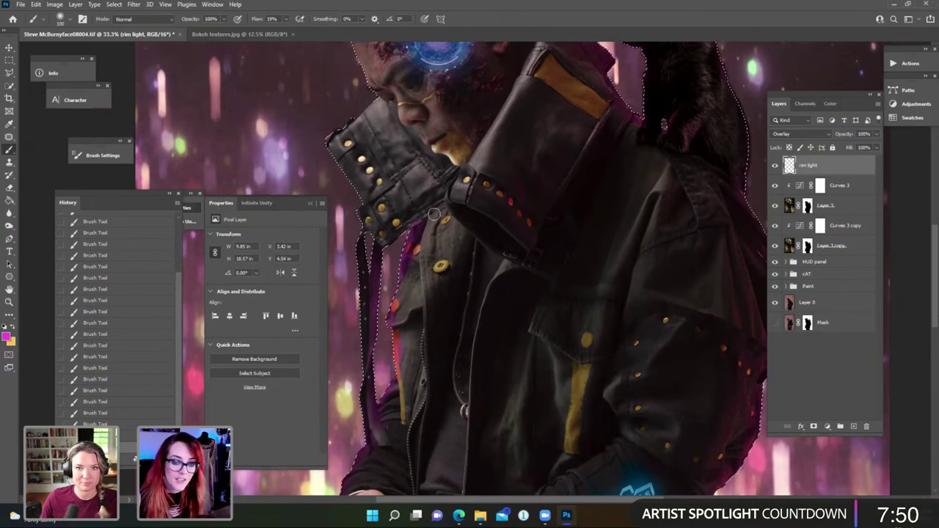
Touch up with the Eraser and paint more rim light along the selection edge around the head.
{"action": "key", "text": "e"}
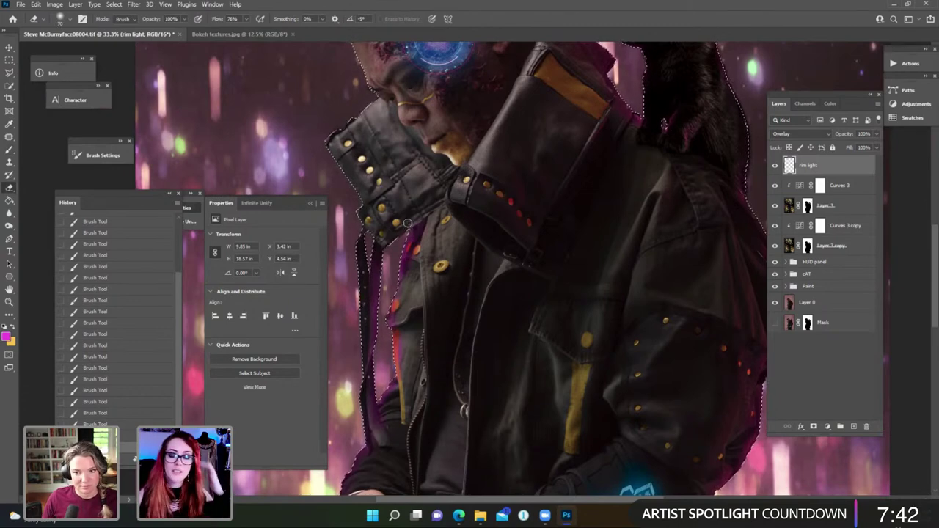
{"action": "key", "text": "b"}
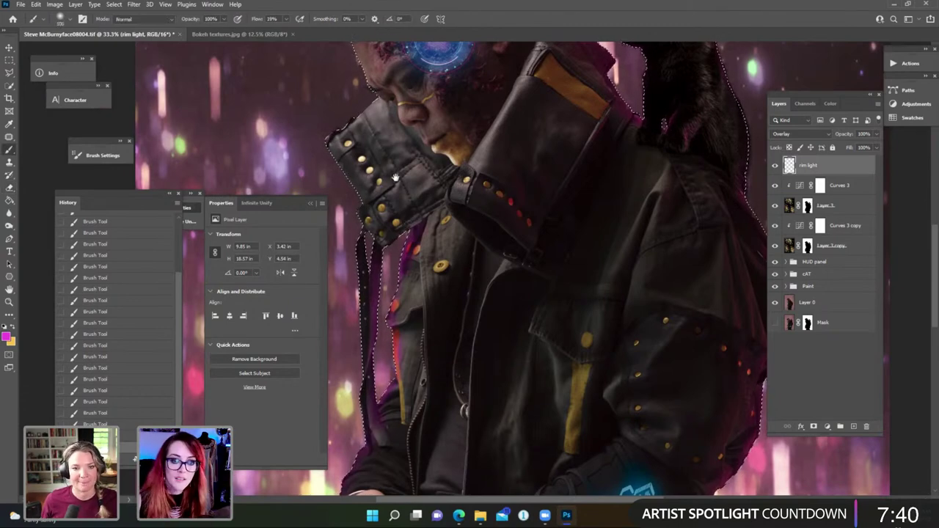
{"action": "left_click_drag", "start_coordinate": [358, 220], "coordinate": [392, 200]}
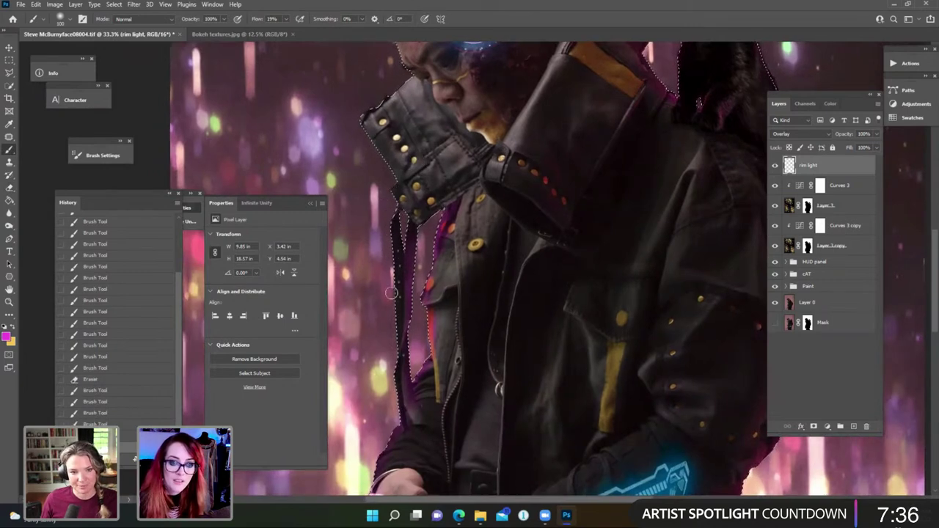
{"action": "mouse_move", "coordinate": [392, 258]}
{"action": "left_mouse_down"}
{"action": "mouse_move", "coordinate": [396, 333]}
{"action": "mouse_move", "coordinate": [396, 273]}
{"action": "left_mouse_up"}
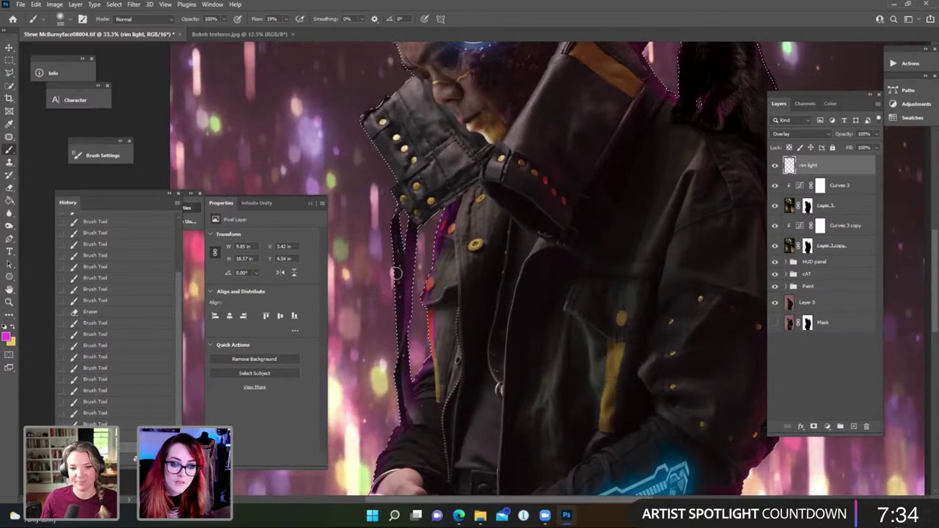
{"action": "left_click_drag", "start_coordinate": [392, 381], "coordinate": [399, 337]}
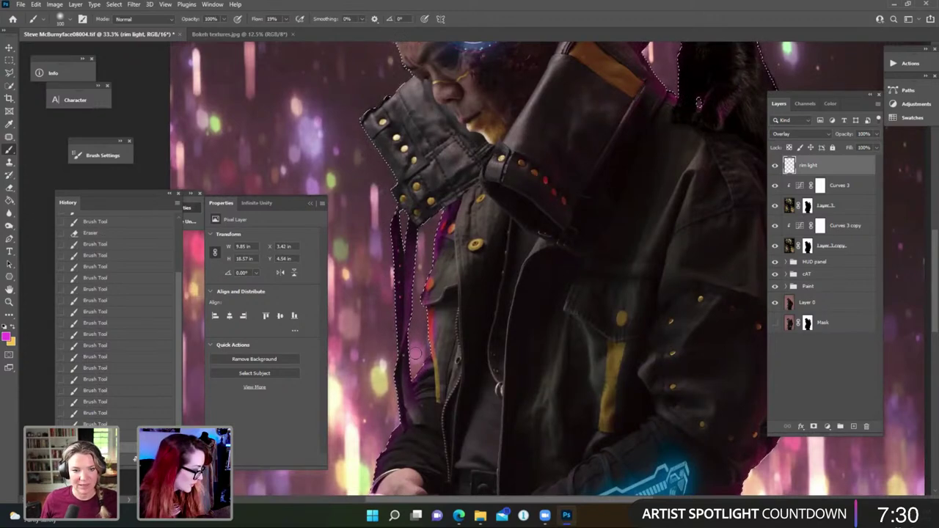
{"action": "key", "text": "e"}
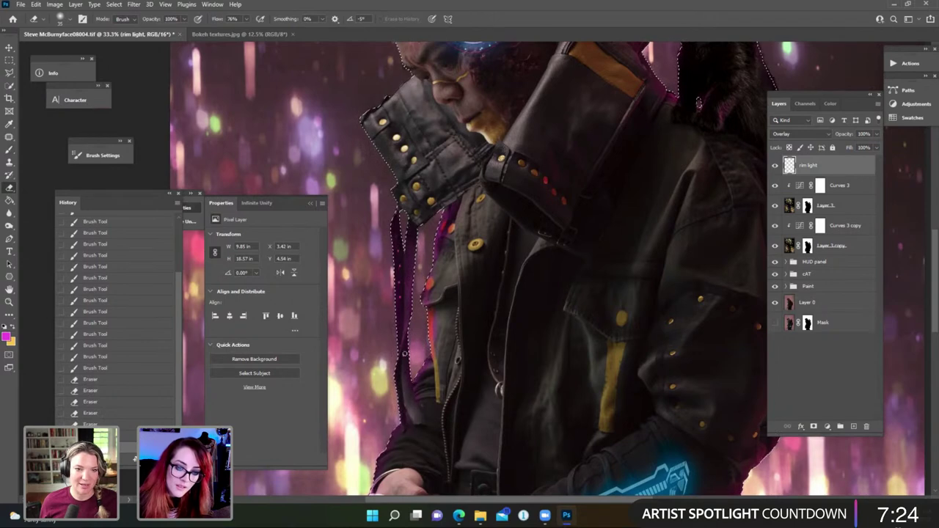
{"action": "key", "text": "b"}
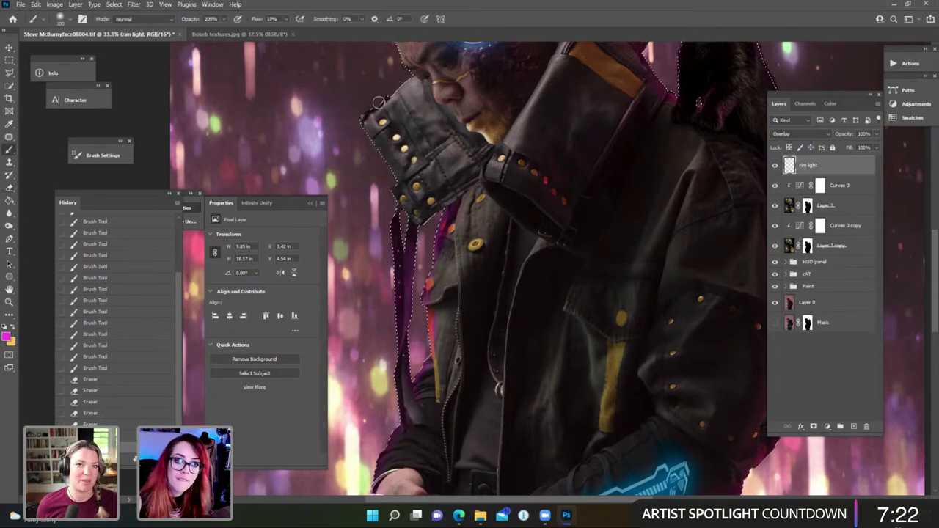
{"action": "left_click_drag", "start_coordinate": [369, 152], "coordinate": [359, 123]}
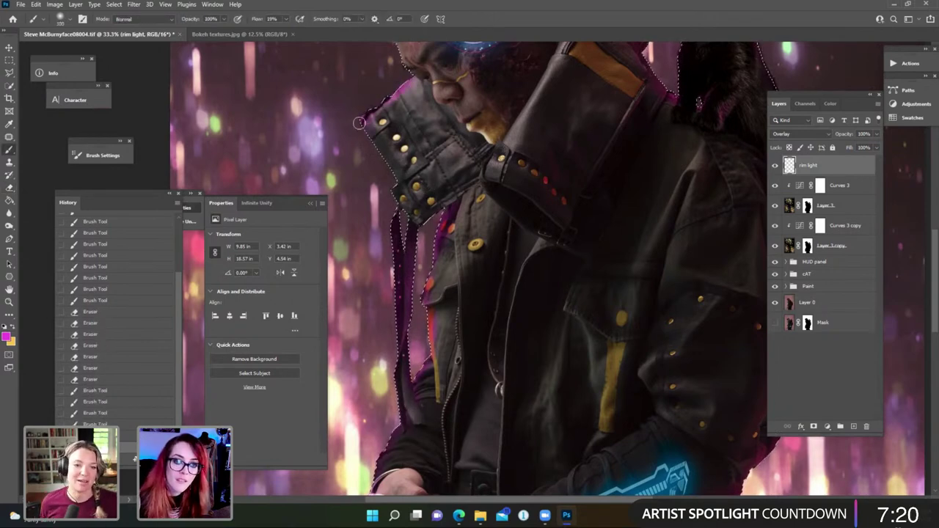
{"action": "mouse_move", "coordinate": [390, 172]}
{"action": "left_mouse_down"}
{"action": "mouse_move", "coordinate": [391, 190]}
{"action": "mouse_move", "coordinate": [390, 160]}
{"action": "left_mouse_up"}
{"action": "left_click_drag", "start_coordinate": [424, 100], "coordinate": [439, 225]}
{"action": "mouse_move", "coordinate": [404, 185]}
{"action": "left_mouse_down"}
{"action": "mouse_move", "coordinate": [425, 225]}
{"action": "mouse_move", "coordinate": [427, 187]}
{"action": "mouse_move", "coordinate": [523, 191]}
{"action": "mouse_move", "coordinate": [526, 214]}
{"action": "left_mouse_up"}
Deselect the figure and pick the Spatter 59 pixels brush.
{"action": "key", "text": "ctrl+d"}
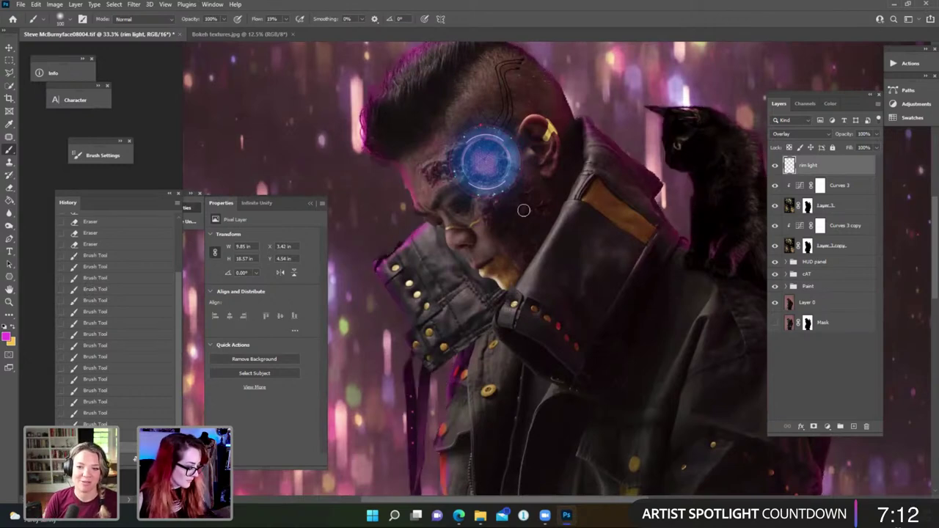
{"action": "scroll", "coordinate": [526, 208], "scroll_direction": "up", "scroll_amount": 3}
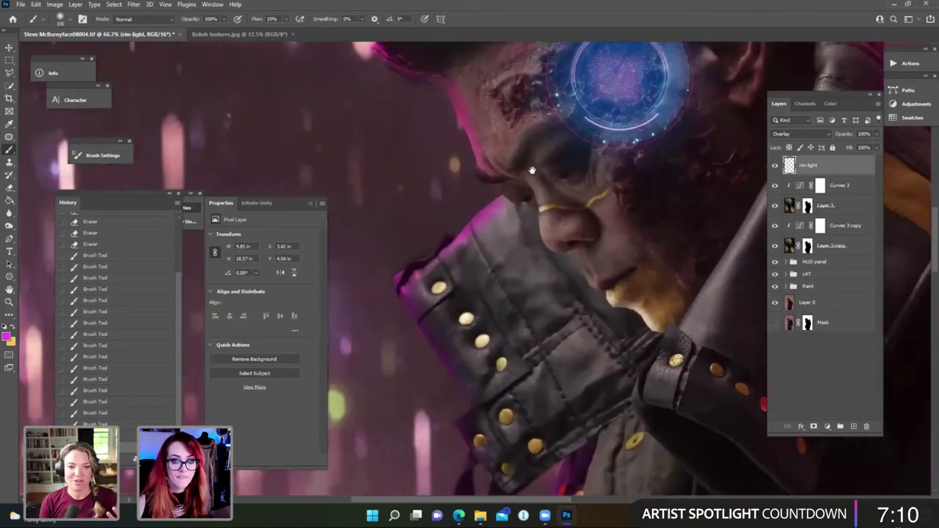
{"action": "left_click", "coordinate": [61, 17]}
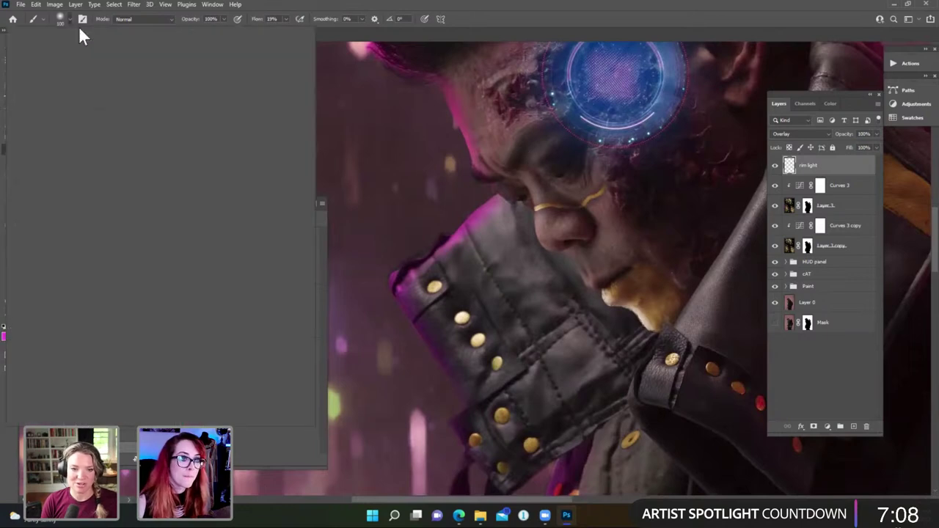
{"action": "mouse_move", "coordinate": [291, 148]}
{"action": "left_mouse_down"}
{"action": "mouse_move", "coordinate": [306, 220]}
{"action": "mouse_move", "coordinate": [285, 218]}
{"action": "left_mouse_up"}
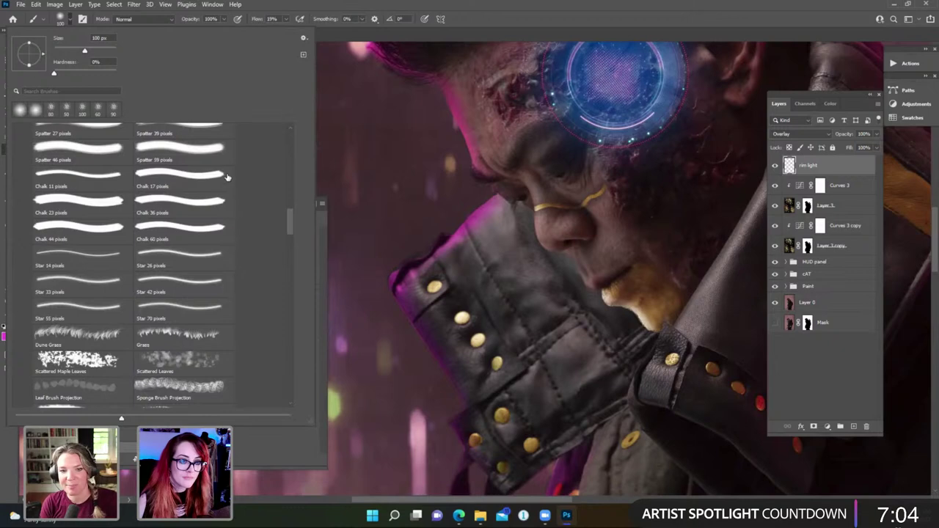
{"action": "left_click", "coordinate": [198, 149]}
{"action": "left_click", "coordinate": [390, 192]}
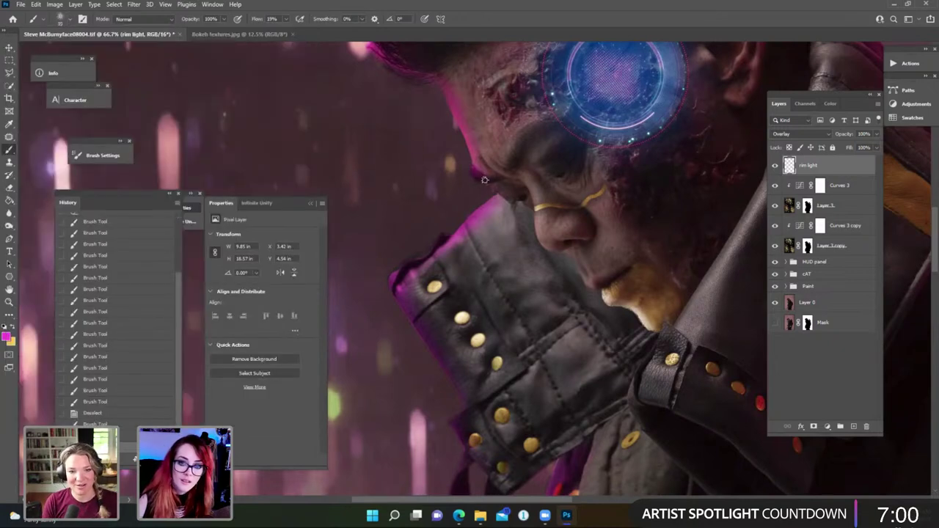
Dab speckled pink rim light along the top edge of the hair.
{"action": "mouse_move", "coordinate": [479, 180]}
{"action": "left_mouse_down"}
{"action": "mouse_move", "coordinate": [532, 160]}
{"action": "mouse_move", "coordinate": [506, 190]}
{"action": "left_mouse_up"}
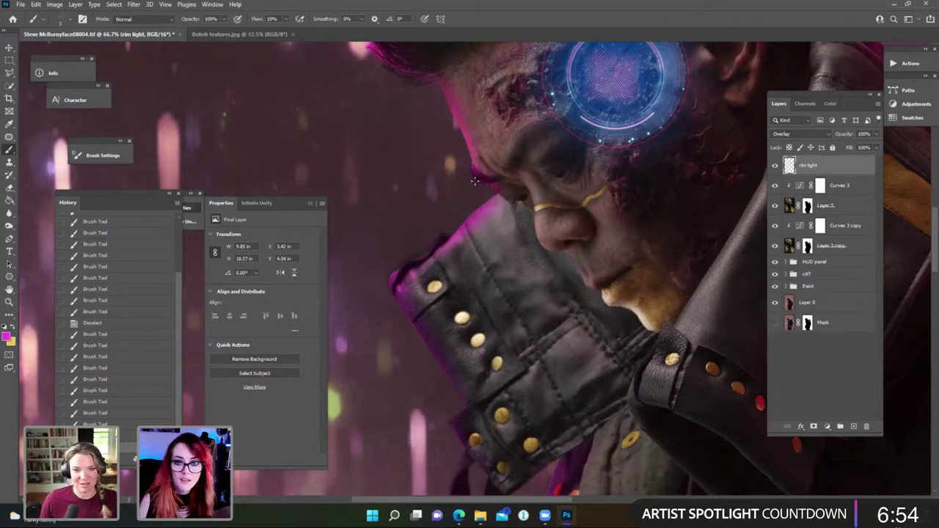
{"action": "left_click_drag", "start_coordinate": [484, 180], "coordinate": [491, 180]}
{"action": "left_click_drag", "start_coordinate": [491, 181], "coordinate": [439, 68]}
{"action": "scroll", "coordinate": [449, 102], "scroll_direction": "up", "scroll_amount": 3}
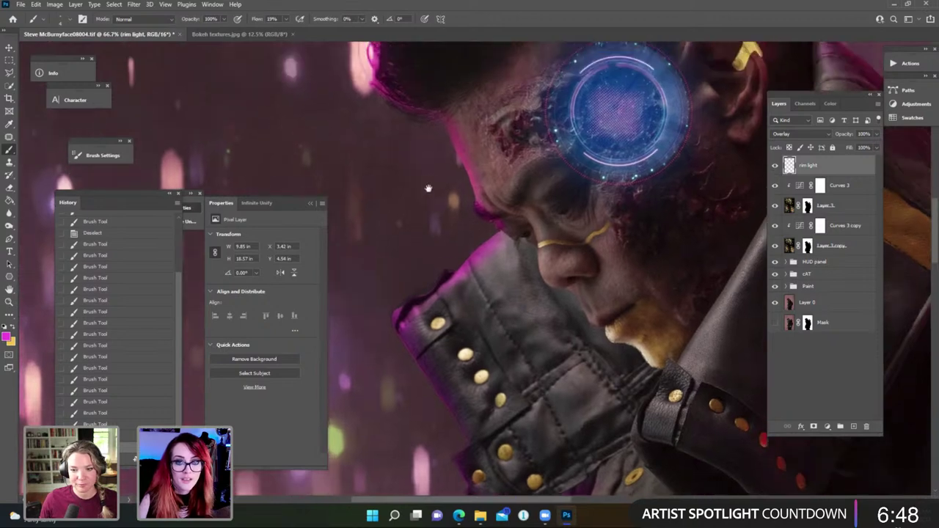
{"action": "mouse_move", "coordinate": [422, 180]}
{"action": "left_mouse_down"}
{"action": "mouse_move", "coordinate": [376, 165]}
{"action": "mouse_move", "coordinate": [440, 177]}
{"action": "left_mouse_up"}
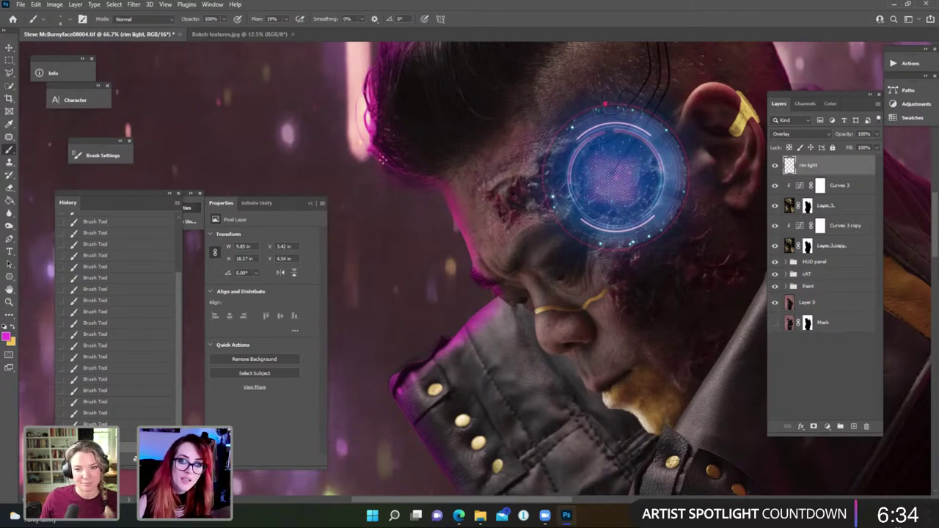
{"action": "left_click_drag", "start_coordinate": [427, 80], "coordinate": [411, 273]}
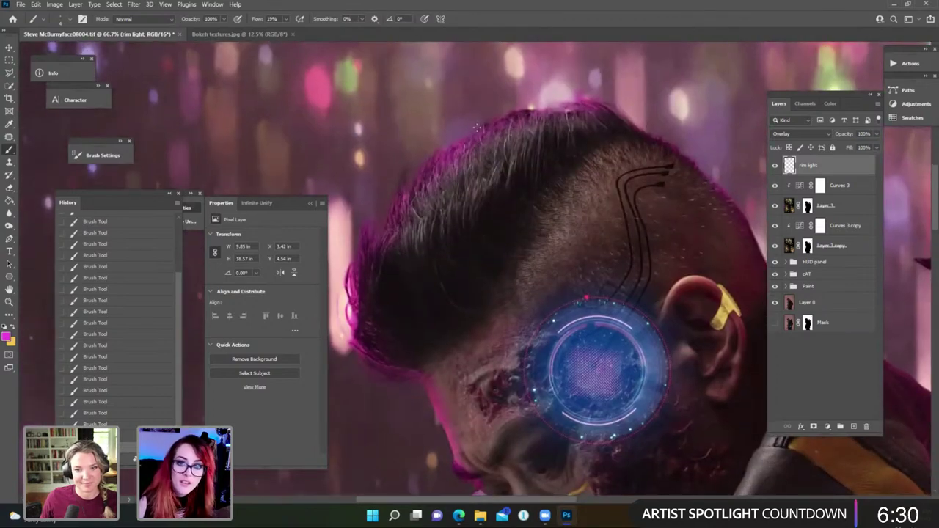
{"action": "left_click_drag", "start_coordinate": [555, 118], "coordinate": [508, 157]}
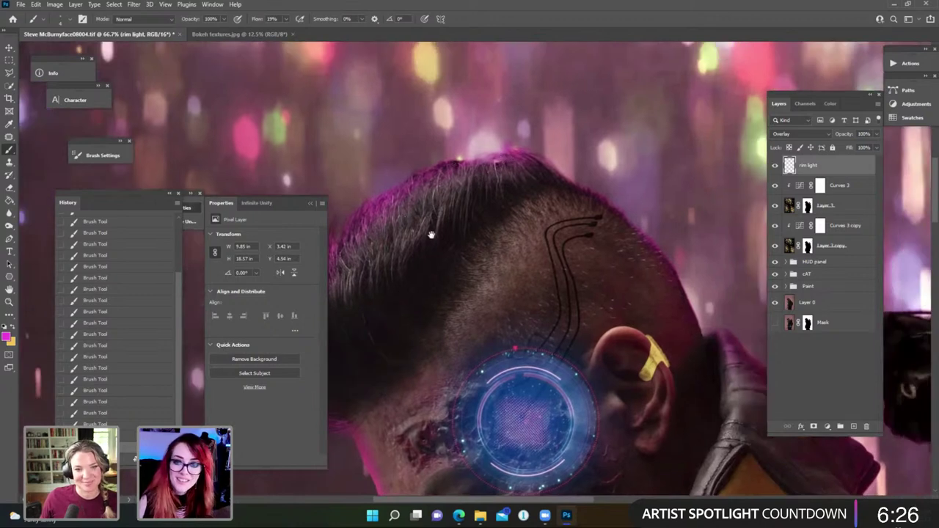
{"action": "left_click_drag", "start_coordinate": [432, 235], "coordinate": [549, 194]}
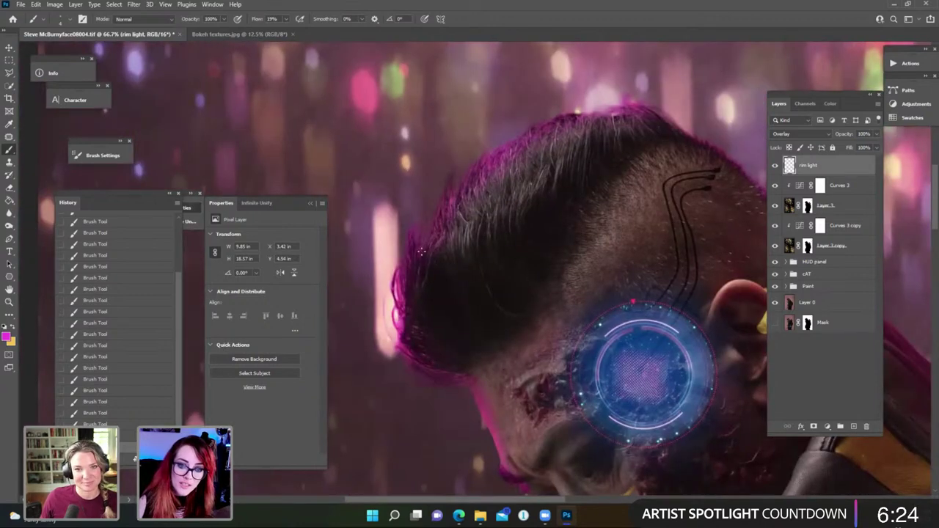
Fit the image, duplicate rim light as a Soft Light copy, and add a white layer mask.
{"action": "key", "text": "ctrl+0"}
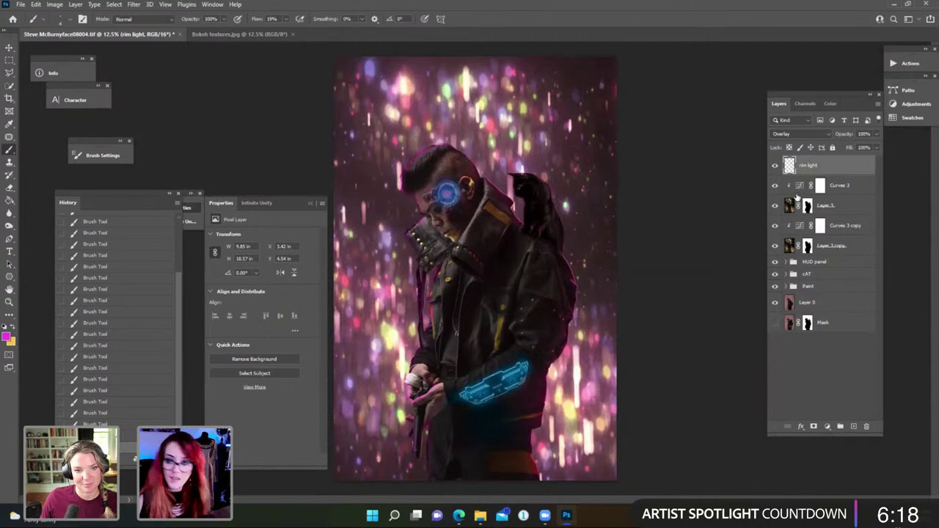
{"action": "key", "text": "ctrl+j"}
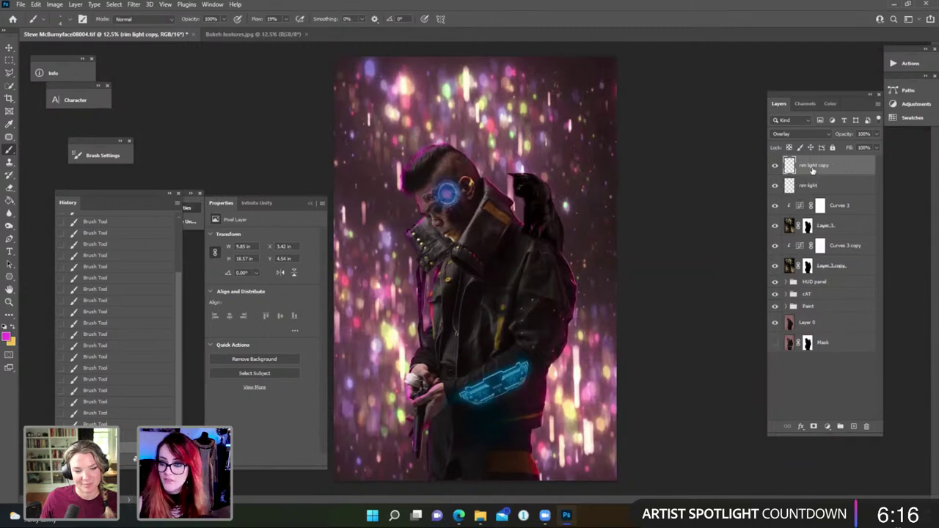
{"action": "left_click", "coordinate": [804, 134]}
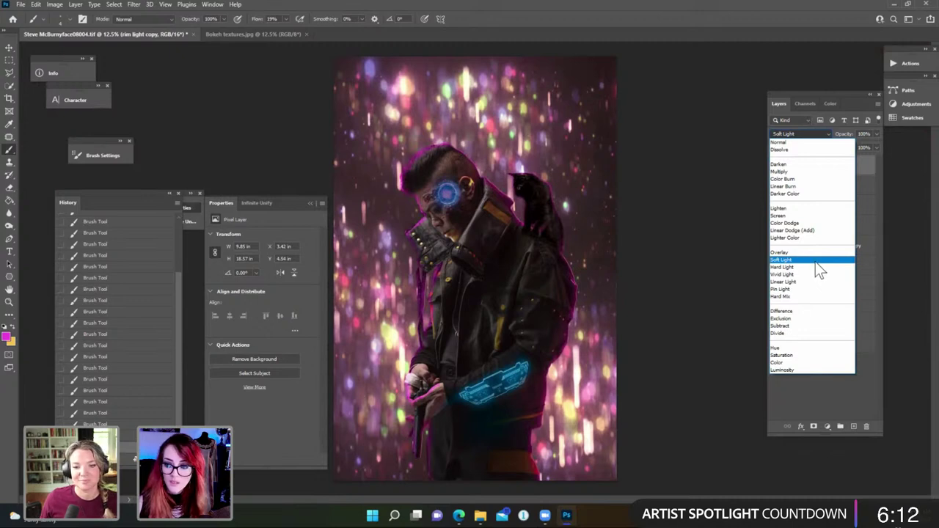
{"action": "left_click", "coordinate": [782, 259]}
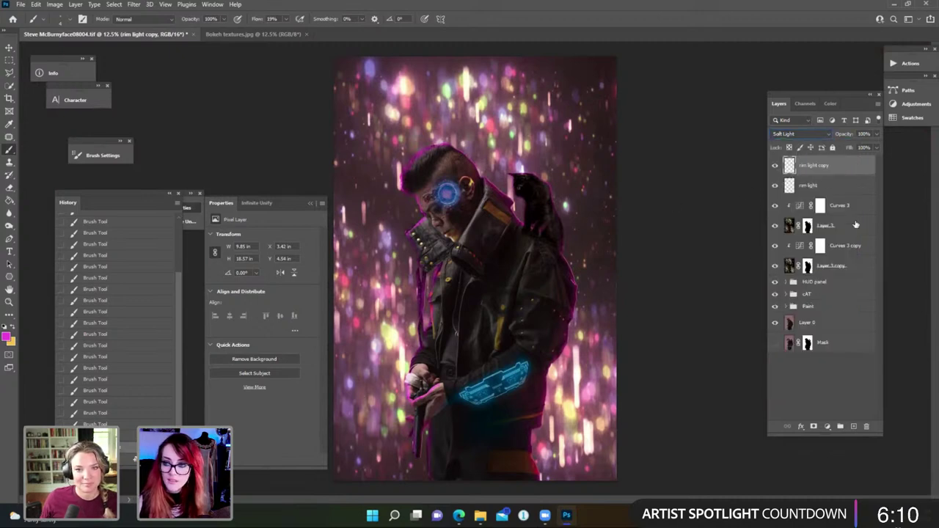
{"action": "left_click", "coordinate": [813, 426]}
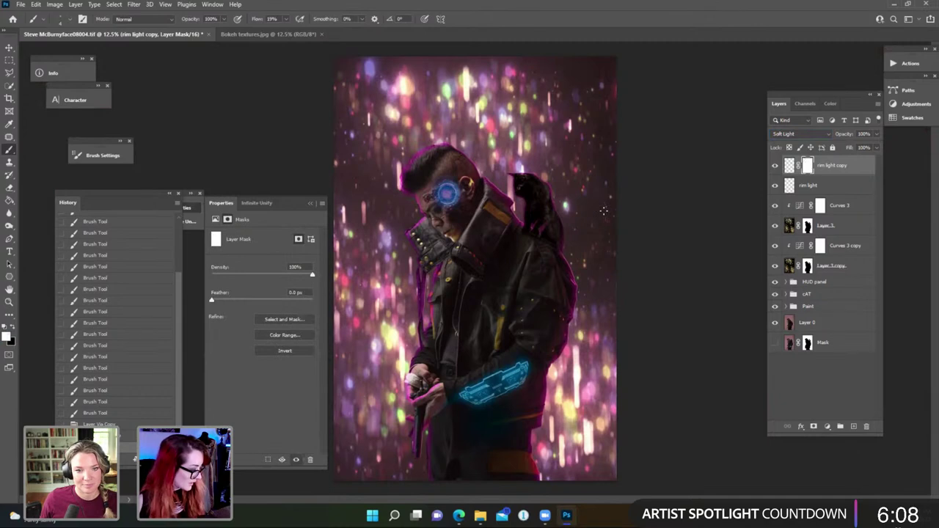
Zoom to 25% and set up a 500 px Soft Round brush with black as the colour.
{"action": "key", "text": "ctrl+plus"}
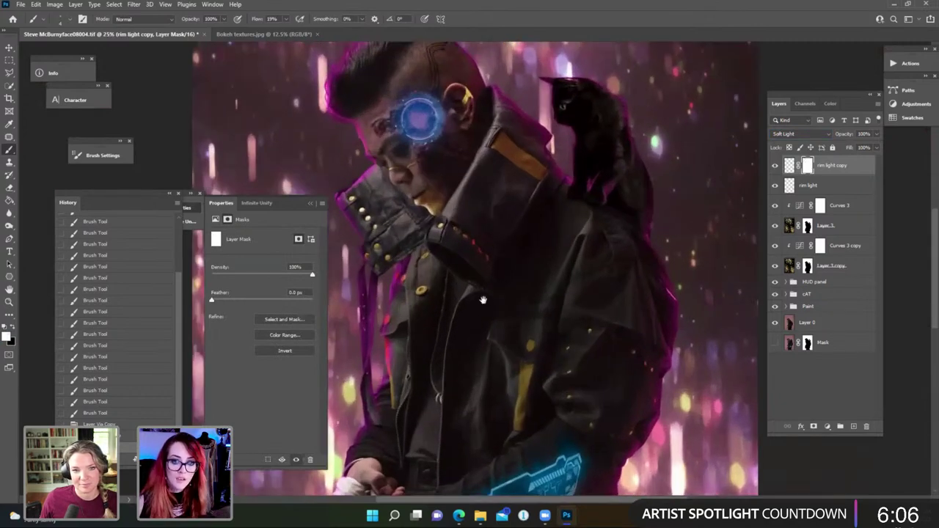
{"action": "left_click_drag", "start_coordinate": [483, 300], "coordinate": [497, 149]}
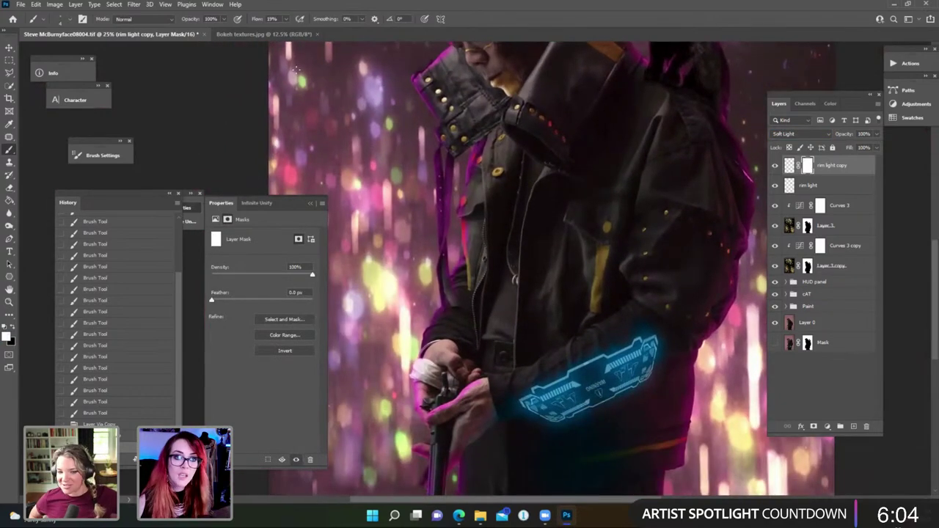
{"action": "left_click", "coordinate": [66, 19]}
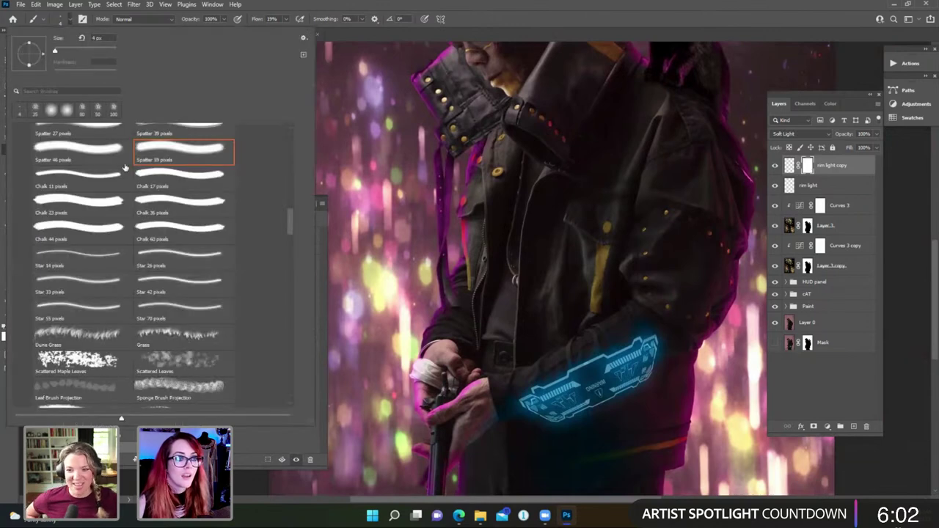
{"action": "left_click_drag", "start_coordinate": [289, 221], "coordinate": [289, 134]}
{"action": "left_click", "coordinate": [113, 151]}
{"action": "left_click", "coordinate": [291, 163]}
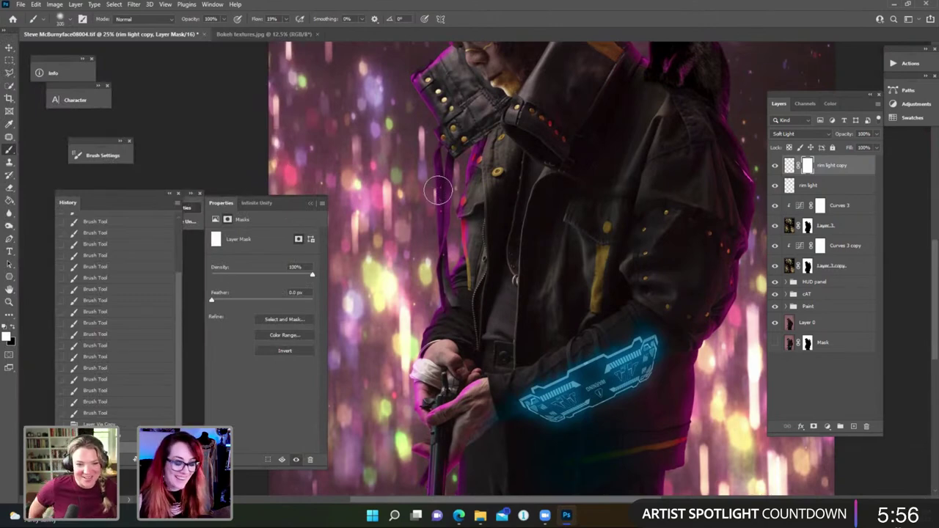
{"action": "key", "text": "bracketright"}
{"action": "key", "text": "bracketright"}
{"action": "key", "text": "bracketright"}
{"action": "key", "text": "bracketright"}
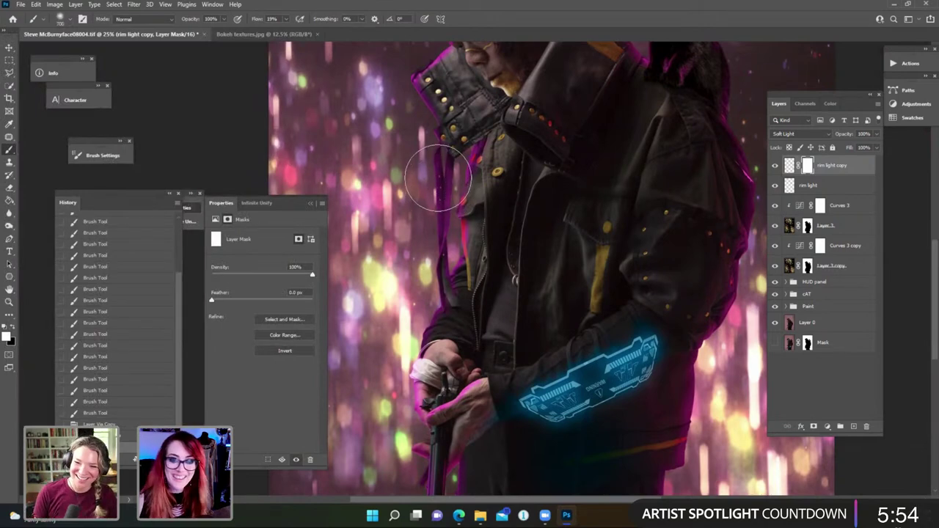
{"action": "key", "text": "bracketleft"}
{"action": "key", "text": "bracketleft"}
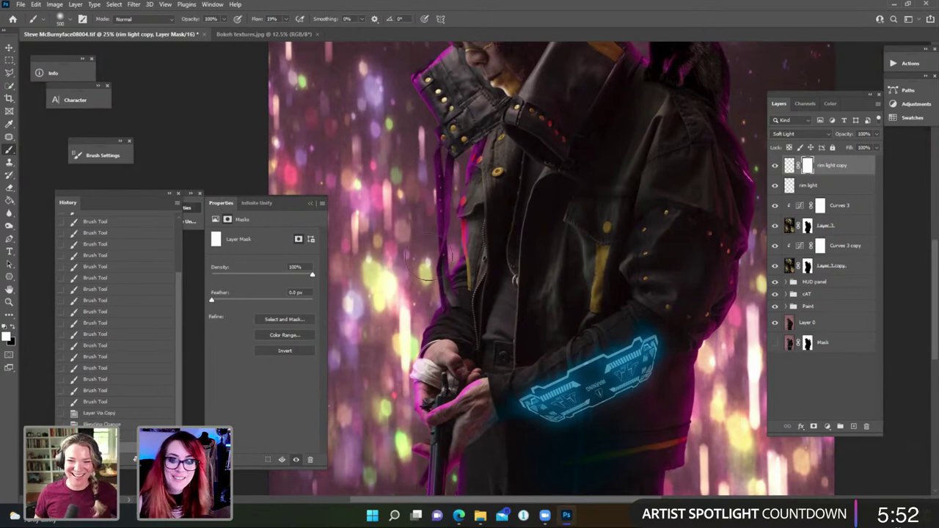
{"action": "key", "text": "x"}
Mask out the rim light copy along the coat edge, near the eye and over the cat.
{"action": "mouse_move", "coordinate": [444, 220]}
{"action": "left_mouse_down"}
{"action": "mouse_move", "coordinate": [434, 240]}
{"action": "mouse_move", "coordinate": [437, 157]}
{"action": "mouse_move", "coordinate": [439, 234]}
{"action": "mouse_move", "coordinate": [442, 171]}
{"action": "mouse_move", "coordinate": [429, 240]}
{"action": "mouse_move", "coordinate": [443, 178]}
{"action": "mouse_move", "coordinate": [438, 221]}
{"action": "mouse_move", "coordinate": [432, 188]}
{"action": "mouse_move", "coordinate": [420, 243]}
{"action": "mouse_move", "coordinate": [431, 183]}
{"action": "mouse_move", "coordinate": [423, 254]}
{"action": "mouse_move", "coordinate": [449, 285]}
{"action": "mouse_move", "coordinate": [457, 275]}
{"action": "mouse_move", "coordinate": [459, 287]}
{"action": "mouse_move", "coordinate": [461, 265]}
{"action": "mouse_move", "coordinate": [435, 286]}
{"action": "mouse_move", "coordinate": [444, 302]}
{"action": "mouse_move", "coordinate": [532, 172]}
{"action": "mouse_move", "coordinate": [484, 197]}
{"action": "left_mouse_up"}
{"action": "left_click_drag", "start_coordinate": [535, 151], "coordinate": [483, 268]}
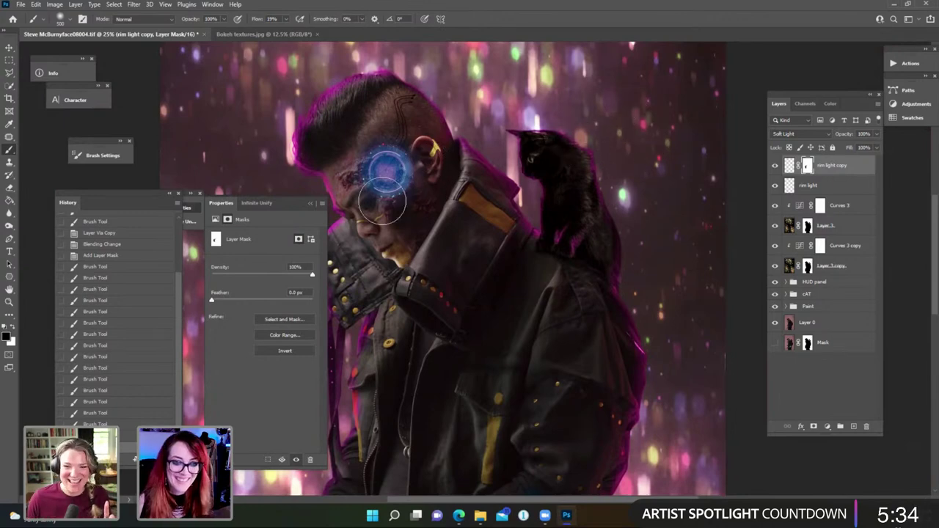
{"action": "left_click_drag", "start_coordinate": [495, 199], "coordinate": [562, 194]}
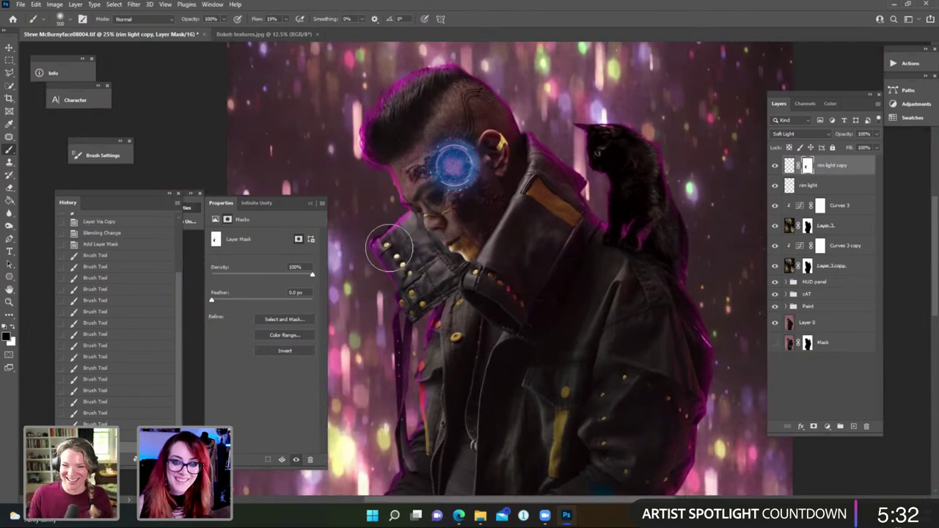
{"action": "left_click_drag", "start_coordinate": [403, 178], "coordinate": [455, 187]}
{"action": "mouse_move", "coordinate": [616, 171]}
{"action": "left_mouse_down"}
{"action": "mouse_move", "coordinate": [539, 189]}
{"action": "mouse_move", "coordinate": [600, 217]}
{"action": "mouse_move", "coordinate": [546, 269]}
{"action": "left_mouse_up"}
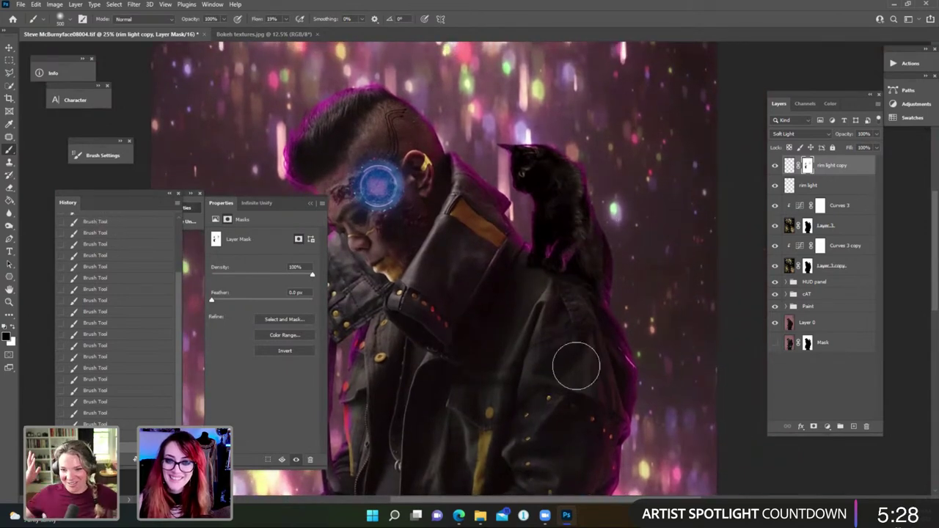
{"action": "left_click_drag", "start_coordinate": [578, 363], "coordinate": [603, 337]}
{"action": "left_click_drag", "start_coordinate": [363, 85], "coordinate": [384, 151]}
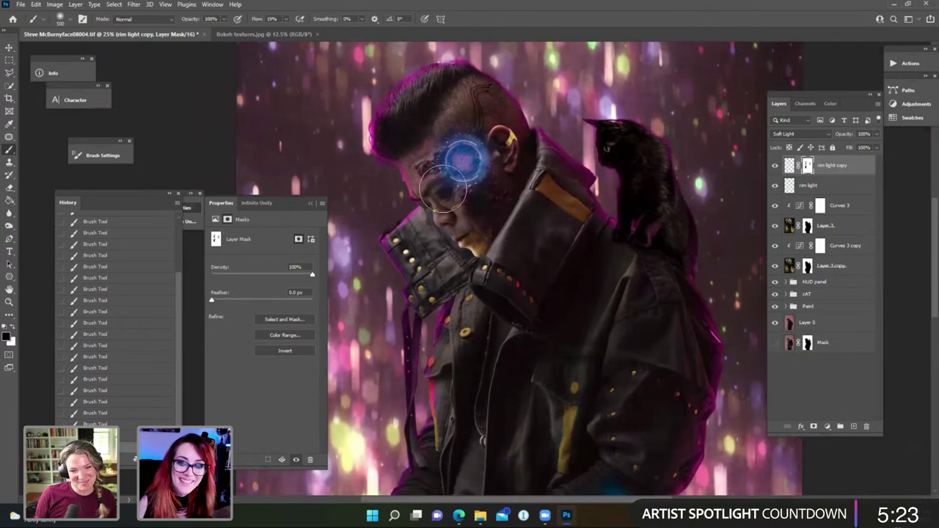
{"action": "left_click_drag", "start_coordinate": [526, 316], "coordinate": [494, 100]}
{"action": "left_click_drag", "start_coordinate": [443, 279], "coordinate": [503, 203]}
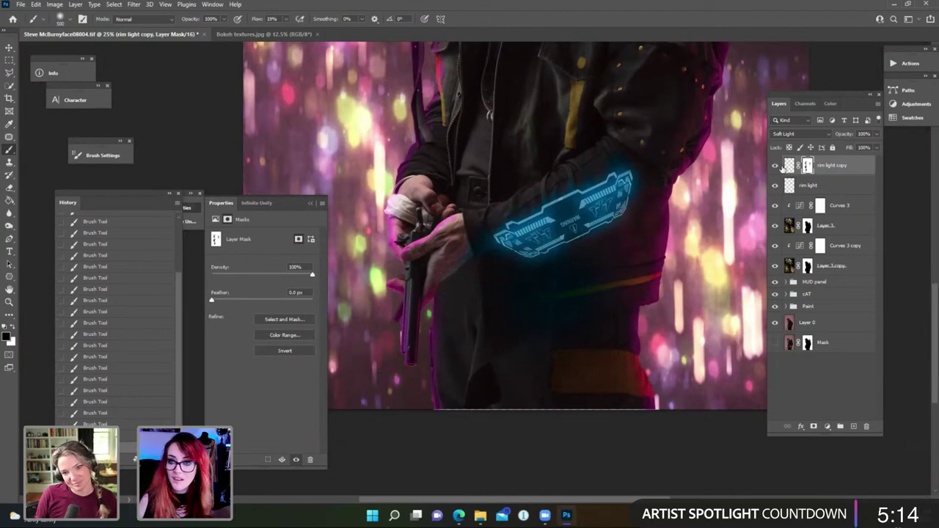
Paint pink on the rim light copy pixels near the gun and lower brush flow to 9%.
{"action": "left_click", "coordinate": [788, 166]}
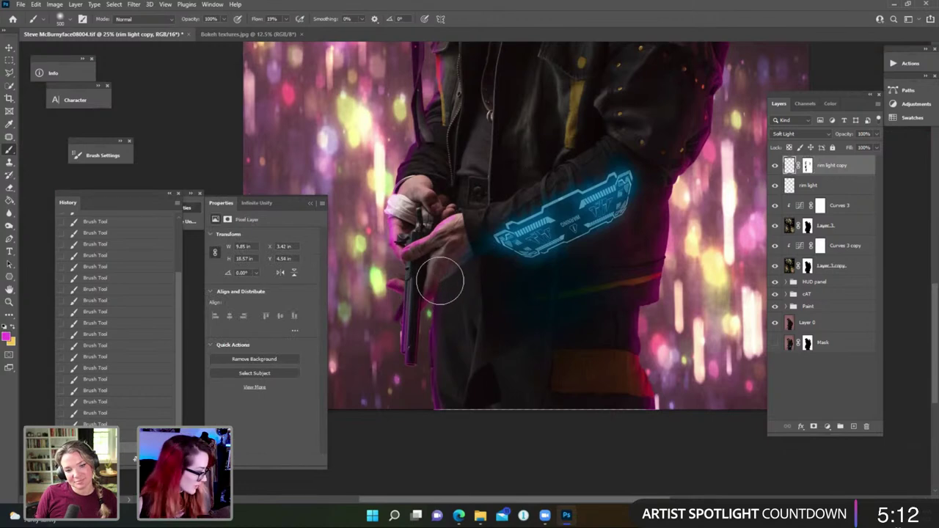
{"action": "mouse_move", "coordinate": [433, 294]}
{"action": "left_mouse_down"}
{"action": "mouse_move", "coordinate": [457, 293]}
{"action": "mouse_move", "coordinate": [448, 315]}
{"action": "left_mouse_up"}
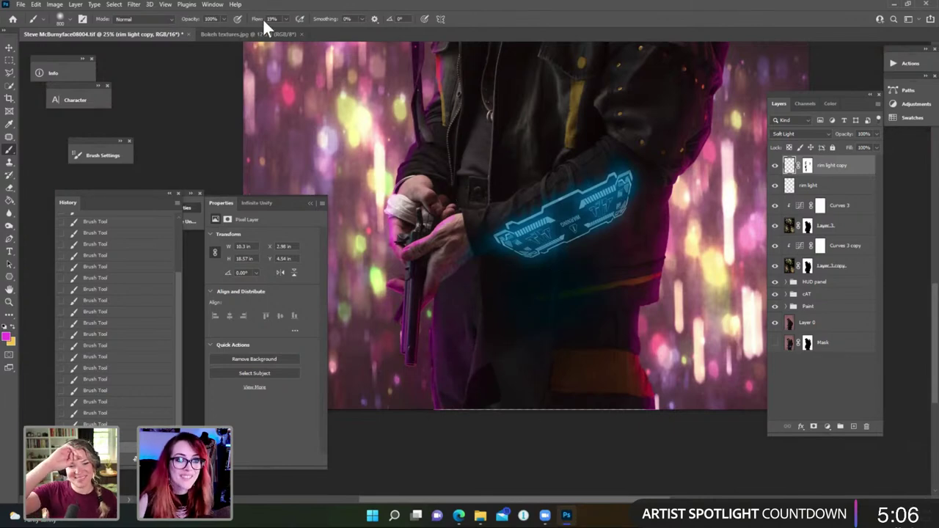
{"action": "left_click_drag", "start_coordinate": [289, 18], "coordinate": [283, 31]}
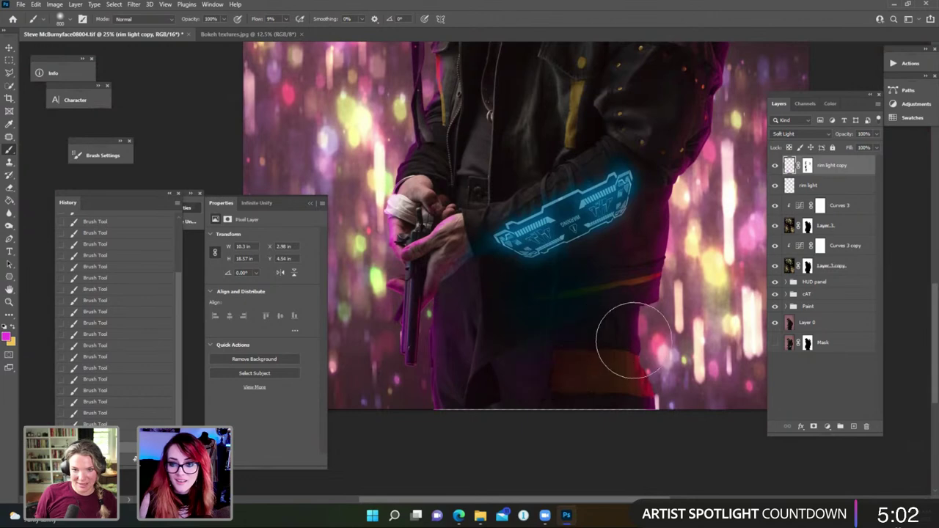
{"action": "left_click", "coordinate": [831, 186]}
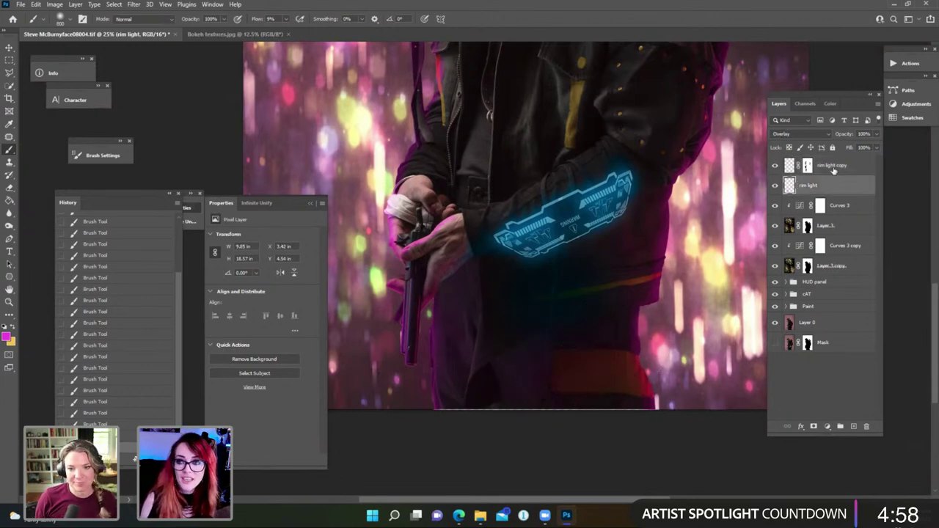
{"action": "left_click", "coordinate": [841, 173]}
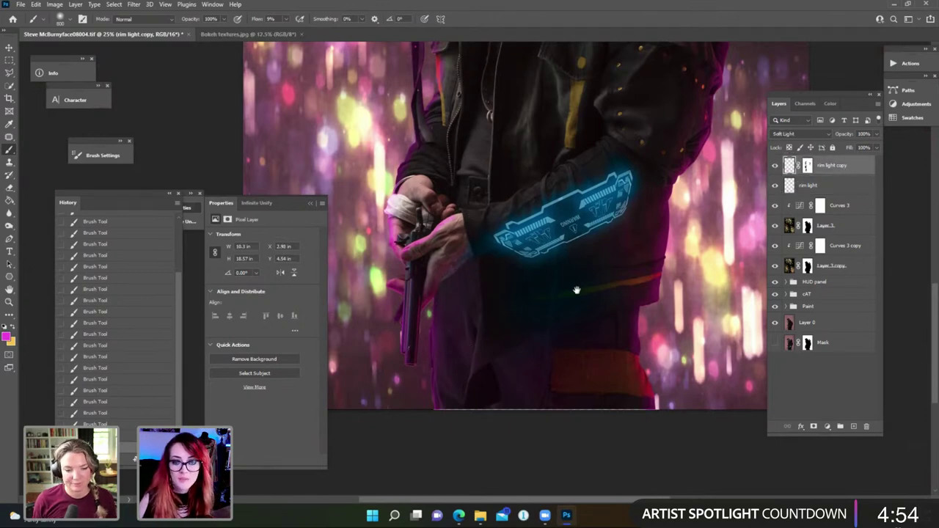
Paint a faint pink glow along the arm's edge and the cat's back.
{"action": "left_click_drag", "start_coordinate": [573, 291], "coordinate": [475, 334]}
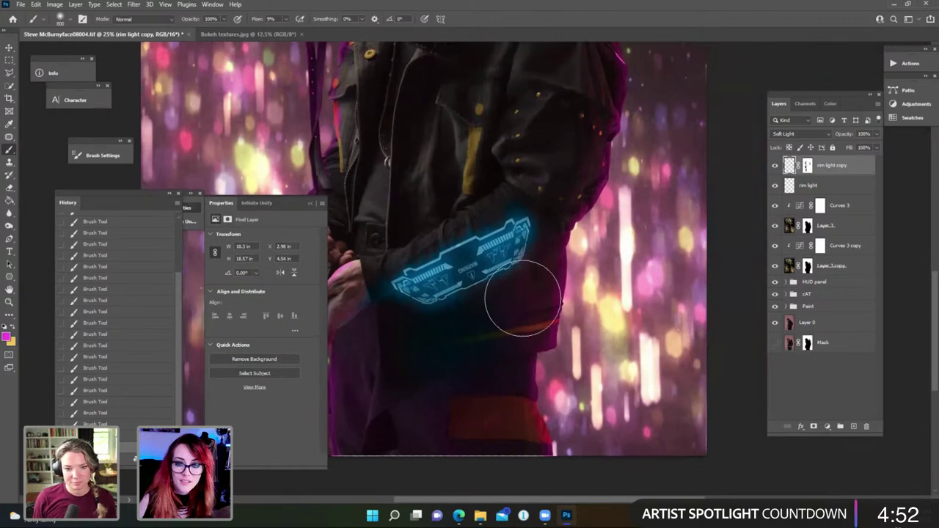
{"action": "left_click_drag", "start_coordinate": [587, 210], "coordinate": [532, 309]}
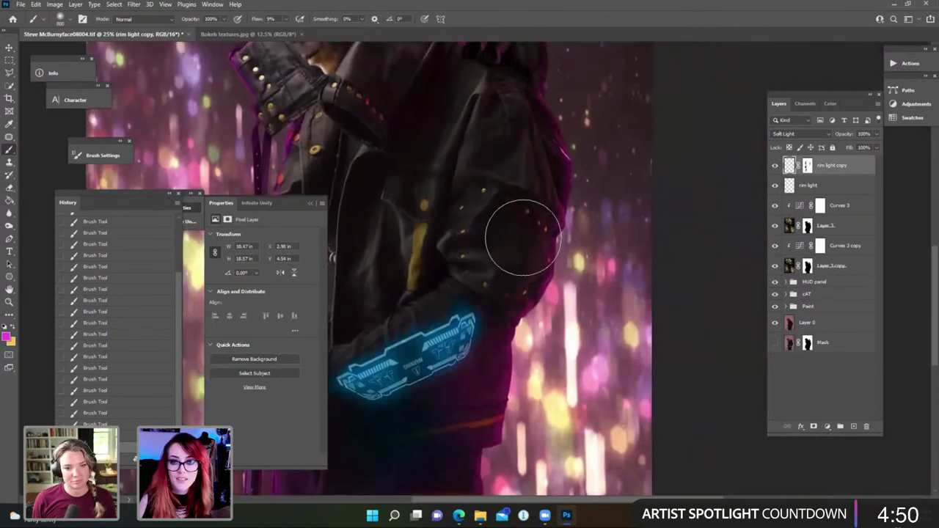
{"action": "mouse_move", "coordinate": [523, 250]}
{"action": "left_mouse_down"}
{"action": "mouse_move", "coordinate": [539, 144]}
{"action": "mouse_move", "coordinate": [542, 174]}
{"action": "mouse_move", "coordinate": [536, 83]}
{"action": "mouse_move", "coordinate": [557, 114]}
{"action": "mouse_move", "coordinate": [539, 264]}
{"action": "left_mouse_up"}
{"action": "scroll", "coordinate": [539, 264], "scroll_direction": "up", "scroll_amount": 5}
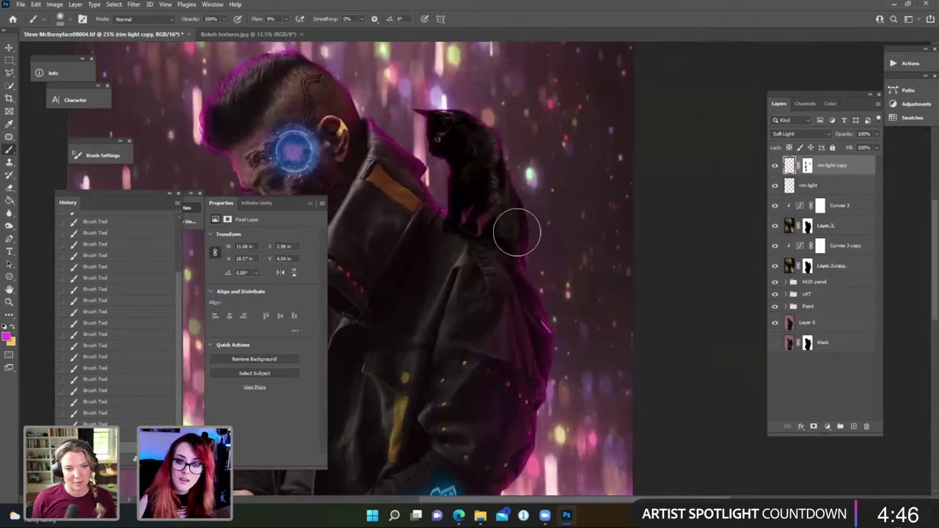
{"action": "mouse_move", "coordinate": [511, 233]}
{"action": "left_mouse_down"}
{"action": "mouse_move", "coordinate": [490, 140]}
{"action": "mouse_move", "coordinate": [501, 199]}
{"action": "mouse_move", "coordinate": [473, 187]}
{"action": "mouse_move", "coordinate": [481, 135]}
{"action": "mouse_move", "coordinate": [465, 124]}
{"action": "mouse_move", "coordinate": [480, 112]}
{"action": "mouse_move", "coordinate": [487, 175]}
{"action": "mouse_move", "coordinate": [468, 121]}
{"action": "mouse_move", "coordinate": [448, 110]}
{"action": "mouse_move", "coordinate": [472, 135]}
{"action": "mouse_move", "coordinate": [583, 184]}
{"action": "mouse_move", "coordinate": [470, 152]}
{"action": "mouse_move", "coordinate": [469, 161]}
{"action": "mouse_move", "coordinate": [474, 127]}
{"action": "mouse_move", "coordinate": [459, 133]}
{"action": "mouse_move", "coordinate": [485, 121]}
{"action": "mouse_move", "coordinate": [476, 145]}
{"action": "left_mouse_up"}
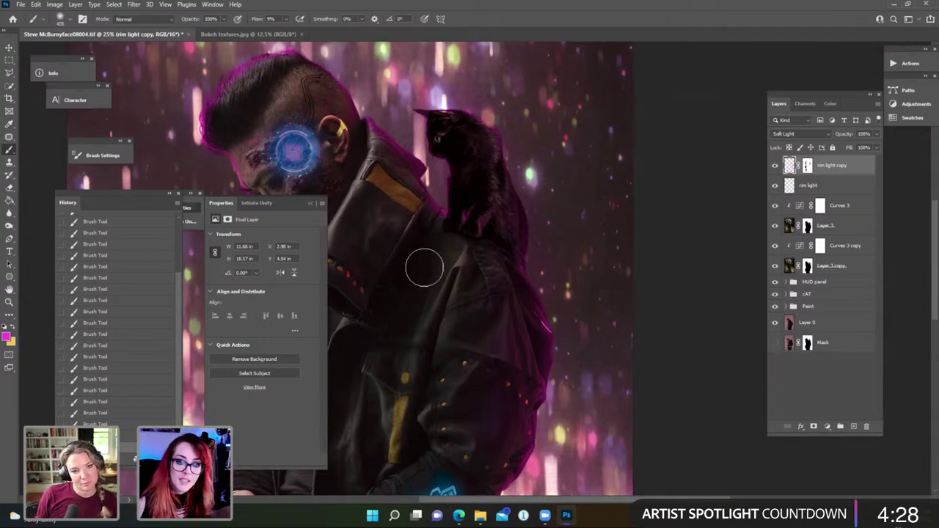
{"action": "key", "text": "bracketright"}
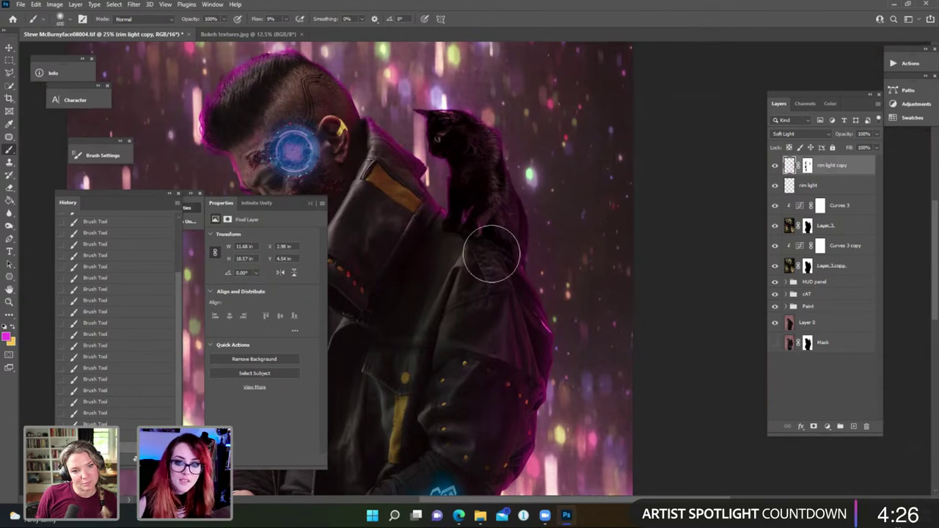
{"action": "left_click_drag", "start_coordinate": [512, 271], "coordinate": [560, 127]}
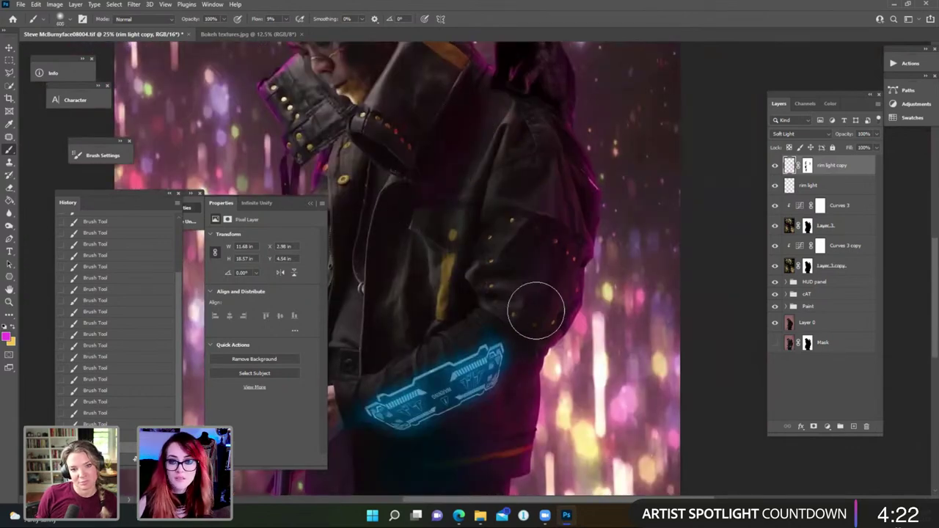
{"action": "left_click_drag", "start_coordinate": [535, 310], "coordinate": [536, 229]}
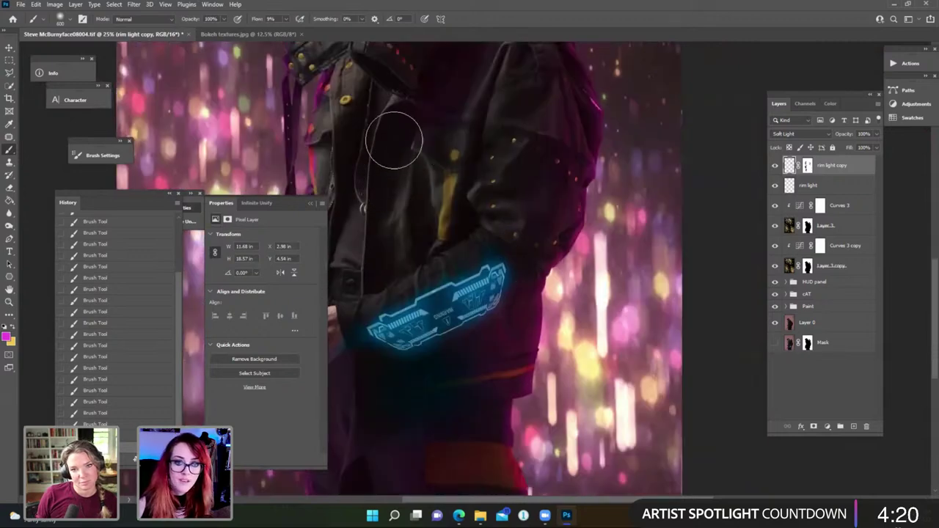
{"action": "key", "text": "ctrl+minus"}
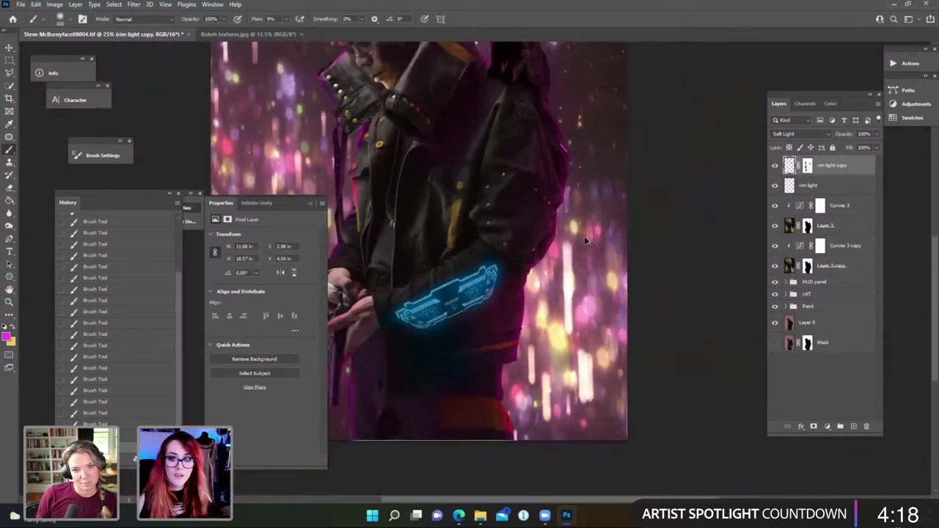
{"action": "key", "text": "ctrl+minus"}
{"action": "key", "text": "ctrl+minus"}
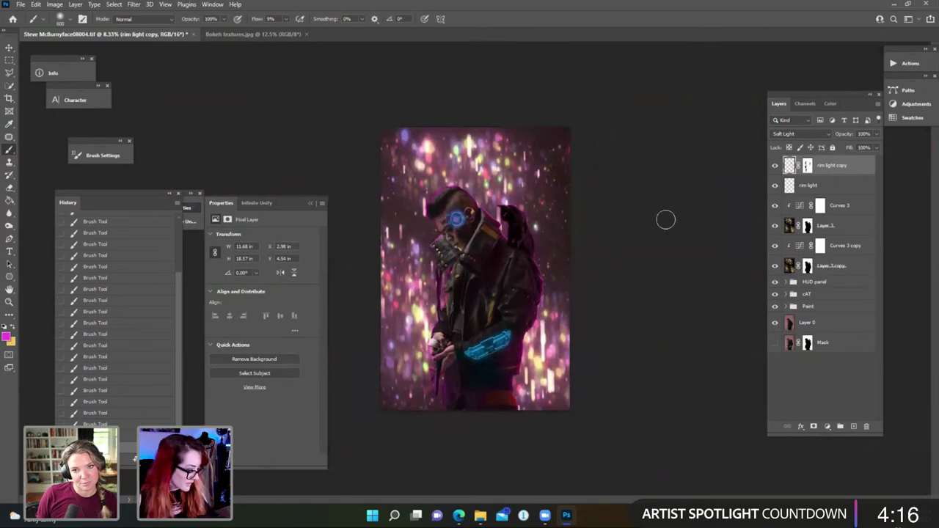
Set the rim light layer to 100% opacity and give it a white layer mask.
{"action": "key", "text": "ctrl+plus"}
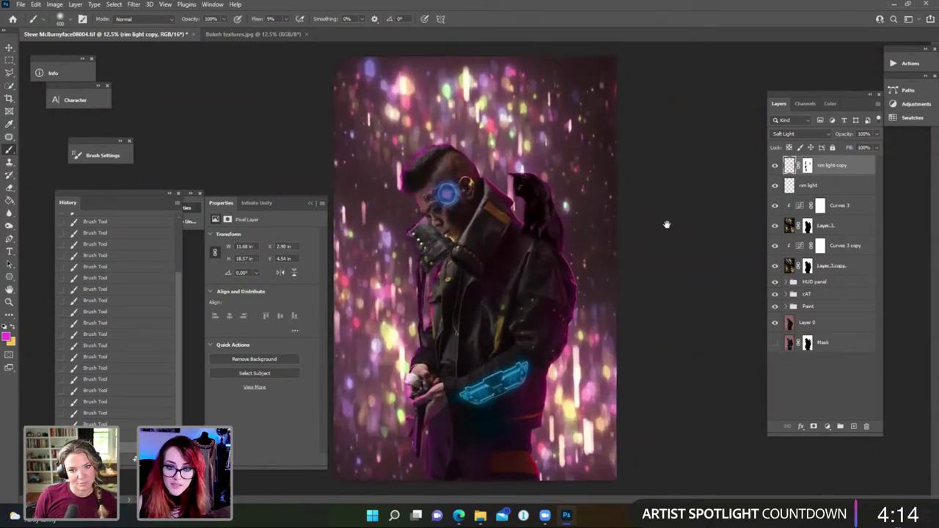
{"action": "left_click", "coordinate": [820, 186]}
{"action": "left_click", "coordinate": [875, 134]}
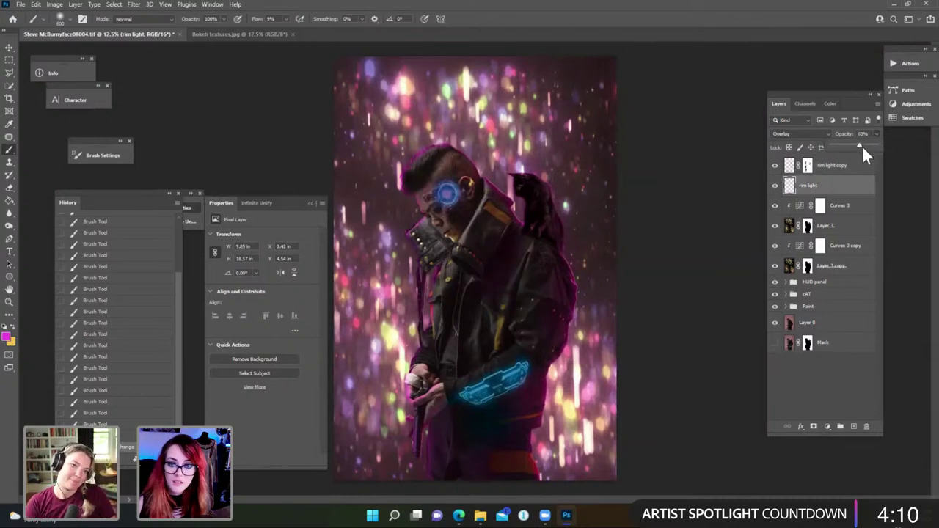
{"action": "left_click_drag", "start_coordinate": [862, 145], "coordinate": [889, 141]}
{"action": "left_click", "coordinate": [813, 427]}
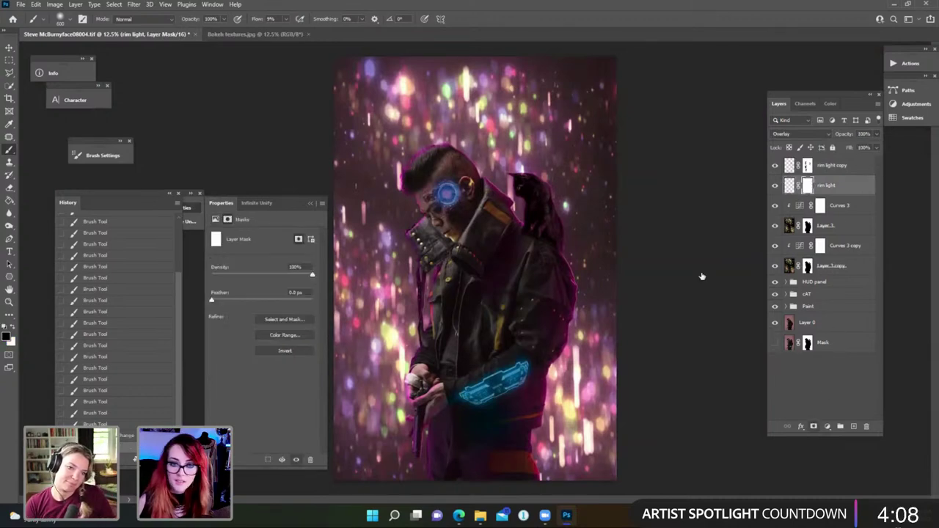
Paint out the rim light over the shoulder, face, hair, arm and hands on the mask.
{"action": "scroll", "coordinate": [516, 229], "scroll_direction": "up", "scroll_amount": 3}
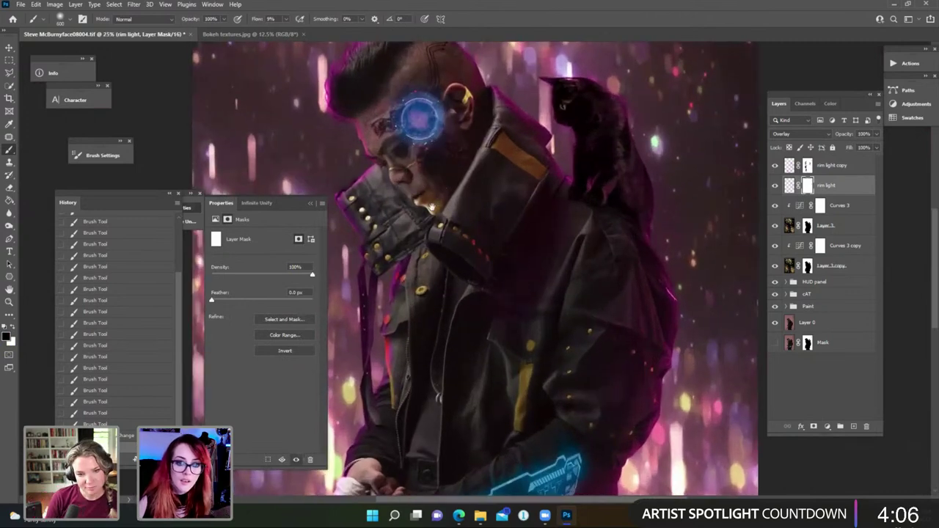
{"action": "scroll", "coordinate": [430, 230], "scroll_direction": "down", "scroll_amount": 2}
{"action": "left_click_drag", "start_coordinate": [412, 166], "coordinate": [413, 156]}
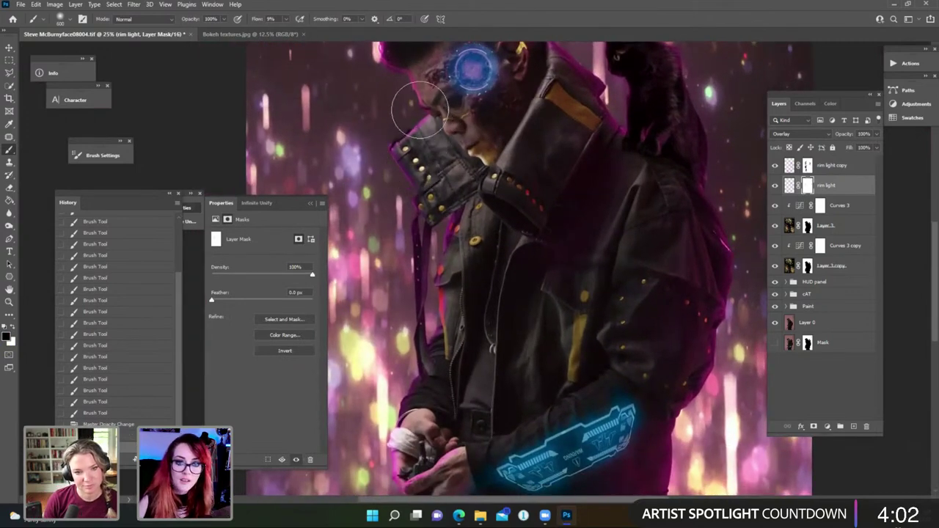
{"action": "mouse_move", "coordinate": [414, 95]}
{"action": "left_mouse_down"}
{"action": "mouse_move", "coordinate": [427, 75]}
{"action": "mouse_move", "coordinate": [420, 95]}
{"action": "mouse_move", "coordinate": [438, 119]}
{"action": "mouse_move", "coordinate": [421, 142]}
{"action": "mouse_move", "coordinate": [428, 166]}
{"action": "mouse_move", "coordinate": [420, 115]}
{"action": "mouse_move", "coordinate": [414, 157]}
{"action": "mouse_move", "coordinate": [425, 111]}
{"action": "mouse_move", "coordinate": [417, 113]}
{"action": "mouse_move", "coordinate": [447, 81]}
{"action": "left_mouse_up"}
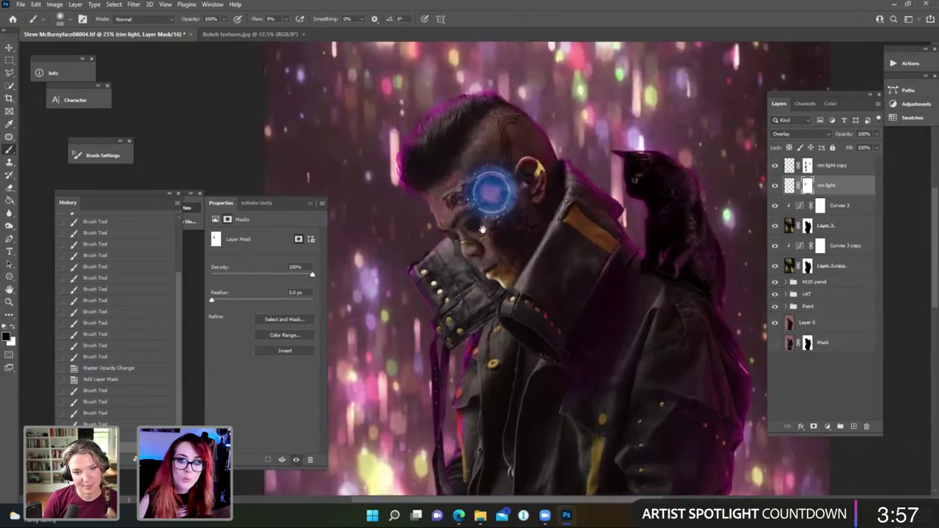
{"action": "scroll", "coordinate": [462, 102], "scroll_direction": "down", "scroll_amount": 2}
{"action": "mouse_move", "coordinate": [441, 195]}
{"action": "left_mouse_down"}
{"action": "mouse_move", "coordinate": [421, 184]}
{"action": "mouse_move", "coordinate": [408, 195]}
{"action": "mouse_move", "coordinate": [431, 144]}
{"action": "mouse_move", "coordinate": [451, 130]}
{"action": "mouse_move", "coordinate": [434, 130]}
{"action": "mouse_move", "coordinate": [450, 138]}
{"action": "mouse_move", "coordinate": [405, 188]}
{"action": "mouse_move", "coordinate": [461, 185]}
{"action": "mouse_move", "coordinate": [523, 207]}
{"action": "left_mouse_up"}
{"action": "scroll", "coordinate": [454, 235], "scroll_direction": "down", "scroll_amount": 3}
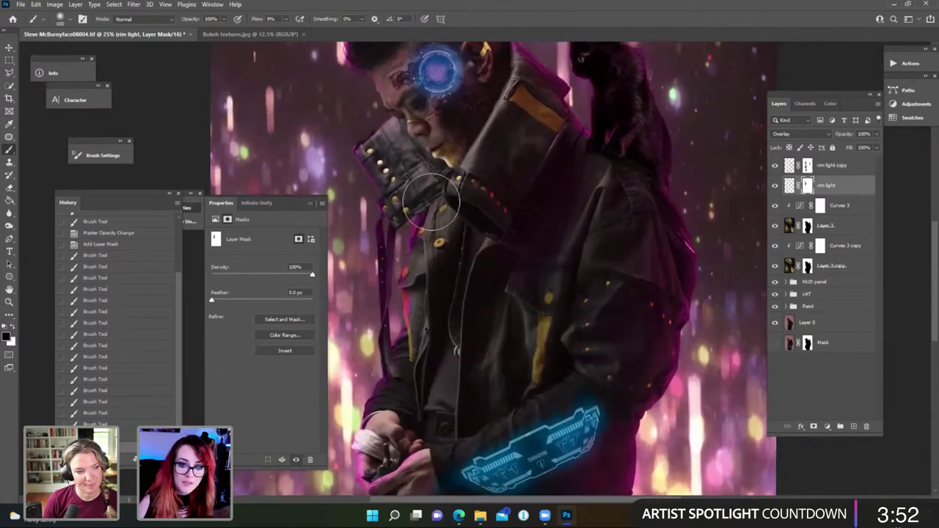
{"action": "mouse_move", "coordinate": [431, 202]}
{"action": "left_mouse_down"}
{"action": "mouse_move", "coordinate": [428, 322]}
{"action": "mouse_move", "coordinate": [407, 354]}
{"action": "left_mouse_up"}
{"action": "scroll", "coordinate": [407, 354], "scroll_direction": "down", "scroll_amount": 3}
{"action": "left_click_drag", "start_coordinate": [419, 315], "coordinate": [375, 385]}
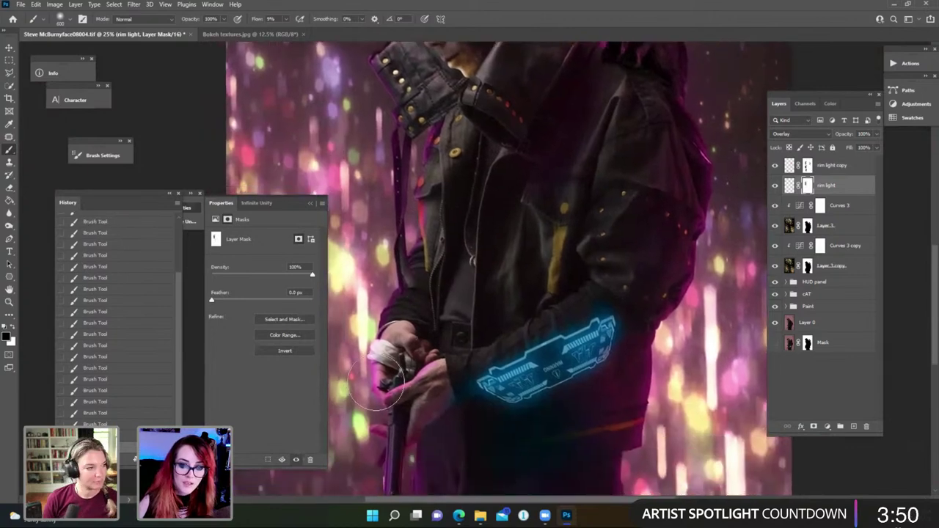
{"action": "left_click_drag", "start_coordinate": [407, 352], "coordinate": [460, 257]}
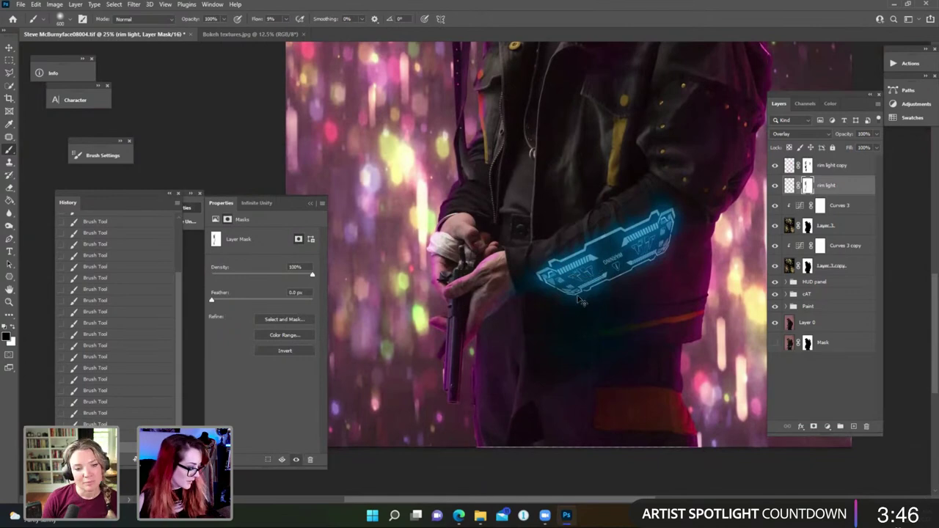
{"action": "key", "text": "ctrl+minus"}
{"action": "key", "text": "ctrl+minus"}
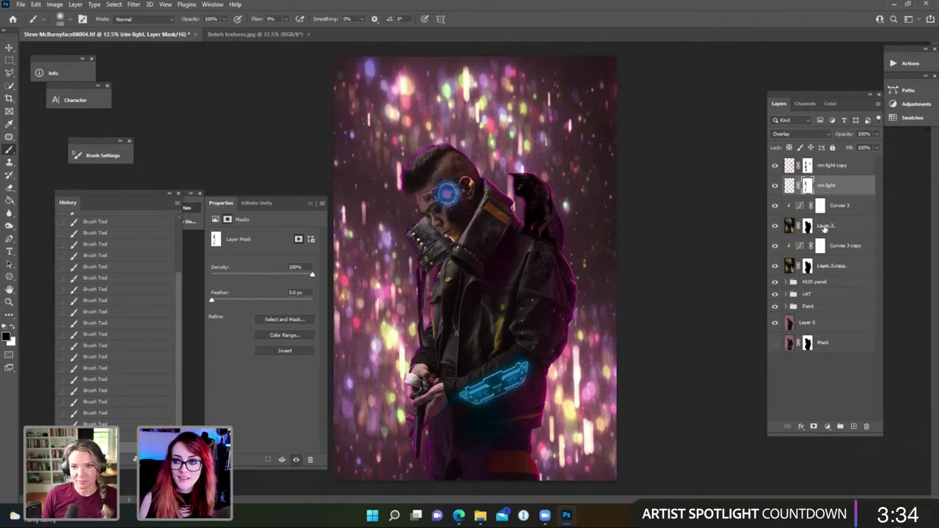
Glance at the Bokeh textures image, then make Layer 3 the active layer in the portrait.
{"action": "left_click", "coordinate": [847, 226]}
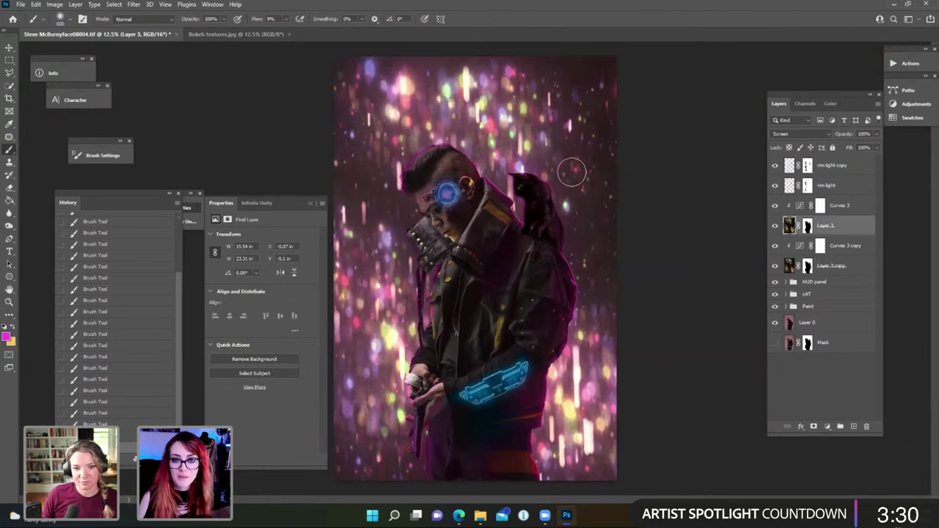
{"action": "left_click", "coordinate": [805, 186]}
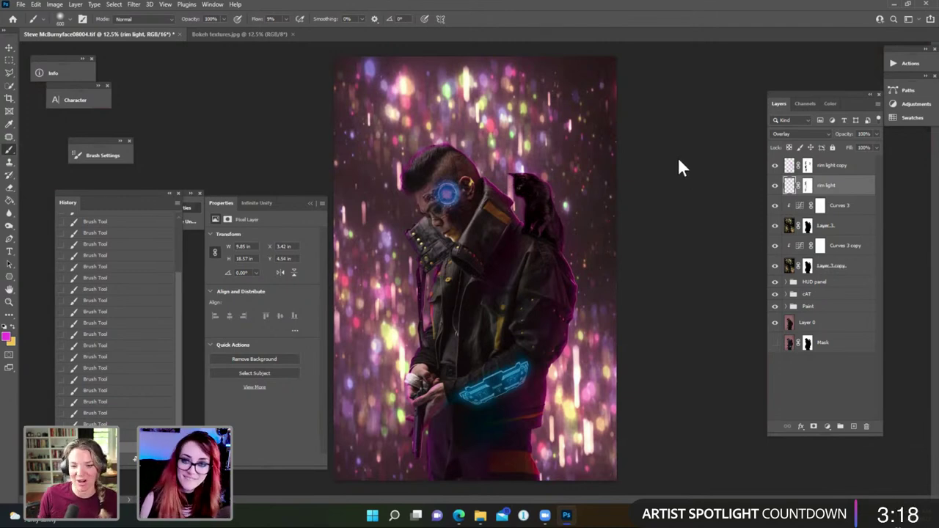
{"action": "left_click", "coordinate": [277, 35]}
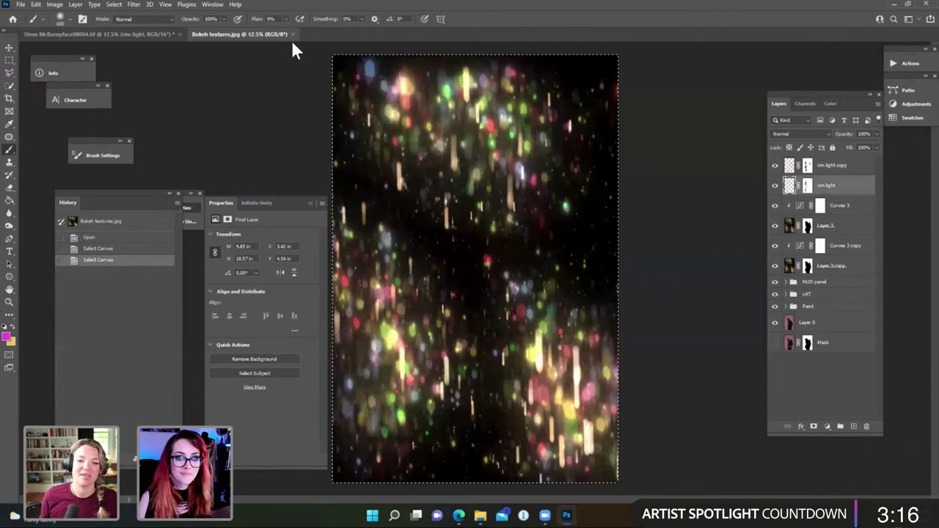
{"action": "left_click", "coordinate": [793, 228]}
{"action": "left_click", "coordinate": [790, 269]}
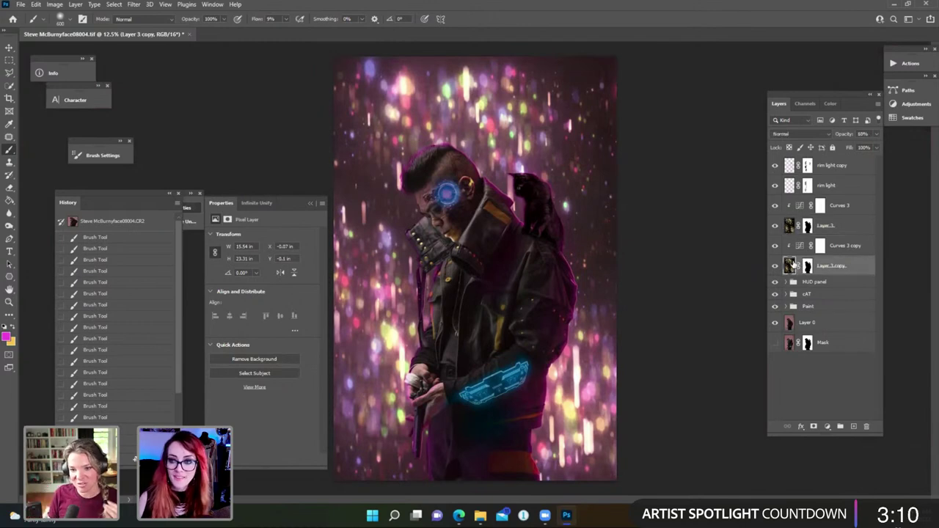
{"action": "left_click", "coordinate": [791, 232]}
Patch out bright bokeh spots near the hand, at the right edge and along the top.
{"action": "key", "text": "j"}
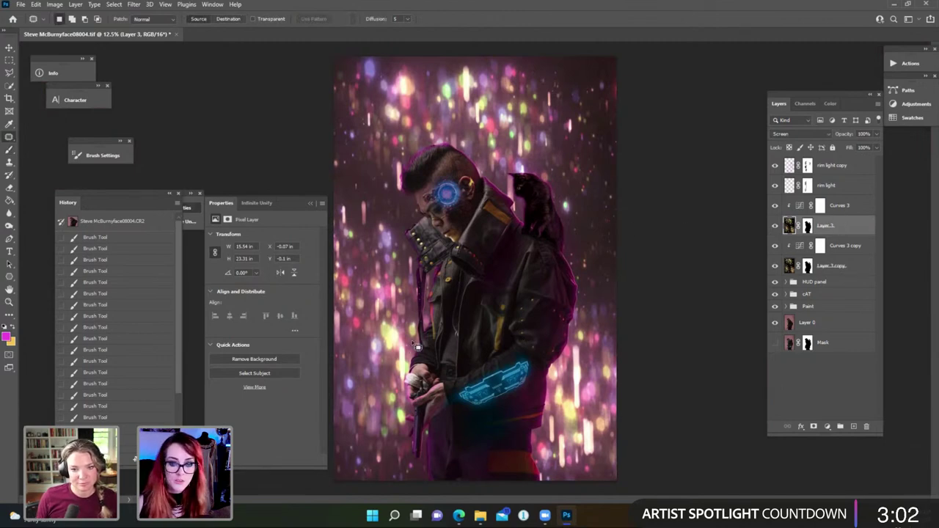
{"action": "mouse_move", "coordinate": [414, 357]}
{"action": "left_mouse_down"}
{"action": "mouse_move", "coordinate": [396, 386]}
{"action": "mouse_move", "coordinate": [407, 347]}
{"action": "mouse_move", "coordinate": [366, 383]}
{"action": "left_mouse_up"}
{"action": "mouse_move", "coordinate": [605, 285]}
{"action": "left_mouse_down"}
{"action": "mouse_move", "coordinate": [572, 411]}
{"action": "mouse_move", "coordinate": [600, 328]}
{"action": "mouse_move", "coordinate": [606, 387]}
{"action": "left_mouse_up"}
{"action": "key", "text": "ctrl+d"}
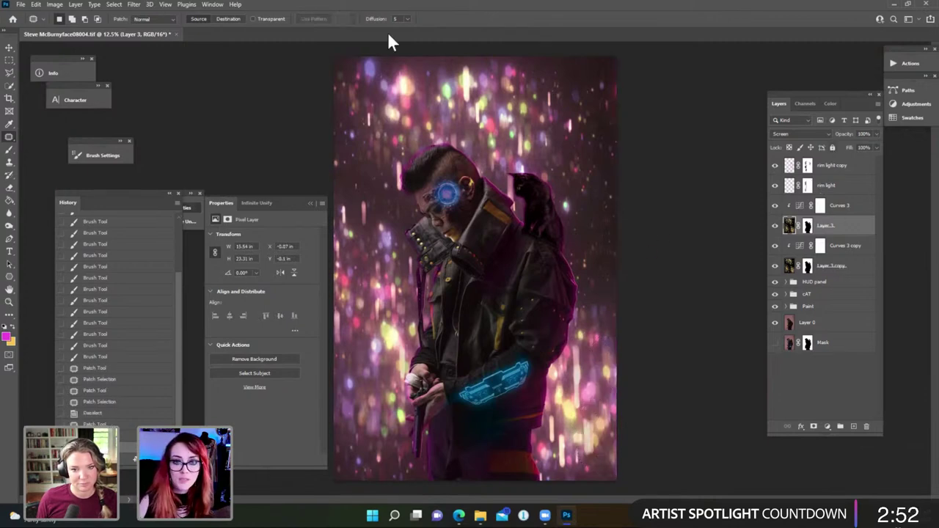
{"action": "mouse_move", "coordinate": [411, 84]}
{"action": "left_mouse_down"}
{"action": "mouse_move", "coordinate": [405, 107]}
{"action": "mouse_move", "coordinate": [429, 107]}
{"action": "left_mouse_up"}
{"action": "key", "text": "ctrl+d"}
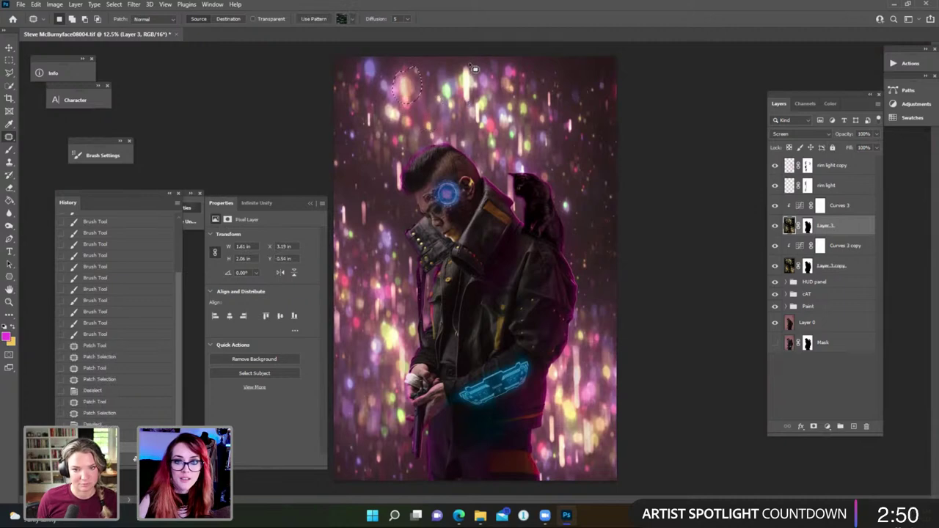
{"action": "mouse_move", "coordinate": [466, 62]}
{"action": "left_mouse_down"}
{"action": "mouse_move", "coordinate": [481, 71]}
{"action": "mouse_move", "coordinate": [470, 63]}
{"action": "left_mouse_up"}
{"action": "left_click_drag", "start_coordinate": [464, 82], "coordinate": [434, 110]}
{"action": "mouse_move", "coordinate": [480, 89]}
{"action": "left_mouse_down"}
{"action": "mouse_move", "coordinate": [488, 117]}
{"action": "mouse_move", "coordinate": [540, 115]}
{"action": "left_mouse_up"}
Patch away the remaining bokeh spots by the hands, beside the head and at the lower right.
{"action": "mouse_move", "coordinate": [388, 320]}
{"action": "left_mouse_down"}
{"action": "mouse_move", "coordinate": [408, 335]}
{"action": "mouse_move", "coordinate": [364, 316]}
{"action": "mouse_move", "coordinate": [381, 293]}
{"action": "left_mouse_up"}
{"action": "key", "text": "ctrl+d"}
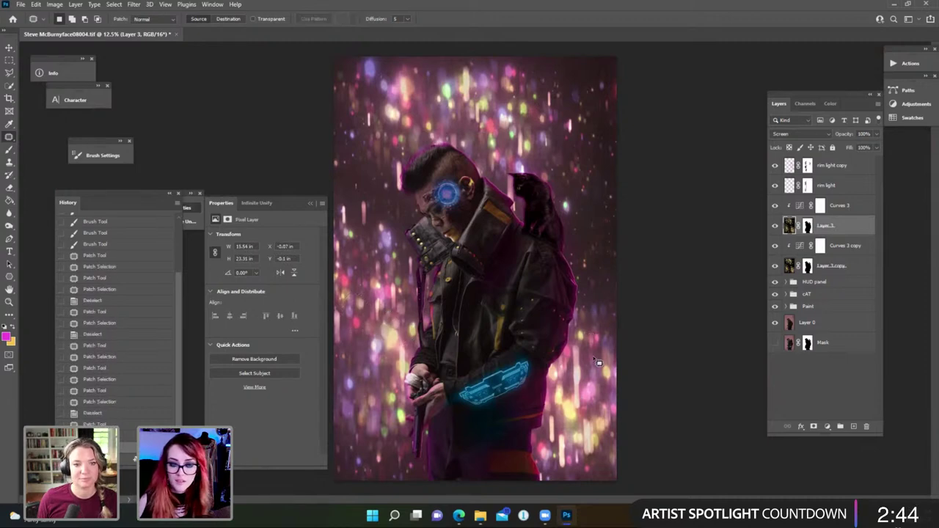
{"action": "mouse_move", "coordinate": [539, 171]}
{"action": "left_mouse_down"}
{"action": "mouse_move", "coordinate": [520, 165]}
{"action": "mouse_move", "coordinate": [576, 220]}
{"action": "mouse_move", "coordinate": [571, 196]}
{"action": "mouse_move", "coordinate": [580, 196]}
{"action": "left_mouse_up"}
{"action": "key", "text": "ctrl+d"}
{"action": "key", "text": "ctrl+d"}
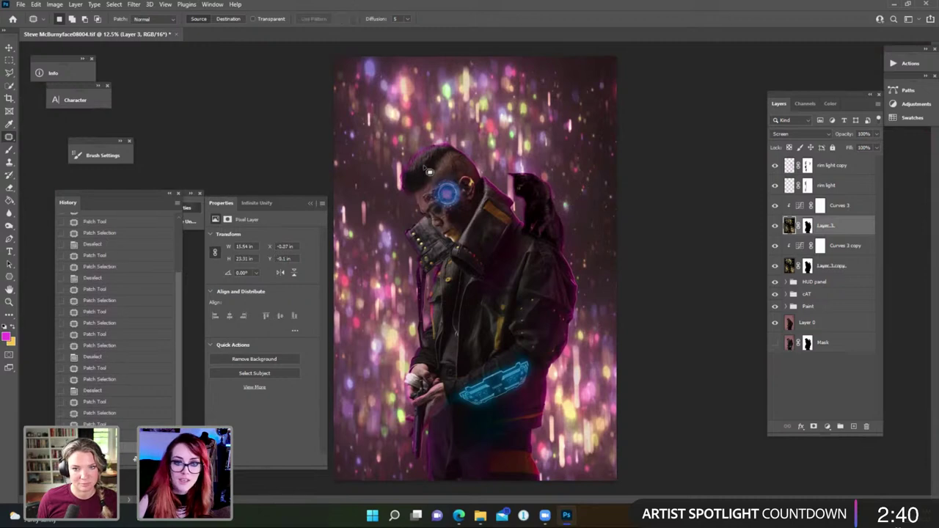
{"action": "left_click_drag", "start_coordinate": [421, 190], "coordinate": [417, 192]}
{"action": "key", "text": "ctrl+d"}
{"action": "mouse_move", "coordinate": [349, 196]}
{"action": "left_mouse_down"}
{"action": "mouse_move", "coordinate": [338, 220]}
{"action": "mouse_move", "coordinate": [349, 200]}
{"action": "left_mouse_up"}
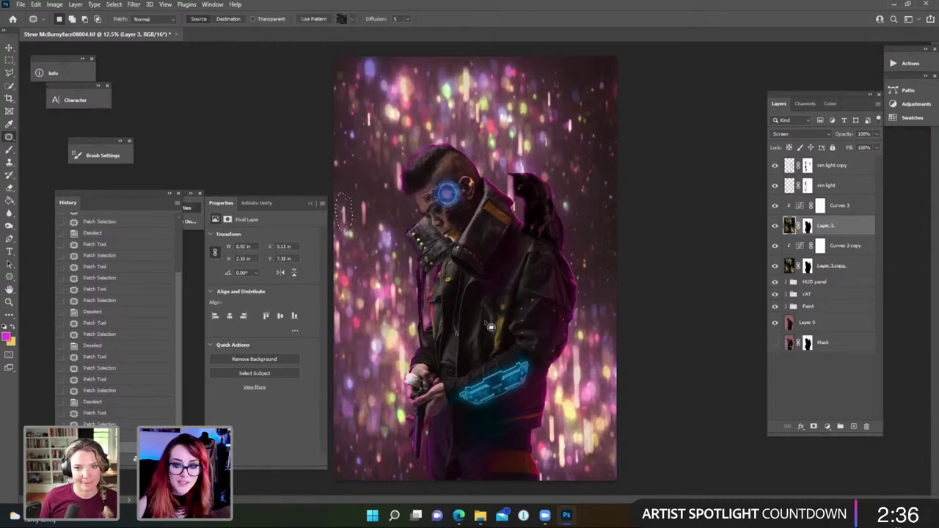
{"action": "mouse_move", "coordinate": [586, 367]}
{"action": "left_mouse_down"}
{"action": "mouse_move", "coordinate": [592, 388]}
{"action": "mouse_move", "coordinate": [574, 363]}
{"action": "mouse_move", "coordinate": [565, 382]}
{"action": "mouse_move", "coordinate": [560, 375]}
{"action": "mouse_move", "coordinate": [580, 470]}
{"action": "mouse_move", "coordinate": [563, 431]}
{"action": "mouse_move", "coordinate": [608, 374]}
{"action": "left_mouse_up"}
{"action": "key", "text": "ctrl+d"}
{"action": "key", "text": "ctrl+d"}
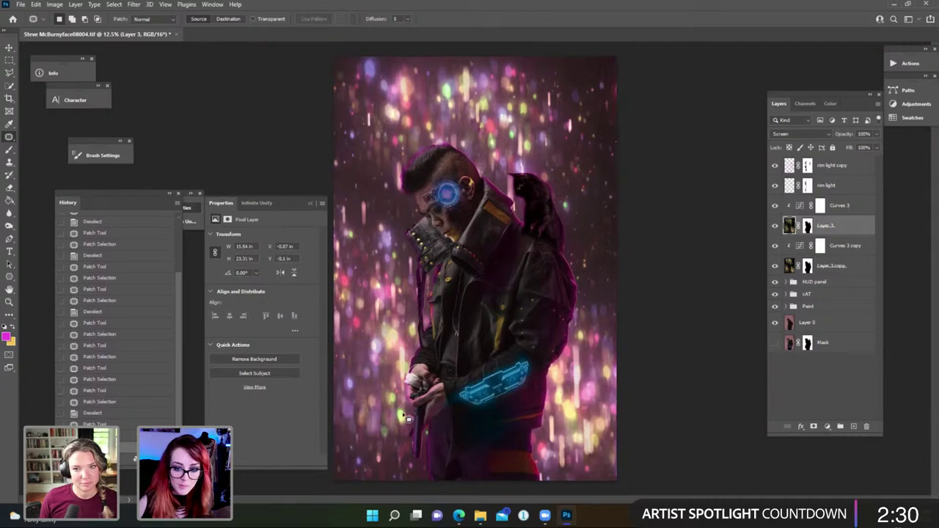
{"action": "mouse_move", "coordinate": [408, 418]}
{"action": "left_mouse_down"}
{"action": "mouse_move", "coordinate": [402, 408]}
{"action": "mouse_move", "coordinate": [410, 434]}
{"action": "mouse_move", "coordinate": [383, 464]}
{"action": "mouse_move", "coordinate": [400, 443]}
{"action": "left_mouse_up"}
{"action": "key", "text": "ctrl+d"}
{"action": "key", "text": "ctrl+d"}
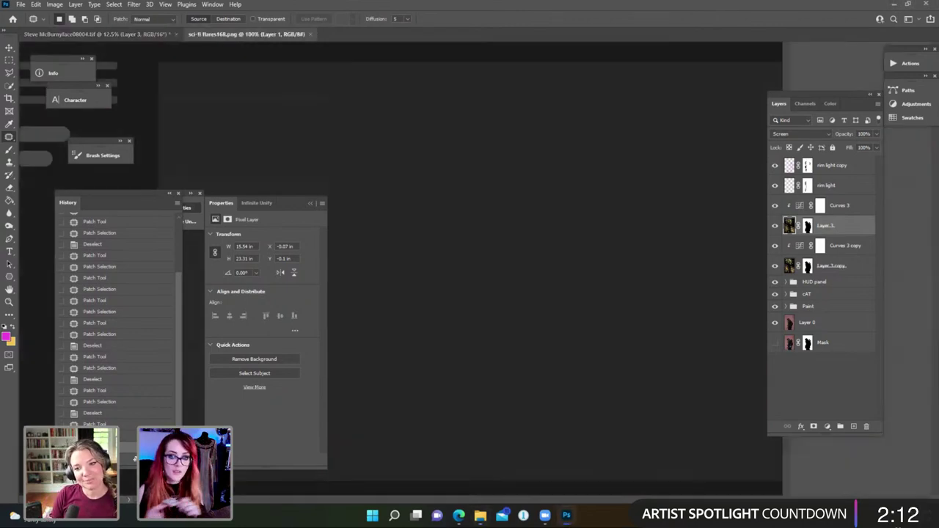
Select the whole flare graphic, then group rim light copy through Layer 3 copy as 'Background and rim light'.
{"action": "key", "text": "ctrl+a"}
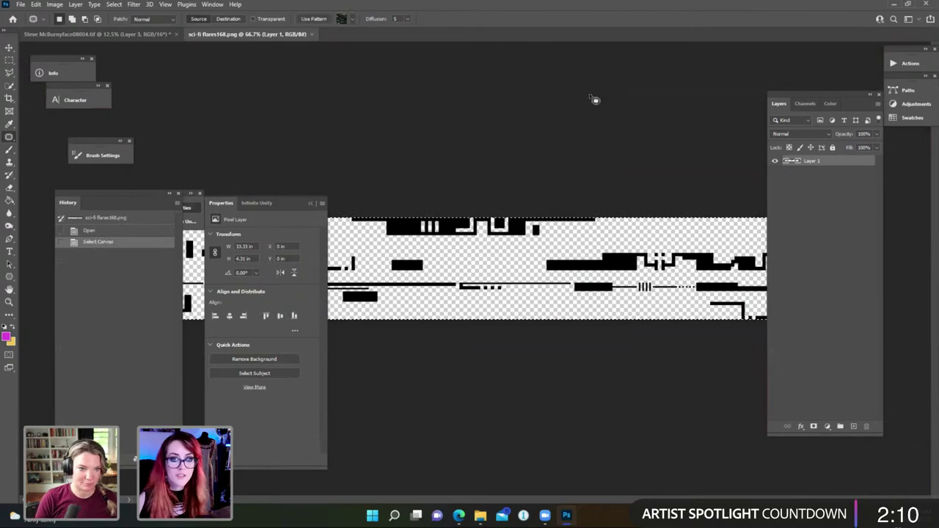
{"action": "left_click", "coordinate": [150, 33]}
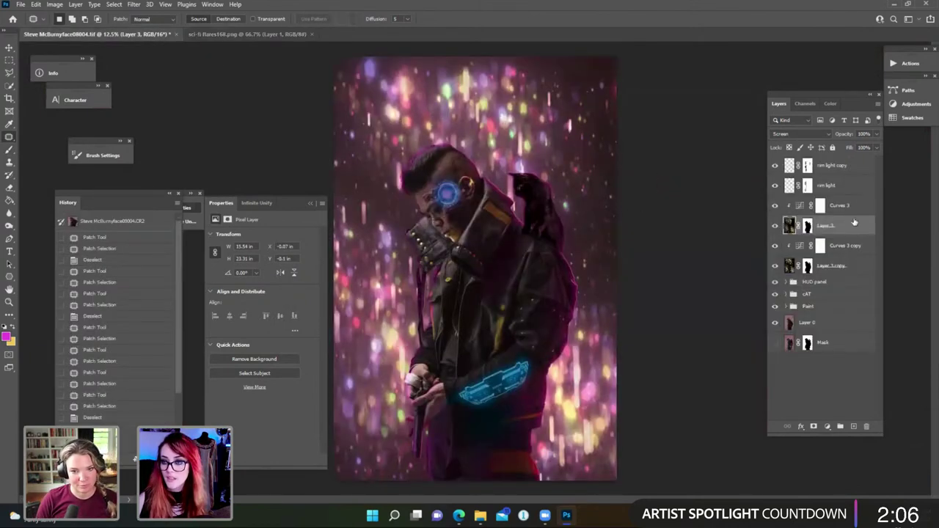
{"action": "left_click", "coordinate": [847, 168]}
{"action": "left_click", "coordinate": [871, 264], "text": "shift"}
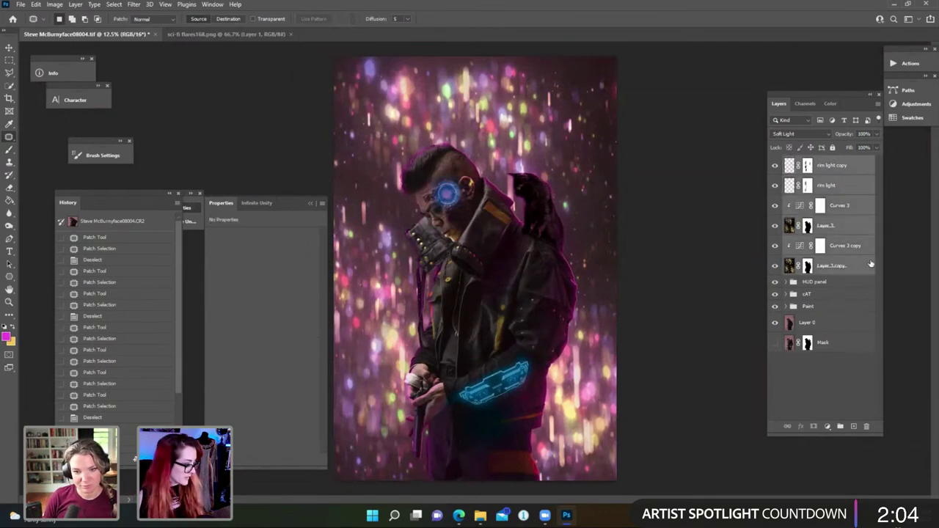
{"action": "key", "text": "ctrl+g"}
{"action": "double_click", "coordinate": [813, 161]}
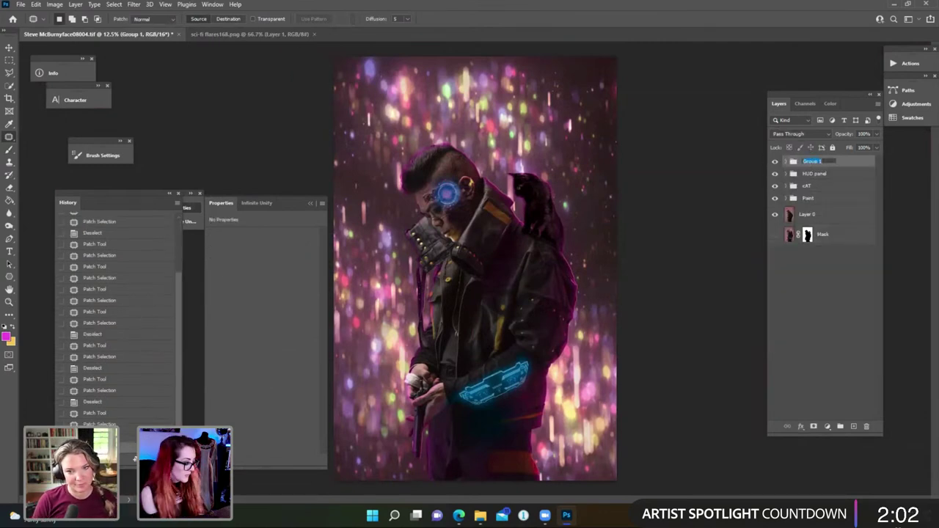
{"action": "type", "text": "Background and"}
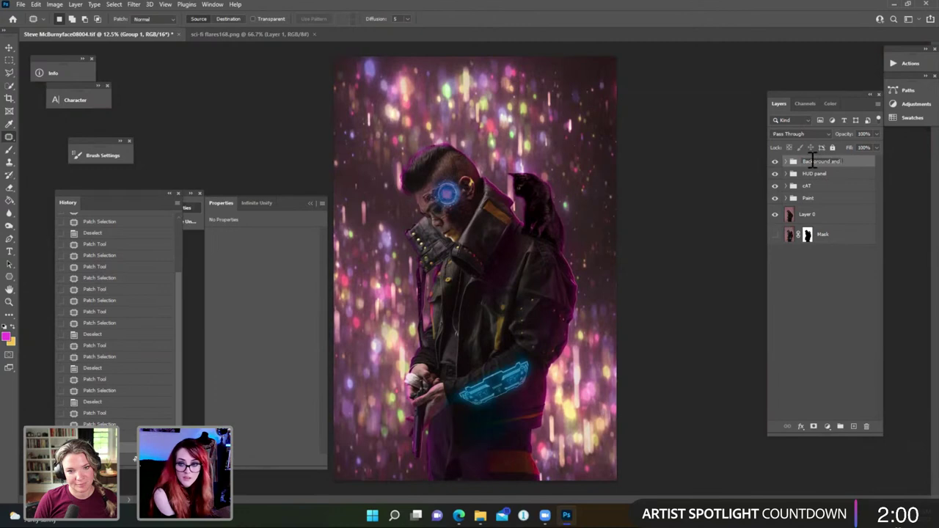
{"action": "type", "text": " ra"}
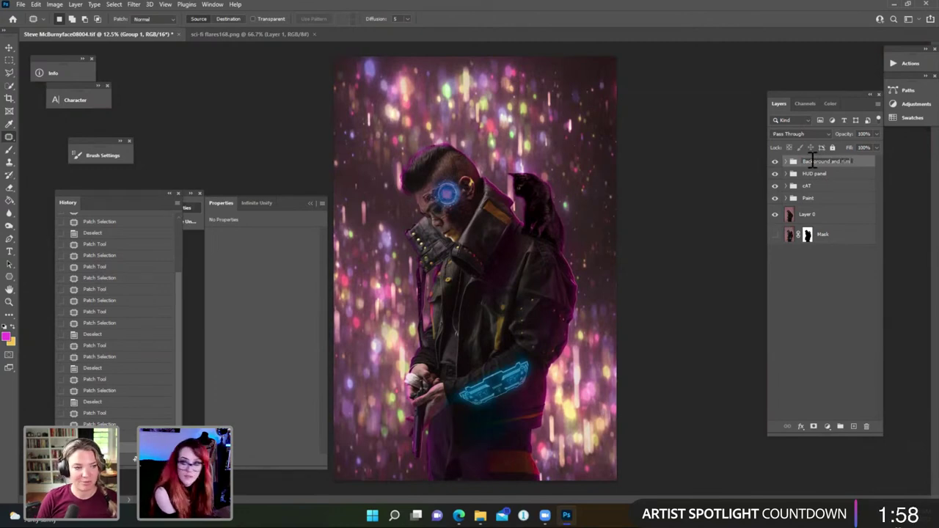
{"action": "type", "text": "m ligh"}
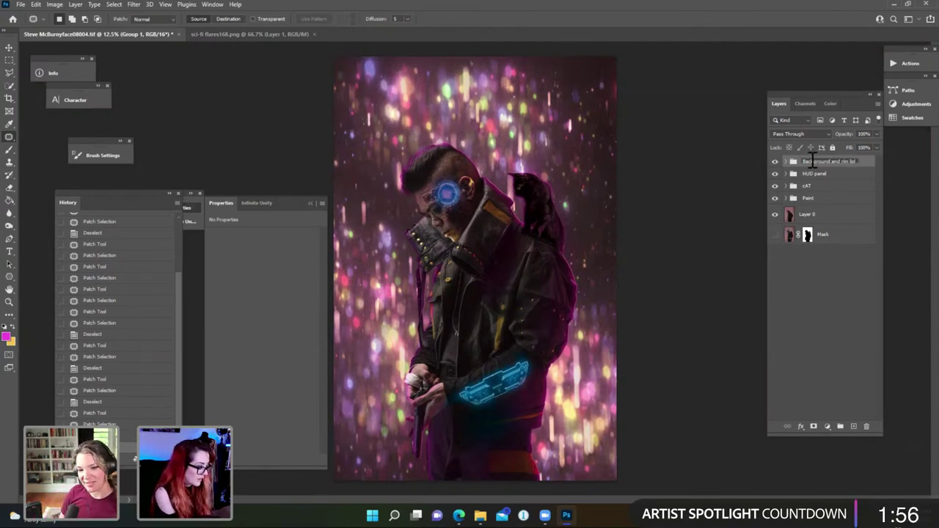
{"action": "type", "text": "t"}
{"action": "key", "text": "Return"}
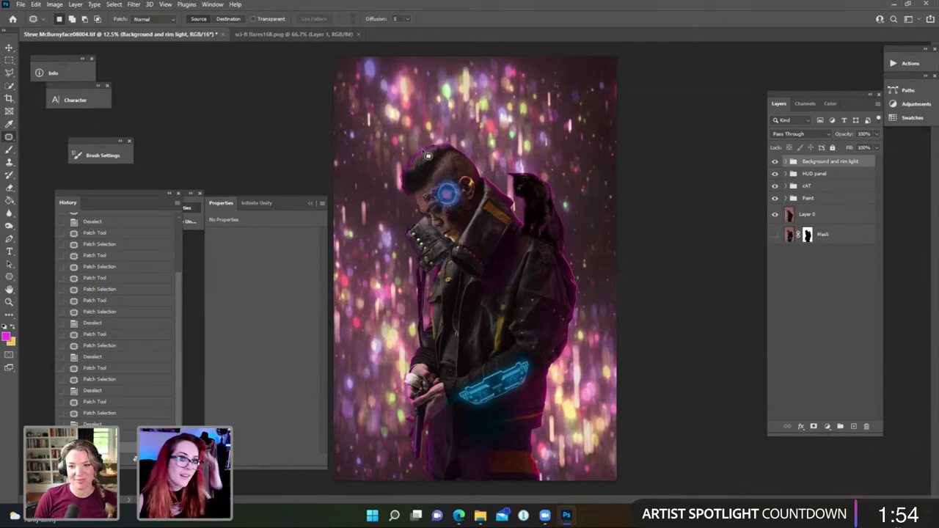
Paste the flare as Layer 4, rotate it vertical along the right edge, and invert it to white.
{"action": "key", "text": "ctrl+shift+alt+n"}
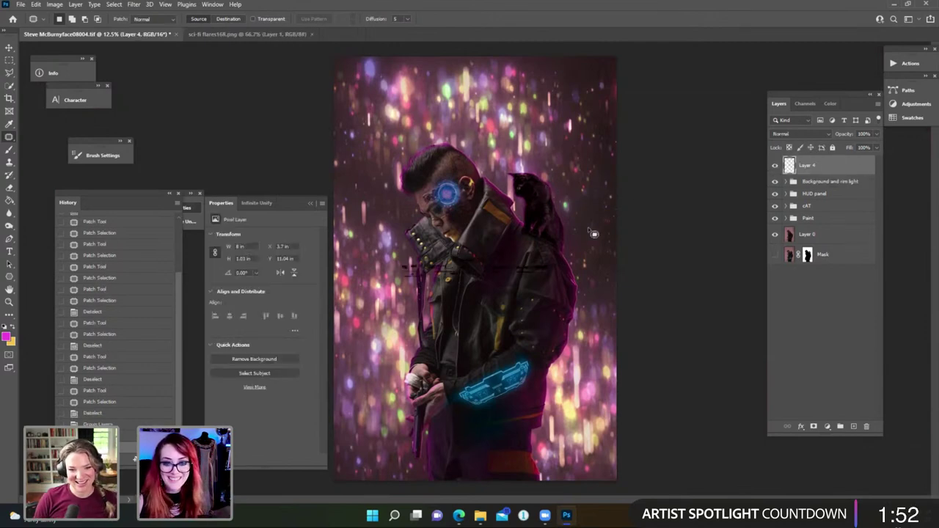
{"action": "key", "text": "ctrl+t"}
{"action": "left_click_drag", "start_coordinate": [563, 287], "coordinate": [476, 45]}
{"action": "left_click_drag", "start_coordinate": [495, 220], "coordinate": [614, 222]}
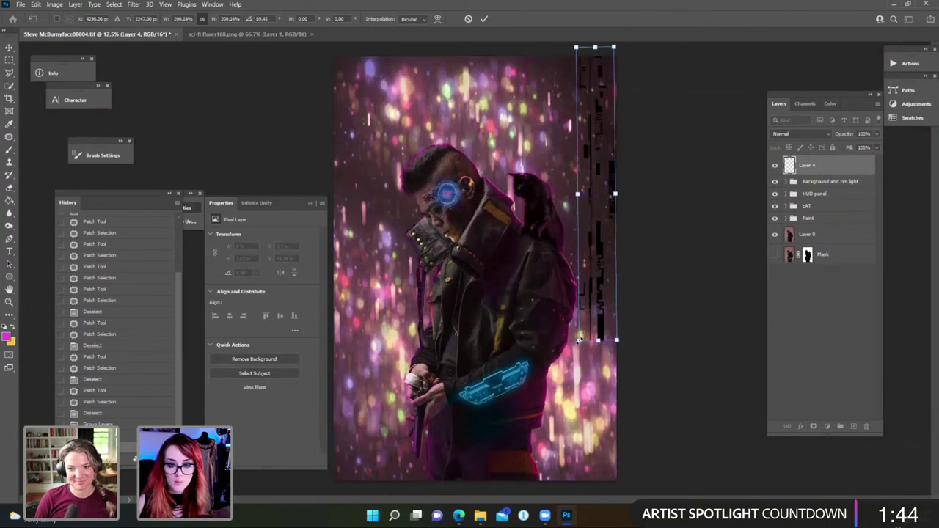
{"action": "left_click_drag", "start_coordinate": [579, 339], "coordinate": [560, 493]}
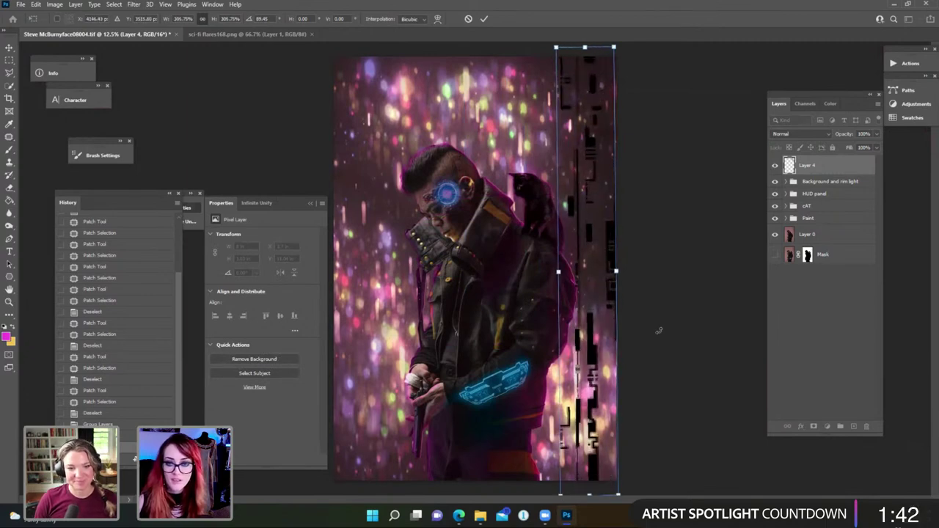
{"action": "mouse_move", "coordinate": [654, 326]}
{"action": "left_mouse_down"}
{"action": "mouse_move", "coordinate": [669, 312]}
{"action": "mouse_move", "coordinate": [656, 320]}
{"action": "left_mouse_up"}
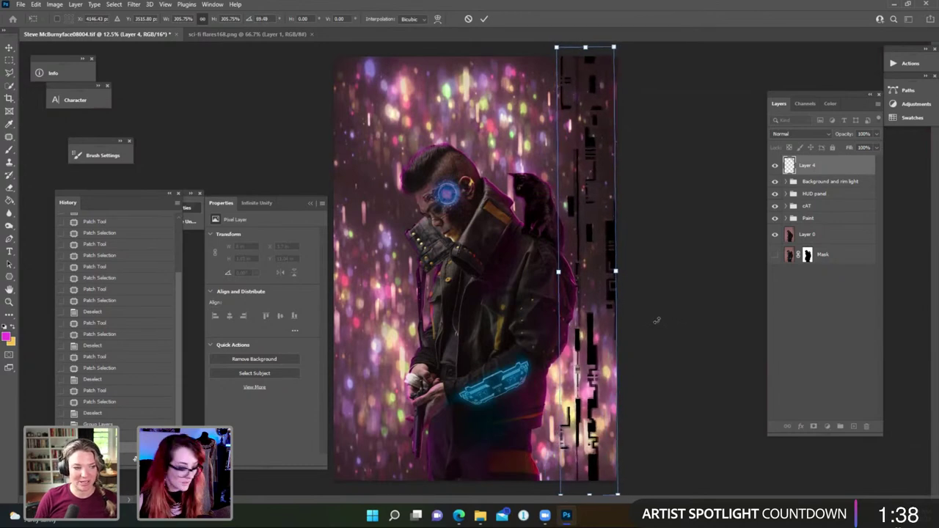
{"action": "key", "text": "shift+Left"}
{"action": "key", "text": "shift+Left"}
{"action": "key", "text": "shift+Left"}
{"action": "key", "text": "shift+Left"}
{"action": "key", "text": "shift+Left"}
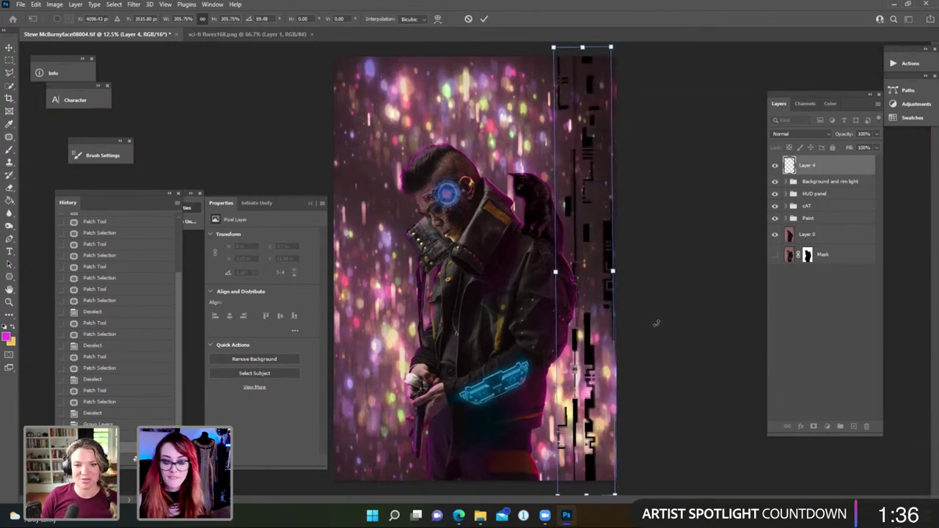
{"action": "key", "text": "shift+Up"}
{"action": "key", "text": "shift+Up"}
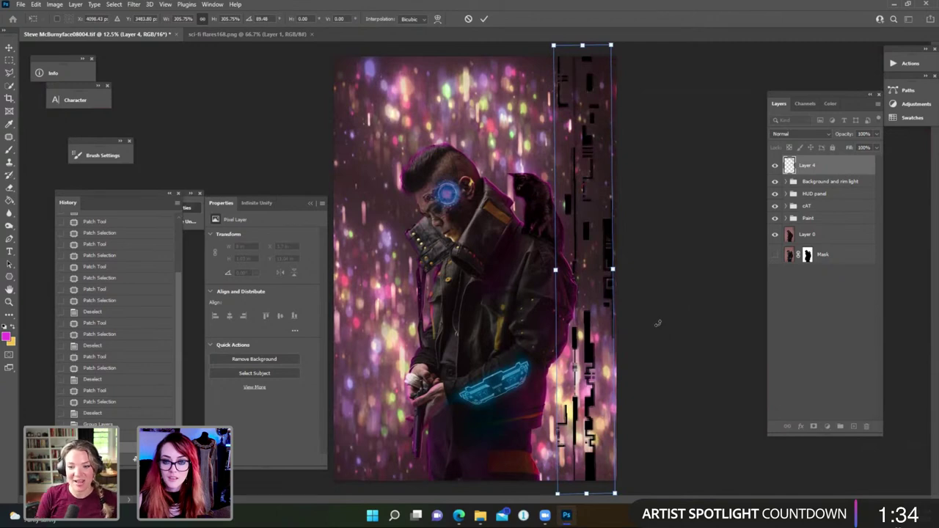
{"action": "key", "text": "Return"}
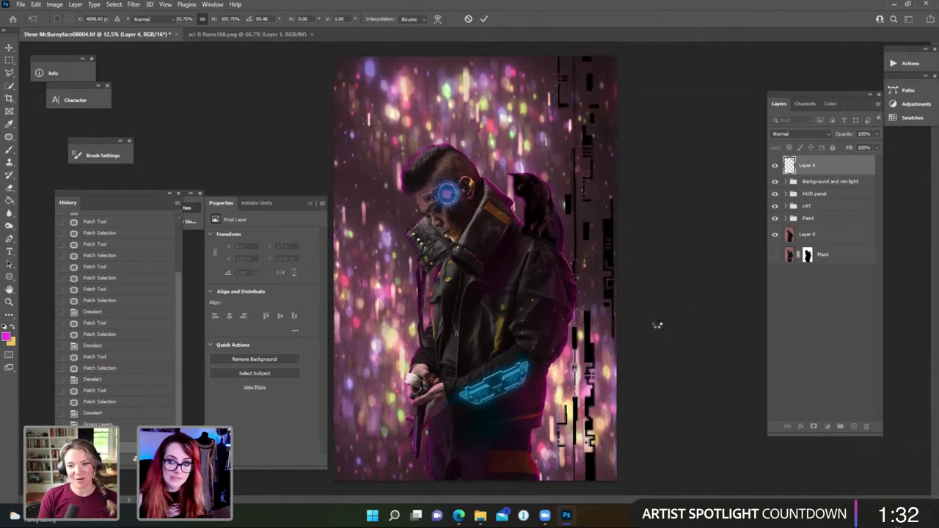
{"action": "key", "text": "ctrl+i"}
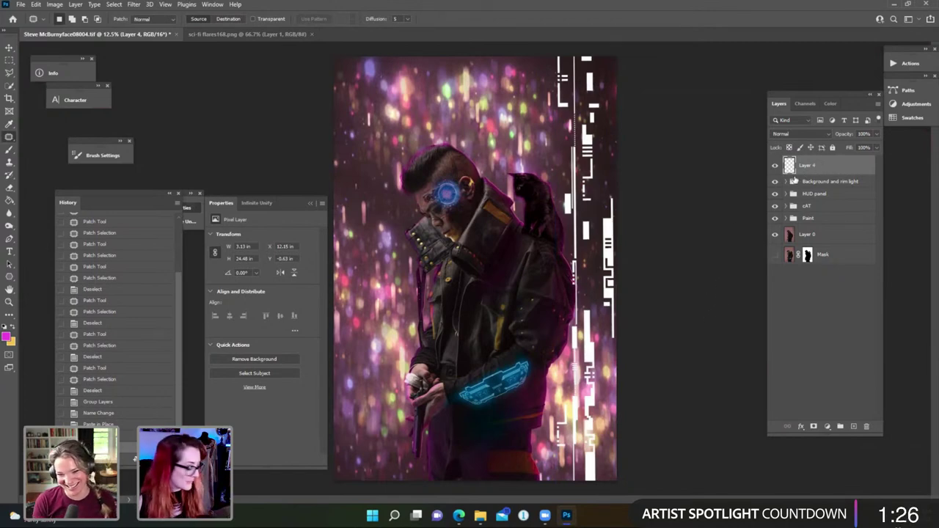
Paint Layer 4's flare stripes magenta with a large brush, then duplicate it as Layer 4 copy.
{"action": "left_click", "coordinate": [790, 167], "text": "ctrl"}
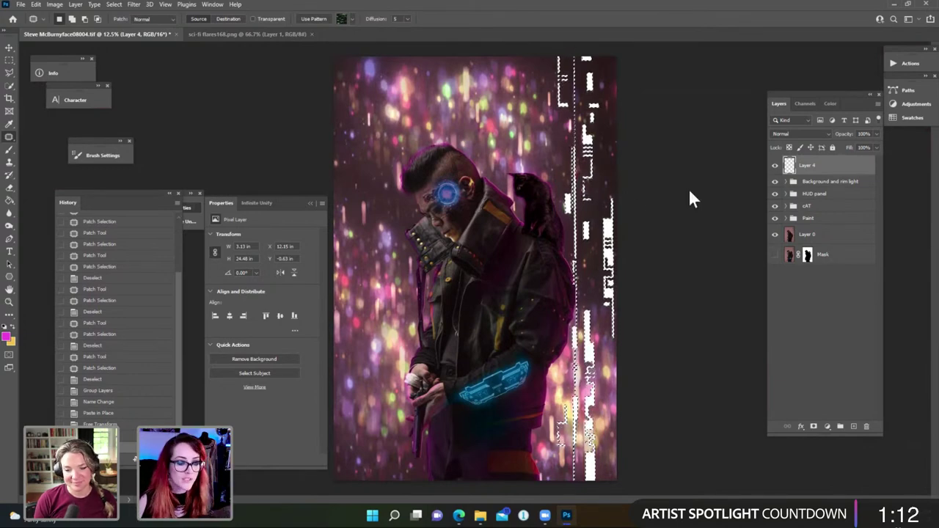
{"action": "key", "text": "b"}
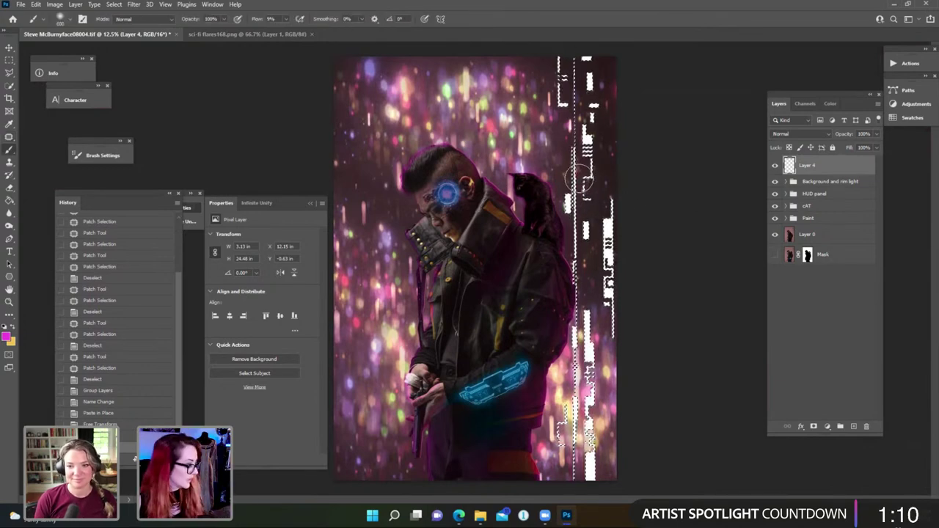
{"action": "key", "text": "bracketright"}
{"action": "key", "text": "bracketright"}
{"action": "key", "text": "bracketright"}
{"action": "key", "text": "bracketright"}
{"action": "key", "text": "bracketright"}
{"action": "key", "text": "bracketright"}
{"action": "mouse_move", "coordinate": [573, 62]}
{"action": "left_mouse_down"}
{"action": "mouse_move", "coordinate": [612, 126]}
{"action": "mouse_move", "coordinate": [635, 279]}
{"action": "mouse_move", "coordinate": [598, 476]}
{"action": "mouse_move", "coordinate": [617, 389]}
{"action": "mouse_move", "coordinate": [591, 330]}
{"action": "mouse_move", "coordinate": [585, 70]}
{"action": "left_mouse_up"}
{"action": "key", "text": "ctrl+d"}
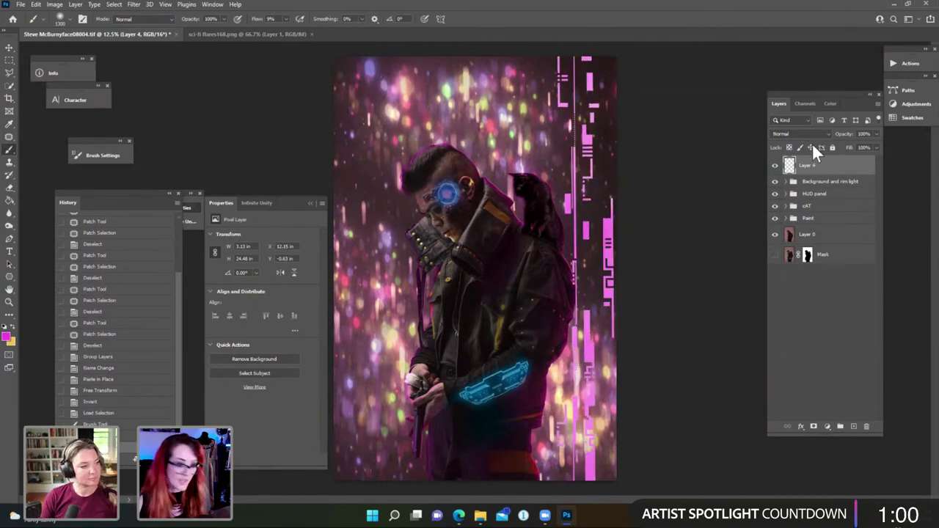
{"action": "key", "text": "ctrl+j"}
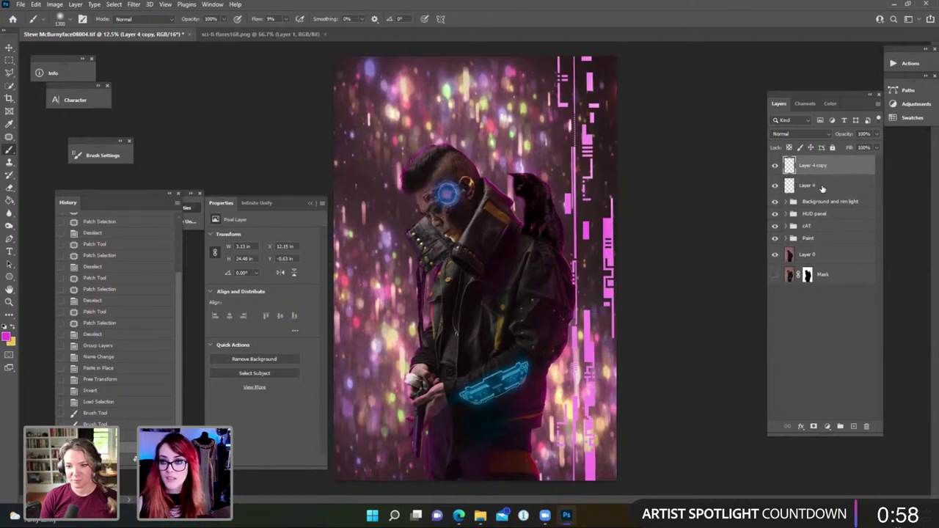
Apply a 66.8 px Gaussian Blur to Layer 4.
{"action": "left_click", "coordinate": [822, 186]}
{"action": "left_click", "coordinate": [135, 4]}
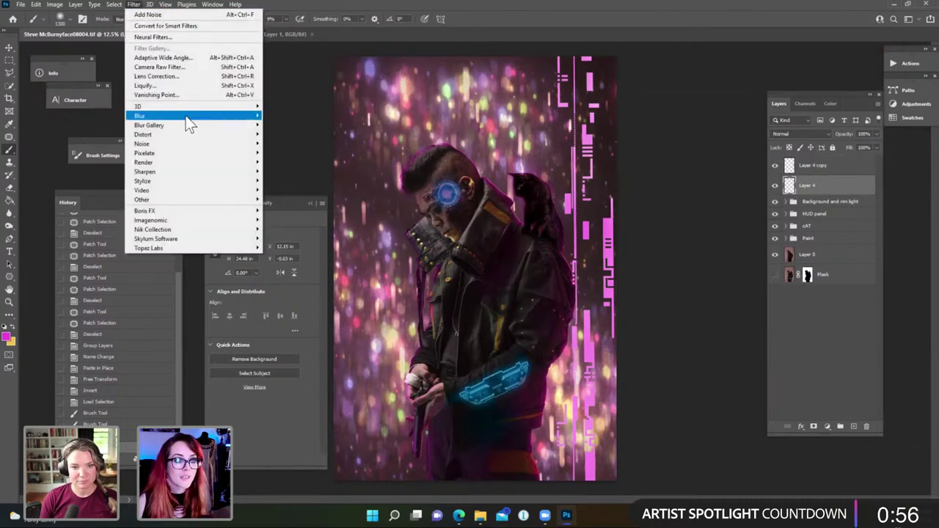
{"action": "mouse_move", "coordinate": [186, 117]}
{"action": "left_click", "coordinate": [97, 154]}
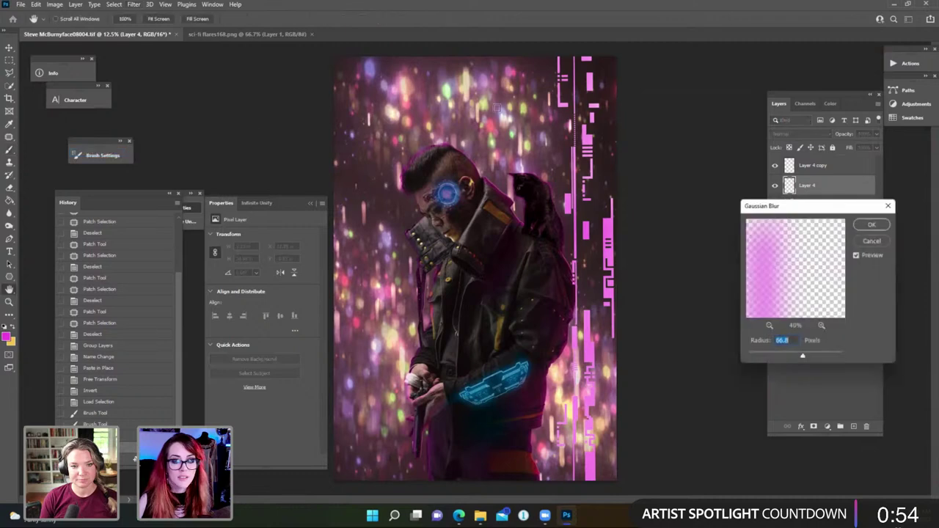
{"action": "left_click", "coordinate": [872, 223]}
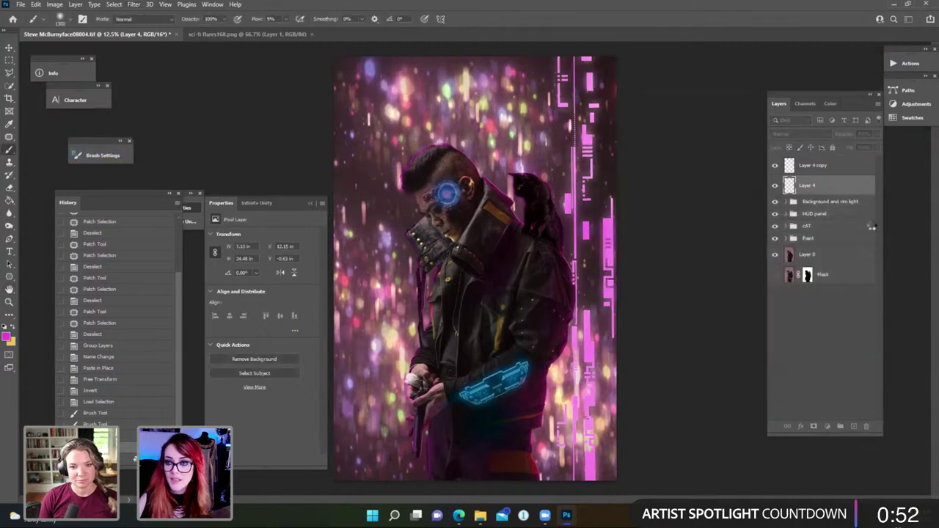
Give Layer 4 copy Inner Glow and Outer Glow effects and set its blend mode to Screen.
{"action": "left_click", "coordinate": [837, 167]}
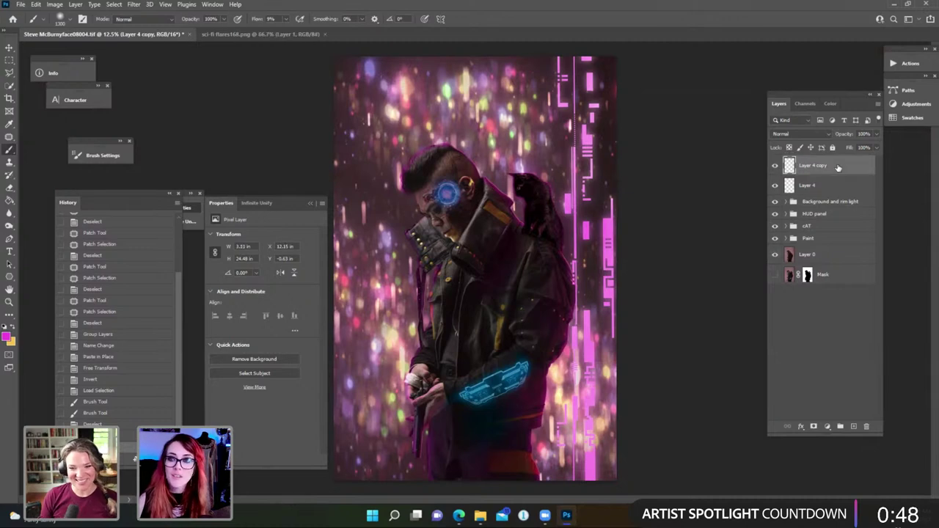
{"action": "double_click", "coordinate": [838, 166]}
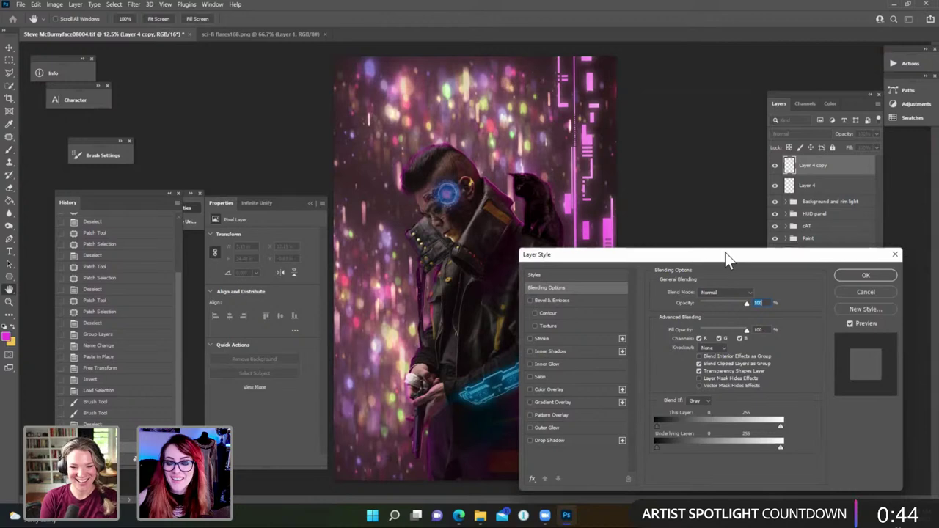
{"action": "left_click_drag", "start_coordinate": [725, 252], "coordinate": [653, 259]}
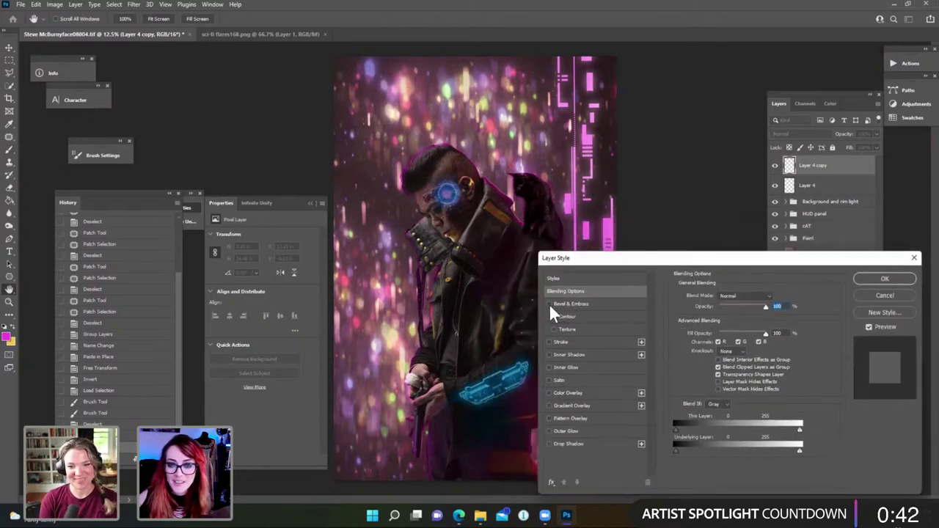
{"action": "left_click", "coordinate": [550, 304]}
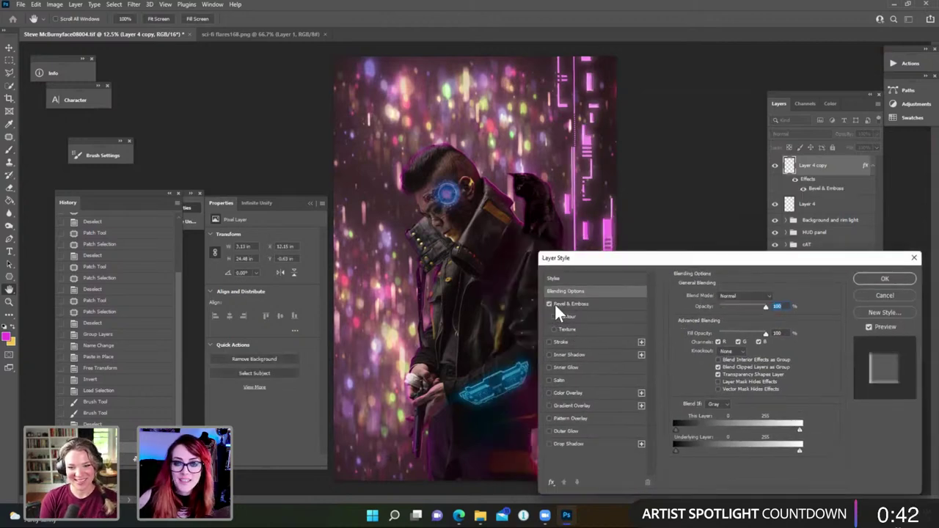
{"action": "left_click", "coordinate": [549, 367]}
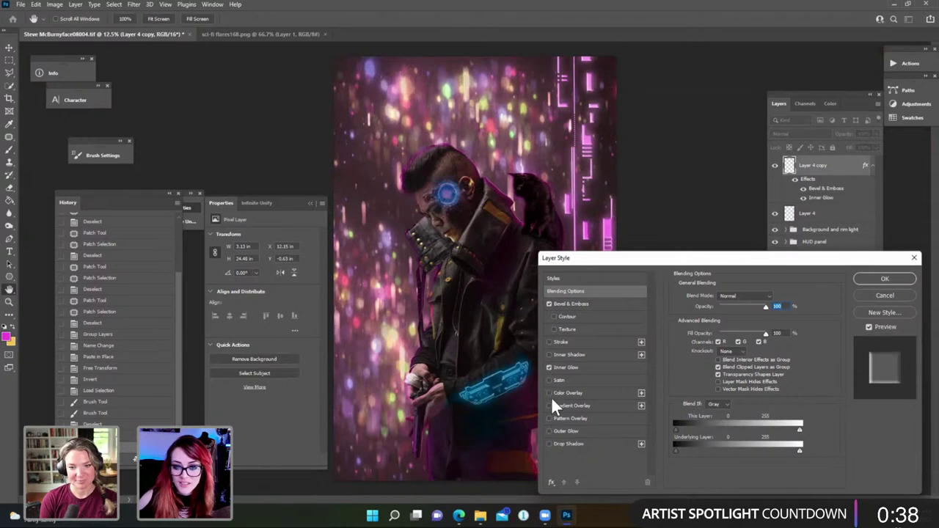
{"action": "left_click", "coordinate": [548, 393]}
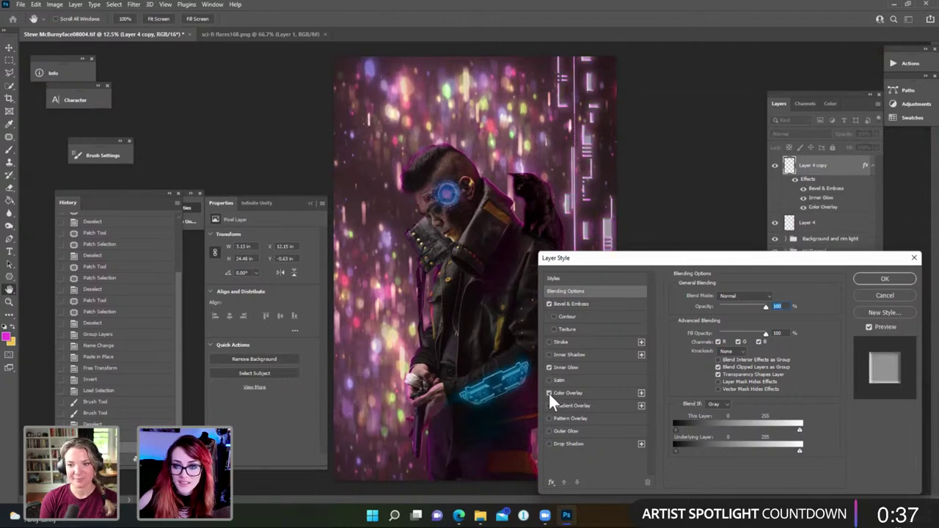
{"action": "left_click", "coordinate": [549, 432]}
{"action": "left_click", "coordinate": [549, 304]}
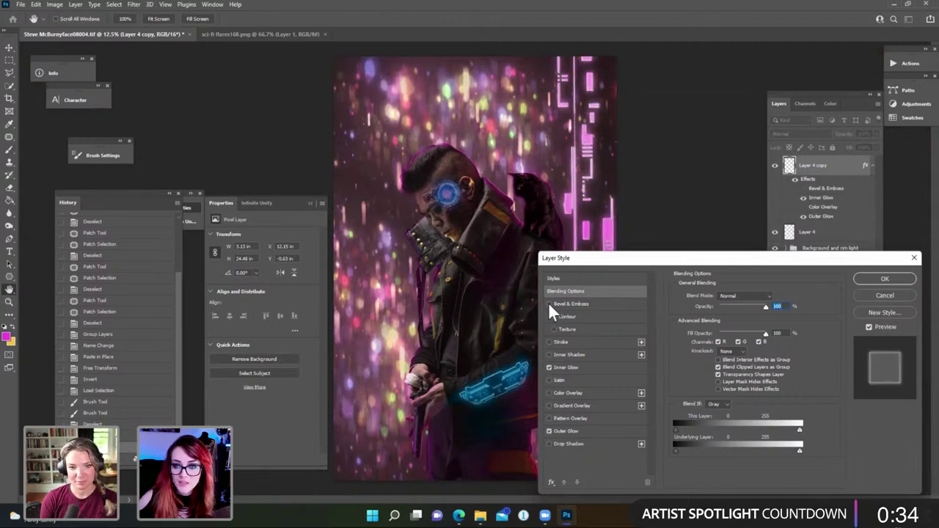
{"action": "left_click", "coordinate": [888, 279]}
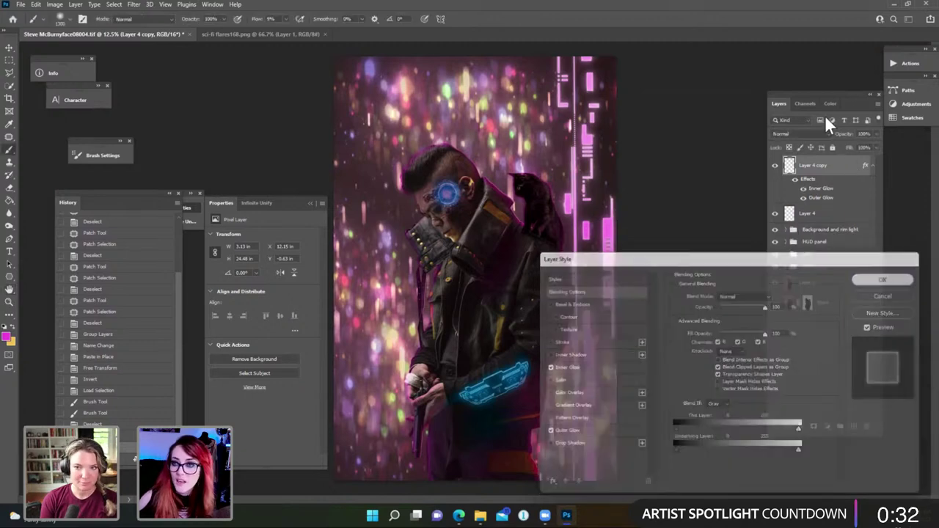
{"action": "left_click", "coordinate": [803, 134]}
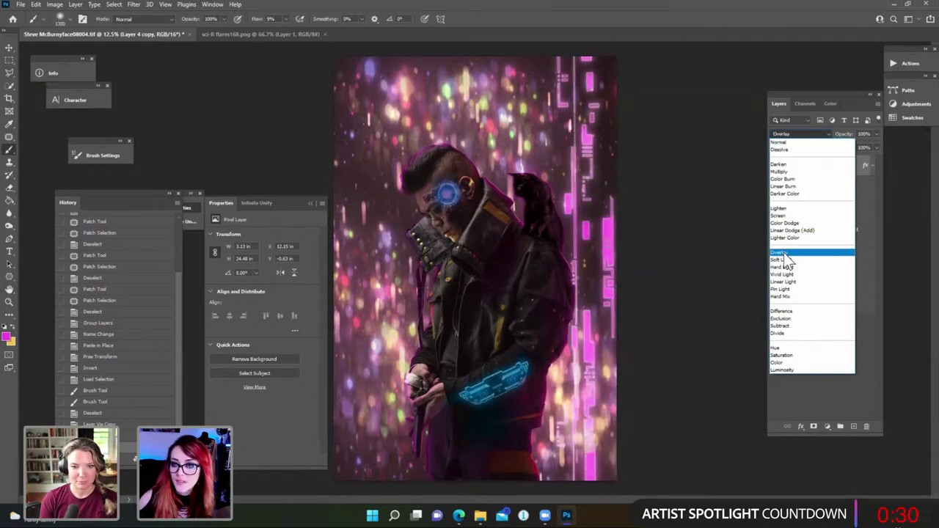
{"action": "left_click", "coordinate": [791, 218]}
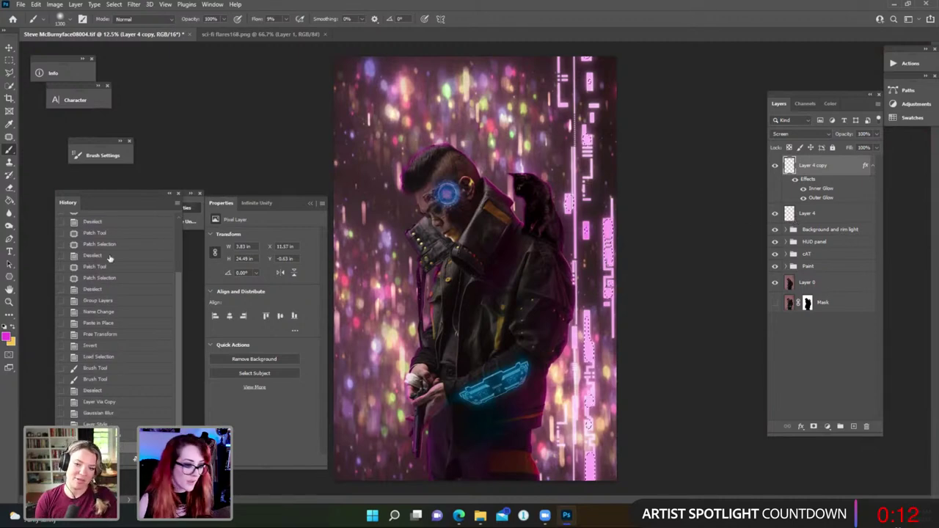
Paint a lighter pink along the right-edge HUD strip.
{"action": "left_click", "coordinate": [6, 338]}
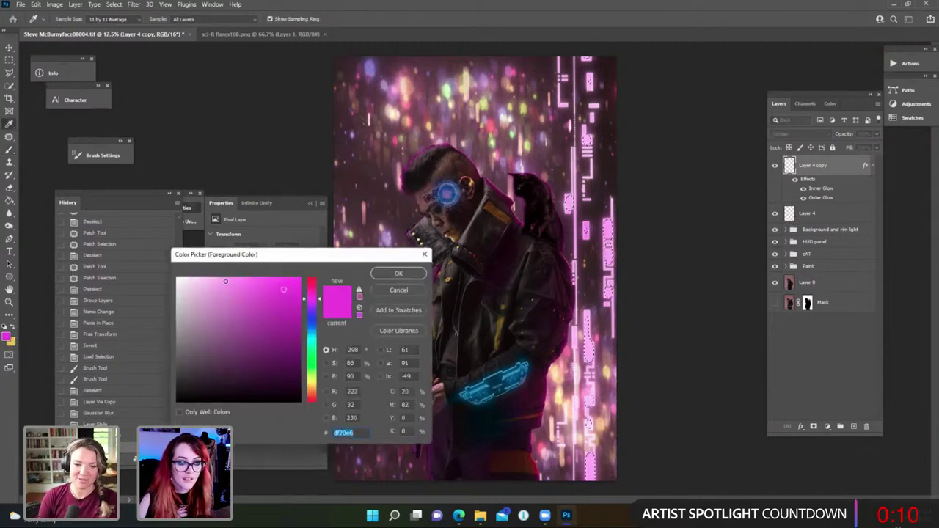
{"action": "left_click", "coordinate": [222, 277]}
{"action": "left_click", "coordinate": [398, 274]}
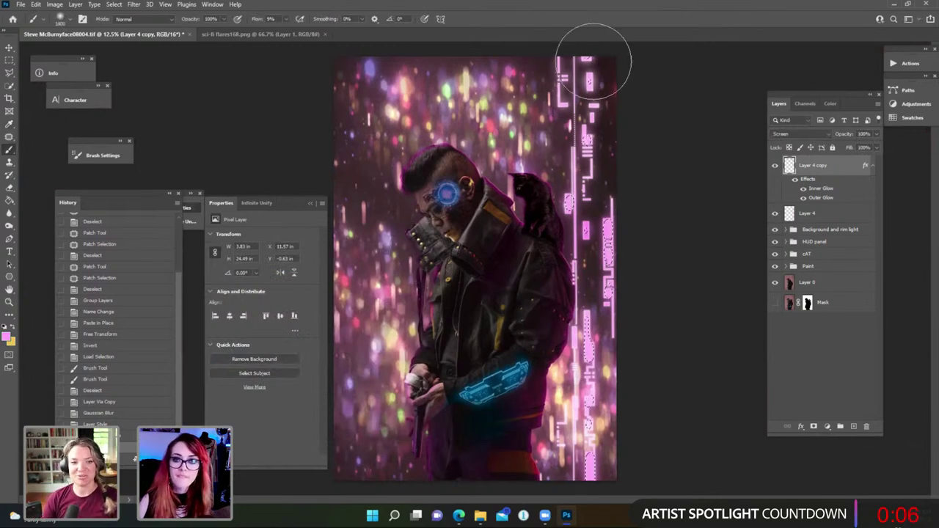
{"action": "mouse_move", "coordinate": [620, 104]}
{"action": "left_mouse_down"}
{"action": "mouse_move", "coordinate": [617, 172]}
{"action": "mouse_move", "coordinate": [634, 196]}
{"action": "mouse_move", "coordinate": [583, 257]}
{"action": "mouse_move", "coordinate": [592, 277]}
{"action": "mouse_move", "coordinate": [648, 291]}
{"action": "mouse_move", "coordinate": [646, 325]}
{"action": "mouse_move", "coordinate": [537, 433]}
{"action": "mouse_move", "coordinate": [548, 459]}
{"action": "mouse_move", "coordinate": [628, 469]}
{"action": "mouse_move", "coordinate": [609, 471]}
{"action": "mouse_move", "coordinate": [580, 433]}
{"action": "mouse_move", "coordinate": [641, 411]}
{"action": "mouse_move", "coordinate": [555, 480]}
{"action": "mouse_move", "coordinate": [564, 366]}
{"action": "mouse_move", "coordinate": [617, 214]}
{"action": "mouse_move", "coordinate": [598, 73]}
{"action": "left_mouse_up"}
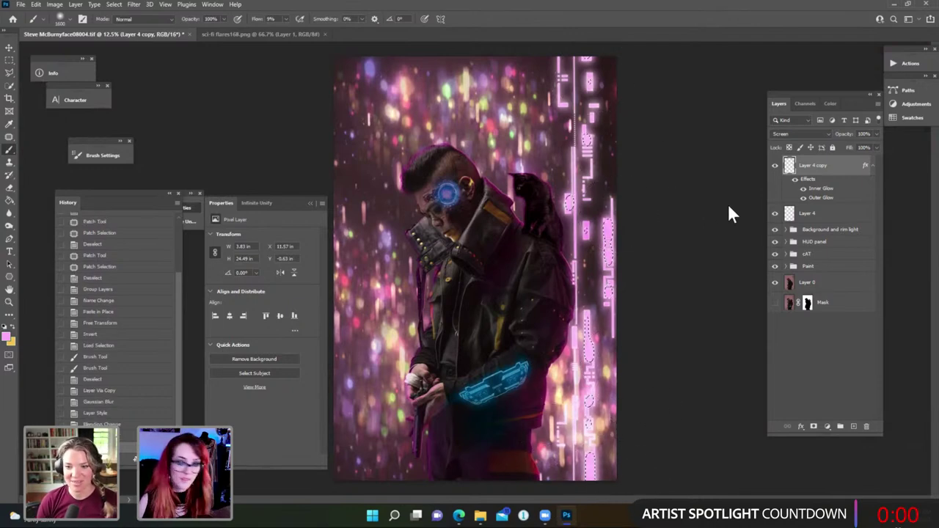
Add 2% noise to Layer 4 and Layer 4 copy, and lower the copy's opacity to 60%.
{"action": "left_click", "coordinate": [814, 214]}
{"action": "left_click", "coordinate": [134, 4]}
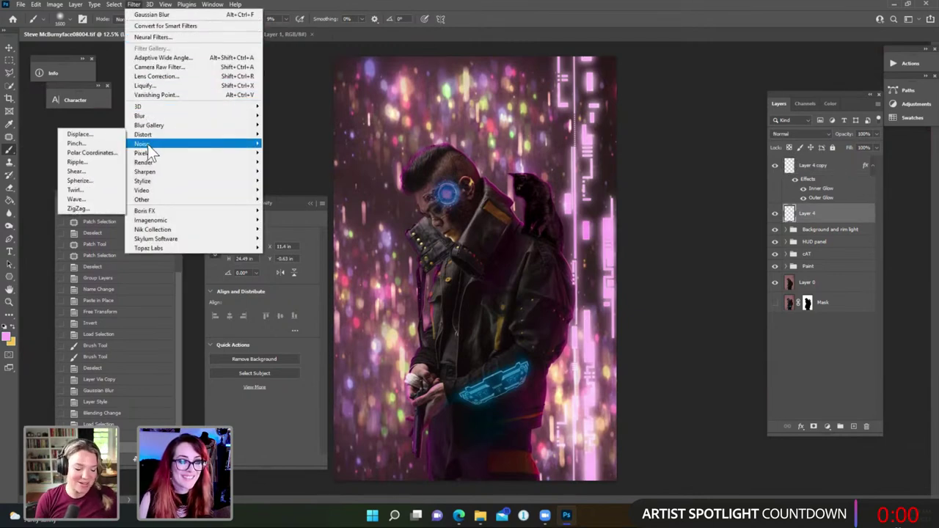
{"action": "mouse_move", "coordinate": [147, 145]}
{"action": "left_click", "coordinate": [112, 143]}
{"action": "left_click", "coordinate": [624, 135]}
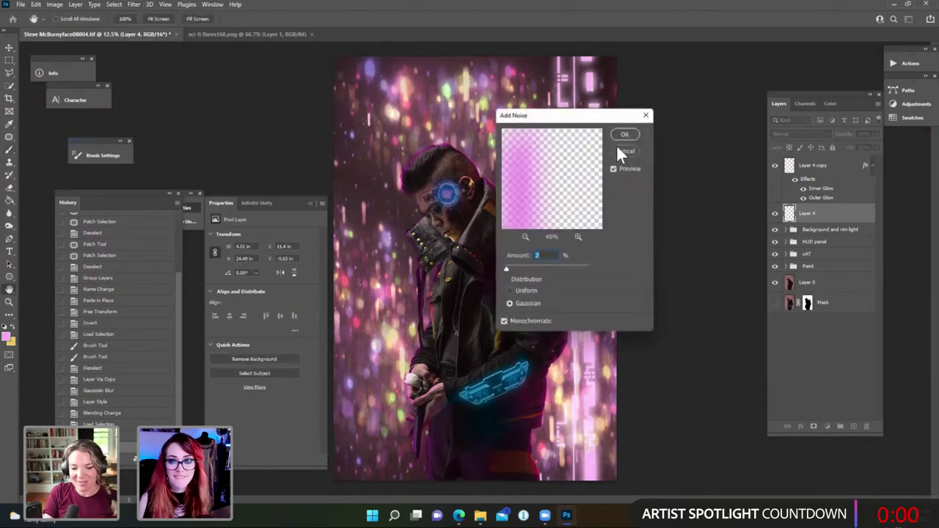
{"action": "left_click", "coordinate": [820, 175]}
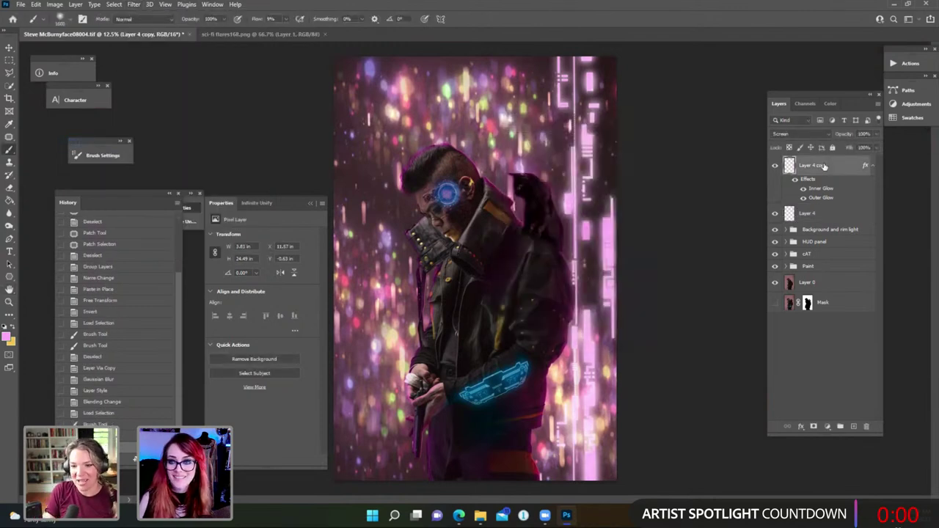
{"action": "left_click", "coordinate": [136, 5]}
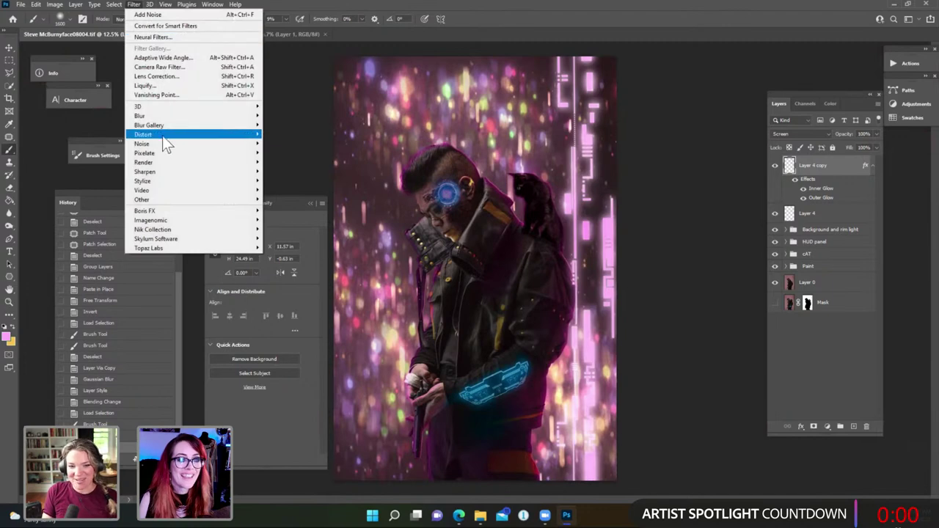
{"action": "mouse_move", "coordinate": [156, 143]}
{"action": "left_click", "coordinate": [111, 143]}
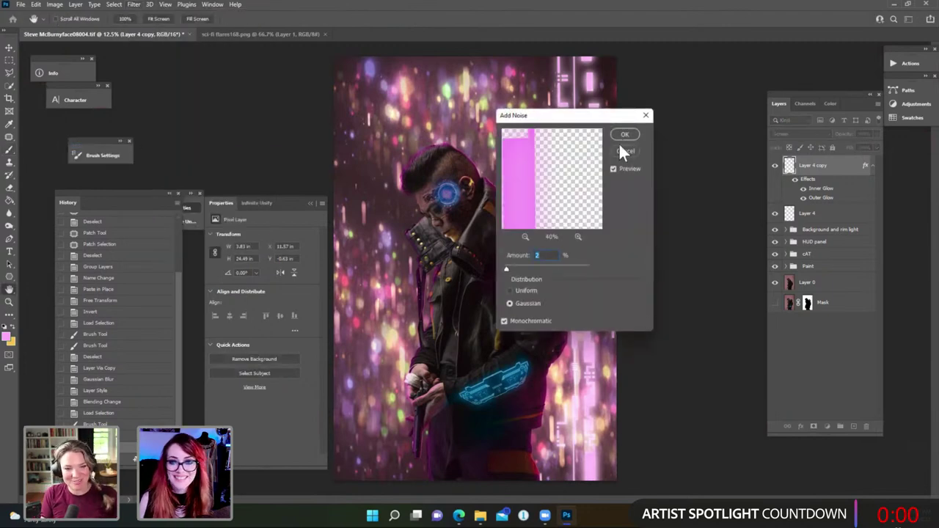
{"action": "left_click", "coordinate": [623, 135]}
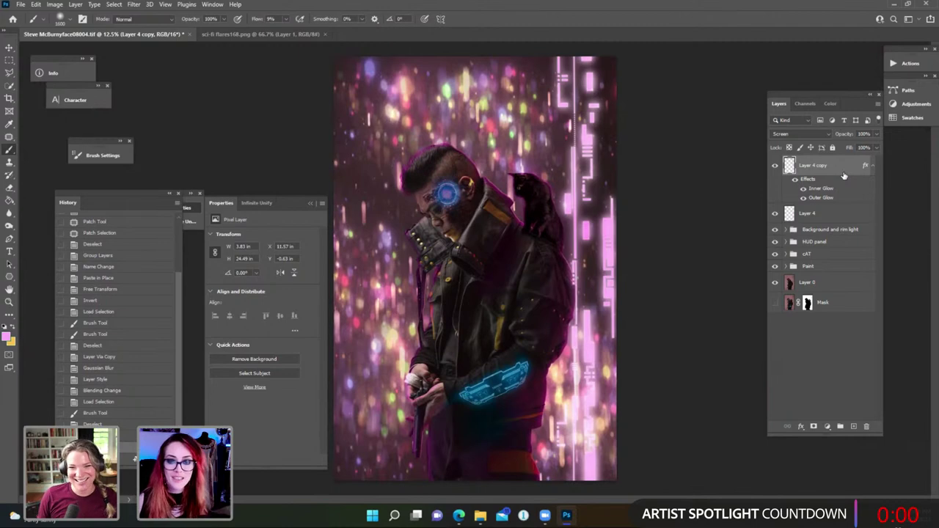
{"action": "left_click_drag", "start_coordinate": [875, 133], "coordinate": [860, 147]}
Move the Layer 4 copy flare strip slightly to the left.
{"action": "left_click", "coordinate": [837, 213]}
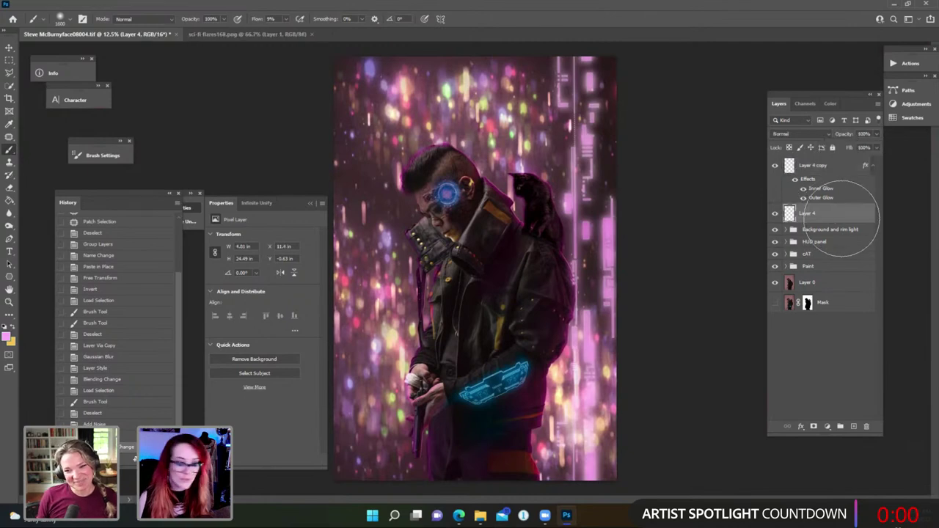
{"action": "left_click", "coordinate": [842, 166]}
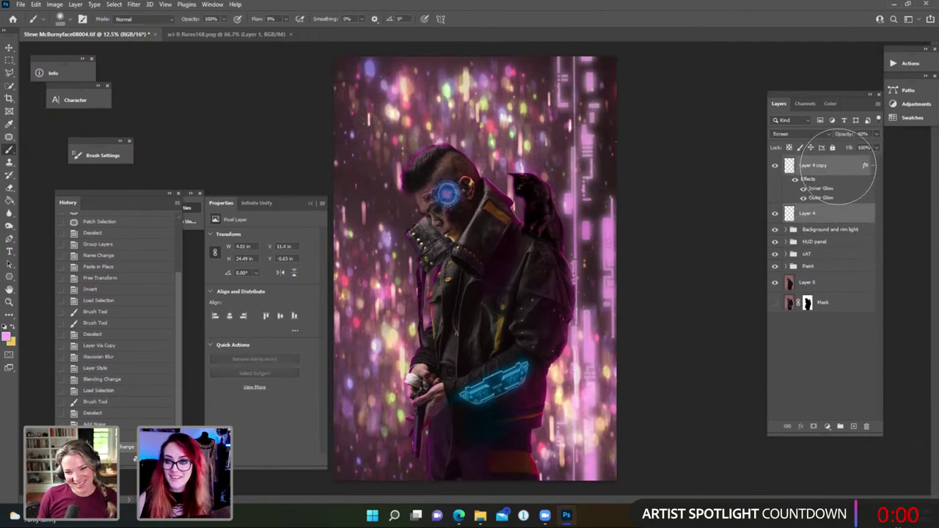
{"action": "key", "text": "v"}
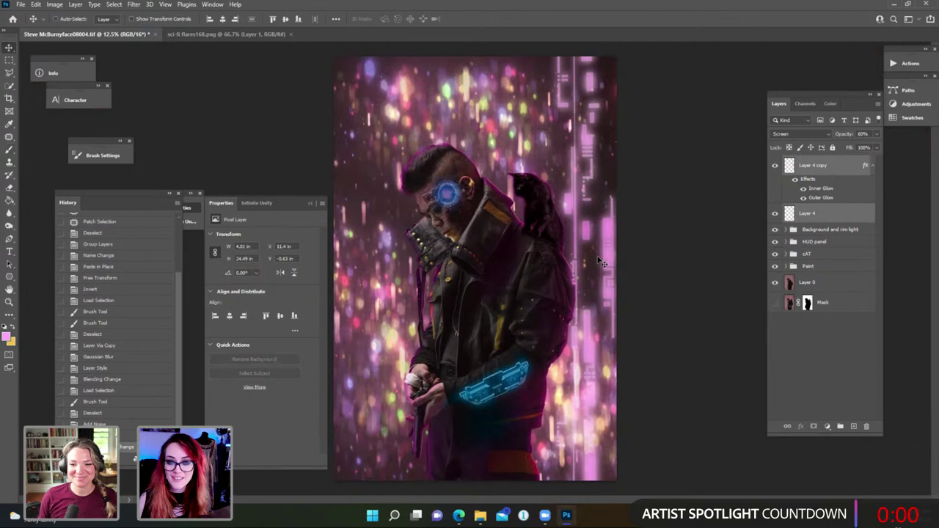
{"action": "mouse_move", "coordinate": [598, 262]}
{"action": "left_mouse_down"}
{"action": "mouse_move", "coordinate": [585, 260]}
{"action": "mouse_move", "coordinate": [596, 261]}
{"action": "left_mouse_up"}
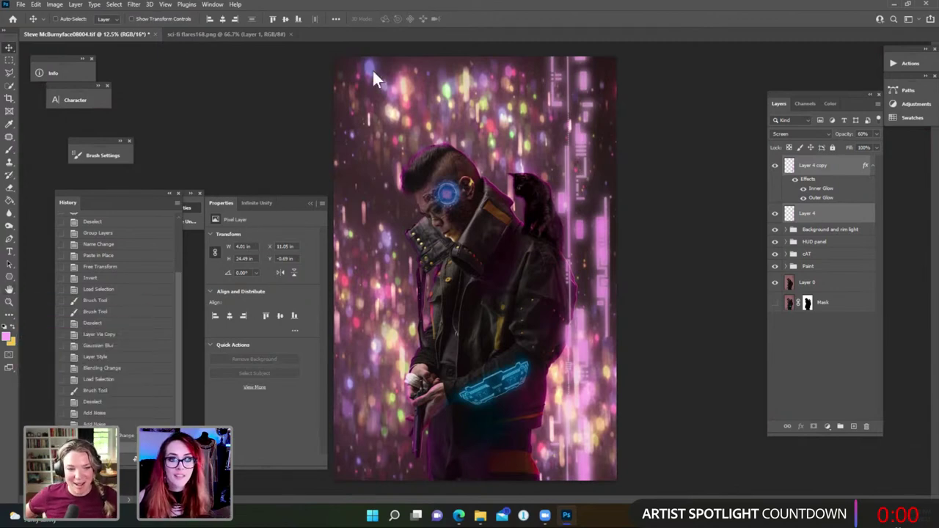
Close the sci-fi flares168.png document and save the portrait.
{"action": "left_click", "coordinate": [233, 34]}
{"action": "left_click", "coordinate": [292, 34]}
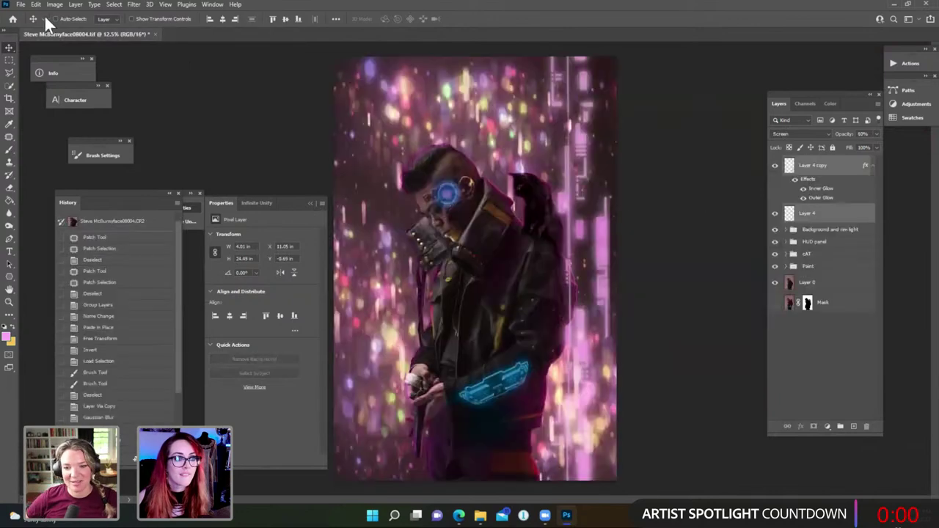
{"action": "left_click", "coordinate": [21, 4]}
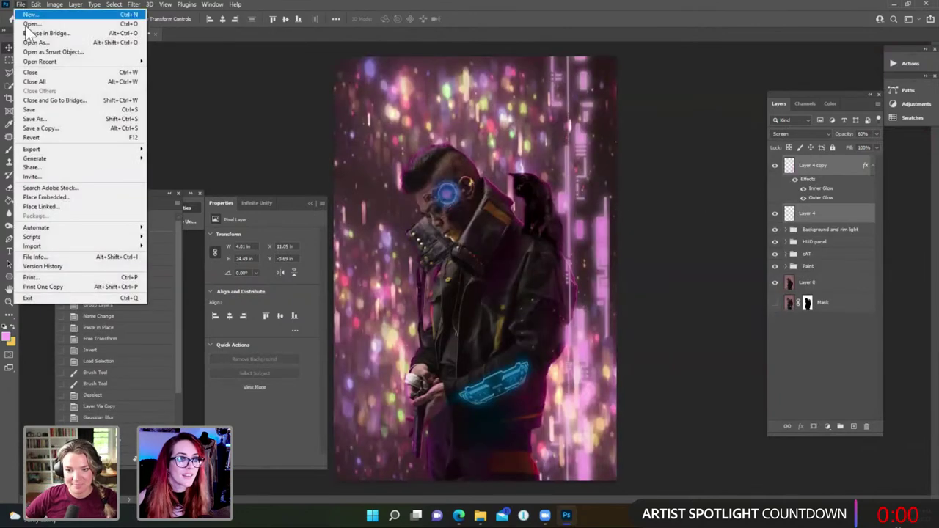
{"action": "left_click", "coordinate": [37, 110]}
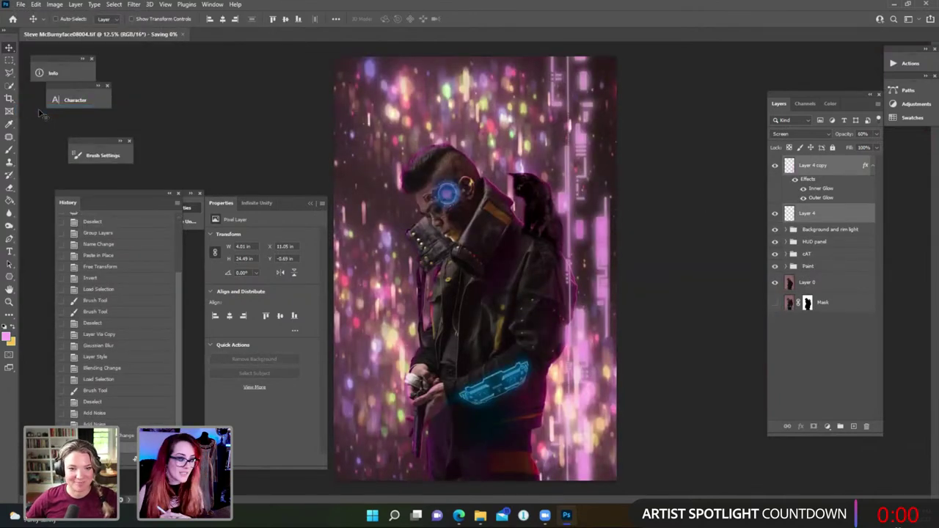
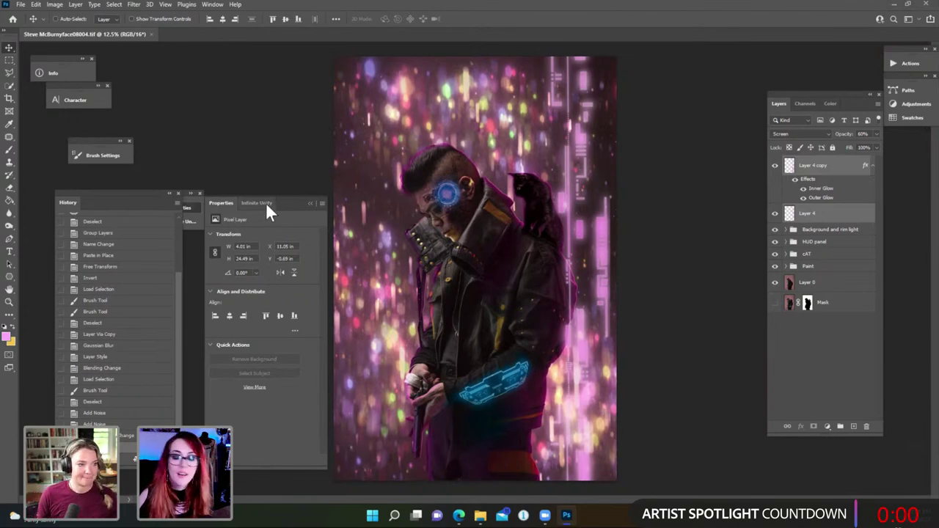
Switch from the Photoshop composite to the Edge window showing the artist's Instagram profile.
{"action": "key", "text": "alt+Tab"}
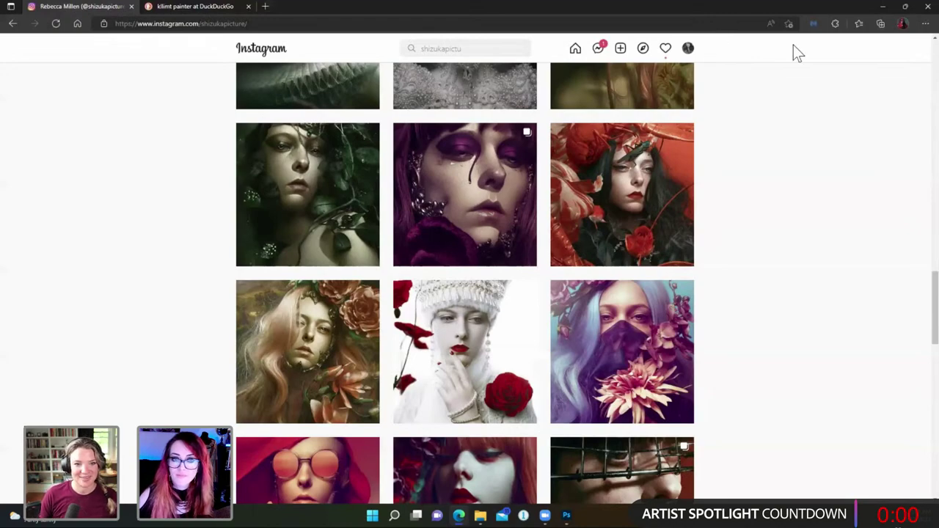
{"action": "scroll", "coordinate": [694, 220], "scroll_direction": "up", "scroll_amount": 6}
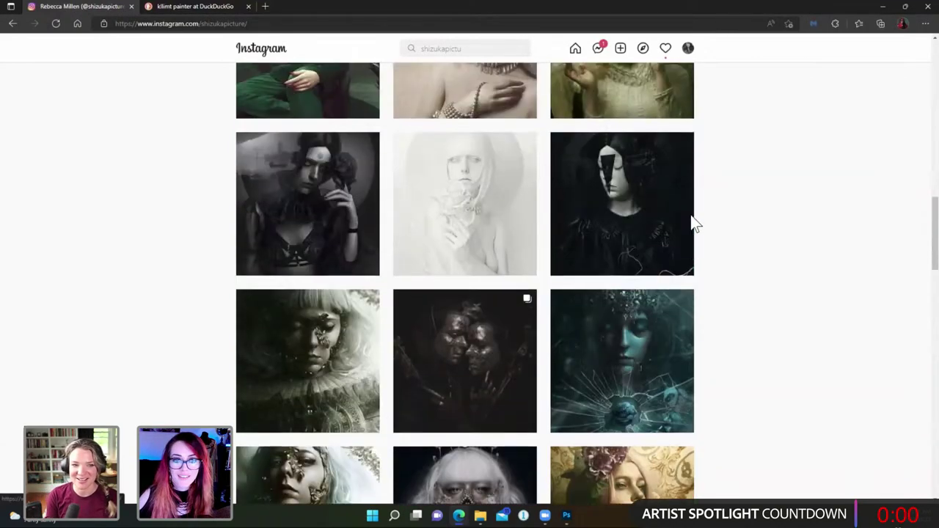
{"action": "scroll", "coordinate": [694, 225], "scroll_direction": "up", "scroll_amount": 10}
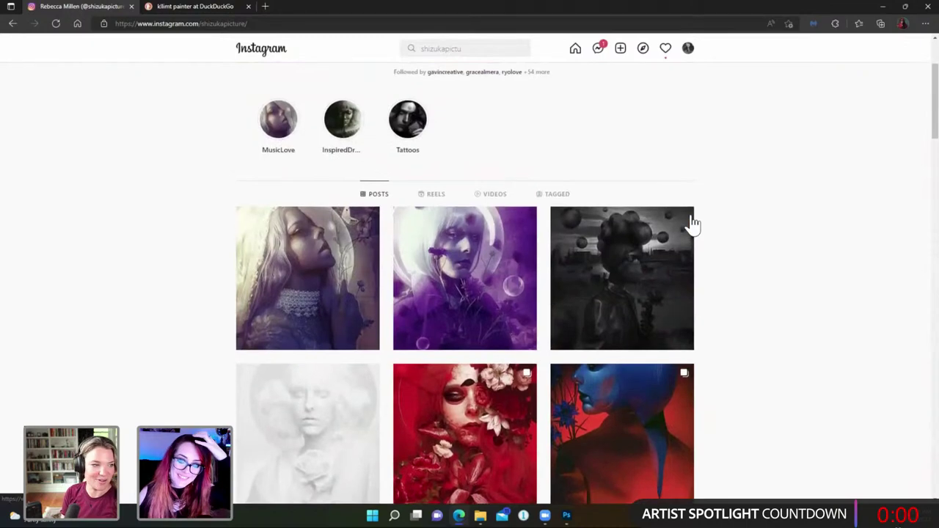
{"action": "scroll", "coordinate": [693, 225], "scroll_direction": "up", "scroll_amount": 2}
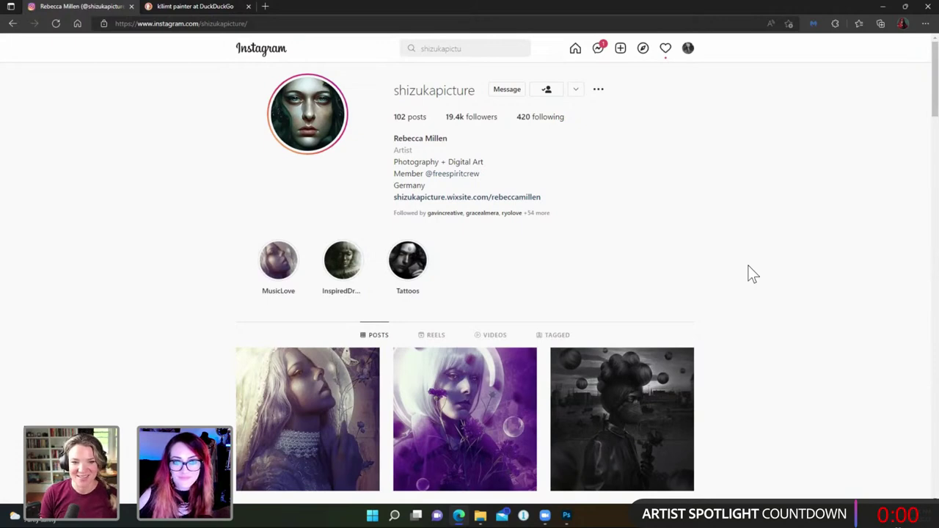
{"action": "scroll", "coordinate": [752, 273], "scroll_direction": "down", "scroll_amount": 1}
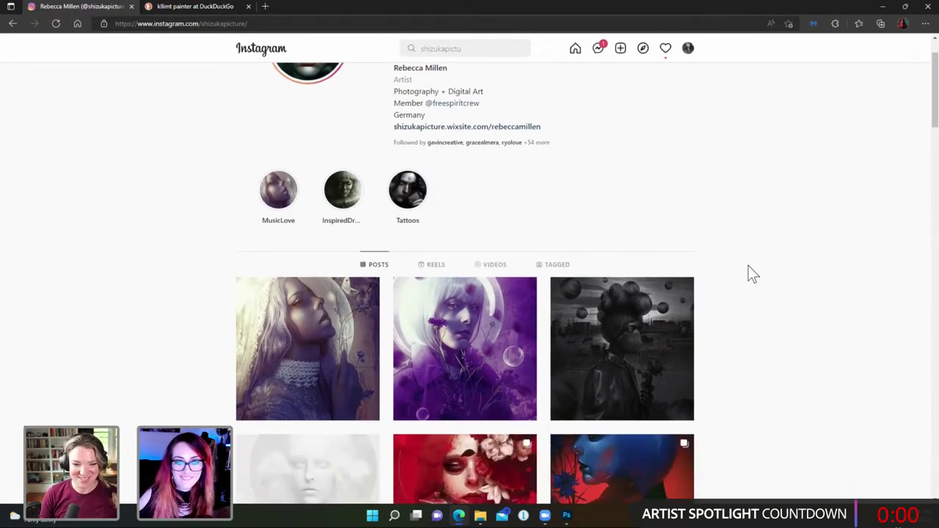
{"action": "scroll", "coordinate": [752, 272], "scroll_direction": "down", "scroll_amount": 1}
{"action": "scroll", "coordinate": [755, 273], "scroll_direction": "down", "scroll_amount": 1}
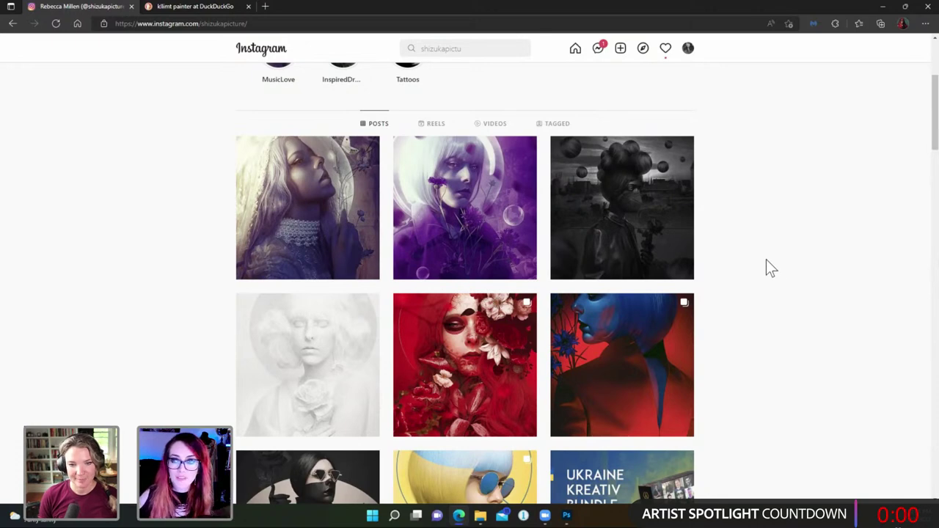
Page through five Instagram posts to the blue-haired Red Sparrow portrait, then return to the Klimt results.
{"action": "left_click", "coordinate": [310, 195]}
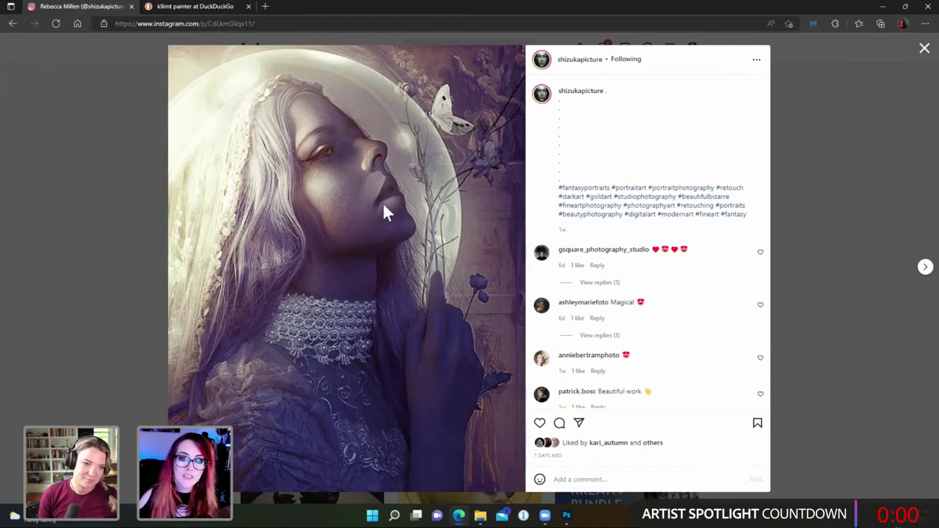
{"action": "key", "text": "Right"}
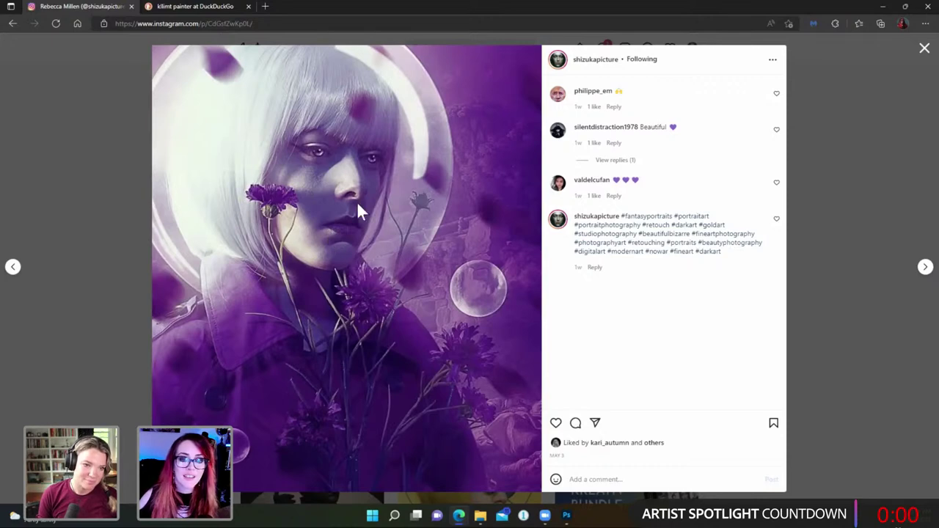
{"action": "key", "text": "Right"}
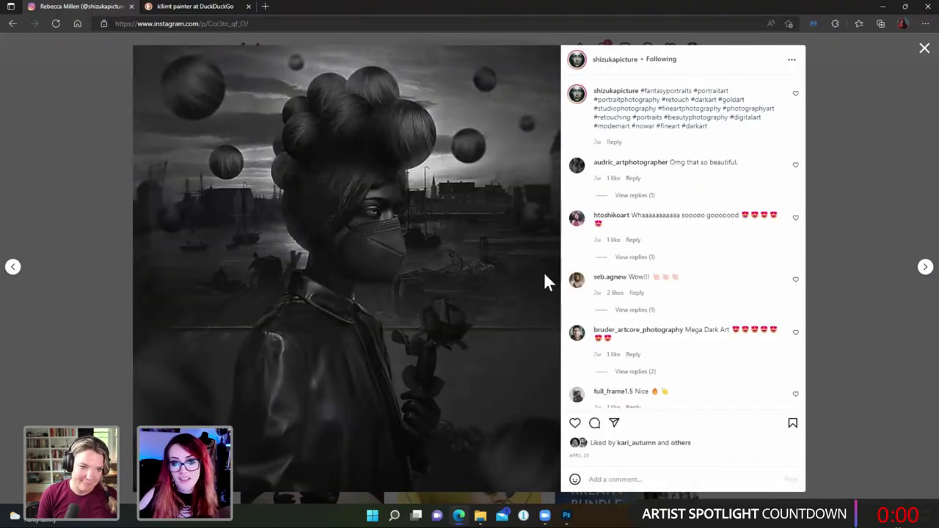
{"action": "key", "text": "Right"}
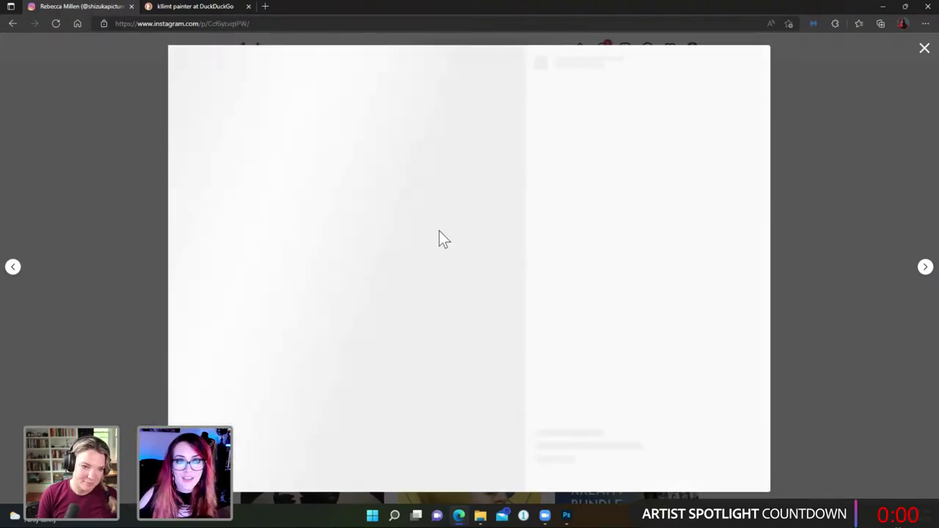
{"action": "key", "text": "Right"}
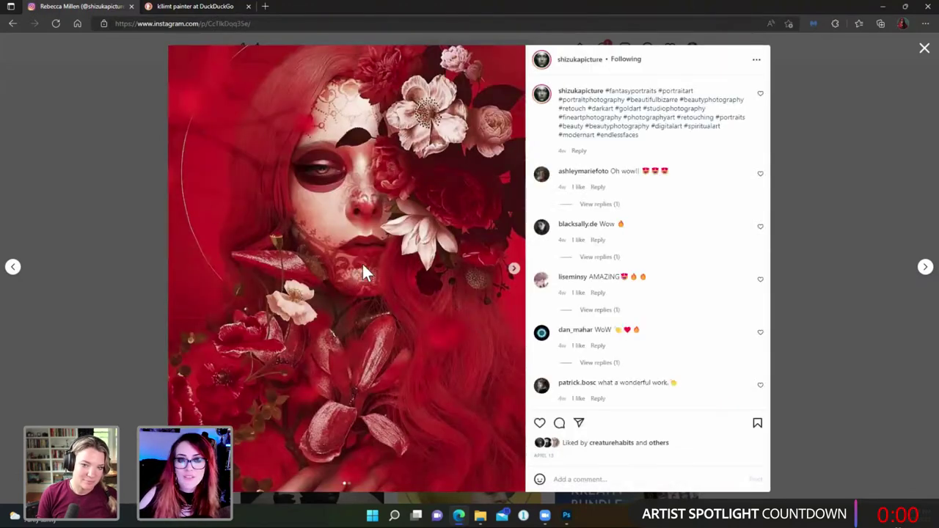
{"action": "key", "text": "Right"}
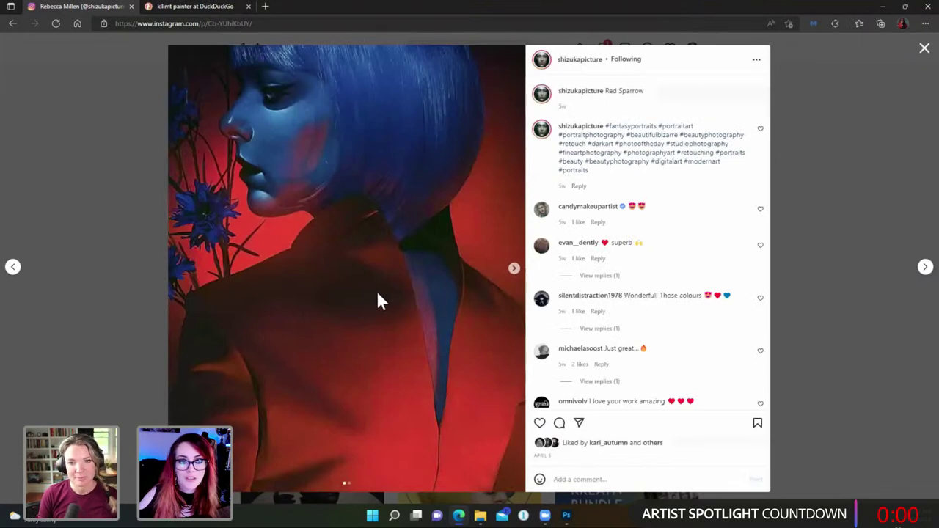
{"action": "left_click", "coordinate": [211, 4]}
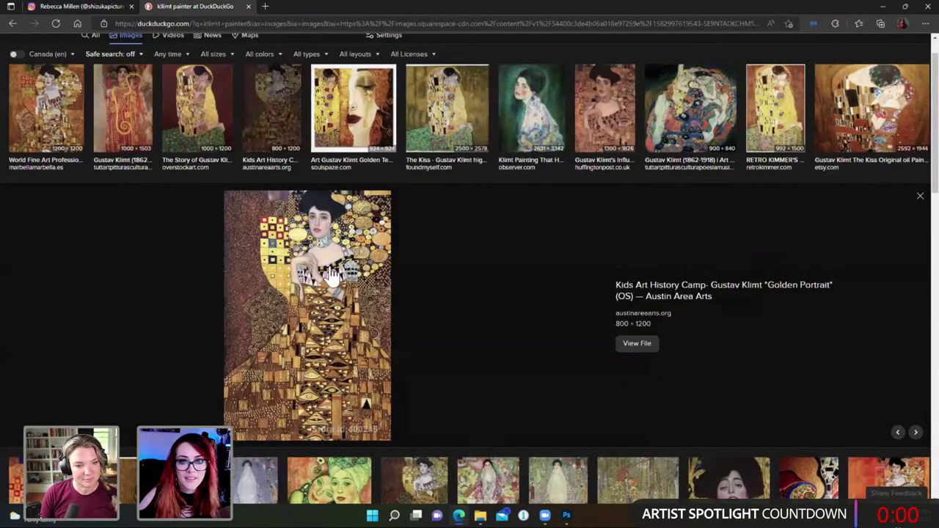
Preview the green Klimt portrait from observer.com, then The Kiss from overstockart.com.
{"action": "left_click", "coordinate": [536, 109]}
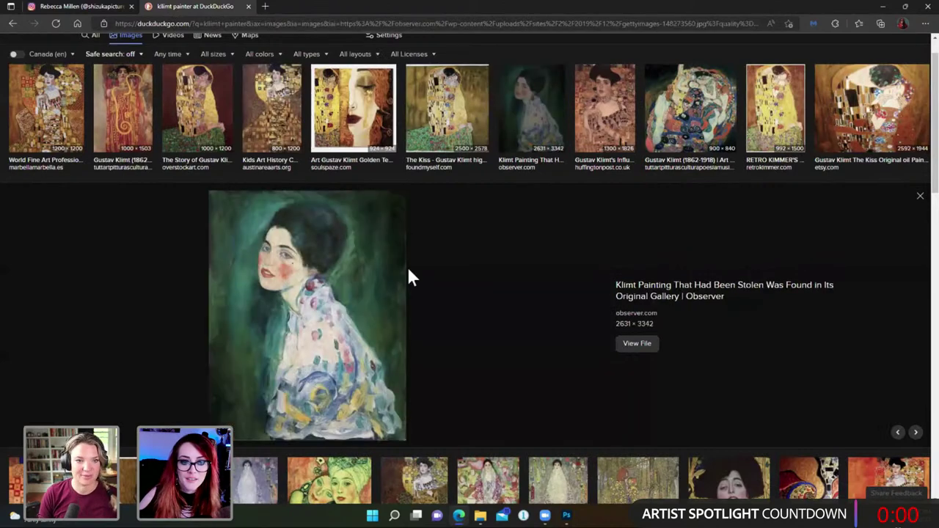
{"action": "left_click", "coordinate": [210, 119]}
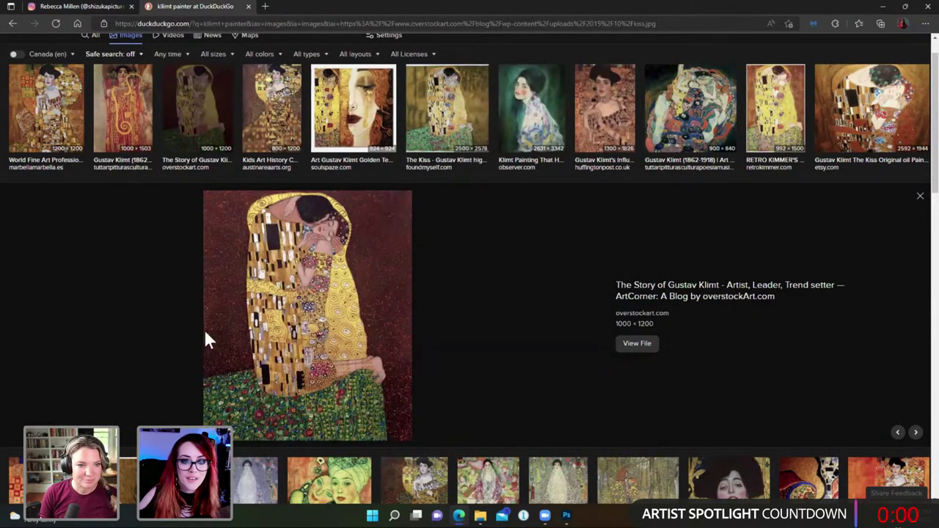
View Red Sparrow's second slide on Instagram, then open the black-and-white sunglasses portrait.
{"action": "left_click", "coordinate": [87, 5]}
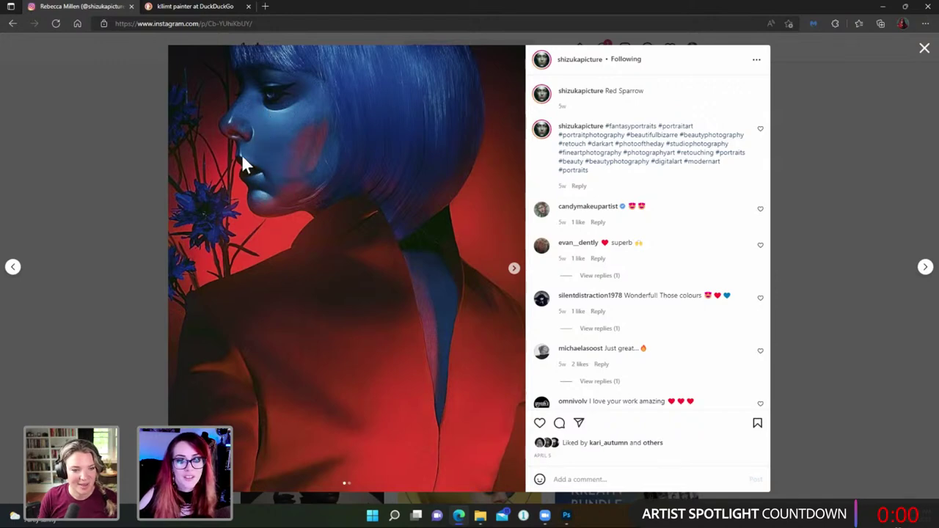
{"action": "left_click", "coordinate": [515, 270]}
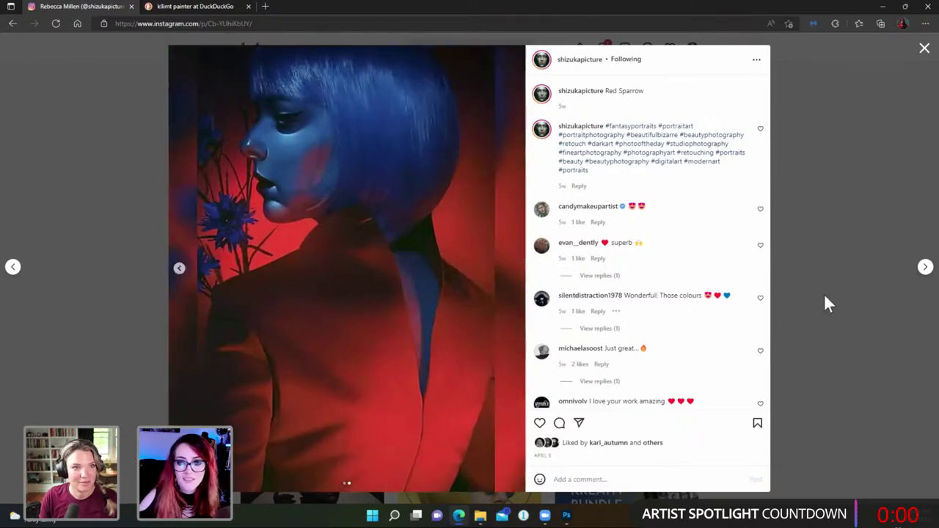
{"action": "left_click", "coordinate": [845, 287]}
{"action": "scroll", "coordinate": [788, 352], "scroll_direction": "down", "scroll_amount": 4}
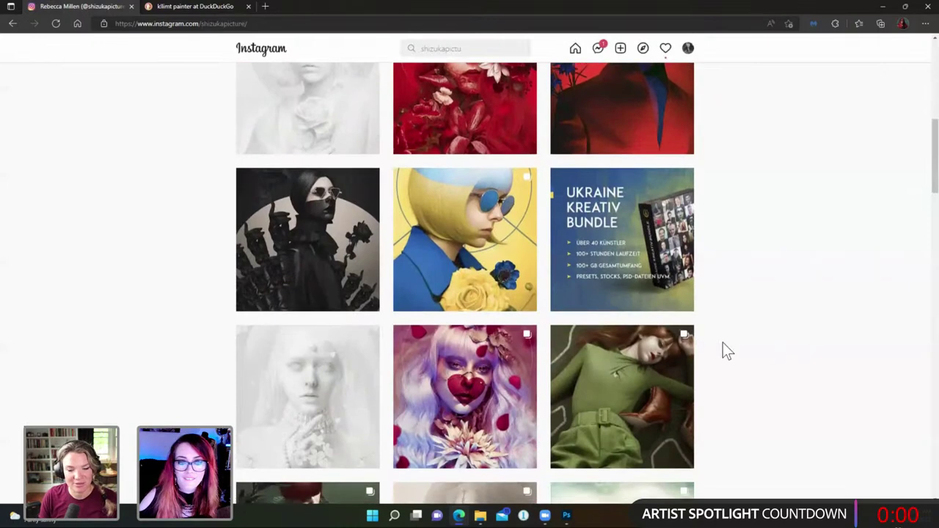
{"action": "left_click", "coordinate": [345, 253]}
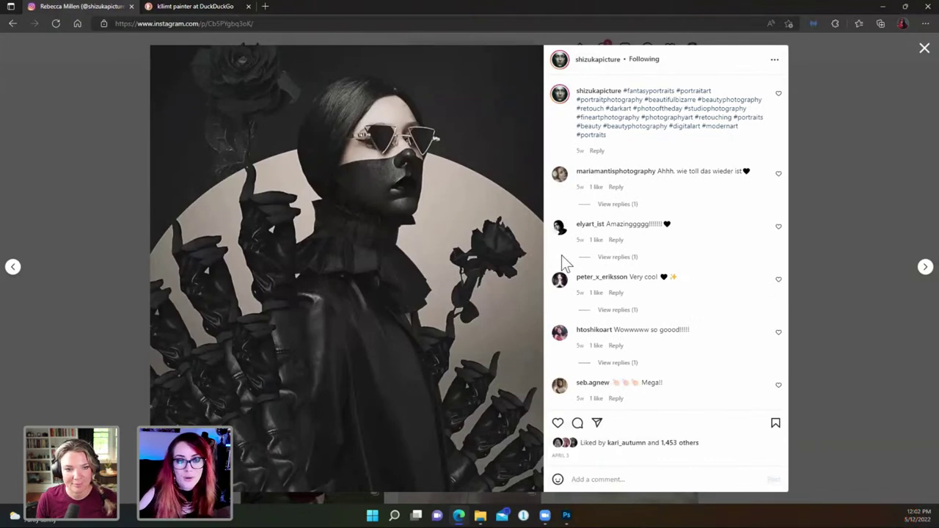
View the yellow-haired portrait post, then the heart-face portrait post.
{"action": "left_click", "coordinate": [924, 268]}
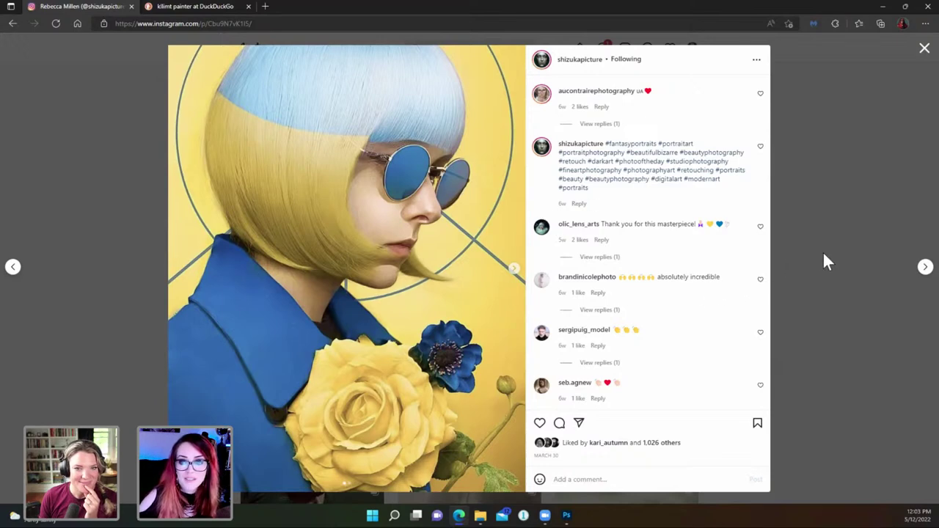
{"action": "left_click", "coordinate": [863, 292]}
{"action": "scroll", "coordinate": [840, 308], "scroll_direction": "down", "scroll_amount": 3}
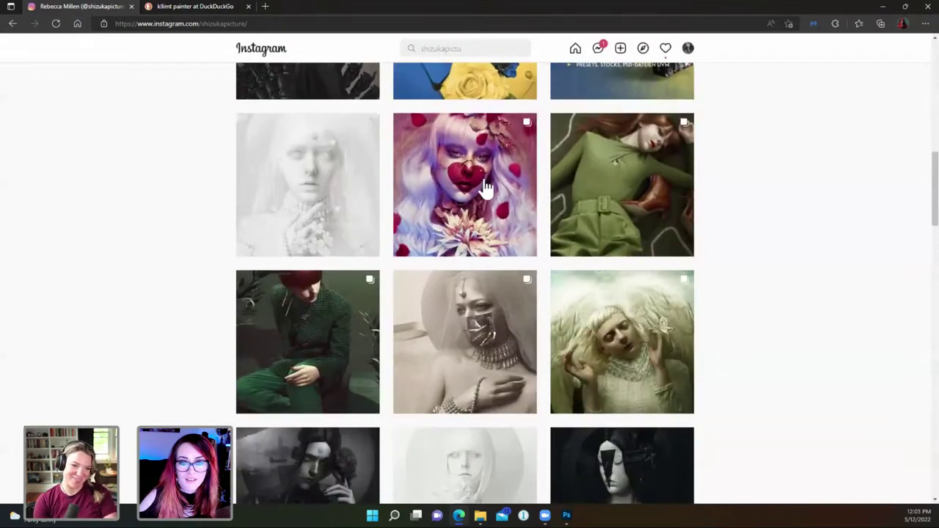
{"action": "left_click", "coordinate": [484, 188]}
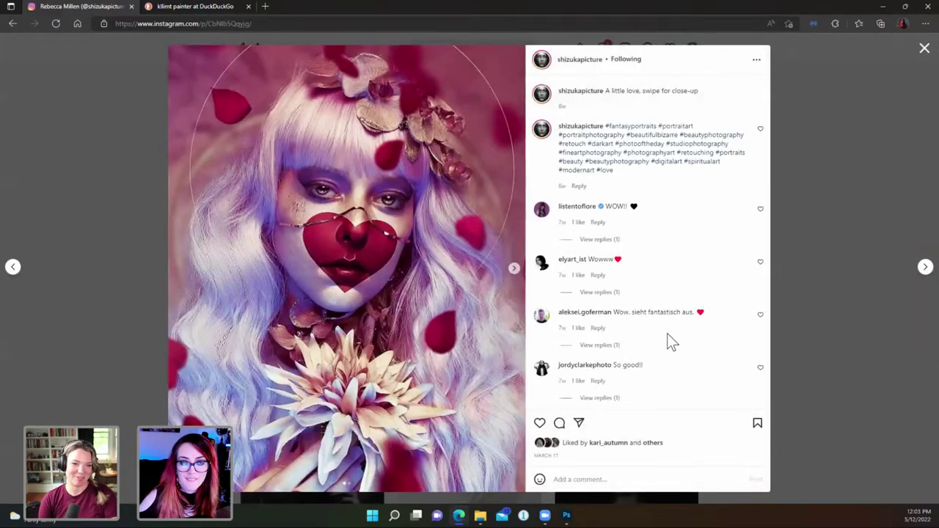
{"action": "left_click", "coordinate": [864, 296]}
Scroll down to view the masked-woman post and return to the profile grid.
{"action": "scroll", "coordinate": [800, 319], "scroll_direction": "down", "scroll_amount": 2}
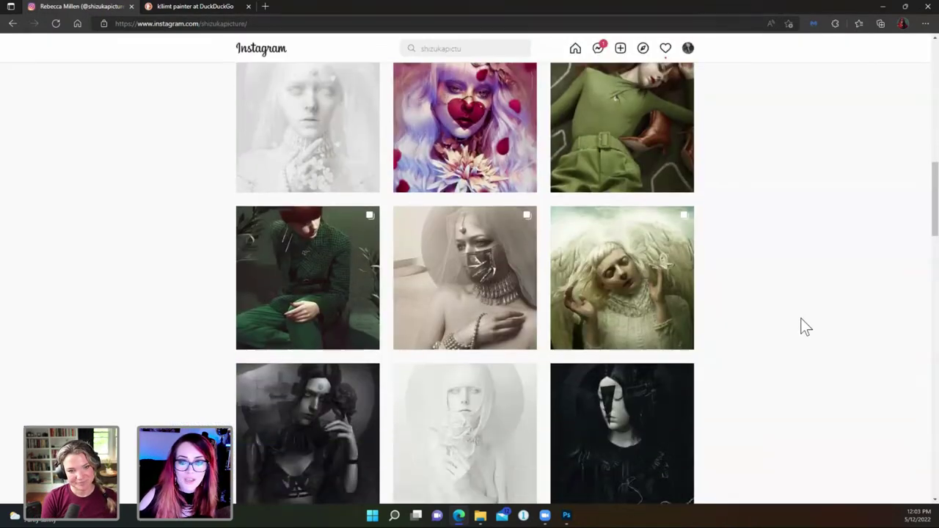
{"action": "scroll", "coordinate": [748, 308], "scroll_direction": "down", "scroll_amount": 1}
{"action": "left_click", "coordinate": [494, 139]}
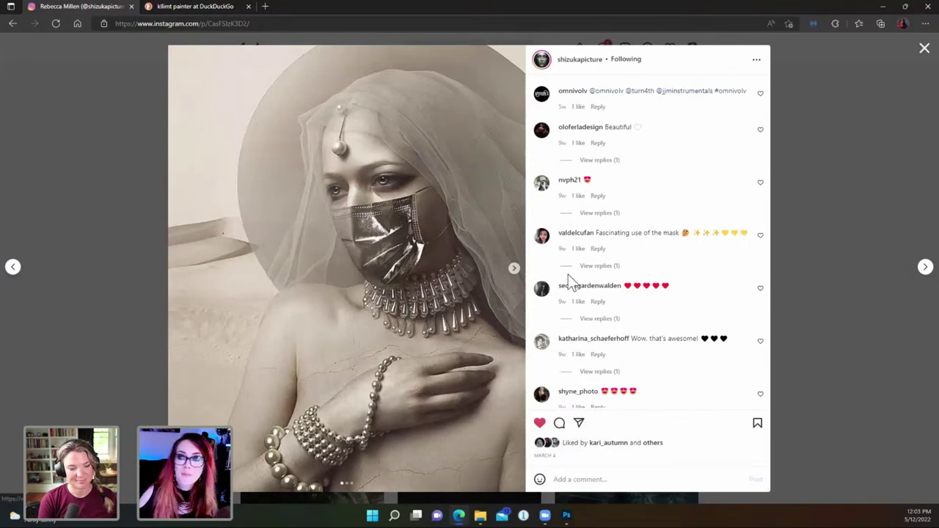
{"action": "left_click", "coordinate": [840, 303]}
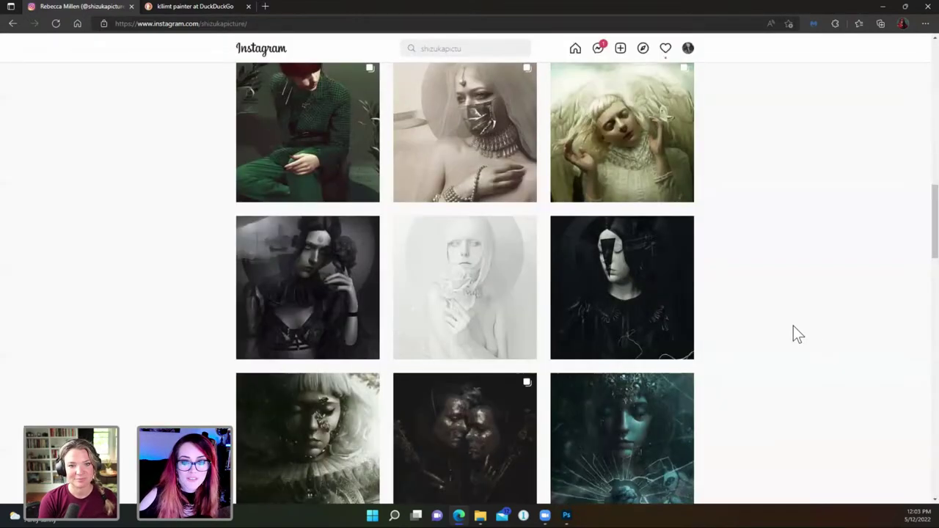
View the dark two-figure post and return to the profile grid.
{"action": "scroll", "coordinate": [794, 326], "scroll_direction": "down", "scroll_amount": 3}
{"action": "left_click", "coordinate": [486, 251]}
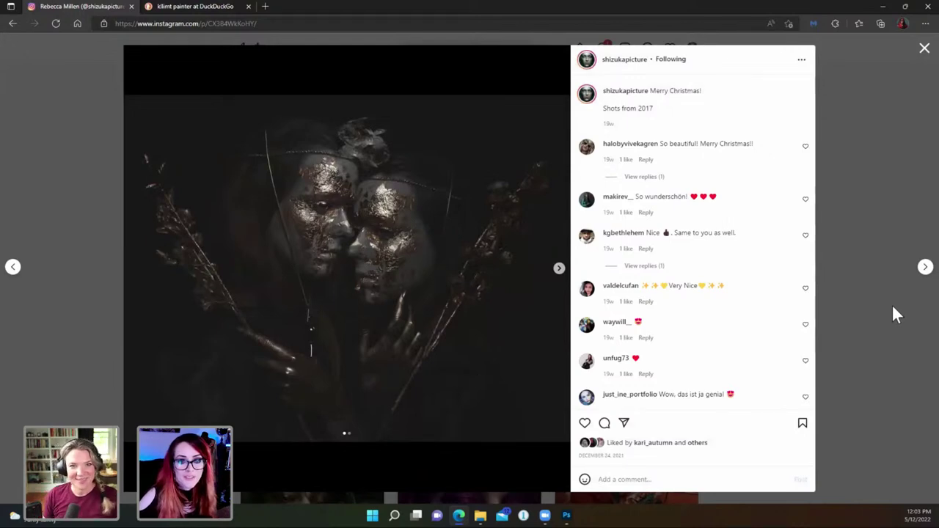
{"action": "left_click", "coordinate": [888, 328]}
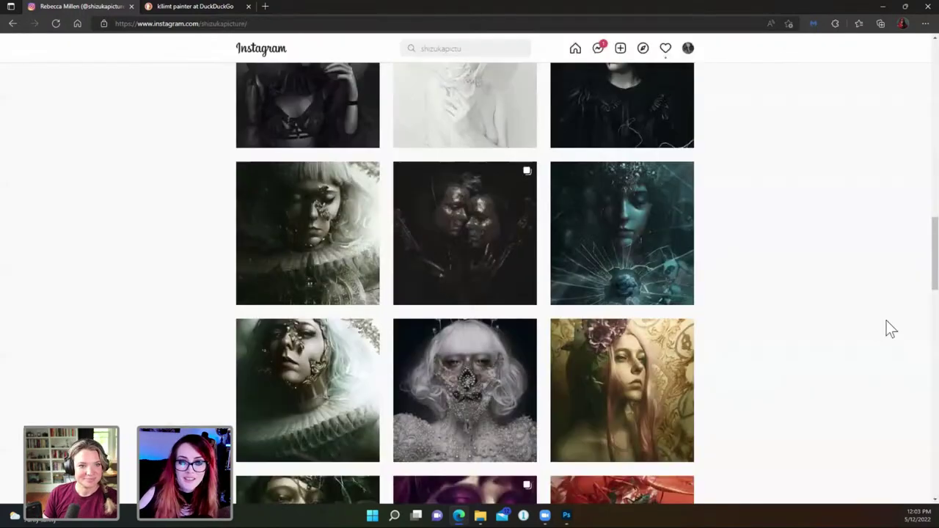
Scroll further down the grid to view another dark post.
{"action": "scroll", "coordinate": [856, 335], "scroll_direction": "down", "scroll_amount": 4}
{"action": "scroll", "coordinate": [856, 335], "scroll_direction": "down", "scroll_amount": 2}
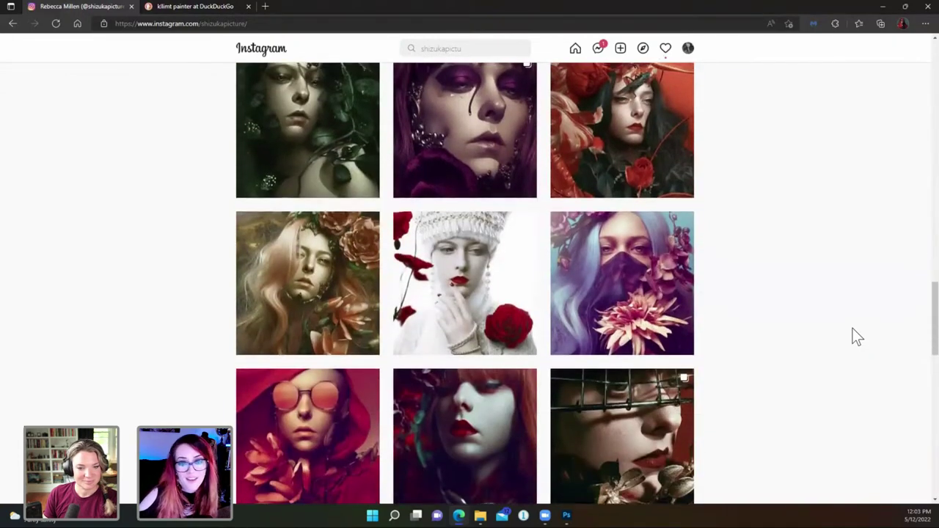
{"action": "scroll", "coordinate": [849, 332], "scroll_direction": "down", "scroll_amount": 2}
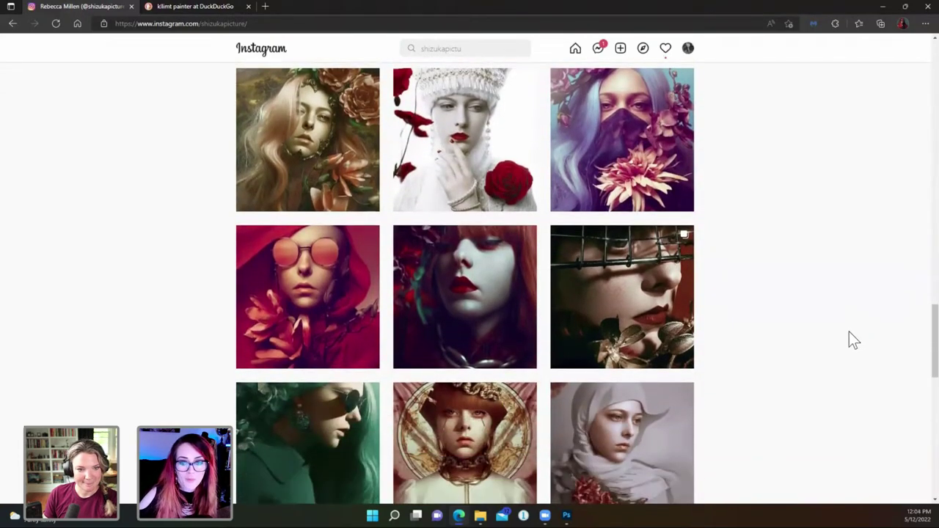
{"action": "scroll", "coordinate": [817, 420], "scroll_direction": "down", "scroll_amount": 2}
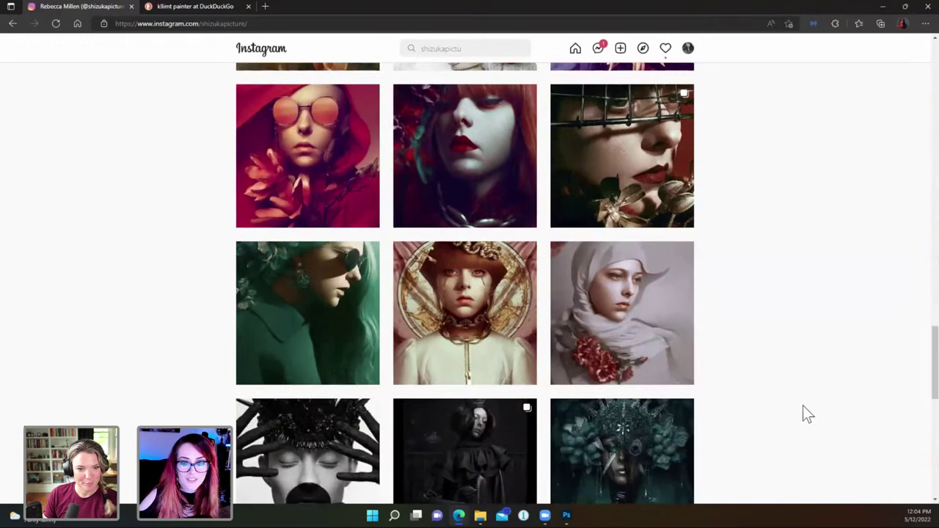
{"action": "scroll", "coordinate": [749, 402], "scroll_direction": "down", "scroll_amount": 1}
{"action": "left_click", "coordinate": [473, 387]}
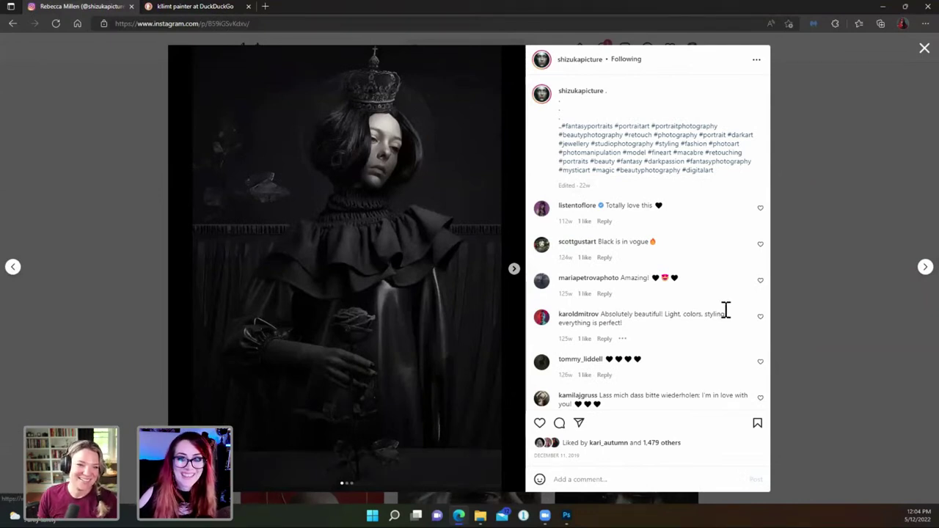
{"action": "left_click", "coordinate": [848, 330]}
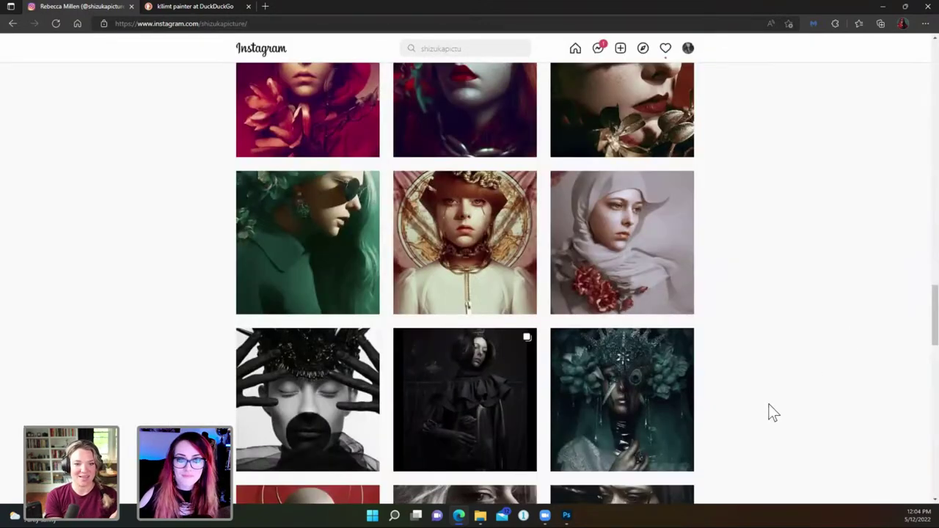
View the pale portrait holding a rose, then open the teal shattered-glass portrait.
{"action": "scroll", "coordinate": [771, 408], "scroll_direction": "up", "scroll_amount": 2}
{"action": "scroll", "coordinate": [771, 413], "scroll_direction": "up", "scroll_amount": 10}
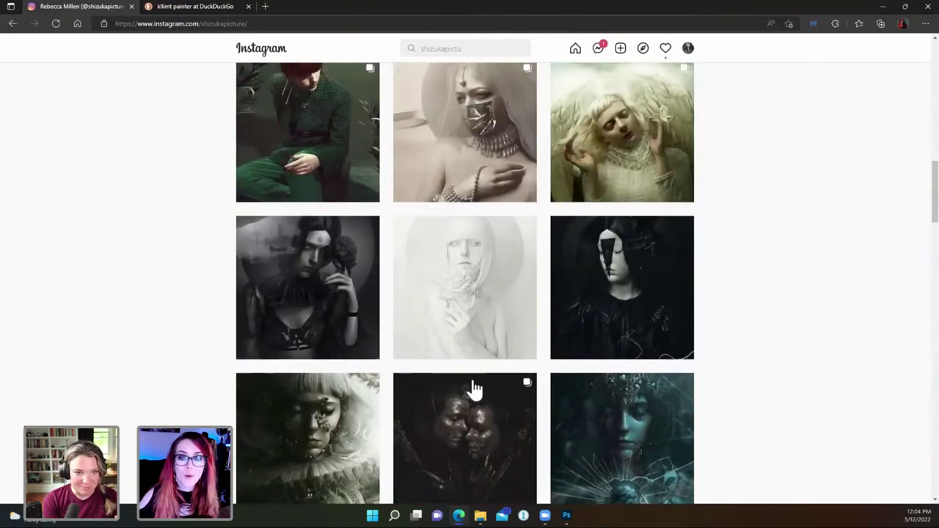
{"action": "left_click", "coordinate": [505, 297]}
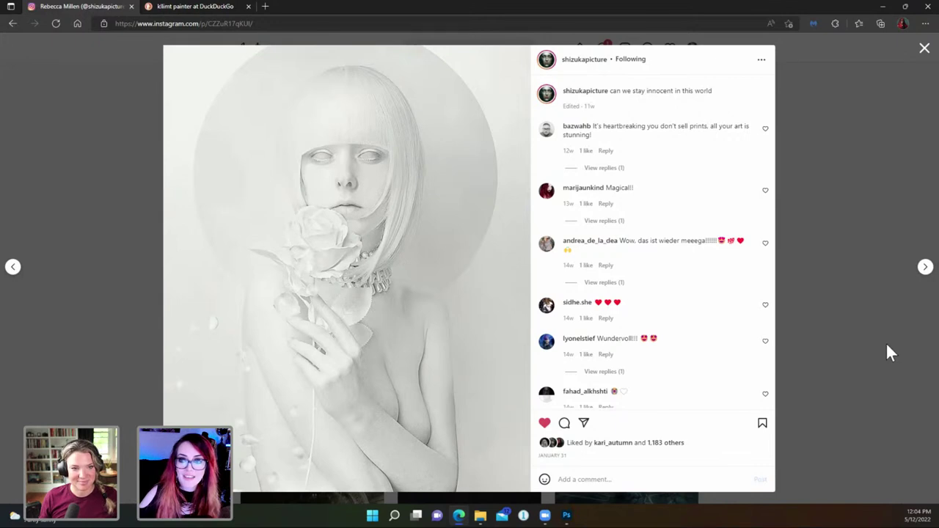
{"action": "left_click", "coordinate": [849, 375]}
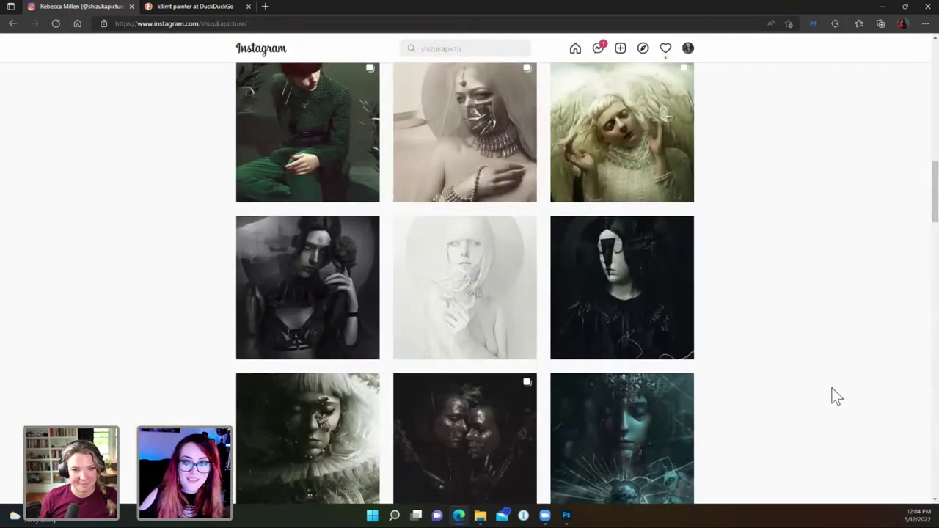
{"action": "scroll", "coordinate": [829, 394], "scroll_direction": "down", "scroll_amount": 2}
{"action": "left_click", "coordinate": [654, 334]}
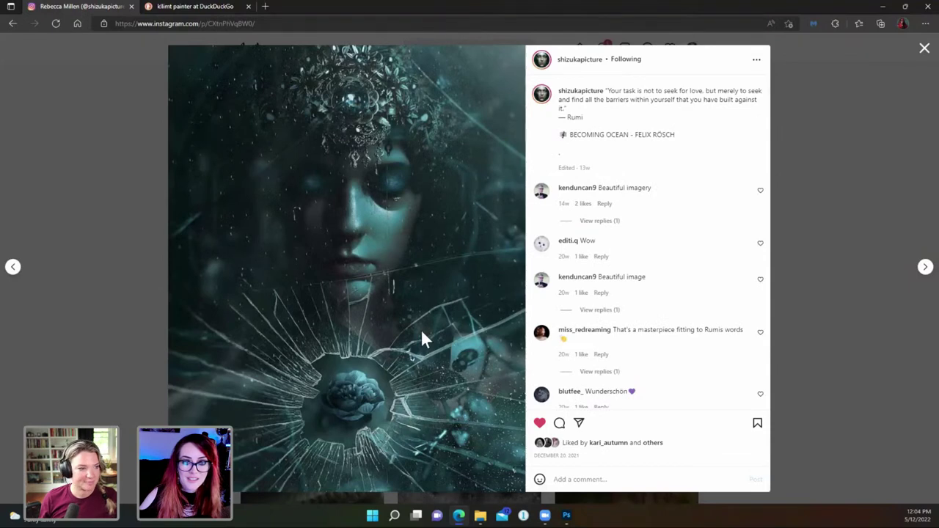
Close the teal post and view the purple 'Spellbound' eyeshadow collaboration post.
{"action": "left_click", "coordinate": [815, 316]}
{"action": "scroll", "coordinate": [818, 316], "scroll_direction": "down", "scroll_amount": 6}
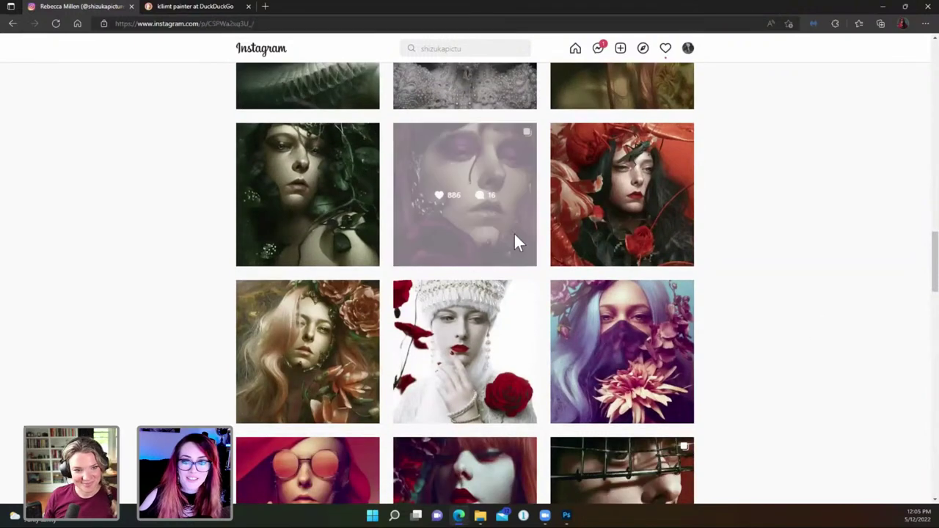
{"action": "left_click", "coordinate": [515, 243]}
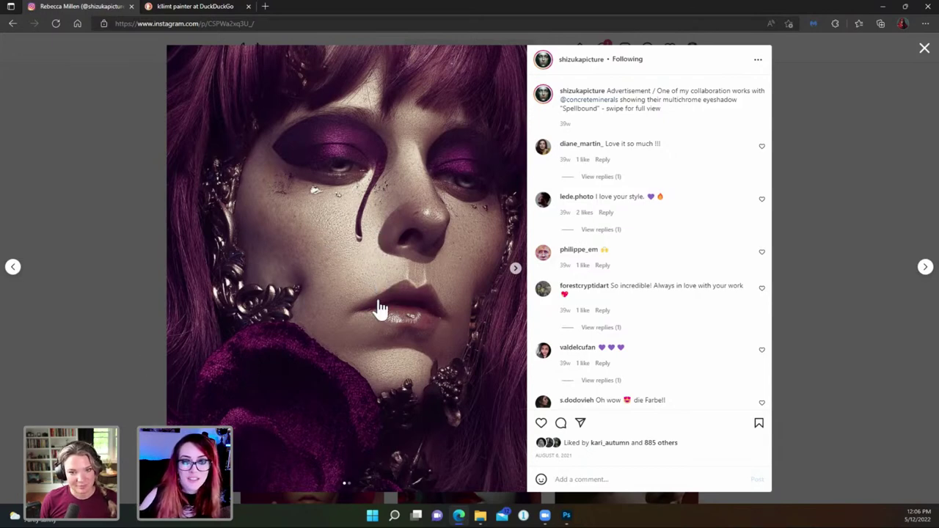
{"action": "left_click", "coordinate": [124, 372]}
{"action": "scroll", "coordinate": [124, 375], "scroll_direction": "down", "scroll_amount": 5}
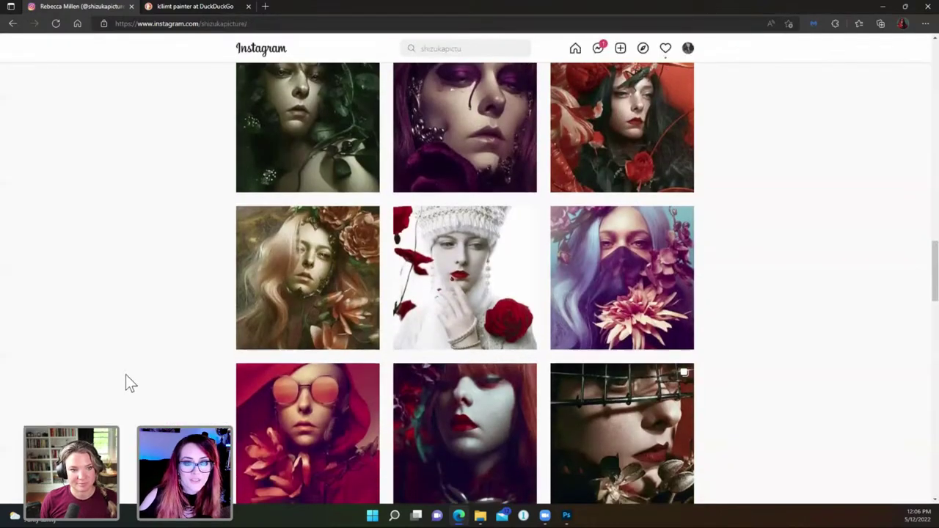
View the red and white symmetrical Red (2017) post.
{"action": "scroll", "coordinate": [128, 377], "scroll_direction": "down", "scroll_amount": 7}
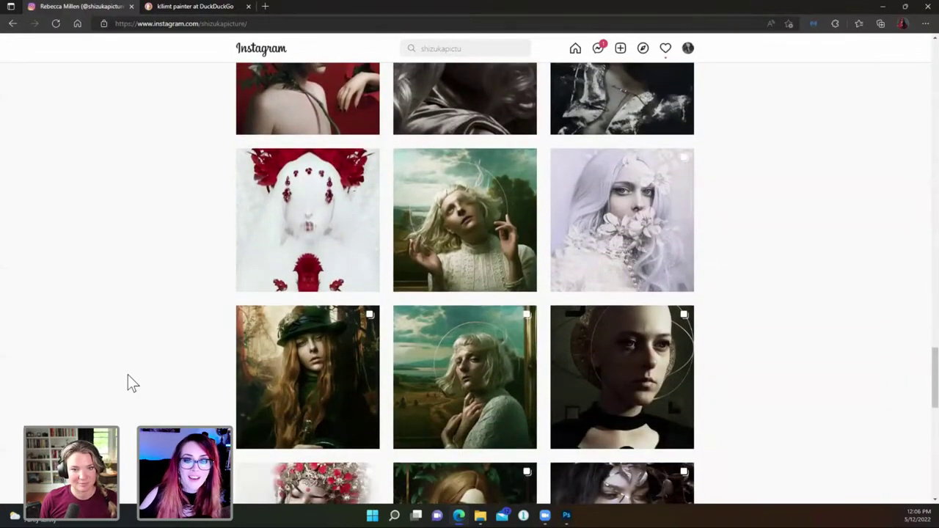
{"action": "left_click", "coordinate": [290, 259]}
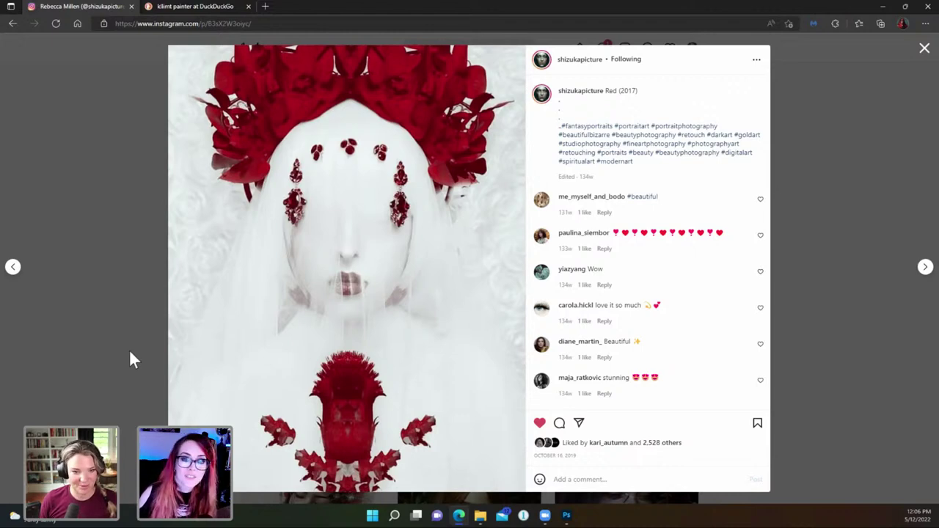
{"action": "left_click", "coordinate": [130, 352]}
View the red floral headdress portrait and return to the profile grid.
{"action": "scroll", "coordinate": [130, 360], "scroll_direction": "down", "scroll_amount": 5}
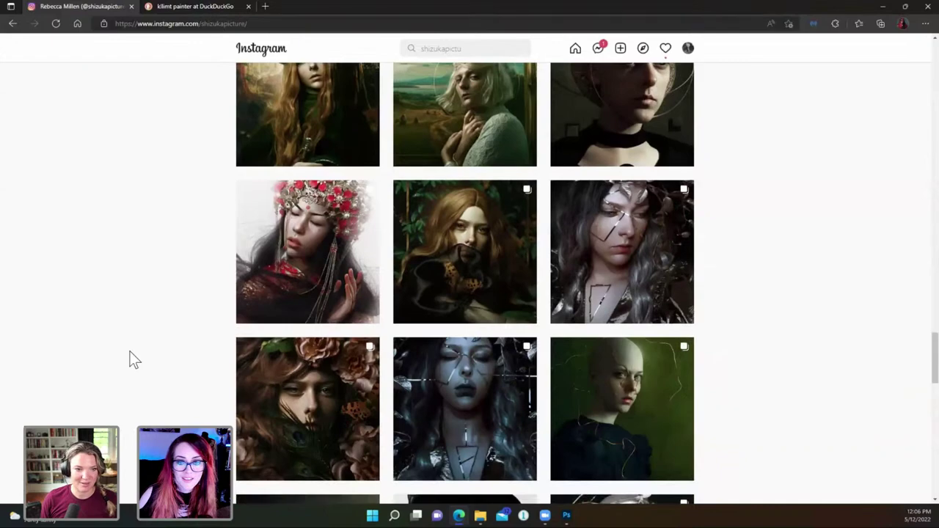
{"action": "scroll", "coordinate": [129, 352], "scroll_direction": "up", "scroll_amount": 5}
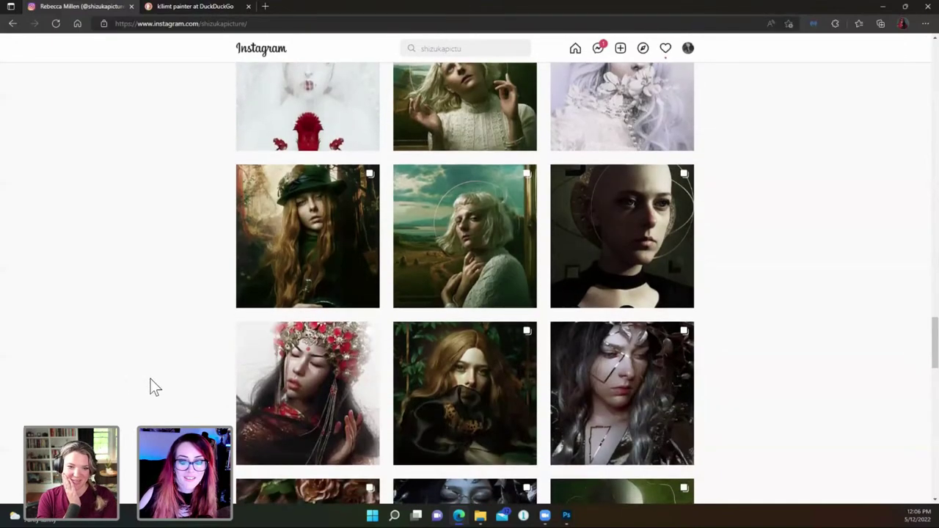
{"action": "left_click", "coordinate": [312, 382]}
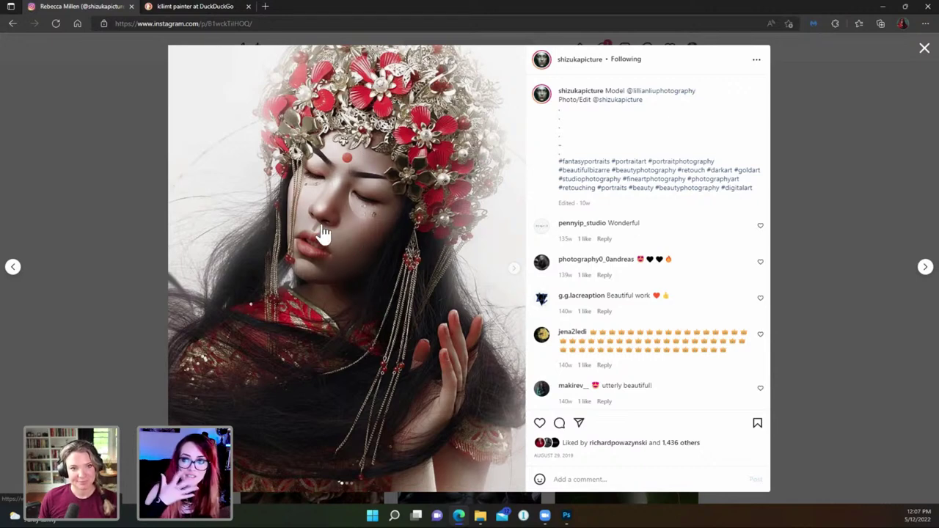
{"action": "left_click", "coordinate": [114, 357]}
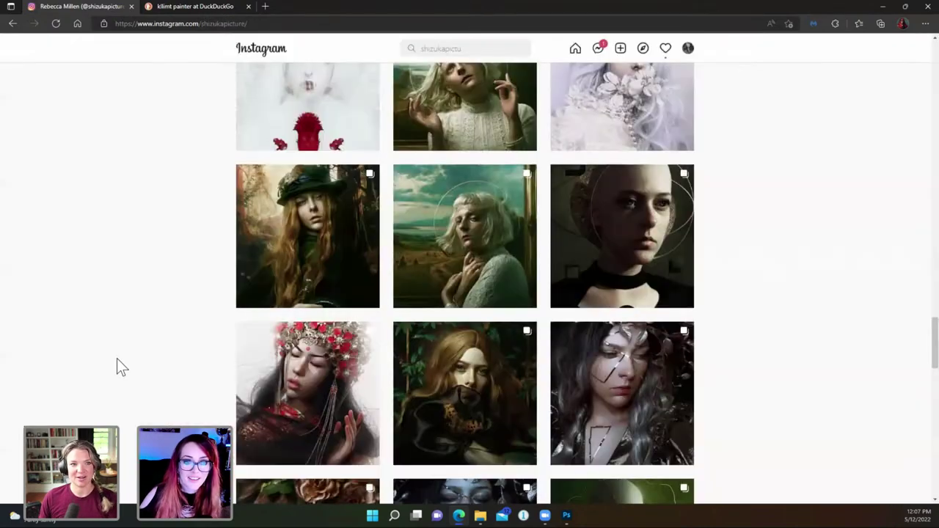
{"action": "scroll", "coordinate": [120, 364], "scroll_direction": "down", "scroll_amount": 4}
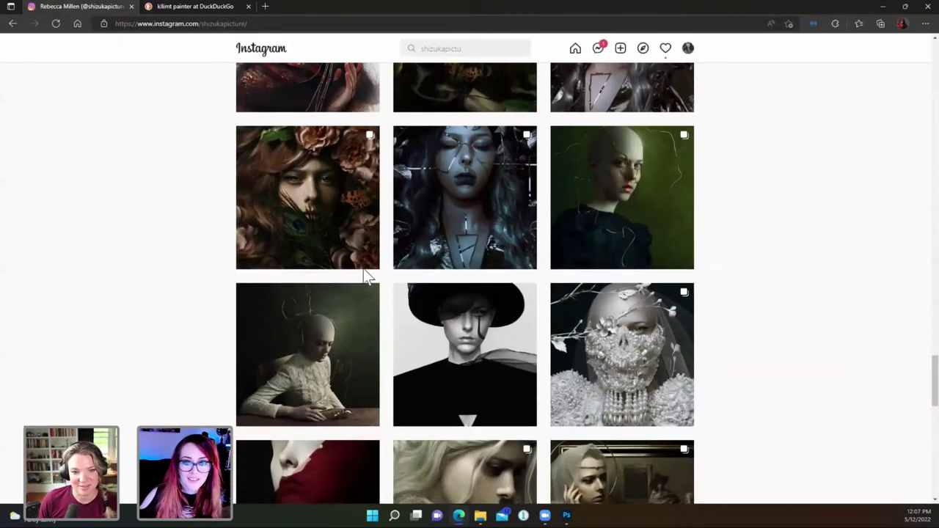
View the silver-lined face portrait, then The Koi post.
{"action": "left_click", "coordinate": [523, 211]}
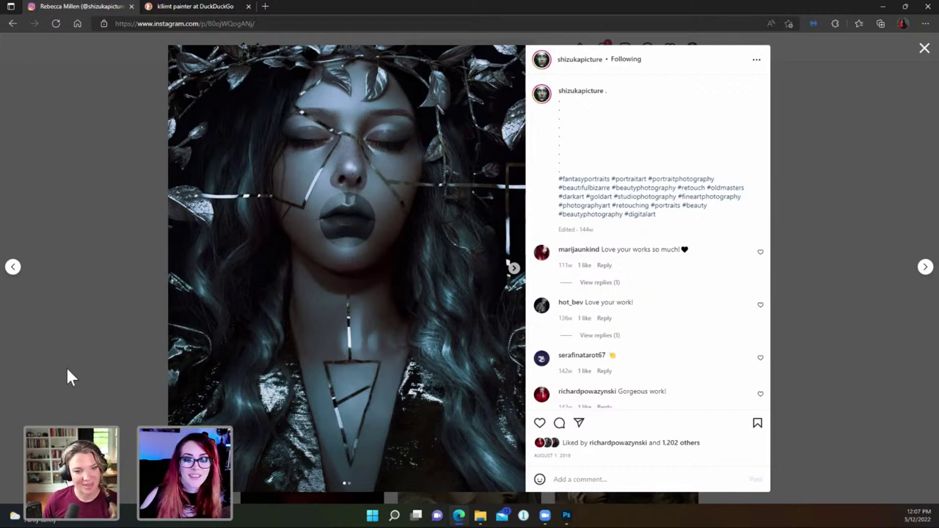
{"action": "left_click", "coordinate": [104, 343]}
{"action": "scroll", "coordinate": [106, 342], "scroll_direction": "down", "scroll_amount": 4}
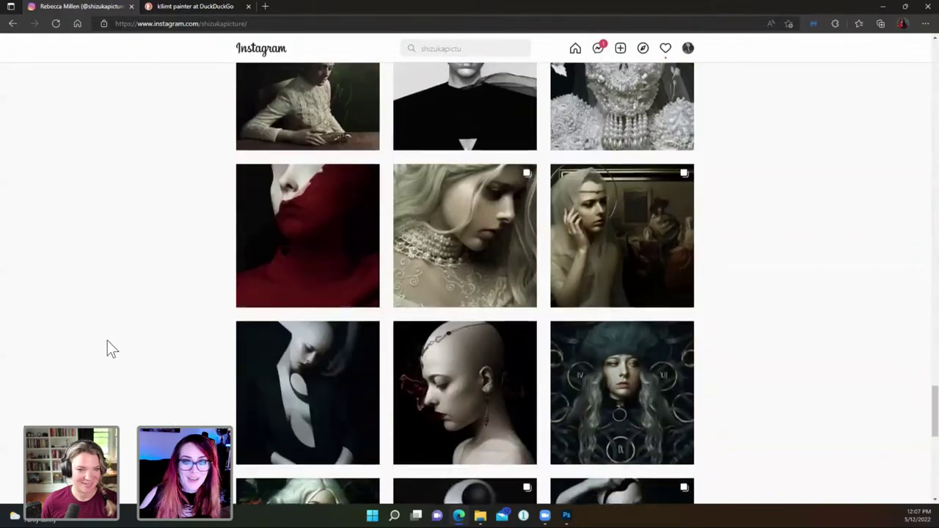
{"action": "scroll", "coordinate": [107, 340], "scroll_direction": "down", "scroll_amount": 1}
{"action": "scroll", "coordinate": [107, 340], "scroll_direction": "up", "scroll_amount": 1}
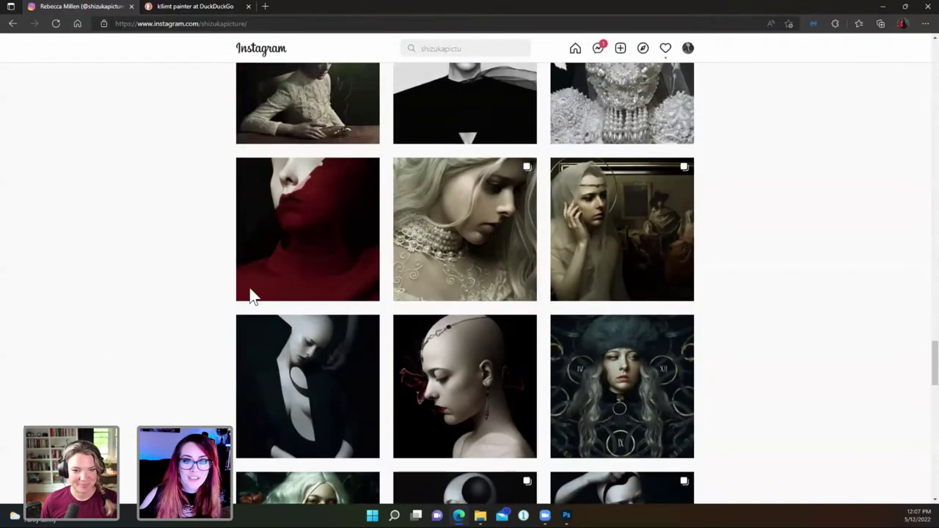
{"action": "left_click", "coordinate": [341, 232]}
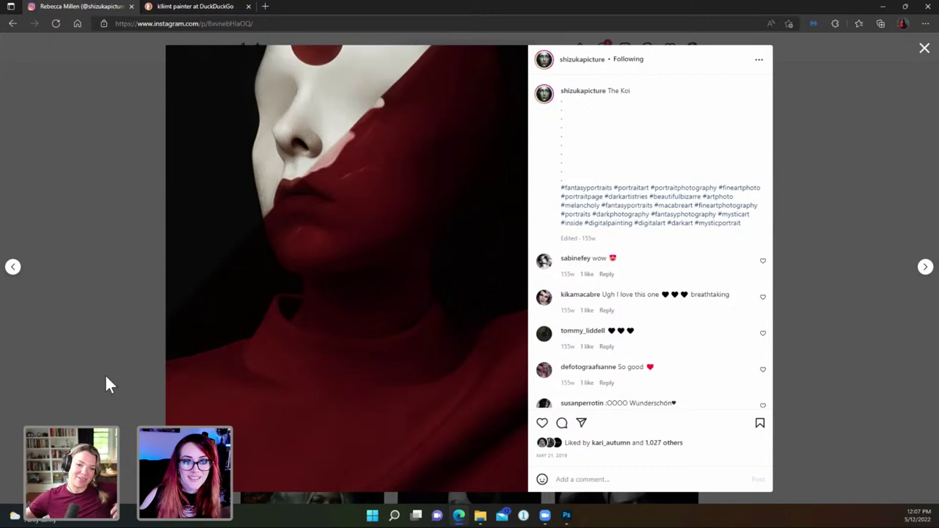
{"action": "left_click", "coordinate": [106, 378]}
Scroll down and open the teal portrait crowned with leaves.
{"action": "scroll", "coordinate": [106, 377], "scroll_direction": "down", "scroll_amount": 3}
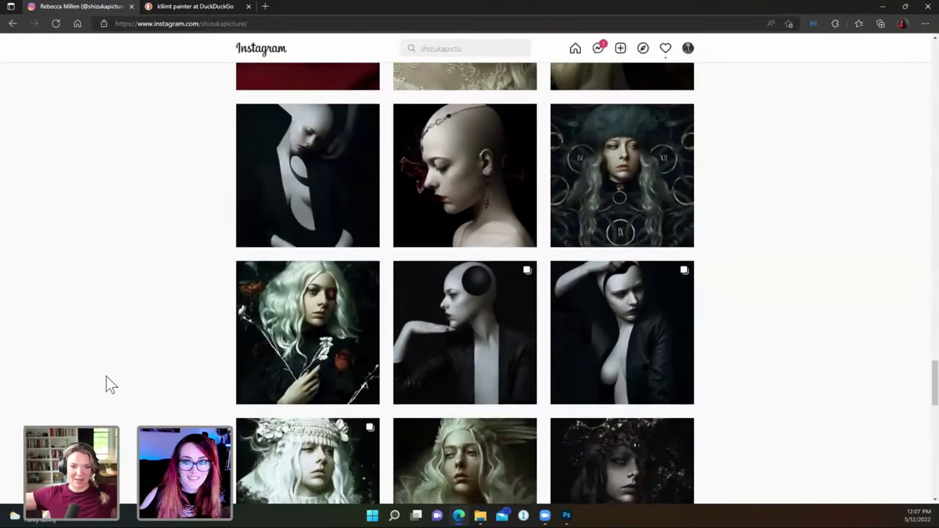
{"action": "scroll", "coordinate": [107, 378], "scroll_direction": "down", "scroll_amount": 2}
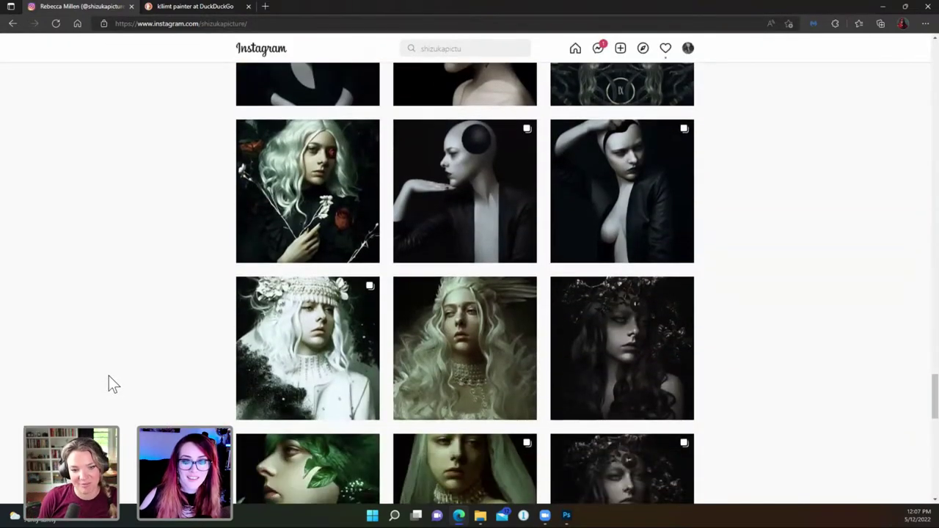
{"action": "scroll", "coordinate": [108, 377], "scroll_direction": "down", "scroll_amount": 4}
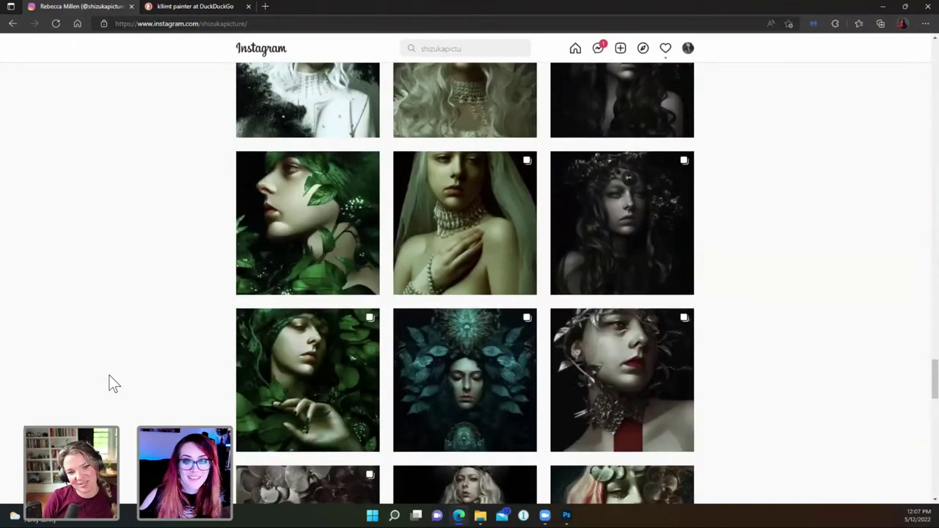
{"action": "scroll", "coordinate": [109, 382], "scroll_direction": "down", "scroll_amount": 1}
{"action": "left_click", "coordinate": [449, 287]}
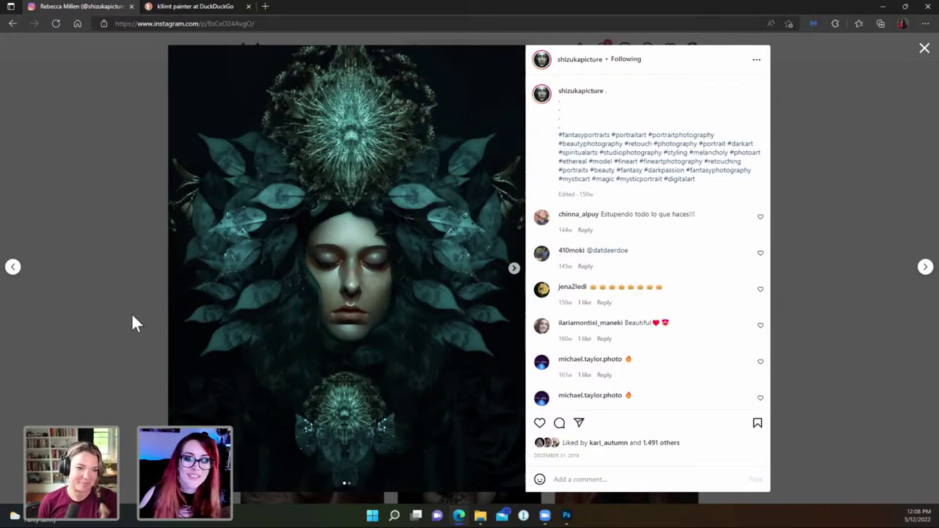
{"action": "left_click", "coordinate": [75, 350]}
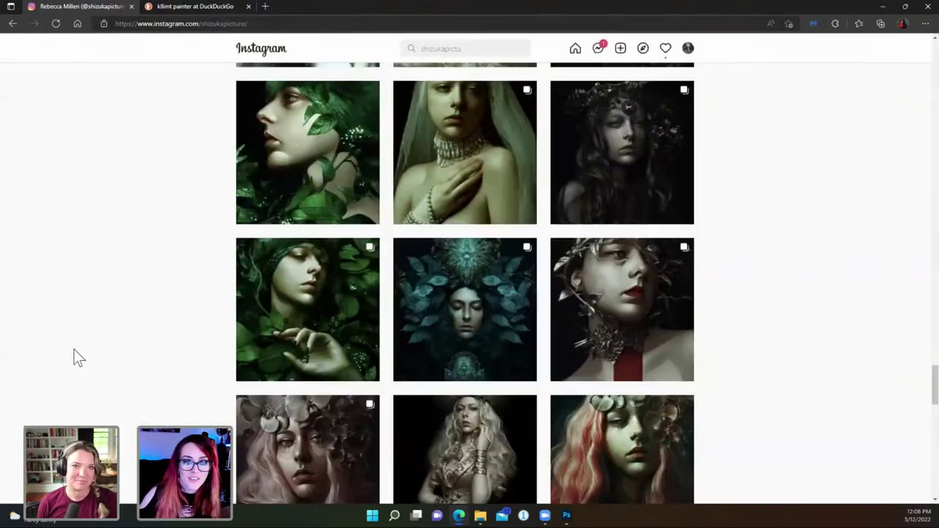
{"action": "scroll", "coordinate": [79, 358], "scroll_direction": "down", "scroll_amount": 5}
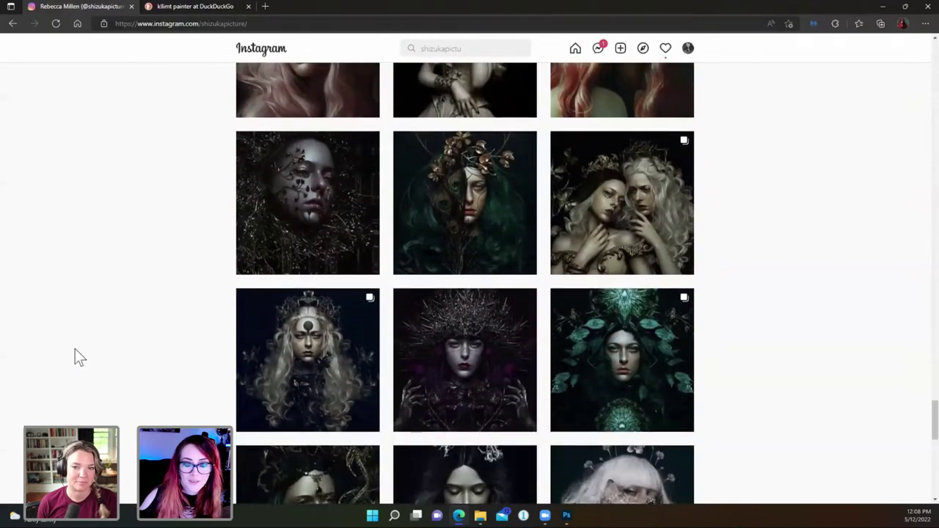
{"action": "scroll", "coordinate": [76, 357], "scroll_direction": "down", "scroll_amount": 3}
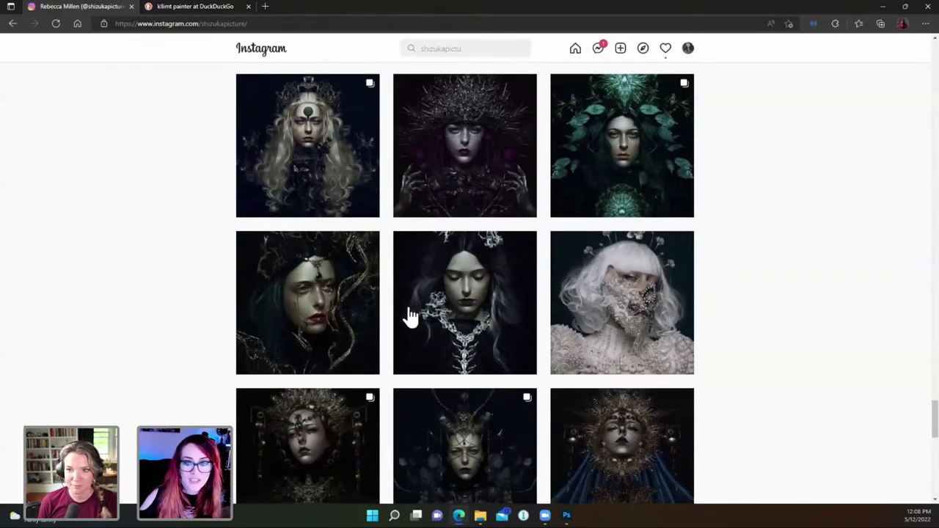
{"action": "left_click", "coordinate": [484, 283]}
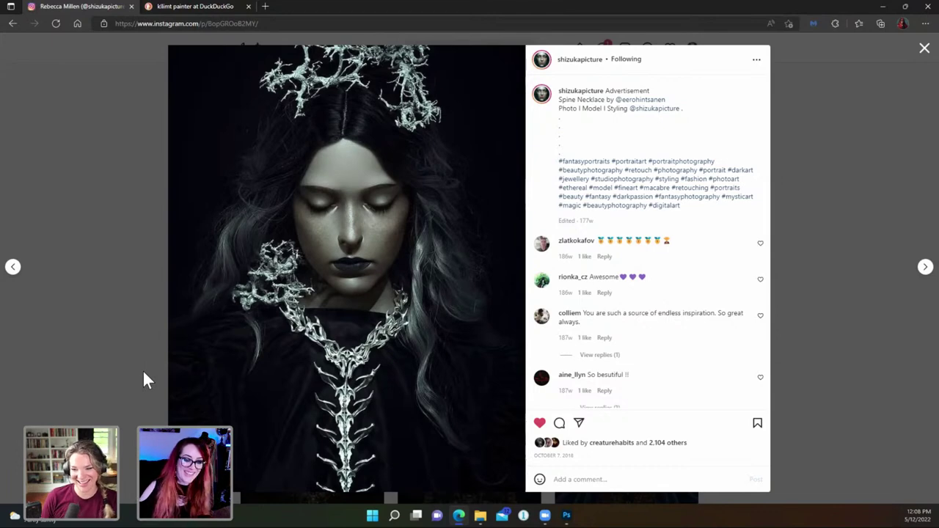
{"action": "left_click", "coordinate": [143, 369]}
{"action": "scroll", "coordinate": [143, 371], "scroll_direction": "down", "scroll_amount": 2}
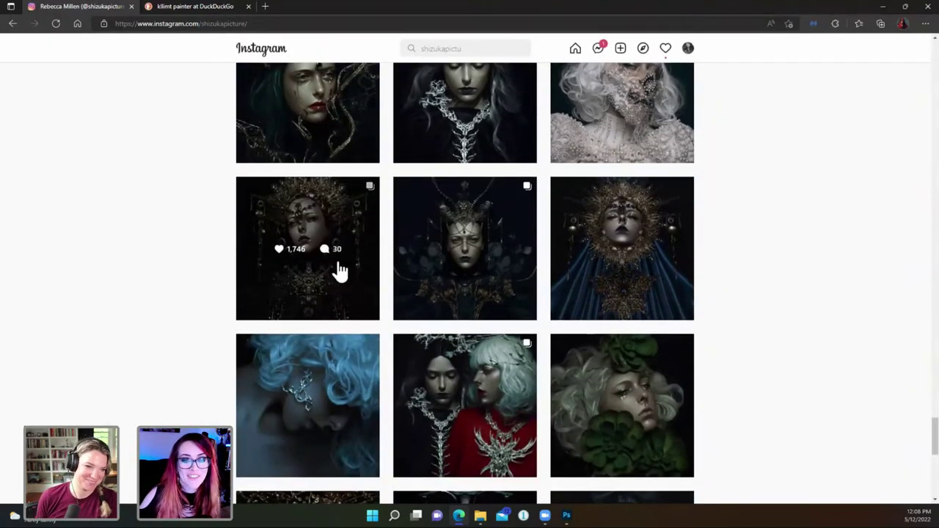
{"action": "left_click", "coordinate": [643, 275]}
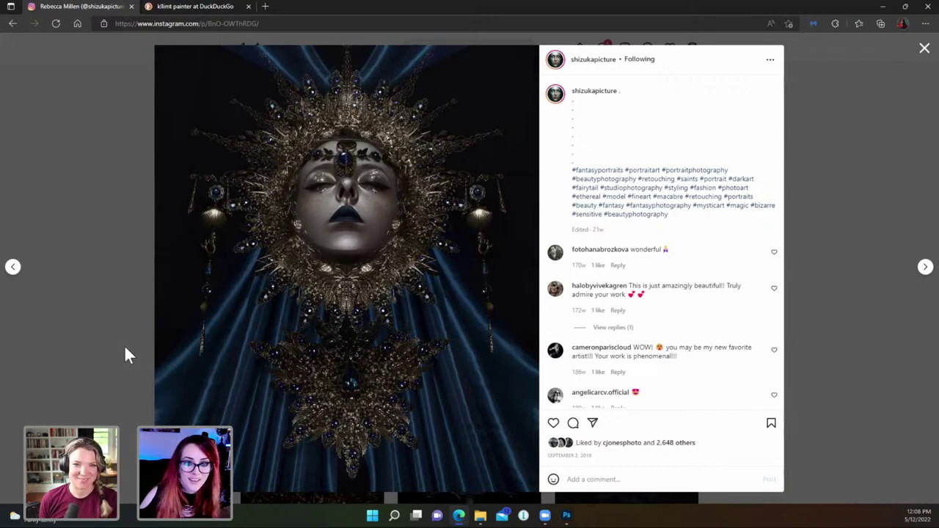
{"action": "left_click", "coordinate": [141, 311]}
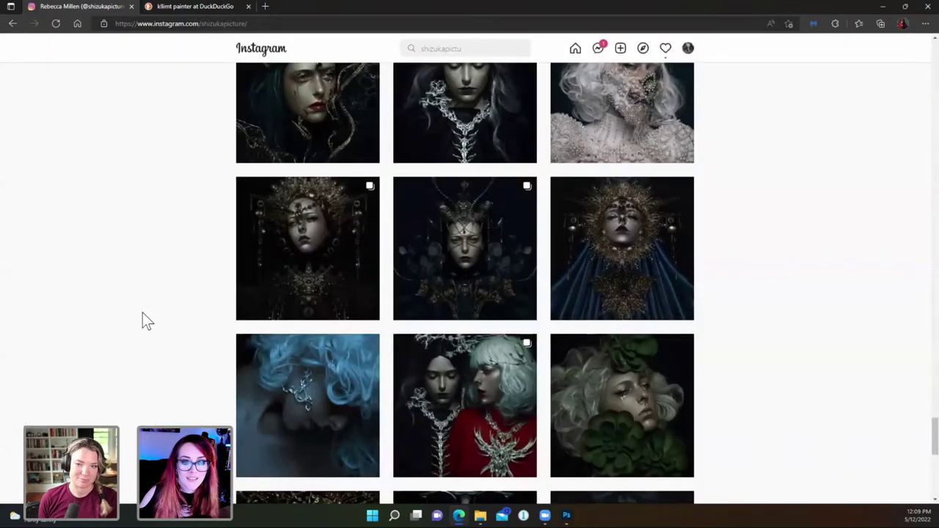
{"action": "scroll", "coordinate": [143, 313], "scroll_direction": "down", "scroll_amount": 2}
{"action": "scroll", "coordinate": [144, 311], "scroll_direction": "down", "scroll_amount": 4}
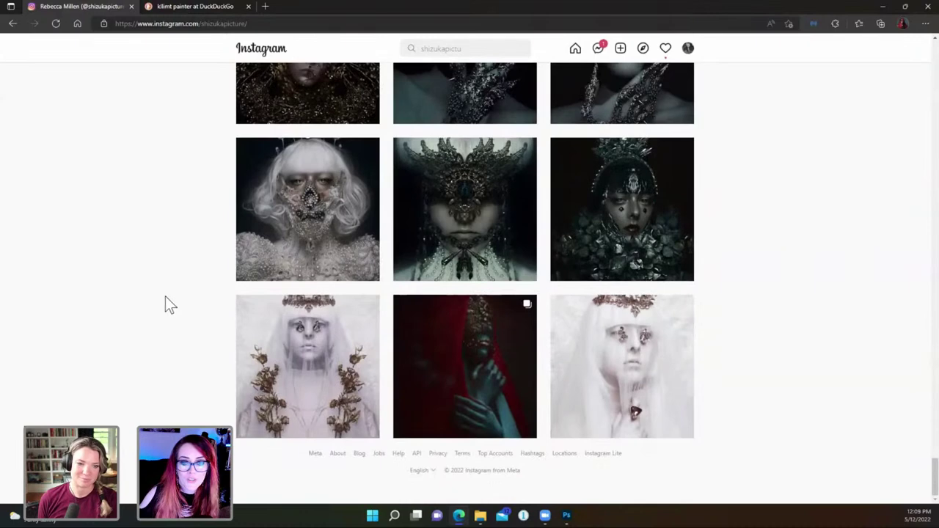
View the ornate jeweled mask post and the red-hooded portrait post.
{"action": "left_click", "coordinate": [469, 203]}
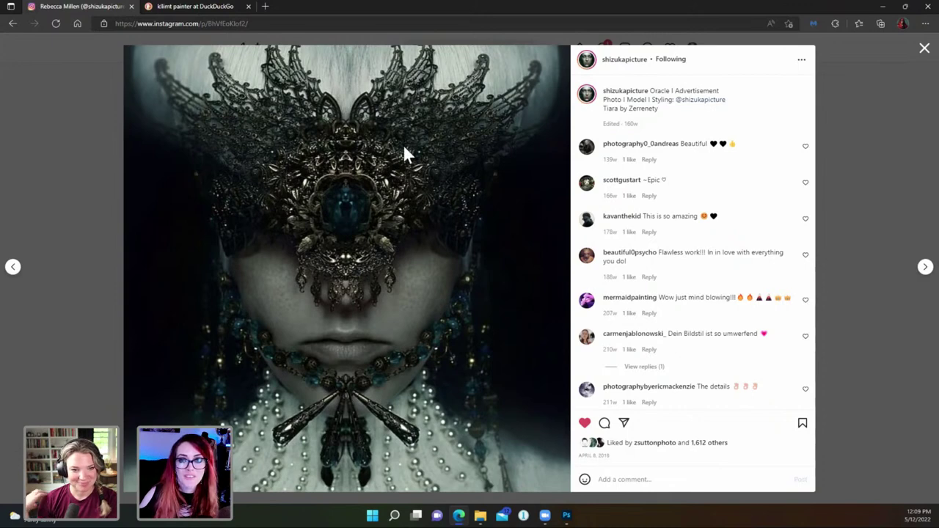
{"action": "left_click", "coordinate": [69, 376]}
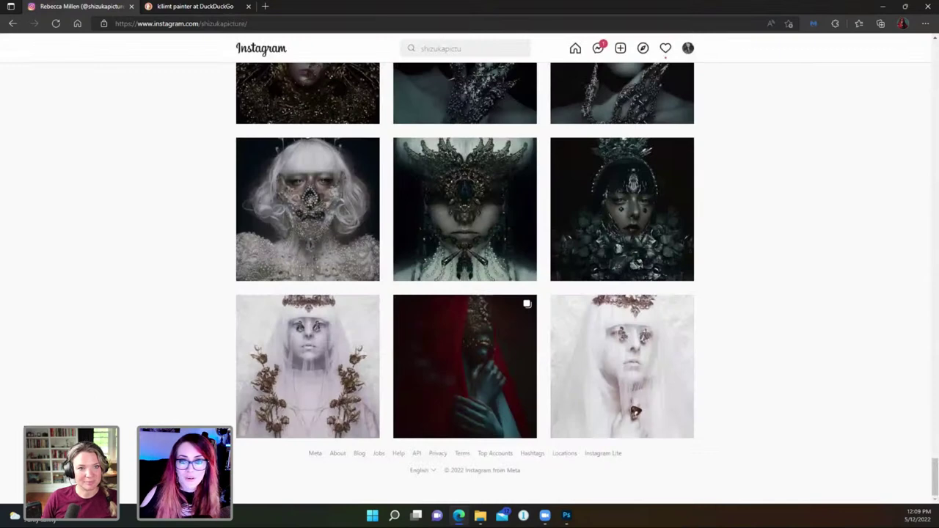
{"action": "left_click", "coordinate": [497, 336]}
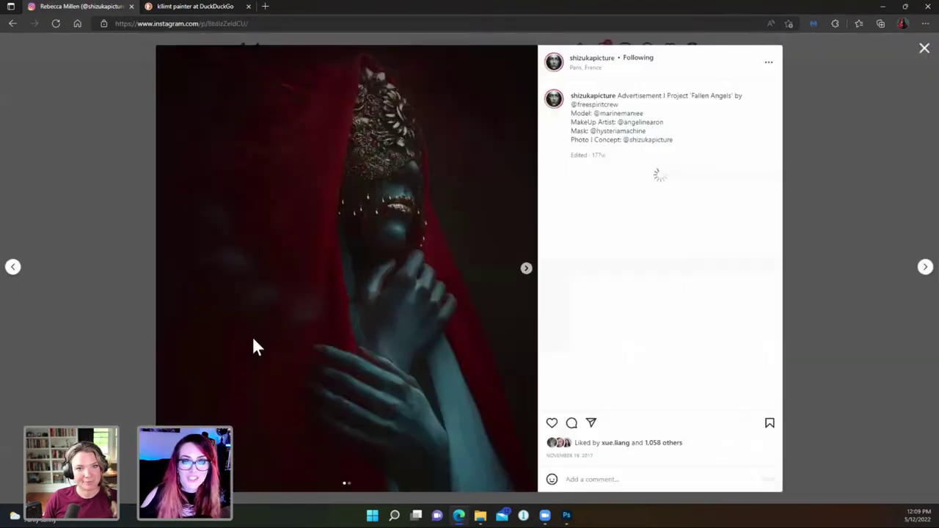
{"action": "left_click", "coordinate": [140, 348]}
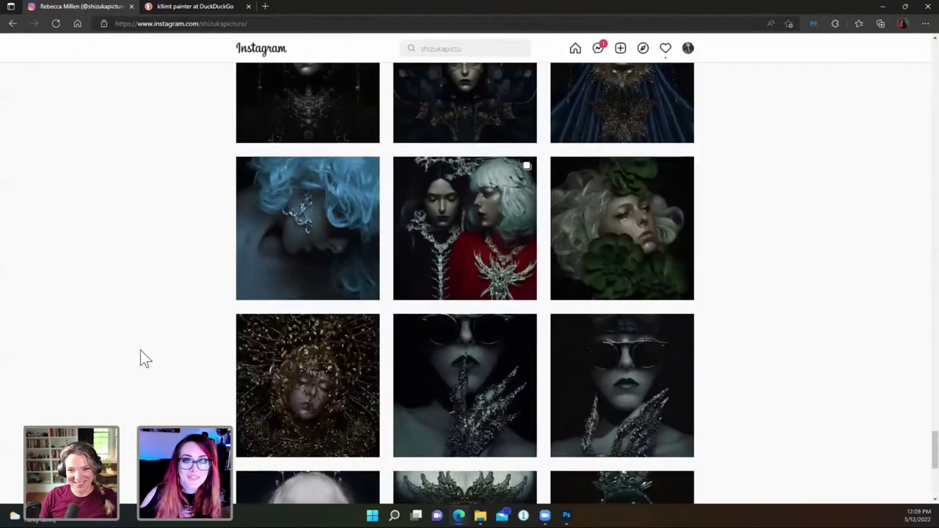
Scroll back up the grid and open the black-and-white "Inside" portrait.
{"action": "scroll", "coordinate": [140, 350], "scroll_direction": "up", "scroll_amount": 6}
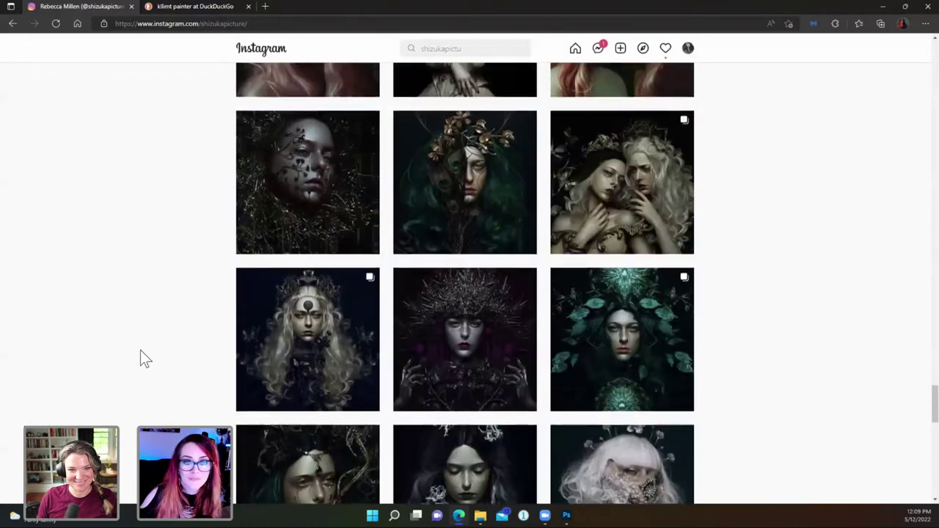
{"action": "scroll", "coordinate": [142, 358], "scroll_direction": "up", "scroll_amount": 10}
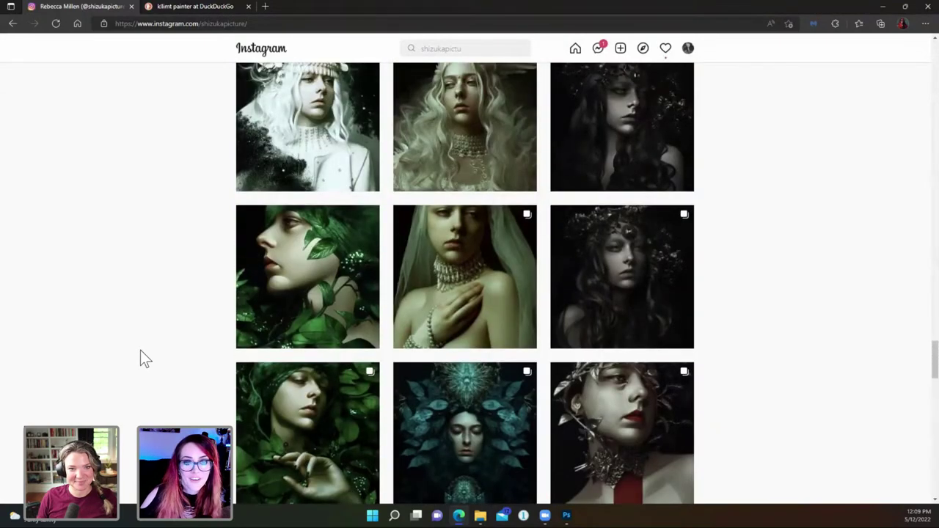
{"action": "scroll", "coordinate": [141, 352], "scroll_direction": "up", "scroll_amount": 8}
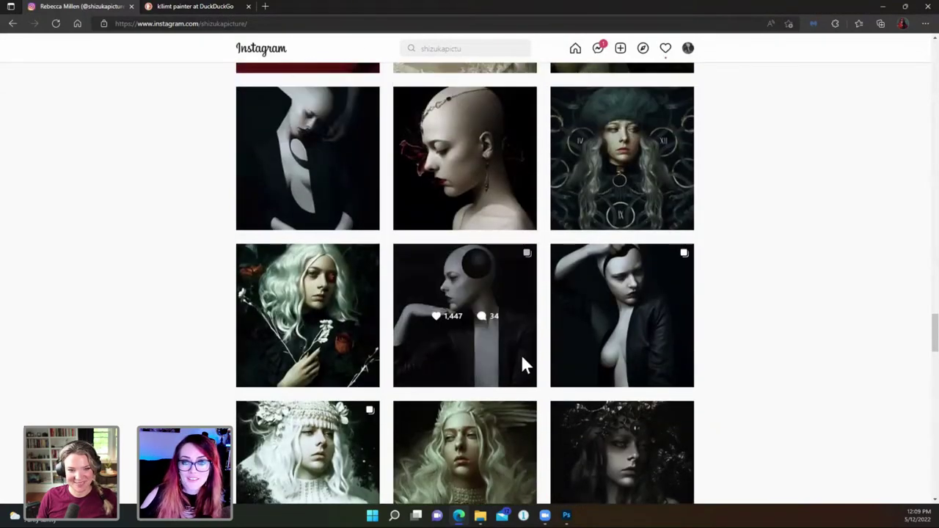
{"action": "left_click", "coordinate": [524, 365]}
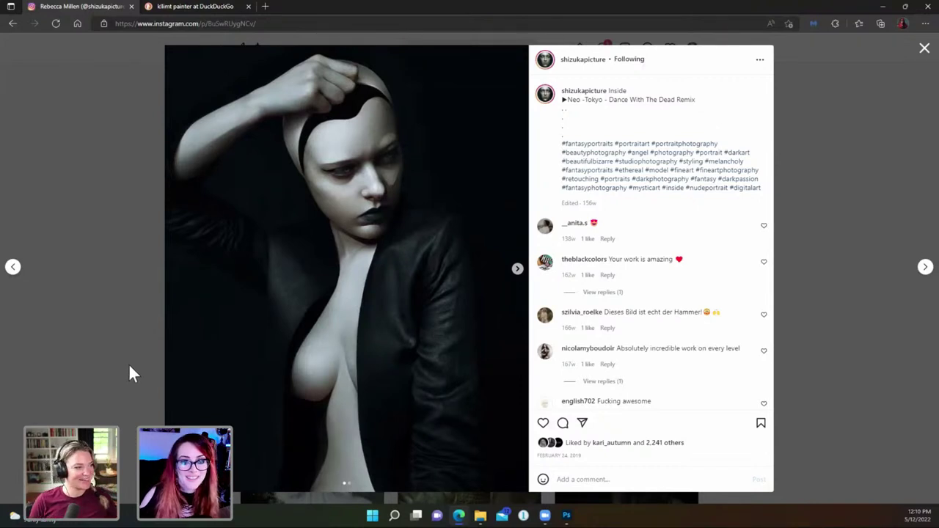
Back on the profile grid, view the Sleep portrait post and close it.
{"action": "left_click", "coordinate": [128, 374]}
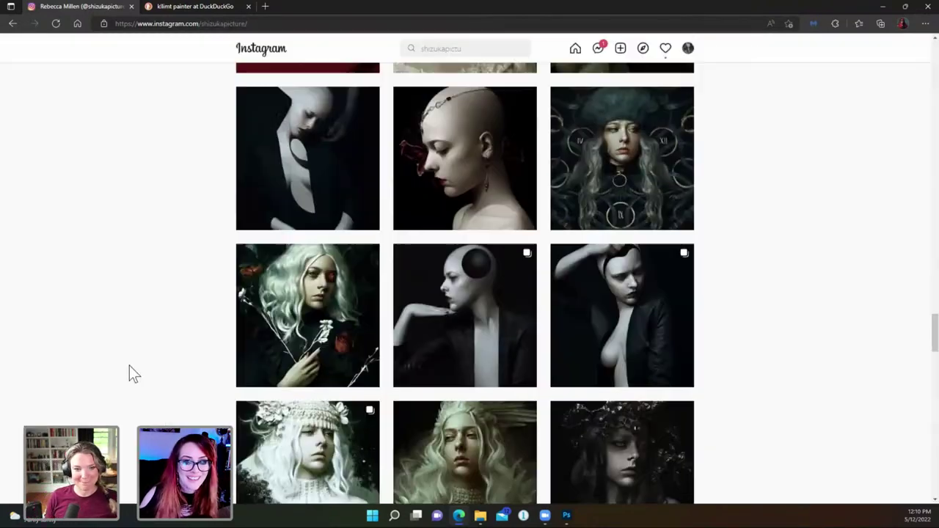
{"action": "scroll", "coordinate": [122, 376], "scroll_direction": "up", "scroll_amount": 2}
{"action": "left_click", "coordinate": [311, 281]}
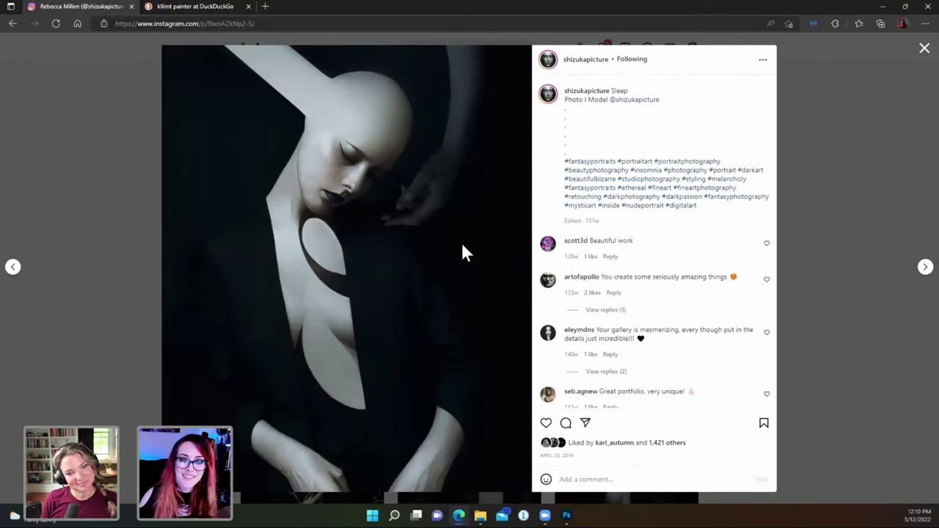
{"action": "left_click", "coordinate": [95, 313]}
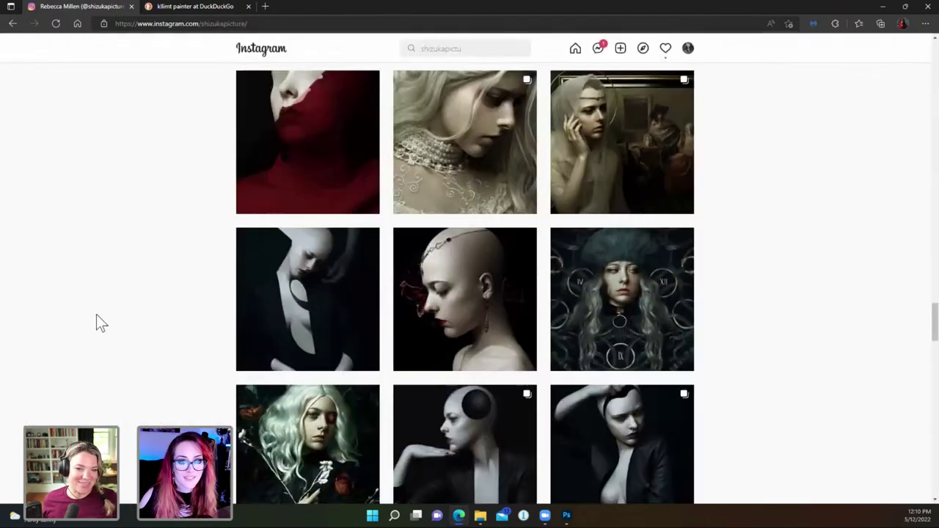
View the black-hat portrait post and return to the grid.
{"action": "scroll", "coordinate": [156, 340], "scroll_direction": "up", "scroll_amount": 3}
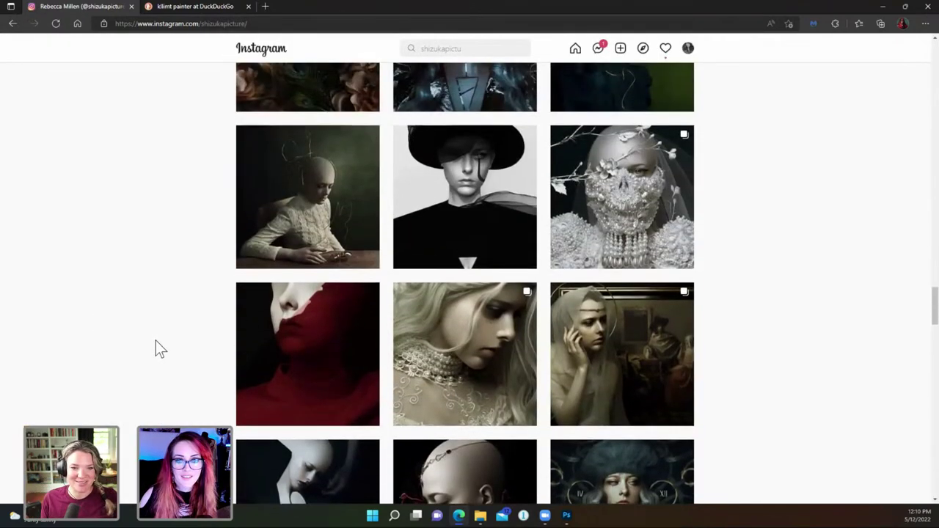
{"action": "scroll", "coordinate": [155, 340], "scroll_direction": "up", "scroll_amount": 1}
{"action": "left_click", "coordinate": [480, 263]}
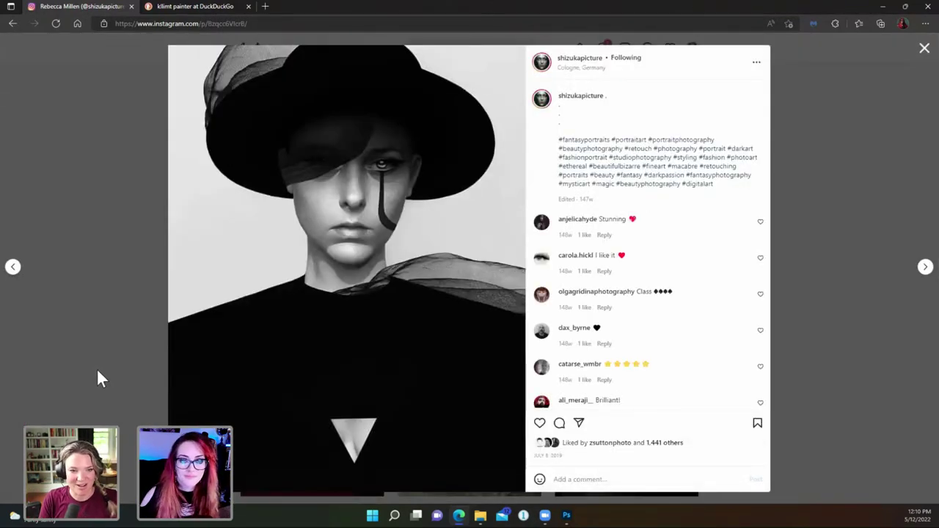
{"action": "left_click", "coordinate": [127, 322]}
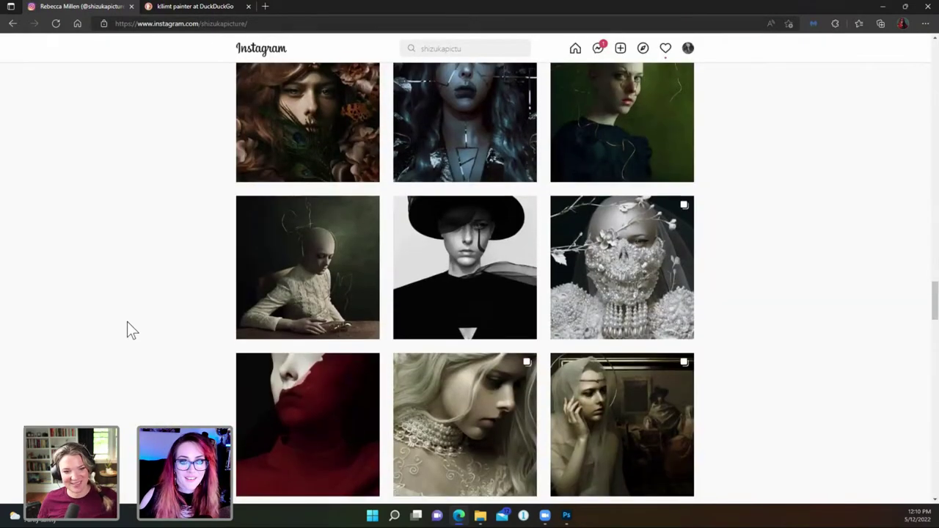
Find and open the green bald portrait with gold wires.
{"action": "scroll", "coordinate": [126, 321], "scroll_direction": "up", "scroll_amount": 3}
{"action": "scroll", "coordinate": [127, 321], "scroll_direction": "down", "scroll_amount": 3}
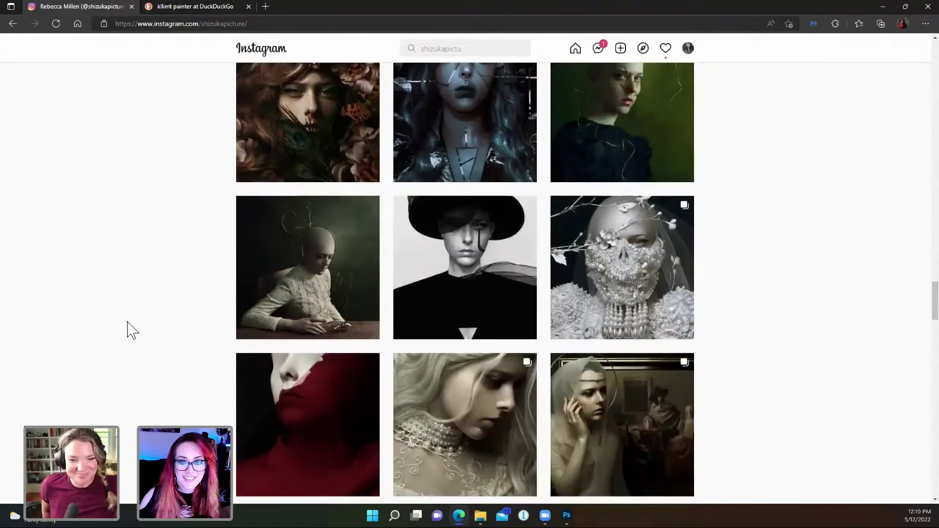
{"action": "scroll", "coordinate": [127, 322], "scroll_direction": "up", "scroll_amount": 2}
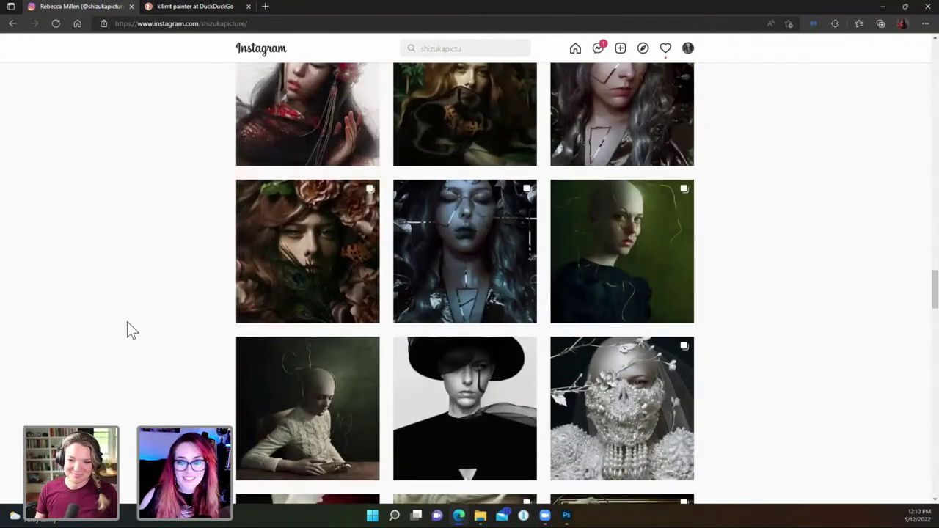
{"action": "scroll", "coordinate": [127, 322], "scroll_direction": "up", "scroll_amount": 1}
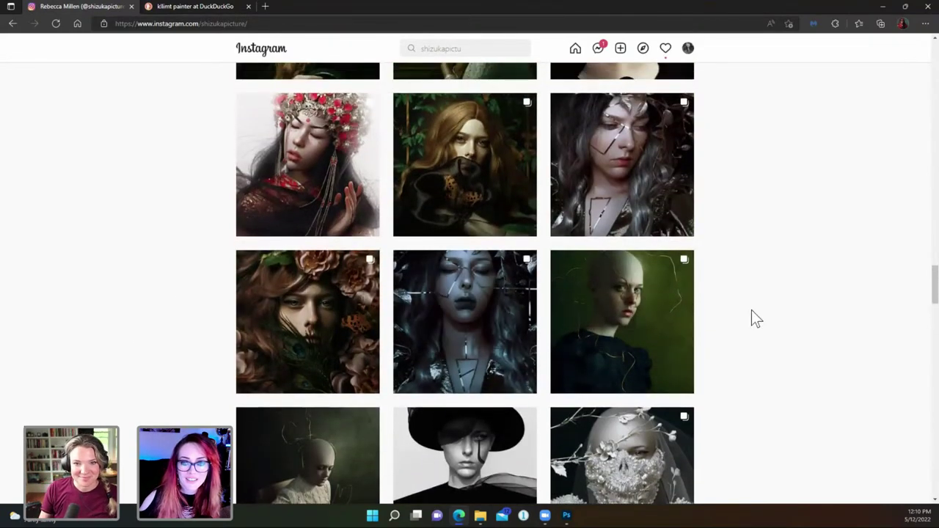
{"action": "left_click", "coordinate": [652, 301]}
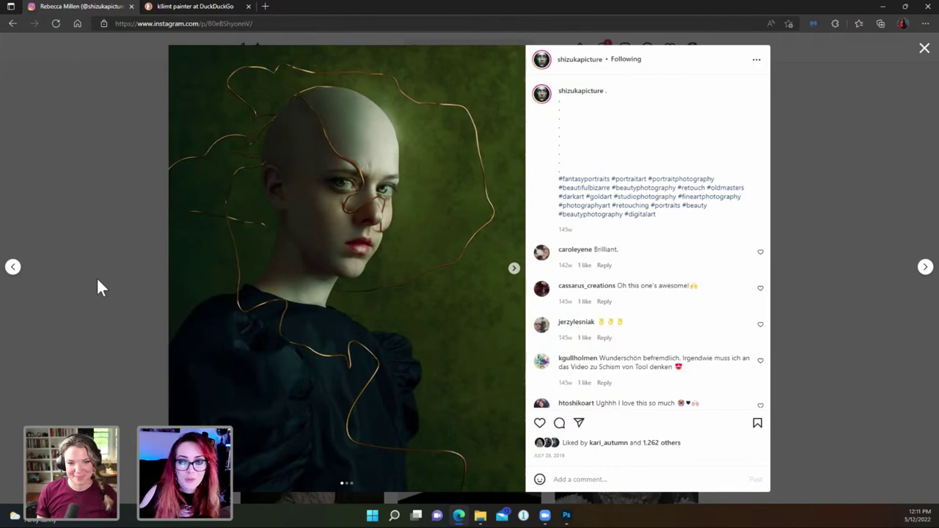
Close the bald-portrait post and view the red portrait with flowers.
{"action": "left_click", "coordinate": [101, 287]}
{"action": "scroll", "coordinate": [119, 325], "scroll_direction": "up", "scroll_amount": 2}
{"action": "scroll", "coordinate": [118, 319], "scroll_direction": "up", "scroll_amount": 1}
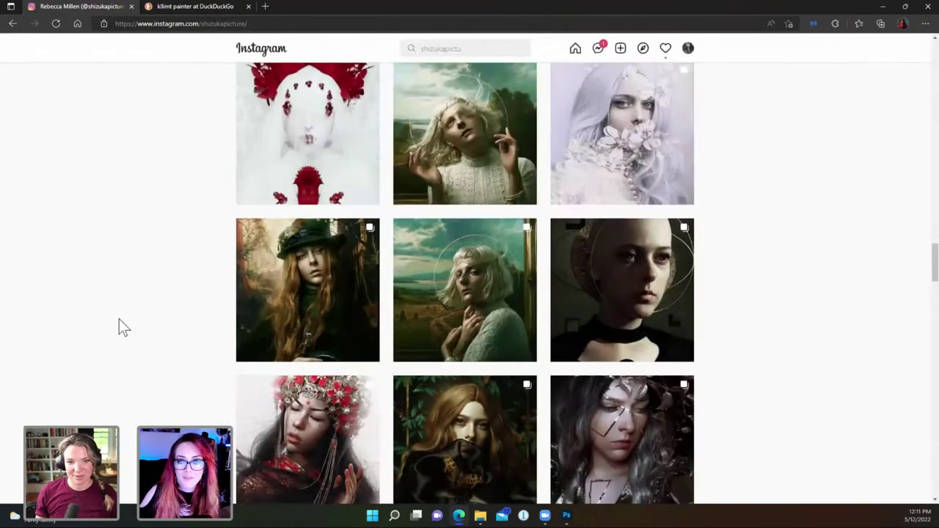
{"action": "scroll", "coordinate": [119, 319], "scroll_direction": "up", "scroll_amount": 2}
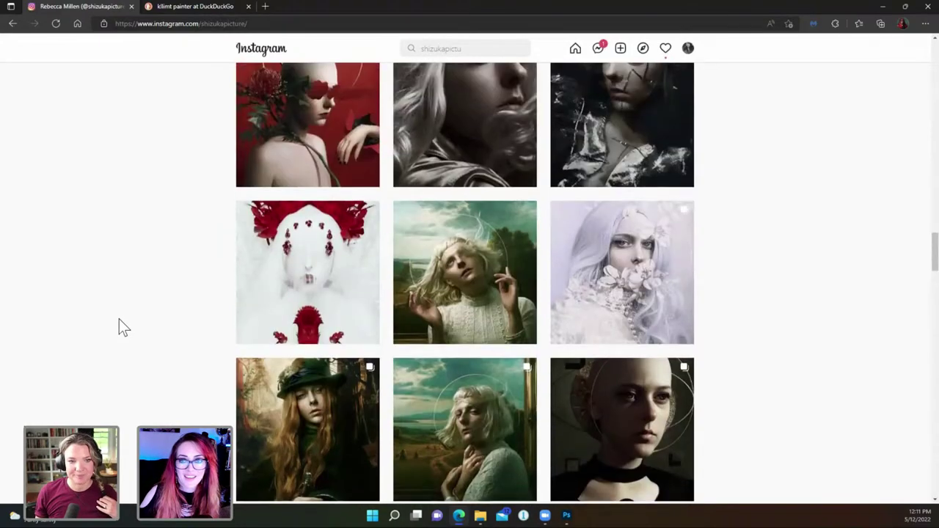
{"action": "scroll", "coordinate": [119, 319], "scroll_direction": "up", "scroll_amount": 3}
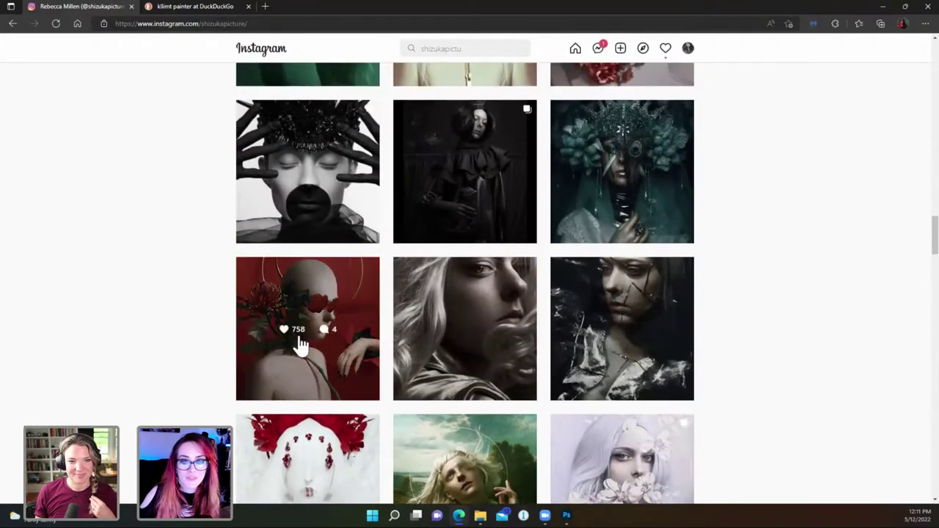
{"action": "left_click", "coordinate": [299, 341]}
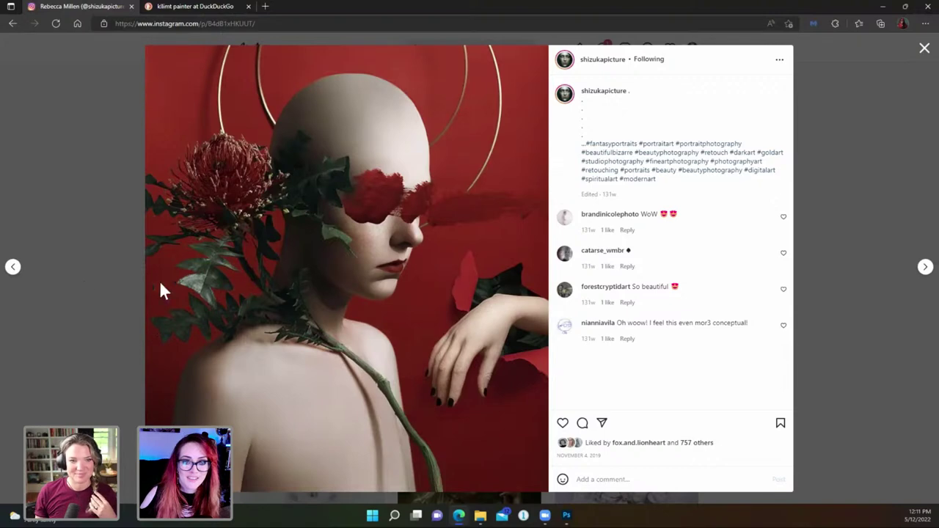
{"action": "left_click", "coordinate": [97, 284]}
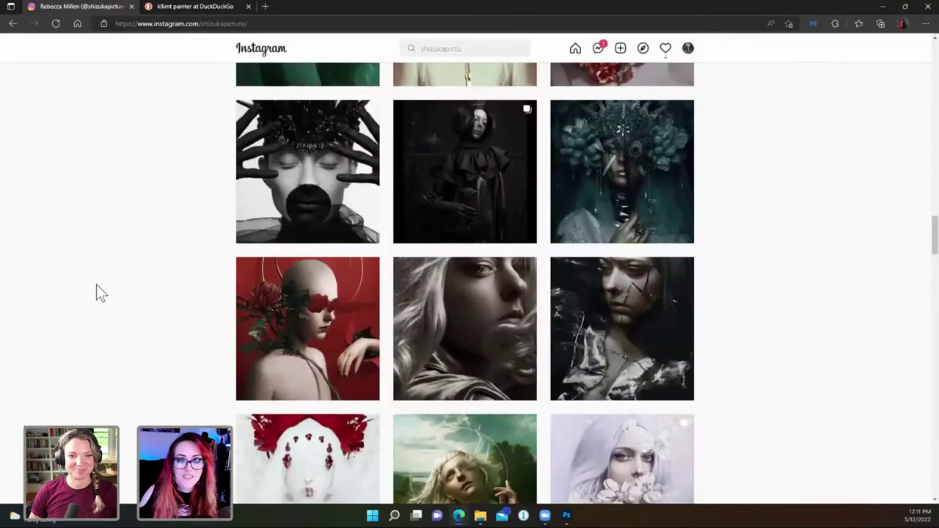
View the pale white portrait post and return to the grid.
{"action": "scroll", "coordinate": [123, 305], "scroll_direction": "up", "scroll_amount": 5}
{"action": "scroll", "coordinate": [123, 304], "scroll_direction": "up", "scroll_amount": 9}
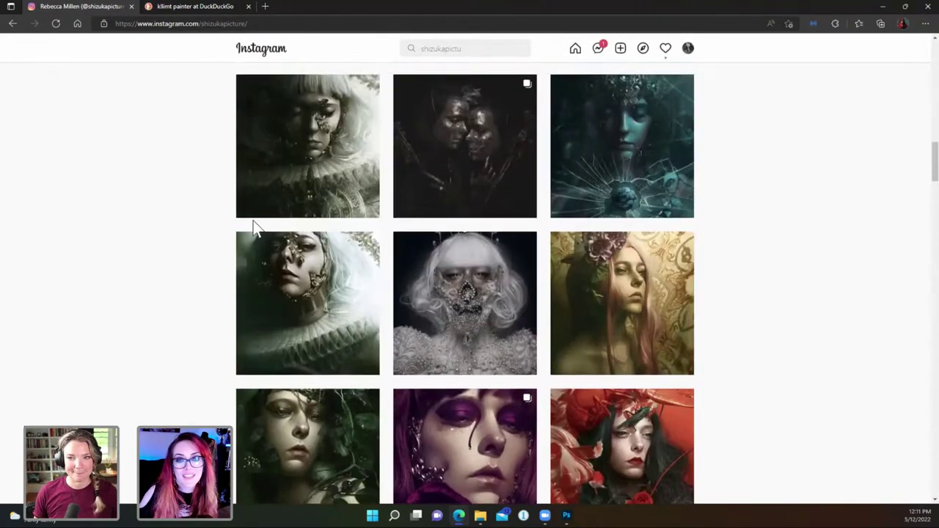
{"action": "scroll", "coordinate": [189, 260], "scroll_direction": "up", "scroll_amount": 5}
{"action": "scroll", "coordinate": [192, 261], "scroll_direction": "up", "scroll_amount": 5}
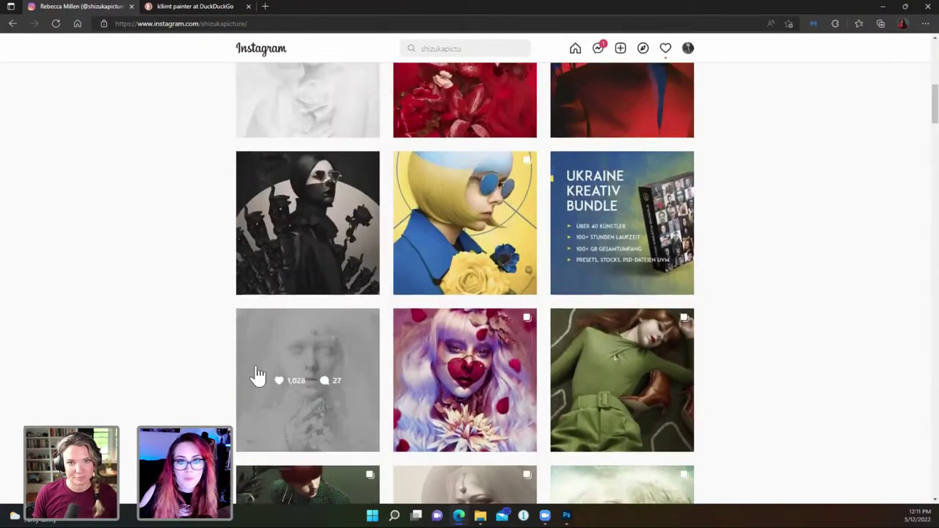
{"action": "left_click", "coordinate": [345, 345]}
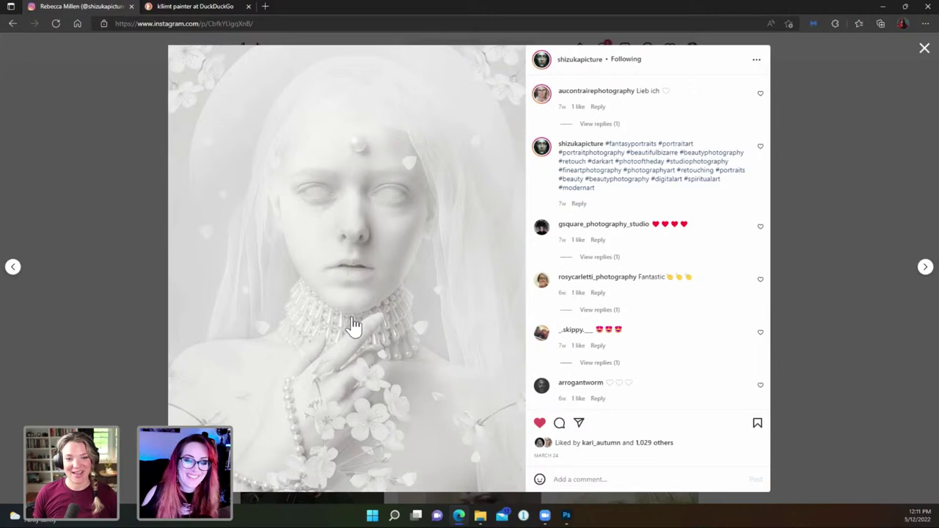
{"action": "left_click", "coordinate": [128, 320]}
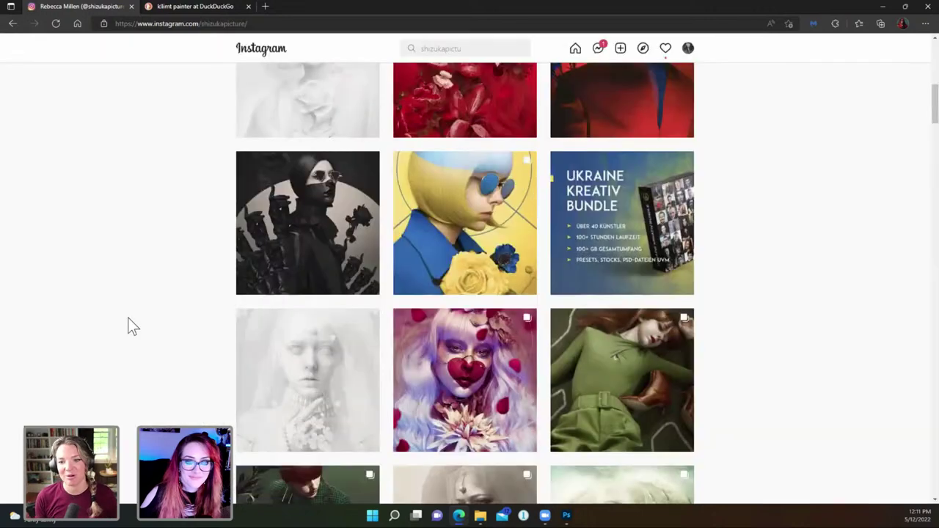
Browse the Red Sparrow and red floral carousel posts, viewing each second image.
{"action": "scroll", "coordinate": [128, 326], "scroll_direction": "up", "scroll_amount": 4}
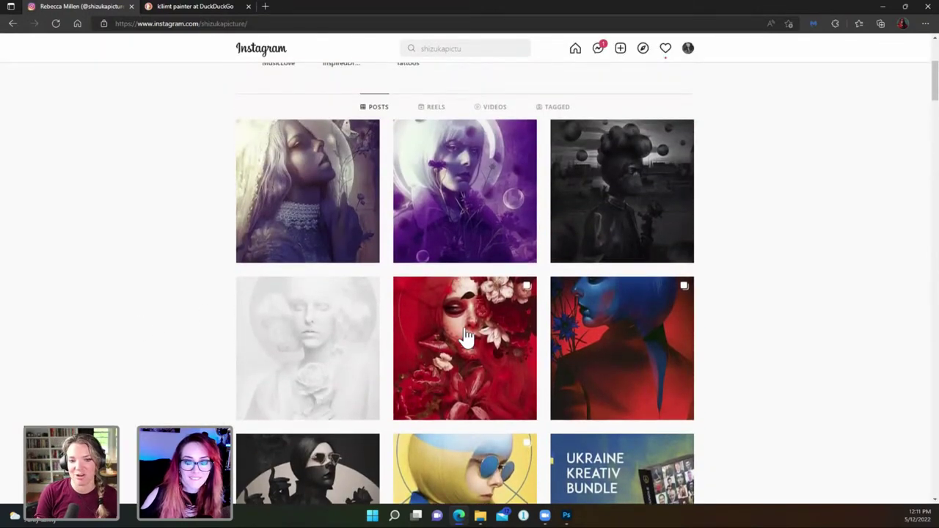
{"action": "left_click", "coordinate": [650, 330]}
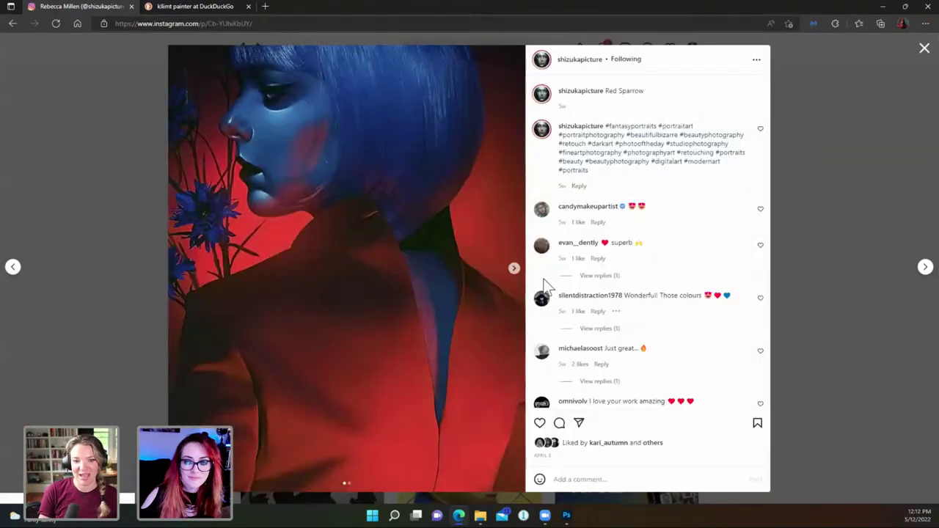
{"action": "left_click", "coordinate": [514, 269]}
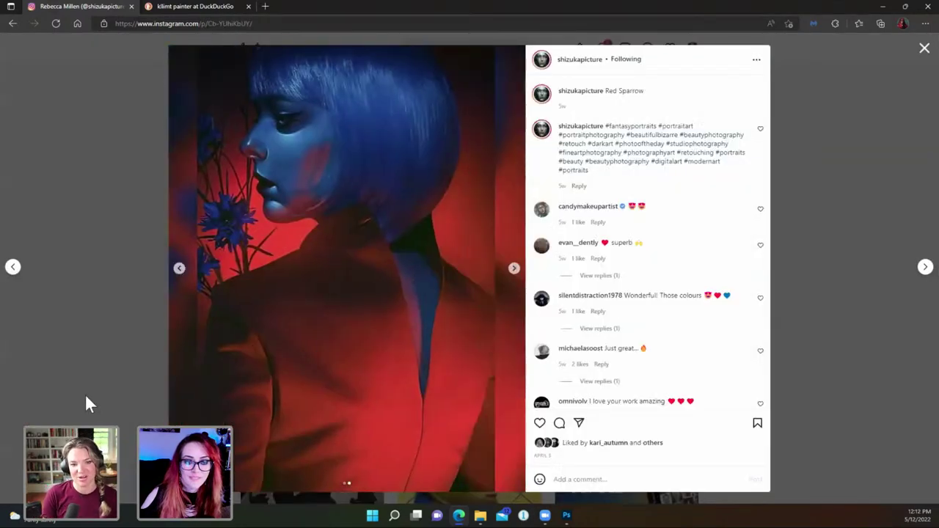
{"action": "left_click", "coordinate": [90, 350]}
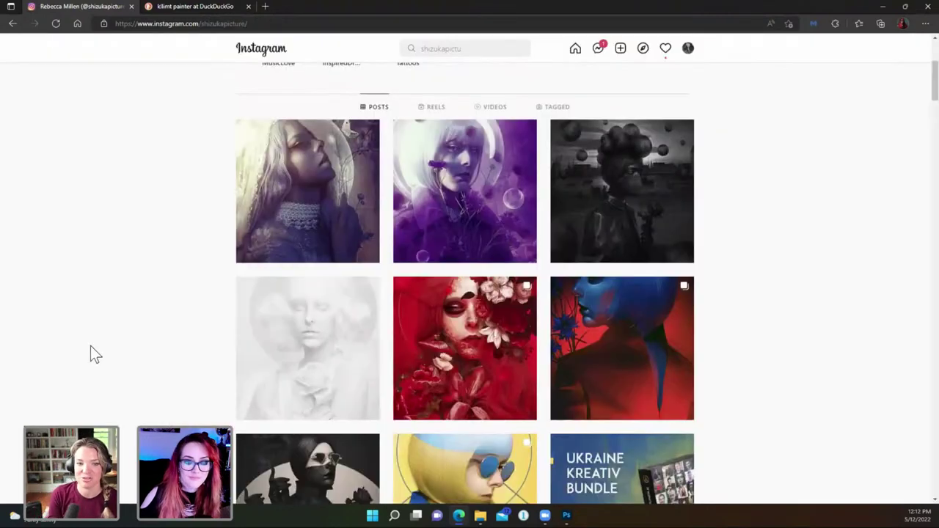
{"action": "left_click", "coordinate": [435, 326]}
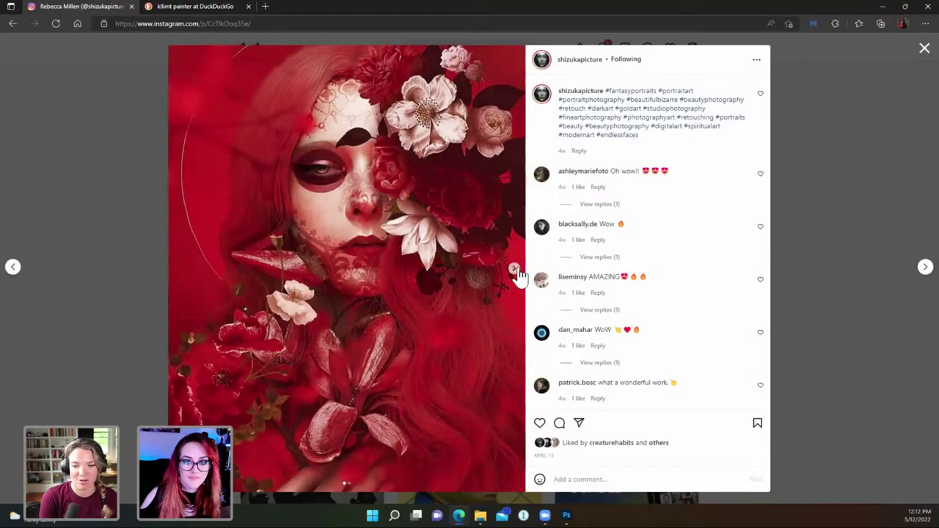
{"action": "left_click", "coordinate": [514, 268]}
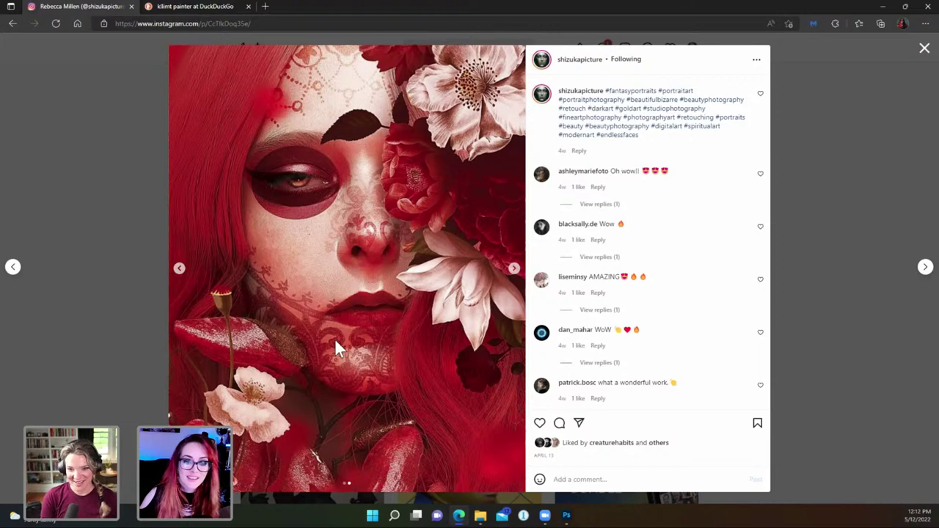
{"action": "left_click", "coordinate": [135, 338]}
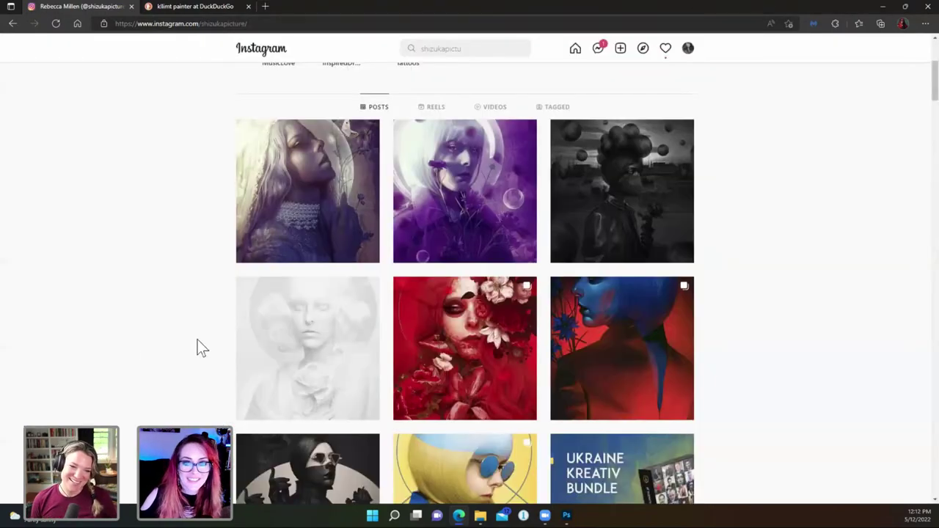
View the purple portrait post, then switch back to Photoshop.
{"action": "left_click", "coordinate": [520, 230]}
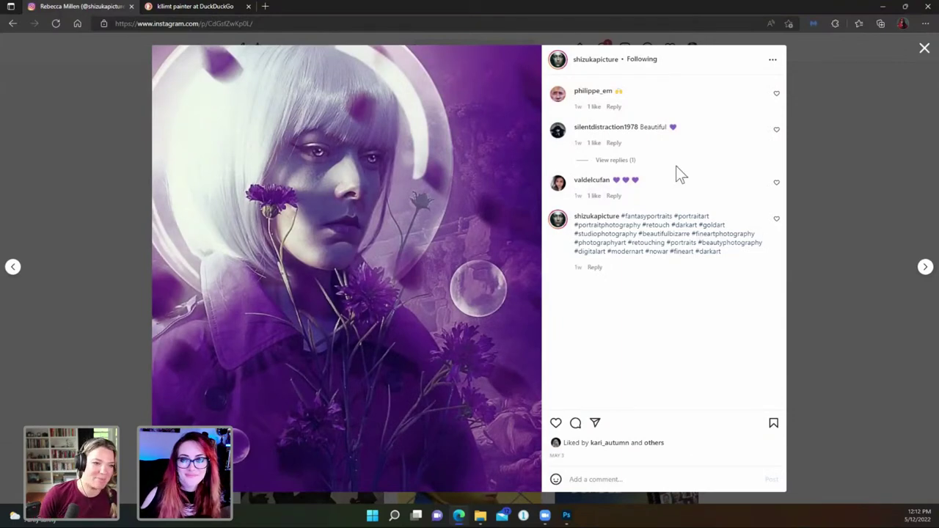
{"action": "left_click", "coordinate": [924, 47]}
{"action": "scroll", "coordinate": [783, 335], "scroll_direction": "up", "scroll_amount": 3}
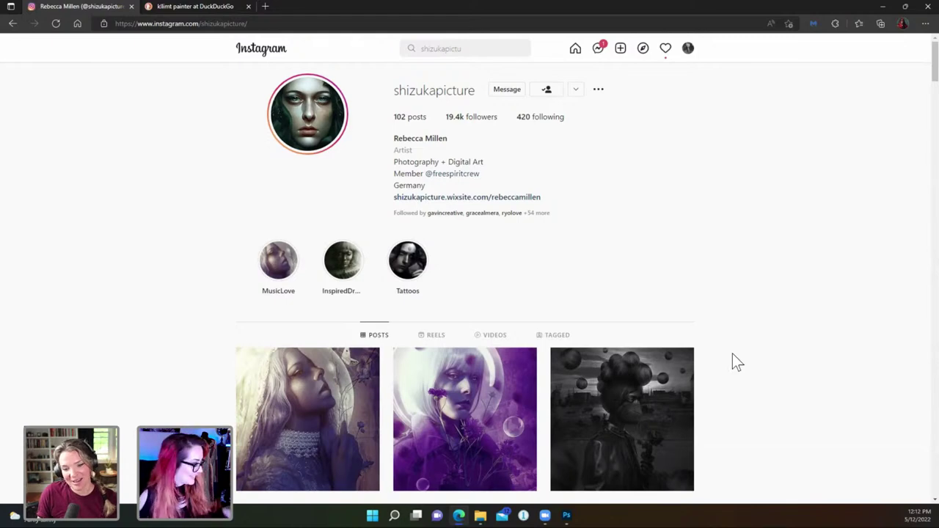
{"action": "key", "text": "alt+Tab"}
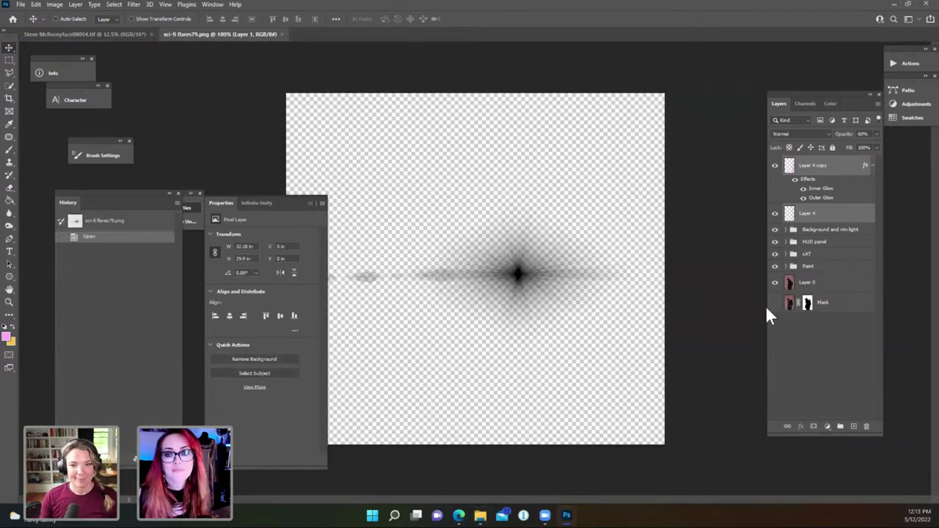
Place the first flare in the portrait, rotated about 90° at the upper left.
{"action": "left_click", "coordinate": [110, 34]}
{"action": "left_click_drag", "start_coordinate": [519, 230], "coordinate": [521, 230]}
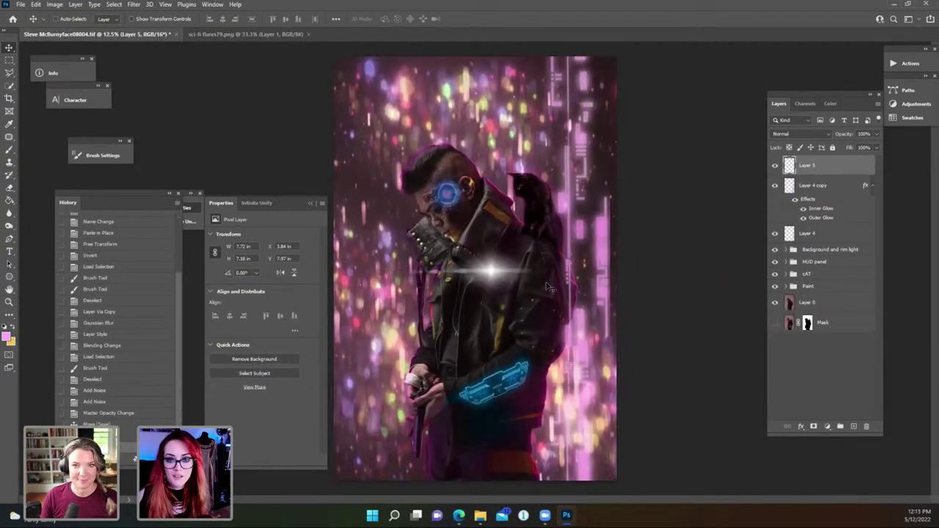
{"action": "key", "text": "ctrl+t"}
{"action": "left_click_drag", "start_coordinate": [568, 265], "coordinate": [475, 394]}
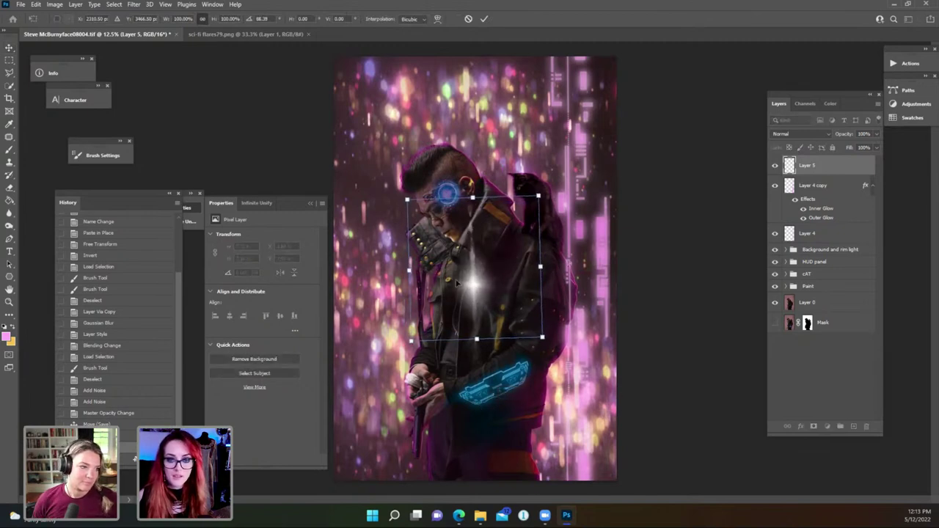
{"action": "left_click_drag", "start_coordinate": [456, 283], "coordinate": [372, 115]}
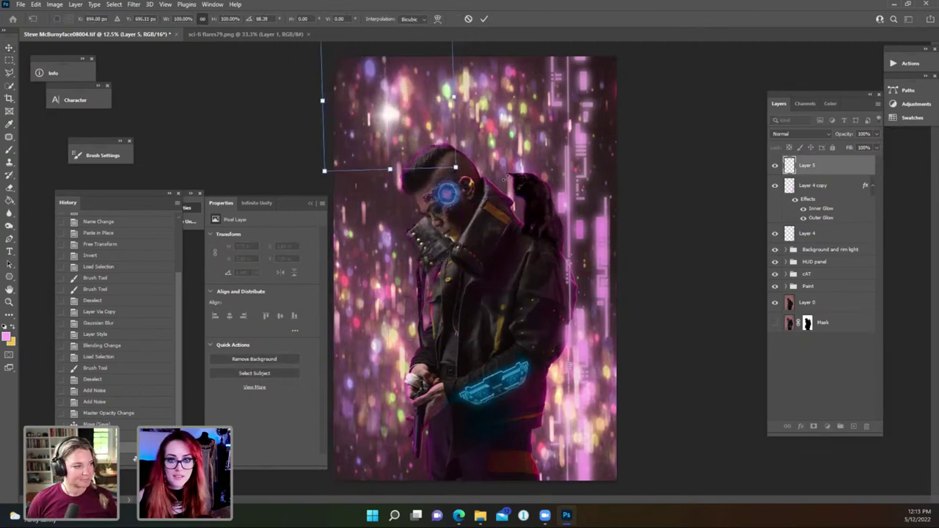
{"action": "left_click_drag", "start_coordinate": [505, 177], "coordinate": [501, 187]}
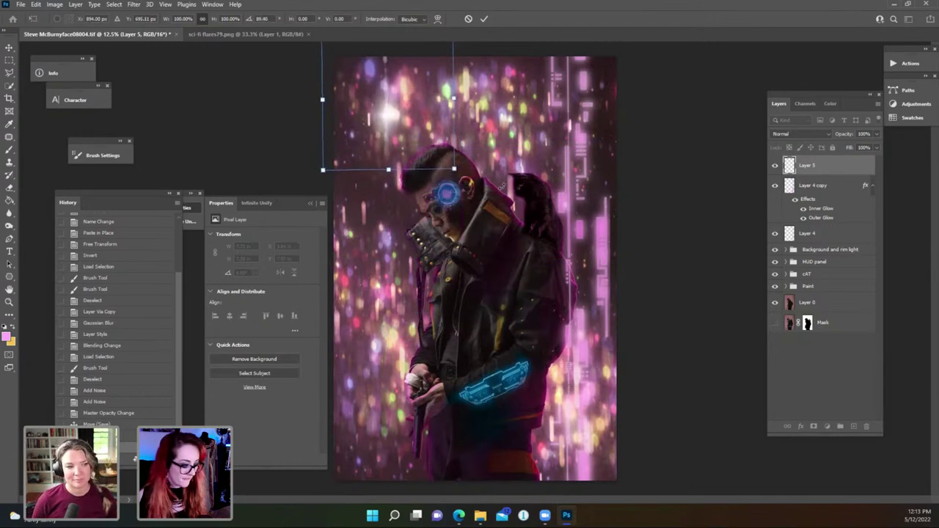
{"action": "key", "text": "Return"}
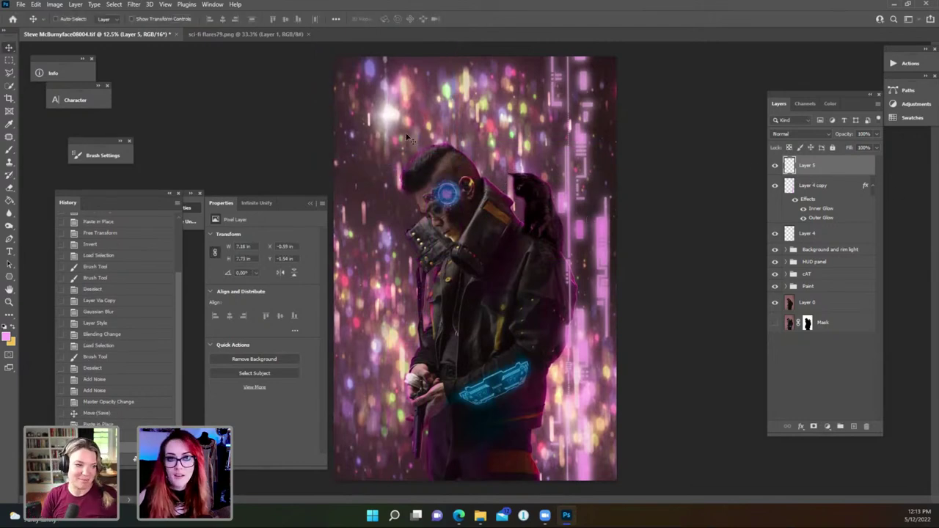
{"action": "left_click_drag", "start_coordinate": [402, 120], "coordinate": [417, 116]}
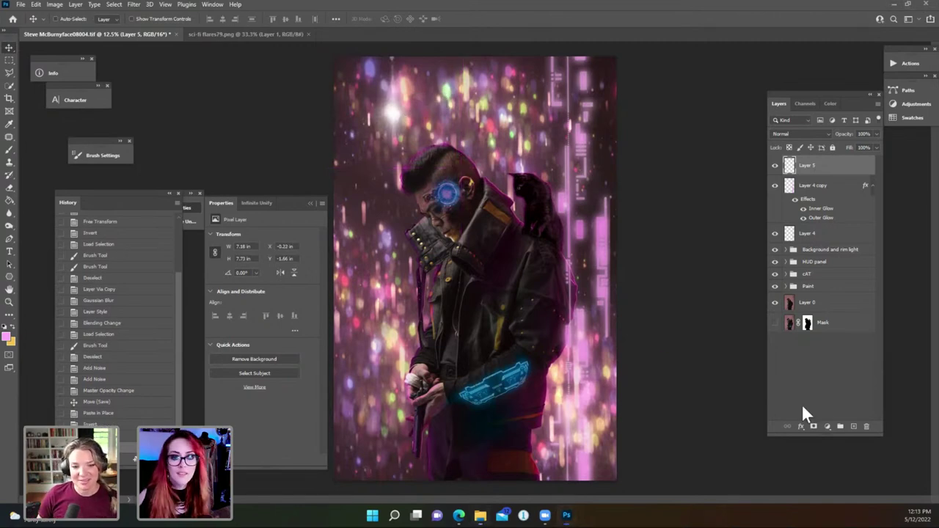
Paste the second flare, rotate it about 87° and move it toward the top.
{"action": "key", "text": "ctrl+a"}
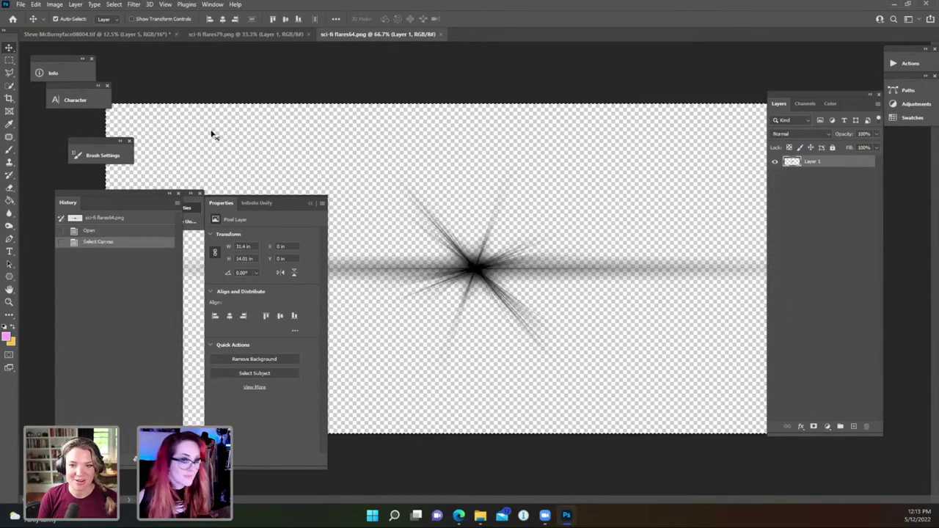
{"action": "left_click", "coordinate": [137, 35]}
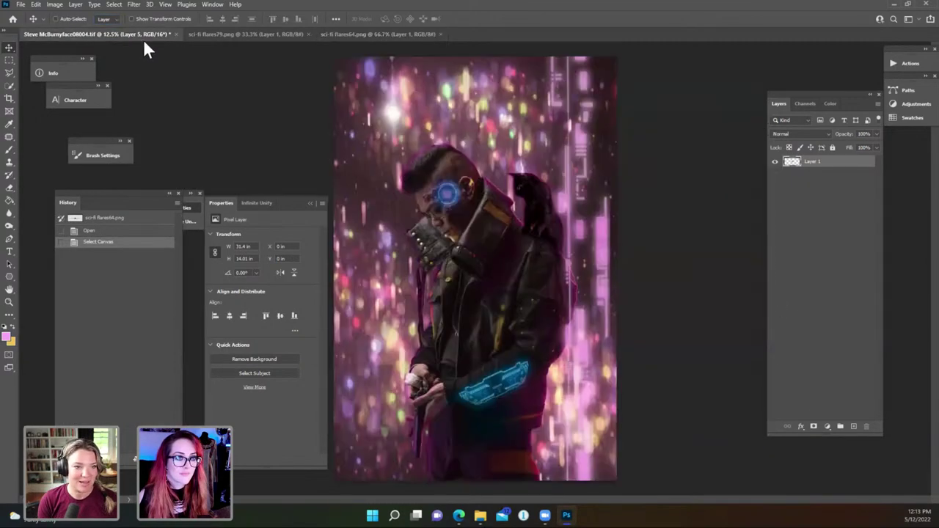
{"action": "key", "text": "ctrl+t"}
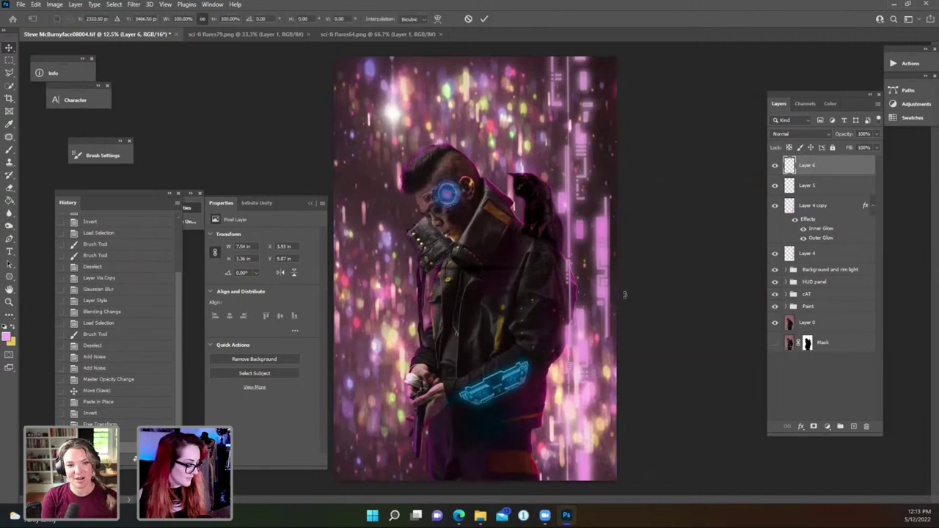
{"action": "right_click", "coordinate": [491, 274]}
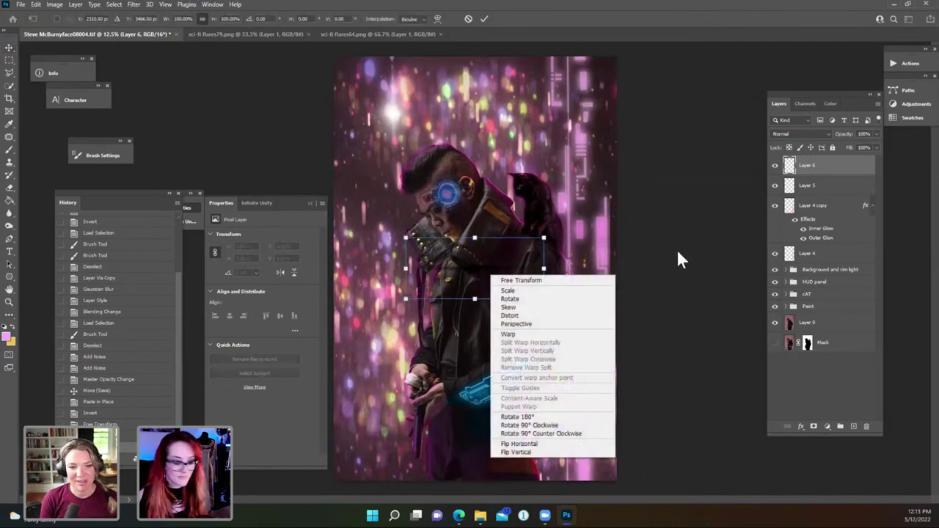
{"action": "key", "text": "Escape"}
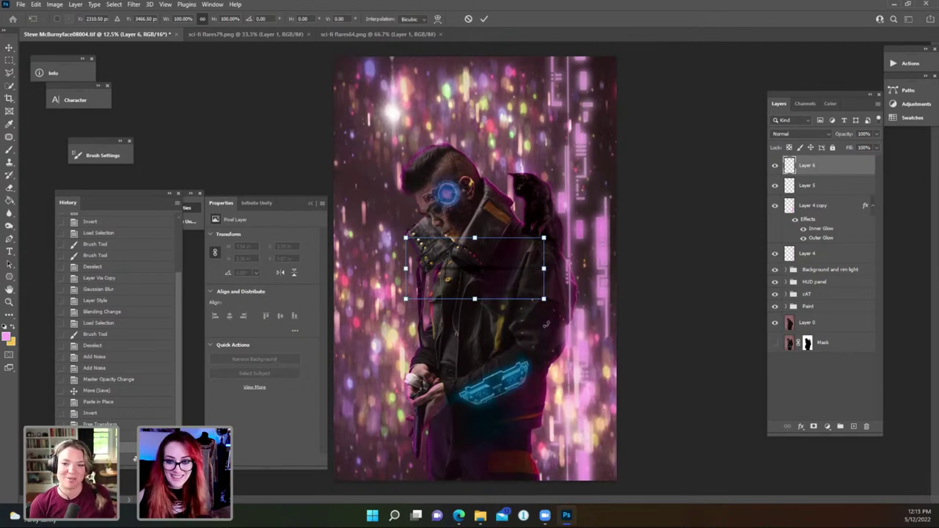
{"action": "left_click_drag", "start_coordinate": [543, 314], "coordinate": [451, 371]}
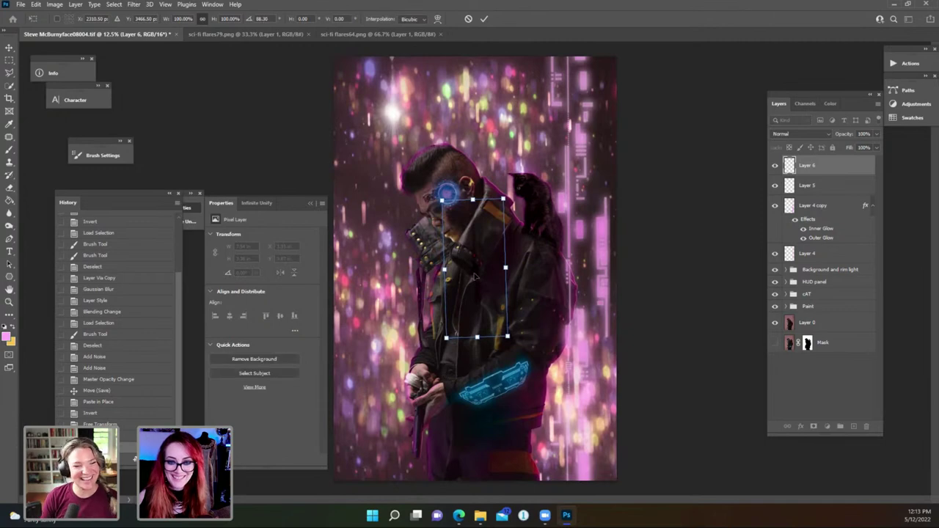
{"action": "left_click_drag", "start_coordinate": [477, 277], "coordinate": [492, 139]}
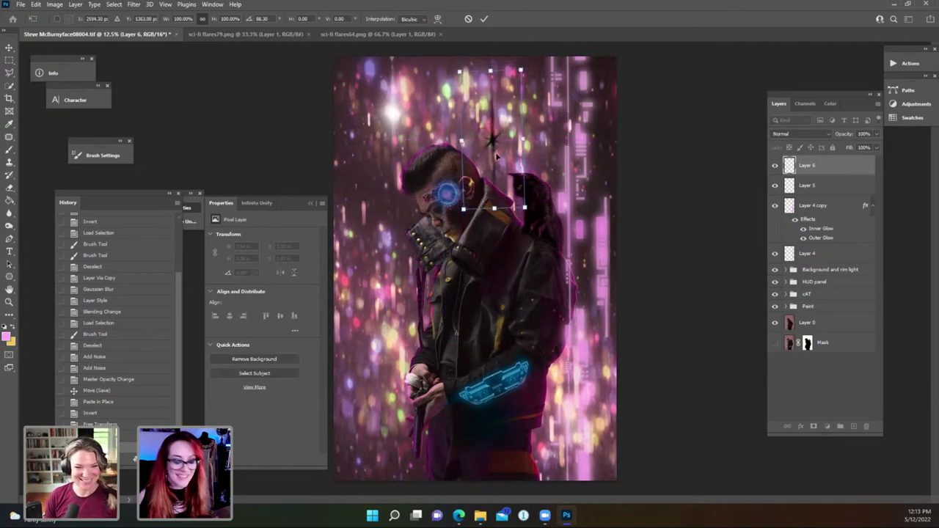
{"action": "key", "text": "Return"}
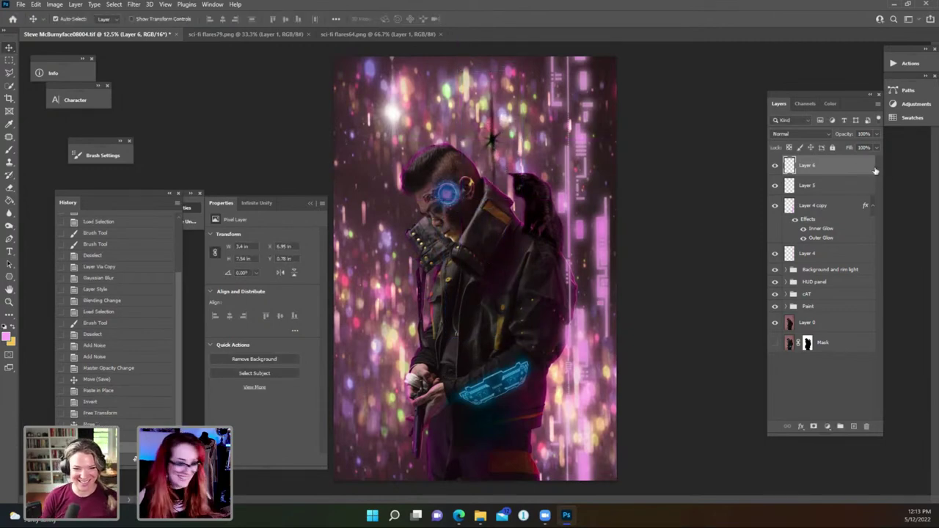
Set both Layer 6 and Layer 5 to Screen blending.
{"action": "left_click", "coordinate": [807, 133]}
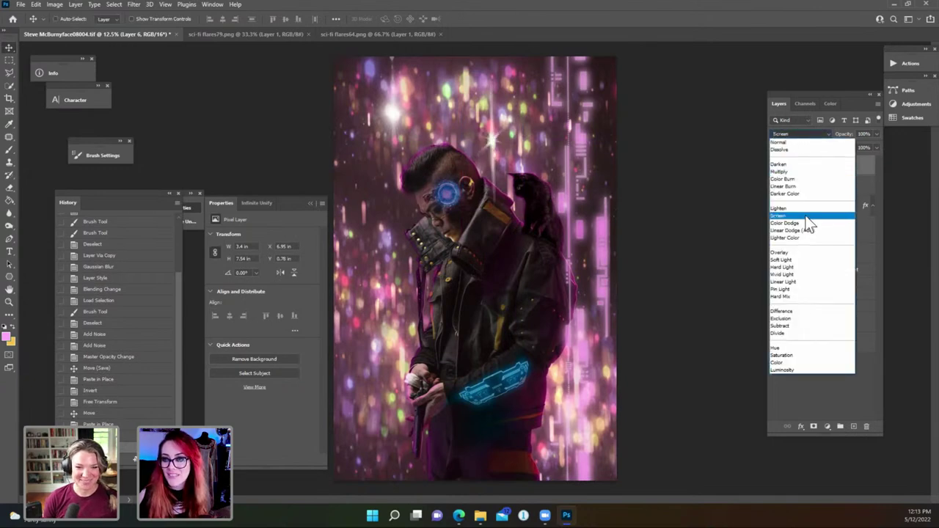
{"action": "left_click", "coordinate": [807, 220]}
{"action": "left_click", "coordinate": [840, 190]}
{"action": "left_click", "coordinate": [807, 135]}
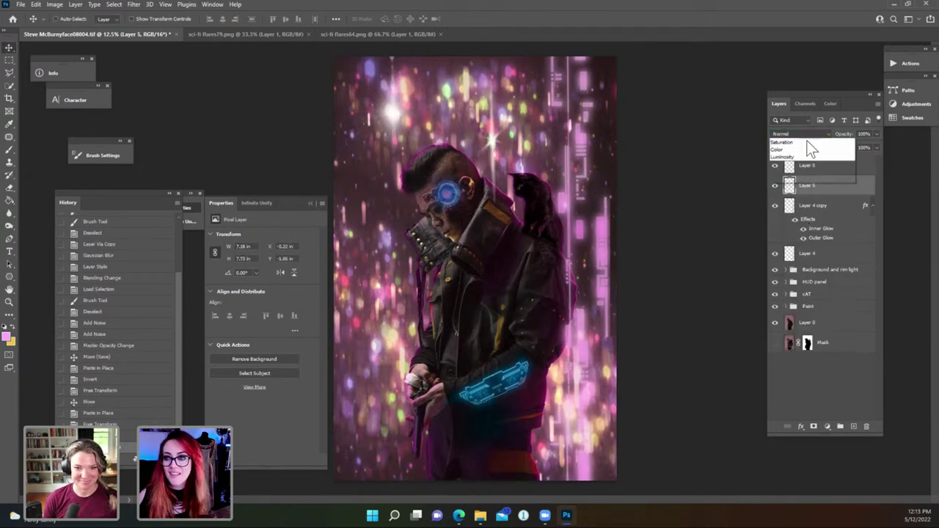
{"action": "left_click", "coordinate": [807, 214]}
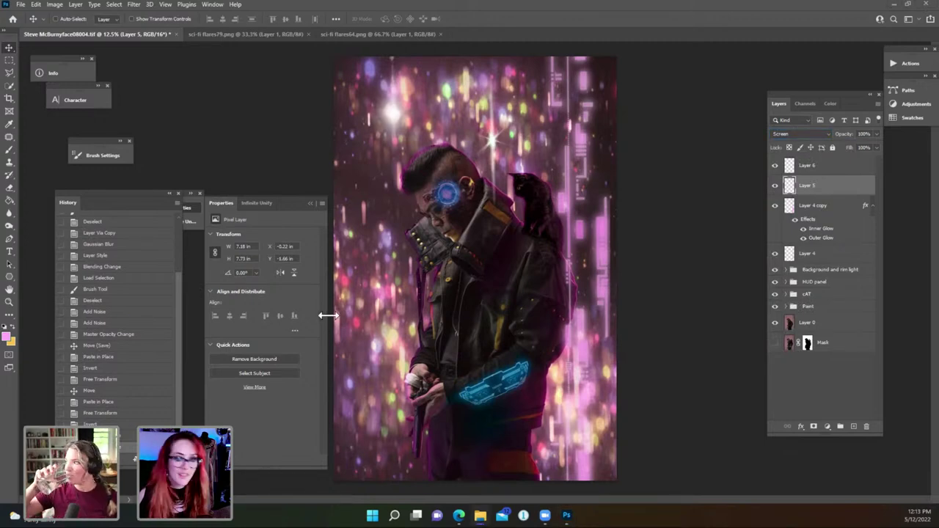
Paste the third flare as Layer 7 in Screen mode and move it lower-left.
{"action": "key", "text": "ctrl+alt+f"}
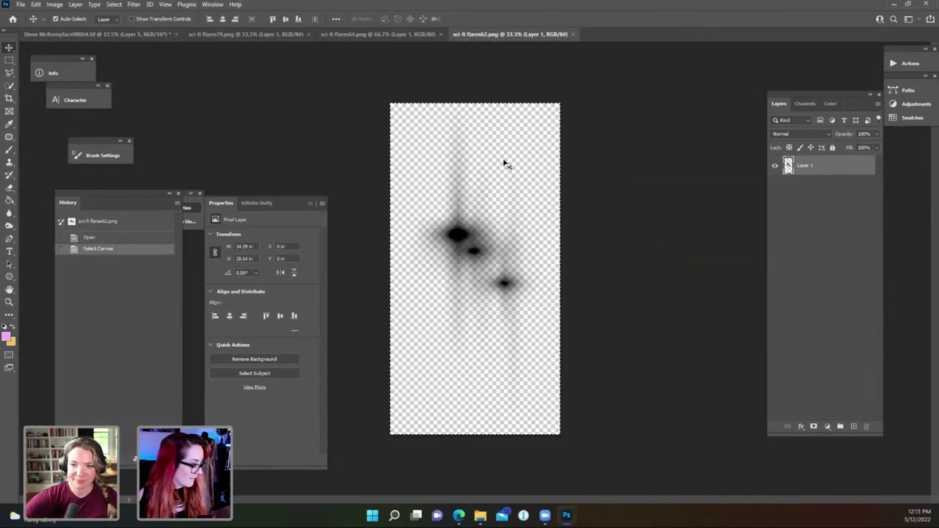
{"action": "left_click", "coordinate": [100, 36]}
{"action": "key", "text": "ctrl+shift+v"}
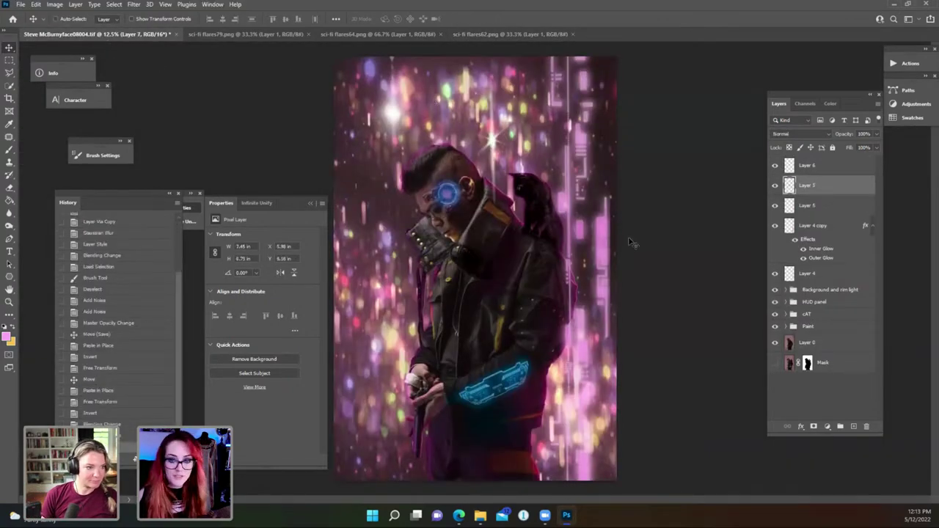
{"action": "key", "text": "alt+shift+s"}
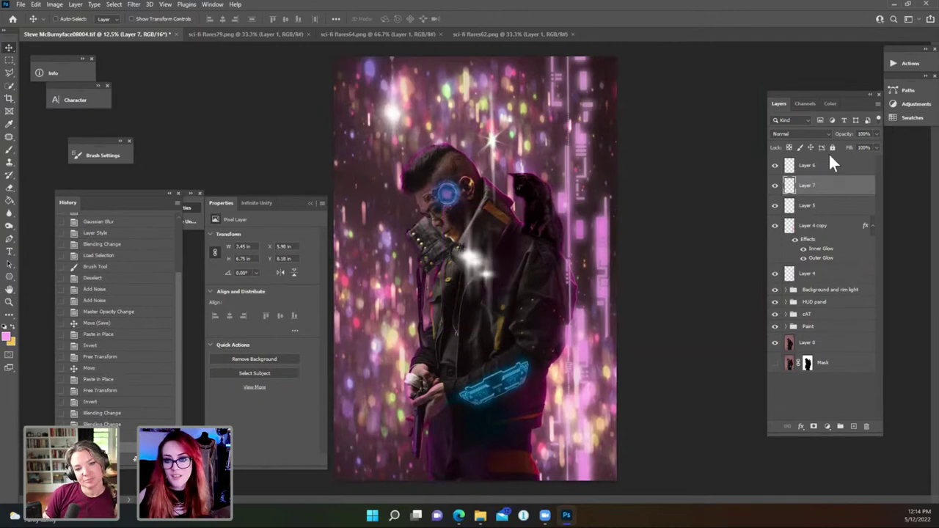
{"action": "left_click", "coordinate": [799, 133]}
{"action": "left_click", "coordinate": [786, 217]}
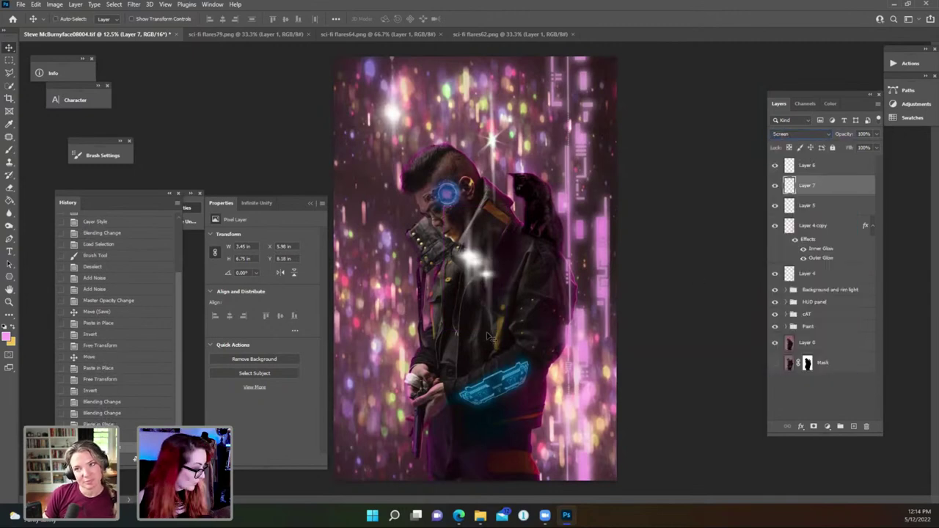
{"action": "left_click_drag", "start_coordinate": [475, 265], "coordinate": [396, 318]}
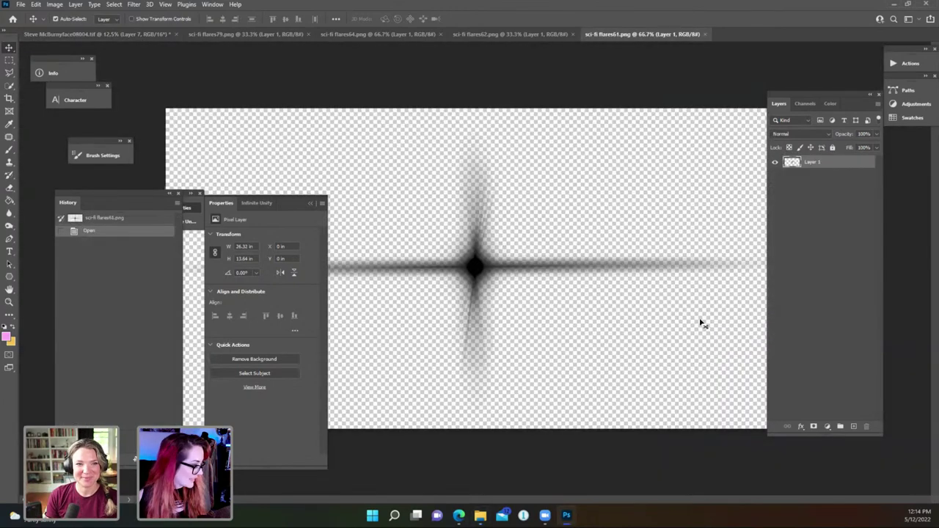
Add the fourth flare as Layer 8, inverted to white, screened and rotated beside the figure.
{"action": "left_click_drag", "start_coordinate": [700, 323], "coordinate": [522, 218]}
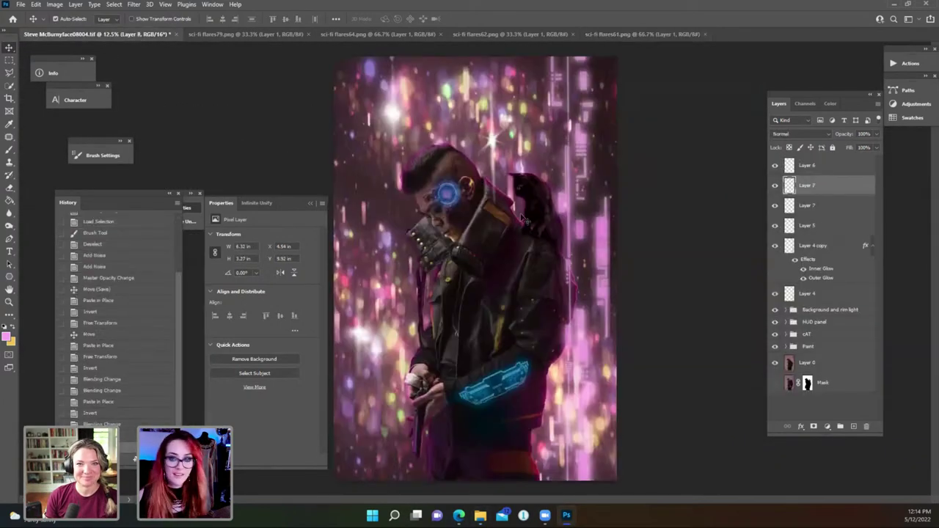
{"action": "key", "text": "ctrl+i"}
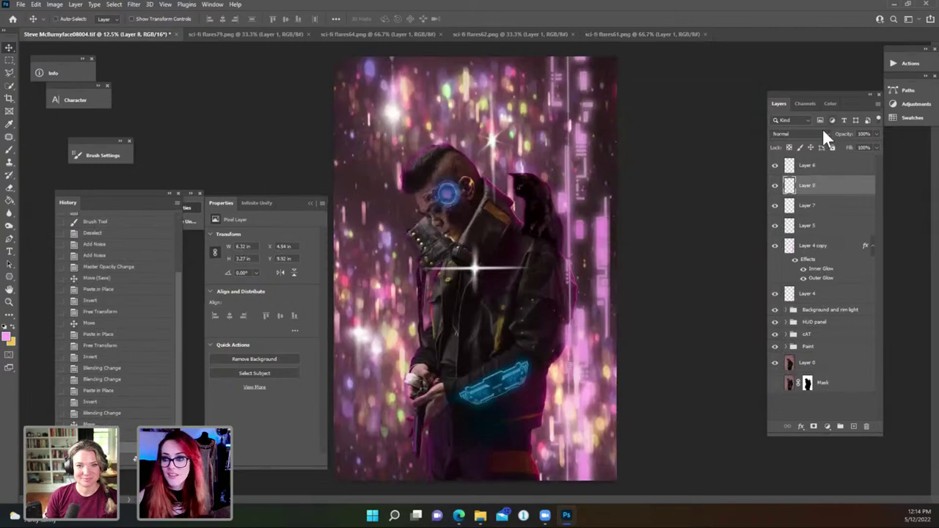
{"action": "left_click", "coordinate": [822, 132]}
{"action": "left_click", "coordinate": [813, 215]}
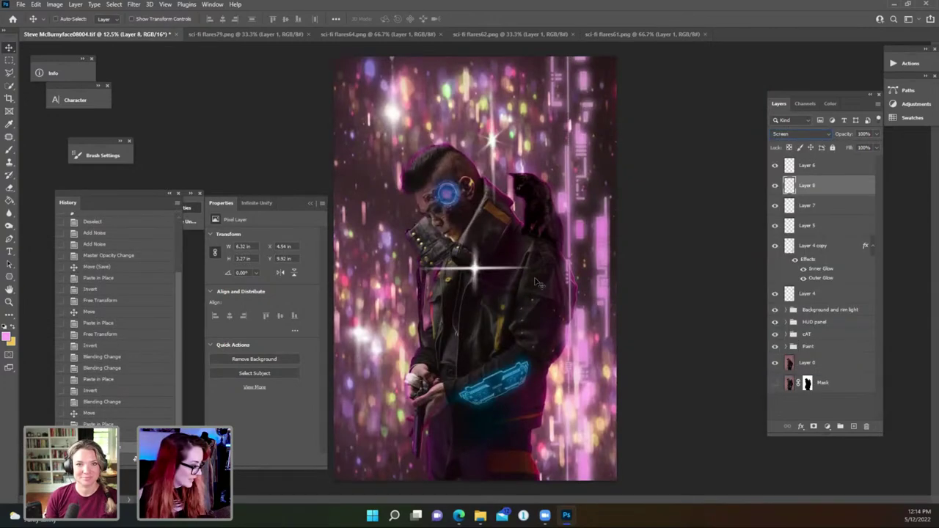
{"action": "left_click_drag", "start_coordinate": [557, 269], "coordinate": [512, 337]}
{"action": "key", "text": "ctrl+t"}
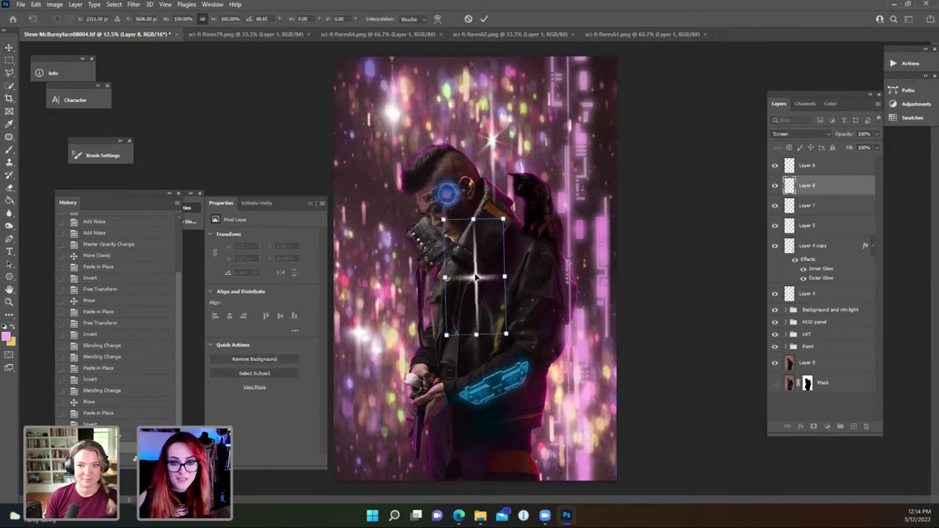
{"action": "left_click_drag", "start_coordinate": [478, 283], "coordinate": [563, 383]}
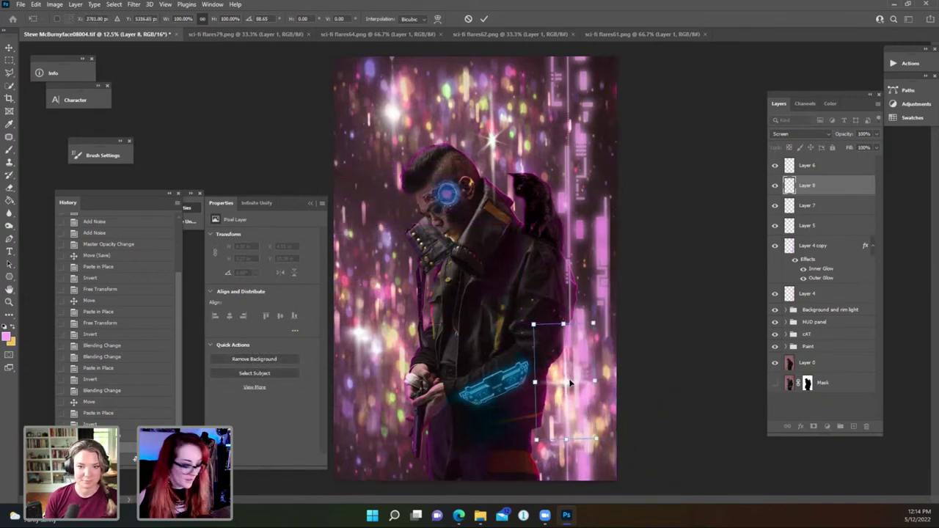
{"action": "key", "text": "Return"}
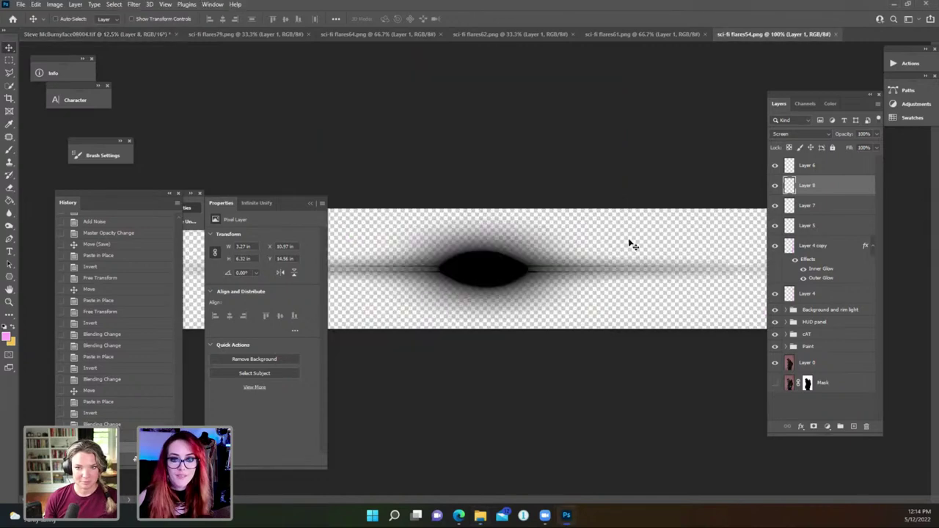
Copy the sci-fi flares54.png streak into the portrait as Layer 9 in Screen mode.
{"action": "key", "text": "ctrl+a"}
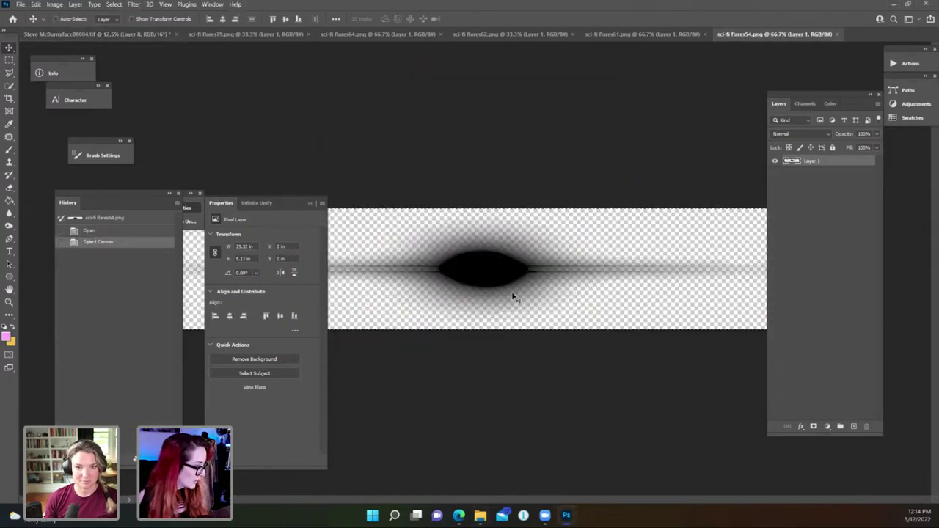
{"action": "left_click", "coordinate": [145, 33]}
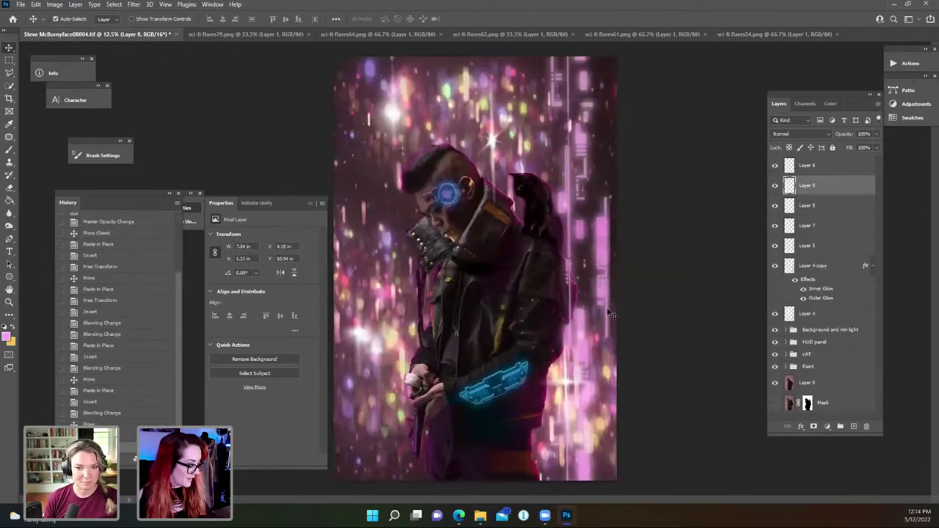
{"action": "key", "text": "ctrl+shift+z"}
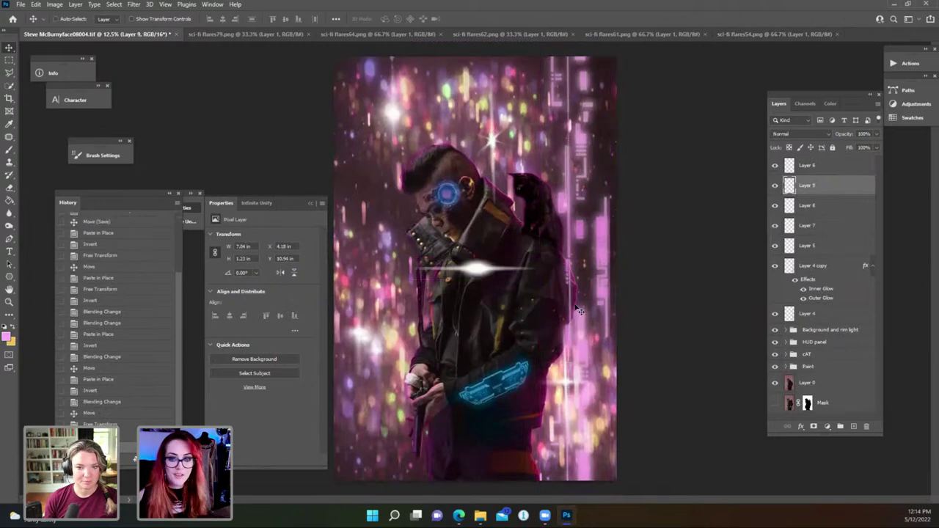
{"action": "left_click", "coordinate": [798, 135]}
{"action": "left_click", "coordinate": [807, 211]}
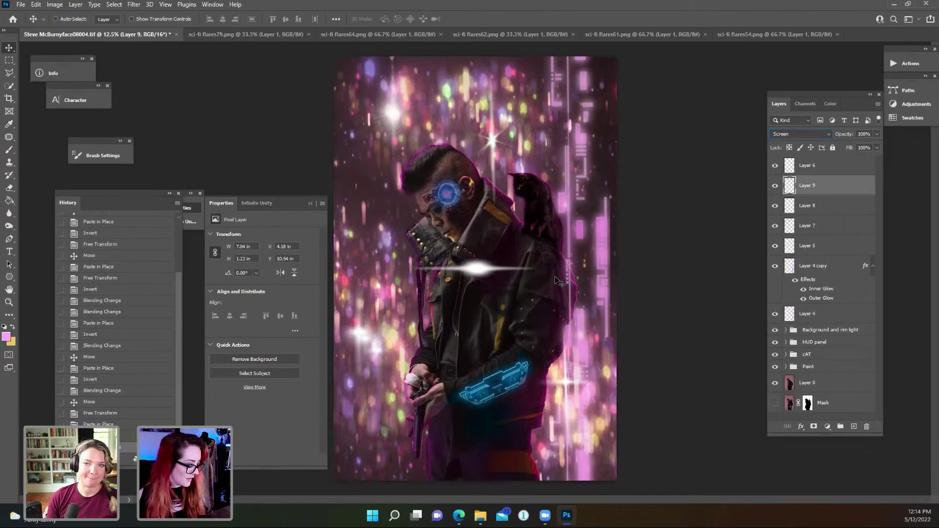
Make Layer 9 a vertical streak, about double size, at the left edge; select Layers 5–9.
{"action": "key", "text": "ctrl+t"}
{"action": "left_click_drag", "start_coordinate": [552, 274], "coordinate": [477, 345]}
{"action": "left_click_drag", "start_coordinate": [463, 204], "coordinate": [440, 67]}
{"action": "left_click_drag", "start_coordinate": [447, 216], "coordinate": [339, 195]}
{"action": "key", "text": "Return"}
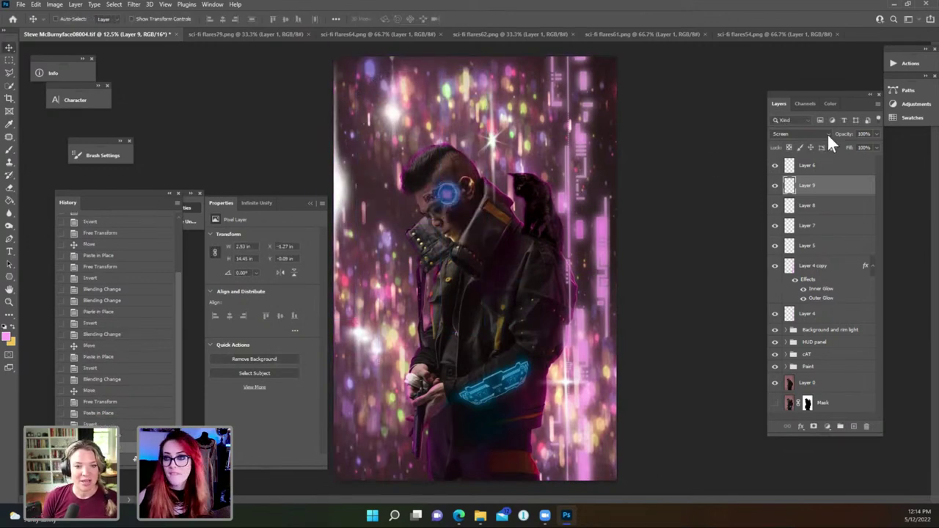
{"action": "left_click", "coordinate": [822, 167]}
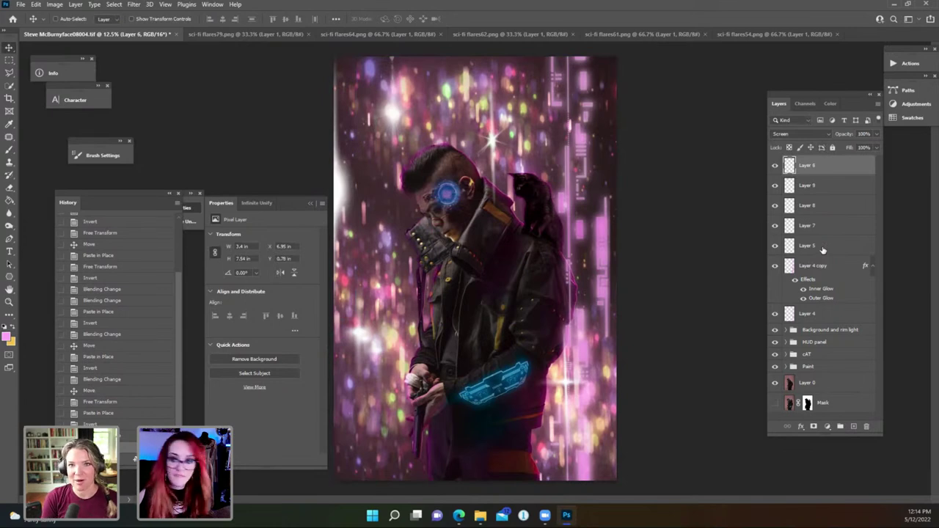
{"action": "left_click", "coordinate": [822, 249], "text": "shift"}
{"action": "key", "text": "ctrl+g"}
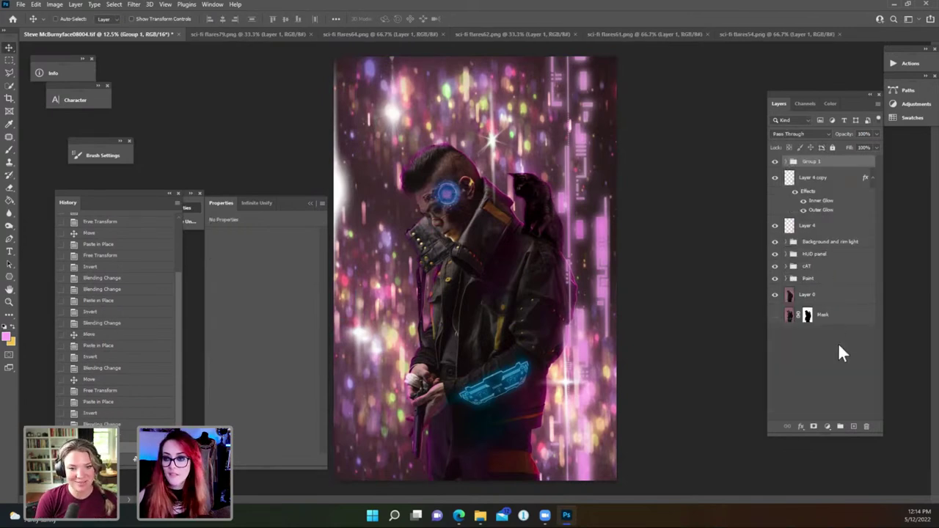
{"action": "left_click", "coordinate": [827, 429]}
{"action": "left_click", "coordinate": [874, 307]}
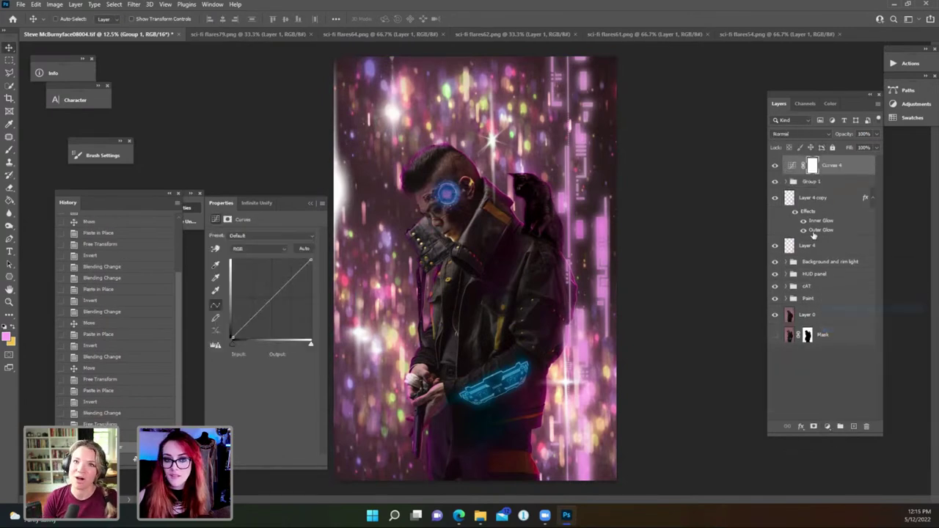
{"action": "left_click", "coordinate": [794, 173], "text": "alt"}
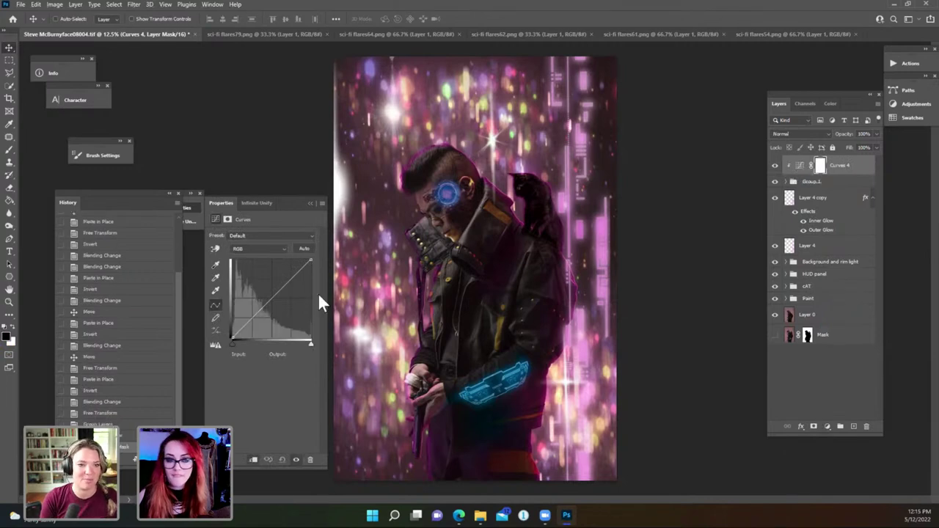
{"action": "left_click", "coordinate": [276, 250]}
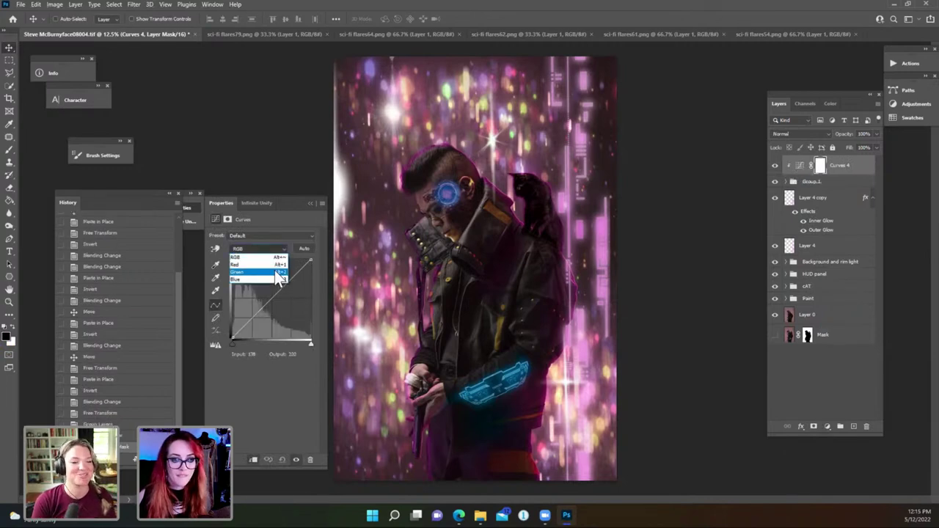
{"action": "left_click", "coordinate": [278, 272]}
{"action": "left_click_drag", "start_coordinate": [286, 285], "coordinate": [278, 307]}
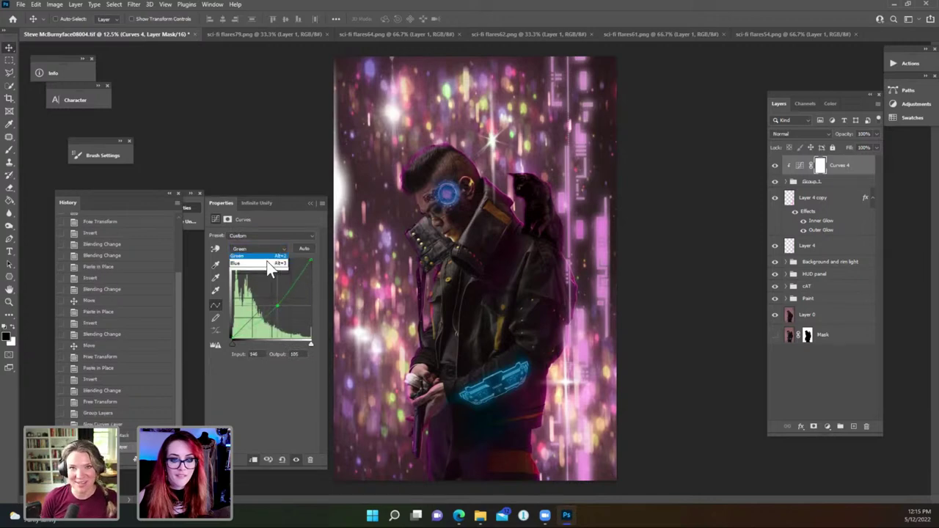
{"action": "key", "text": "alt+3"}
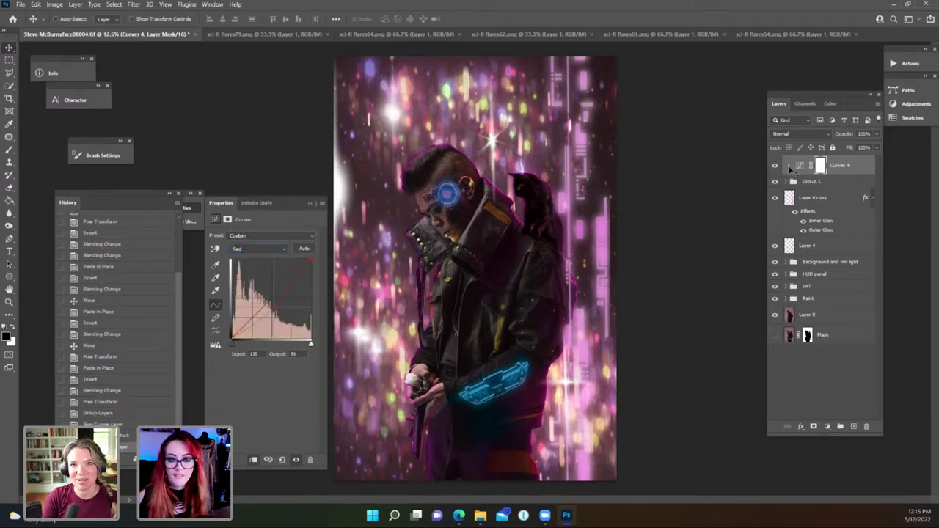
{"action": "key", "text": "Delete"}
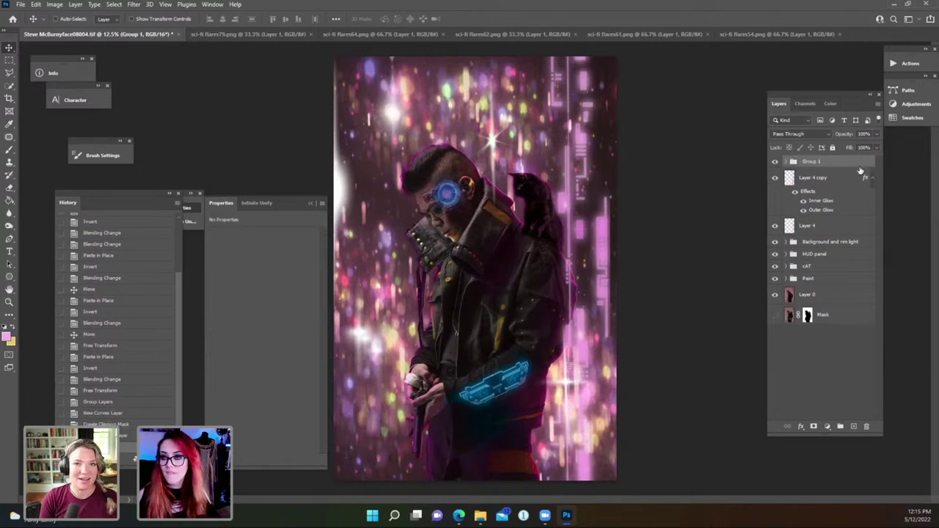
Expand Group 1 and apply a 66.8-pixel Gaussian Blur to Layer 6.
{"action": "left_click", "coordinate": [786, 161]}
{"action": "left_click", "coordinate": [815, 178]}
{"action": "left_click", "coordinate": [133, 4]}
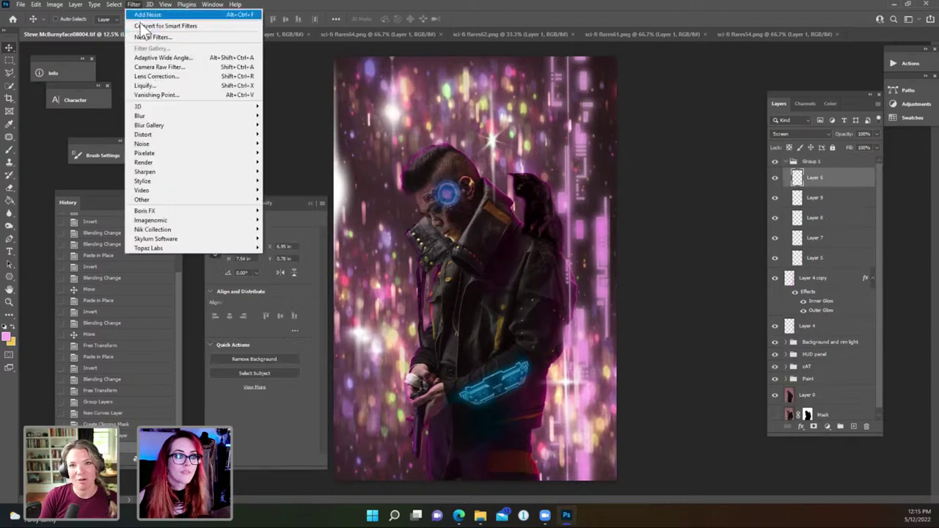
{"action": "left_click", "coordinate": [297, 153]}
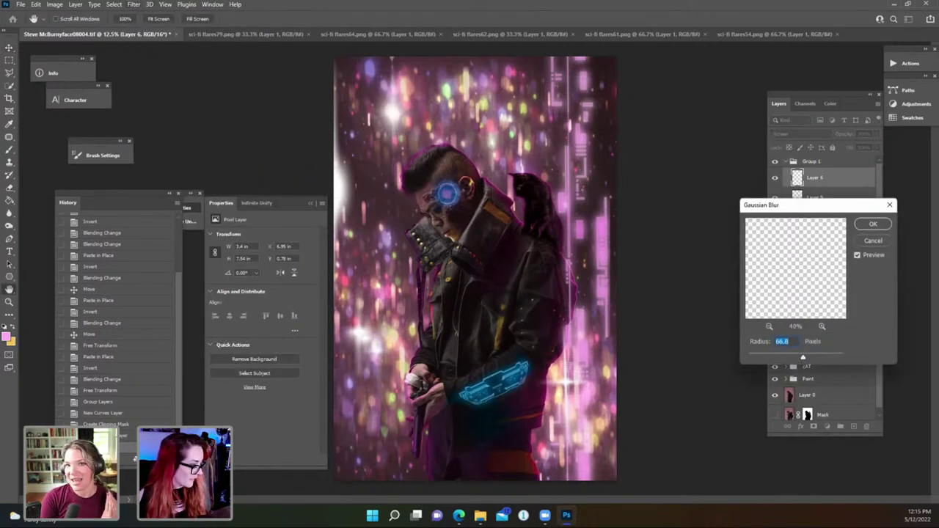
{"action": "key", "text": "Return"}
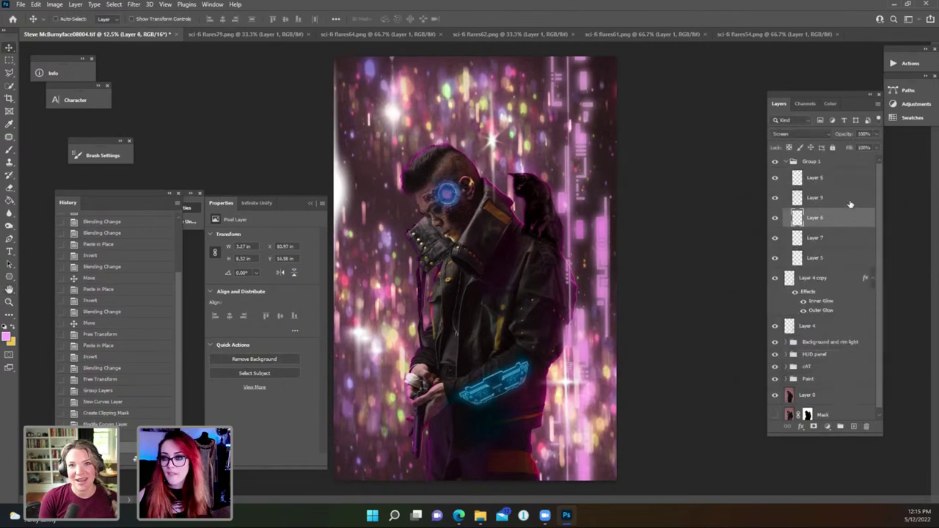
Repeat the same Gaussian Blur on Layers 9, 8 and 7.
{"action": "left_click", "coordinate": [849, 204]}
{"action": "left_click", "coordinate": [134, 5]}
{"action": "left_click", "coordinate": [147, 15]}
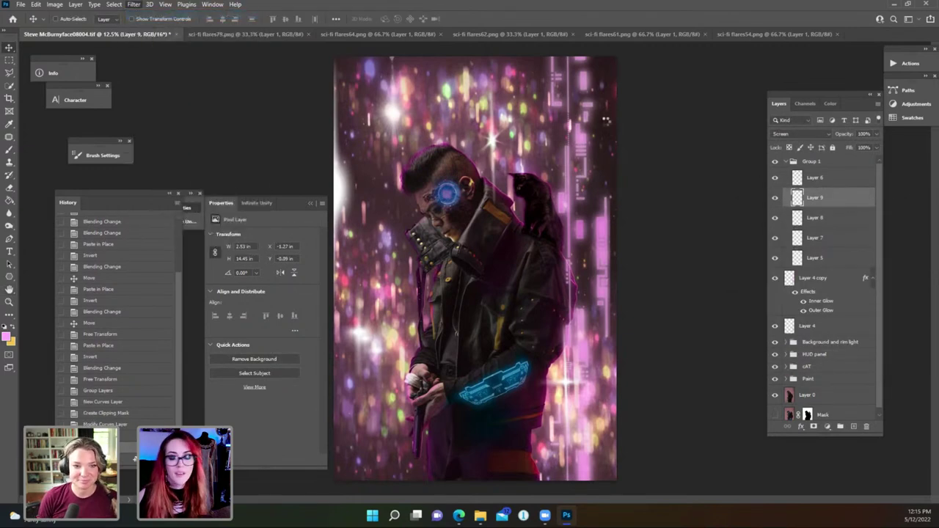
{"action": "left_click", "coordinate": [848, 218]}
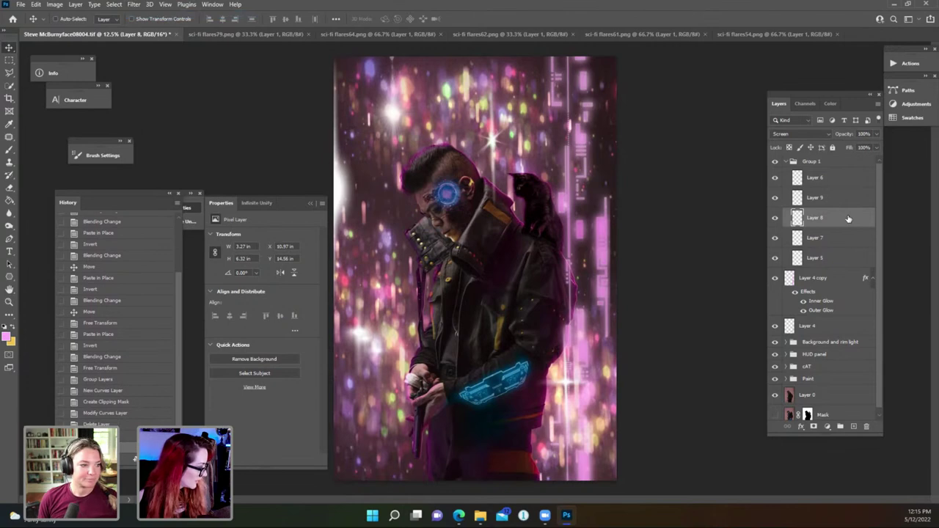
{"action": "key", "text": "ctrl+alt+f"}
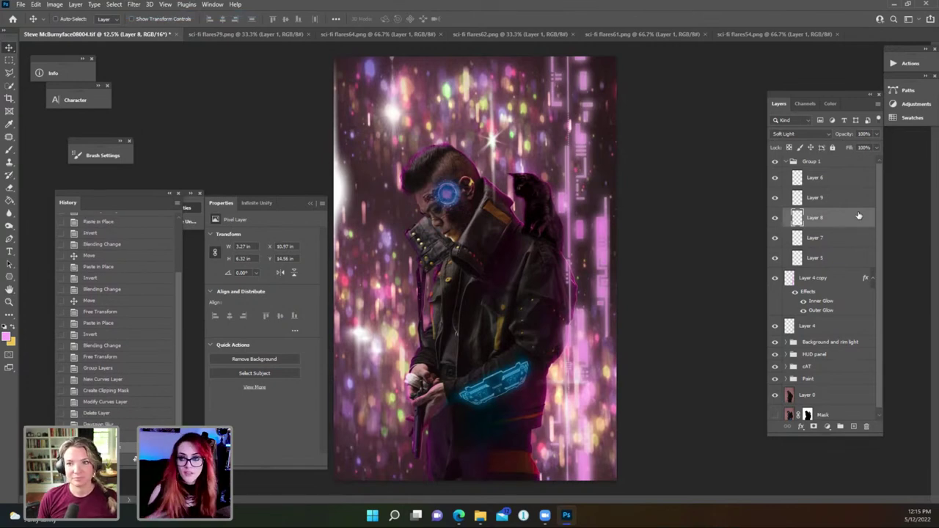
{"action": "left_click", "coordinate": [857, 242]}
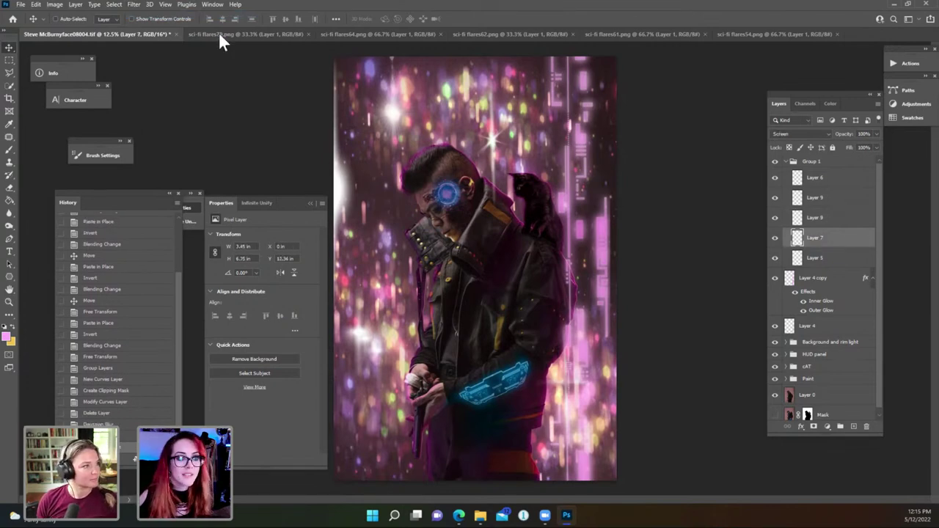
{"action": "left_click", "coordinate": [134, 4]}
{"action": "left_click", "coordinate": [143, 15]}
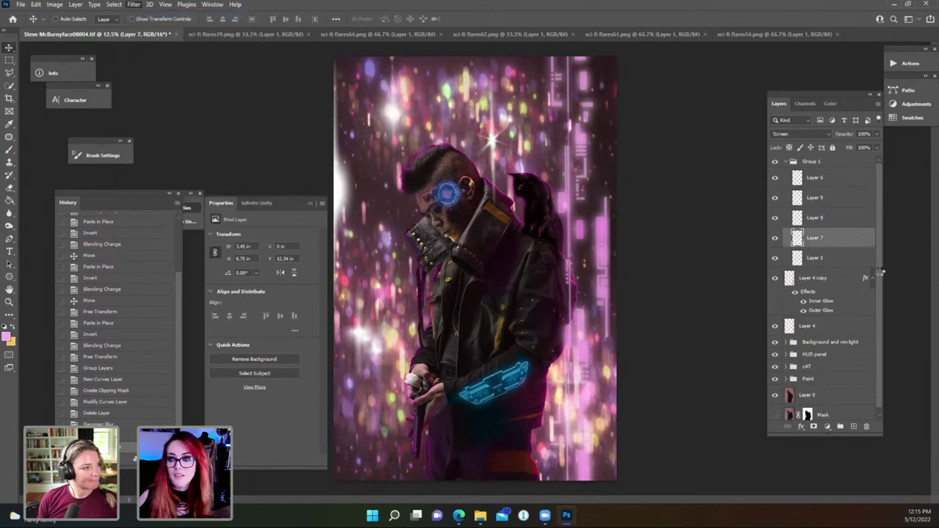
Blur Layer 5 with a 3-pixel Gaussian Blur.
{"action": "left_click", "coordinate": [822, 259]}
{"action": "left_click", "coordinate": [133, 5]}
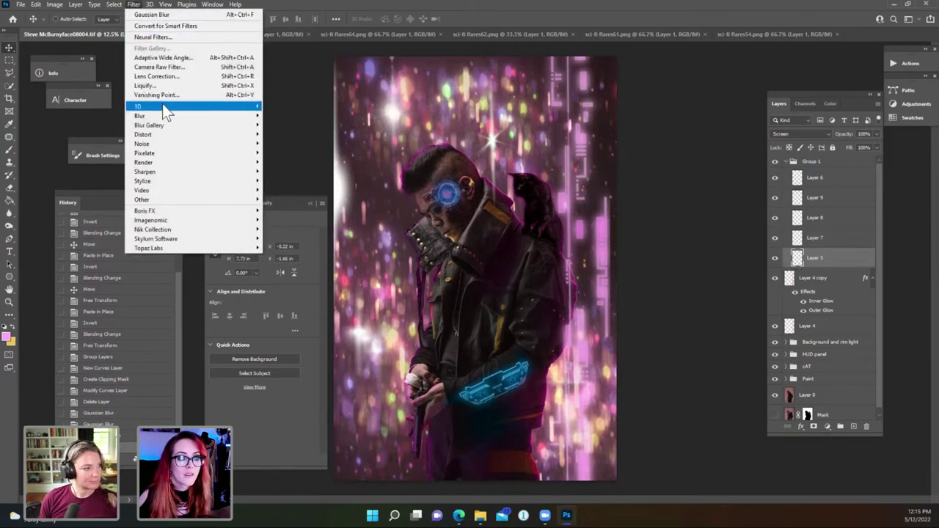
{"action": "mouse_move", "coordinate": [169, 118]}
{"action": "left_click", "coordinate": [301, 152]}
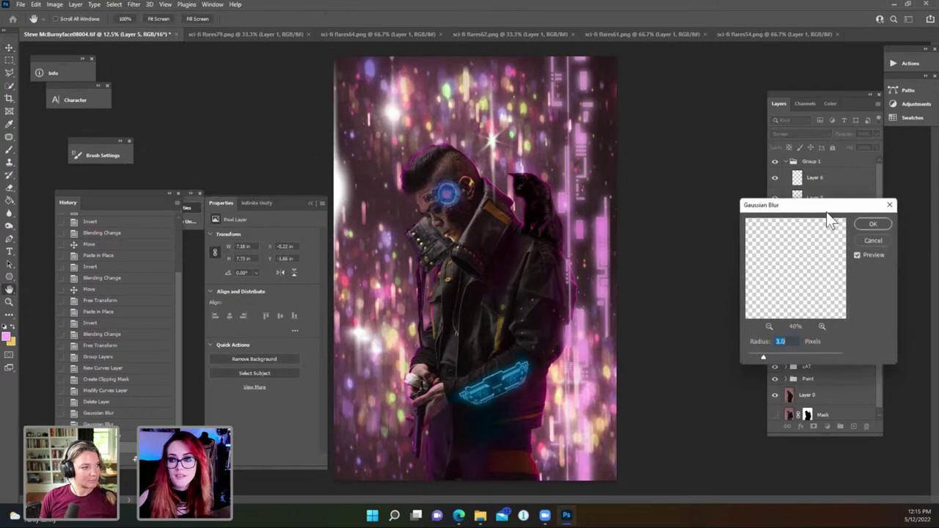
{"action": "left_click", "coordinate": [866, 226]}
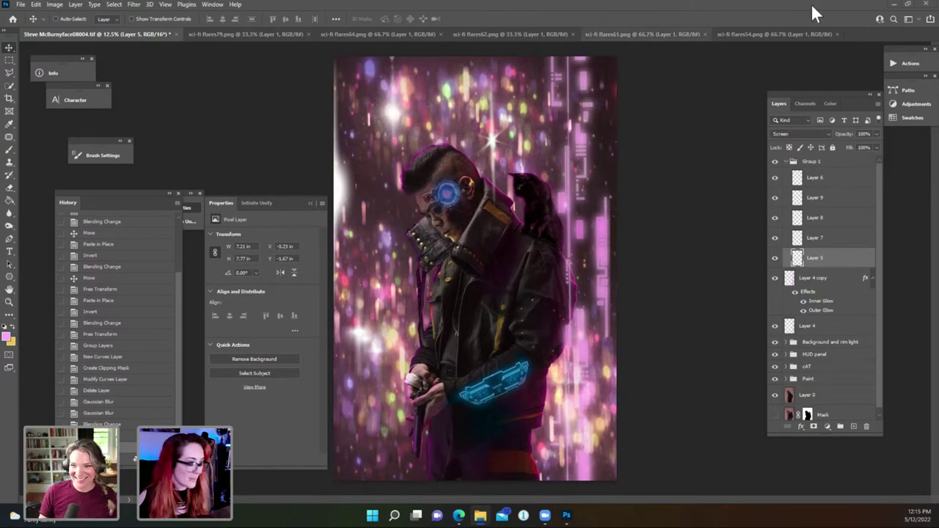
Bring in another flare from the flare documents and reposition the Layer 5 flare.
{"action": "left_click", "coordinate": [788, 34]}
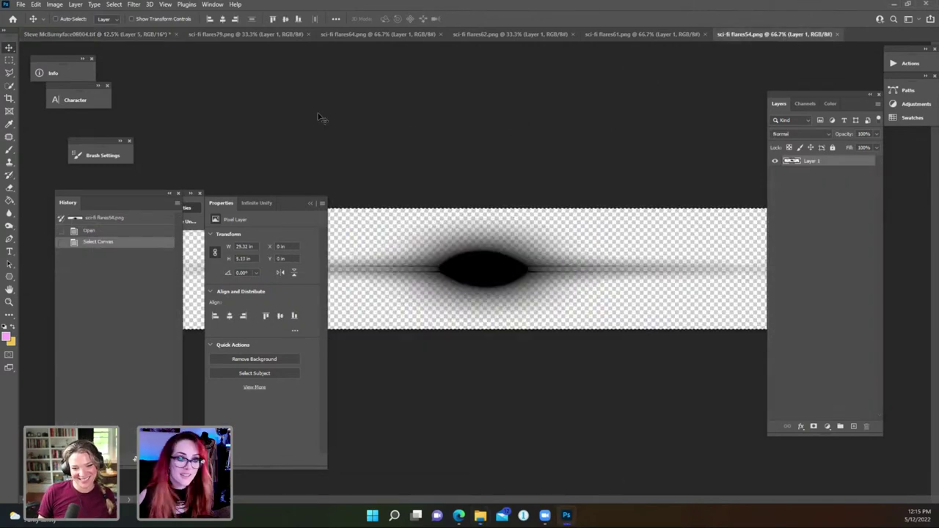
{"action": "left_click", "coordinate": [128, 35]}
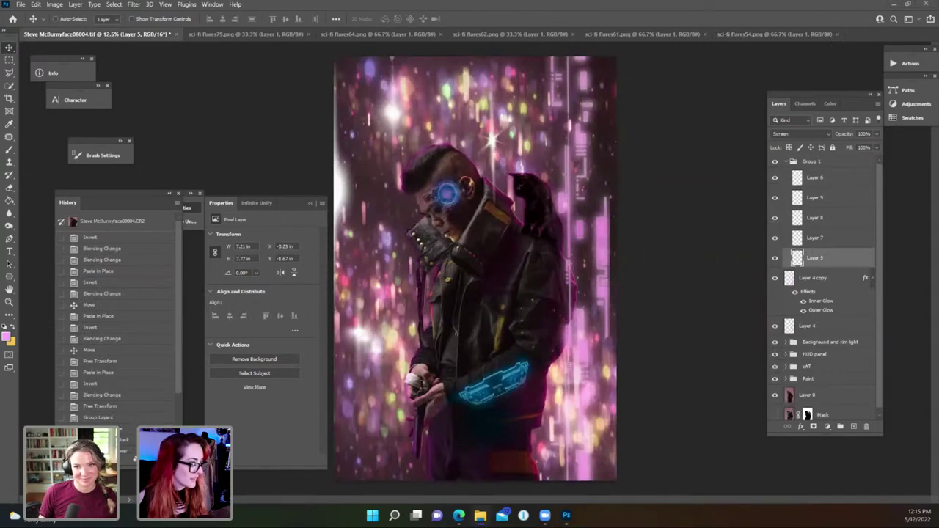
{"action": "key", "text": "ctrl+a"}
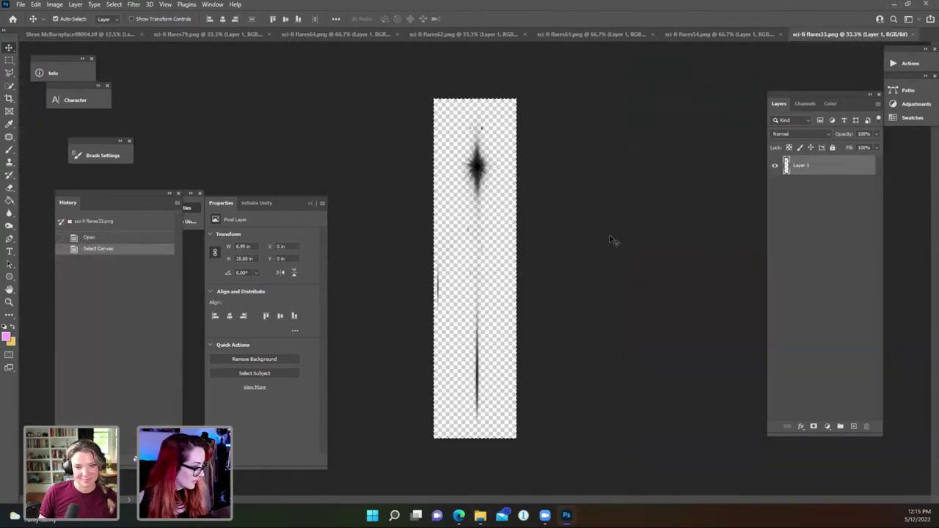
{"action": "left_click", "coordinate": [88, 34]}
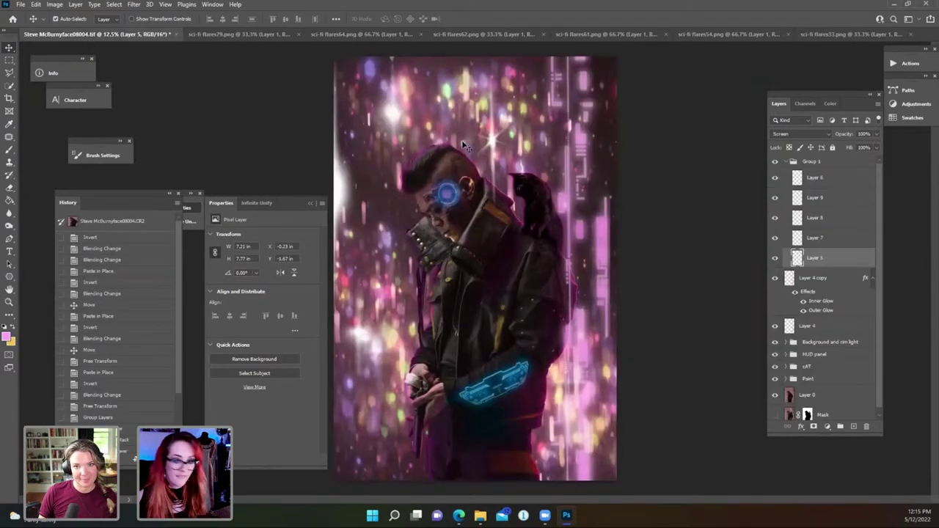
{"action": "left_click_drag", "start_coordinate": [478, 233], "coordinate": [400, 404]}
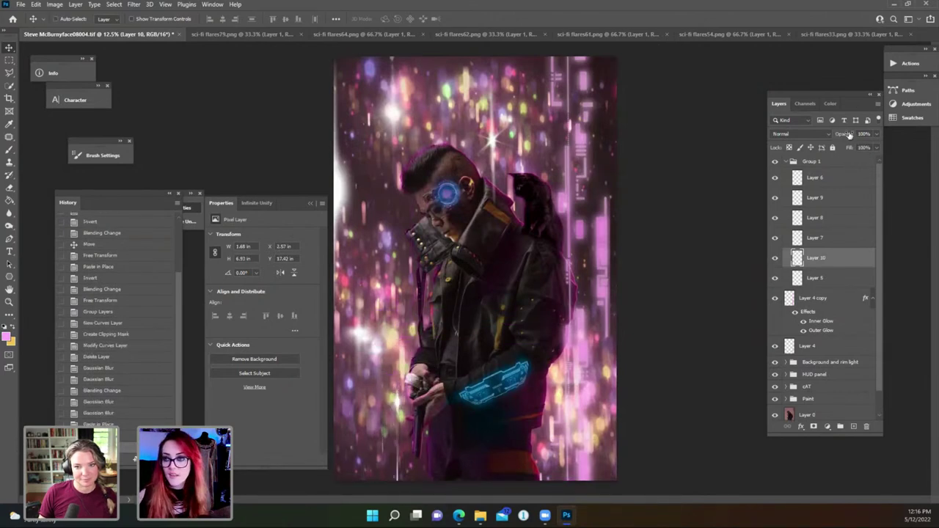
Set Layer 10 to Screen, nudge it into place, and collapse Group 1.
{"action": "left_click", "coordinate": [800, 134]}
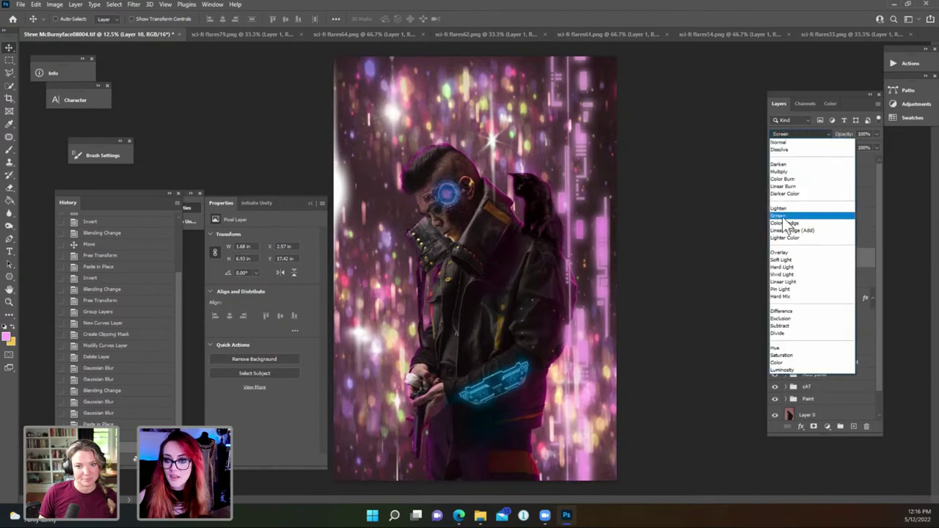
{"action": "left_click", "coordinate": [779, 216]}
{"action": "left_click_drag", "start_coordinate": [401, 417], "coordinate": [394, 386]}
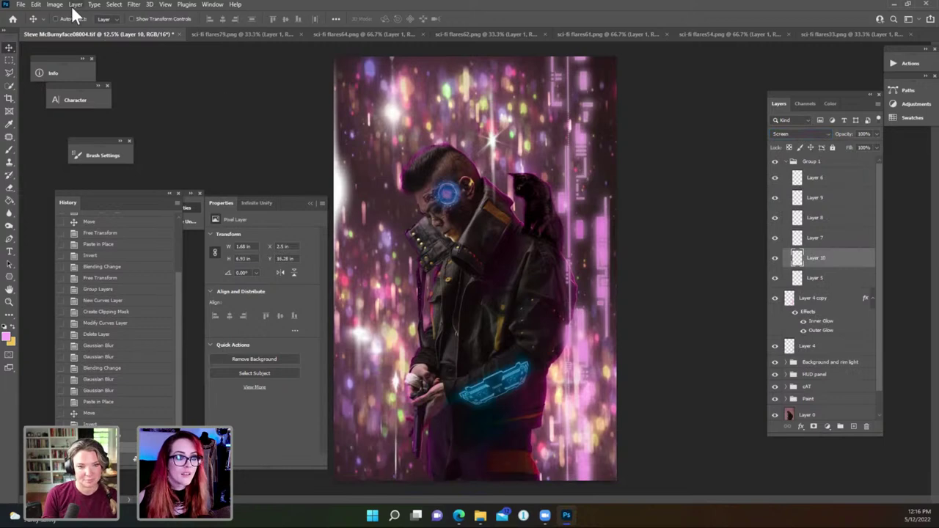
{"action": "left_click", "coordinate": [134, 4]}
{"action": "left_click", "coordinate": [137, 6]}
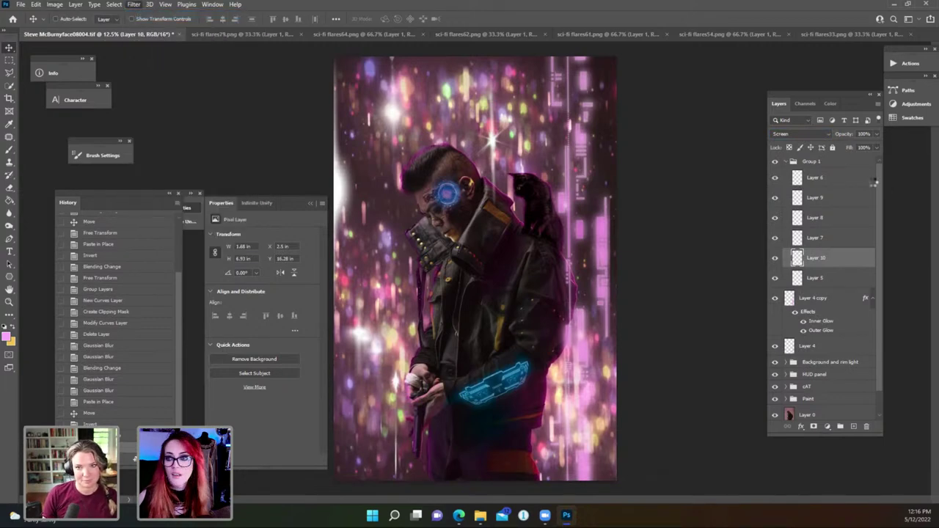
{"action": "left_click", "coordinate": [782, 162]}
{"action": "left_click", "coordinate": [784, 162]}
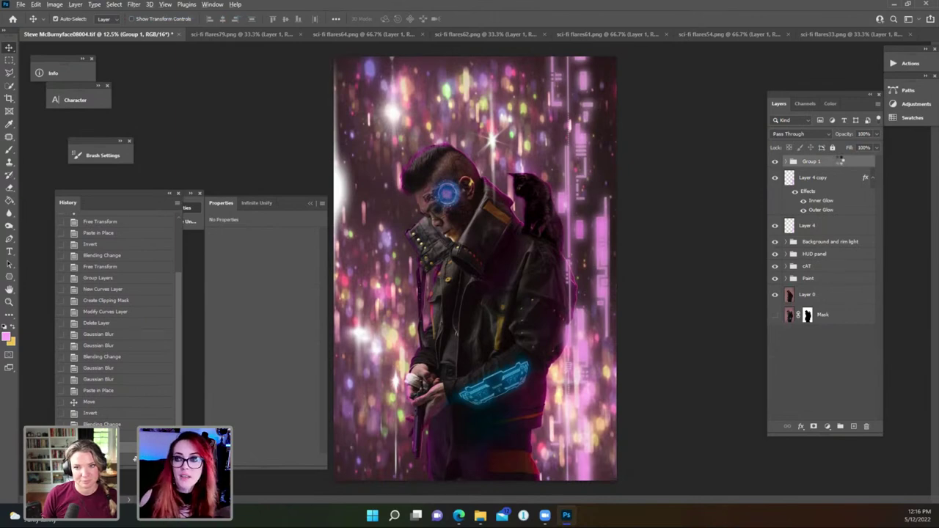
Stamp all visible layers into a new layer and apply the Garden Camera Raw preset.
{"action": "key", "text": "ctrl+shift+alt+e"}
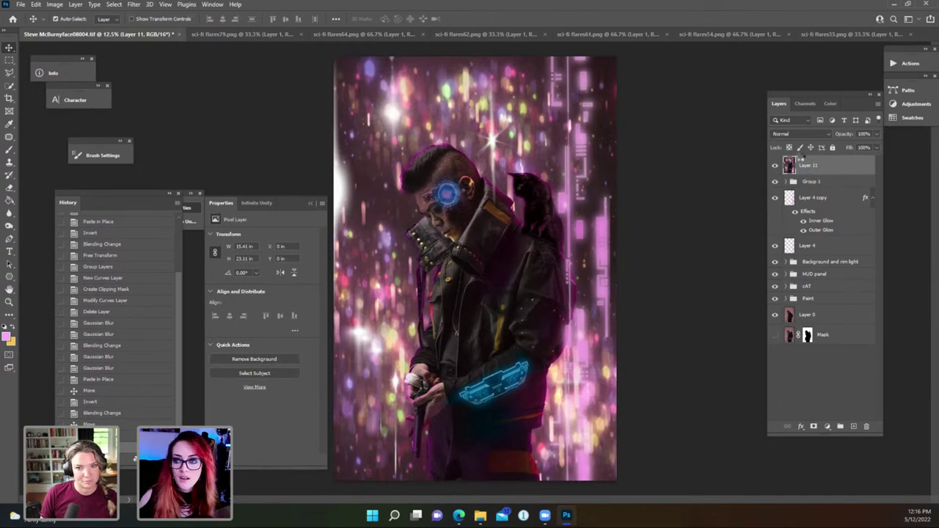
{"action": "key", "text": "ctrl+shift+a"}
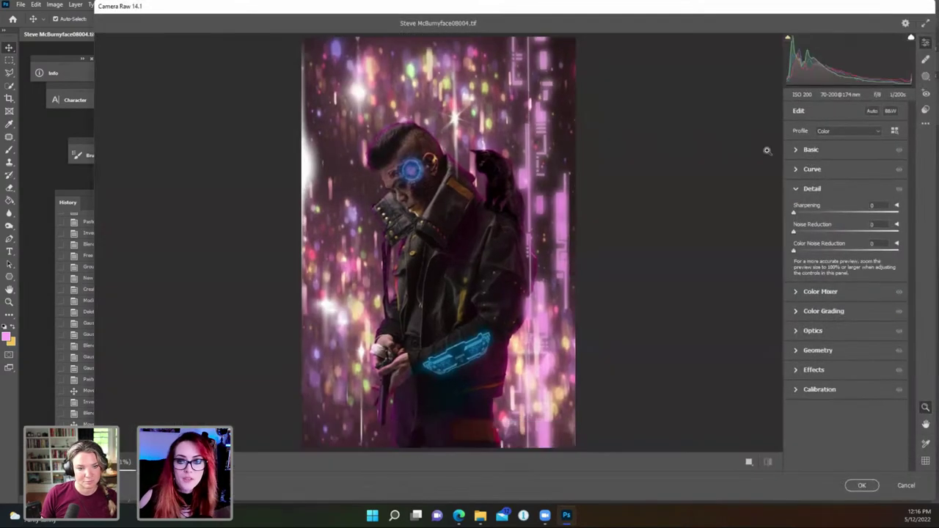
{"action": "left_click", "coordinate": [925, 109]}
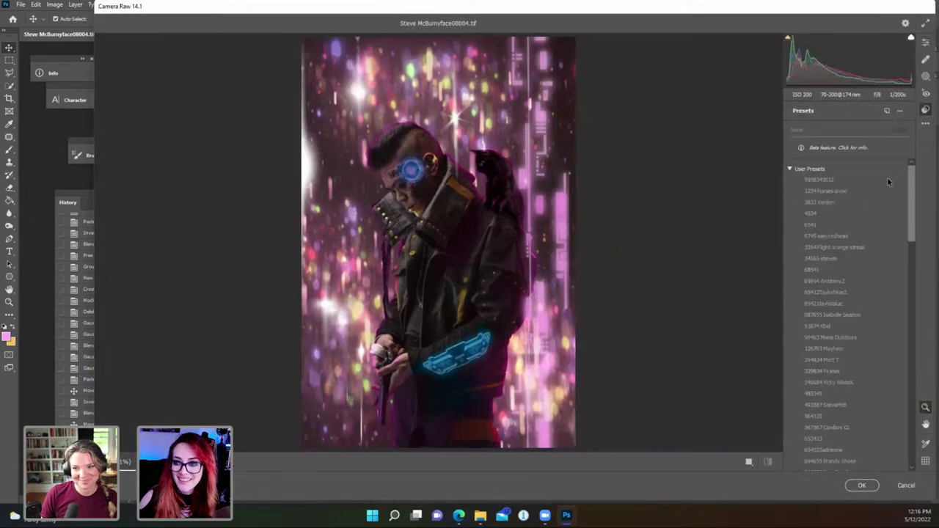
{"action": "left_click", "coordinate": [815, 202]}
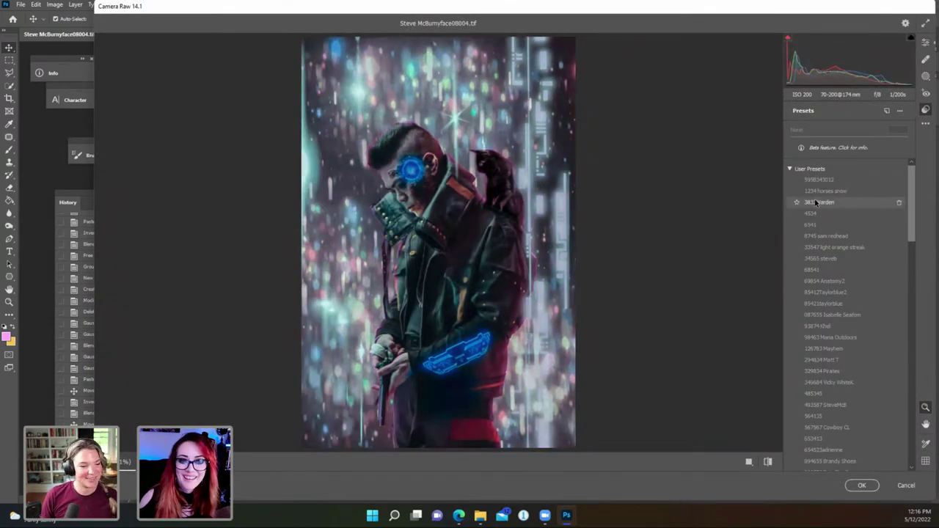
{"action": "left_click", "coordinate": [815, 201]}
{"action": "left_click", "coordinate": [925, 43]}
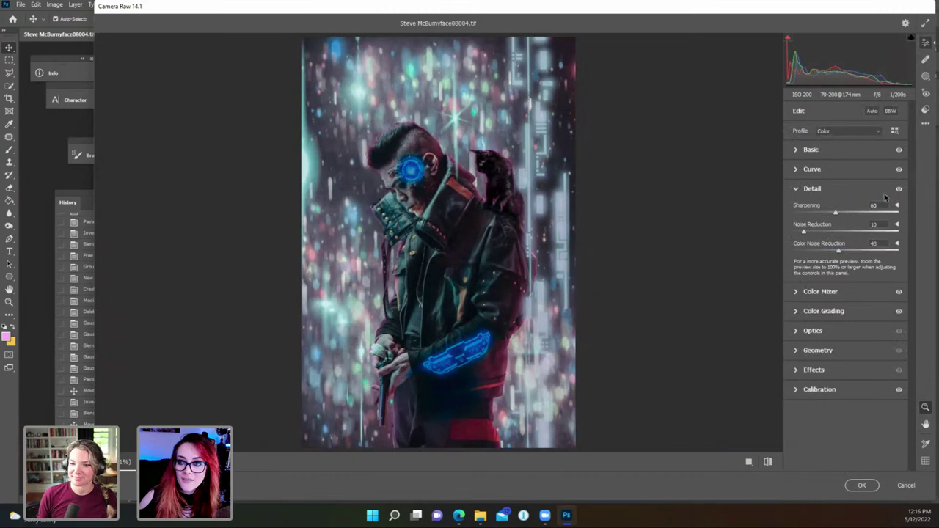
Cool the temperature, neutralise tint, lower highlights, and adjust tone-curve darks and shadows.
{"action": "left_click", "coordinate": [810, 149]}
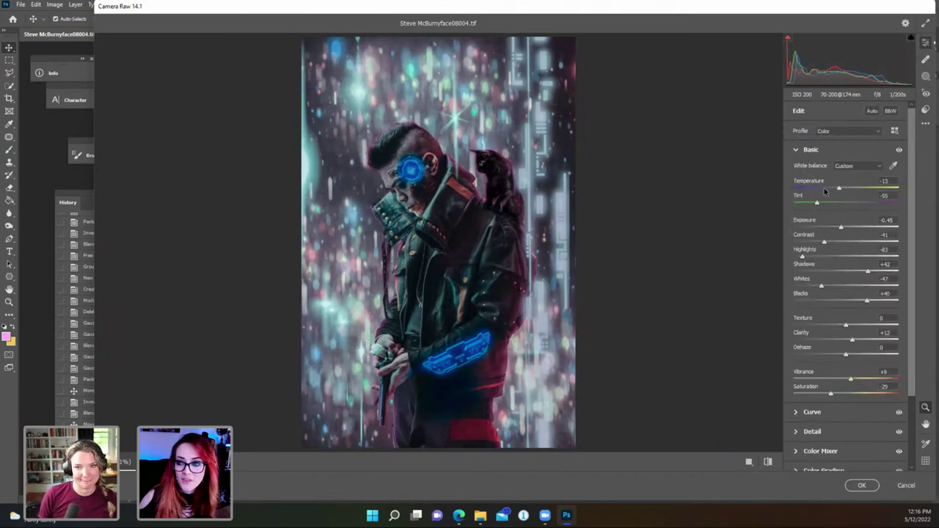
{"action": "left_click_drag", "start_coordinate": [823, 188], "coordinate": [860, 202]}
{"action": "left_click_drag", "start_coordinate": [840, 260], "coordinate": [868, 309]}
{"action": "scroll", "coordinate": [849, 366], "scroll_direction": "down", "scroll_amount": 2}
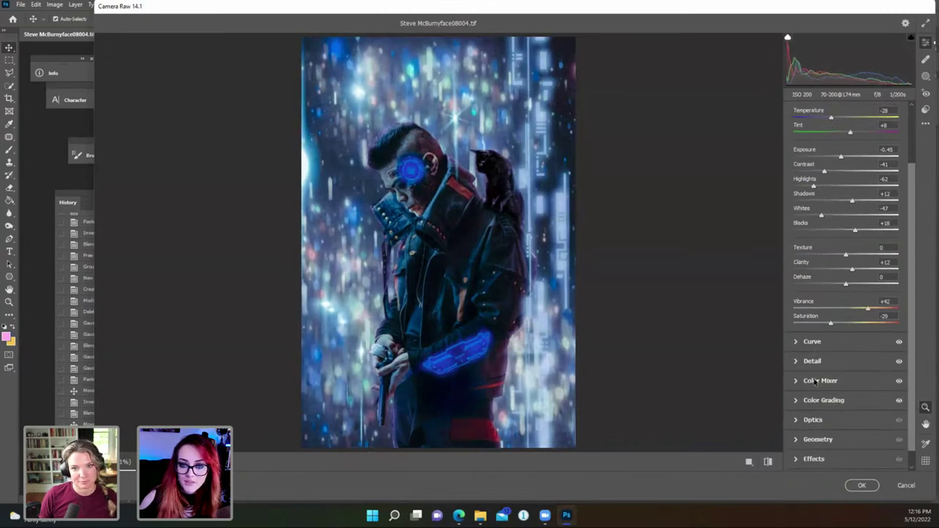
{"action": "left_click", "coordinate": [812, 342]}
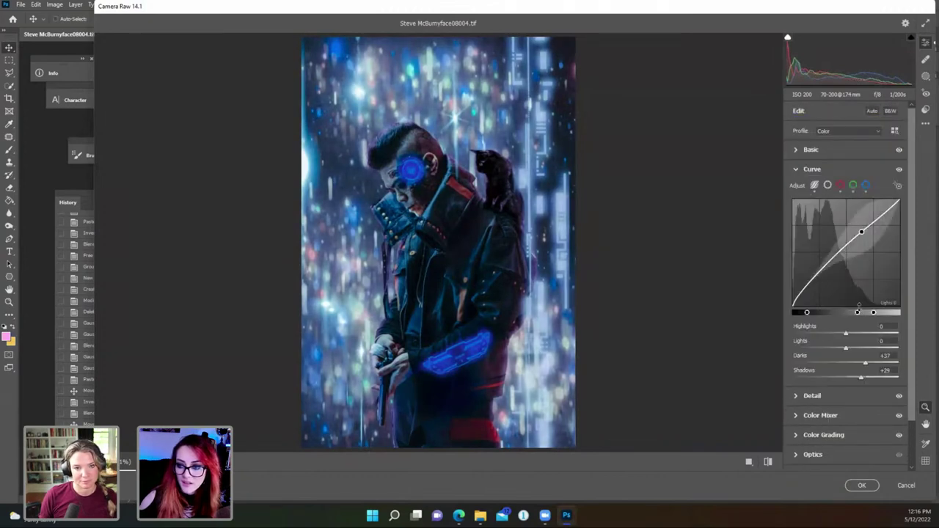
{"action": "left_click_drag", "start_coordinate": [860, 365], "coordinate": [855, 379]}
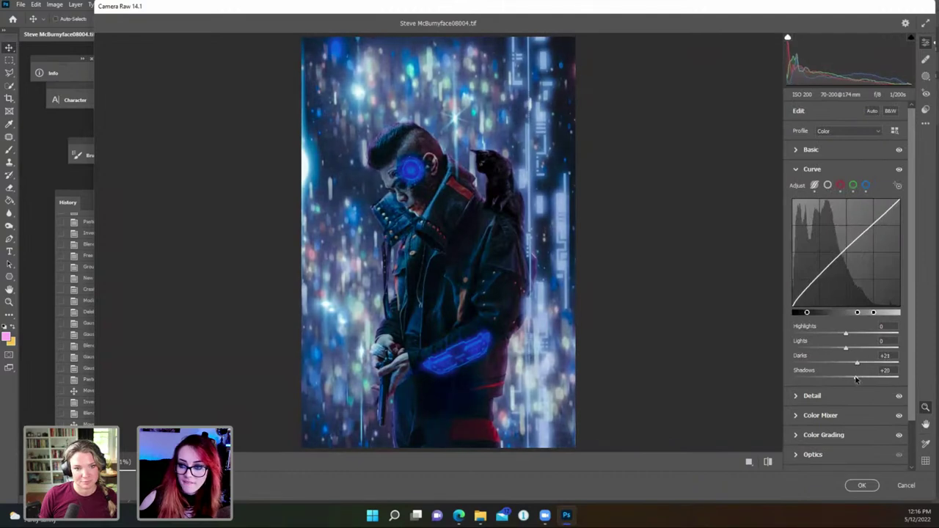
Set sharpening to 30 and ease the warm-tone desaturation in the Color Mixer.
{"action": "left_click", "coordinate": [814, 398]}
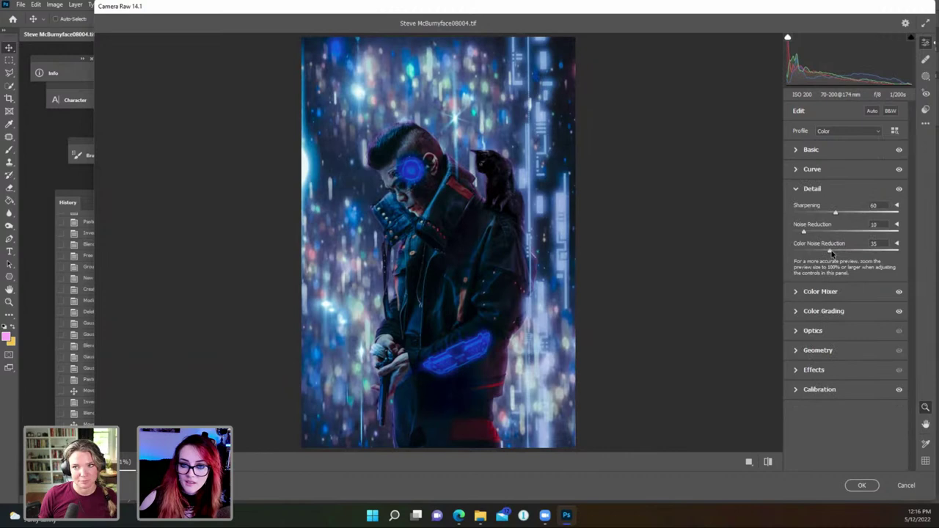
{"action": "left_click_drag", "start_coordinate": [823, 213], "coordinate": [814, 214]}
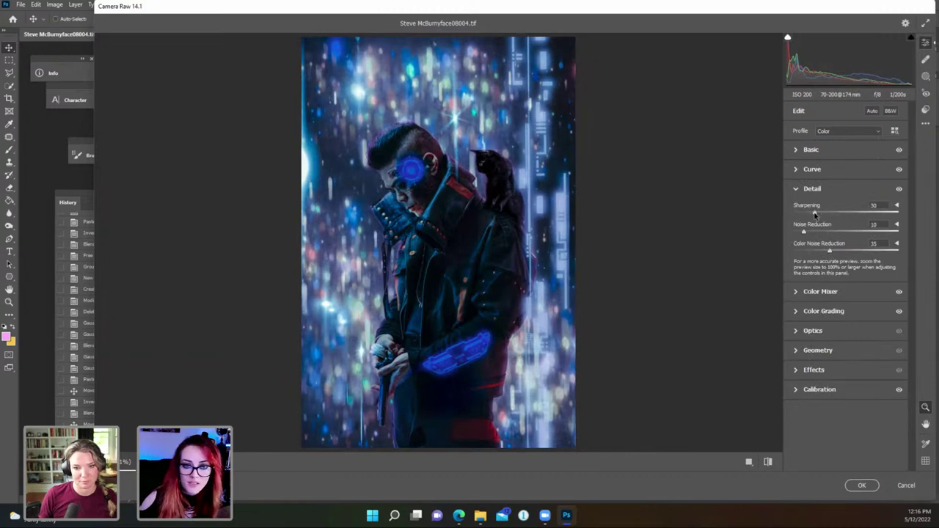
{"action": "left_click", "coordinate": [820, 292]}
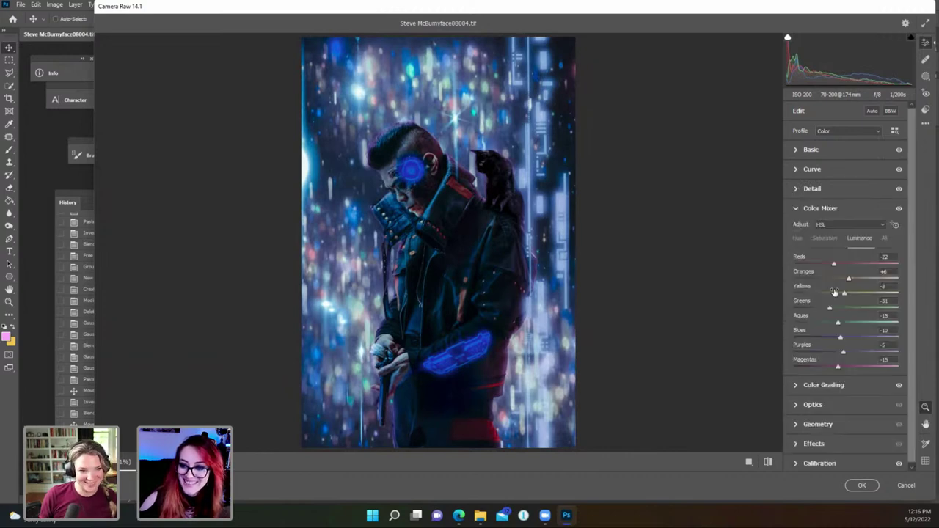
{"action": "left_click", "coordinate": [824, 239]}
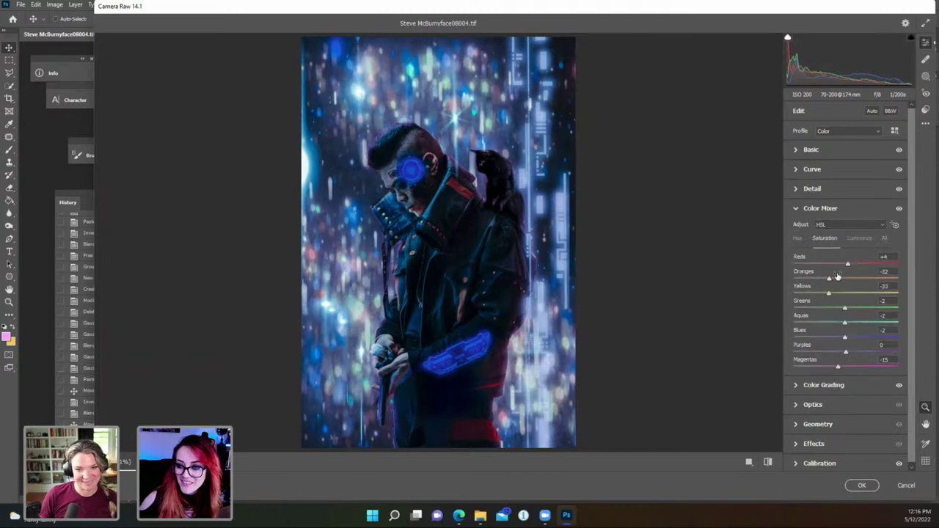
{"action": "left_click", "coordinate": [839, 293]}
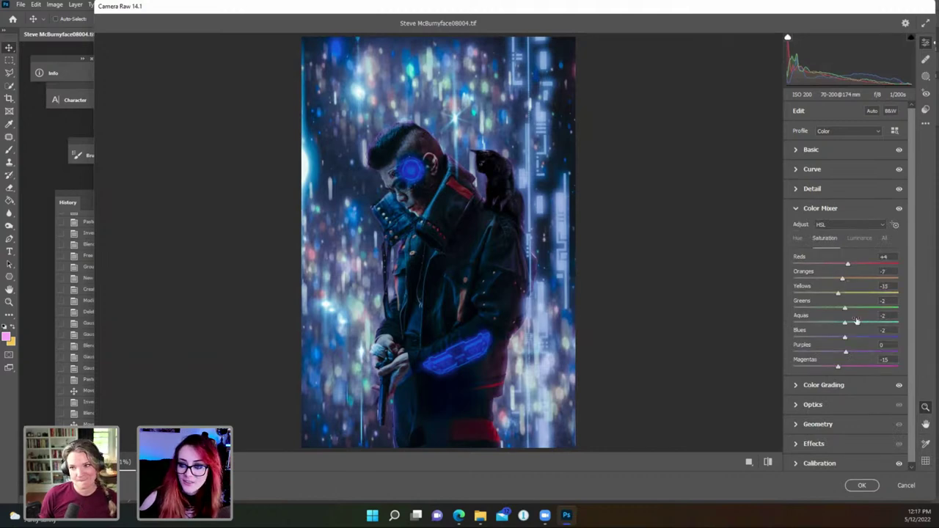
{"action": "left_click", "coordinate": [838, 385]}
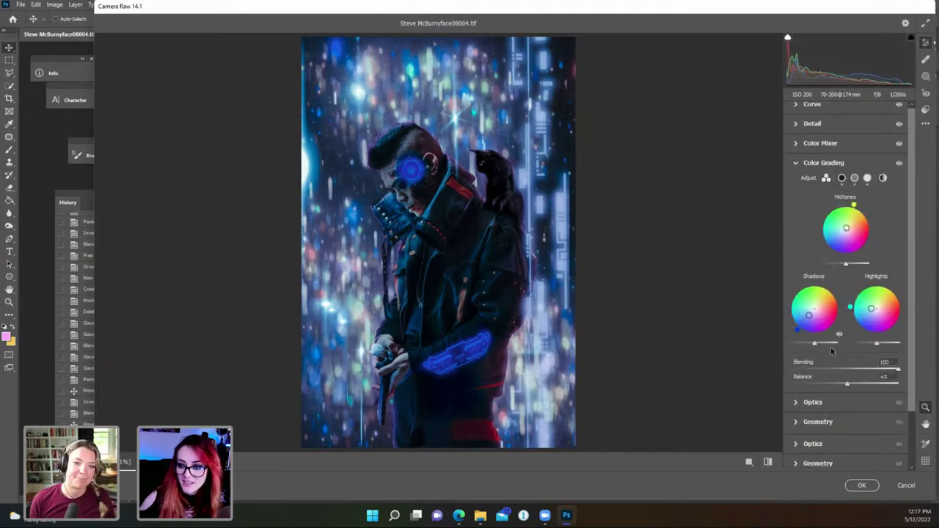
In Calibration, shift Shadows Tint toward green and set the Red primary hue to -90, Green far positive and Blue toward magenta.
{"action": "left_click", "coordinate": [823, 462]}
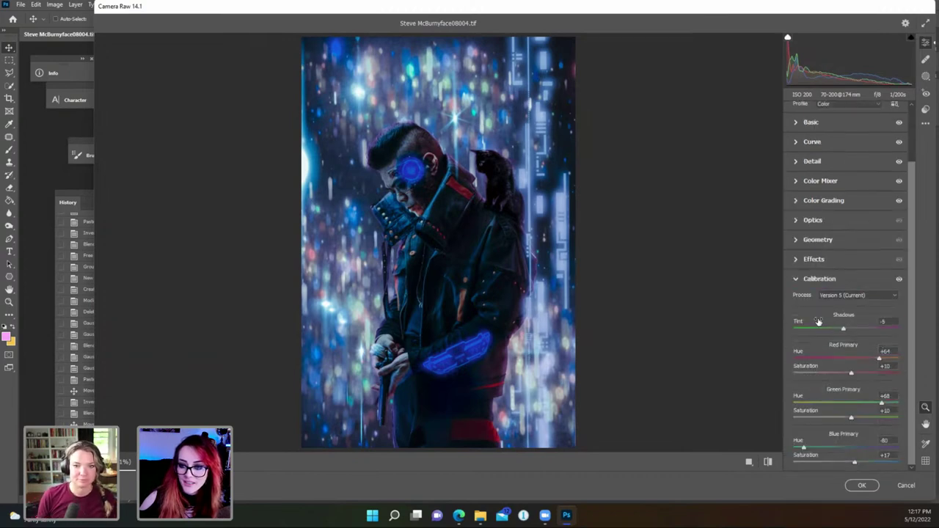
{"action": "left_click_drag", "start_coordinate": [845, 328], "coordinate": [818, 322]}
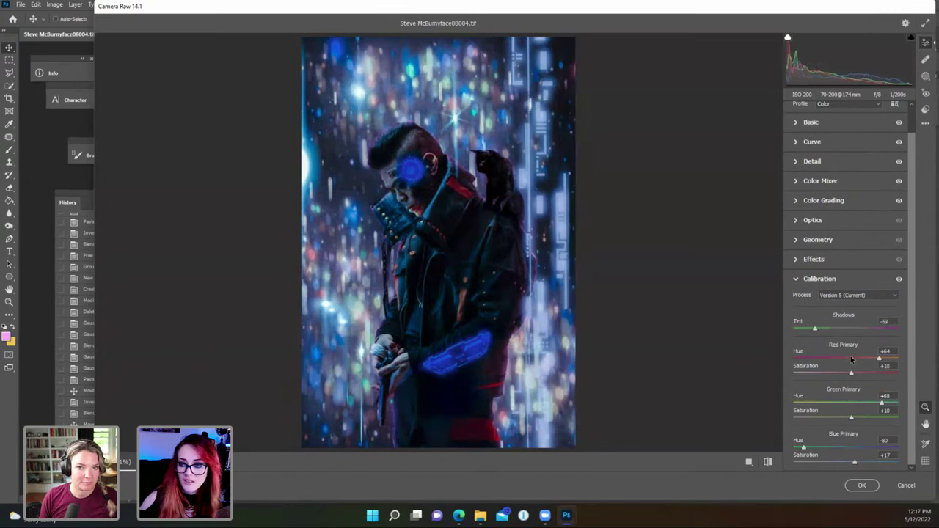
{"action": "mouse_move", "coordinate": [850, 358]}
{"action": "left_mouse_down"}
{"action": "mouse_move", "coordinate": [801, 361]}
{"action": "mouse_move", "coordinate": [886, 375]}
{"action": "mouse_move", "coordinate": [848, 375]}
{"action": "left_mouse_up"}
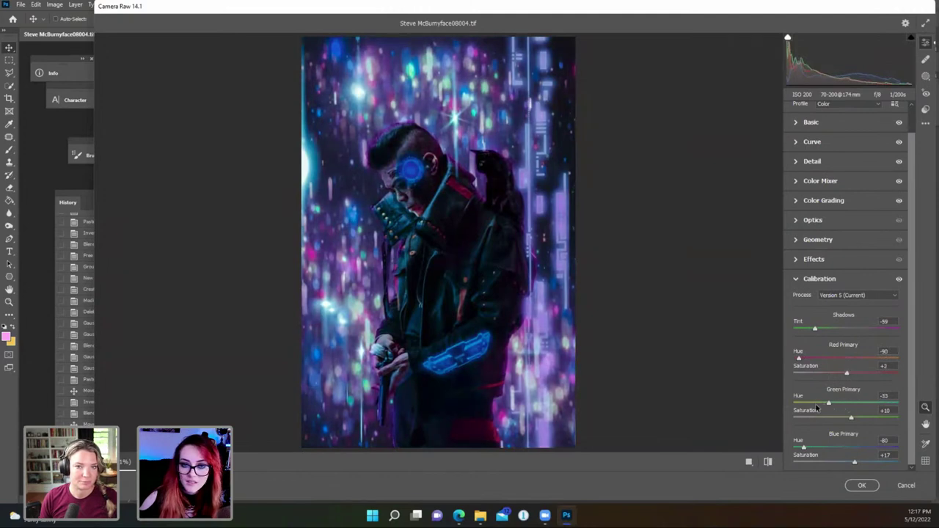
{"action": "left_click_drag", "start_coordinate": [818, 408], "coordinate": [887, 416]}
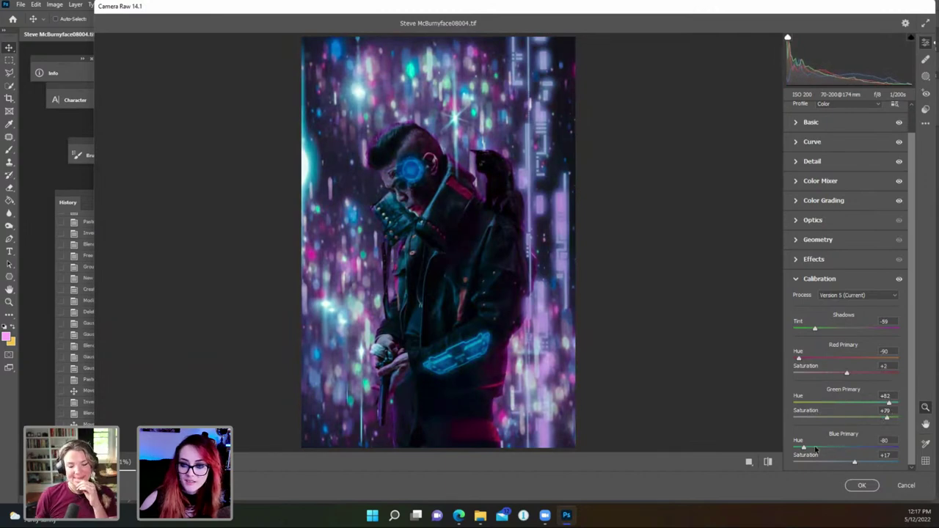
{"action": "left_click_drag", "start_coordinate": [807, 450], "coordinate": [838, 457]}
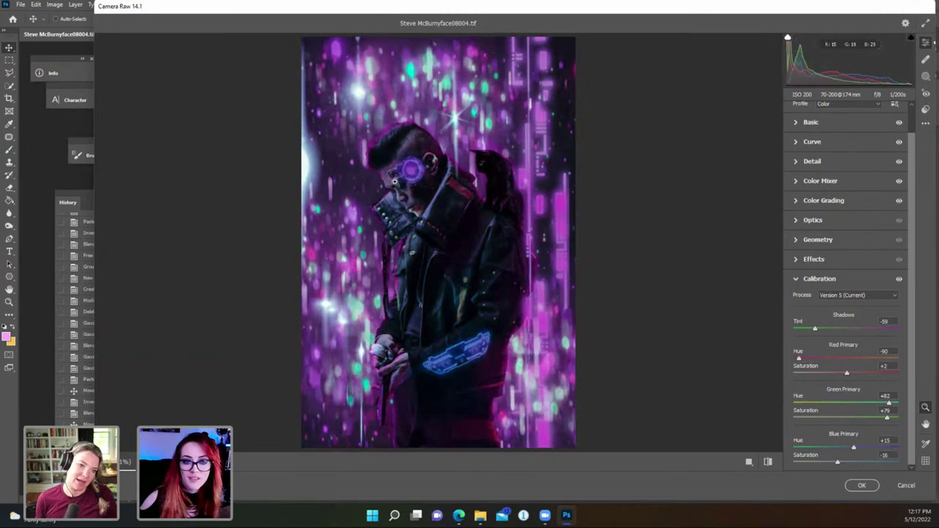
Raise Vibrance to +50, set Temperature to −39, and apply the Camera Raw grade.
{"action": "left_click", "coordinate": [807, 121]}
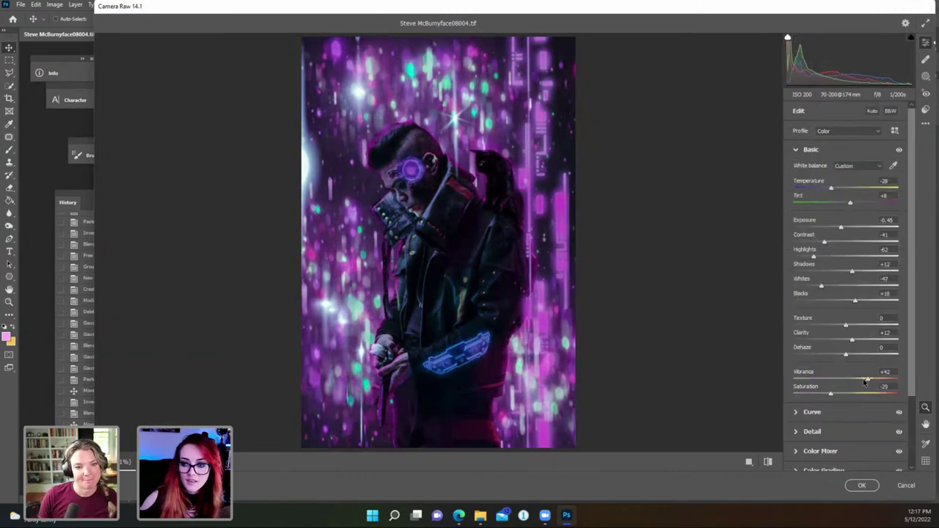
{"action": "left_click_drag", "start_coordinate": [878, 380], "coordinate": [872, 380]}
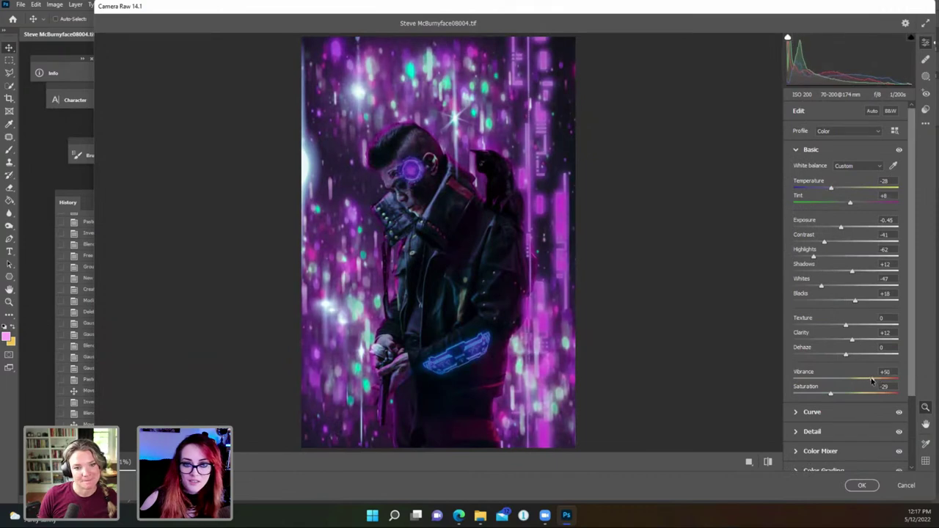
{"action": "left_click_drag", "start_coordinate": [820, 187], "coordinate": [851, 202]}
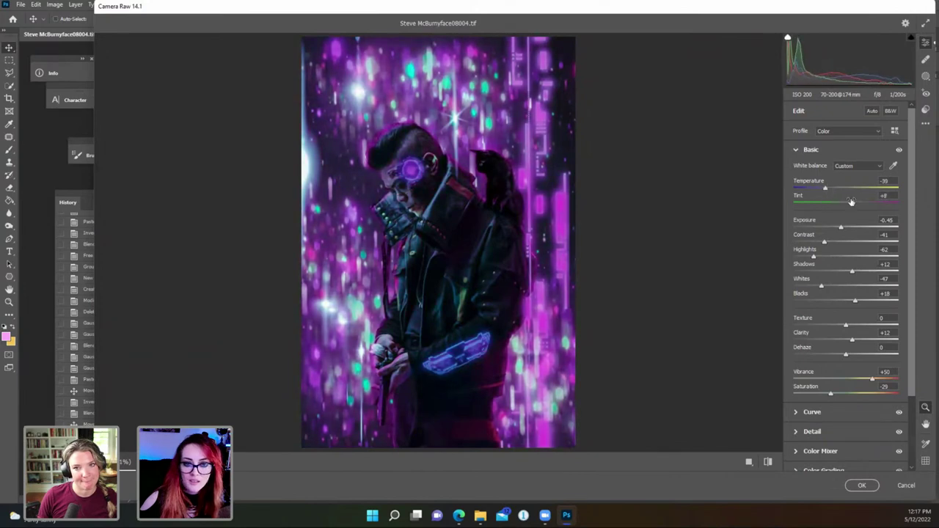
{"action": "left_click", "coordinate": [862, 487]}
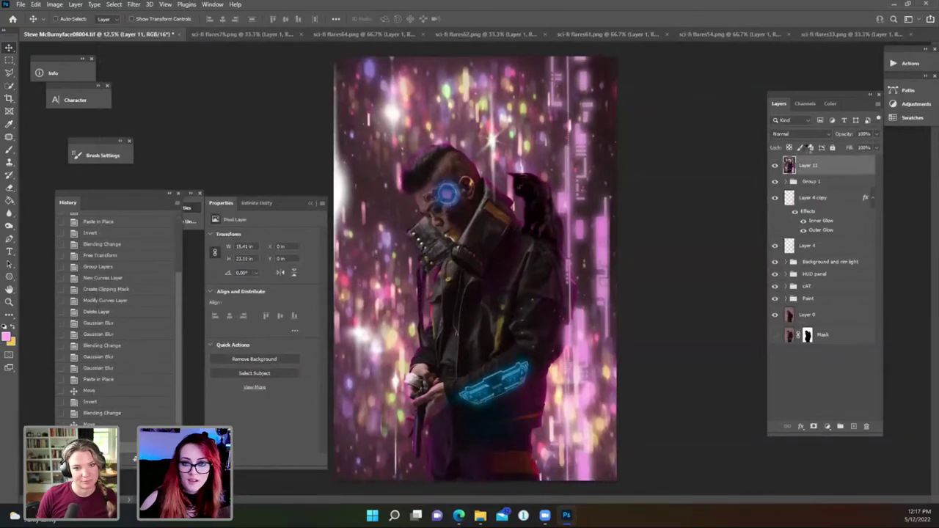
Blend Layer 11 in Color mode at 64% opacity, then stamp visible into a new Layer 12.
{"action": "left_click", "coordinate": [800, 134]}
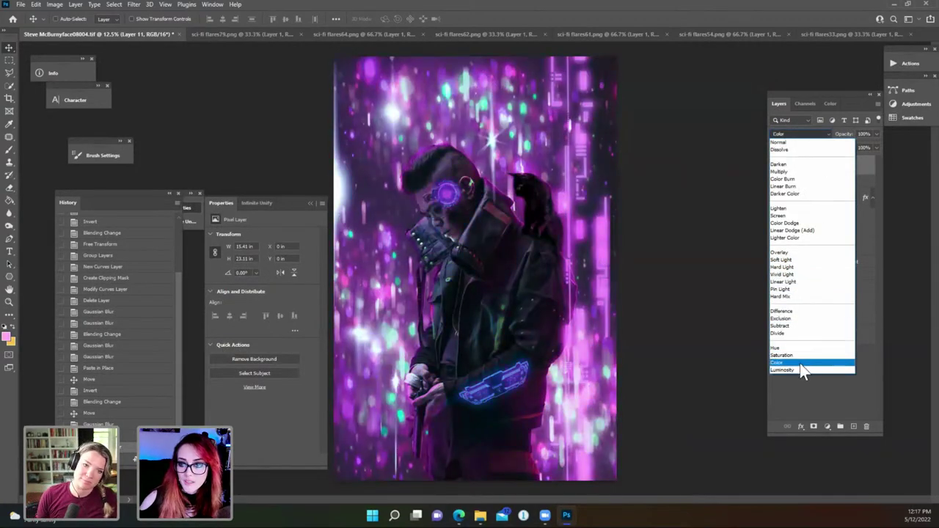
{"action": "left_click", "coordinate": [799, 363]}
{"action": "left_click", "coordinate": [776, 166]}
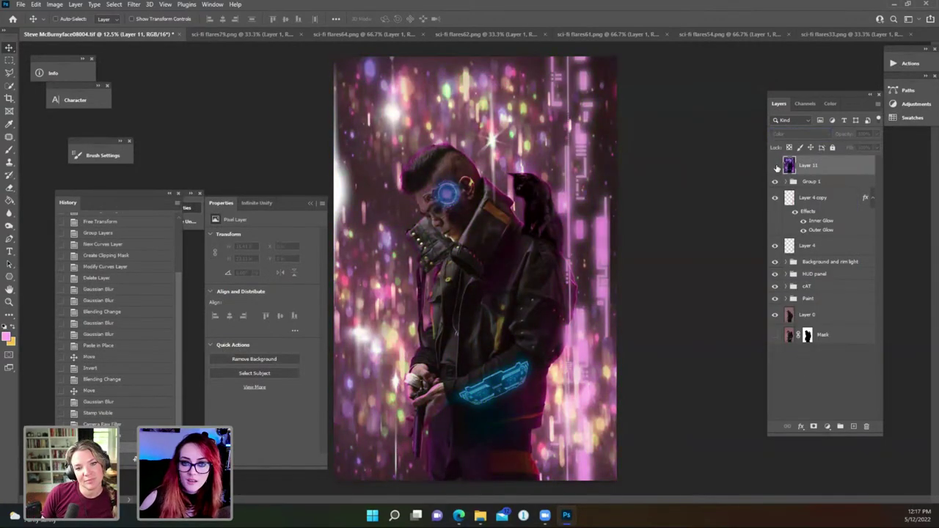
{"action": "left_click", "coordinate": [776, 166]}
{"action": "left_click", "coordinate": [775, 166]}
{"action": "left_click", "coordinate": [776, 166]}
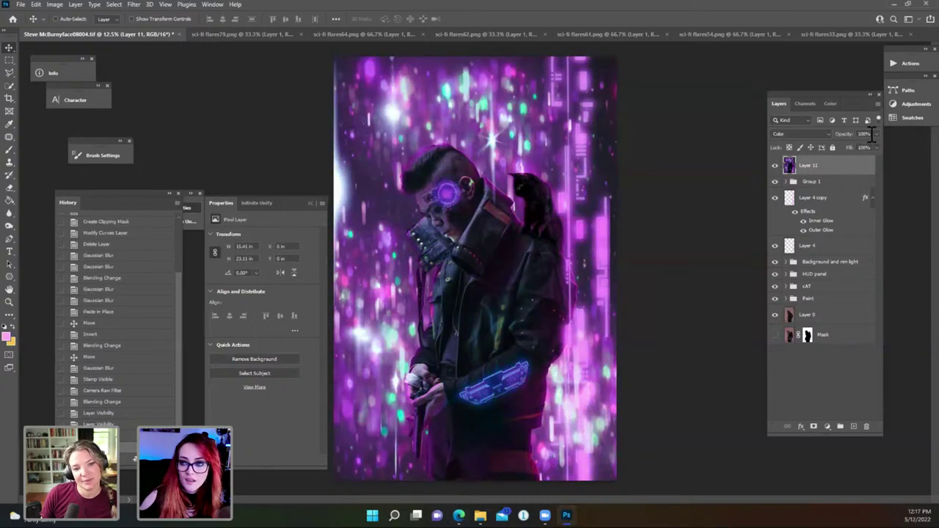
{"action": "left_click_drag", "start_coordinate": [861, 146], "coordinate": [862, 144]}
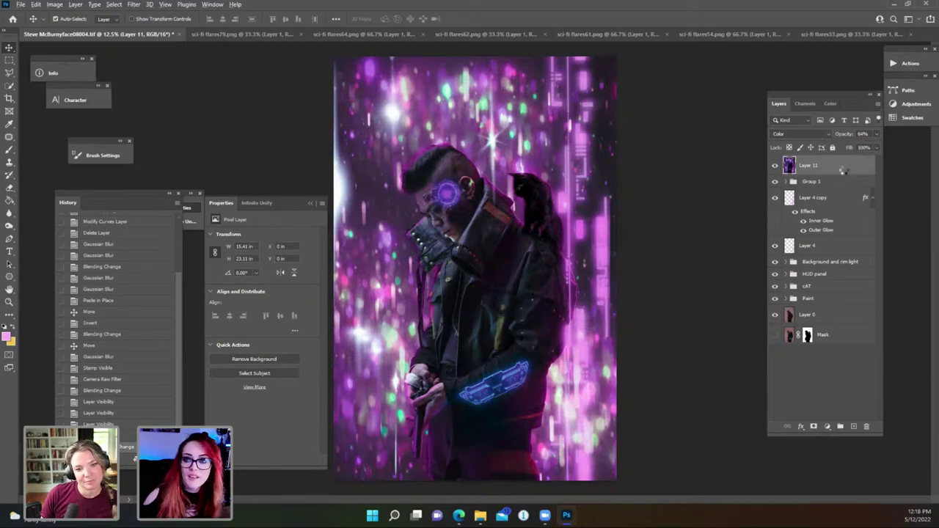
{"action": "key", "text": "ctrl+shift+alt+e"}
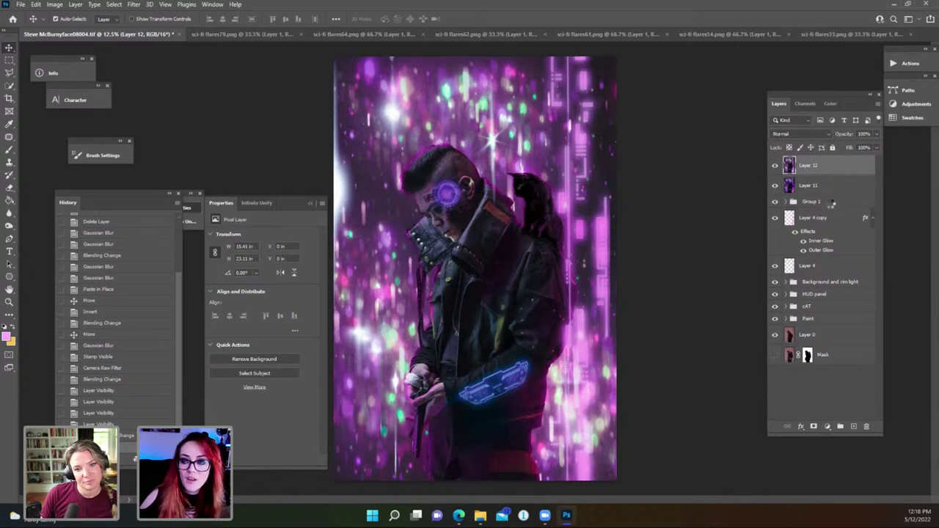
Apply the Camera Raw filter, then paste the 'Splatter texture.png' in place over the portrait as Layer 12.
{"action": "key", "text": "ctrl+shift+a"}
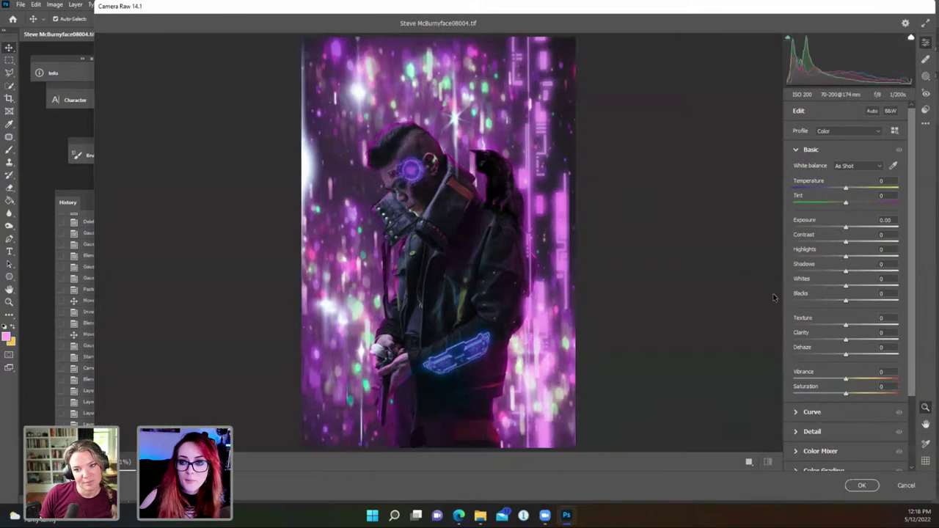
{"action": "left_click", "coordinate": [907, 486]}
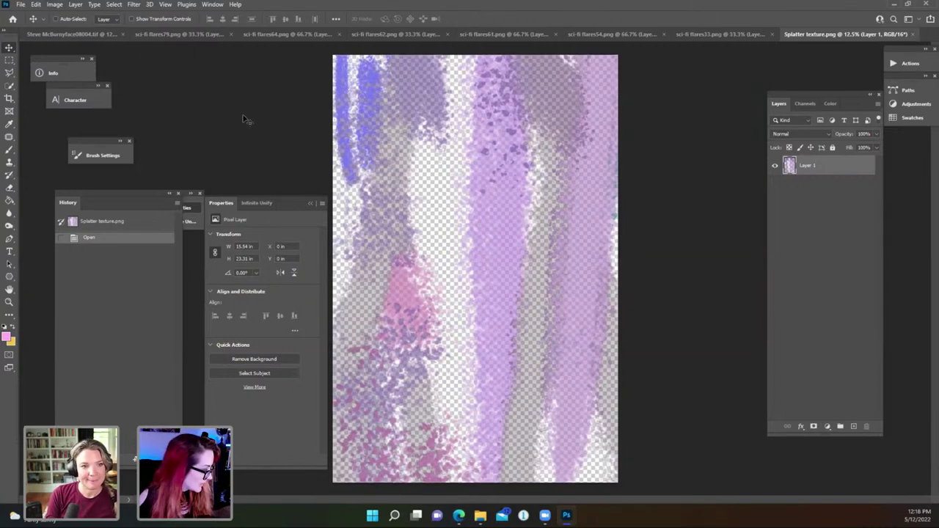
{"action": "left_click", "coordinate": [92, 35]}
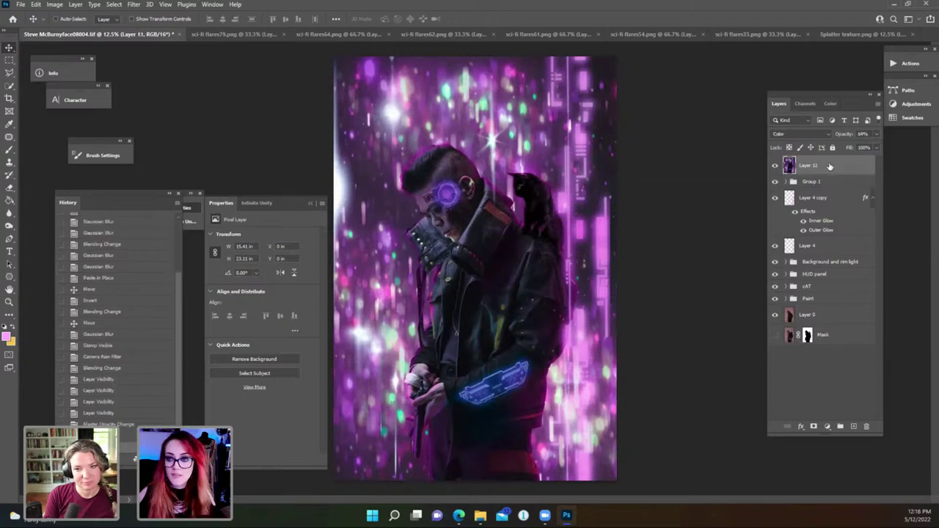
{"action": "key", "text": "ctrl+shift+alt+e"}
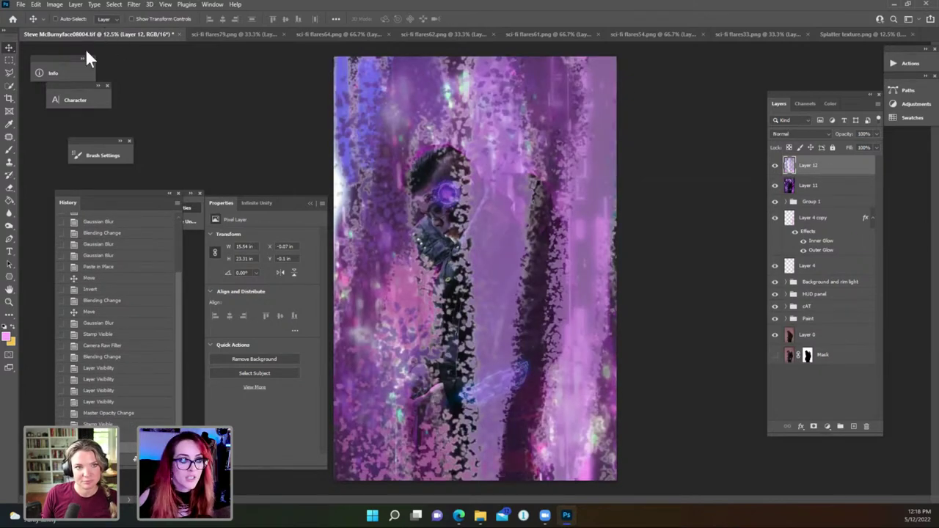
Select the KYLE Ultimate Charcoal Pencil brush preset.
{"action": "key", "text": "b"}
{"action": "left_click", "coordinate": [64, 19]}
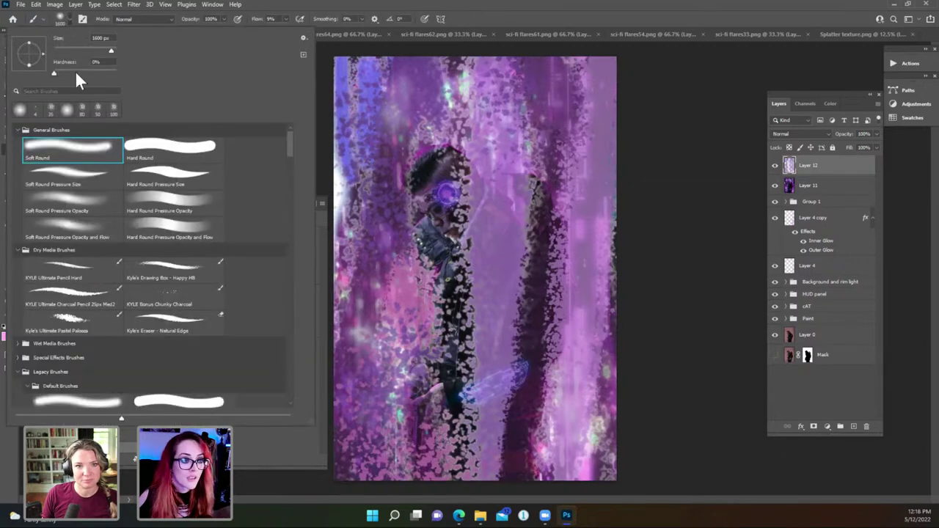
{"action": "left_click", "coordinate": [88, 327]}
{"action": "left_click", "coordinate": [87, 293]}
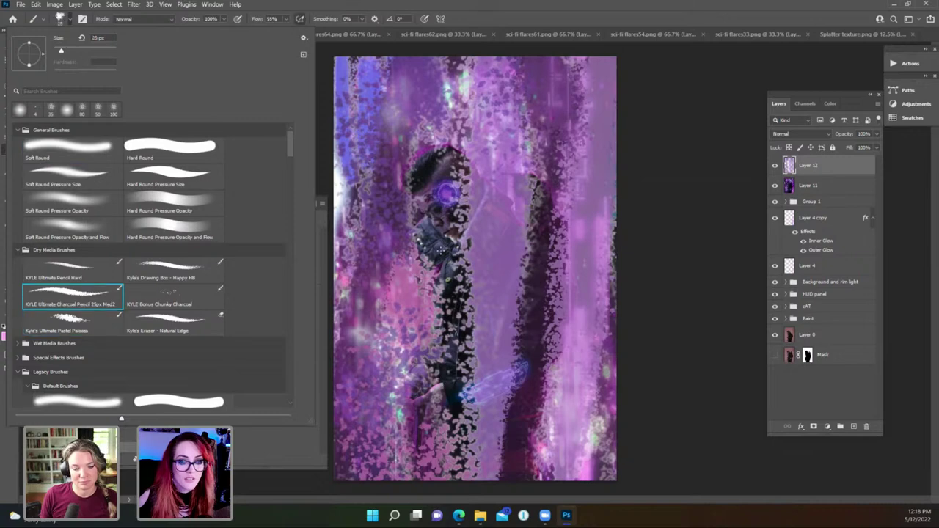
{"action": "left_click", "coordinate": [717, 256]}
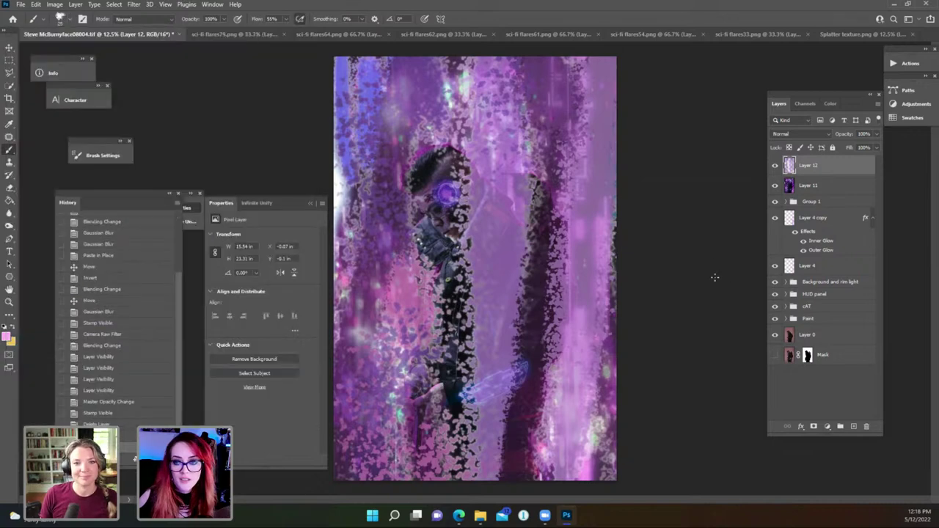
Set the splatter texture Layer 12 to Soft Light blend mode.
{"action": "left_click", "coordinate": [806, 133]}
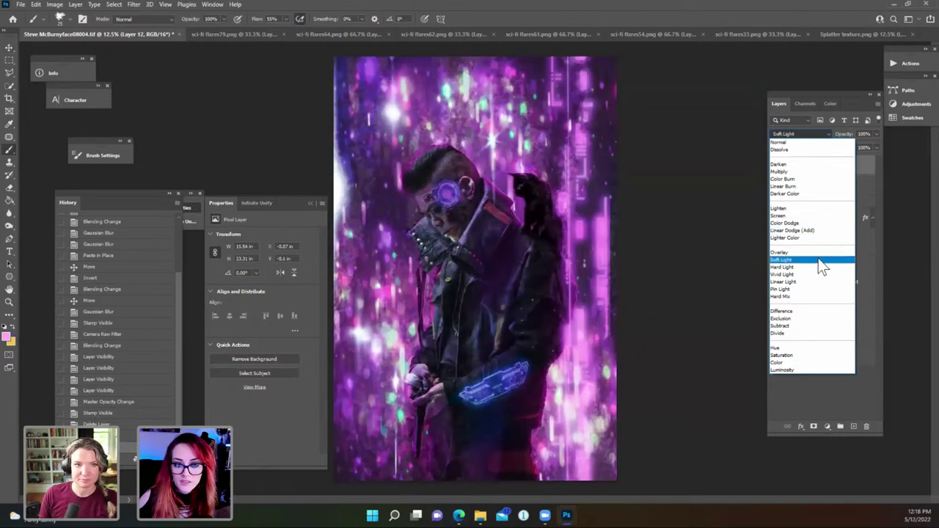
{"action": "left_click", "coordinate": [821, 261]}
{"action": "right_click", "coordinate": [818, 164]}
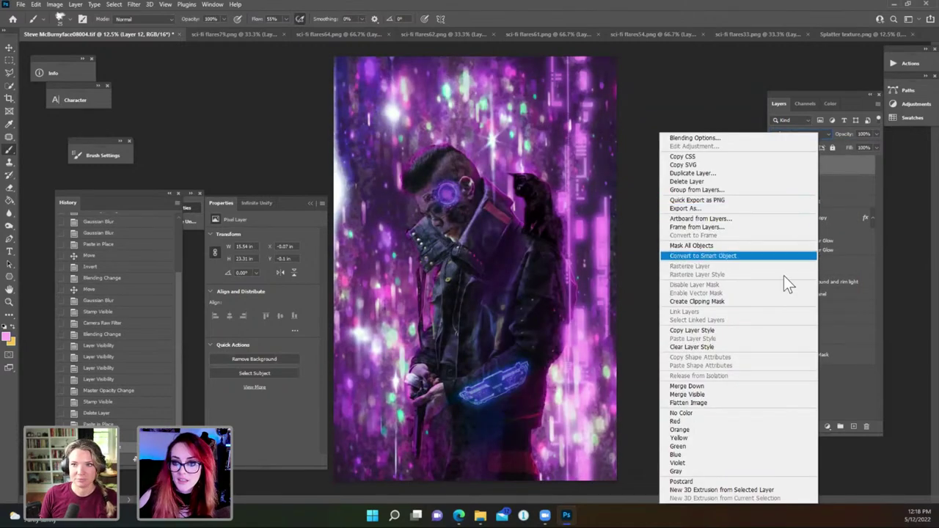
{"action": "left_click", "coordinate": [838, 163]}
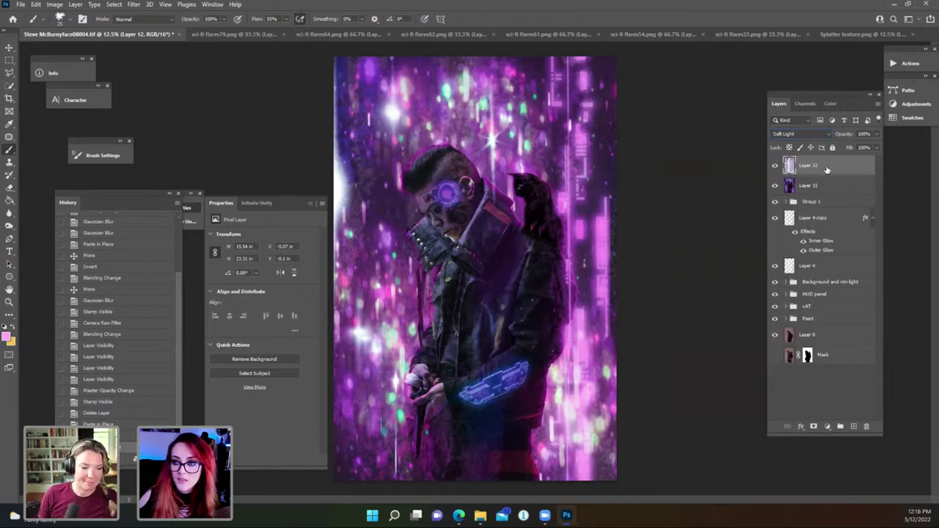
In Layer 12's Blending Options, choose Overlay and raise the Underlying Layer Blend If range to 121.
{"action": "double_click", "coordinate": [826, 169]}
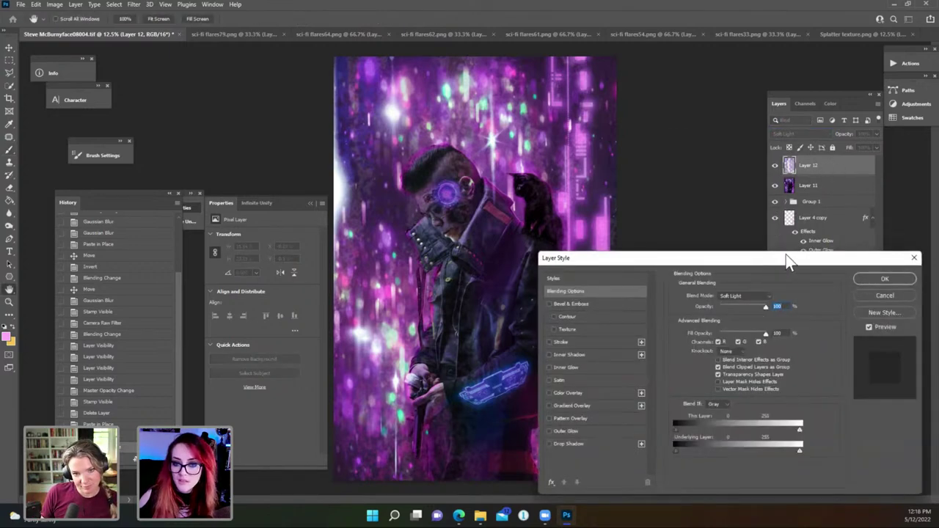
{"action": "left_click_drag", "start_coordinate": [799, 263], "coordinate": [835, 247]}
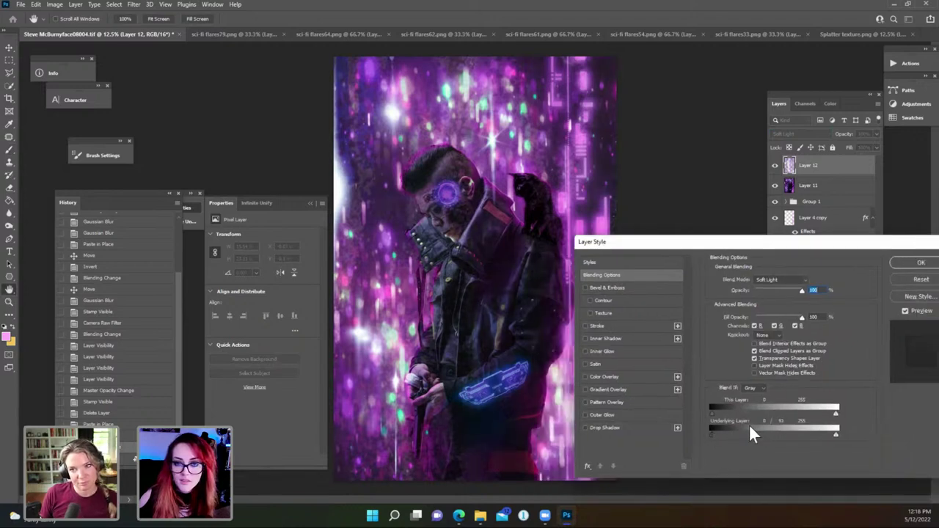
{"action": "left_click", "coordinate": [771, 277]}
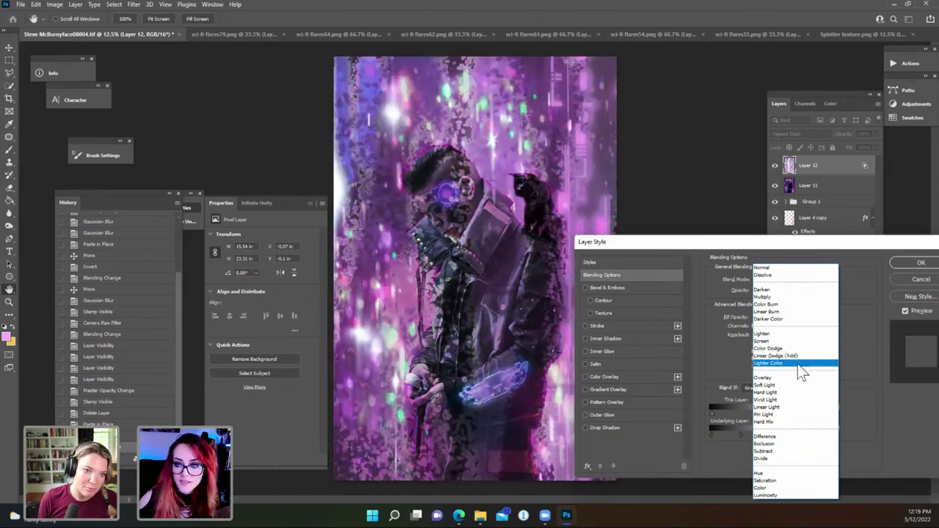
{"action": "left_click", "coordinate": [793, 380]}
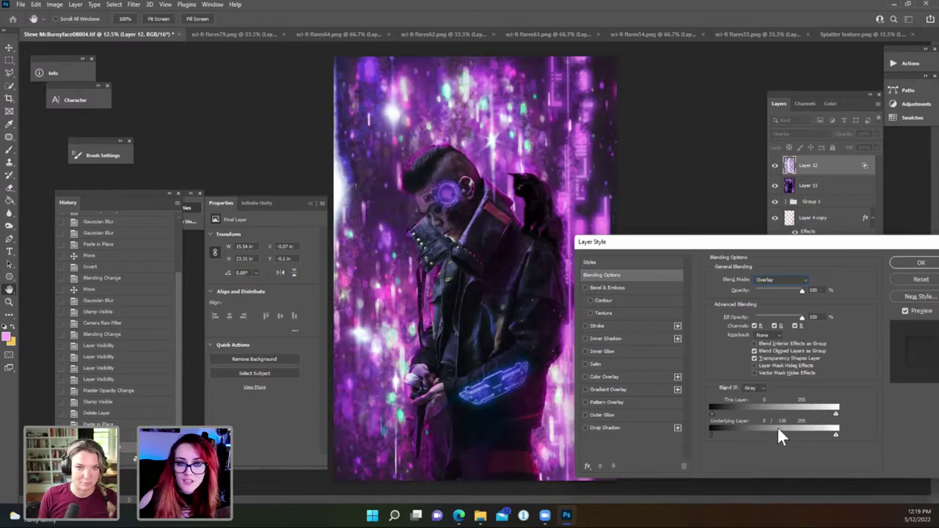
{"action": "left_click", "coordinate": [898, 263]}
{"action": "key", "text": "b"}
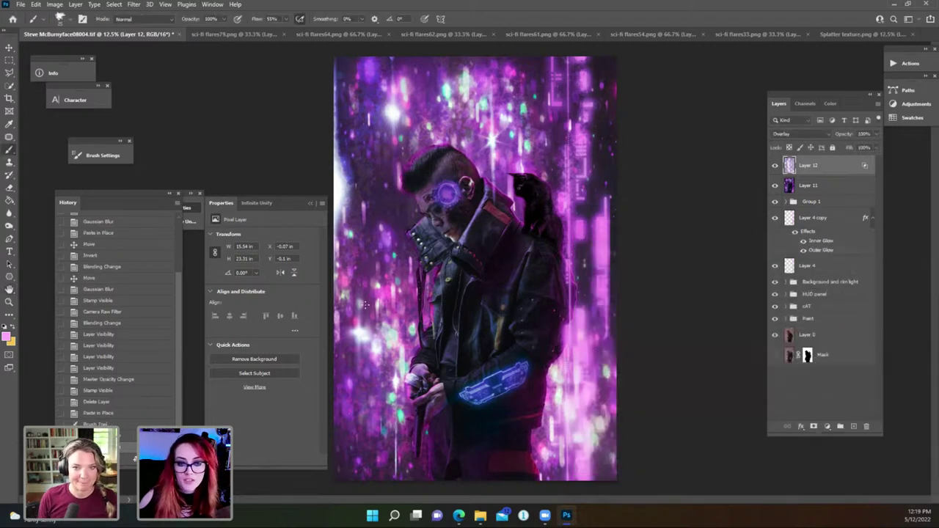
Select the Kyle's Ultimate Pastel Palooza brush preset.
{"action": "left_click", "coordinate": [66, 17]}
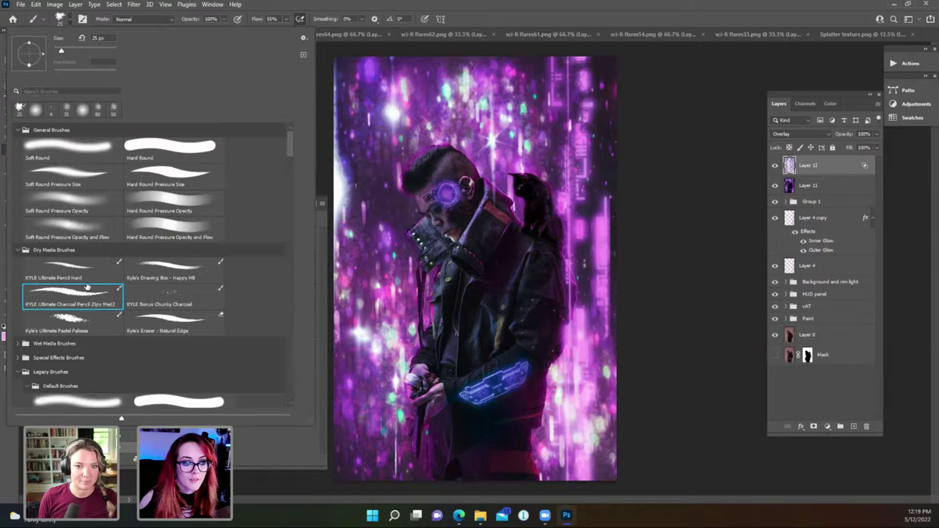
{"action": "left_click", "coordinate": [88, 321]}
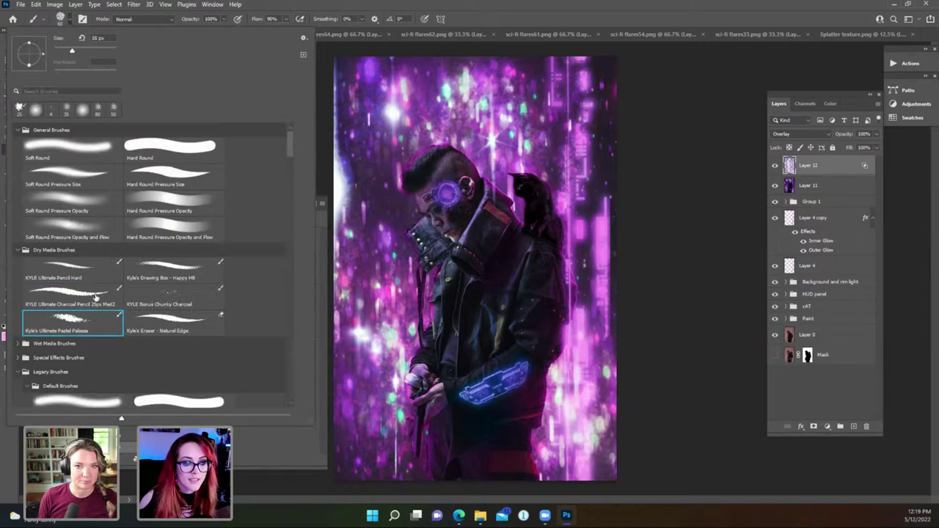
{"action": "left_click", "coordinate": [742, 325]}
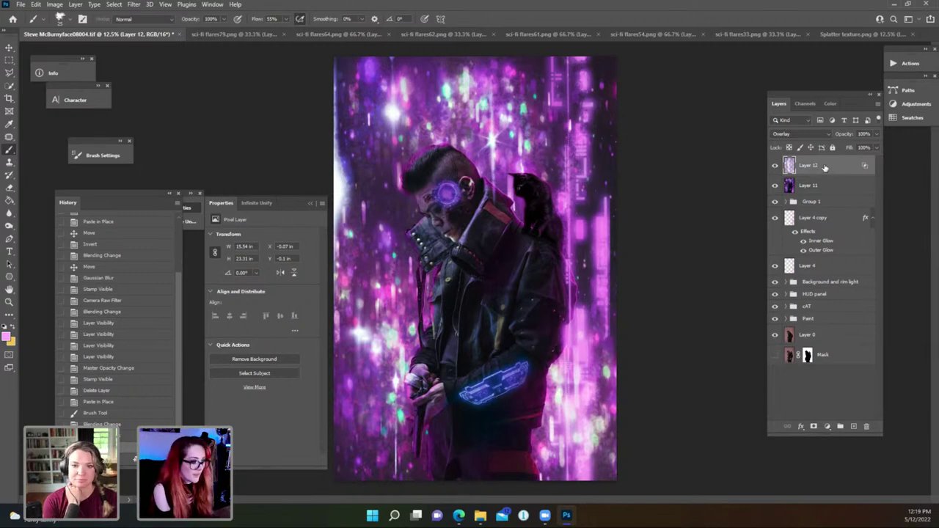
Create a new Soft Light layer, Layer 13.
{"action": "key", "text": "ctrl+shift+n"}
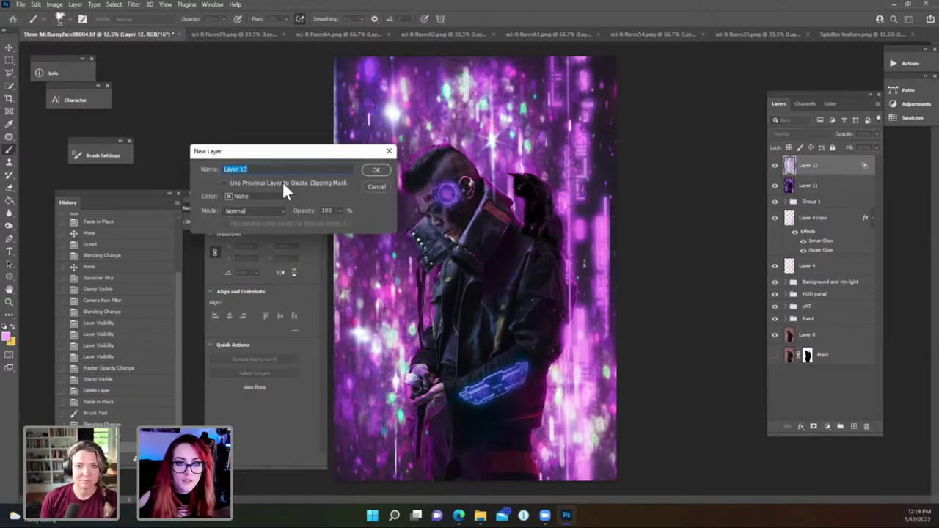
{"action": "left_click", "coordinate": [268, 212]}
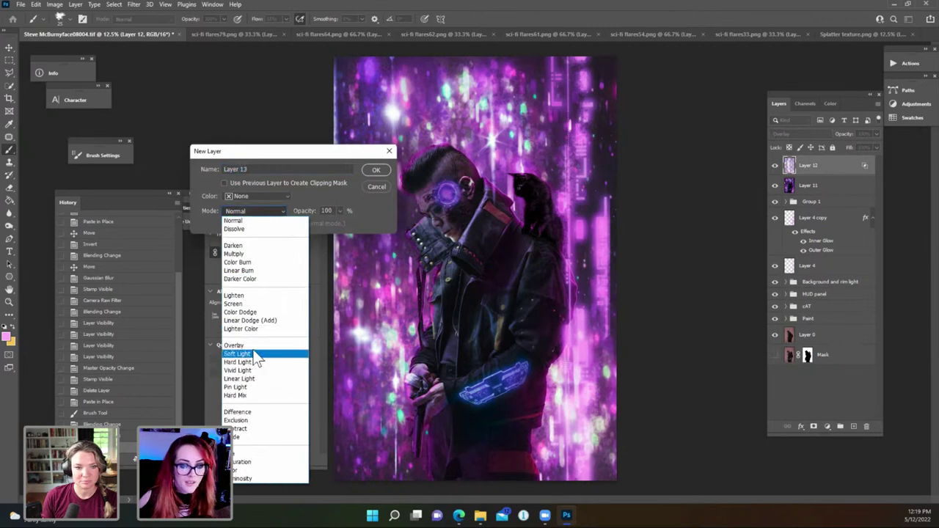
{"action": "left_click", "coordinate": [254, 358]}
{"action": "key", "text": "Return"}
With a larger brush, paint purple soft glows along the edges, the top right and near the cat.
{"action": "left_click", "coordinate": [60, 15]}
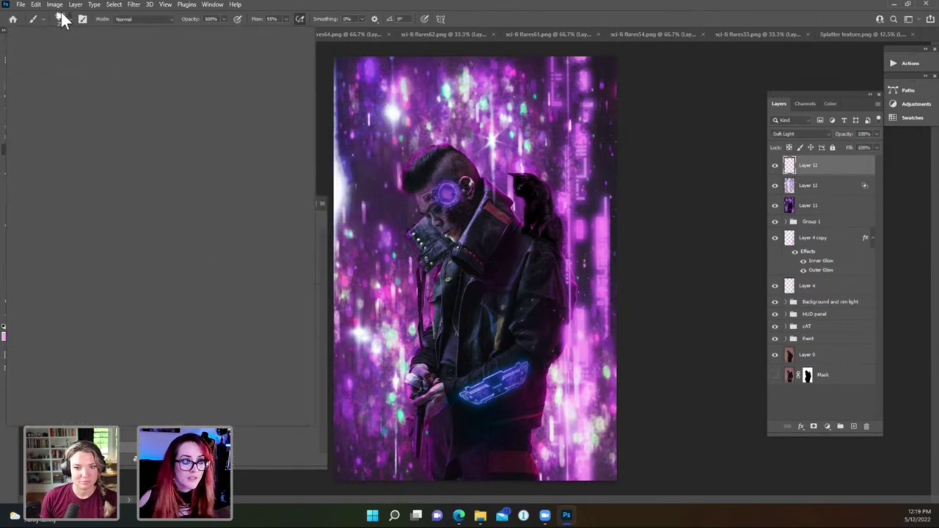
{"action": "left_click", "coordinate": [326, 100]}
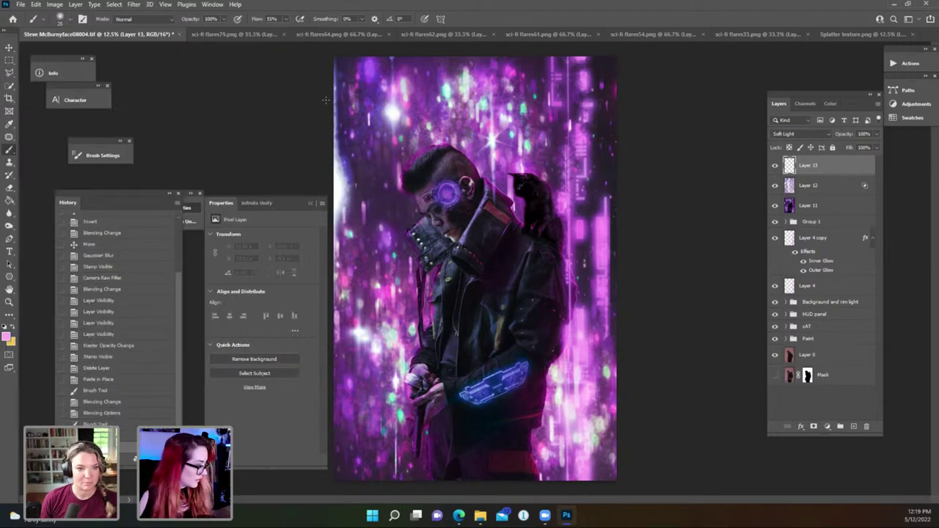
{"action": "key", "text": "bracketright"}
{"action": "key", "text": "bracketright"}
{"action": "key", "text": "bracketright"}
{"action": "key", "text": "bracketright"}
{"action": "key", "text": "bracketright"}
{"action": "key", "text": "bracketright"}
{"action": "key", "text": "bracketright"}
{"action": "key", "text": "bracketright"}
{"action": "key", "text": "bracketright"}
{"action": "key", "text": "bracketright"}
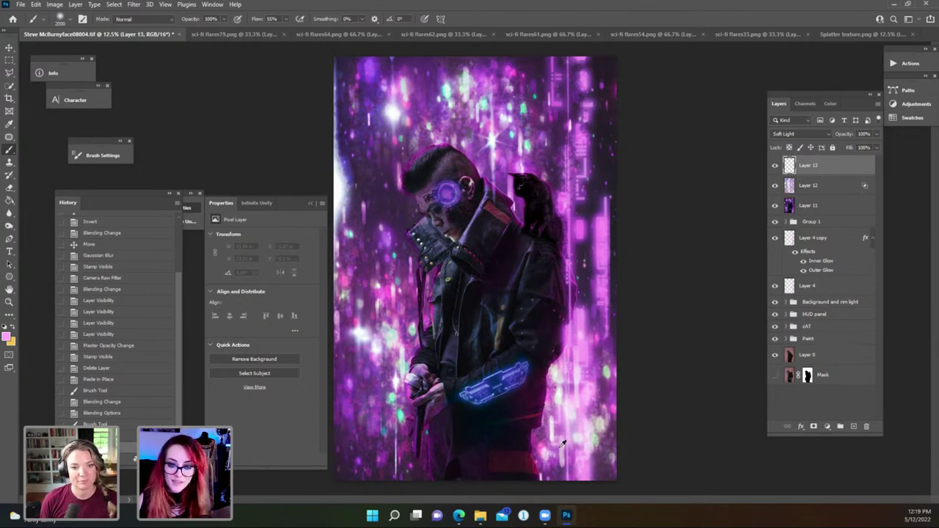
{"action": "left_click_drag", "start_coordinate": [563, 443], "coordinate": [569, 430]}
{"action": "left_click", "coordinate": [606, 389], "text": "alt"}
{"action": "left_click_drag", "start_coordinate": [606, 389], "coordinate": [613, 379]}
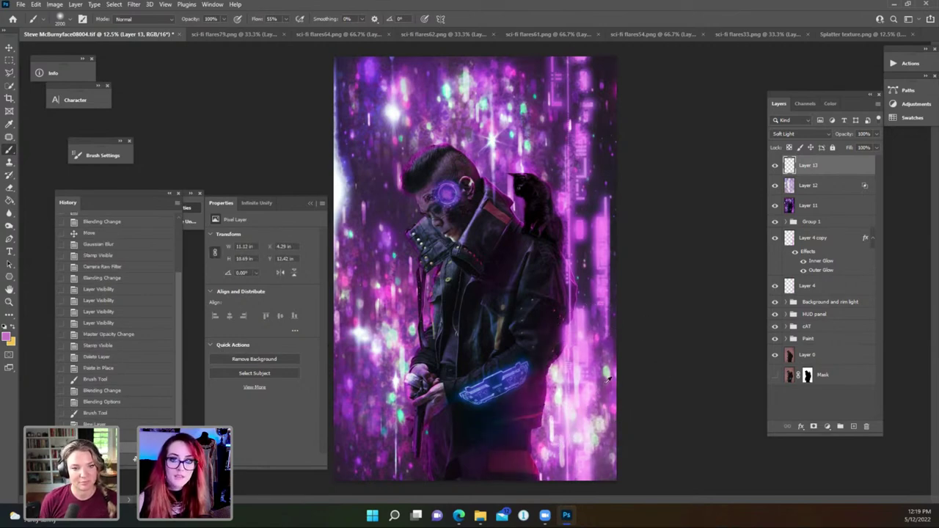
{"action": "left_click_drag", "start_coordinate": [356, 147], "coordinate": [337, 249]}
{"action": "left_click", "coordinate": [579, 99]}
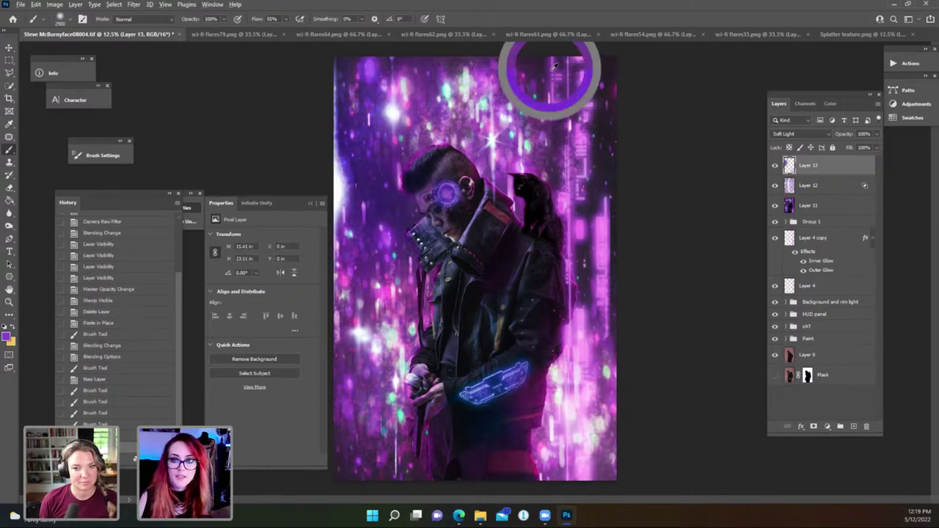
{"action": "left_click", "coordinate": [546, 197]}
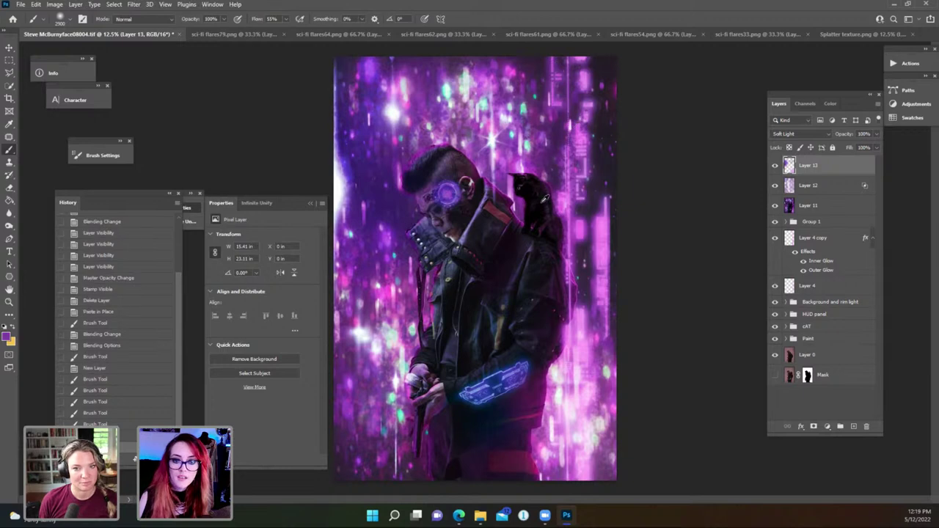
{"action": "left_click", "coordinate": [369, 445]}
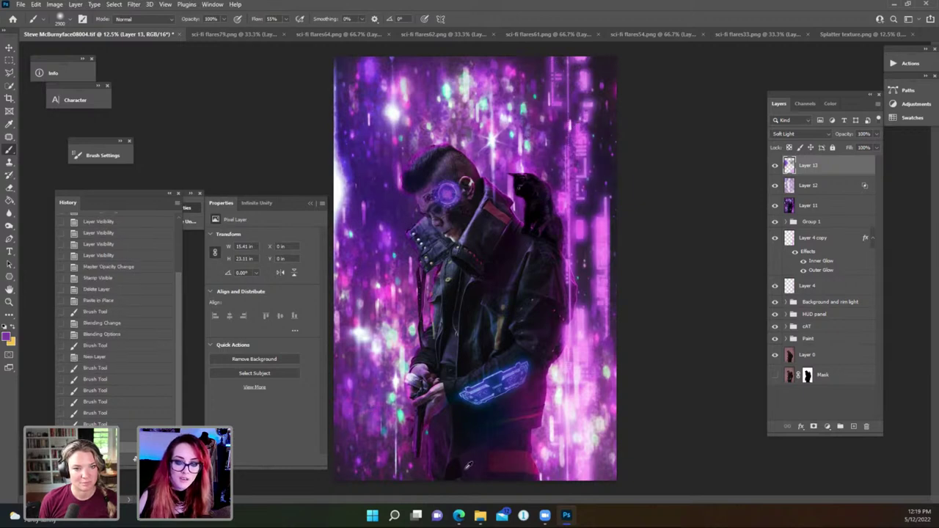
Sample a light pink and brighten the figure's lower left, the right side and upper right.
{"action": "left_click", "coordinate": [376, 347], "text": "alt"}
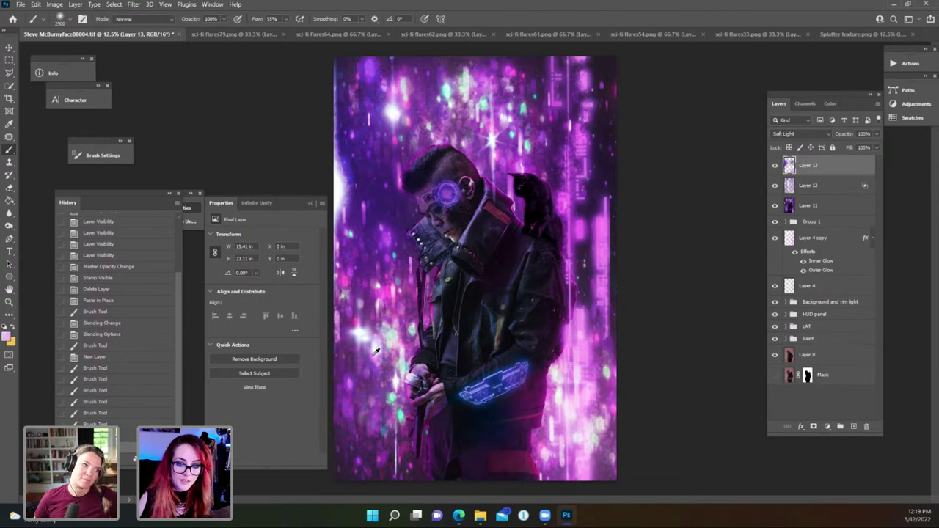
{"action": "left_click", "coordinate": [413, 438]}
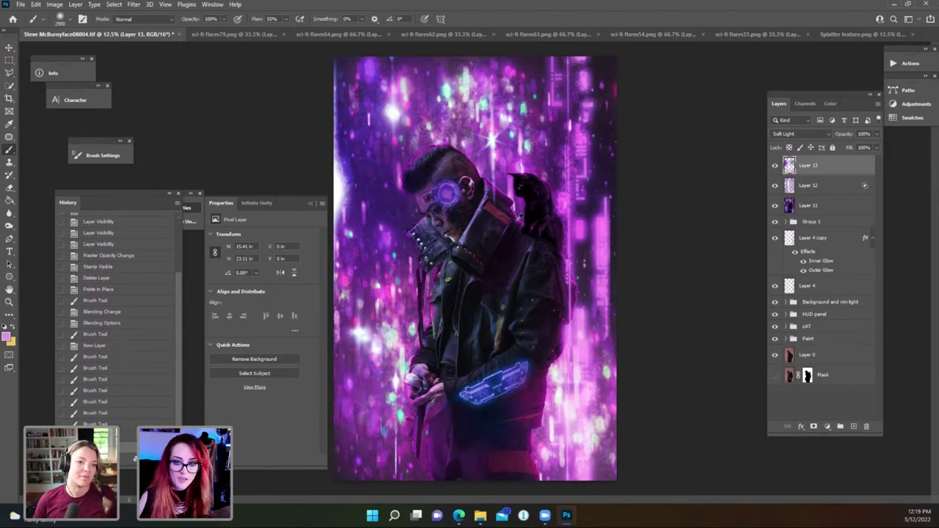
{"action": "left_click", "coordinate": [595, 185]}
{"action": "left_click", "coordinate": [558, 87]}
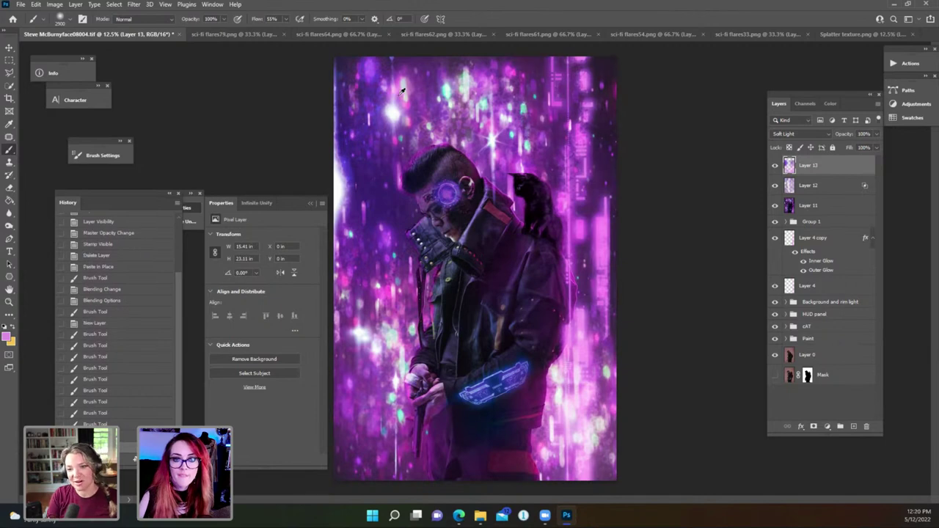
{"action": "left_click", "coordinate": [814, 185]}
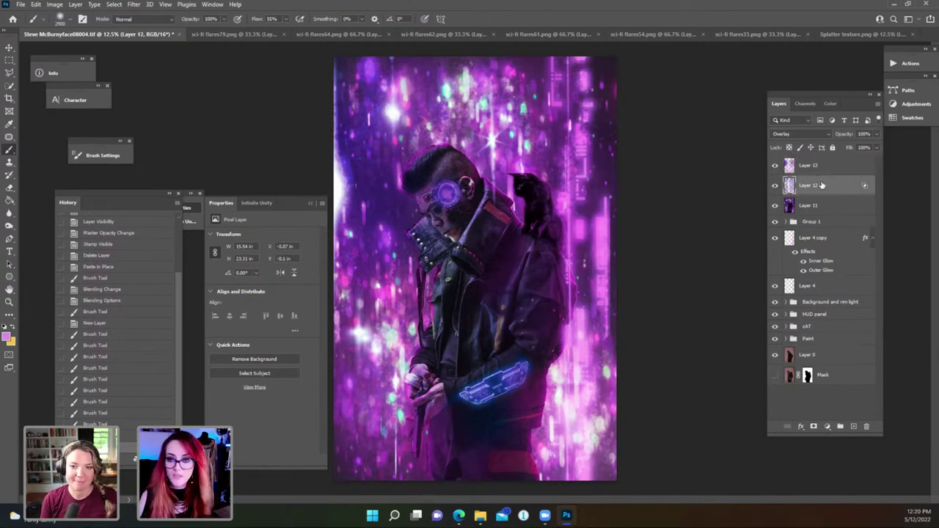
Add a Soft Light duplicate of Layer 12 and stamp all visible layers into Layer 14.
{"action": "key", "text": "ctrl+j"}
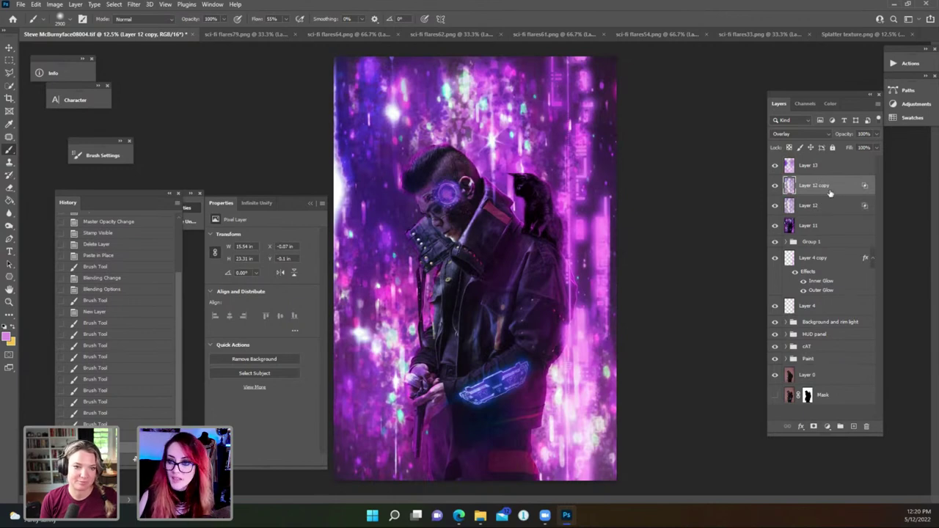
{"action": "left_click", "coordinate": [818, 132]}
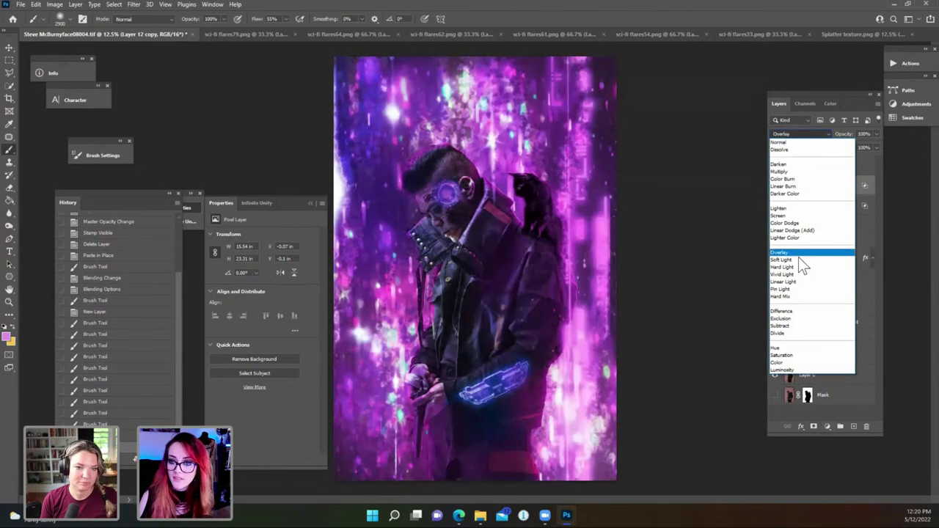
{"action": "left_click", "coordinate": [798, 258]}
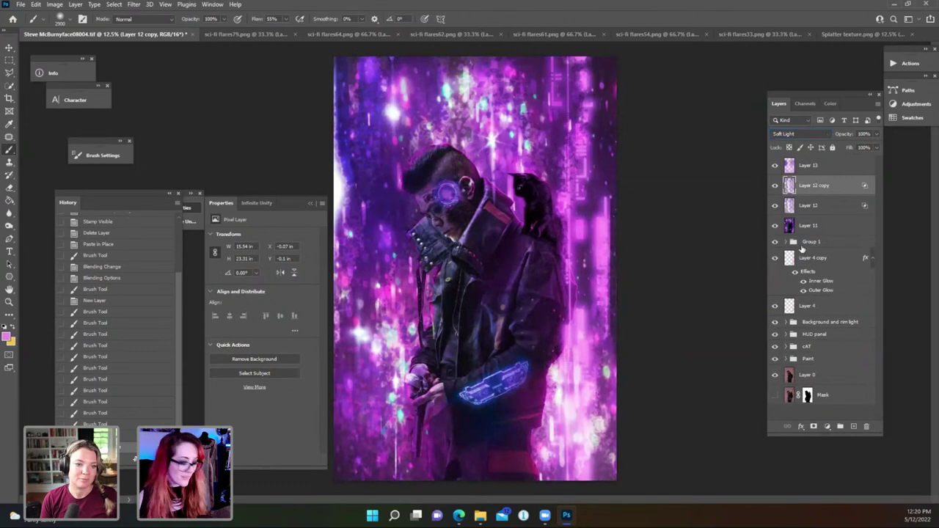
{"action": "left_click", "coordinate": [832, 172]}
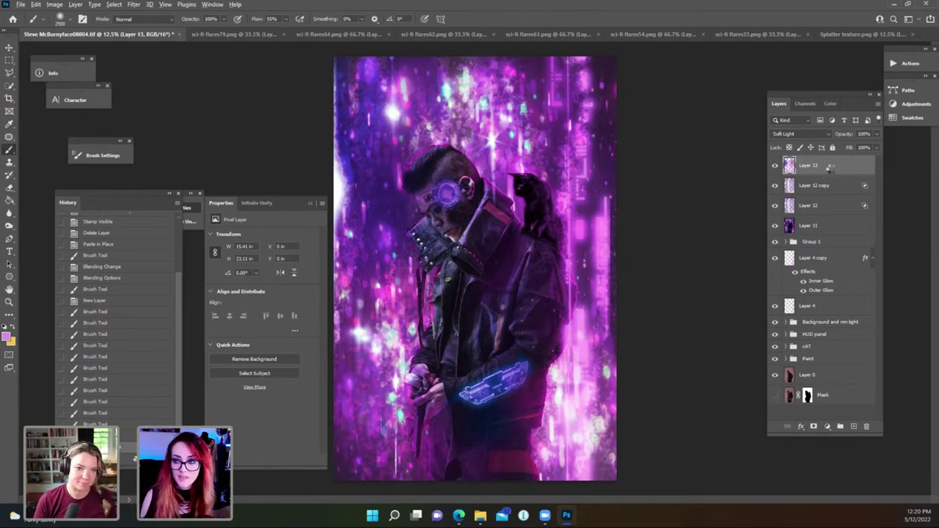
{"action": "key", "text": "ctrl+shift+alt+n"}
{"action": "key", "text": "ctrl+shift+alt+e"}
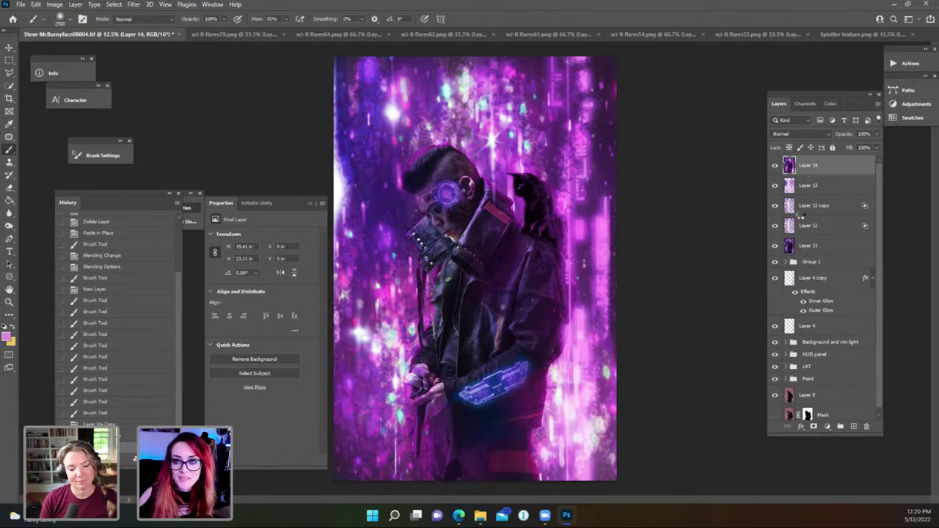
Open Camera Raw on Layer 14 and cool the colour Temperature.
{"action": "key", "text": "ctrl+shift+a"}
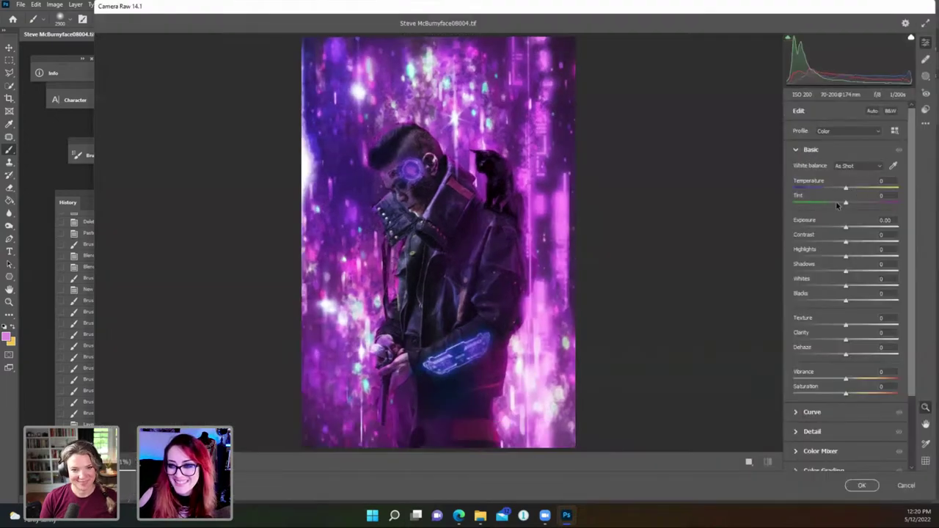
{"action": "left_click", "coordinate": [925, 109]}
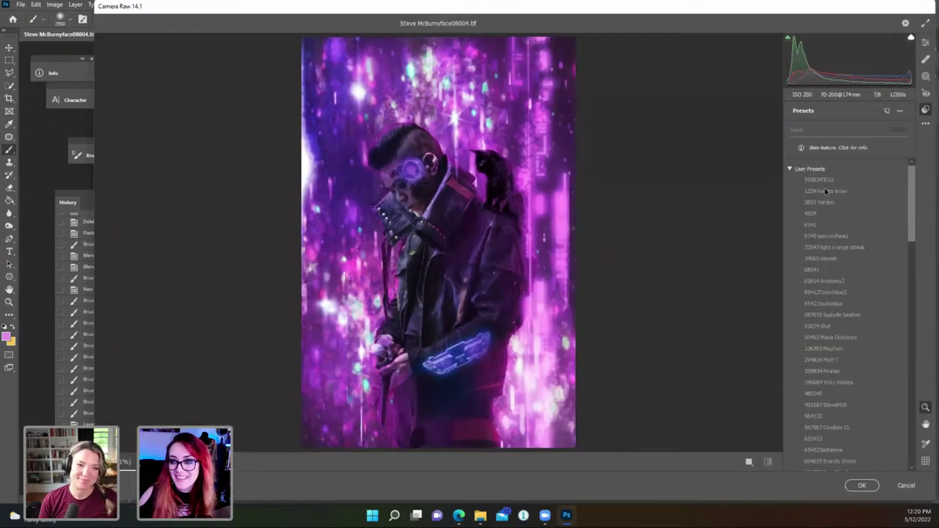
{"action": "key", "text": "e"}
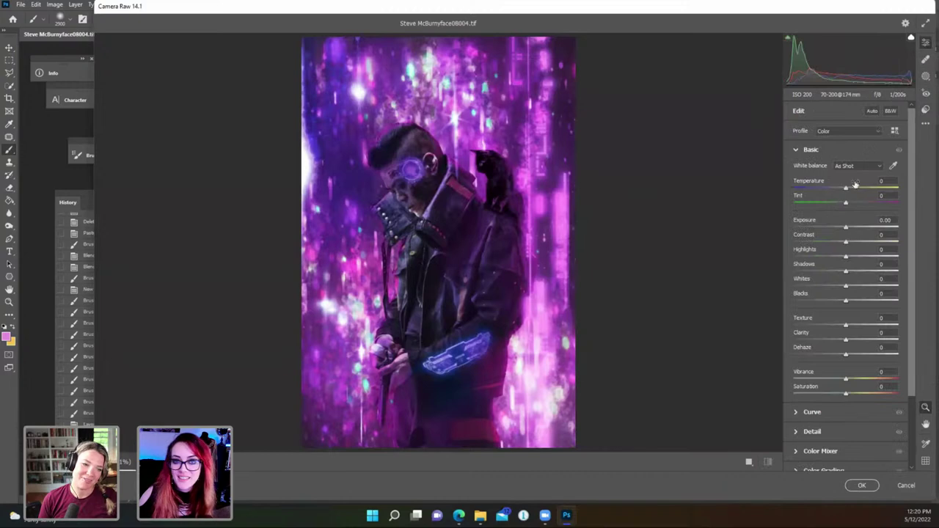
{"action": "left_click_drag", "start_coordinate": [847, 188], "coordinate": [837, 187]}
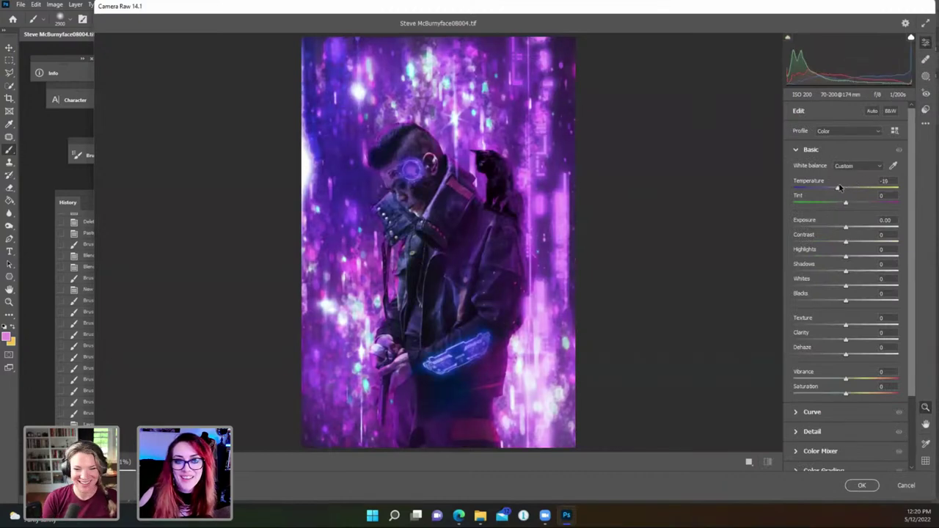
{"action": "scroll", "coordinate": [856, 220], "scroll_direction": "down", "scroll_amount": 3}
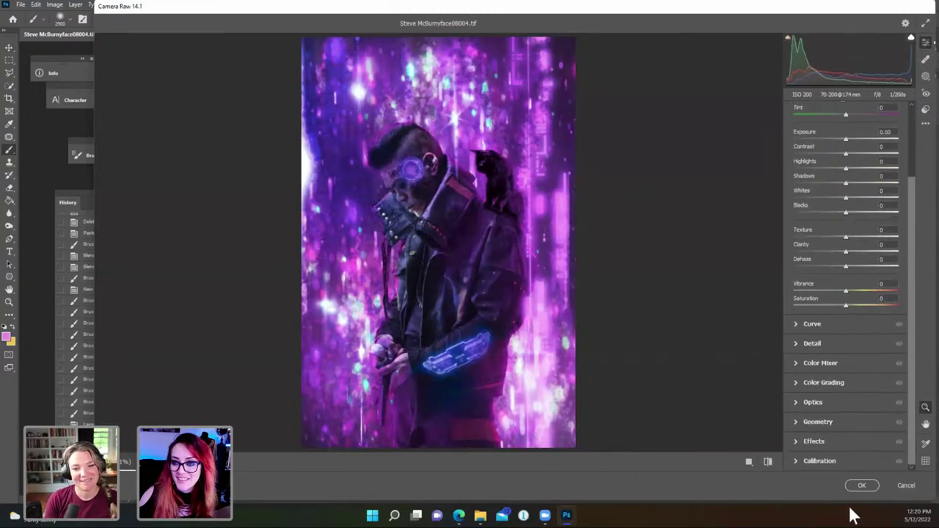
Grade shadows toward blue-purple, highlights toward green-cyan, and midtones to warm orange (hue 29, saturation 54).
{"action": "left_click", "coordinate": [829, 363]}
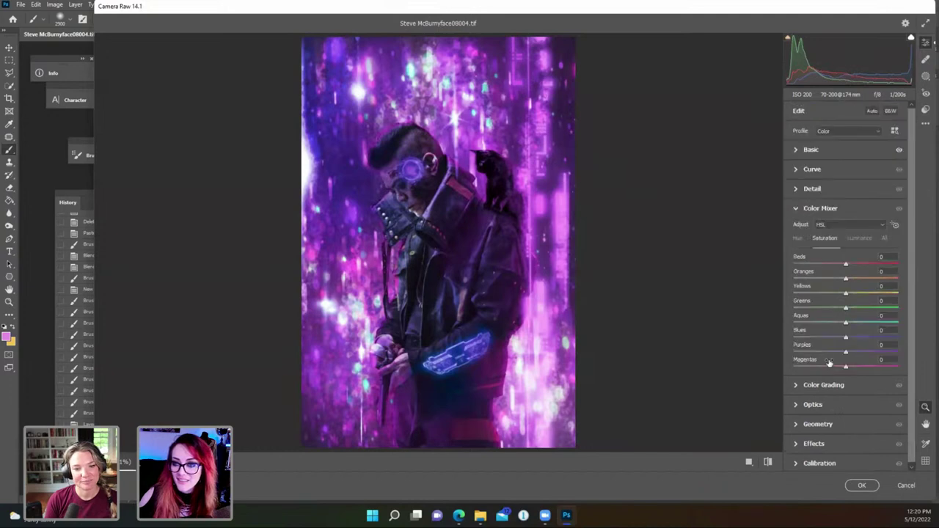
{"action": "left_click", "coordinate": [829, 384]}
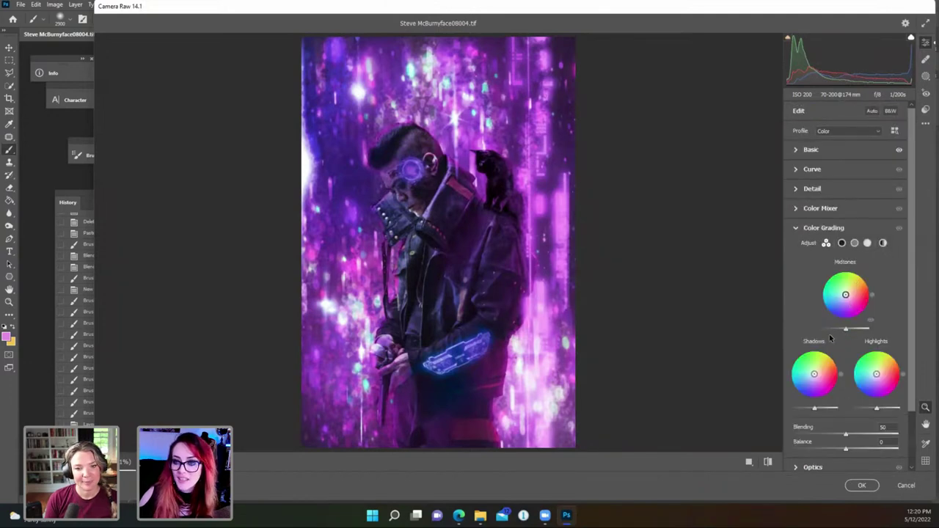
{"action": "mouse_move", "coordinate": [813, 375]}
{"action": "left_mouse_down"}
{"action": "mouse_move", "coordinate": [811, 382]}
{"action": "mouse_move", "coordinate": [826, 374]}
{"action": "mouse_move", "coordinate": [813, 380]}
{"action": "left_mouse_up"}
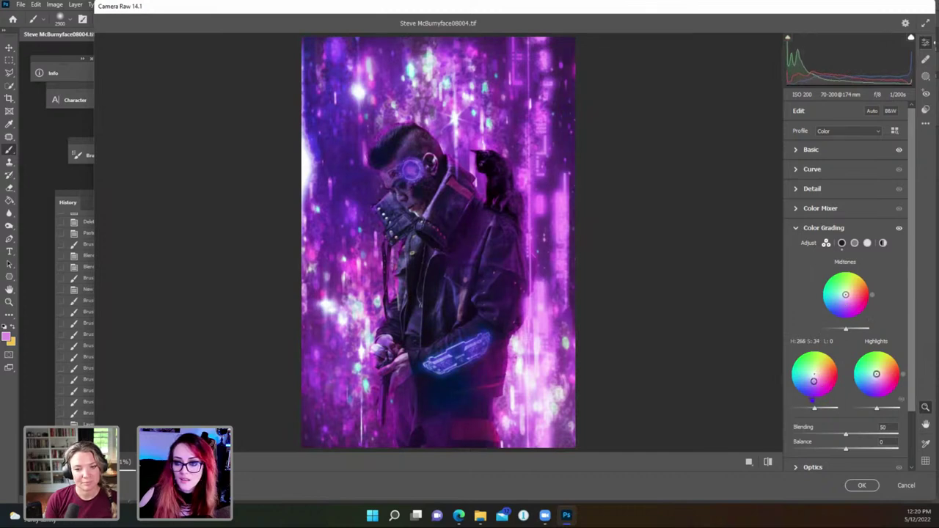
{"action": "mouse_move", "coordinate": [879, 375]}
{"action": "left_mouse_down"}
{"action": "mouse_move", "coordinate": [868, 363]}
{"action": "mouse_move", "coordinate": [879, 369]}
{"action": "mouse_move", "coordinate": [869, 374]}
{"action": "left_mouse_up"}
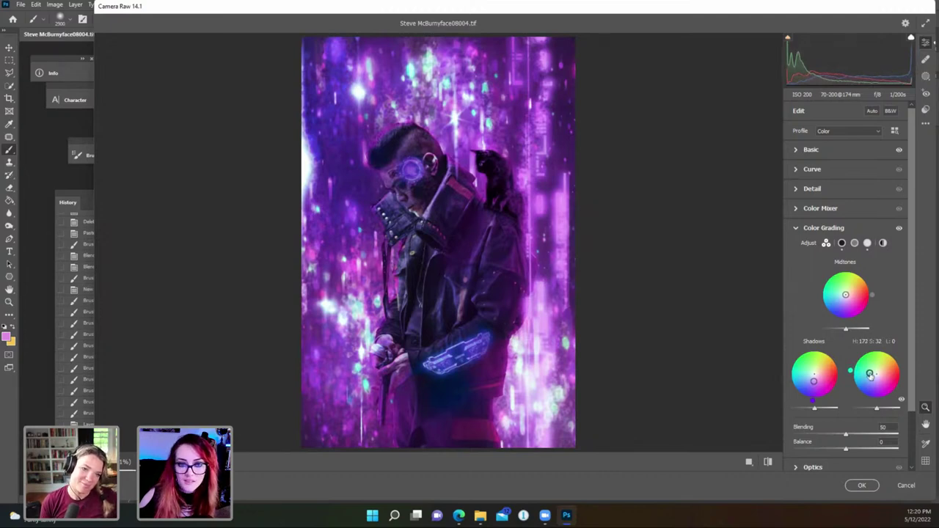
{"action": "mouse_move", "coordinate": [846, 294]}
{"action": "left_mouse_down"}
{"action": "mouse_move", "coordinate": [856, 292]}
{"action": "mouse_move", "coordinate": [856, 300]}
{"action": "left_mouse_up"}
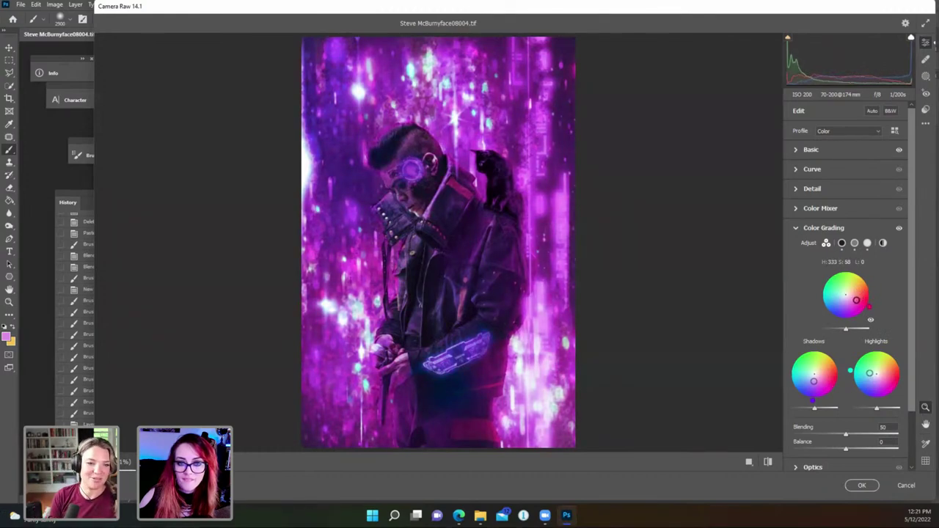
{"action": "mouse_move", "coordinate": [856, 300]}
{"action": "left_mouse_down"}
{"action": "mouse_move", "coordinate": [843, 284]}
{"action": "mouse_move", "coordinate": [852, 291]}
{"action": "left_mouse_up"}
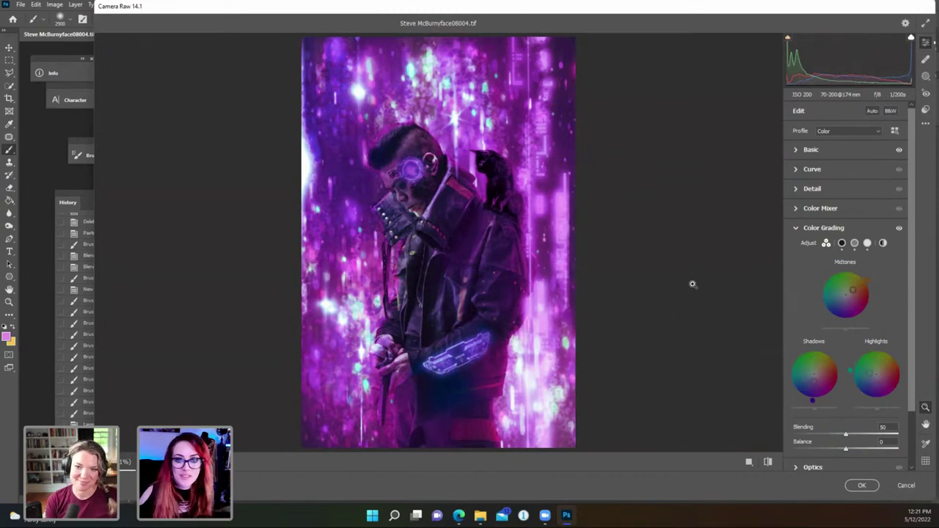
Set Clarity to +20, shift Tint toward green, and adjust the Red and Blue primary hues toward cyan.
{"action": "left_click", "coordinate": [810, 149]}
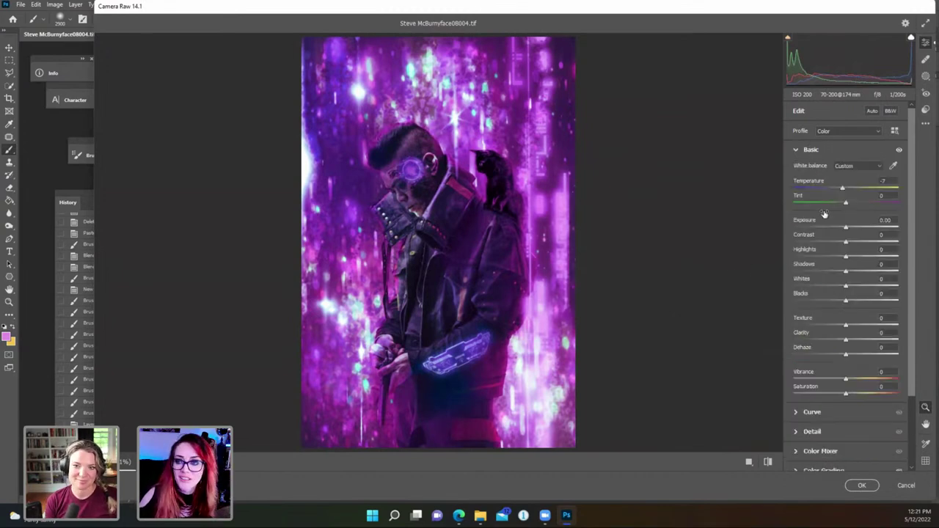
{"action": "left_click", "coordinate": [856, 341]}
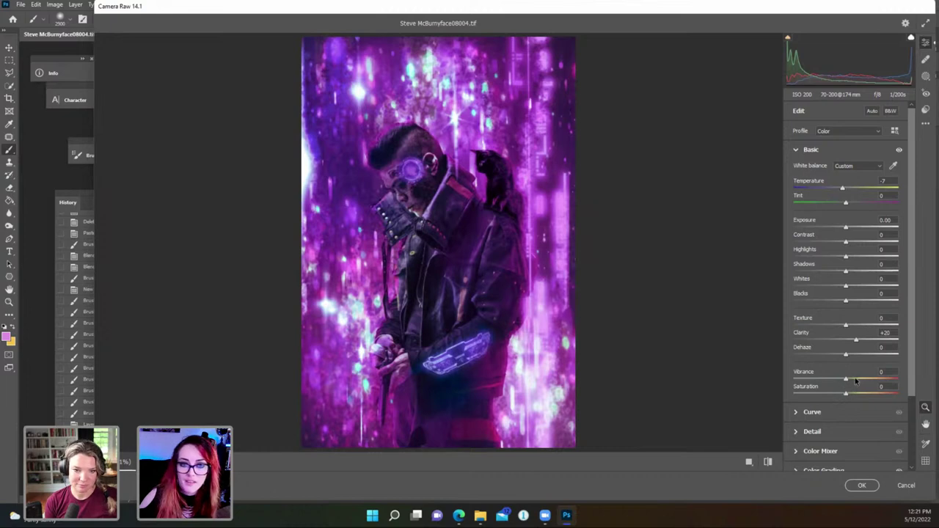
{"action": "mouse_move", "coordinate": [849, 207]}
{"action": "left_mouse_down"}
{"action": "mouse_move", "coordinate": [826, 211]}
{"action": "mouse_move", "coordinate": [835, 210]}
{"action": "left_mouse_up"}
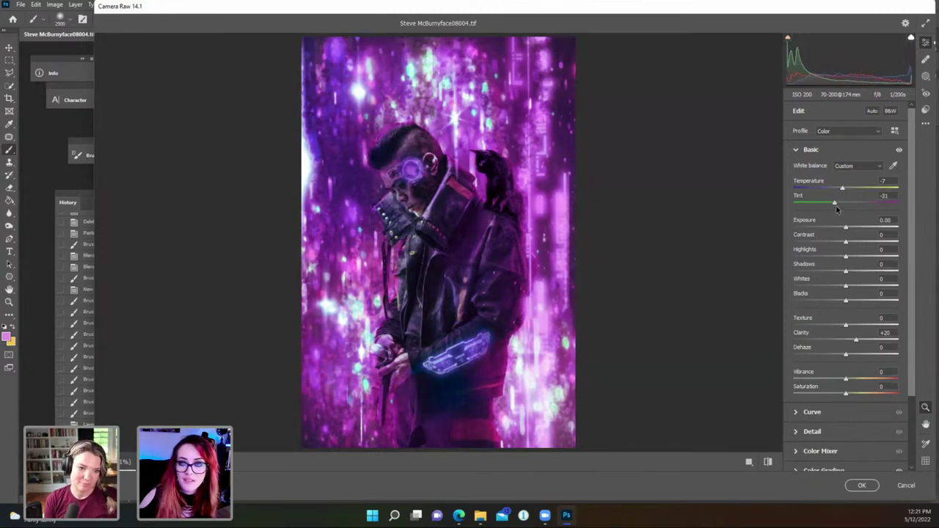
{"action": "scroll", "coordinate": [821, 308], "scroll_direction": "down", "scroll_amount": 3}
{"action": "left_click", "coordinate": [820, 462]}
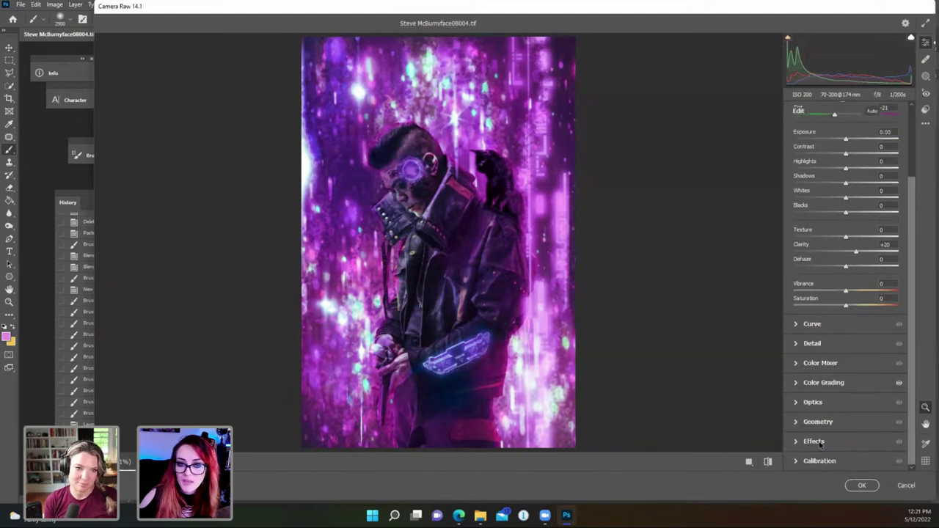
{"action": "mouse_move", "coordinate": [856, 354]}
{"action": "left_mouse_down"}
{"action": "mouse_move", "coordinate": [837, 353]}
{"action": "mouse_move", "coordinate": [868, 327]}
{"action": "mouse_move", "coordinate": [815, 332]}
{"action": "mouse_move", "coordinate": [884, 330]}
{"action": "mouse_move", "coordinate": [794, 341]}
{"action": "mouse_move", "coordinate": [844, 342]}
{"action": "left_mouse_up"}
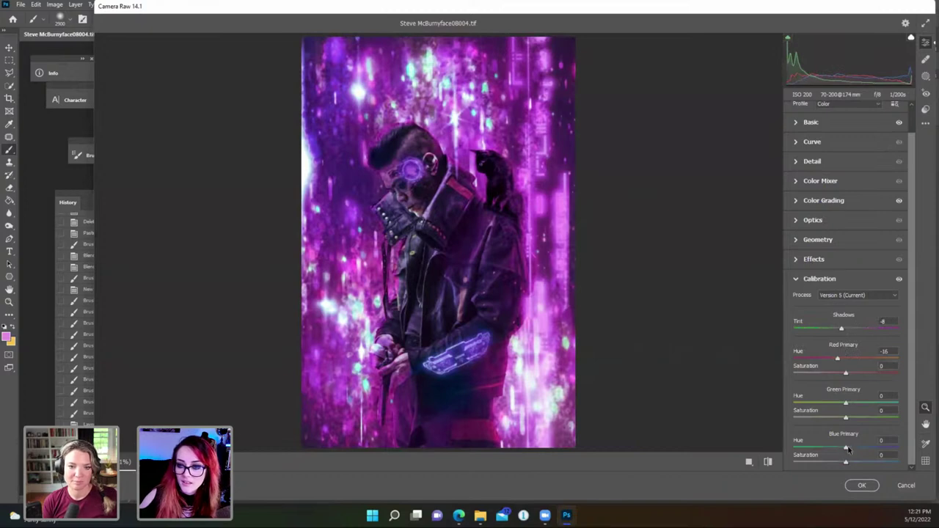
{"action": "mouse_move", "coordinate": [846, 446]}
{"action": "left_mouse_down"}
{"action": "mouse_move", "coordinate": [876, 445]}
{"action": "mouse_move", "coordinate": [816, 445]}
{"action": "mouse_move", "coordinate": [853, 463]}
{"action": "left_mouse_up"}
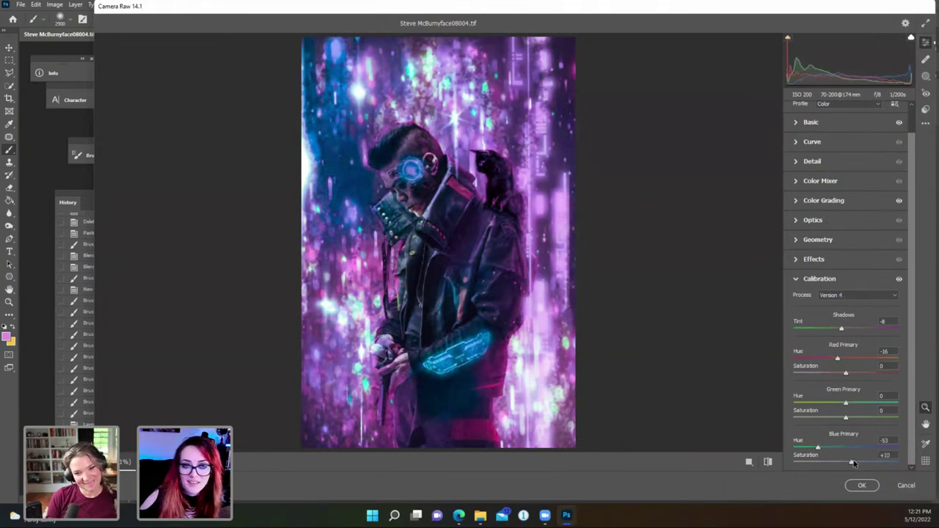
Add a -50 vignette, sharpening 48 and noise reduction 23, then apply the Camera Raw grade.
{"action": "left_click", "coordinate": [813, 261]}
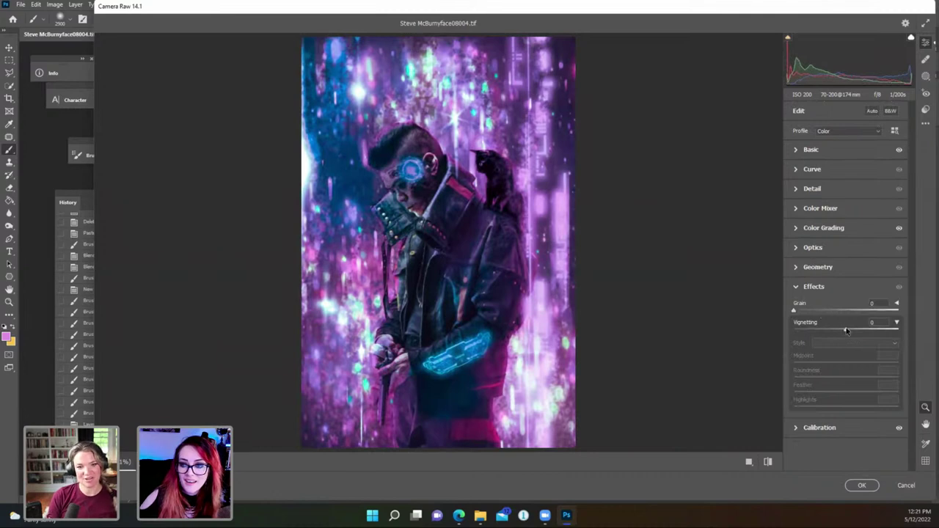
{"action": "left_click_drag", "start_coordinate": [846, 330], "coordinate": [819, 329]}
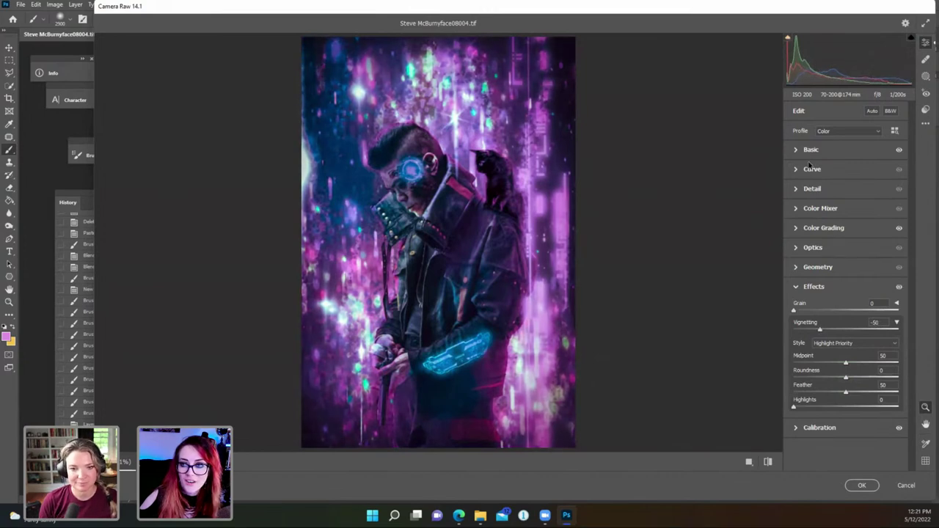
{"action": "left_click", "coordinate": [816, 190]}
{"action": "left_click", "coordinate": [817, 212]}
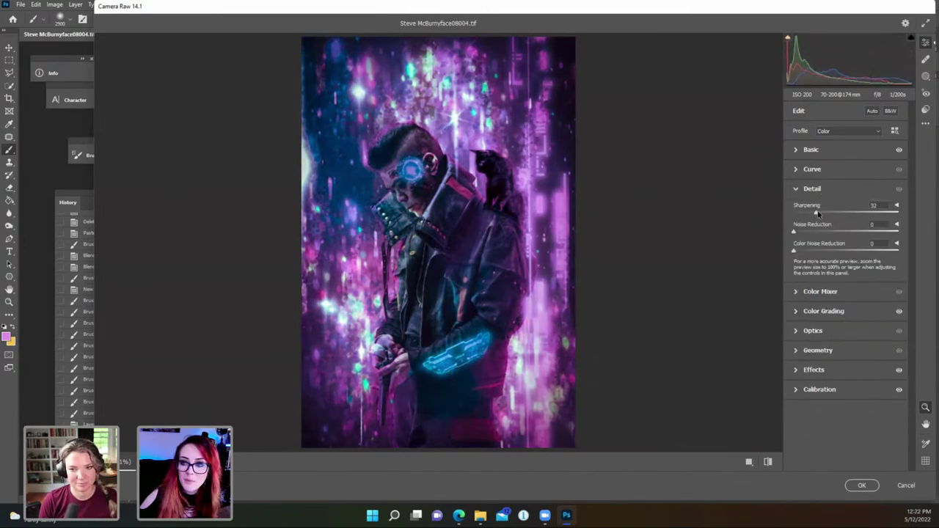
{"action": "left_click_drag", "start_coordinate": [818, 213], "coordinate": [821, 213]}
{"action": "left_click", "coordinate": [808, 231]}
{"action": "left_click", "coordinate": [820, 251]}
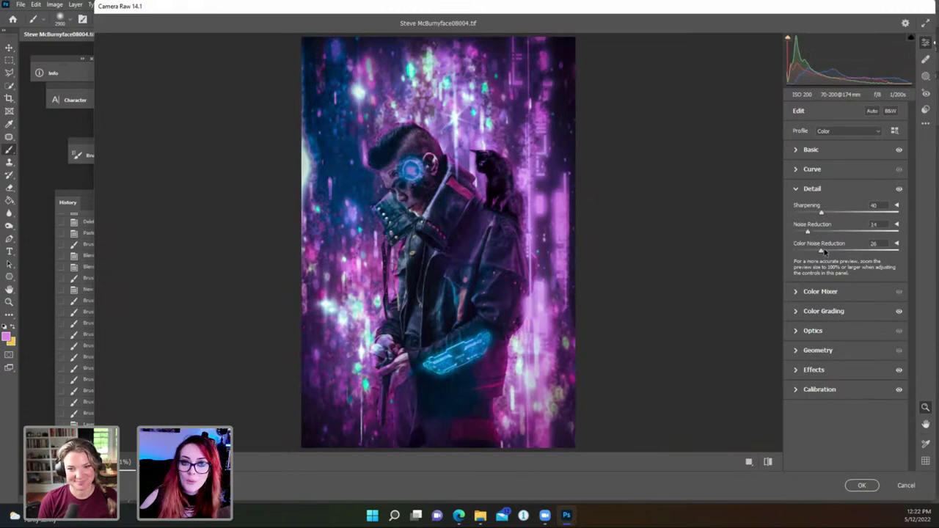
{"action": "left_click", "coordinate": [818, 231]}
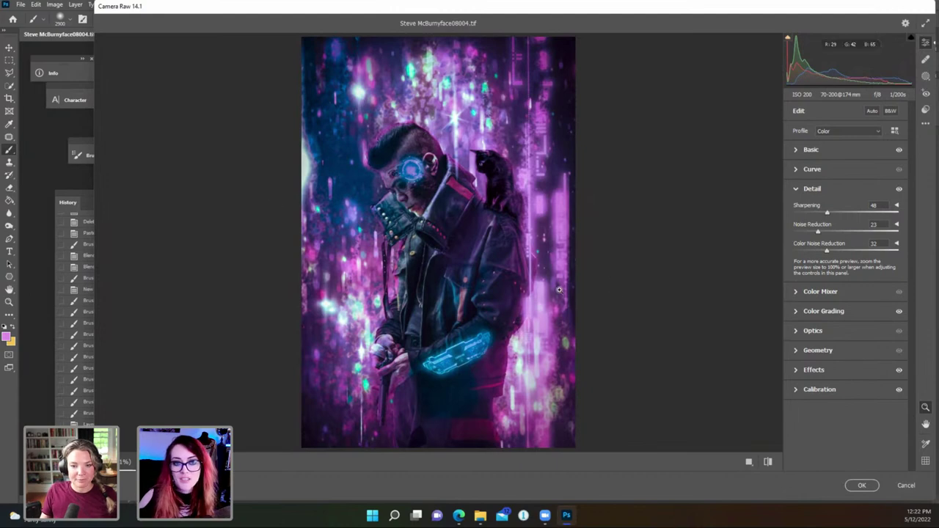
{"action": "left_click", "coordinate": [862, 485]}
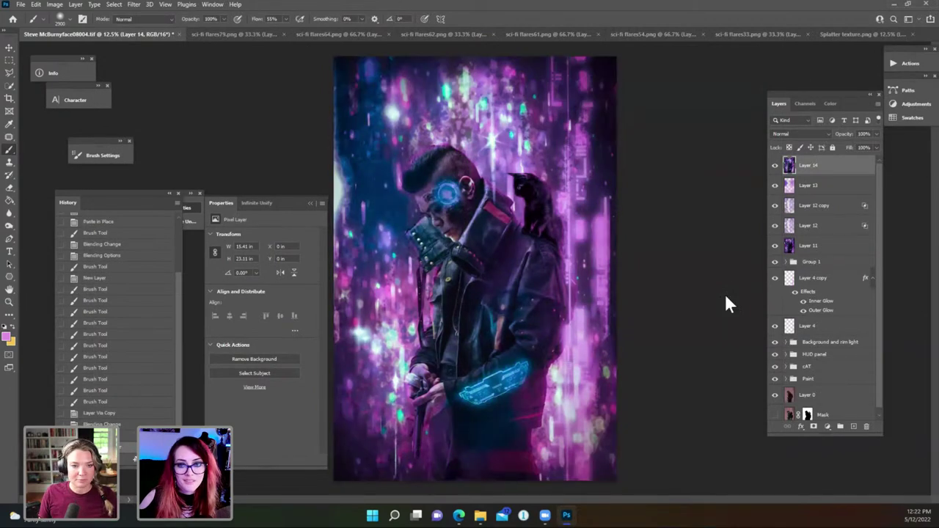
Compare Layer 14 on and off, then duplicate Layer 13 and move the copy to the top.
{"action": "left_click", "coordinate": [774, 168]}
{"action": "left_click", "coordinate": [774, 168]}
{"action": "left_click", "coordinate": [774, 168]}
{"action": "left_click", "coordinate": [774, 168]}
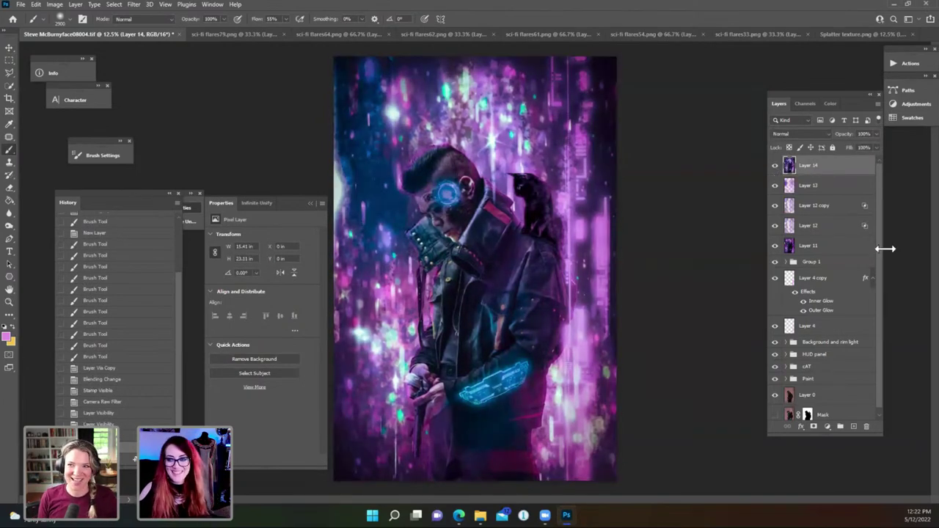
{"action": "left_click", "coordinate": [816, 185]}
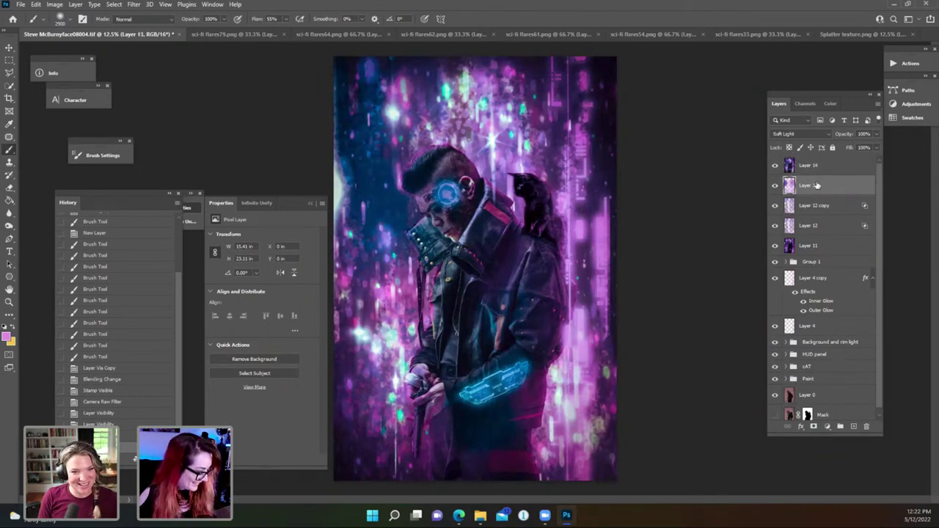
{"action": "key", "text": "ctrl+j"}
{"action": "left_click_drag", "start_coordinate": [817, 186], "coordinate": [813, 161]}
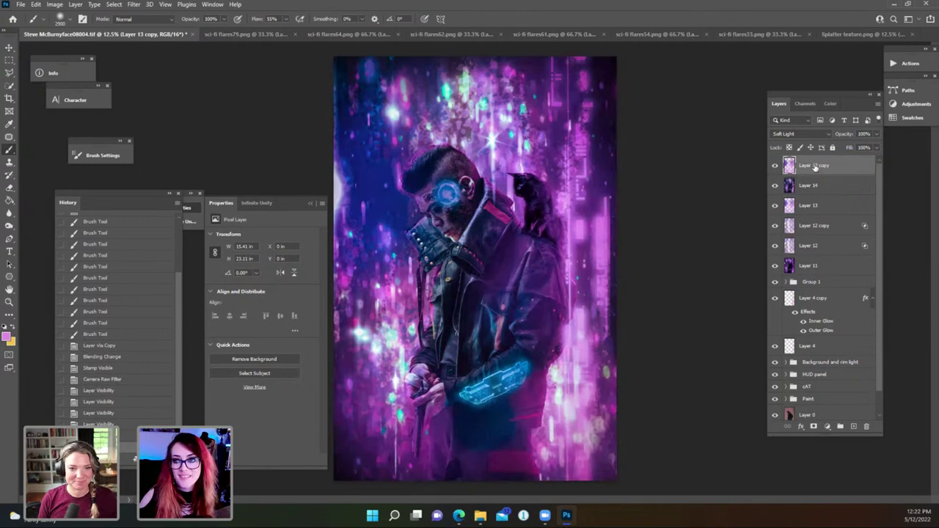
Compare Layer 13 copy on and off and paint soft glow strokes near the cat.
{"action": "left_click", "coordinate": [806, 206]}
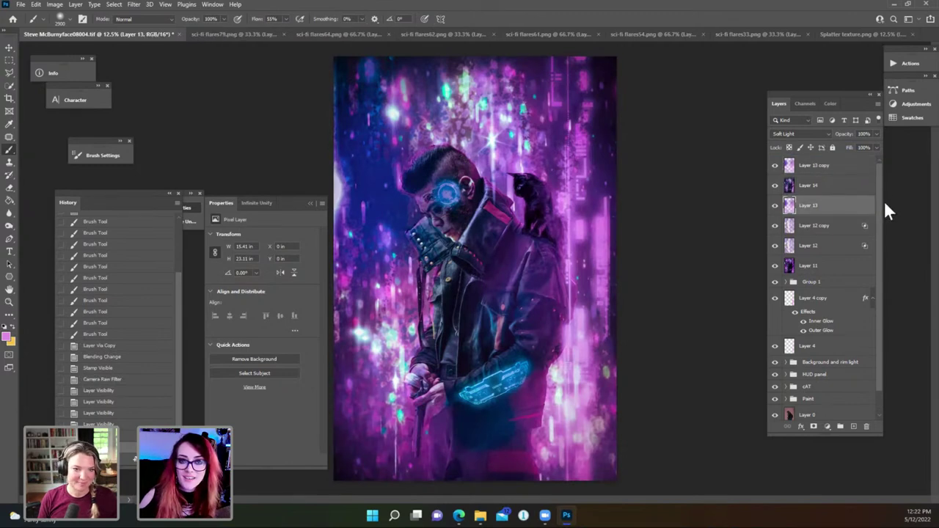
{"action": "left_click", "coordinate": [843, 169]}
{"action": "left_click", "coordinate": [774, 166]}
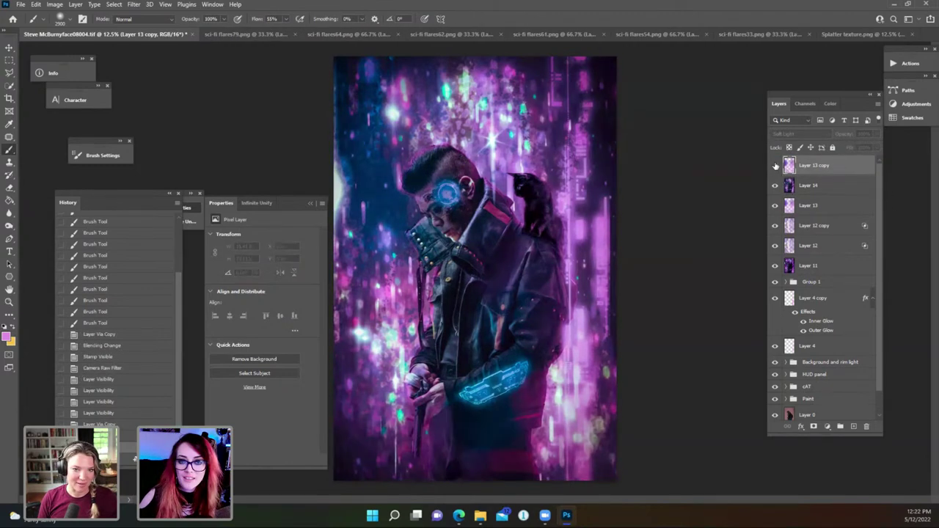
{"action": "left_click", "coordinate": [775, 166]}
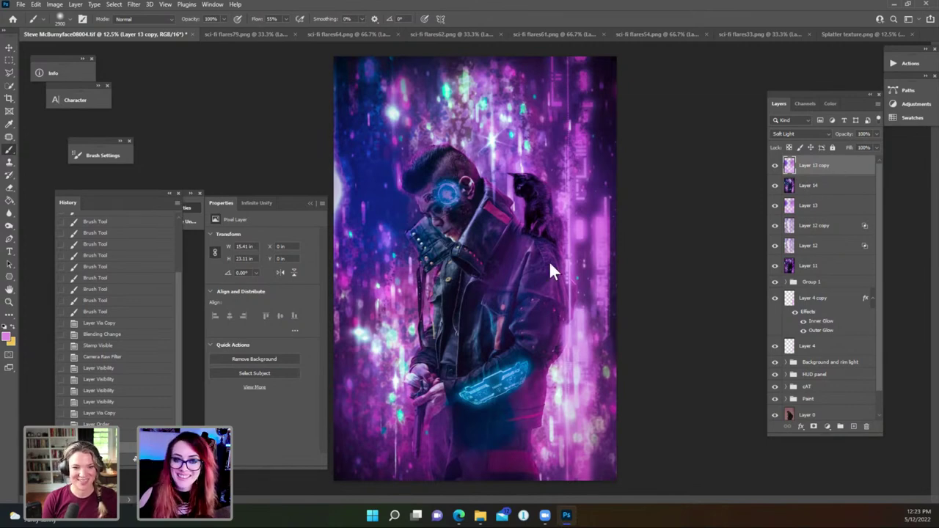
{"action": "mouse_move", "coordinate": [525, 204]}
{"action": "left_mouse_down"}
{"action": "mouse_move", "coordinate": [533, 227]}
{"action": "mouse_move", "coordinate": [550, 235]}
{"action": "mouse_move", "coordinate": [547, 223]}
{"action": "mouse_move", "coordinate": [569, 209]}
{"action": "mouse_move", "coordinate": [513, 223]}
{"action": "mouse_move", "coordinate": [601, 233]}
{"action": "mouse_move", "coordinate": [573, 231]}
{"action": "mouse_move", "coordinate": [567, 257]}
{"action": "left_mouse_up"}
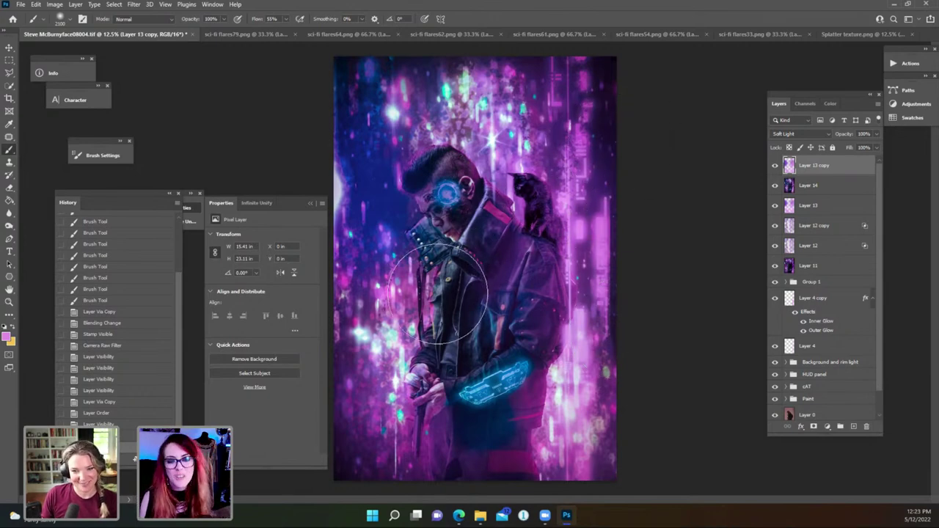
{"action": "left_click_drag", "start_coordinate": [434, 290], "coordinate": [464, 285]}
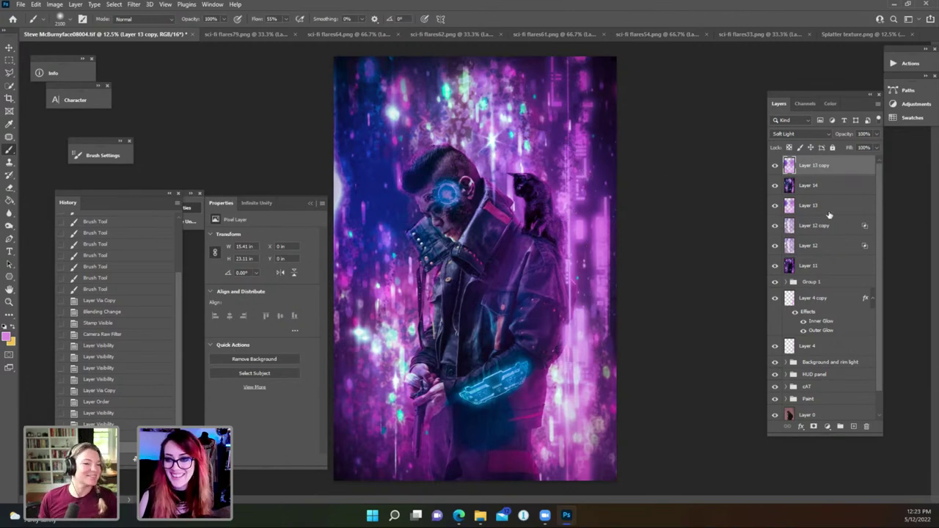
Group Layer 11 through Layer 13 copy into a group named 'Color grading'.
{"action": "left_click", "coordinate": [829, 268], "text": "shift"}
{"action": "key", "text": "ctrl+g"}
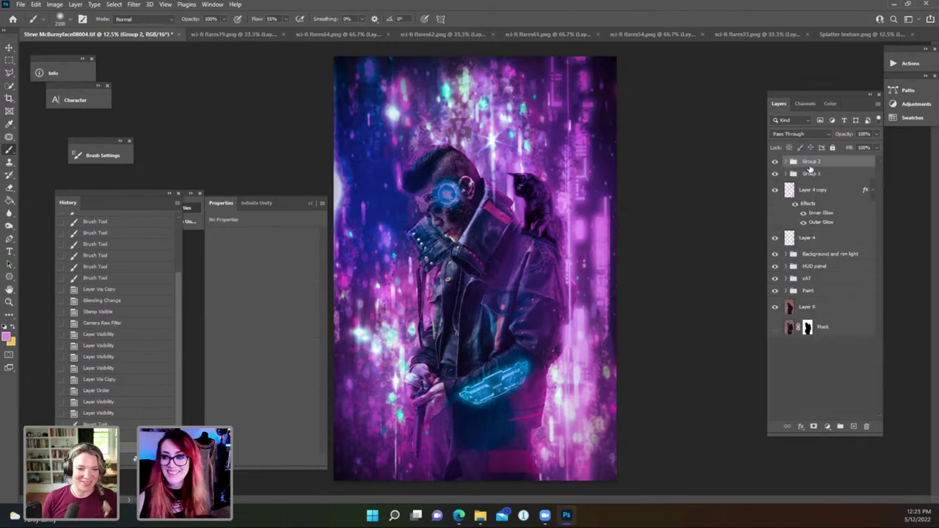
{"action": "double_click", "coordinate": [814, 161]}
{"action": "type", "text": "Col"}
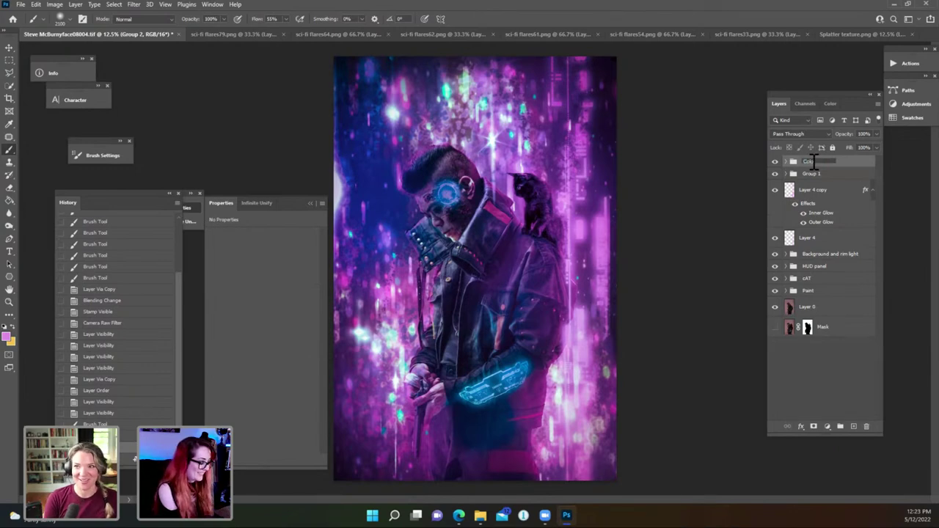
{"action": "type", "text": "or gradient"}
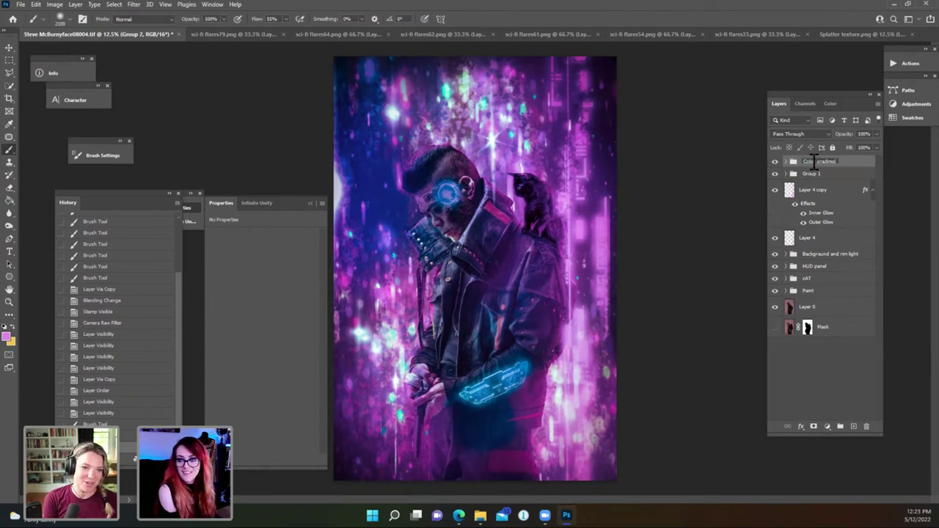
{"action": "key", "text": "BackSpace"}
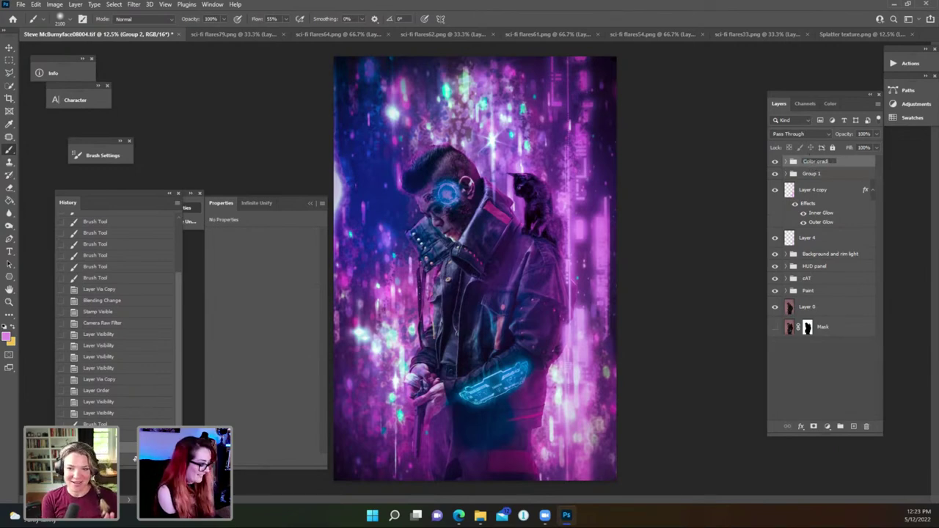
{"action": "type", "text": "ng"}
{"action": "key", "text": "Return"}
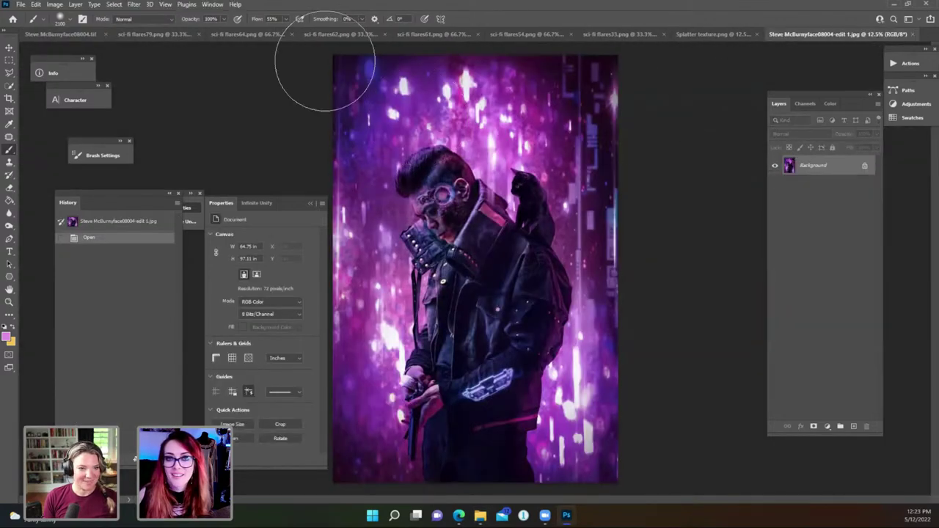
Compare the layered TIF composite against the earlier edit 1.jpg, switching back and forth.
{"action": "left_click", "coordinate": [65, 33]}
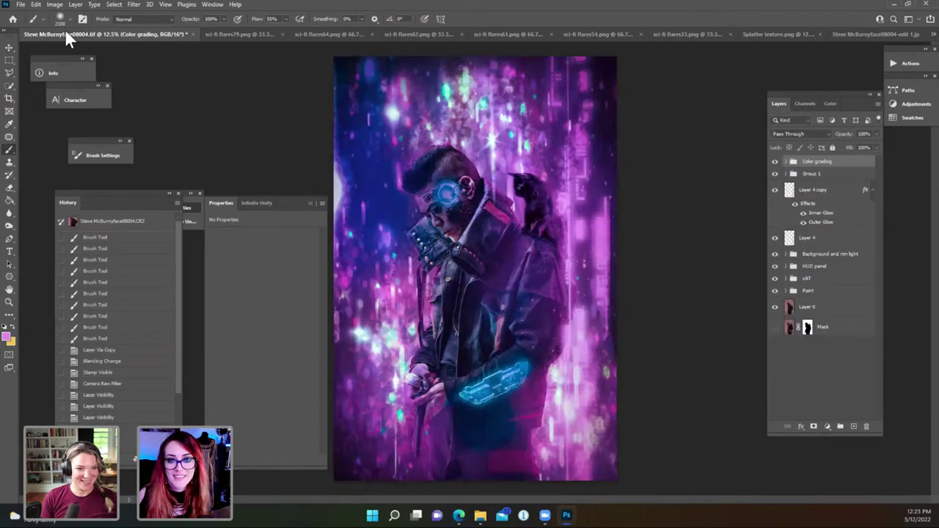
{"action": "left_click", "coordinate": [865, 35]}
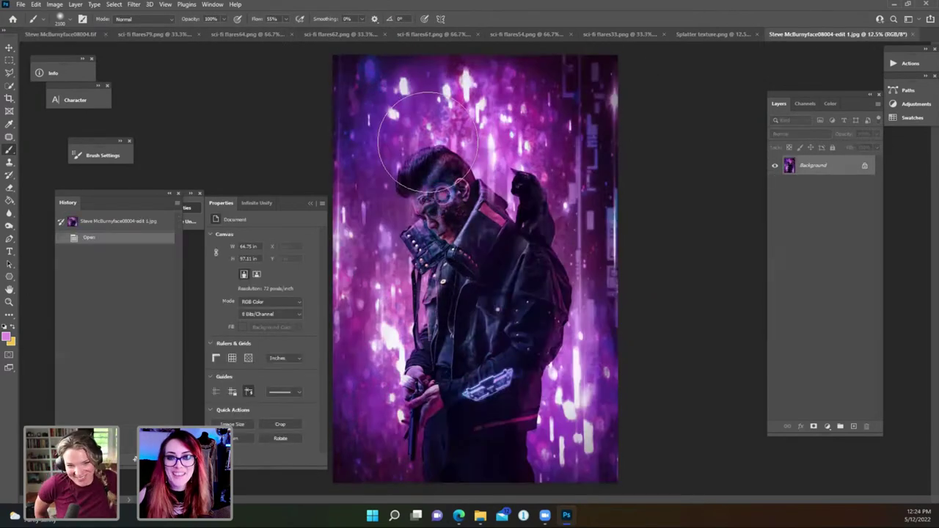
{"action": "left_click", "coordinate": [73, 30]}
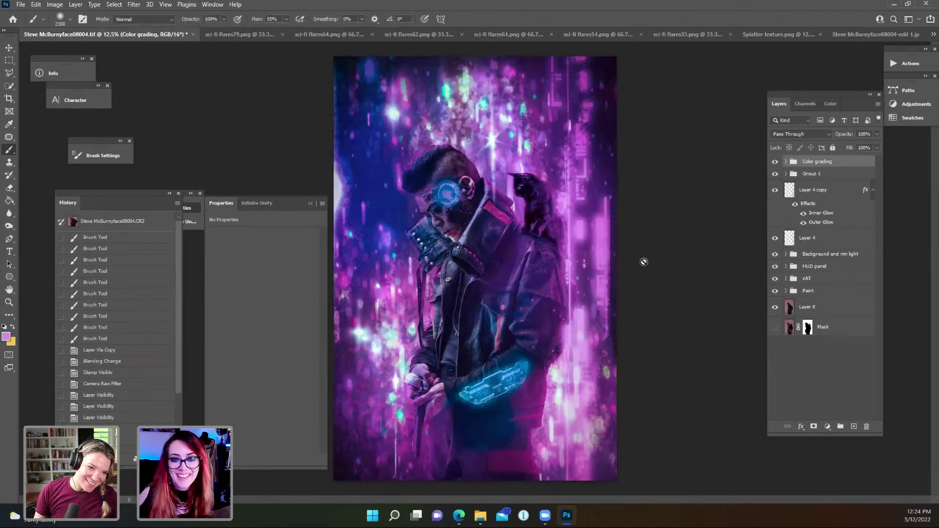
{"action": "left_click", "coordinate": [857, 33]}
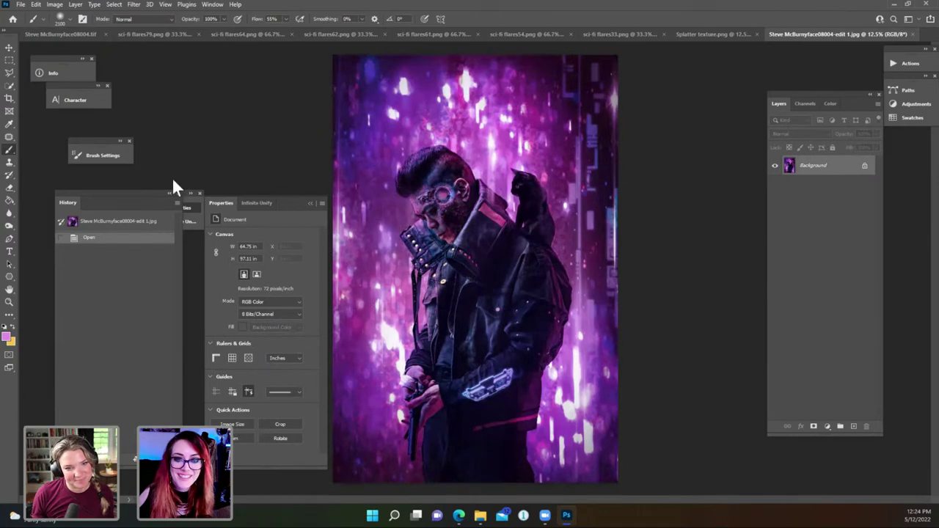
{"action": "left_click", "coordinate": [58, 33]}
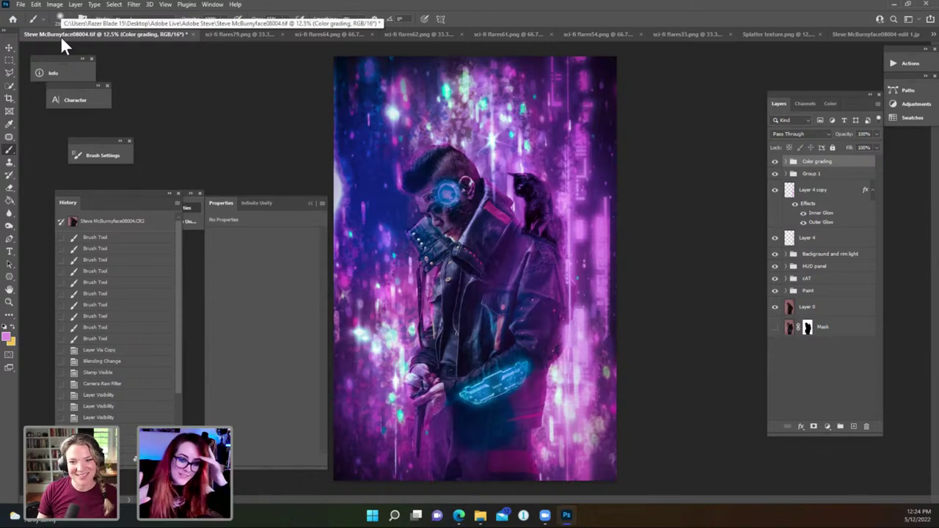
{"action": "left_click", "coordinate": [849, 34]}
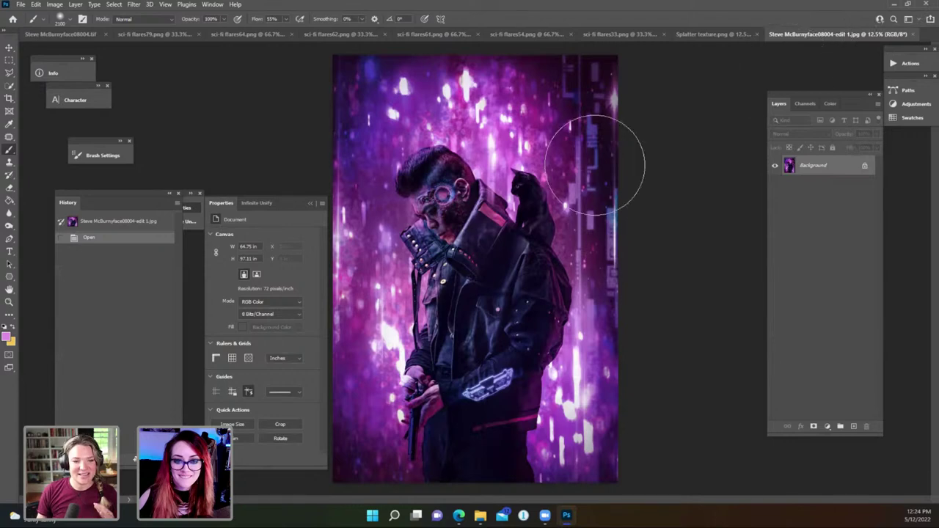
{"action": "left_click", "coordinate": [60, 33]}
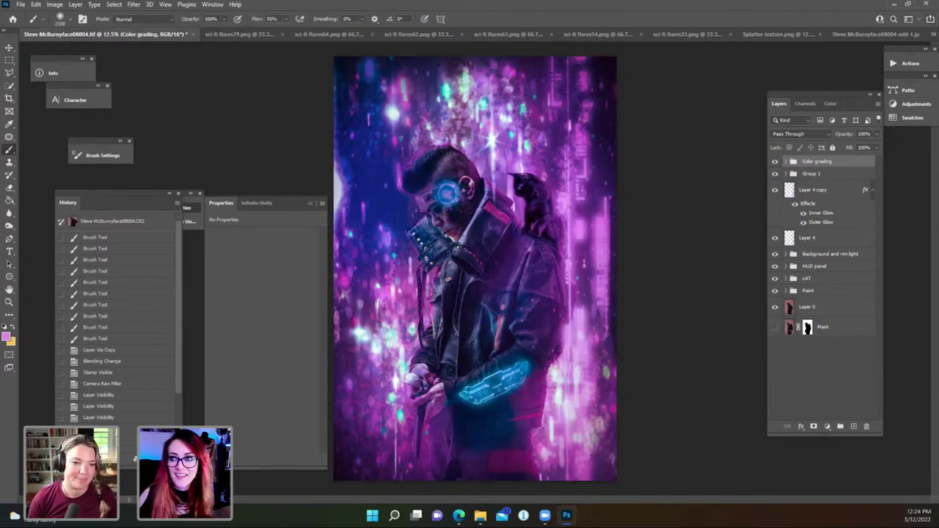
{"action": "left_click", "coordinate": [864, 34]}
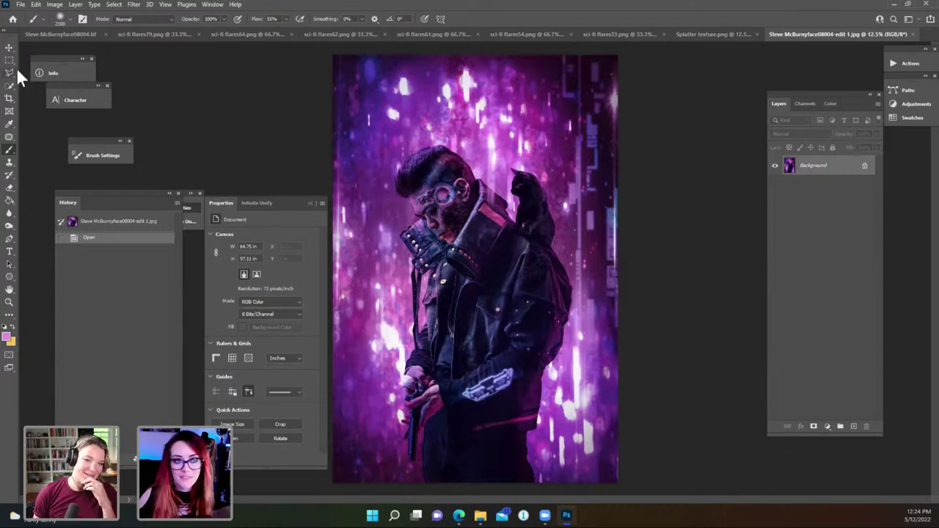
{"action": "left_click", "coordinate": [73, 36]}
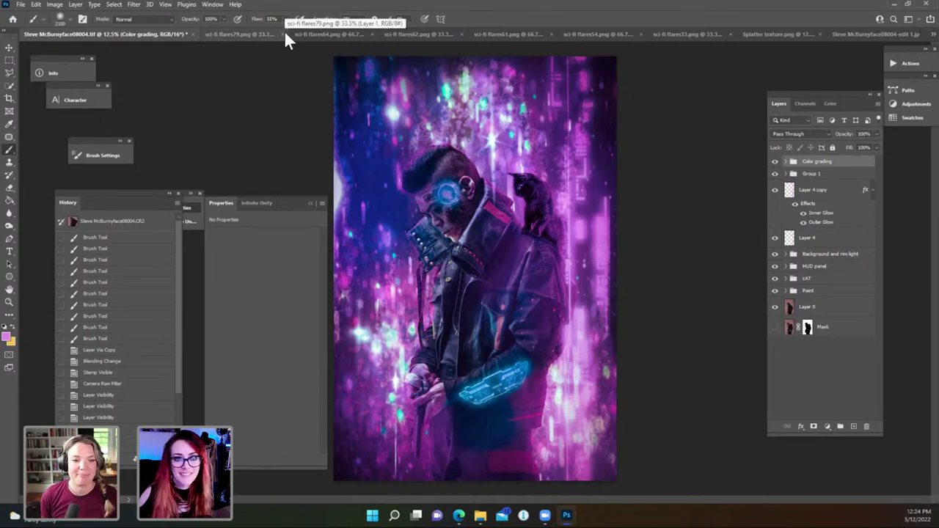
{"action": "left_click", "coordinate": [861, 33]}
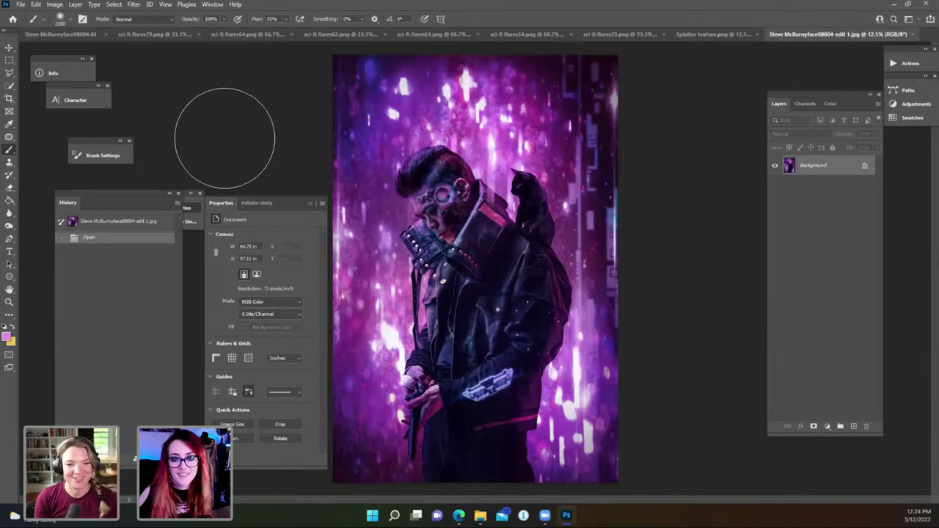
Return to the layered TIF composite and save it with File > Save.
{"action": "left_click", "coordinate": [63, 37]}
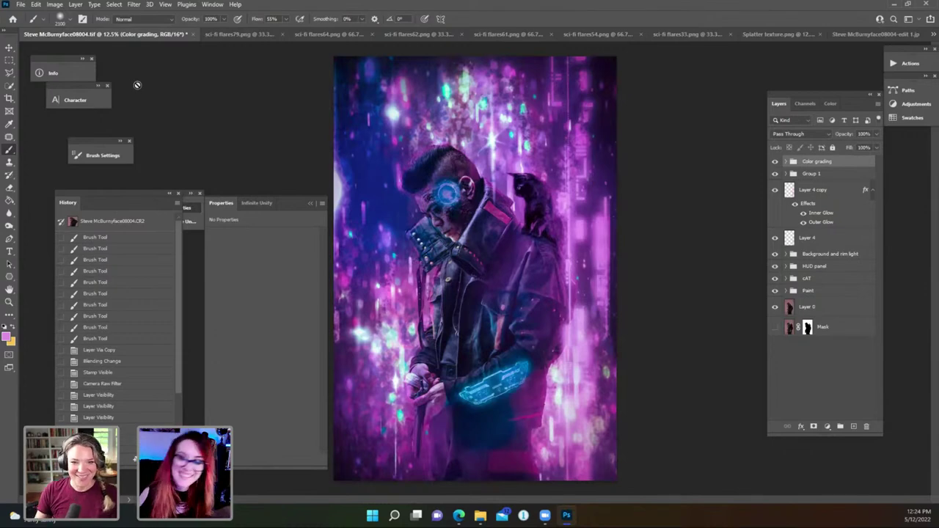
{"action": "left_click", "coordinate": [22, 4]}
{"action": "left_click", "coordinate": [73, 109]}
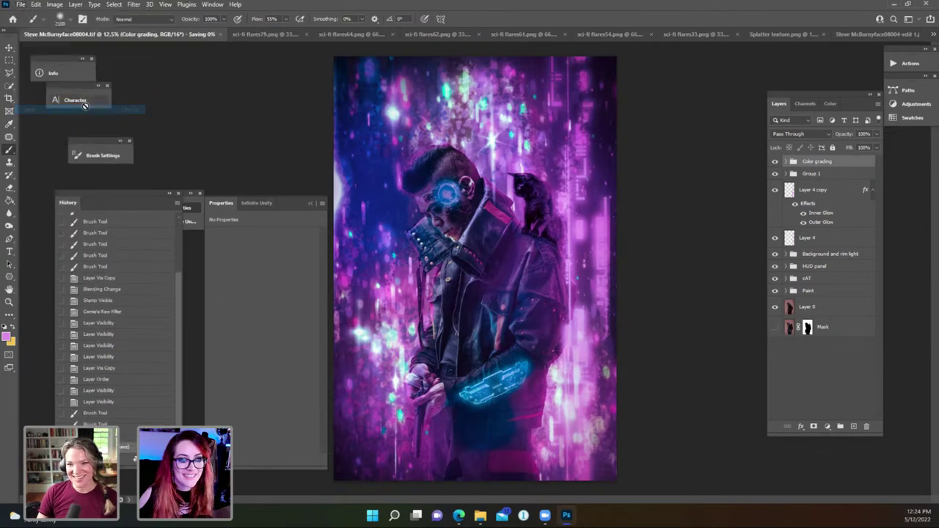